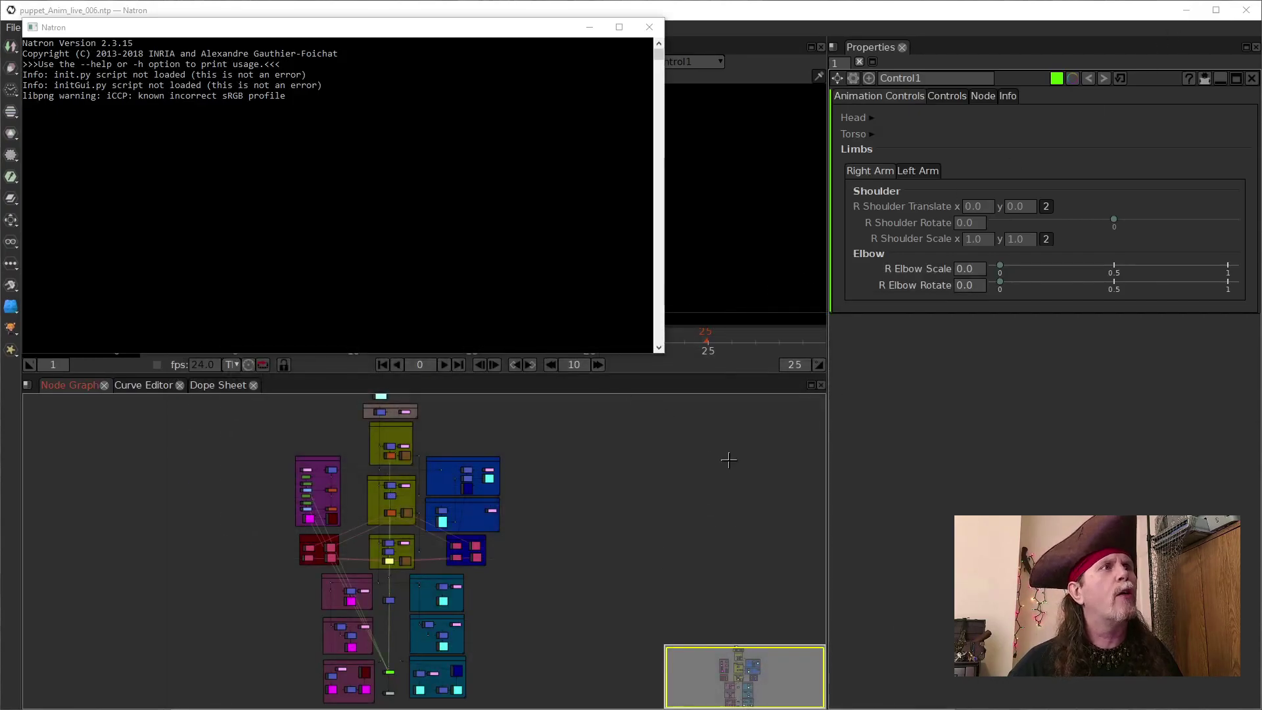
Step: In the Control1 node, set R Elbow Scale to 0.025, R Elbow Rotate to 0.409 and Torso Rotate to -32
{"action": "left_click", "coordinate": [737, 464]}
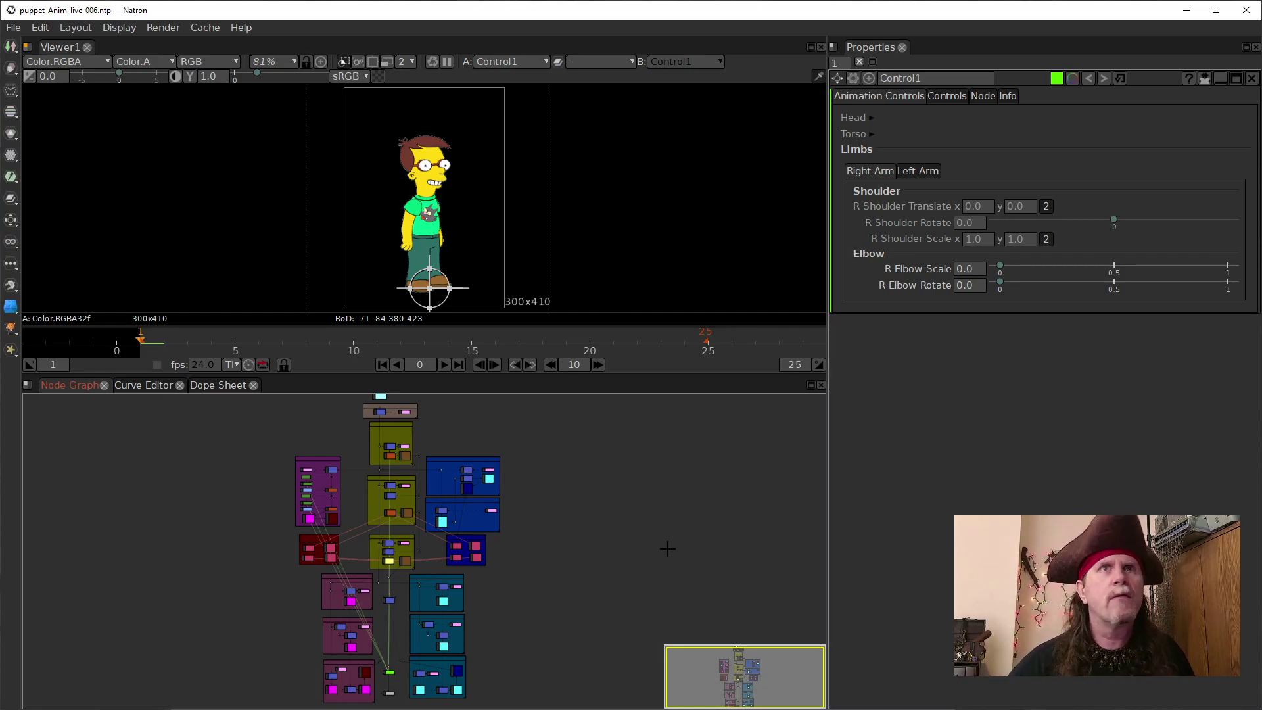
{"action": "scroll", "coordinate": [638, 556], "scroll_direction": "down", "scroll_amount": 1}
{"action": "left_click_drag", "start_coordinate": [515, 520], "coordinate": [549, 545]}
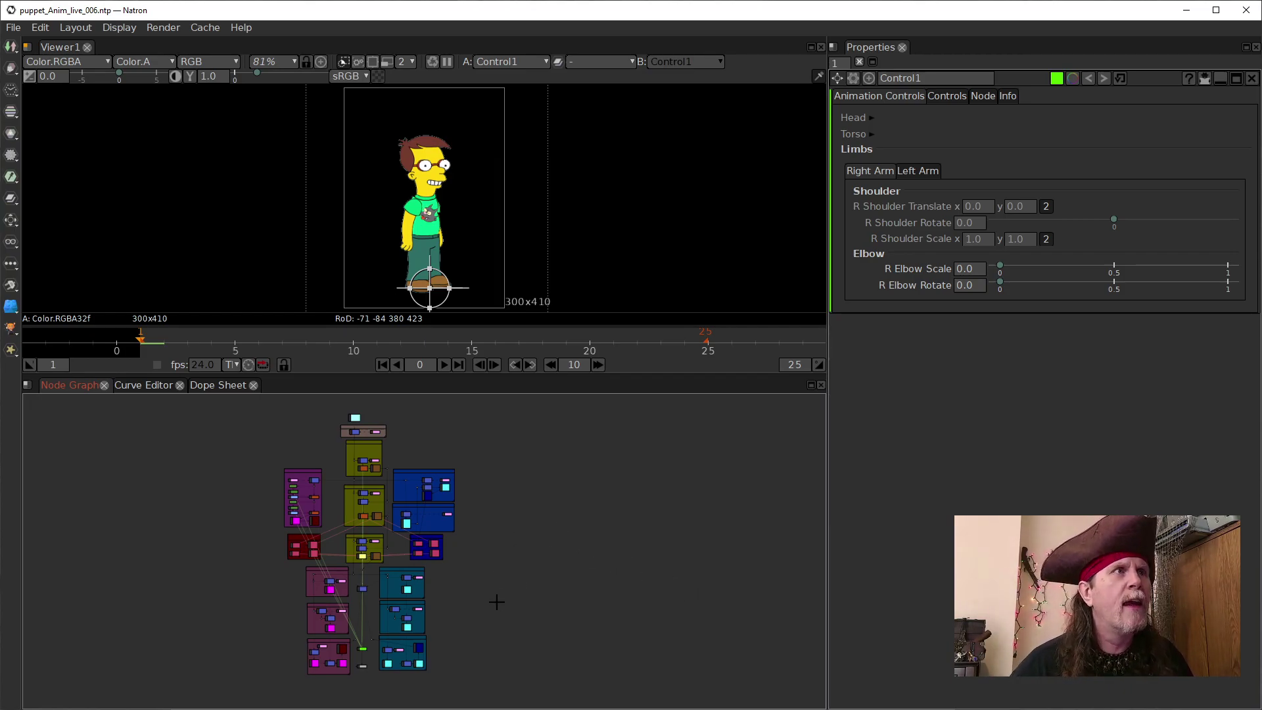
{"action": "scroll", "coordinate": [498, 597], "scroll_direction": "up", "scroll_amount": 6}
{"action": "left_click_drag", "start_coordinate": [540, 519], "coordinate": [682, 517]}
{"action": "left_click", "coordinate": [373, 587]}
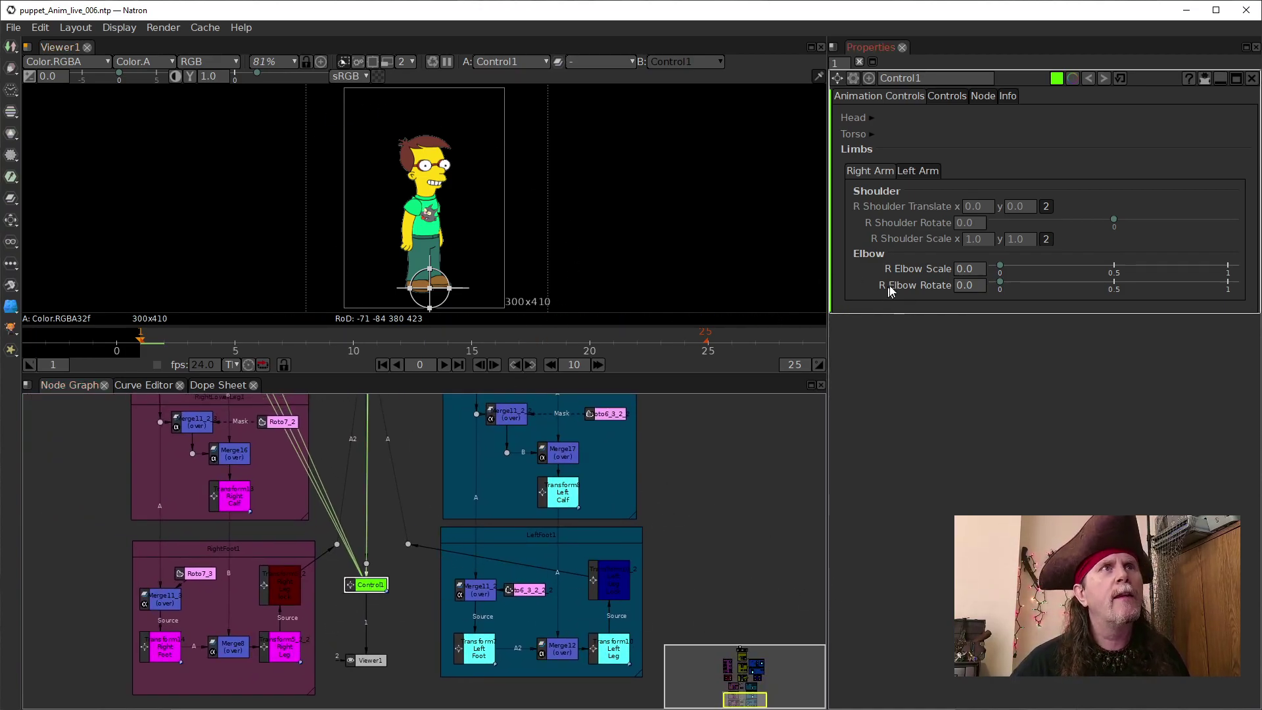
{"action": "left_click_drag", "start_coordinate": [1000, 265], "coordinate": [1093, 282]}
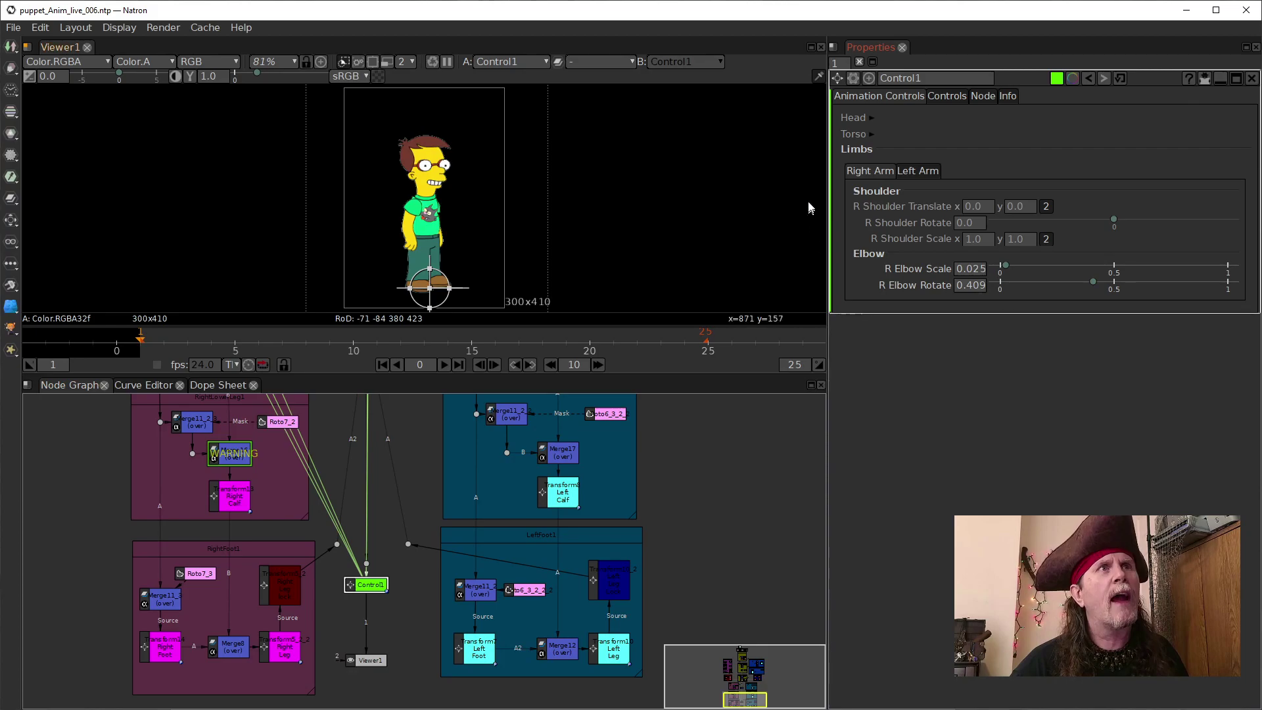
{"action": "left_click", "coordinate": [871, 134]}
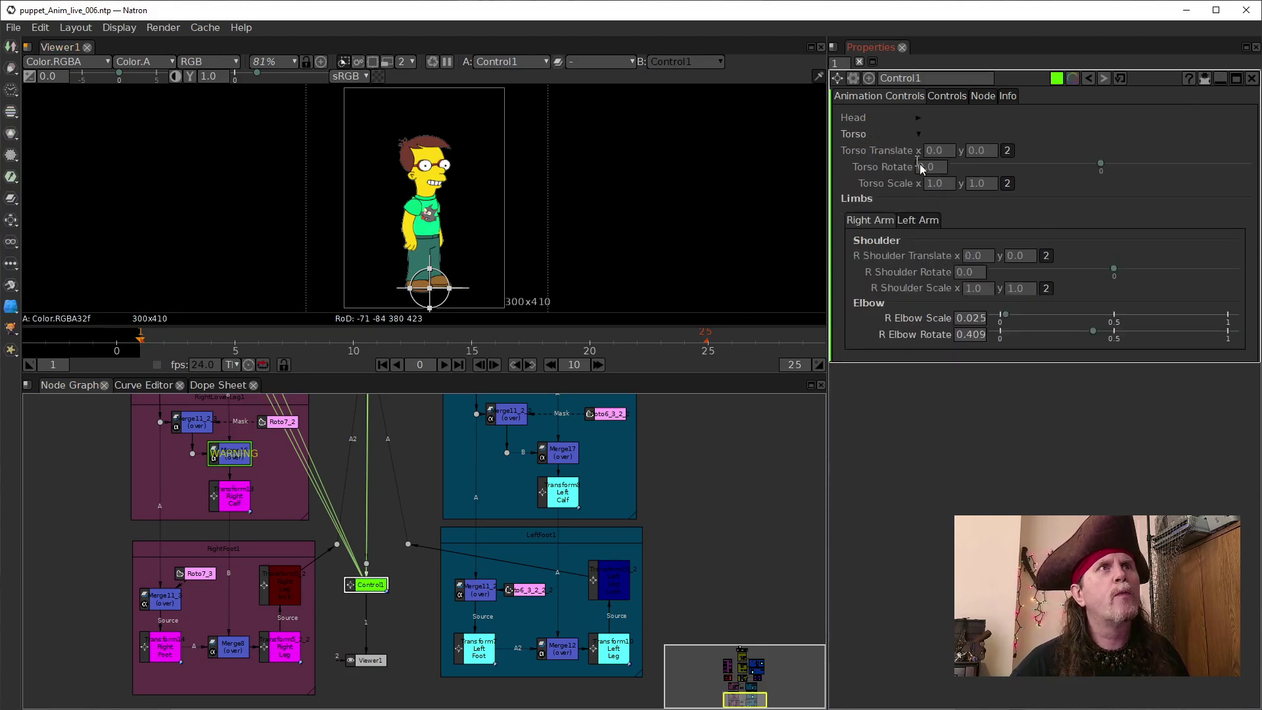
{"action": "mouse_move", "coordinate": [1100, 166]}
{"action": "left_mouse_down"}
{"action": "mouse_move", "coordinate": [1141, 166]}
{"action": "mouse_move", "coordinate": [1065, 152]}
{"action": "mouse_move", "coordinate": [1118, 159]}
{"action": "mouse_move", "coordinate": [1088, 159]}
{"action": "left_mouse_up"}
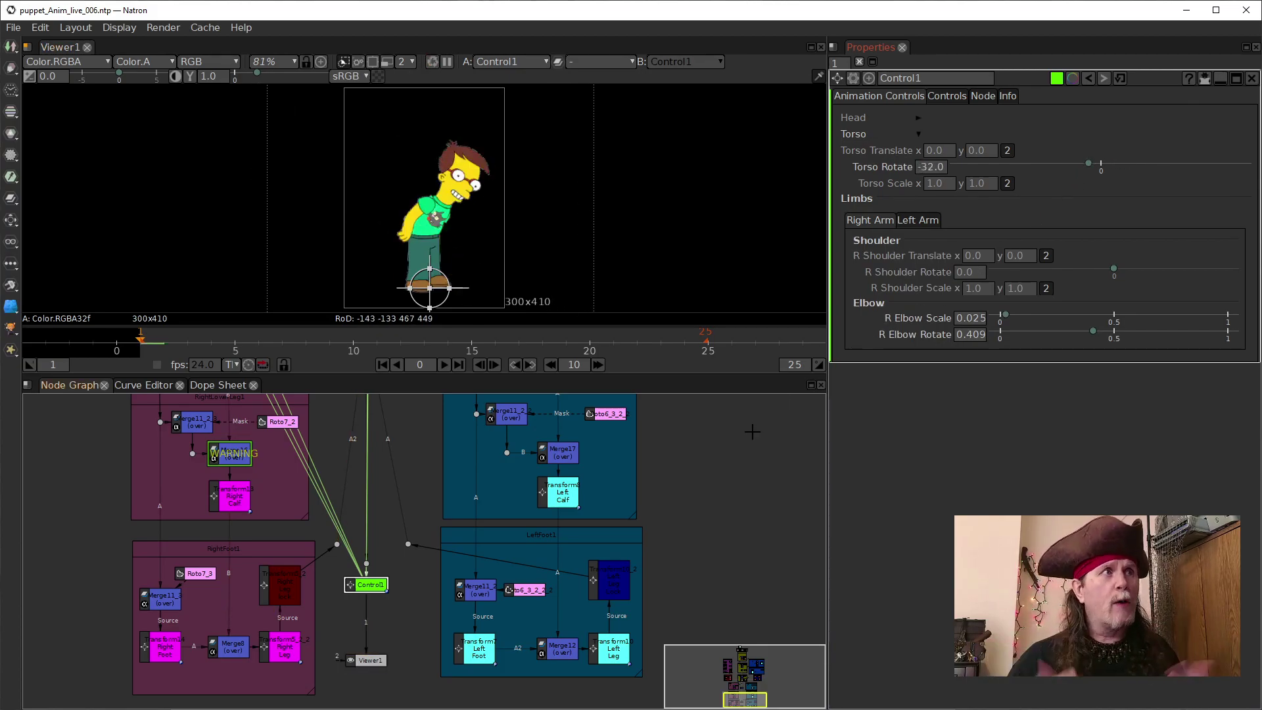
Step: Open the Merge16 node in the right lower leg group and toggle its preview image to clear its warning
{"action": "left_click_drag", "start_coordinate": [403, 479], "coordinate": [408, 524]}
{"action": "left_click", "coordinate": [236, 509]}
{"action": "double_click", "coordinate": [235, 510]}
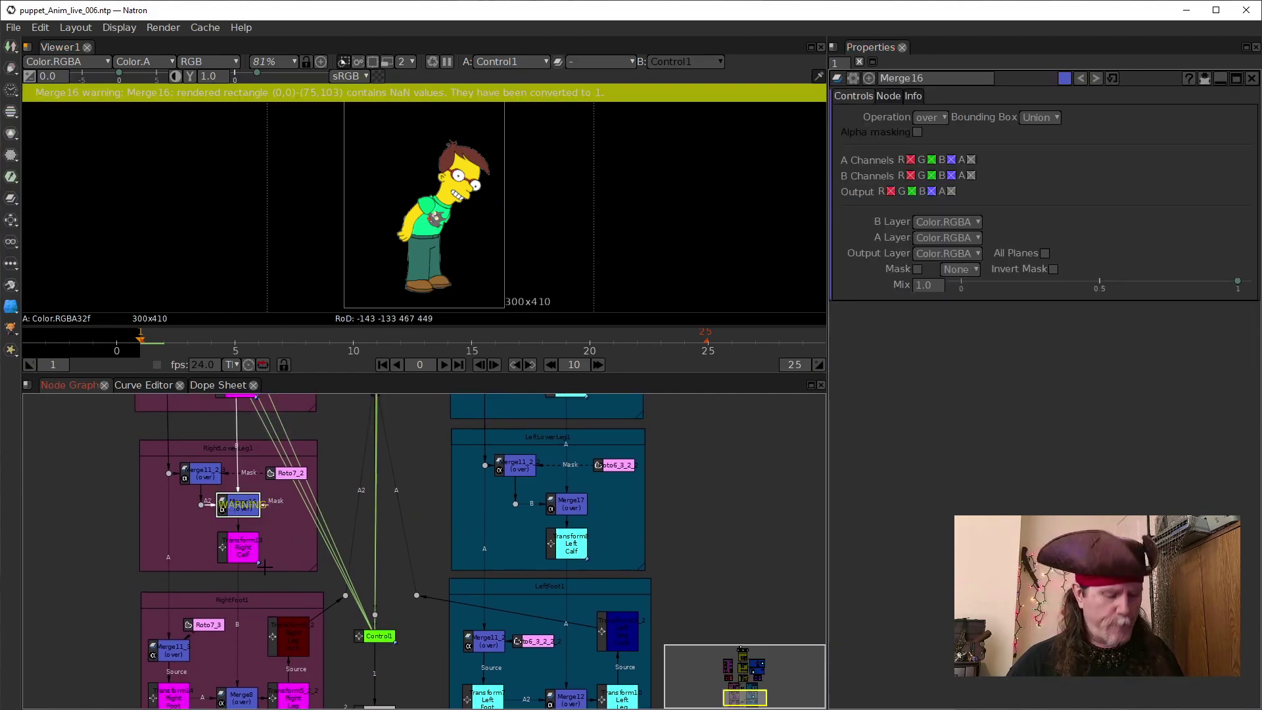
{"action": "key", "text": "alt+p"}
{"action": "key", "text": "alt+p"}
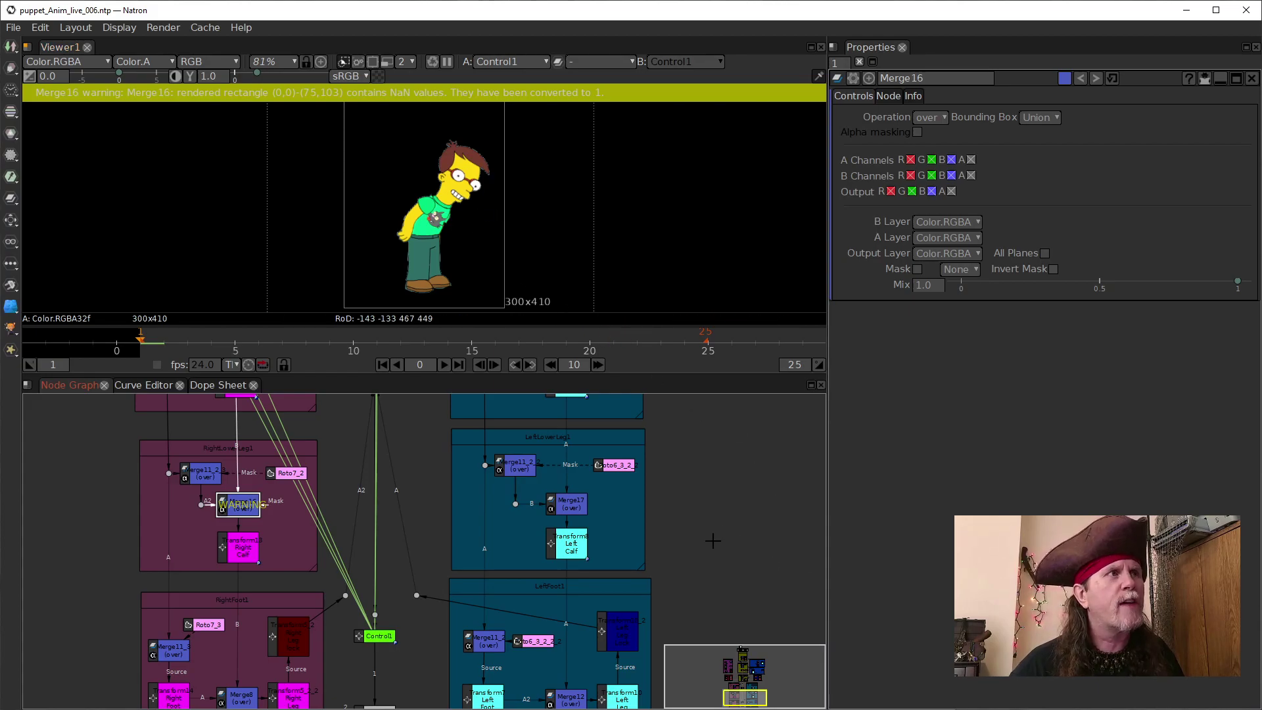
{"action": "key", "text": "alt+p"}
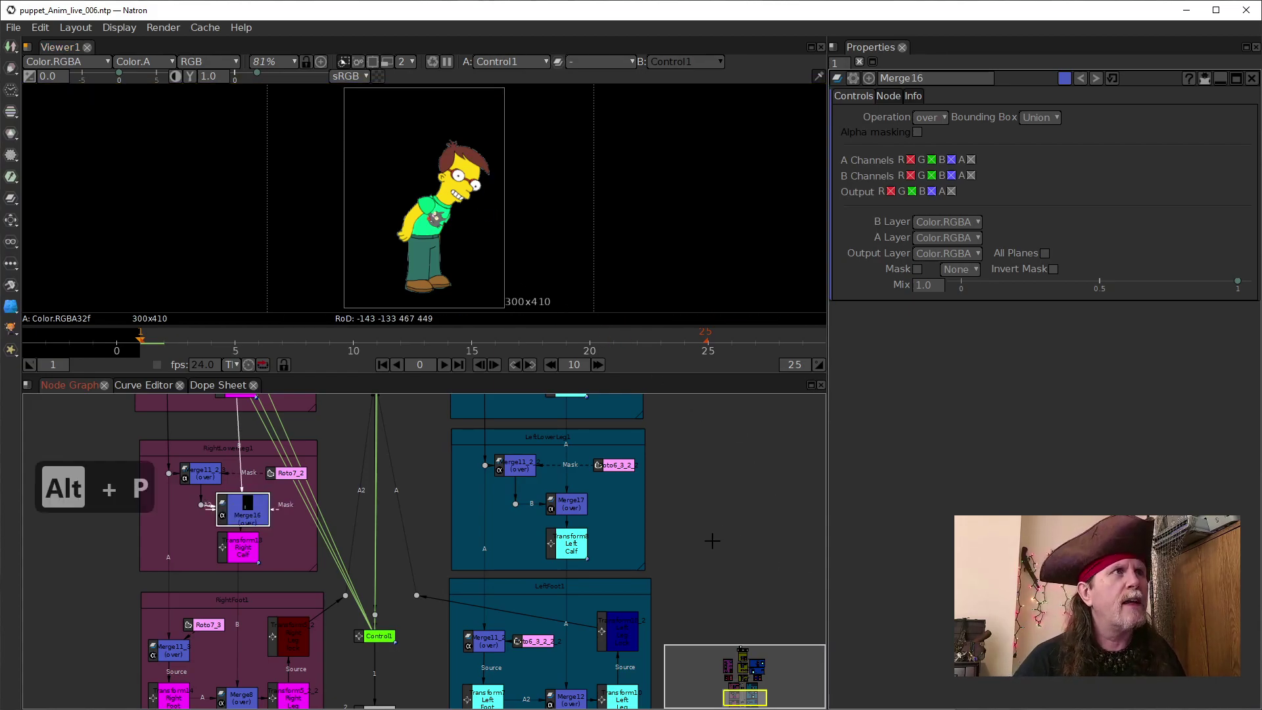
{"action": "key", "text": "alt+p"}
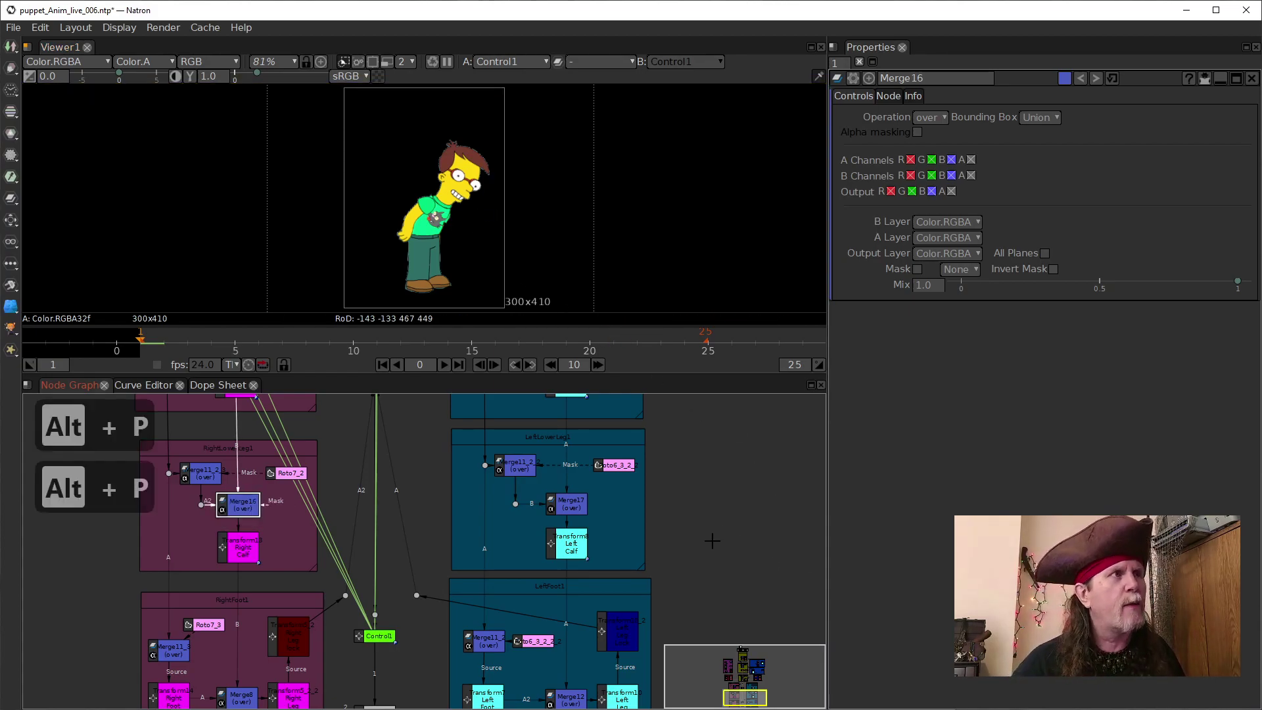
Step: Reopen the animation controls of the Control1 node beneath the leg groups
{"action": "mouse_move", "coordinate": [751, 506]}
{"action": "left_mouse_down"}
{"action": "mouse_move", "coordinate": [710, 499]}
{"action": "mouse_move", "coordinate": [759, 496]}
{"action": "left_mouse_up"}
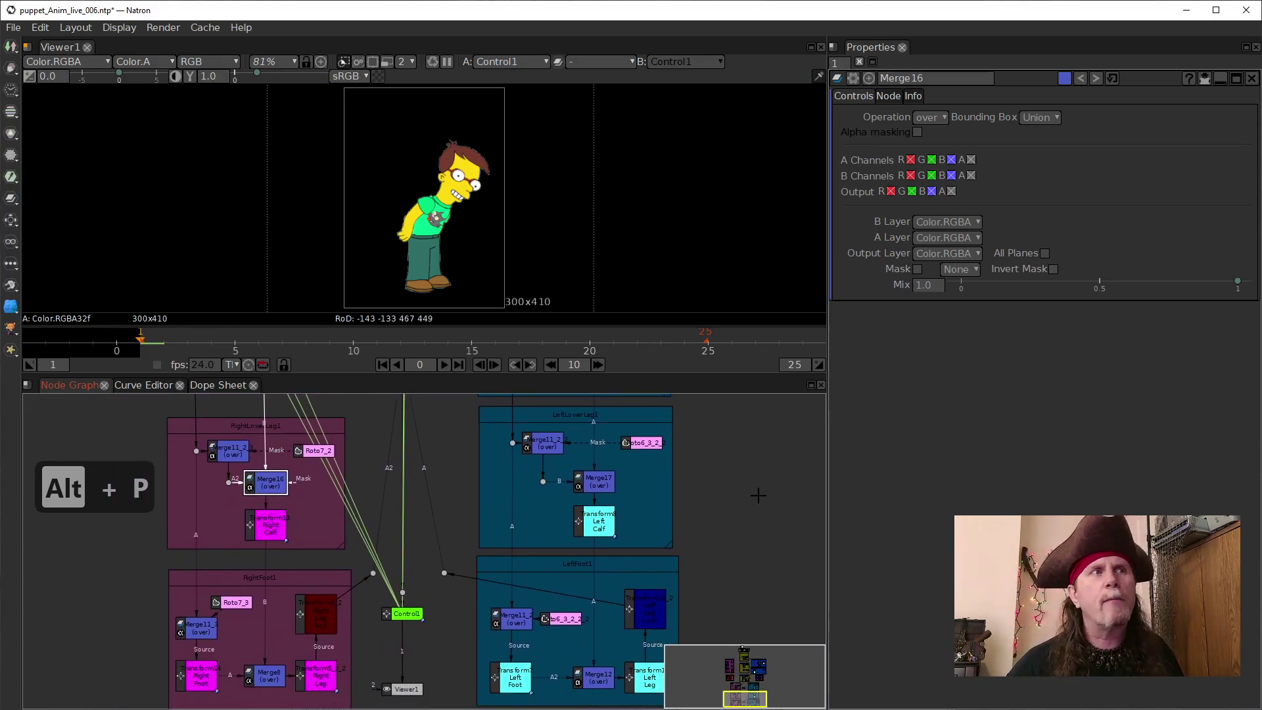
{"action": "left_click_drag", "start_coordinate": [755, 512], "coordinate": [586, 570]}
{"action": "scroll", "coordinate": [720, 519], "scroll_direction": "down", "scroll_amount": 3}
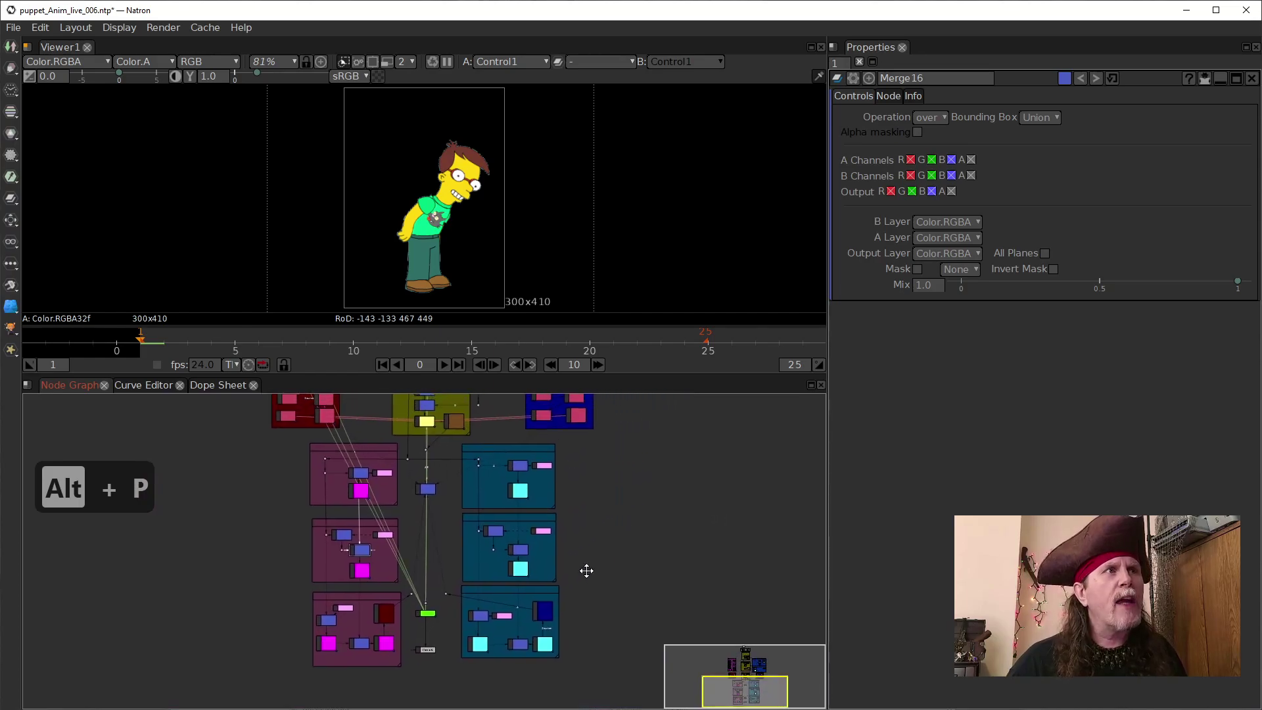
{"action": "scroll", "coordinate": [582, 571], "scroll_direction": "up", "scroll_amount": 1}
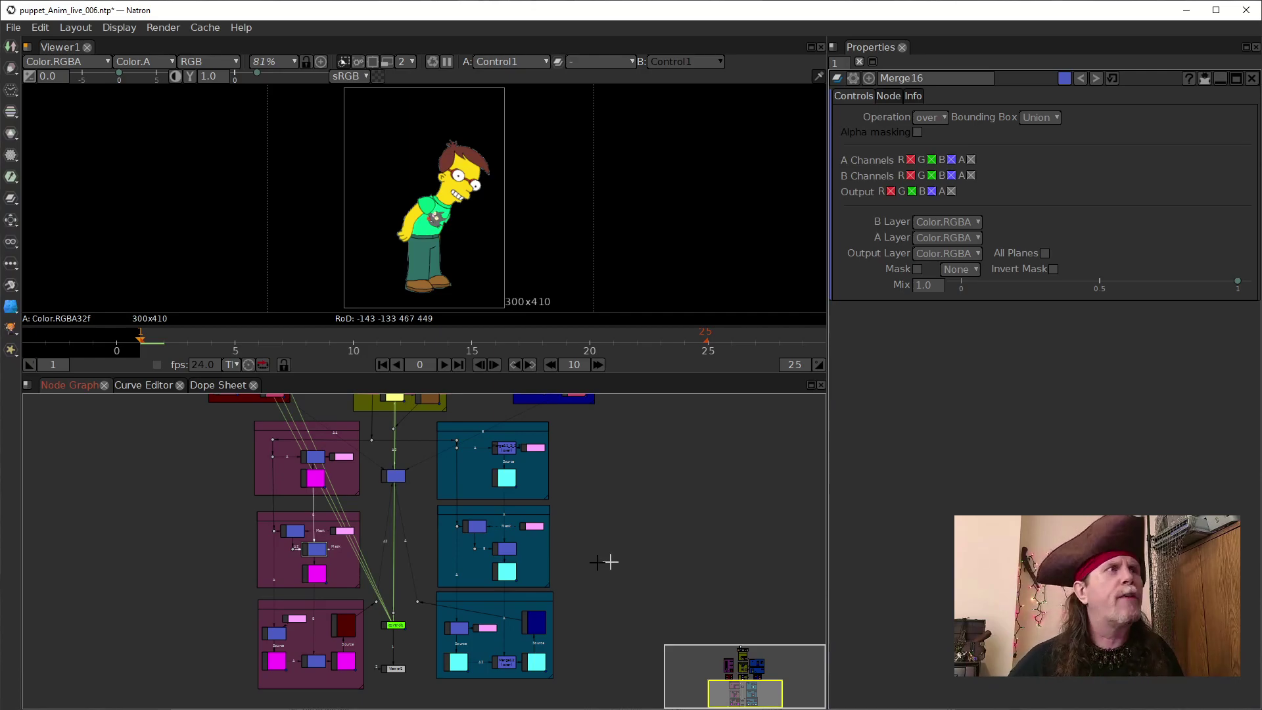
{"action": "double_click", "coordinate": [395, 625]}
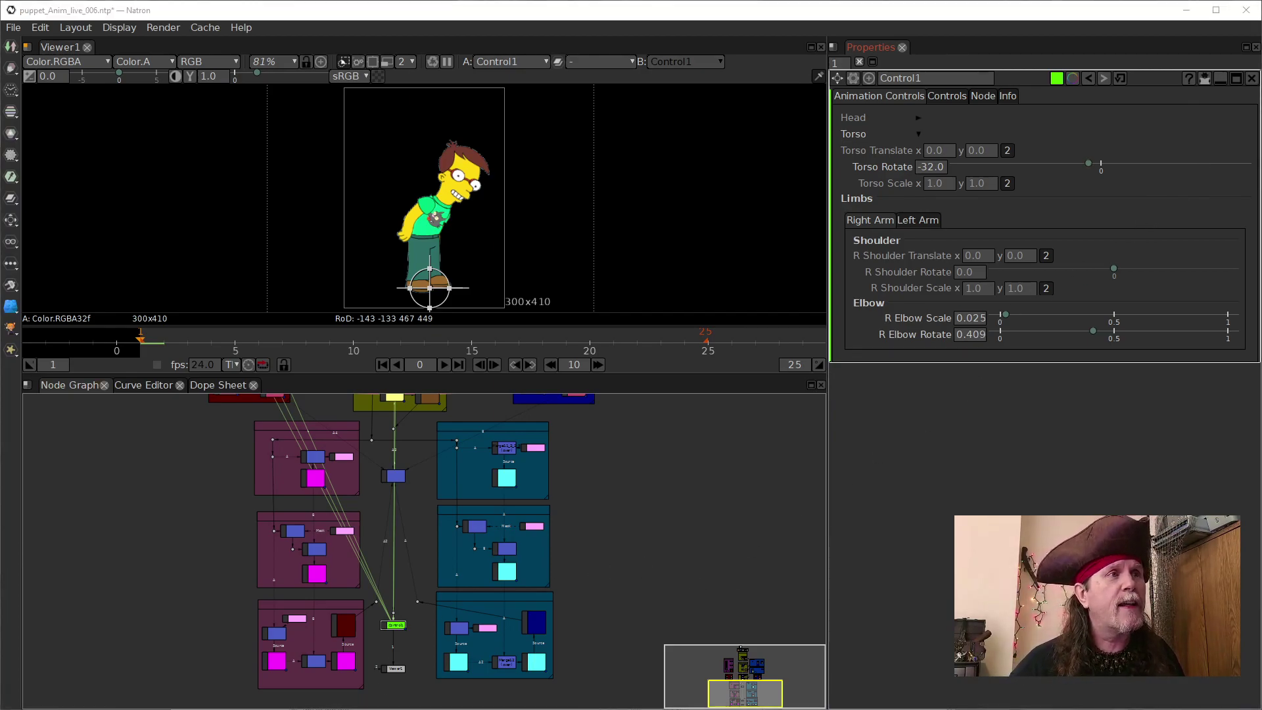
Step: Switch to the Puppet_animation_007.ntp project and examine the note explaining the joint and lock nodes beside the head group
{"action": "mouse_move", "coordinate": [472, 709]}
{"action": "left_click", "coordinate": [332, 700]}
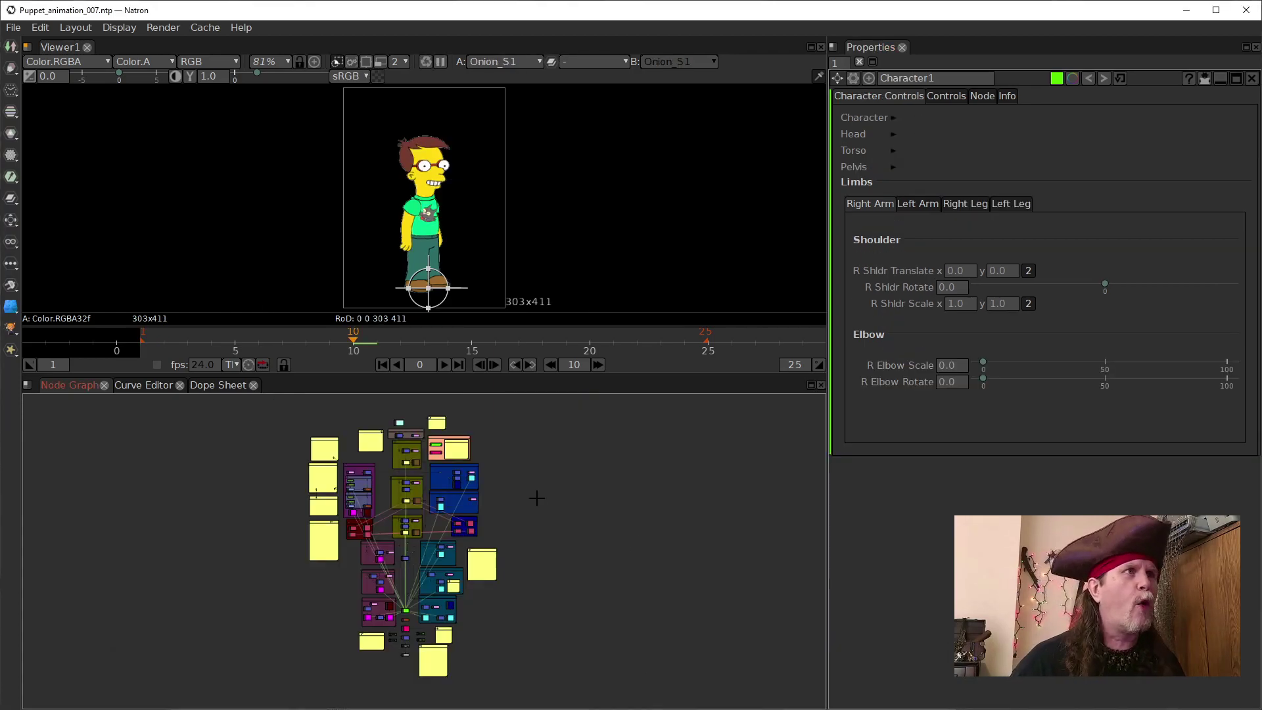
{"action": "scroll", "coordinate": [534, 497], "scroll_direction": "up", "scroll_amount": 2}
{"action": "scroll", "coordinate": [535, 498], "scroll_direction": "up", "scroll_amount": 1}
{"action": "scroll", "coordinate": [493, 477], "scroll_direction": "up", "scroll_amount": 2}
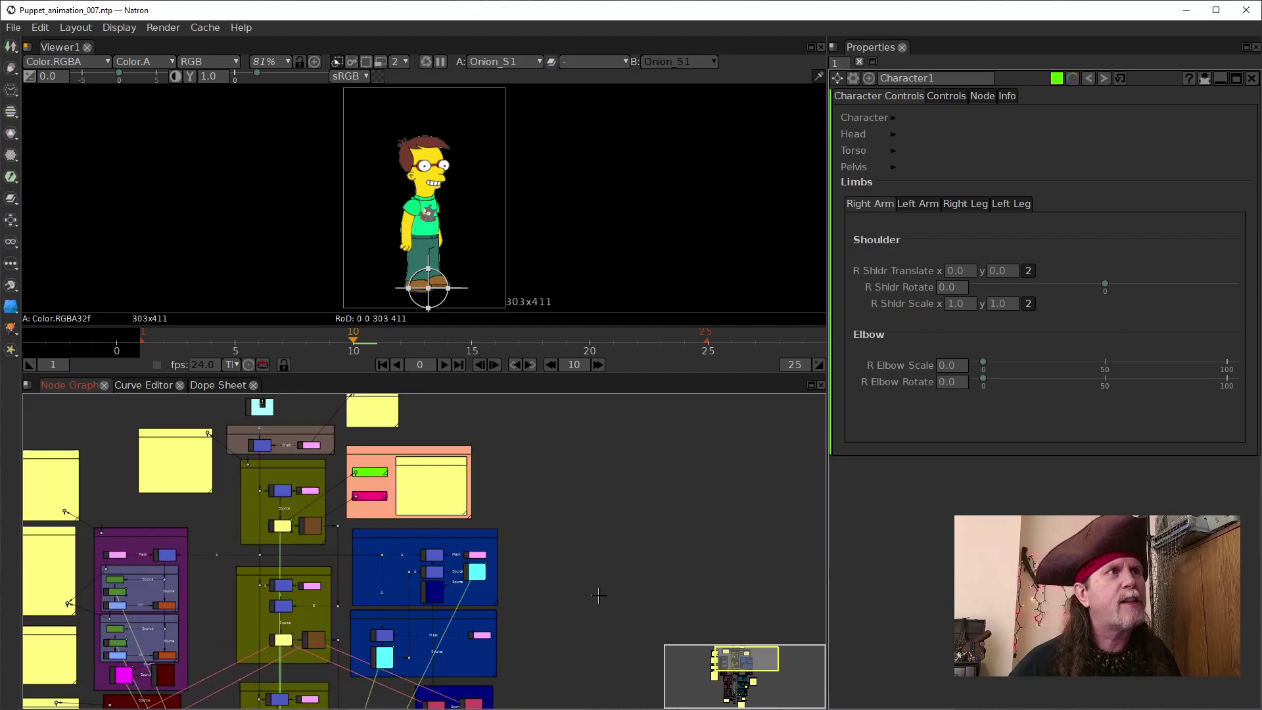
{"action": "scroll", "coordinate": [551, 567], "scroll_direction": "up", "scroll_amount": 3}
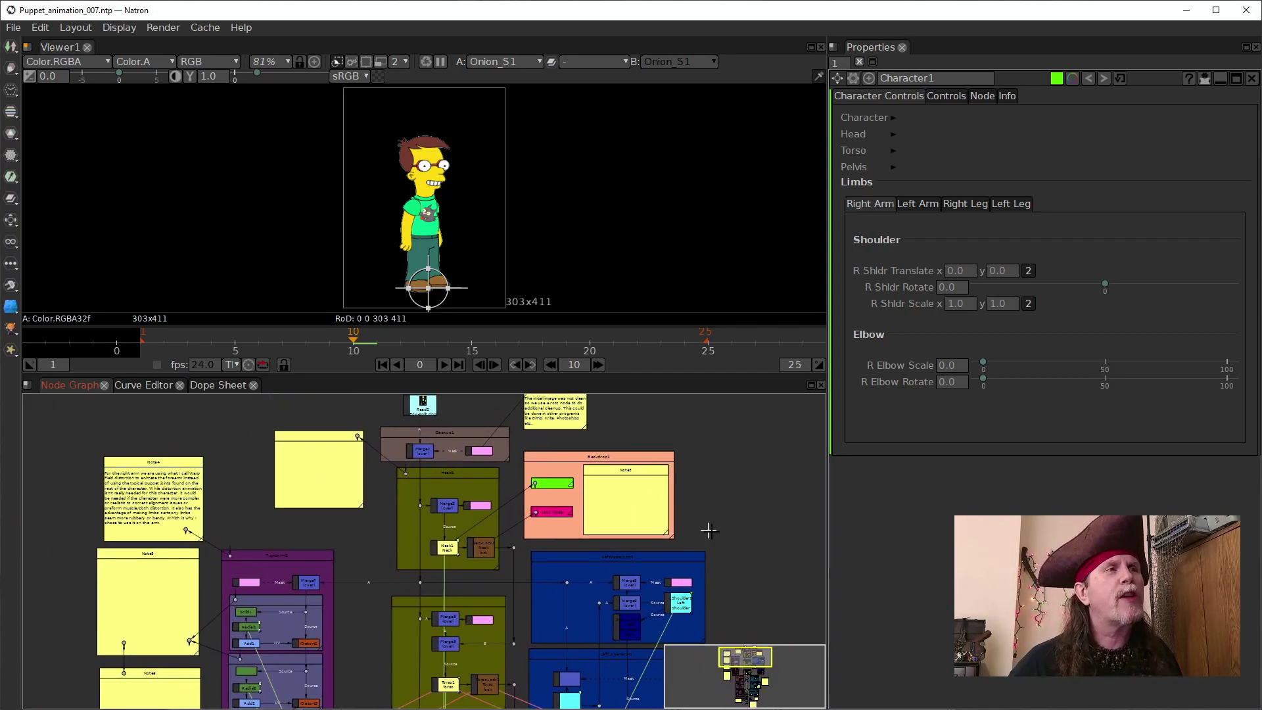
{"action": "scroll", "coordinate": [708, 519], "scroll_direction": "up", "scroll_amount": 2}
{"action": "left_click_drag", "start_coordinate": [704, 517], "coordinate": [711, 564]}
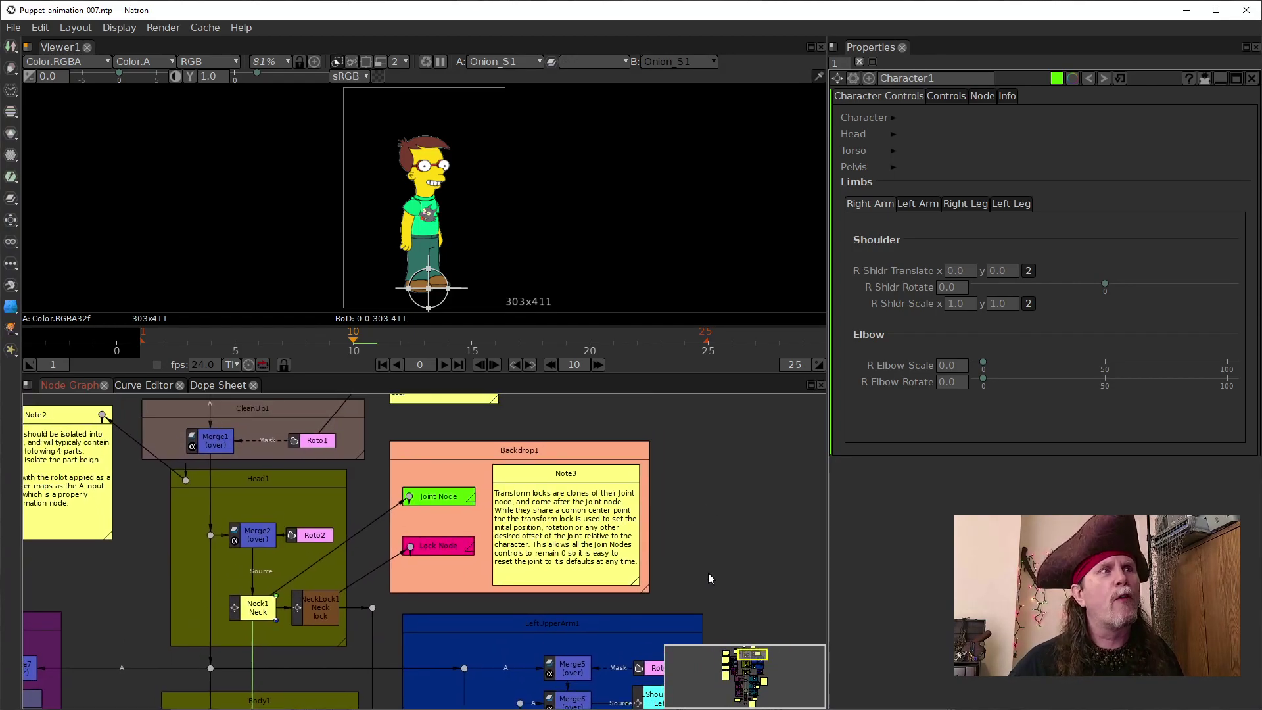
Step: Examine the annotated node graph from the arm and torso groups down to the Character1 control node and the assist nodes
{"action": "mouse_move", "coordinate": [135, 581]}
{"action": "left_mouse_down"}
{"action": "mouse_move", "coordinate": [403, 592]}
{"action": "mouse_move", "coordinate": [369, 637]}
{"action": "mouse_move", "coordinate": [279, 493]}
{"action": "mouse_move", "coordinate": [336, 478]}
{"action": "left_mouse_up"}
{"action": "left_click_drag", "start_coordinate": [312, 632], "coordinate": [319, 503]}
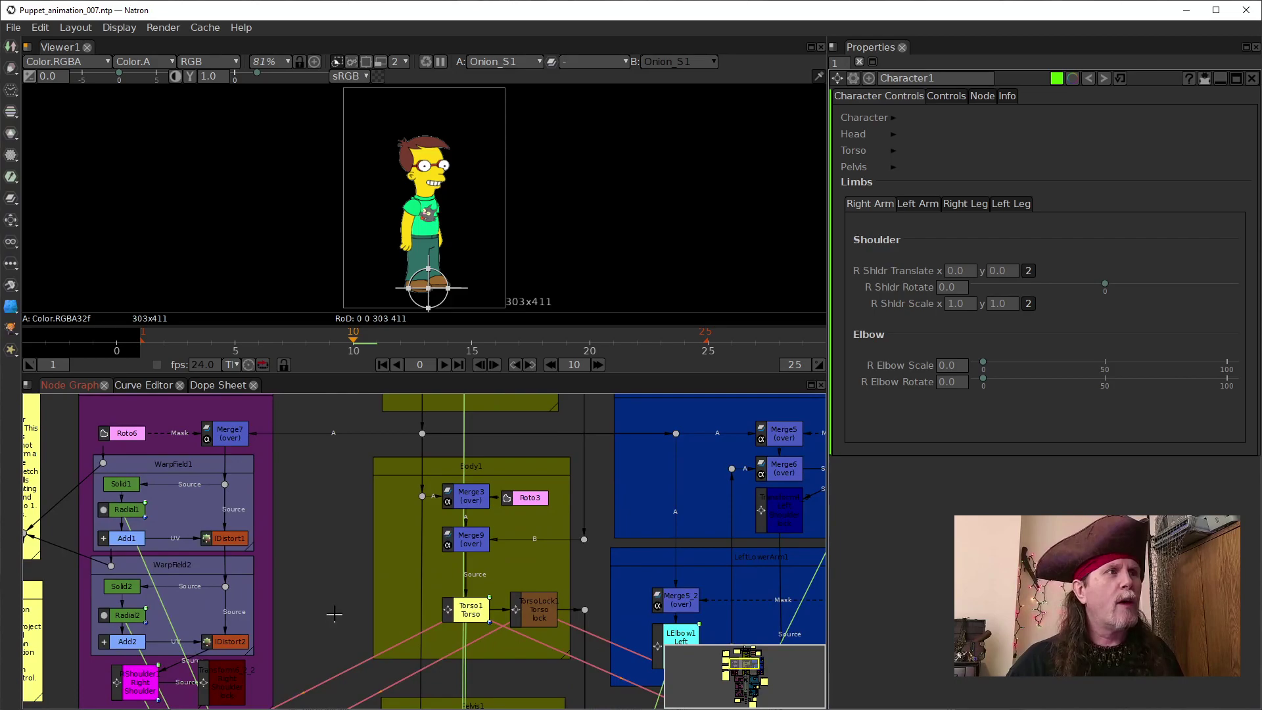
{"action": "scroll", "coordinate": [334, 617], "scroll_direction": "down", "scroll_amount": 2}
{"action": "scroll", "coordinate": [513, 684], "scroll_direction": "down", "scroll_amount": 2}
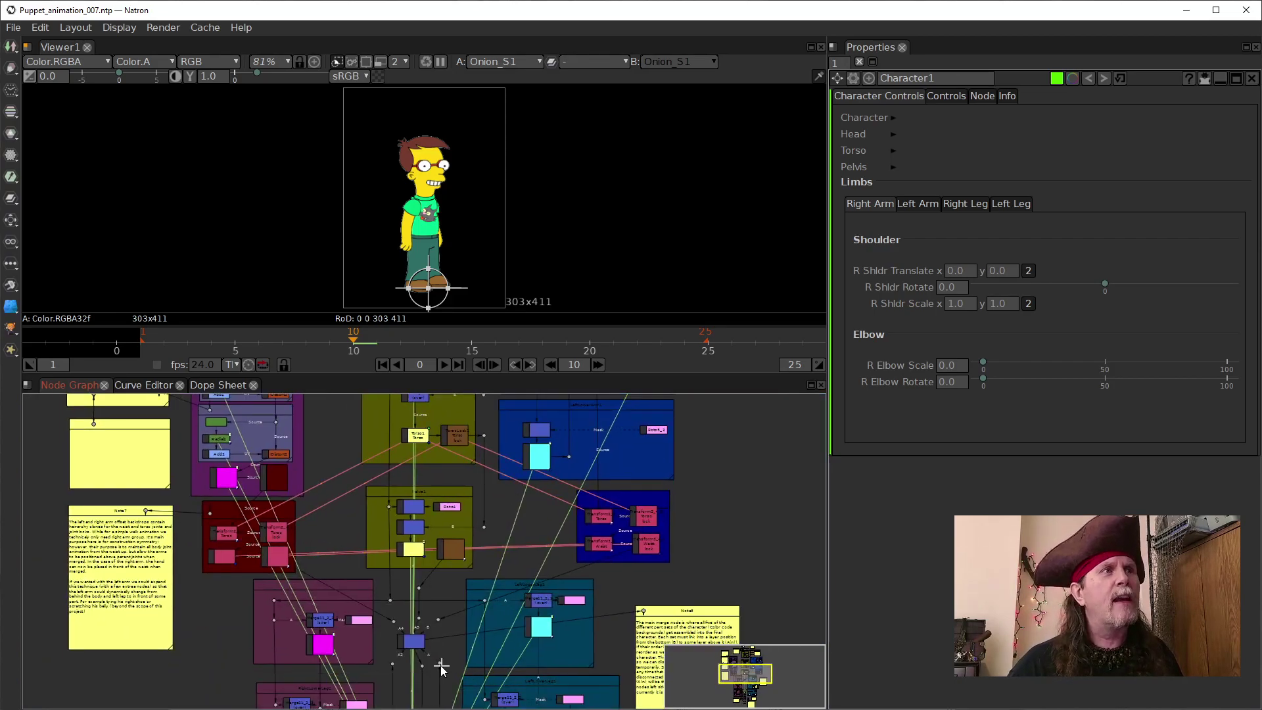
{"action": "left_click_drag", "start_coordinate": [636, 619], "coordinate": [611, 511]}
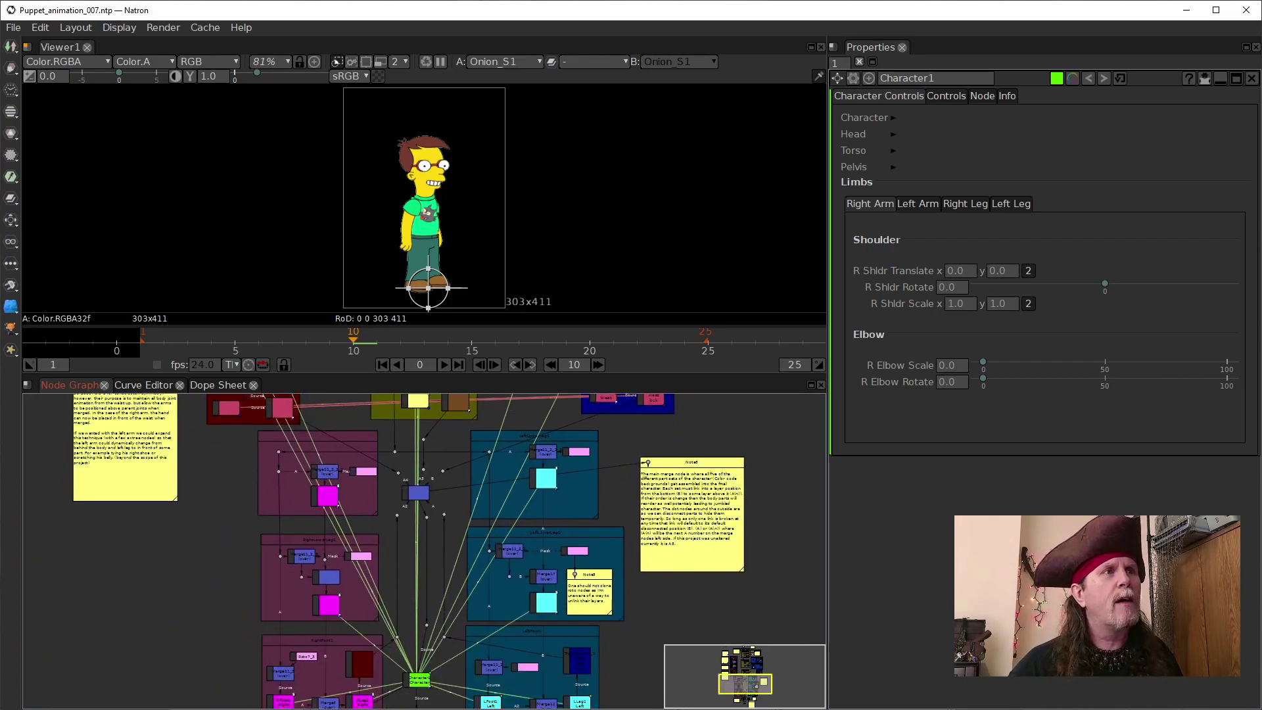
{"action": "left_click_drag", "start_coordinate": [624, 662], "coordinate": [636, 485]}
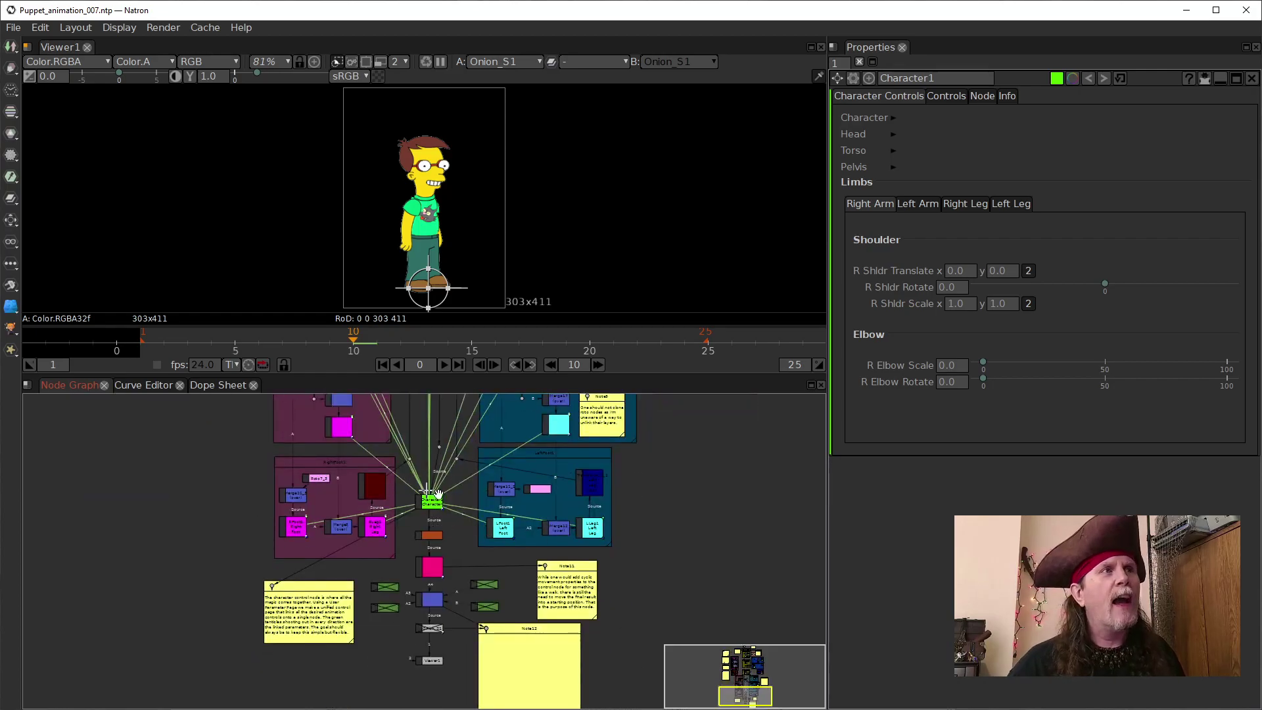
{"action": "scroll", "coordinate": [480, 538], "scroll_direction": "up", "scroll_amount": 4}
{"action": "left_click_drag", "start_coordinate": [432, 505], "coordinate": [460, 563]}
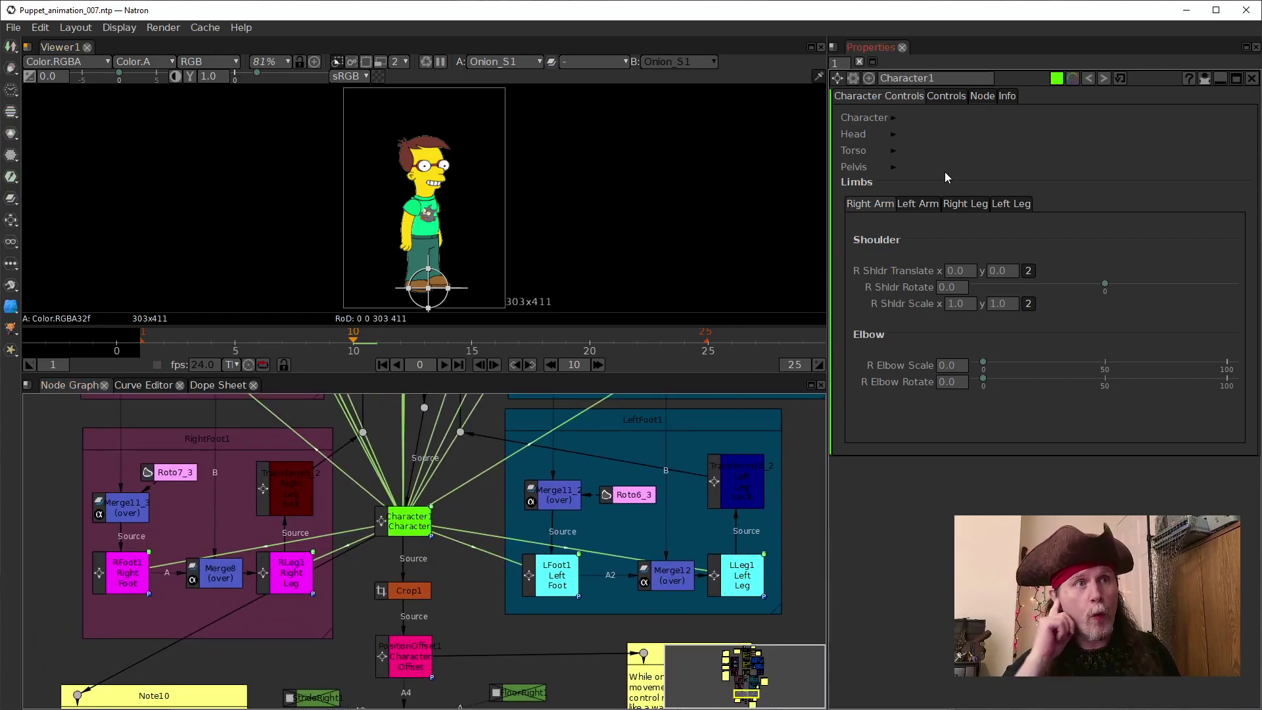
{"action": "left_click_drag", "start_coordinate": [492, 622], "coordinate": [471, 474]}
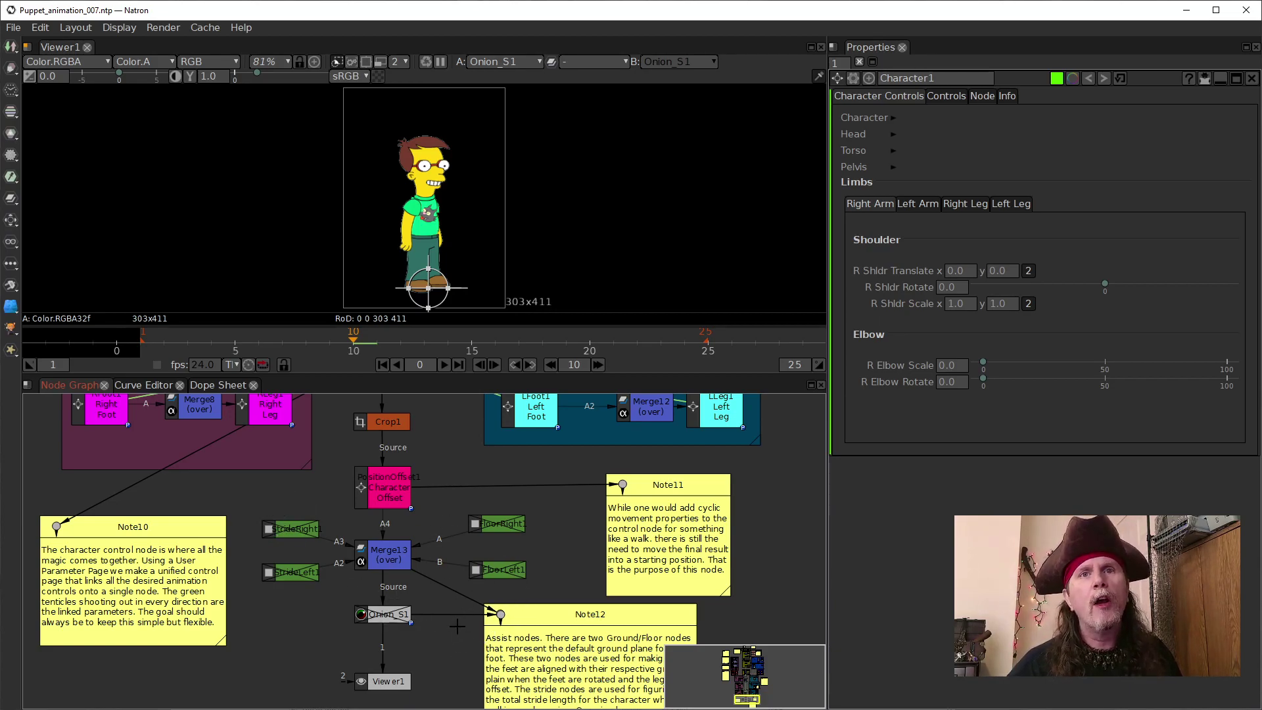
{"action": "left_click_drag", "start_coordinate": [510, 505], "coordinate": [508, 551]}
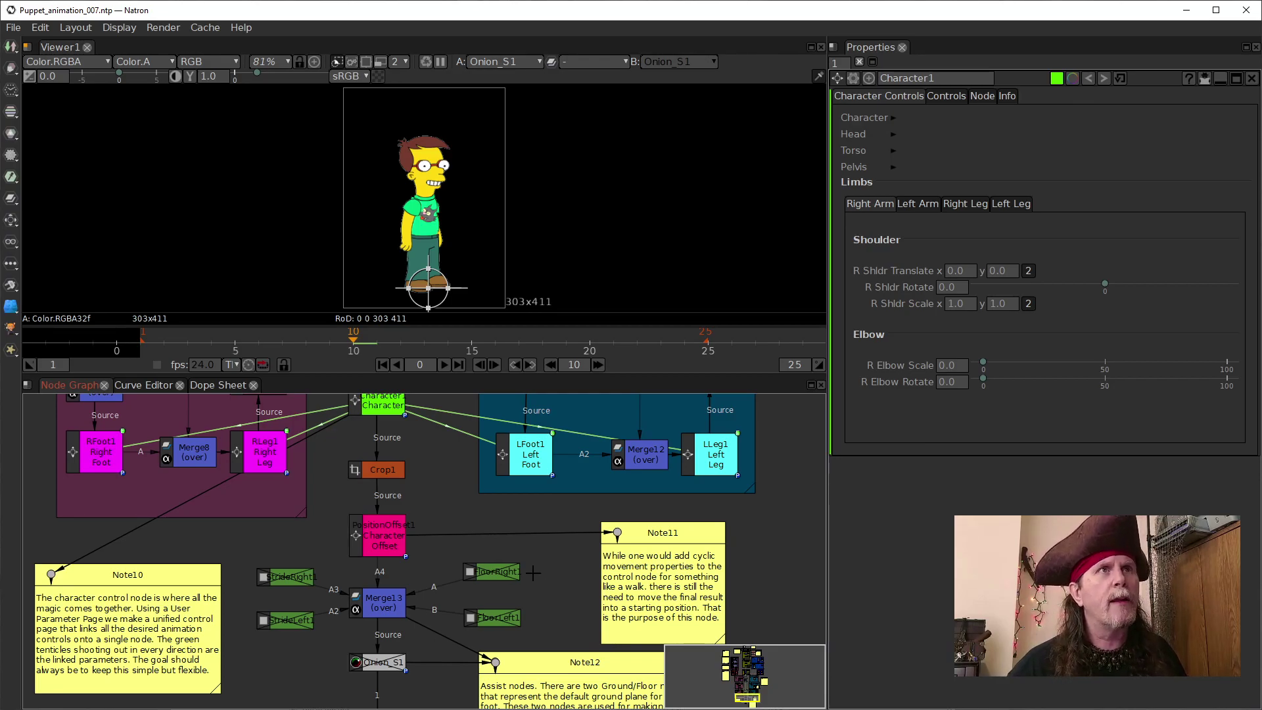
Step: Enable the FloorRight1 and FloorLeft1 nodes and inspect the character's feet against the coloured ground planes
{"action": "left_click", "coordinate": [503, 576]}
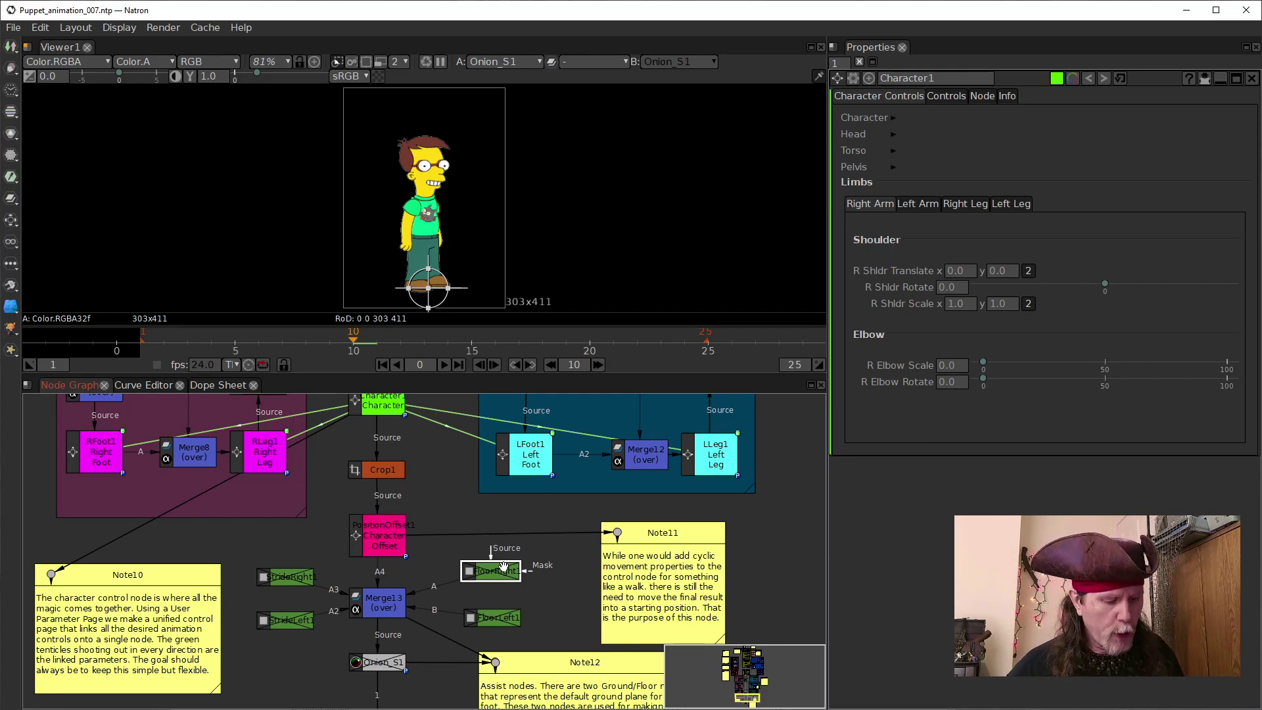
{"action": "left_click_drag", "start_coordinate": [436, 551], "coordinate": [559, 575]}
{"action": "left_click_drag", "start_coordinate": [455, 529], "coordinate": [546, 618]}
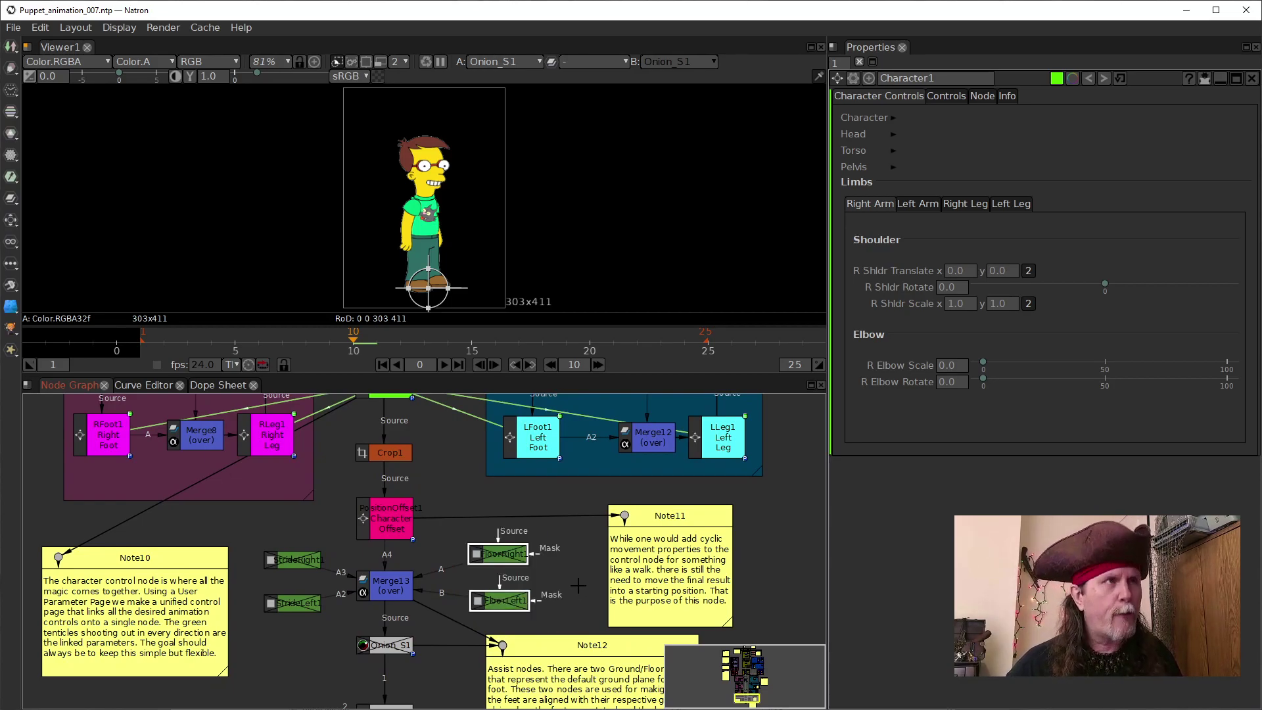
{"action": "key", "text": "d"}
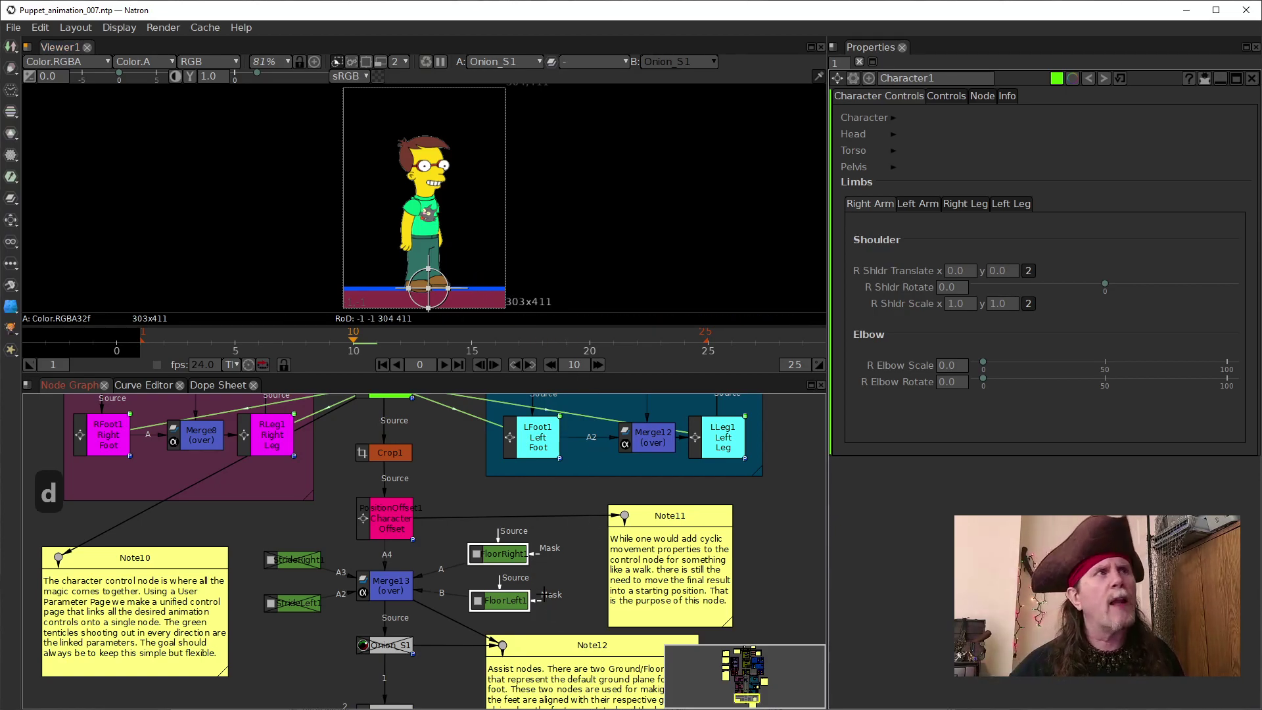
{"action": "scroll", "coordinate": [471, 264], "scroll_direction": "up", "scroll_amount": 4}
{"action": "left_click_drag", "start_coordinate": [469, 263], "coordinate": [518, 196]}
{"action": "scroll", "coordinate": [514, 141], "scroll_direction": "up", "scroll_amount": 4}
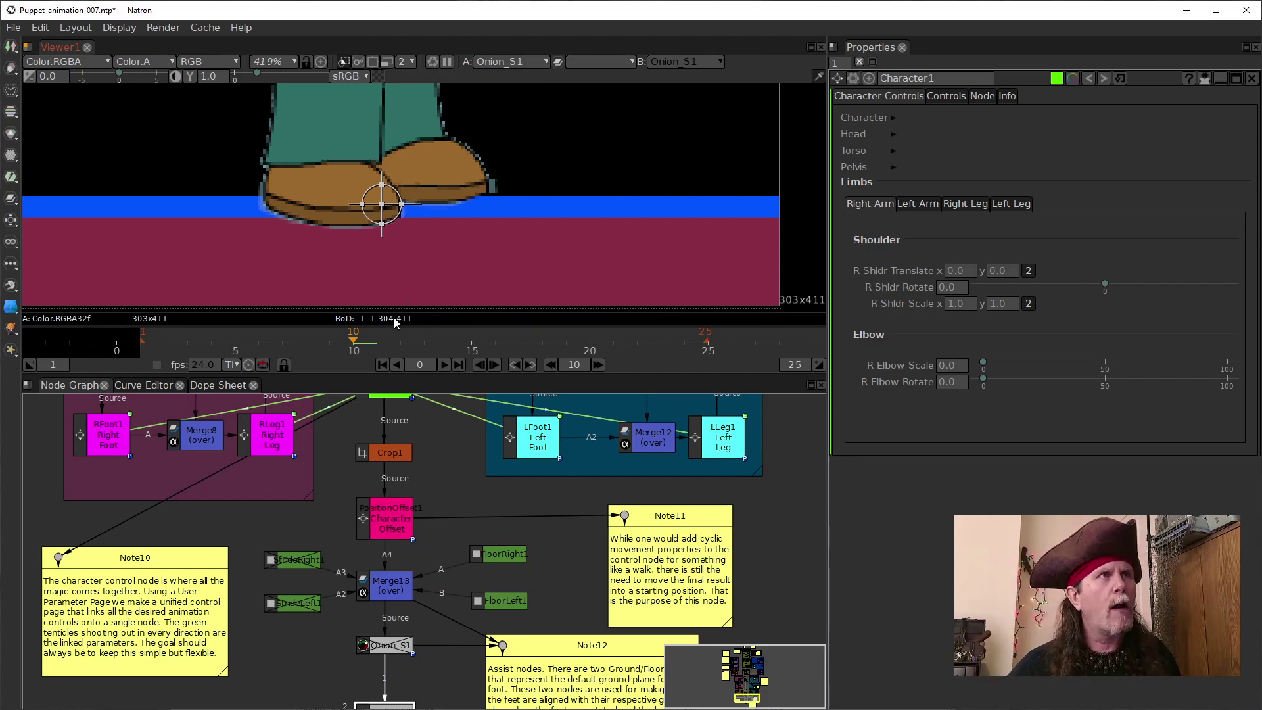
{"action": "mouse_move", "coordinate": [393, 317]}
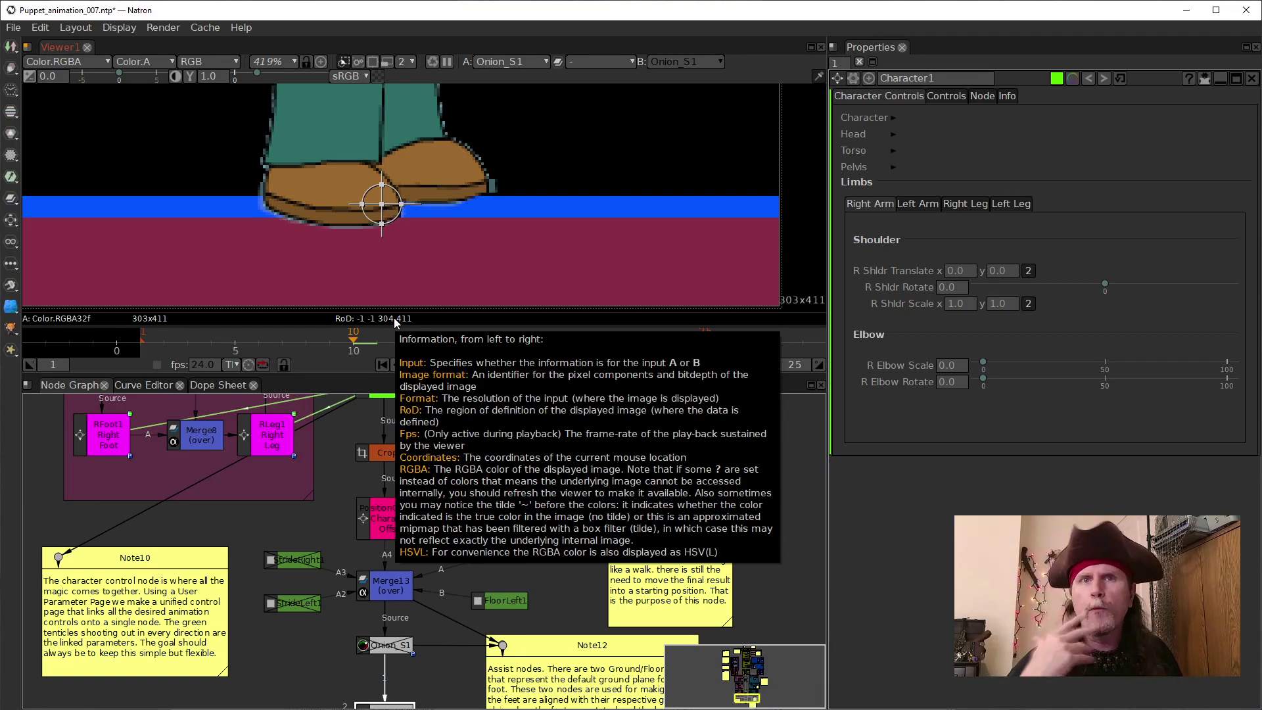
Step: Disable the FloorRight1 and FloorLeft1 nodes, and enable the StrideRight1 and StrideLeft1 nodes
{"action": "left_click_drag", "start_coordinate": [459, 549], "coordinate": [539, 612]}
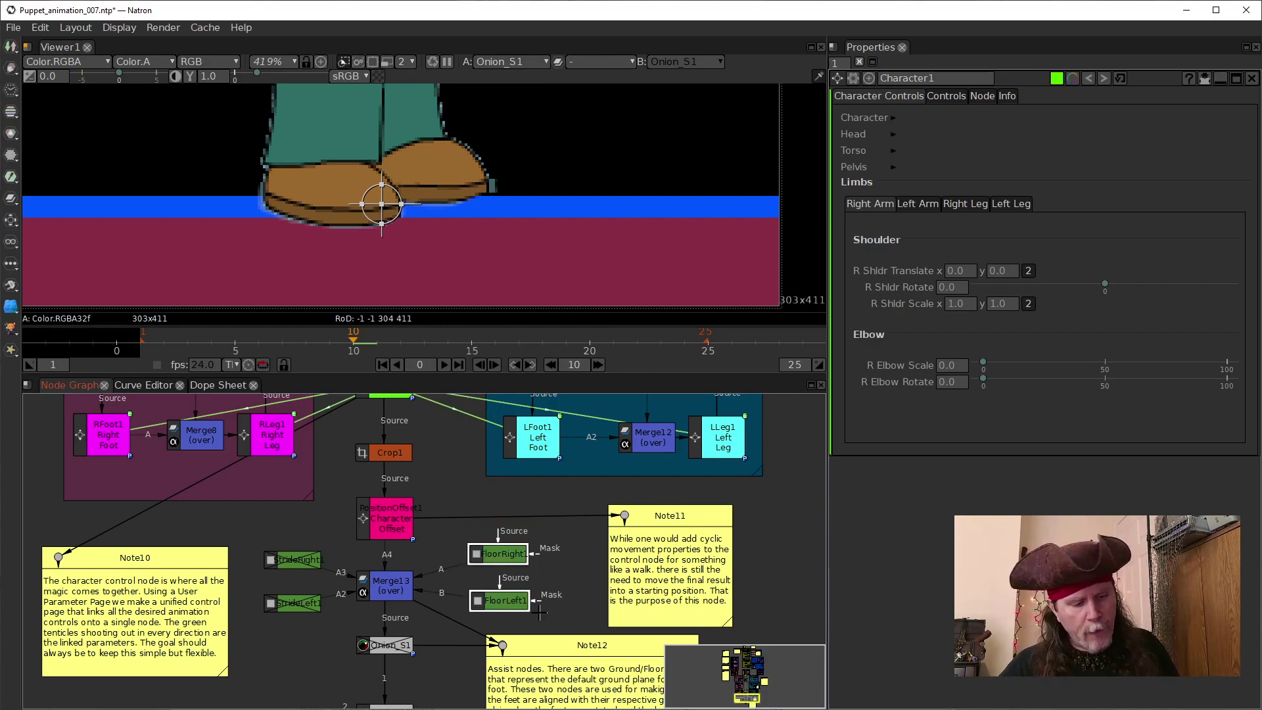
{"action": "key", "text": "d"}
{"action": "left_click", "coordinate": [255, 551]}
{"action": "left_click_drag", "start_coordinate": [255, 551], "coordinate": [332, 655]}
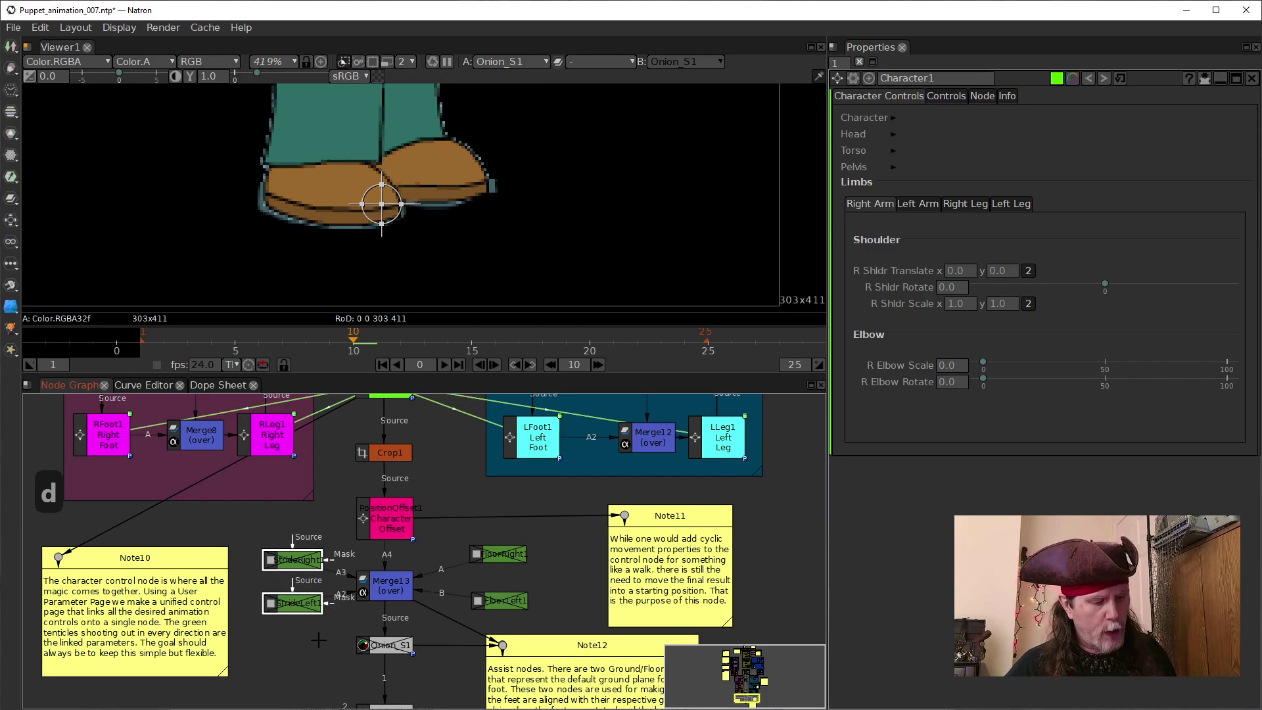
{"action": "key", "text": "d"}
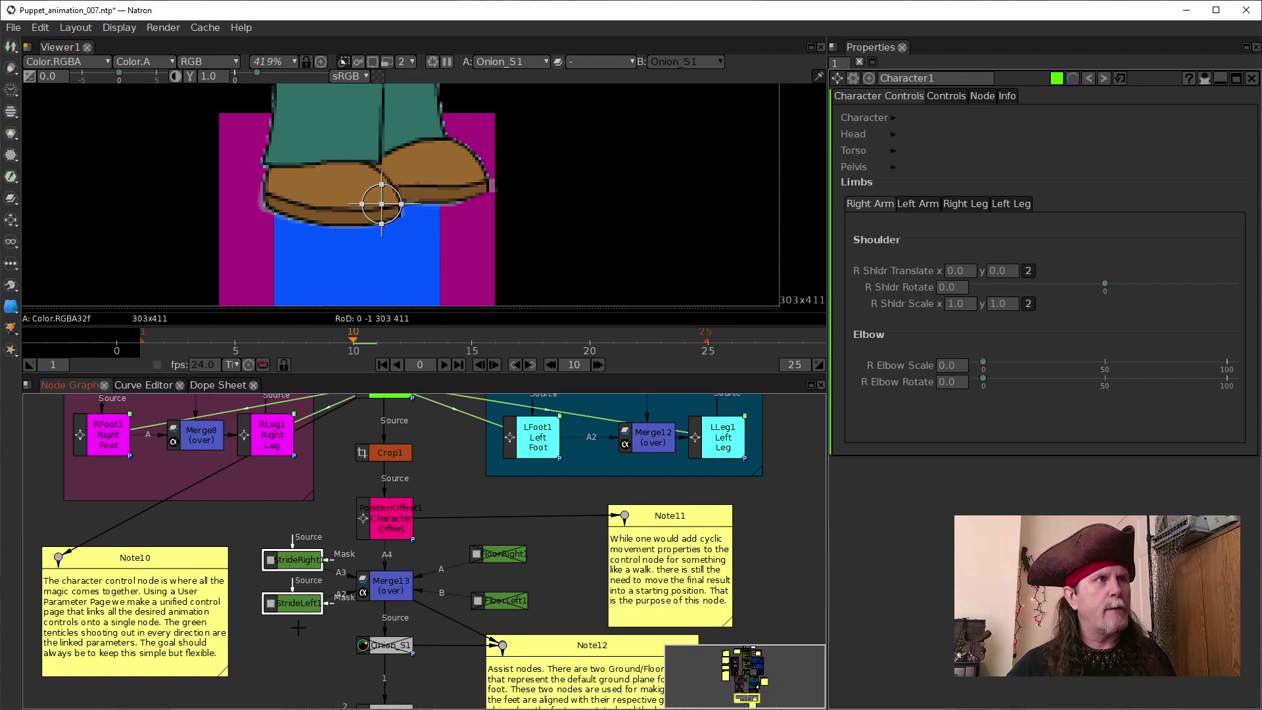
Step: Disable both stride nodes and enable the Onion_S1 node below Merge13
{"action": "key", "text": "d"}
{"action": "left_click_drag", "start_coordinate": [329, 647], "coordinate": [304, 639]}
{"action": "left_click", "coordinate": [367, 639]}
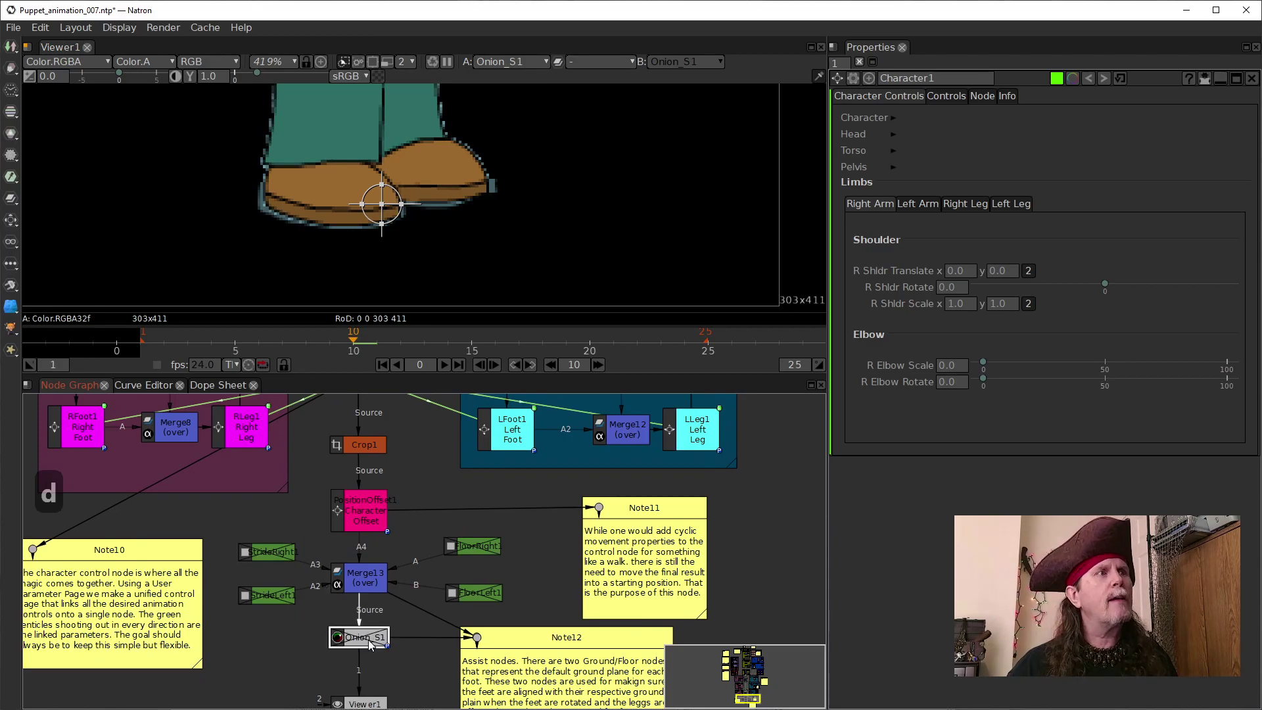
{"action": "key", "text": "d"}
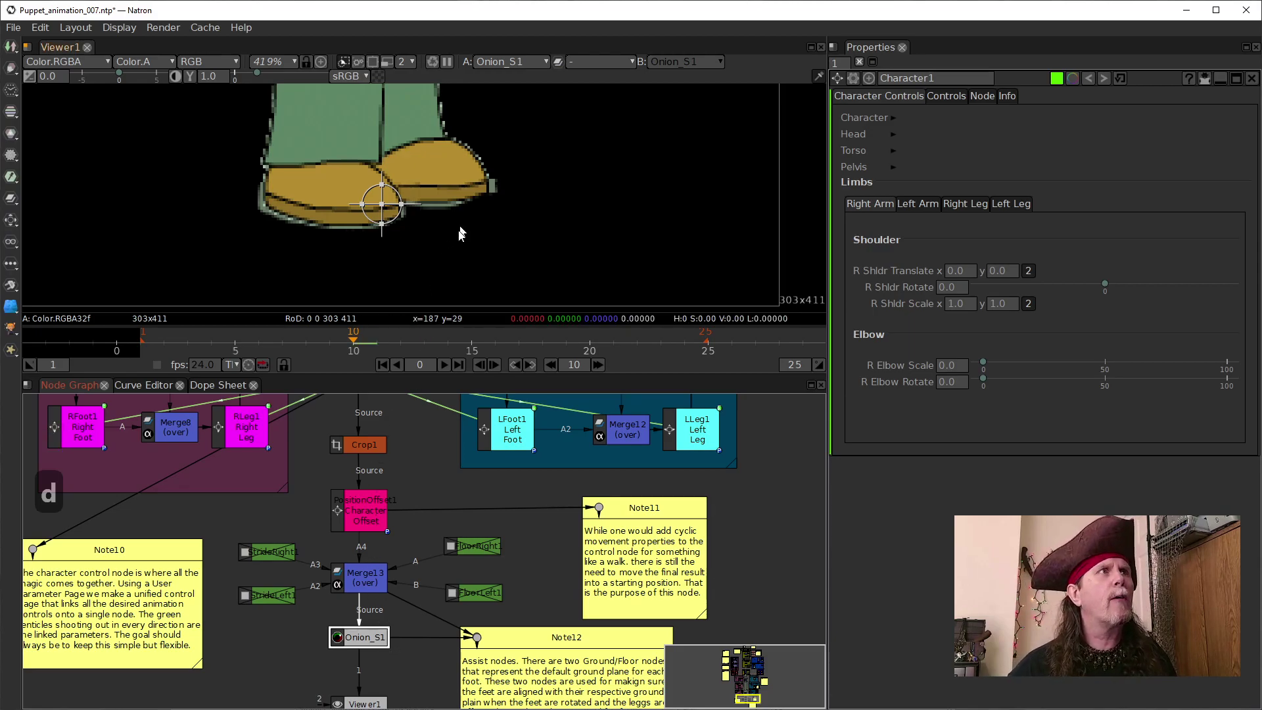
Step: Check the whole character with the onion skin in the viewer, and disable the Onion_S1 node
{"action": "scroll", "coordinate": [462, 229], "scroll_direction": "down", "scroll_amount": 10}
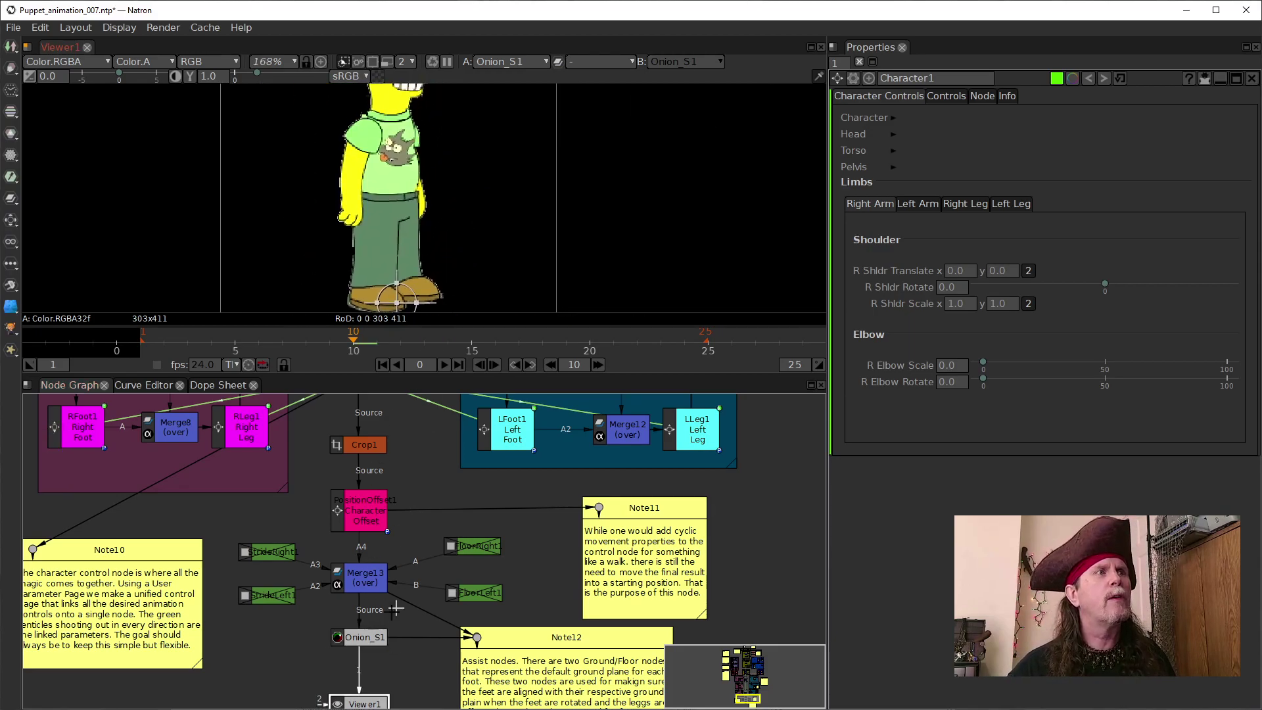
{"action": "scroll", "coordinate": [389, 199], "scroll_direction": "down", "scroll_amount": 4}
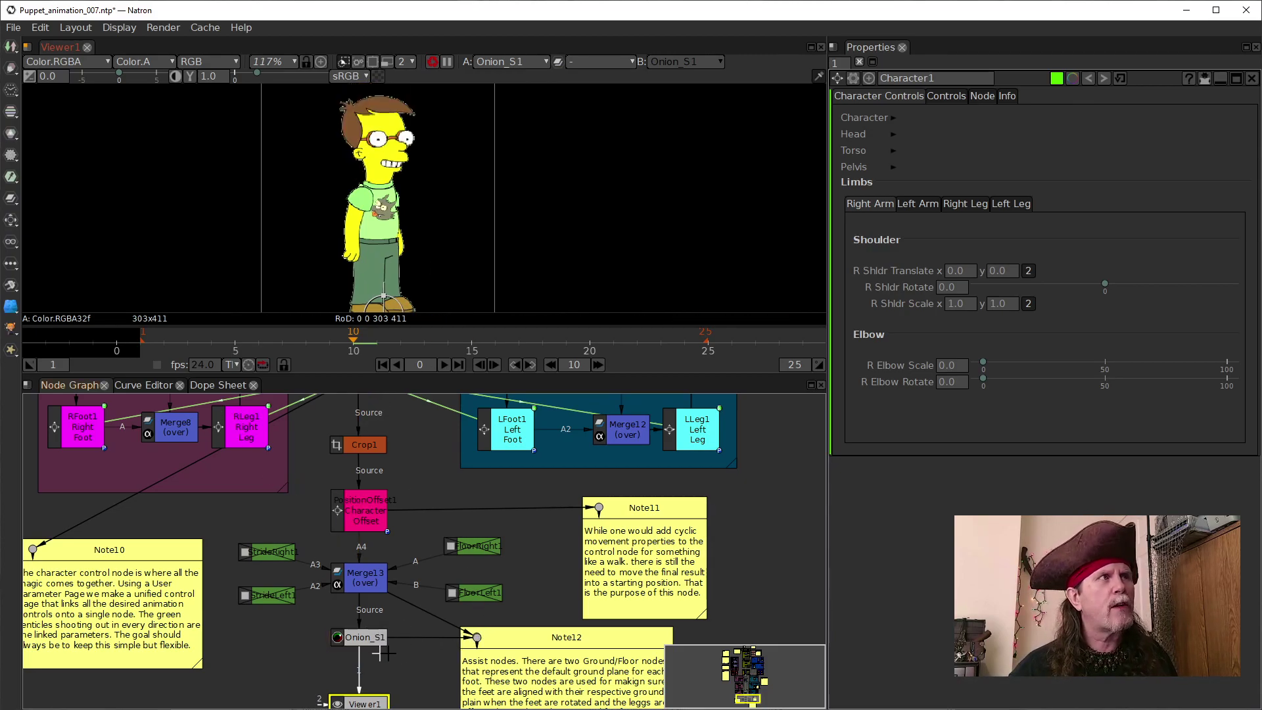
{"action": "left_click", "coordinate": [367, 637]}
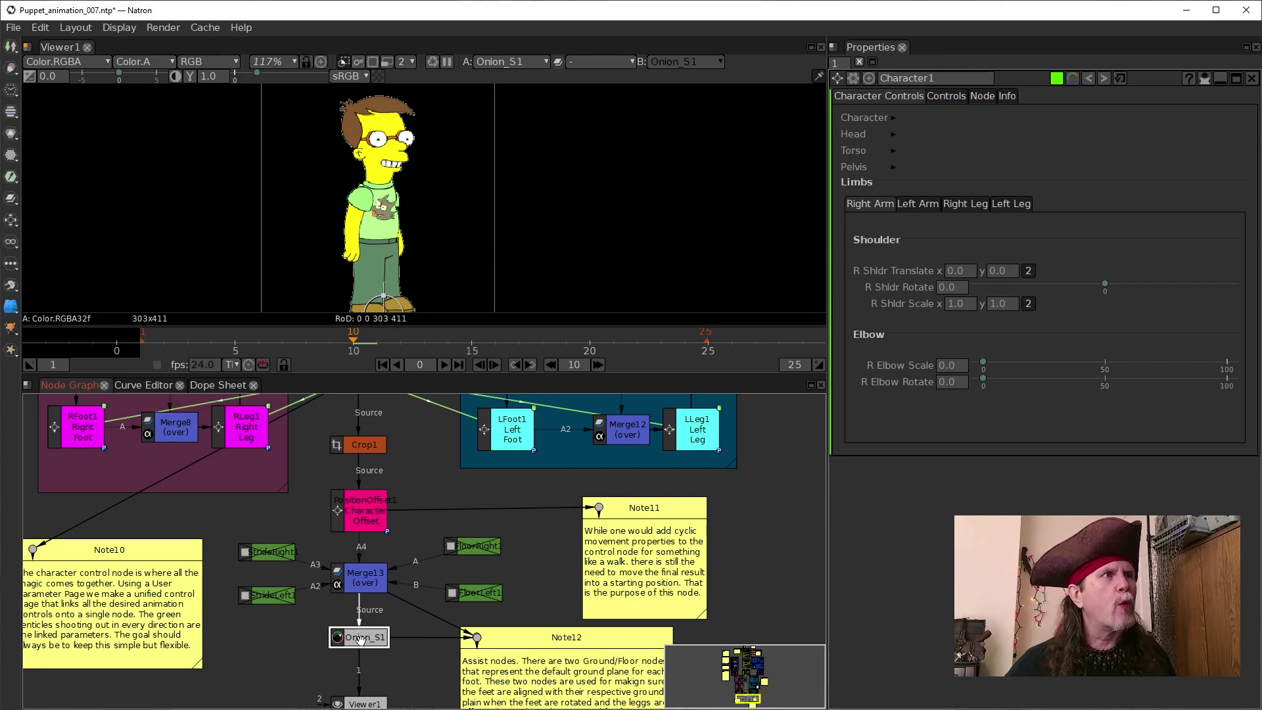
{"action": "key", "text": "d"}
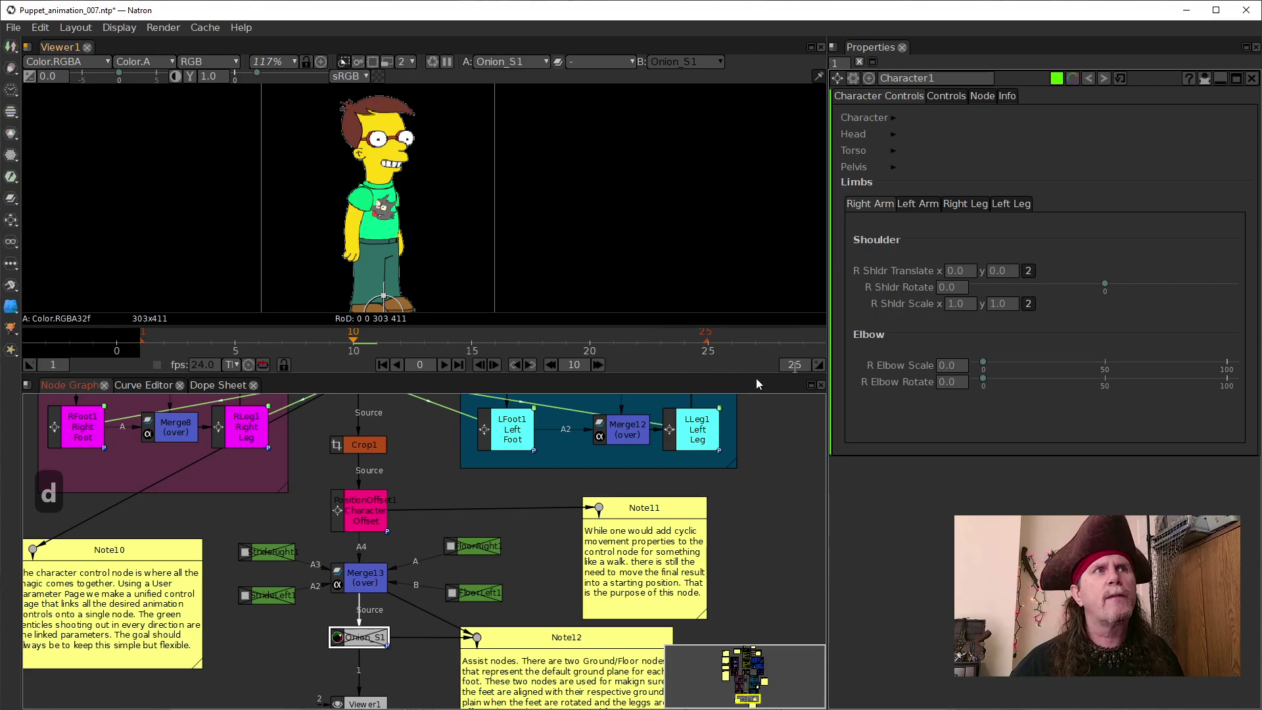
{"action": "left_click", "coordinate": [785, 366]}
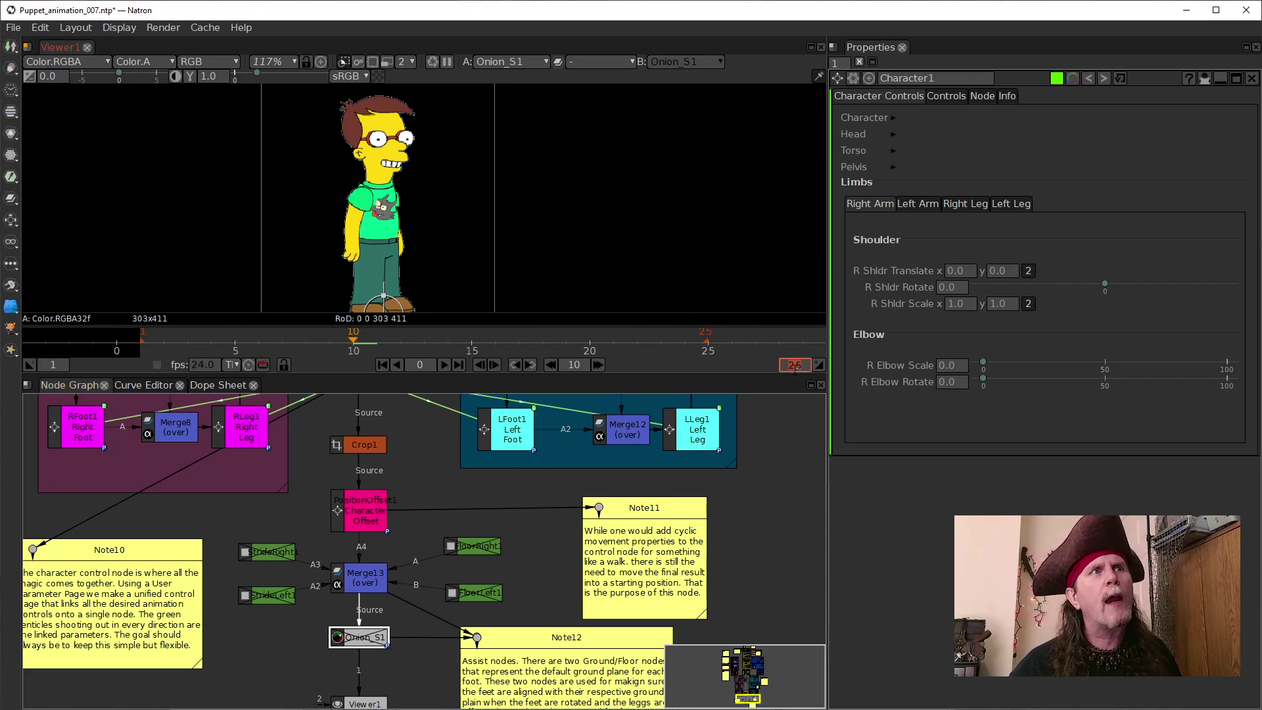
{"action": "left_click", "coordinate": [727, 524]}
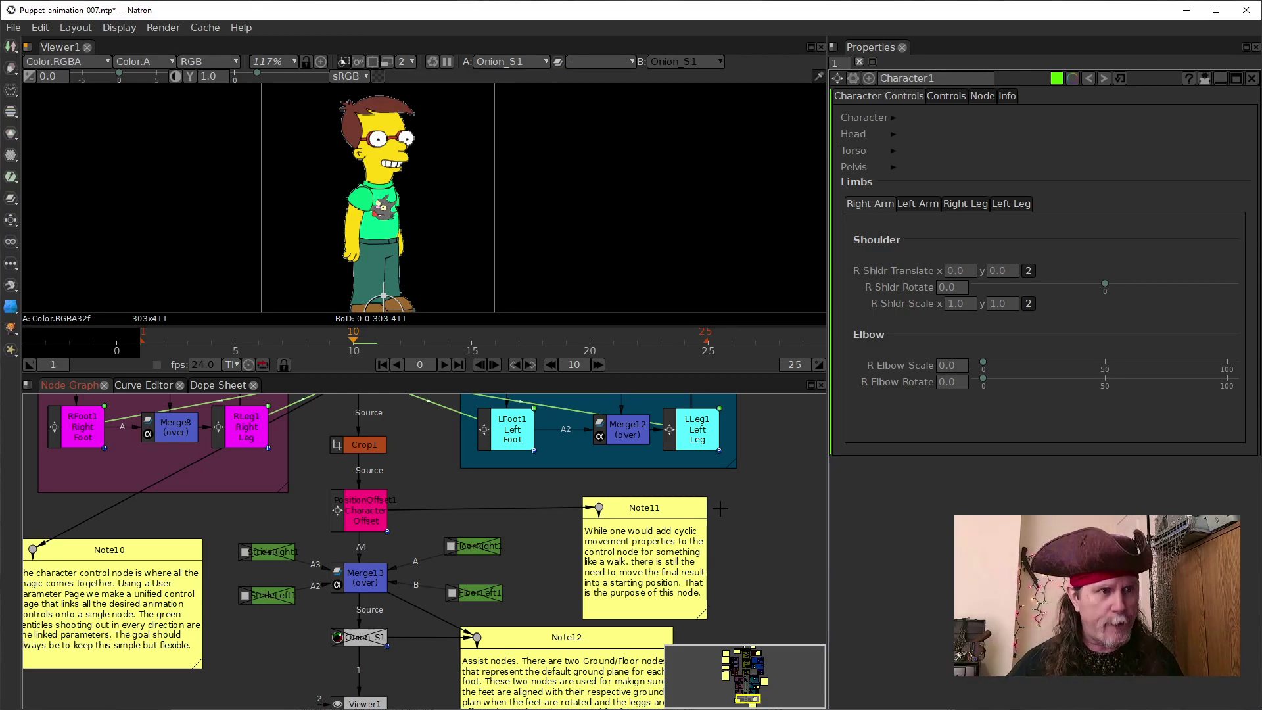
Step: Enable the FloorRight1 and FloorLeft1 nodes together to show the ground planes under the character's feet
{"action": "left_click_drag", "start_coordinate": [419, 449], "coordinate": [445, 578]}
{"action": "left_click", "coordinate": [387, 500]}
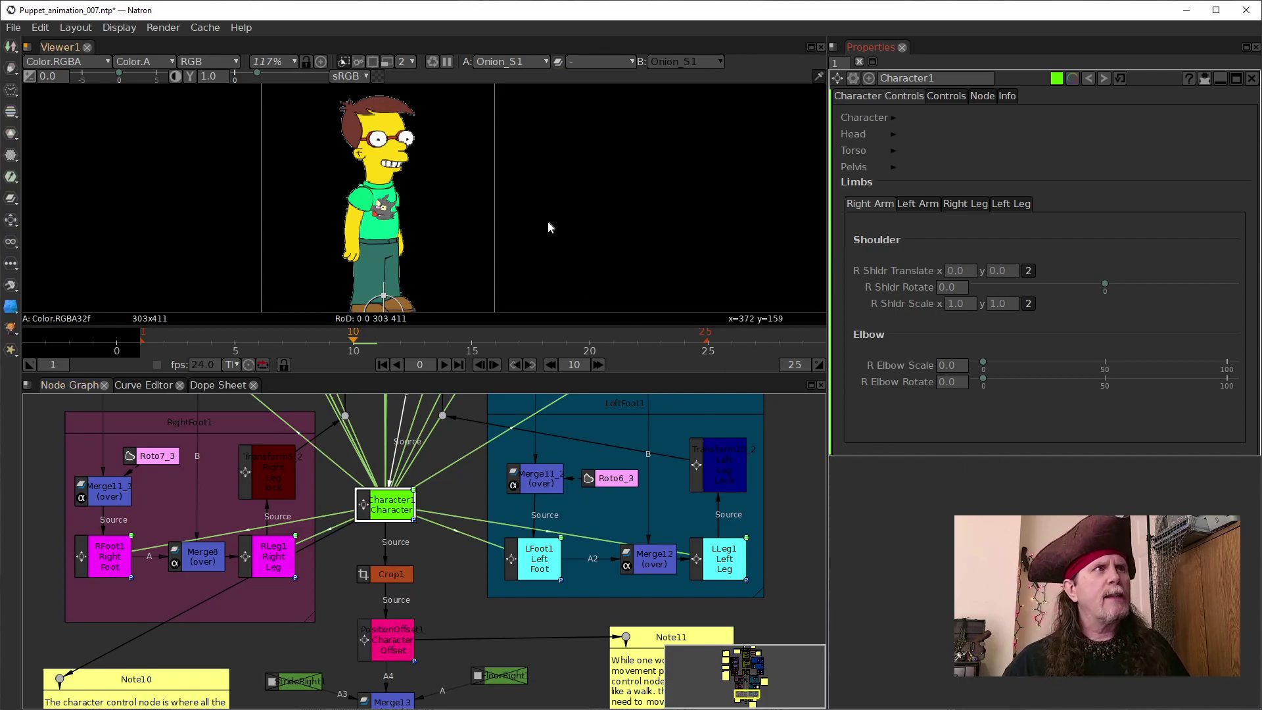
{"action": "left_click_drag", "start_coordinate": [545, 233], "coordinate": [559, 174]}
{"action": "left_click_drag", "start_coordinate": [526, 682], "coordinate": [499, 530]}
{"action": "left_click_drag", "start_coordinate": [432, 499], "coordinate": [519, 597]}
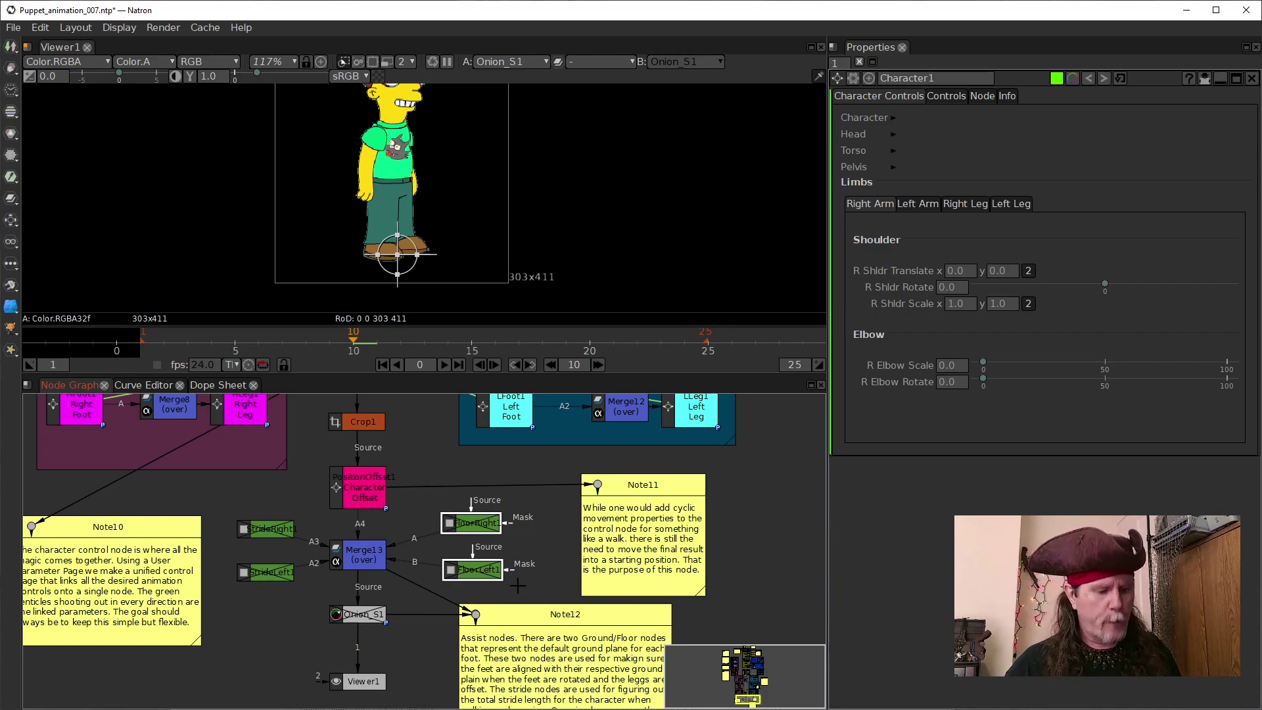
{"action": "key", "text": "d"}
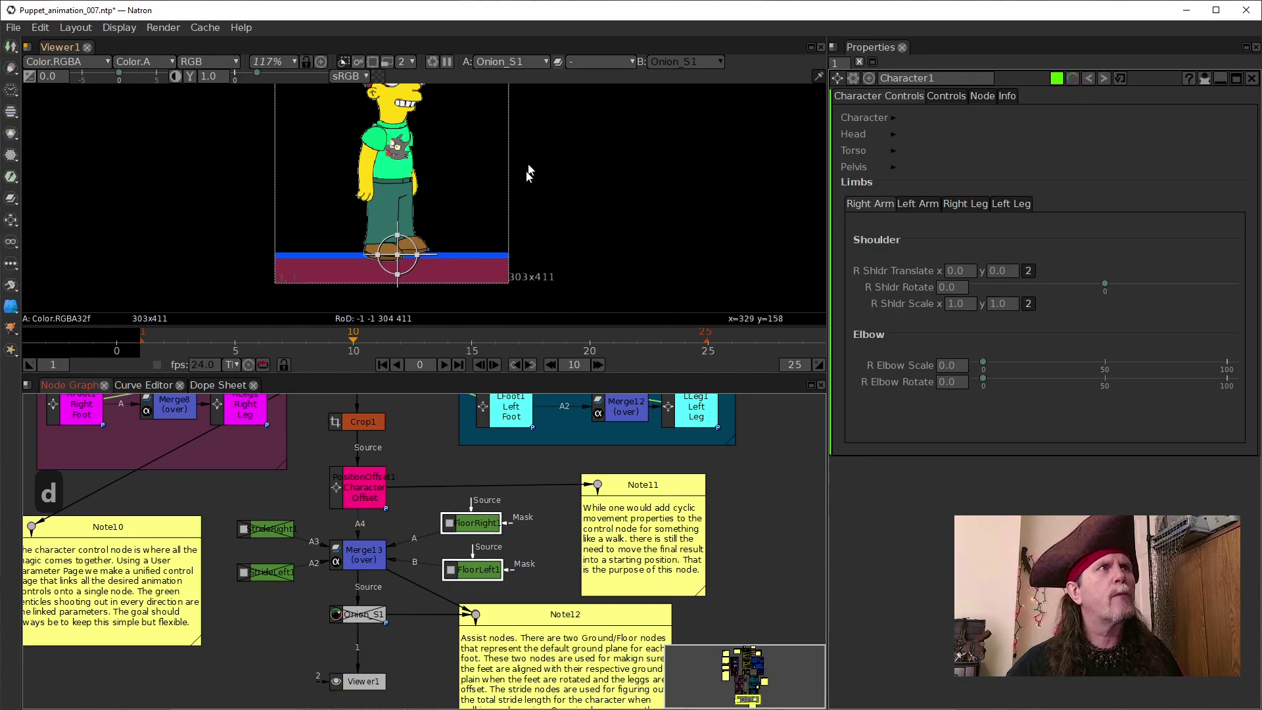
{"action": "left_click", "coordinate": [584, 253]}
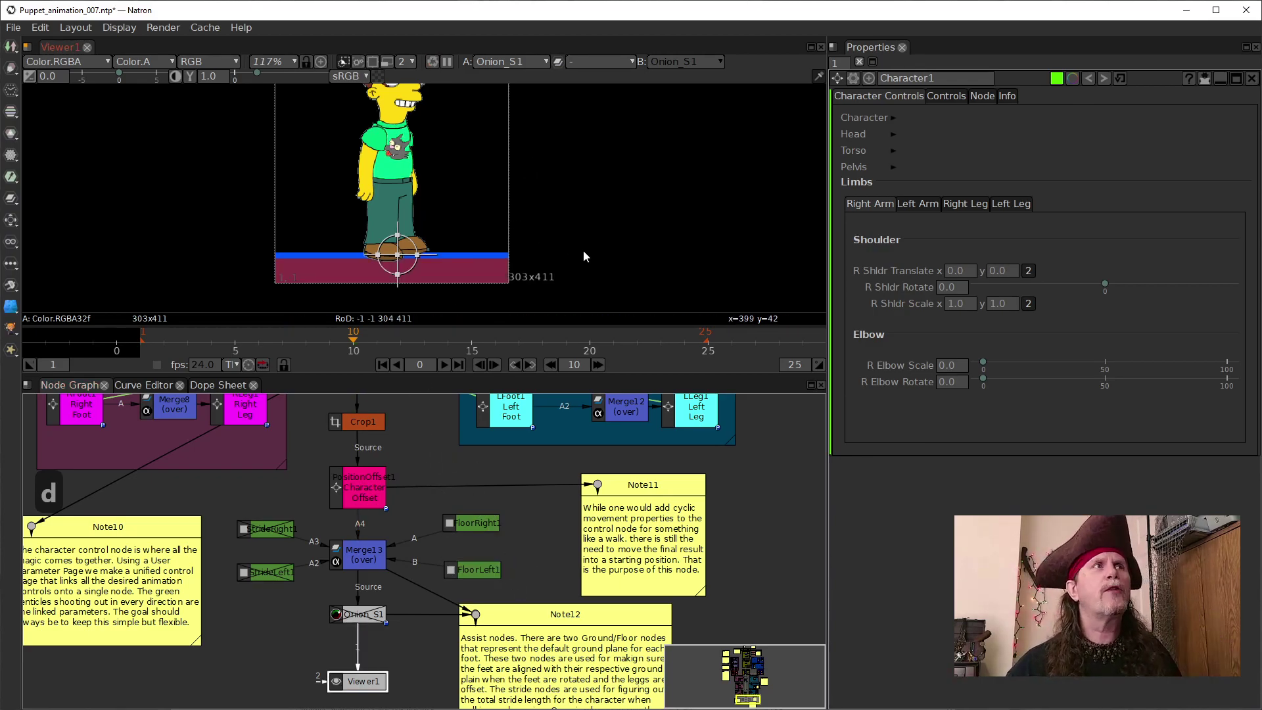
Step: Test the right arm's swing in both directions and set the right shoulder rotation to -15
{"action": "left_click_drag", "start_coordinate": [470, 159], "coordinate": [476, 201]}
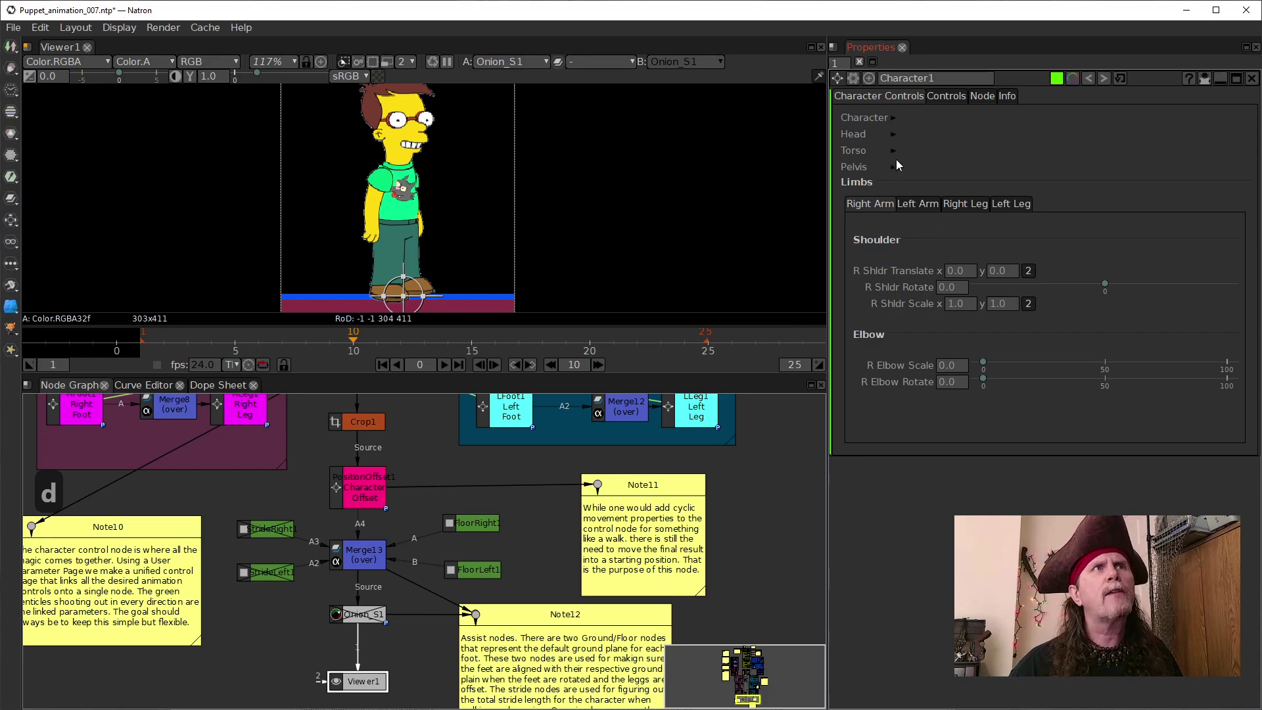
{"action": "left_click_drag", "start_coordinate": [657, 180], "coordinate": [665, 199]}
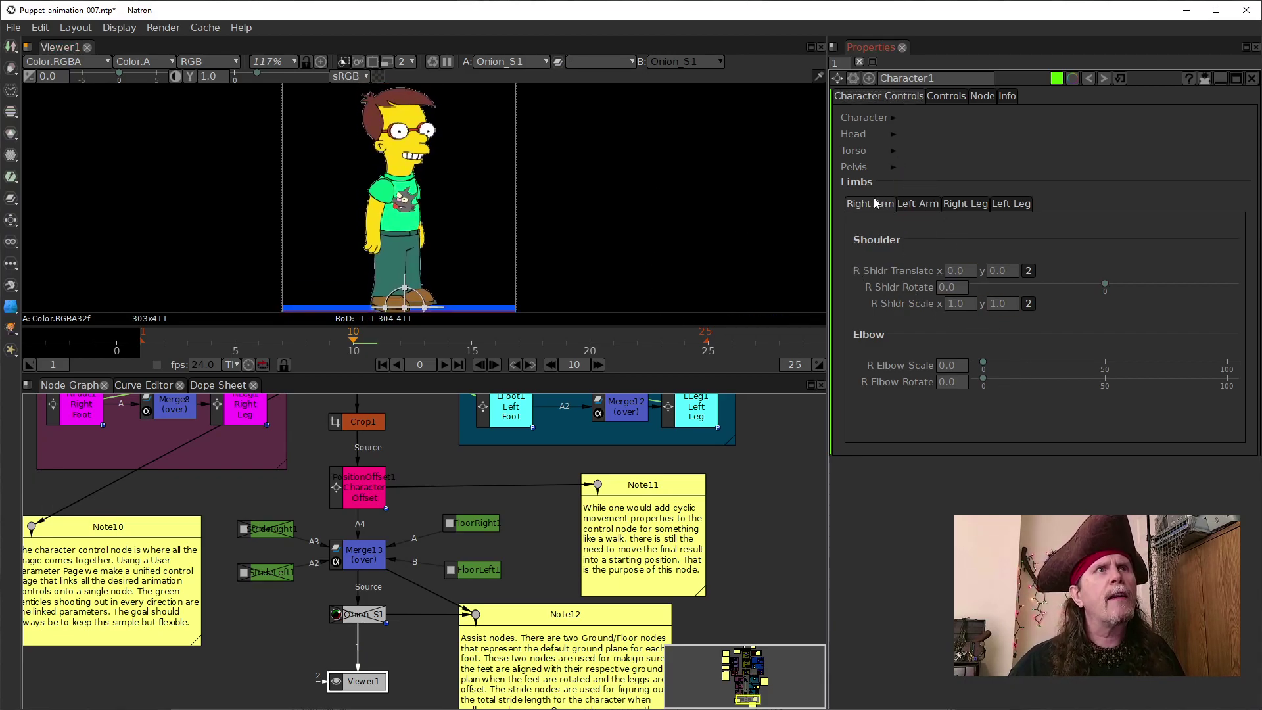
{"action": "left_click", "coordinate": [1000, 307]}
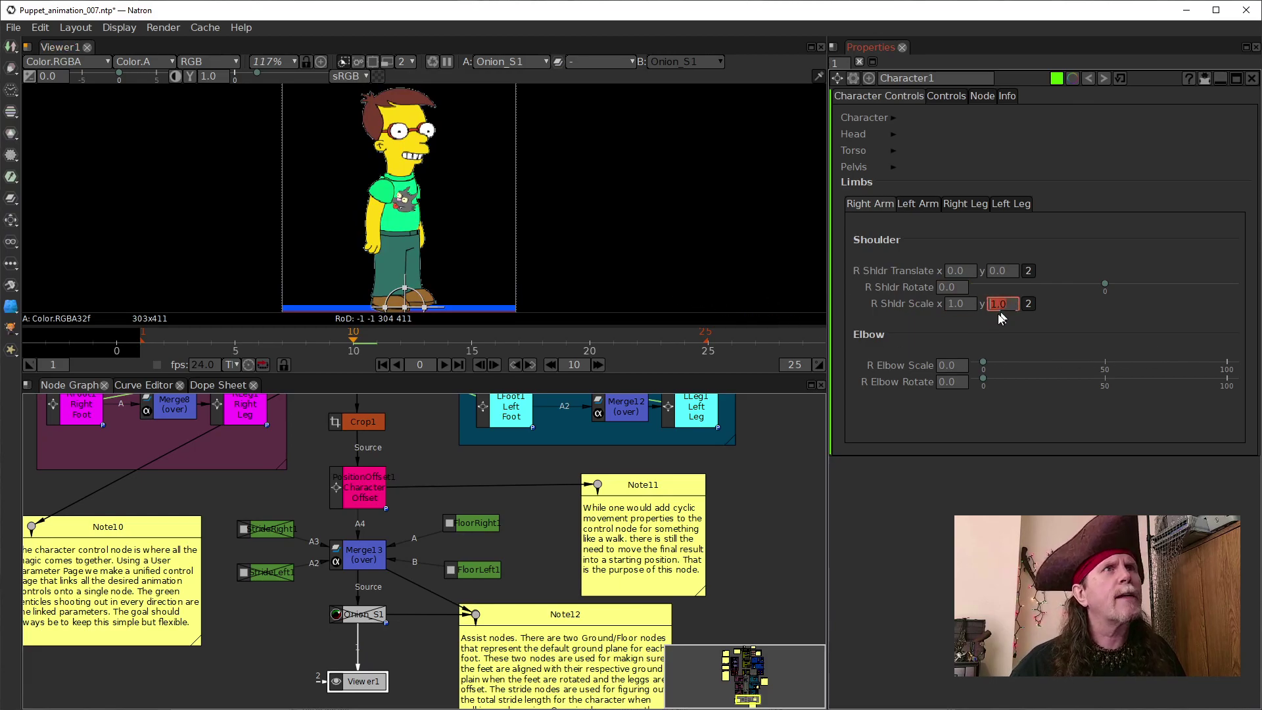
{"action": "left_click", "coordinate": [942, 287]}
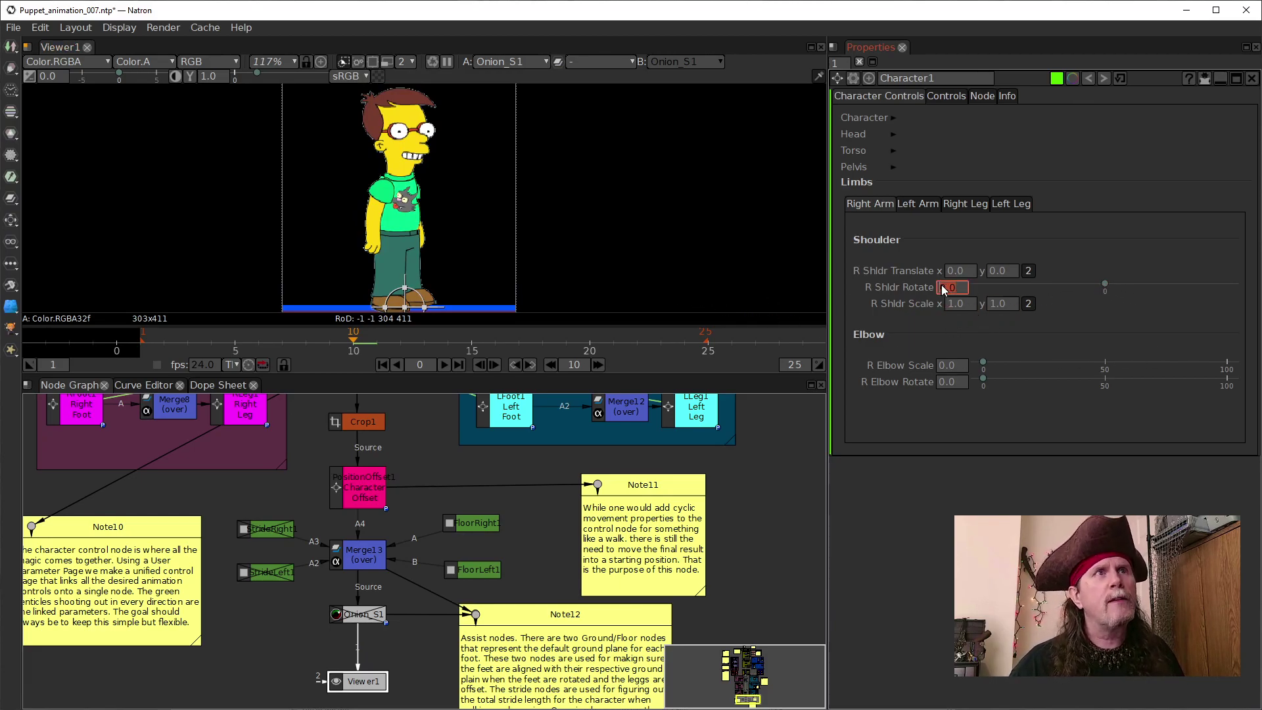
{"action": "scroll", "coordinate": [942, 291], "scroll_direction": "down", "scroll_amount": 10}
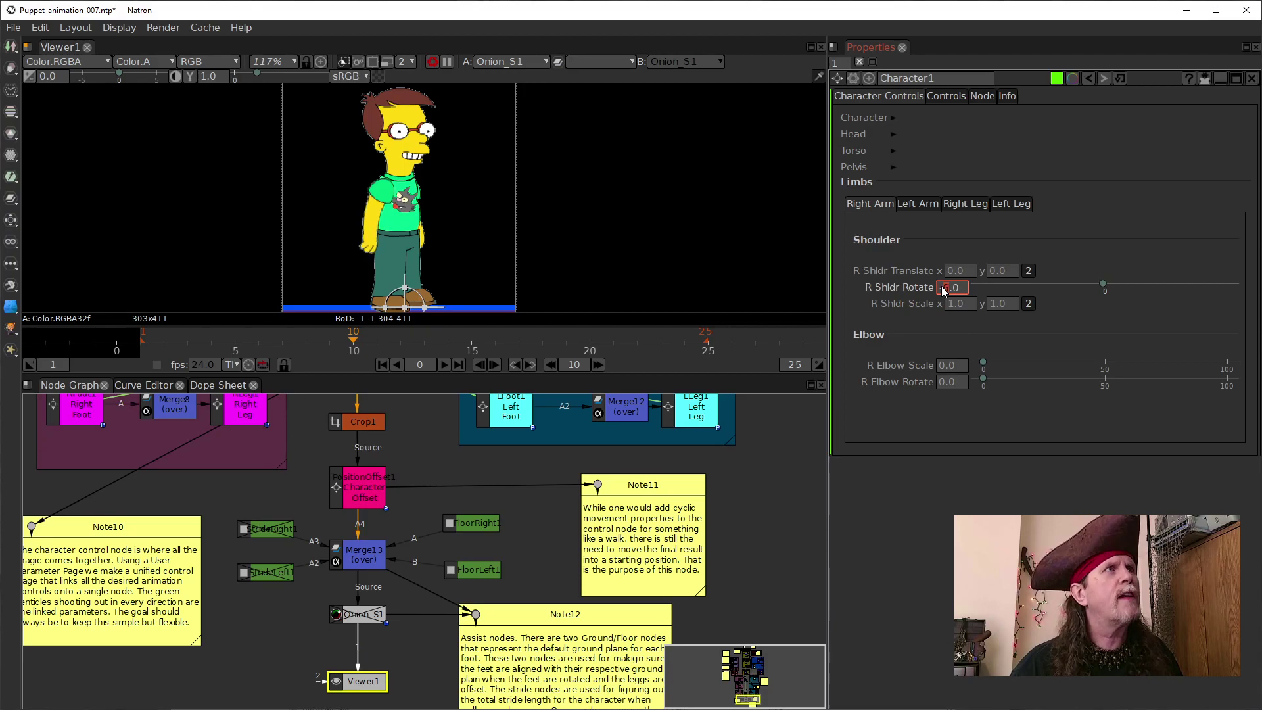
{"action": "scroll", "coordinate": [942, 291], "scroll_direction": "up", "scroll_amount": 20}
{"action": "scroll", "coordinate": [943, 291], "scroll_direction": "up", "scroll_amount": 2}
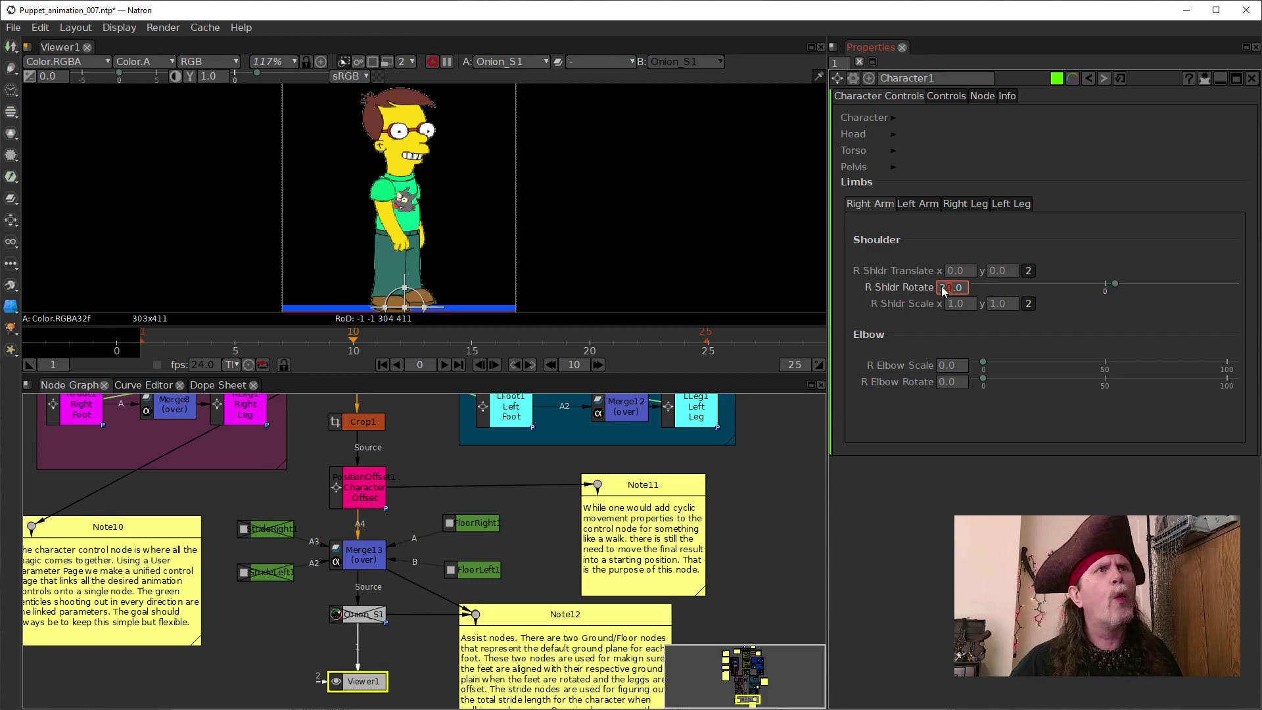
{"action": "scroll", "coordinate": [943, 293], "scroll_direction": "up", "scroll_amount": 10}
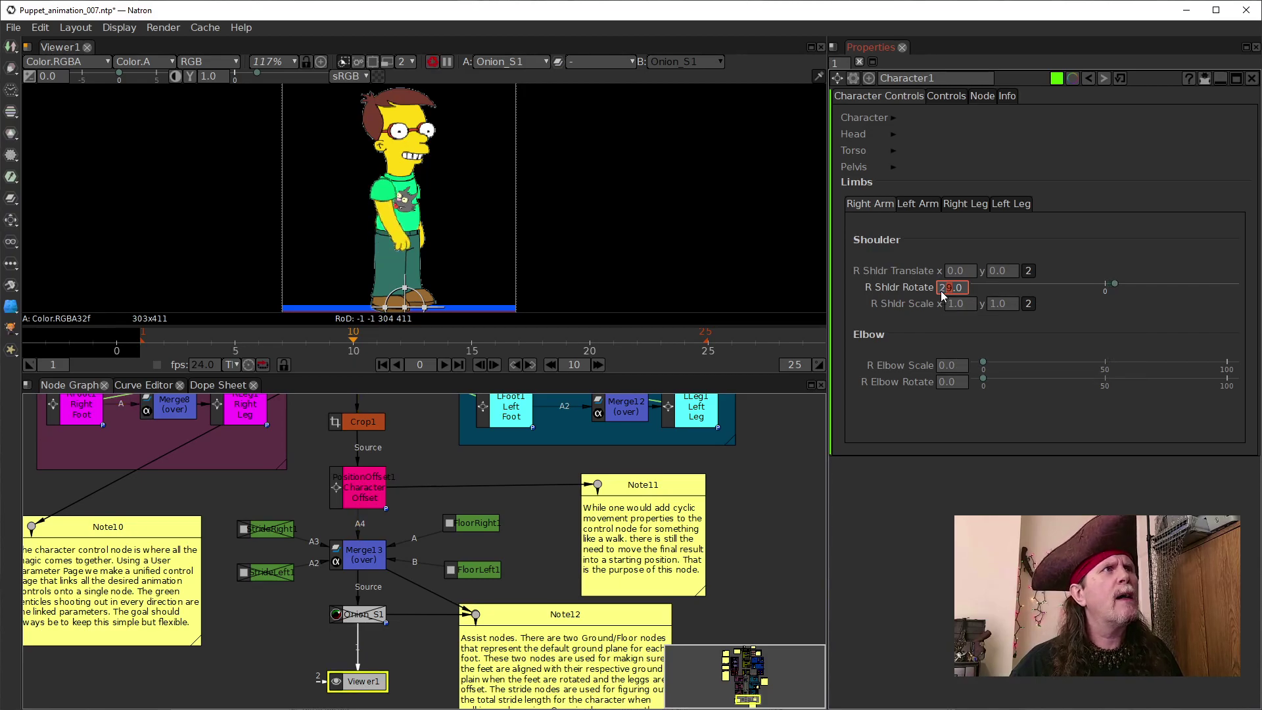
{"action": "scroll", "coordinate": [944, 293], "scroll_direction": "down", "scroll_amount": 15}
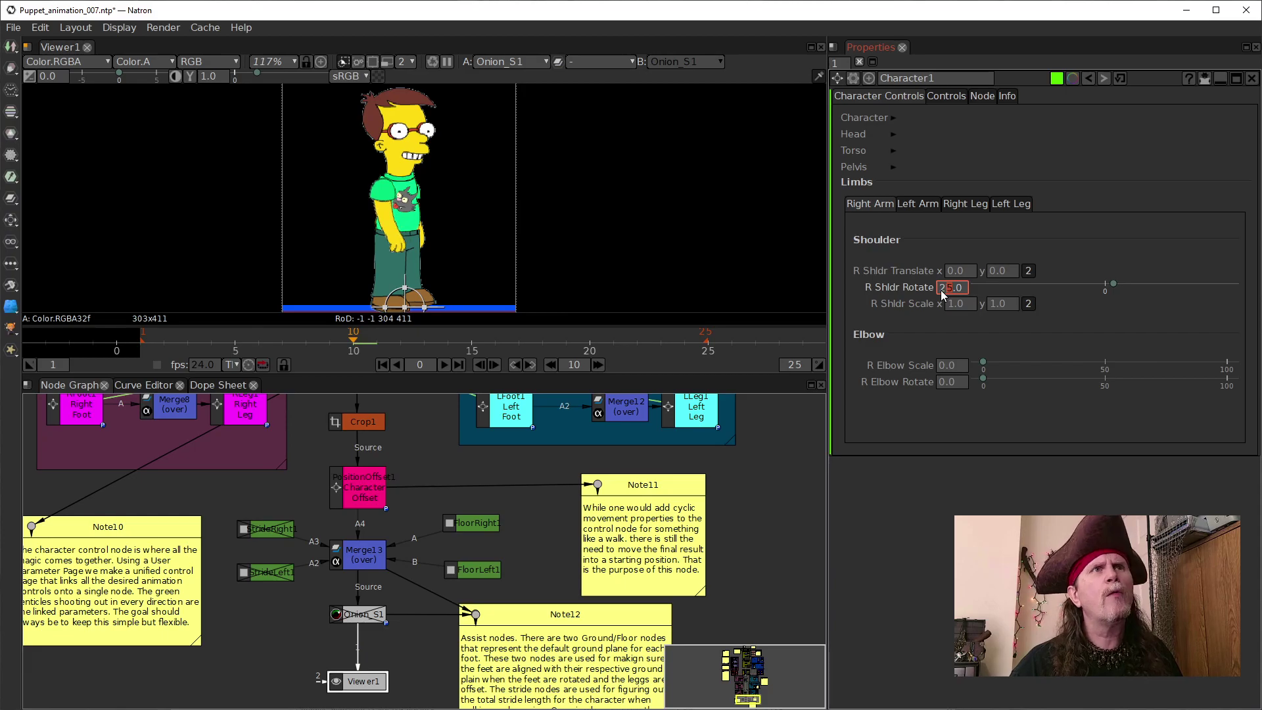
{"action": "scroll", "coordinate": [942, 292], "scroll_direction": "down", "scroll_amount": 19}
{"action": "scroll", "coordinate": [941, 290], "scroll_direction": "down", "scroll_amount": 7}
{"action": "scroll", "coordinate": [942, 294], "scroll_direction": "down", "scroll_amount": 4}
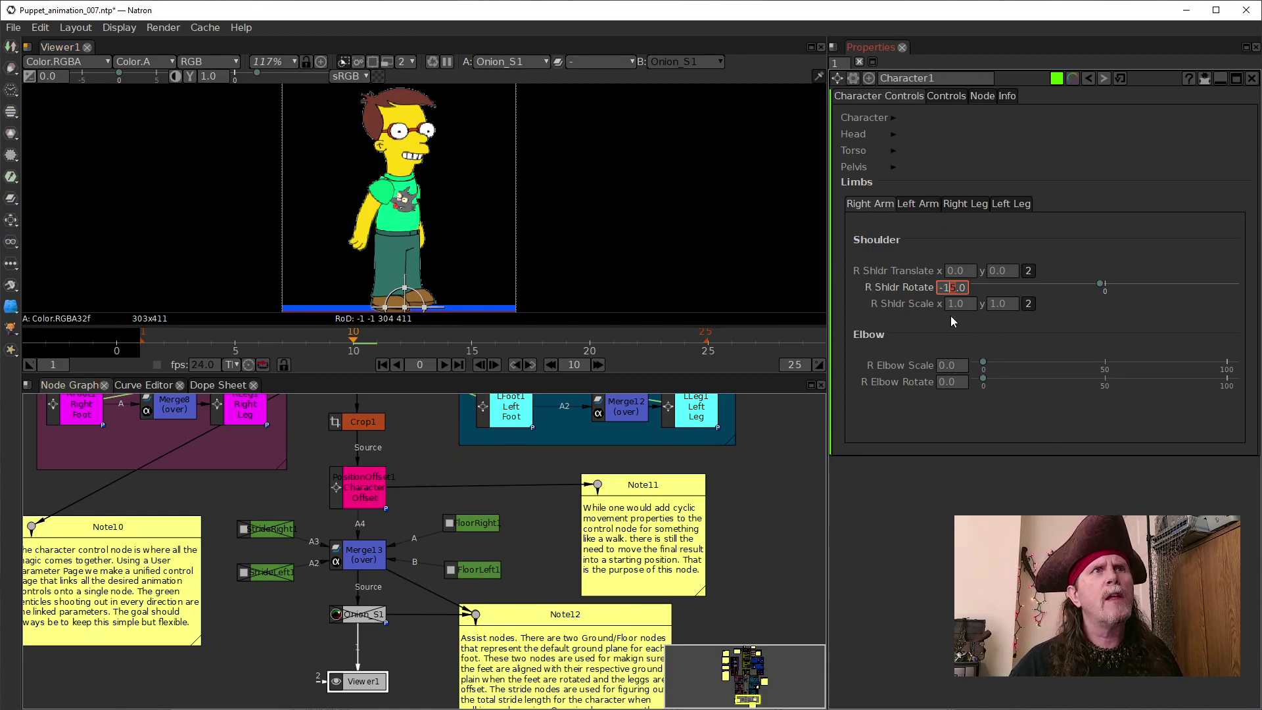
Step: Go to frame 1 and set a key on the right shoulder rotation
{"action": "left_click", "coordinate": [379, 368]}
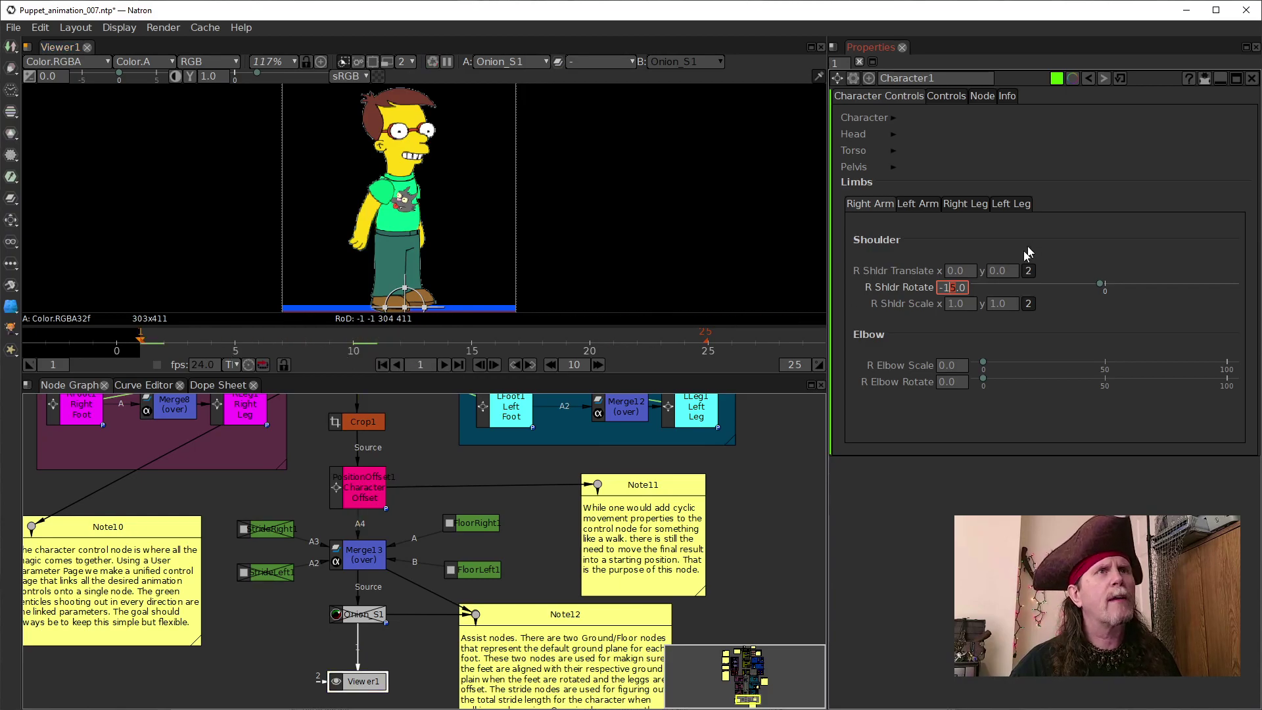
{"action": "right_click", "coordinate": [948, 286]}
{"action": "left_click", "coordinate": [969, 298]}
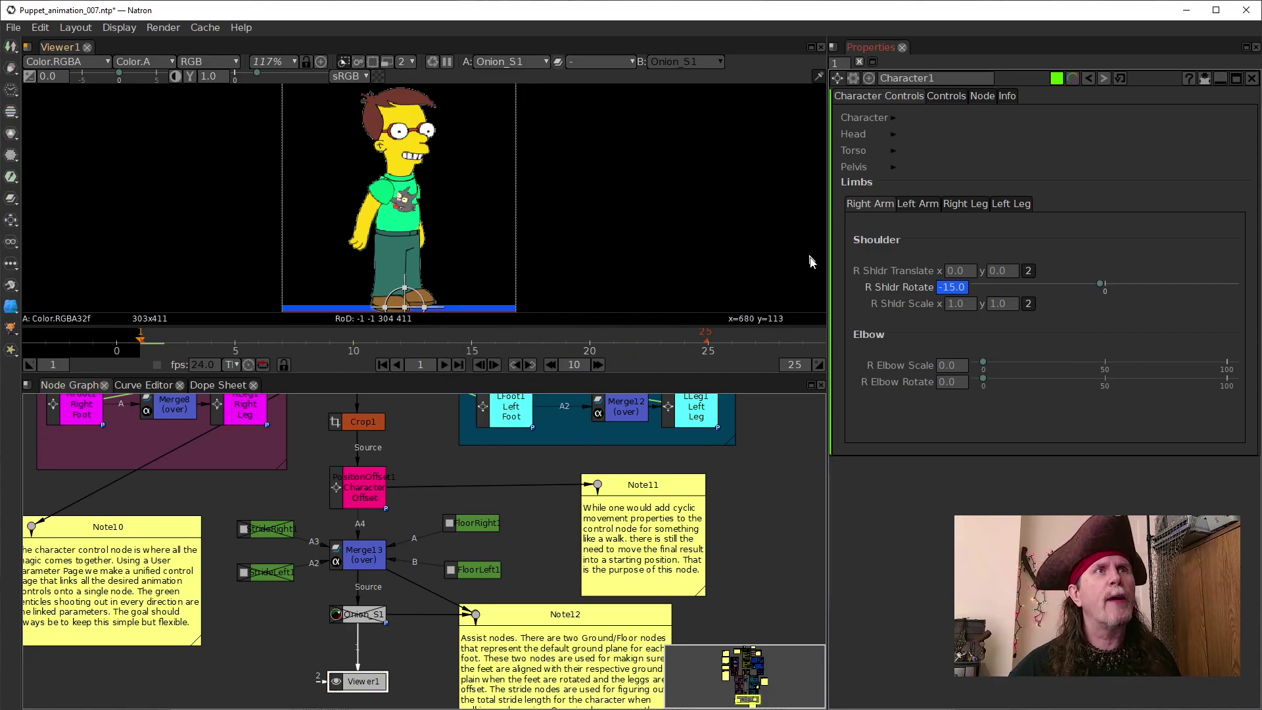
Step: Set the left shoulder rotation to 20 and key it at frame 1
{"action": "left_click", "coordinate": [919, 204]}
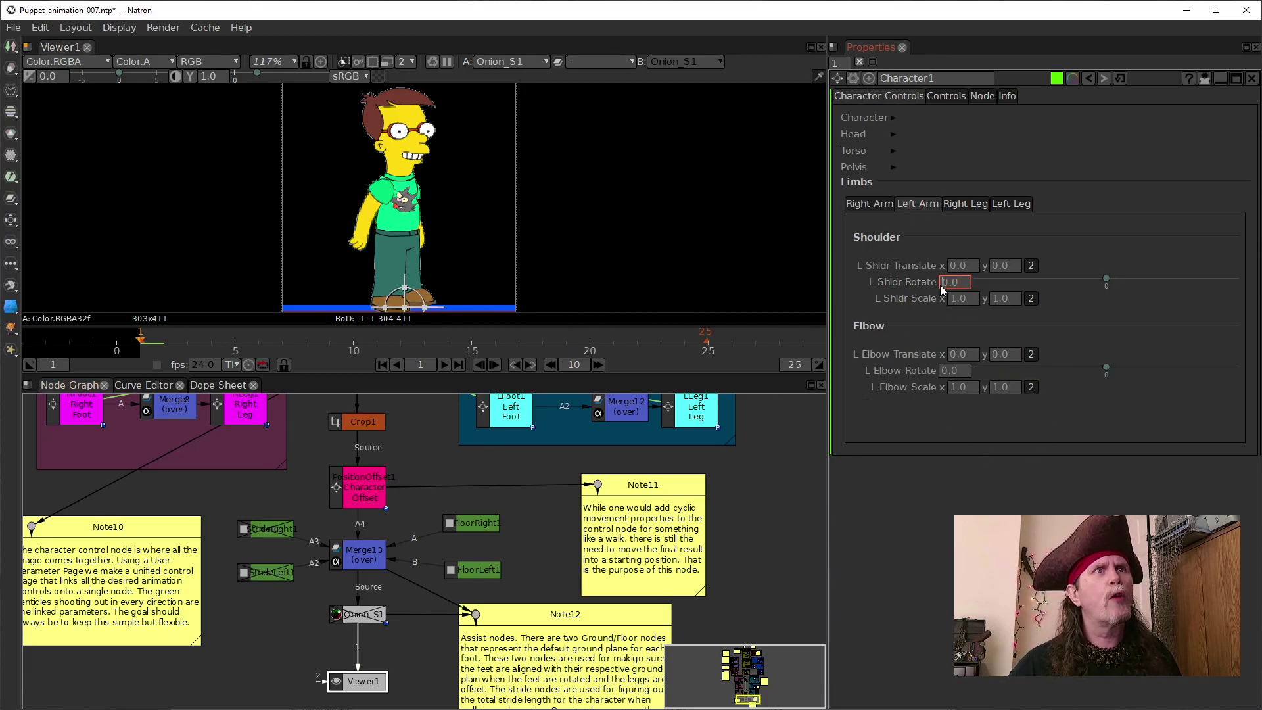
{"action": "scroll", "coordinate": [940, 285], "scroll_direction": "up", "scroll_amount": 8}
{"action": "scroll", "coordinate": [940, 285], "scroll_direction": "up", "scroll_amount": 7}
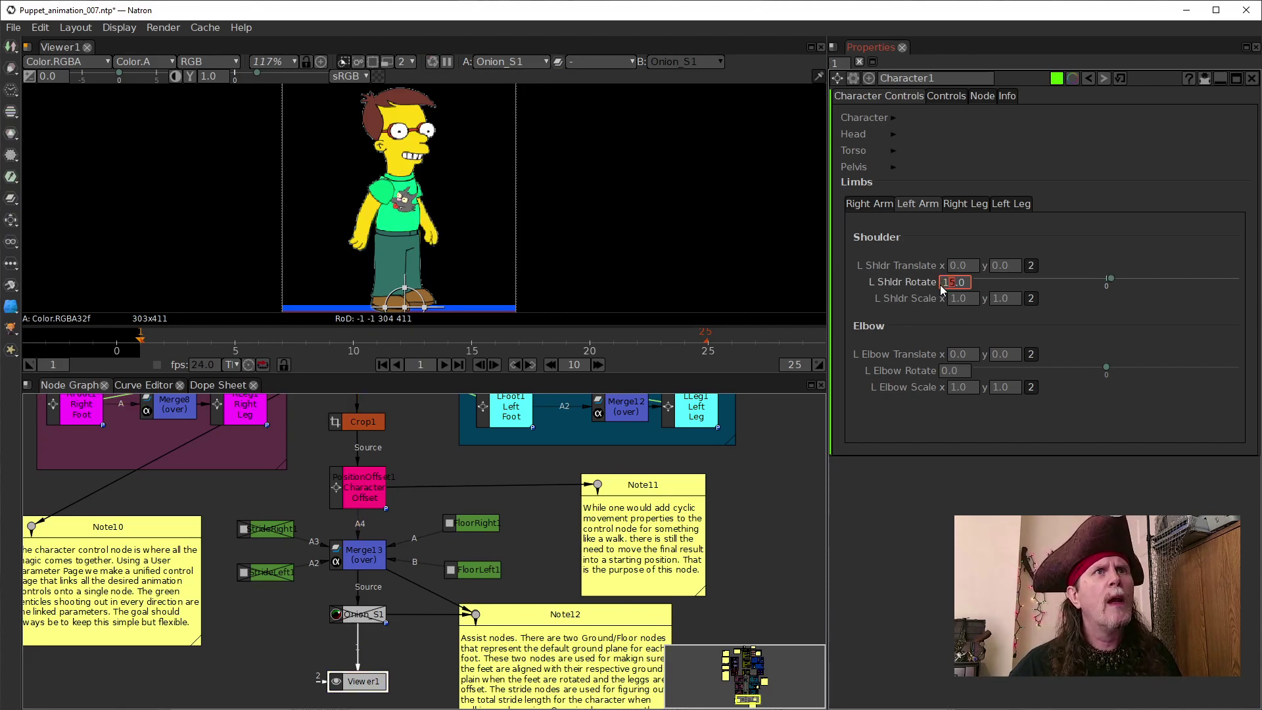
{"action": "scroll", "coordinate": [940, 285], "scroll_direction": "up", "scroll_amount": 4}
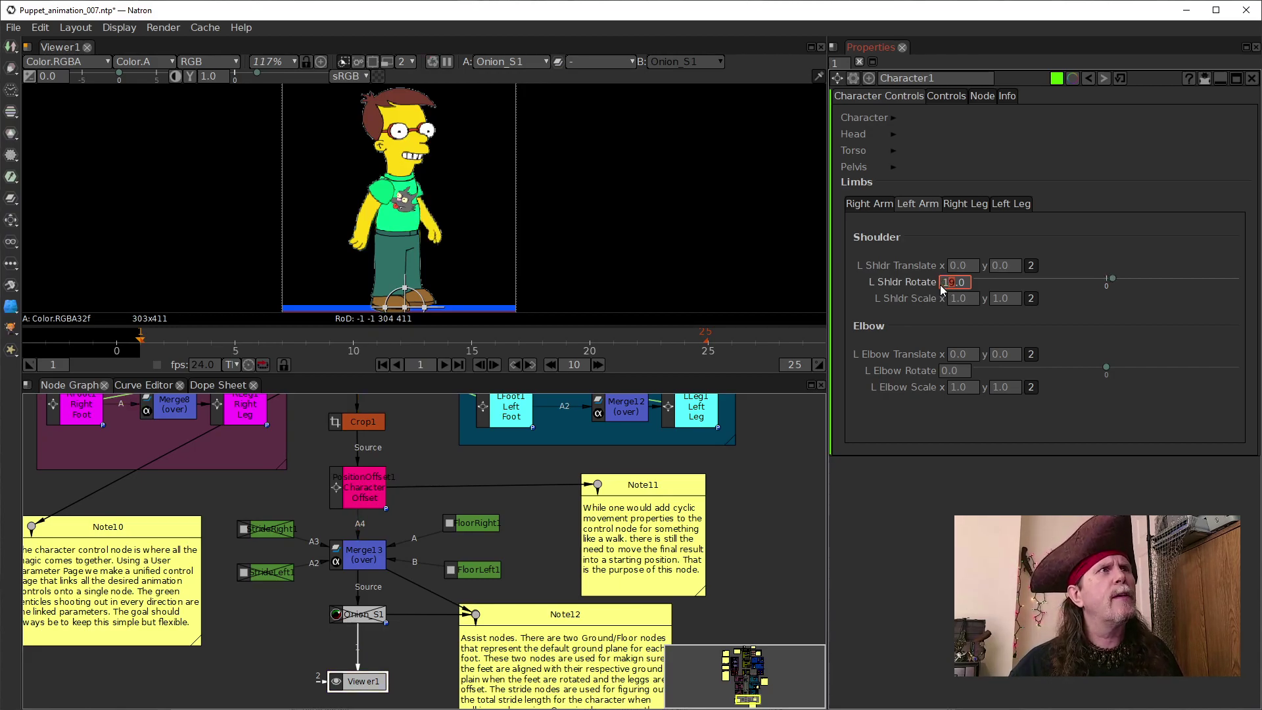
{"action": "scroll", "coordinate": [940, 285], "scroll_direction": "down", "scroll_amount": 2}
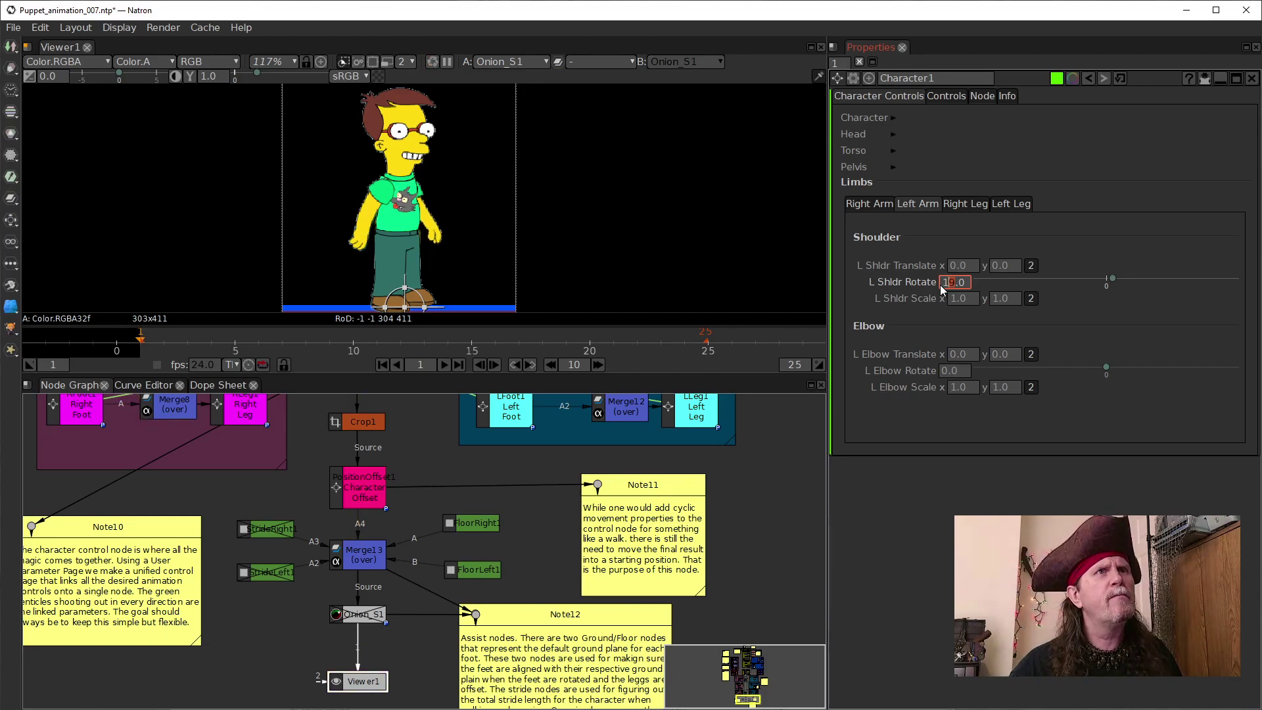
{"action": "right_click", "coordinate": [945, 281]}
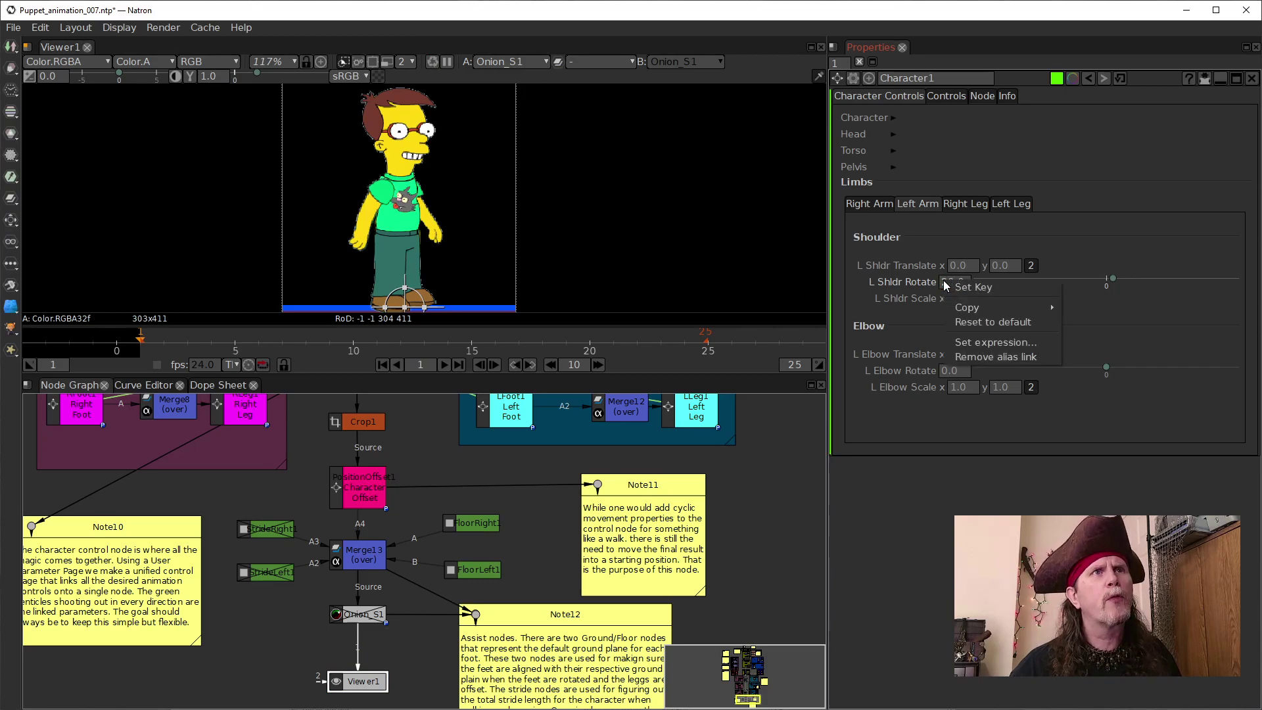
{"action": "left_click", "coordinate": [949, 287]}
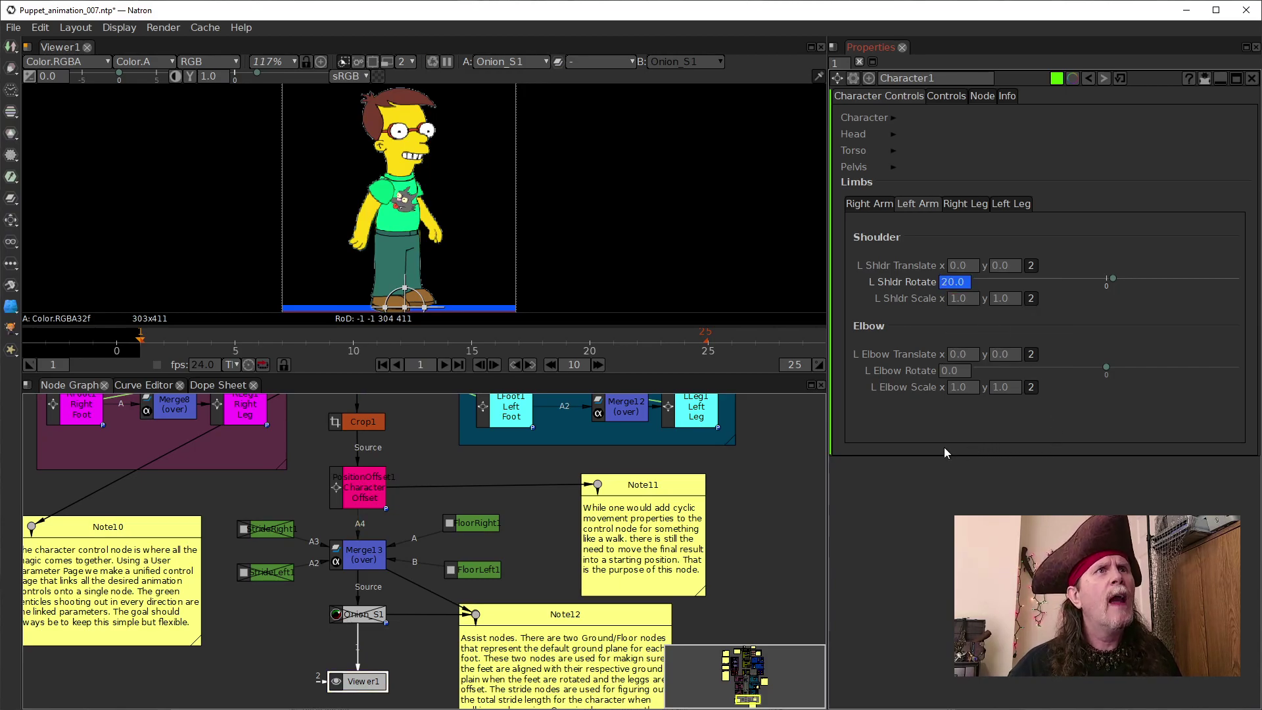
Step: Set the left elbow rotation to 10 and key it at frame 1
{"action": "left_click", "coordinate": [941, 370]}
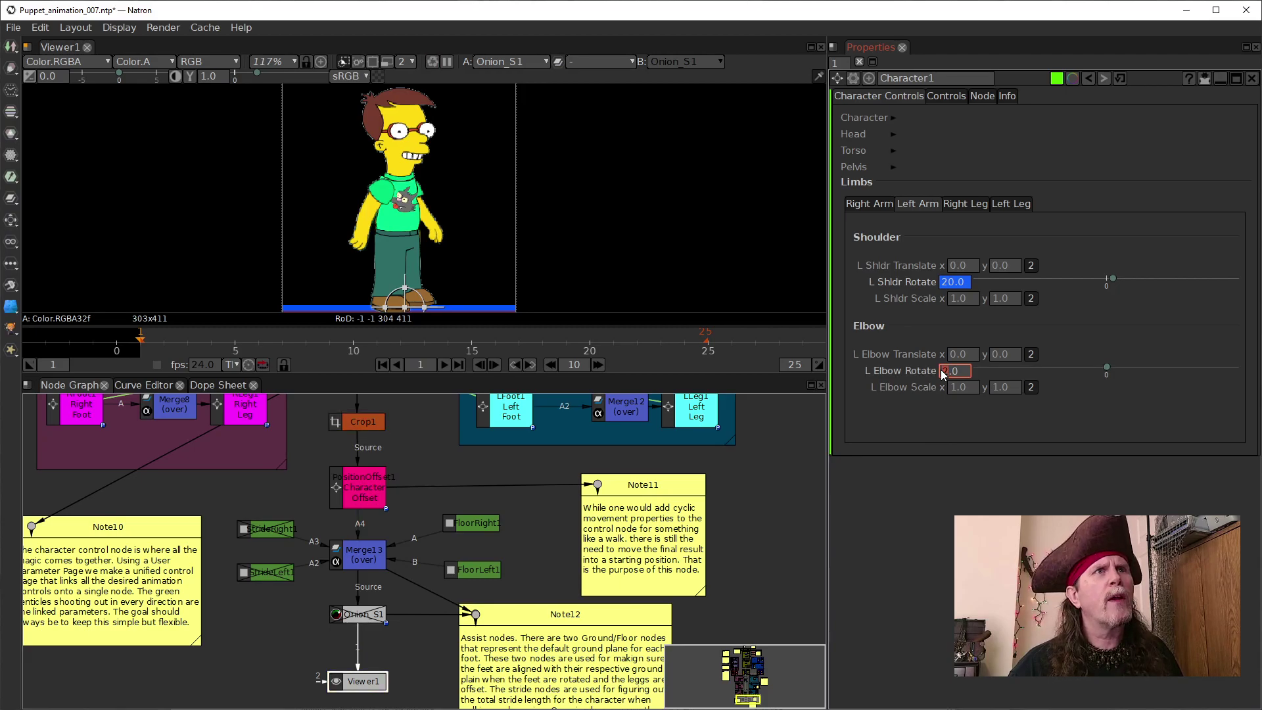
{"action": "type", "text": "1"}
{"action": "key", "text": "Return"}
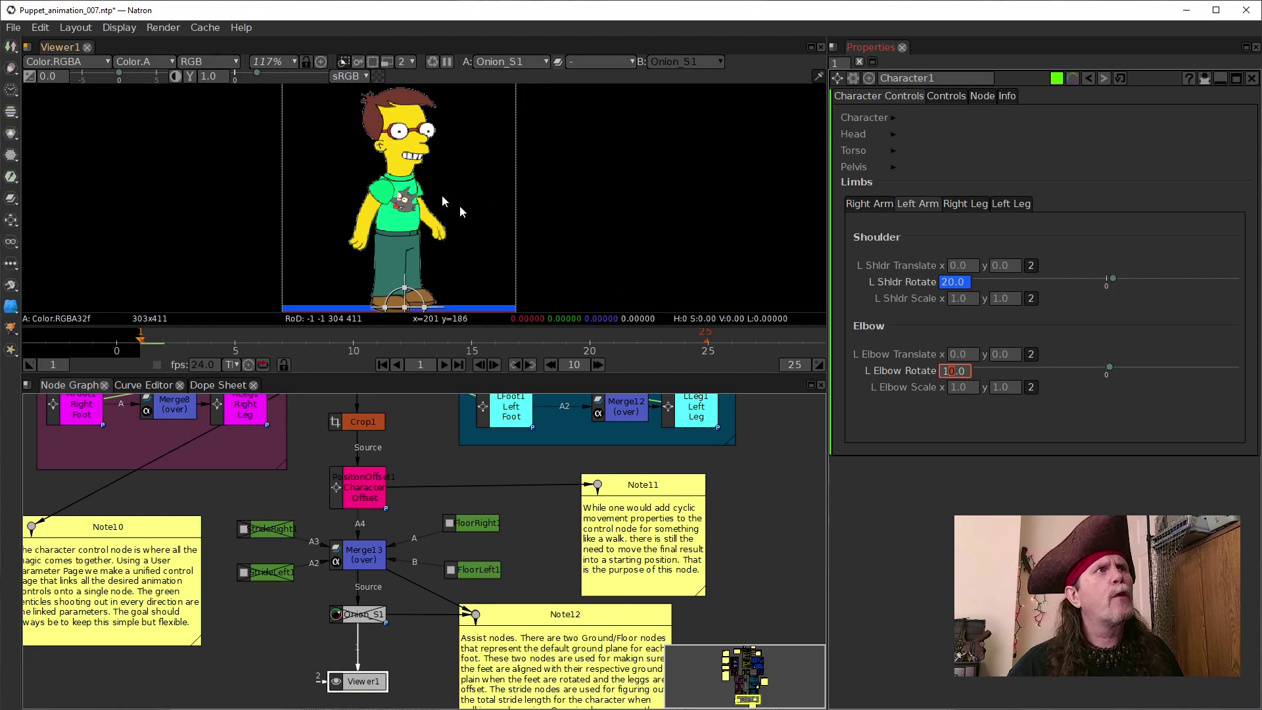
{"action": "right_click", "coordinate": [945, 373]}
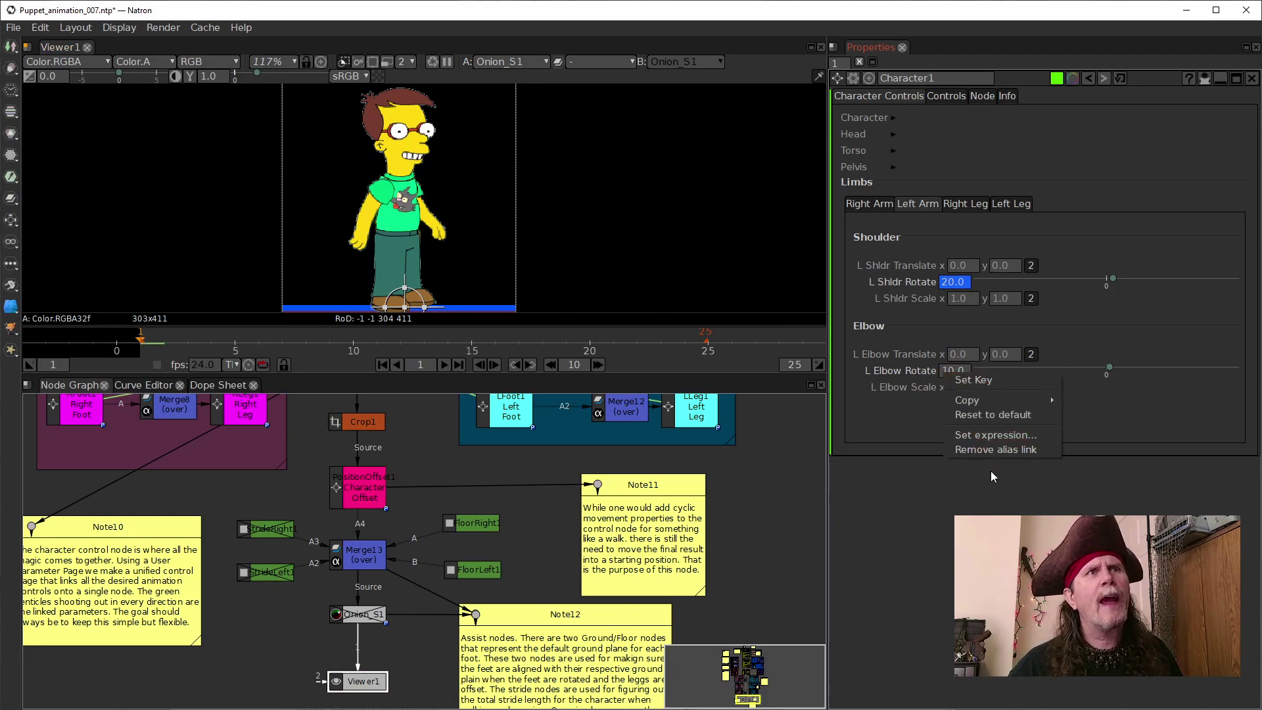
{"action": "left_click", "coordinate": [984, 380]}
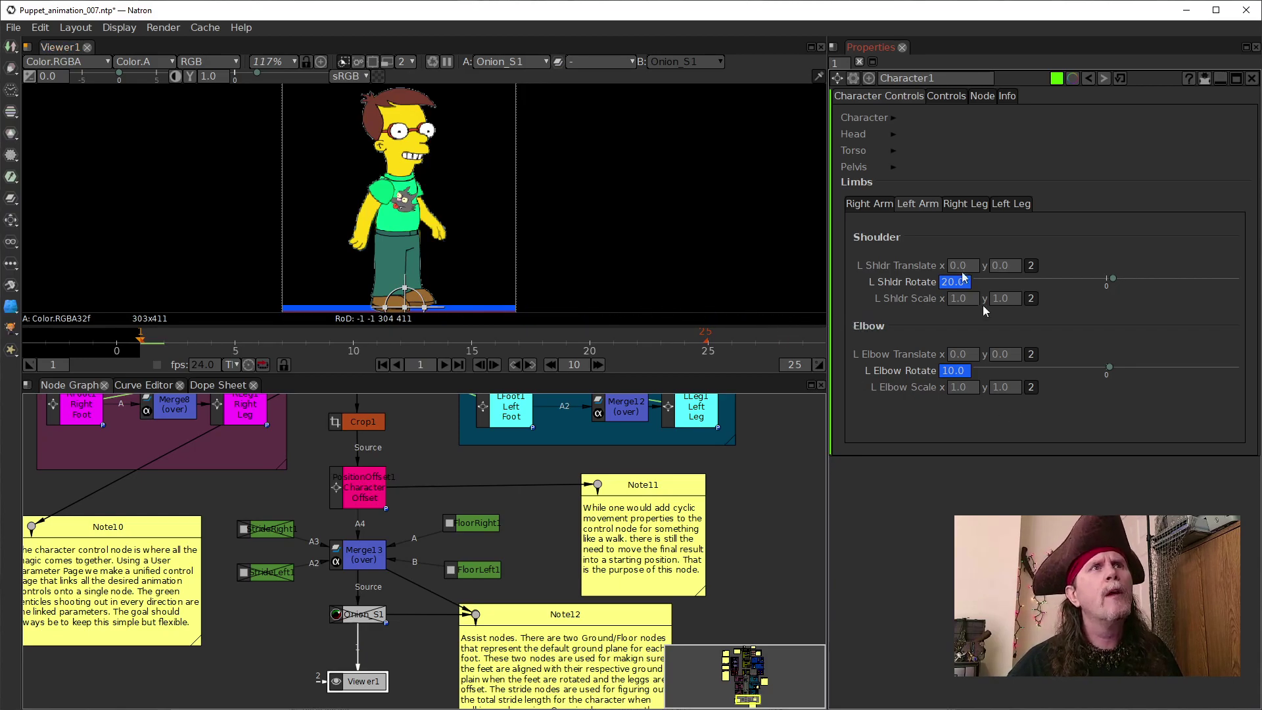
Step: Set keys at frame 1 on the right elbow's scale and rotation, keeping both at 0
{"action": "left_click", "coordinate": [864, 206]}
{"action": "right_click", "coordinate": [944, 367]}
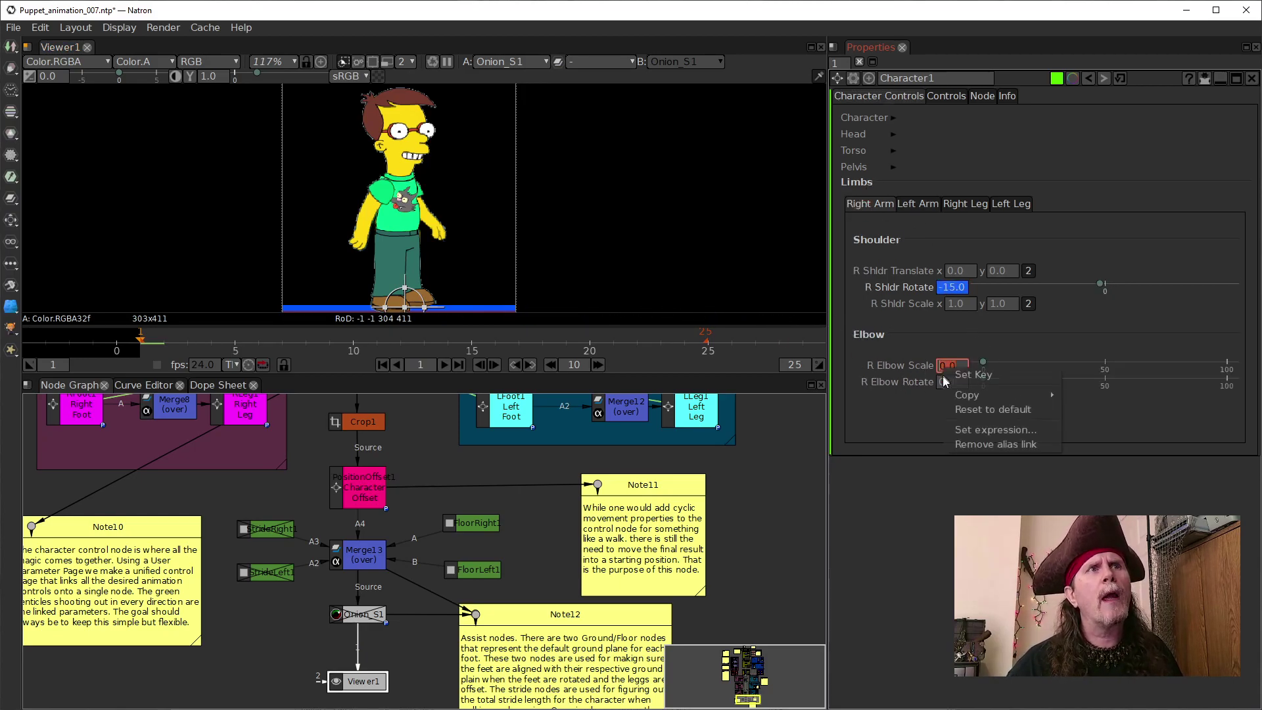
{"action": "left_click", "coordinate": [969, 378]}
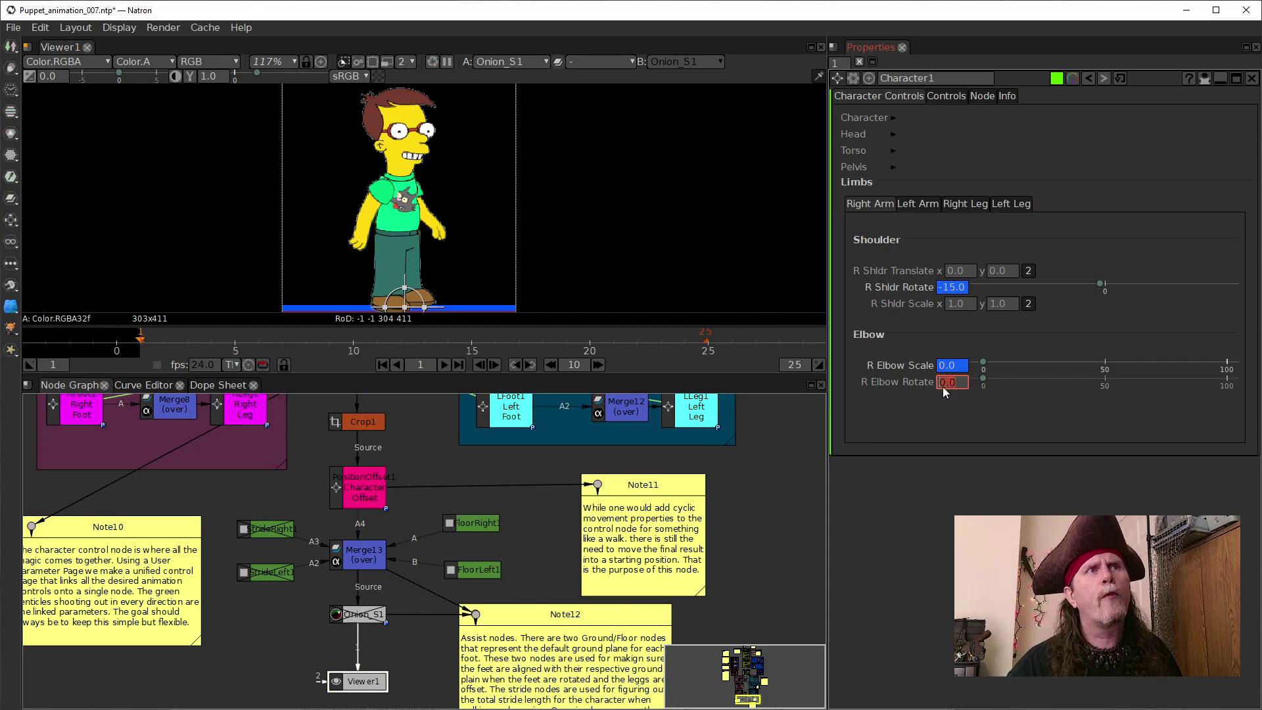
{"action": "right_click", "coordinate": [943, 382]}
{"action": "left_click", "coordinate": [973, 395]}
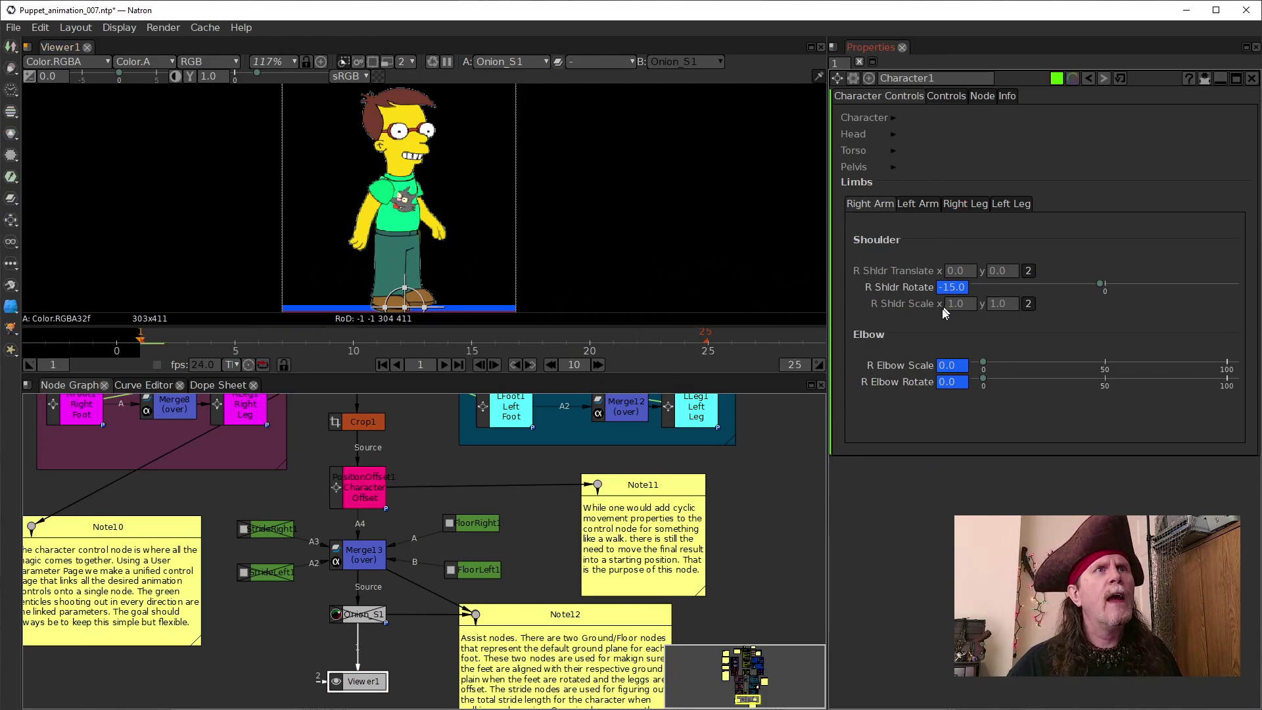
Step: Set the right leg's x translation to 34 in the character's limb controls
{"action": "left_click", "coordinate": [951, 205]}
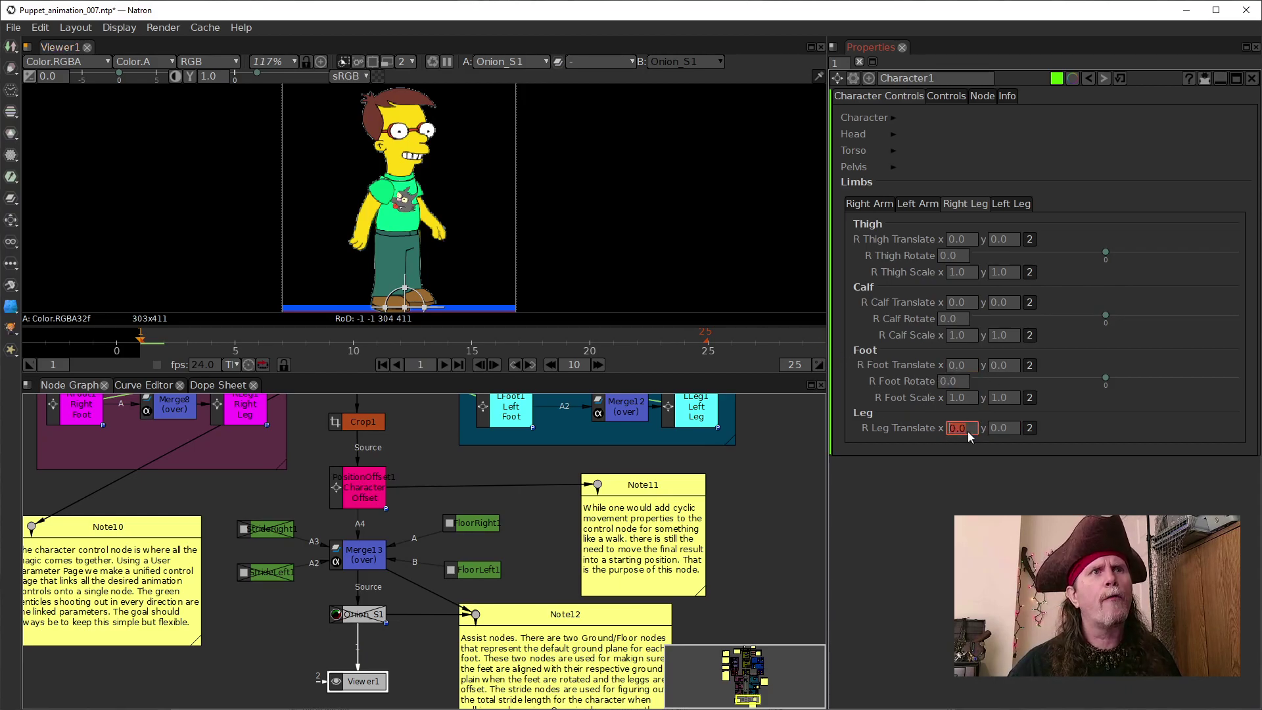
{"action": "scroll", "coordinate": [949, 430], "scroll_direction": "up", "scroll_amount": 12}
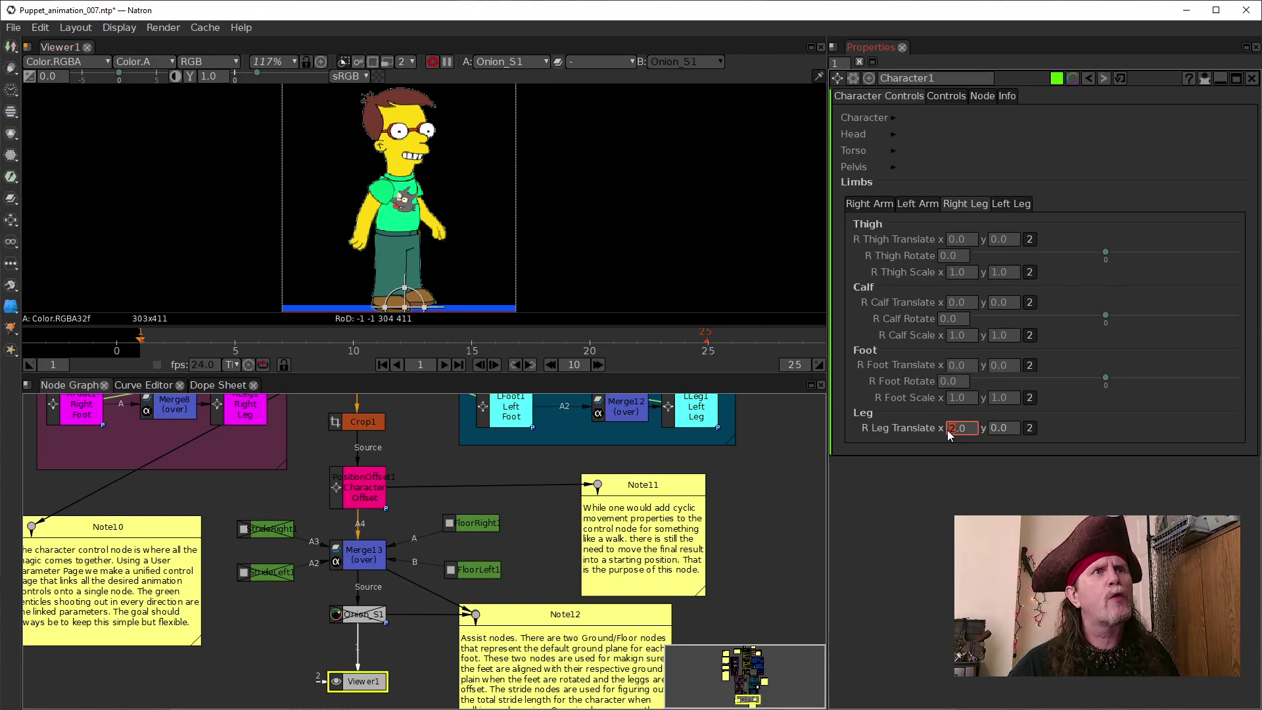
{"action": "scroll", "coordinate": [948, 430], "scroll_direction": "up", "scroll_amount": 20}
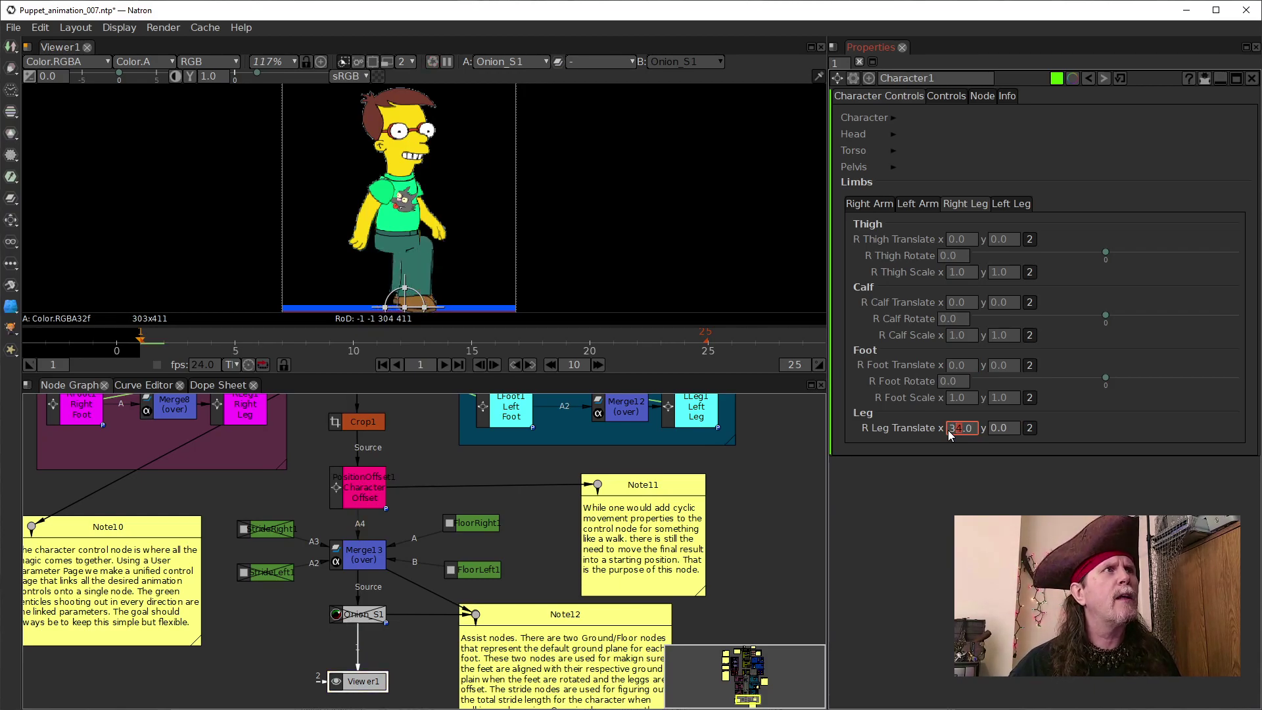
Step: Disconnect the A input of Merge11 in the node graph to isolate the right leg in the viewer
{"action": "left_click_drag", "start_coordinate": [475, 506], "coordinate": [438, 708]}
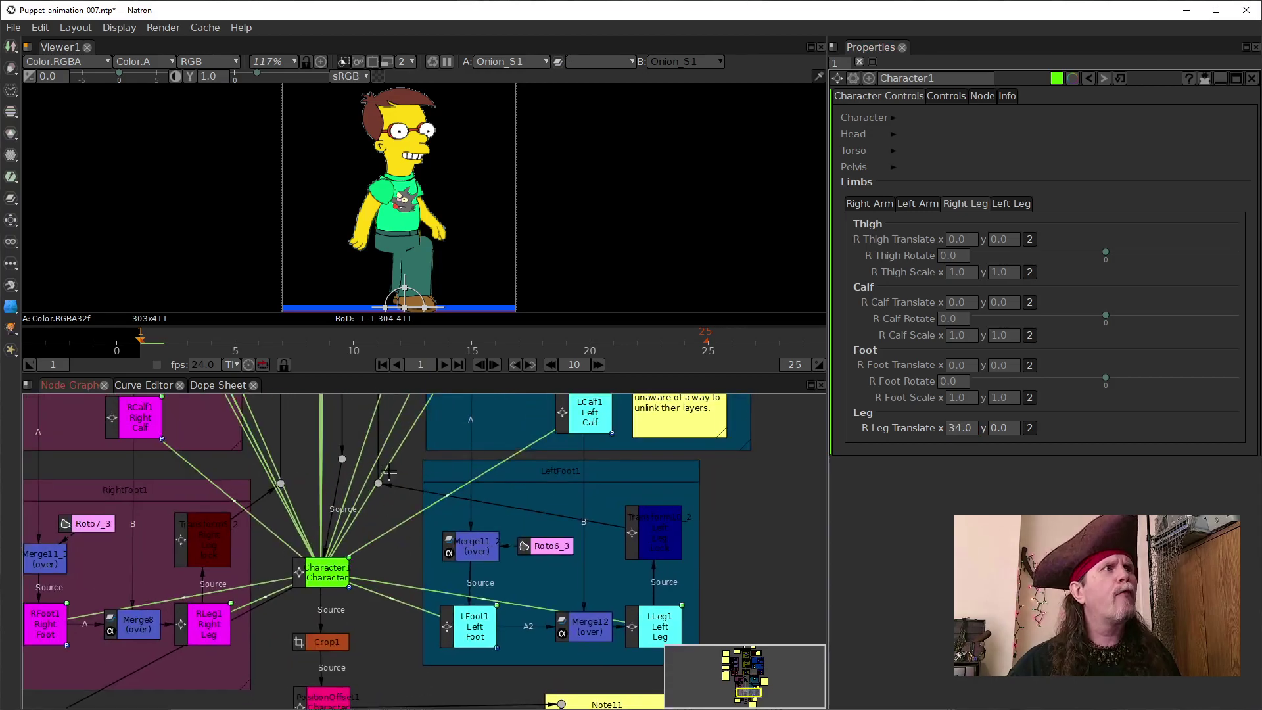
{"action": "left_click_drag", "start_coordinate": [343, 456], "coordinate": [390, 503]}
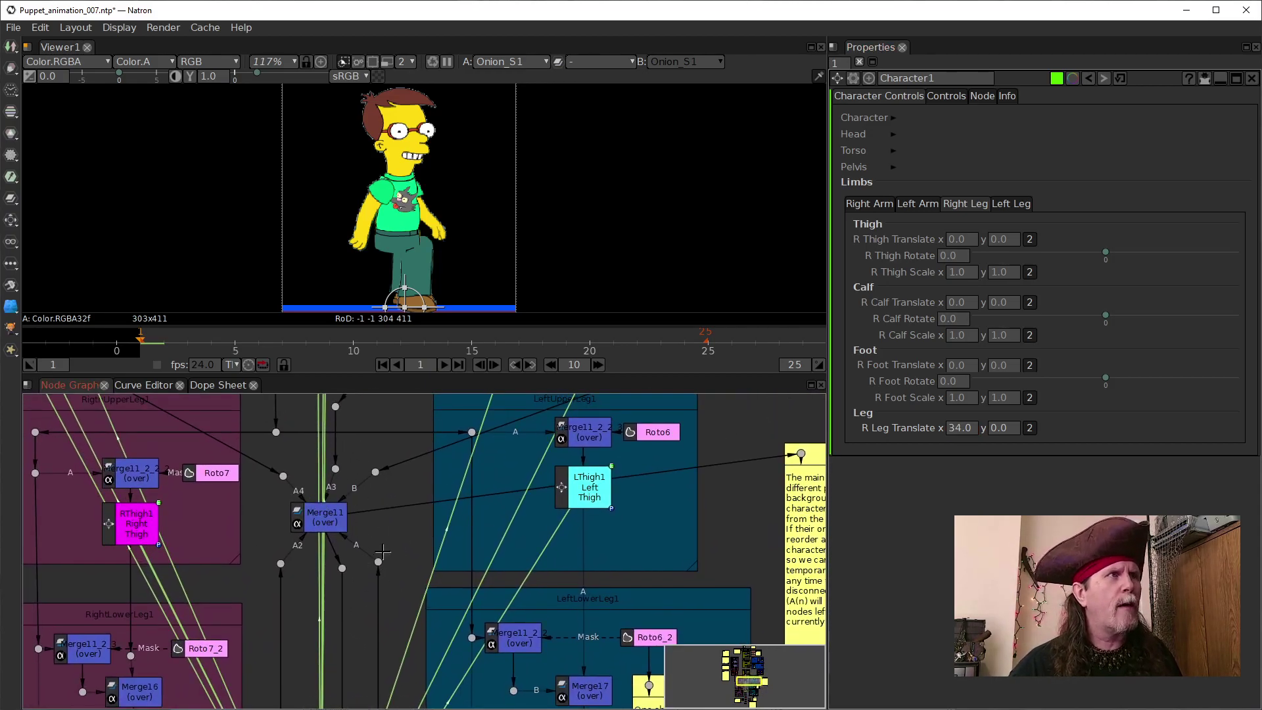
{"action": "scroll", "coordinate": [382, 551], "scroll_direction": "up", "scroll_amount": 2}
{"action": "scroll", "coordinate": [377, 517], "scroll_direction": "down", "scroll_amount": 1}
{"action": "left_click_drag", "start_coordinate": [378, 517], "coordinate": [378, 559]}
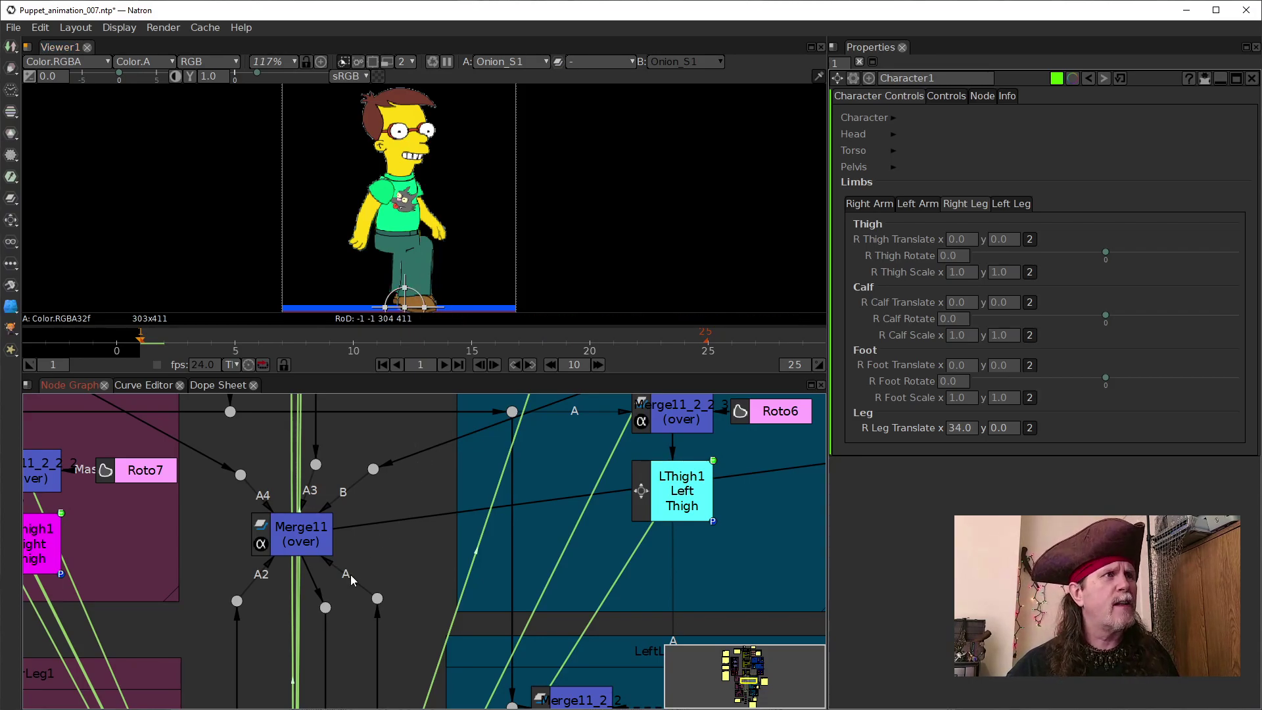
{"action": "left_click_drag", "start_coordinate": [386, 554], "coordinate": [361, 574]}
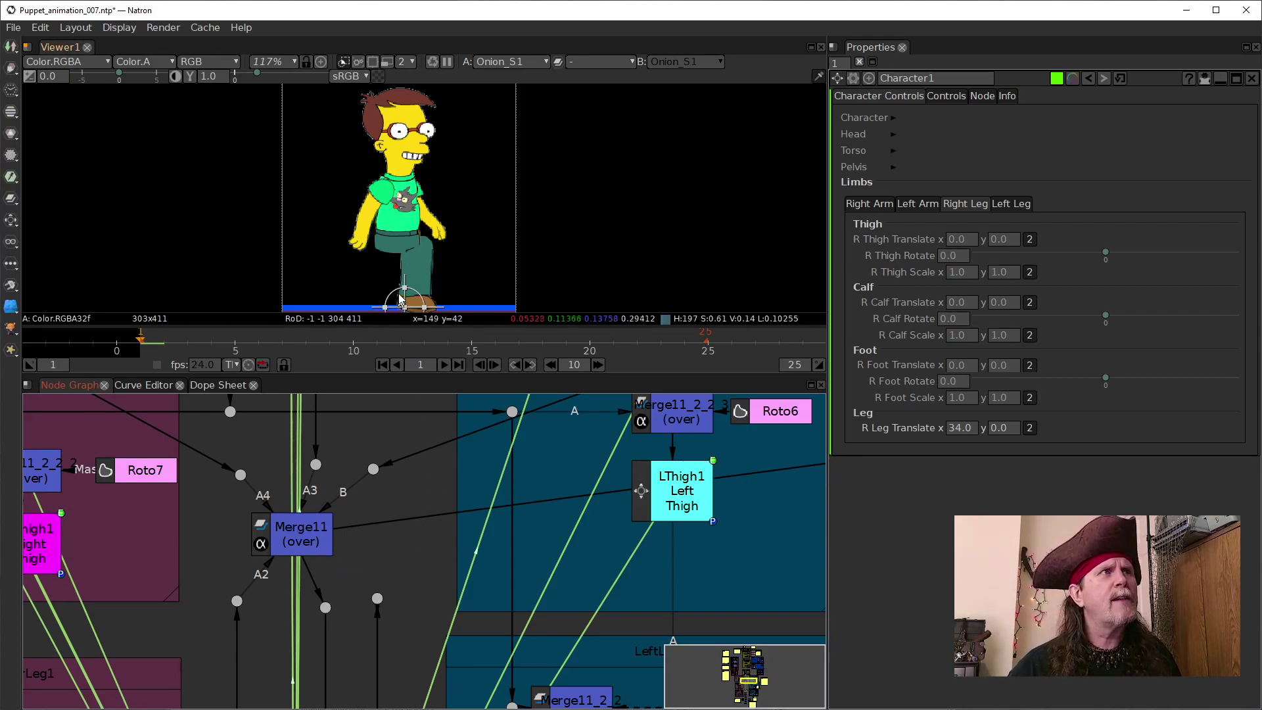
Step: Set the right calf rotation to 20 and key it at frame 1
{"action": "scroll", "coordinate": [407, 292], "scroll_direction": "up", "scroll_amount": 6}
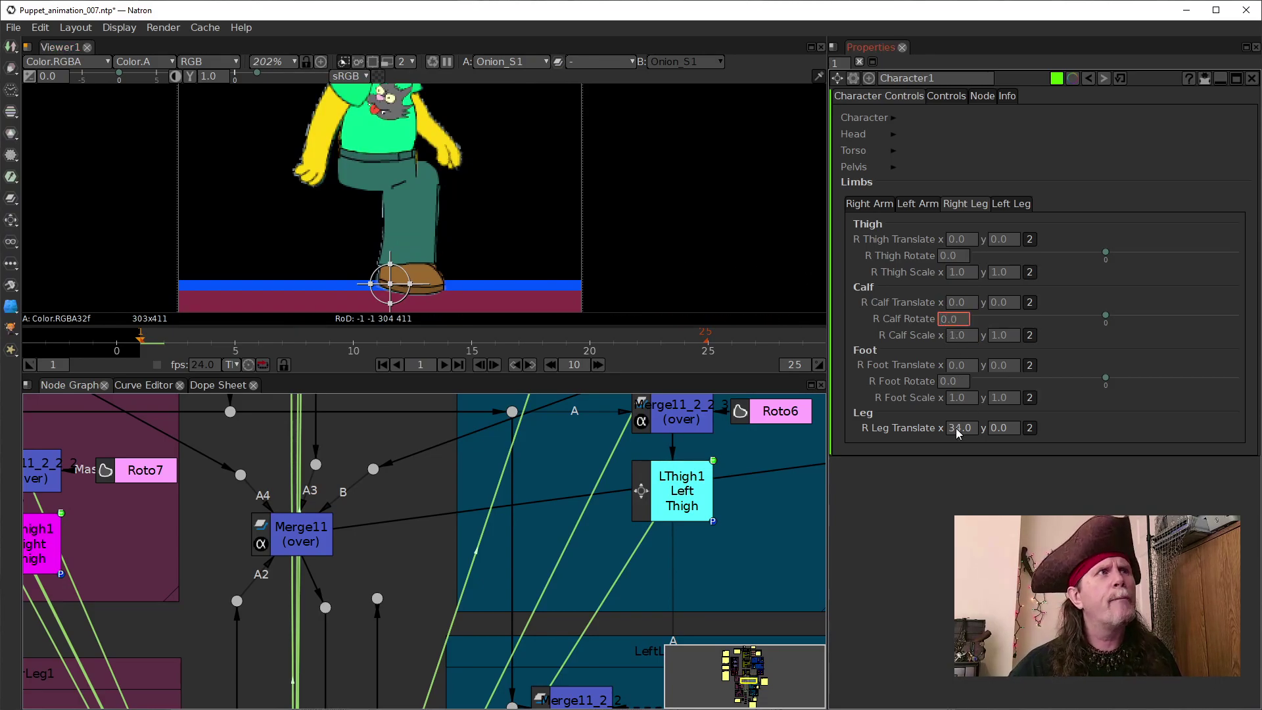
{"action": "scroll", "coordinate": [944, 321], "scroll_direction": "up", "scroll_amount": 5}
{"action": "scroll", "coordinate": [944, 321], "scroll_direction": "up", "scroll_amount": 5}
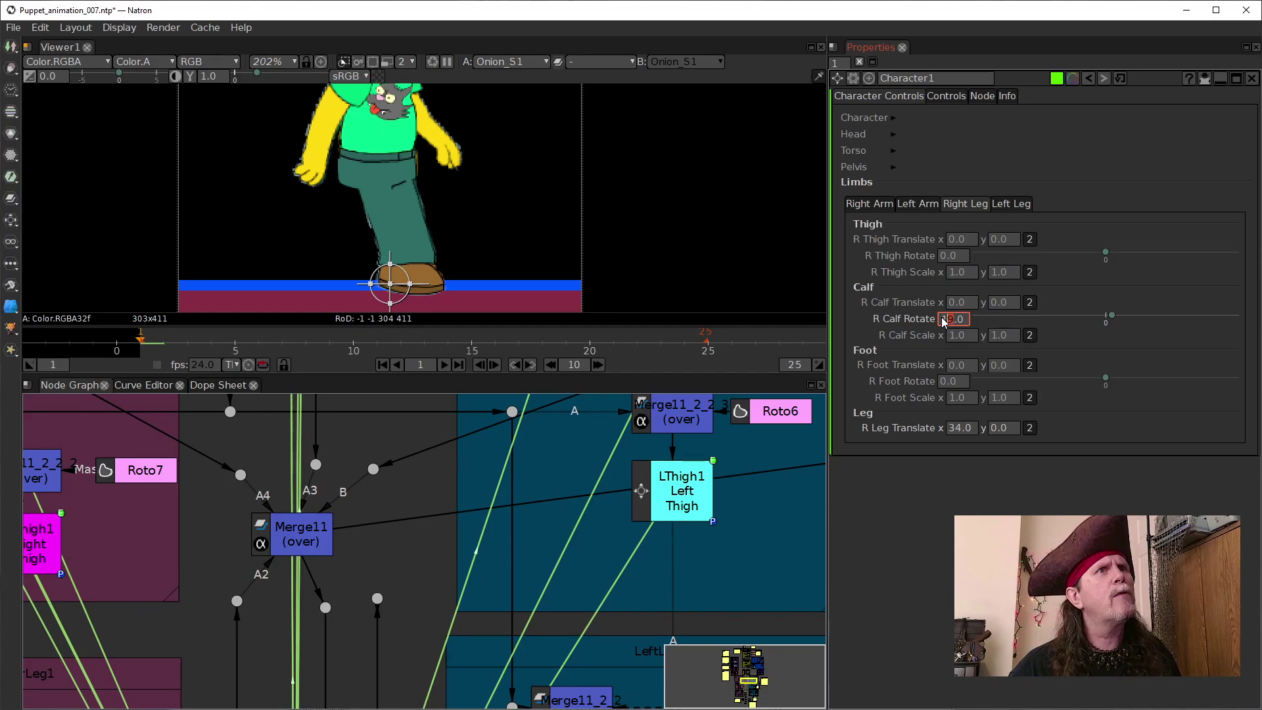
{"action": "scroll", "coordinate": [944, 321], "scroll_direction": "up", "scroll_amount": 1}
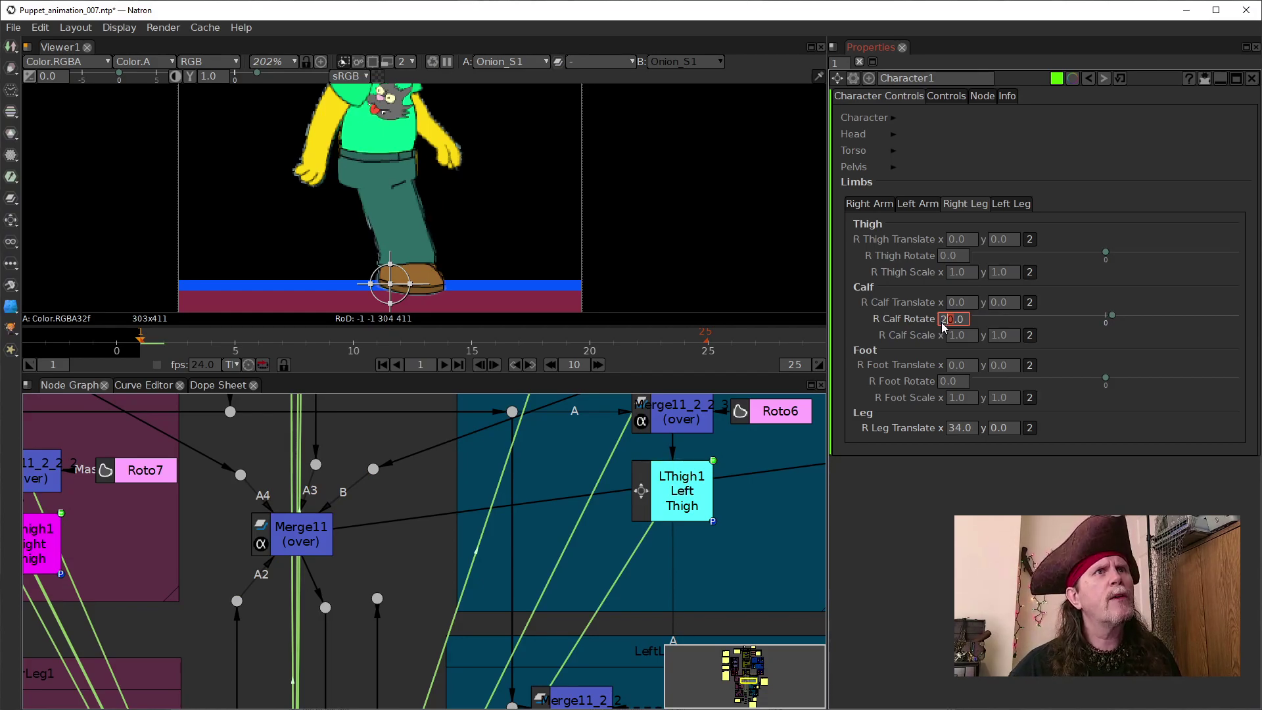
{"action": "right_click", "coordinate": [944, 320]}
{"action": "left_click", "coordinate": [967, 347]}
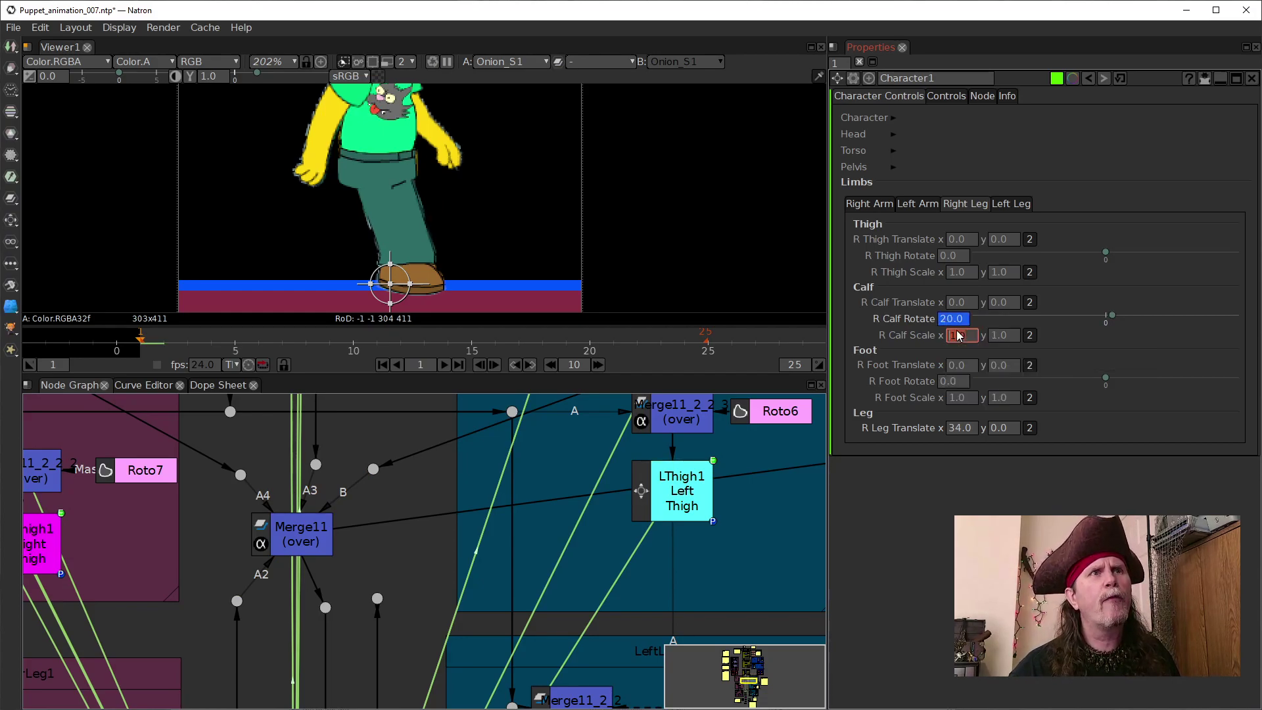
Step: Set keys at frame 1 on the right leg's x and y translation
{"action": "right_click", "coordinate": [962, 428]}
{"action": "left_click", "coordinate": [999, 434]}
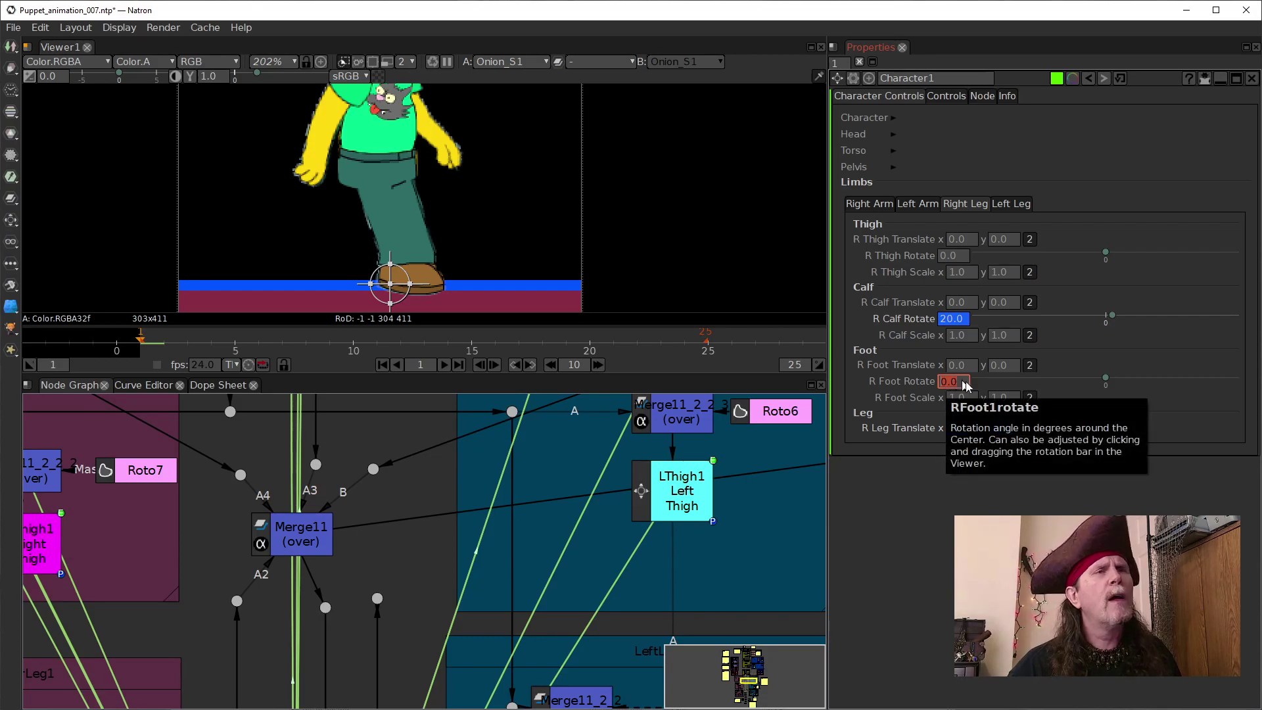
{"action": "left_click", "coordinate": [948, 322]}
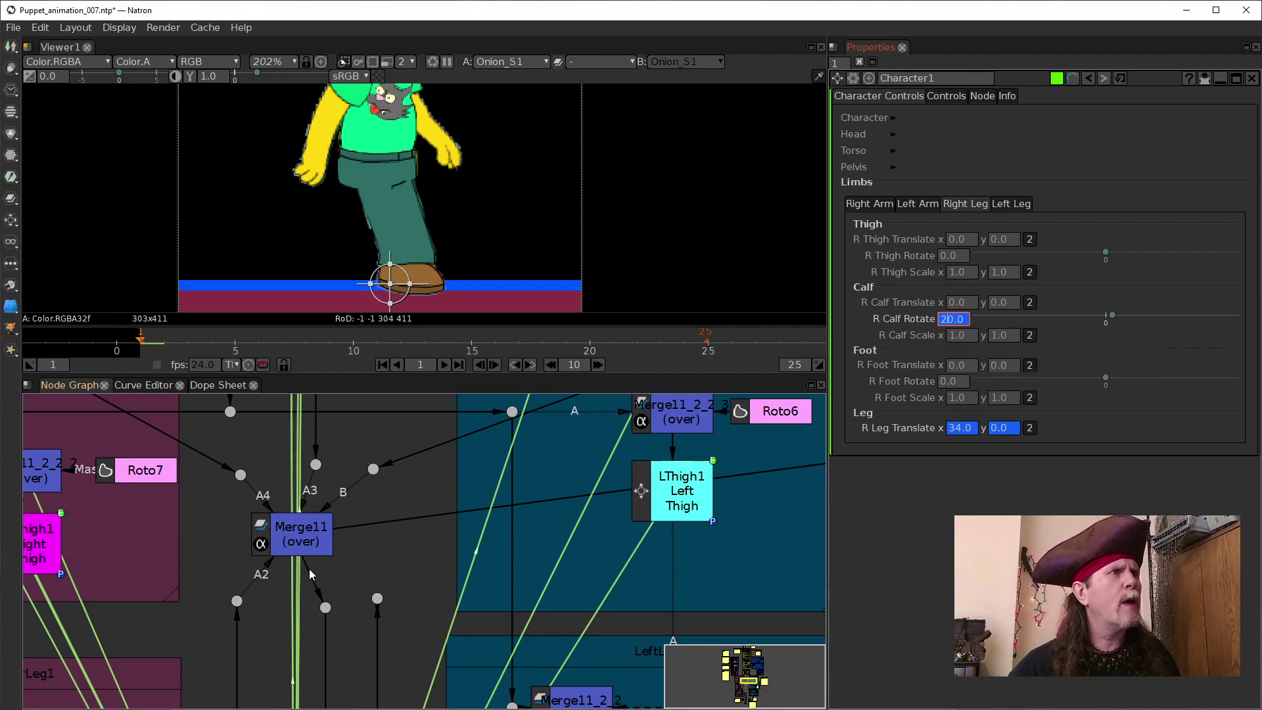
Step: Reconnect the A input of Merge11 to the left leg branch's dot
{"action": "left_click", "coordinate": [259, 538]}
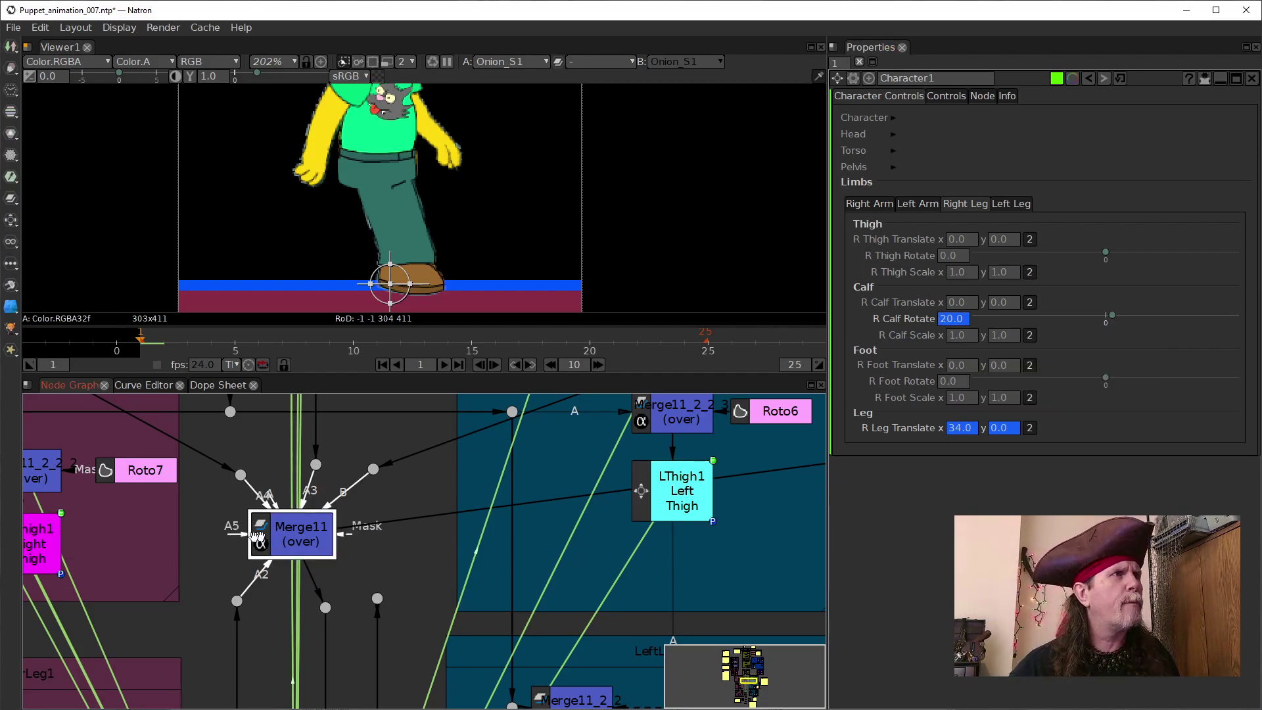
{"action": "left_click_drag", "start_coordinate": [240, 476], "coordinate": [378, 599]}
{"action": "left_click", "coordinate": [280, 519]}
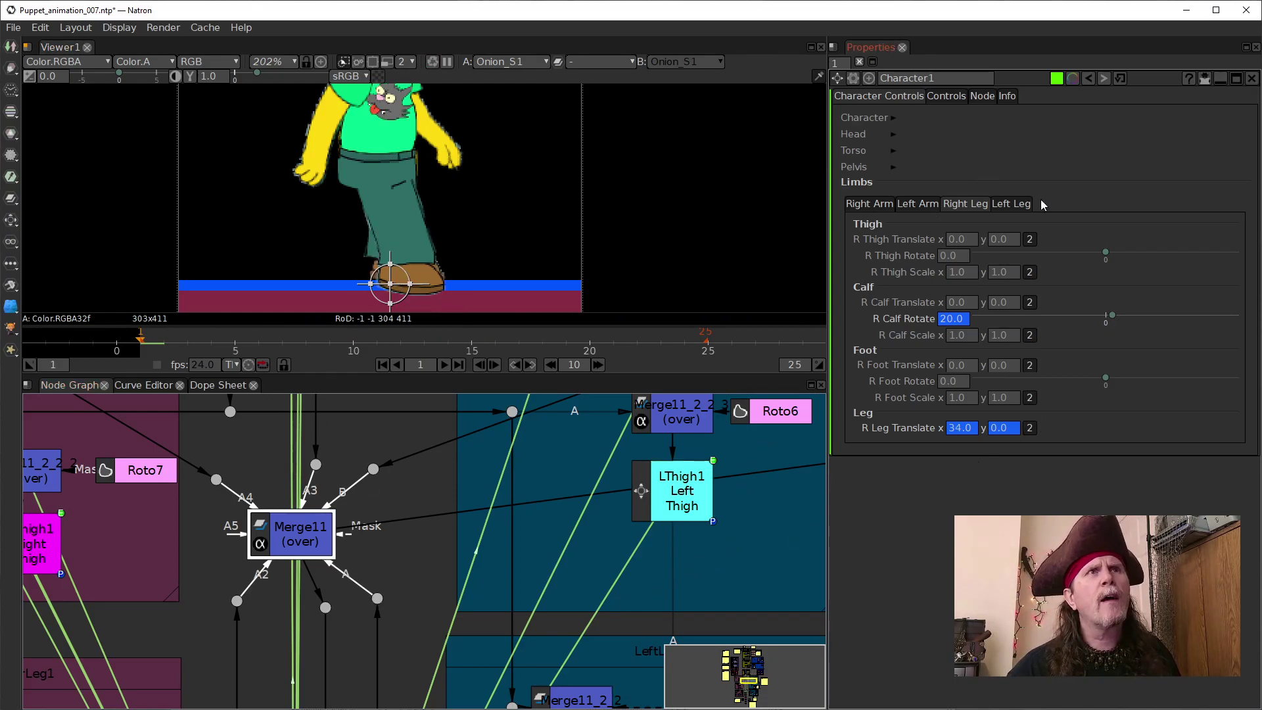
Step: Set the left leg's x translation to -48 in the character's limb controls
{"action": "left_click", "coordinate": [1019, 204]}
{"action": "left_click", "coordinate": [952, 430]}
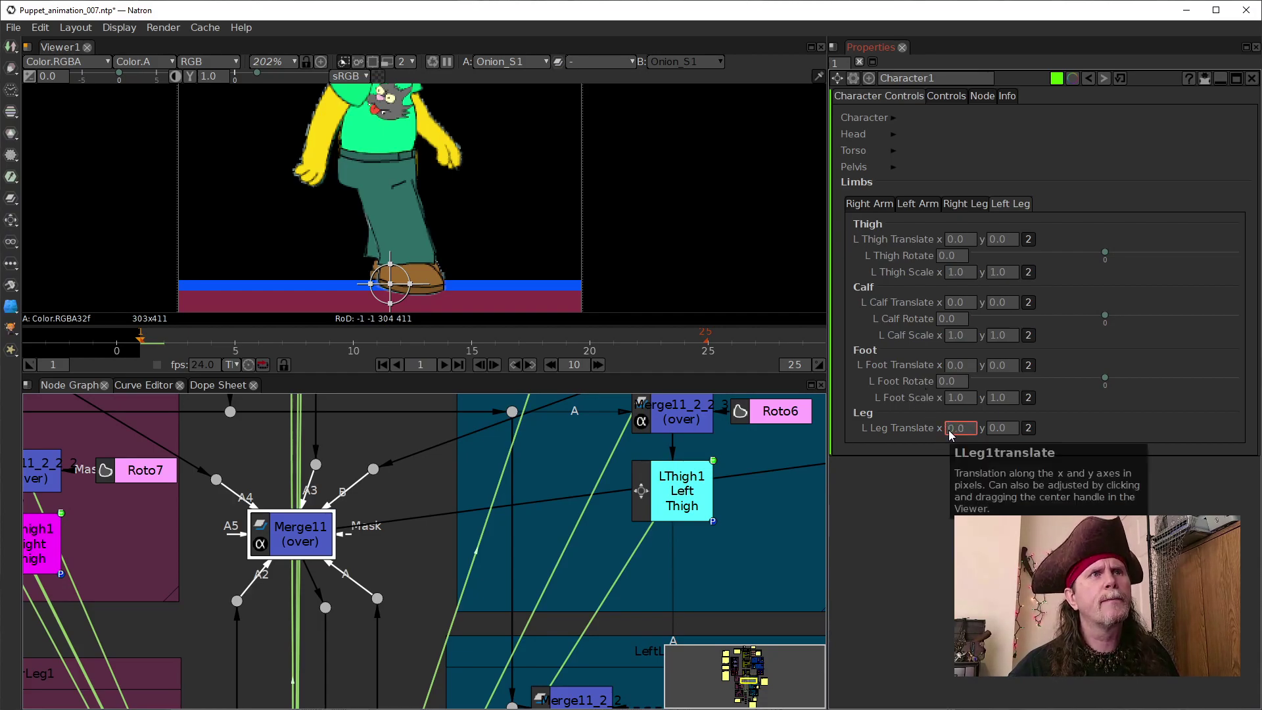
{"action": "type", "text": "-13"}
{"action": "key", "text": "Return"}
{"action": "scroll", "coordinate": [949, 430], "scroll_direction": "down", "scroll_amount": 20}
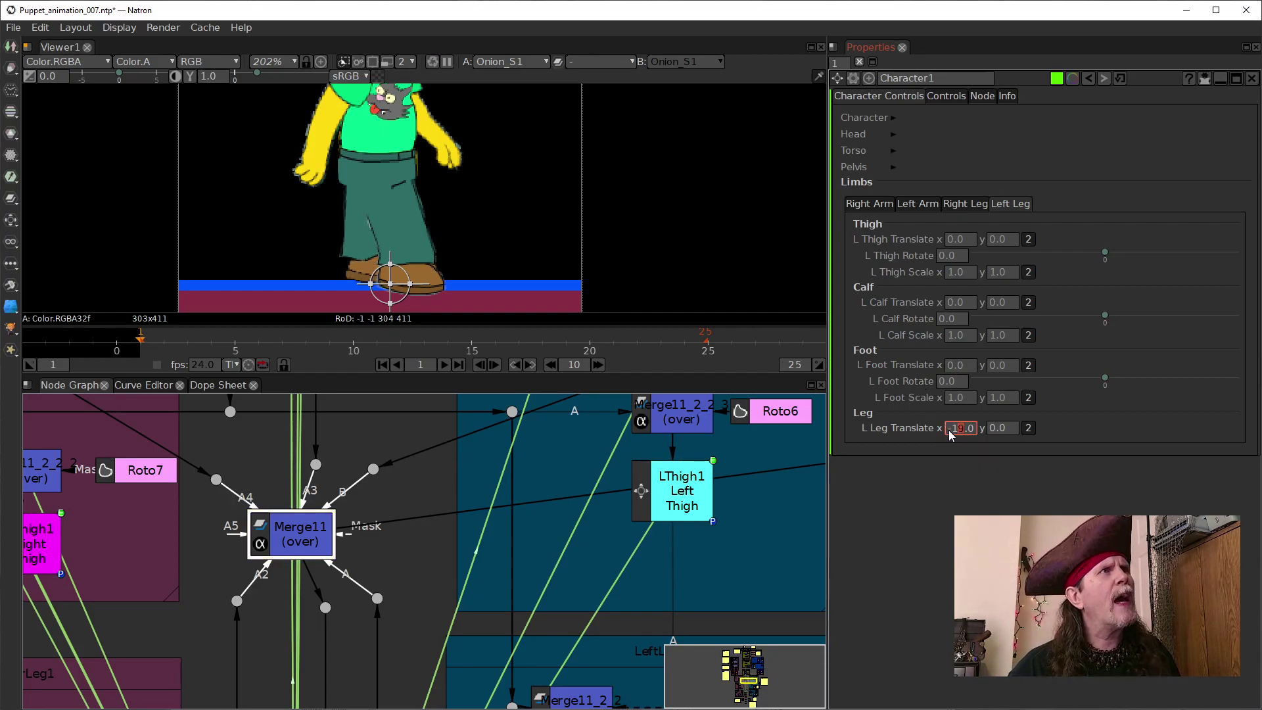
{"action": "scroll", "coordinate": [948, 430], "scroll_direction": "down", "scroll_amount": 11}
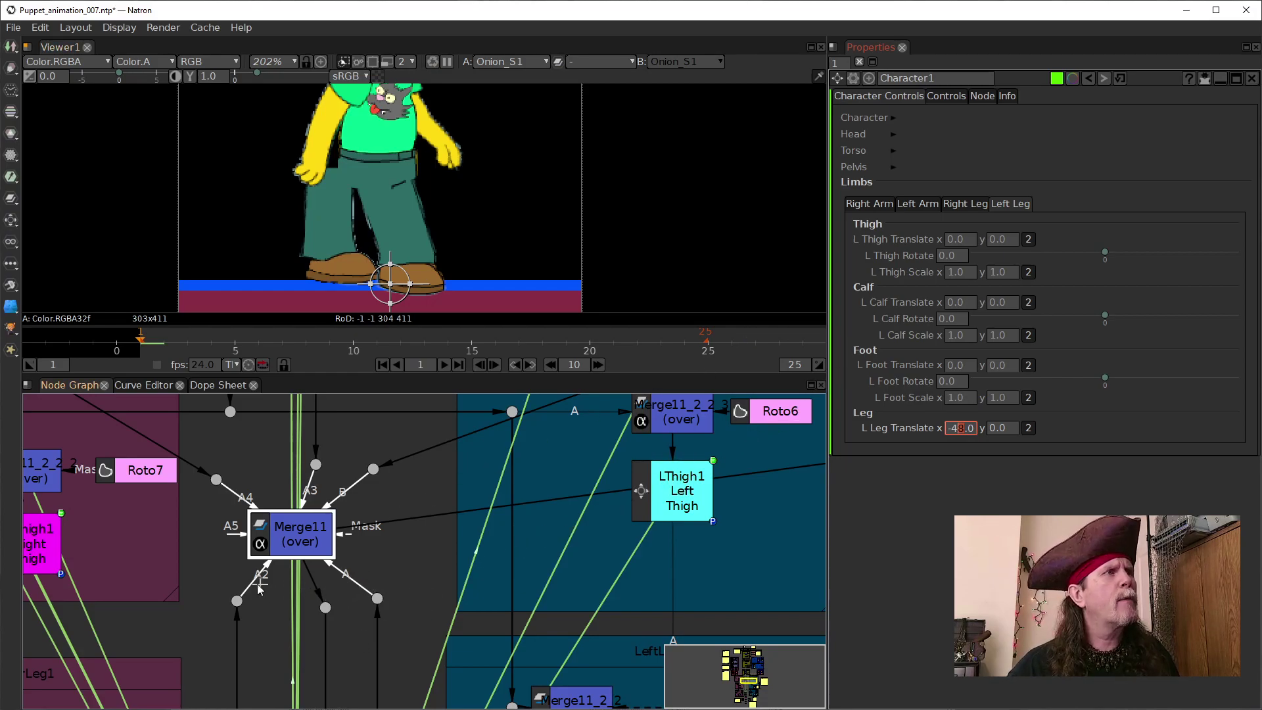
Step: Disconnect Merge11's A2 input to isolate the left leg, and set the left calf rotation to -20
{"action": "left_click_drag", "start_coordinate": [250, 584], "coordinate": [257, 601]}
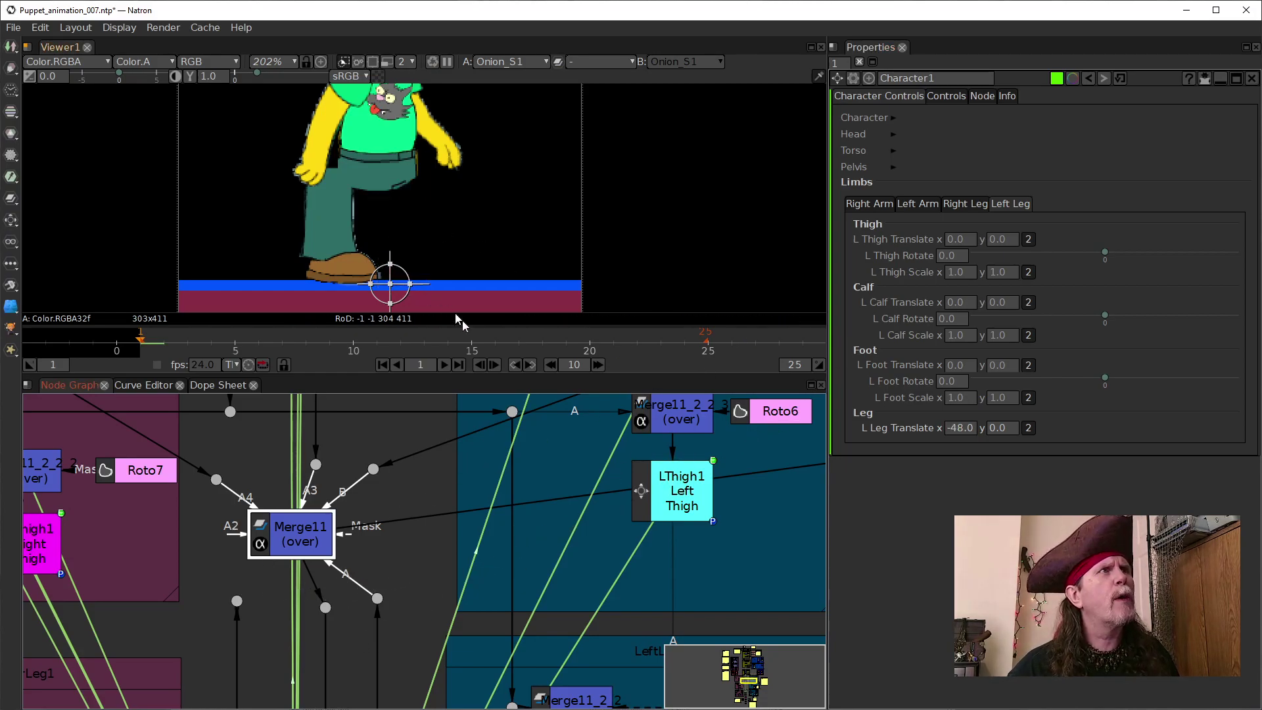
{"action": "left_click", "coordinate": [947, 336]}
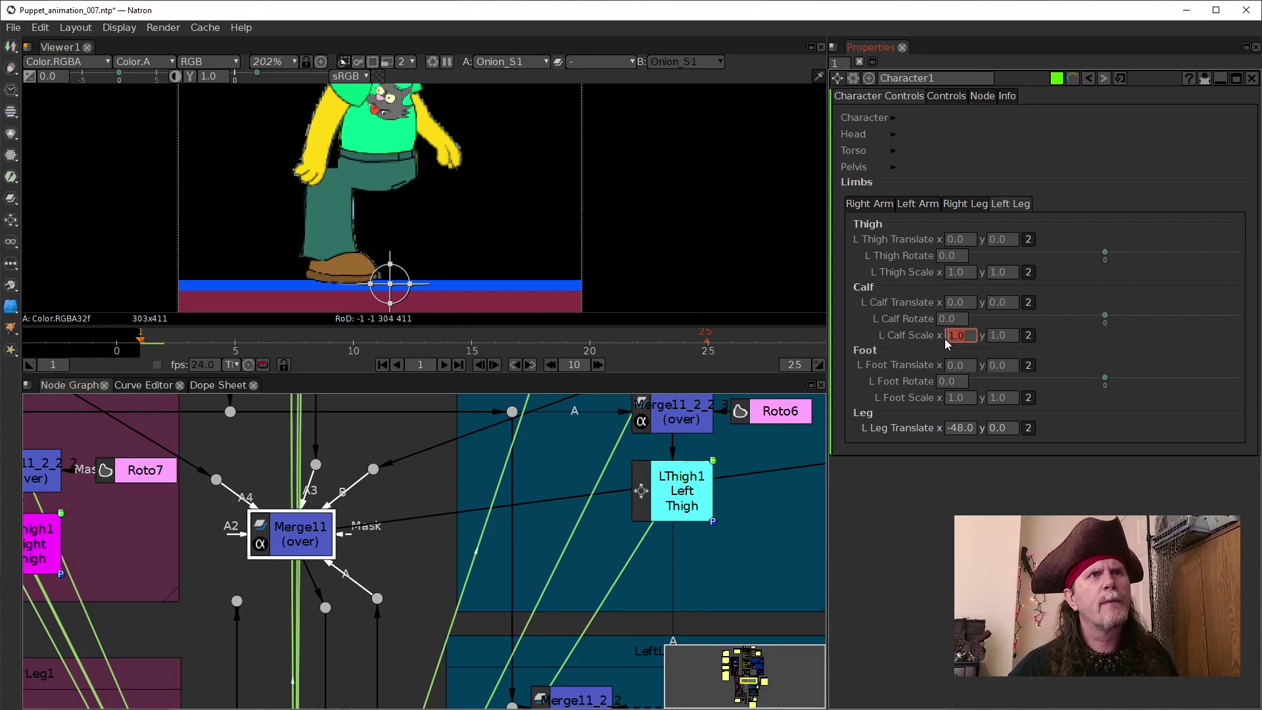
{"action": "scroll", "coordinate": [940, 321], "scroll_direction": "up", "scroll_amount": 8}
{"action": "scroll", "coordinate": [940, 322], "scroll_direction": "down", "scroll_amount": 20}
{"action": "scroll", "coordinate": [942, 322], "scroll_direction": "down", "scroll_amount": 13}
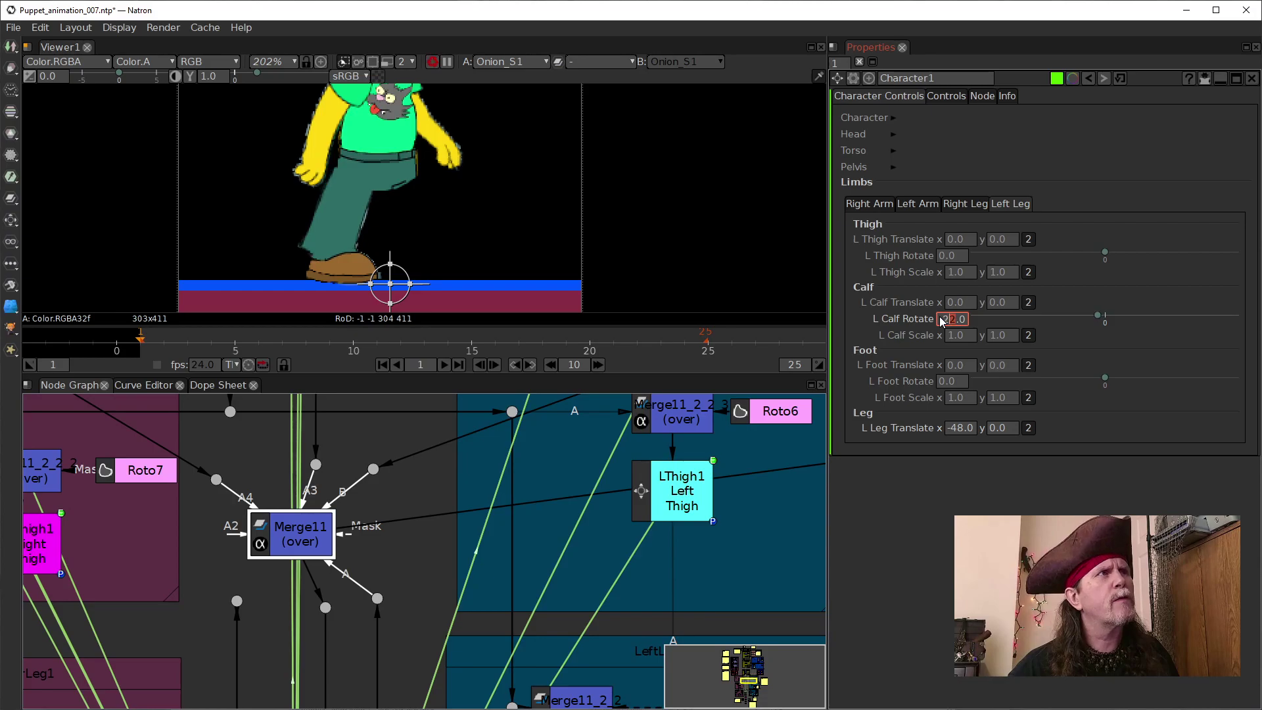
{"action": "scroll", "coordinate": [942, 322], "scroll_direction": "down", "scroll_amount": 6}
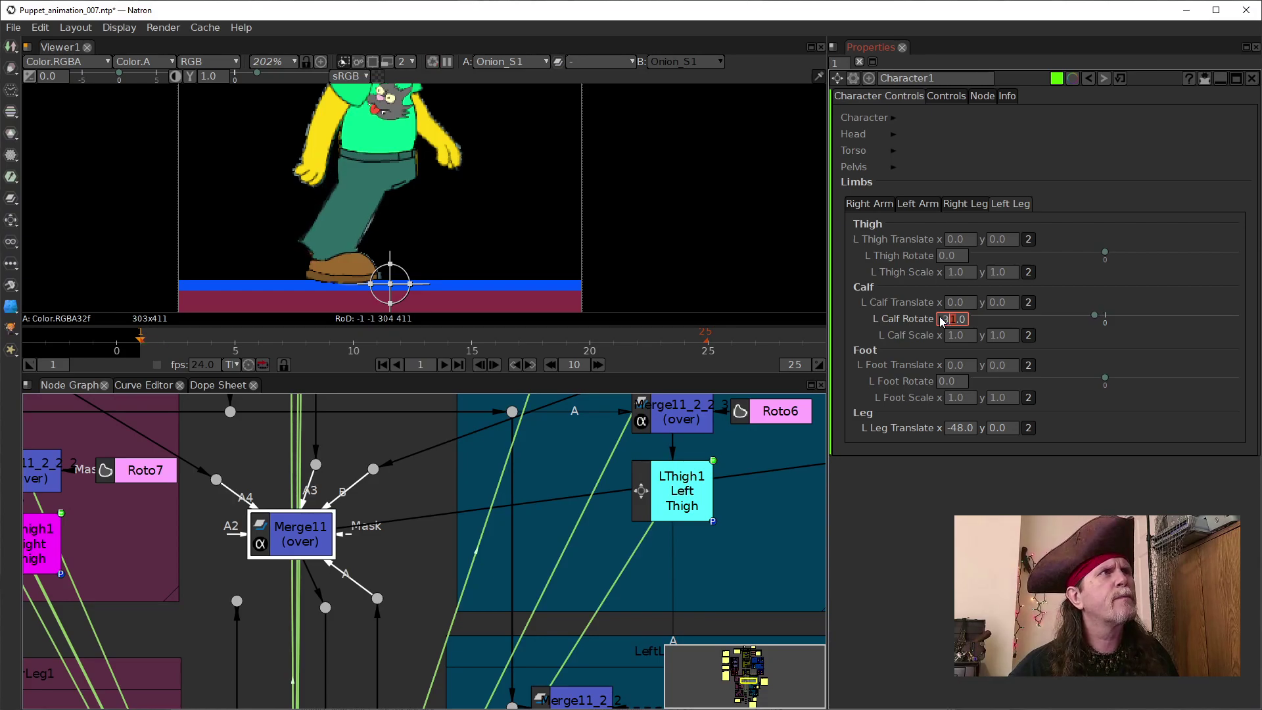
{"action": "scroll", "coordinate": [942, 322], "scroll_direction": "up", "scroll_amount": 4}
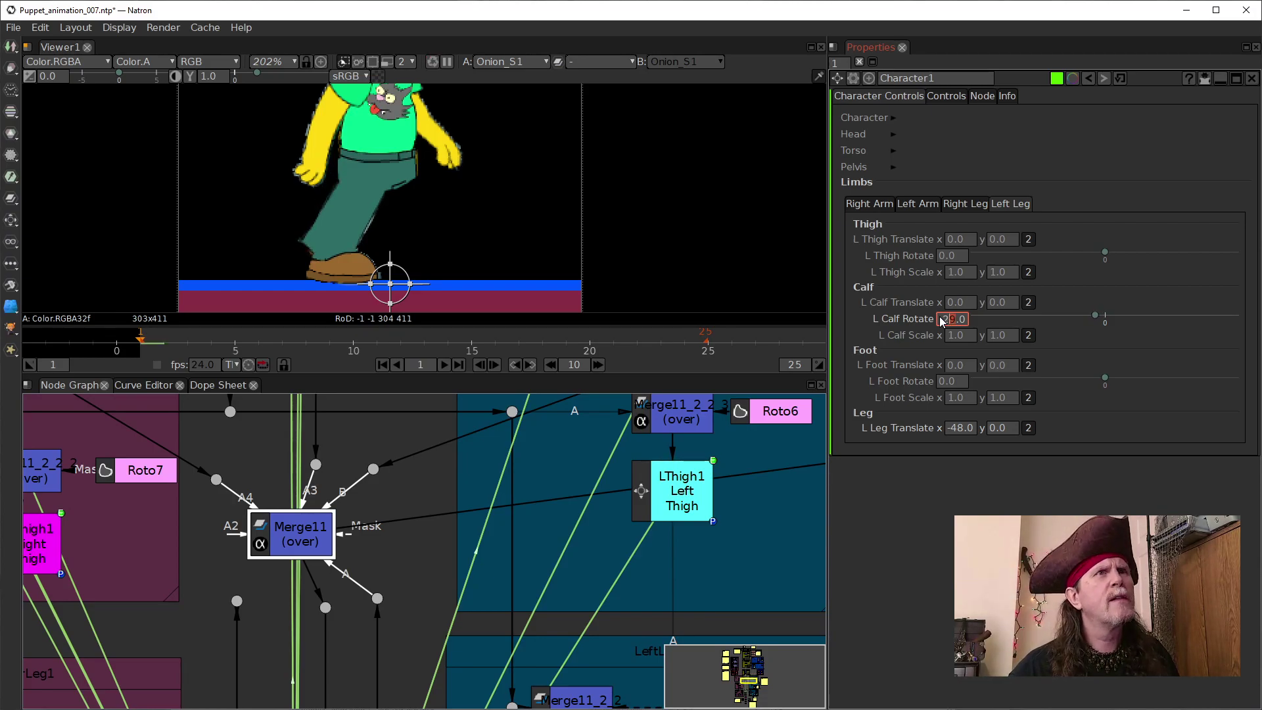
{"action": "scroll", "coordinate": [941, 321], "scroll_direction": "up", "scroll_amount": 4}
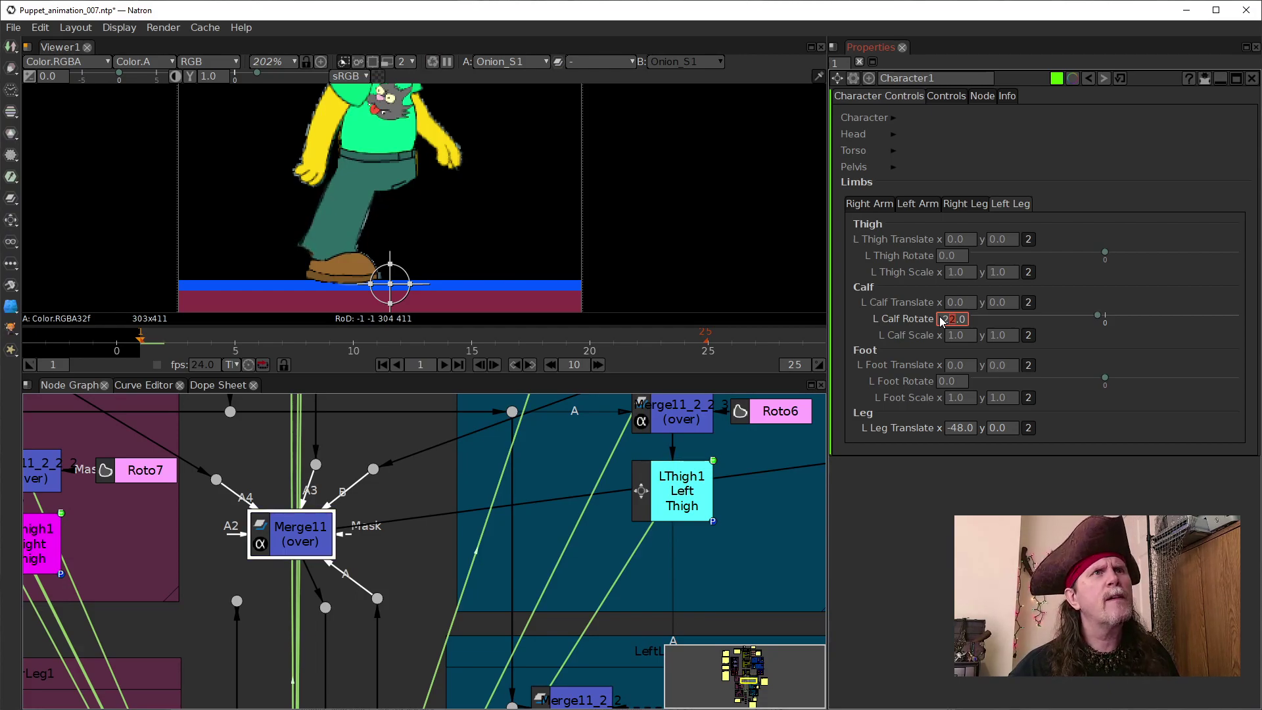
{"action": "scroll", "coordinate": [942, 322], "scroll_direction": "up", "scroll_amount": 1}
{"action": "scroll", "coordinate": [942, 322], "scroll_direction": "up", "scroll_amount": 1}
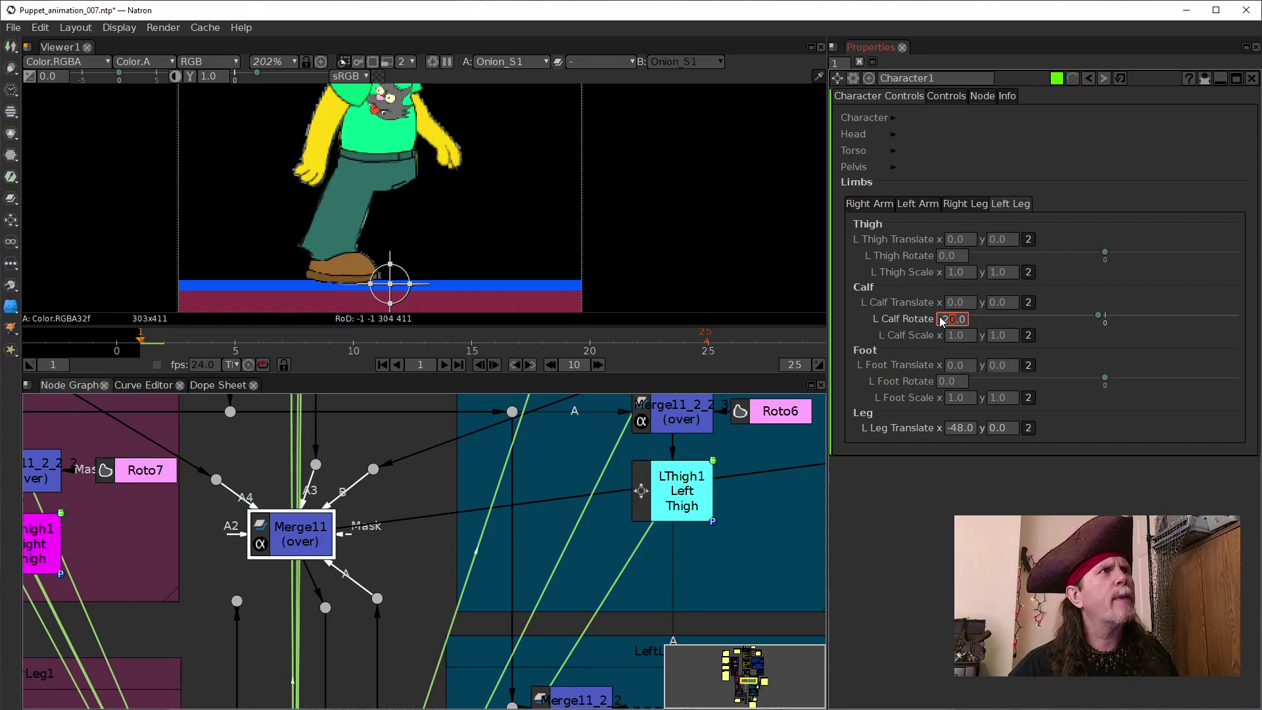
{"action": "scroll", "coordinate": [941, 321], "scroll_direction": "down", "scroll_amount": 1}
{"action": "scroll", "coordinate": [941, 322], "scroll_direction": "up", "scroll_amount": 1}
{"action": "scroll", "coordinate": [941, 322], "scroll_direction": "up", "scroll_amount": 2}
{"action": "scroll", "coordinate": [941, 321], "scroll_direction": "down", "scroll_amount": 1}
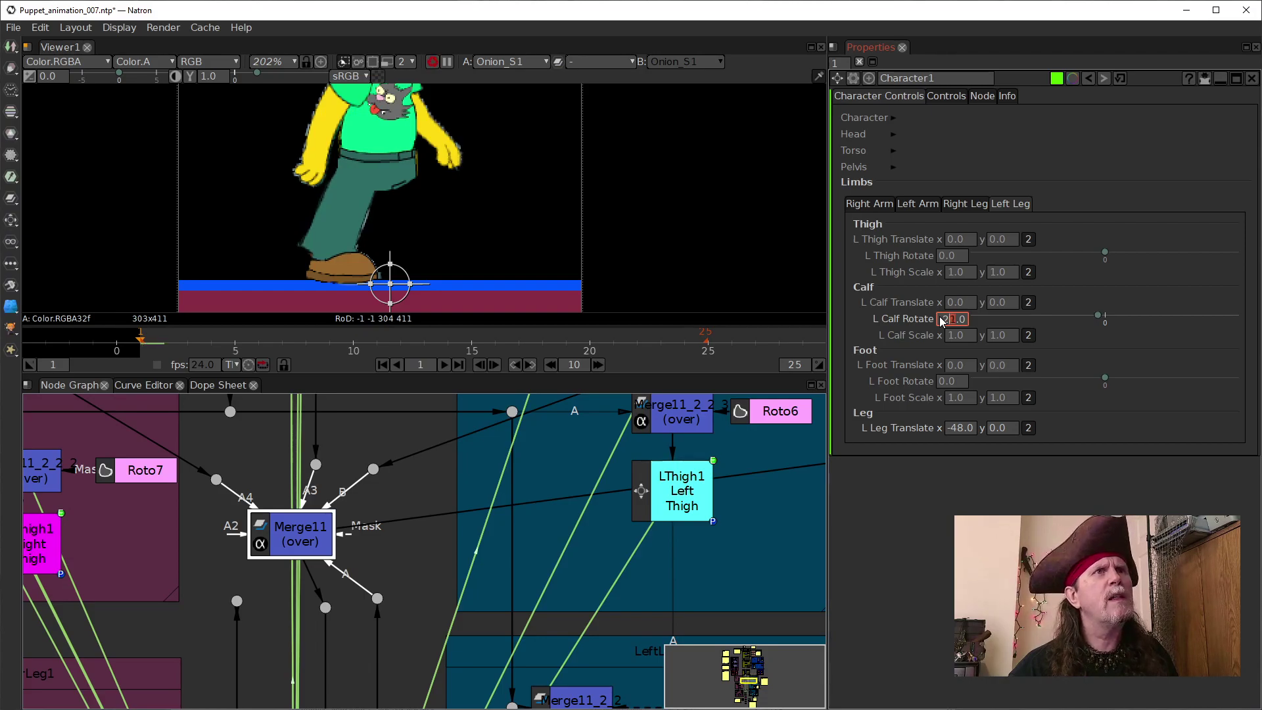
{"action": "scroll", "coordinate": [942, 322], "scroll_direction": "down", "scroll_amount": 1}
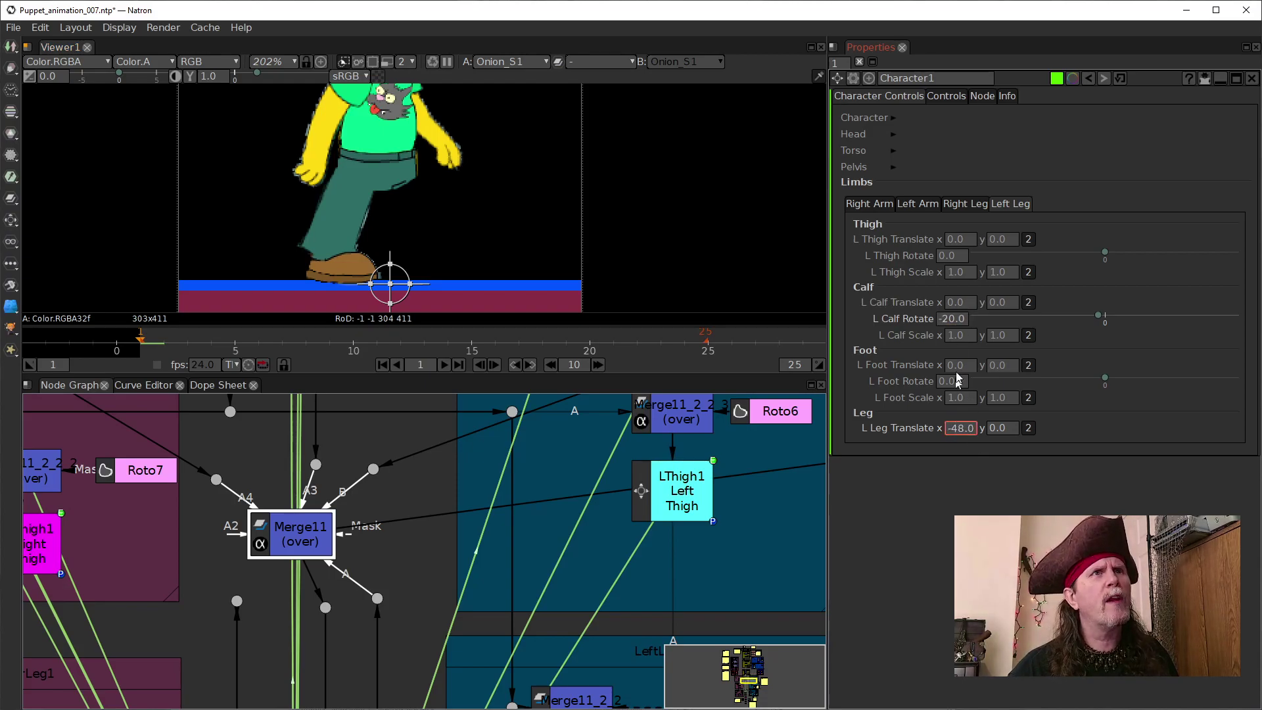
Step: Set a key on the left calf rotation at frame 1
{"action": "right_click", "coordinate": [952, 318]}
{"action": "left_click", "coordinate": [919, 319]}
{"action": "right_click", "coordinate": [953, 321]}
{"action": "left_click", "coordinate": [977, 327]}
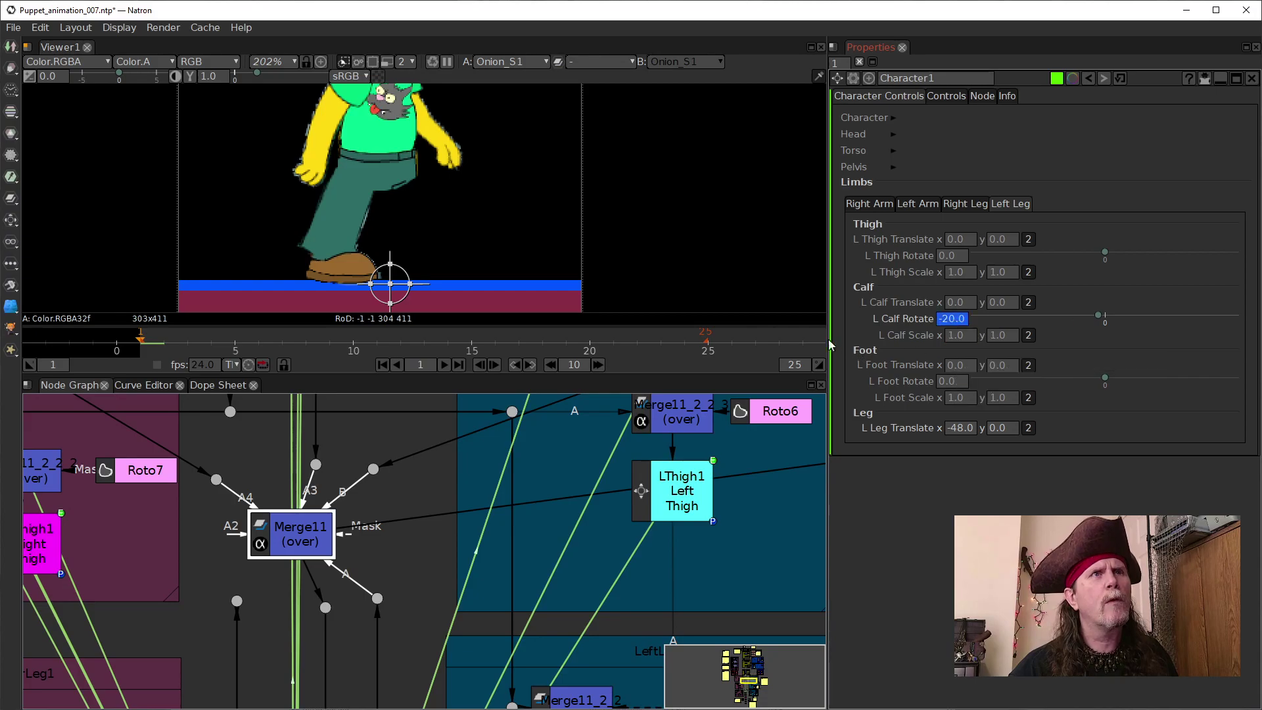
Step: Key the left leg translation at frame 1 and set its x value to -39
{"action": "right_click", "coordinate": [950, 432]}
{"action": "left_click", "coordinate": [957, 437]}
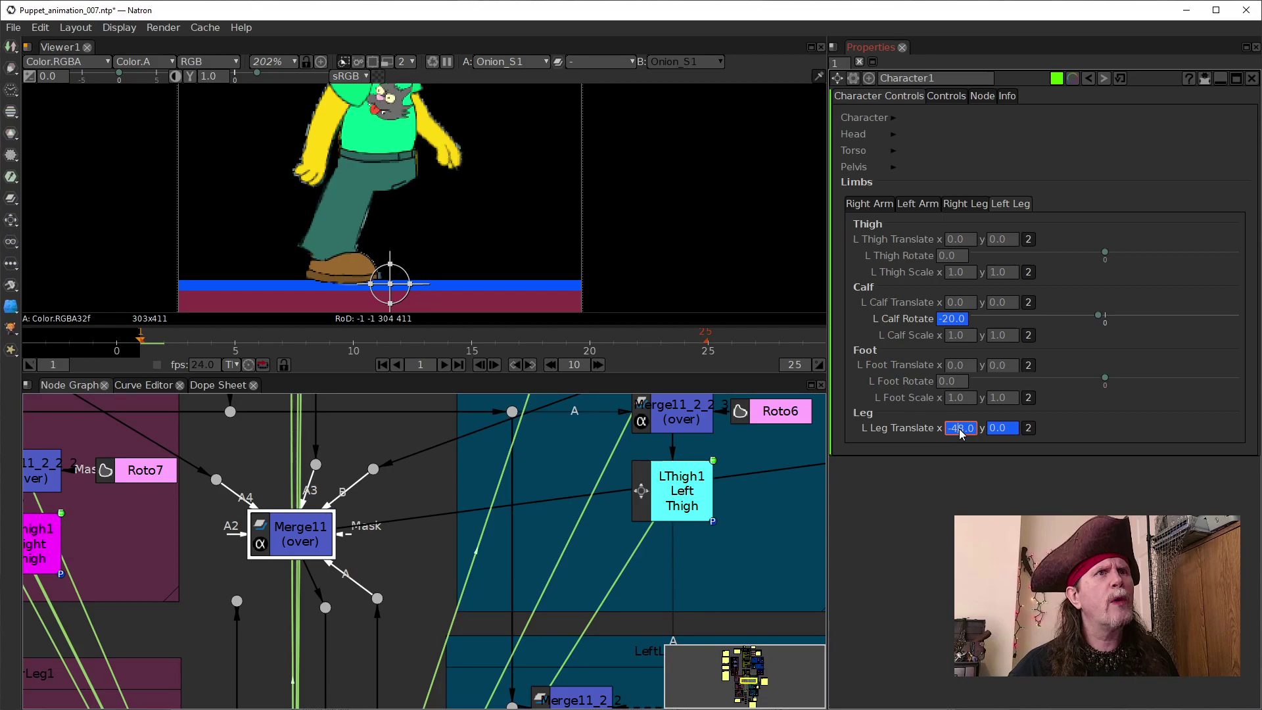
{"action": "scroll", "coordinate": [960, 430], "scroll_direction": "up", "scroll_amount": 10}
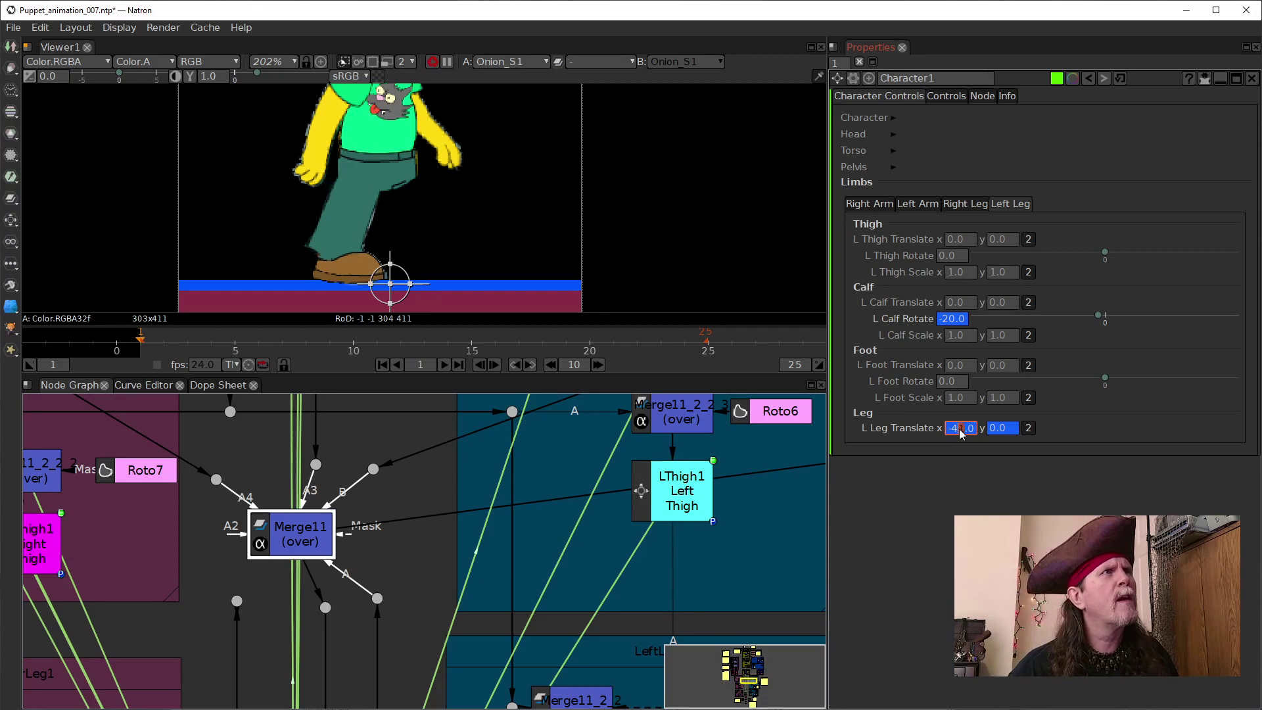
{"action": "scroll", "coordinate": [378, 180], "scroll_direction": "up", "scroll_amount": 10}
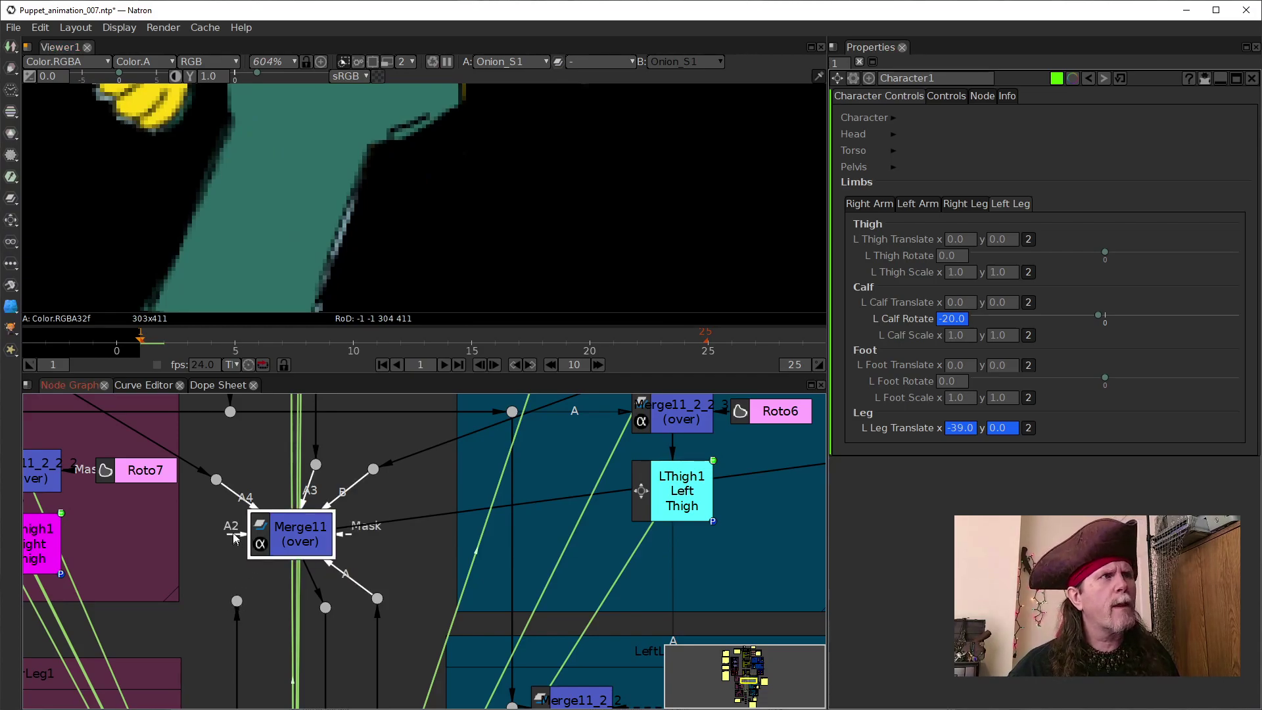
Step: Reconnect Merge11's A2 input to the right leg branch's dot and frame both legs and feet in the viewer
{"action": "left_click_drag", "start_coordinate": [231, 539], "coordinate": [237, 603]}
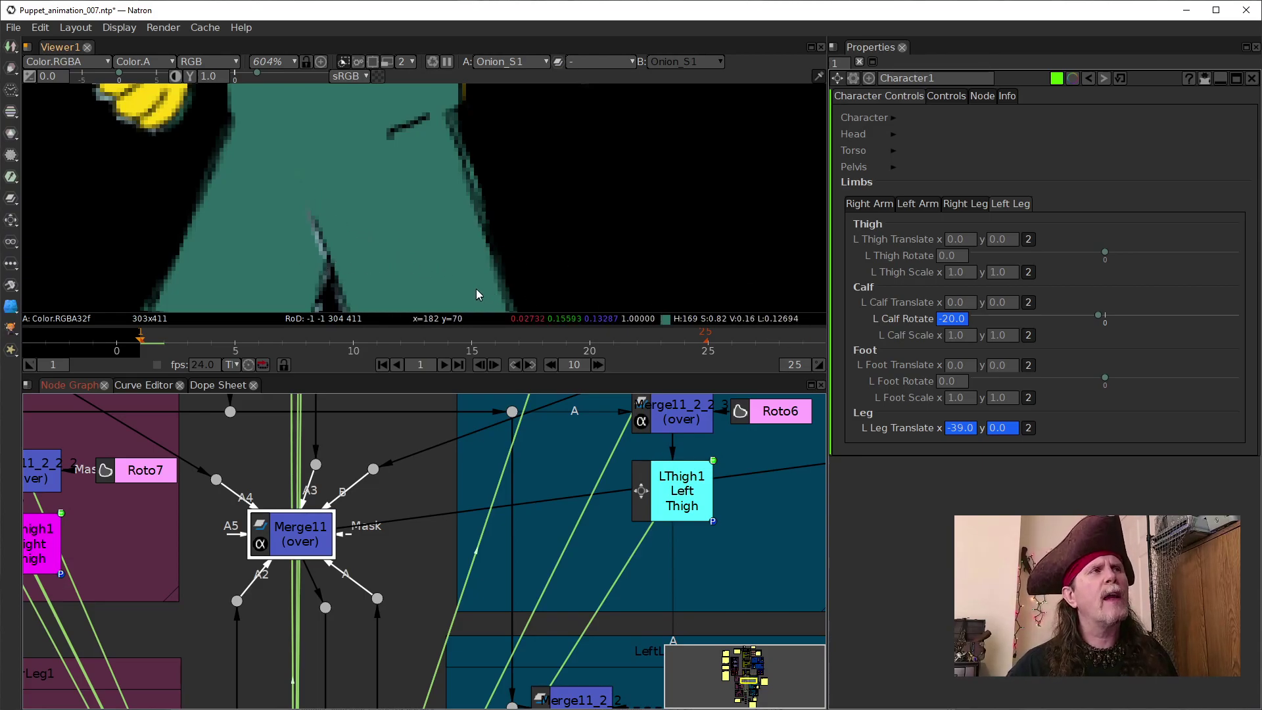
{"action": "scroll", "coordinate": [477, 284], "scroll_direction": "down", "scroll_amount": 1}
{"action": "scroll", "coordinate": [476, 281], "scroll_direction": "down", "scroll_amount": 2}
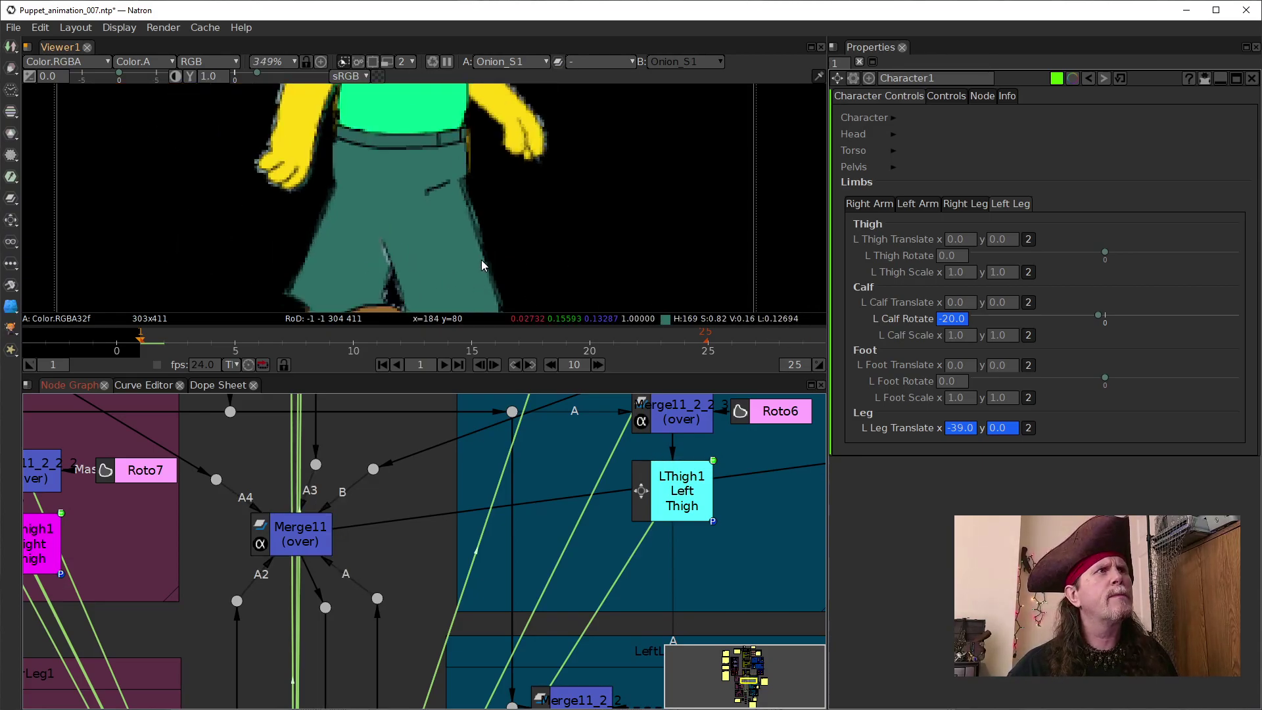
{"action": "left_click_drag", "start_coordinate": [391, 262], "coordinate": [408, 207]}
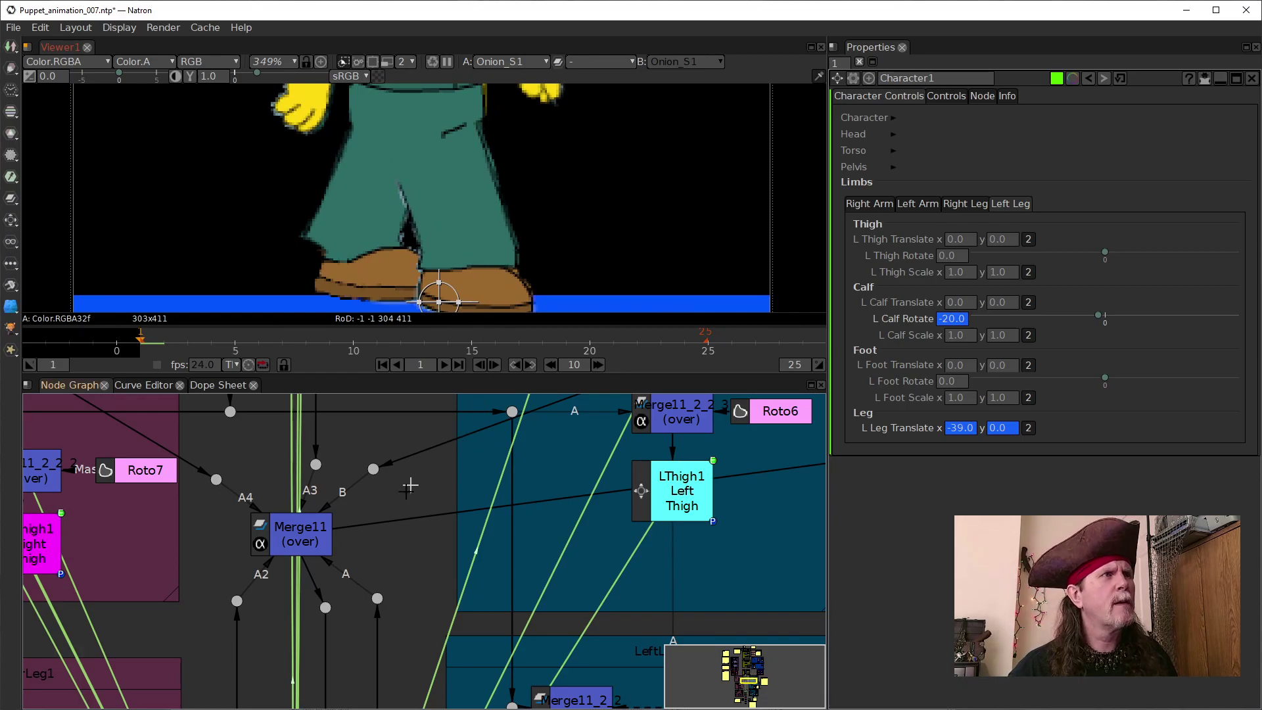
Step: Set the left leg's x translation to -29 at frame 1
{"action": "left_click", "coordinate": [947, 321]}
{"action": "left_click", "coordinate": [952, 431]}
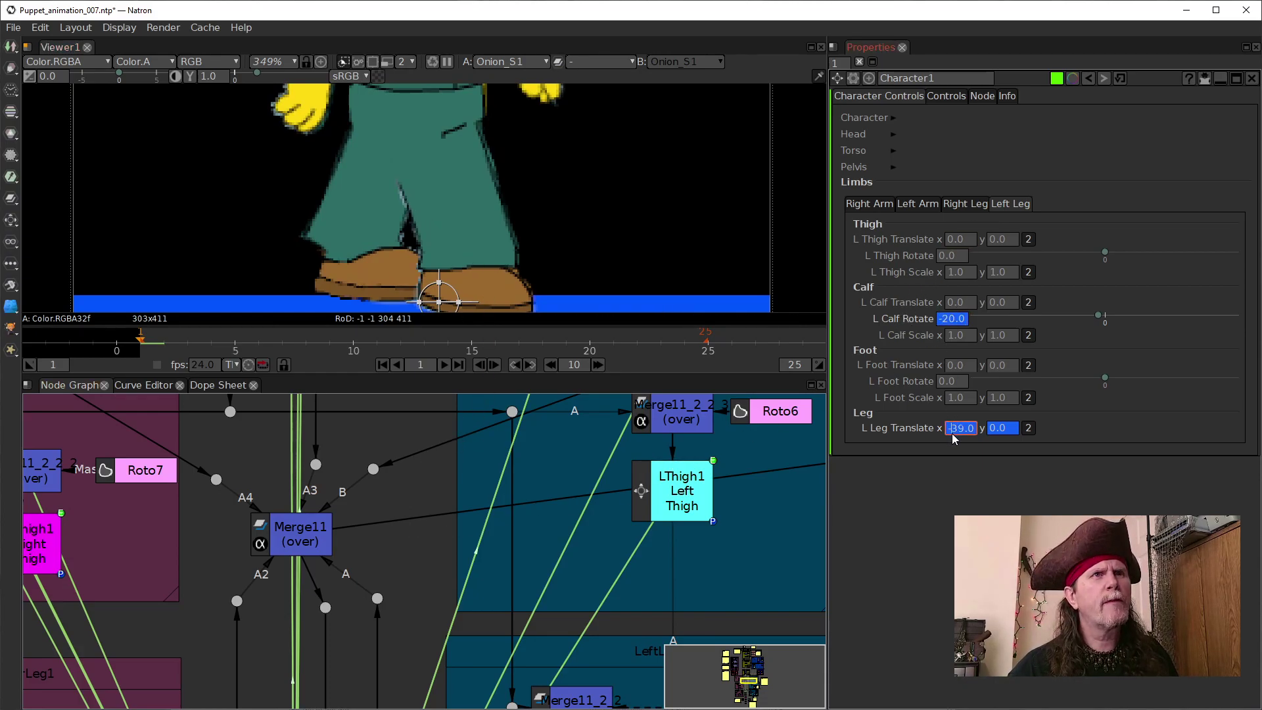
{"action": "scroll", "coordinate": [952, 433], "scroll_direction": "down", "scroll_amount": 2}
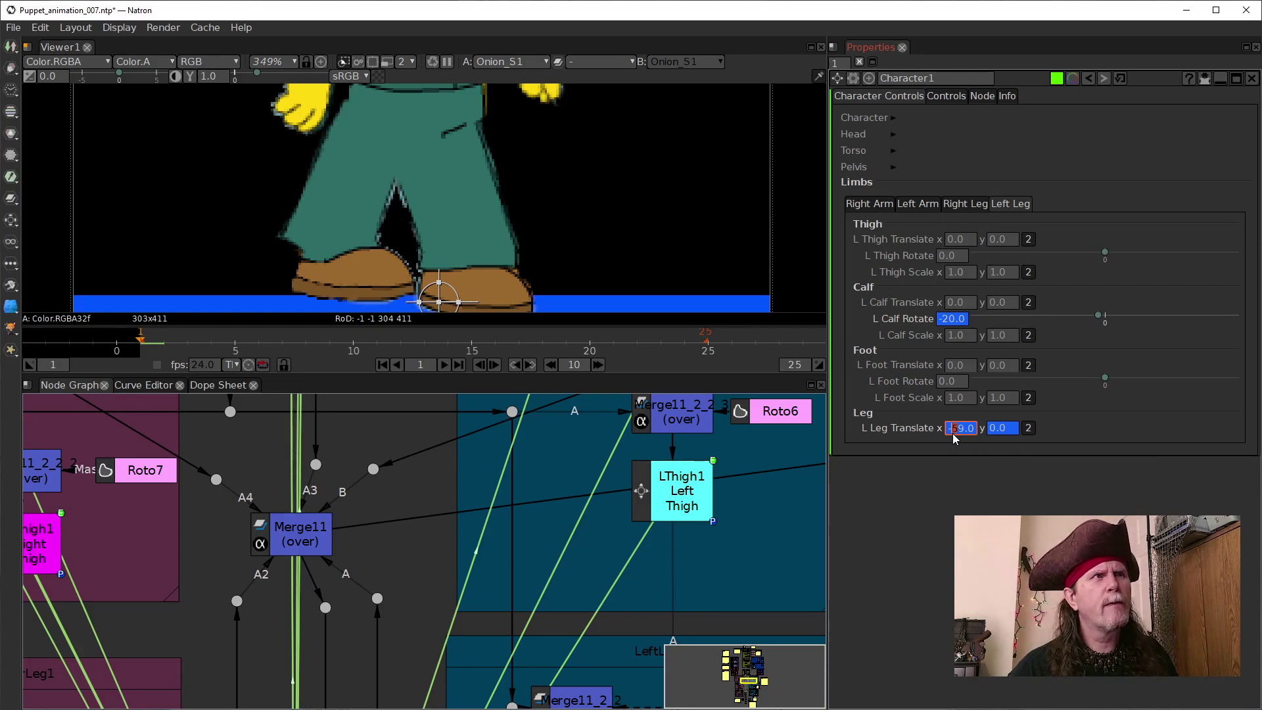
{"action": "scroll", "coordinate": [953, 432], "scroll_direction": "up", "scroll_amount": 2}
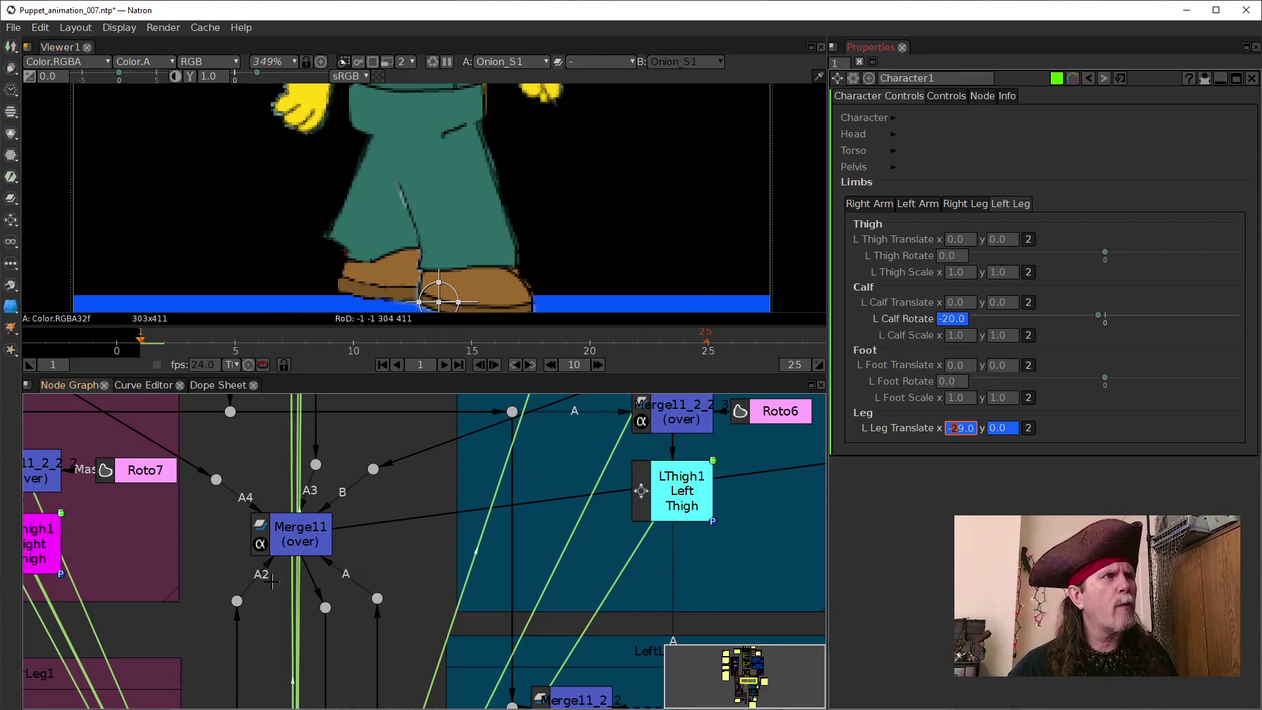
Step: Disconnect Merge11's A2 input to isolate the left leg and set the left leg's x translation to -18
{"action": "left_click", "coordinate": [236, 579]}
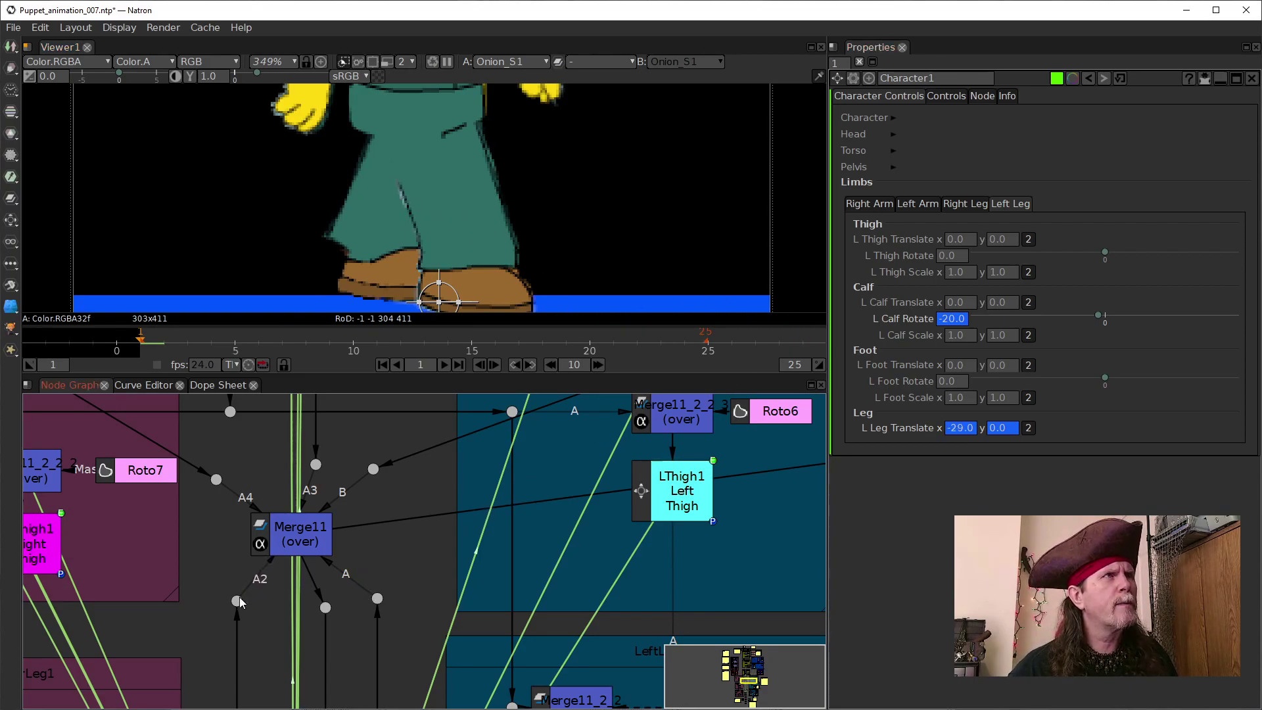
{"action": "left_click_drag", "start_coordinate": [239, 598], "coordinate": [276, 579]}
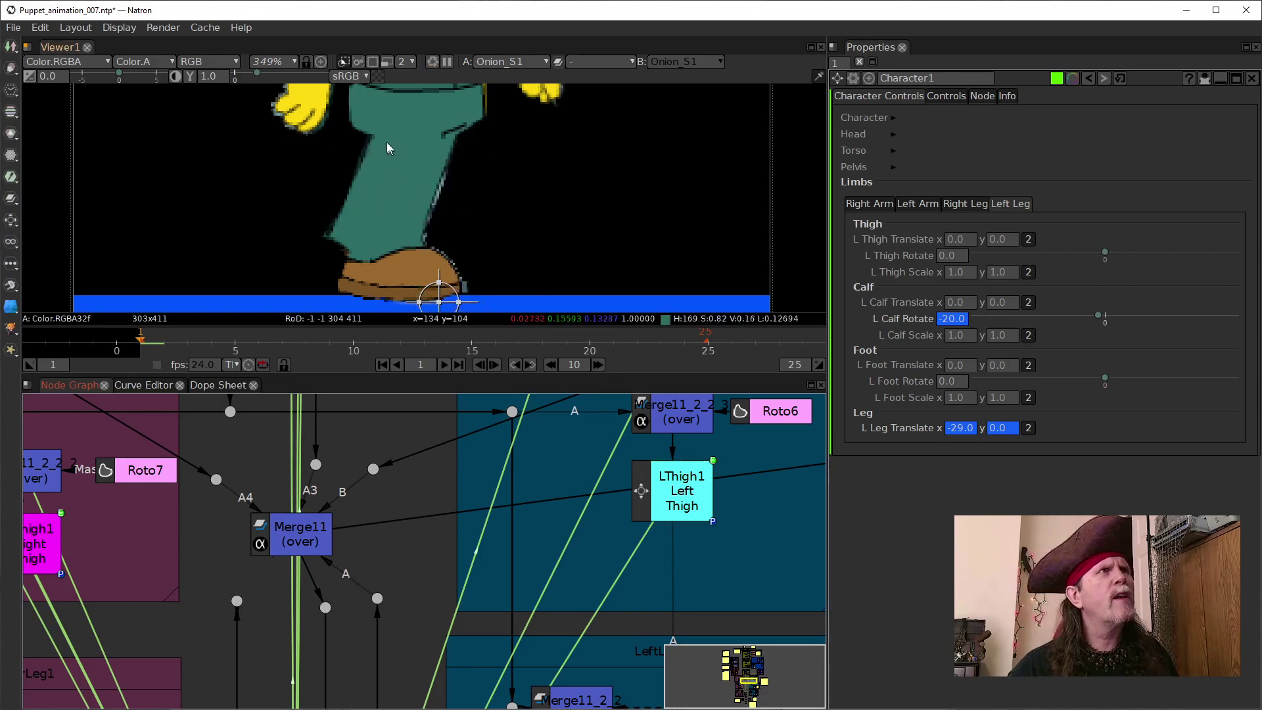
{"action": "left_click", "coordinate": [974, 431]}
{"action": "scroll", "coordinate": [958, 434], "scroll_direction": "up", "scroll_amount": 7}
{"action": "scroll", "coordinate": [958, 434], "scroll_direction": "up", "scroll_amount": 5}
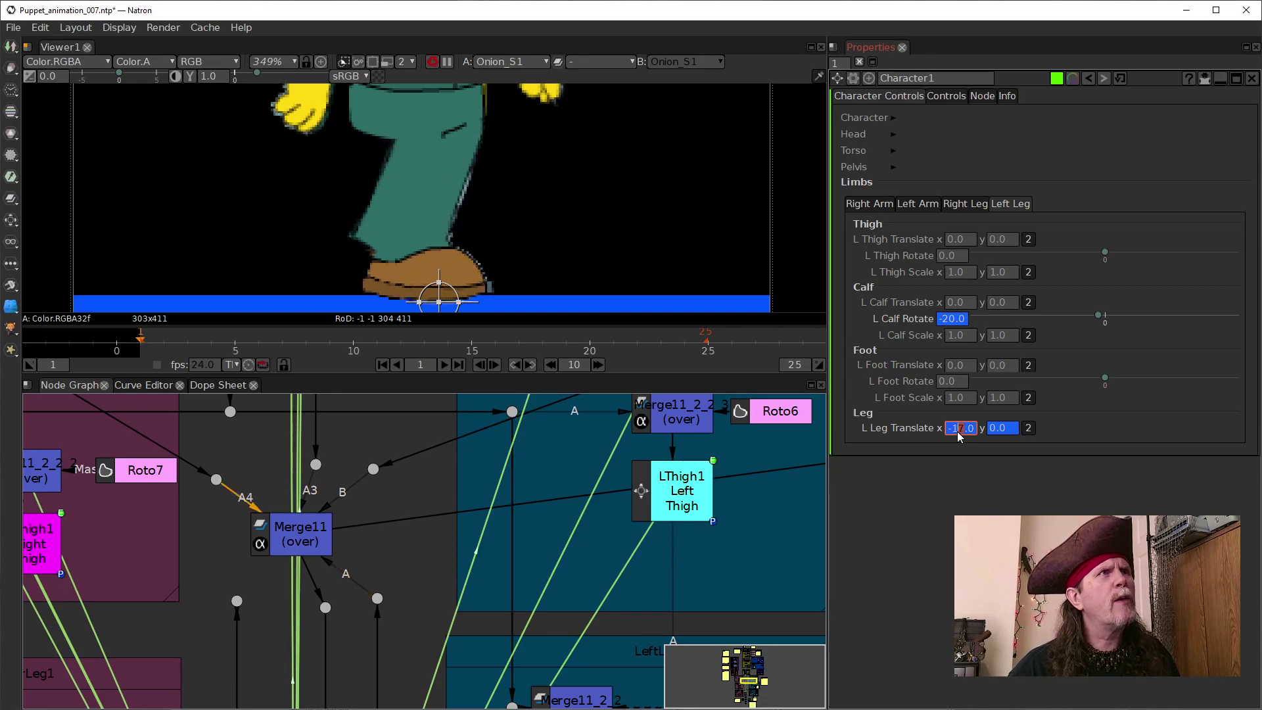
{"action": "scroll", "coordinate": [958, 435], "scroll_direction": "down", "scroll_amount": 1}
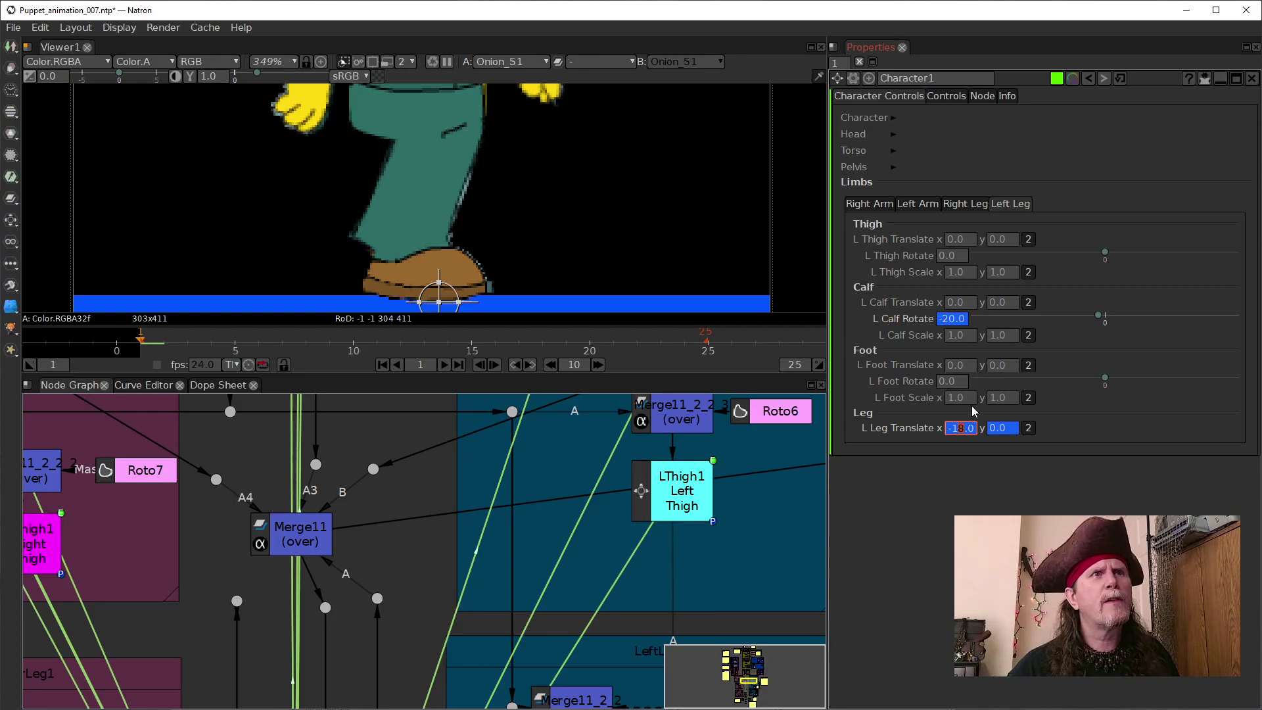
Step: Set the left foot rotation to -30 and set a key on it at frame 1
{"action": "left_click", "coordinate": [945, 383]}
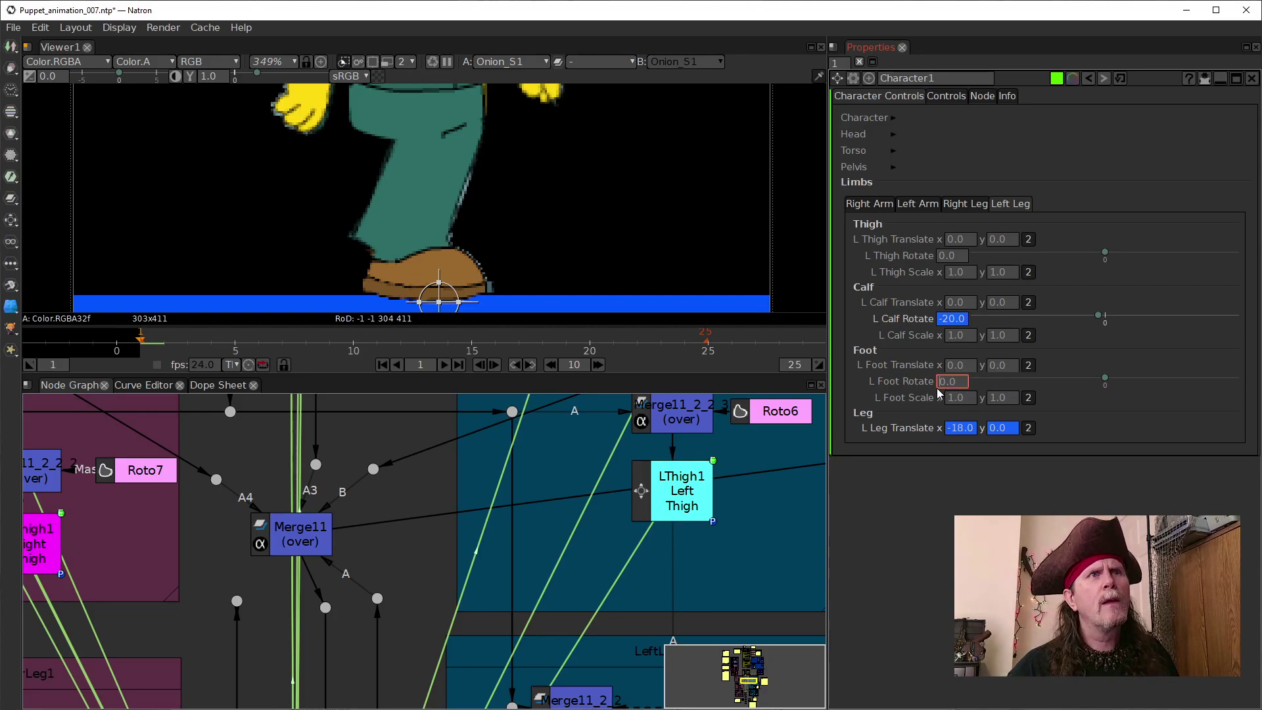
{"action": "key", "text": "Up"}
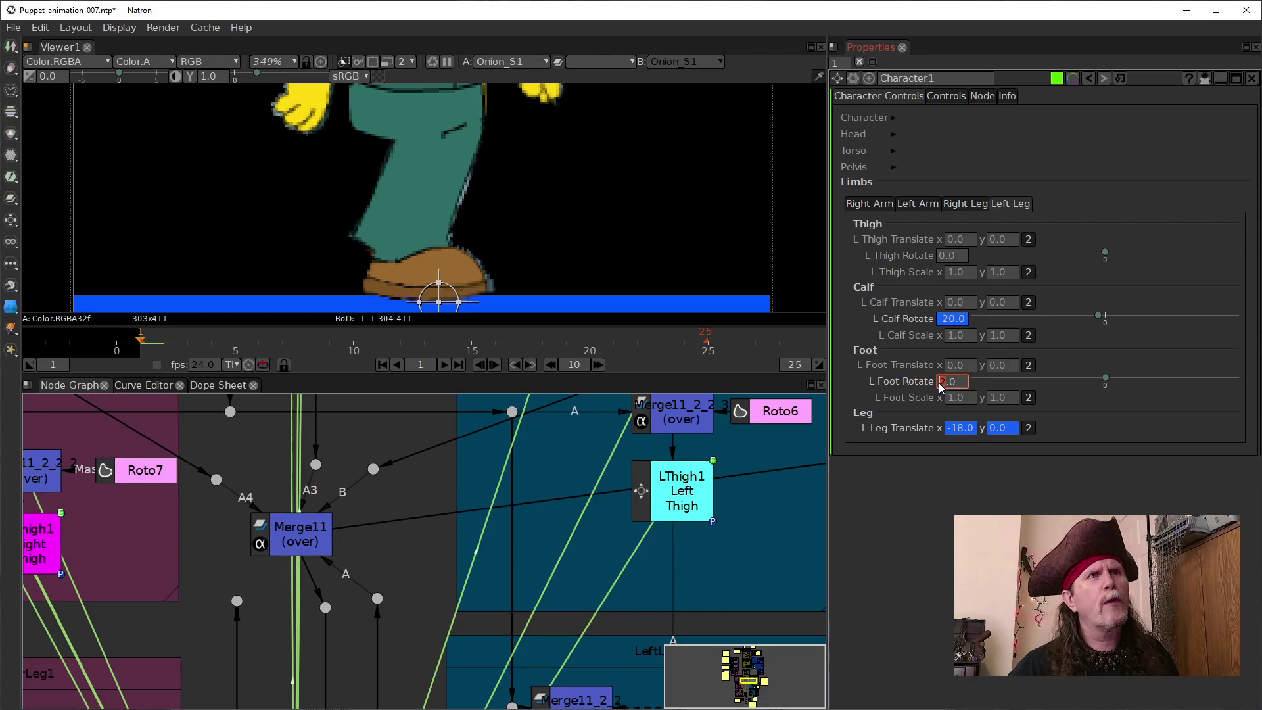
{"action": "key", "text": "Down"}
{"action": "key", "text": "Down"}
{"action": "key", "text": "Down"}
{"action": "key", "text": "Down"}
{"action": "key", "text": "Down"}
{"action": "key", "text": "Down"}
{"action": "key", "text": "Down"}
{"action": "key", "text": "Down"}
{"action": "key", "text": "Down"}
{"action": "key", "text": "Down"}
{"action": "key", "text": "Down"}
{"action": "key", "text": "Down"}
{"action": "key", "text": "Down"}
{"action": "key", "text": "Down"}
{"action": "key", "text": "Down"}
{"action": "key", "text": "Down"}
{"action": "key", "text": "Down"}
{"action": "key", "text": "Down"}
{"action": "key", "text": "Down"}
{"action": "key", "text": "Down"}
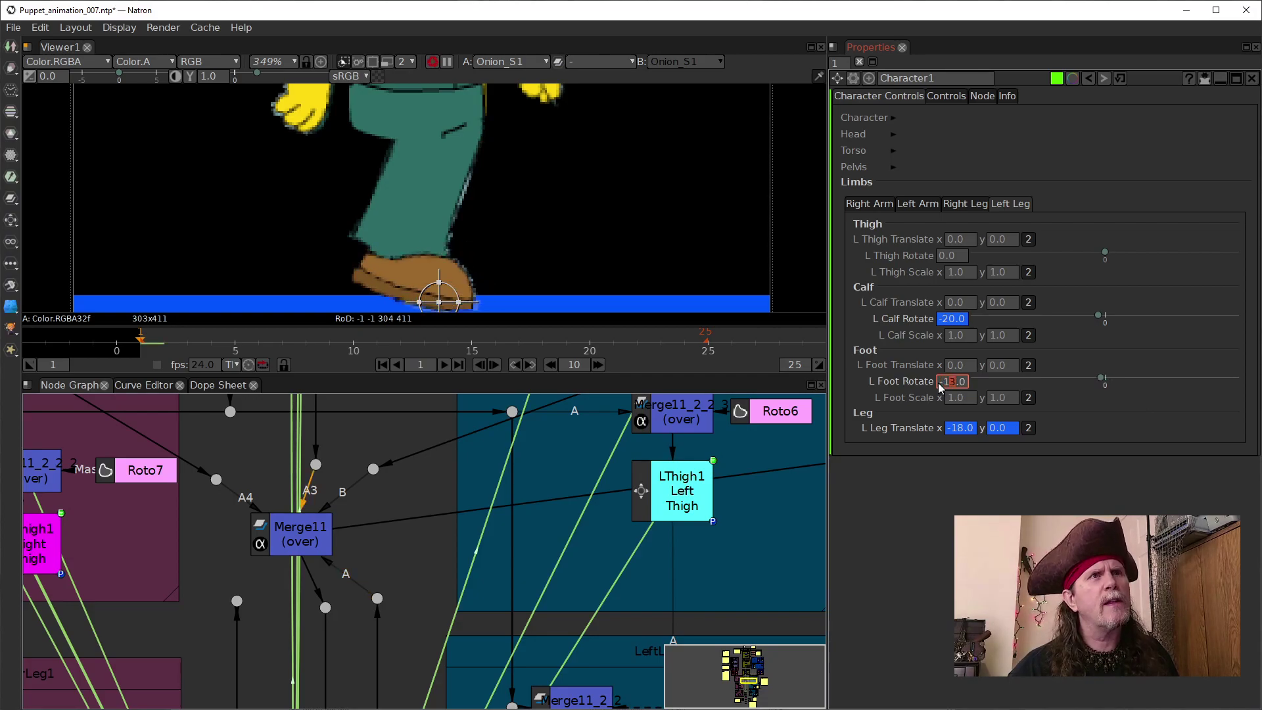
{"action": "key", "text": "Down"}
{"action": "key", "text": "Down"}
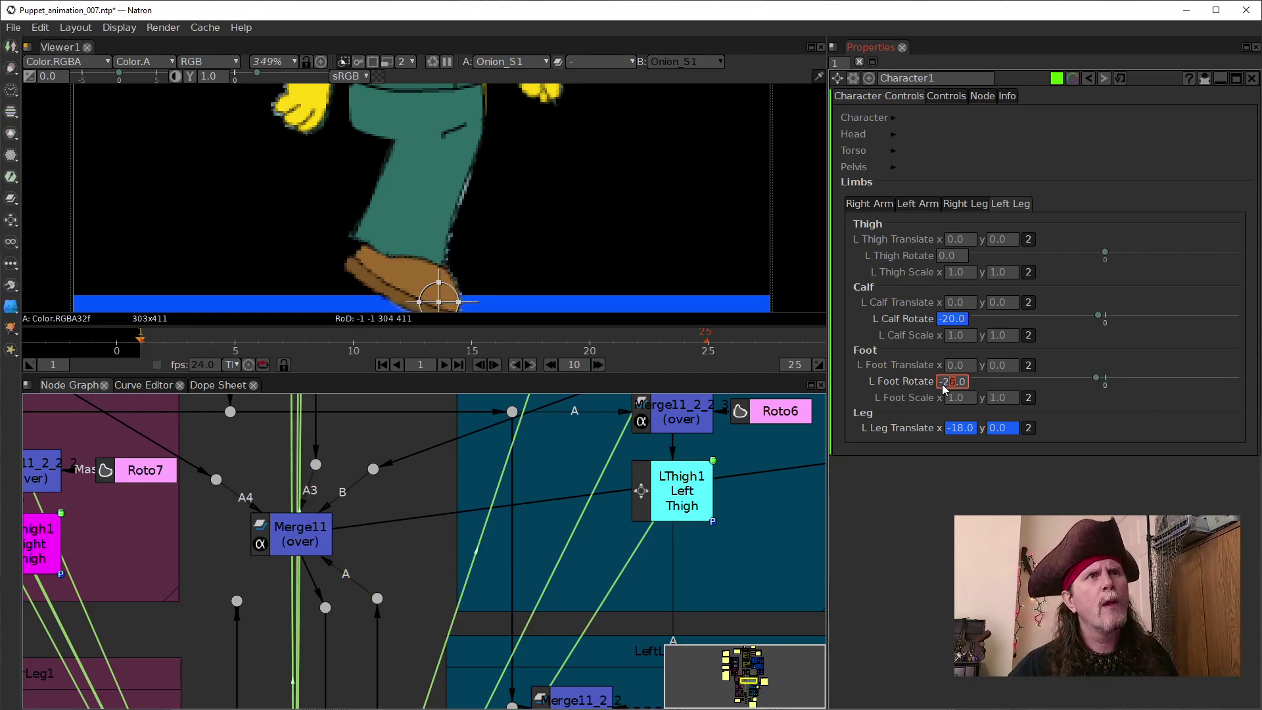
{"action": "key", "text": "Up"}
{"action": "key", "text": "Up"}
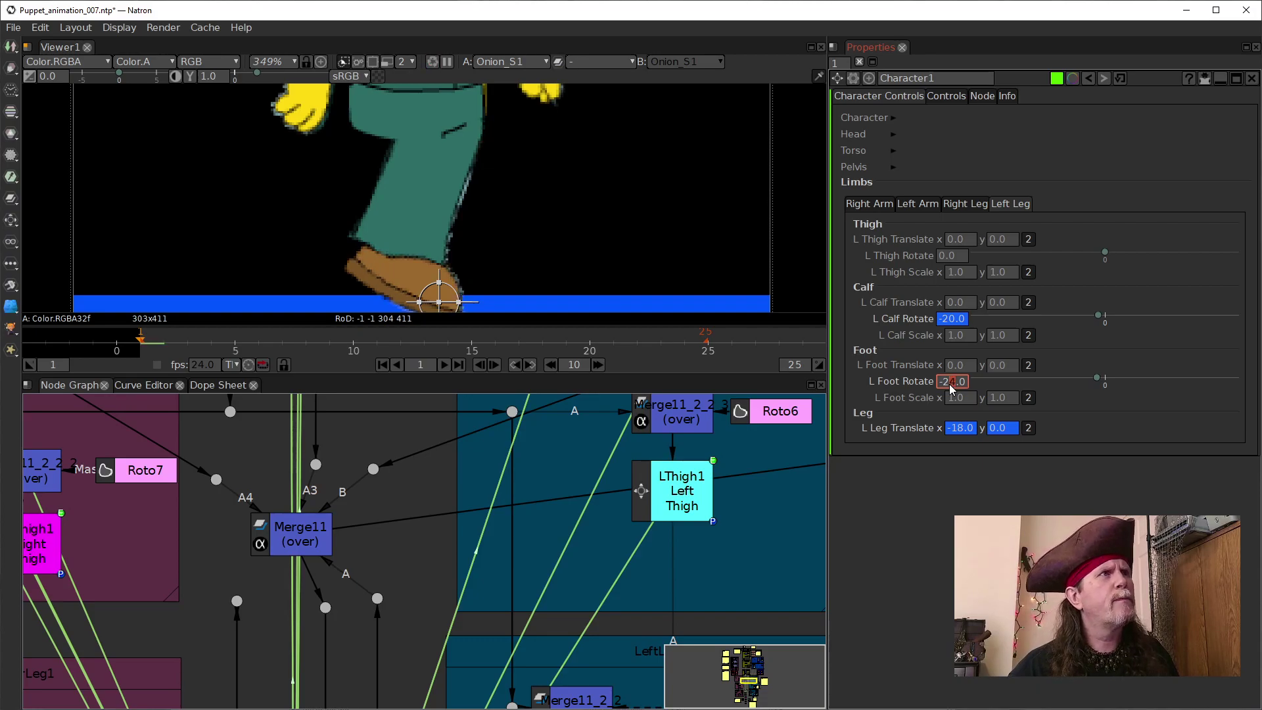
{"action": "key", "text": "Down"}
{"action": "key", "text": "Up"}
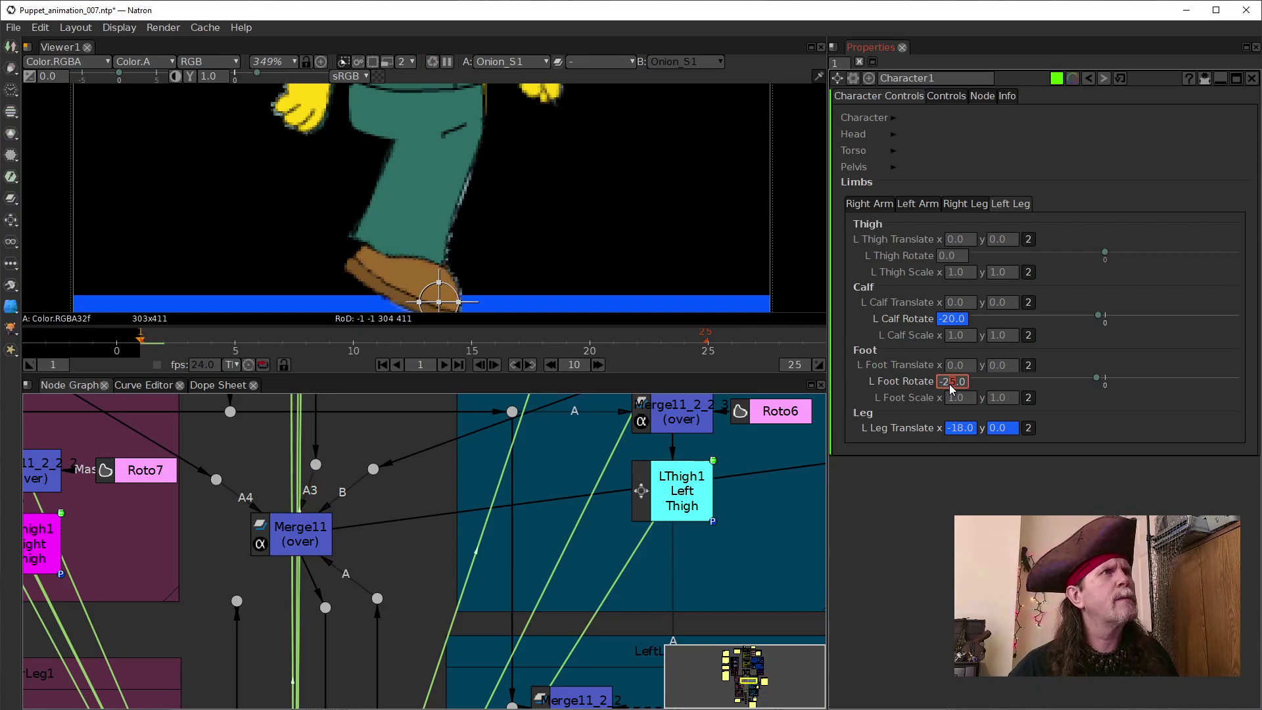
{"action": "key", "text": "Down"}
{"action": "key", "text": "Down"}
{"action": "key", "text": "Down"}
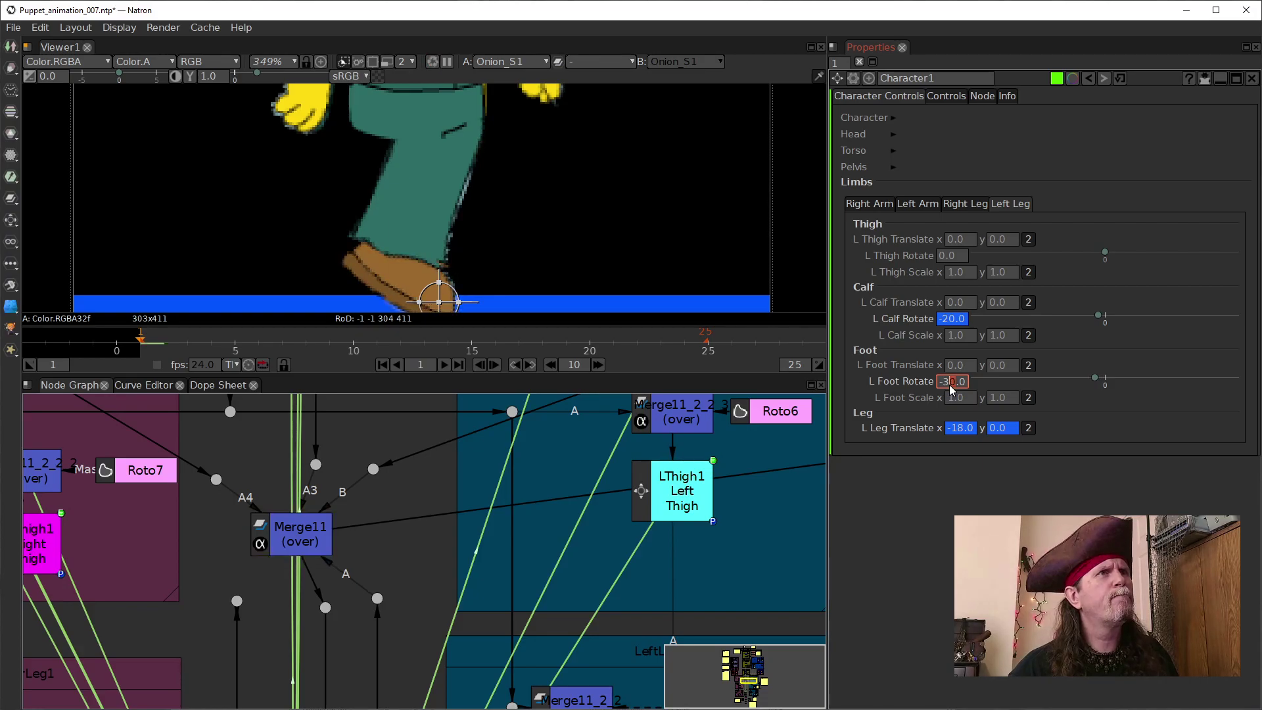
{"action": "right_click", "coordinate": [951, 389]}
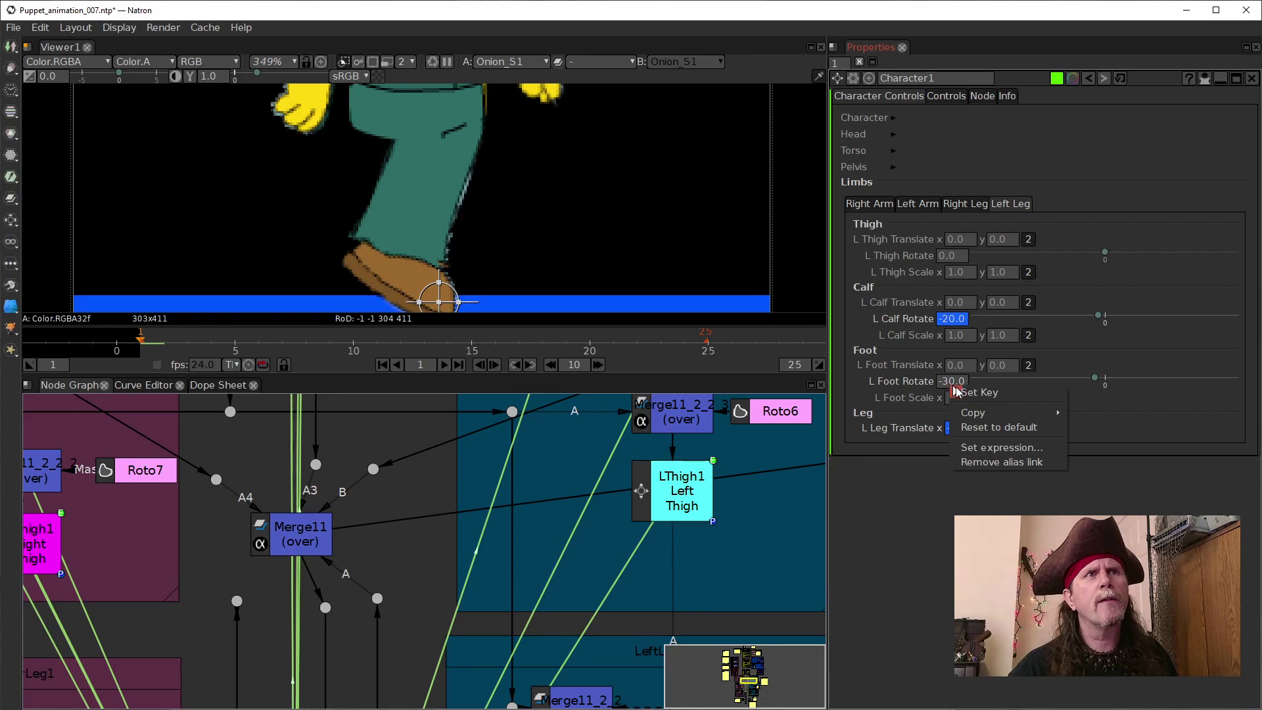
{"action": "left_click", "coordinate": [993, 392]}
Step: Set the left leg's y translation to 13 so the toe rests on the blue ground line
{"action": "left_click_drag", "start_coordinate": [483, 272], "coordinate": [458, 239]}
{"action": "left_click", "coordinate": [991, 433]}
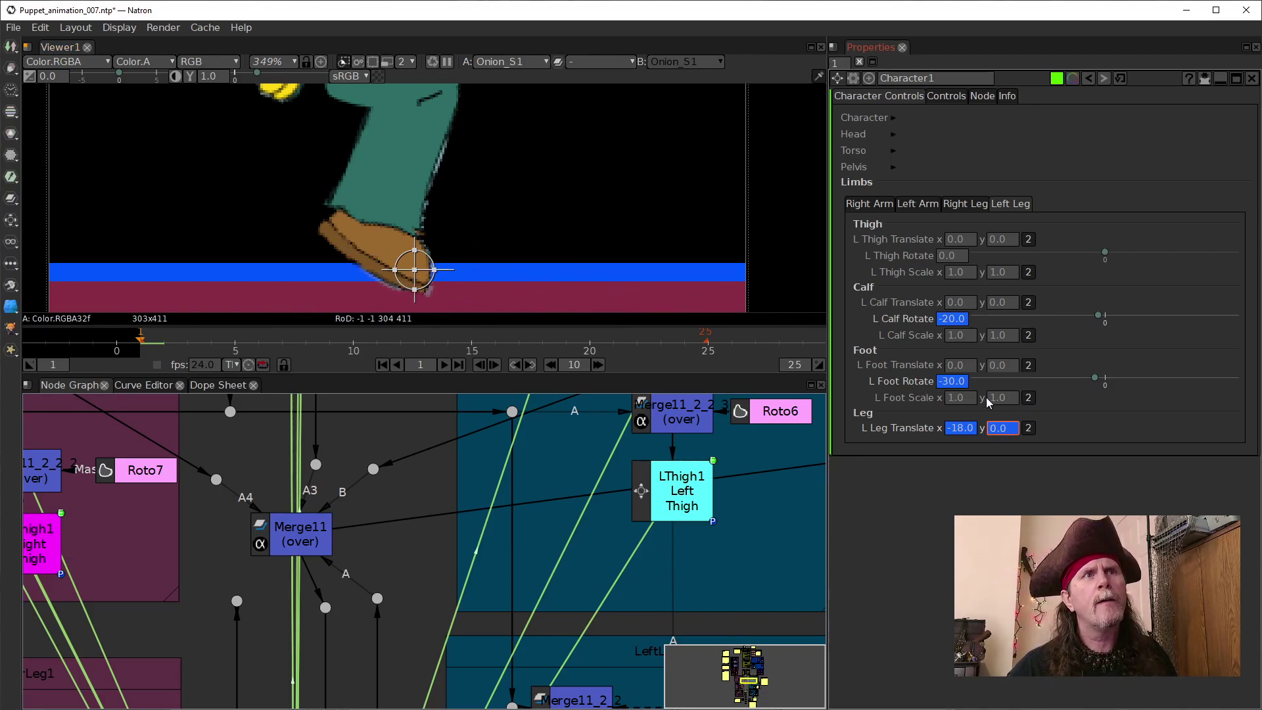
{"action": "scroll", "coordinate": [992, 432], "scroll_direction": "up", "scroll_amount": 8}
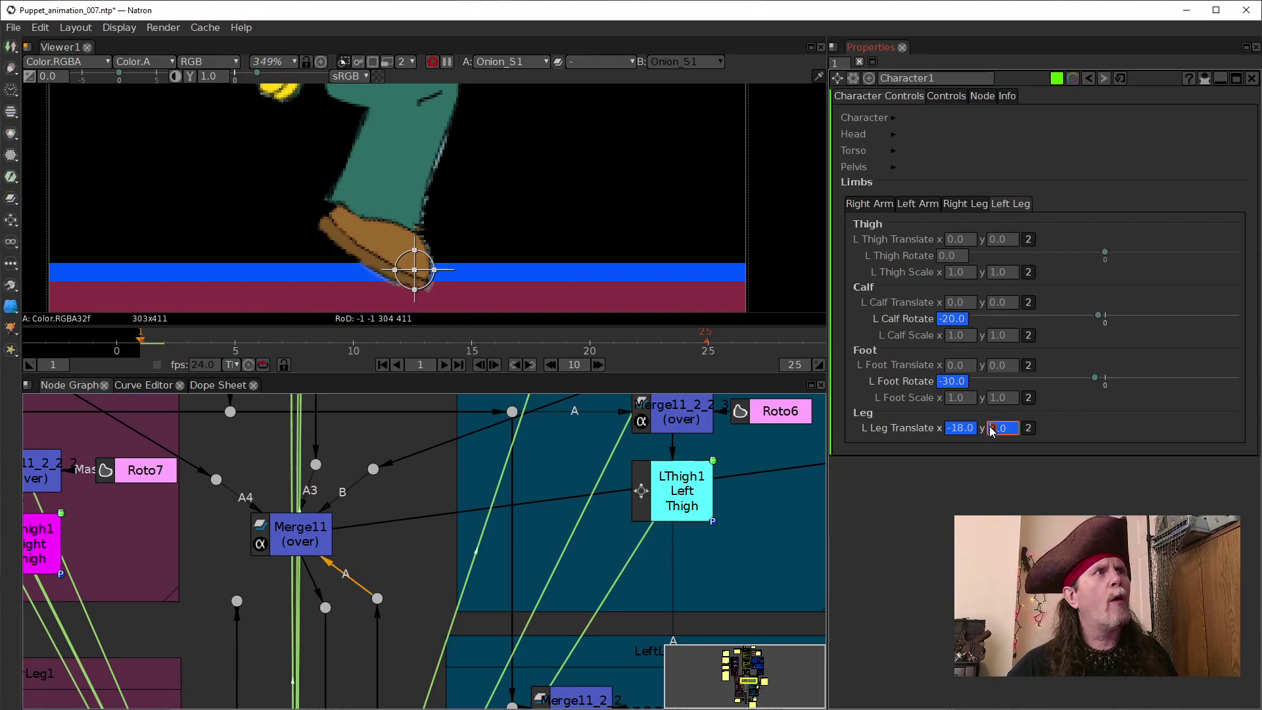
{"action": "scroll", "coordinate": [991, 431], "scroll_direction": "up", "scroll_amount": 4}
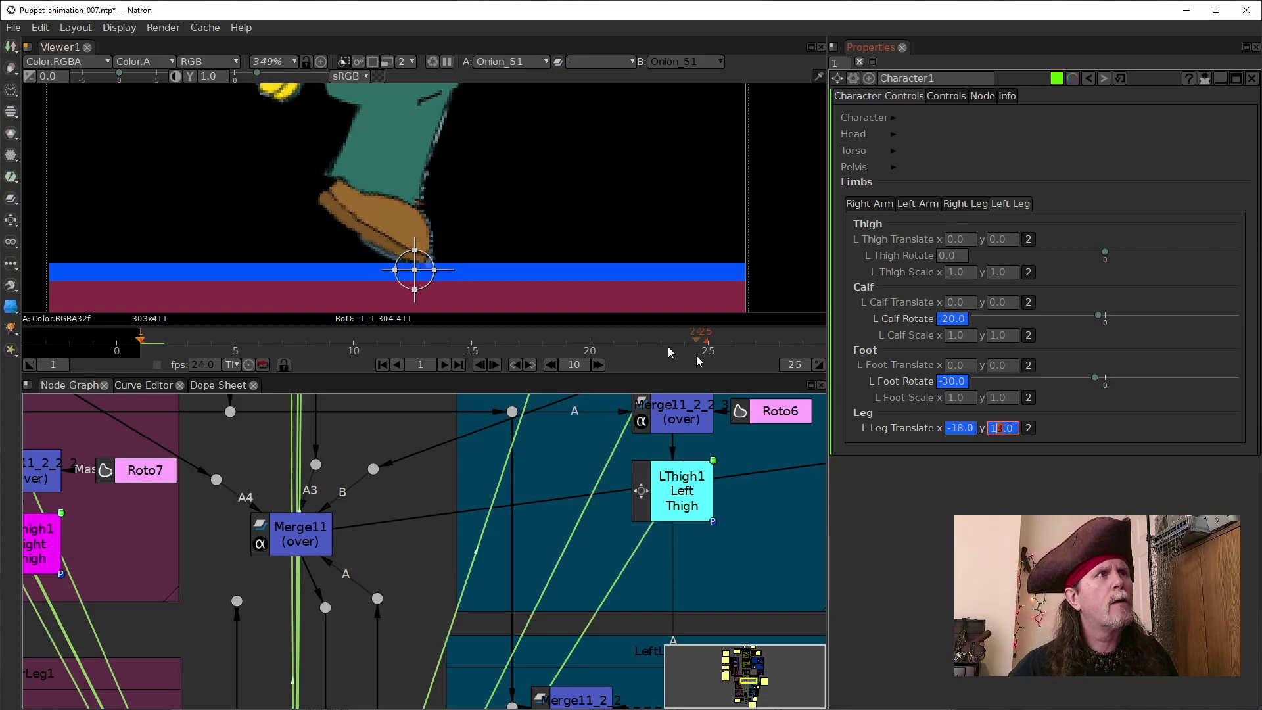
{"action": "scroll", "coordinate": [423, 263], "scroll_direction": "up", "scroll_amount": 4}
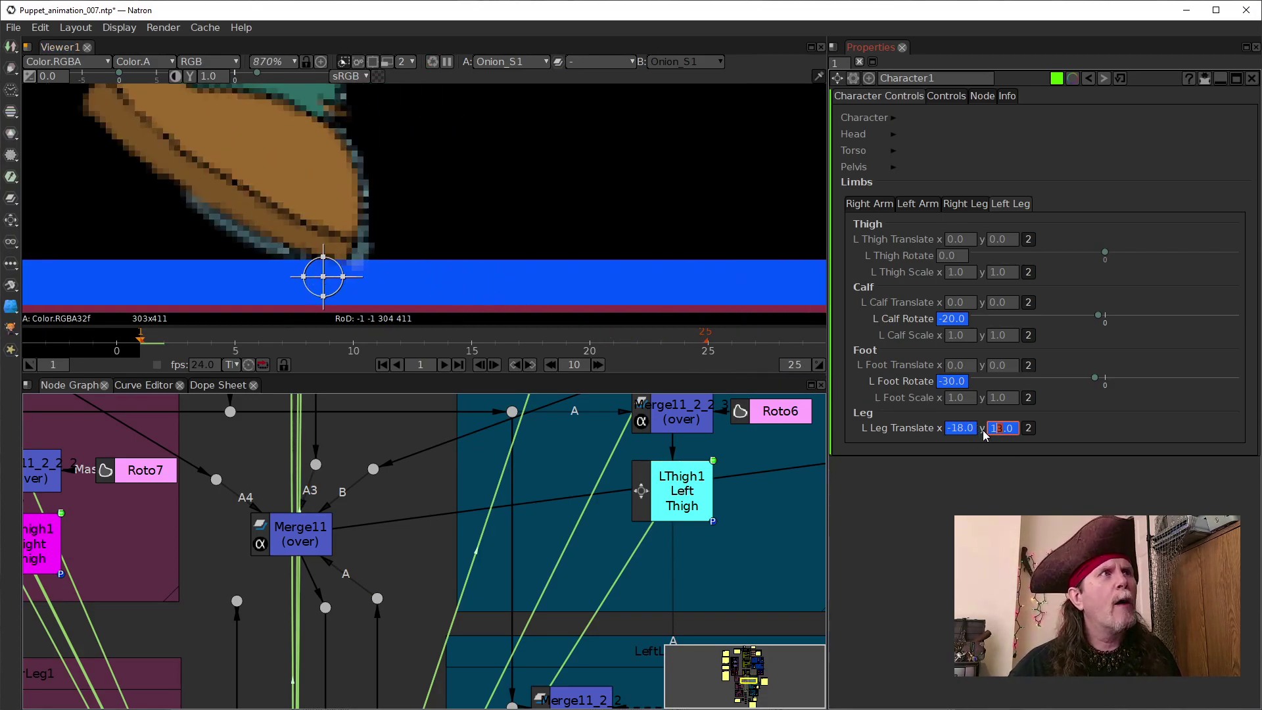
{"action": "scroll", "coordinate": [324, 261], "scroll_direction": "up", "scroll_amount": 3}
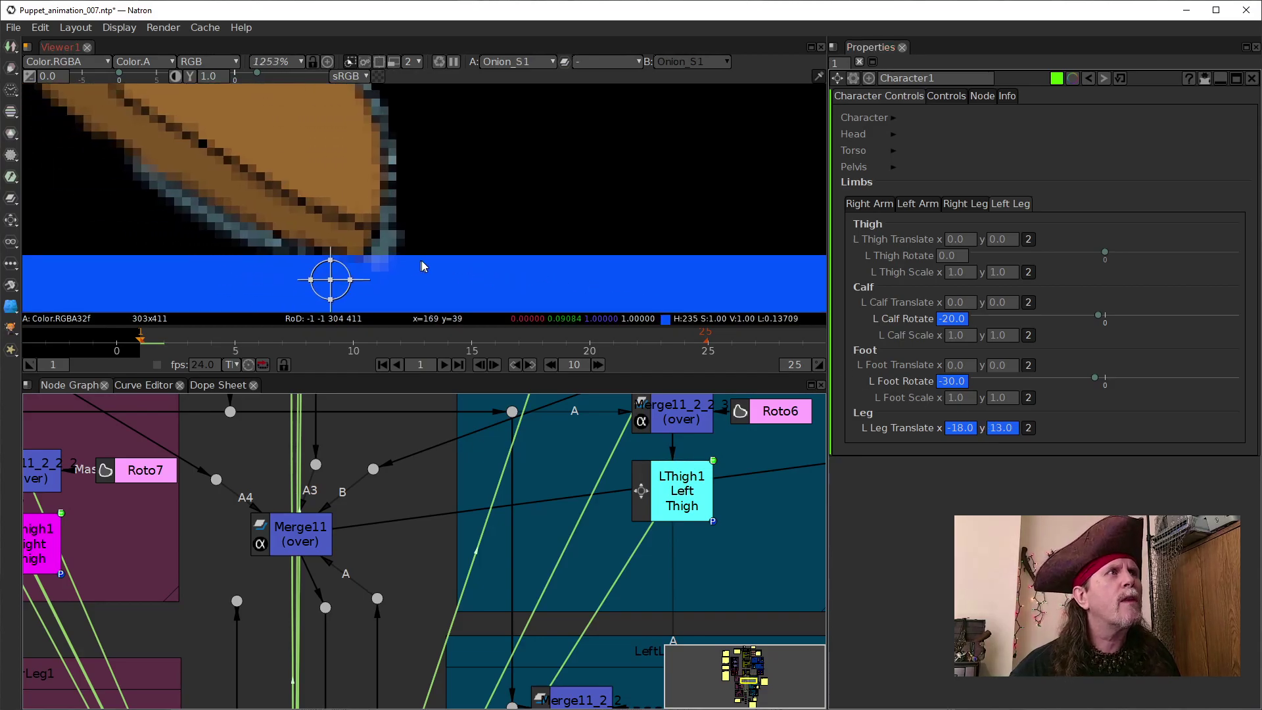
{"action": "left_click", "coordinate": [1002, 428]}
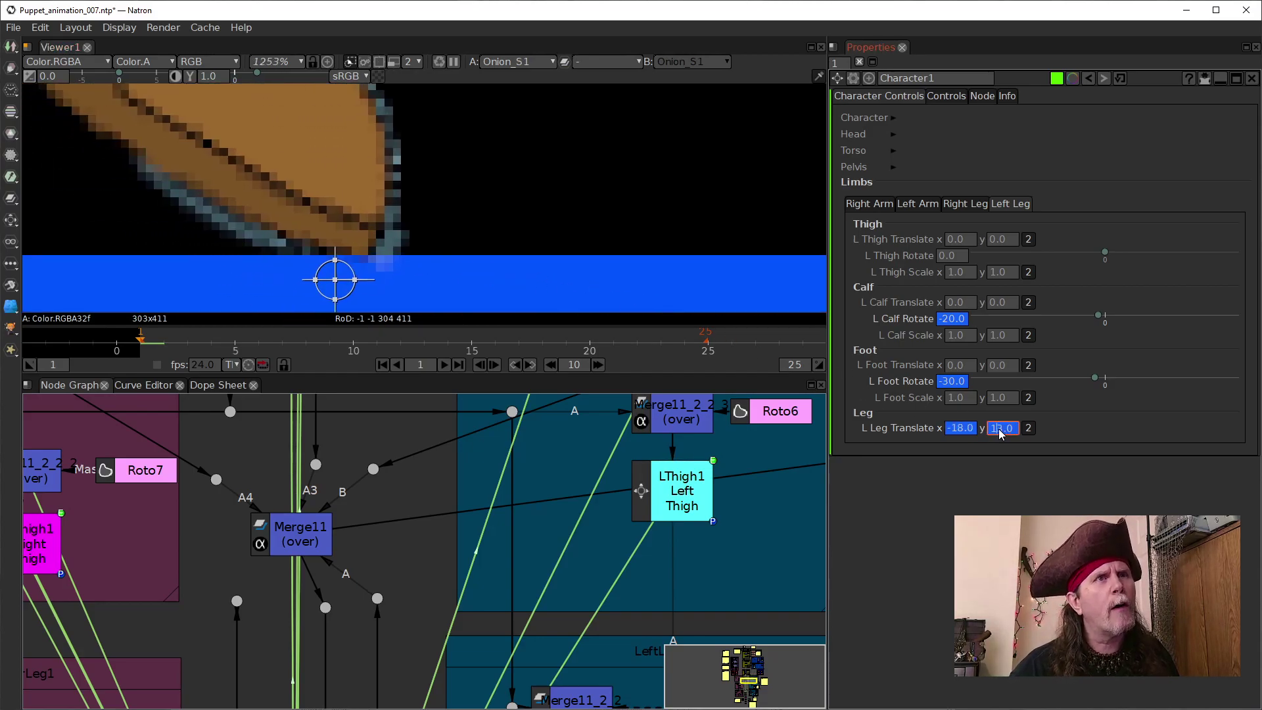
{"action": "scroll", "coordinate": [1000, 428], "scroll_direction": "up", "scroll_amount": 1}
{"action": "scroll", "coordinate": [1000, 429], "scroll_direction": "down", "scroll_amount": 1}
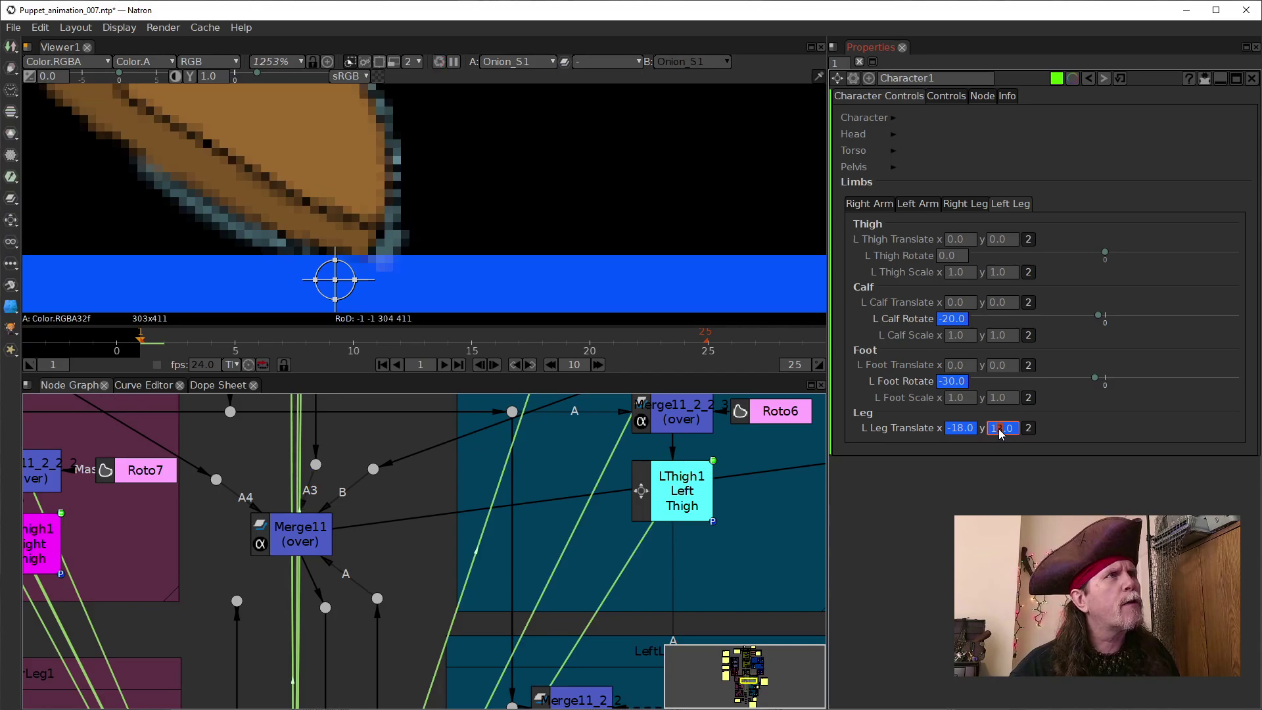
Step: Key the pelvis's waist translation in all dimensions at frame 1 and set its y value to 4
{"action": "scroll", "coordinate": [480, 280], "scroll_direction": "down", "scroll_amount": 4}
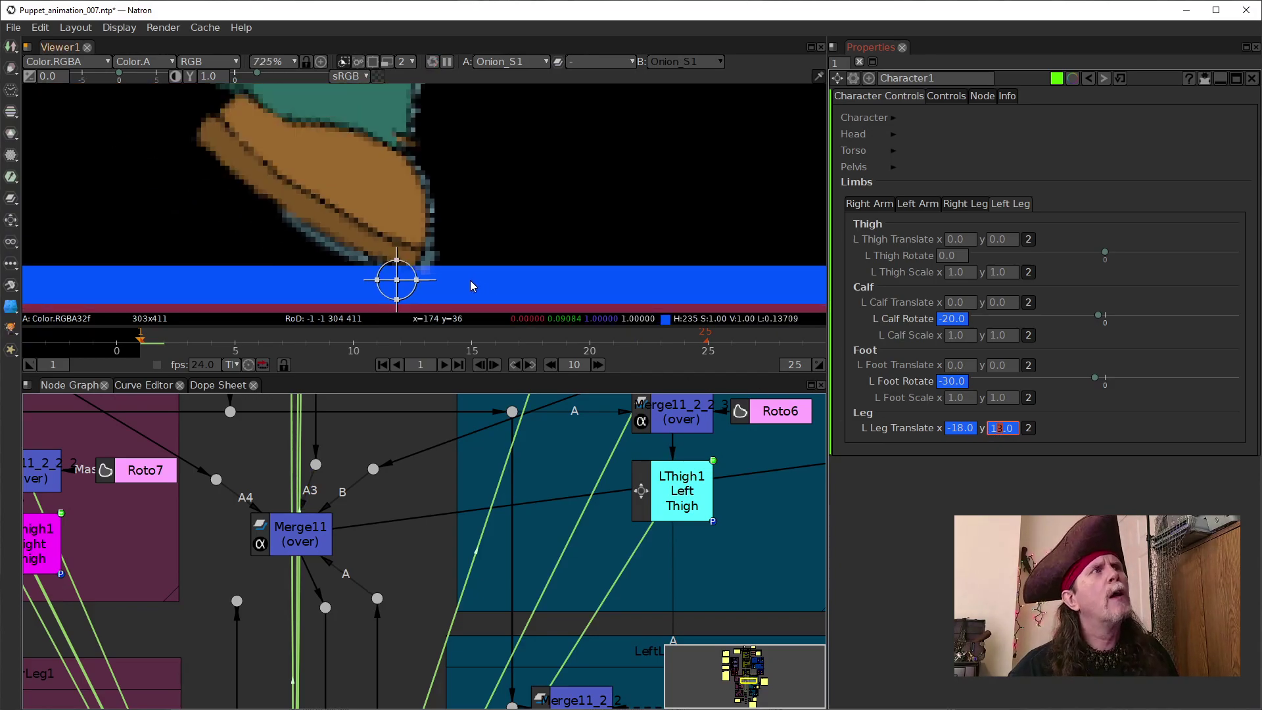
{"action": "left_click_drag", "start_coordinate": [532, 202], "coordinate": [607, 196]}
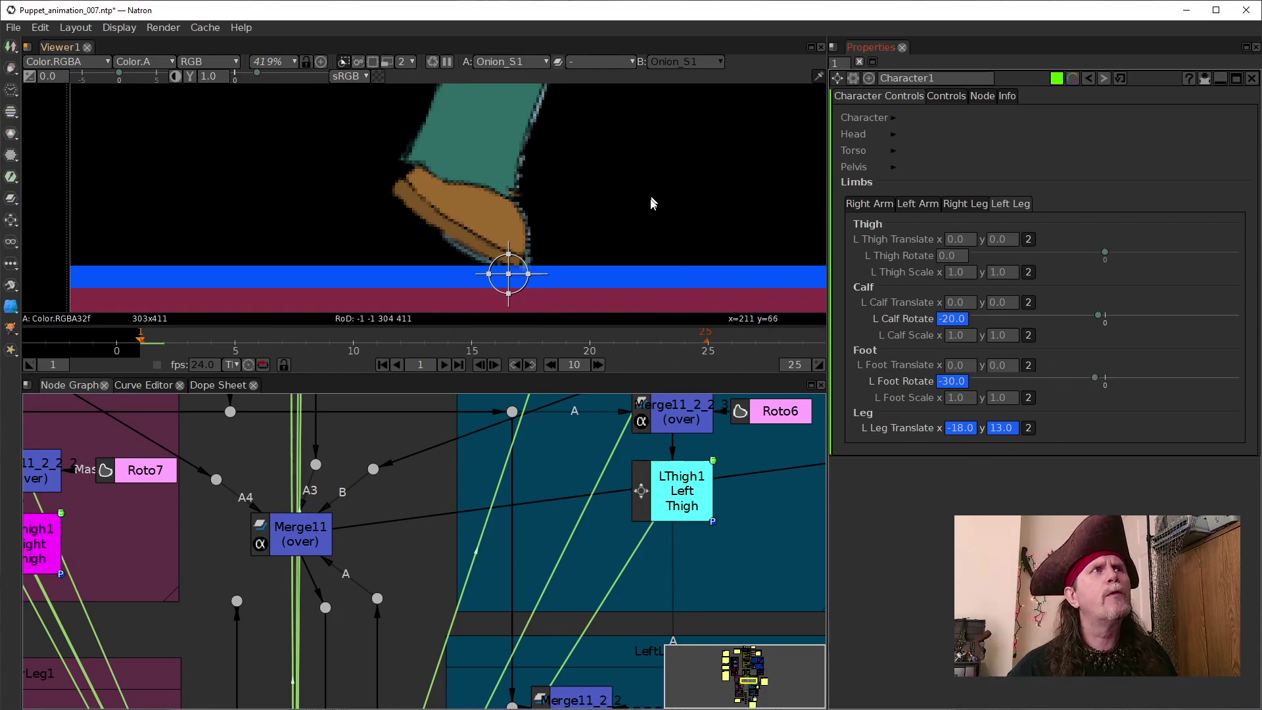
{"action": "scroll", "coordinate": [654, 198], "scroll_direction": "down", "scroll_amount": 1}
{"action": "left_click_drag", "start_coordinate": [650, 188], "coordinate": [584, 258]}
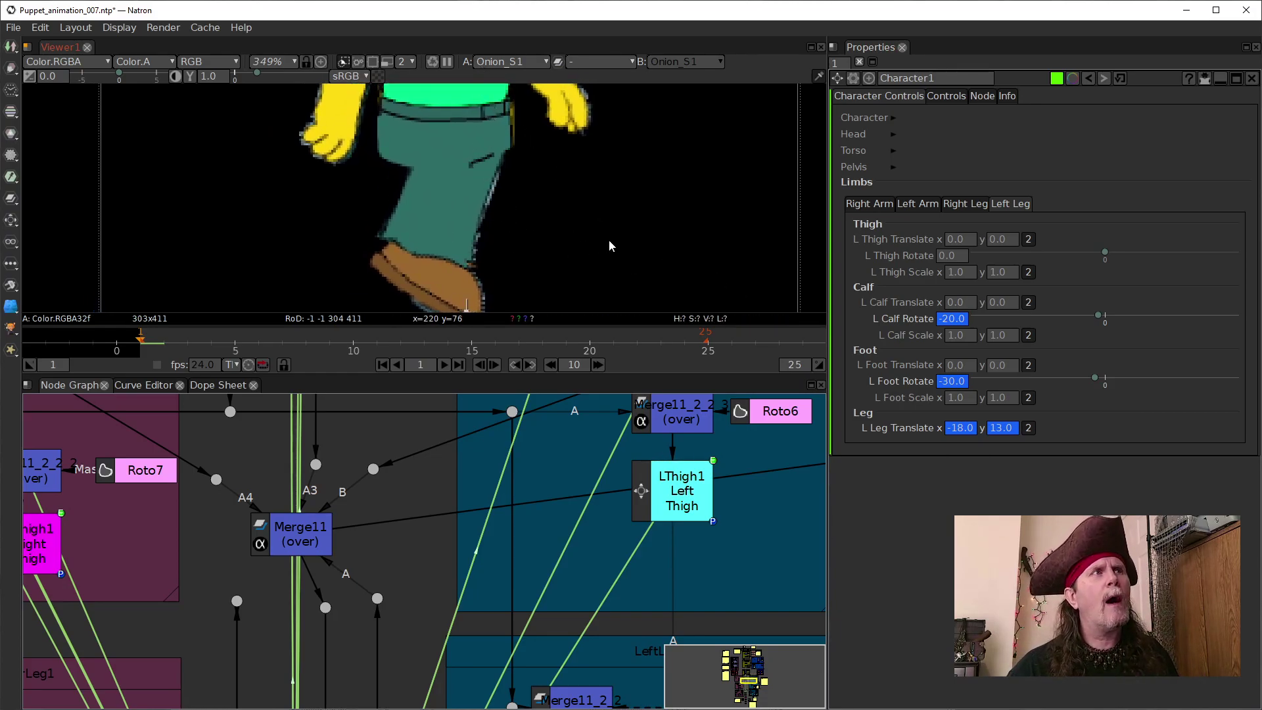
{"action": "left_click_drag", "start_coordinate": [609, 239], "coordinate": [614, 222]}
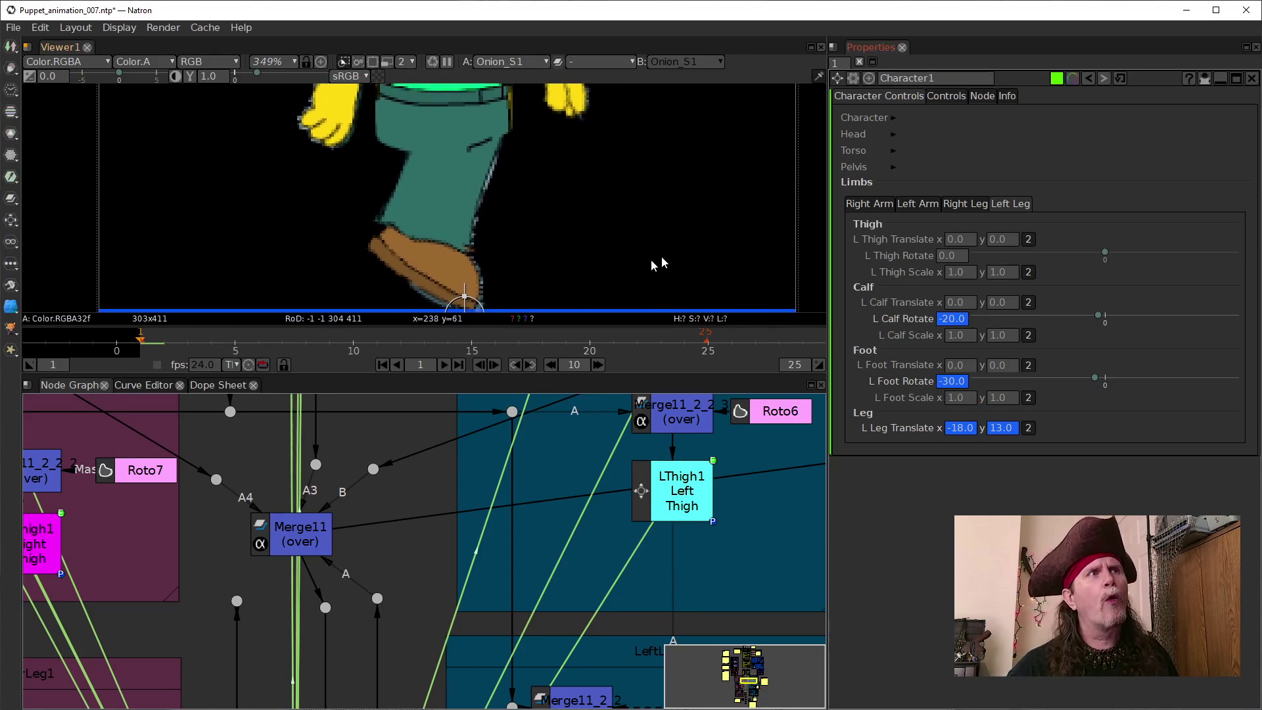
{"action": "left_click", "coordinate": [893, 169]}
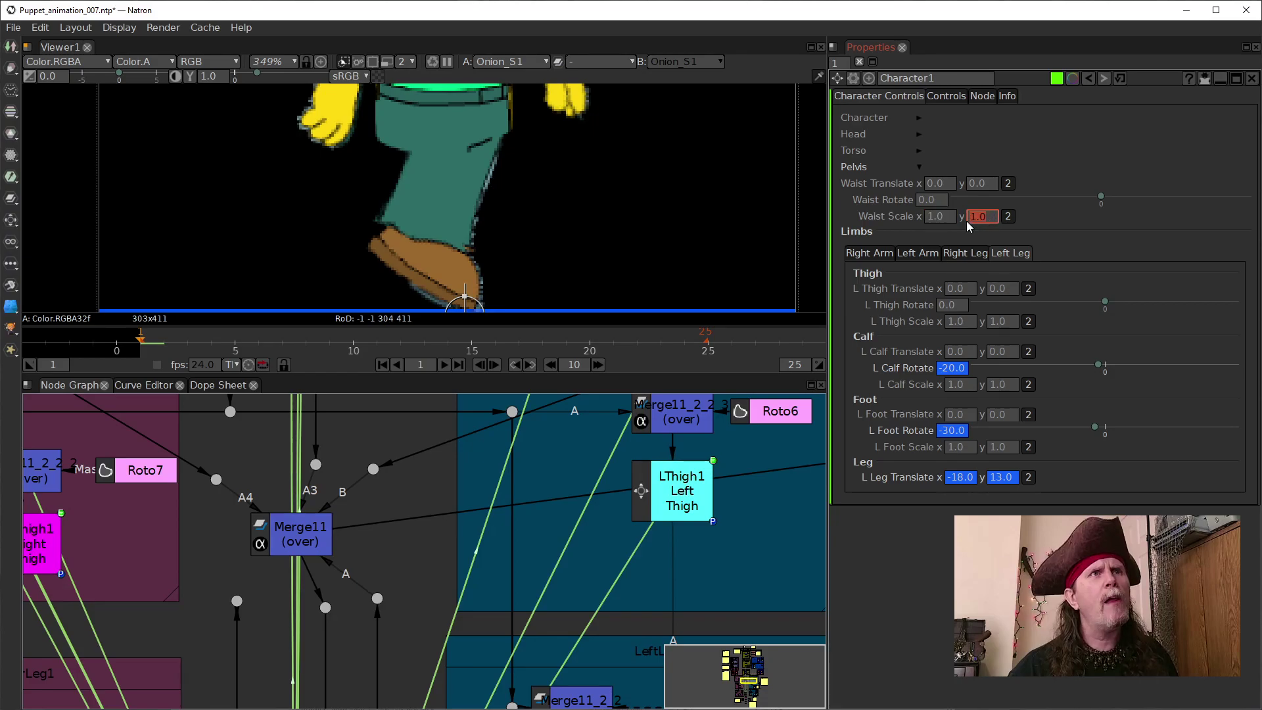
{"action": "right_click", "coordinate": [947, 187]}
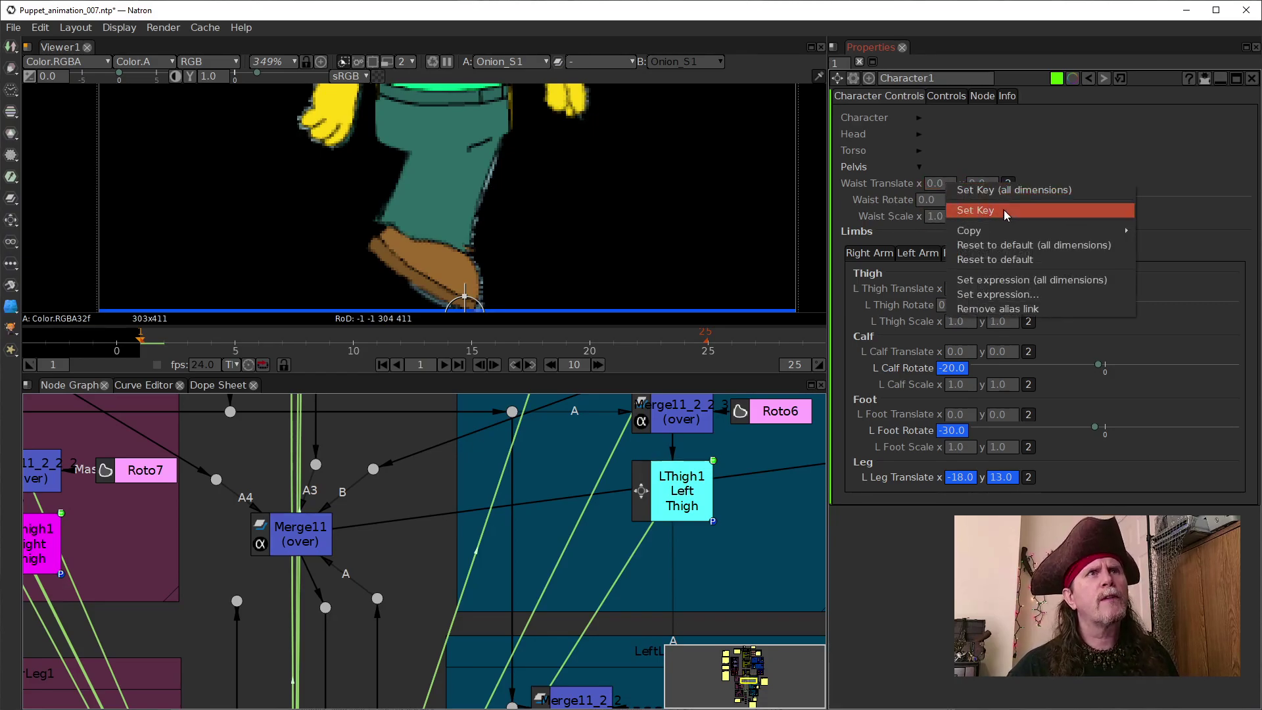
{"action": "left_click", "coordinate": [994, 190]}
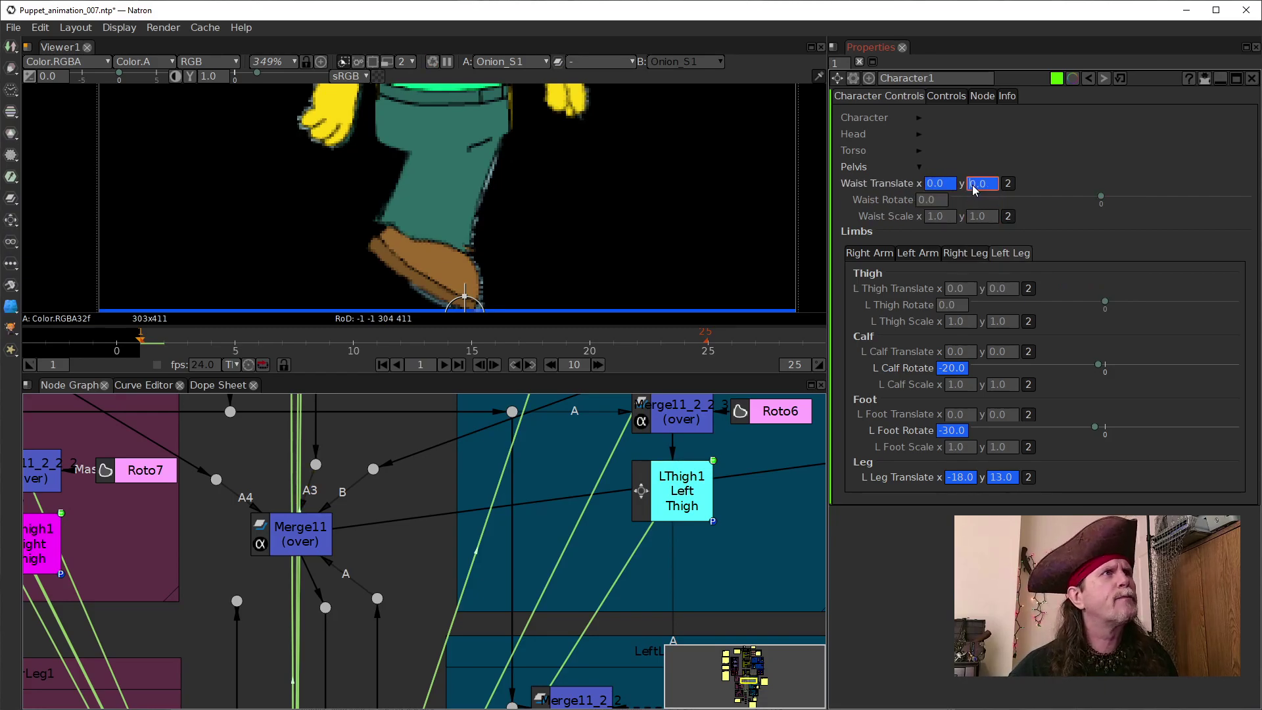
{"action": "type", "text": "4"}
{"action": "key", "text": "Return"}
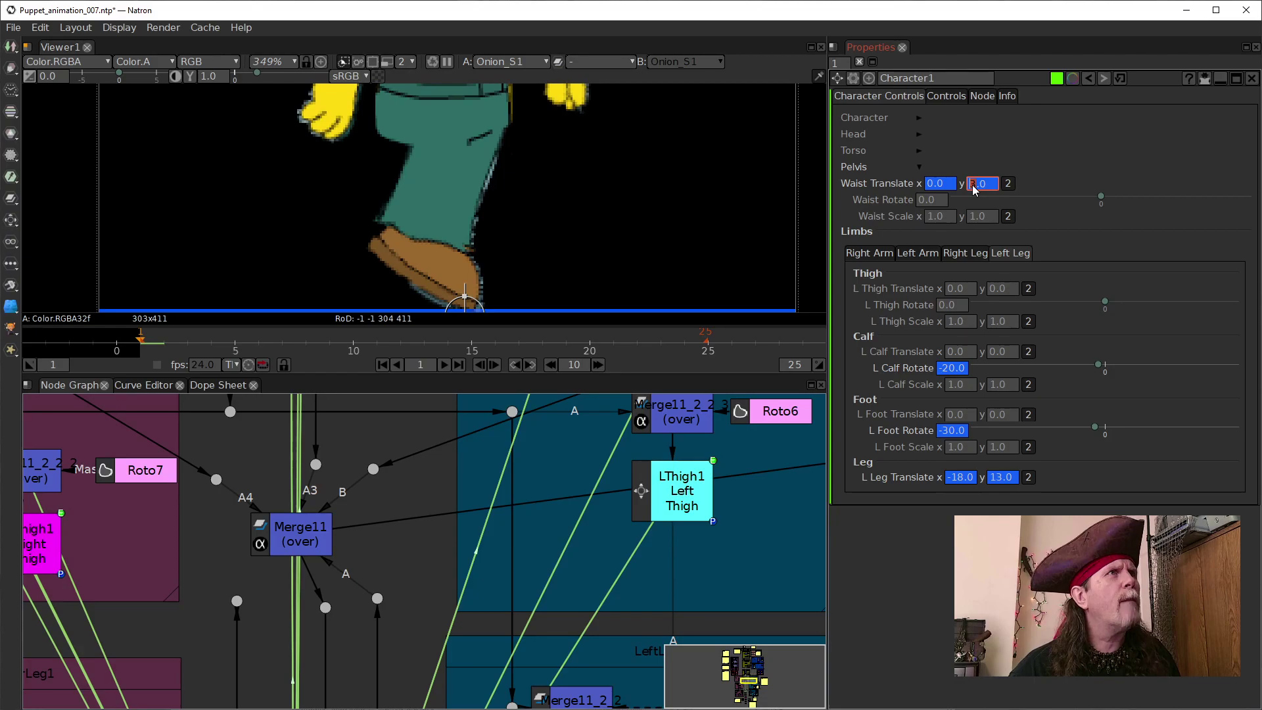
Step: Move the last node of the main chain well below the rest of the node graph to make room above it
{"action": "scroll", "coordinate": [437, 592], "scroll_direction": "down", "scroll_amount": 1}
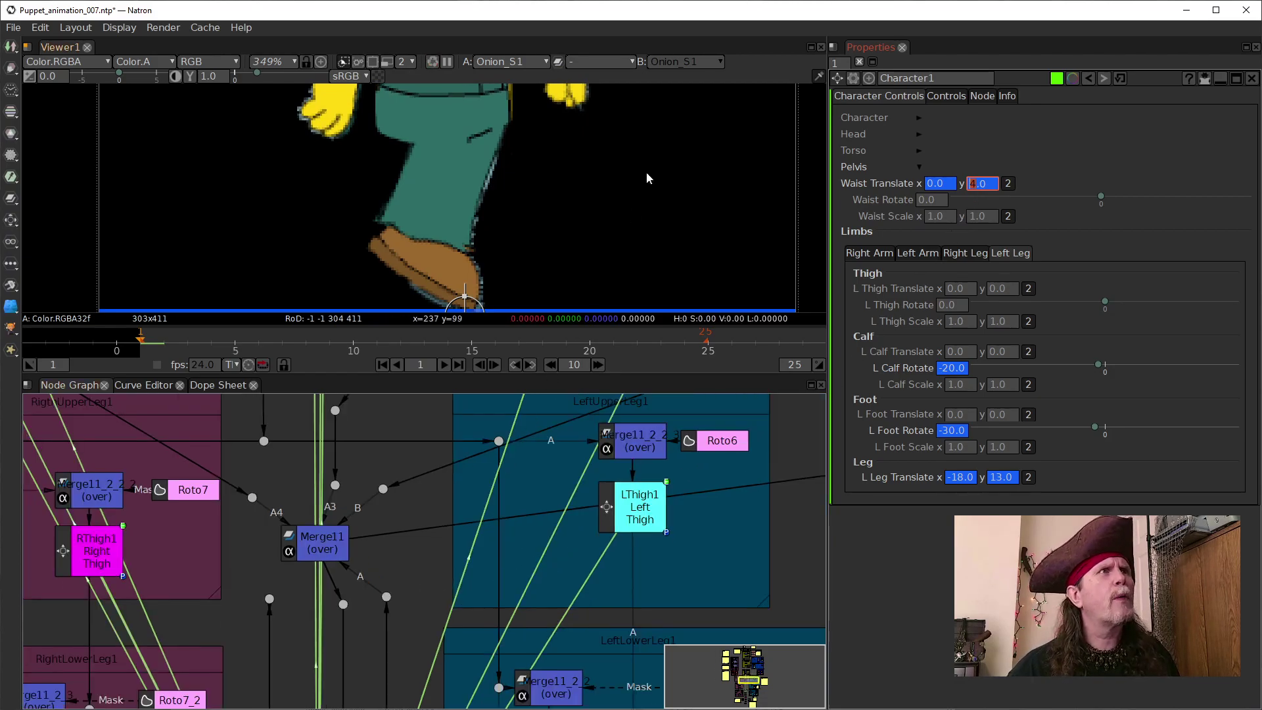
{"action": "scroll", "coordinate": [649, 195], "scroll_direction": "down", "scroll_amount": 2}
{"action": "left_click_drag", "start_coordinate": [623, 227], "coordinate": [588, 209]}
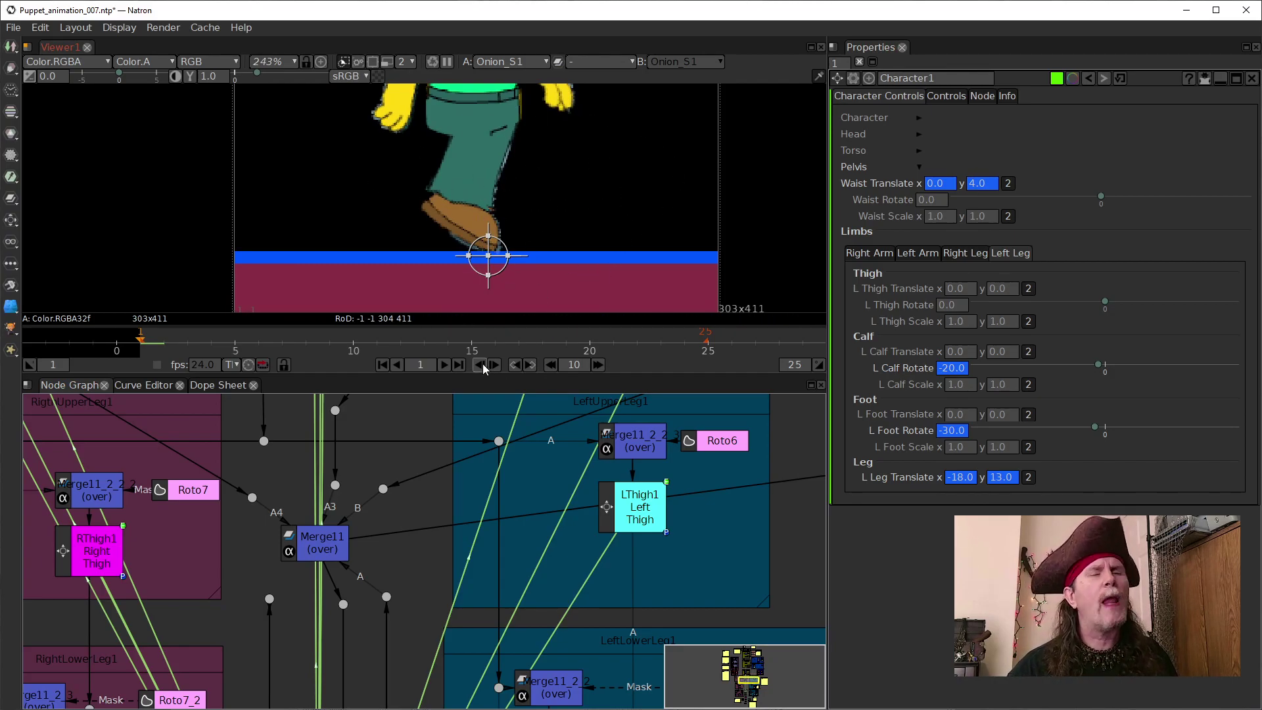
{"action": "scroll", "coordinate": [352, 517], "scroll_direction": "down", "scroll_amount": 10}
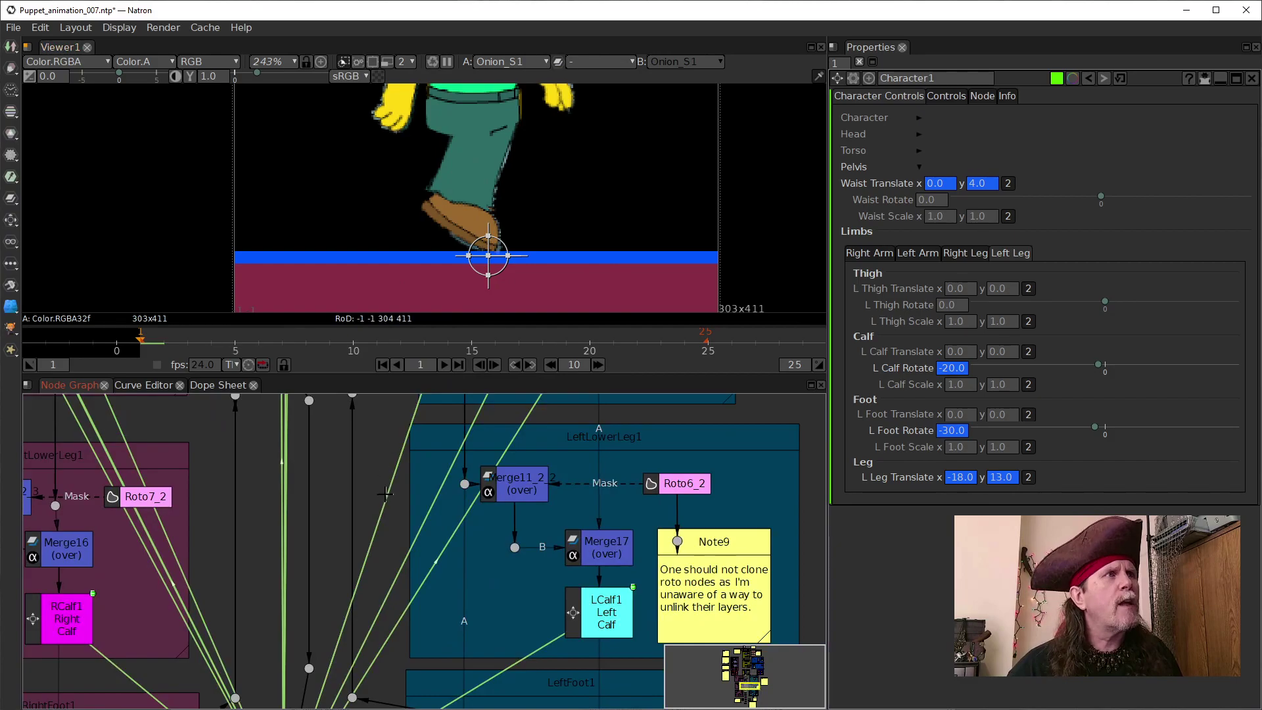
{"action": "left_click_drag", "start_coordinate": [380, 567], "coordinate": [389, 447]}
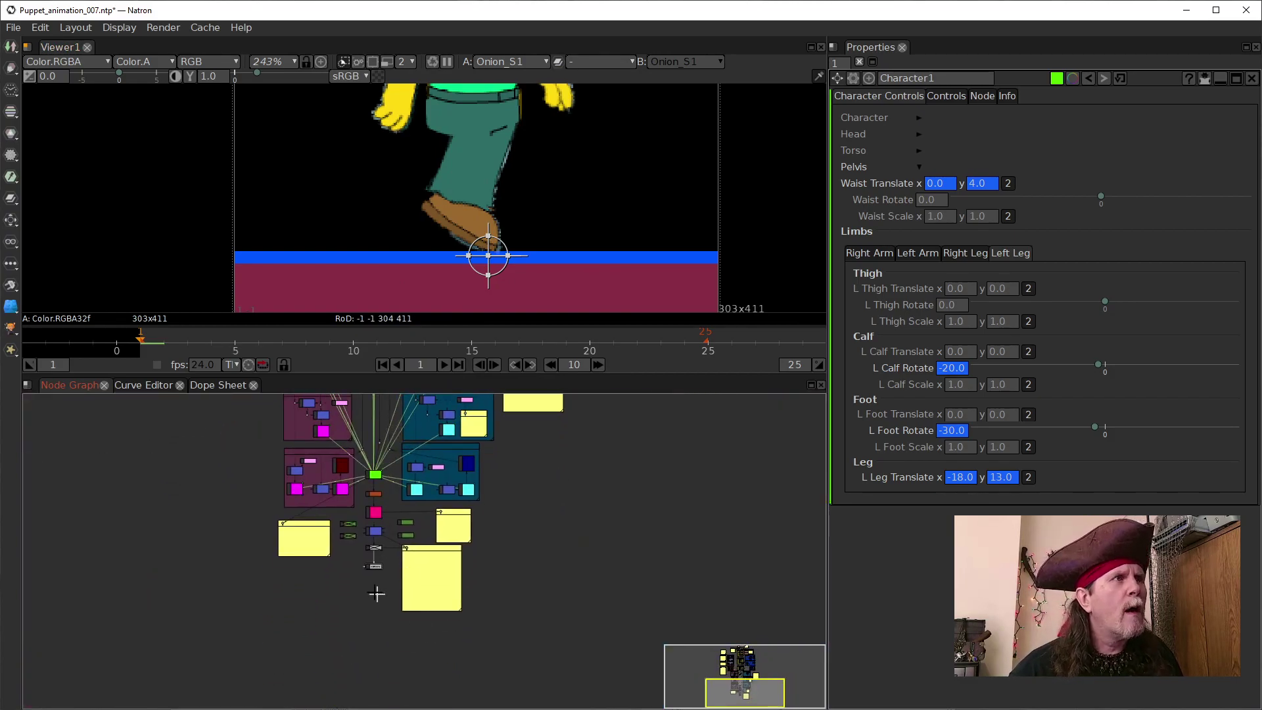
{"action": "left_click_drag", "start_coordinate": [372, 567], "coordinate": [361, 671]}
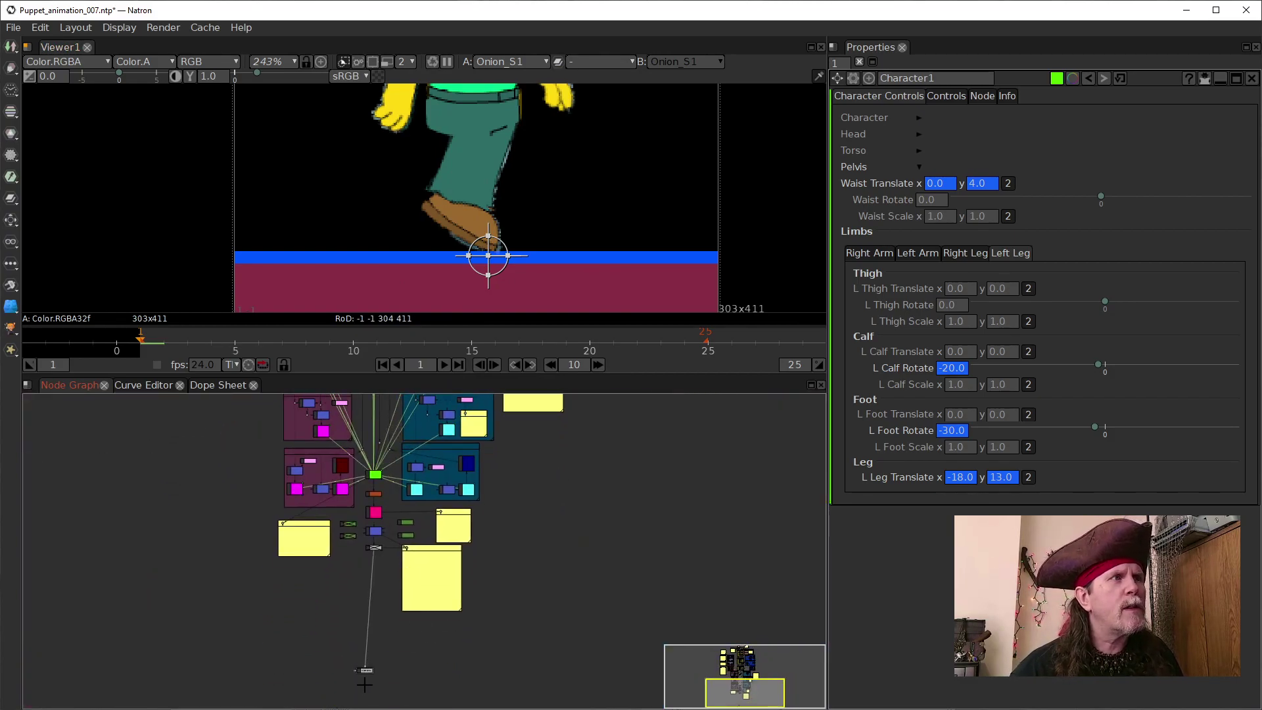
Step: Add a Solid node beside the main chain, below the onion skin node, and set its color to 1.0 (white)
{"action": "scroll", "coordinate": [372, 581], "scroll_direction": "up", "scroll_amount": 4}
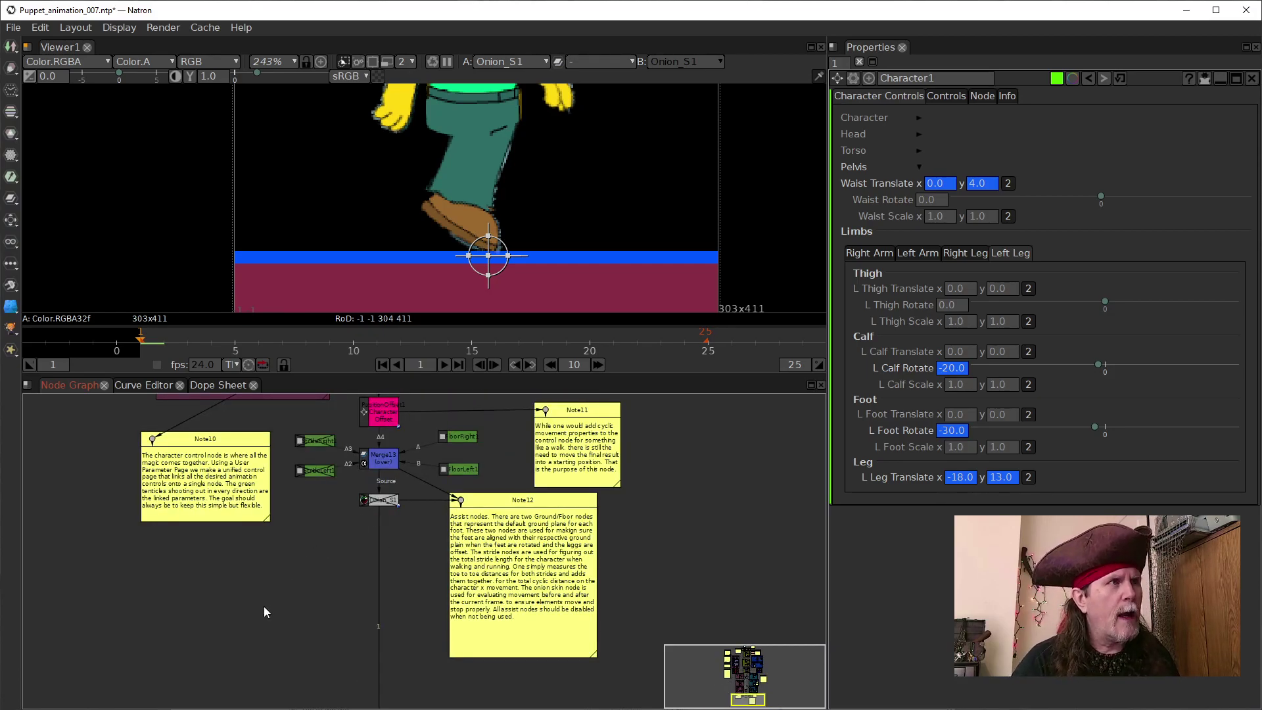
{"action": "key", "text": "Tab"}
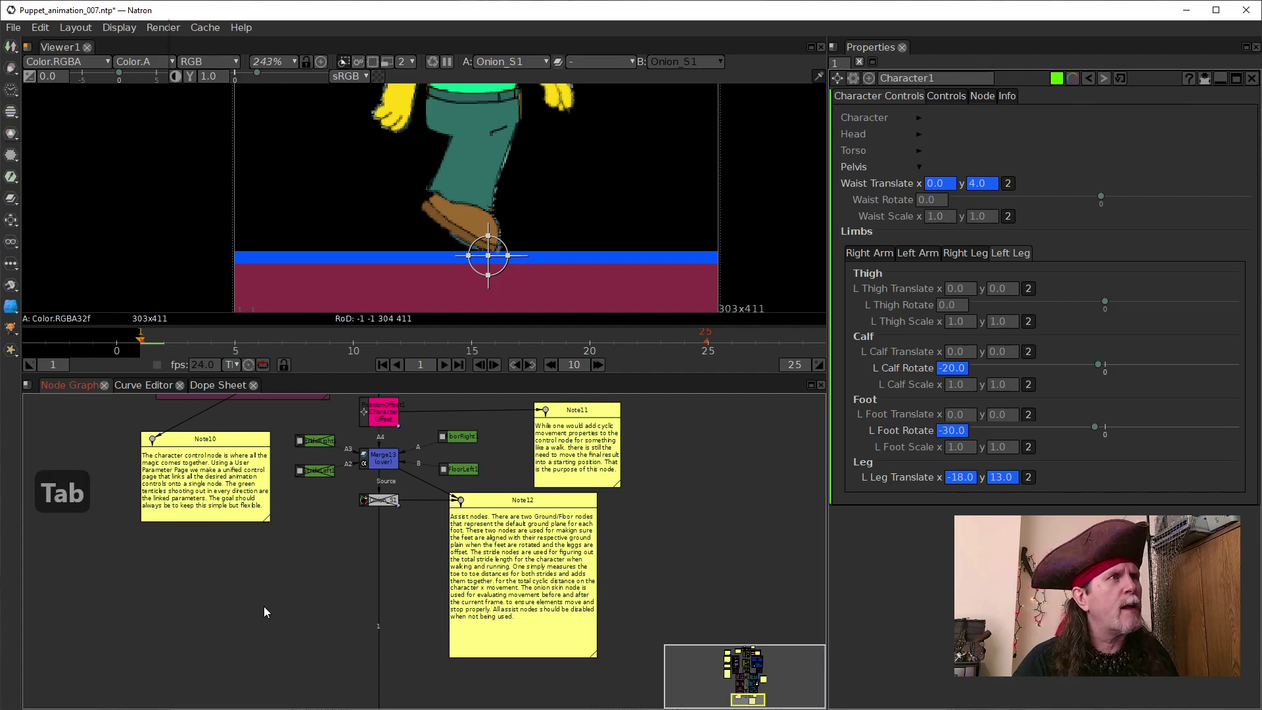
{"action": "type", "text": "Onion_Ssolid"}
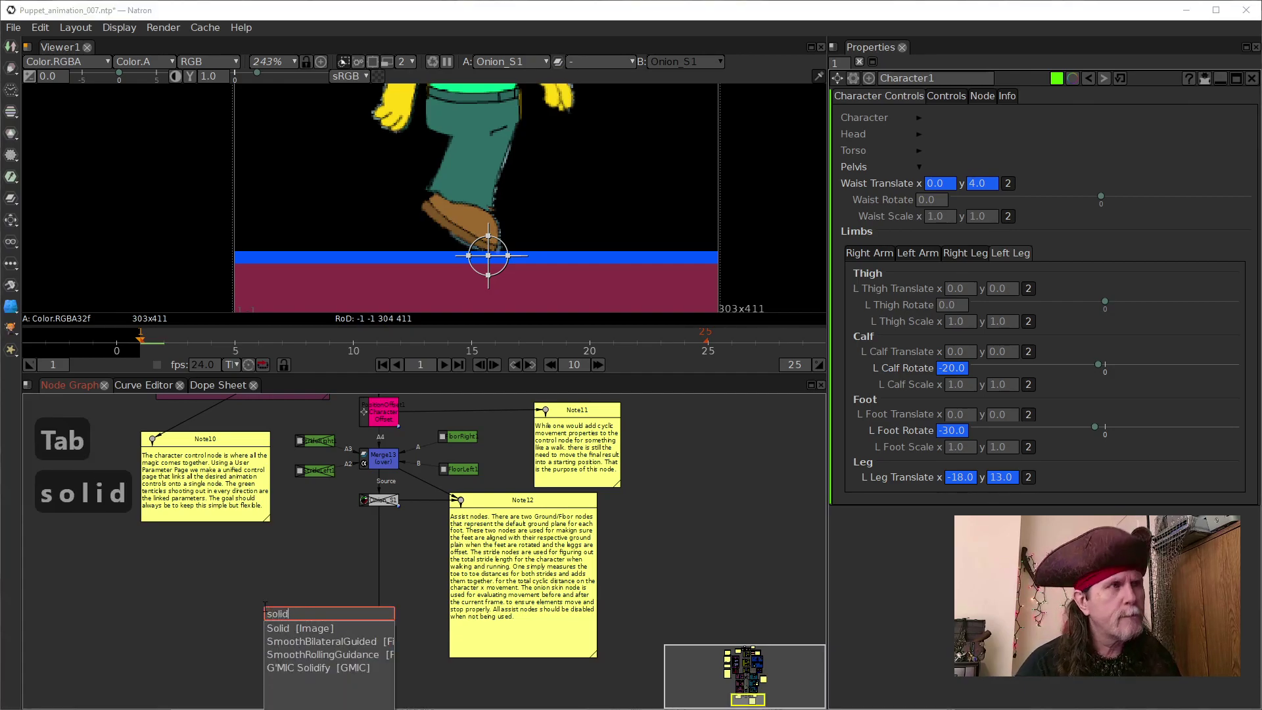
{"action": "key", "text": "Down"}
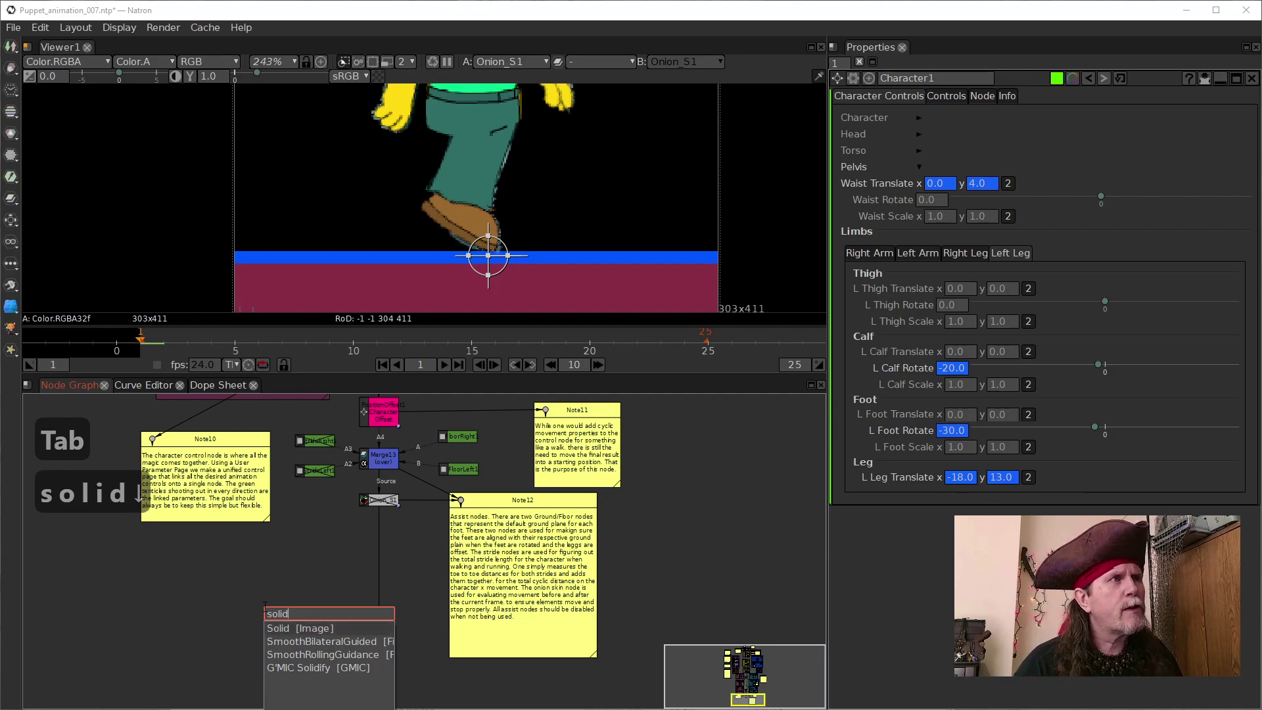
{"action": "key", "text": "Return"}
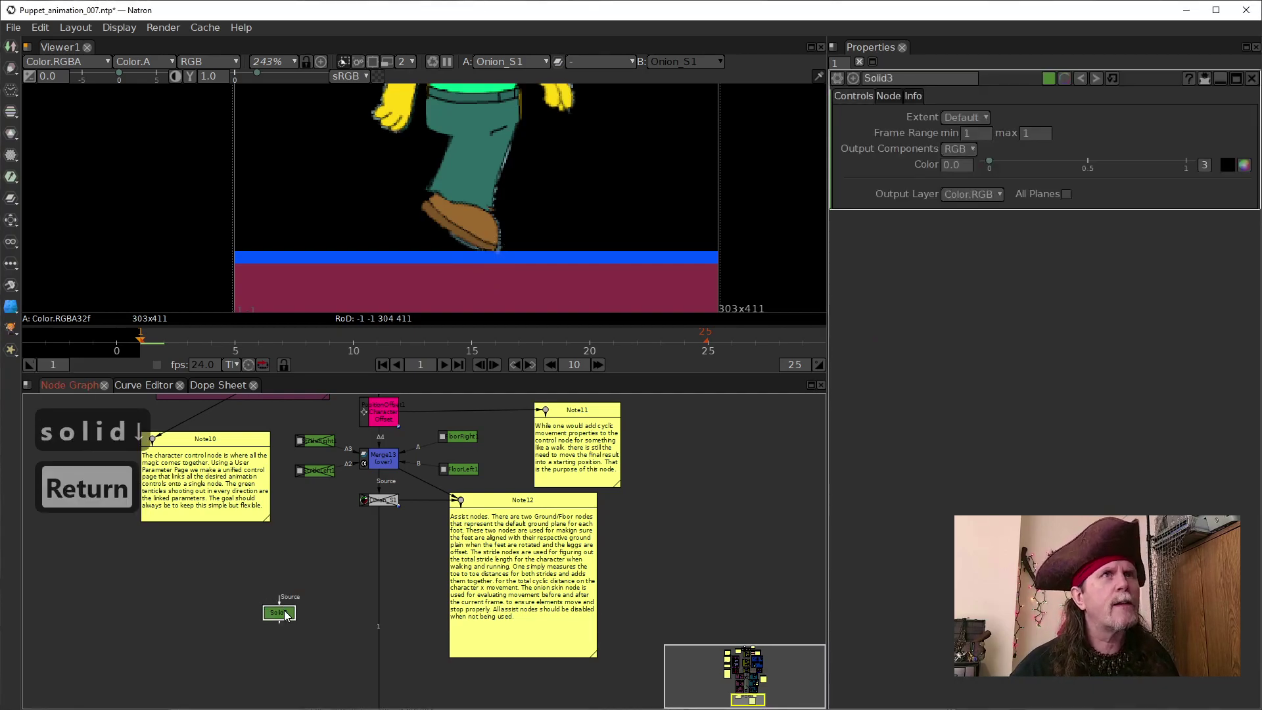
{"action": "left_click_drag", "start_coordinate": [996, 167], "coordinate": [1191, 166]}
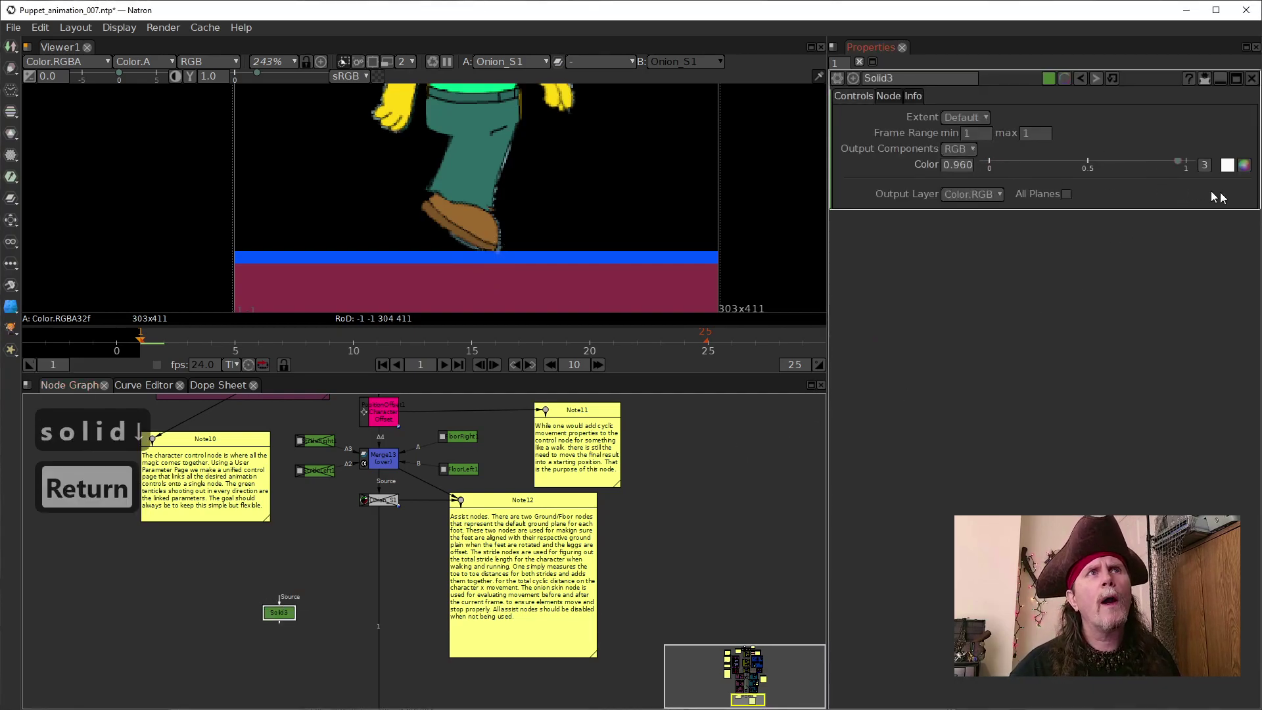
Step: Insert a Merge node into the main chain below the onion skin node, with the white Solid as its B input, and view it
{"action": "key", "text": "m"}
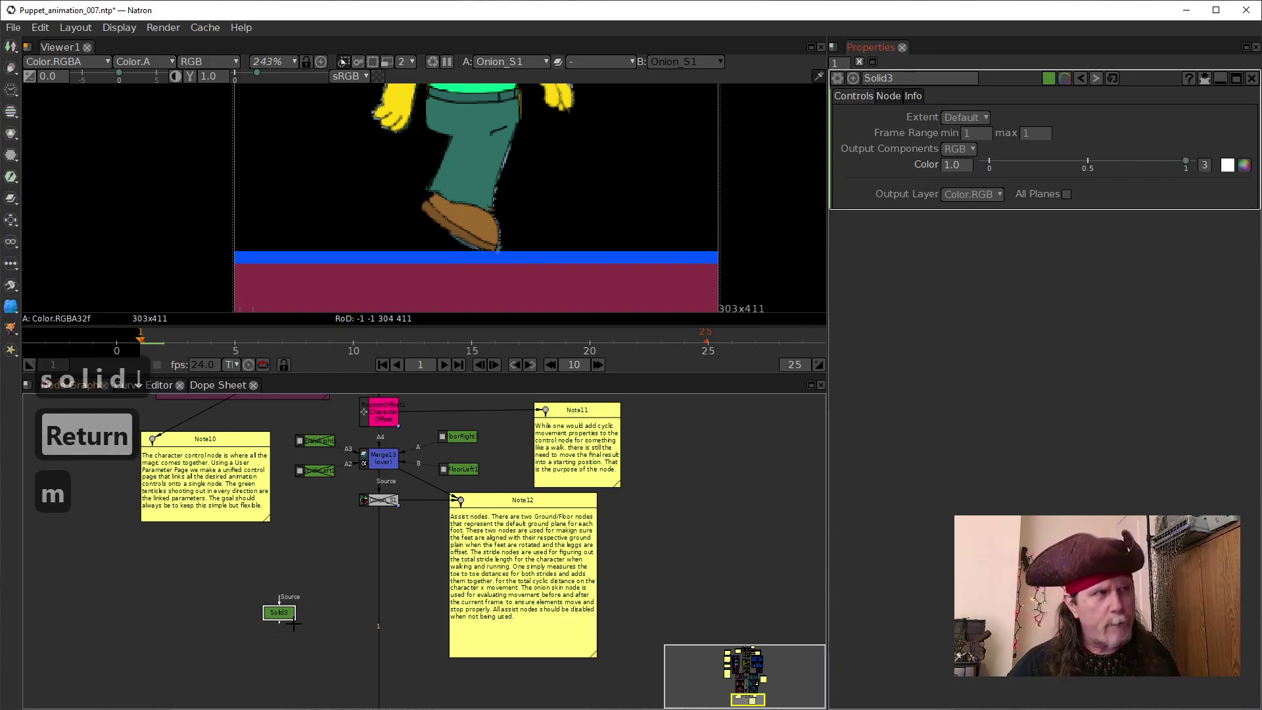
{"action": "left_click_drag", "start_coordinate": [266, 630], "coordinate": [380, 503]}
{"action": "left_click_drag", "start_coordinate": [380, 572], "coordinate": [382, 633]}
{"action": "key", "text": "1"}
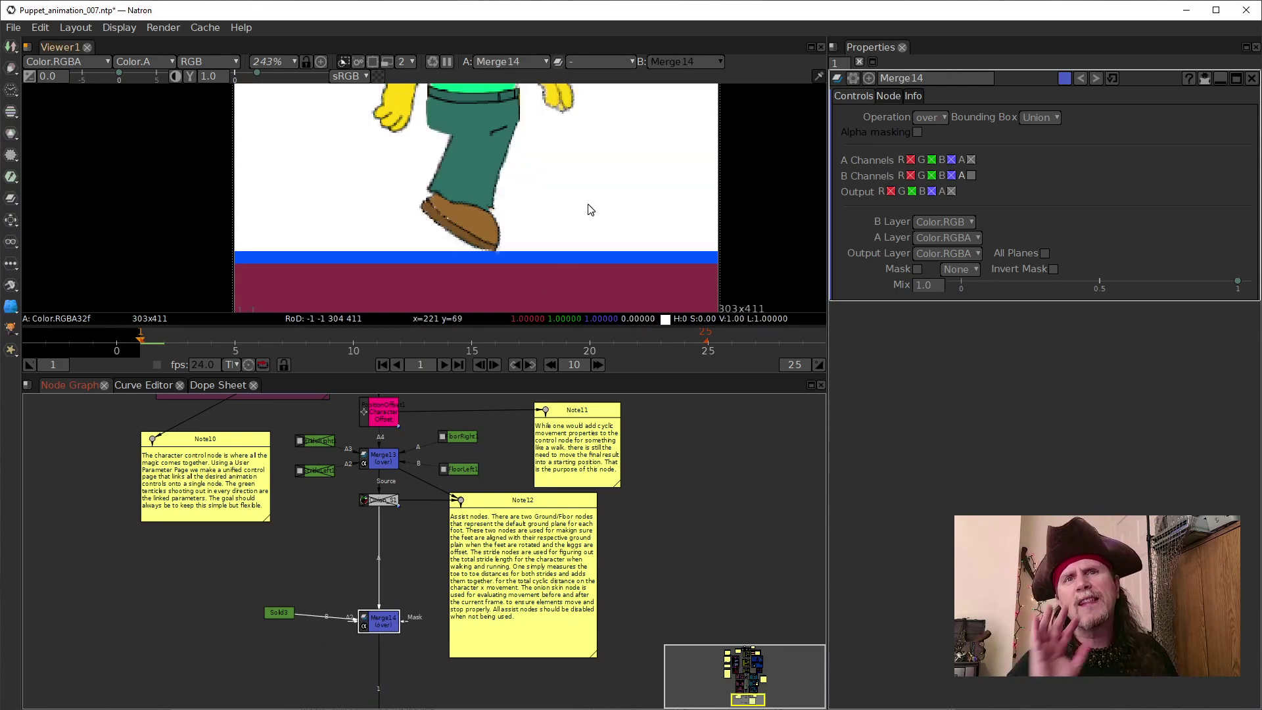
Step: Reopen the Character1 node's character controls
{"action": "scroll", "coordinate": [525, 248], "scroll_direction": "up", "scroll_amount": 5}
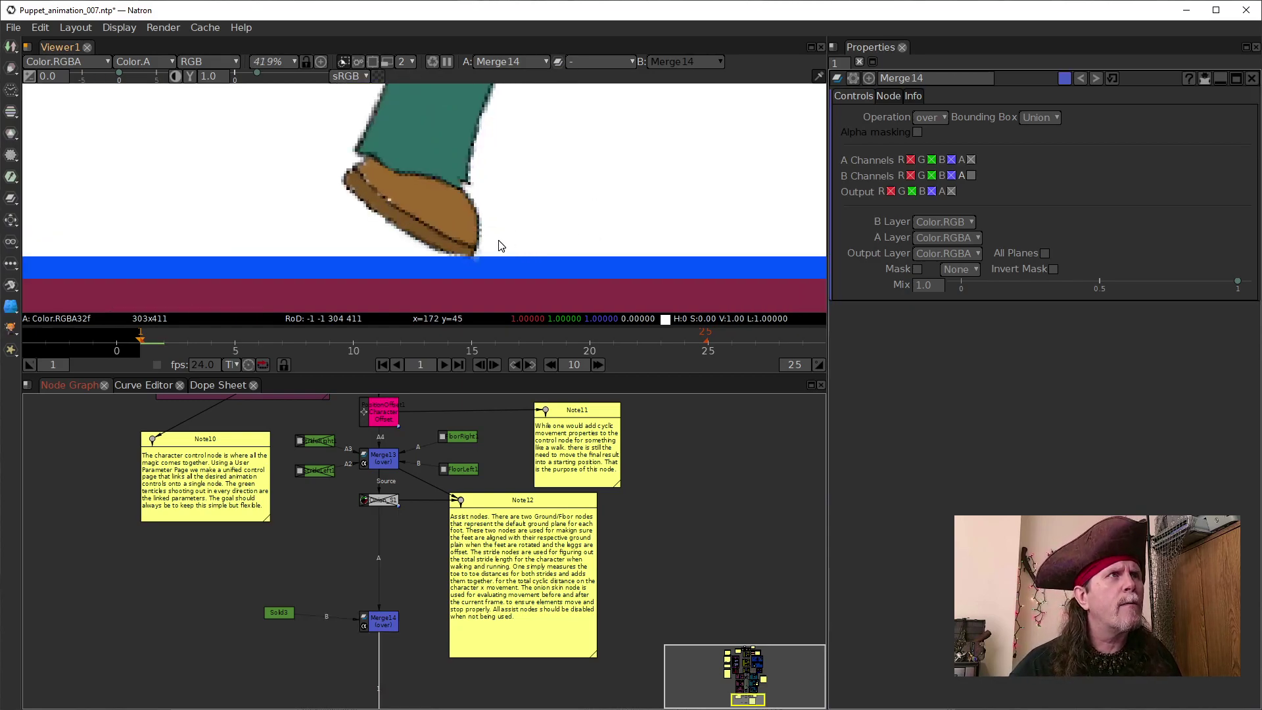
{"action": "left_click_drag", "start_coordinate": [523, 147], "coordinate": [508, 256]}
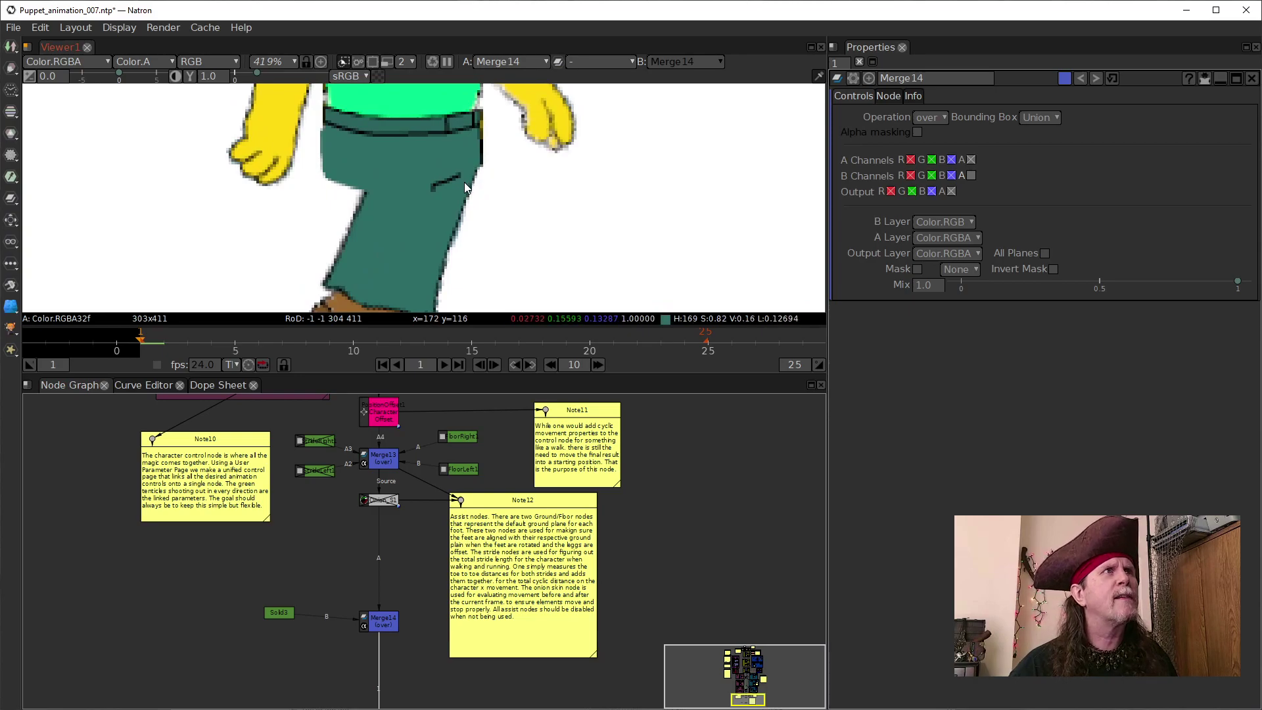
{"action": "scroll", "coordinate": [464, 181], "scroll_direction": "up", "scroll_amount": 5}
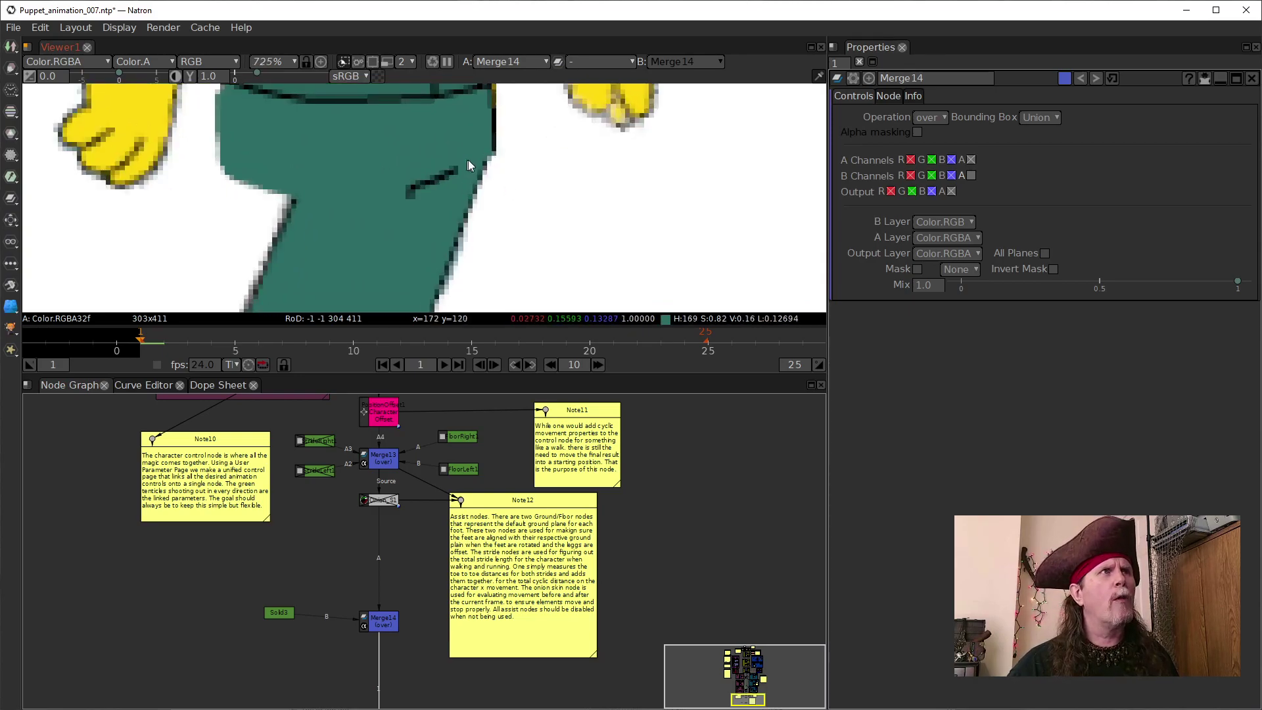
{"action": "scroll", "coordinate": [583, 219], "scroll_direction": "down", "scroll_amount": 5}
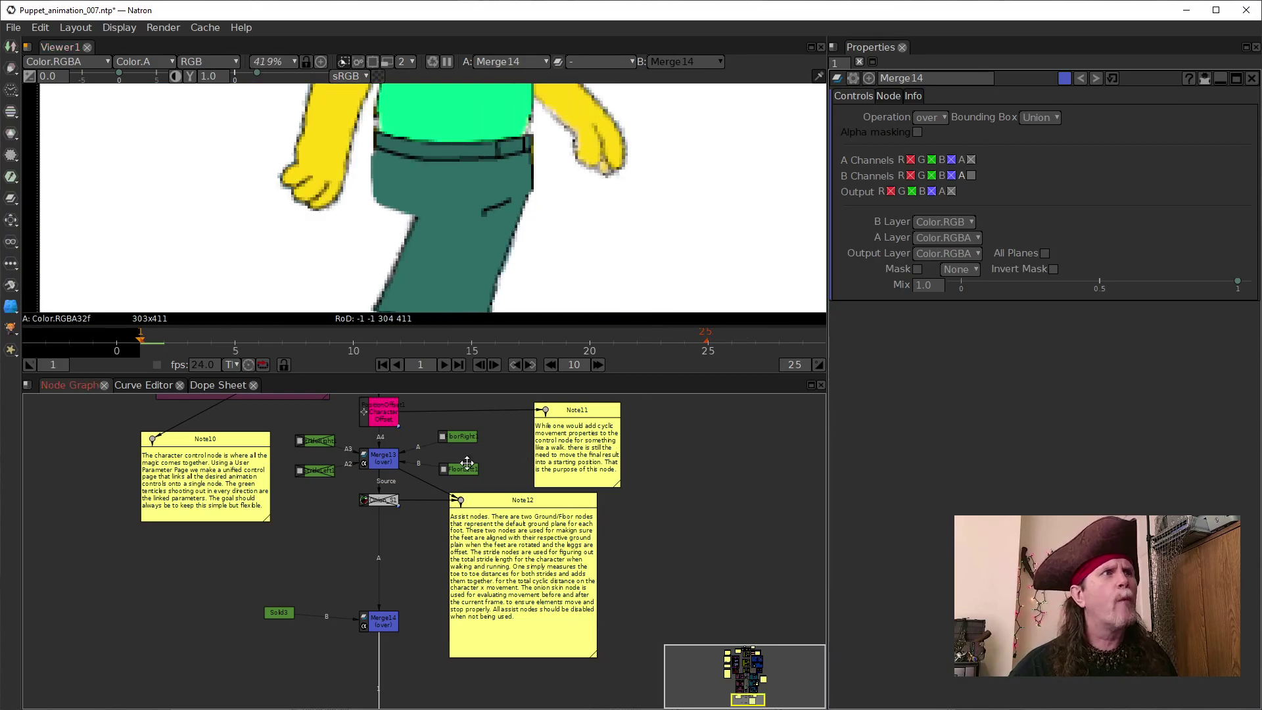
{"action": "left_click_drag", "start_coordinate": [467, 464], "coordinate": [447, 600]}
{"action": "double_click", "coordinate": [375, 463]}
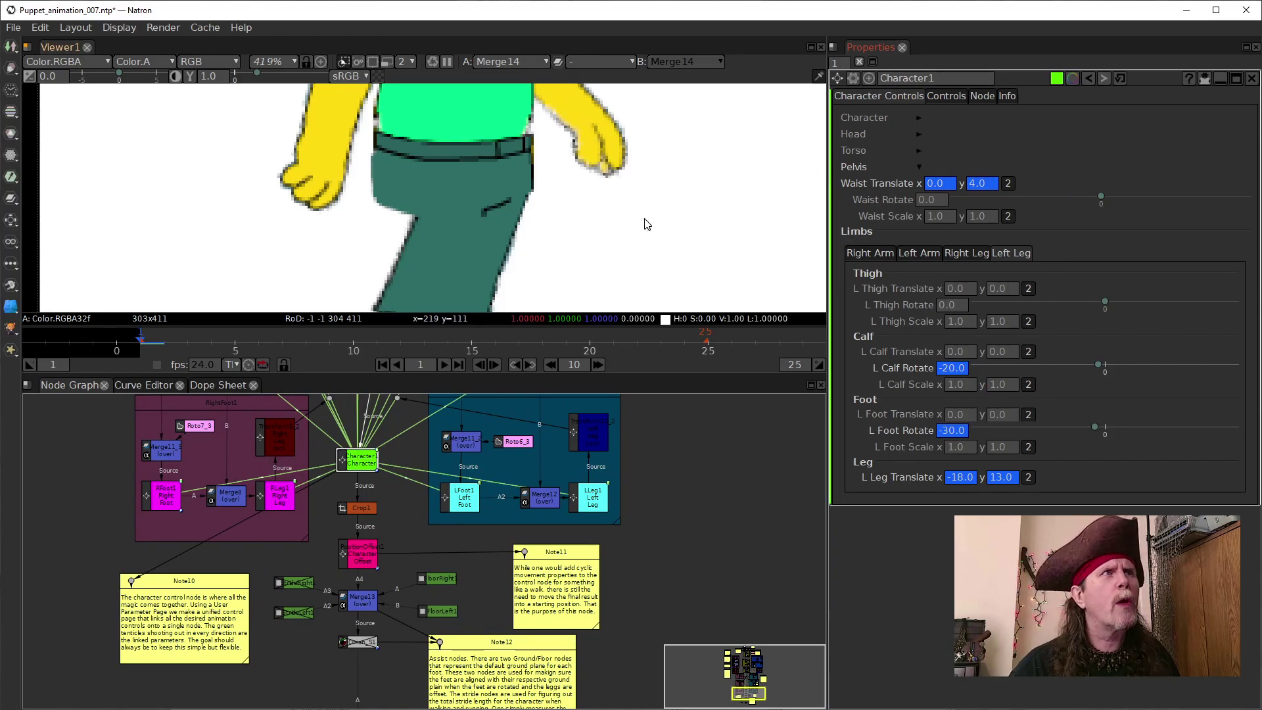
Step: Try raising the pelvis's waist translation y to 8
{"action": "left_click", "coordinate": [970, 189]}
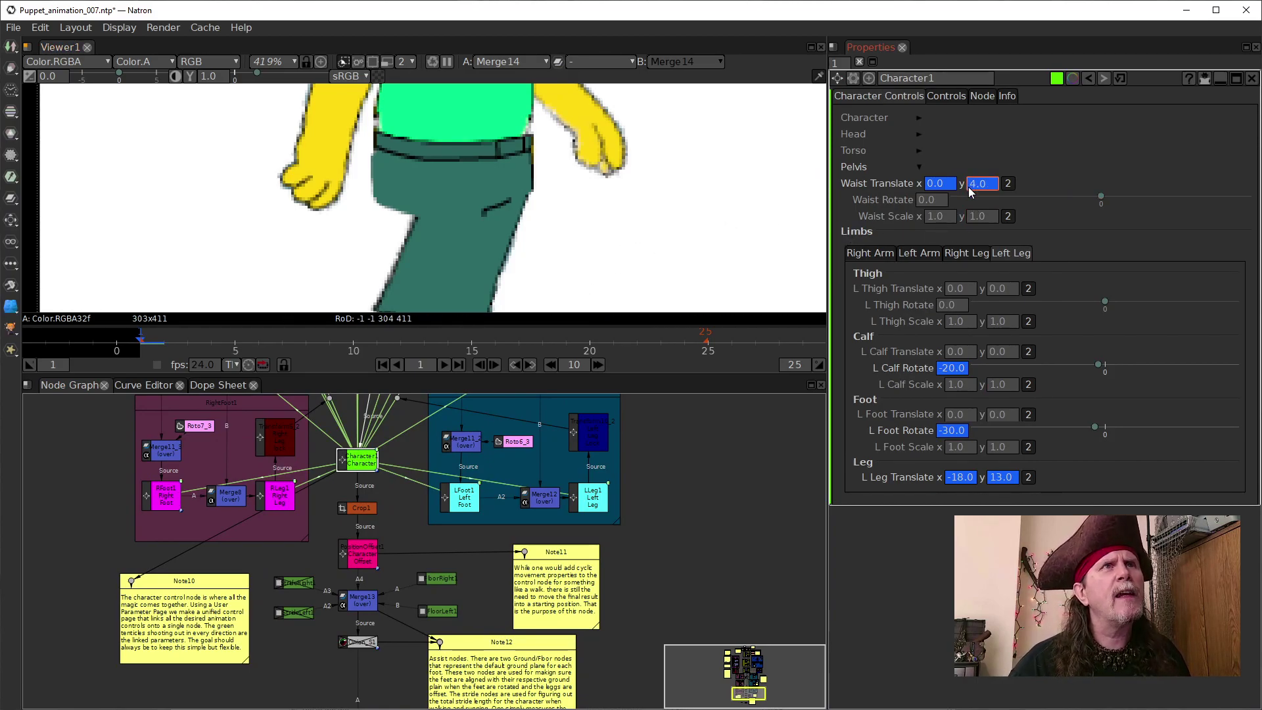
{"action": "key", "text": "Up"}
{"action": "key", "text": "Up"}
{"action": "key", "text": "Up"}
{"action": "key", "text": "Up"}
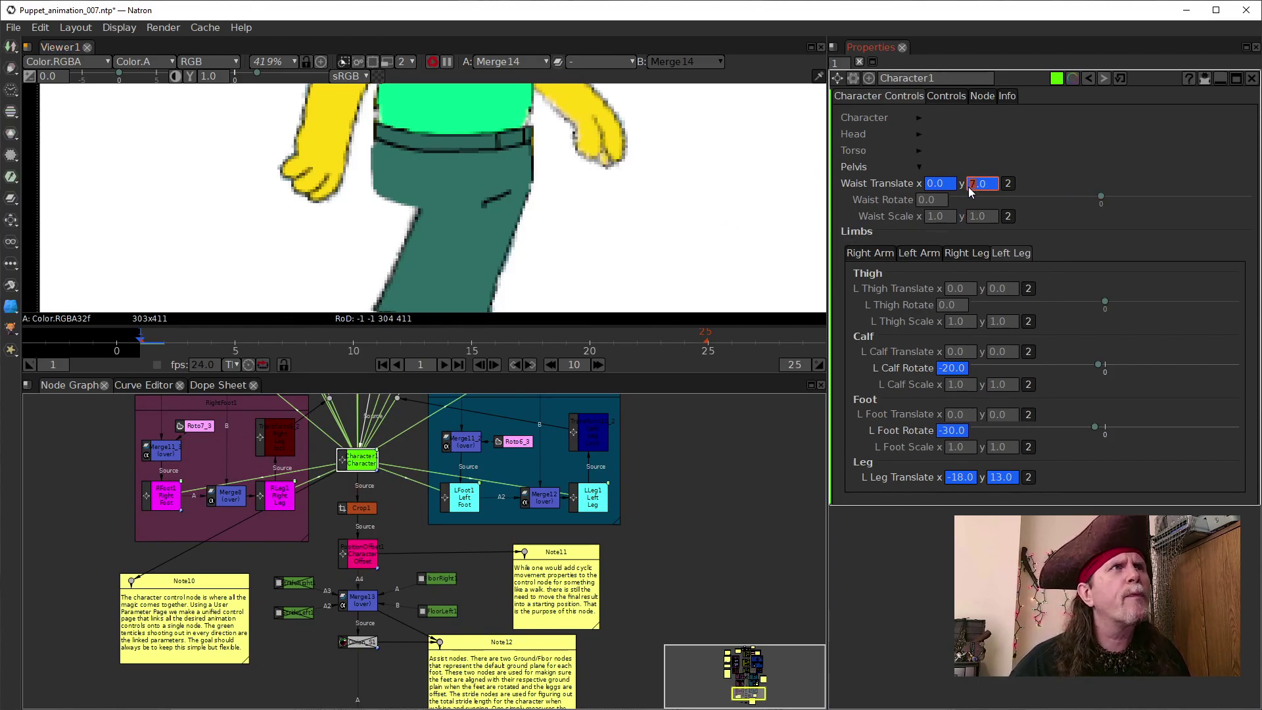
{"action": "scroll", "coordinate": [539, 207], "scroll_direction": "up", "scroll_amount": 4}
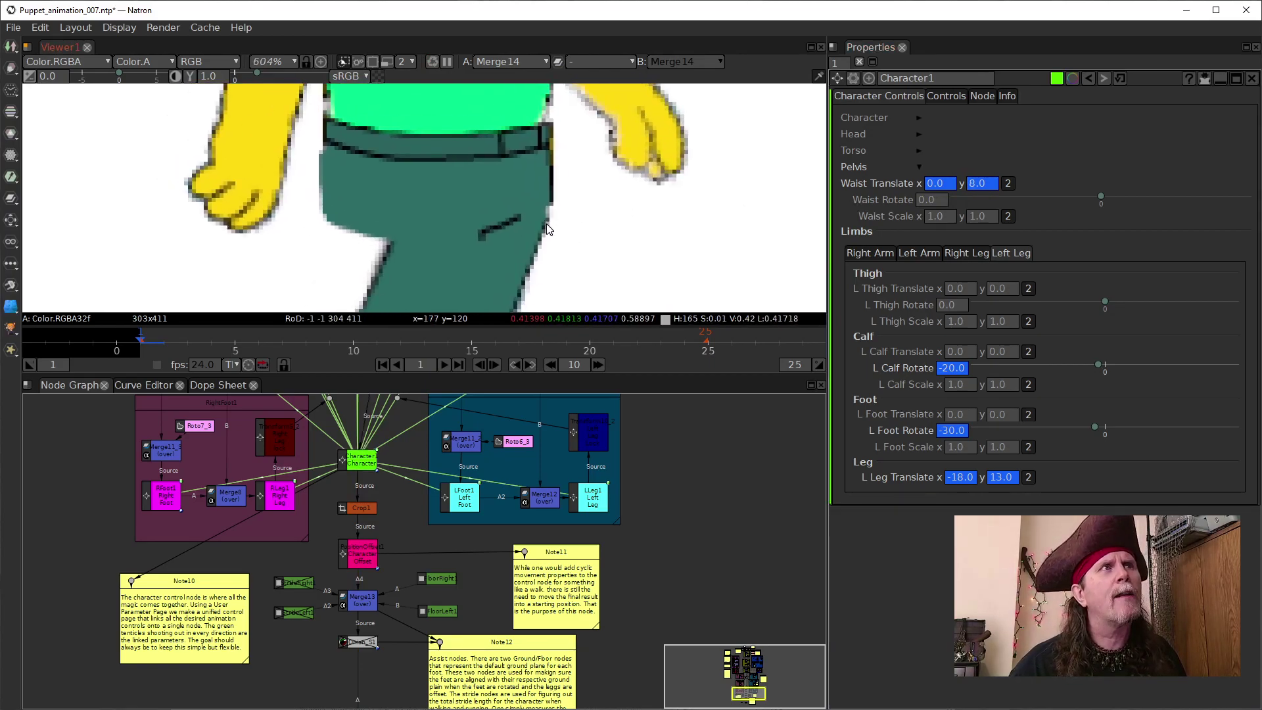
Step: Set the left leg's x translation to -17
{"action": "left_click", "coordinate": [955, 220]}
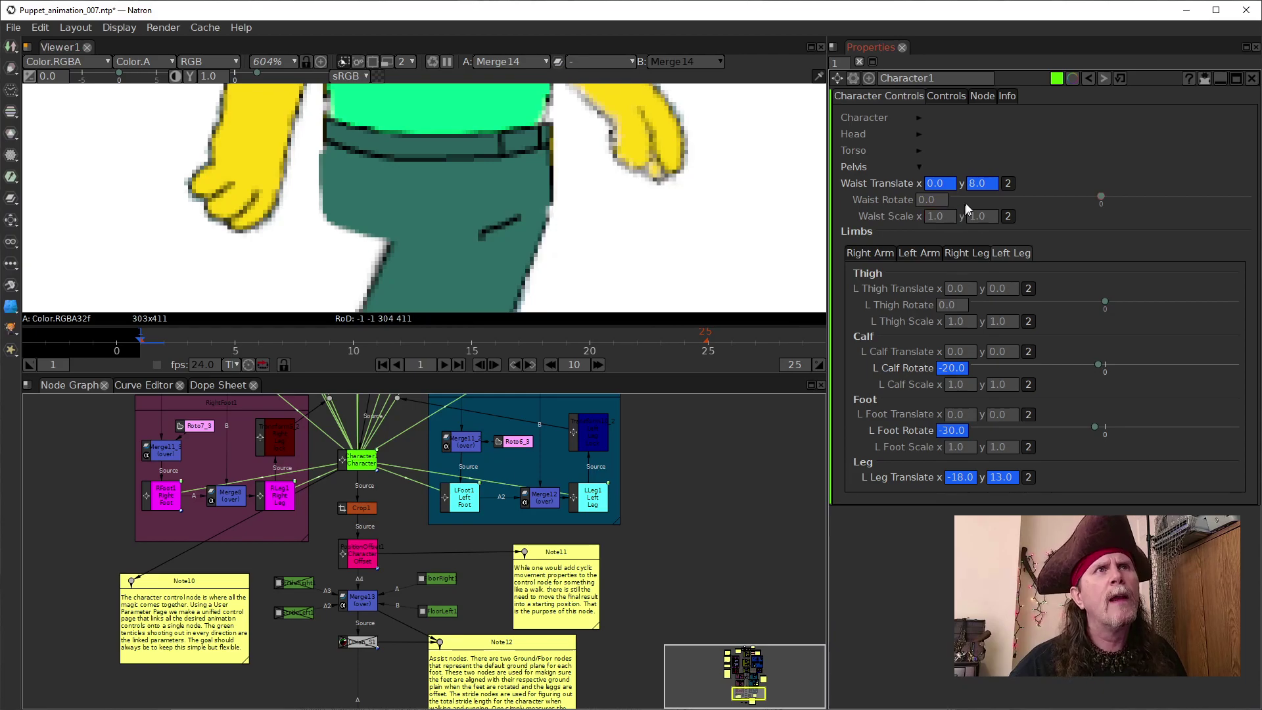
{"action": "left_click", "coordinate": [961, 480]}
{"action": "left_click", "coordinate": [962, 479]}
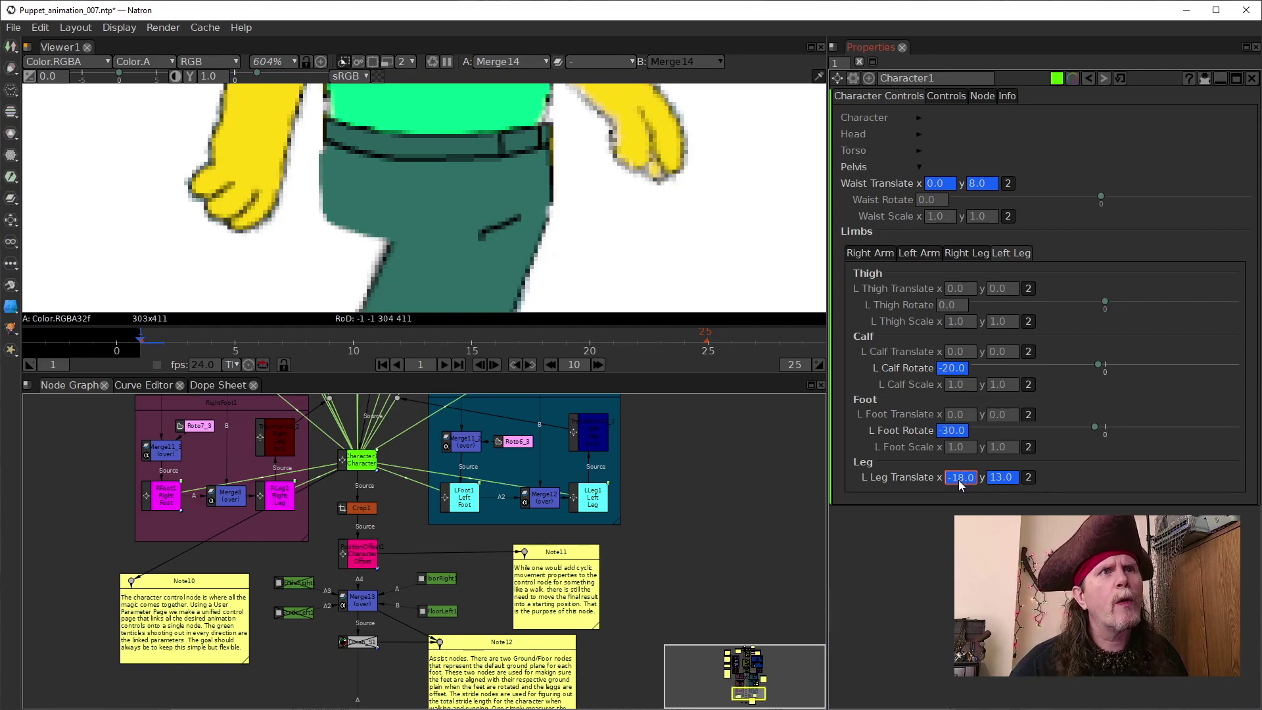
{"action": "key", "text": "Up"}
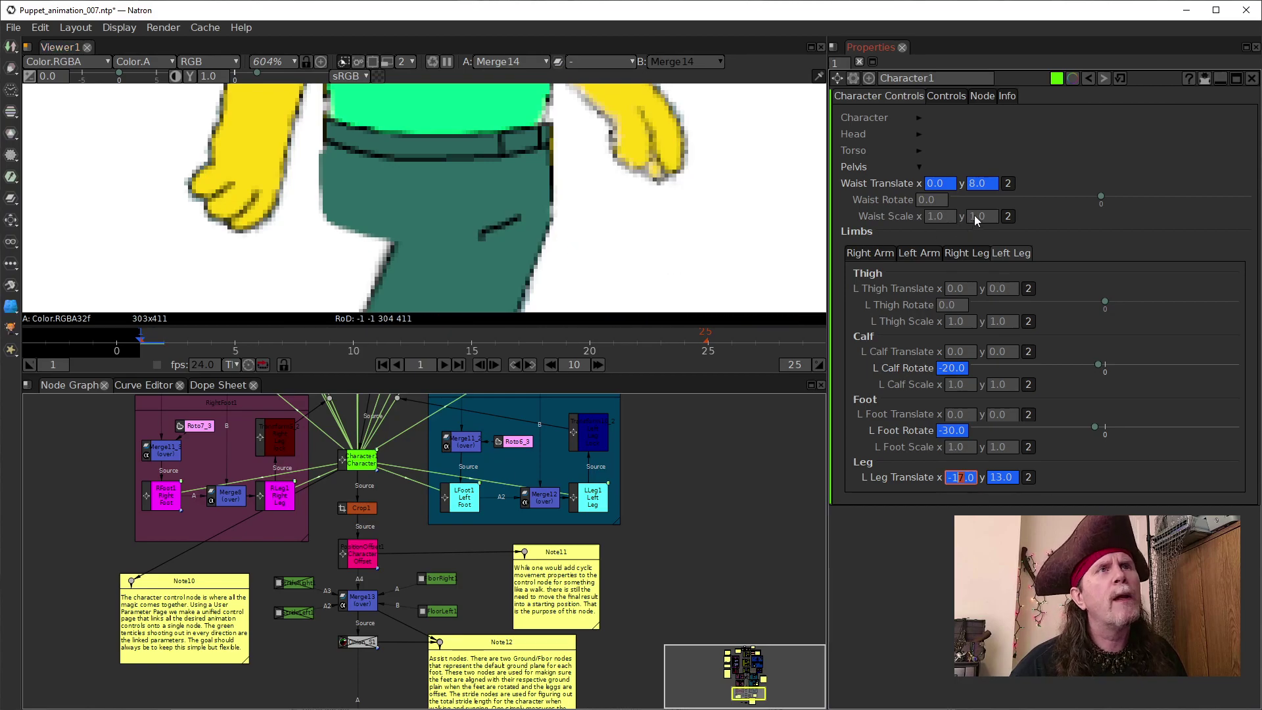
Step: Lower the pelvis's waist translation y to 5
{"action": "left_click", "coordinate": [971, 186]}
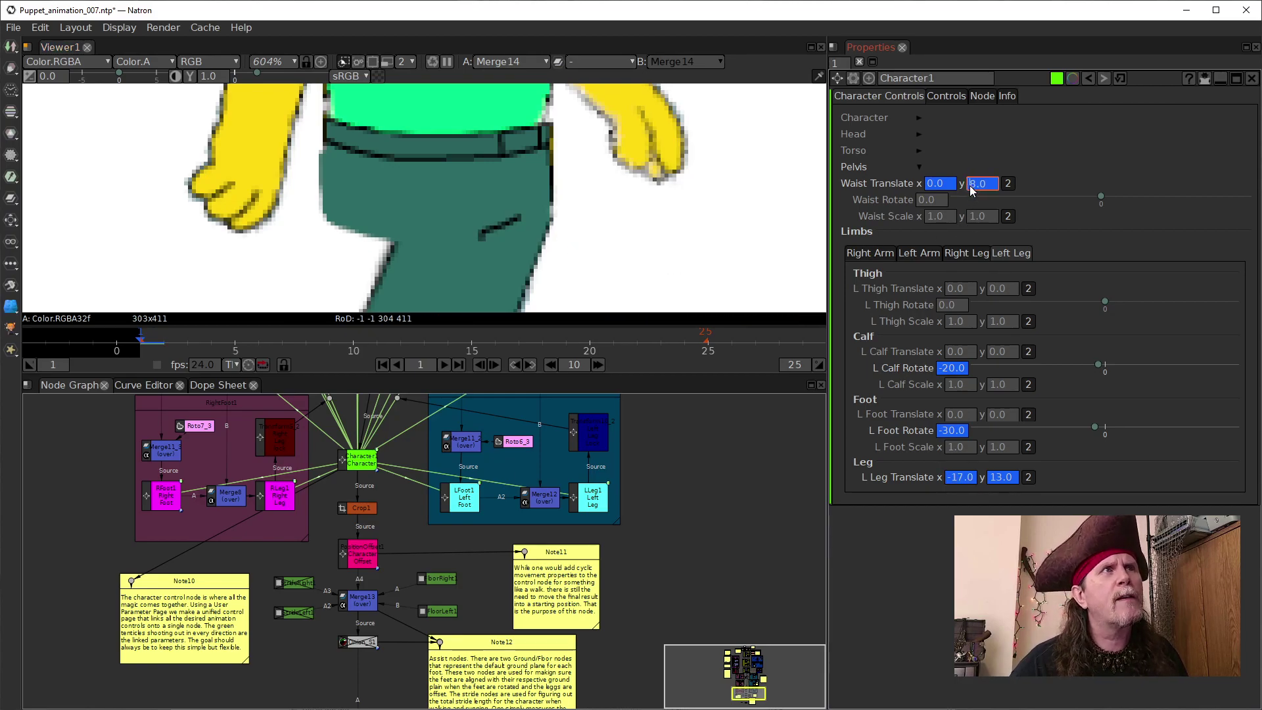
{"action": "key", "text": "Down"}
{"action": "key", "text": "Down"}
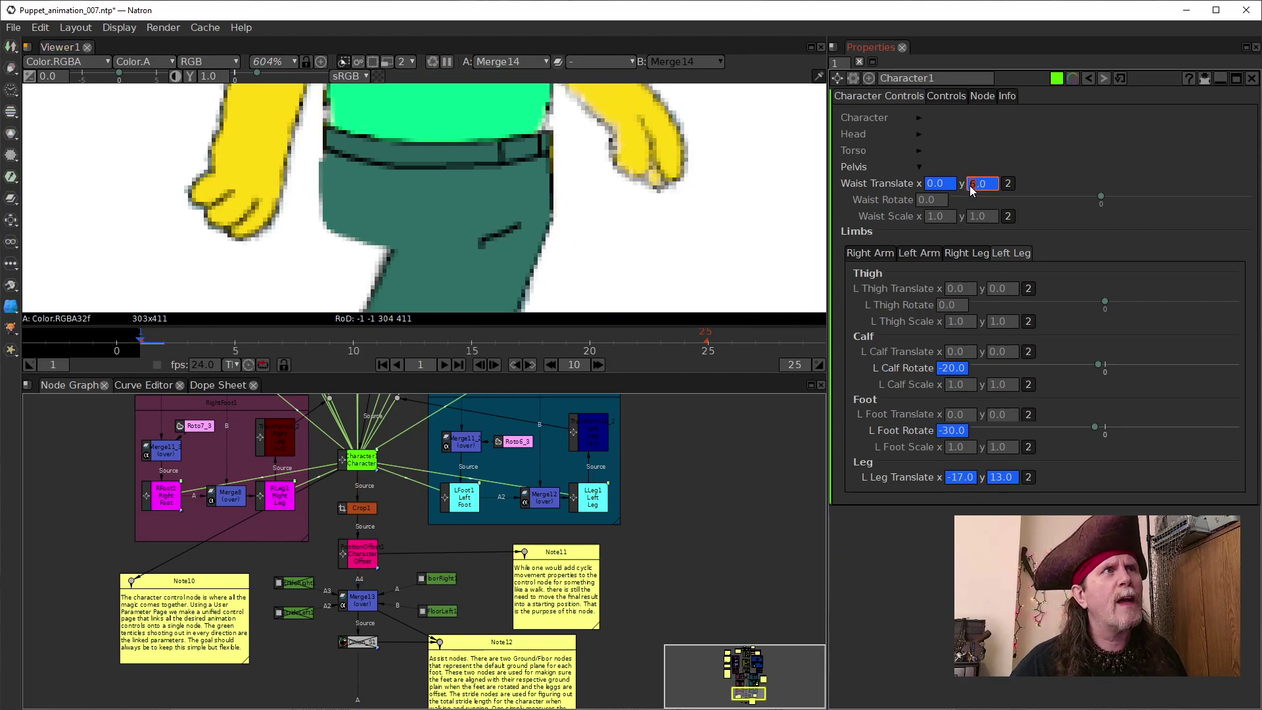
{"action": "key", "text": "Down"}
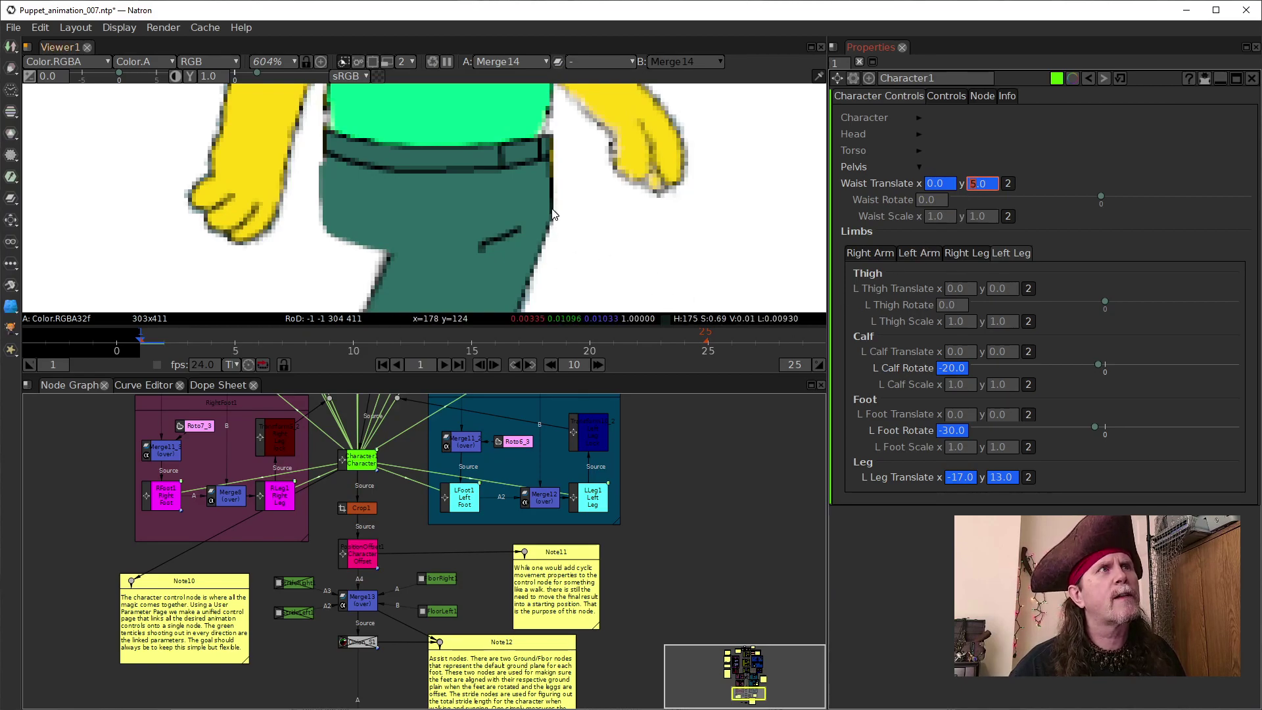
{"action": "scroll", "coordinate": [648, 248], "scroll_direction": "down", "scroll_amount": 4}
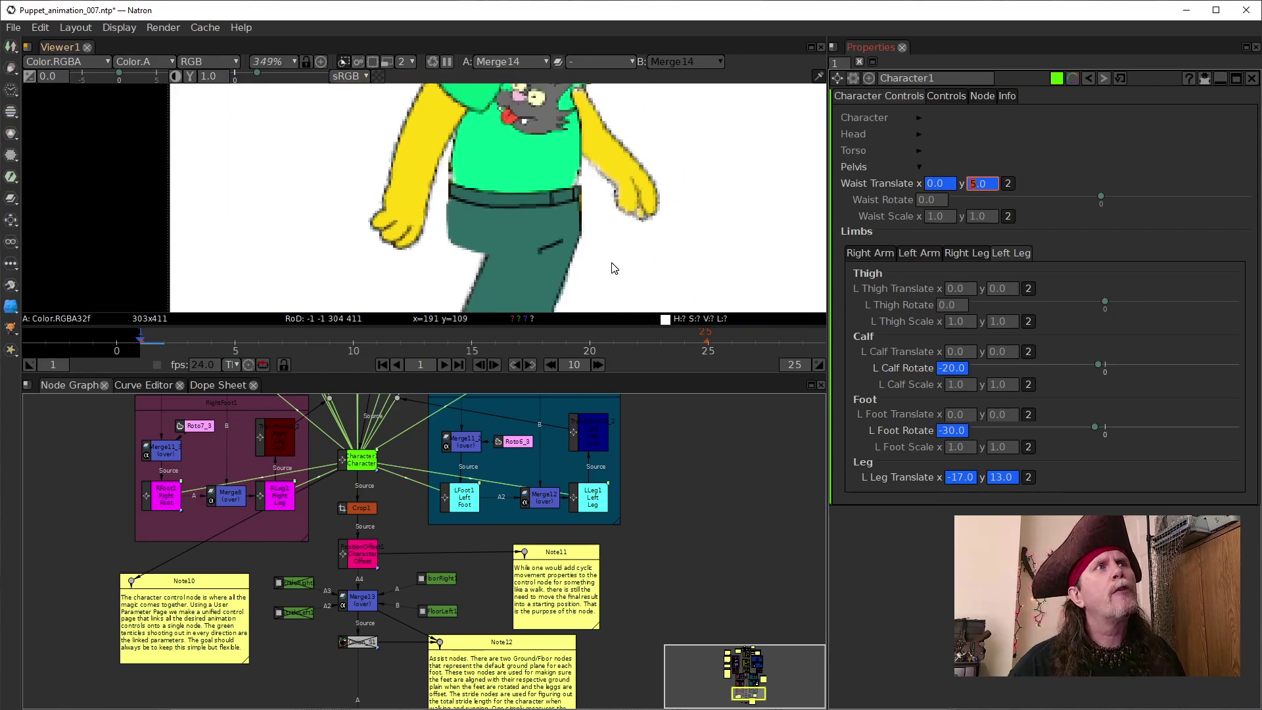
{"action": "left_click_drag", "start_coordinate": [670, 270], "coordinate": [623, 153]}
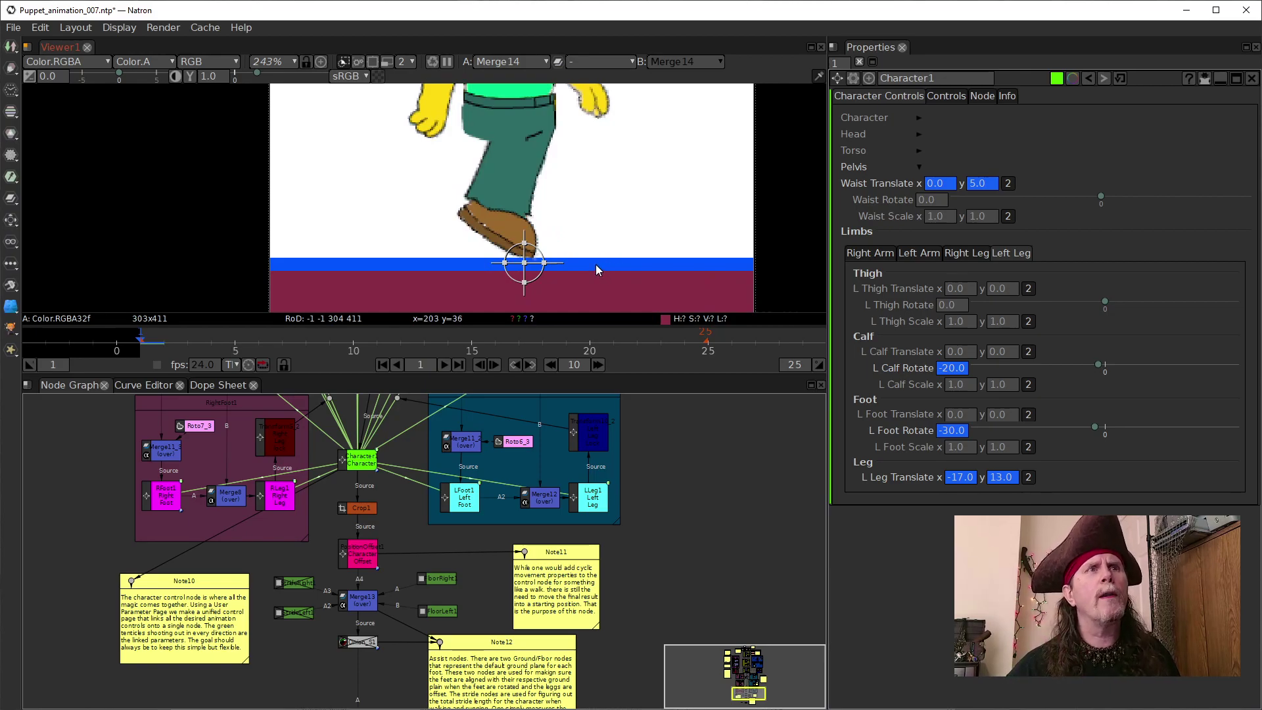
{"action": "left_click_drag", "start_coordinate": [628, 215], "coordinate": [604, 230]}
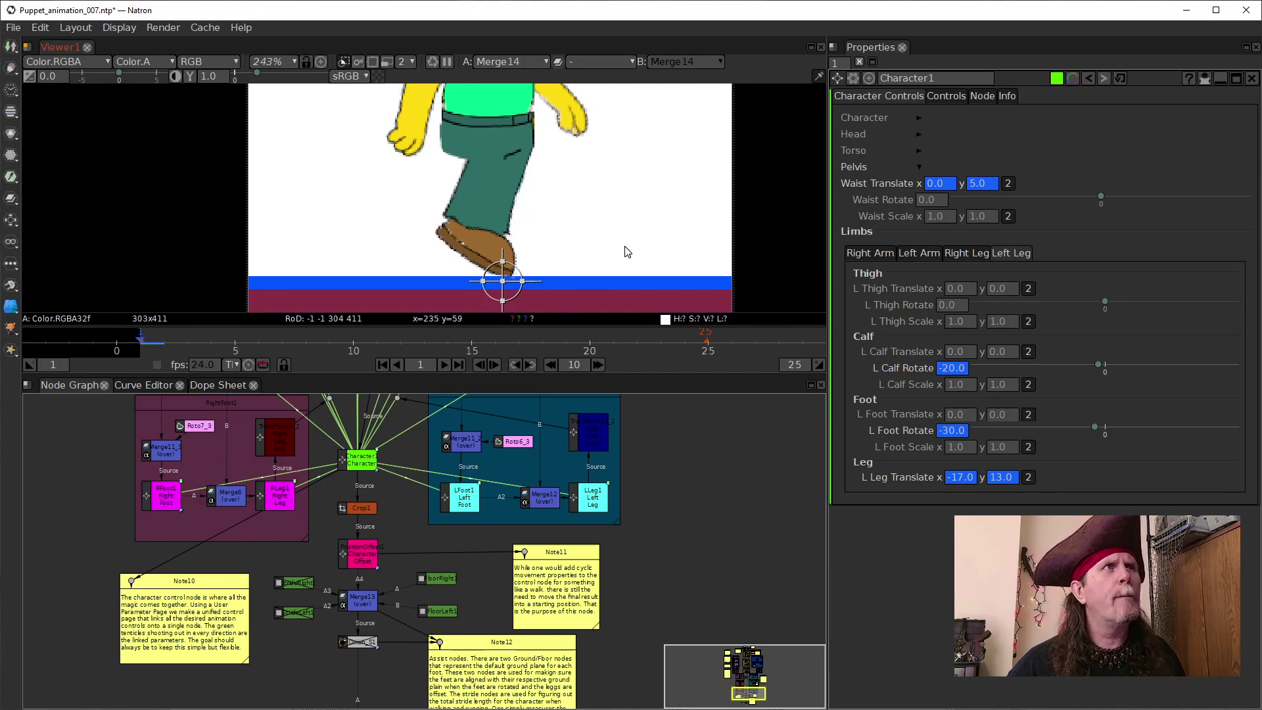
Step: Reconnect the right leg branch to input A2 of Merge11 and disconnect the left leg branch from its input A
{"action": "left_click_drag", "start_coordinate": [392, 417], "coordinate": [365, 666]}
{"action": "scroll", "coordinate": [302, 503], "scroll_direction": "up", "scroll_amount": 5}
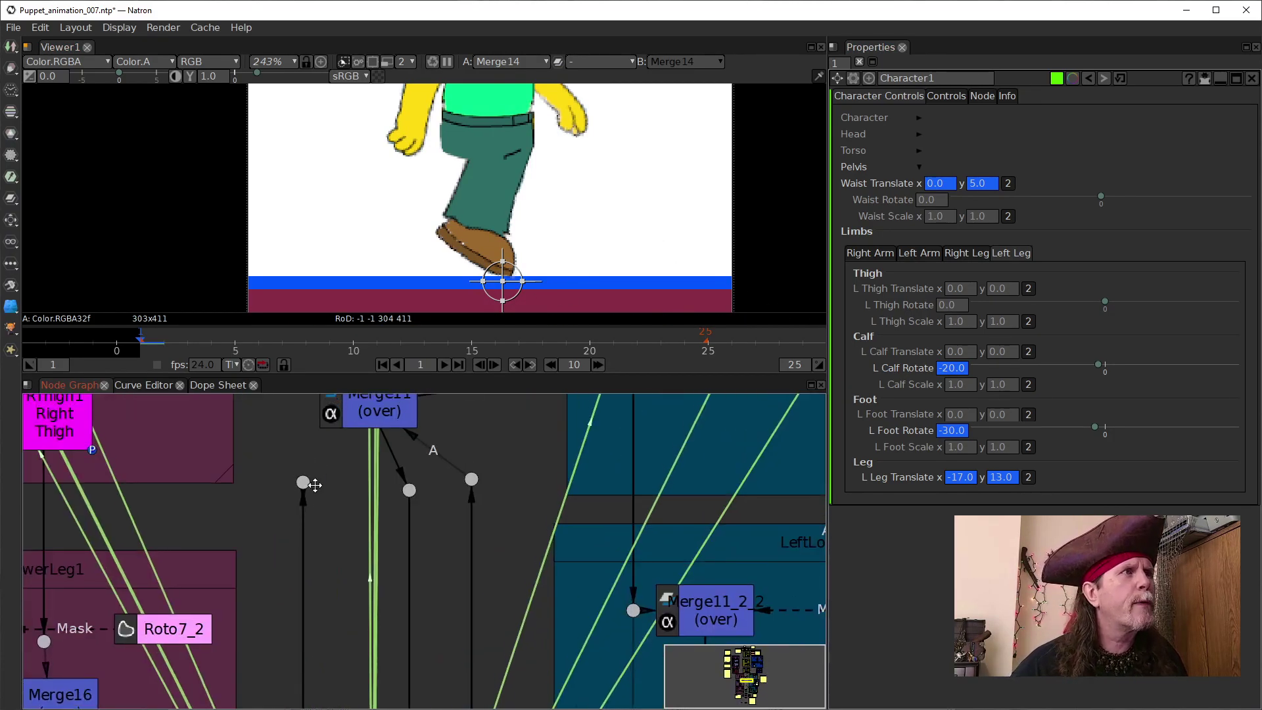
{"action": "left_click", "coordinate": [273, 499]}
{"action": "left_click_drag", "start_coordinate": [232, 504], "coordinate": [236, 580]}
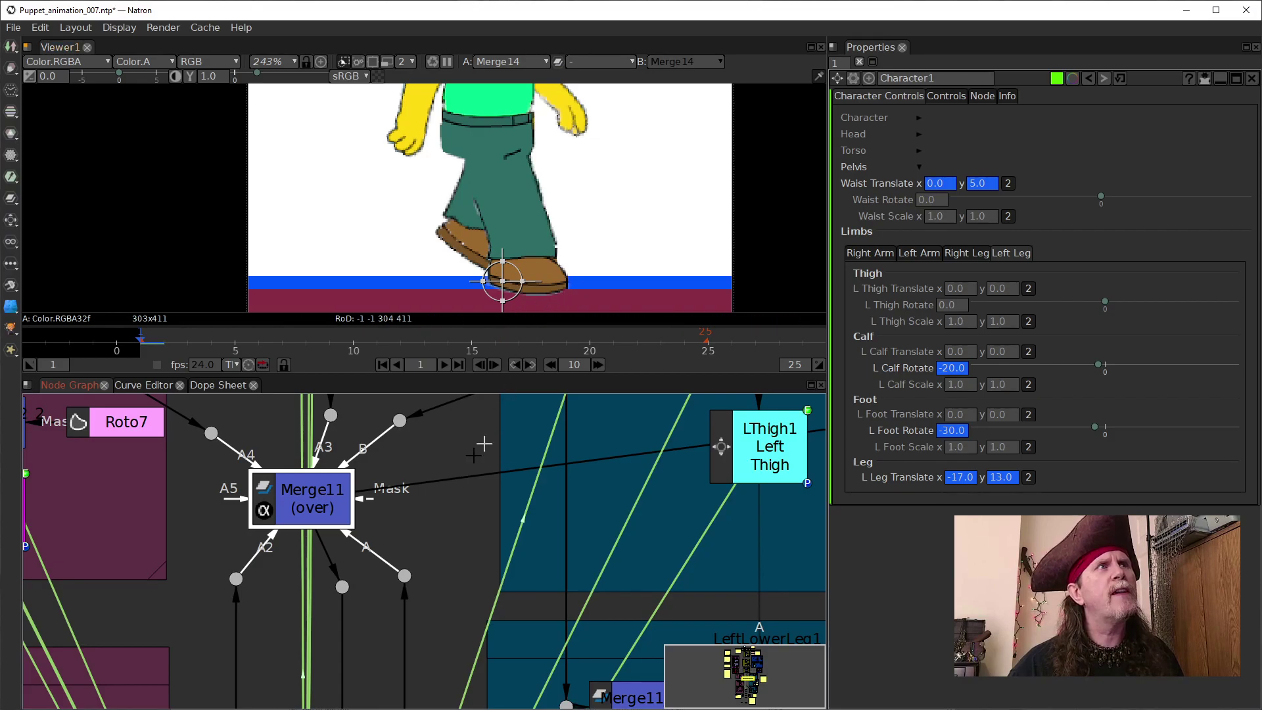
{"action": "left_click_drag", "start_coordinate": [396, 545], "coordinate": [397, 544]}
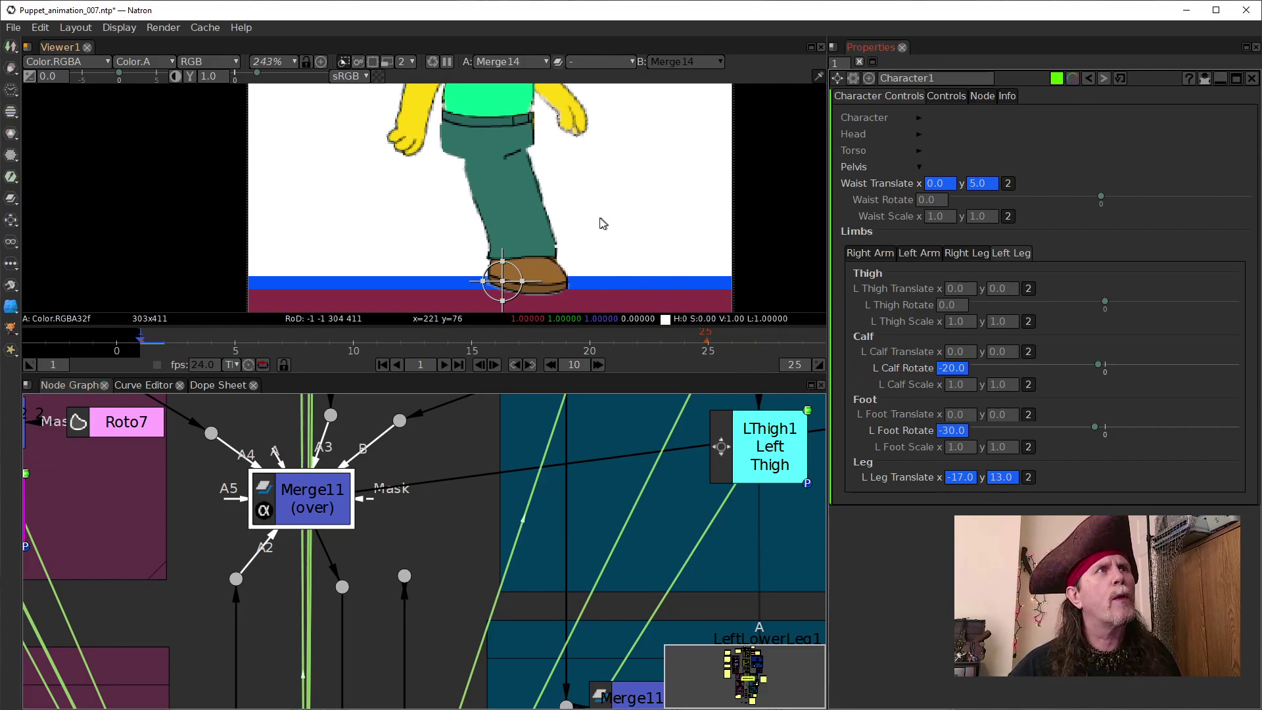
Step: Set the right foot rotation to 30 in the right leg controls
{"action": "scroll", "coordinate": [529, 175], "scroll_direction": "up", "scroll_amount": 5}
{"action": "scroll", "coordinate": [550, 197], "scroll_direction": "down", "scroll_amount": 3}
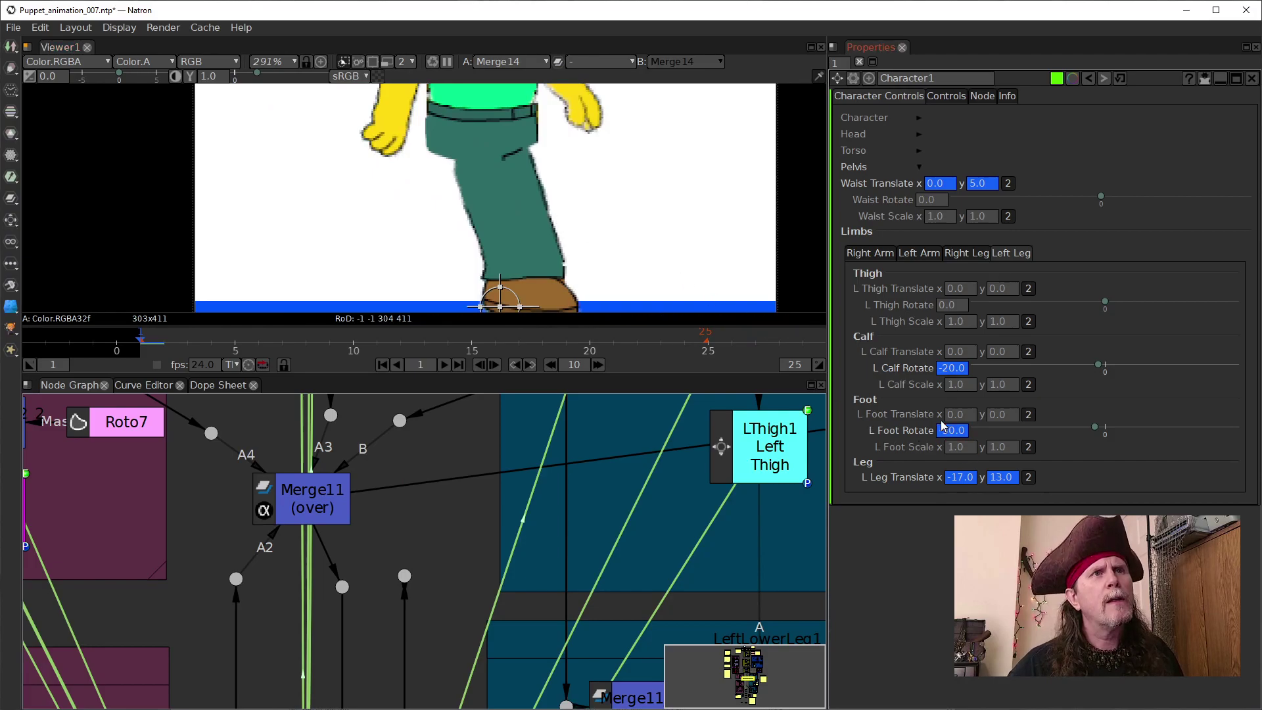
{"action": "left_click_drag", "start_coordinate": [651, 274], "coordinate": [633, 250]}
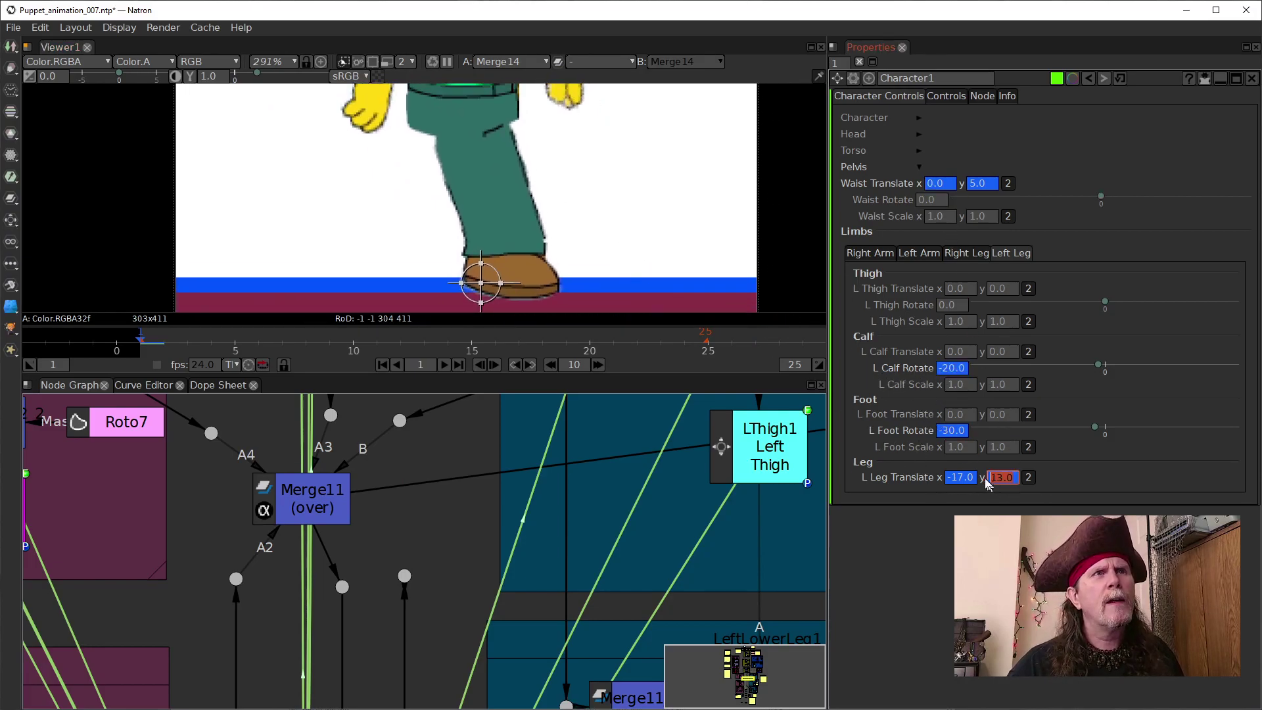
{"action": "left_click", "coordinate": [966, 254]}
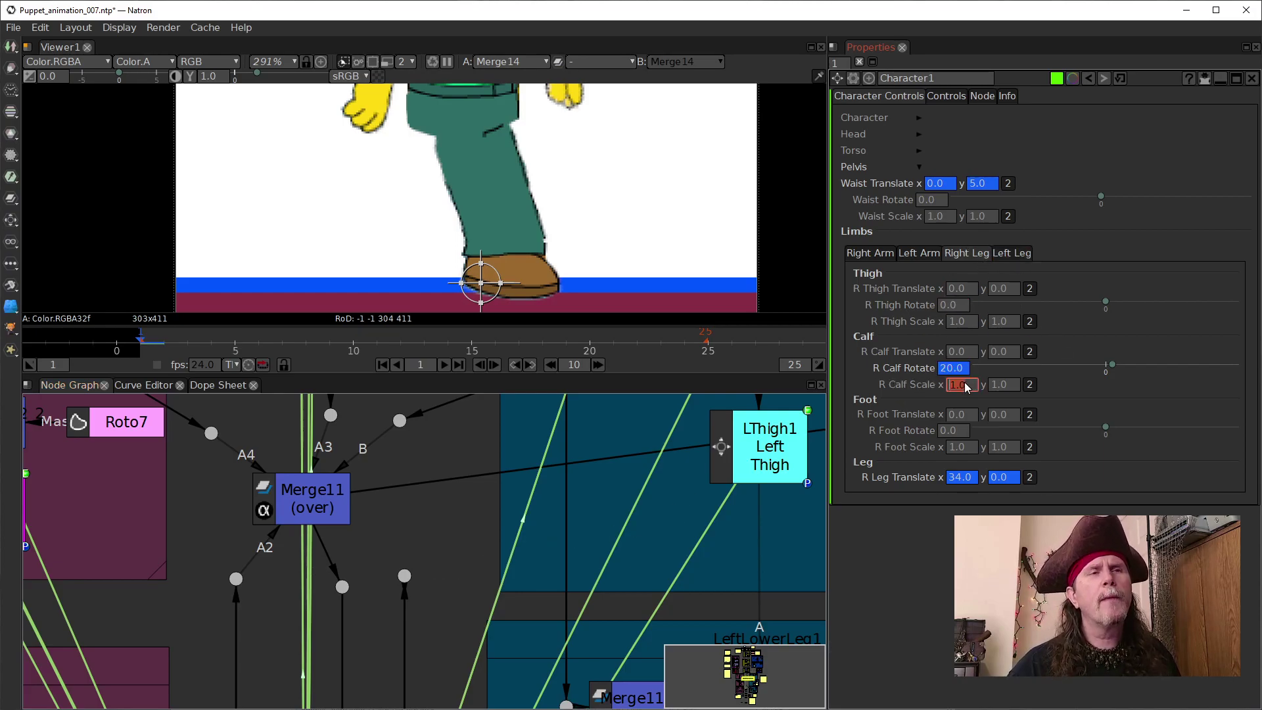
{"action": "left_click", "coordinate": [940, 437]}
{"action": "scroll", "coordinate": [941, 436], "scroll_direction": "up", "scroll_amount": 1}
{"action": "scroll", "coordinate": [943, 439], "scroll_direction": "up", "scroll_amount": 13}
{"action": "scroll", "coordinate": [944, 437], "scroll_direction": "up", "scroll_amount": 5}
{"action": "scroll", "coordinate": [944, 437], "scroll_direction": "up", "scroll_amount": 3}
{"action": "scroll", "coordinate": [945, 436], "scroll_direction": "up", "scroll_amount": 6}
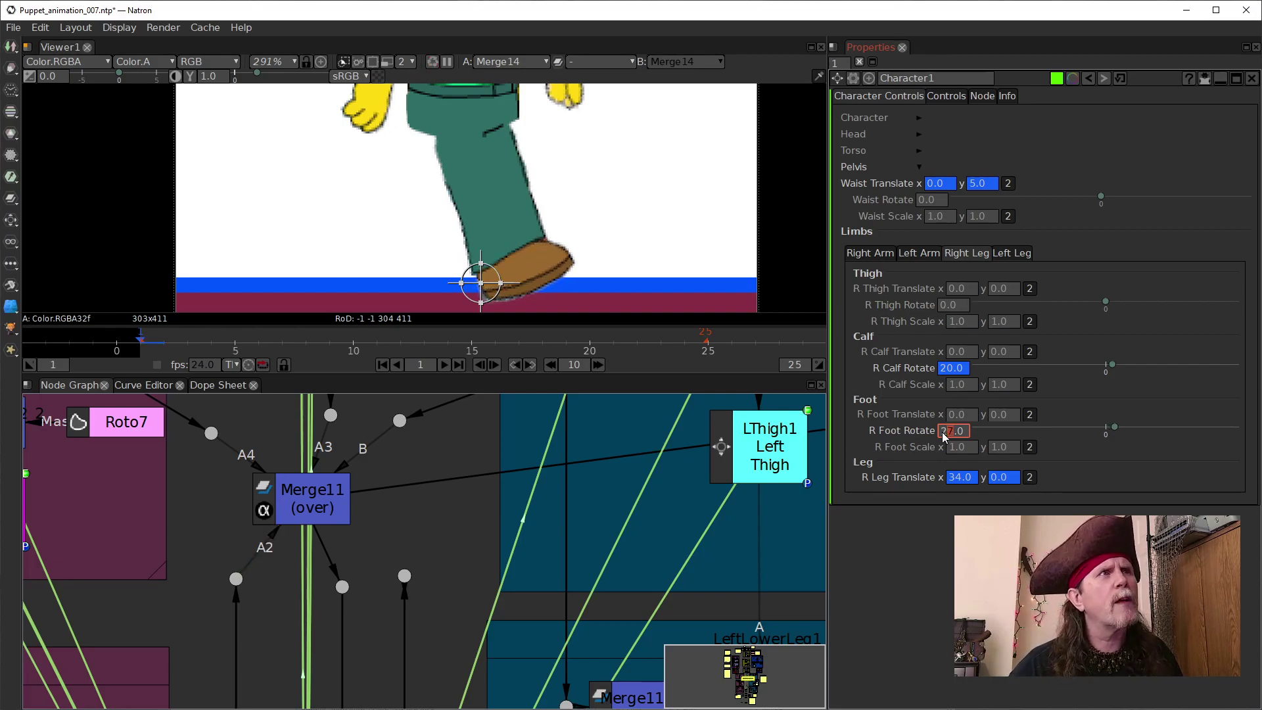
{"action": "scroll", "coordinate": [945, 436], "scroll_direction": "down", "scroll_amount": 1}
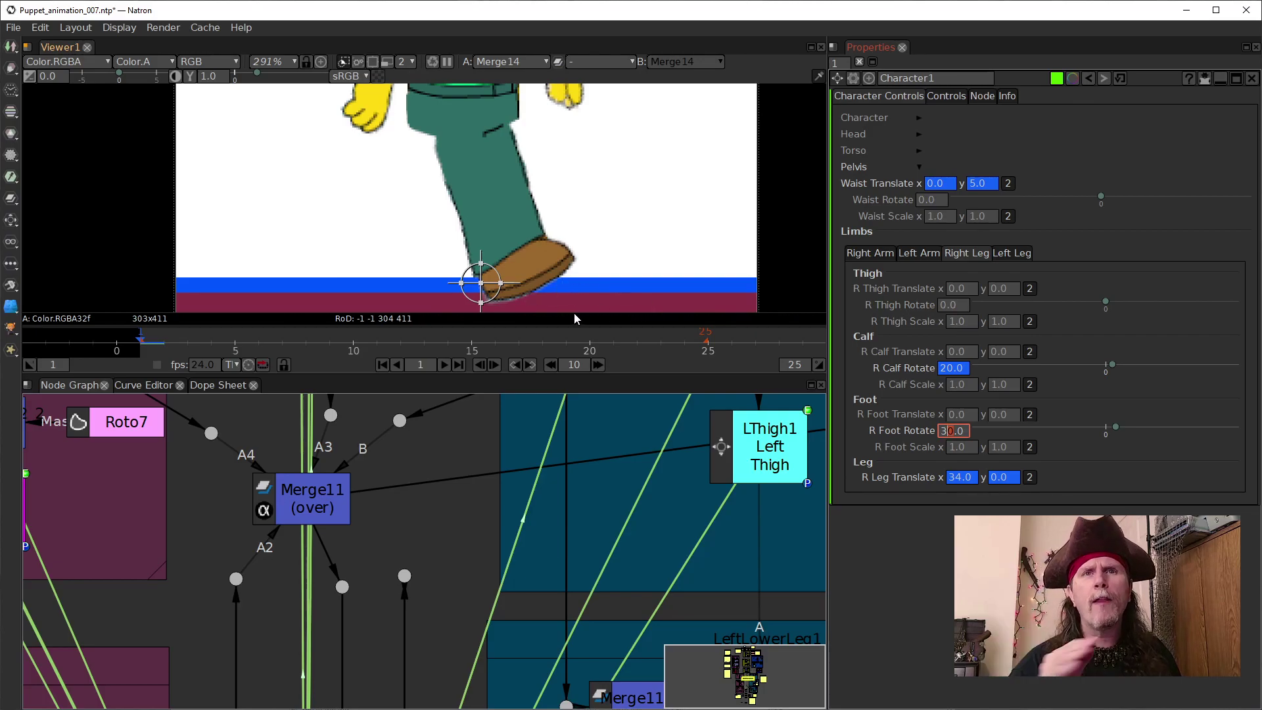
Step: Raise the right leg's y translation to 4 so the heel sits on the blue ground strip
{"action": "mouse_move", "coordinate": [574, 318]}
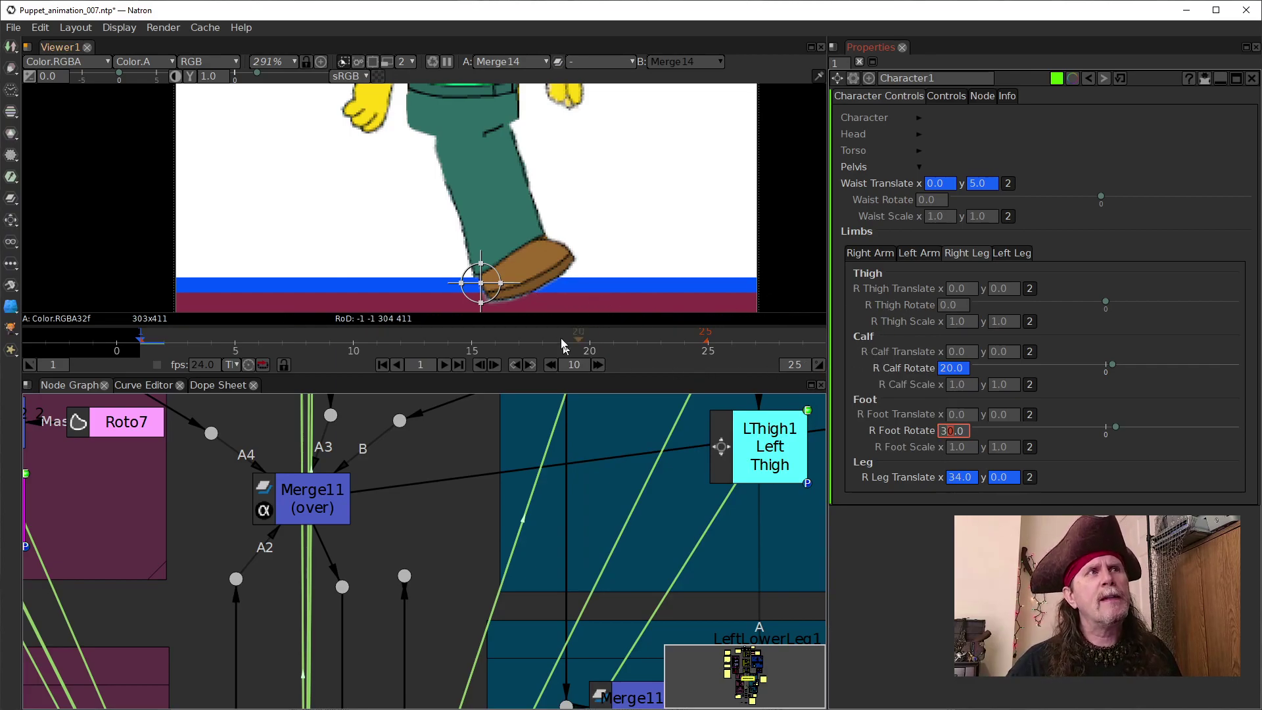
{"action": "scroll", "coordinate": [571, 298], "scroll_direction": "up", "scroll_amount": 2}
{"action": "left_click_drag", "start_coordinate": [578, 293], "coordinate": [579, 197]}
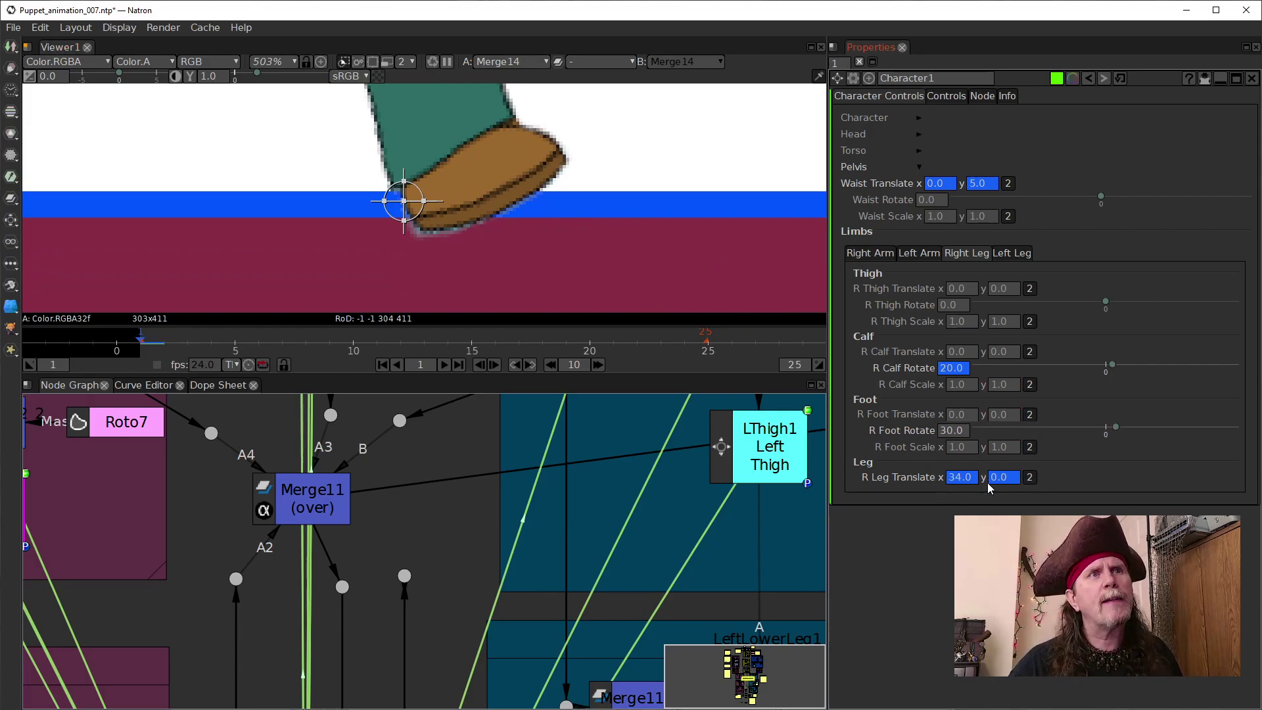
{"action": "scroll", "coordinate": [989, 480], "scroll_direction": "up", "scroll_amount": 1}
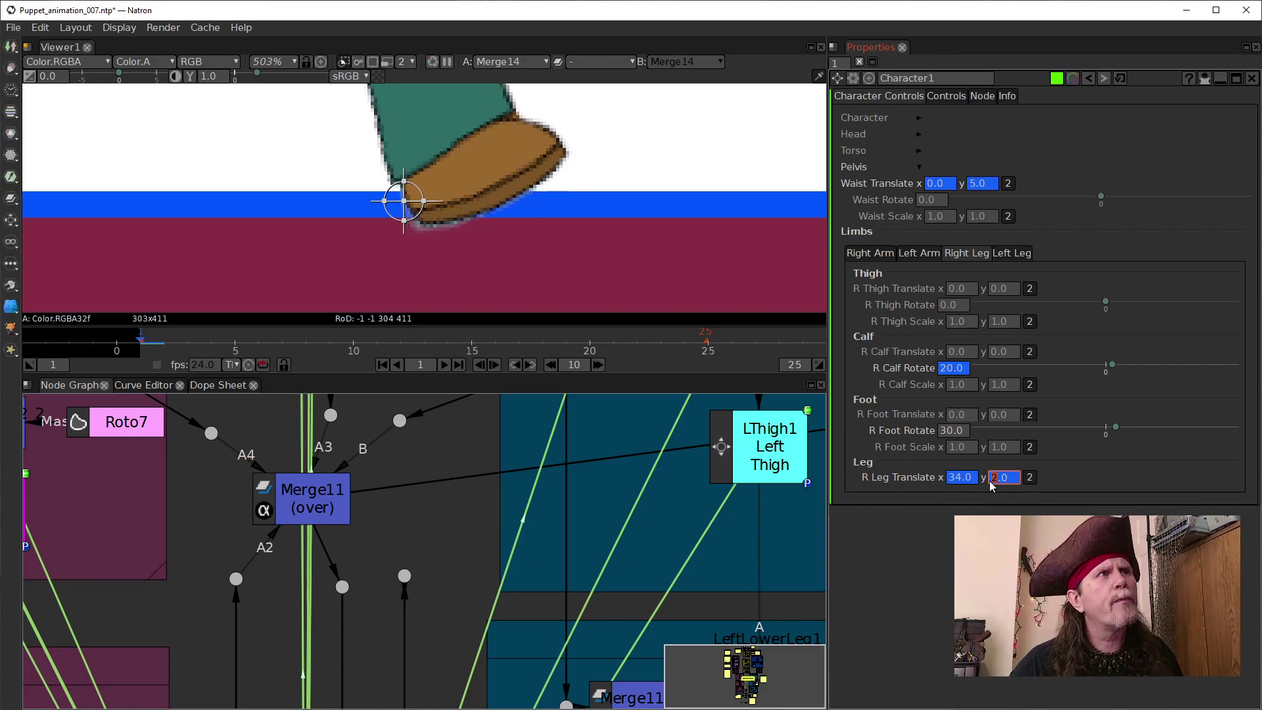
{"action": "scroll", "coordinate": [989, 480], "scroll_direction": "up", "scroll_amount": 1}
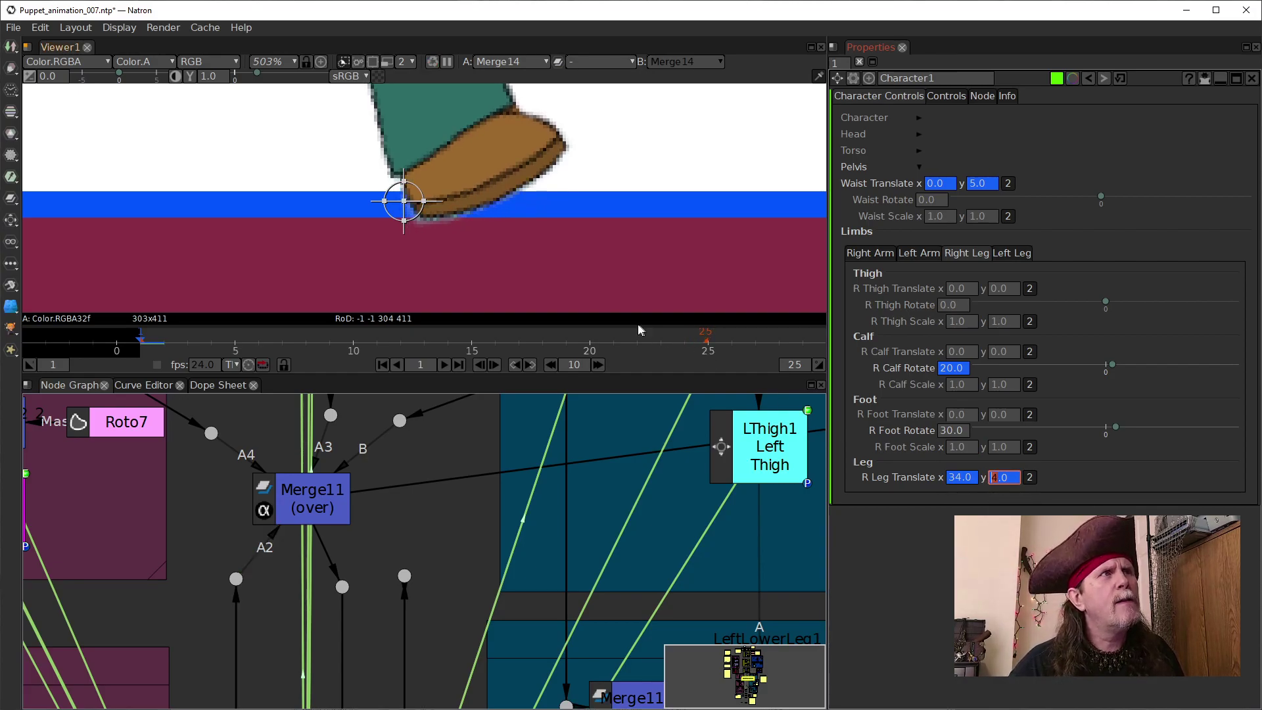
{"action": "scroll", "coordinate": [421, 242], "scroll_direction": "up", "scroll_amount": 1}
{"action": "scroll", "coordinate": [421, 243], "scroll_direction": "up", "scroll_amount": 3}
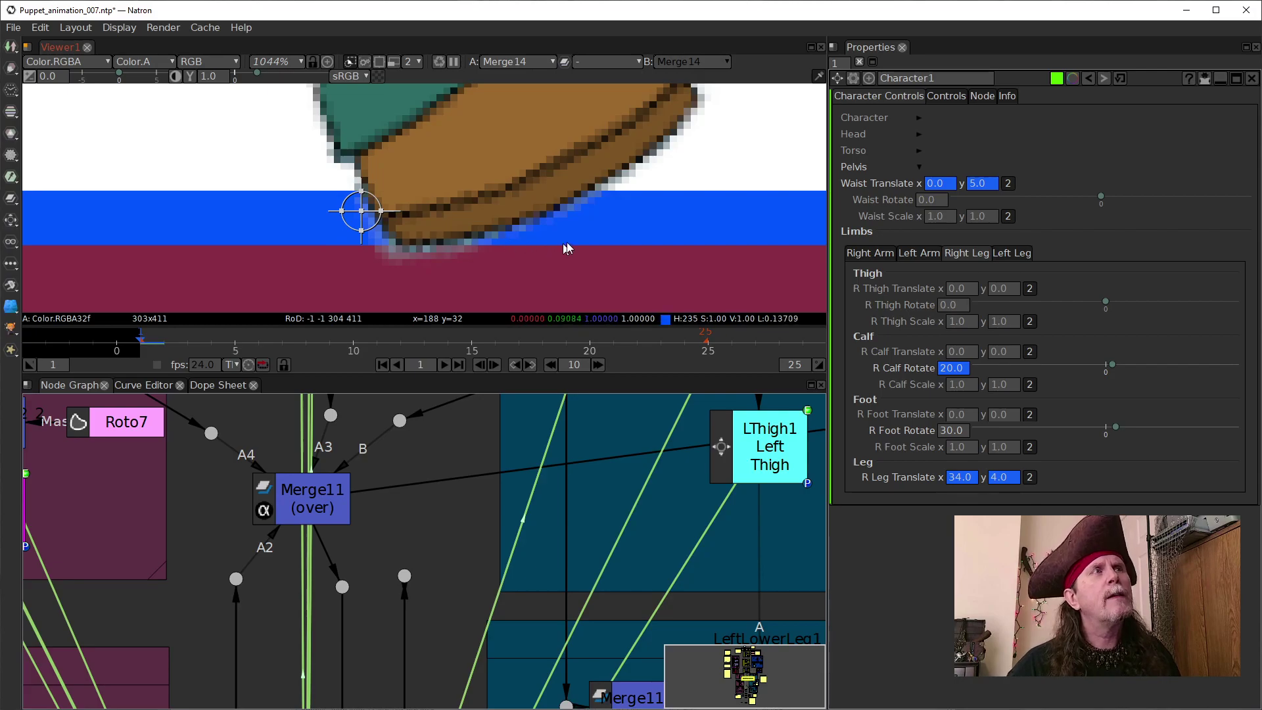
Step: Set a keyframe on the right foot rotation at 30 on frame 1
{"action": "scroll", "coordinate": [522, 250], "scroll_direction": "down", "scroll_amount": 5}
{"action": "scroll", "coordinate": [600, 227], "scroll_direction": "down", "scroll_amount": 5}
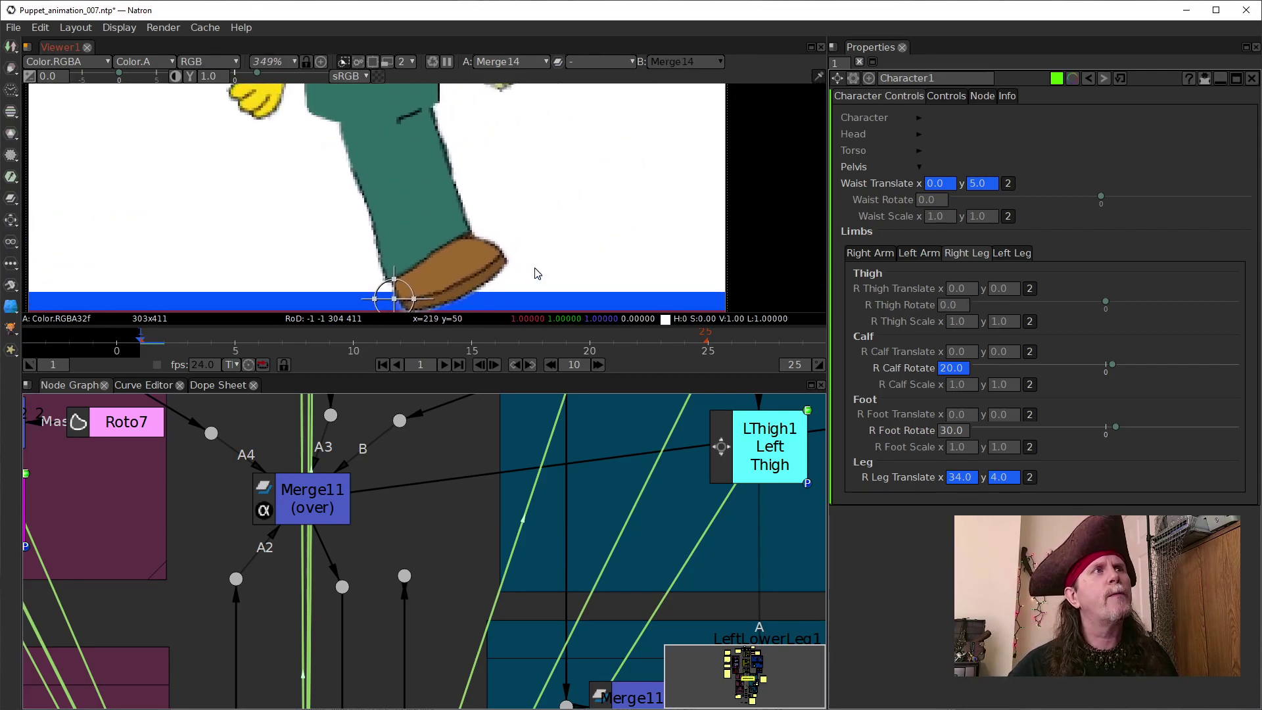
{"action": "left_click_drag", "start_coordinate": [575, 235], "coordinate": [517, 238]}
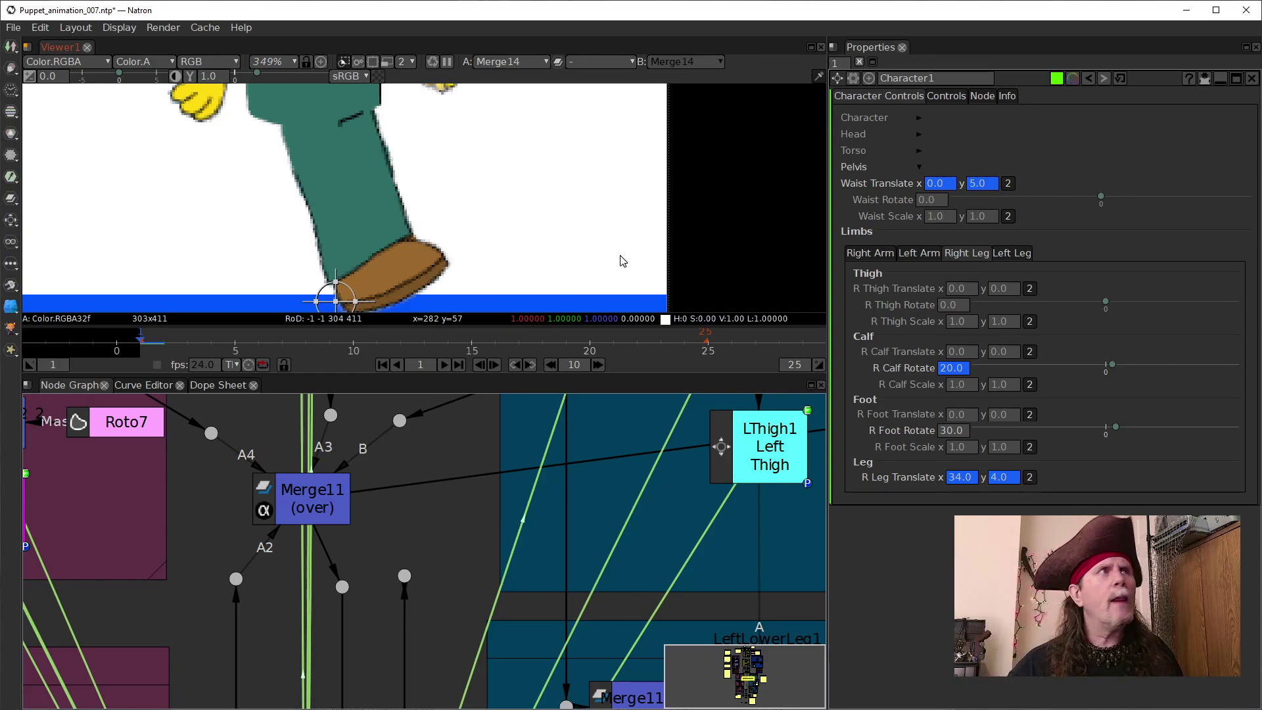
{"action": "left_click", "coordinate": [954, 431]}
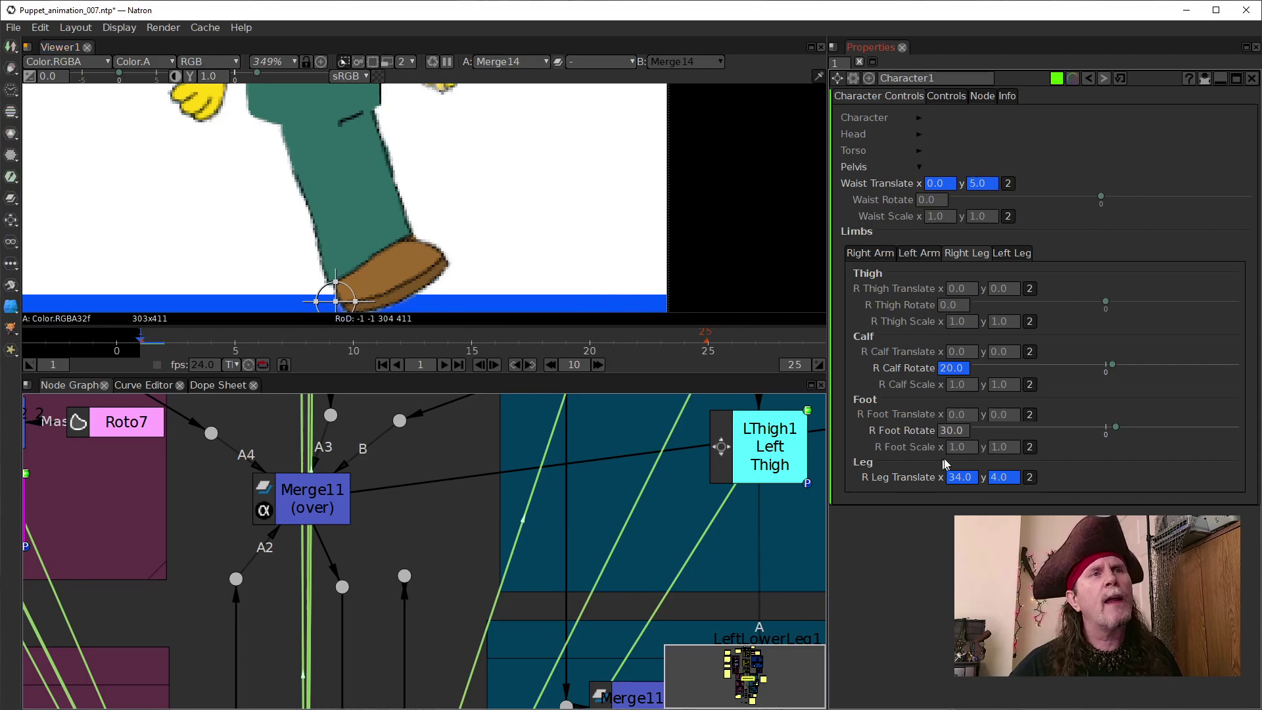
{"action": "left_click", "coordinate": [945, 437]}
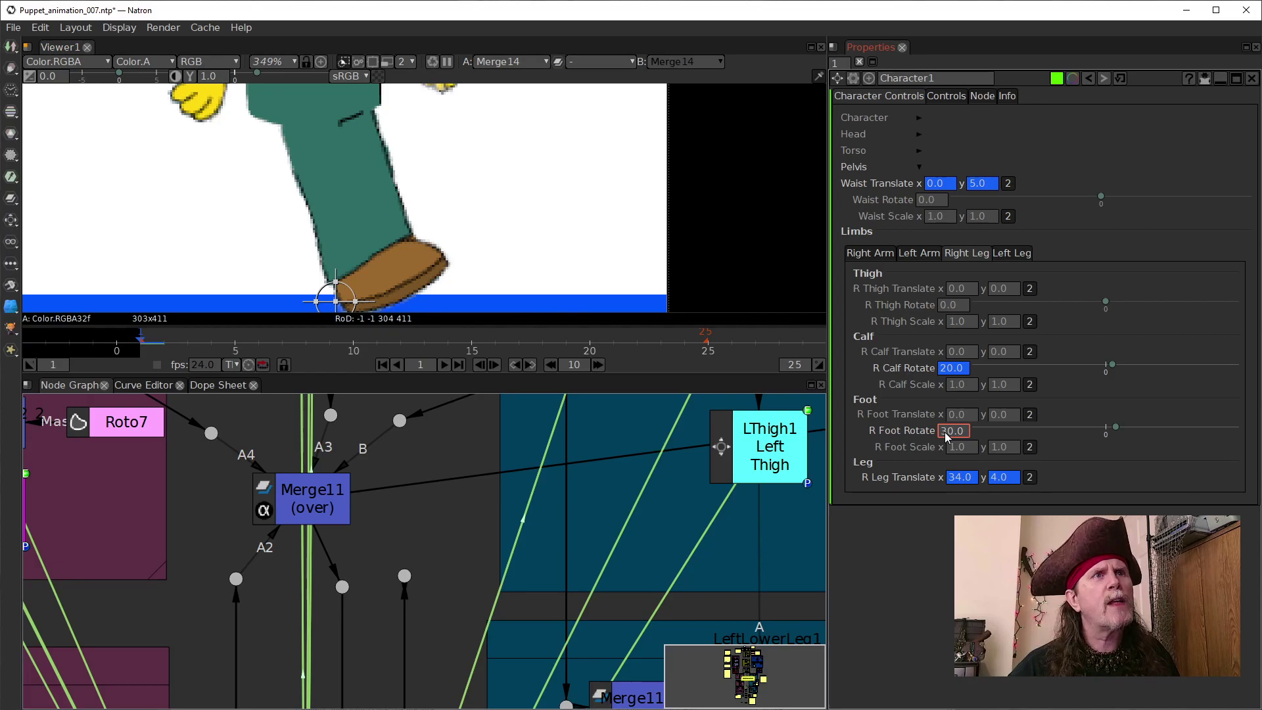
{"action": "key", "text": "Up"}
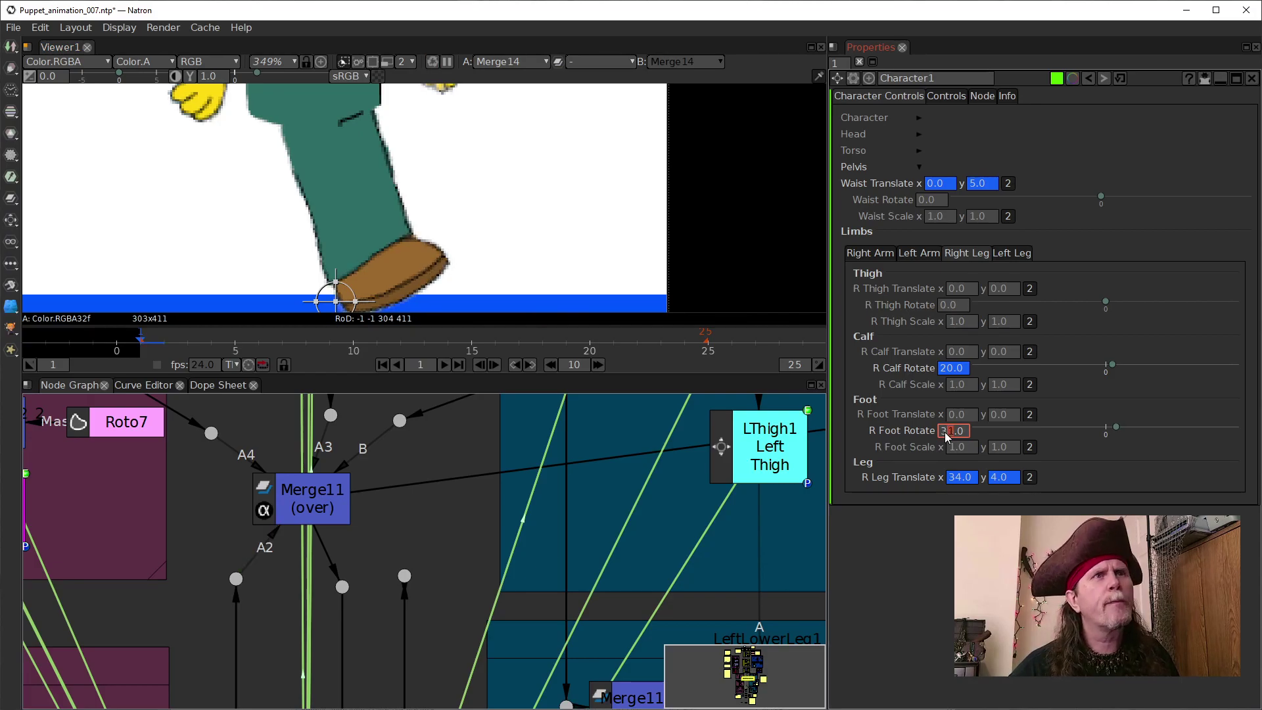
{"action": "left_click", "coordinate": [949, 370]}
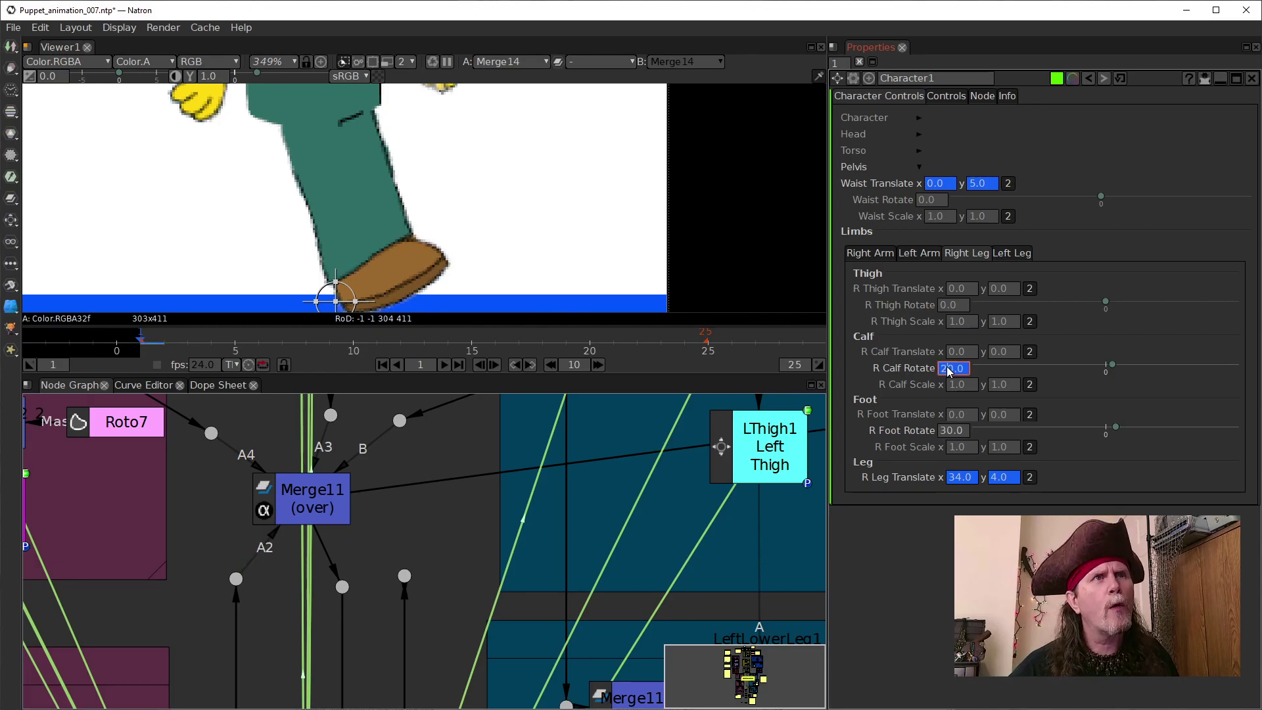
{"action": "right_click", "coordinate": [944, 433]}
{"action": "left_click", "coordinate": [957, 442]}
Step: Increase the right calf rotation to 30, trying larger bends along the way
{"action": "left_click", "coordinate": [947, 372]}
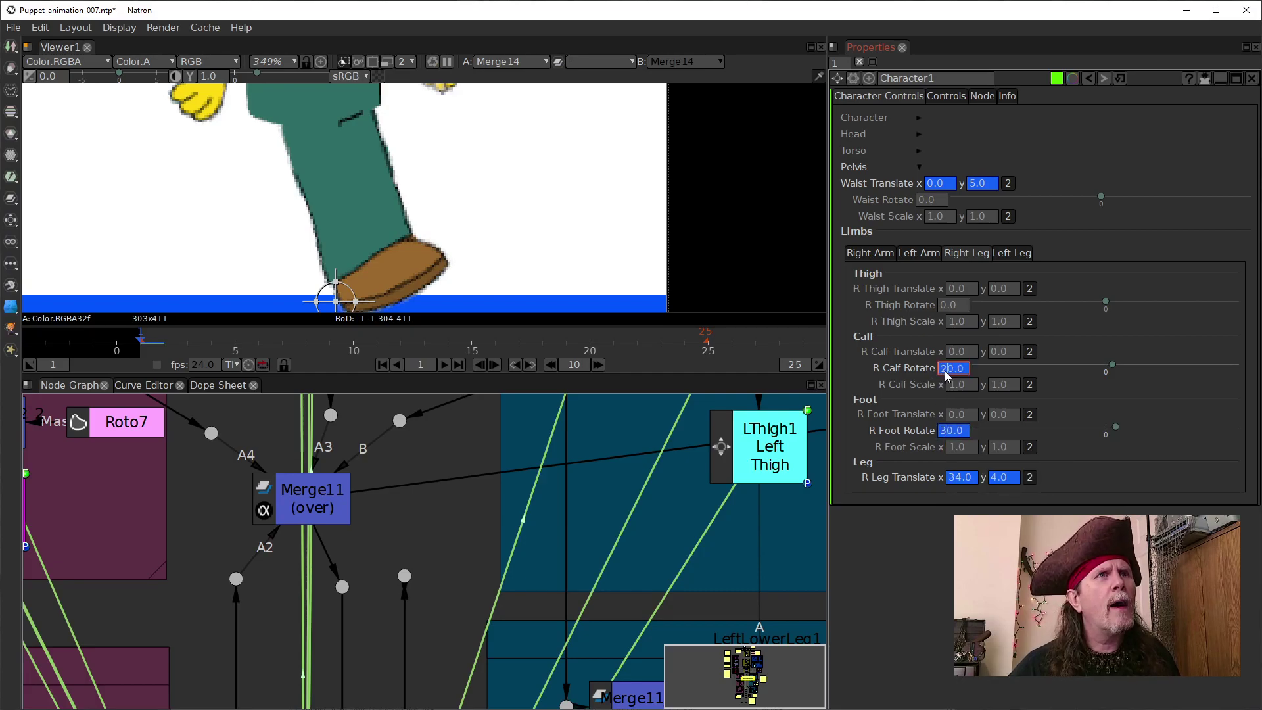
{"action": "key", "text": "Up"}
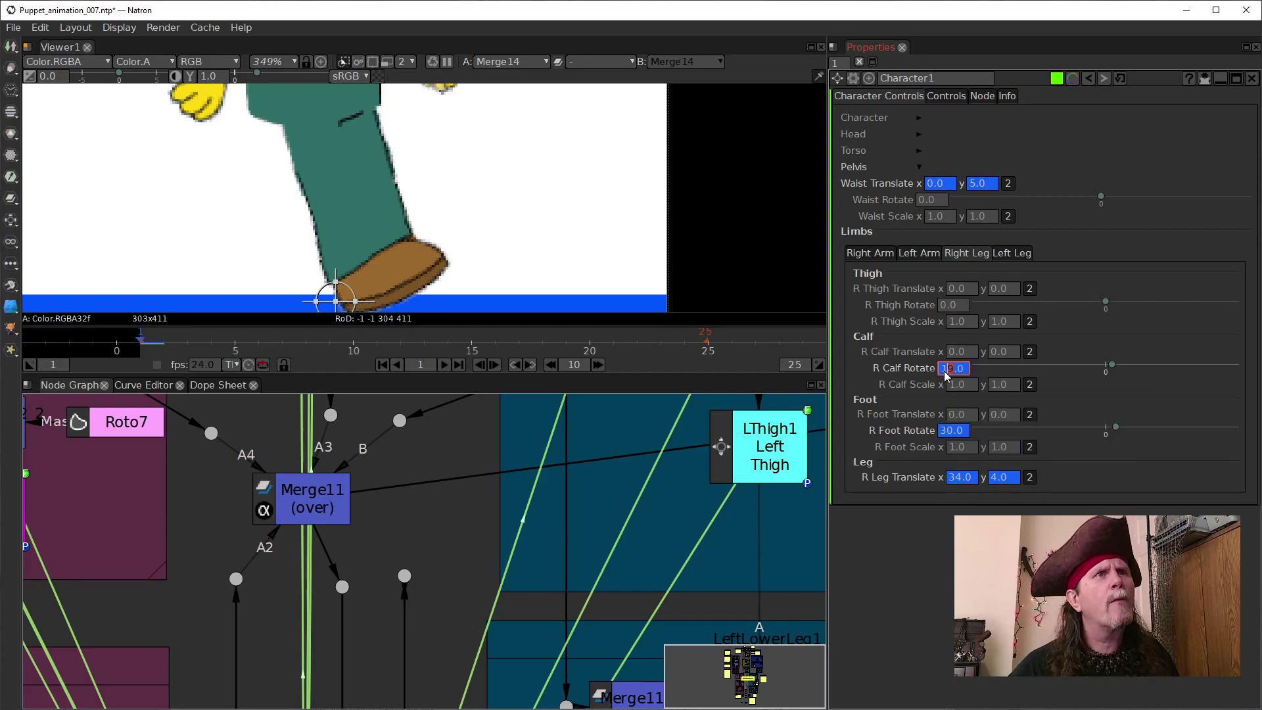
{"action": "key", "text": "Up"}
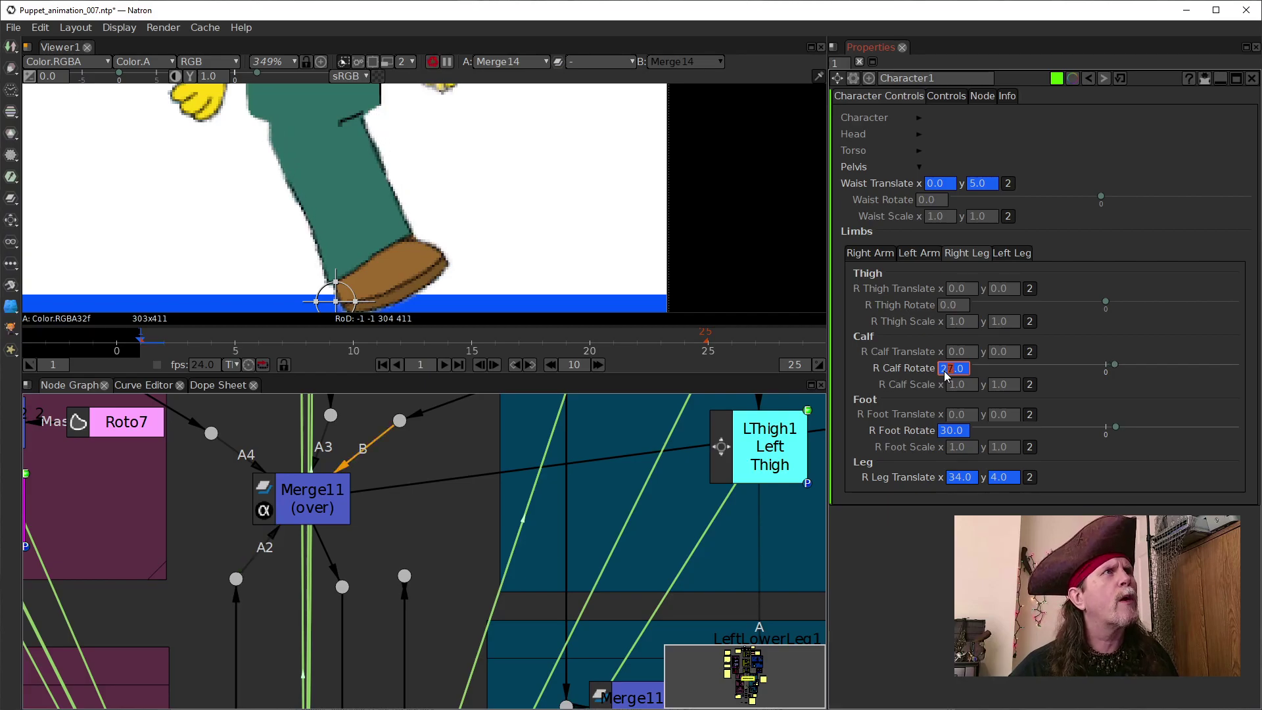
{"action": "key", "text": "Up"}
{"action": "key", "text": "Up"}
{"action": "key", "text": "Up"}
{"action": "key", "text": "Up"}
{"action": "key", "text": "Up"}
{"action": "key", "text": "Up"}
{"action": "key", "text": "Up"}
{"action": "key", "text": "Up"}
{"action": "key", "text": "Up"}
{"action": "key", "text": "Up"}
{"action": "key", "text": "Up"}
{"action": "key", "text": "Up"}
{"action": "key", "text": "Up"}
{"action": "key", "text": "Up"}
{"action": "key", "text": "Up"}
{"action": "key", "text": "Up"}
{"action": "key", "text": "Up"}
{"action": "key", "text": "Up"}
{"action": "key", "text": "Up"}
{"action": "key", "text": "Up"}
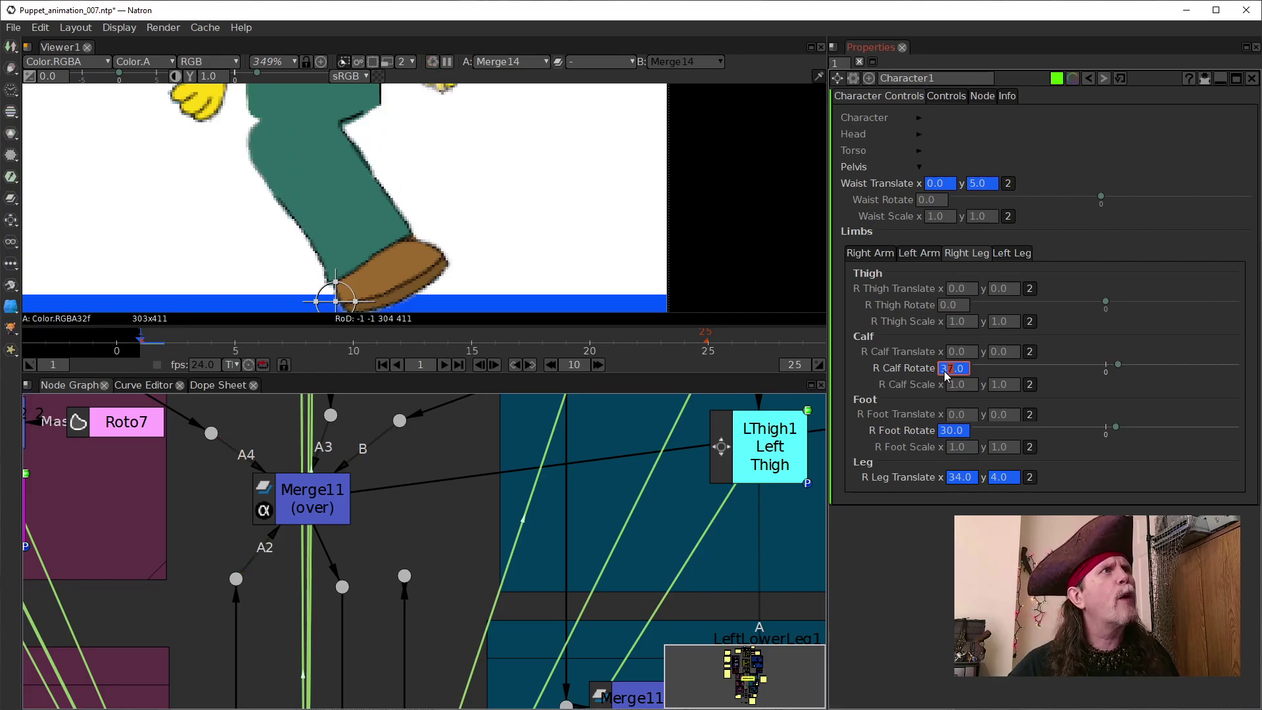
{"action": "key", "text": "Up"}
{"action": "key", "text": "Up"}
{"action": "key", "text": "Up"}
{"action": "key", "text": "Up"}
{"action": "key", "text": "Up"}
{"action": "key", "text": "Up"}
{"action": "key", "text": "Up"}
{"action": "key", "text": "Up"}
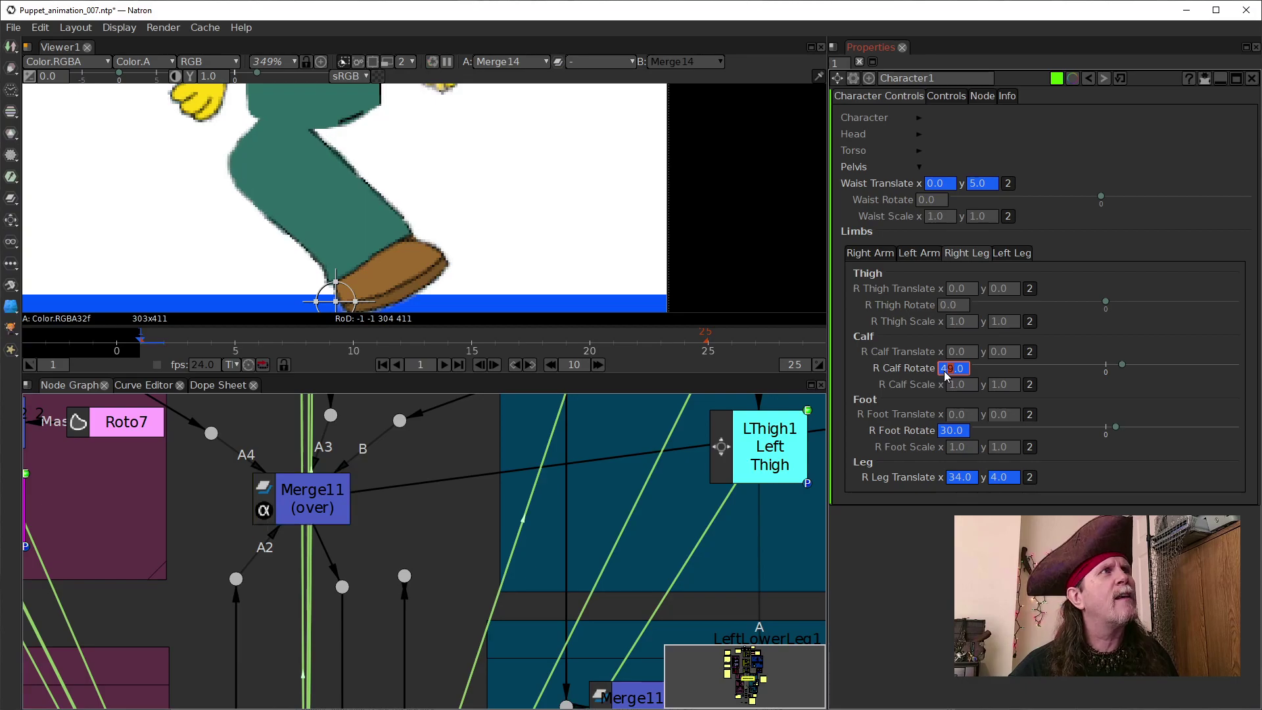
{"action": "key", "text": "Down"}
{"action": "key", "text": "Down"}
{"action": "key", "text": "Down"}
{"action": "key", "text": "Down"}
{"action": "key", "text": "Down"}
{"action": "key", "text": "Down"}
{"action": "key", "text": "Down"}
{"action": "key", "text": "Down"}
{"action": "key", "text": "Down"}
{"action": "key", "text": "Down"}
{"action": "key", "text": "Down"}
{"action": "key", "text": "Down"}
{"action": "key", "text": "Down"}
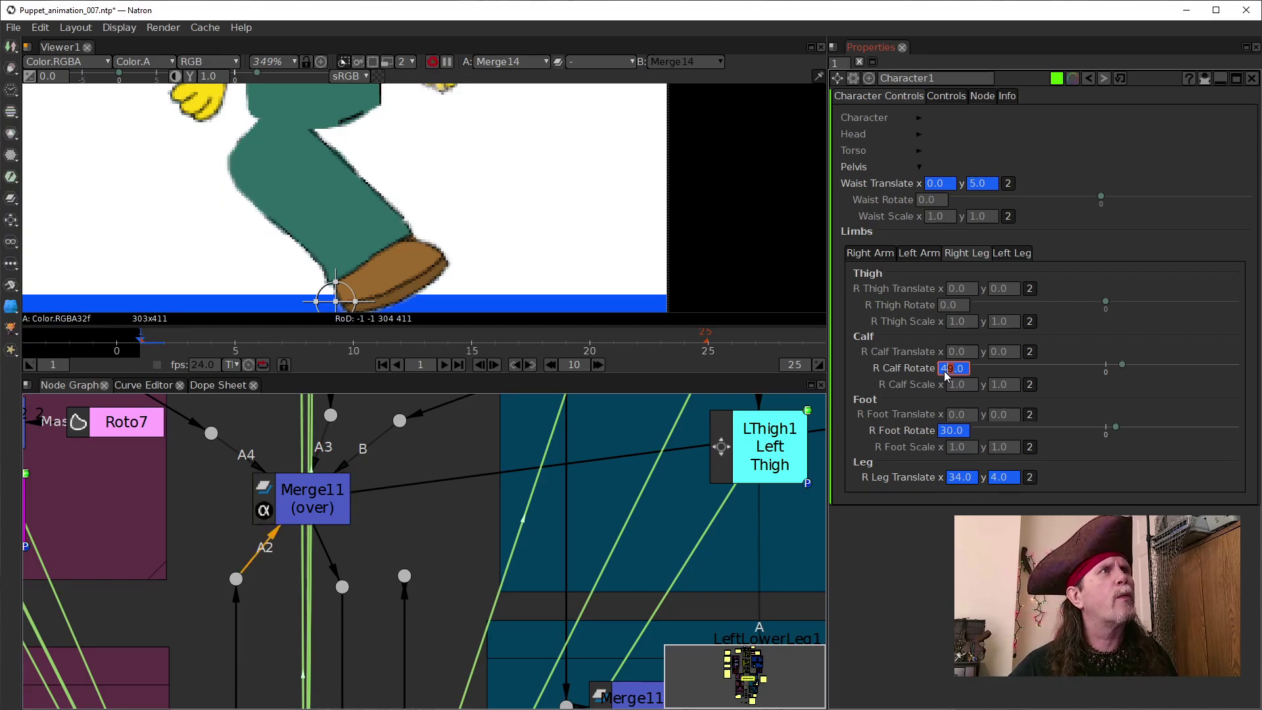
{"action": "key", "text": "Down"}
{"action": "key", "text": "Down"}
{"action": "key", "text": "Down"}
{"action": "key", "text": "Down"}
{"action": "key", "text": "Down"}
{"action": "key", "text": "Down"}
{"action": "key", "text": "Down"}
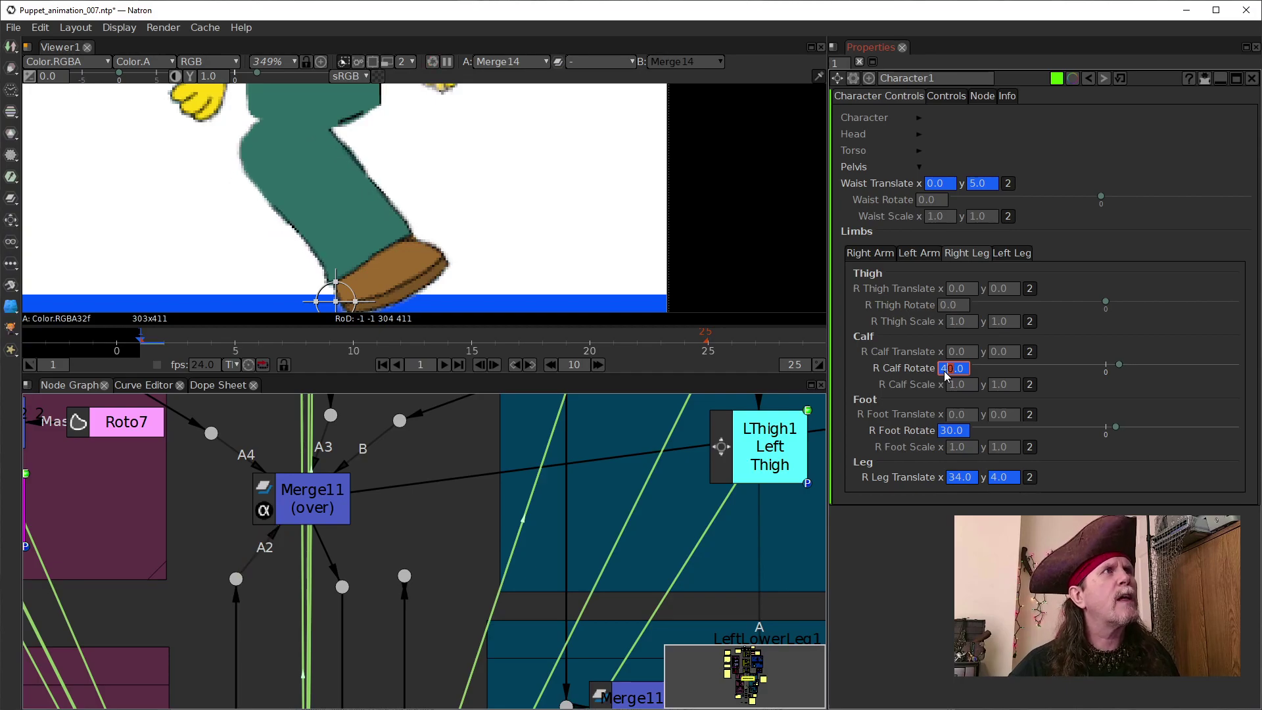
{"action": "key", "text": "Down"}
{"action": "key", "text": "Down"}
{"action": "key", "text": "Down"}
{"action": "key", "text": "Down"}
{"action": "key", "text": "Down"}
{"action": "key", "text": "Down"}
{"action": "key", "text": "Down"}
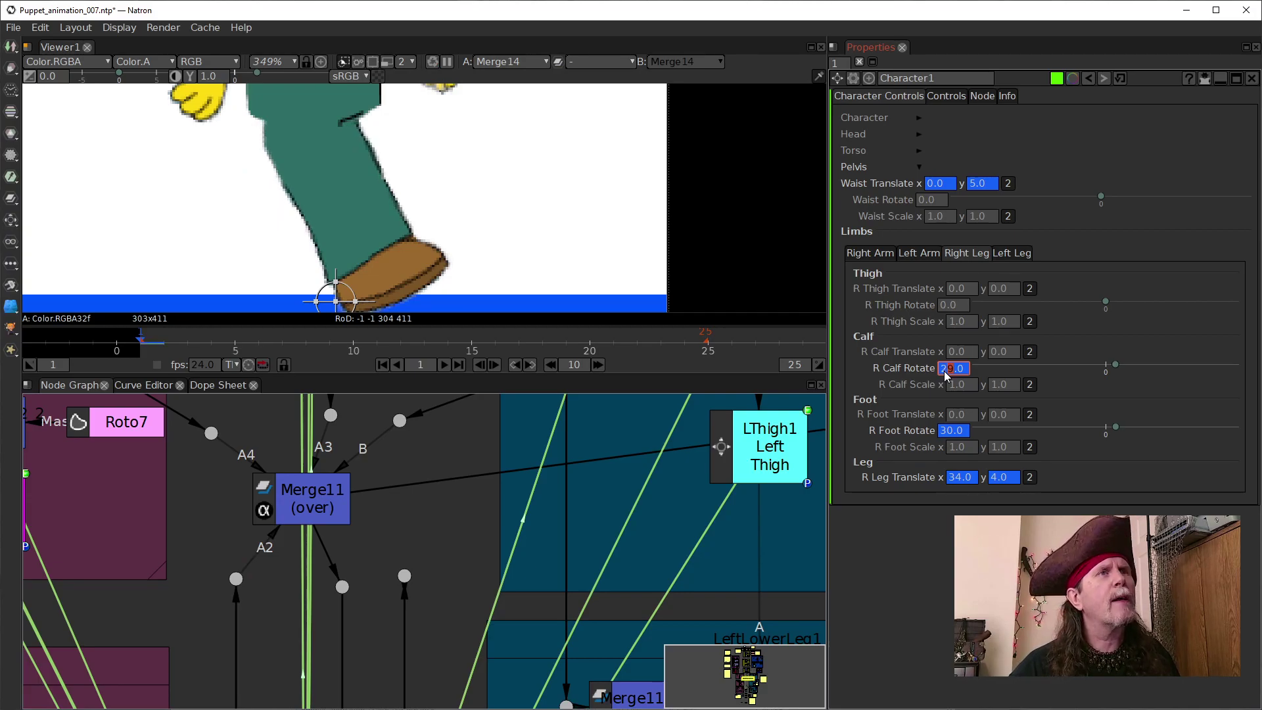
{"action": "key", "text": "Up"}
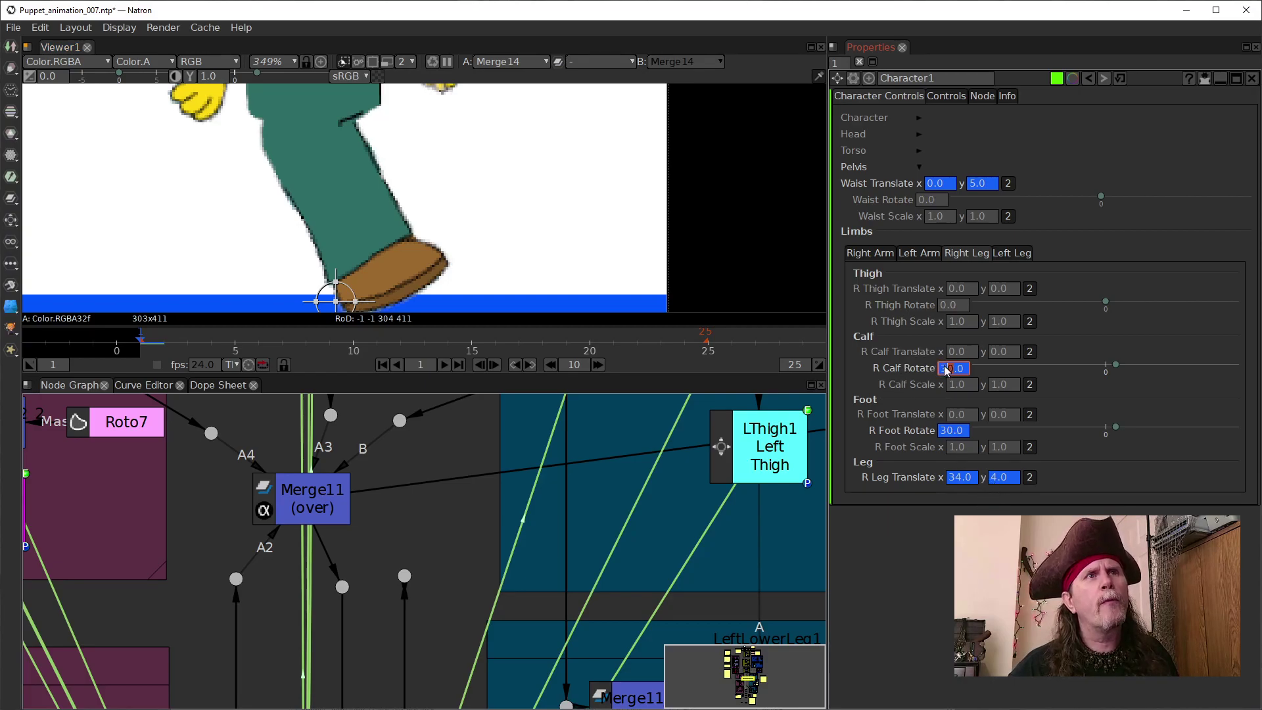
Step: Set the right leg's x translation to 27
{"action": "left_click", "coordinate": [993, 482]}
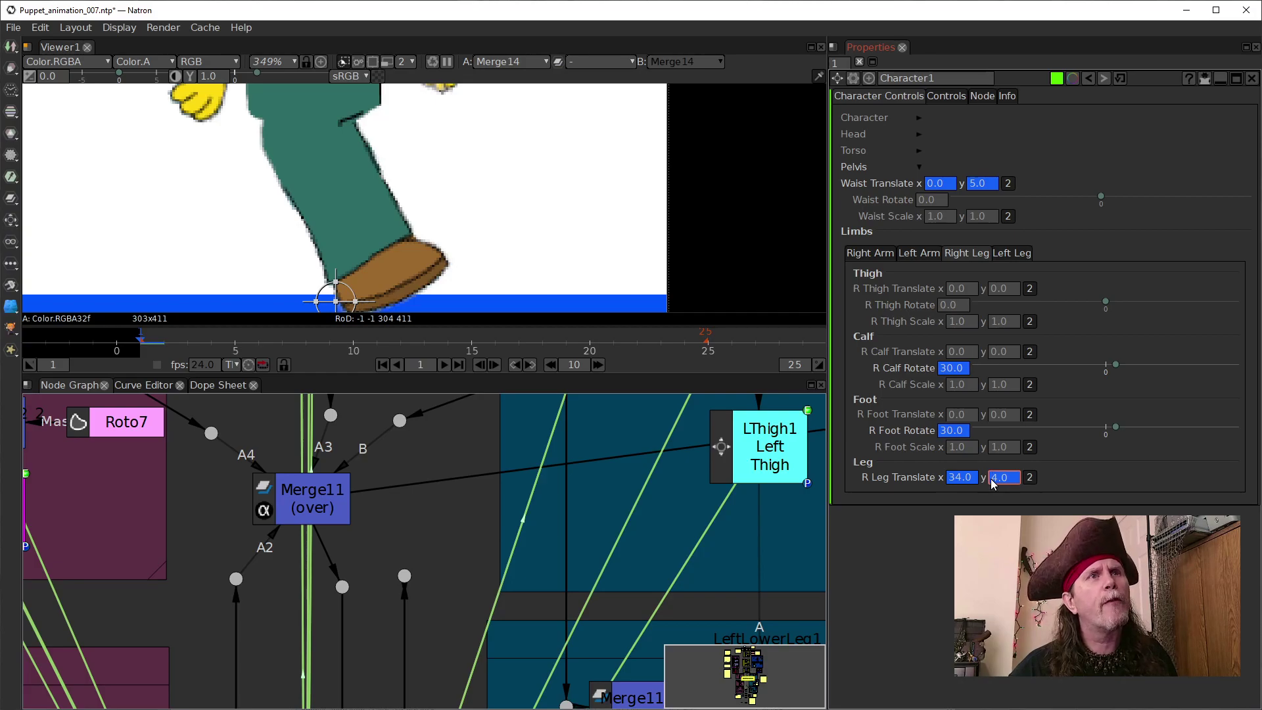
{"action": "left_click", "coordinate": [951, 482]}
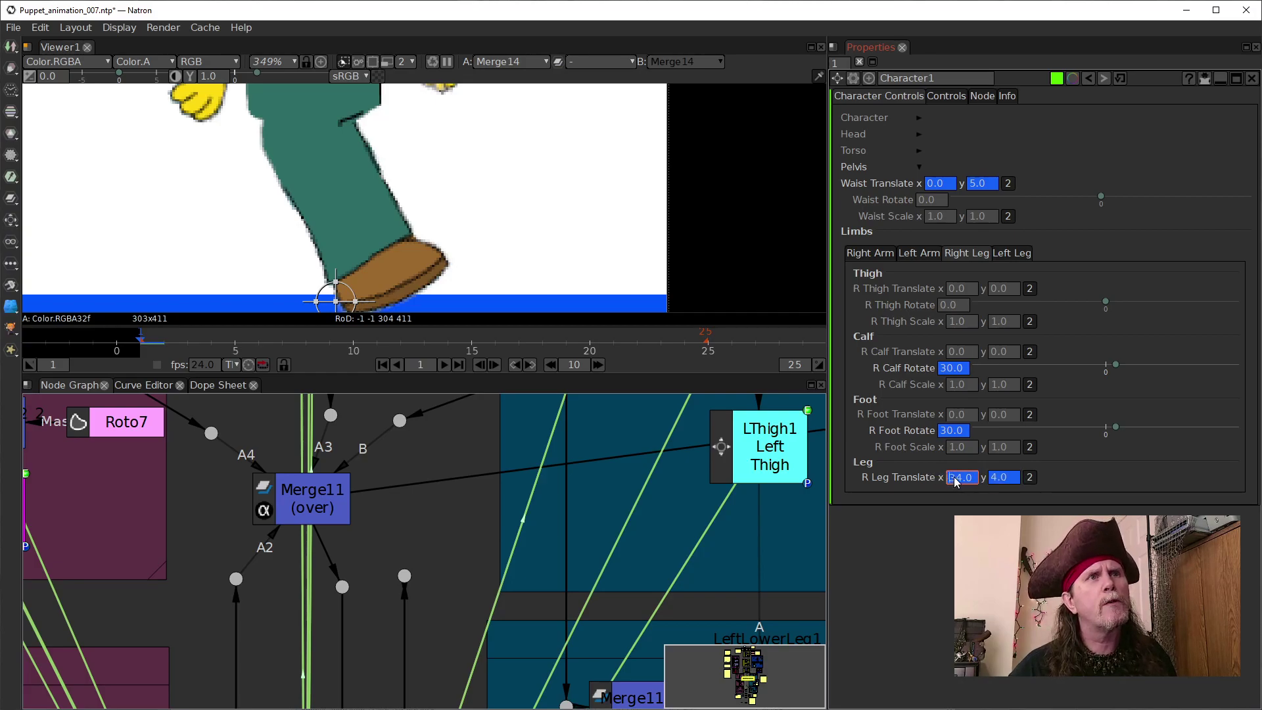
{"action": "scroll", "coordinate": [951, 478], "scroll_direction": "down", "scroll_amount": 1}
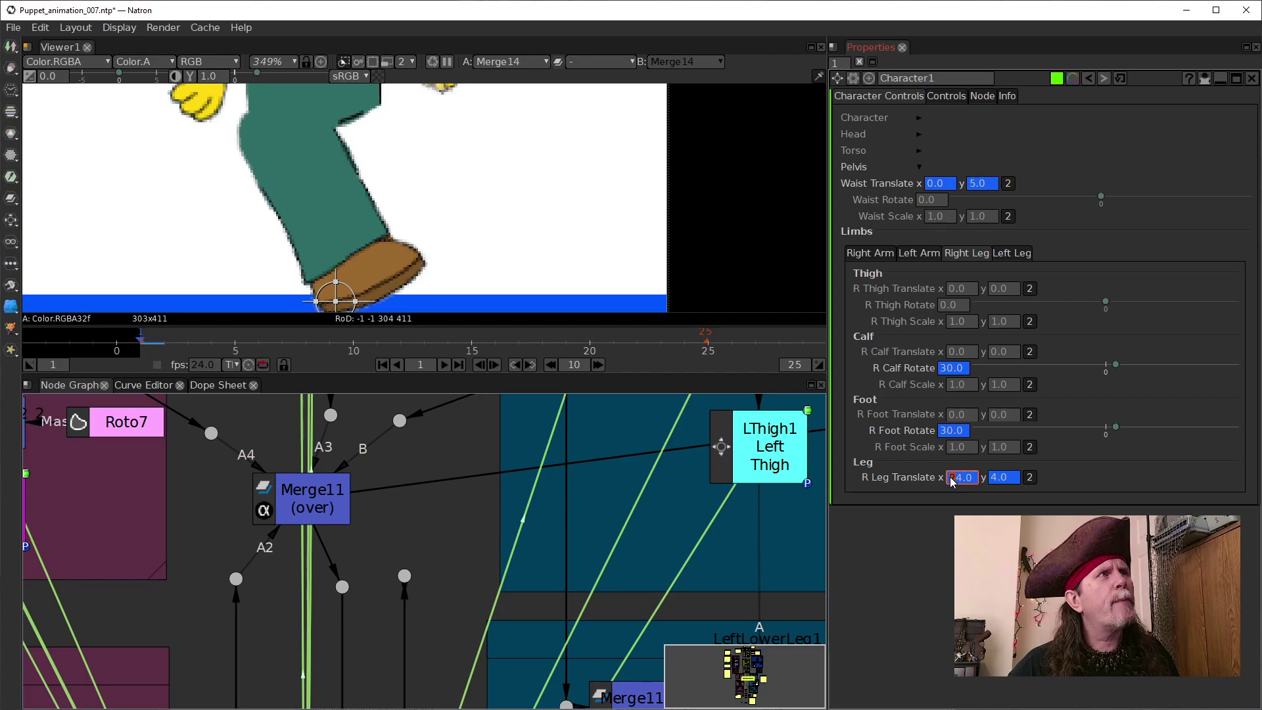
{"action": "scroll", "coordinate": [956, 484], "scroll_direction": "up", "scroll_amount": 4}
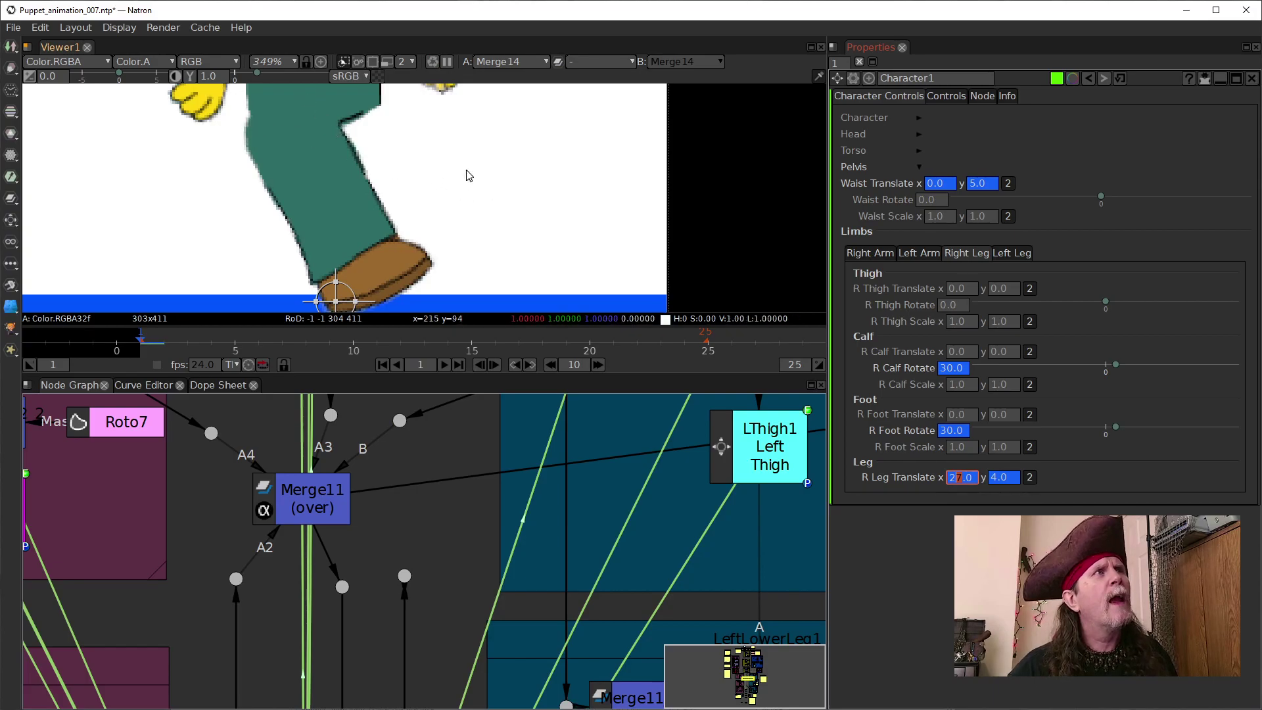
Step: Reduce the right calf rotation to 25 while checking how the thigh meets the waist
{"action": "left_click_drag", "start_coordinate": [469, 176], "coordinate": [482, 243]}
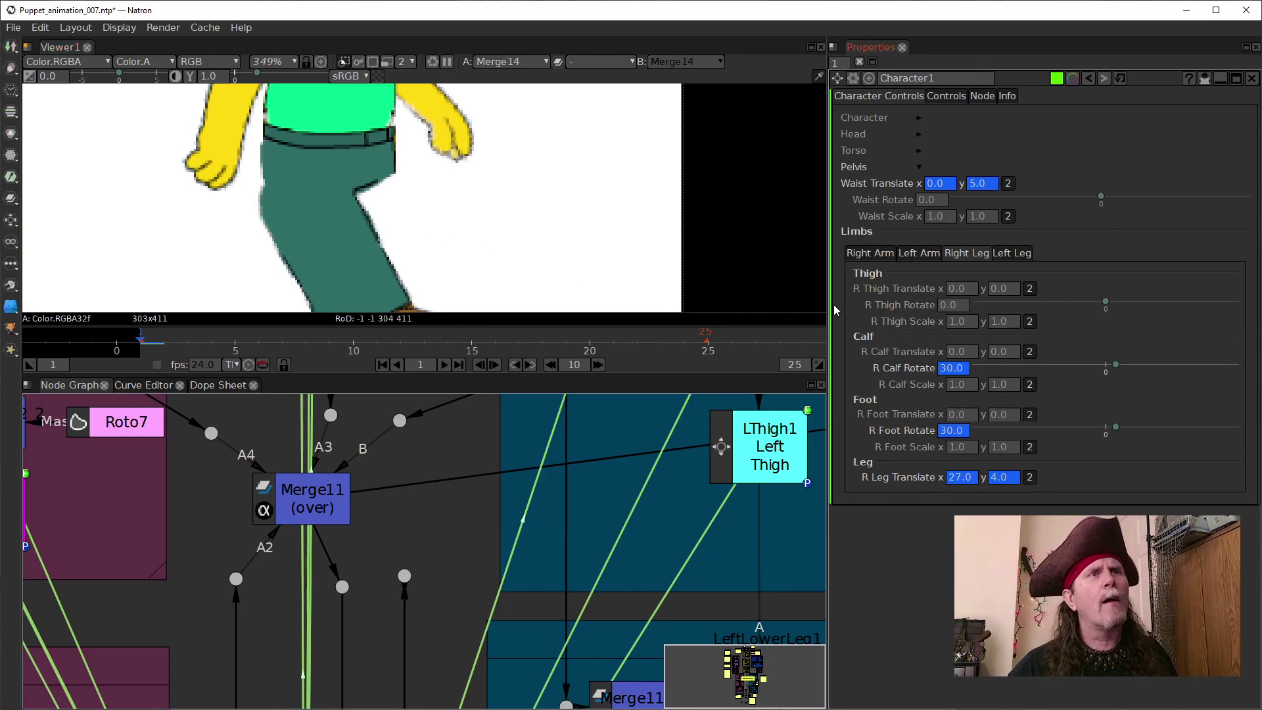
{"action": "left_click", "coordinate": [947, 369]}
{"action": "left_click", "coordinate": [941, 370]}
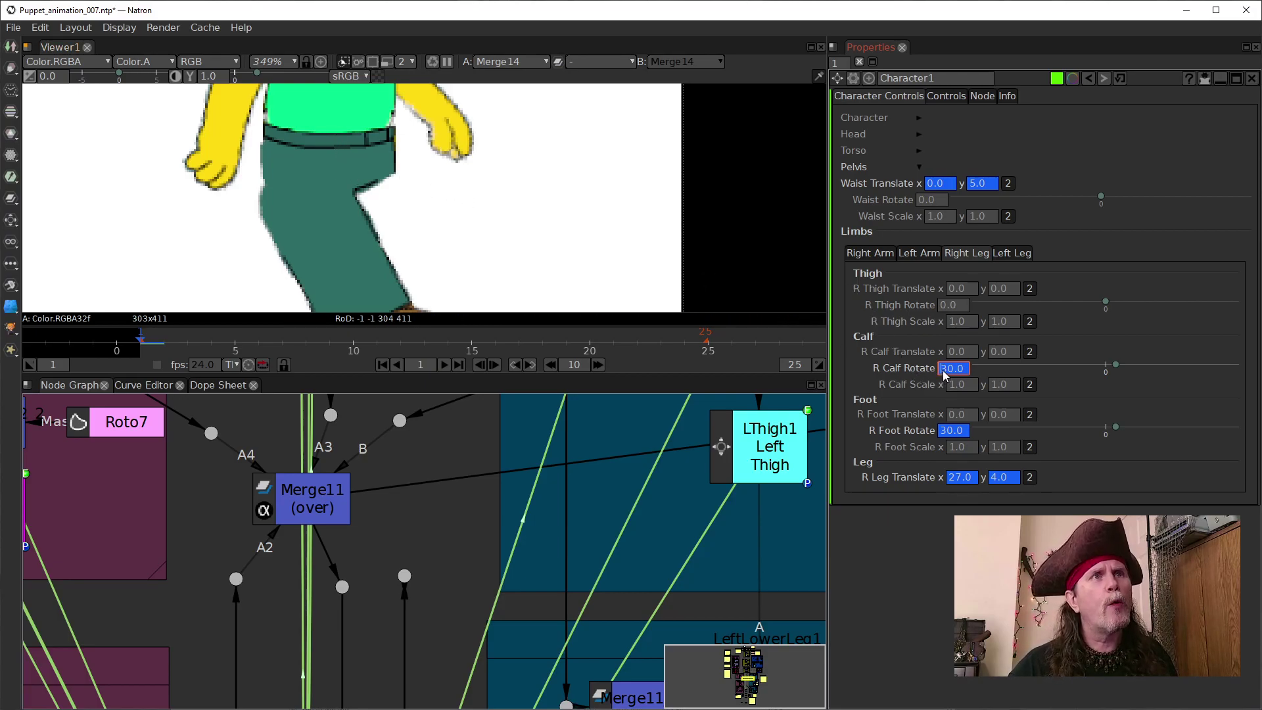
{"action": "scroll", "coordinate": [949, 374], "scroll_direction": "down", "scroll_amount": 4}
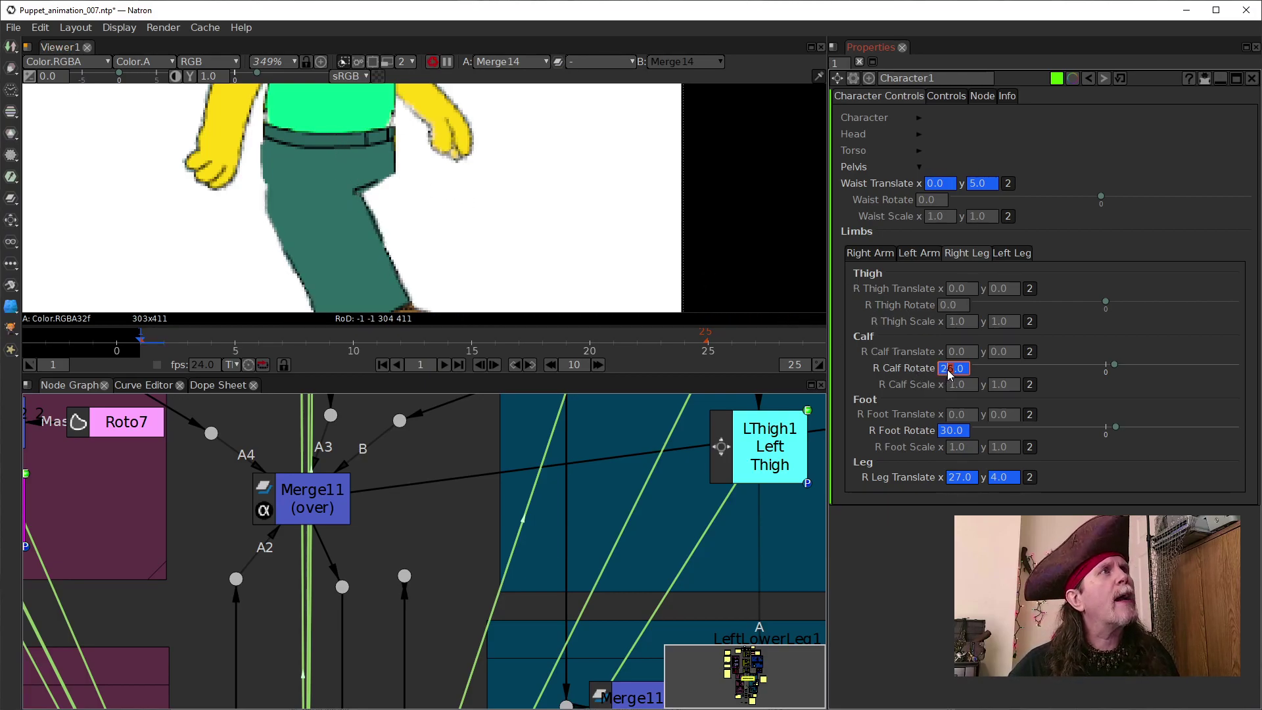
{"action": "scroll", "coordinate": [950, 373], "scroll_direction": "down", "scroll_amount": 1}
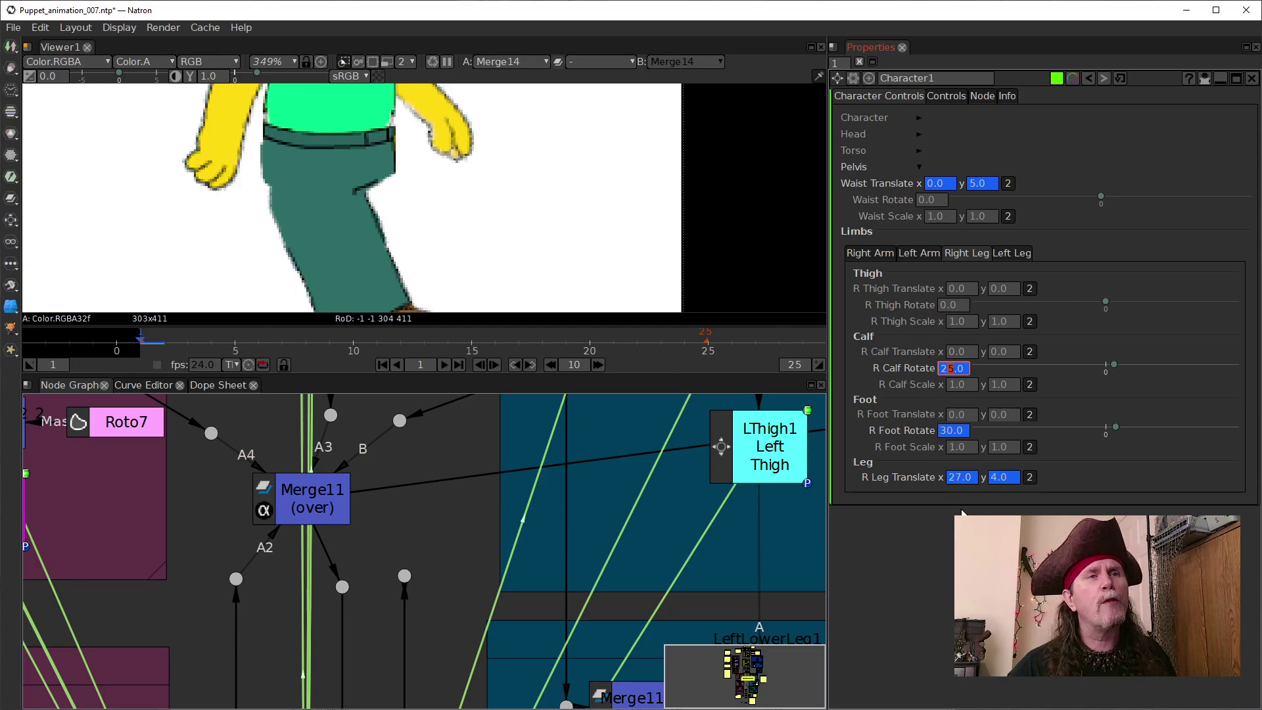
Step: Set the right leg's x translation to 23 and the right calf rotation to 23
{"action": "left_click", "coordinate": [958, 479]}
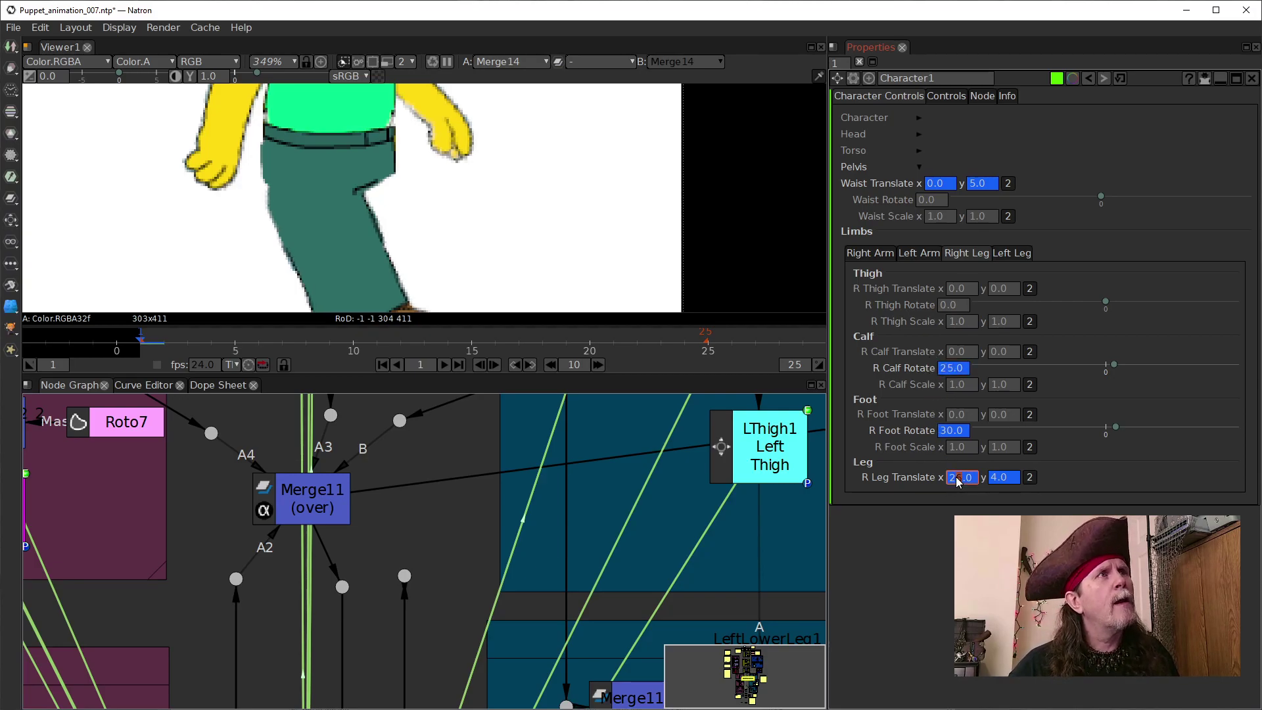
{"action": "scroll", "coordinate": [956, 482], "scroll_direction": "down", "scroll_amount": 1}
{"action": "scroll", "coordinate": [956, 482], "scroll_direction": "down", "scroll_amount": 1}
{"action": "scroll", "coordinate": [956, 482], "scroll_direction": "up", "scroll_amount": 1}
{"action": "scroll", "coordinate": [956, 482], "scroll_direction": "down", "scroll_amount": 1}
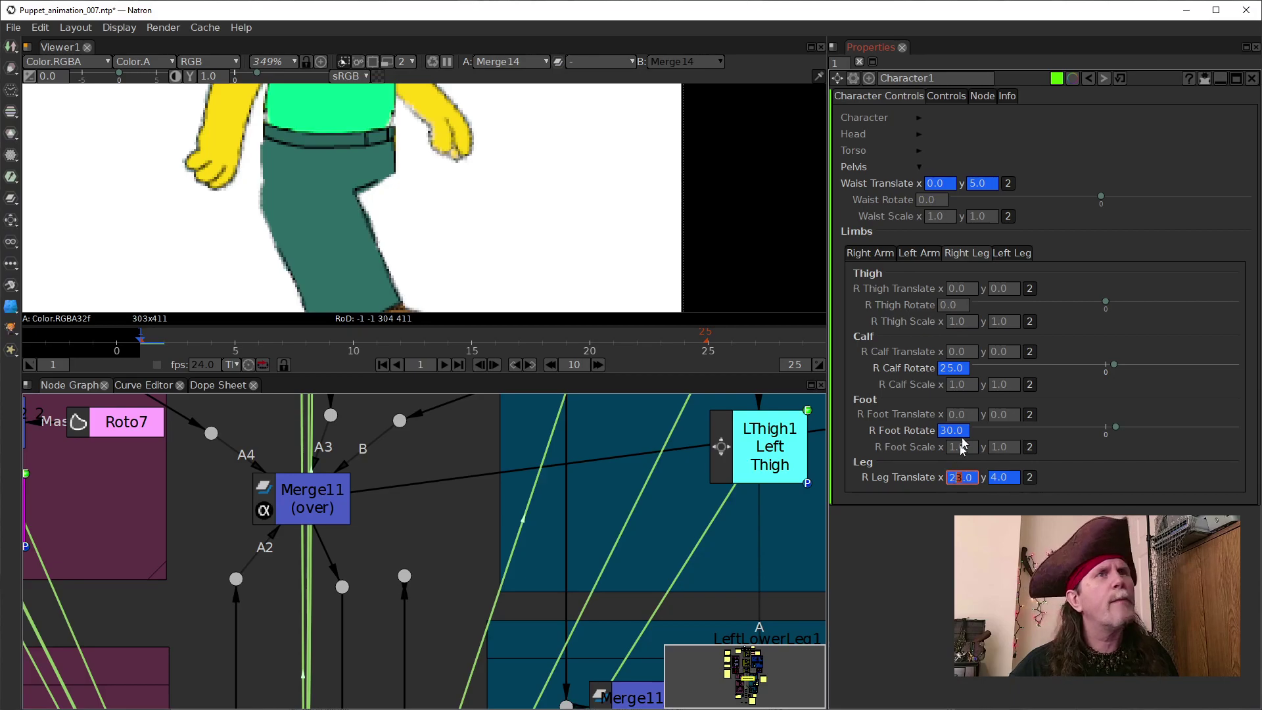
{"action": "scroll", "coordinate": [949, 374], "scroll_direction": "down", "scroll_amount": 1}
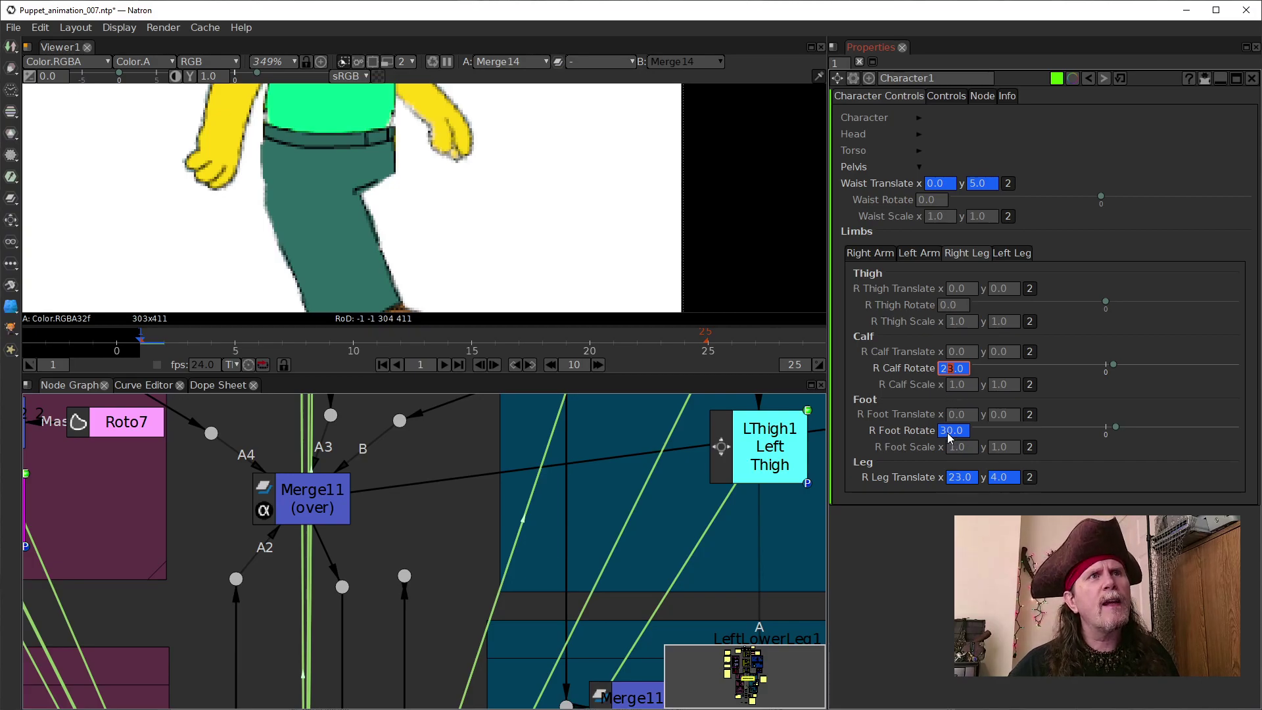
Step: Try a lower x translation for the right leg and restore it to 23
{"action": "left_click", "coordinate": [959, 480]}
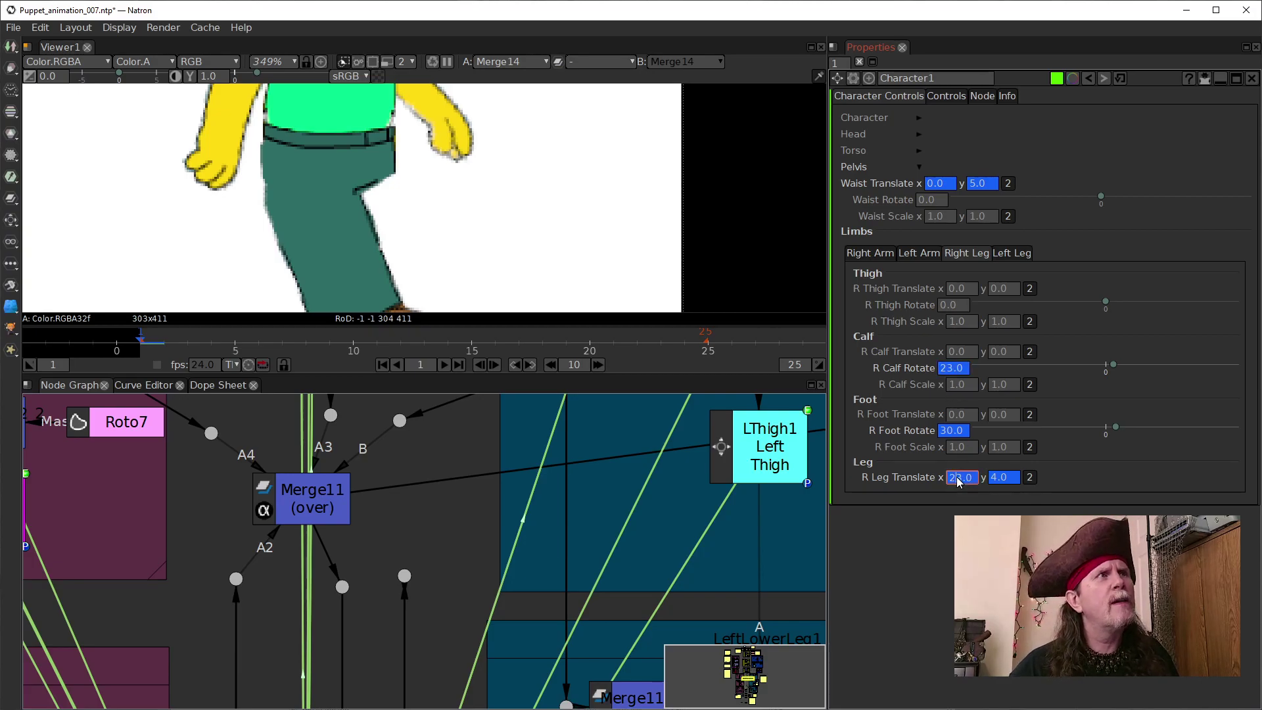
{"action": "scroll", "coordinate": [959, 482], "scroll_direction": "down", "scroll_amount": 1}
{"action": "scroll", "coordinate": [959, 482], "scroll_direction": "down", "scroll_amount": 1}
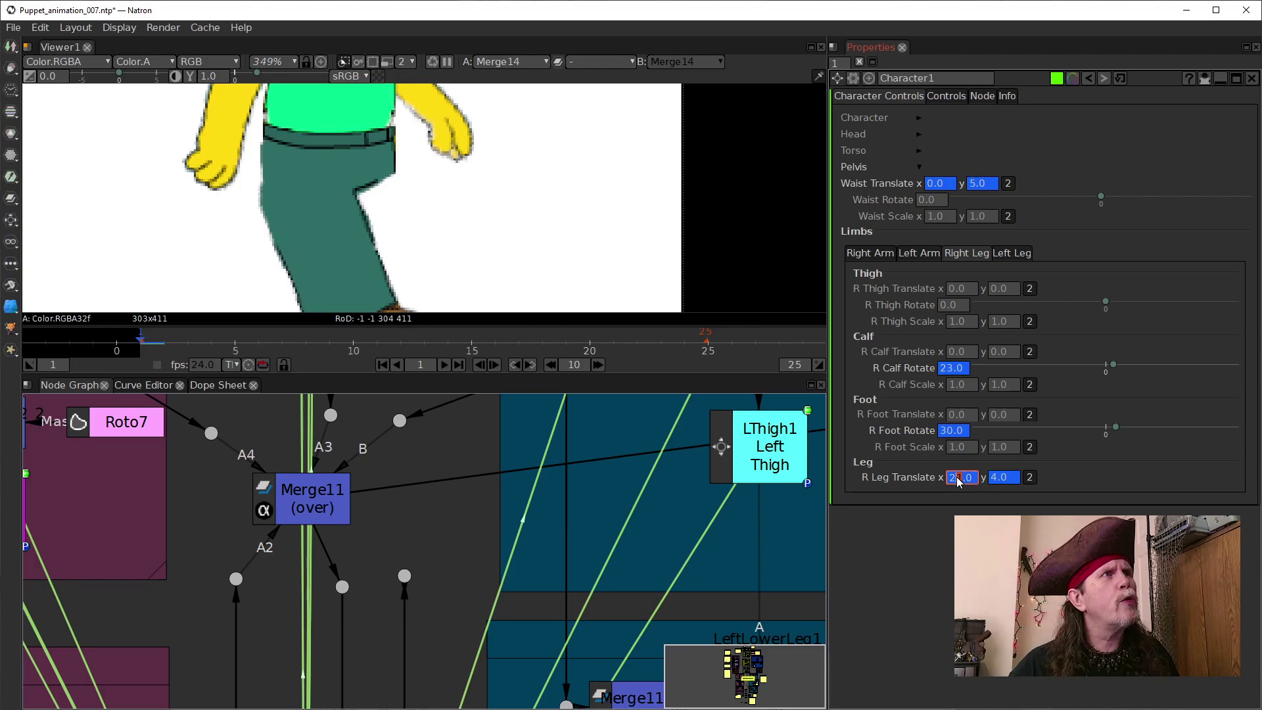
{"action": "scroll", "coordinate": [959, 482], "scroll_direction": "up", "scroll_amount": 1}
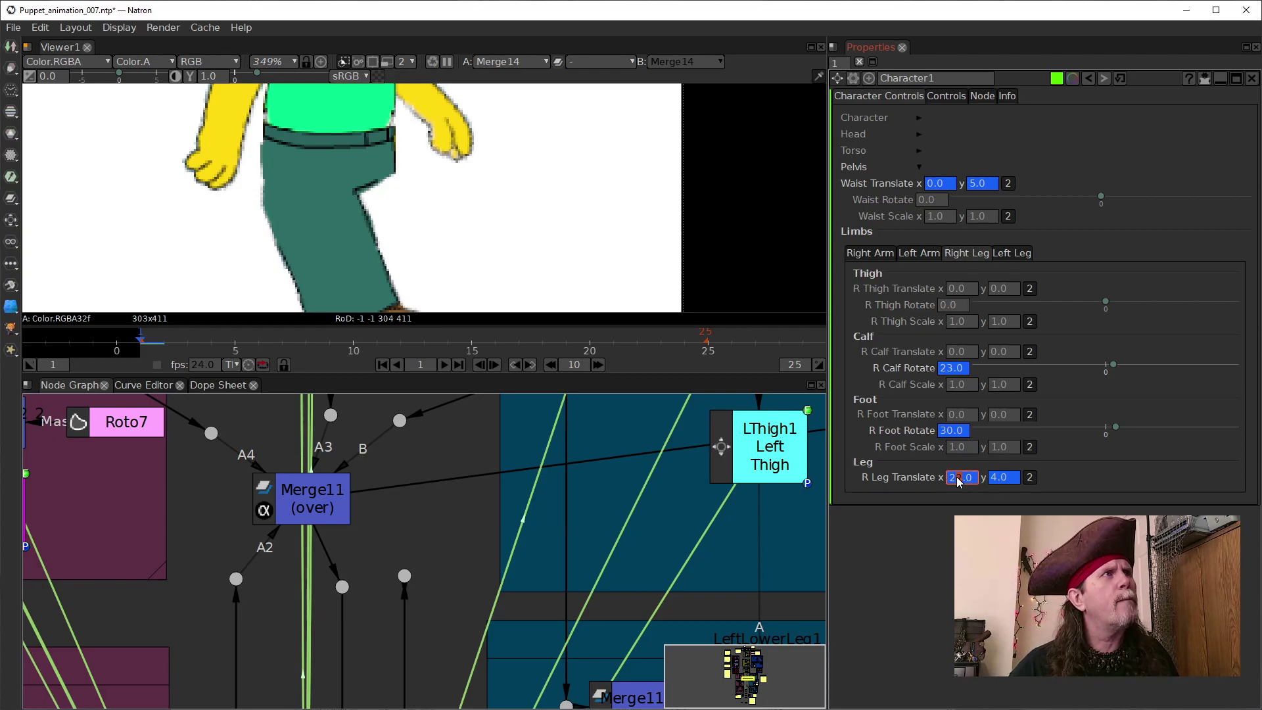
{"action": "scroll", "coordinate": [959, 482], "scroll_direction": "up", "scroll_amount": 1}
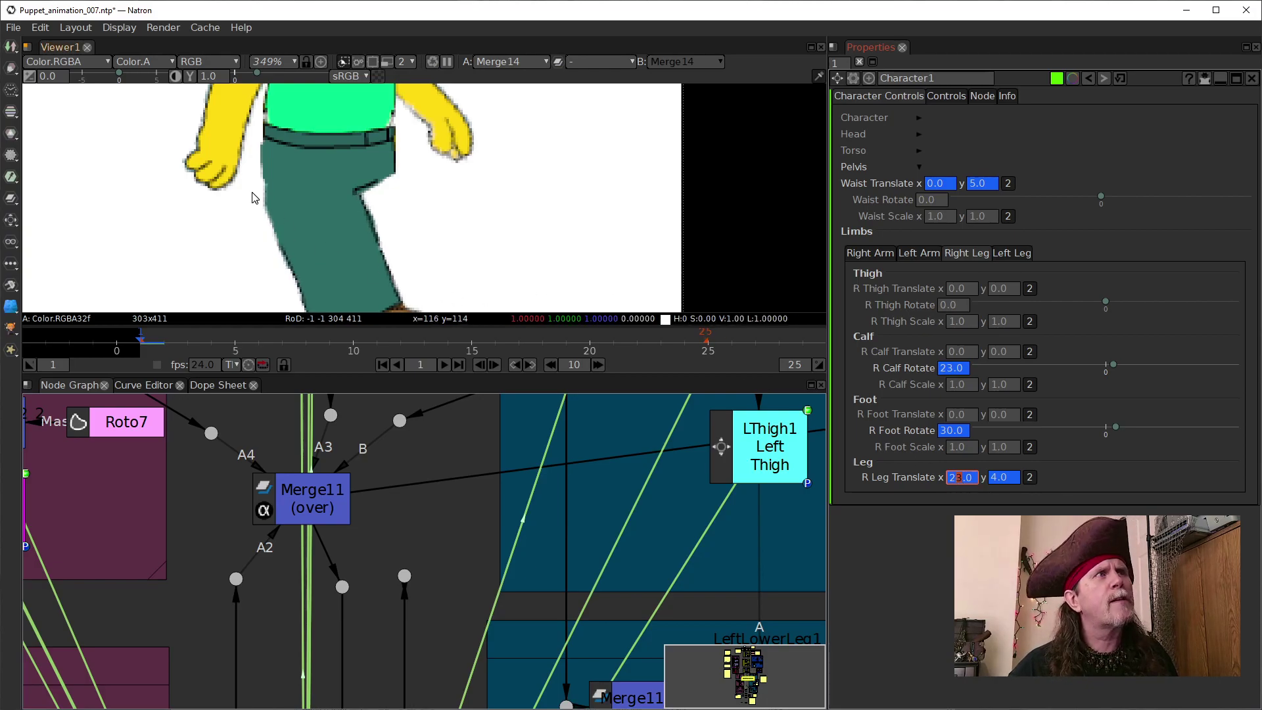
Step: Lower the waist's y translation to 2 in the frame 1 pose
{"action": "left_click", "coordinate": [975, 185]}
{"action": "scroll", "coordinate": [975, 189], "scroll_direction": "down", "scroll_amount": 1}
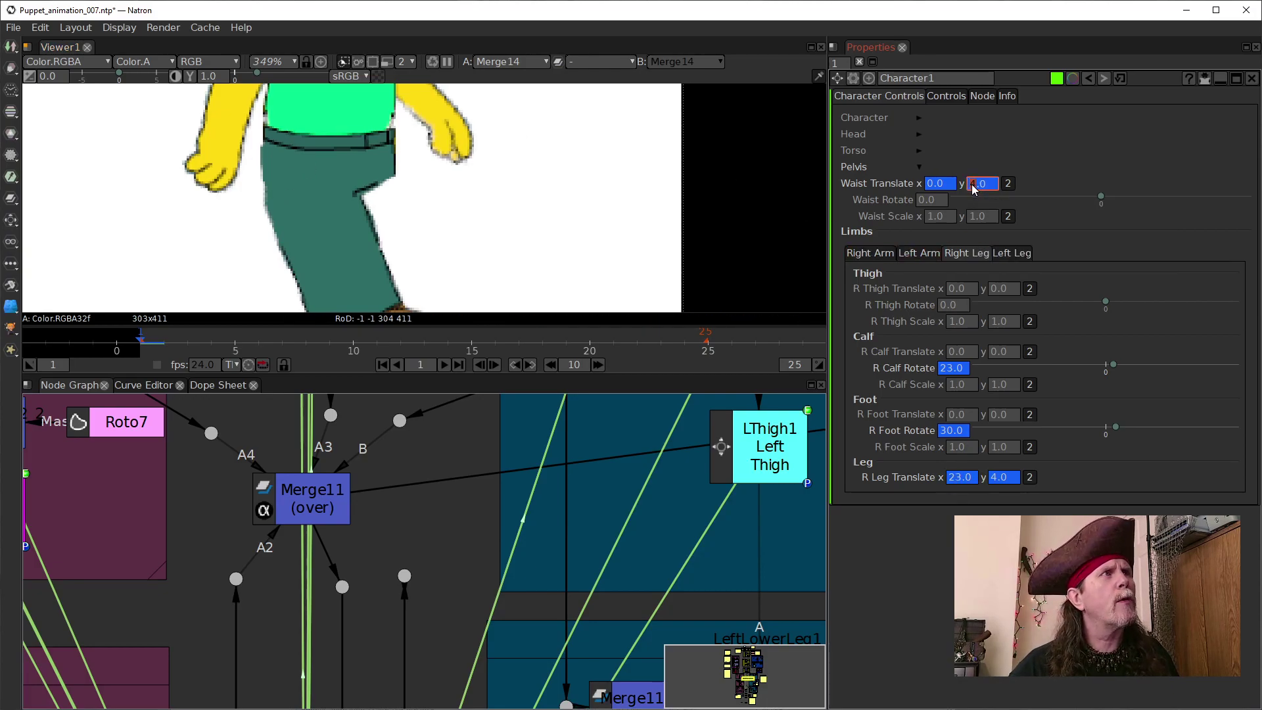
{"action": "scroll", "coordinate": [975, 188], "scroll_direction": "down", "scroll_amount": 1}
{"action": "scroll", "coordinate": [975, 189], "scroll_direction": "down", "scroll_amount": 1}
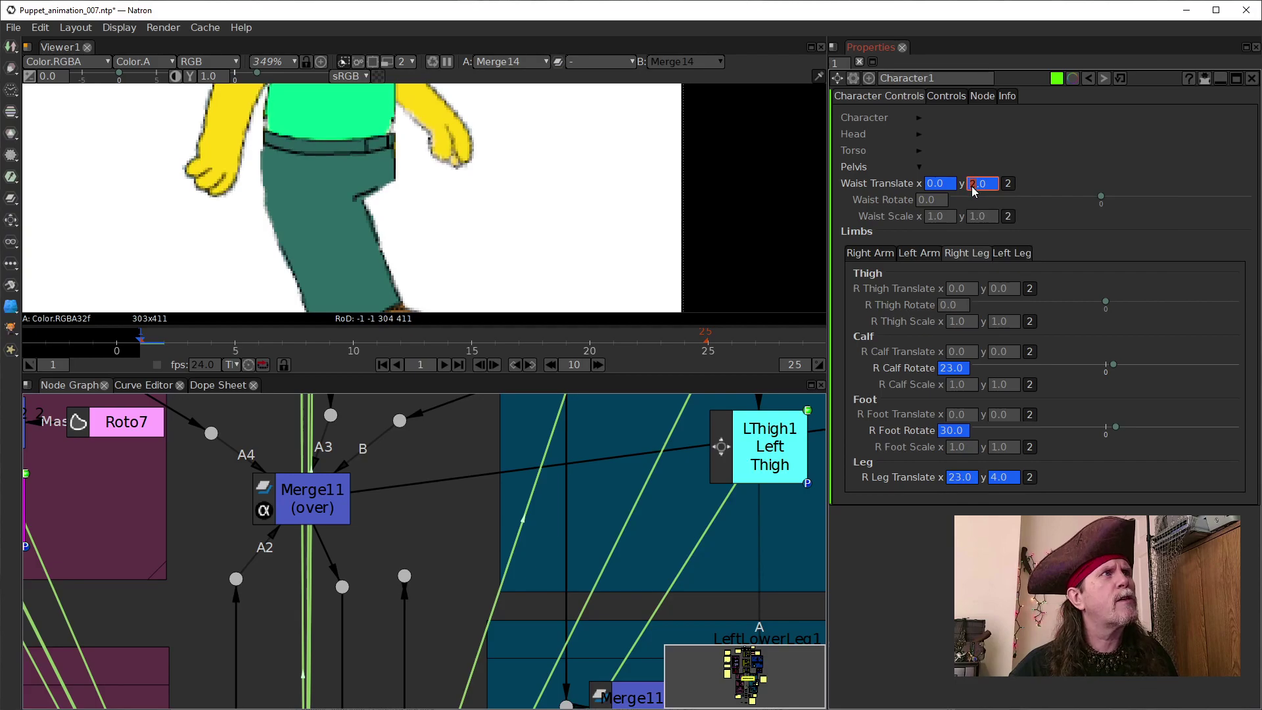
{"action": "scroll", "coordinate": [975, 189], "scroll_direction": "up", "scroll_amount": 1}
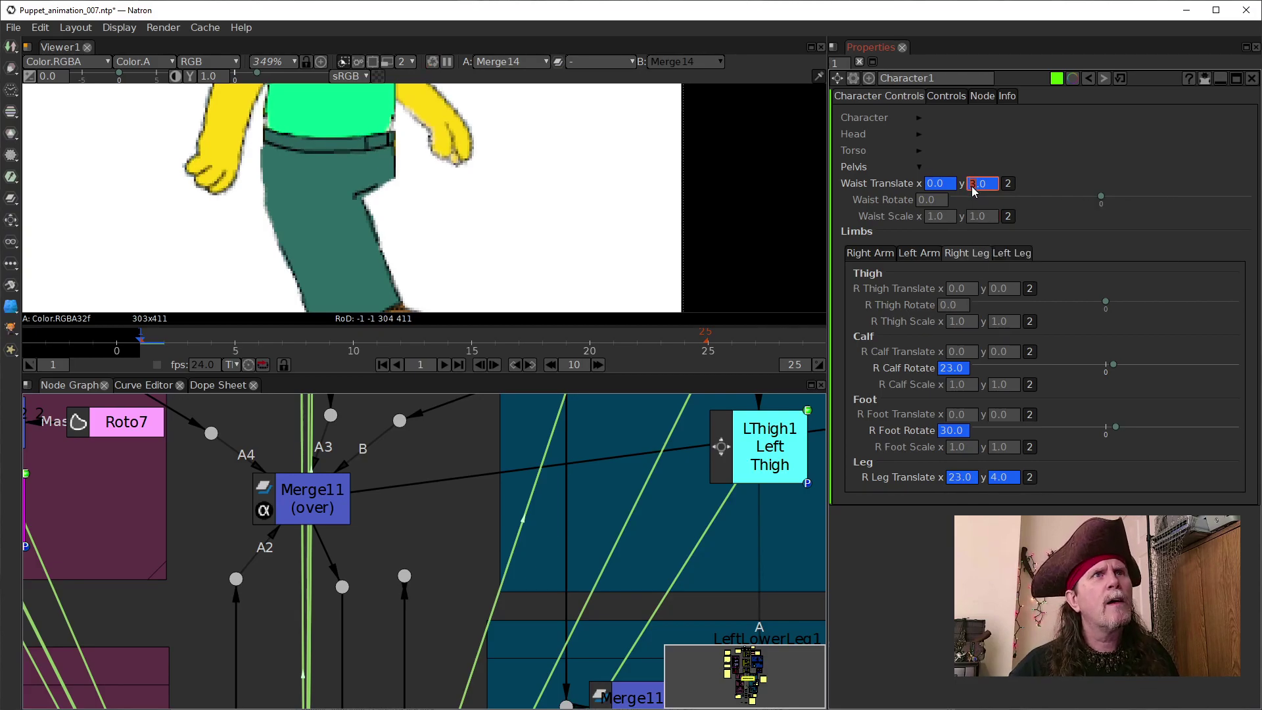
{"action": "scroll", "coordinate": [973, 190], "scroll_direction": "down", "scroll_amount": 1}
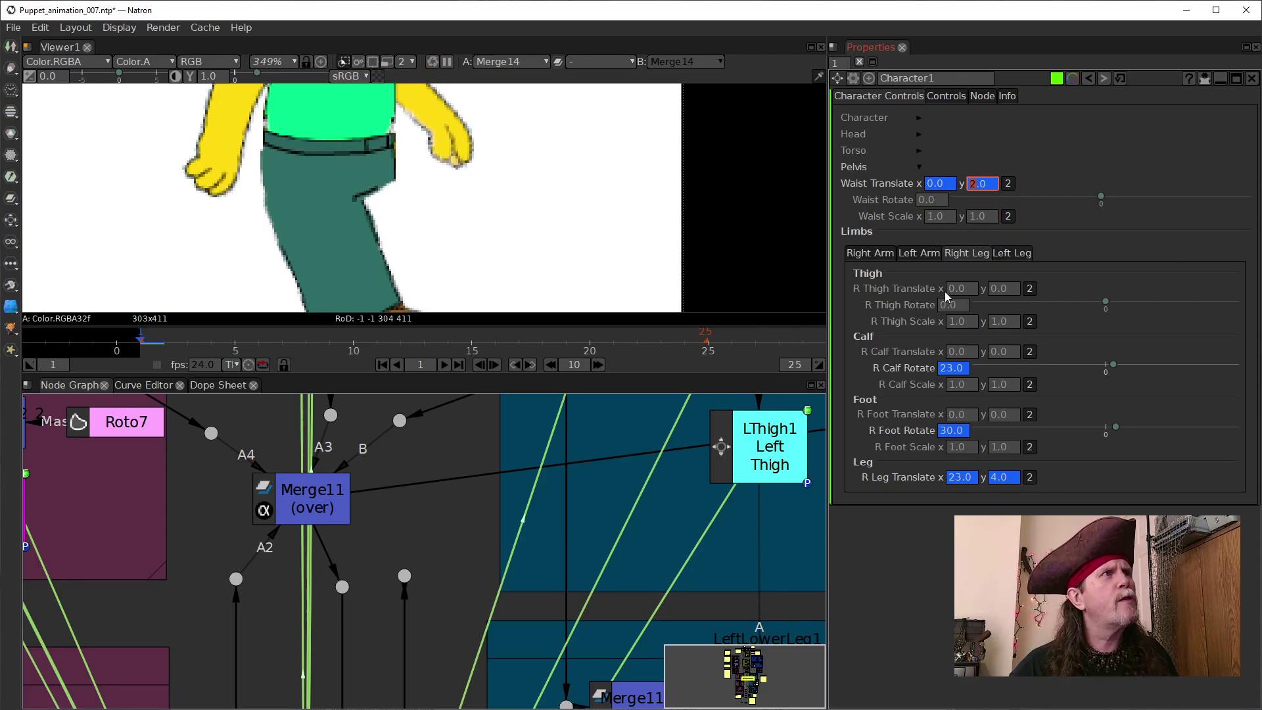
Step: Try small changes to the right leg's x translation and calf rotation, and restore both to 23
{"action": "left_click", "coordinate": [958, 482]}
{"action": "scroll", "coordinate": [946, 370], "scroll_direction": "up", "scroll_amount": 1}
{"action": "scroll", "coordinate": [949, 373], "scroll_direction": "down", "scroll_amount": 2}
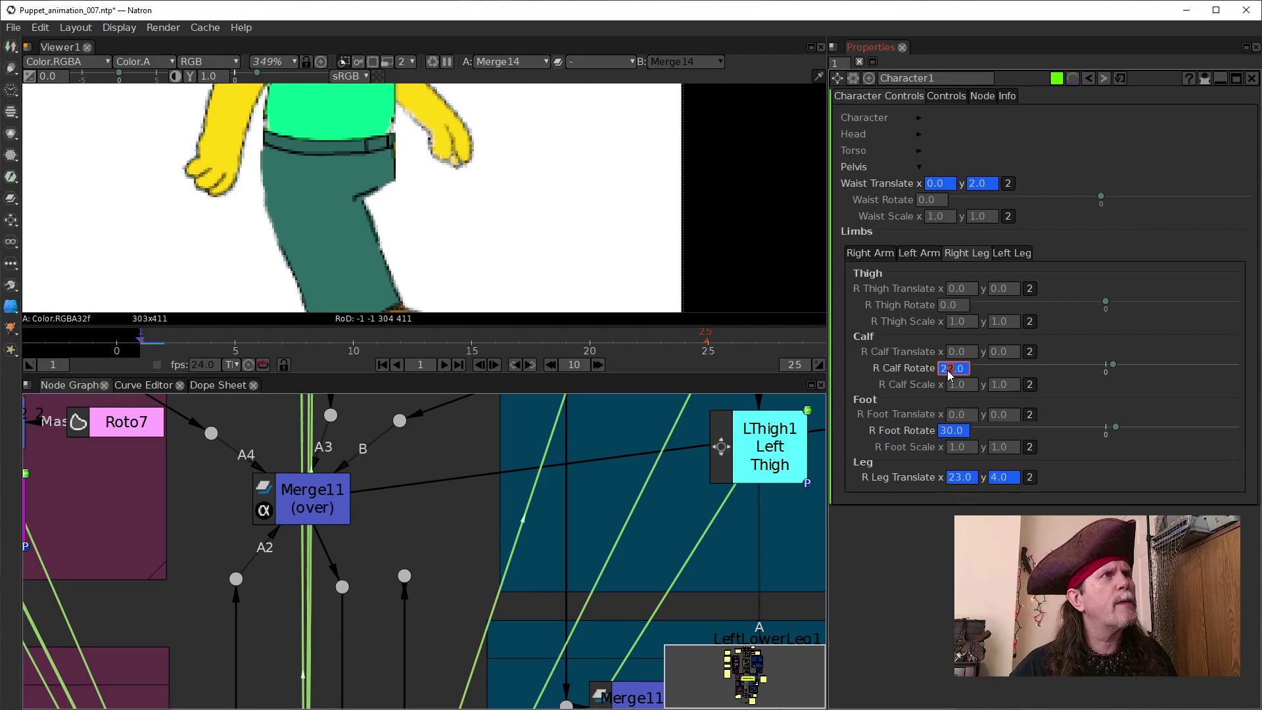
{"action": "scroll", "coordinate": [948, 371], "scroll_direction": "up", "scroll_amount": 1}
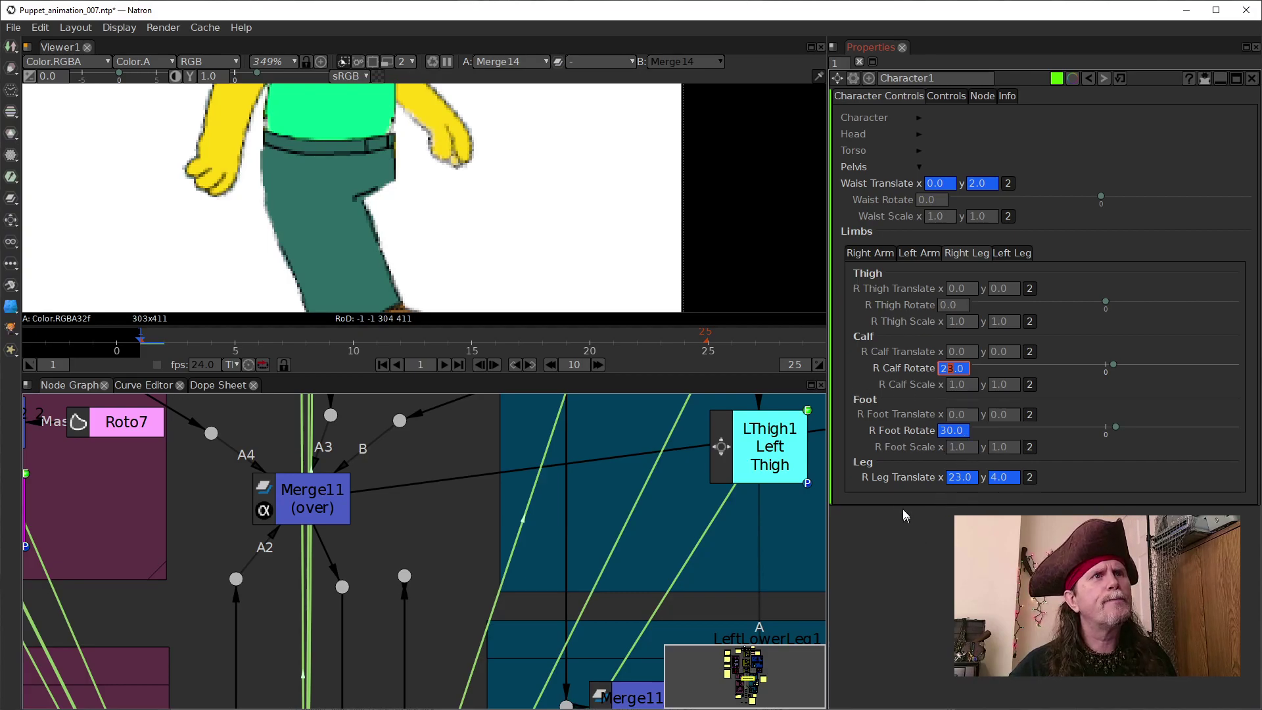
Step: Connect the left leg's dot to input A of Merge11 and disconnect the right leg from input A2
{"action": "left_click_drag", "start_coordinate": [532, 257], "coordinate": [518, 231]}
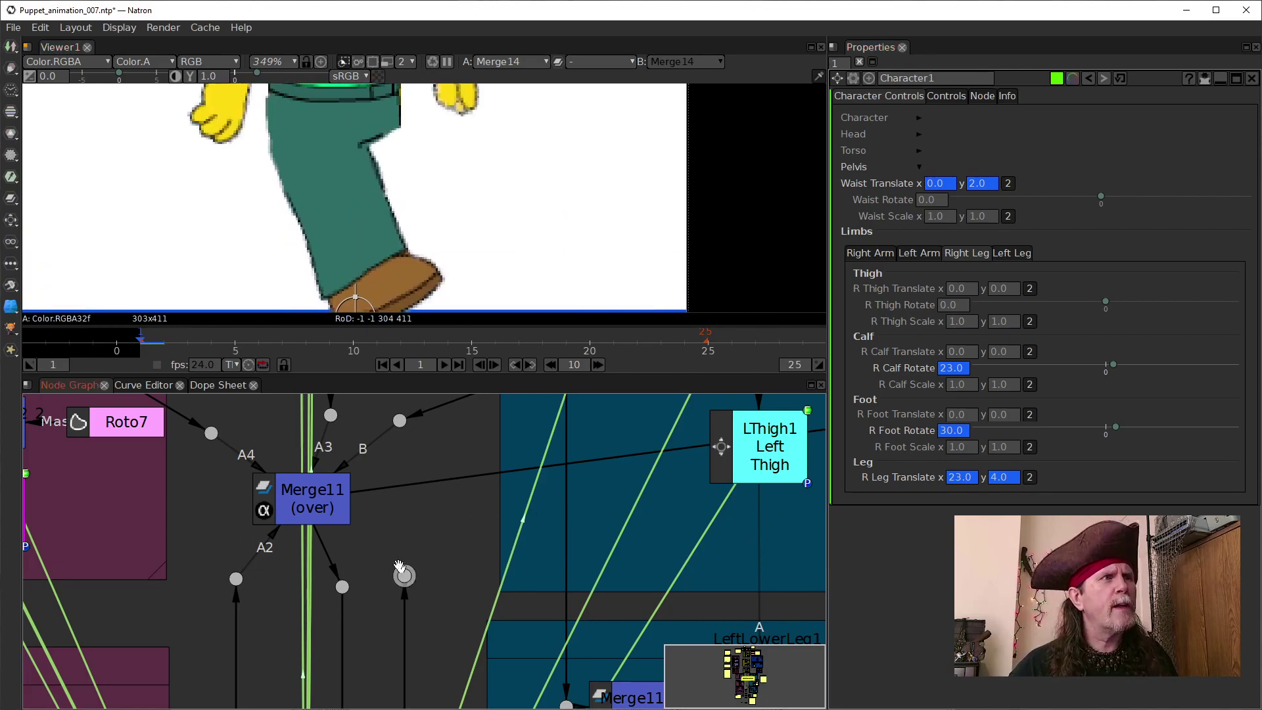
{"action": "left_click", "coordinate": [319, 511]}
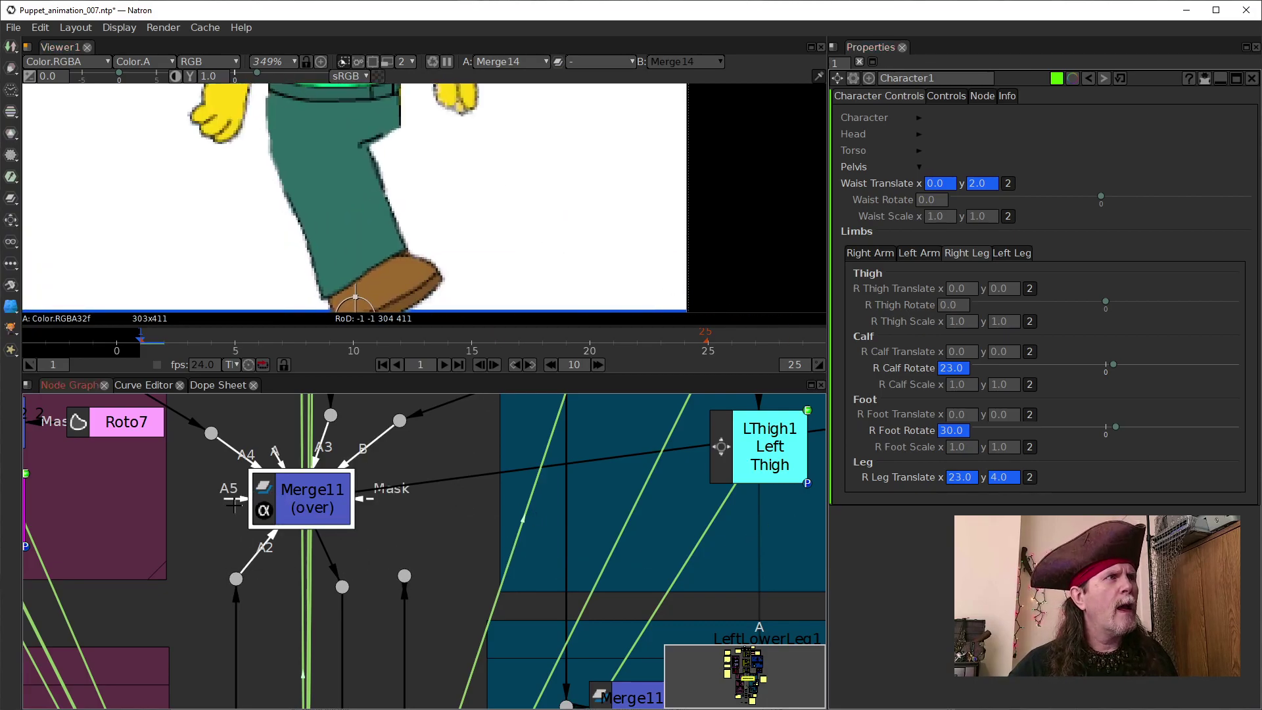
{"action": "left_click_drag", "start_coordinate": [275, 455], "coordinate": [405, 577]}
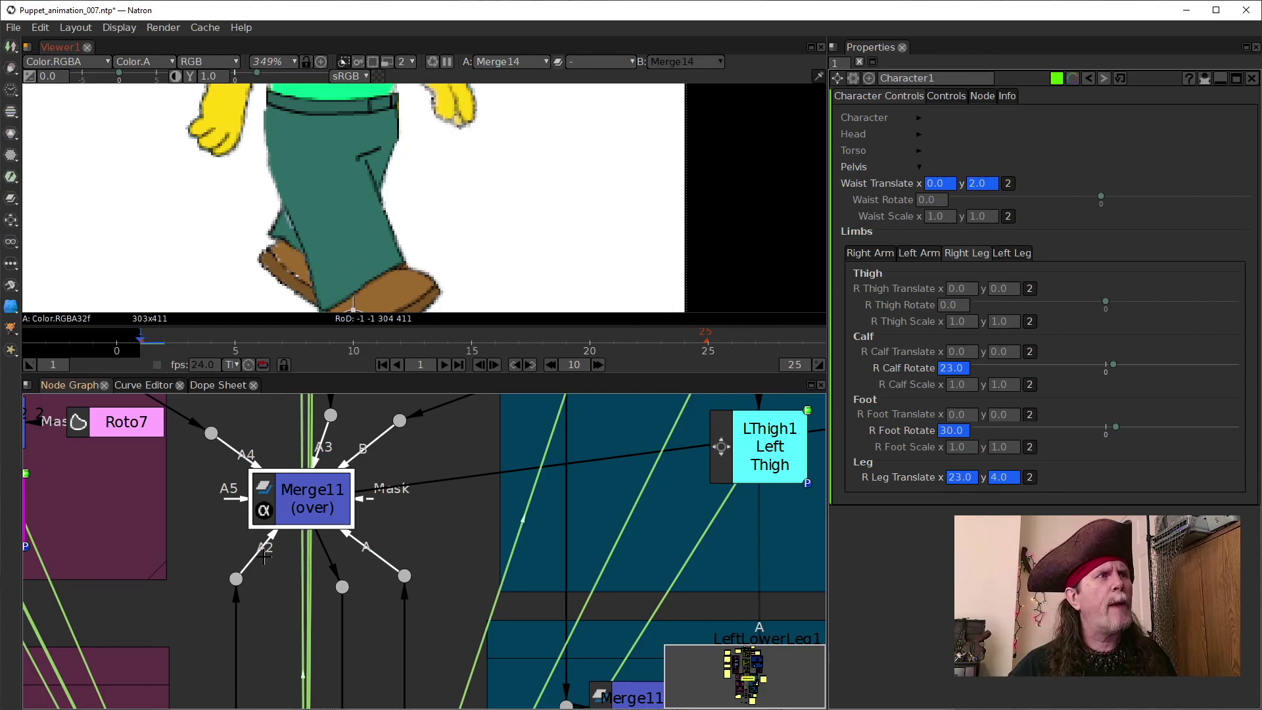
{"action": "left_click_drag", "start_coordinate": [248, 568], "coordinate": [197, 541]}
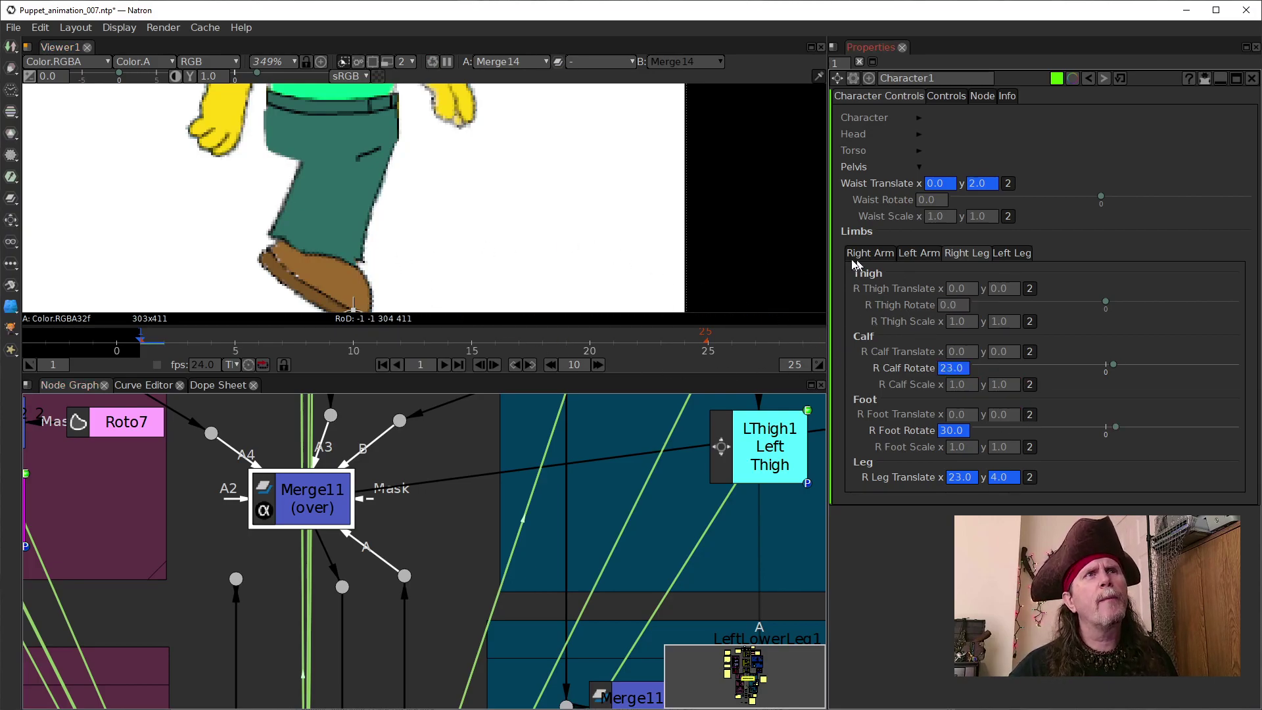
Step: Set the left leg's x translation to -20
{"action": "left_click", "coordinate": [1003, 256]}
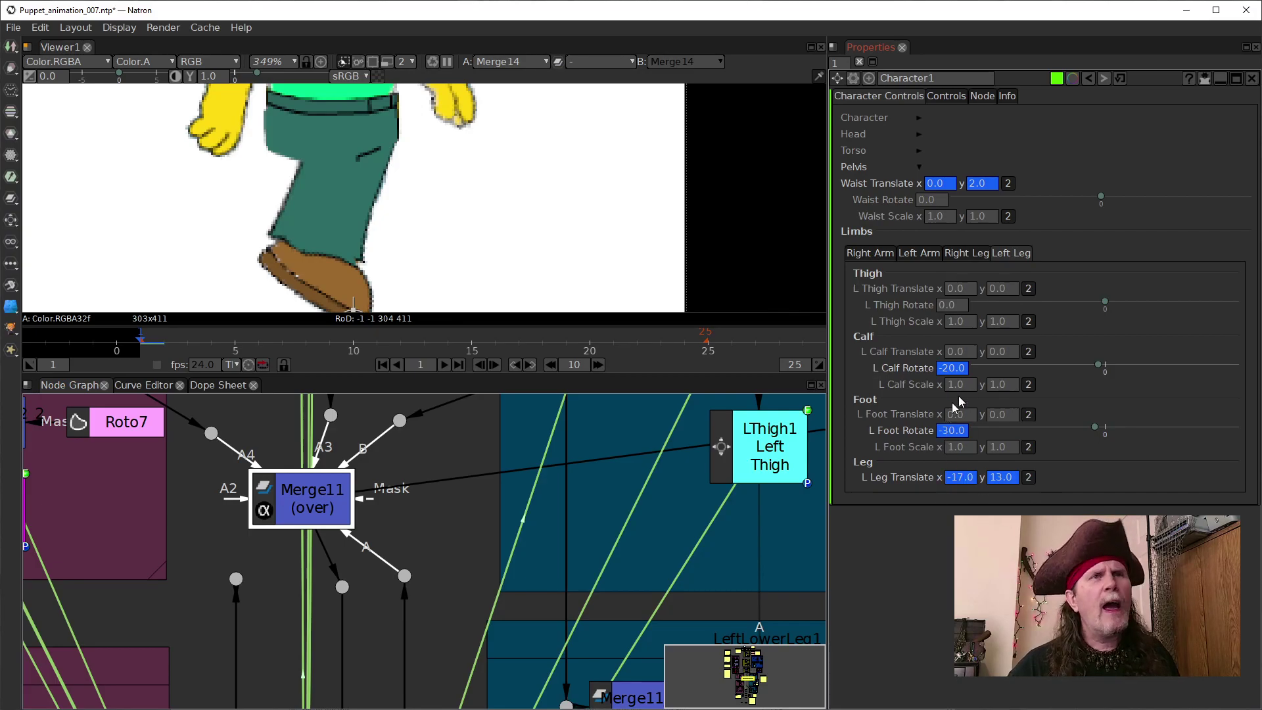
{"action": "left_click", "coordinate": [959, 479]}
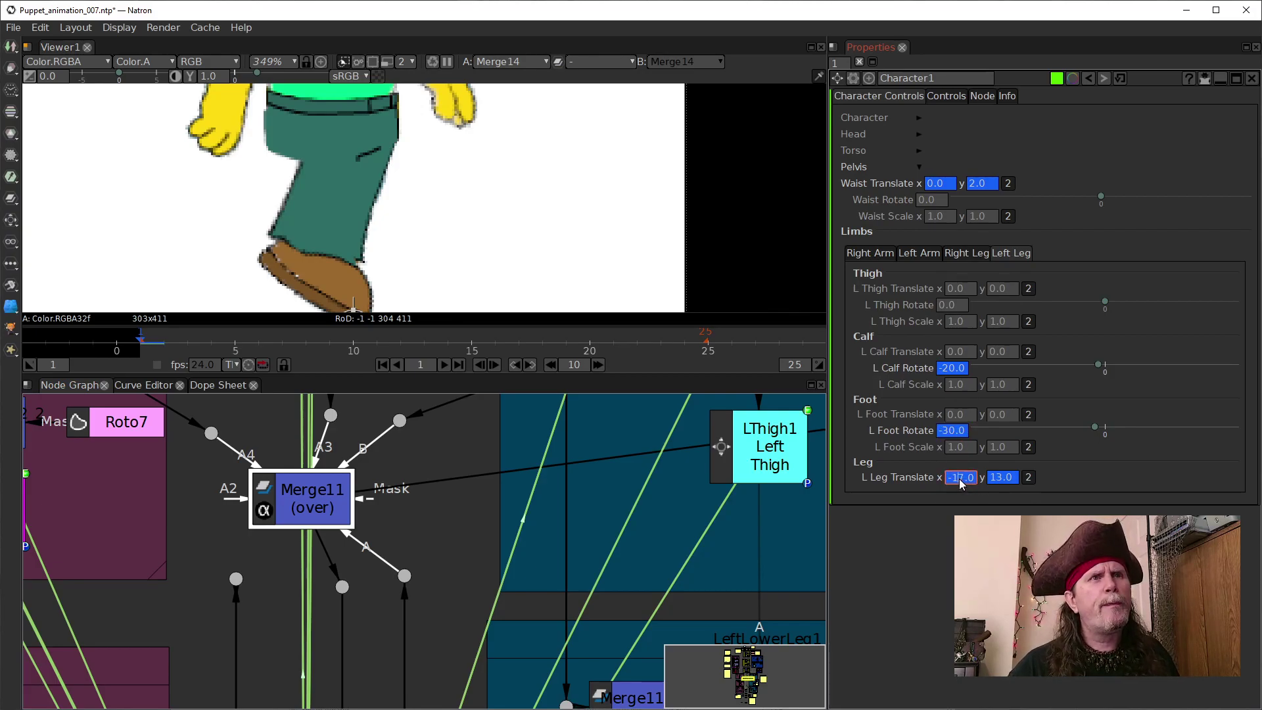
{"action": "key", "text": "Down"}
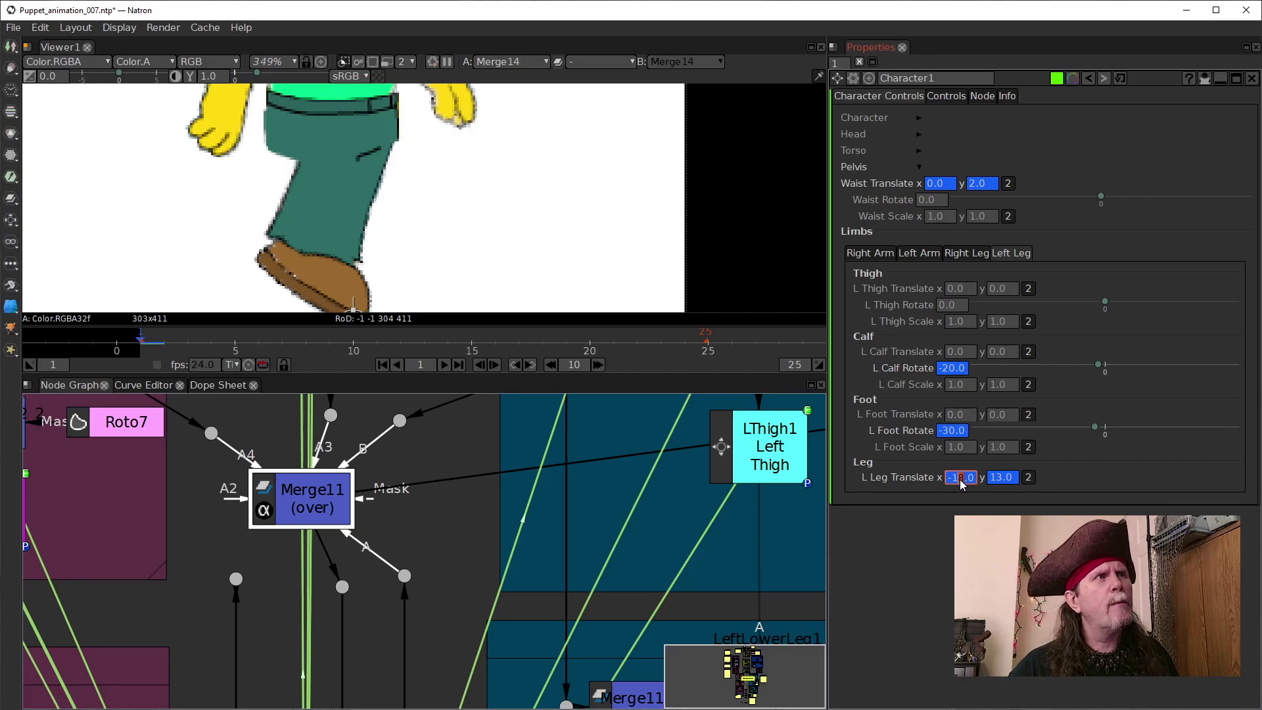
{"action": "key", "text": "Down"}
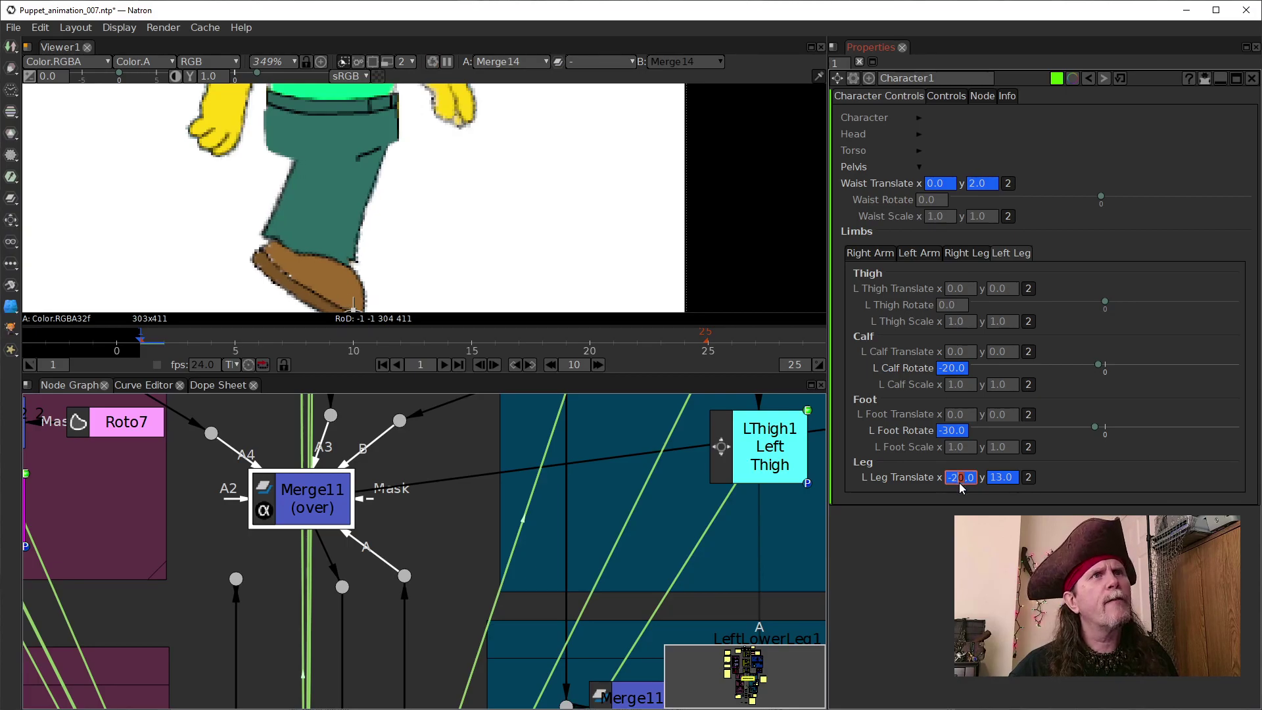
Step: Set the left calf rotation to -23
{"action": "left_click", "coordinate": [951, 369]}
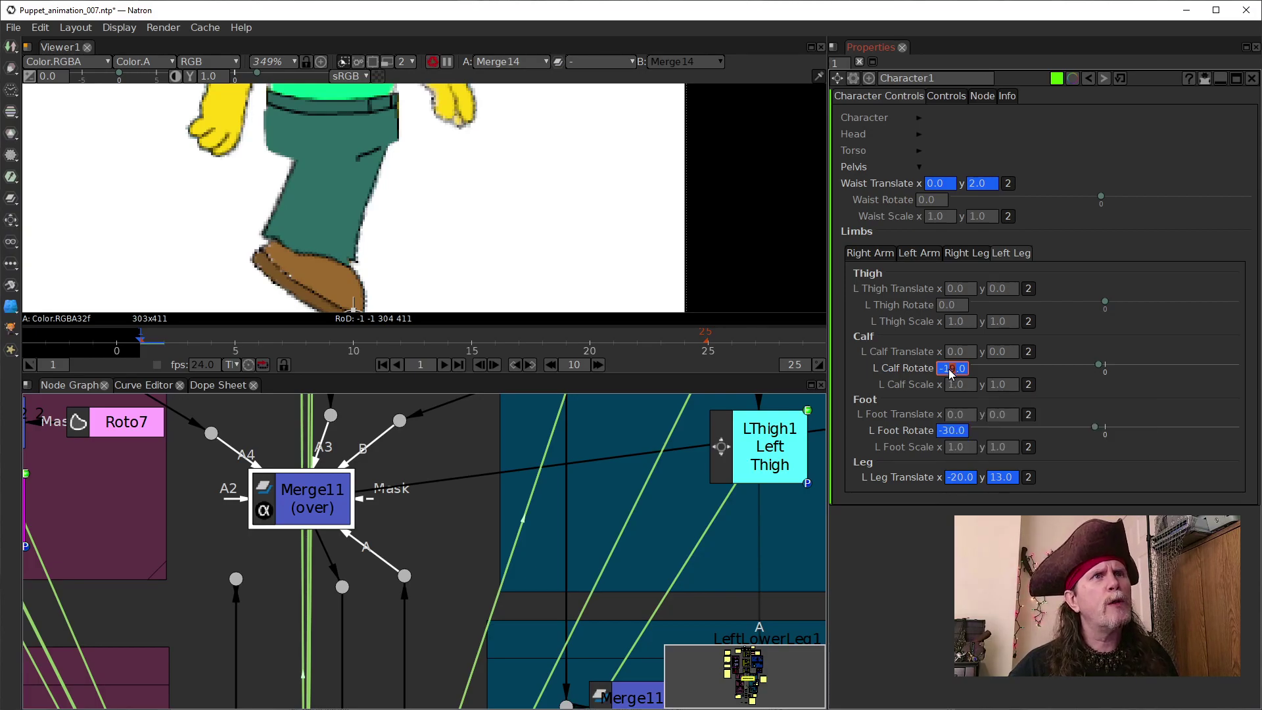
{"action": "key", "text": "Down"}
{"action": "key", "text": "Down"}
{"action": "key", "text": "Down"}
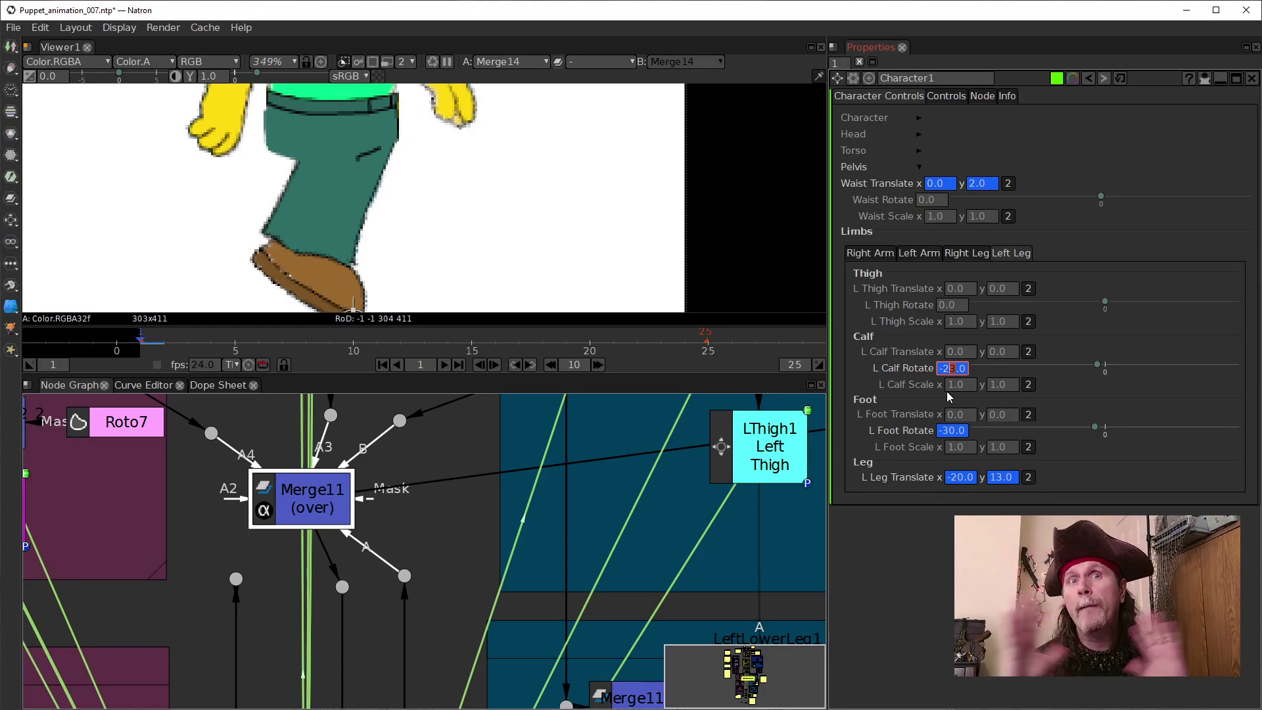
Step: Try other x translations for the left leg while checking the thigh against the waist, and restore it to -20
{"action": "left_click", "coordinate": [955, 479]}
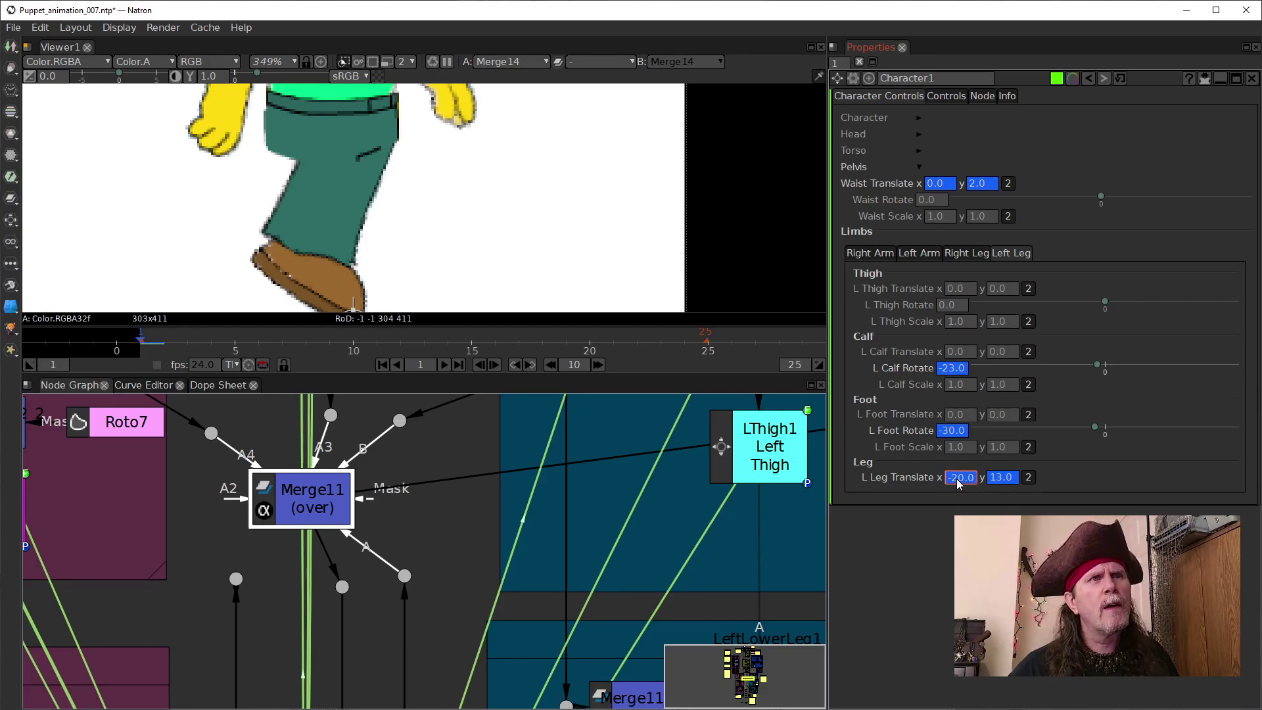
{"action": "scroll", "coordinate": [959, 484], "scroll_direction": "up", "scroll_amount": 1}
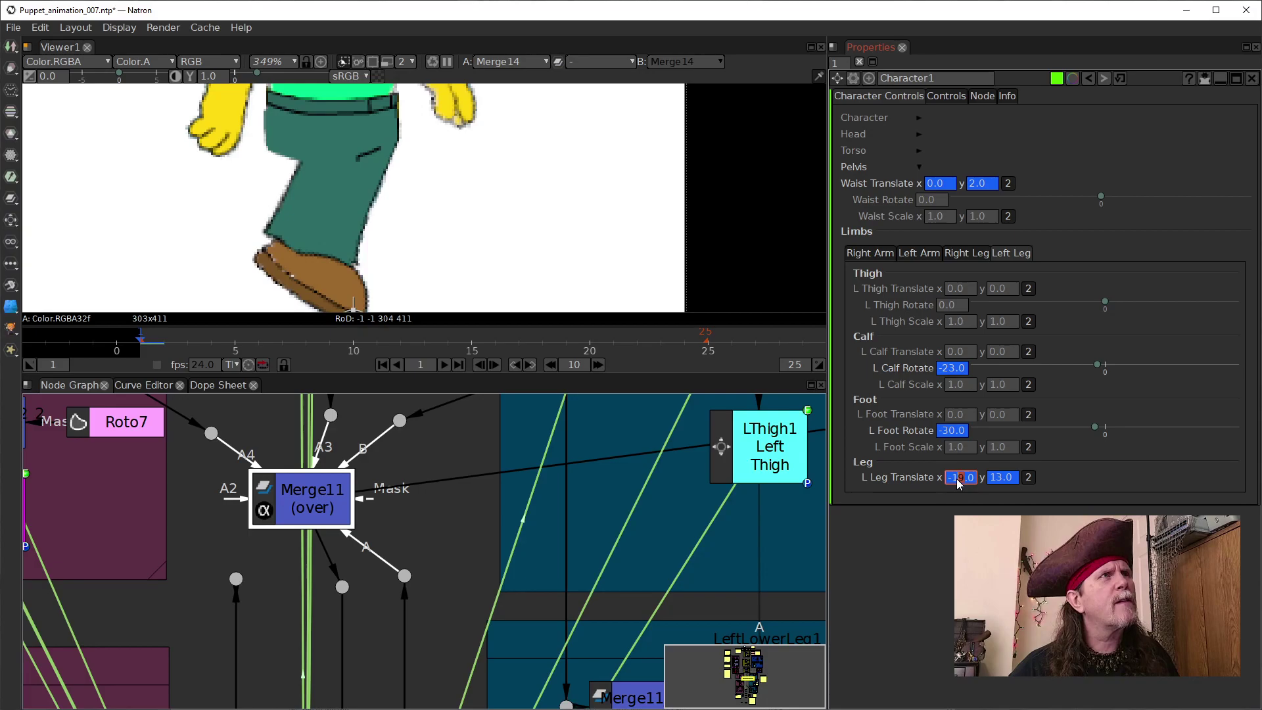
{"action": "scroll", "coordinate": [959, 483], "scroll_direction": "down", "scroll_amount": 1}
{"action": "scroll", "coordinate": [413, 148], "scroll_direction": "up", "scroll_amount": 5}
{"action": "left_click_drag", "start_coordinate": [418, 180], "coordinate": [434, 255]}
{"action": "left_click_drag", "start_coordinate": [948, 476], "coordinate": [973, 478]}
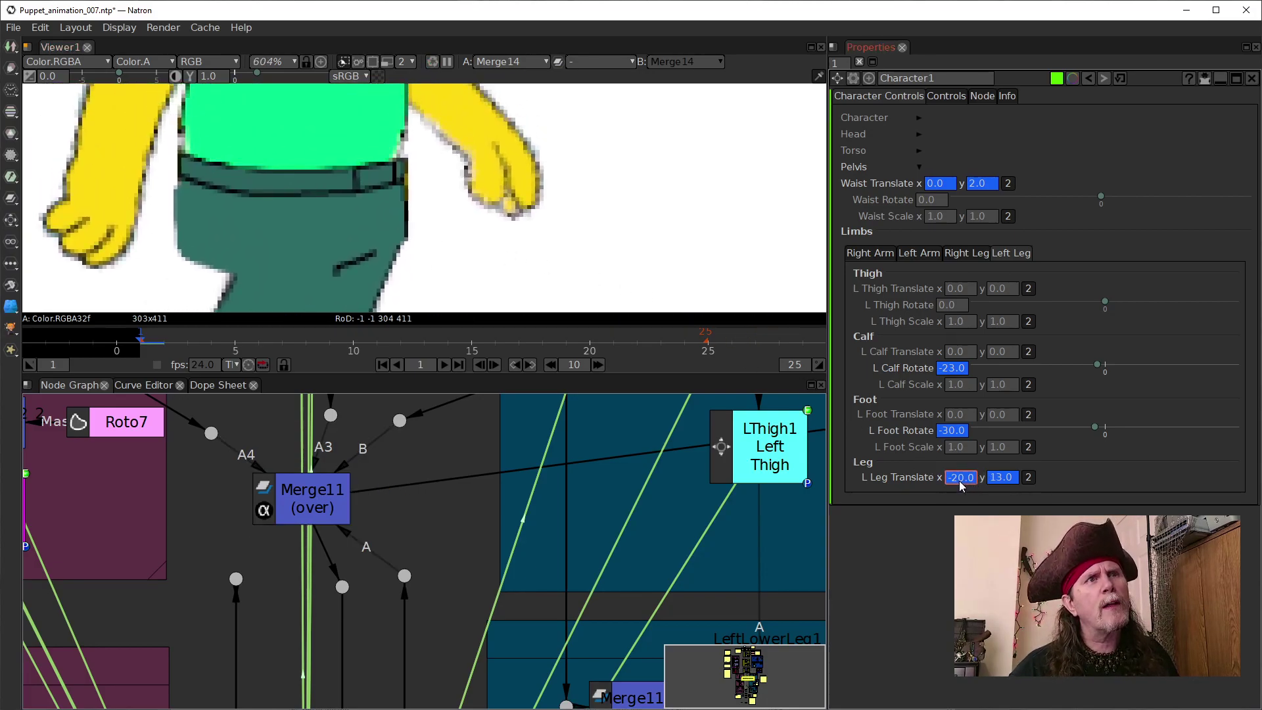
{"action": "scroll", "coordinate": [959, 484], "scroll_direction": "up", "scroll_amount": 1}
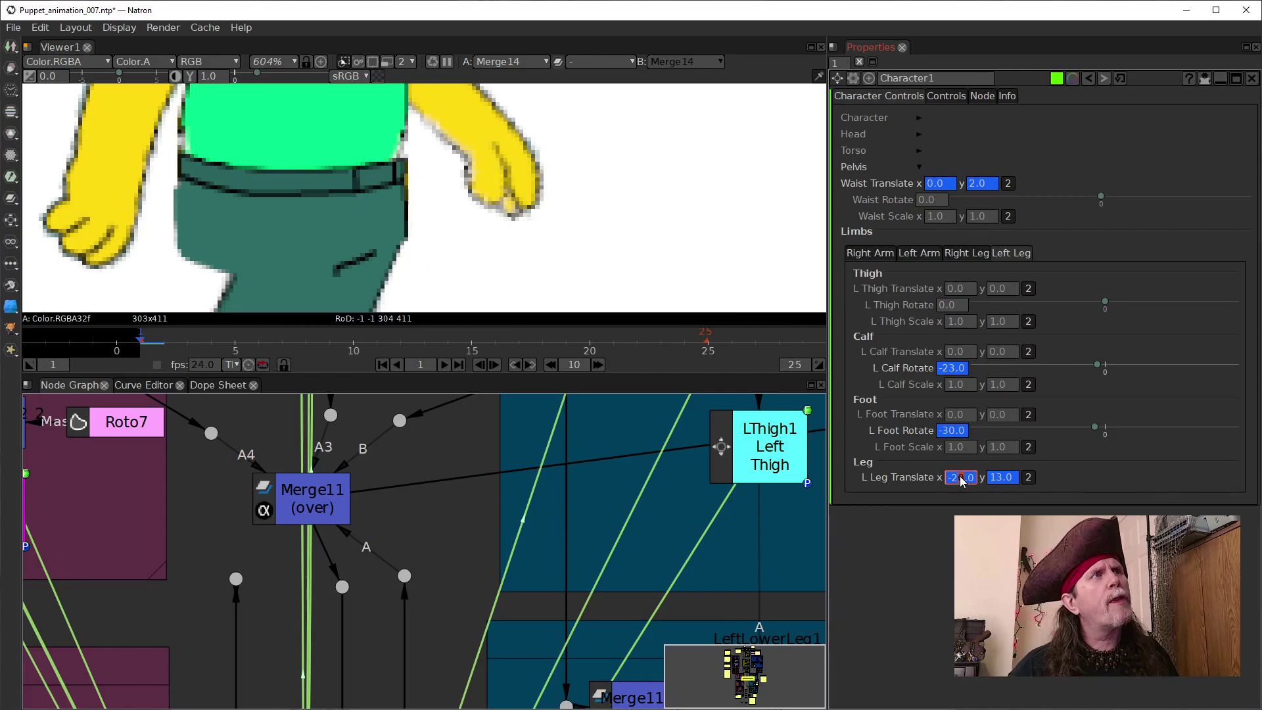
Step: Disconnect the left leg from Merge11 to inspect the waist alone, and reconnect it to input A
{"action": "left_click_drag", "start_coordinate": [459, 234], "coordinate": [451, 187]}
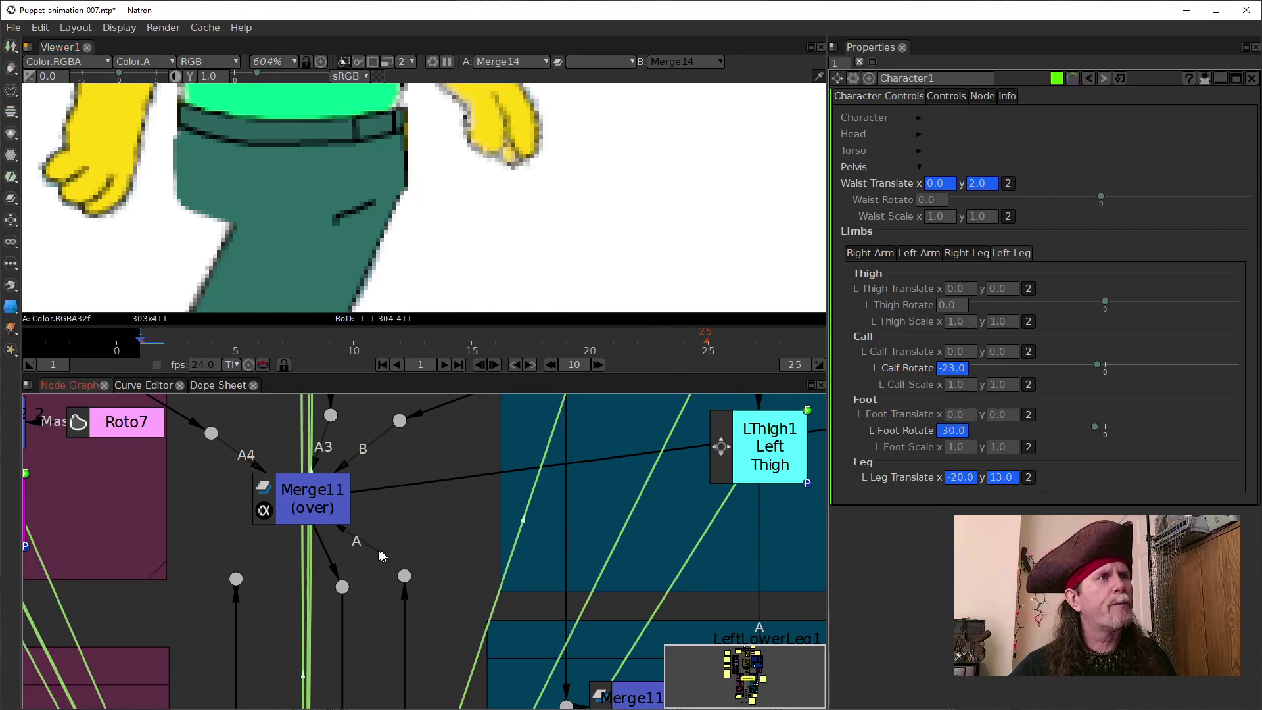
{"action": "left_click_drag", "start_coordinate": [405, 577], "coordinate": [307, 487]}
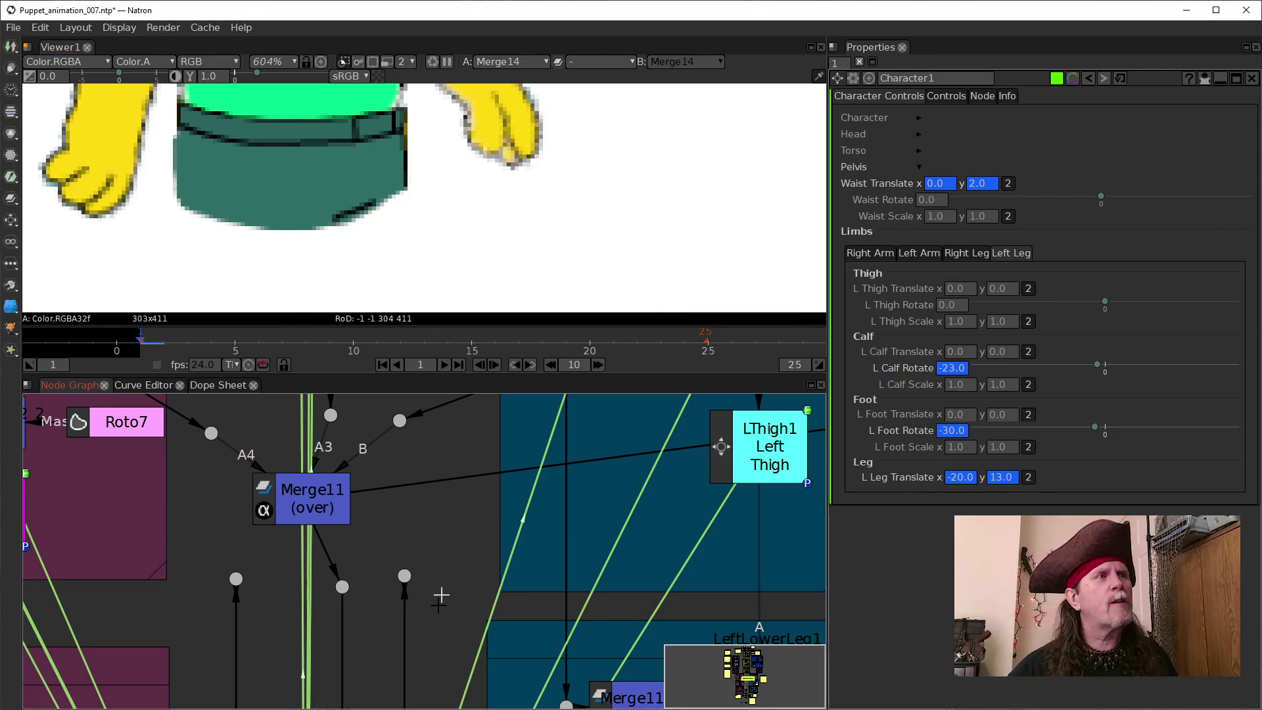
{"action": "left_click_drag", "start_coordinate": [281, 460], "coordinate": [403, 576]}
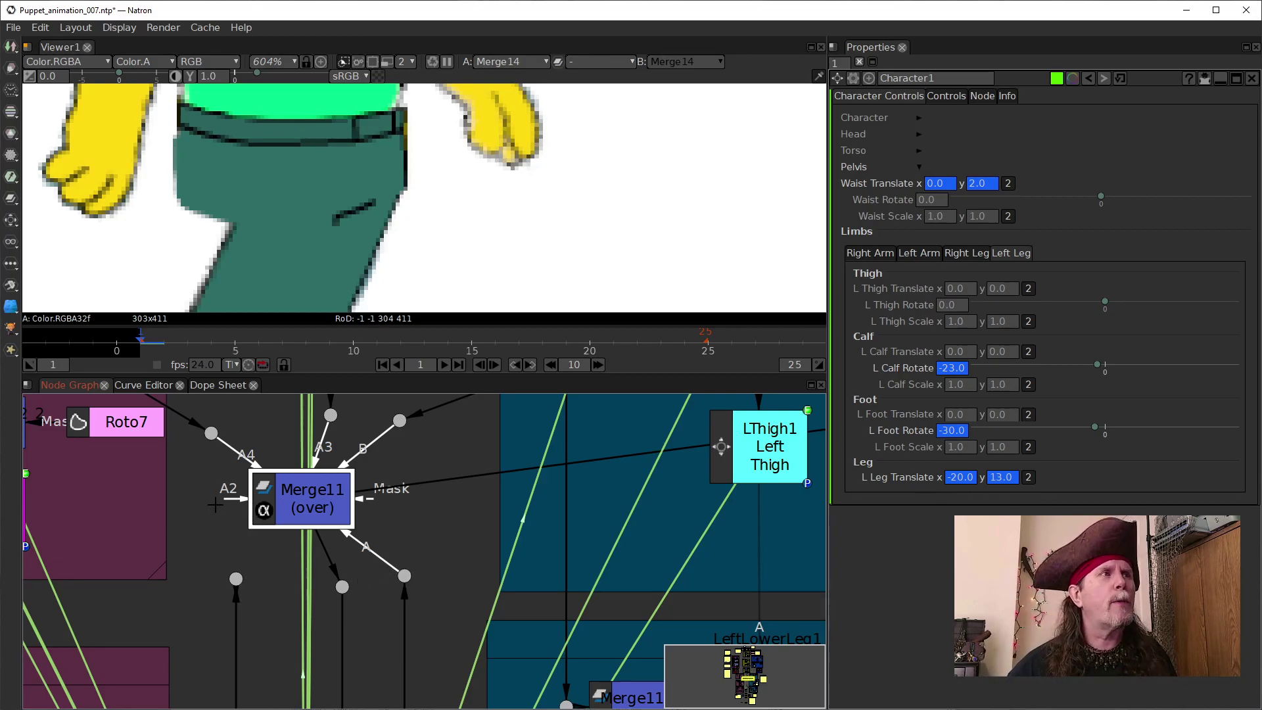
Step: Reconnect the right leg's dot to input A2 of Merge11 and check the pose with both legs
{"action": "left_click_drag", "start_coordinate": [234, 503], "coordinate": [236, 578]}
{"action": "scroll", "coordinate": [463, 199], "scroll_direction": "down", "scroll_amount": 8}
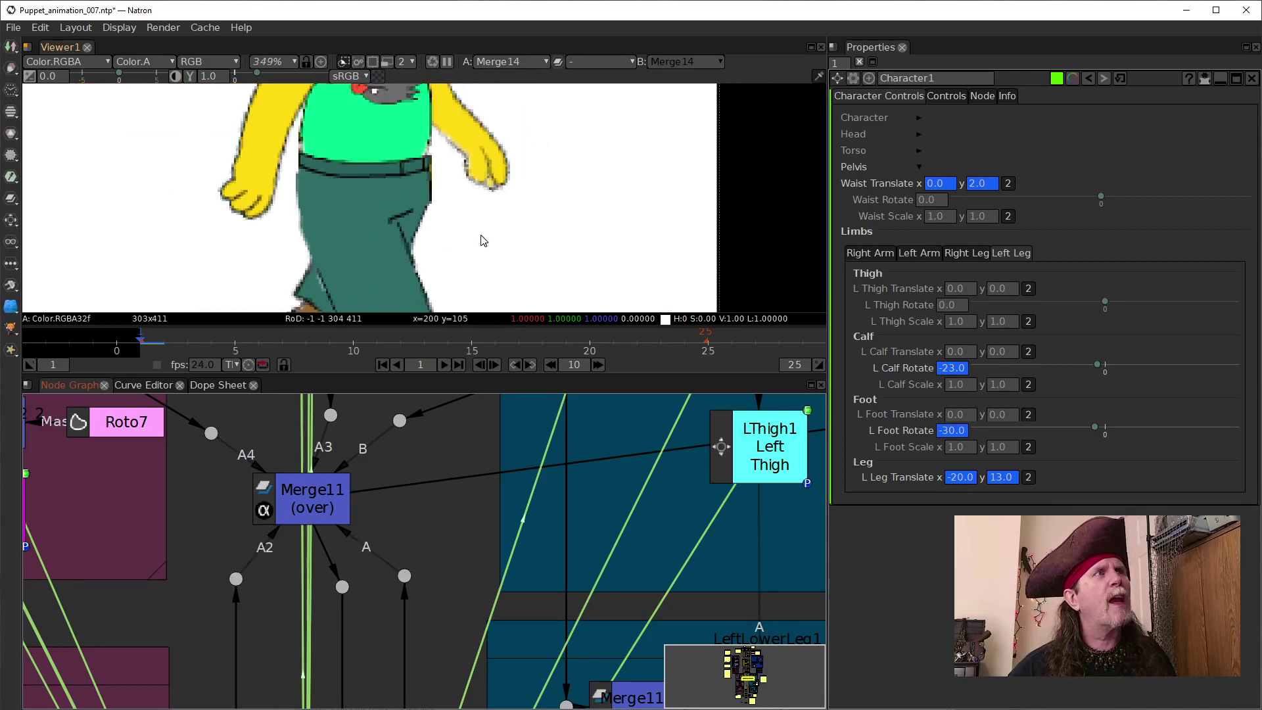
{"action": "left_click_drag", "start_coordinate": [466, 198], "coordinate": [454, 245]}
{"action": "scroll", "coordinate": [448, 203], "scroll_direction": "down", "scroll_amount": 3}
{"action": "scroll", "coordinate": [454, 245], "scroll_direction": "up", "scroll_amount": 7}
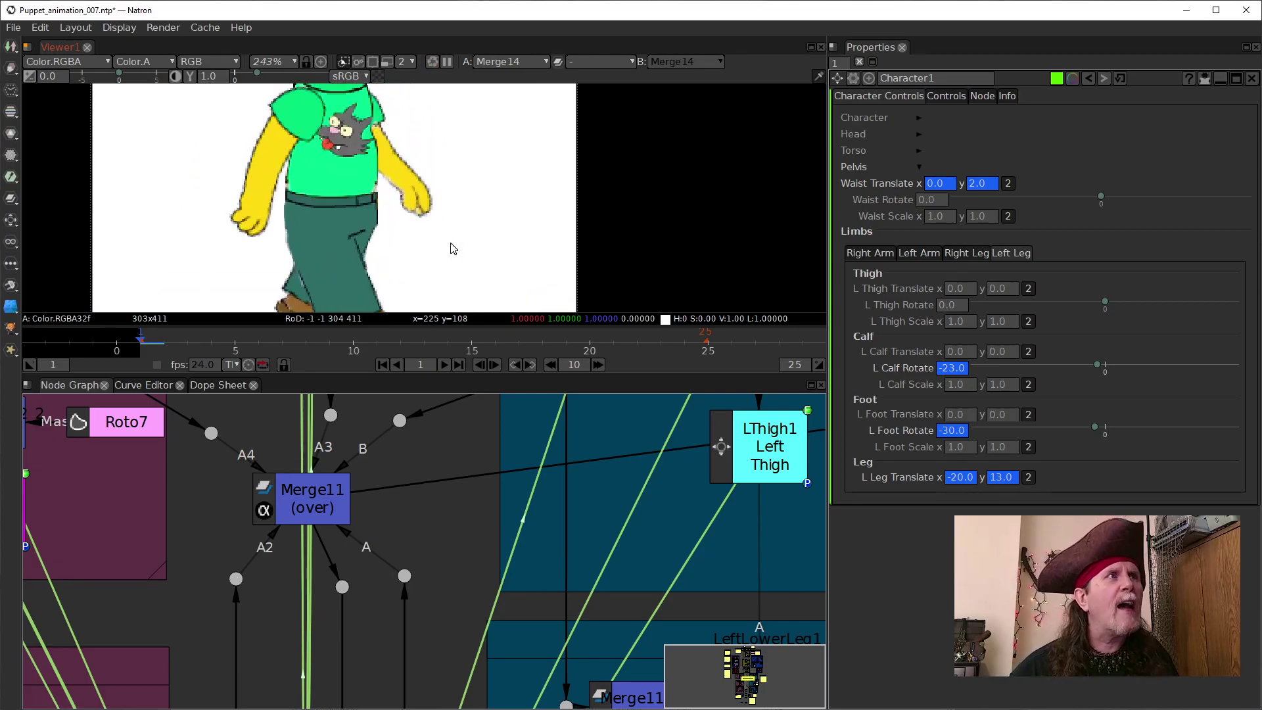
{"action": "scroll", "coordinate": [437, 252], "scroll_direction": "down", "scroll_amount": 1}
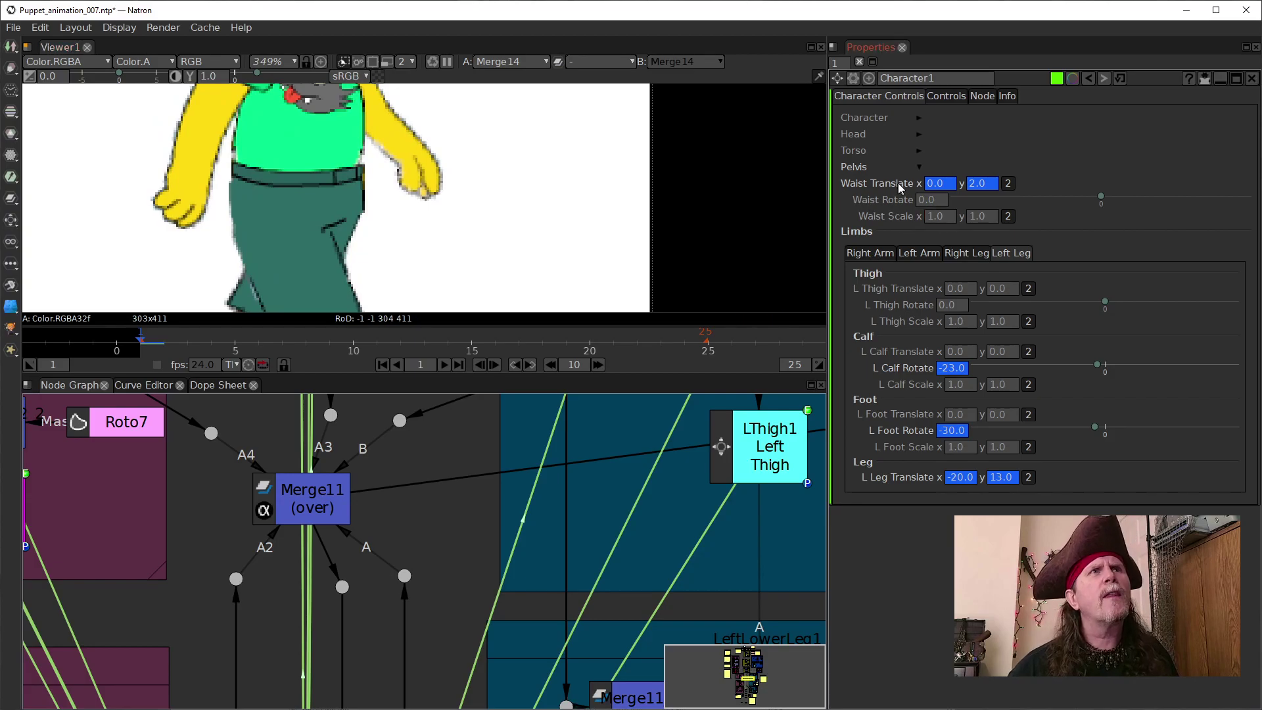
Step: Set a keyframe on the waist rotation at frame 1
{"action": "right_click", "coordinate": [928, 203]}
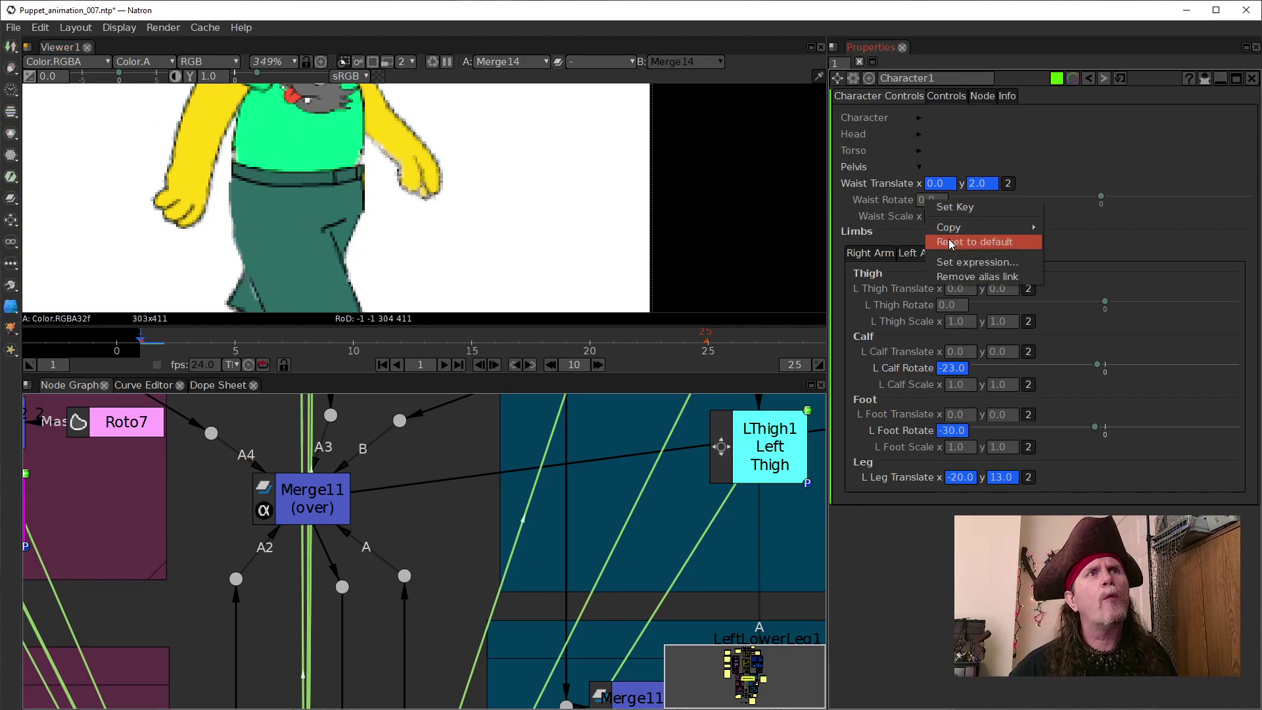
{"action": "left_click", "coordinate": [956, 207]}
{"action": "scroll", "coordinate": [471, 250], "scroll_direction": "up", "scroll_amount": 5}
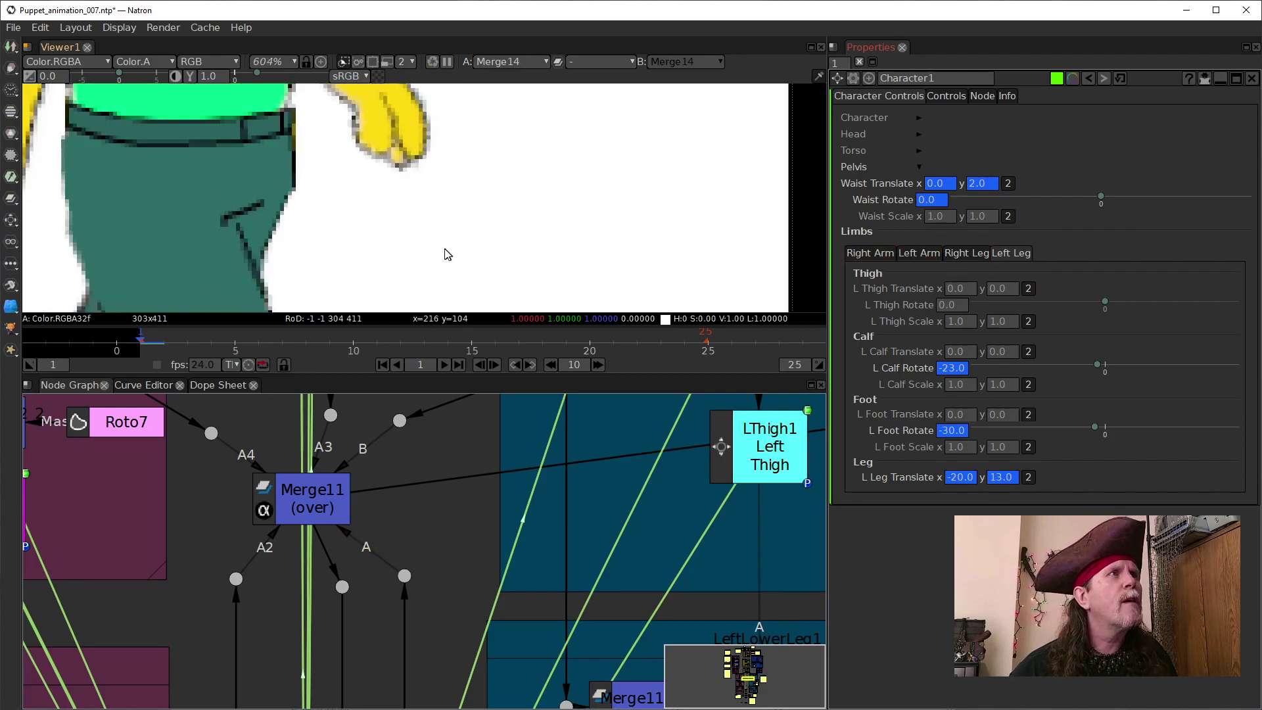
{"action": "scroll", "coordinate": [422, 233], "scroll_direction": "down", "scroll_amount": 2}
{"action": "left_click_drag", "start_coordinate": [421, 233], "coordinate": [541, 253]}
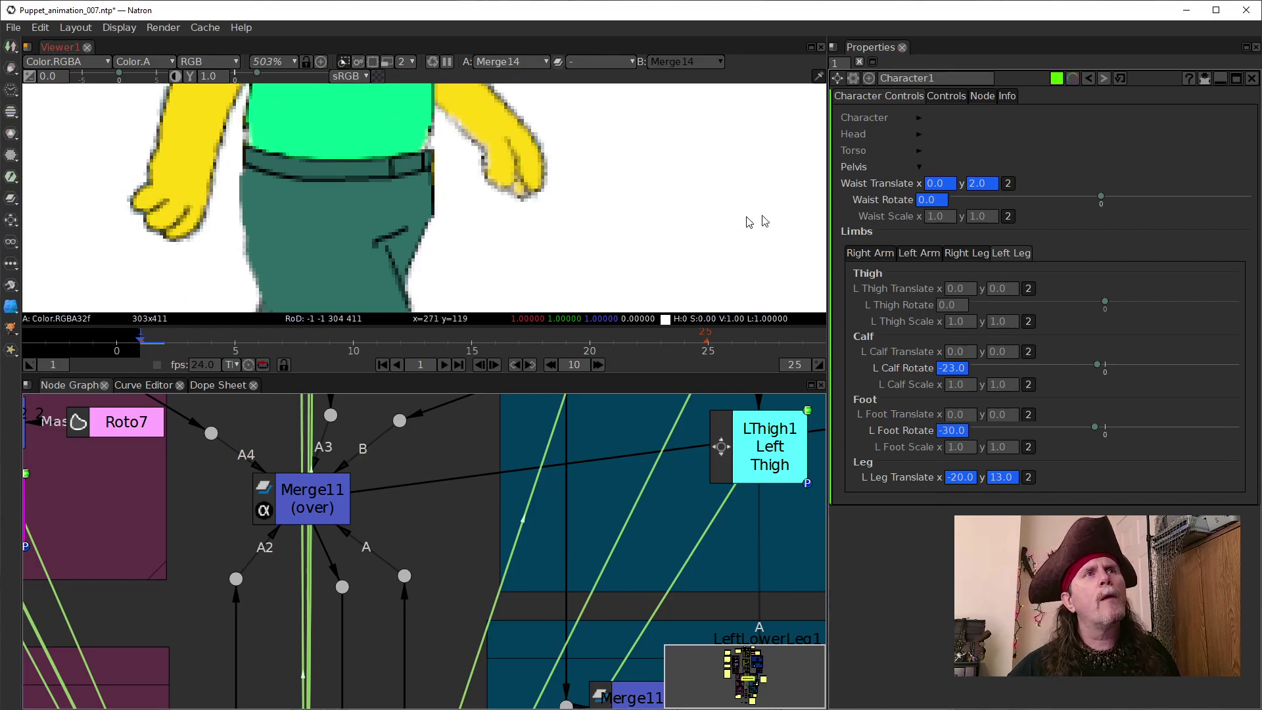
Step: Set the waist rotation to 3 at frame 1
{"action": "left_click", "coordinate": [921, 201]}
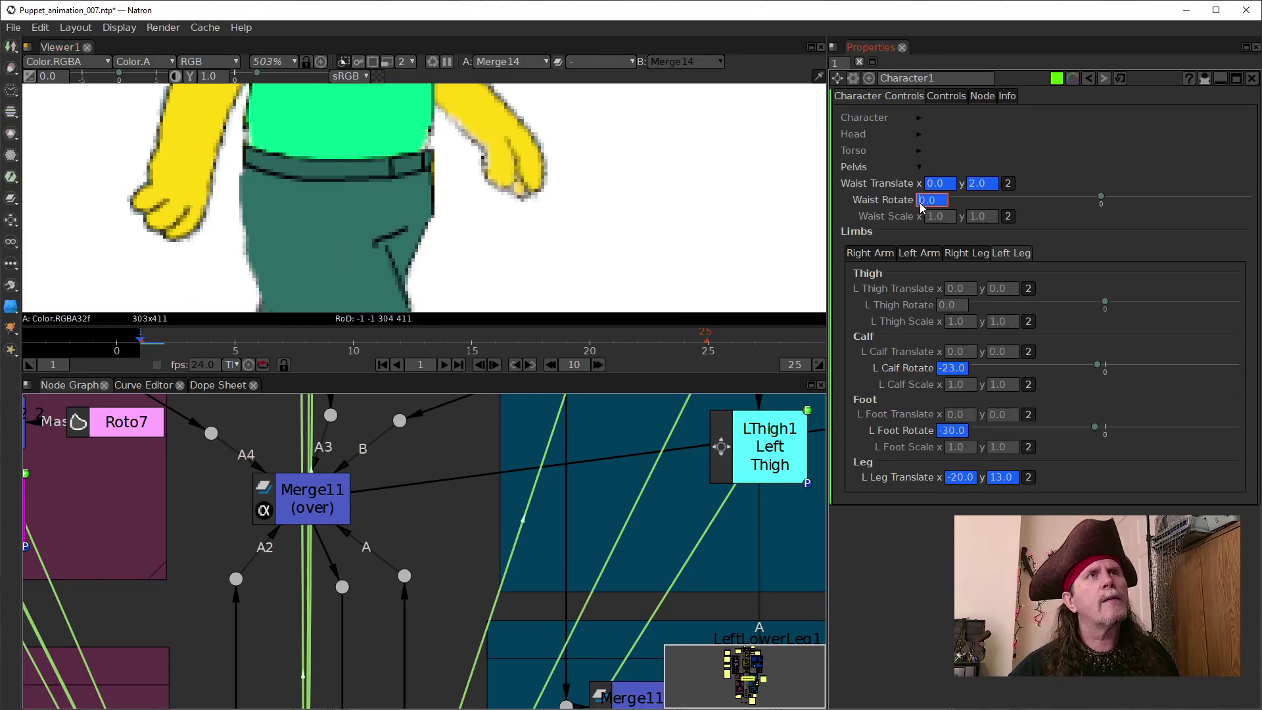
{"action": "scroll", "coordinate": [918, 204], "scroll_direction": "up", "scroll_amount": 1}
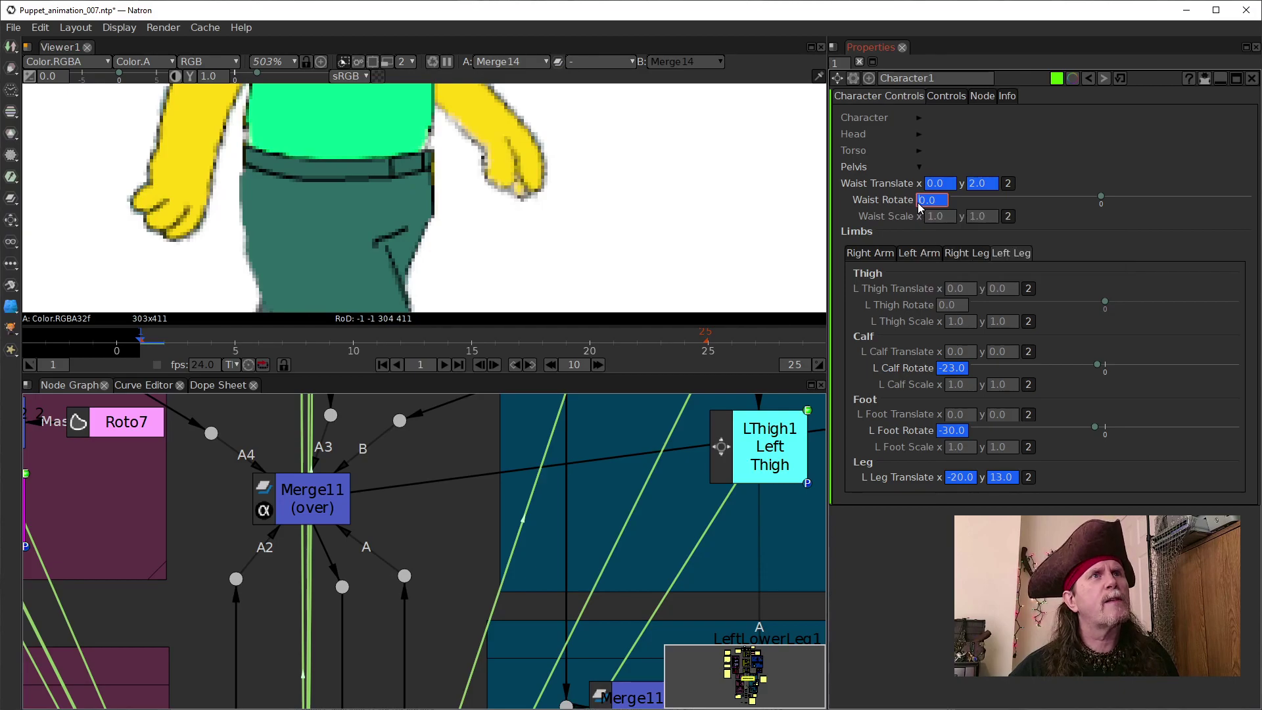
{"action": "scroll", "coordinate": [920, 206], "scroll_direction": "up", "scroll_amount": 1}
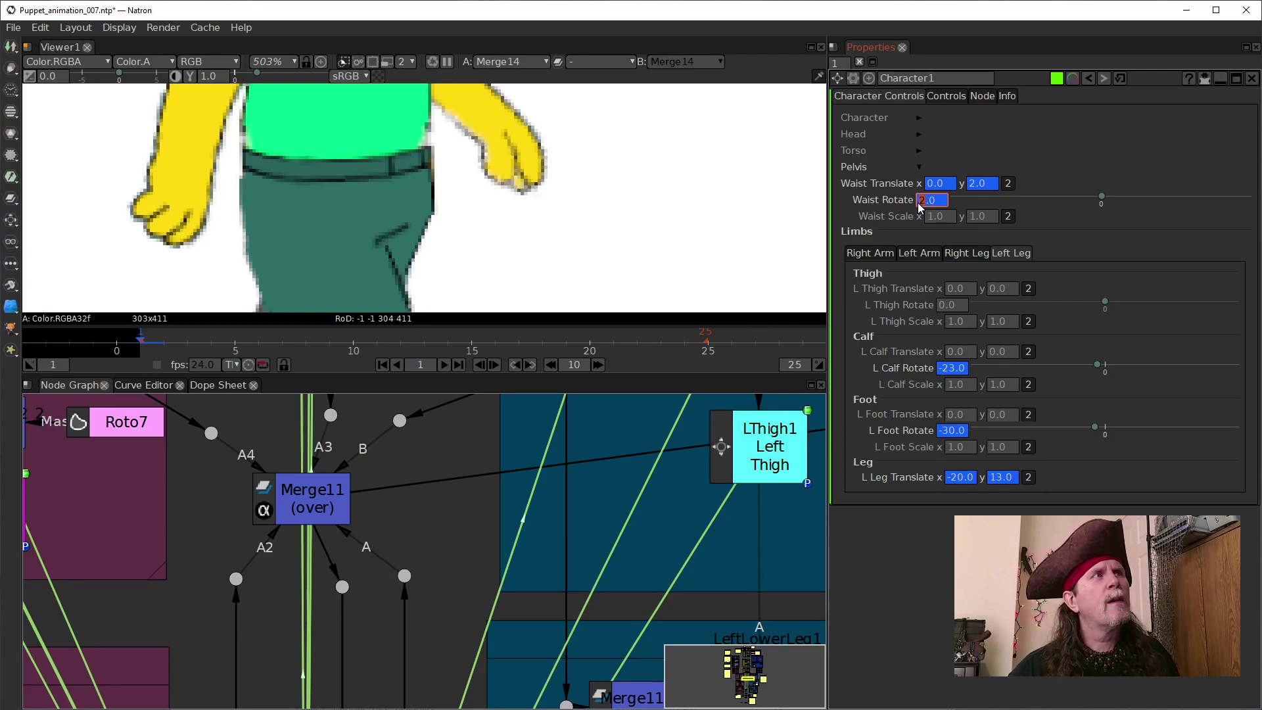
{"action": "scroll", "coordinate": [918, 204], "scroll_direction": "up", "scroll_amount": 1}
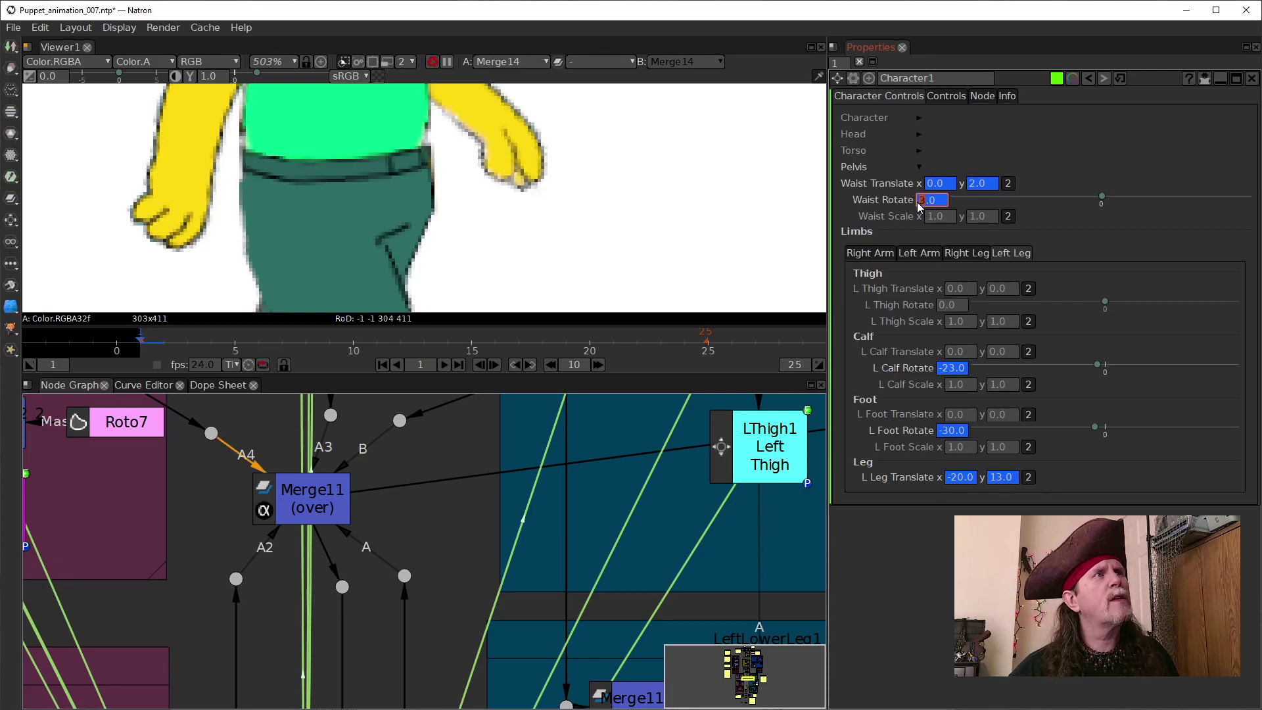
{"action": "scroll", "coordinate": [920, 205], "scroll_direction": "up", "scroll_amount": 1}
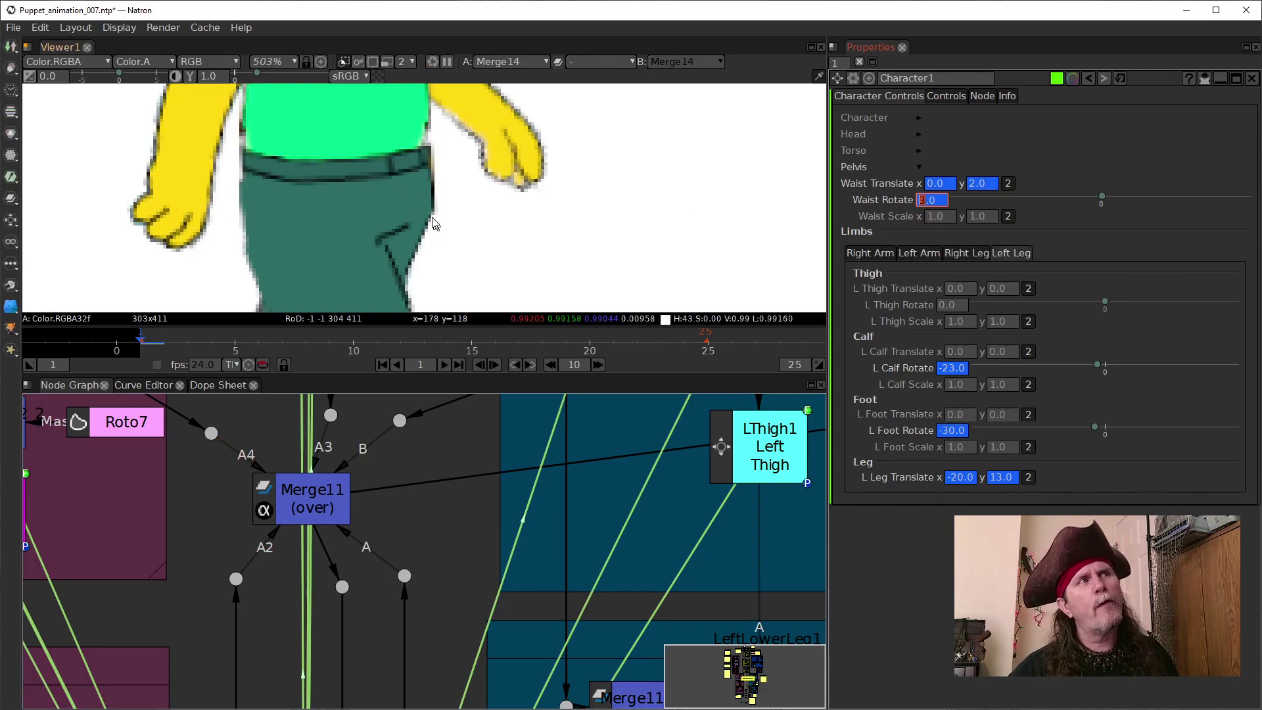
{"action": "left_click", "coordinate": [923, 203]}
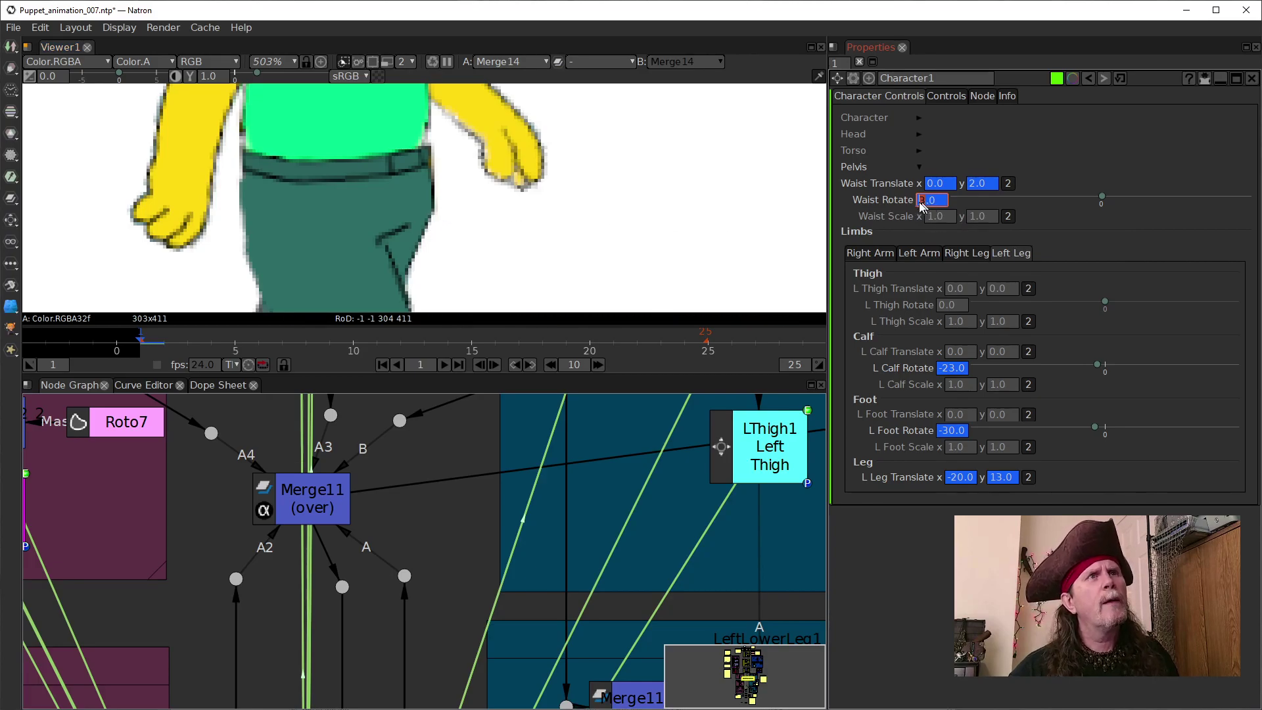
{"action": "scroll", "coordinate": [919, 203], "scroll_direction": "up", "scroll_amount": 1}
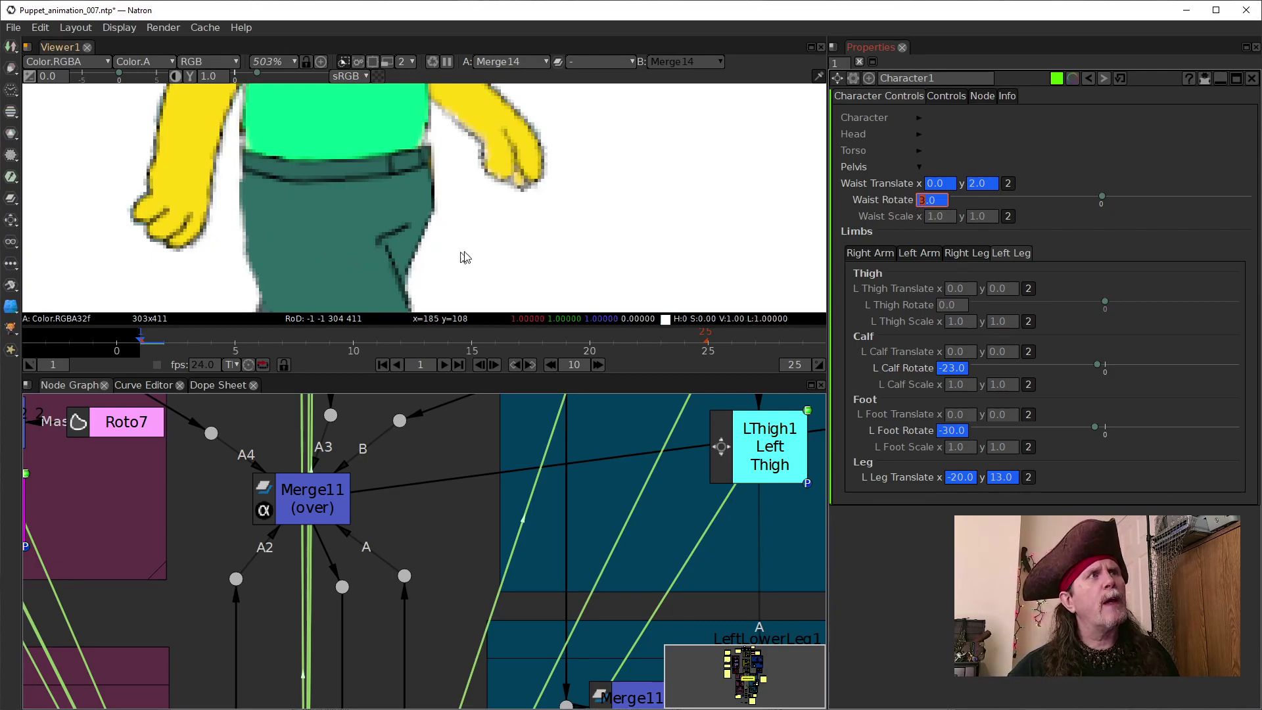
Step: Set the right leg's calf rotation to 21 at frame 1 while checking the trailing leg
{"action": "scroll", "coordinate": [462, 258], "scroll_direction": "down", "scroll_amount": 1}
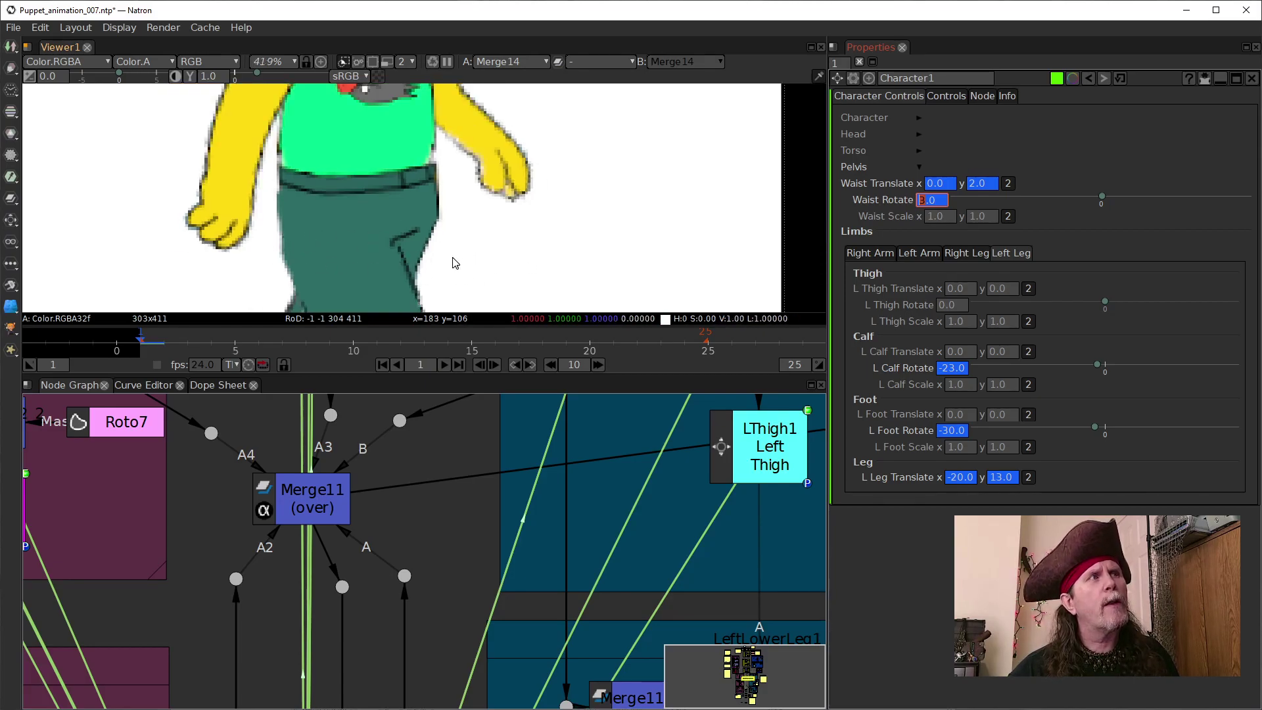
{"action": "left_click_drag", "start_coordinate": [451, 262], "coordinate": [460, 173]}
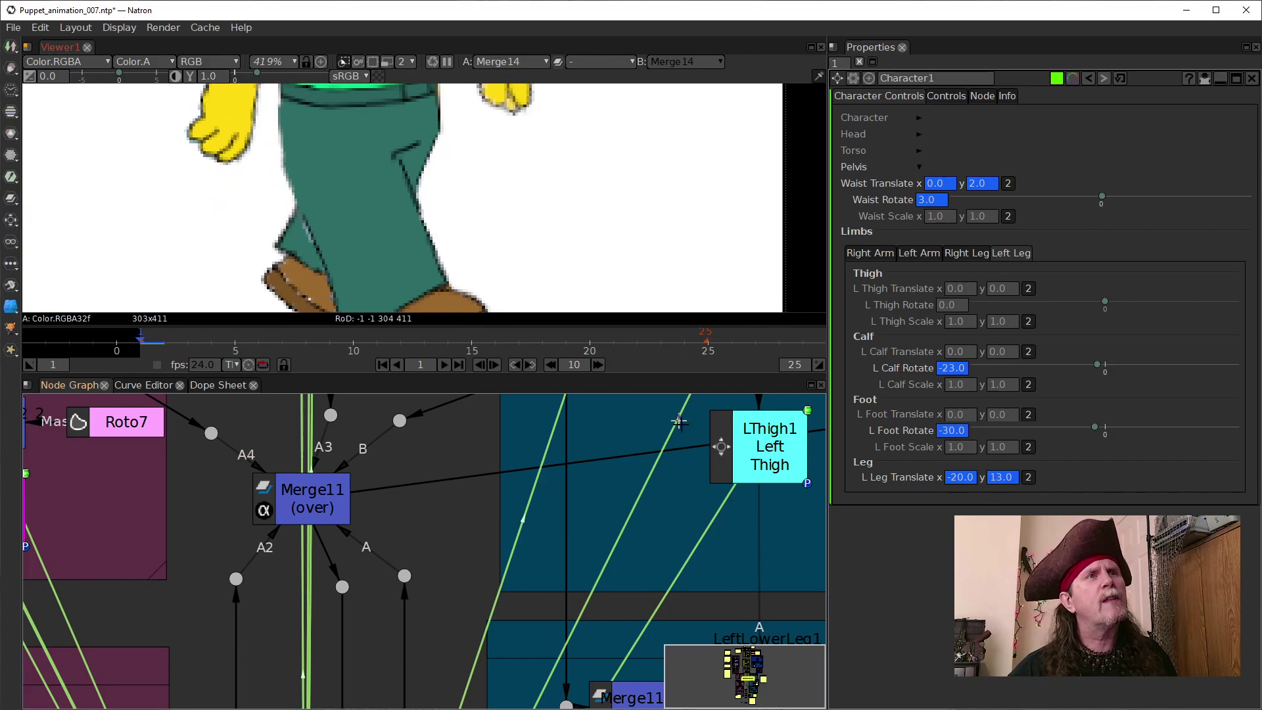
{"action": "left_click_drag", "start_coordinate": [454, 587], "coordinate": [455, 421]}
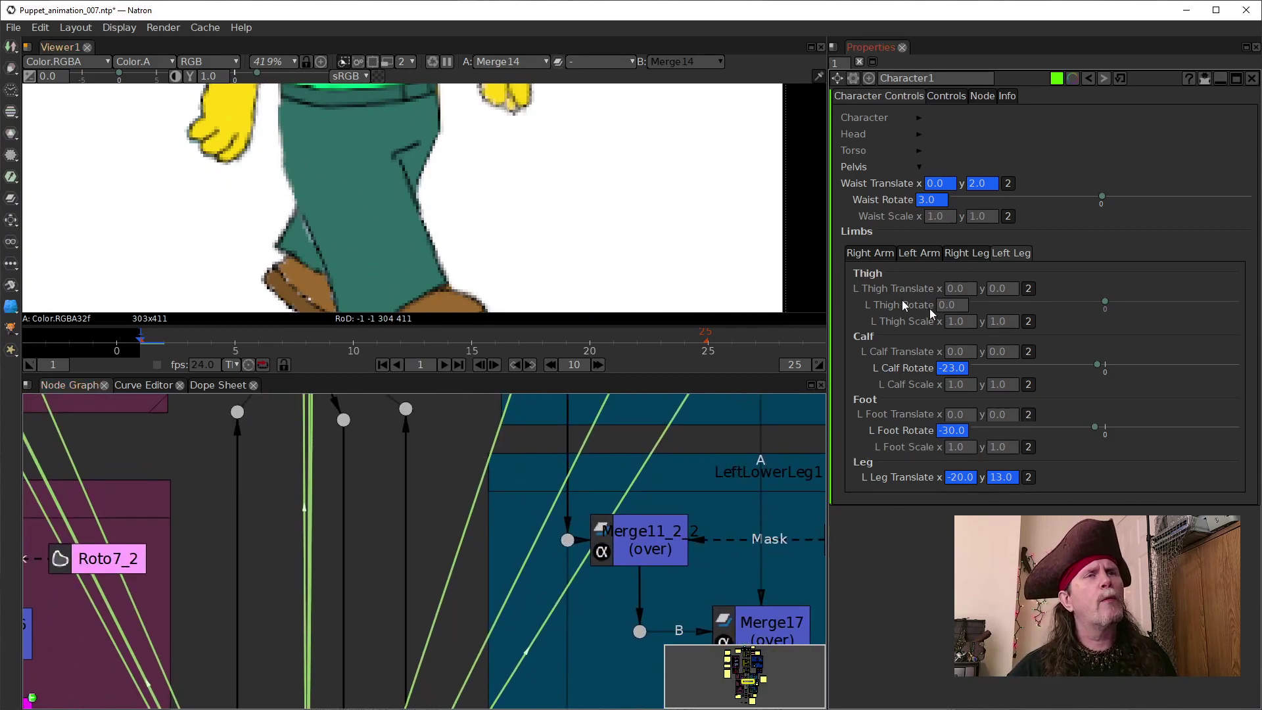
{"action": "left_click", "coordinate": [957, 253]}
{"action": "left_click", "coordinate": [949, 370]}
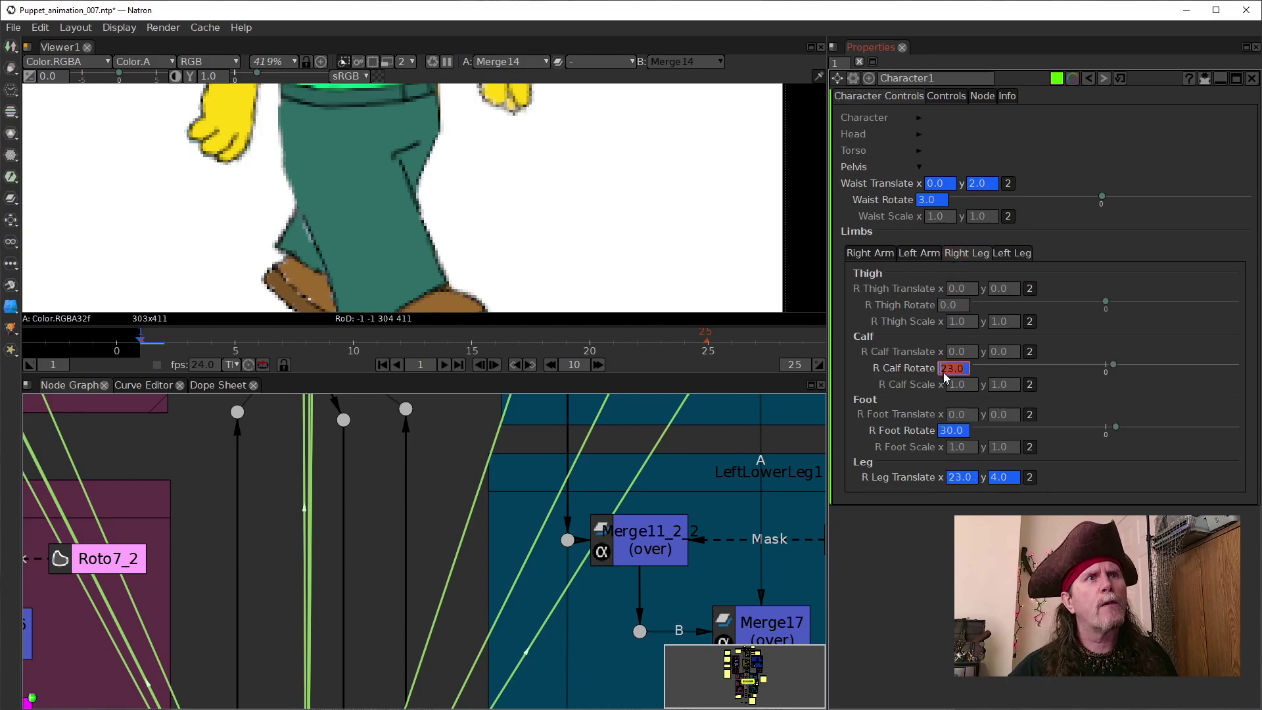
{"action": "scroll", "coordinate": [947, 374], "scroll_direction": "up", "scroll_amount": 1}
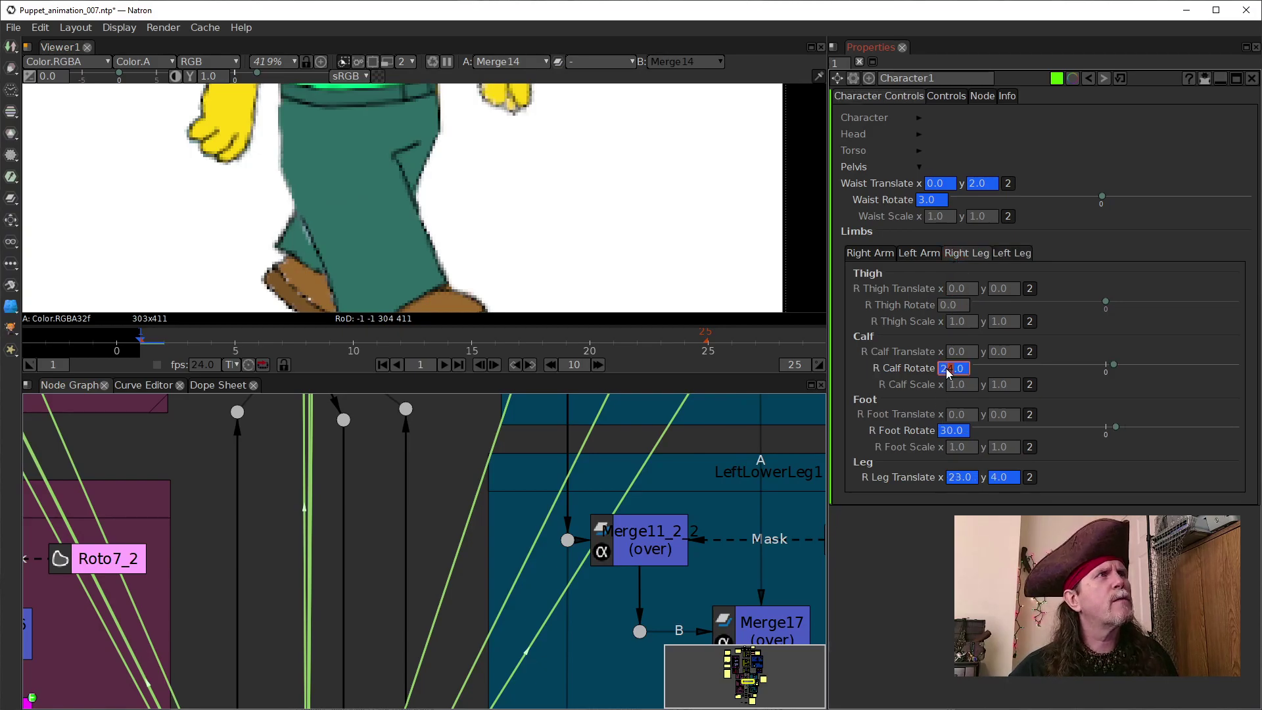
{"action": "scroll", "coordinate": [948, 372], "scroll_direction": "up", "scroll_amount": 2}
{"action": "scroll", "coordinate": [947, 372], "scroll_direction": "down", "scroll_amount": 1}
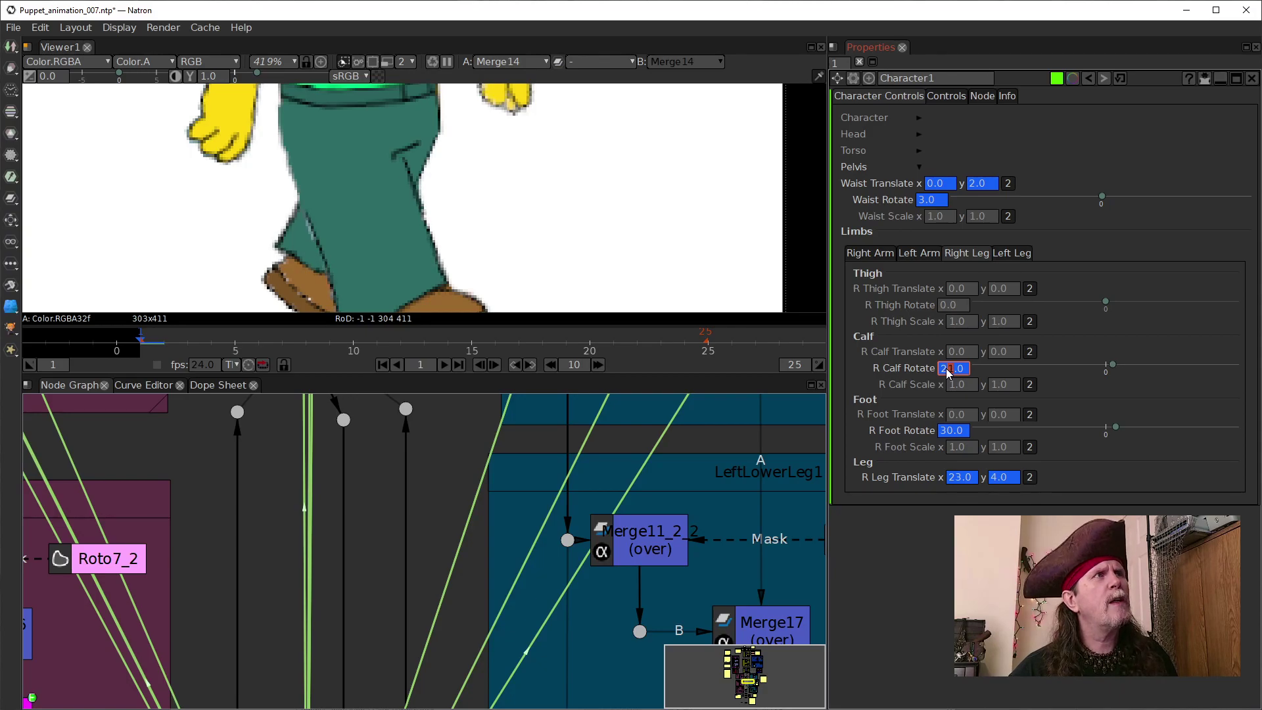
{"action": "scroll", "coordinate": [949, 372], "scroll_direction": "up", "scroll_amount": 1}
{"action": "scroll", "coordinate": [948, 372], "scroll_direction": "down", "scroll_amount": 1}
Step: Set keyframes on the torso and neck rotations at frame 1
{"action": "left_click_drag", "start_coordinate": [552, 211], "coordinate": [555, 268]}
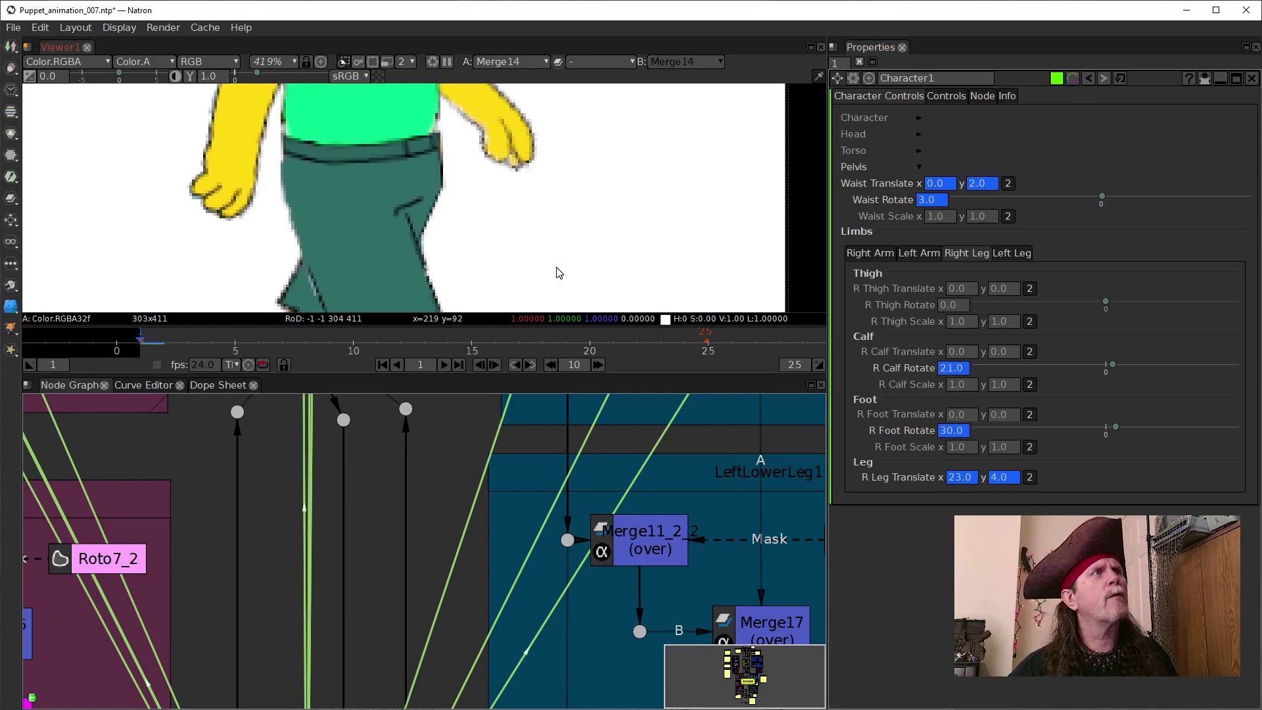
{"action": "left_click_drag", "start_coordinate": [538, 211], "coordinate": [555, 240]}
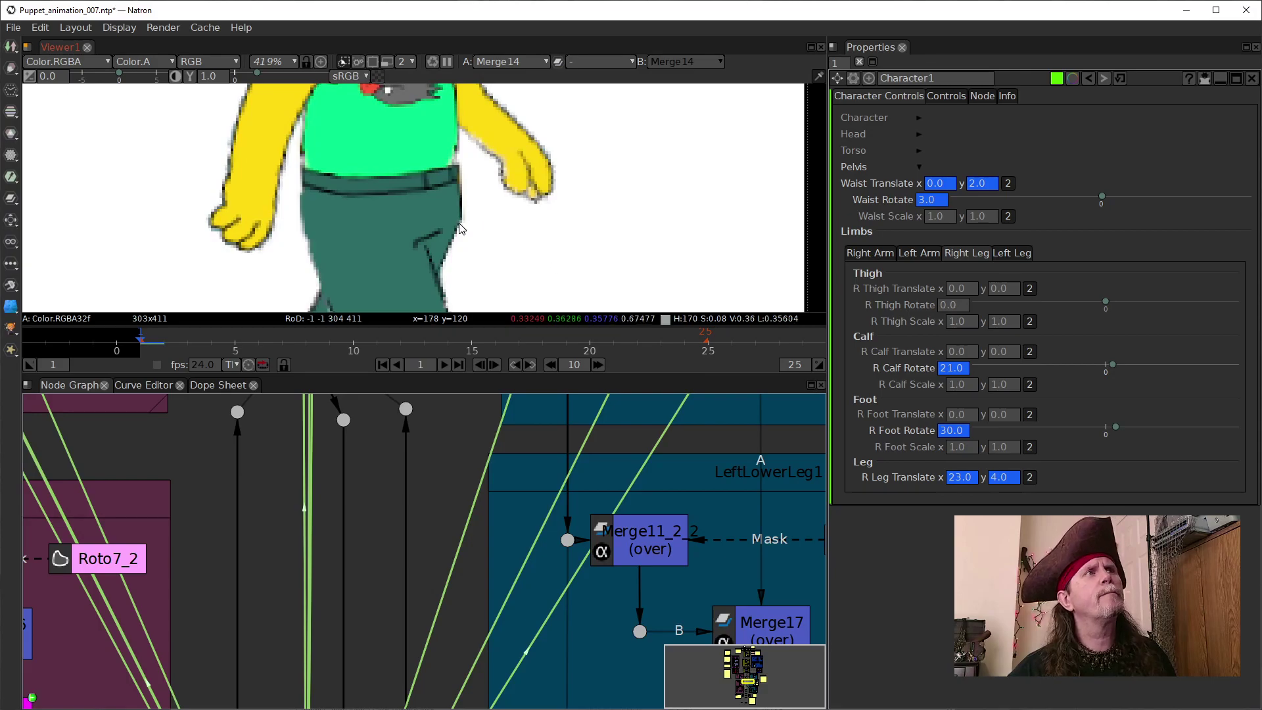
{"action": "scroll", "coordinate": [485, 236], "scroll_direction": "down", "scroll_amount": 6}
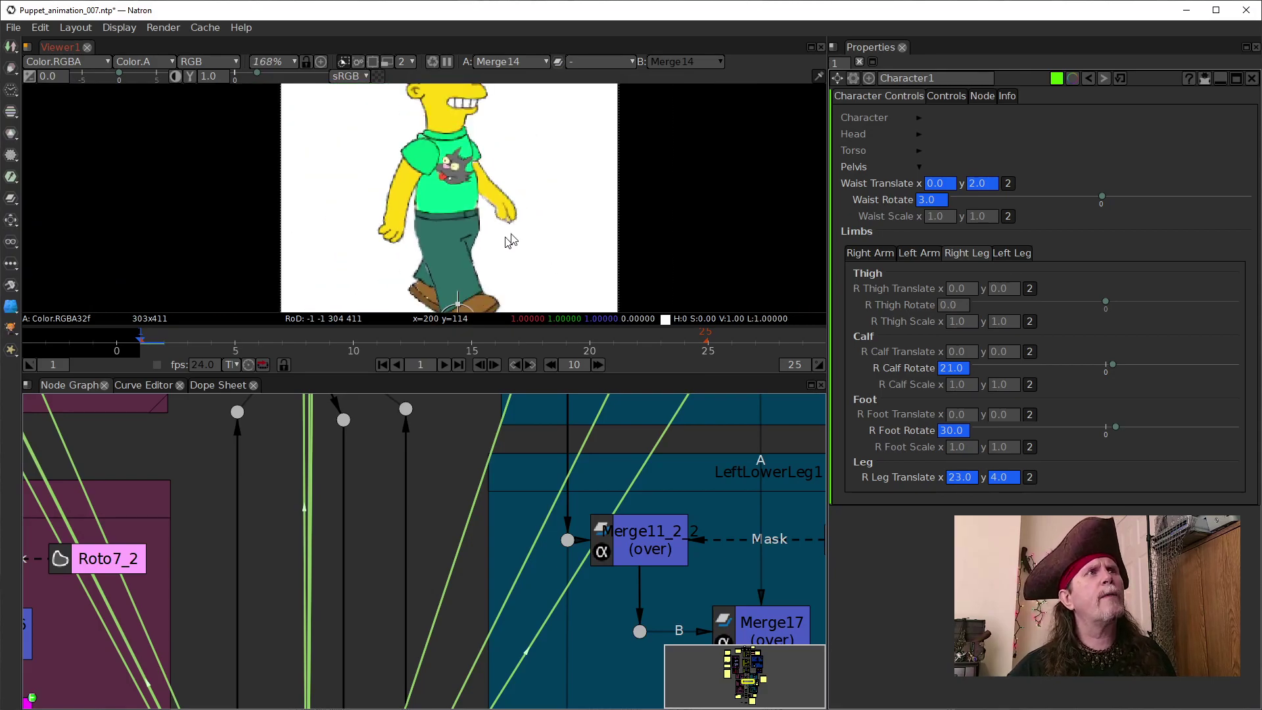
{"action": "middle_click", "coordinate": [530, 233]}
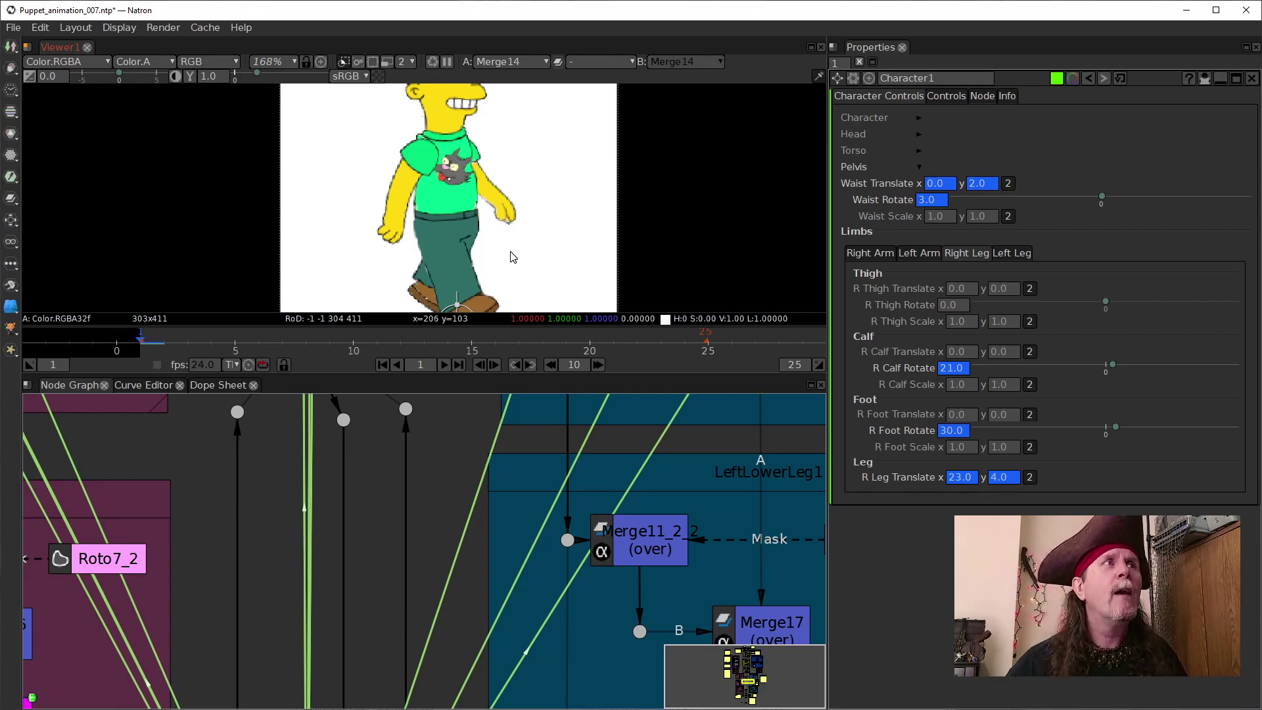
{"action": "scroll", "coordinate": [506, 257], "scroll_direction": "up", "scroll_amount": 4}
{"action": "left_click_drag", "start_coordinate": [535, 222], "coordinate": [544, 245]}
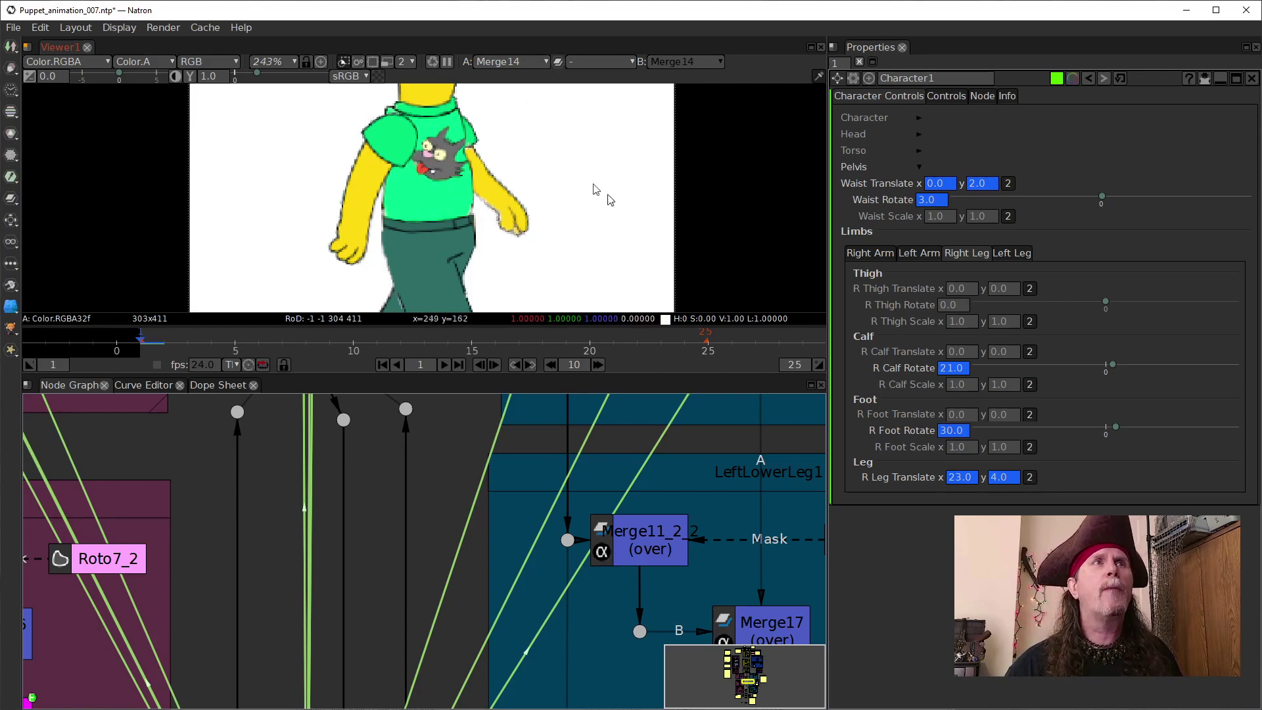
{"action": "left_click", "coordinate": [918, 150]}
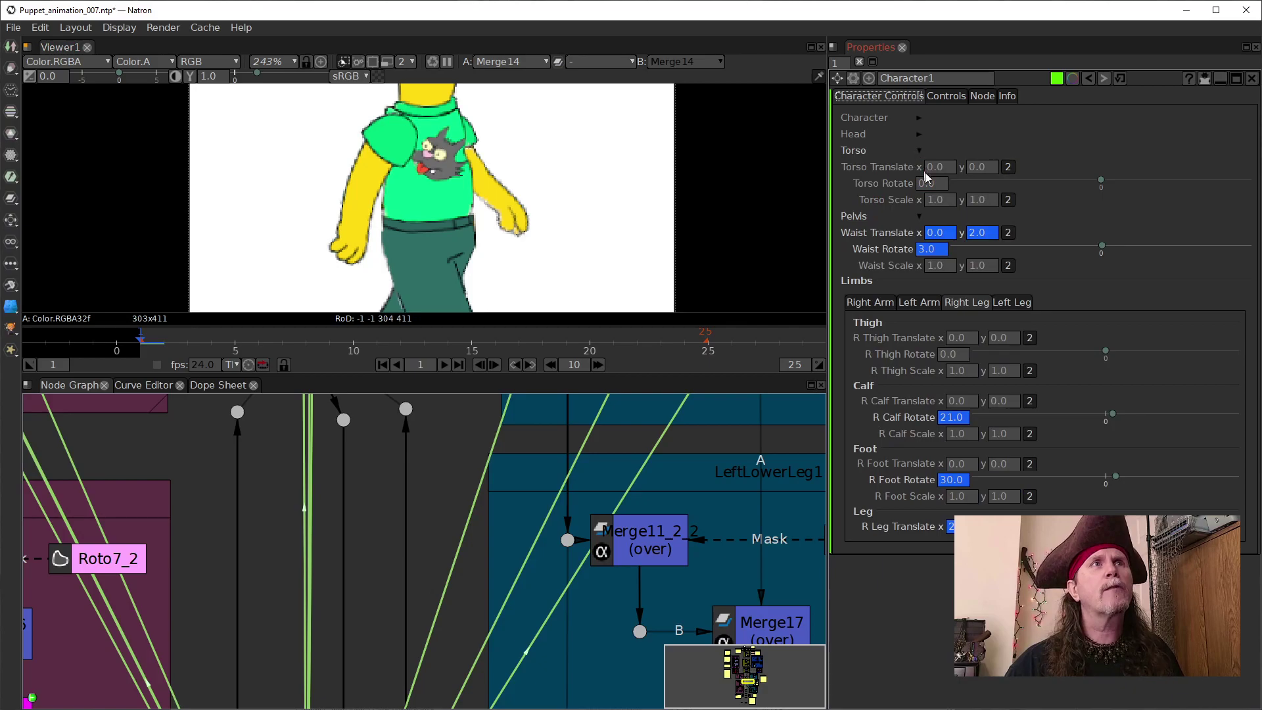
{"action": "left_click", "coordinate": [919, 133]}
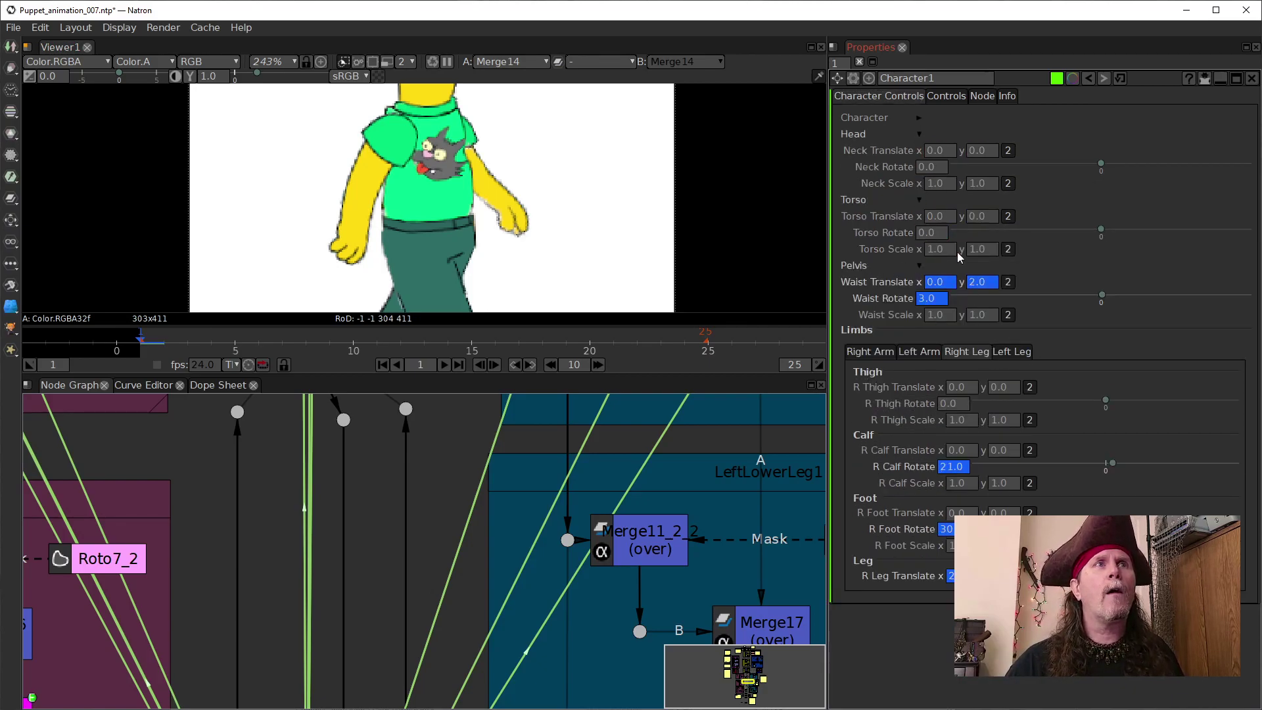
{"action": "right_click", "coordinate": [914, 231]}
{"action": "key", "text": "Escape"}
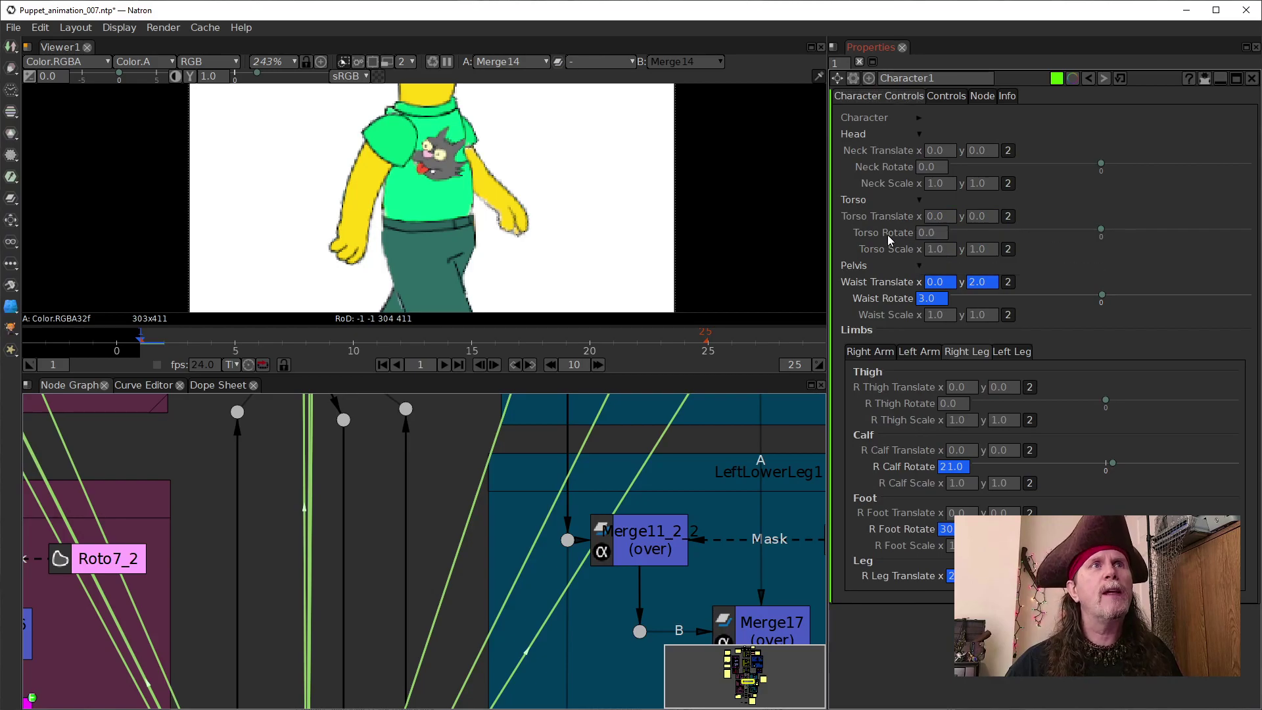
{"action": "right_click", "coordinate": [921, 235]}
{"action": "left_click", "coordinate": [941, 242]}
{"action": "right_click", "coordinate": [931, 172]}
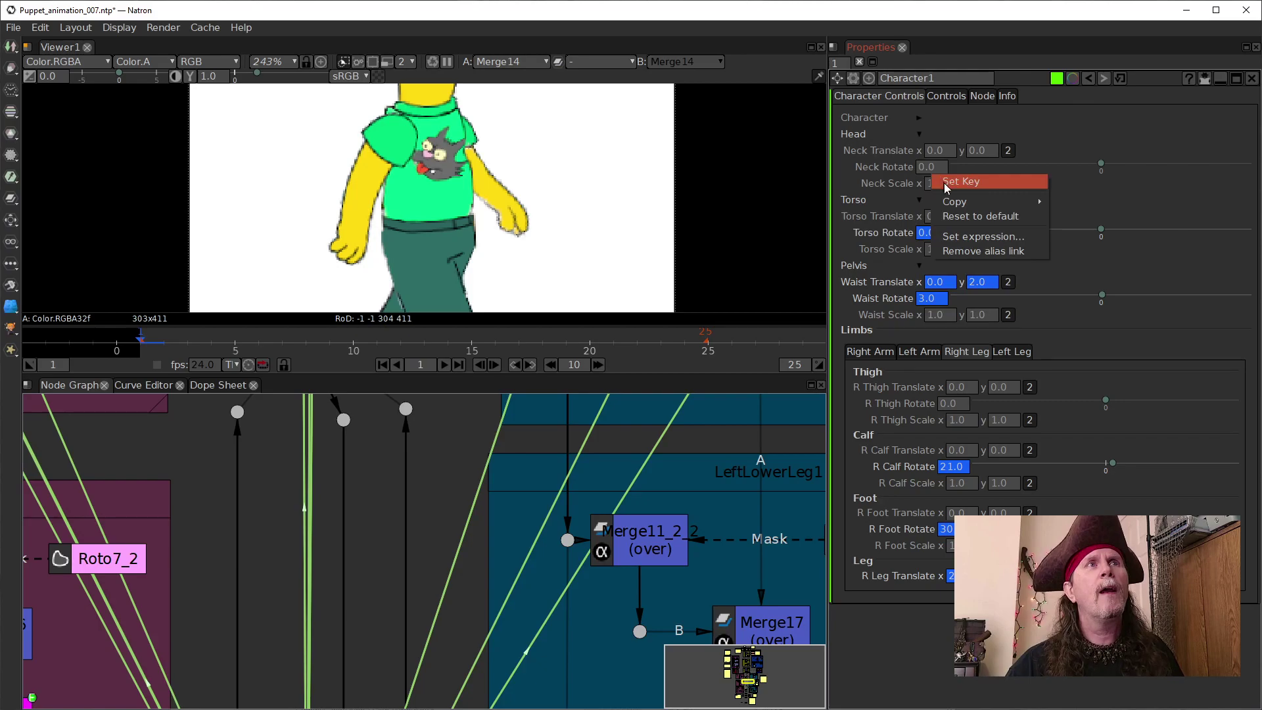
{"action": "left_click", "coordinate": [942, 182]}
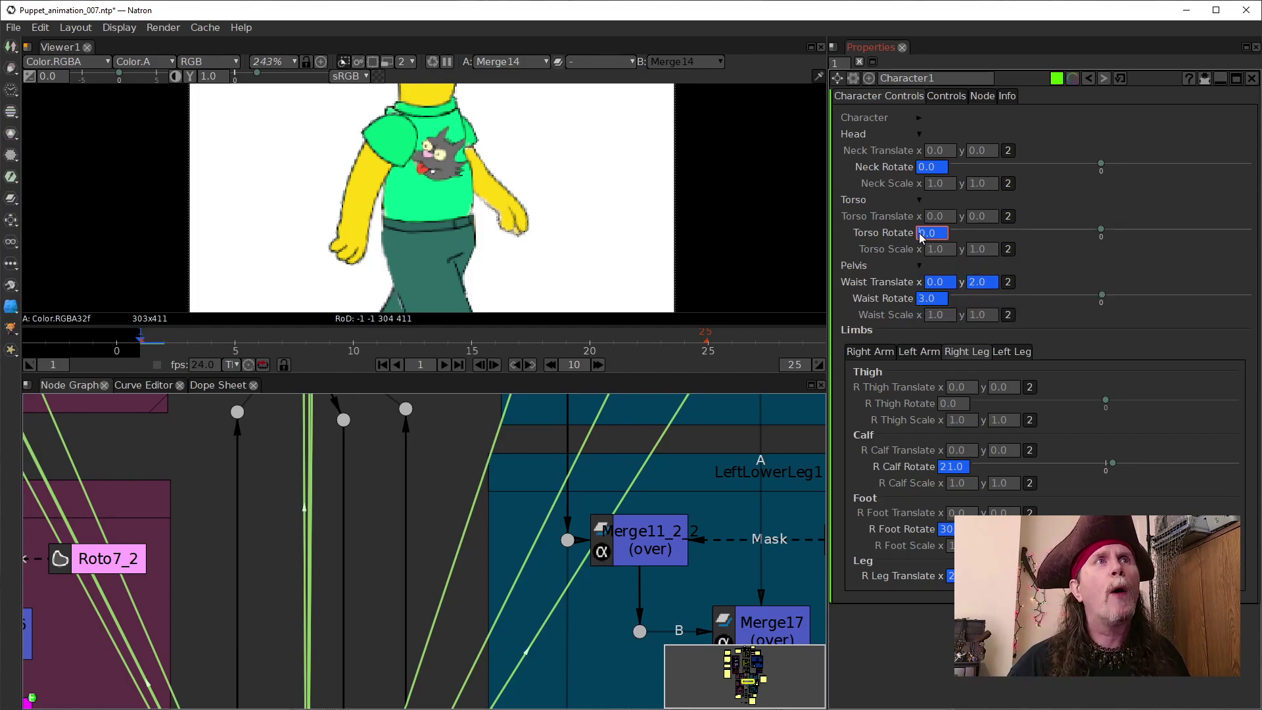
Step: Set the torso rotation to -2 and the neck rotation to -1 at frame 1
{"action": "scroll", "coordinate": [921, 238], "scroll_direction": "down", "scroll_amount": 1}
{"action": "scroll", "coordinate": [923, 238], "scroll_direction": "down", "scroll_amount": 1}
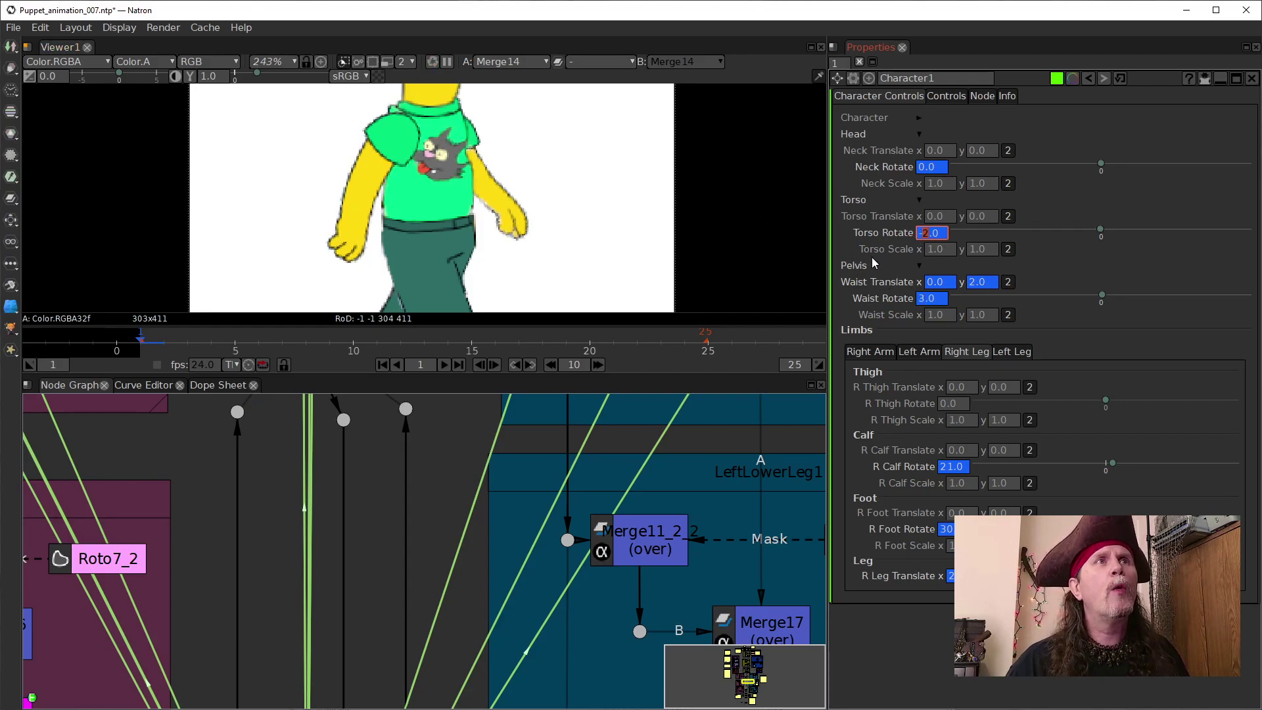
{"action": "left_click", "coordinate": [917, 168]}
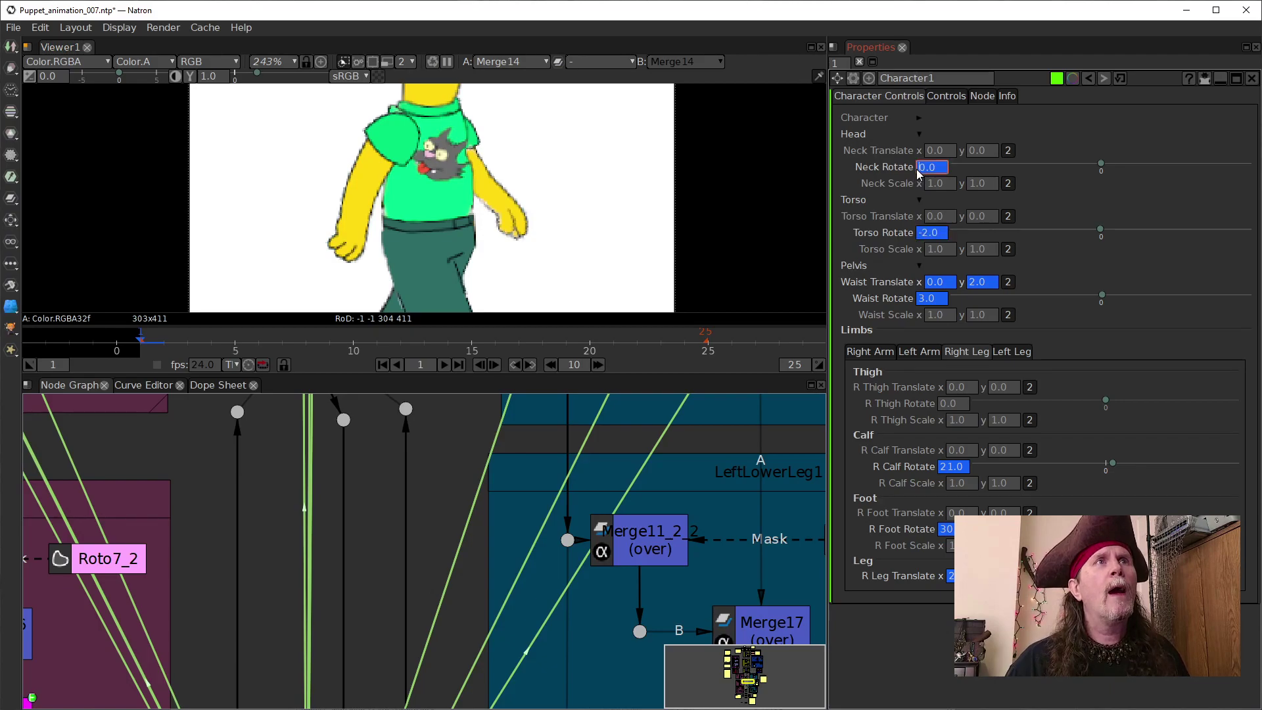
{"action": "scroll", "coordinate": [916, 169], "scroll_direction": "down", "scroll_amount": 1}
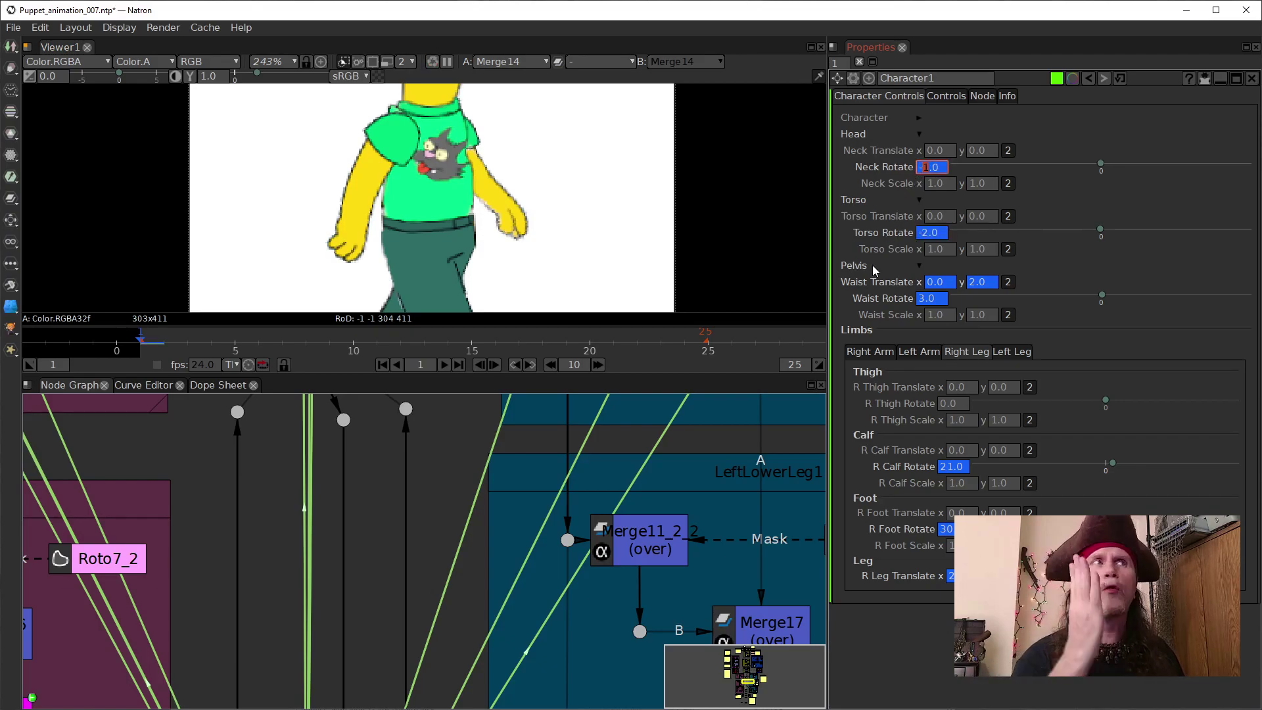
Step: Try other neck and torso rotations against the whole figure, and restore them to -1 and -2
{"action": "left_click_drag", "start_coordinate": [591, 178], "coordinate": [553, 241]}
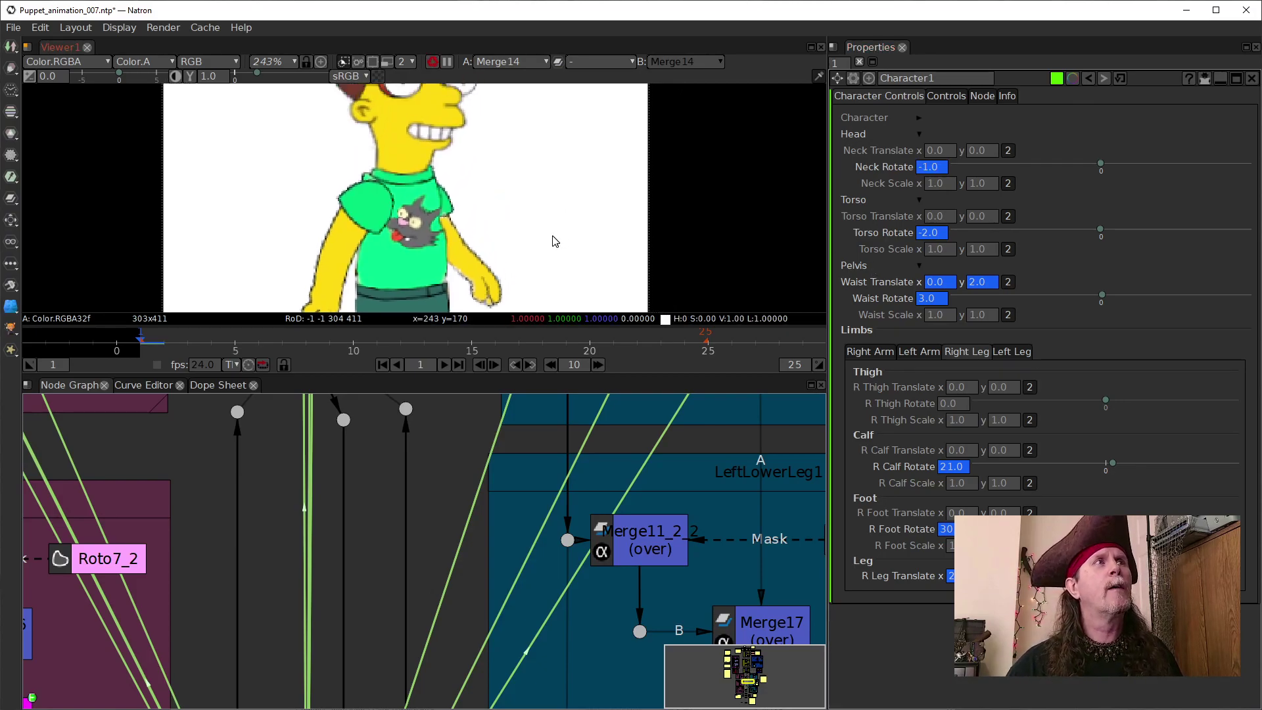
{"action": "scroll", "coordinate": [553, 240], "scroll_direction": "down", "scroll_amount": 5}
{"action": "left_click", "coordinate": [936, 170]}
{"action": "scroll", "coordinate": [925, 169], "scroll_direction": "up", "scroll_amount": 2}
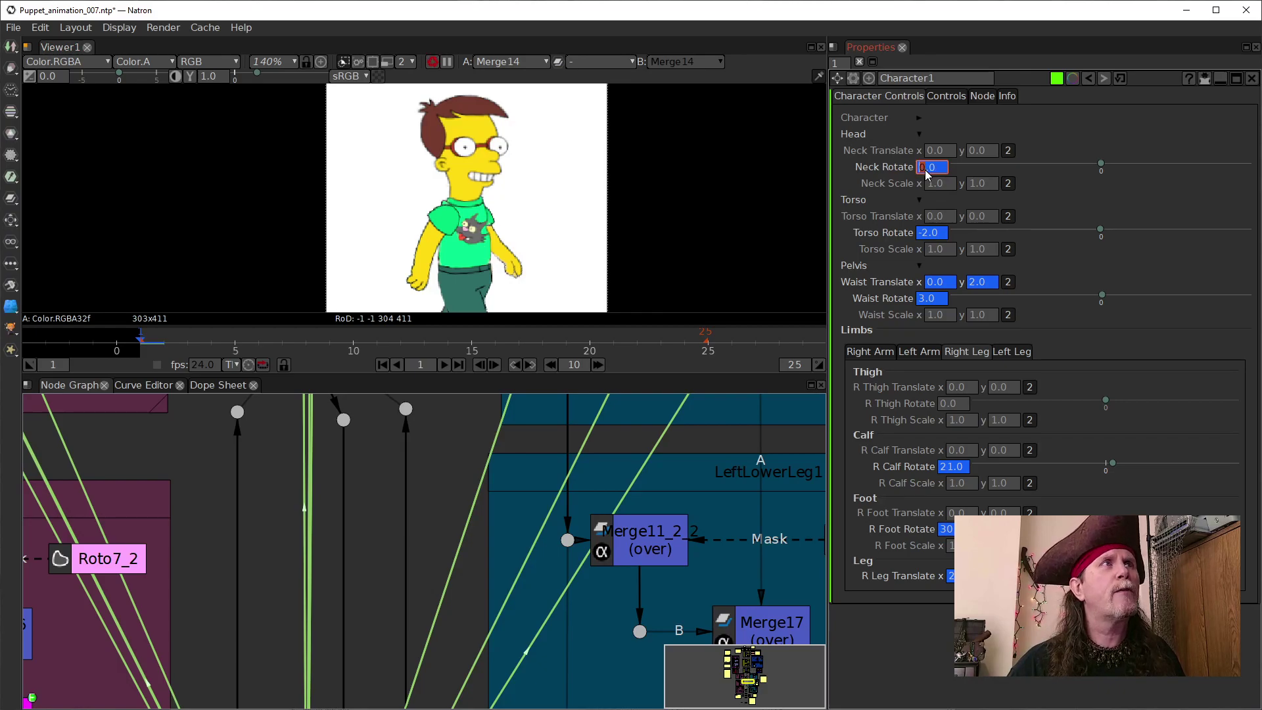
{"action": "scroll", "coordinate": [925, 169], "scroll_direction": "down", "scroll_amount": 1}
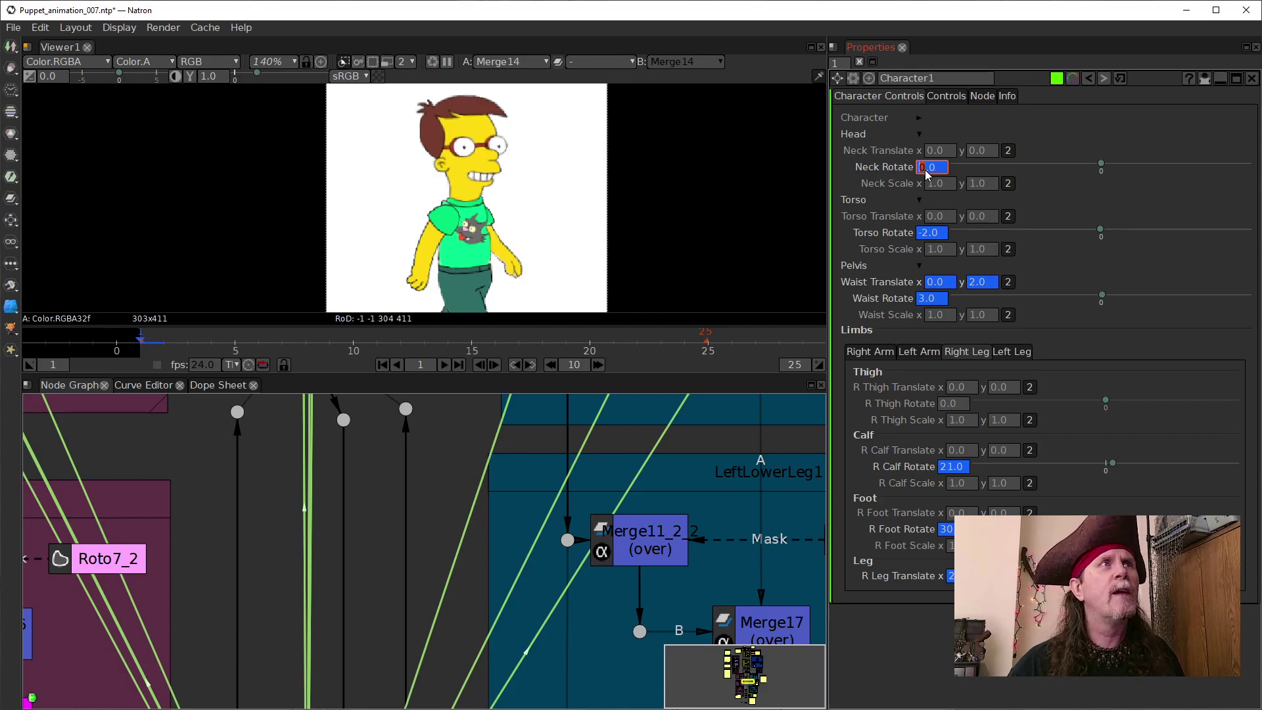
{"action": "left_click", "coordinate": [923, 237]}
{"action": "scroll", "coordinate": [922, 238], "scroll_direction": "up", "scroll_amount": 1}
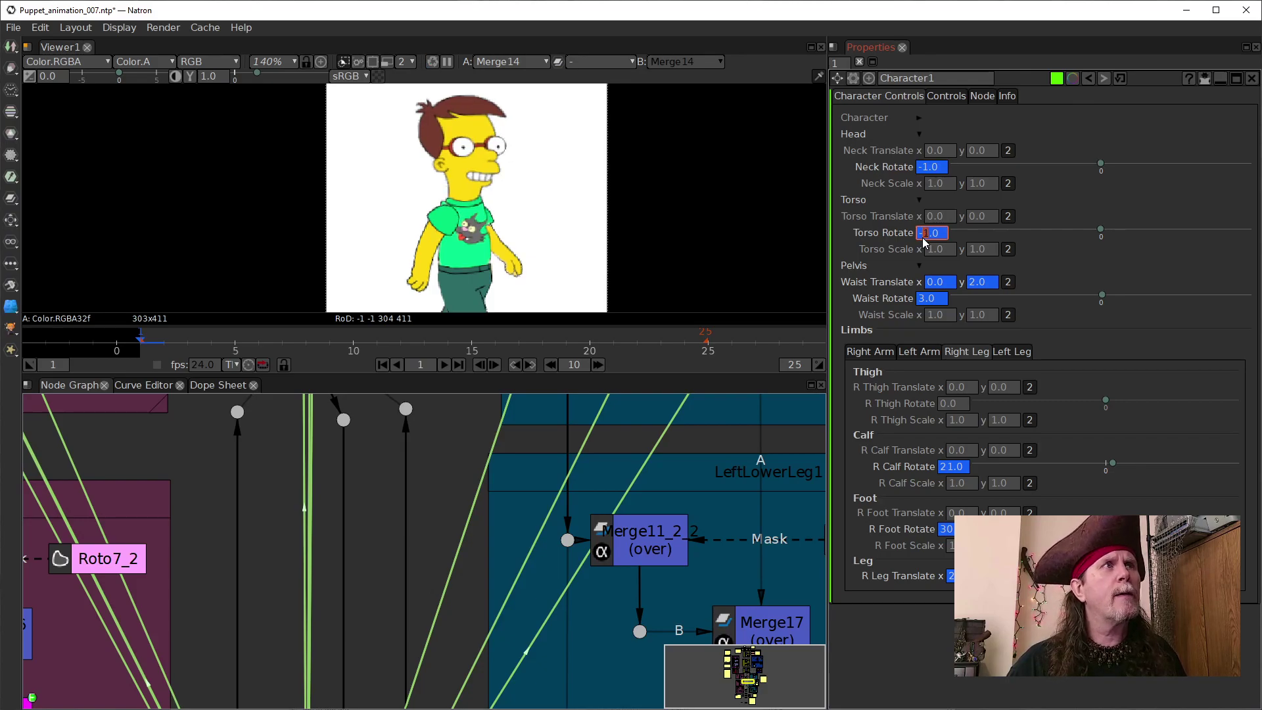
{"action": "scroll", "coordinate": [922, 238], "scroll_direction": "down", "scroll_amount": 1}
{"action": "scroll", "coordinate": [922, 238], "scroll_direction": "up", "scroll_amount": 1}
{"action": "scroll", "coordinate": [922, 238], "scroll_direction": "down", "scroll_amount": 1}
{"action": "left_click_drag", "start_coordinate": [555, 254], "coordinate": [535, 225]}
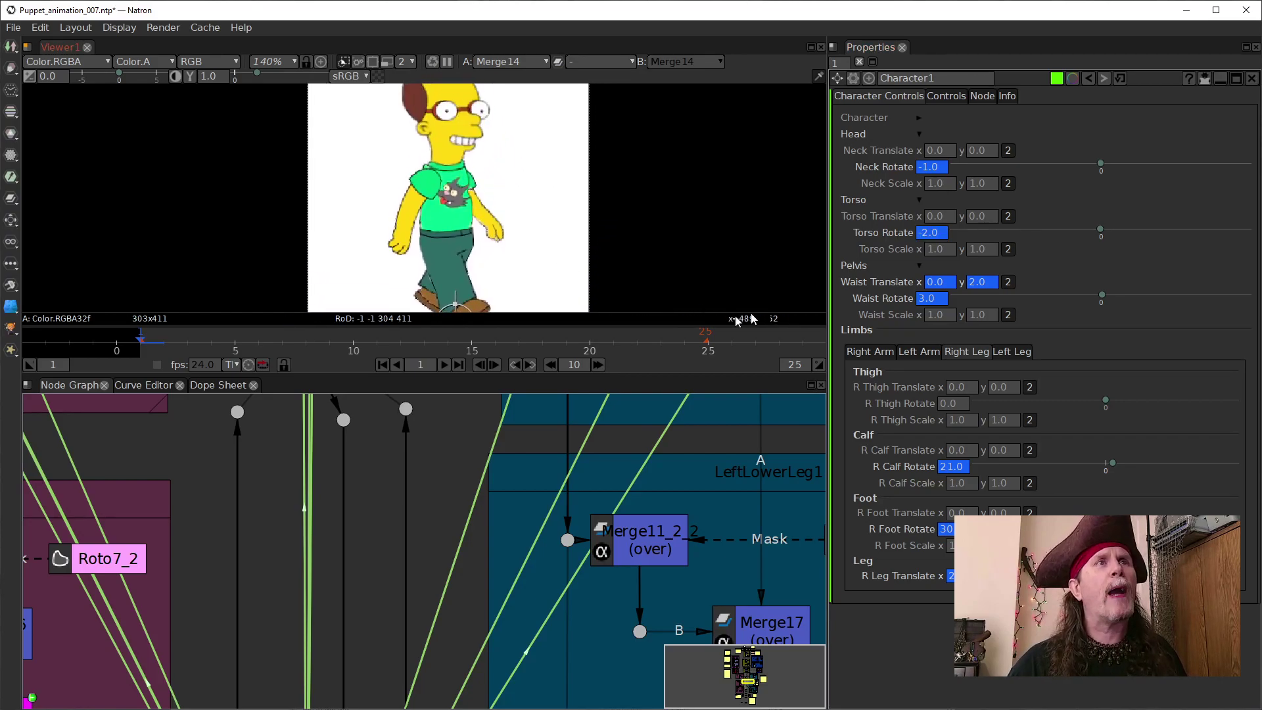
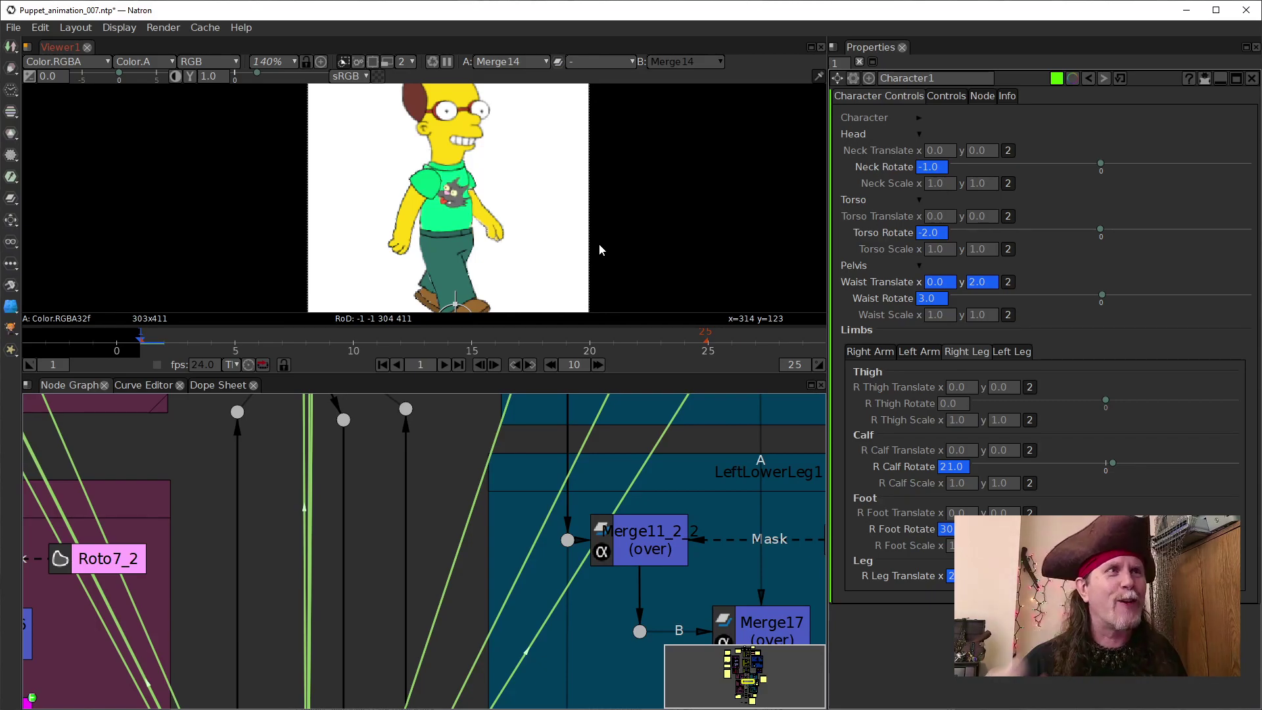
{"action": "scroll", "coordinate": [467, 493], "scroll_direction": "down", "scroll_amount": 4}
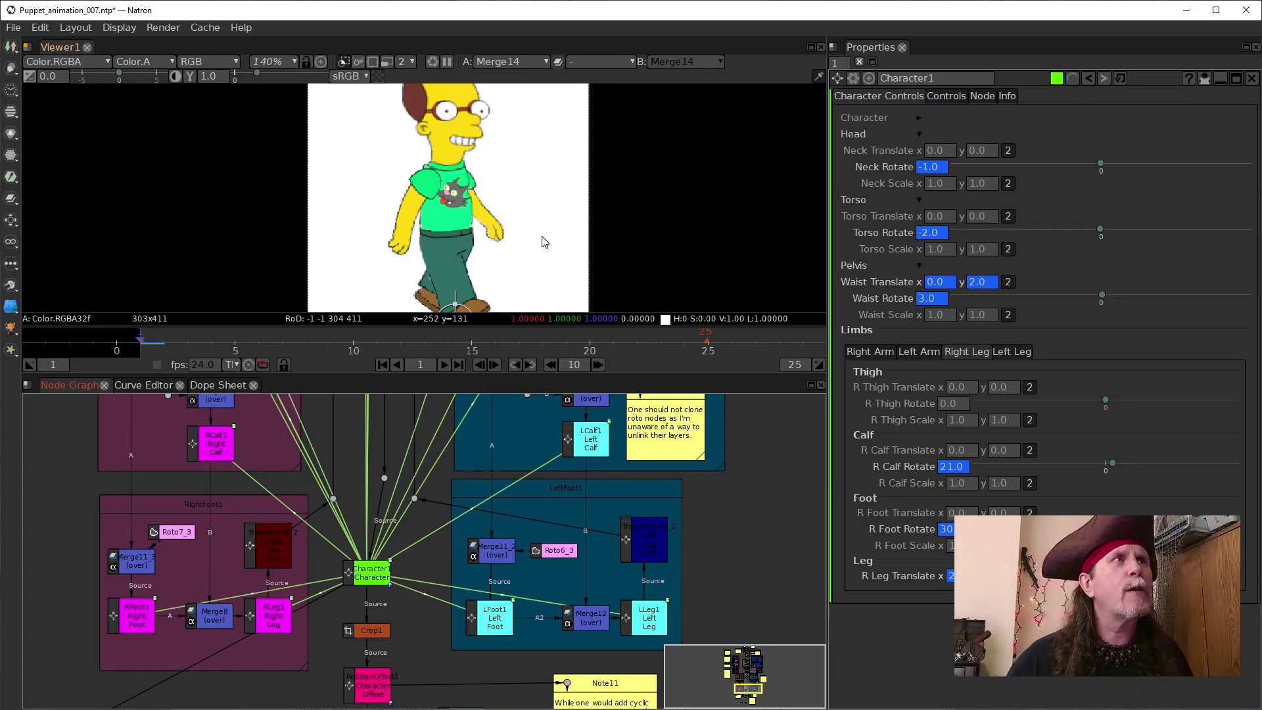
{"action": "left_click_drag", "start_coordinate": [539, 259], "coordinate": [543, 230]}
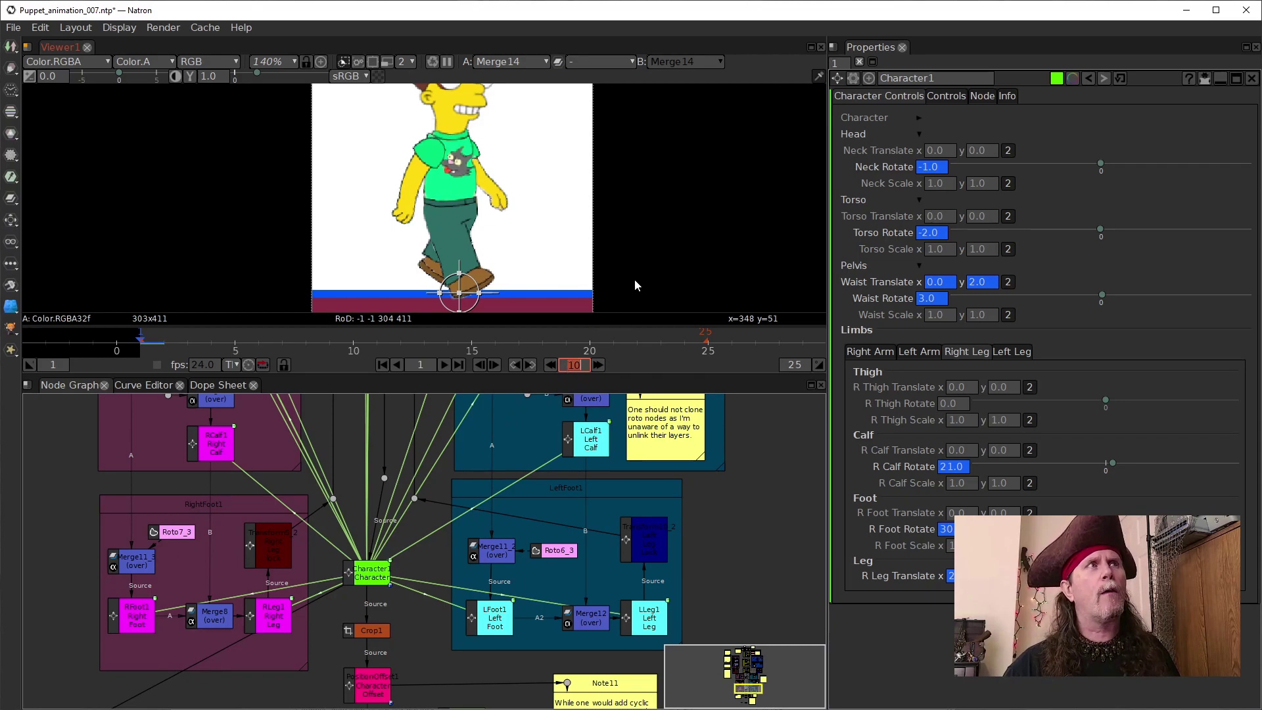
{"action": "left_click_drag", "start_coordinate": [634, 279], "coordinate": [611, 265]}
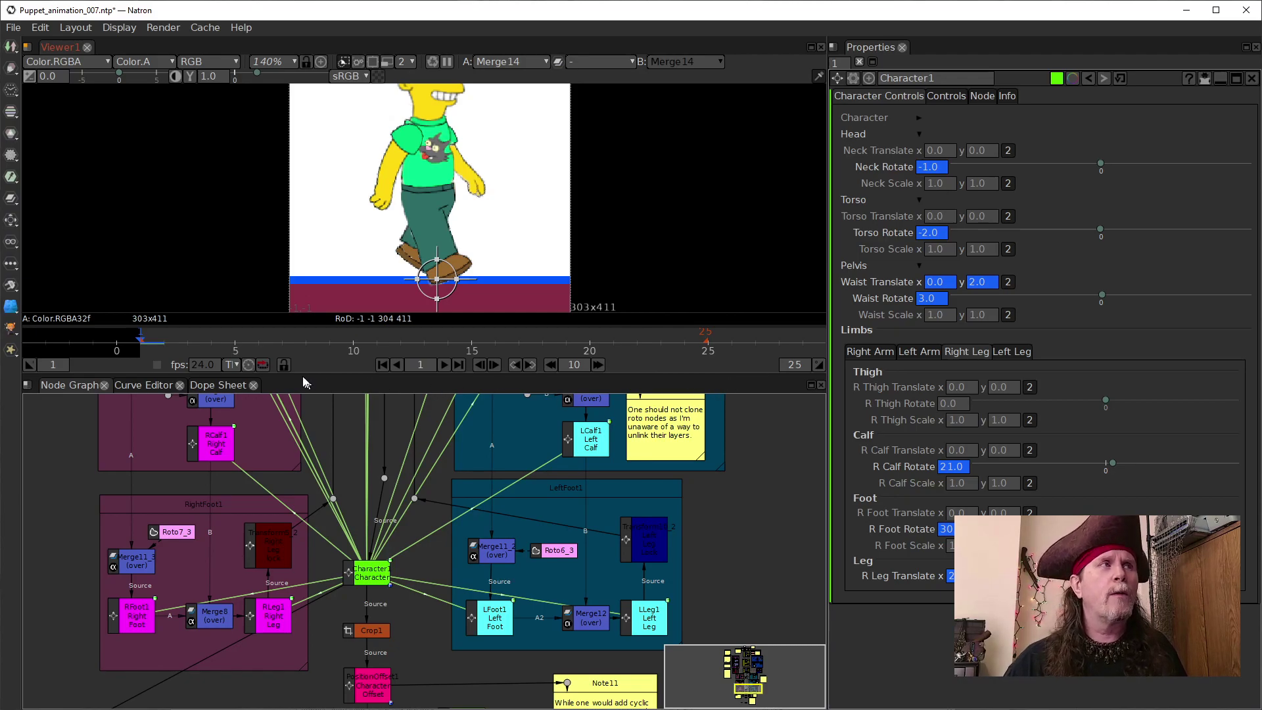
Step: Set the timeline's frame increment to 12 and jump ahead to frame 13
{"action": "left_click", "coordinate": [582, 366]}
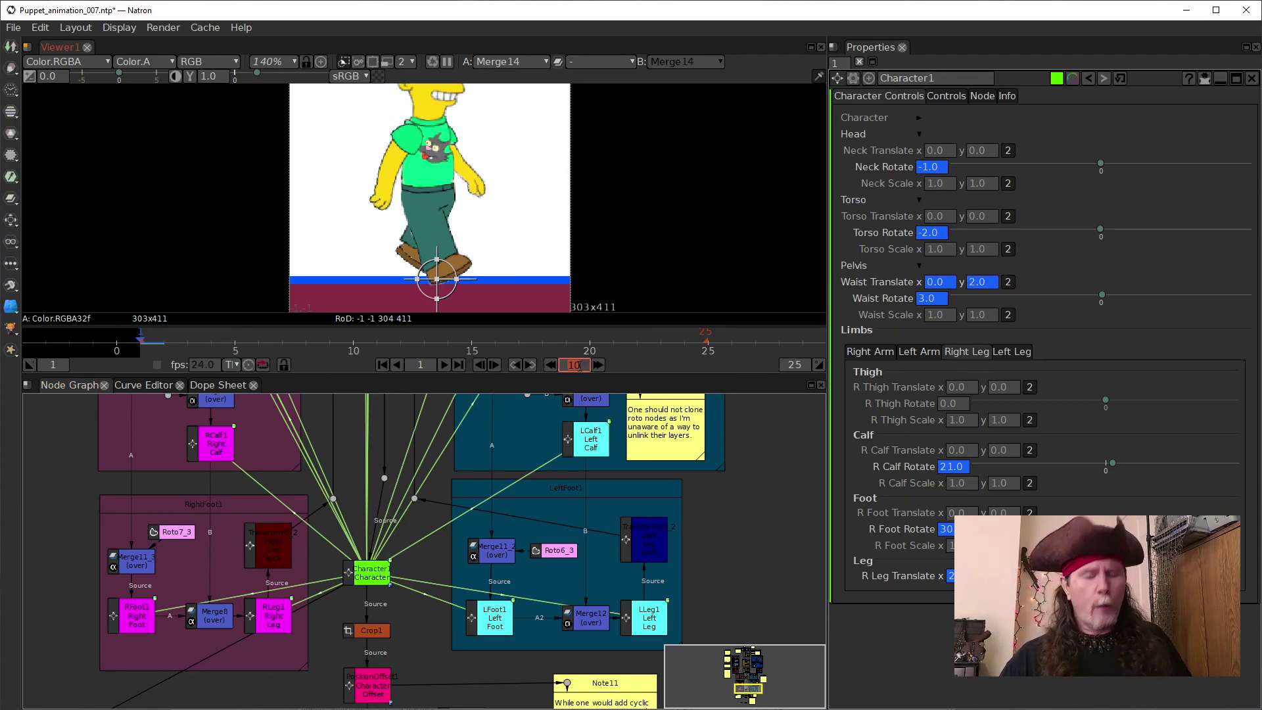
{"action": "type", "text": "12"}
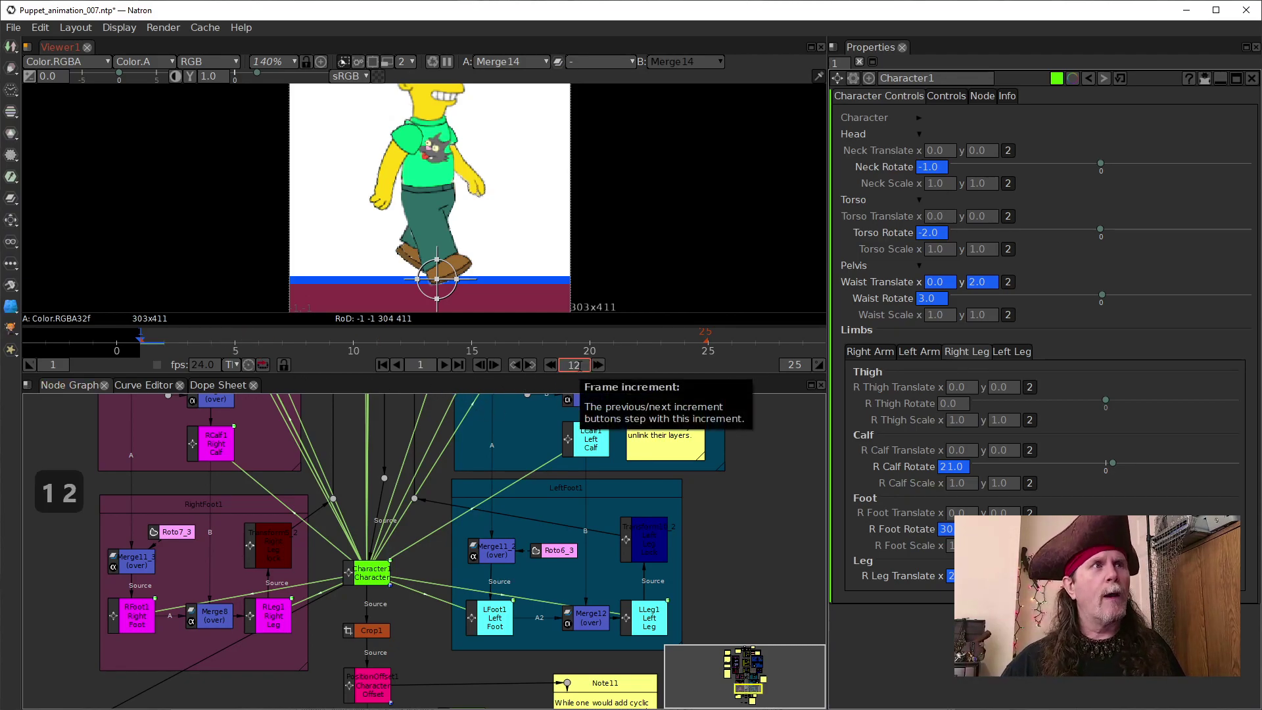
{"action": "left_click", "coordinate": [598, 365]}
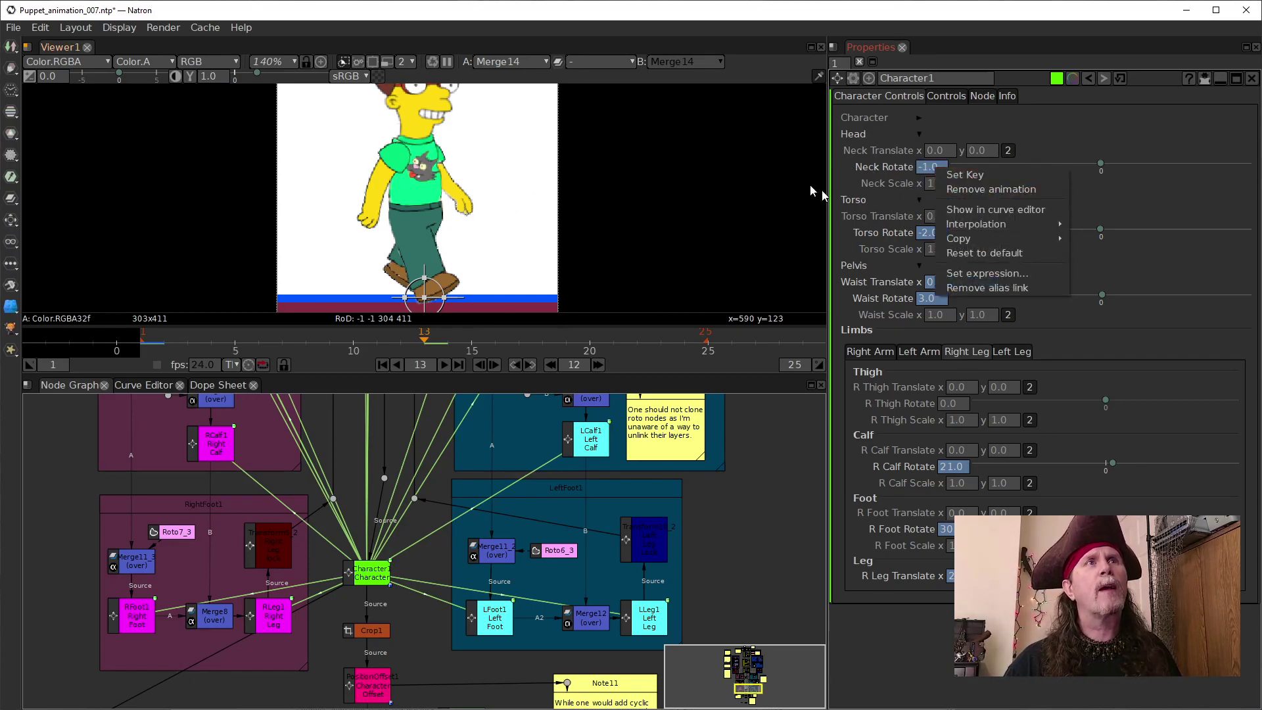
Step: Set keyframes on the neck, torso and waist rotations and on both waist translation dimensions at frame 13
{"action": "left_click", "coordinate": [957, 177]}
{"action": "right_click", "coordinate": [929, 241]}
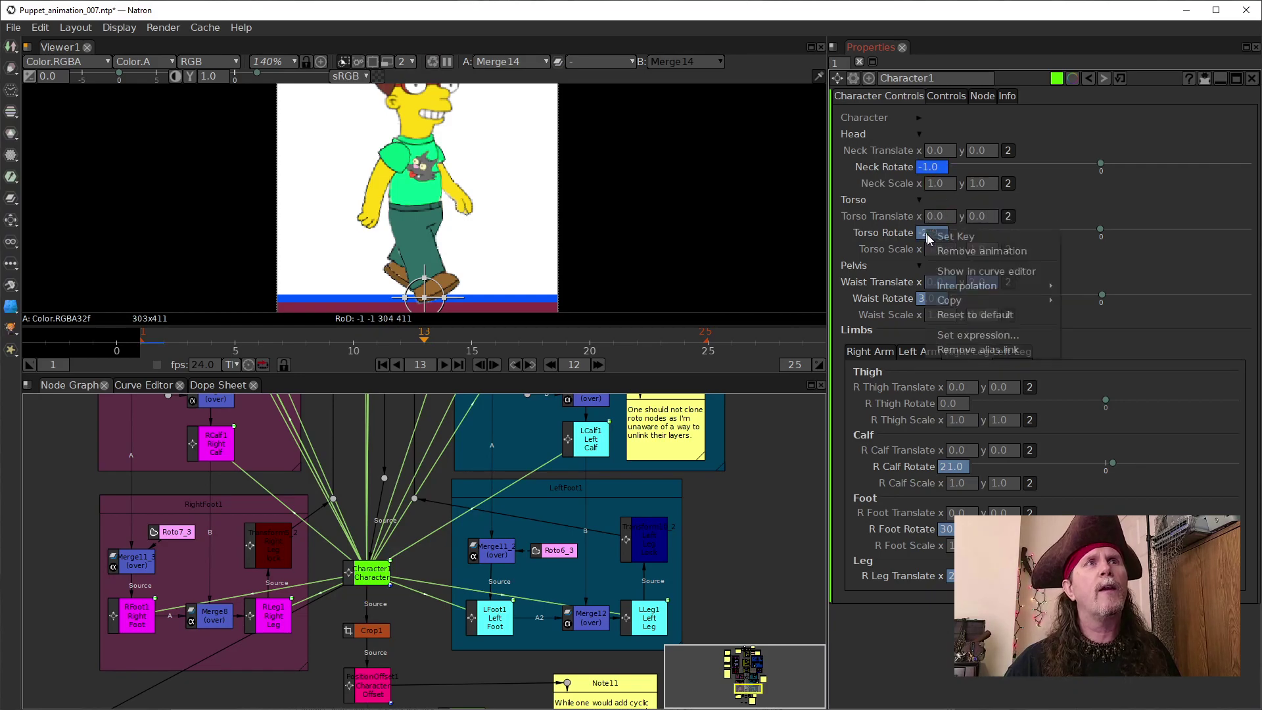
{"action": "left_click", "coordinate": [946, 244]}
{"action": "right_click", "coordinate": [935, 287]}
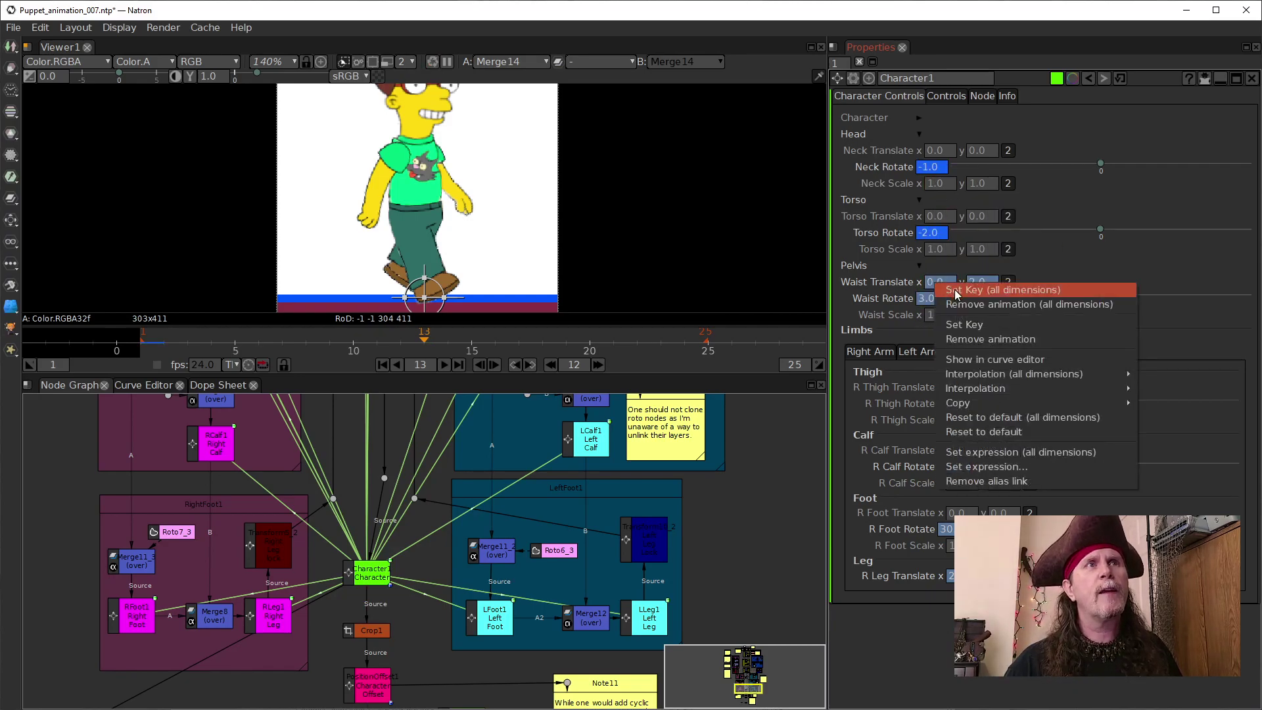
{"action": "left_click", "coordinate": [954, 289]}
{"action": "right_click", "coordinate": [933, 299]}
{"action": "left_click", "coordinate": [954, 306]}
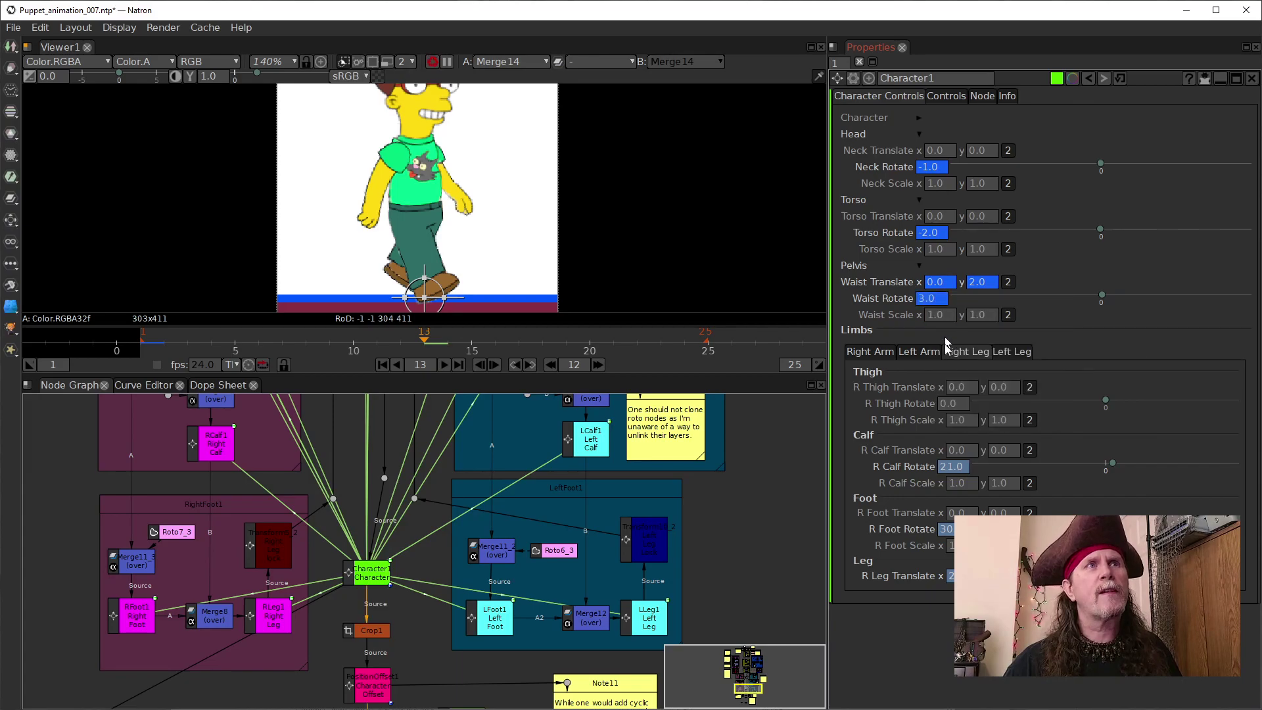
Step: Key the right thigh's translation in all dimensions at frame 13 and at frame 1
{"action": "right_click", "coordinate": [960, 388]}
{"action": "left_click", "coordinate": [981, 394]}
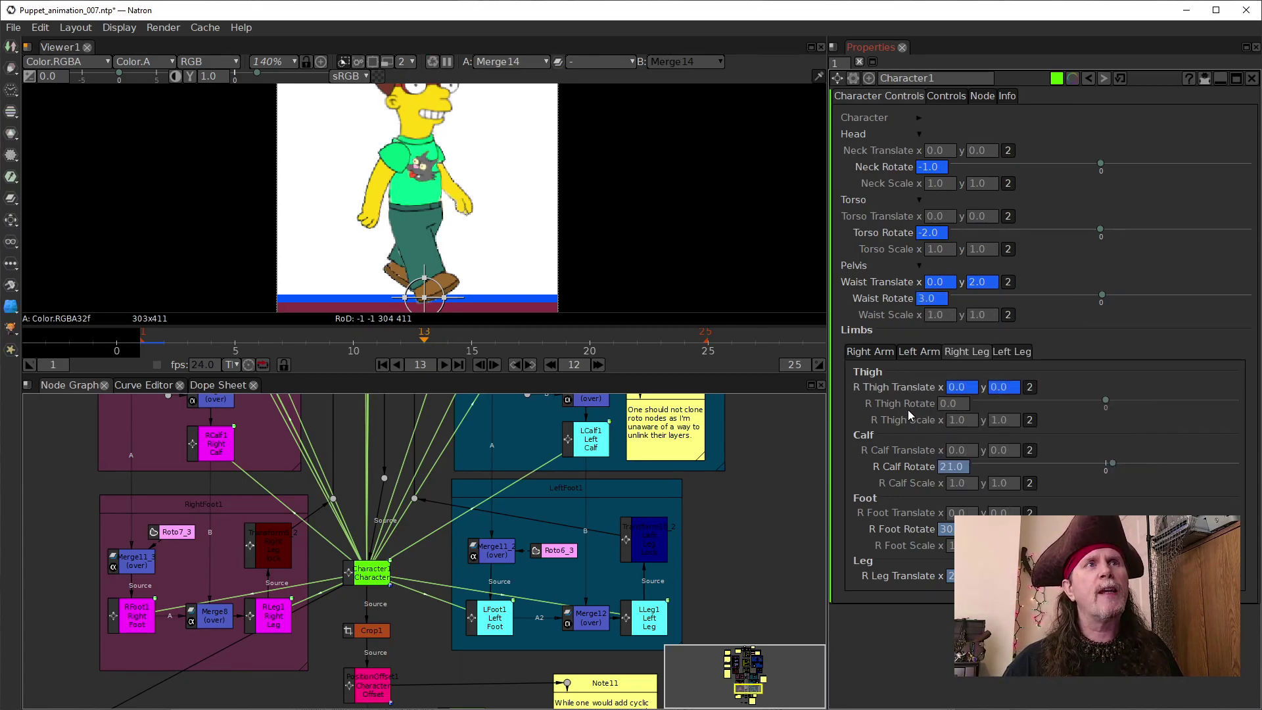
{"action": "left_click", "coordinate": [553, 371]}
{"action": "right_click", "coordinate": [960, 388]}
{"action": "left_click", "coordinate": [996, 398]}
Step: Key the left thigh's translation in all dimensions at frame 1
{"action": "left_click", "coordinate": [1004, 354]}
{"action": "right_click", "coordinate": [974, 386]}
{"action": "left_click", "coordinate": [981, 391]}
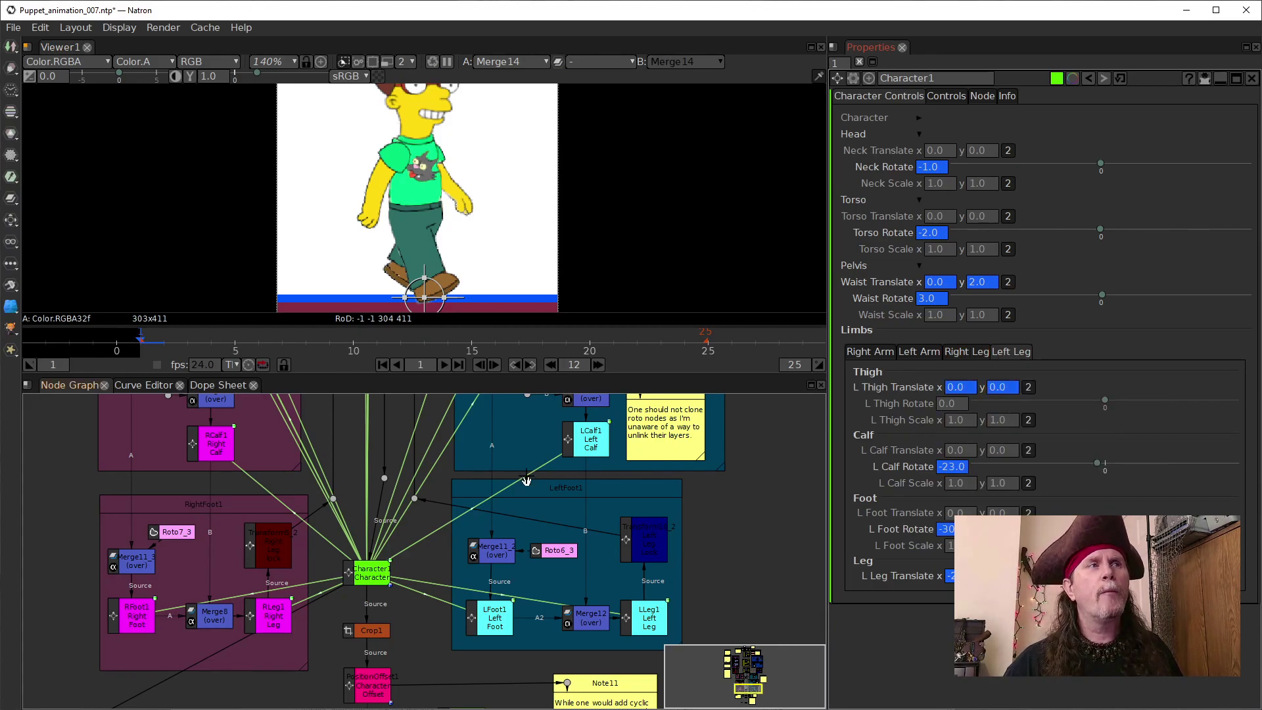
Step: Key the left leg's thigh translation, calf rotation, foot rotation and leg translation at frame 13
{"action": "left_click", "coordinate": [598, 365]}
{"action": "right_click", "coordinate": [967, 384]}
{"action": "left_click", "coordinate": [979, 389]}
{"action": "right_click", "coordinate": [954, 467]}
{"action": "left_click", "coordinate": [964, 481]}
{"action": "right_click", "coordinate": [951, 530]}
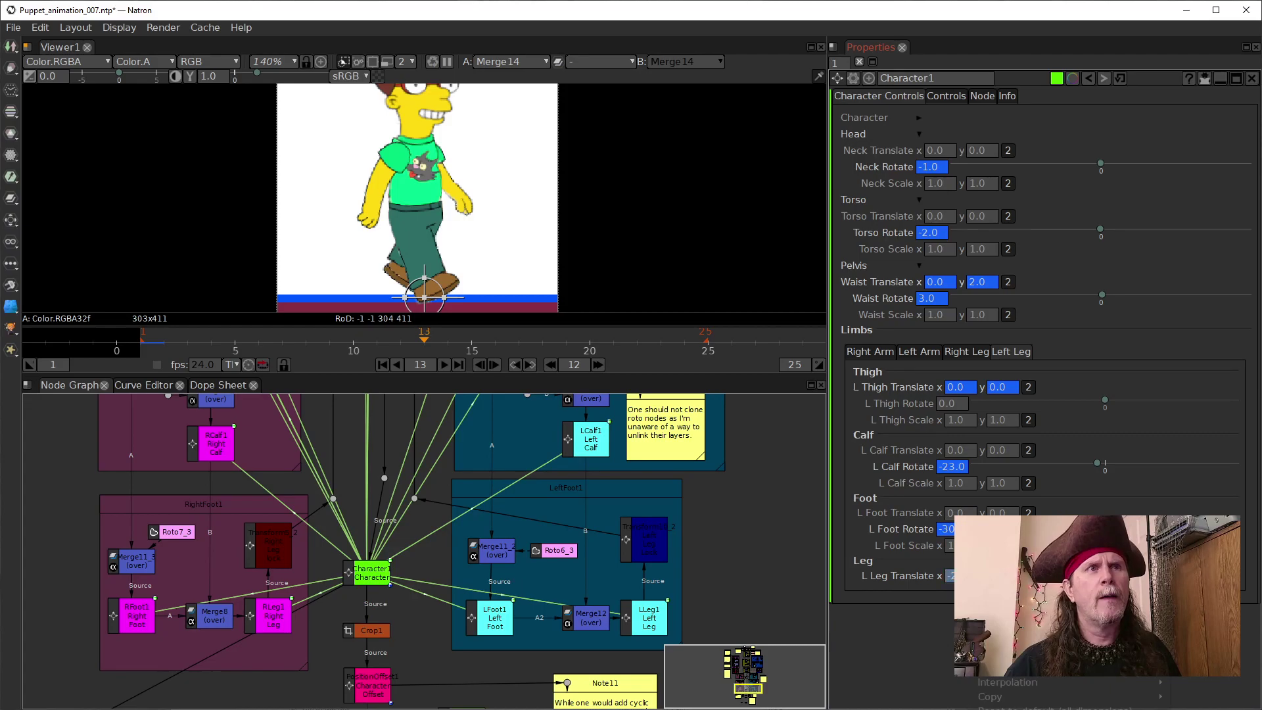
{"action": "left_click", "coordinate": [963, 544]}
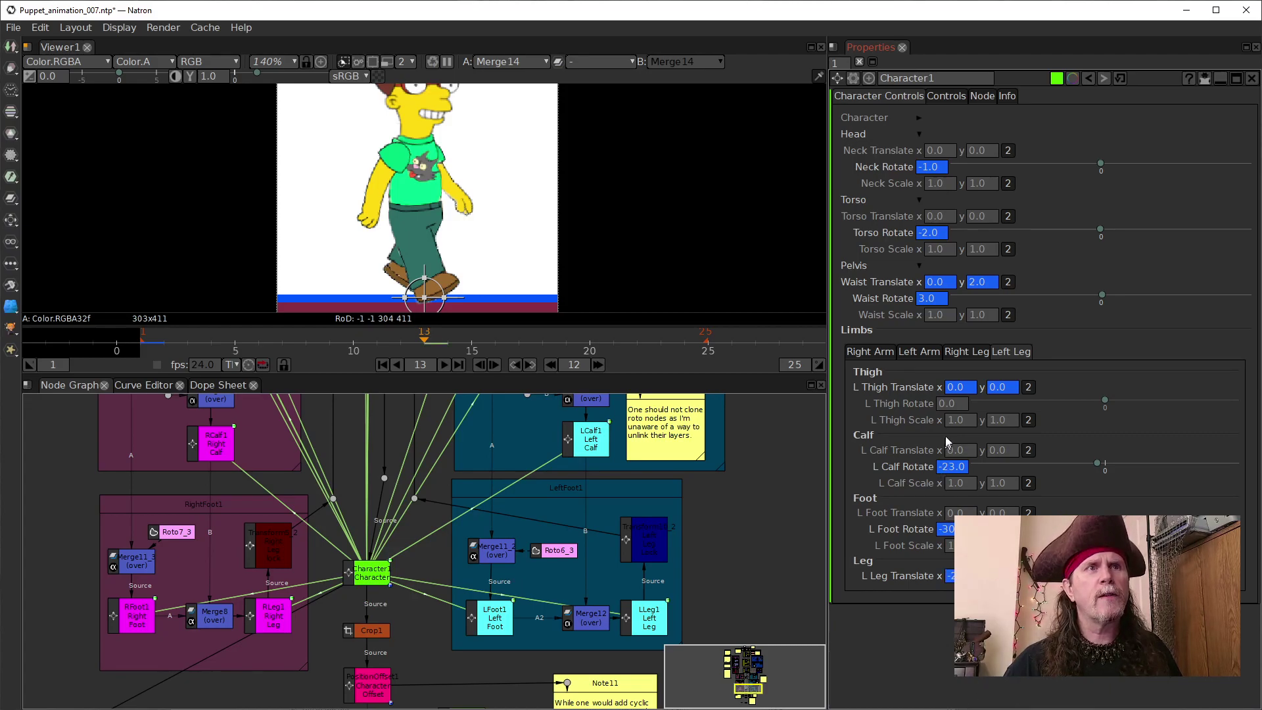
Step: Key the right leg's calf rotation, foot rotation and leg translation at frame 13
{"action": "left_click", "coordinate": [967, 352]}
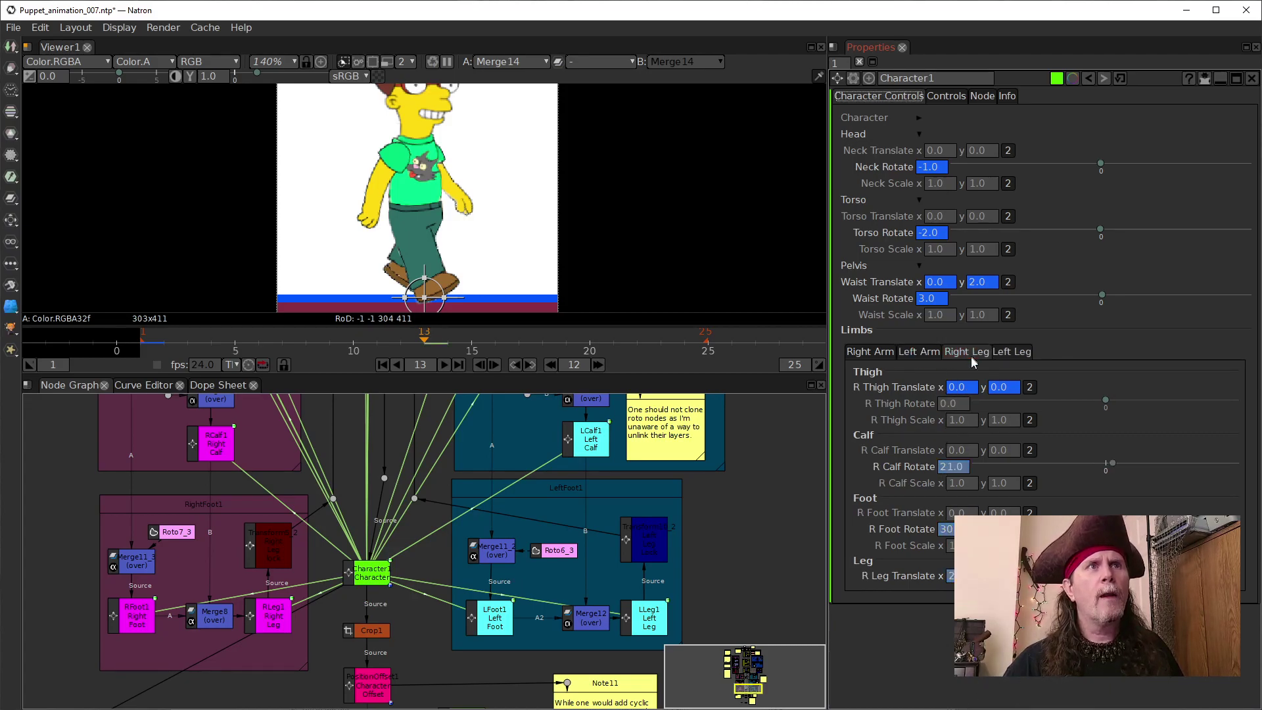
{"action": "right_click", "coordinate": [941, 468]}
{"action": "left_click", "coordinate": [967, 484]}
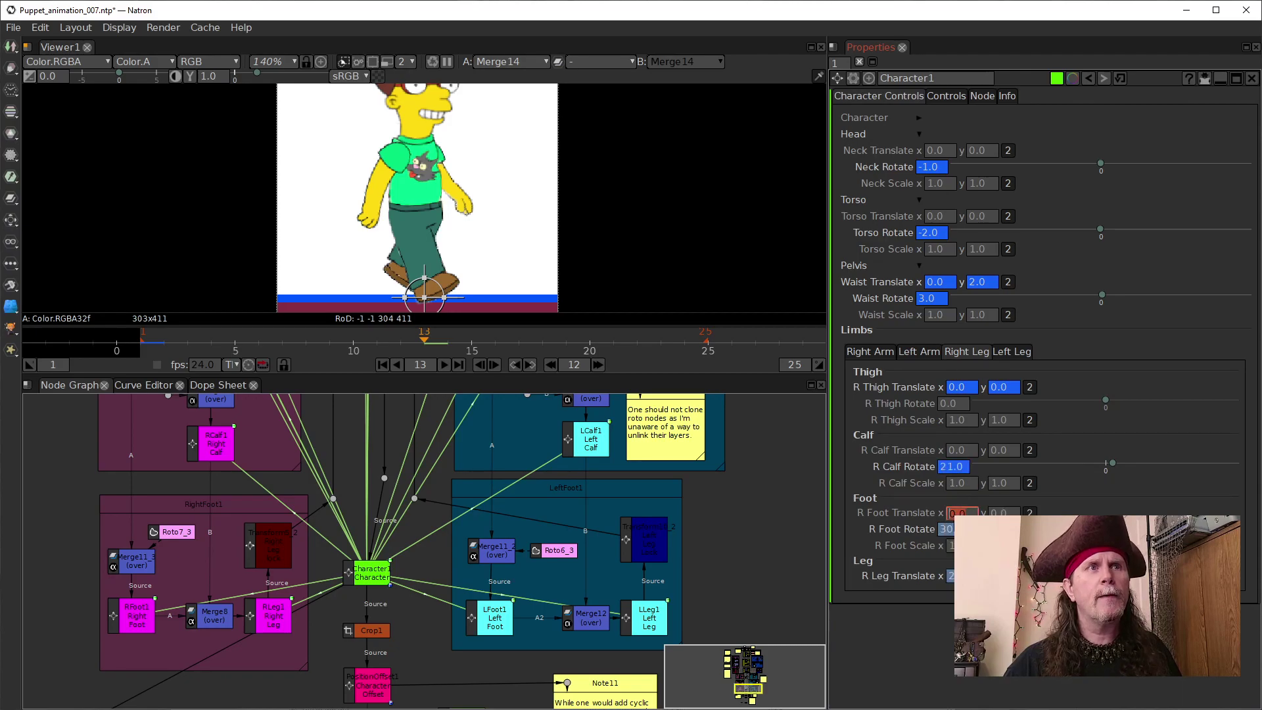
{"action": "right_click", "coordinate": [964, 576]}
{"action": "left_click", "coordinate": [989, 592]}
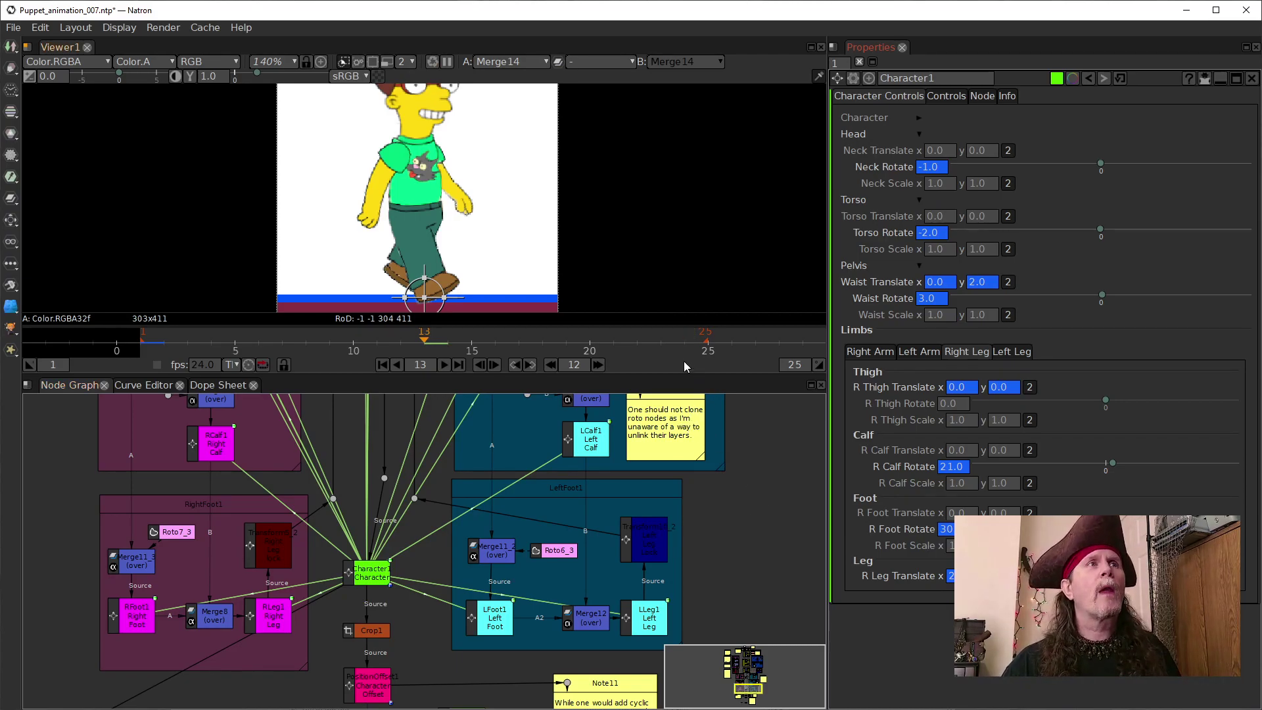
Step: Go to frame 25, remove the neck rotation's animation and set a new neck rotation keyframe there
{"action": "left_click", "coordinate": [597, 364]}
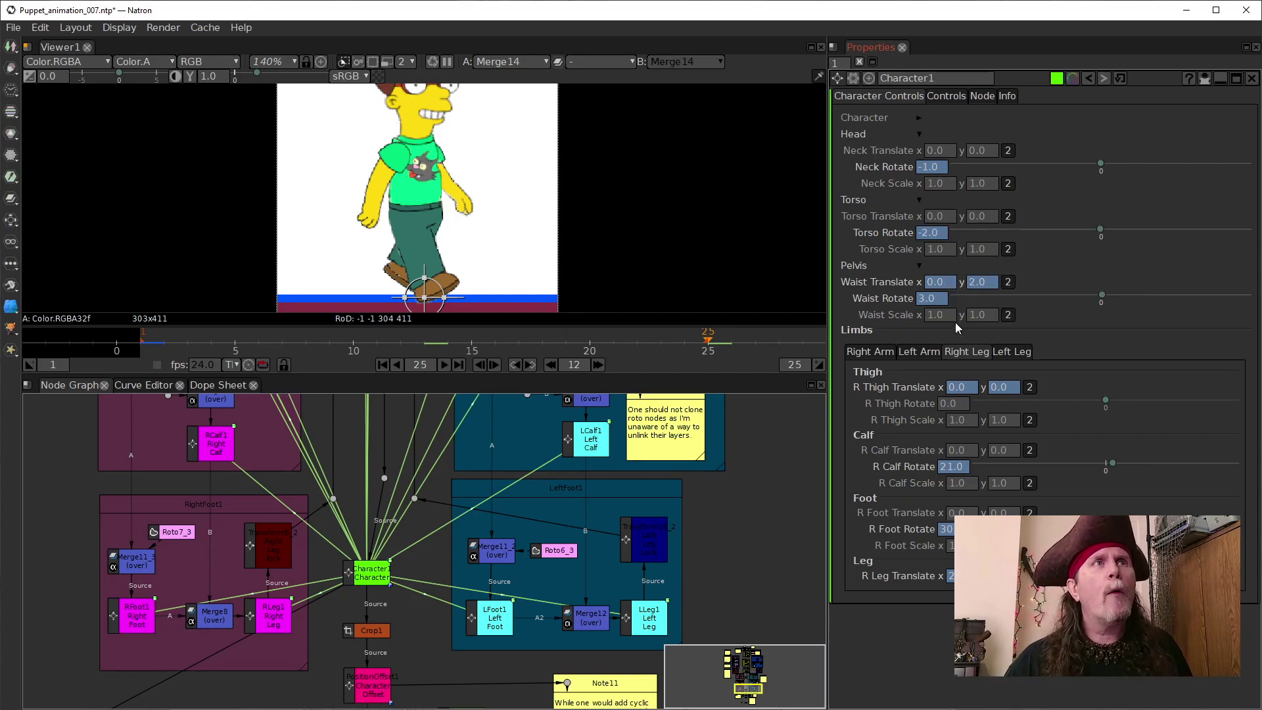
{"action": "left_click", "coordinate": [598, 365]}
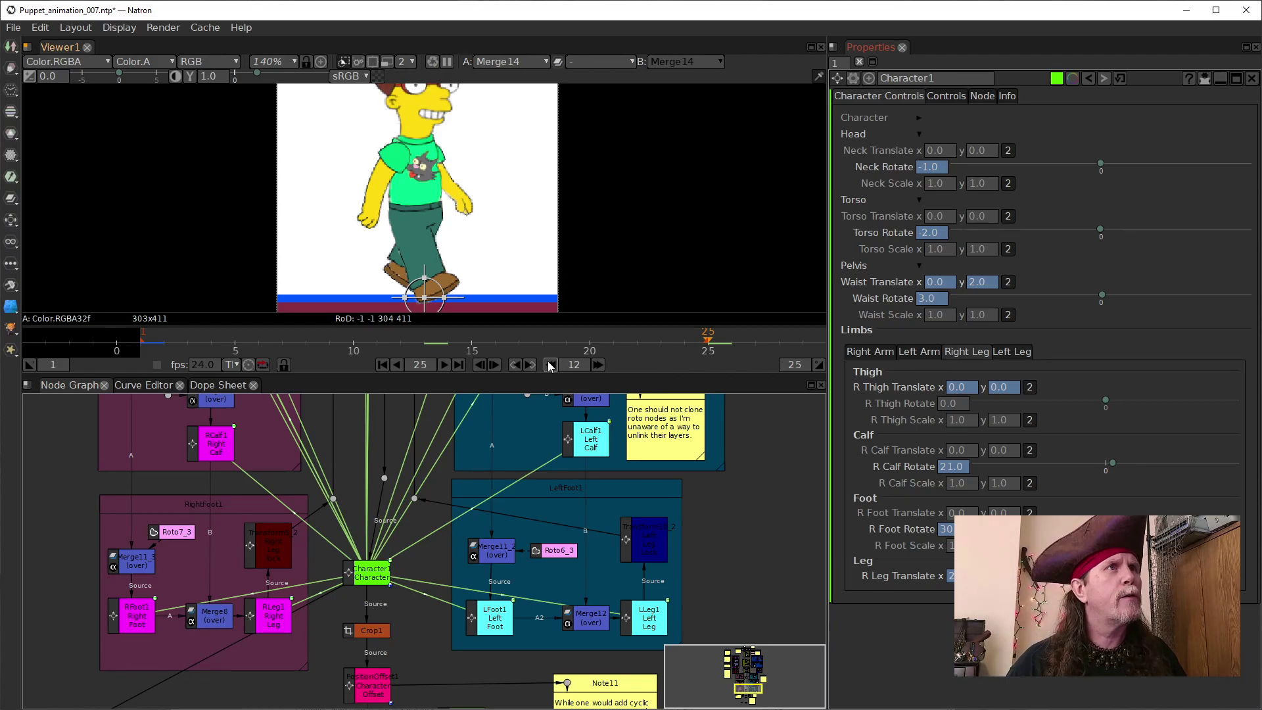
{"action": "right_click", "coordinate": [927, 171]}
{"action": "left_click", "coordinate": [986, 190]}
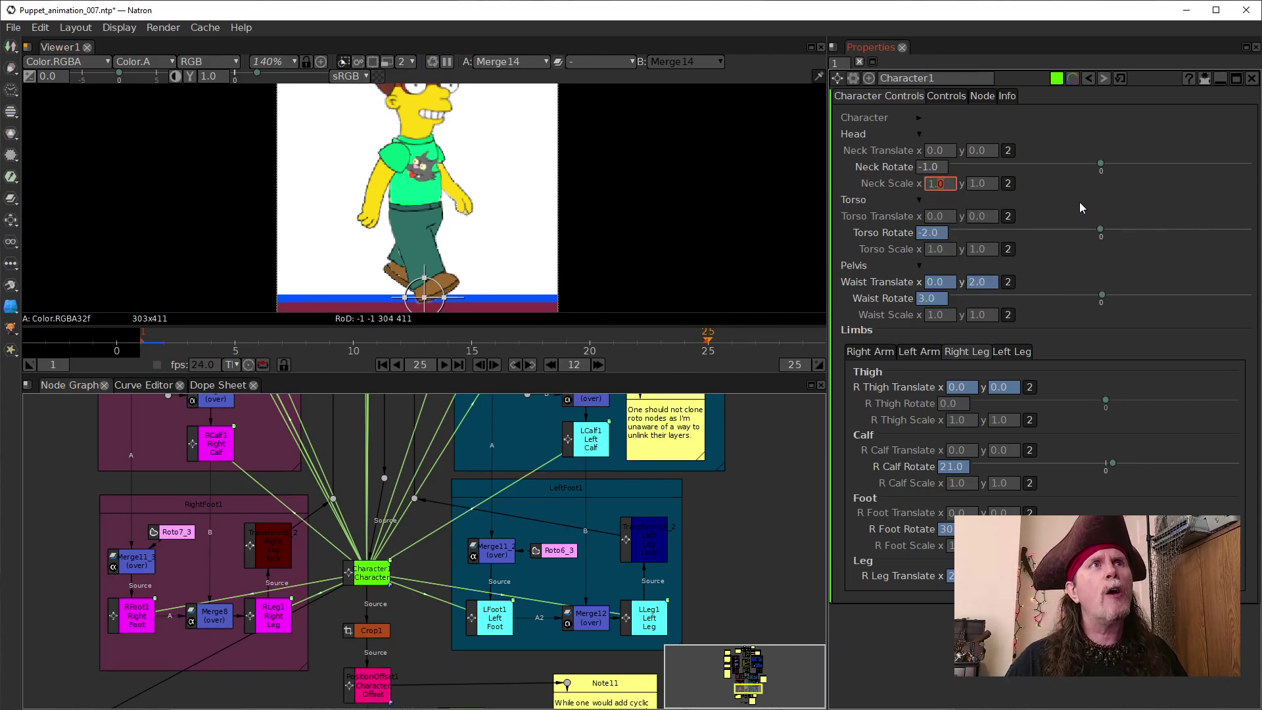
{"action": "right_click", "coordinate": [927, 167]}
{"action": "left_click", "coordinate": [937, 175]}
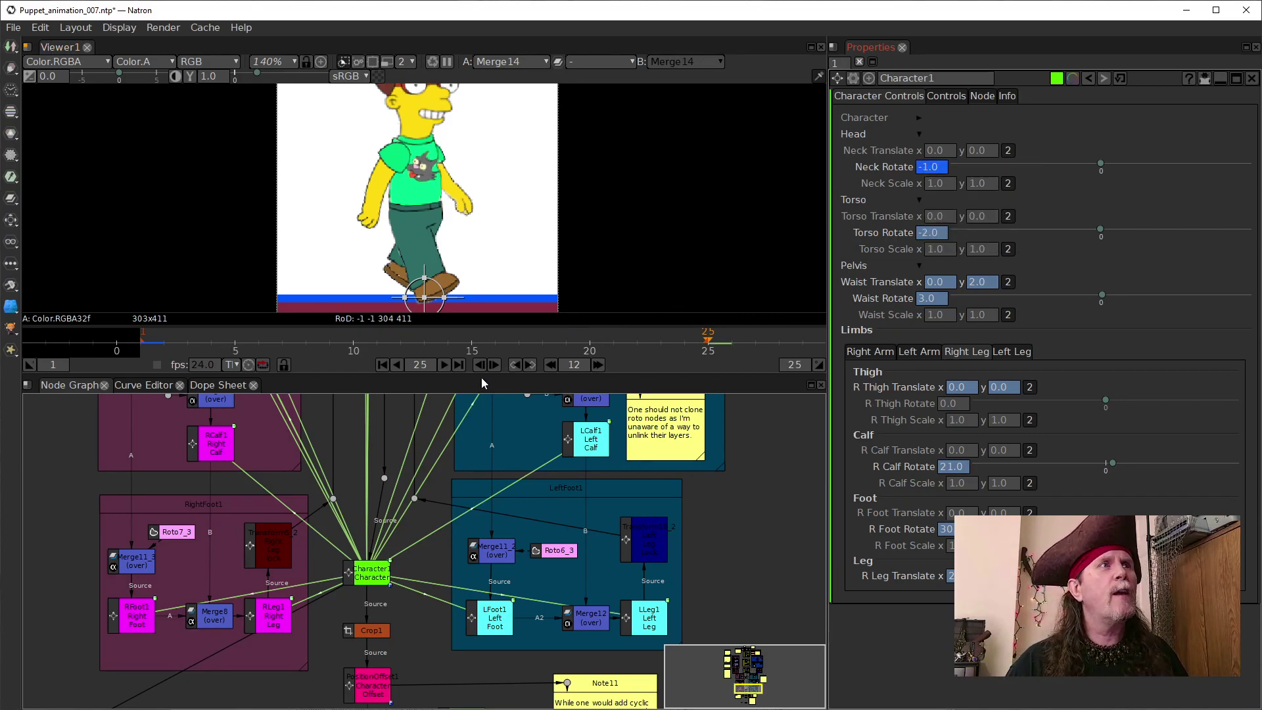
Step: Set the neck rotation keyframes again at frames 13 and 1
{"action": "left_click", "coordinate": [551, 364]}
{"action": "right_click", "coordinate": [930, 168]}
{"action": "left_click", "coordinate": [937, 175]}
{"action": "left_click", "coordinate": [551, 365]}
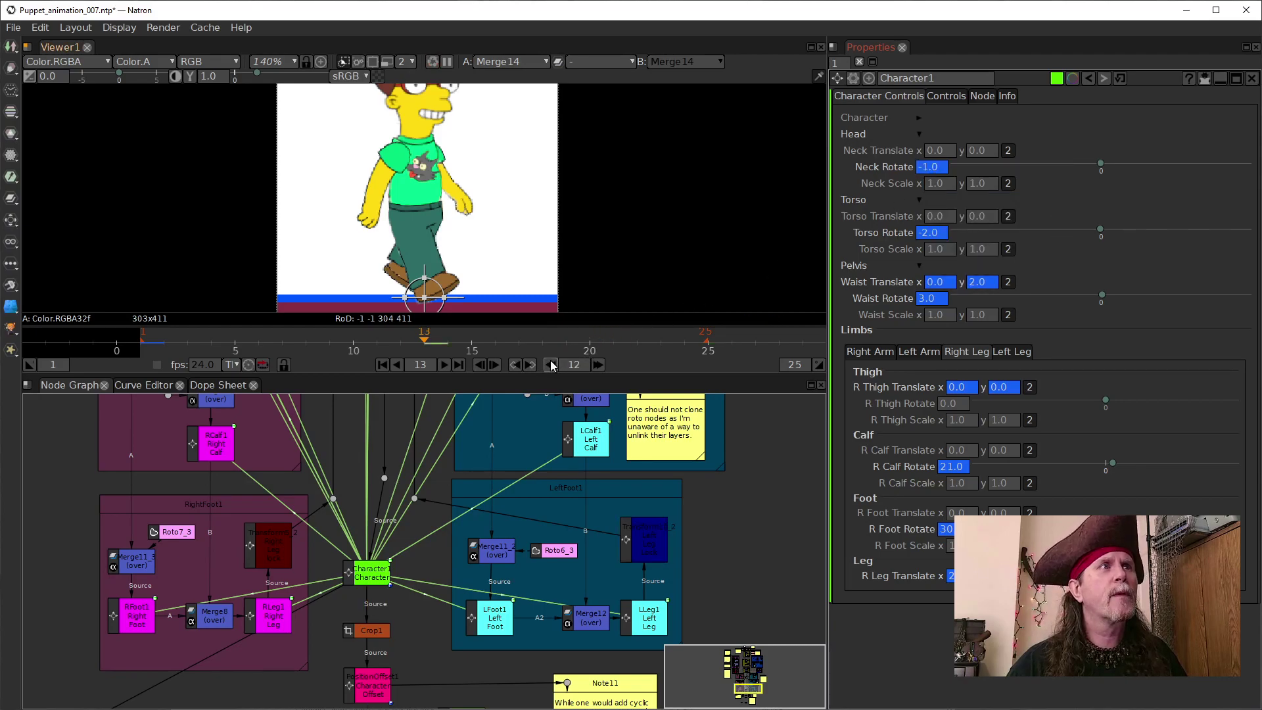
{"action": "right_click", "coordinate": [937, 166]}
{"action": "left_click", "coordinate": [953, 171]}
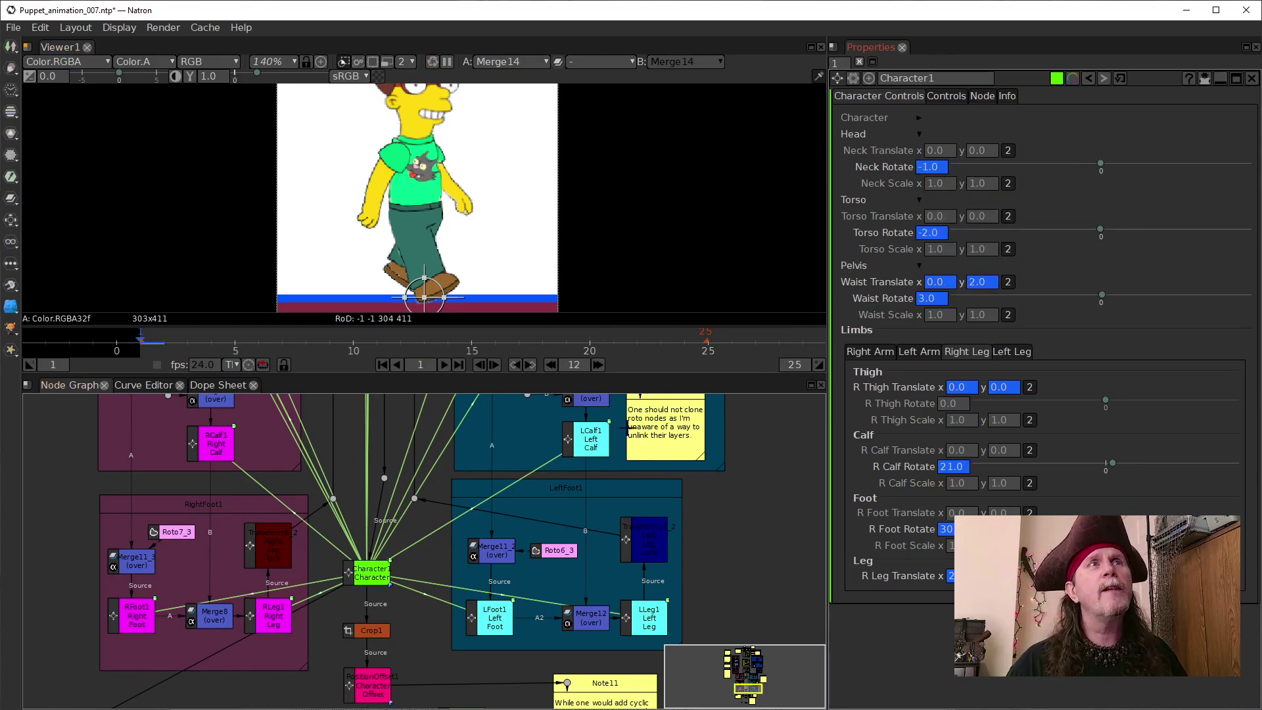
Step: Key the torso rotation, waist translation and waist rotation at frame 25
{"action": "left_click", "coordinate": [597, 364]}
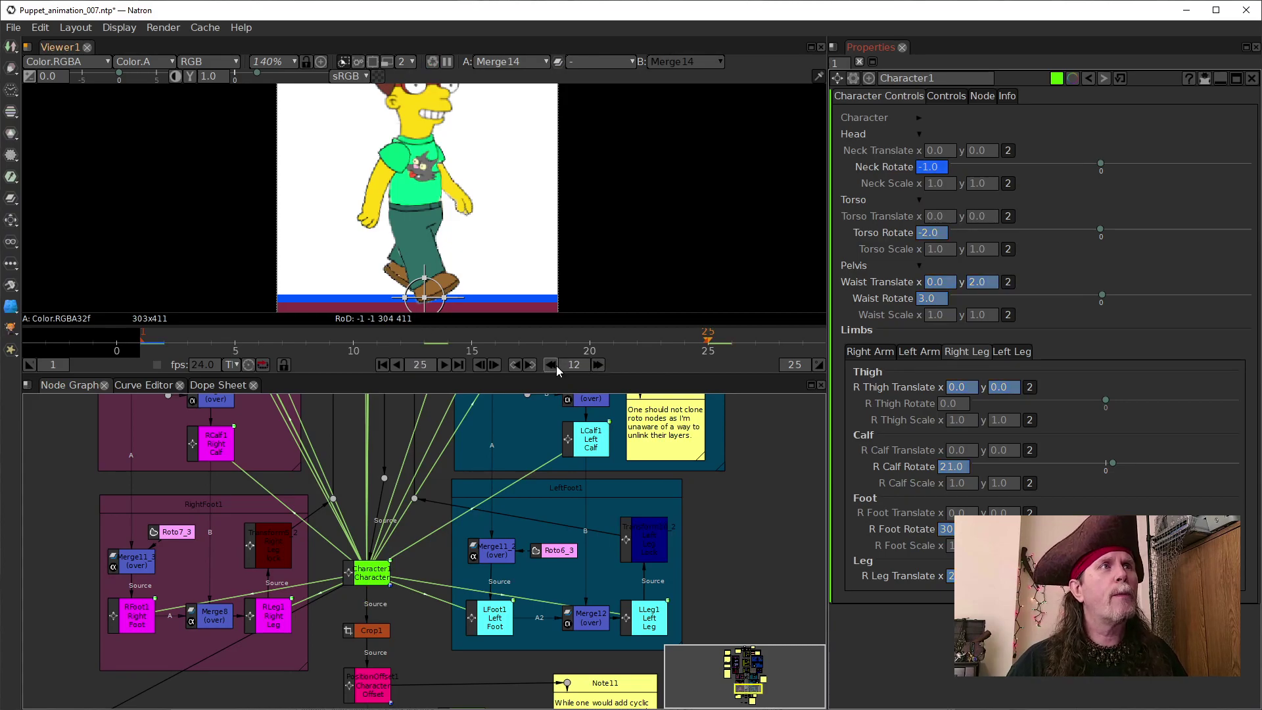
{"action": "right_click", "coordinate": [933, 233]}
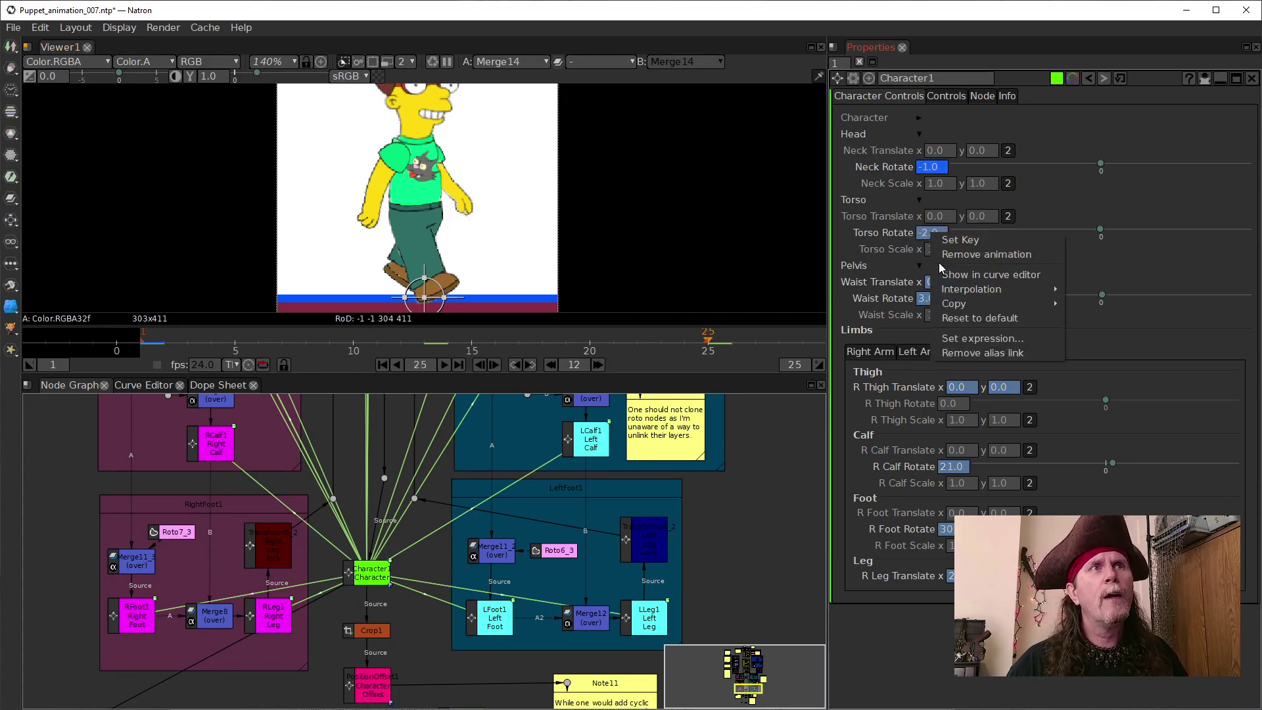
{"action": "left_click", "coordinate": [960, 240]}
{"action": "right_click", "coordinate": [933, 283]}
{"action": "left_click", "coordinate": [953, 291]}
{"action": "right_click", "coordinate": [927, 303]}
{"action": "left_click", "coordinate": [956, 310]}
Step: Key the right leg's thigh translation, calf rotation, foot rotation and leg translation at frame 25
{"action": "right_click", "coordinate": [957, 388]}
{"action": "left_click", "coordinate": [973, 392]}
{"action": "right_click", "coordinate": [953, 467]}
{"action": "left_click", "coordinate": [970, 473]}
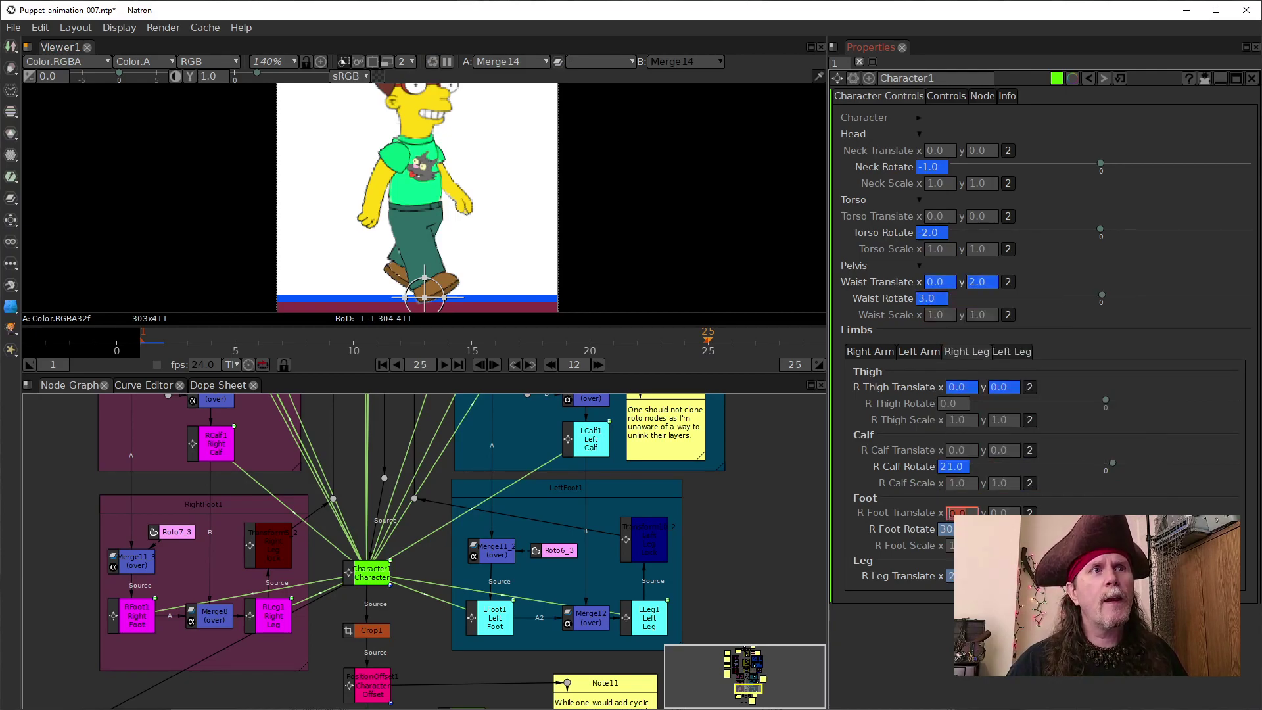
{"action": "right_click", "coordinate": [951, 529]}
{"action": "left_click", "coordinate": [969, 536]}
{"action": "right_click", "coordinate": [956, 576]}
{"action": "left_click", "coordinate": [973, 582]}
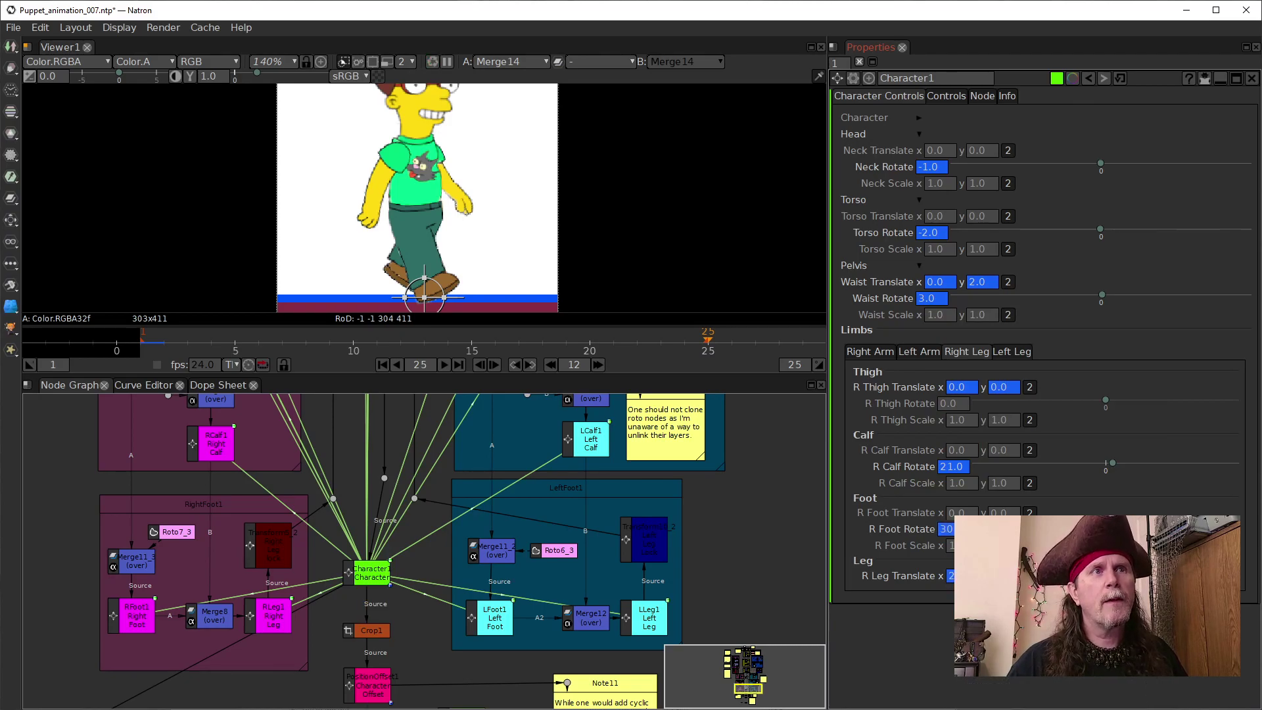
Step: Key the left leg's thigh translation, calf rotation, foot rotation and leg translation at frame 25
{"action": "left_click", "coordinate": [996, 351]}
{"action": "right_click", "coordinate": [955, 387]}
{"action": "left_click", "coordinate": [962, 392]}
{"action": "right_click", "coordinate": [953, 468]}
{"action": "left_click", "coordinate": [971, 475]}
{"action": "right_click", "coordinate": [951, 530]}
{"action": "left_click", "coordinate": [969, 536]}
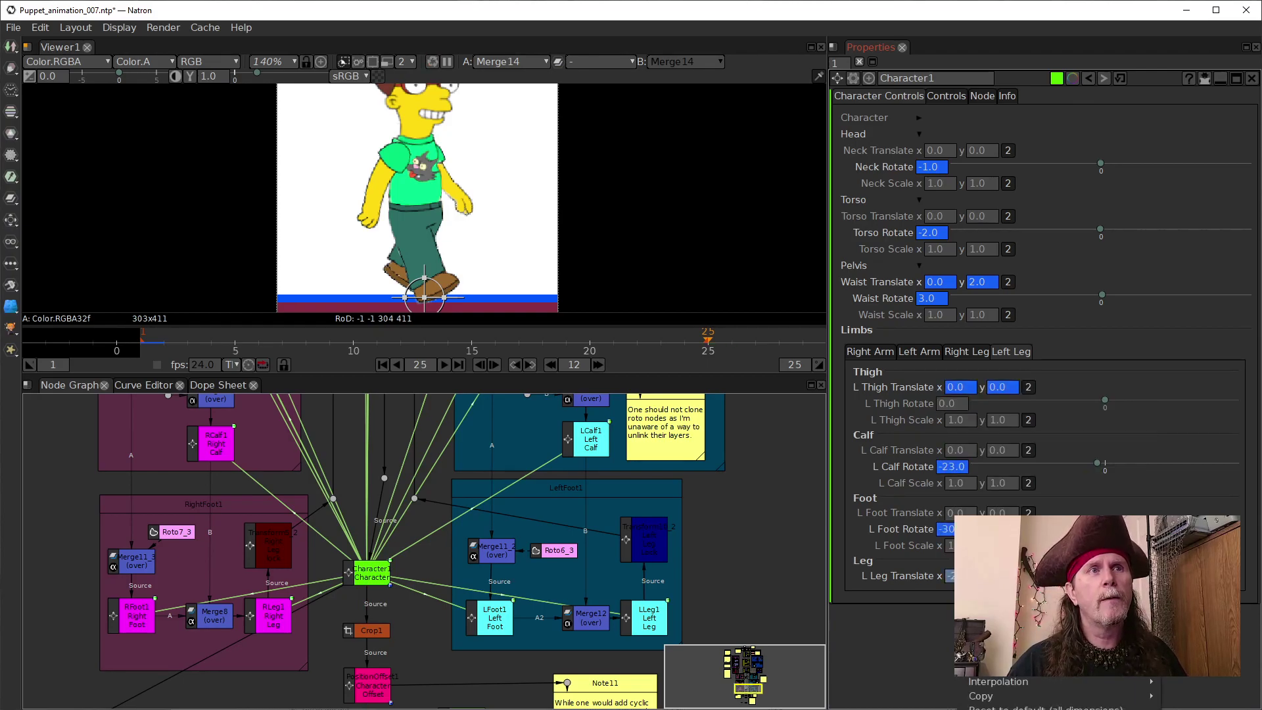
Step: Key the left arm's shoulder and elbow rotations at frame 25
{"action": "left_click", "coordinate": [922, 352]}
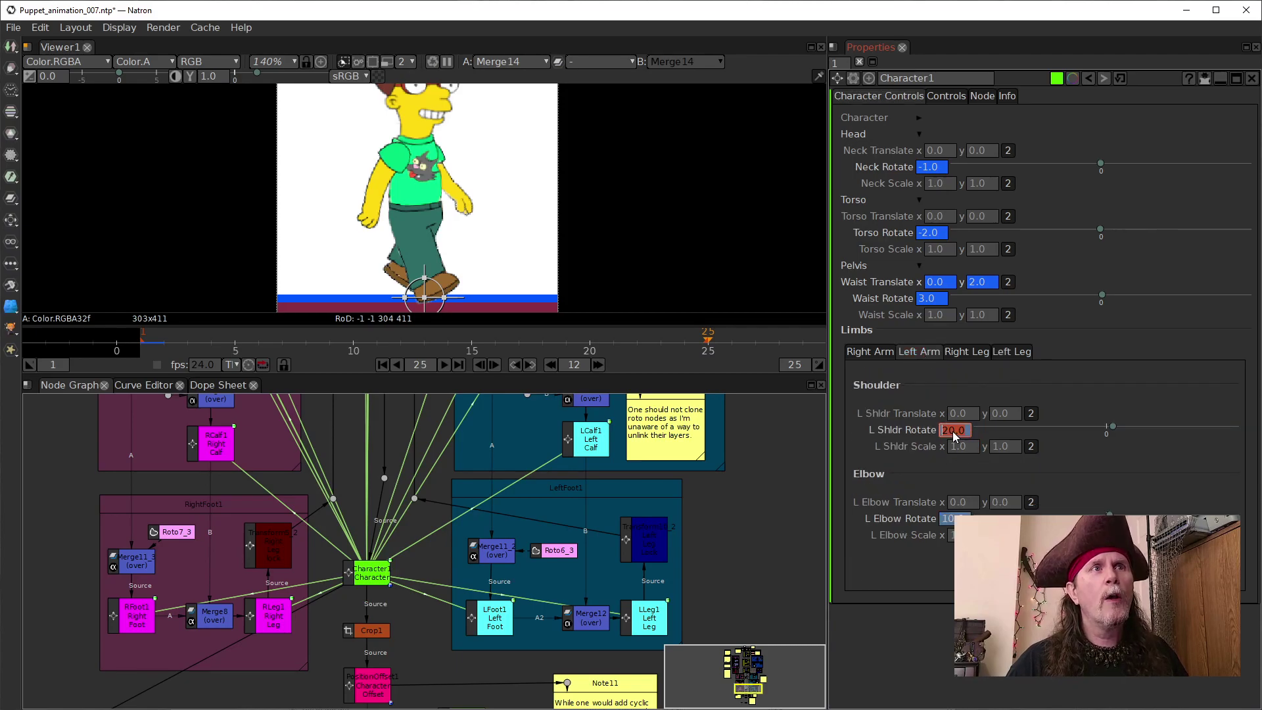
{"action": "right_click", "coordinate": [955, 430]}
{"action": "left_click", "coordinate": [964, 439]}
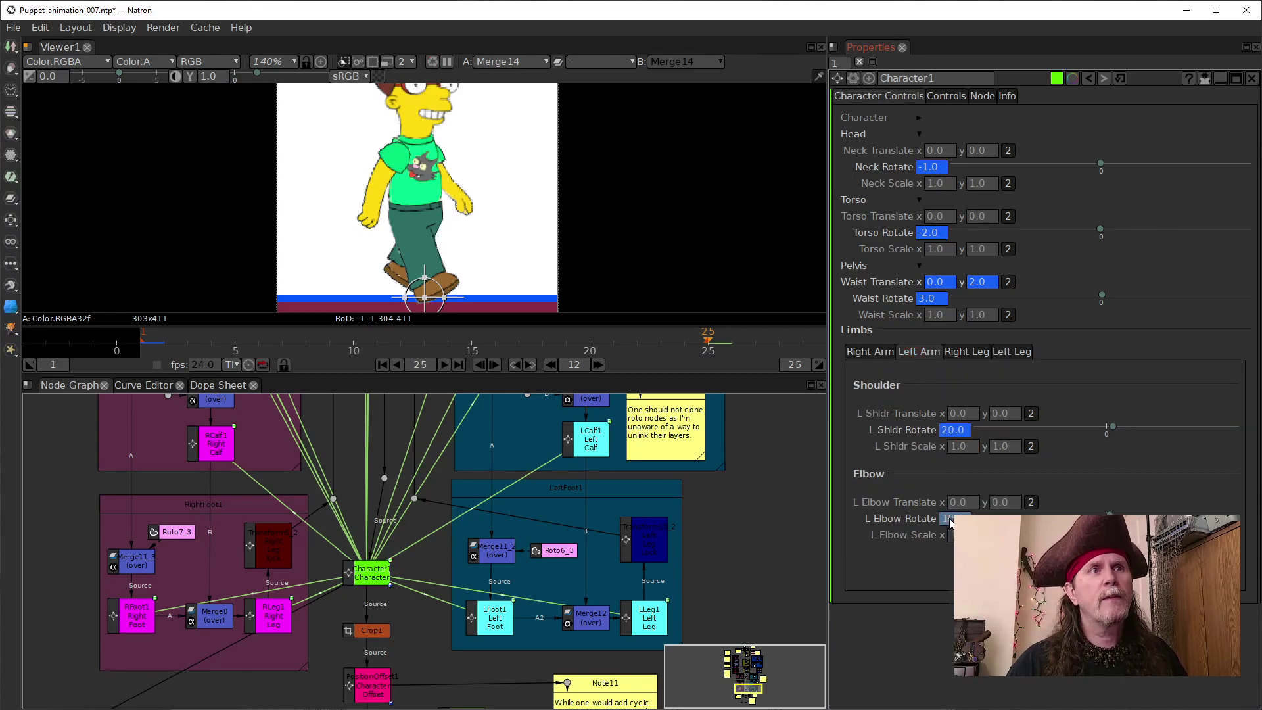
Step: Key the right arm's shoulder rotation, elbow scale and elbow rotation at frame 25
{"action": "left_click", "coordinate": [870, 351]}
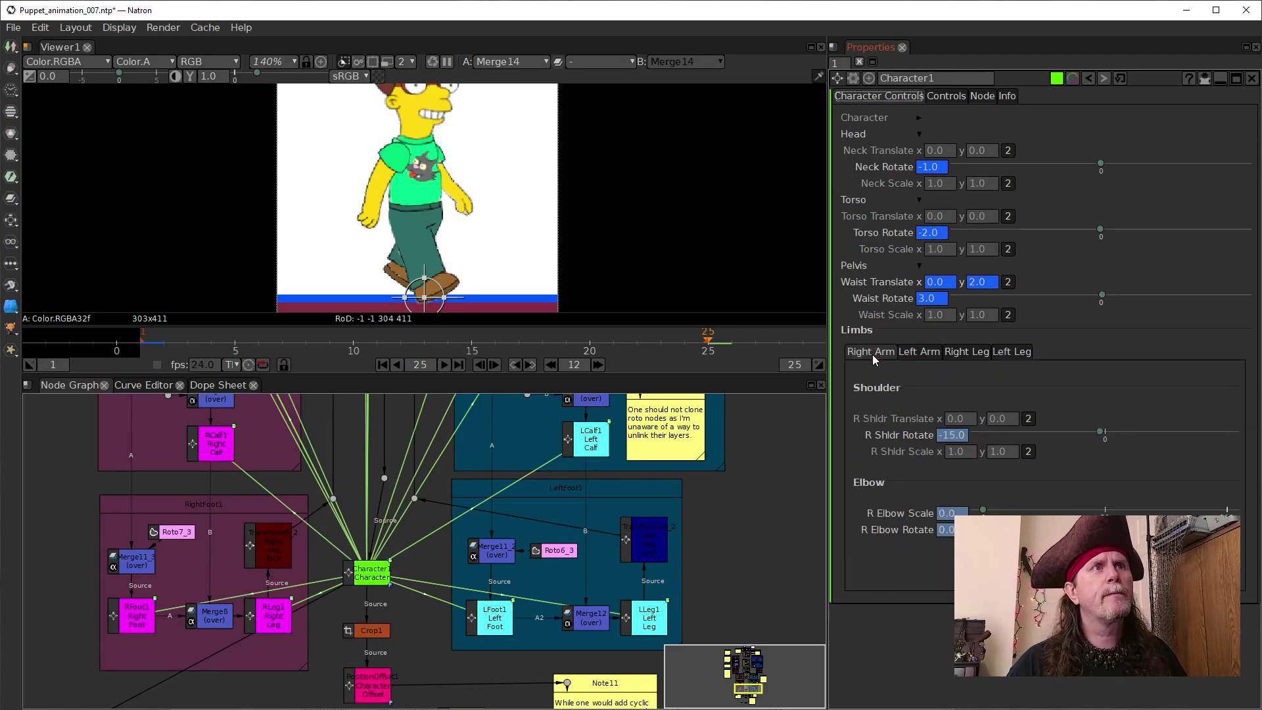
{"action": "right_click", "coordinate": [942, 439]}
{"action": "left_click", "coordinate": [967, 447]}
{"action": "right_click", "coordinate": [947, 520]}
{"action": "left_click", "coordinate": [947, 520]}
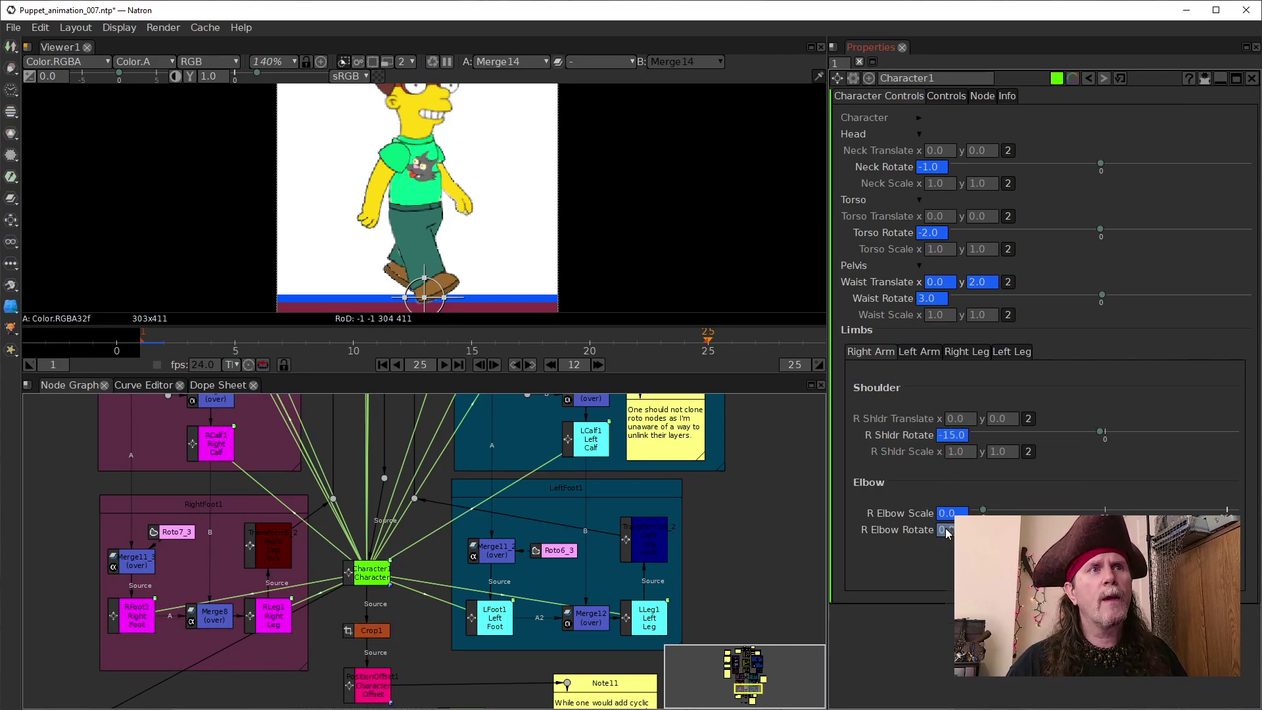
{"action": "left_click", "coordinate": [962, 535]}
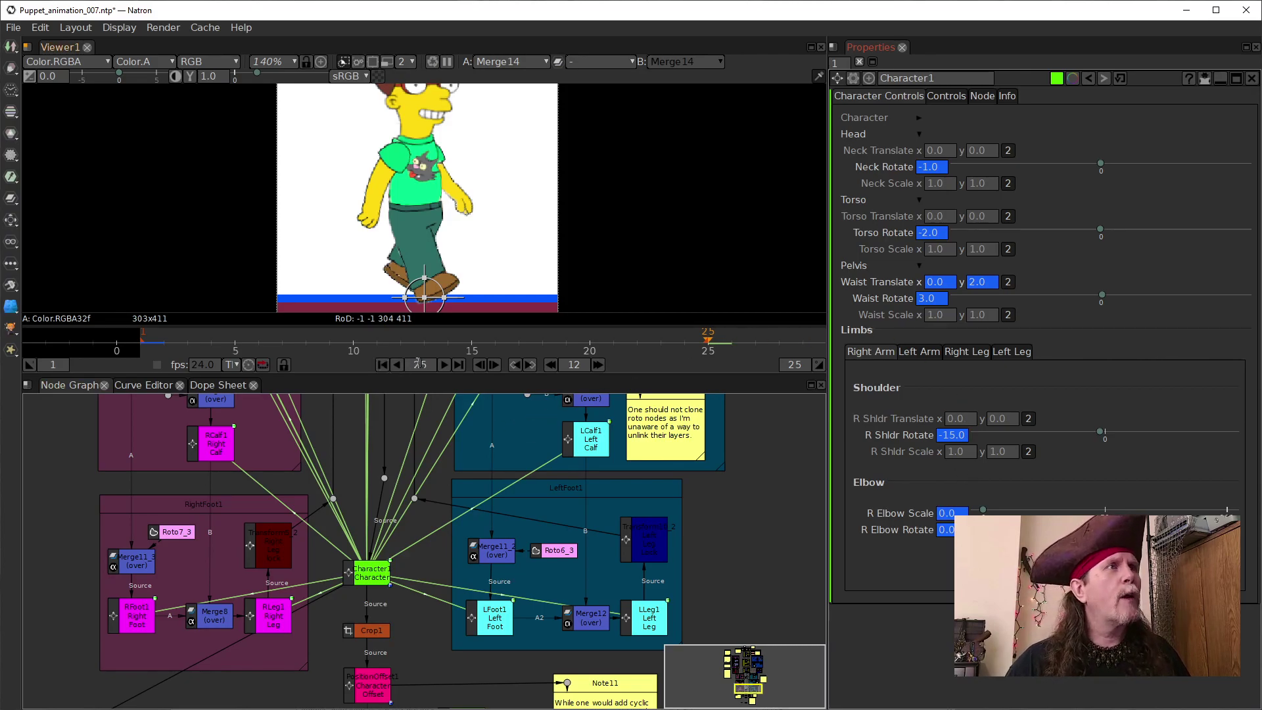
Step: Go back to frame 13 and key the right arm's shoulder rotation, elbow scale and elbow rotation
{"action": "left_click", "coordinate": [551, 365]}
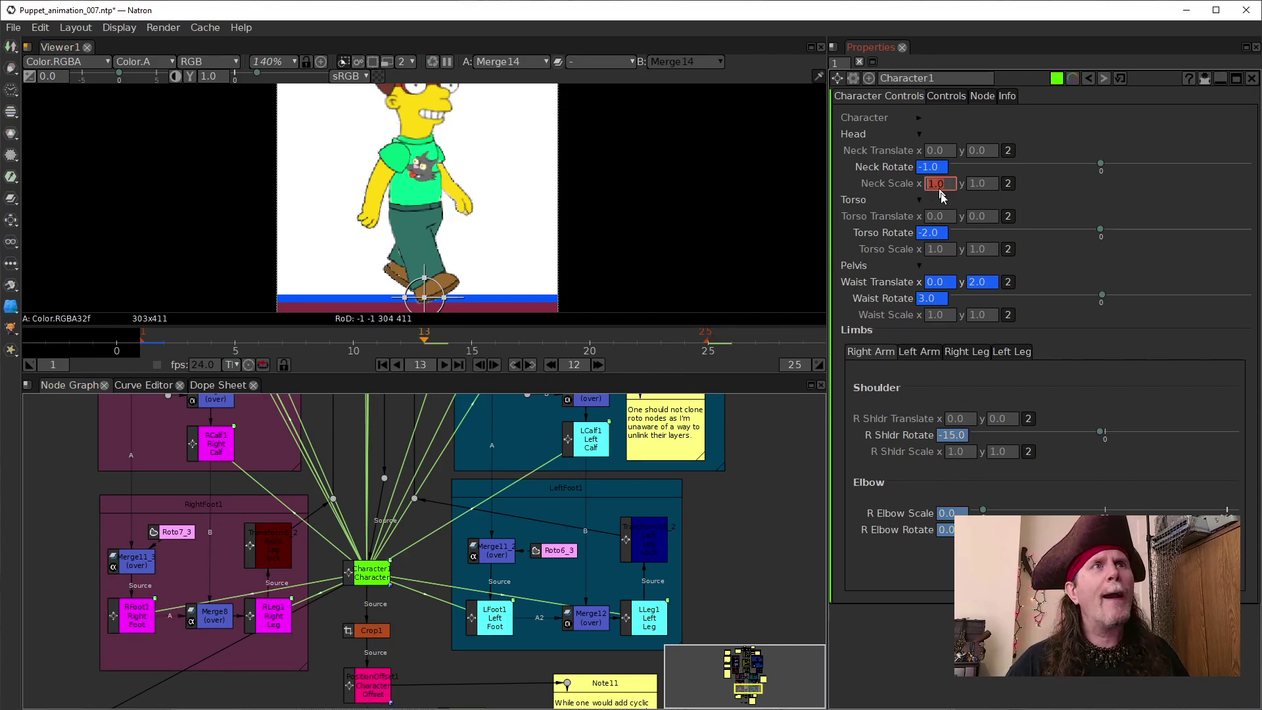
{"action": "right_click", "coordinate": [954, 437]}
{"action": "left_click", "coordinate": [973, 442]}
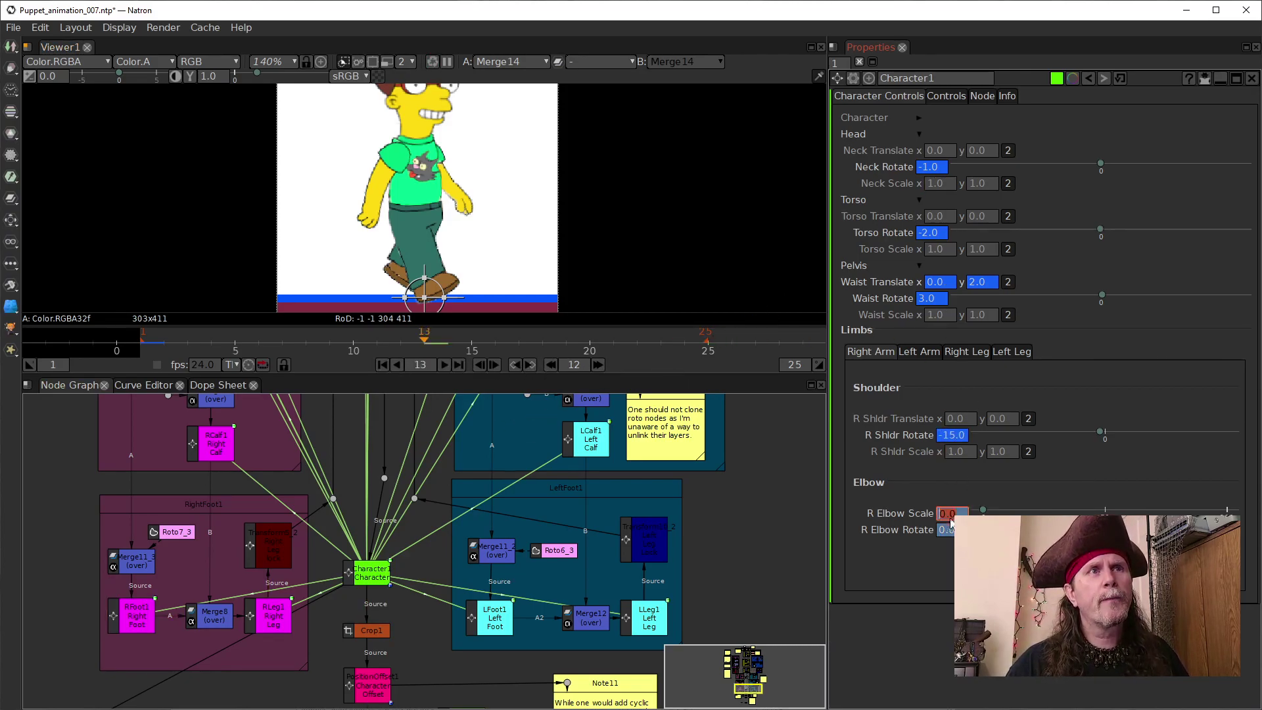
{"action": "right_click", "coordinate": [948, 512]}
{"action": "left_click", "coordinate": [973, 518]}
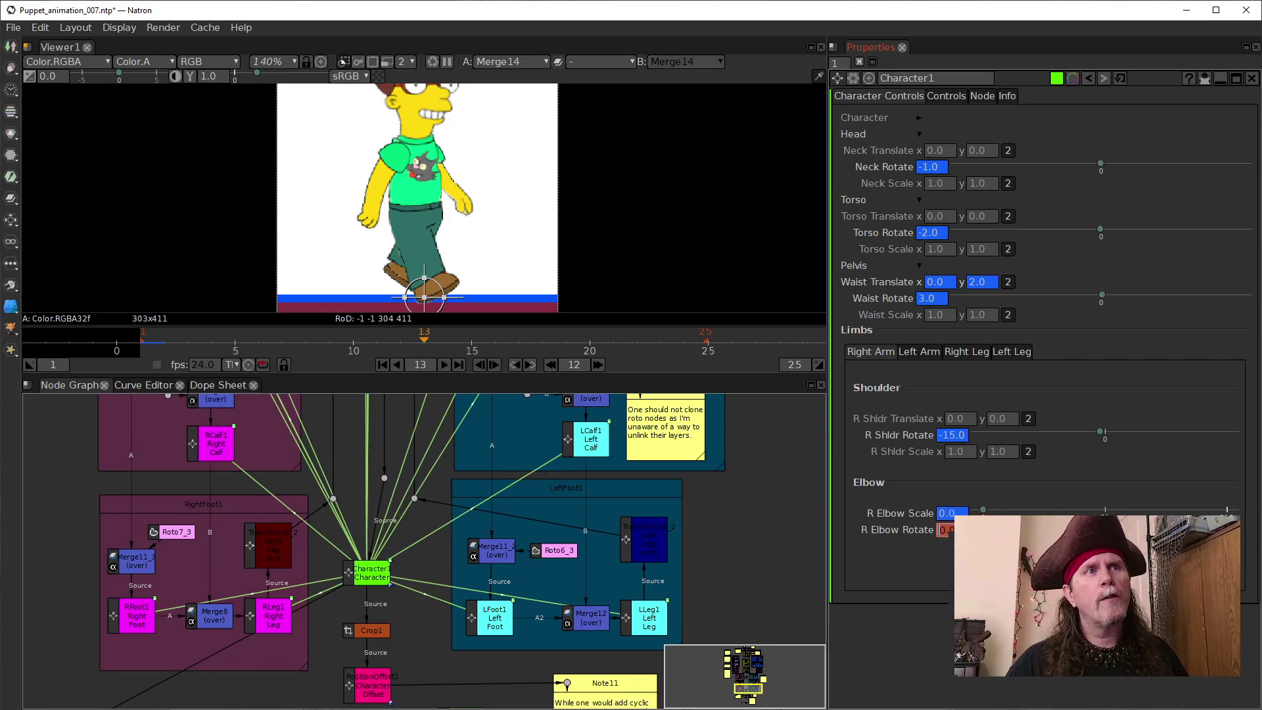
Step: Key the left arm's shoulder and elbow rotations at frame 13
{"action": "left_click", "coordinate": [918, 351]}
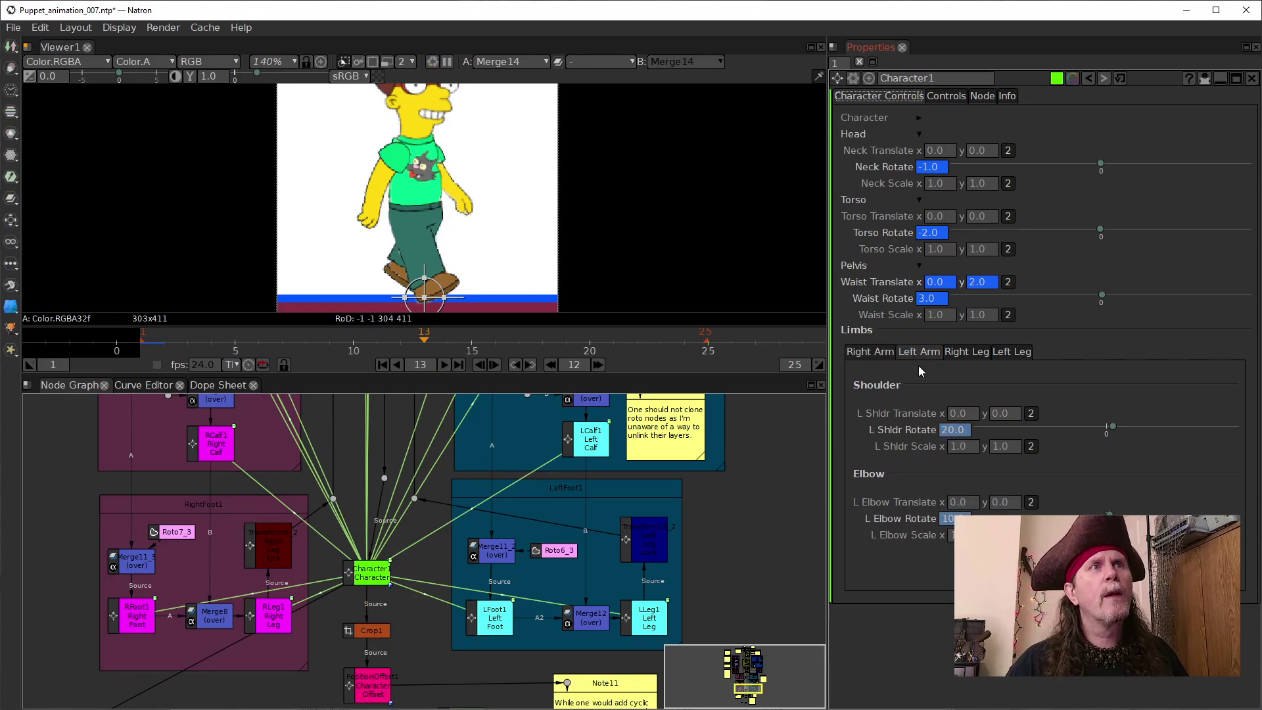
{"action": "right_click", "coordinate": [957, 434]}
{"action": "left_click", "coordinate": [987, 446]}
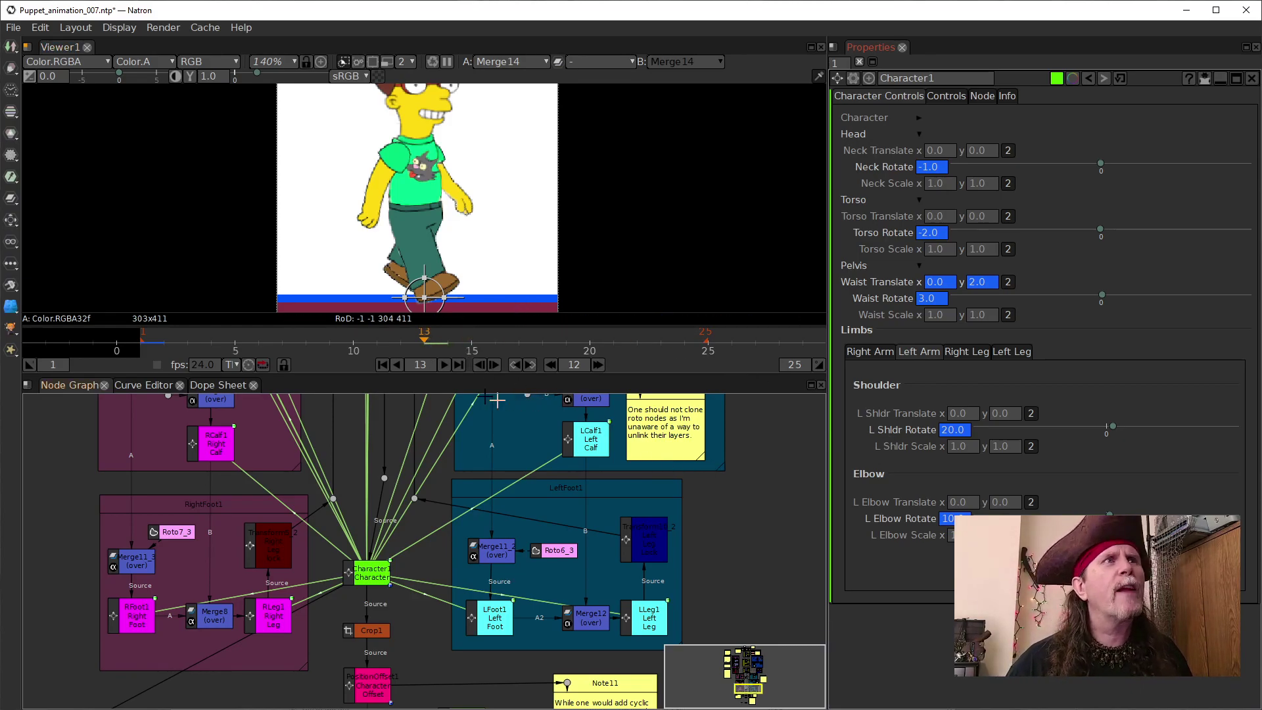
Step: Examine Character1's keyframes at frames 1, 13 and 25 in the Dope Sheet, including the list of animated parameters
{"action": "left_click", "coordinate": [216, 386]}
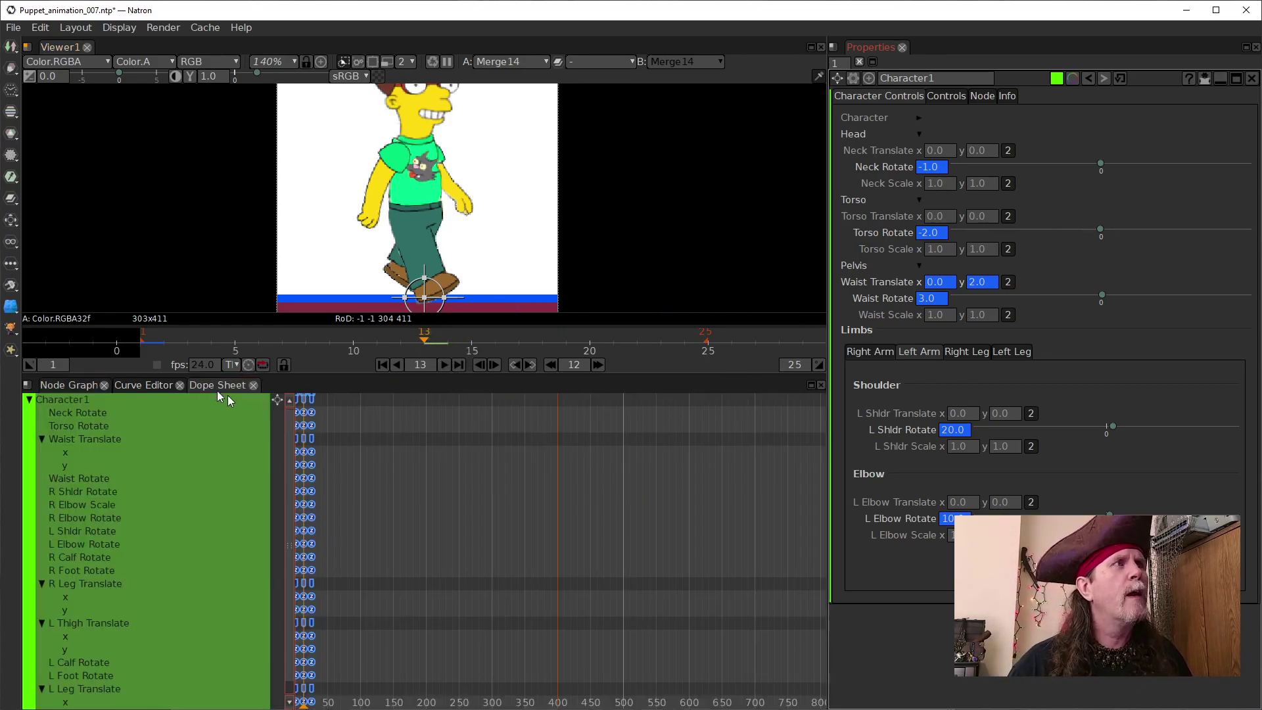
{"action": "scroll", "coordinate": [440, 518], "scroll_direction": "down", "scroll_amount": 8}
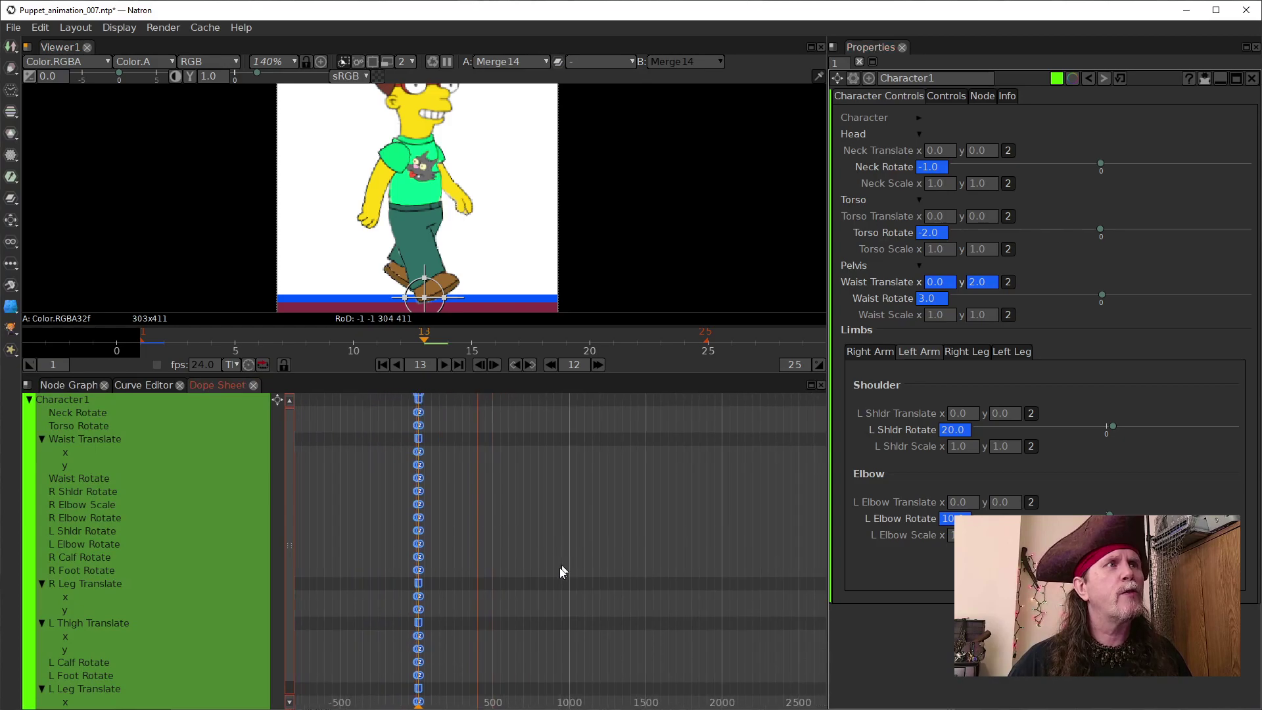
{"action": "scroll", "coordinate": [460, 525], "scroll_direction": "up", "scroll_amount": 15}
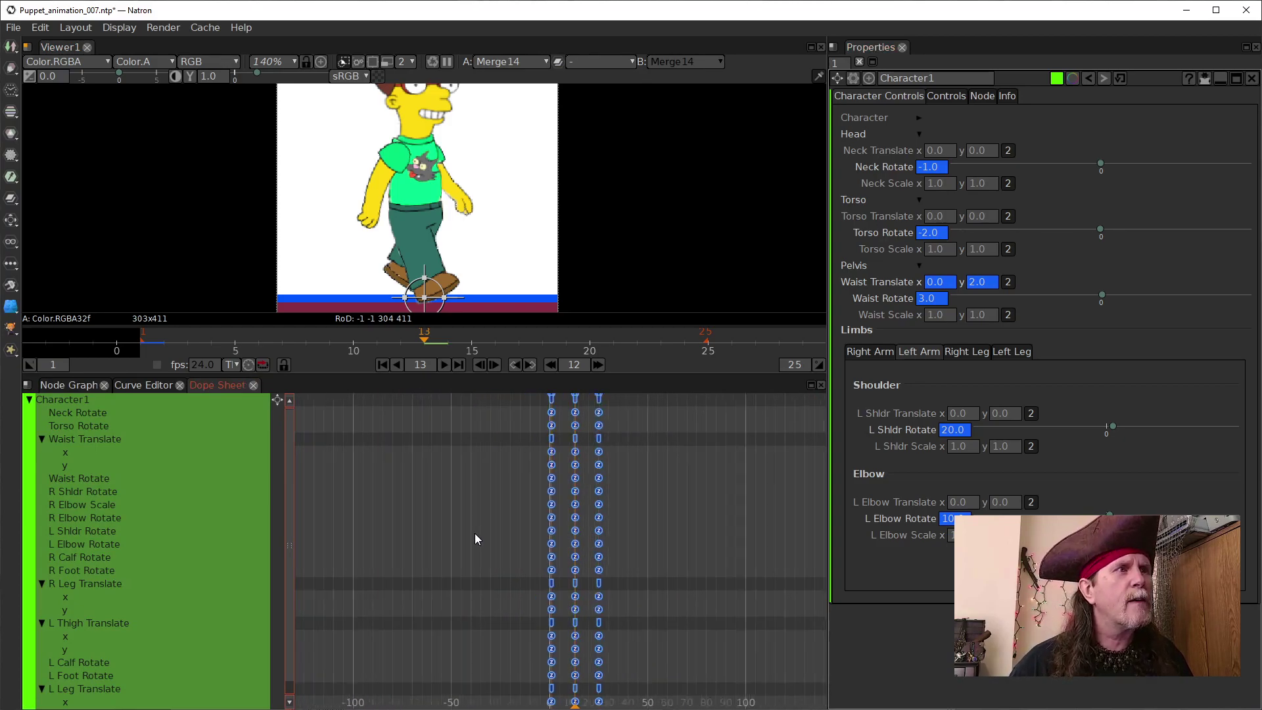
{"action": "left_click_drag", "start_coordinate": [670, 491], "coordinate": [443, 485]}
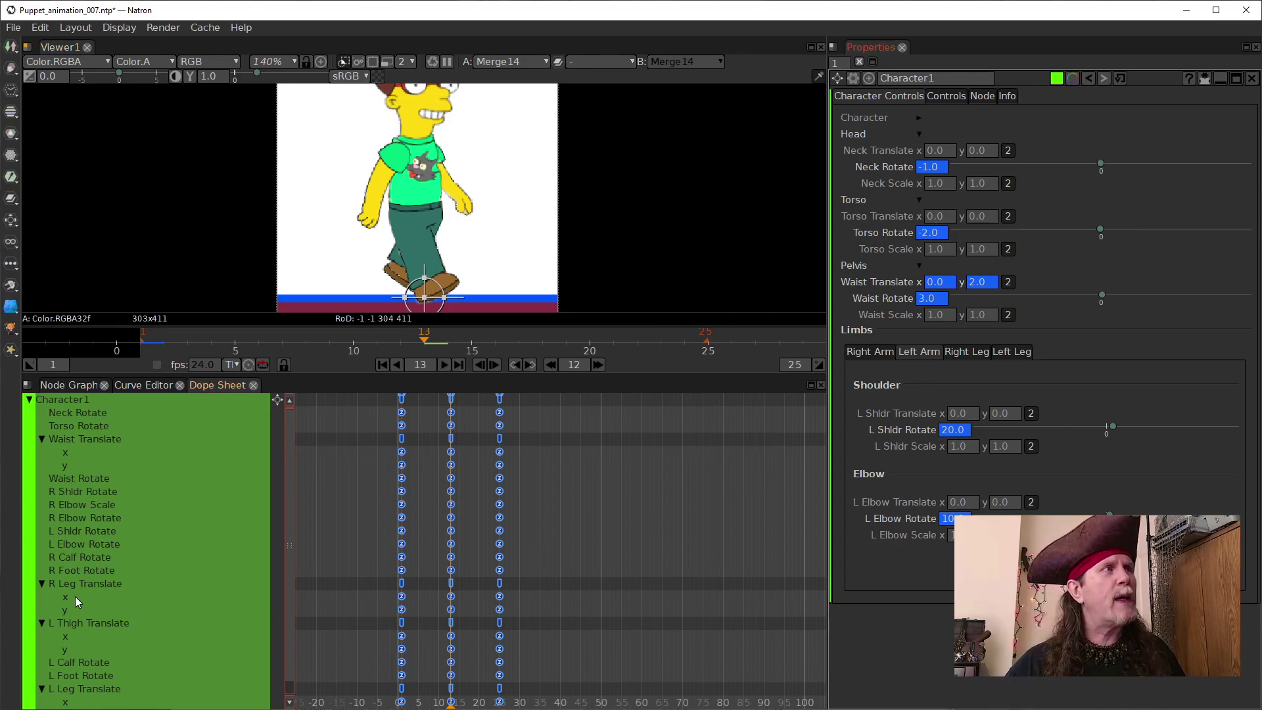
{"action": "scroll", "coordinate": [83, 510], "scroll_direction": "down", "scroll_amount": 1}
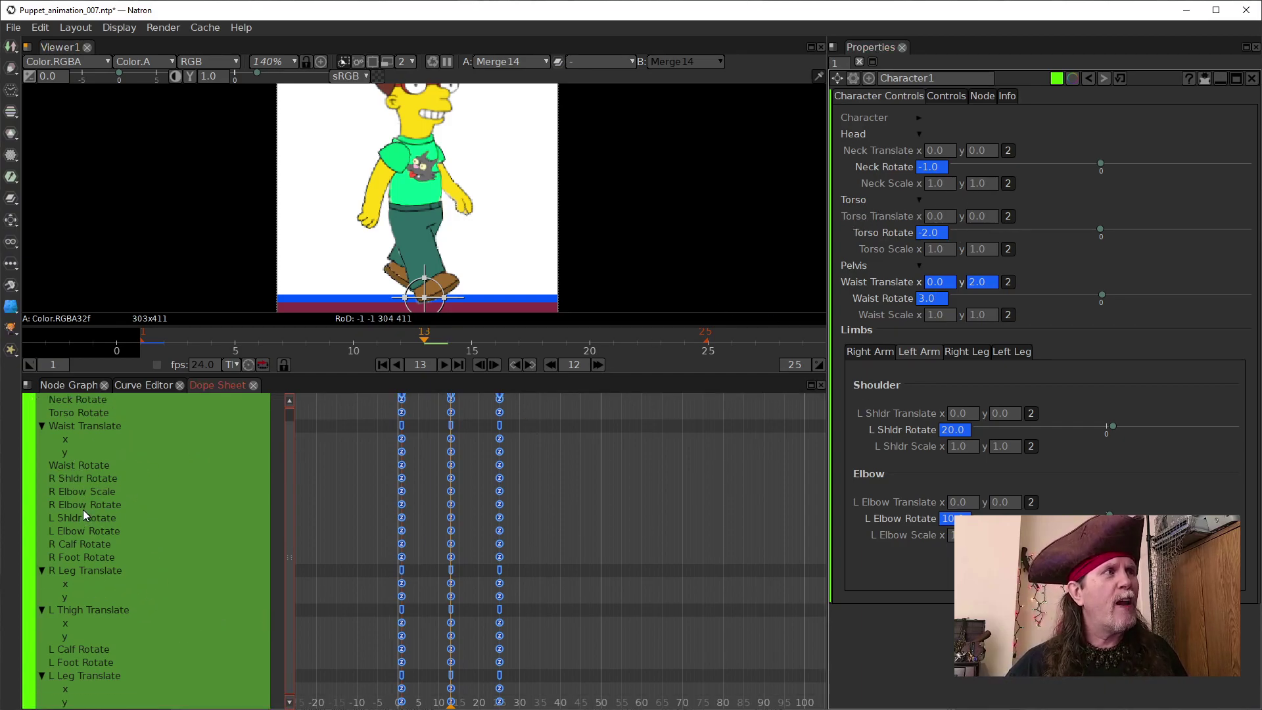
{"action": "scroll", "coordinate": [85, 490], "scroll_direction": "up", "scroll_amount": 1}
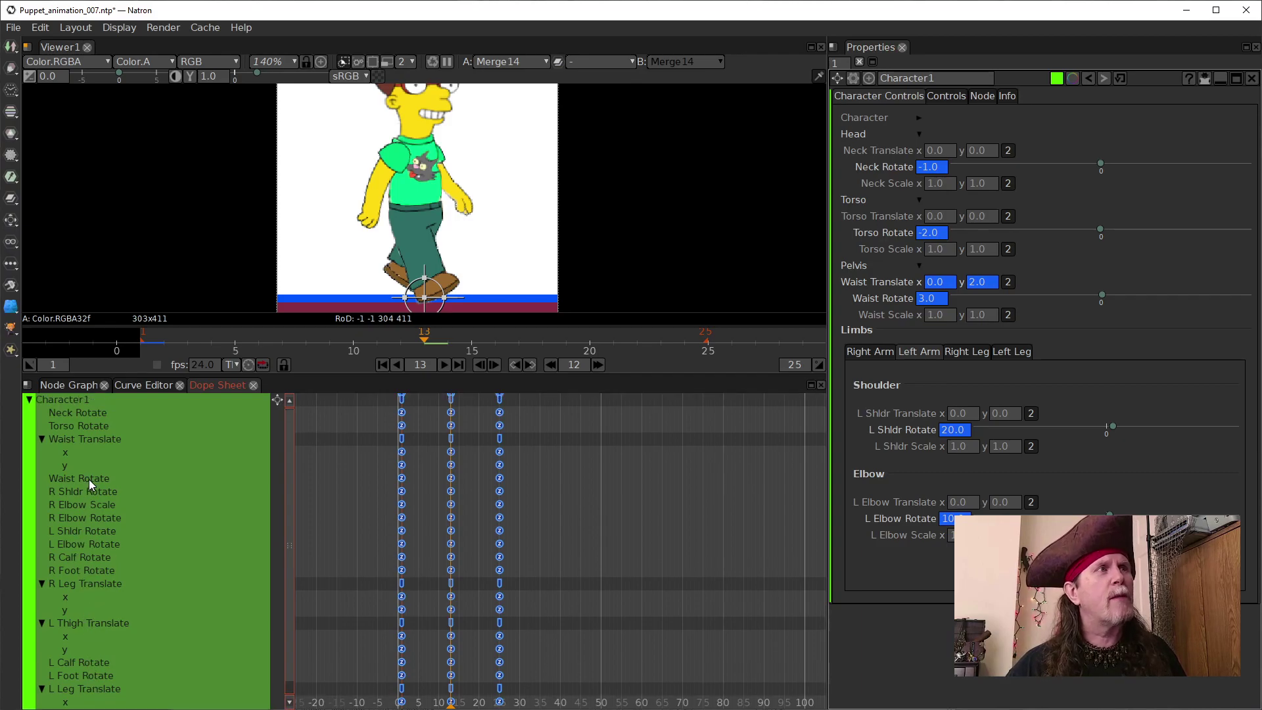
Step: Inspect the Waist Translate curves and then all Character1 curves in the Curve Editor, and return to the node graph
{"action": "left_click", "coordinate": [127, 386]}
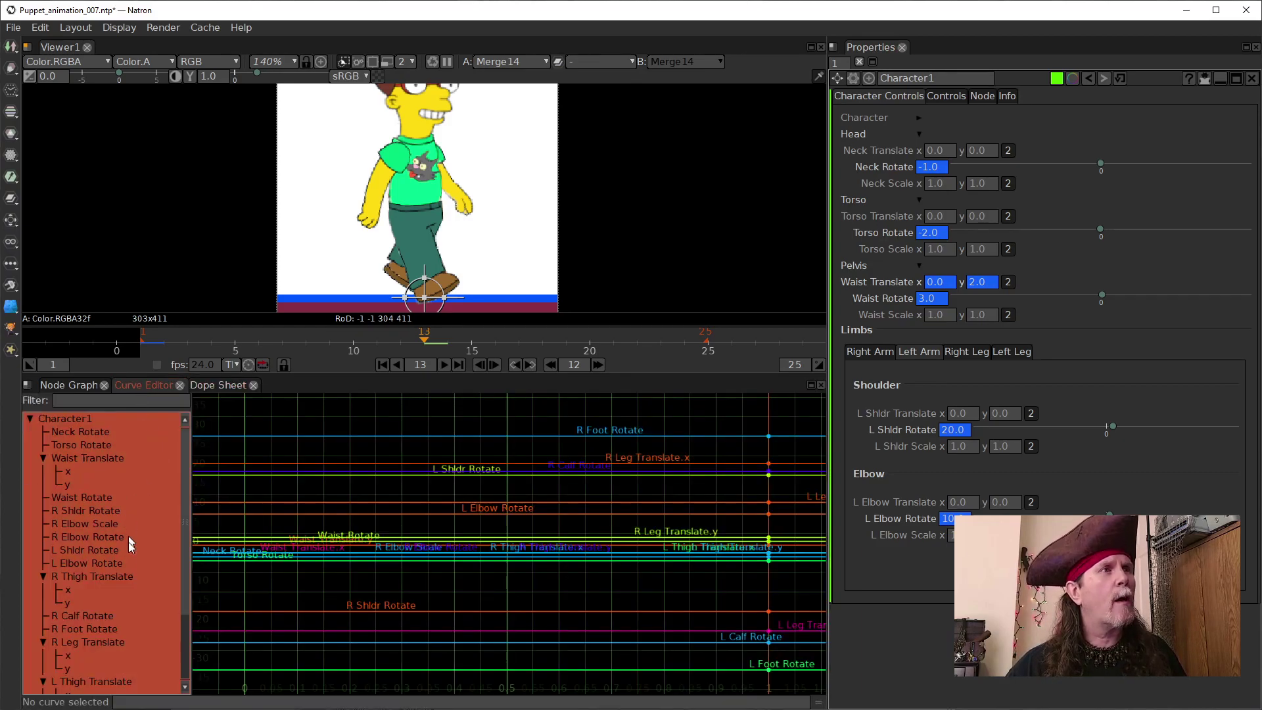
{"action": "left_click", "coordinate": [102, 445]}
{"action": "left_click", "coordinate": [93, 460]}
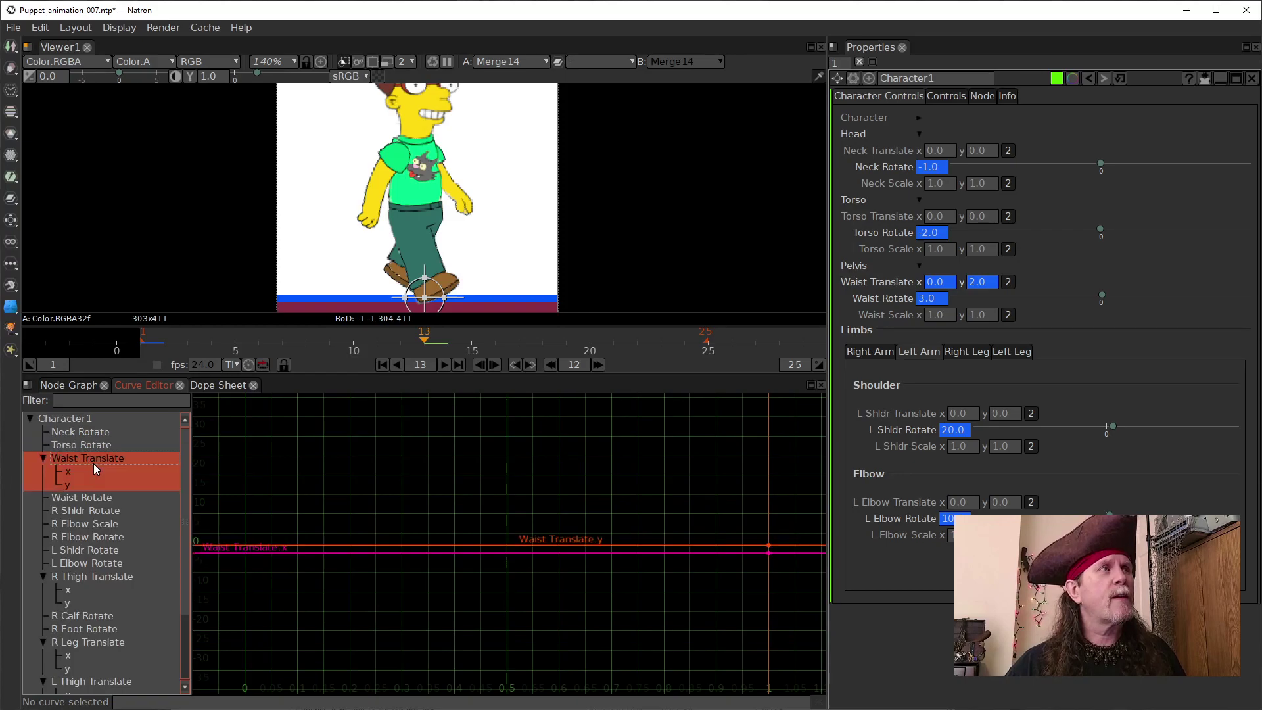
{"action": "left_click", "coordinate": [73, 420]}
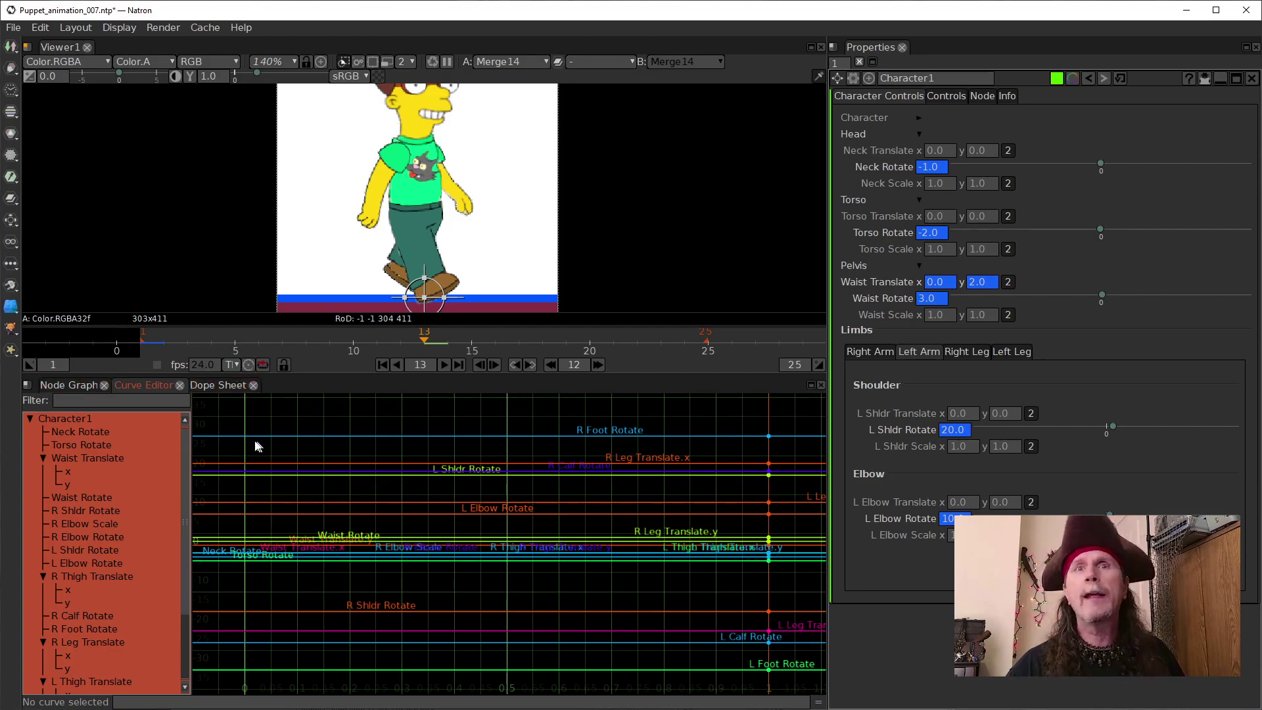
{"action": "left_click", "coordinate": [227, 385]}
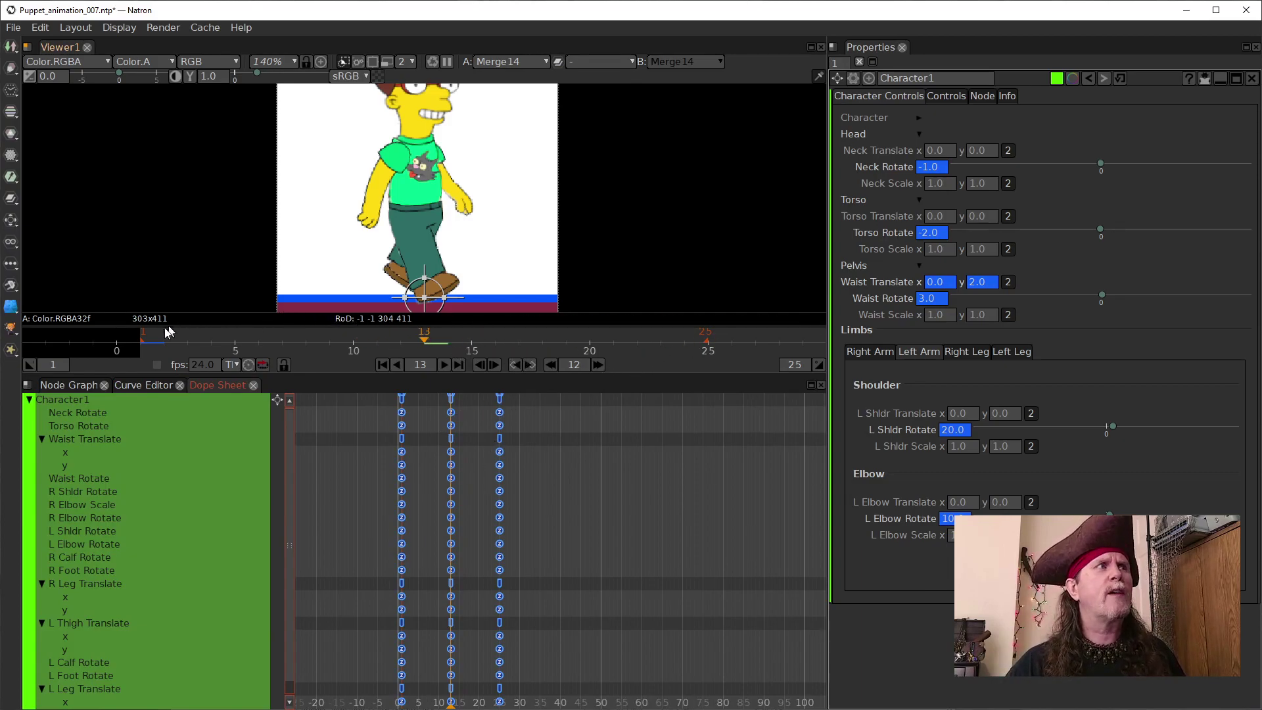
{"action": "left_click", "coordinate": [68, 386]}
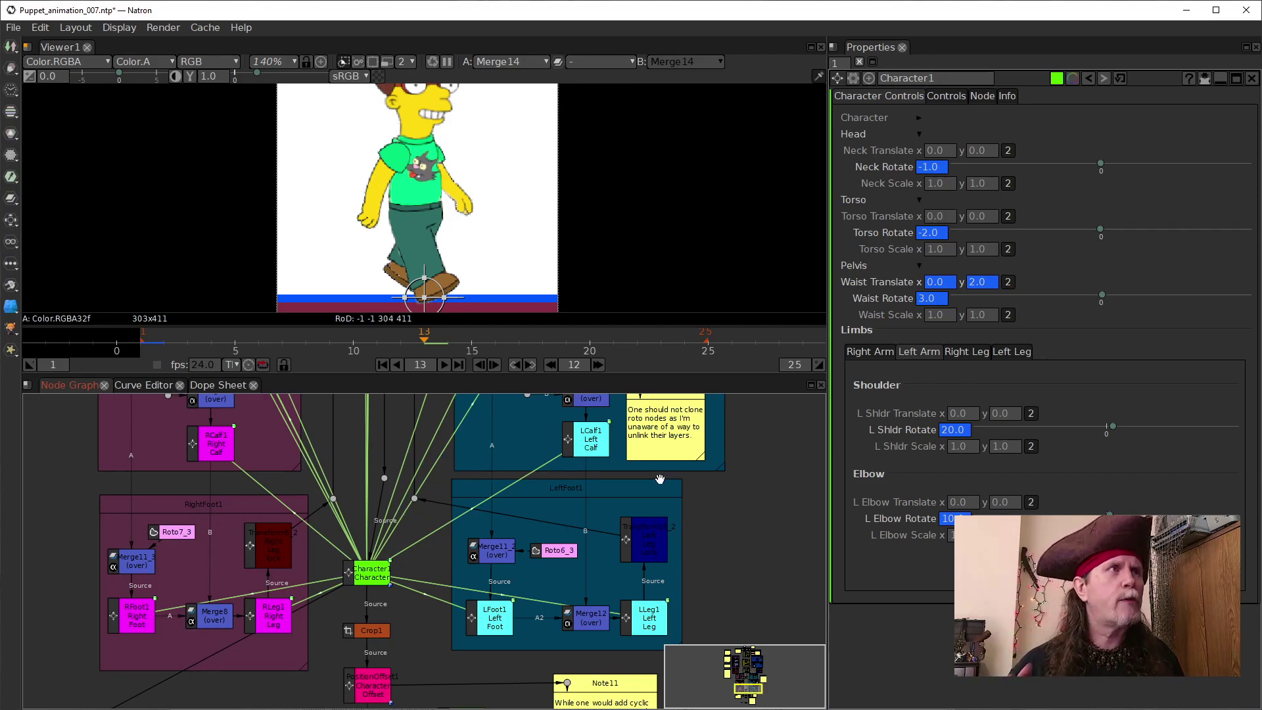
Step: Jump back to frame 1, advance 12 frames to 13, and review the keyframe columns in the Dope Sheet
{"action": "left_click", "coordinate": [514, 366]}
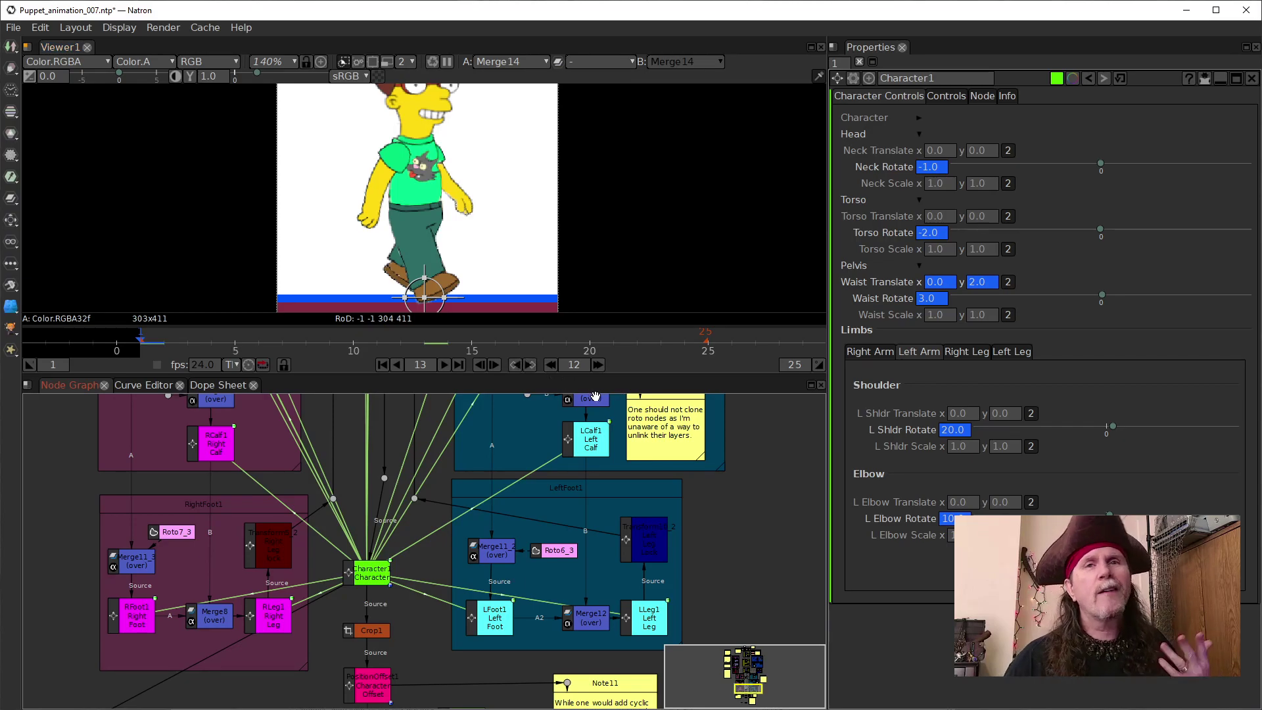
{"action": "left_click", "coordinate": [599, 366]}
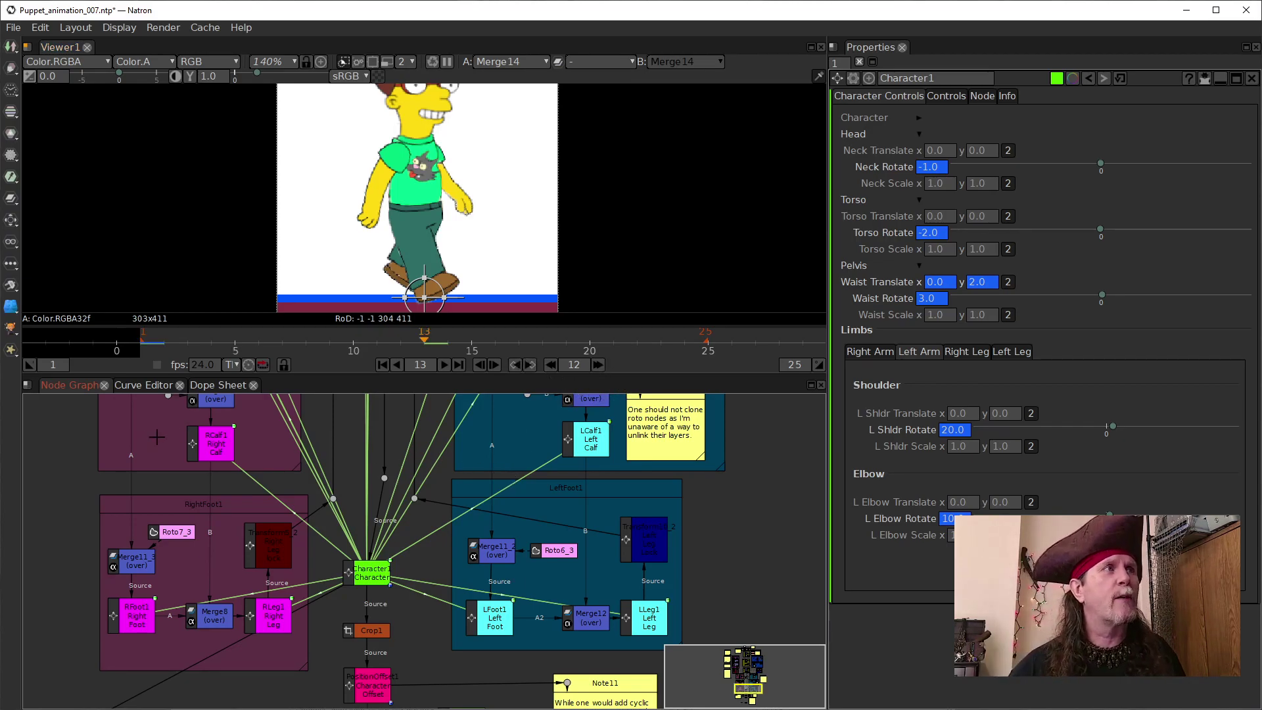
{"action": "left_click", "coordinate": [222, 385]}
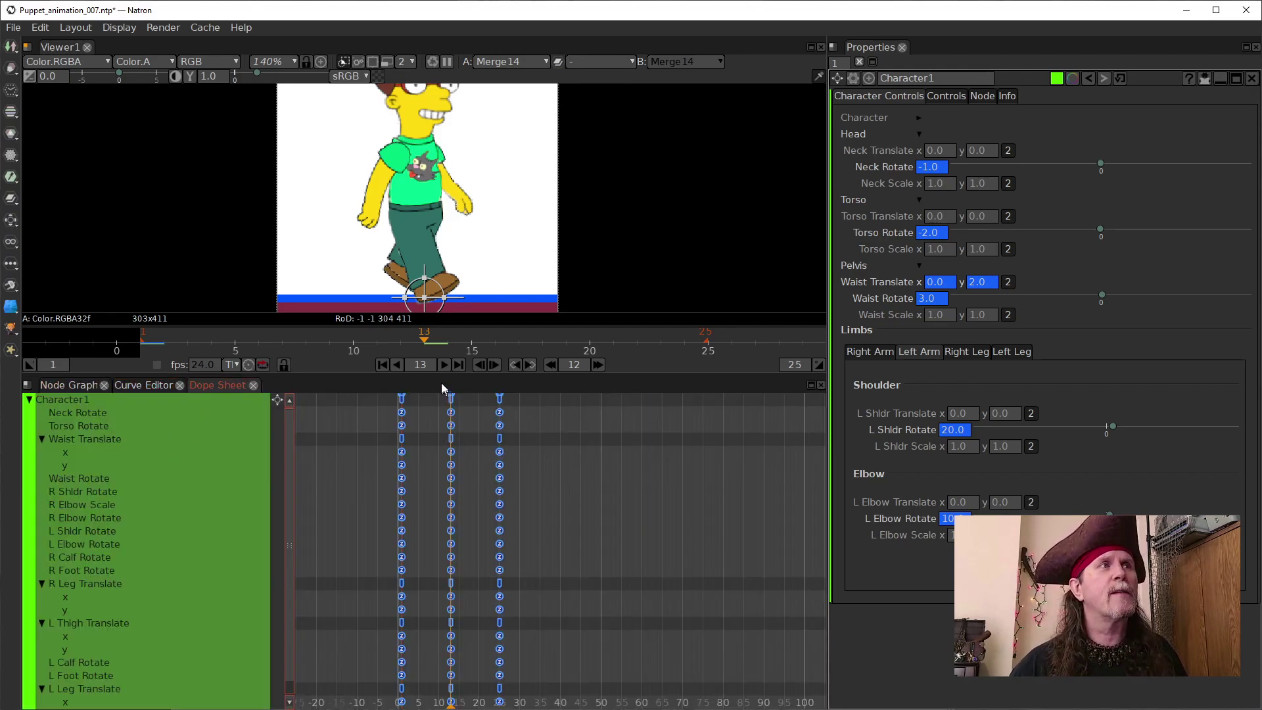
{"action": "left_click_drag", "start_coordinate": [555, 457], "coordinate": [553, 517]}
{"action": "mouse_move", "coordinate": [425, 343]}
{"action": "left_mouse_down"}
{"action": "mouse_move", "coordinate": [412, 342]}
{"action": "mouse_move", "coordinate": [424, 342]}
{"action": "left_mouse_up"}
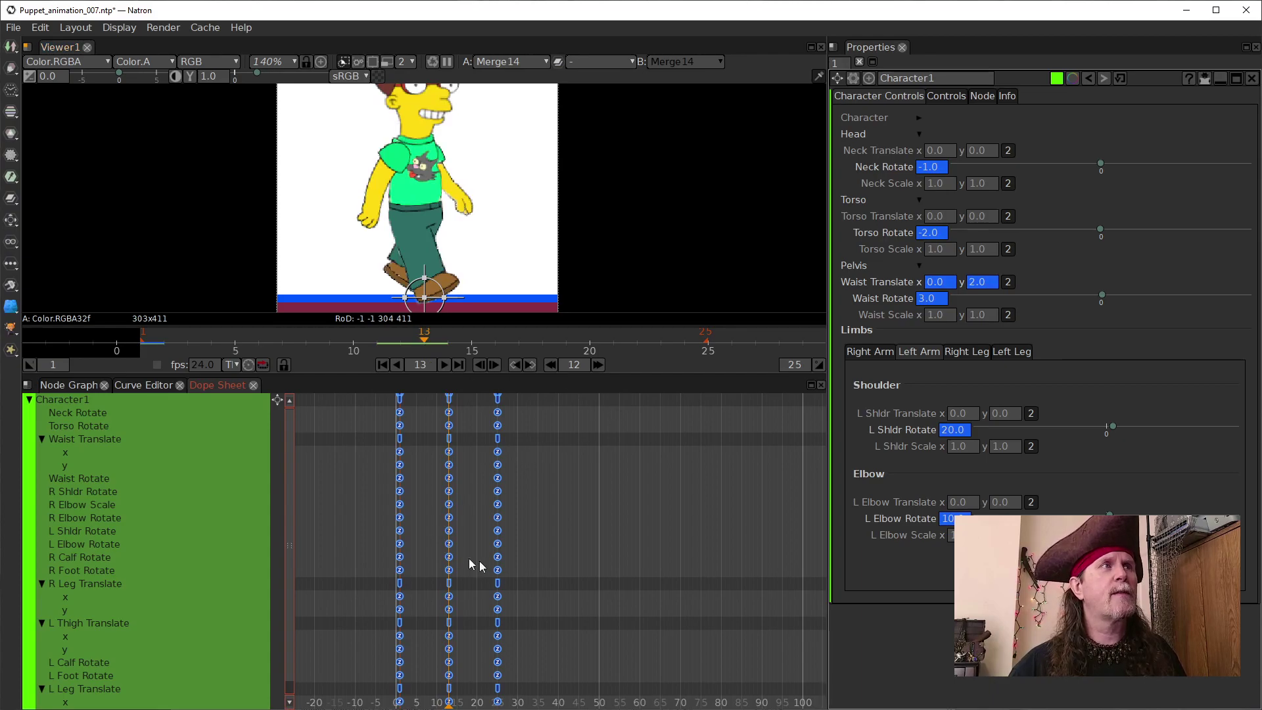
Step: Return to the node graph and show Character1's right arm controls at frame 13
{"action": "left_click", "coordinate": [71, 386]}
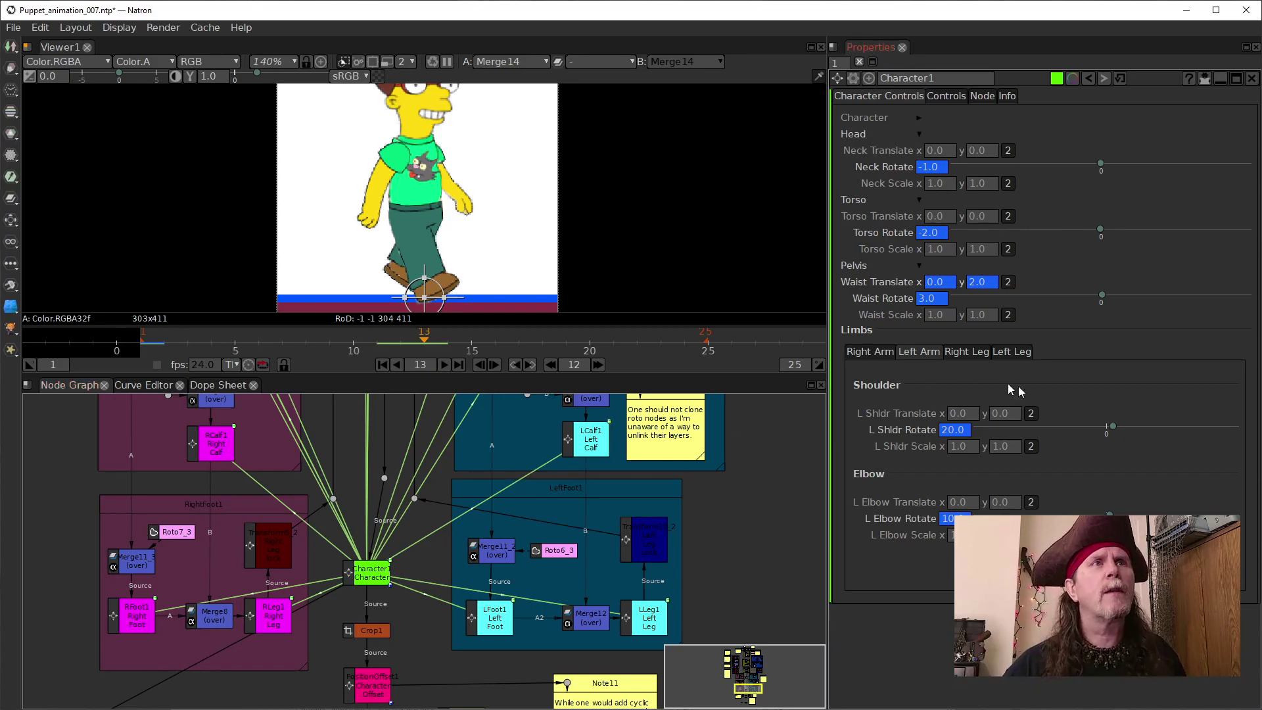
{"action": "left_click", "coordinate": [869, 352]}
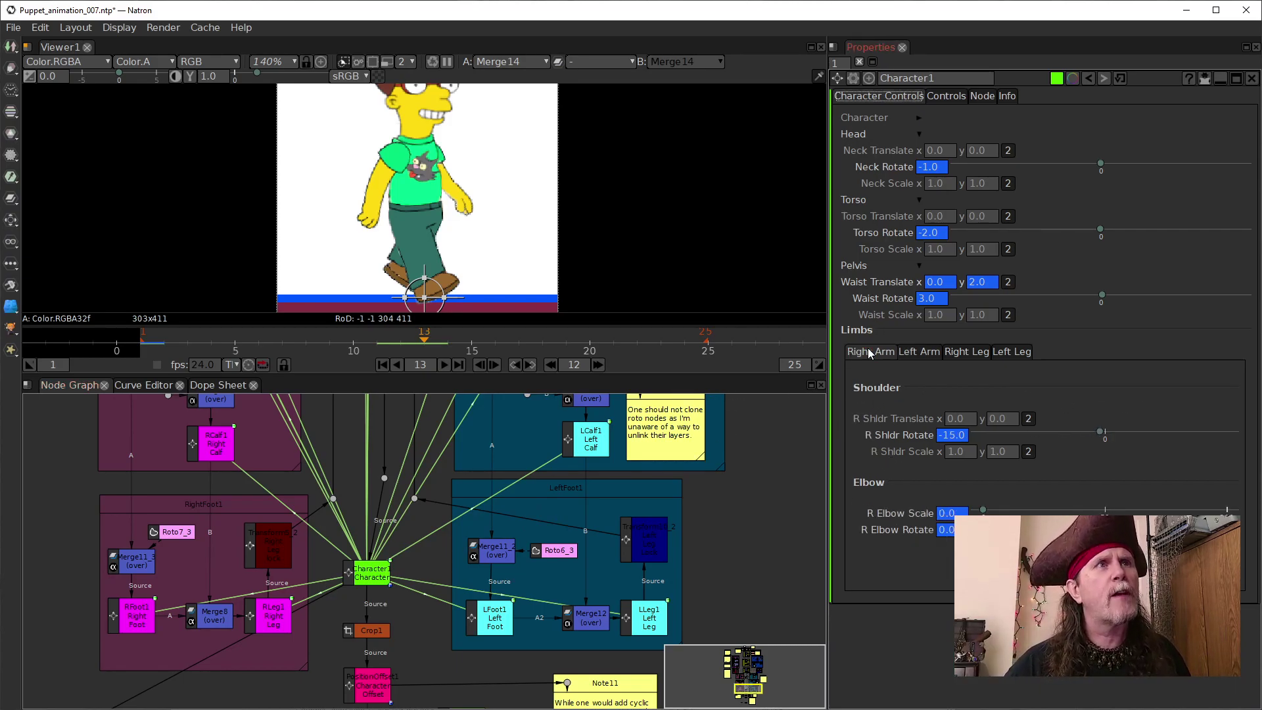
Step: Set the right shoulder's rotation to 20 at frame 13, matching the opposite arm's pose
{"action": "left_click", "coordinate": [919, 351]}
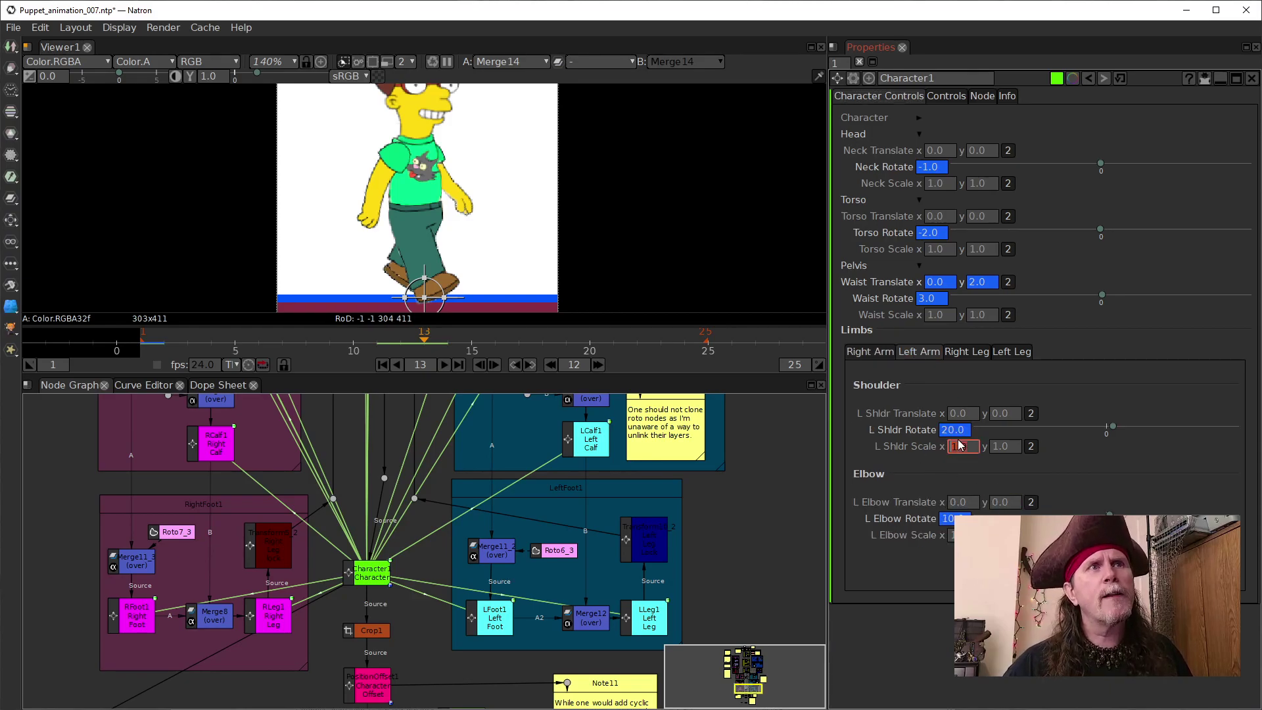
{"action": "left_click", "coordinate": [868, 352]}
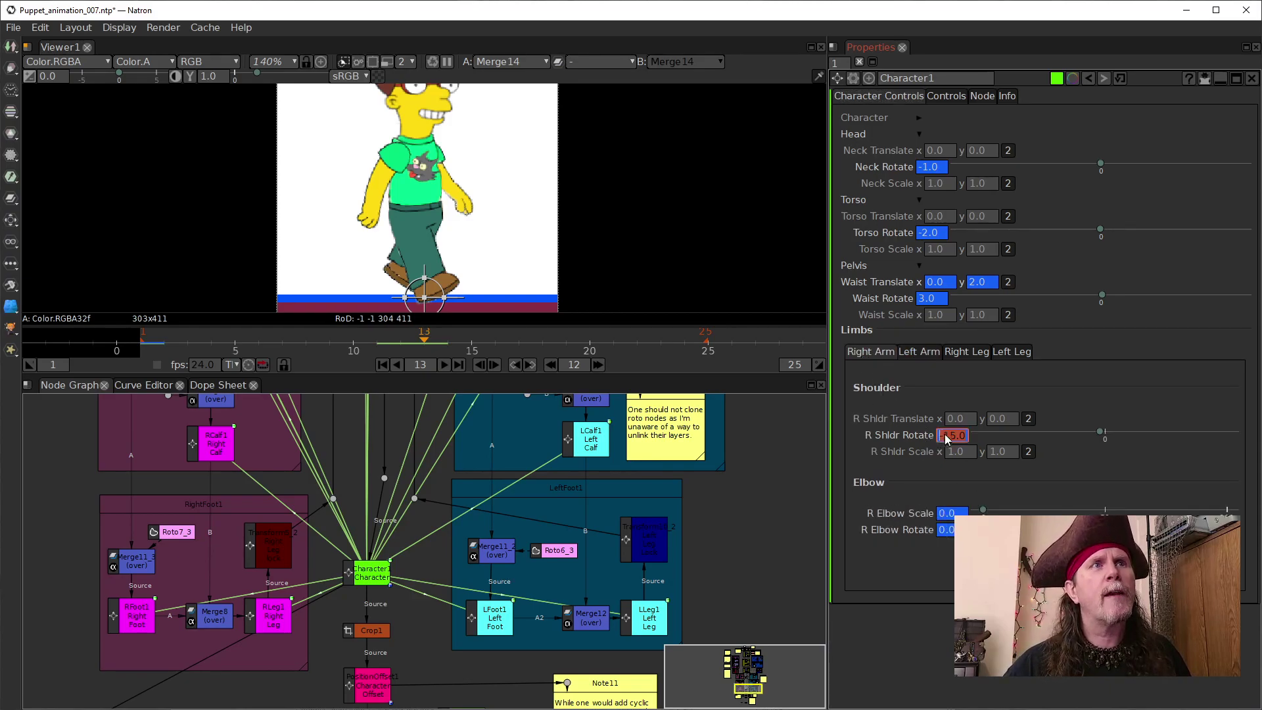
{"action": "left_click_drag", "start_coordinate": [959, 436], "coordinate": [917, 437]}
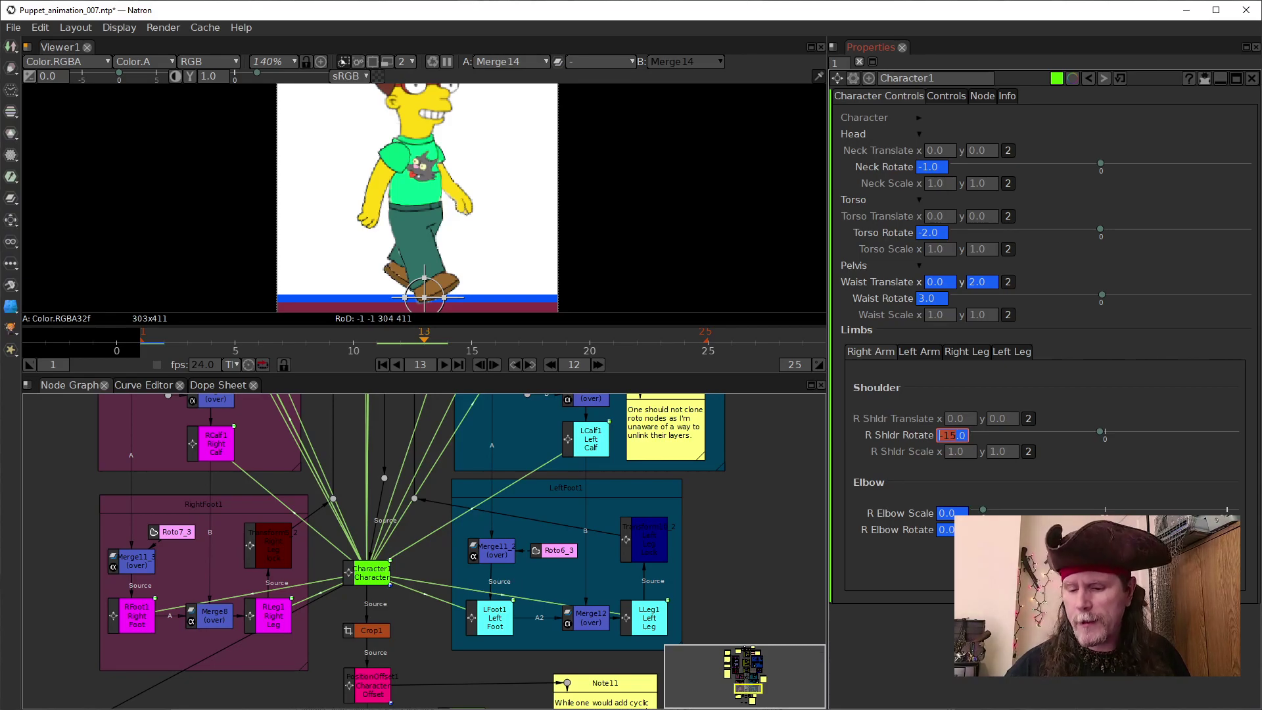
{"action": "type", "text": "20"}
{"action": "key", "text": "Return"}
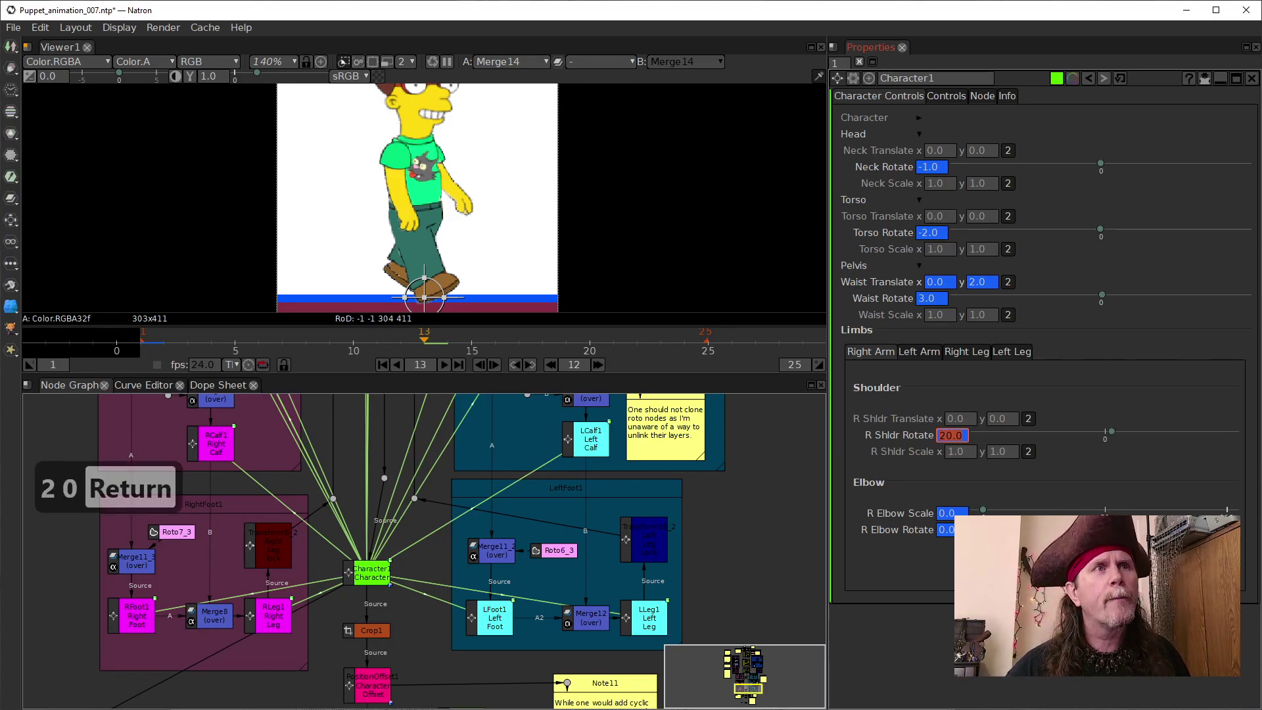
Step: Set the left shoulder's rotation to -15 and the left elbow's rotation to 0 at frame 13
{"action": "left_click", "coordinate": [902, 352]}
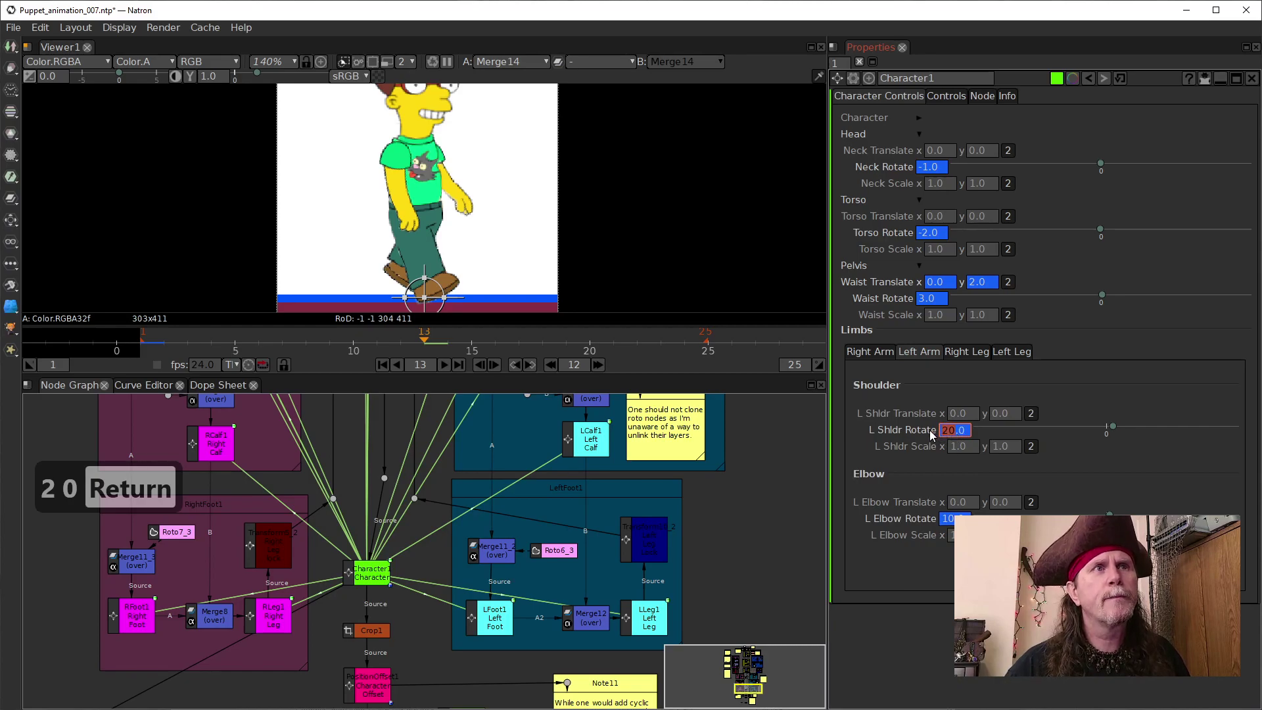
{"action": "type", "text": "-15"}
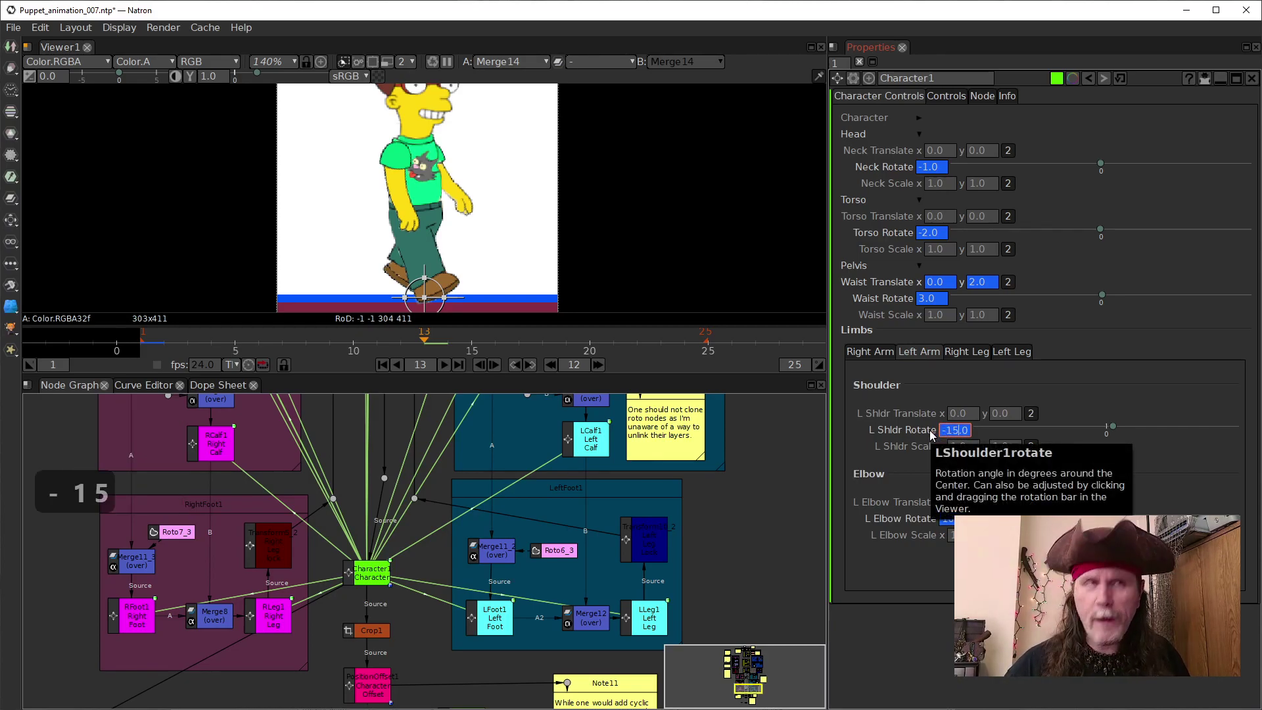
{"action": "key", "text": "Return"}
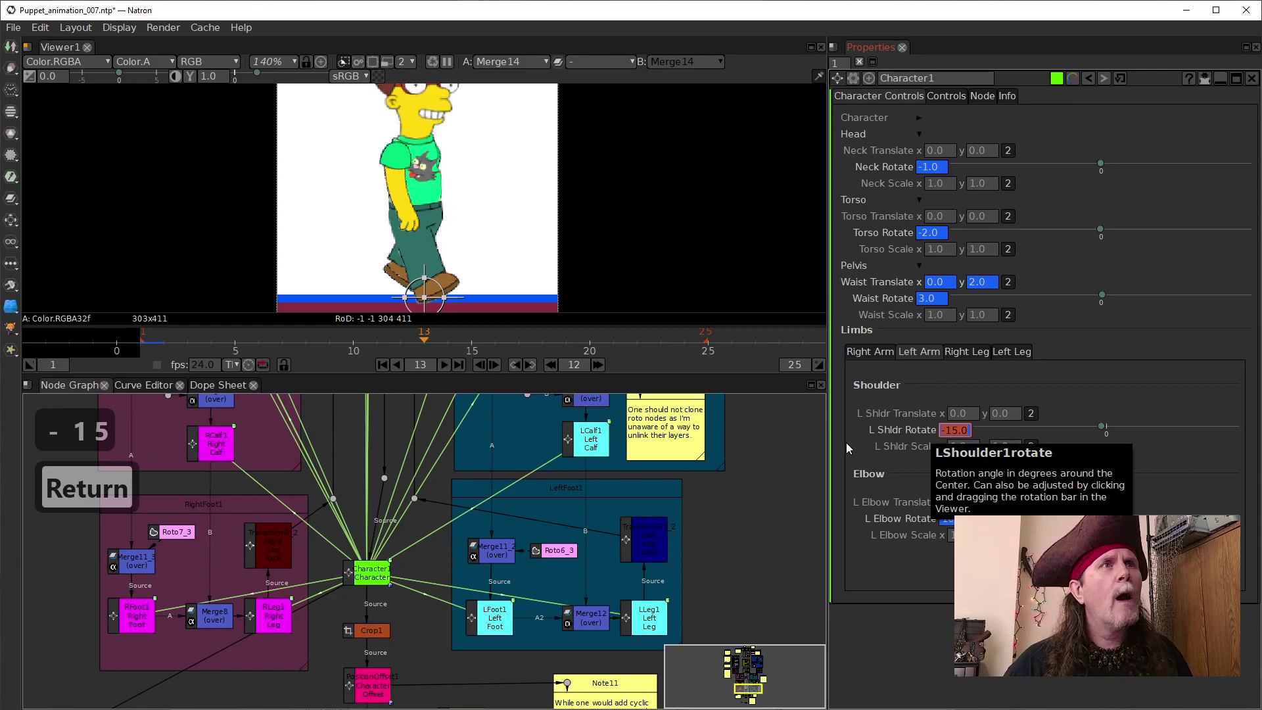
{"action": "left_click", "coordinate": [949, 522]}
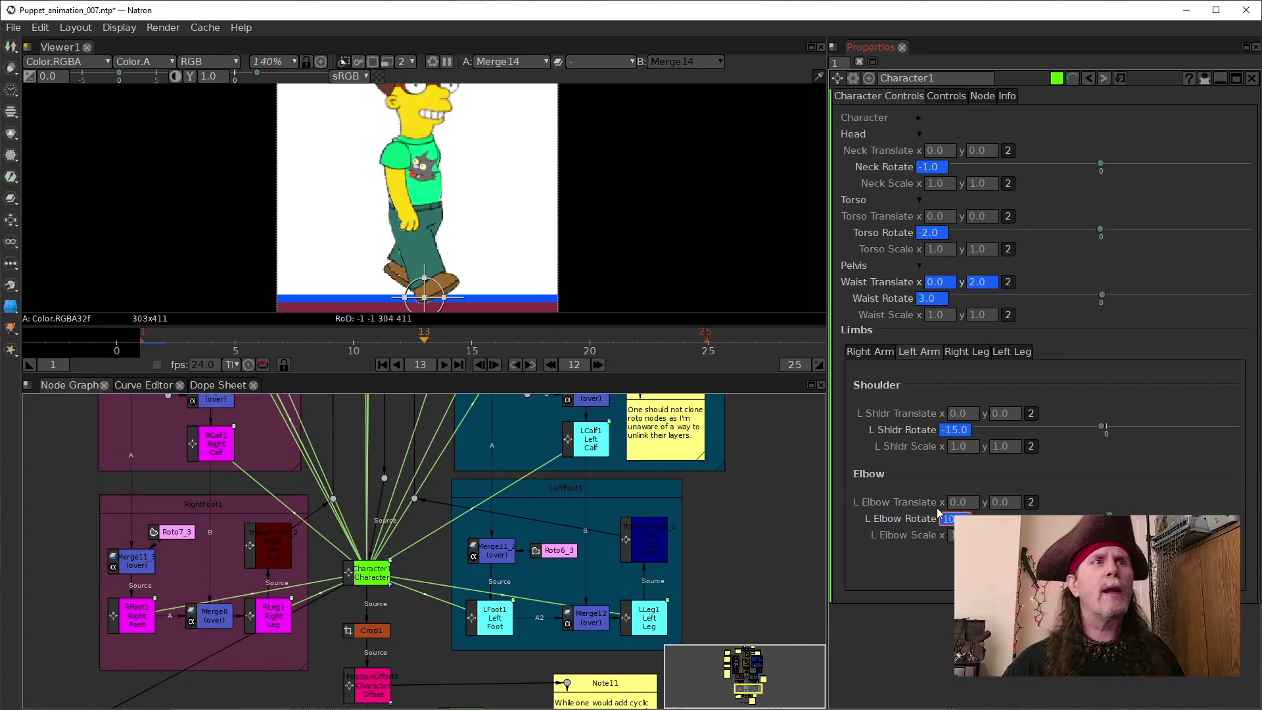
{"action": "key", "text": "BackSpace"}
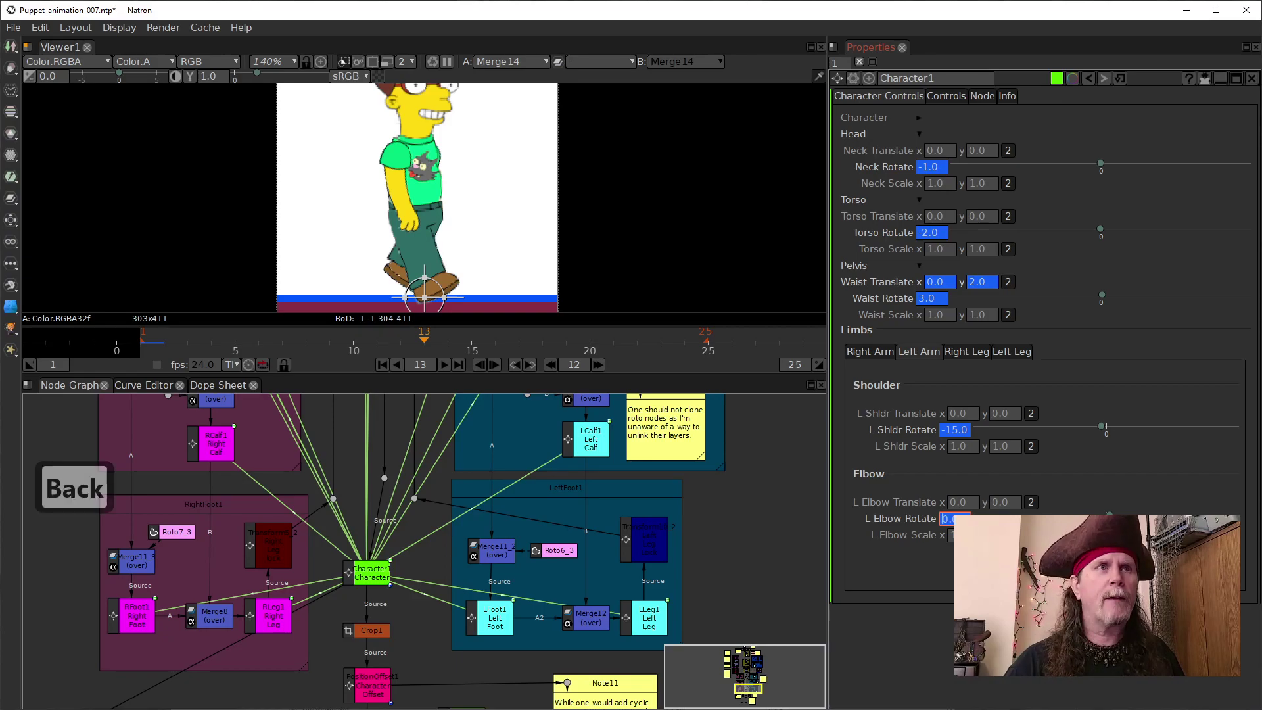
{"action": "left_click", "coordinate": [885, 481]}
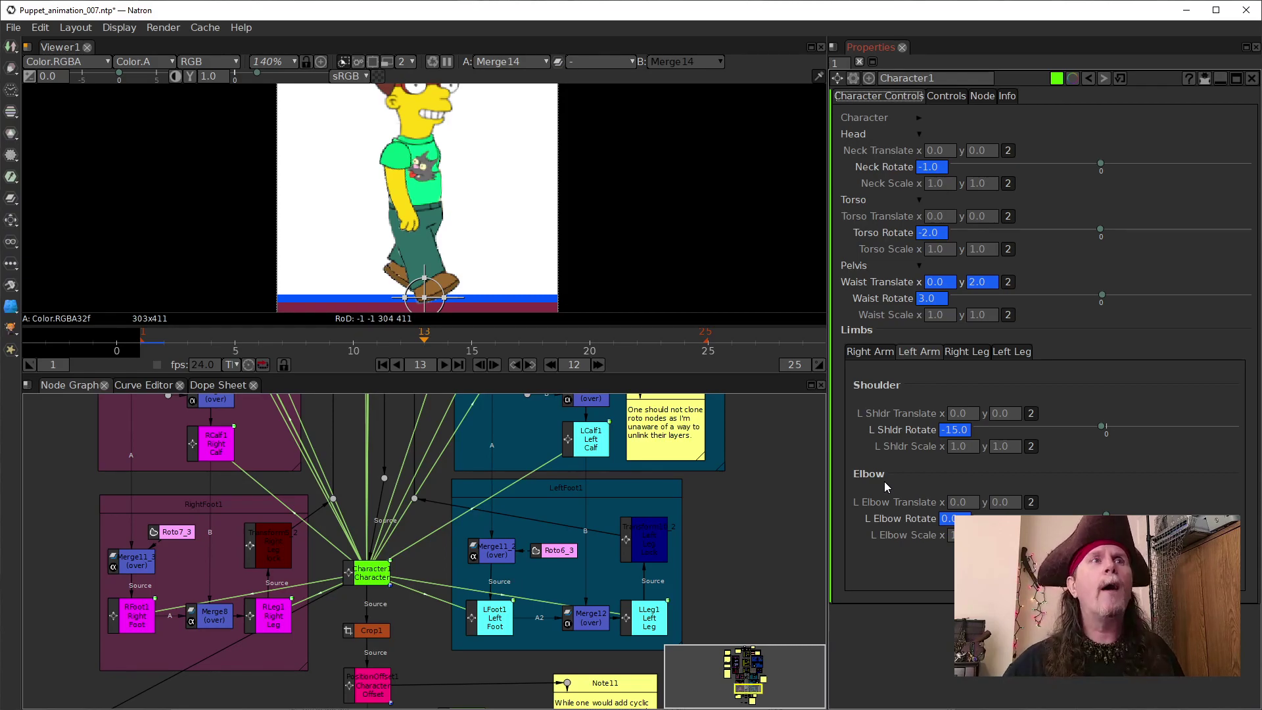
Step: Increase the right shoulder's rotation to 25 at frame 13 so the right arm swings further forward
{"action": "left_click", "coordinate": [874, 351]}
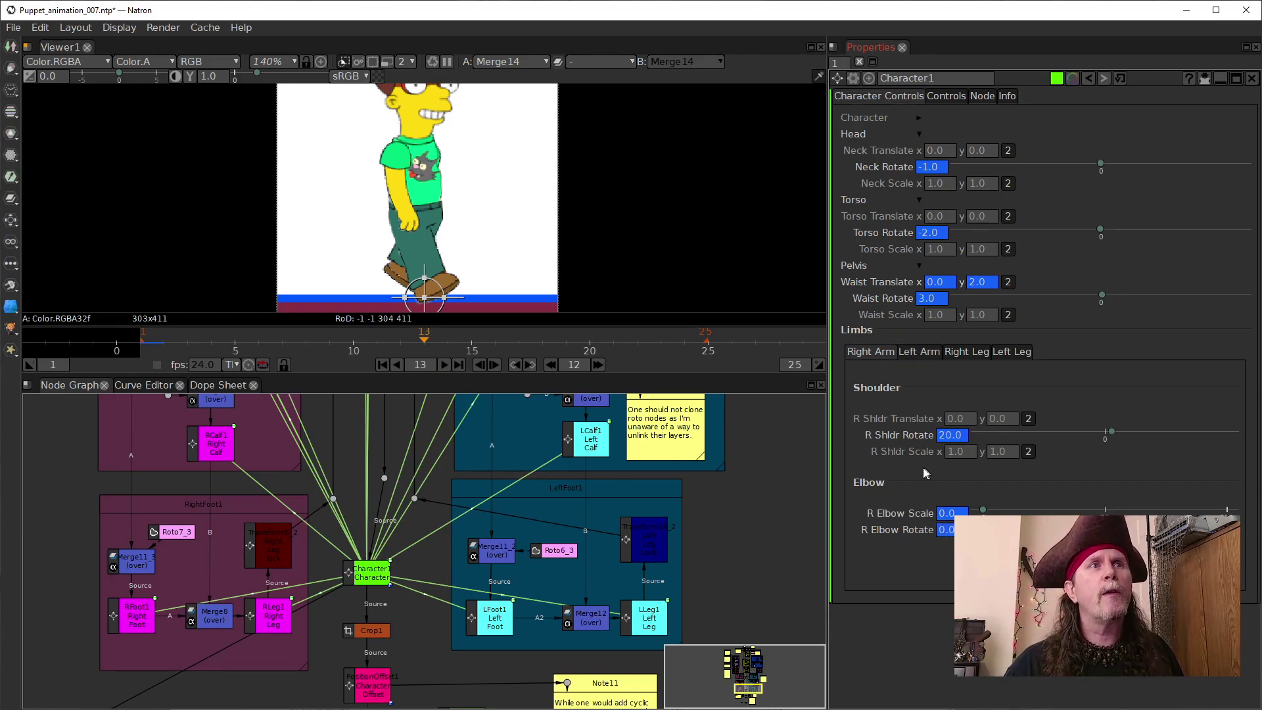
{"action": "left_click", "coordinate": [939, 437]}
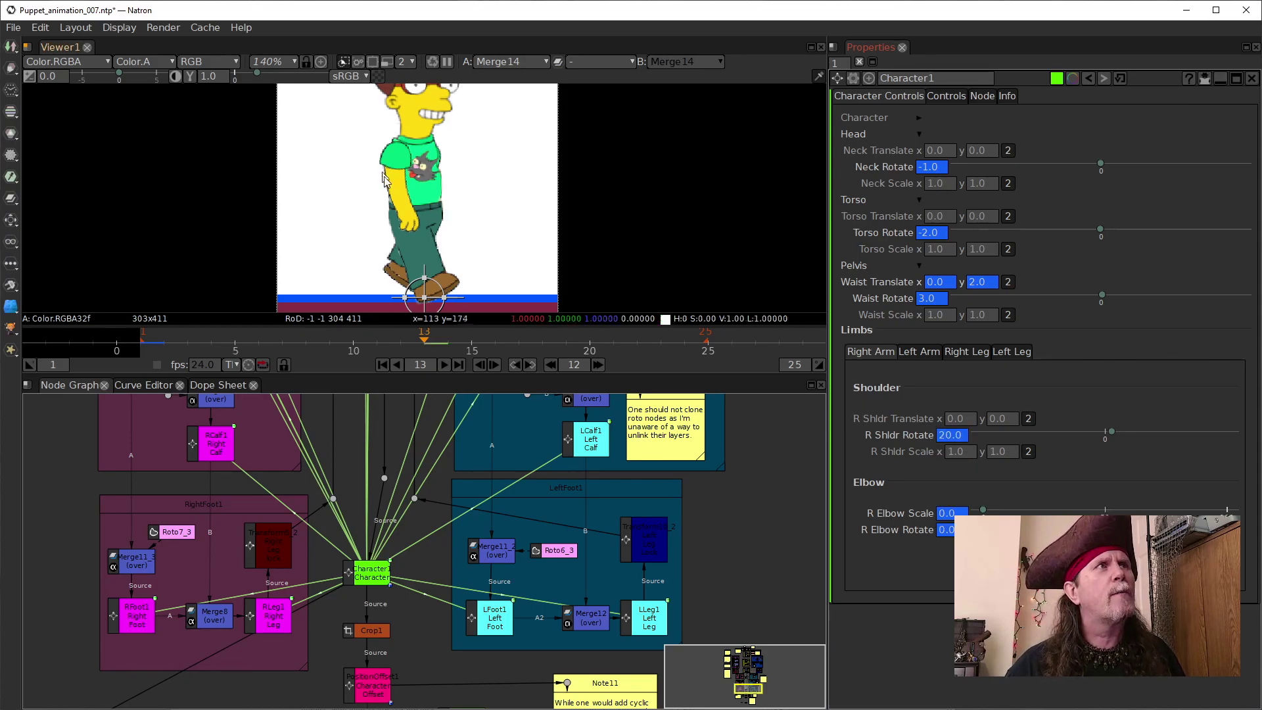
{"action": "left_click", "coordinate": [945, 438]}
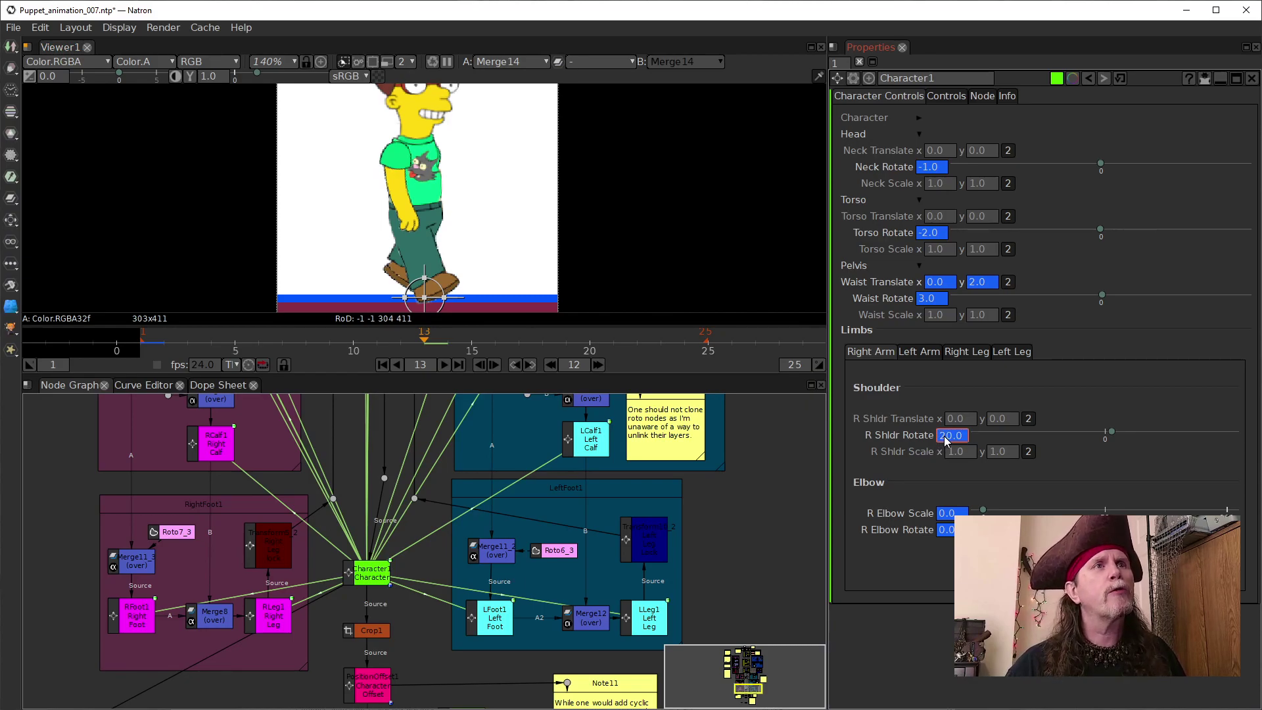
{"action": "scroll", "coordinate": [945, 439], "scroll_direction": "up", "scroll_amount": 9}
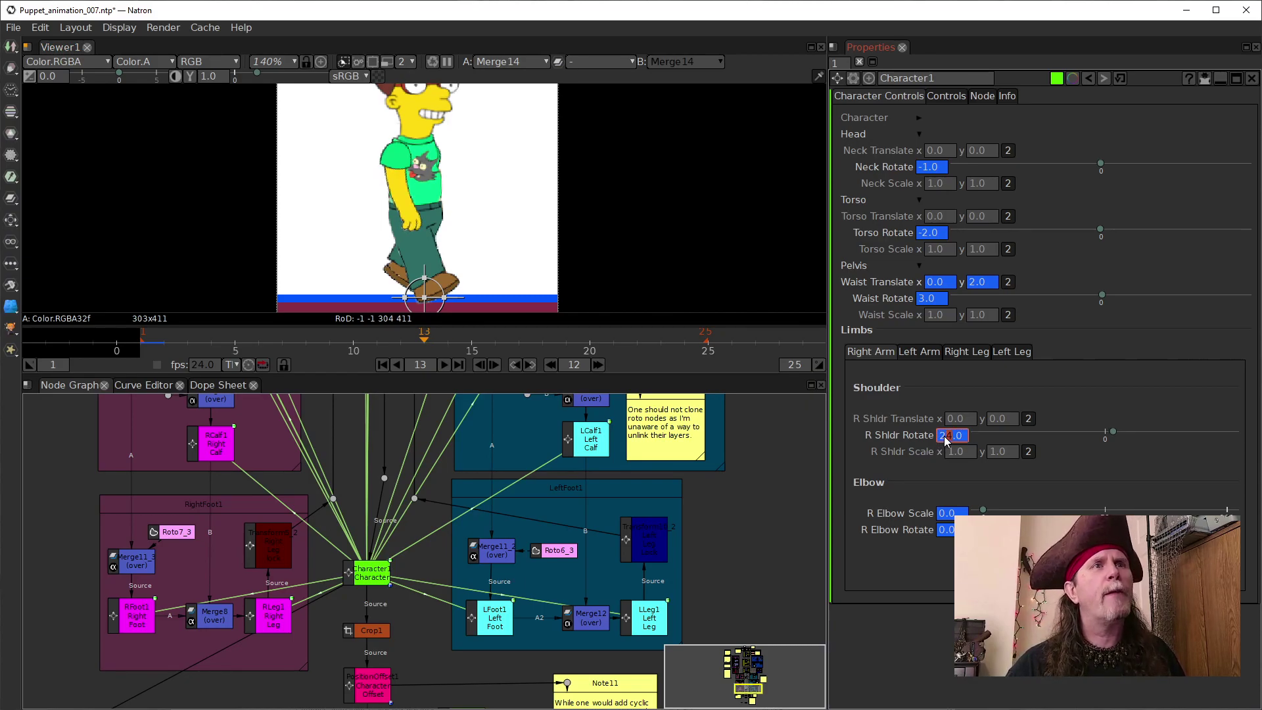
{"action": "scroll", "coordinate": [945, 439], "scroll_direction": "up", "scroll_amount": 5}
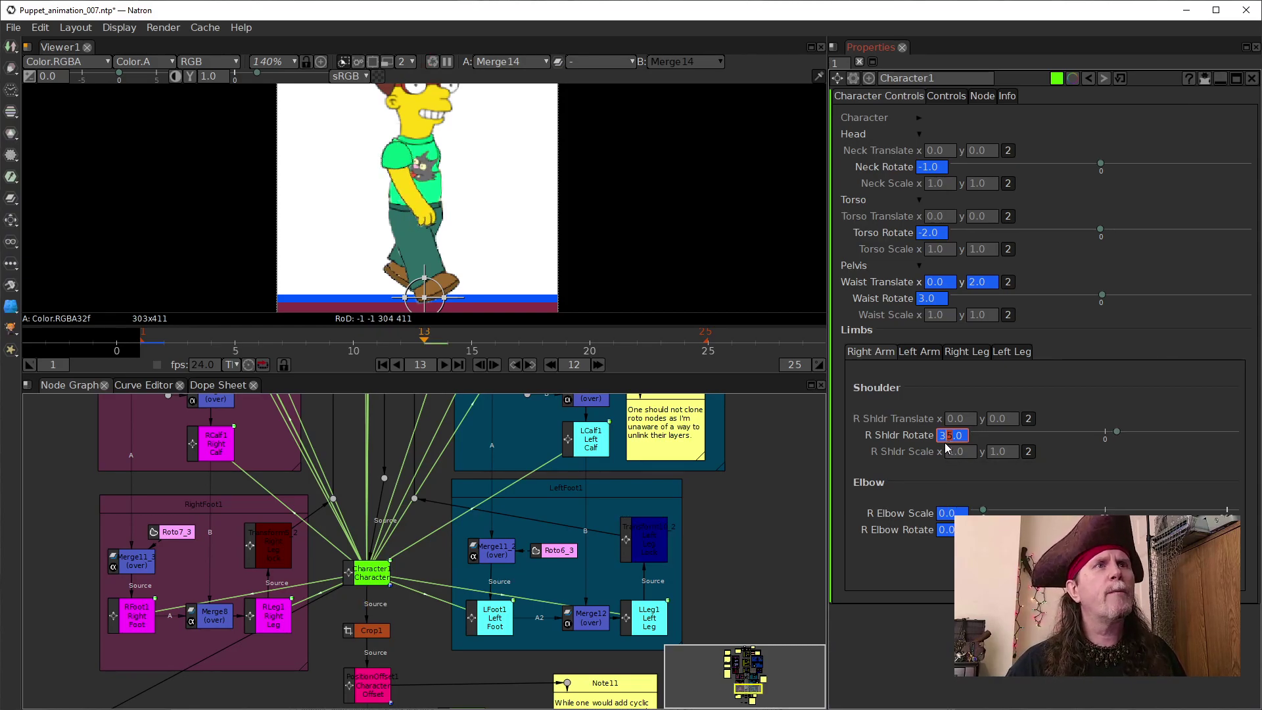
{"action": "scroll", "coordinate": [945, 443], "scroll_direction": "down", "scroll_amount": 8}
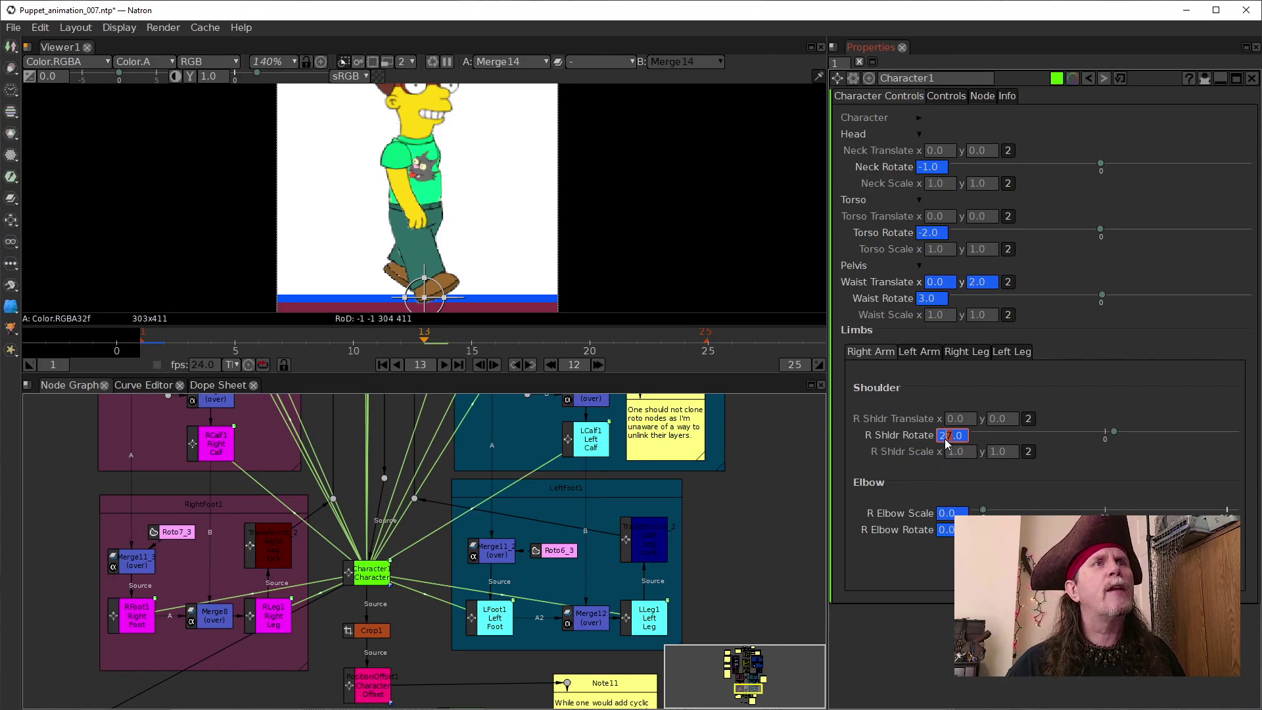
{"action": "scroll", "coordinate": [947, 443], "scroll_direction": "down", "scroll_amount": 2}
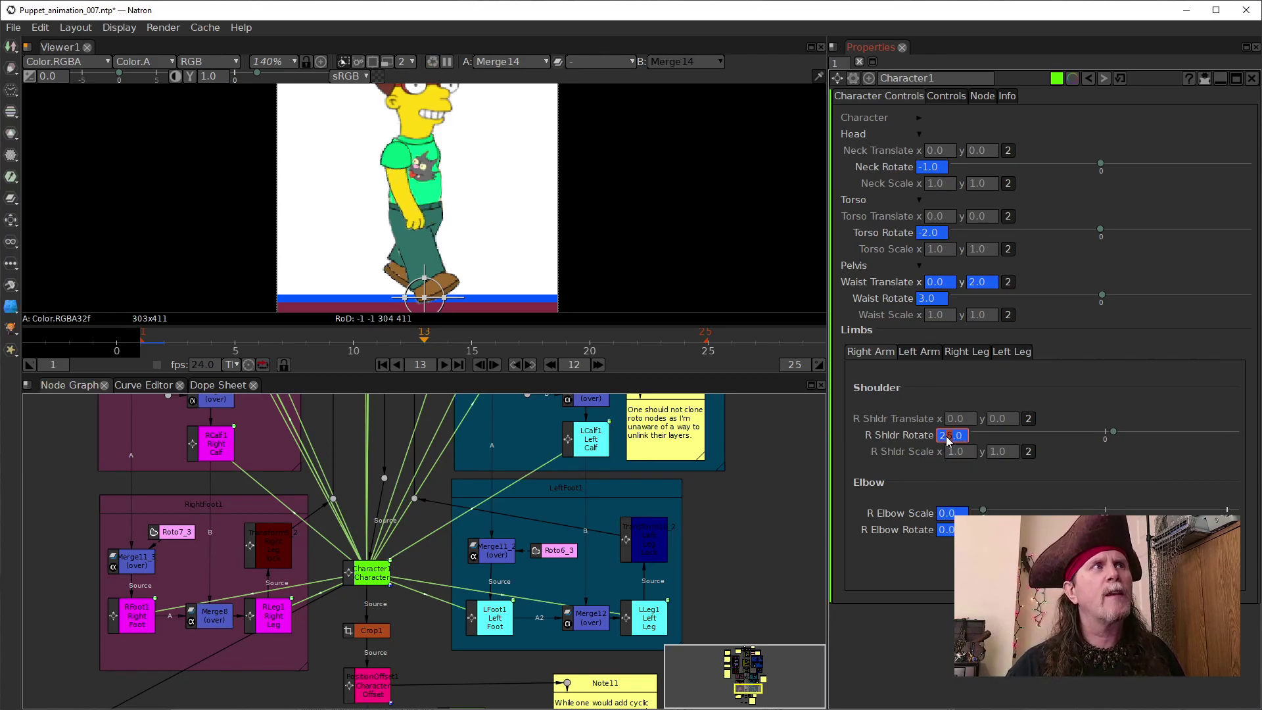
Step: Bend the right elbow slightly at frame 13 by setting its rotation to 0.5
{"action": "left_click", "coordinate": [942, 520]}
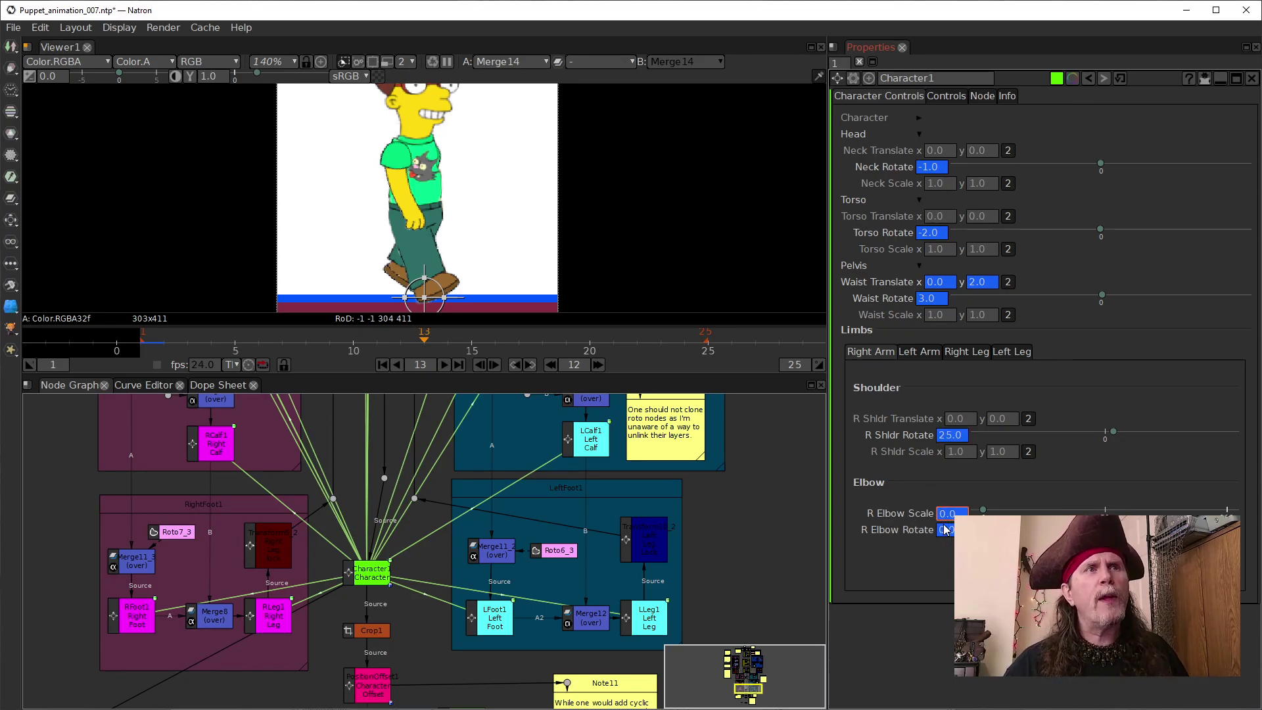
{"action": "left_click", "coordinate": [939, 533]}
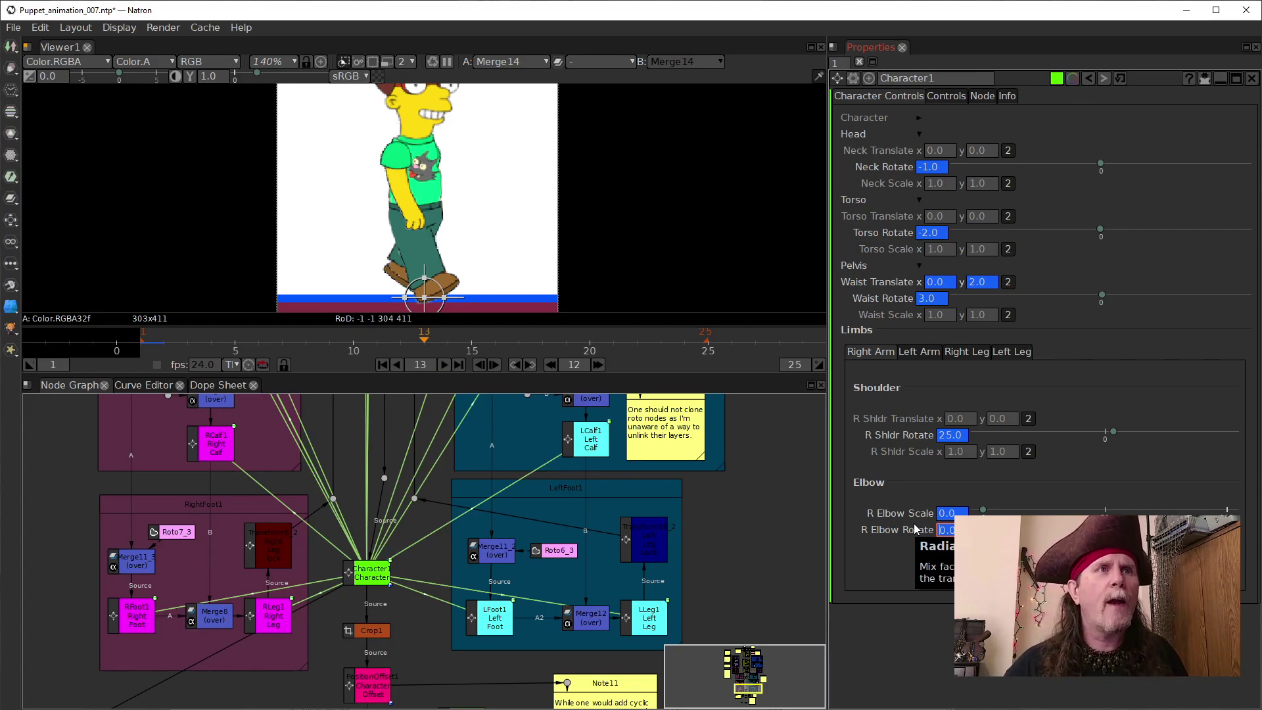
{"action": "scroll", "coordinate": [939, 529], "scroll_direction": "up", "scroll_amount": 1}
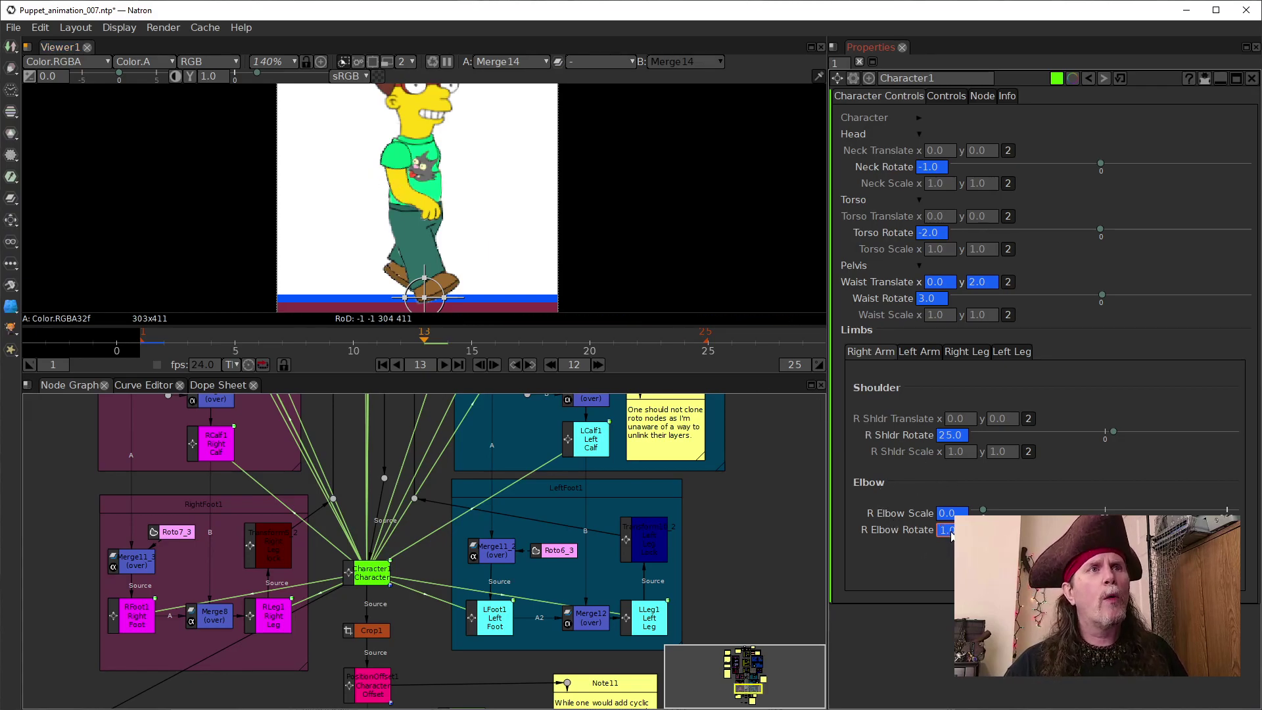
{"action": "scroll", "coordinate": [953, 536], "scroll_direction": "down", "scroll_amount": 2}
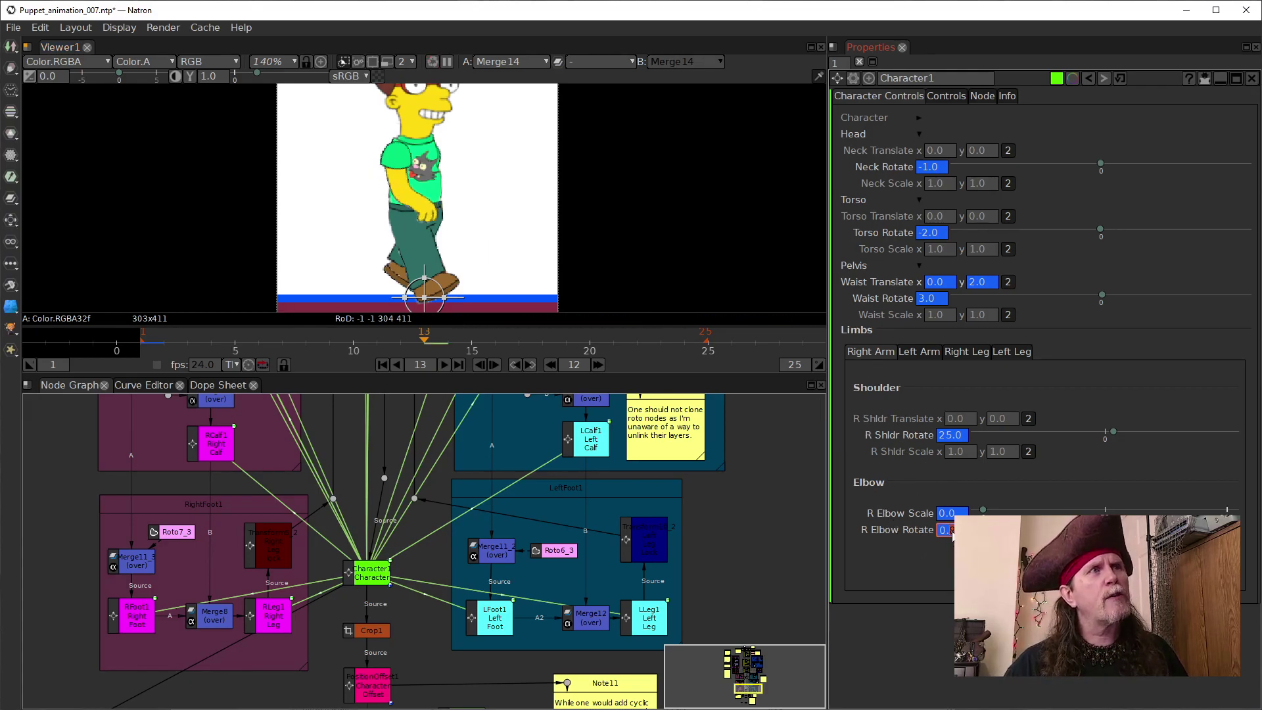
{"action": "scroll", "coordinate": [953, 536], "scroll_direction": "down", "scroll_amount": 4}
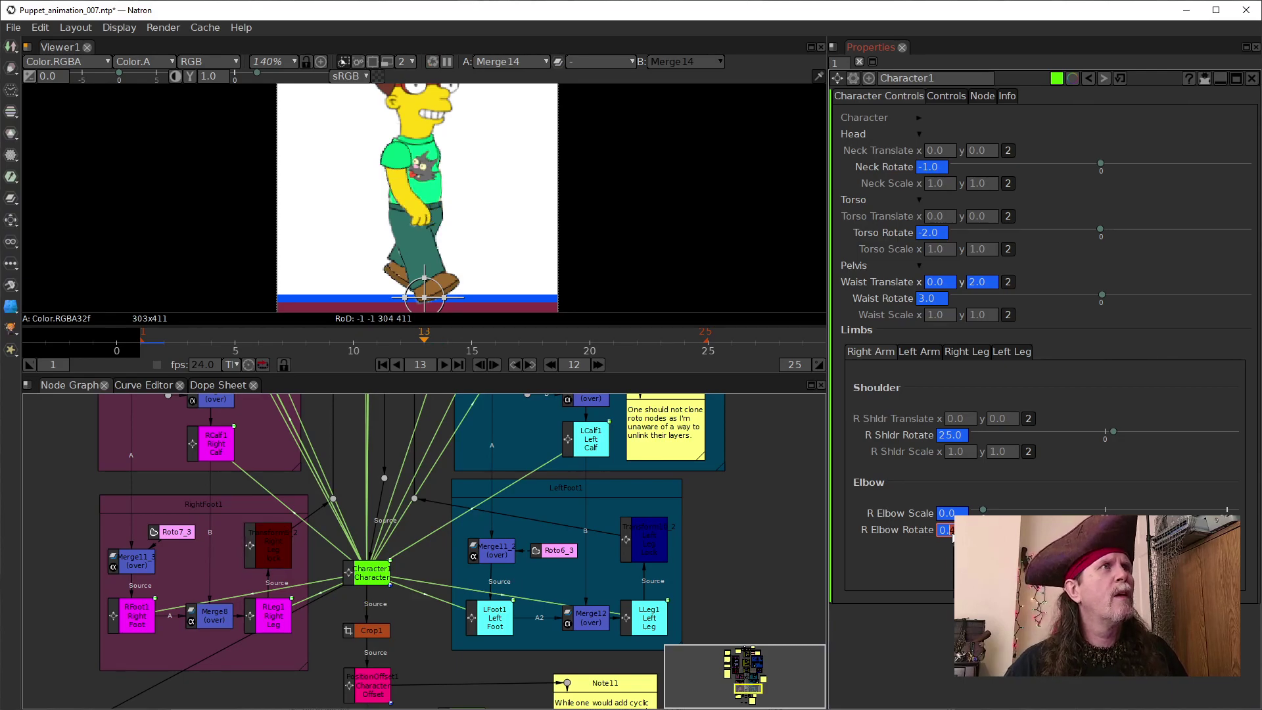
{"action": "scroll", "coordinate": [952, 536], "scroll_direction": "up", "scroll_amount": 1}
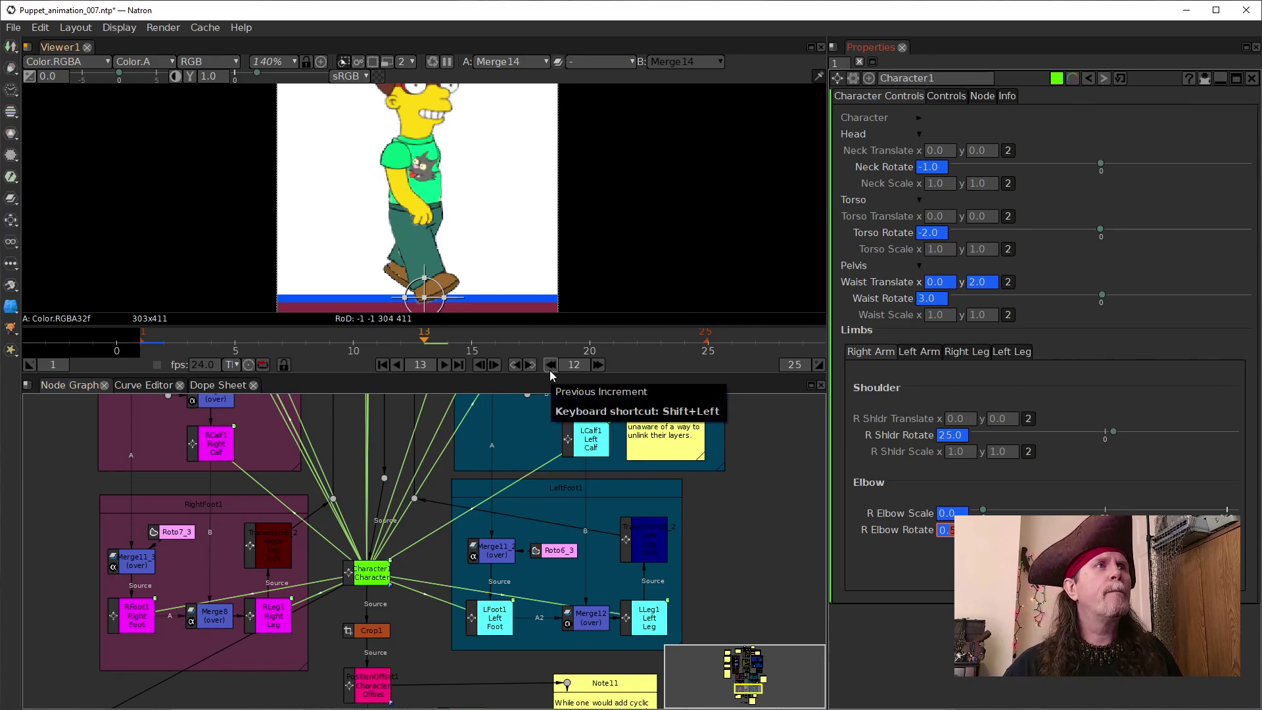
Step: Check the arm swing by scrubbing and playing the animation from frame 1, stop playback and return to frame 1
{"action": "double_click", "coordinate": [582, 365]}
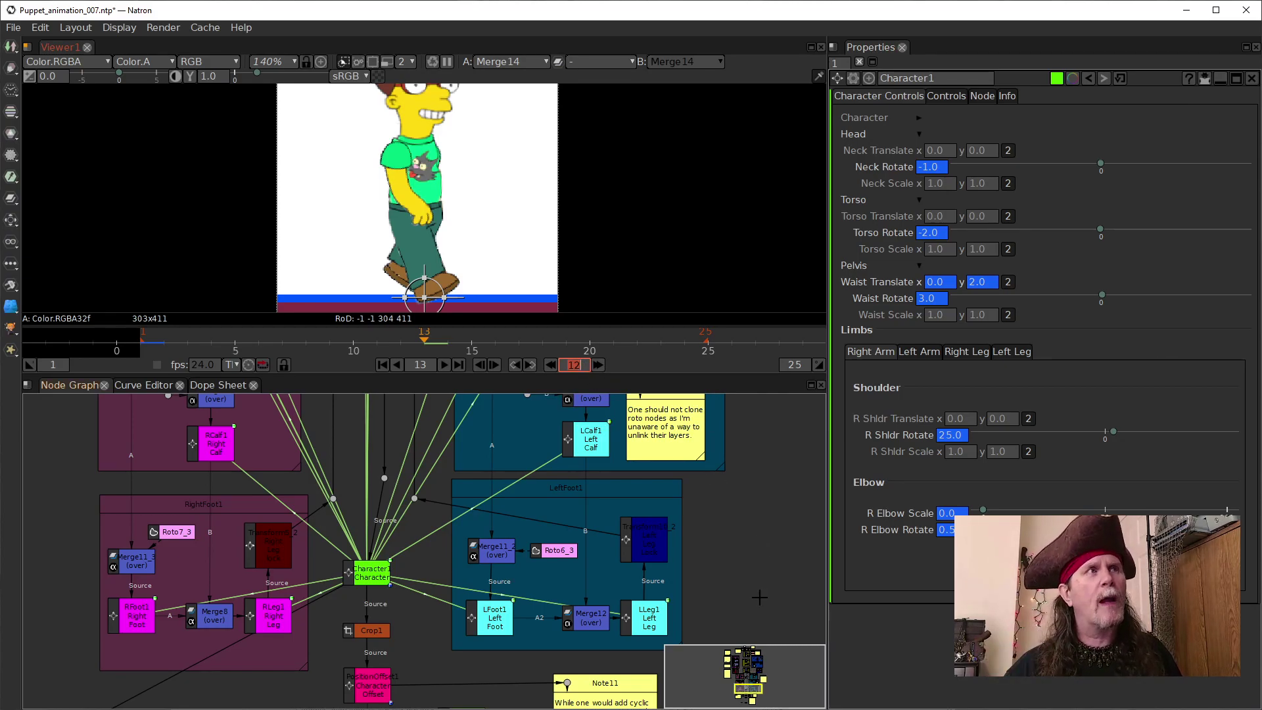
{"action": "left_click_drag", "start_coordinate": [422, 334], "coordinate": [283, 336]}
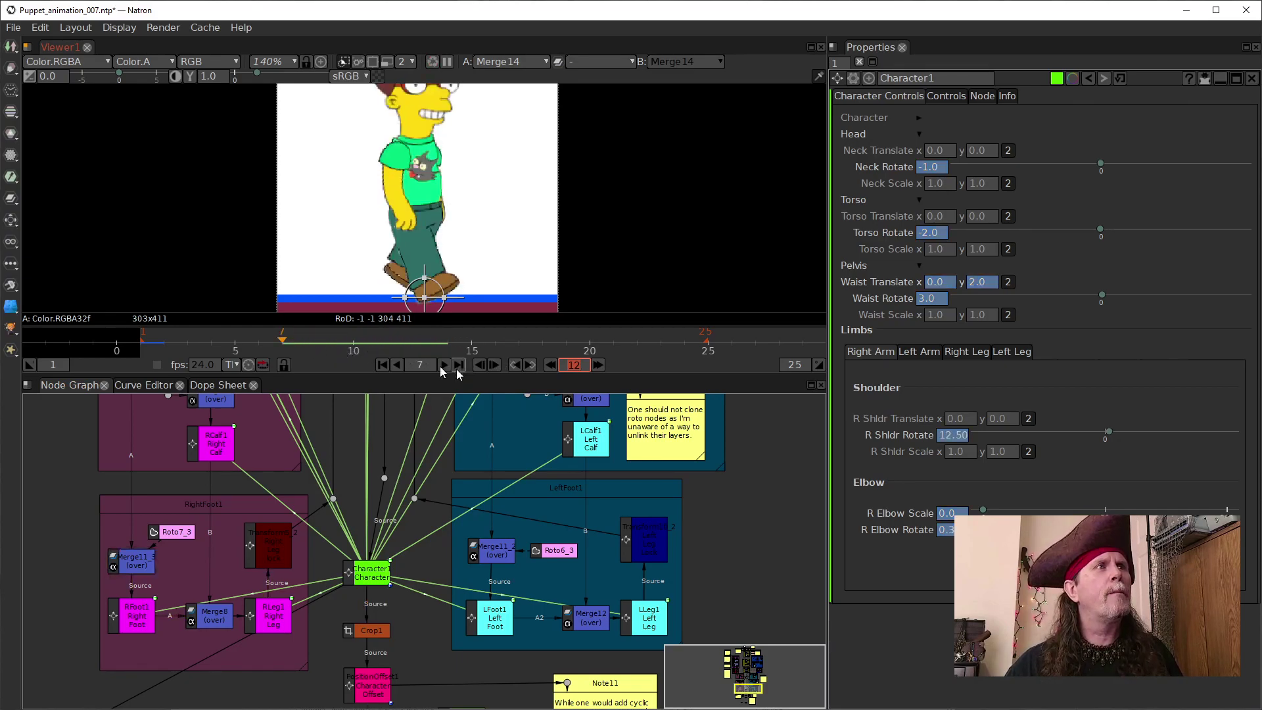
{"action": "left_click", "coordinate": [382, 365]}
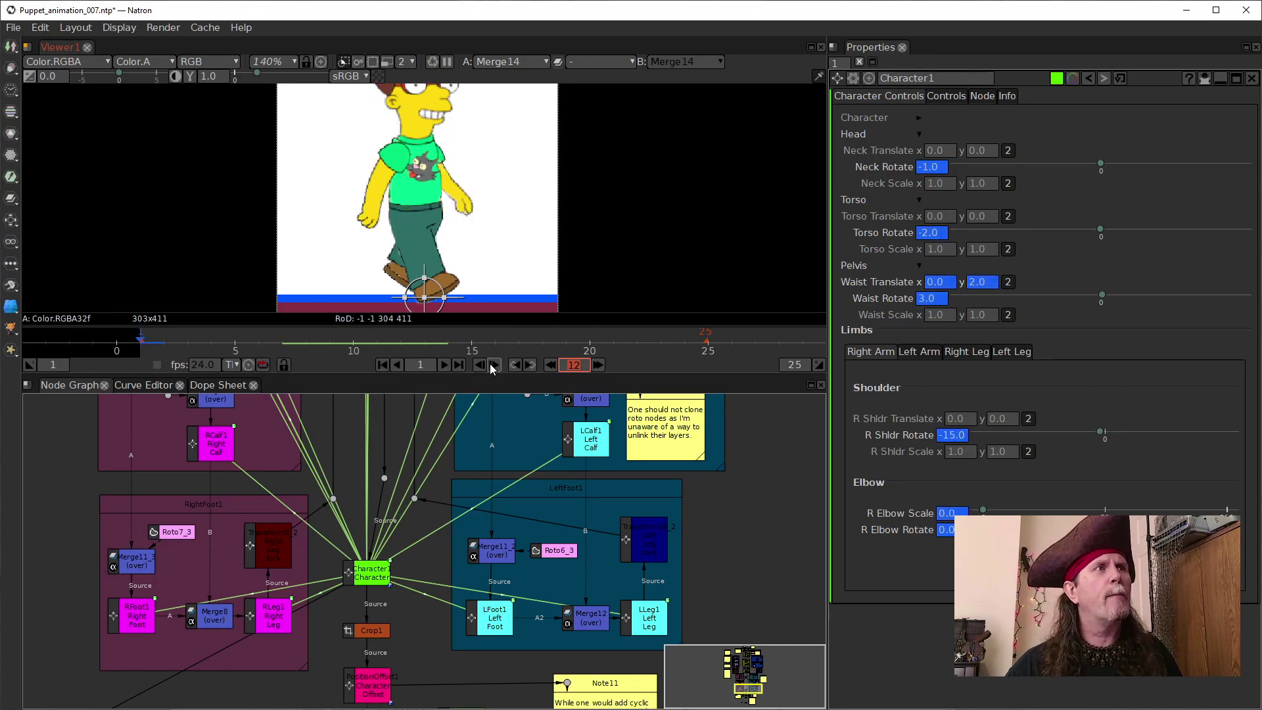
{"action": "left_click", "coordinate": [444, 365]}
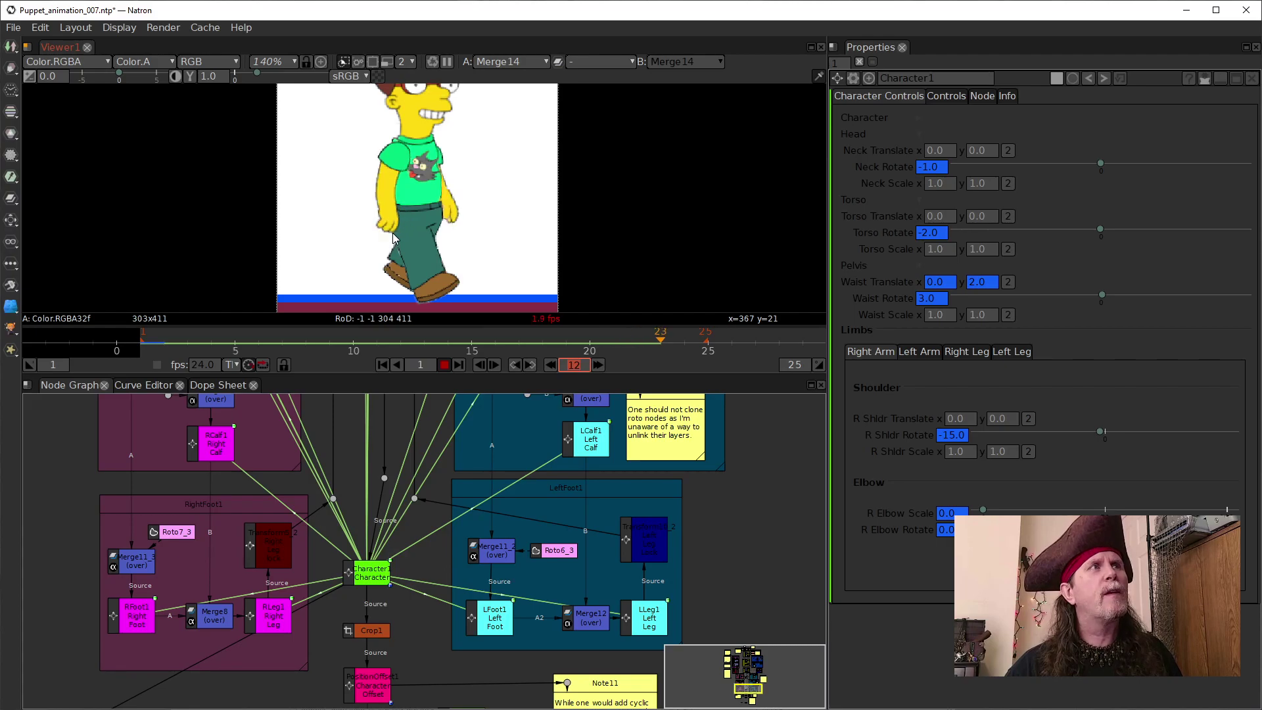
{"action": "left_click", "coordinate": [516, 366]}
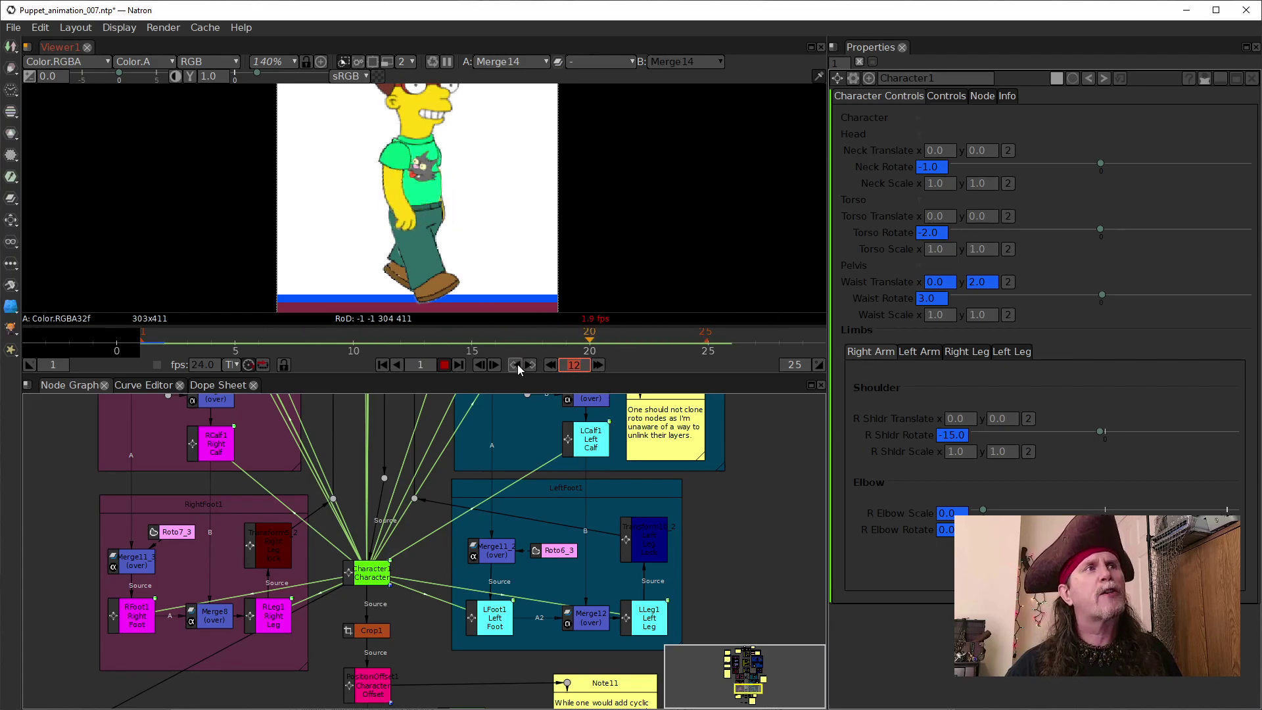
{"action": "left_click", "coordinate": [445, 366]}
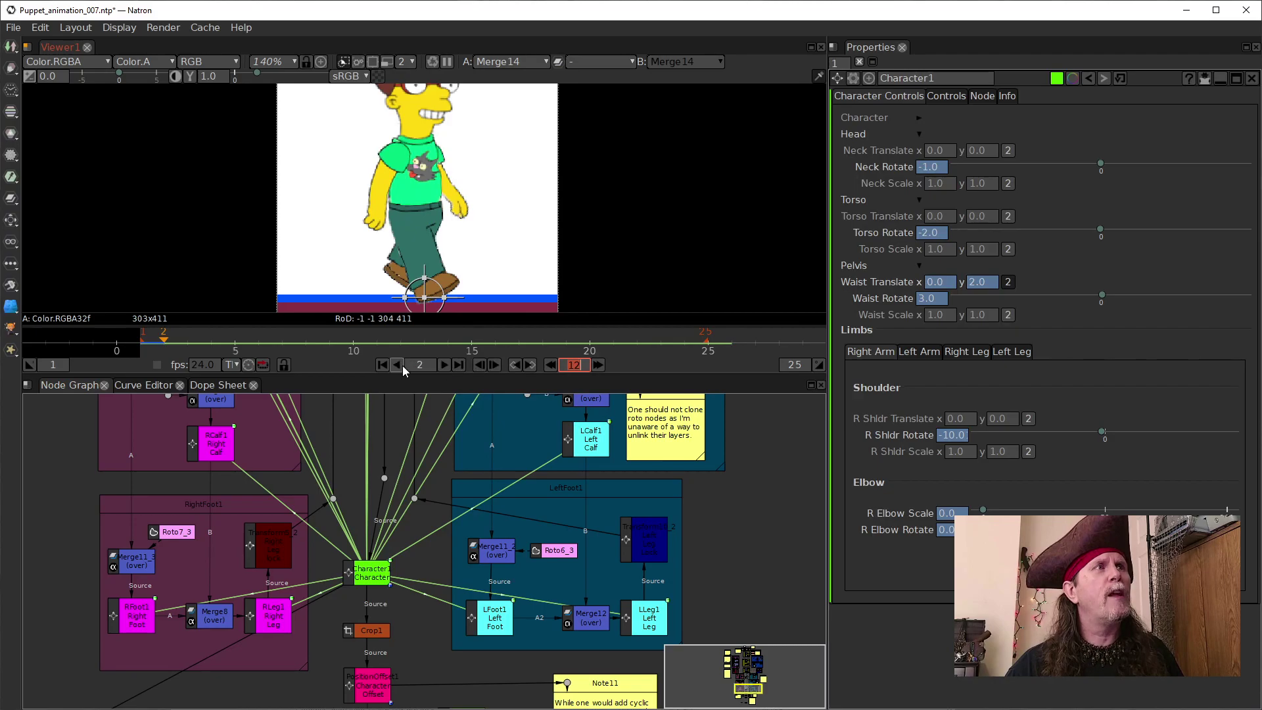
{"action": "left_click", "coordinate": [382, 366]}
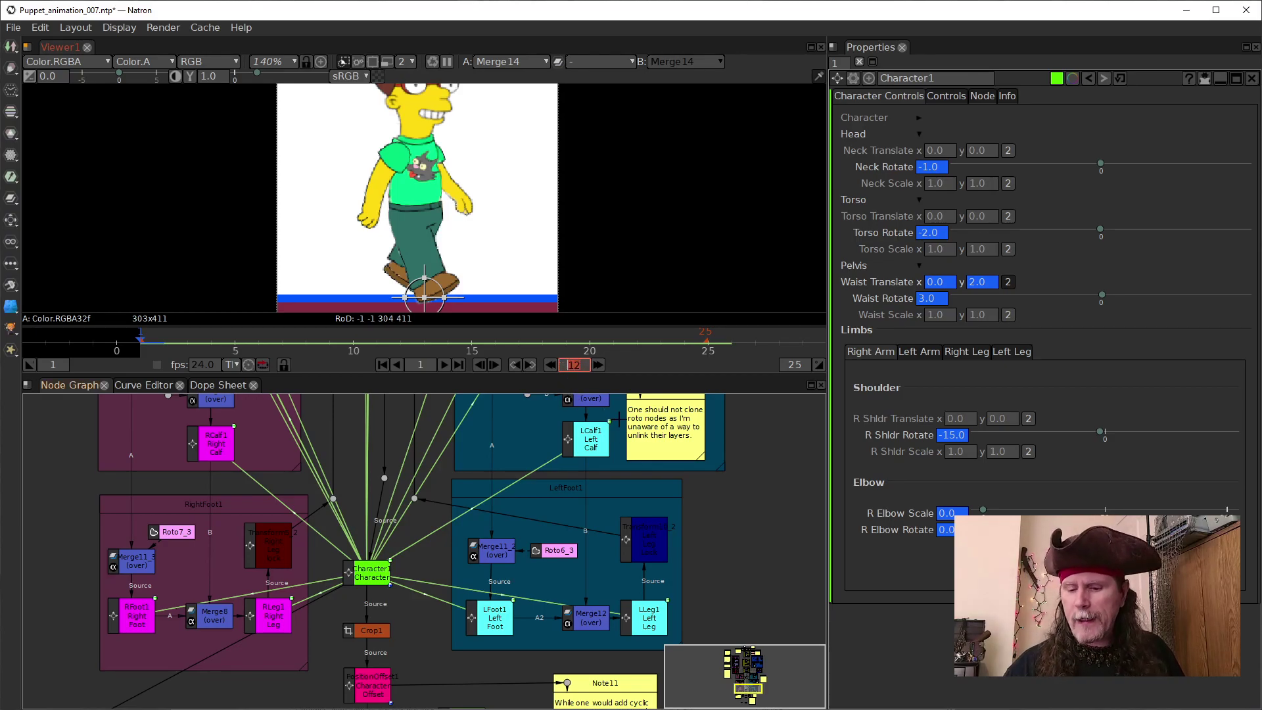
Step: Set the frame increment to 6 and advance by two increments to frame 13
{"action": "type", "text": "6"}
{"action": "key", "text": "Return"}
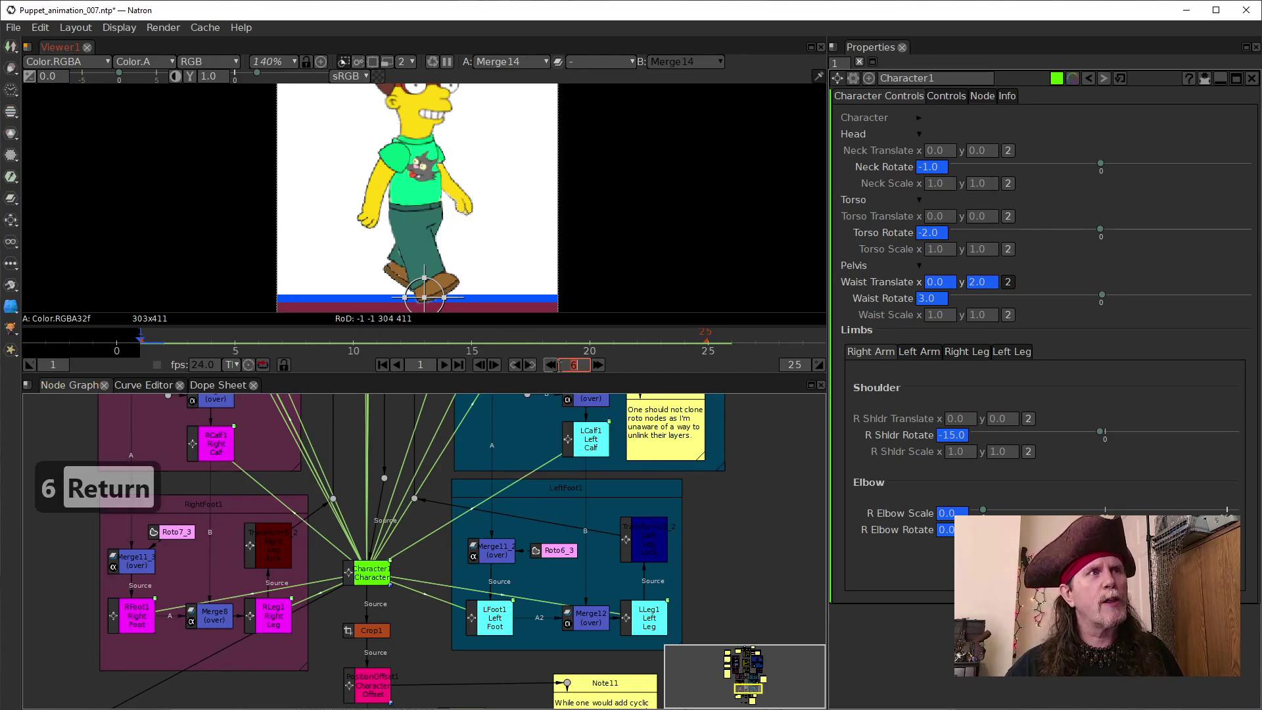
{"action": "left_click", "coordinate": [600, 366]}
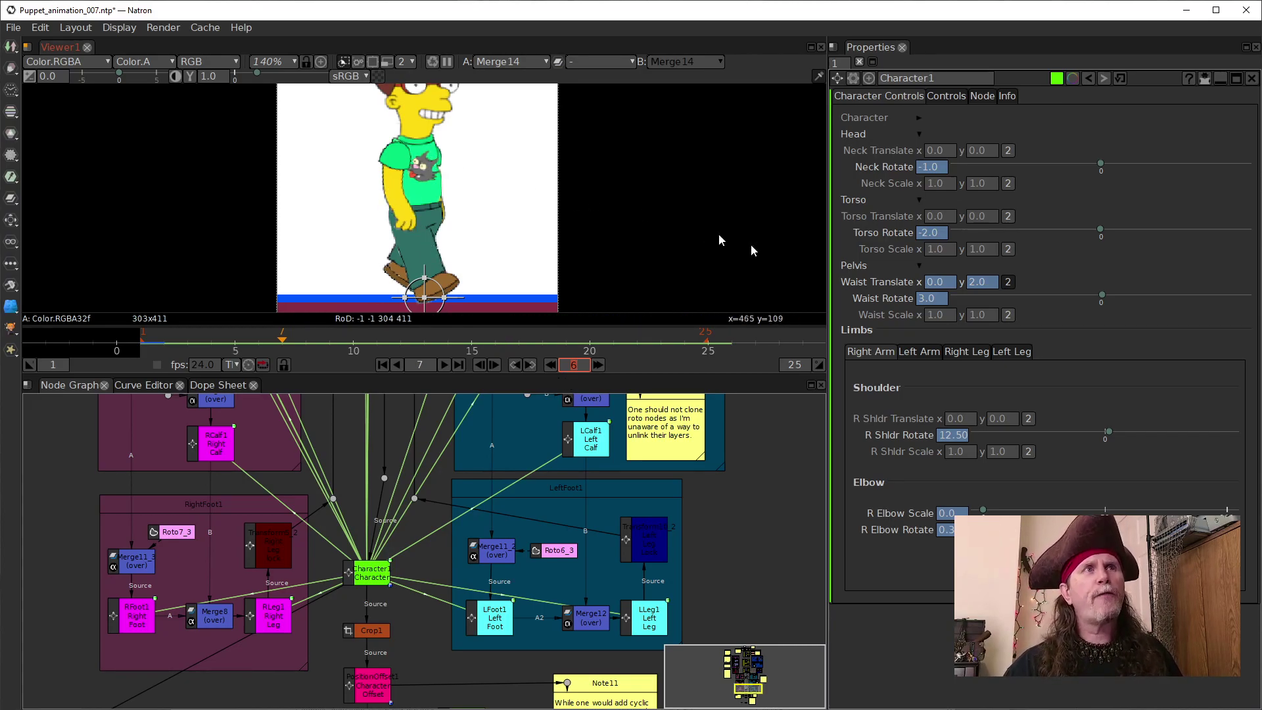
{"action": "left_click", "coordinate": [600, 366]}
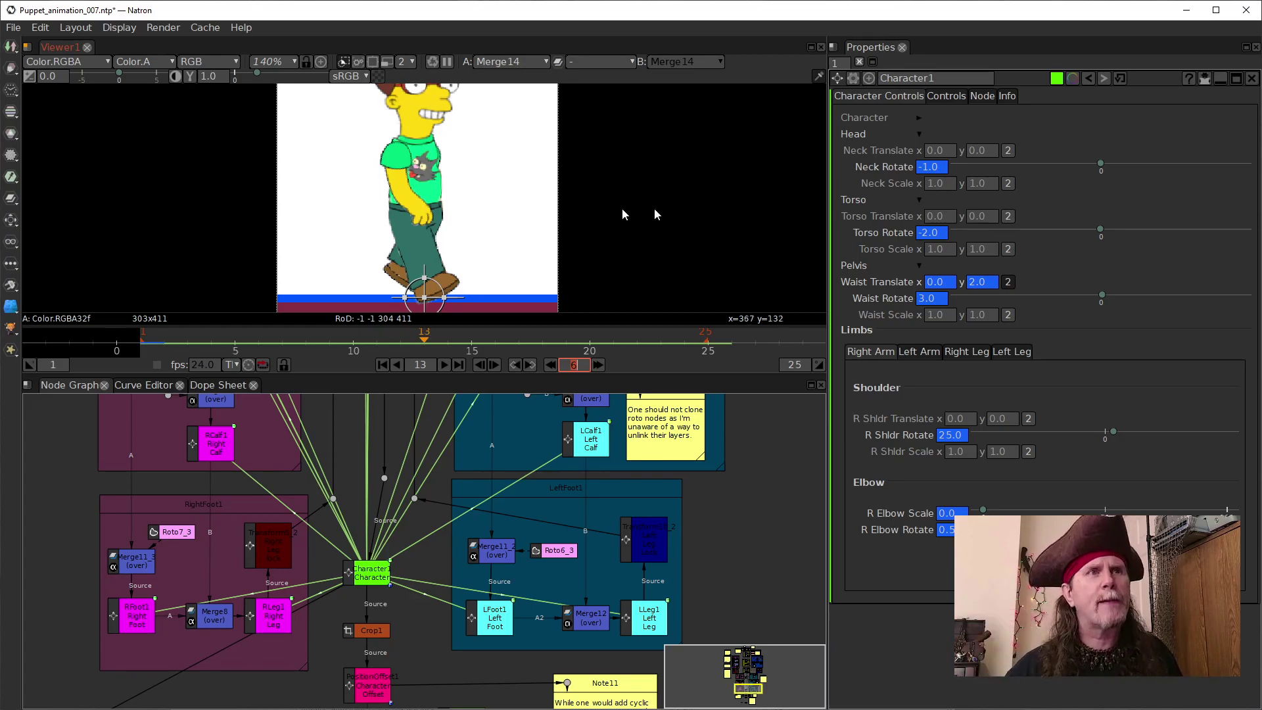
Step: Show the right leg's controls and set the current frame to 13
{"action": "left_click", "coordinate": [968, 352]}
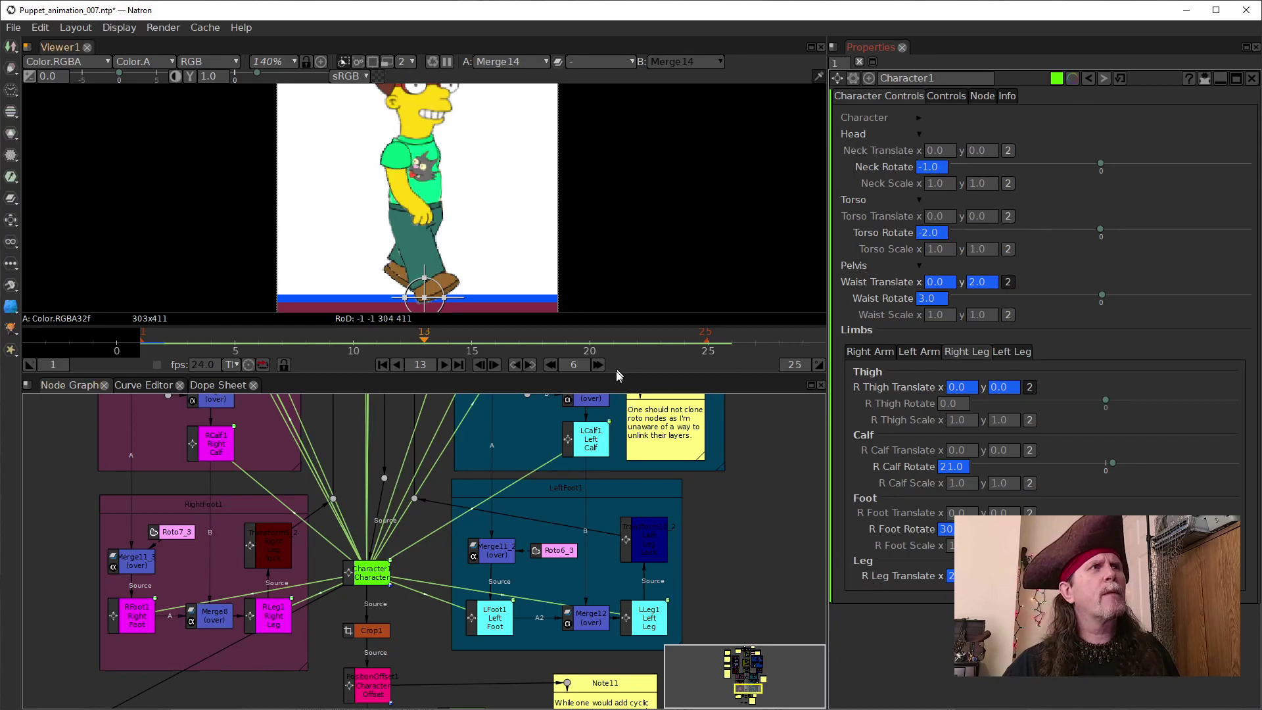
{"action": "left_click", "coordinate": [408, 341]}
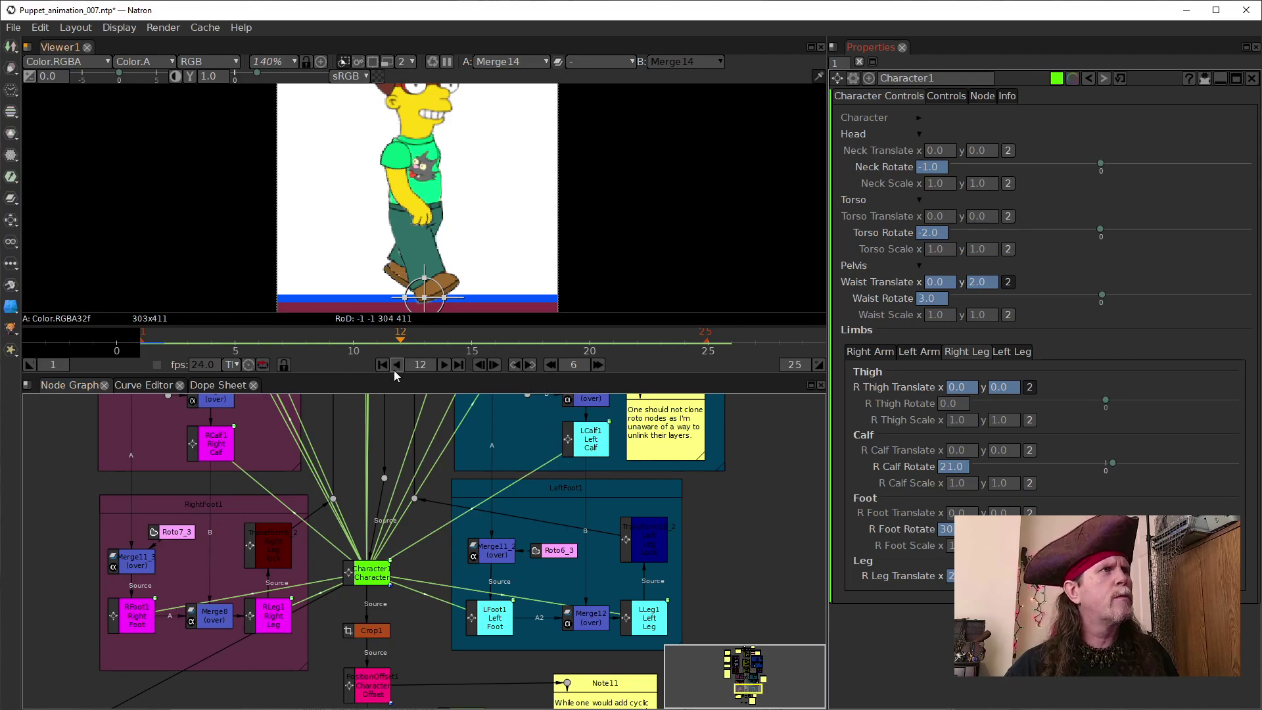
{"action": "double_click", "coordinate": [424, 365]}
{"action": "type", "text": "1"}
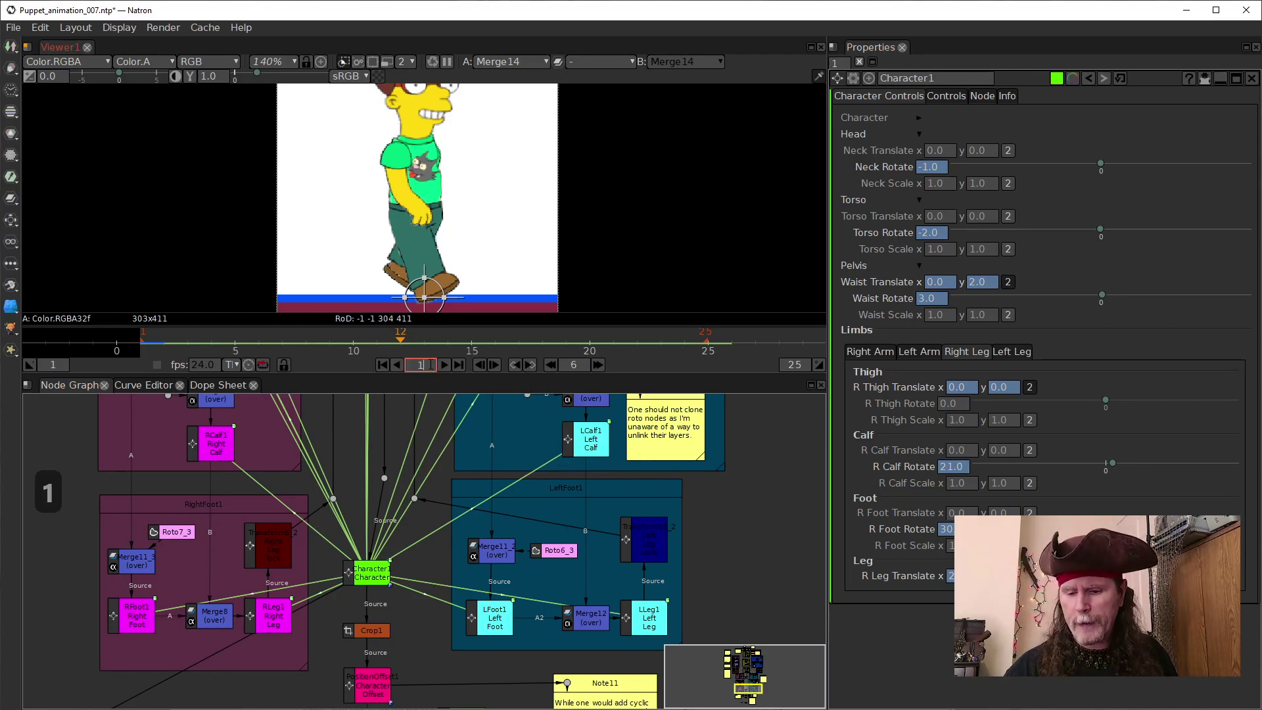
{"action": "type", "text": "3"}
{"action": "key", "text": "Return"}
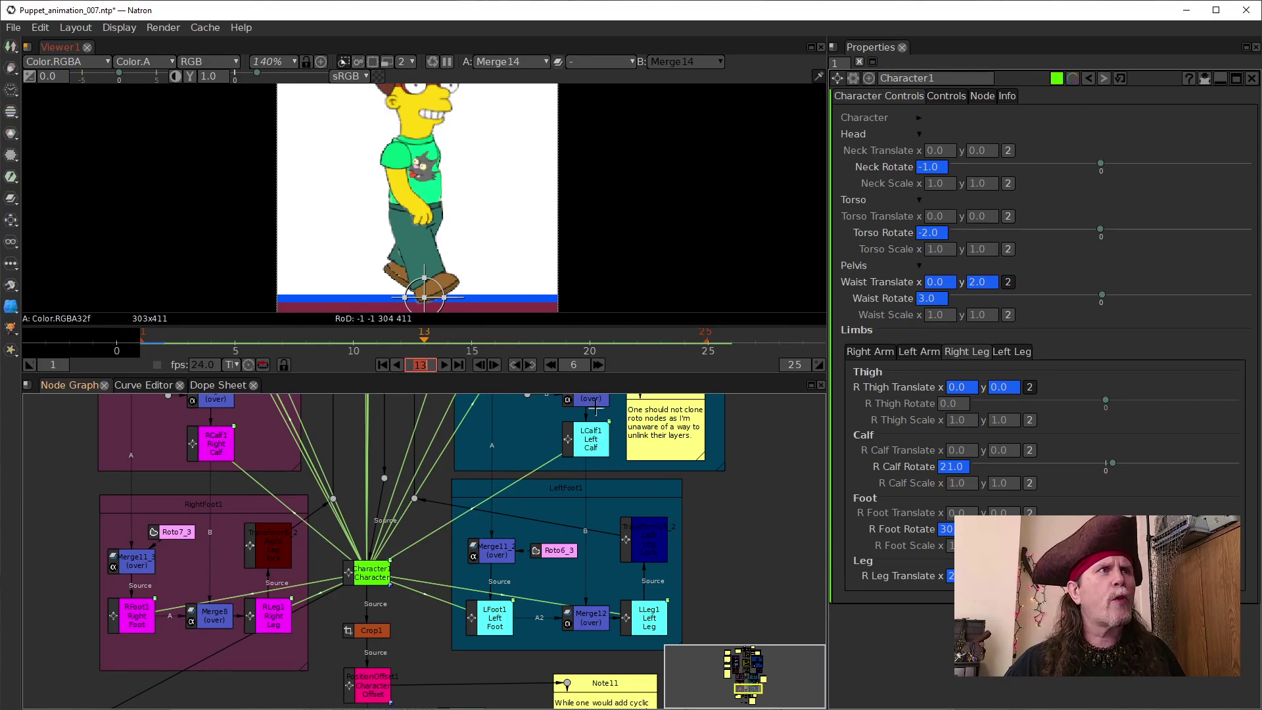
Step: Set the right leg's X translation to -20 at frame 13
{"action": "left_click", "coordinate": [1013, 351]}
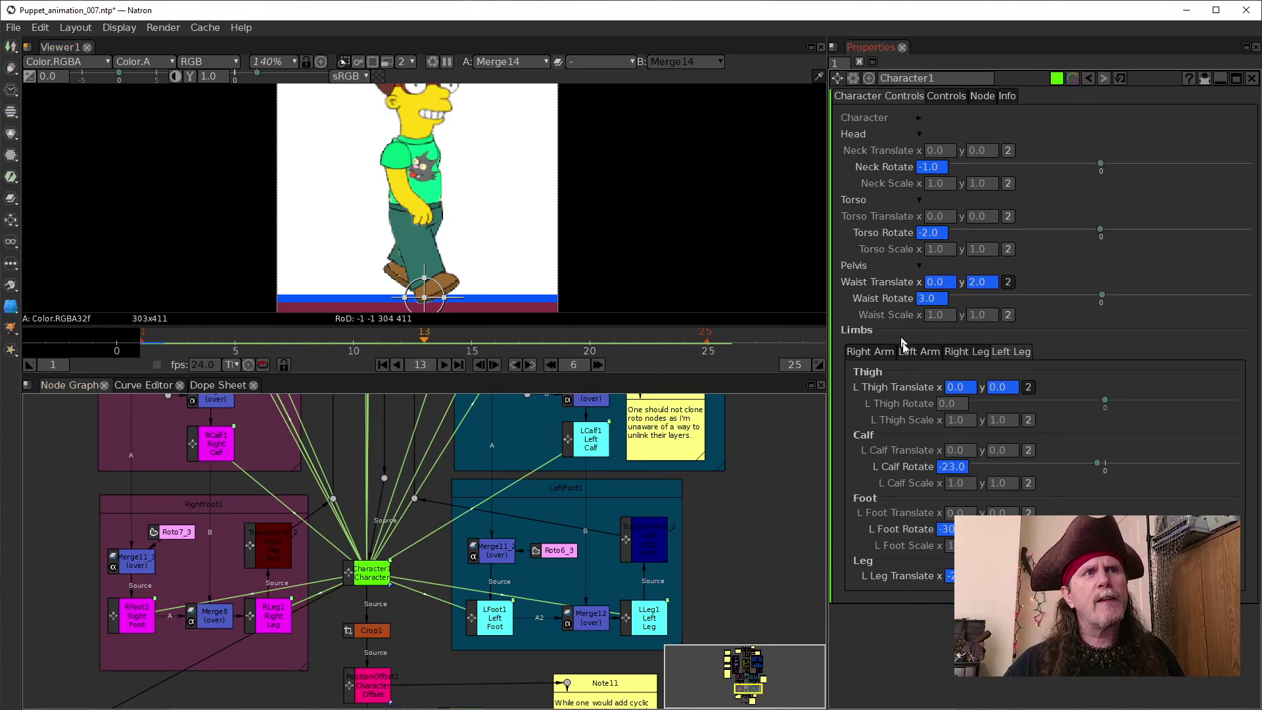
{"action": "left_click", "coordinate": [875, 353]}
{"action": "left_click", "coordinate": [966, 353]}
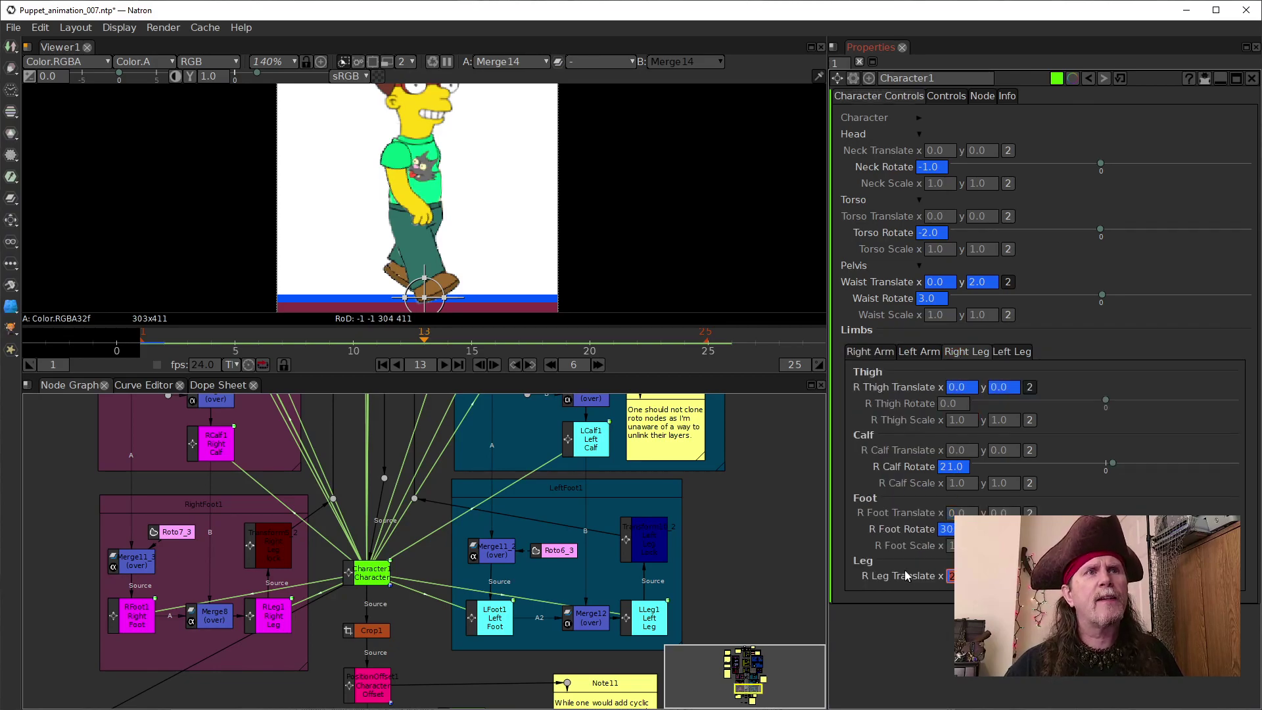
{"action": "type", "text": "-"}
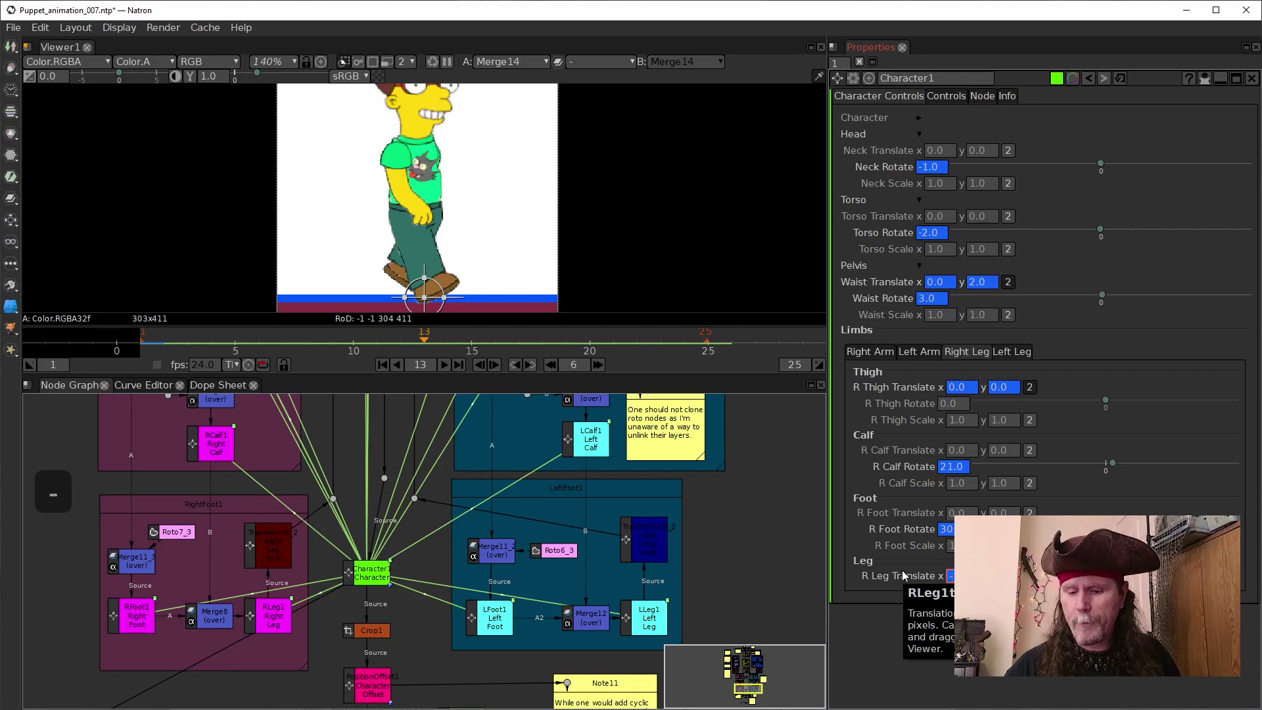
{"action": "type", "text": "20"}
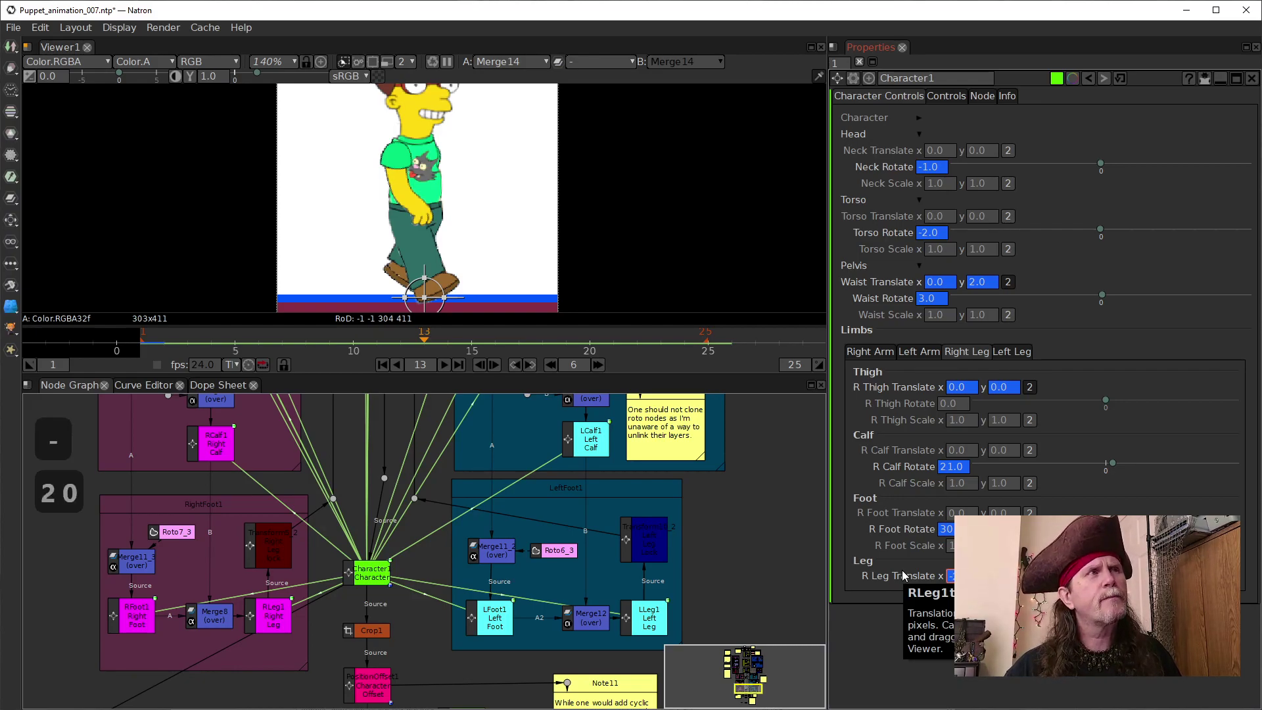
{"action": "key", "text": "Return"}
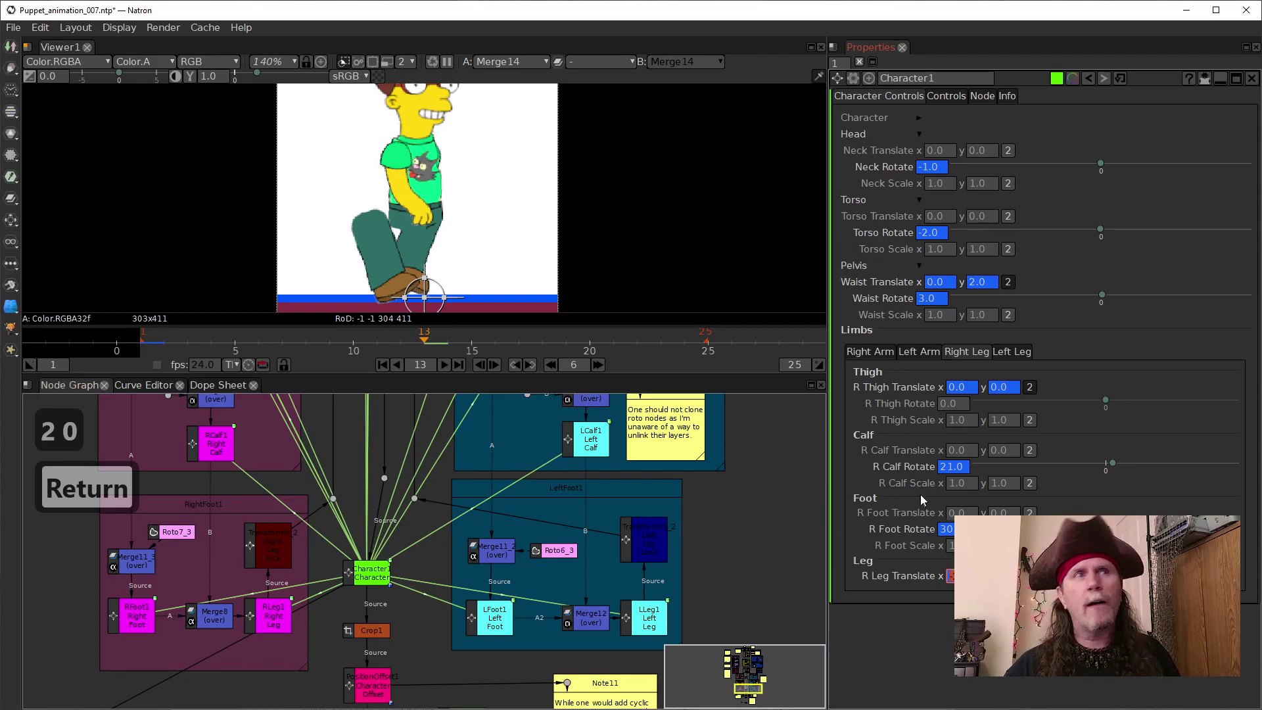
Step: Set the right foot's rotation to -30 at frame 13
{"action": "left_click", "coordinate": [996, 355]}
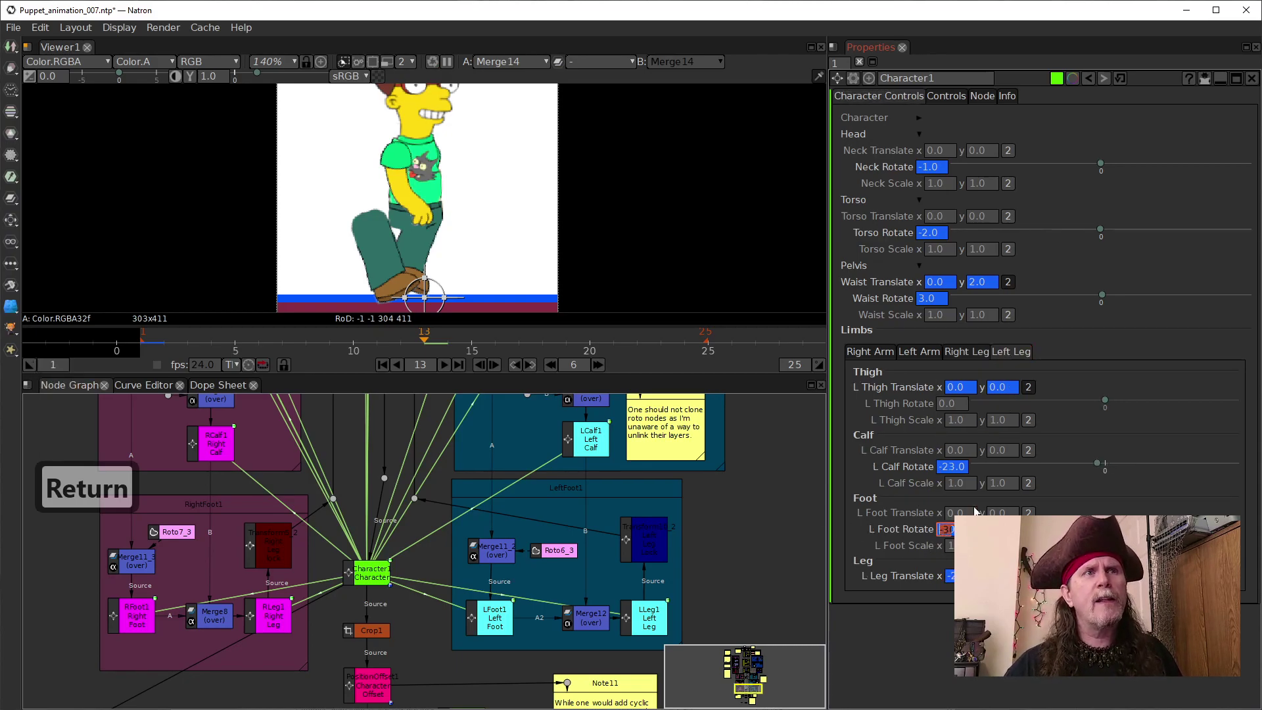
{"action": "left_click", "coordinate": [971, 356]}
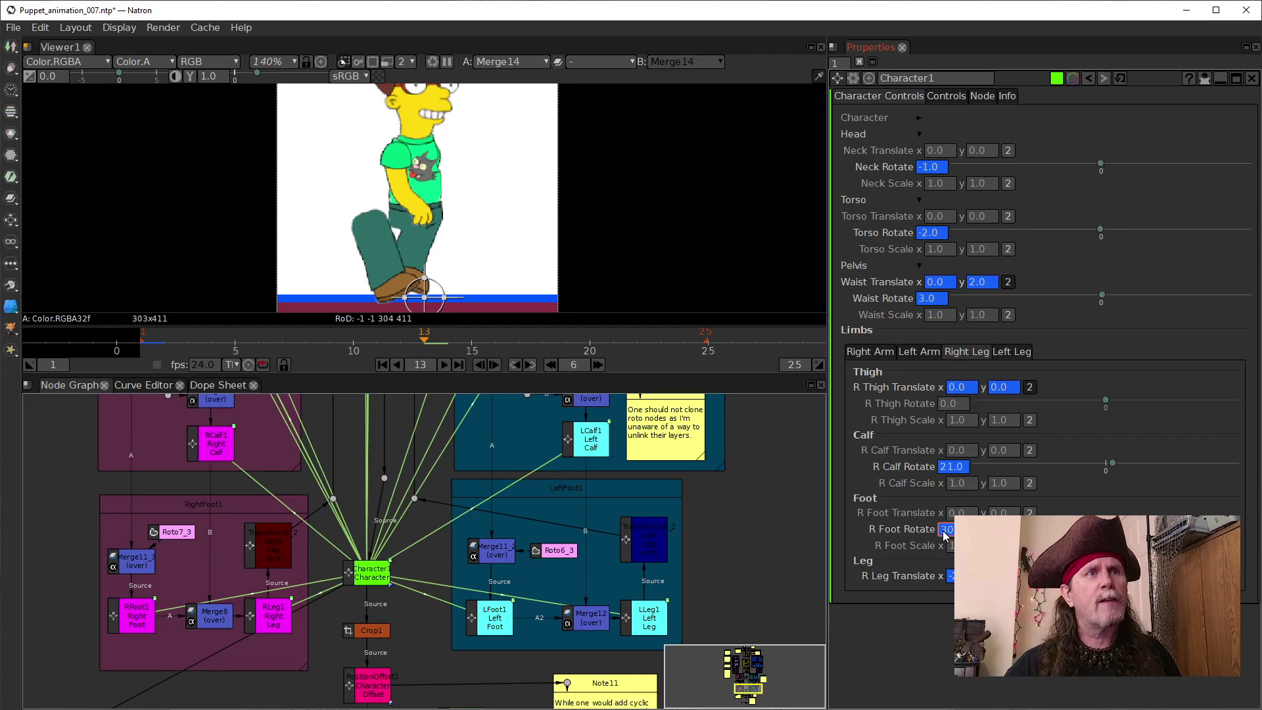
{"action": "type", "text": "-"}
{"action": "key", "text": "Return"}
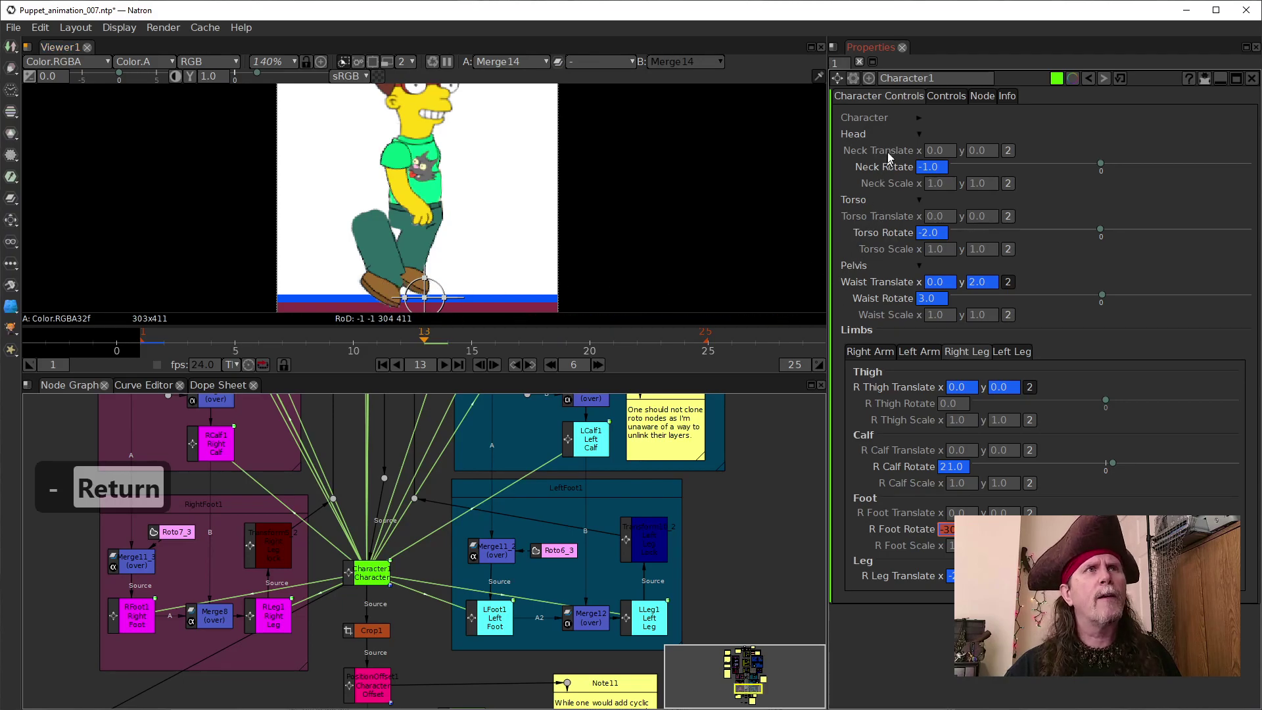
Step: Compare the calf rotation values of the left and right legs at frame 13
{"action": "left_click", "coordinate": [1000, 357]}
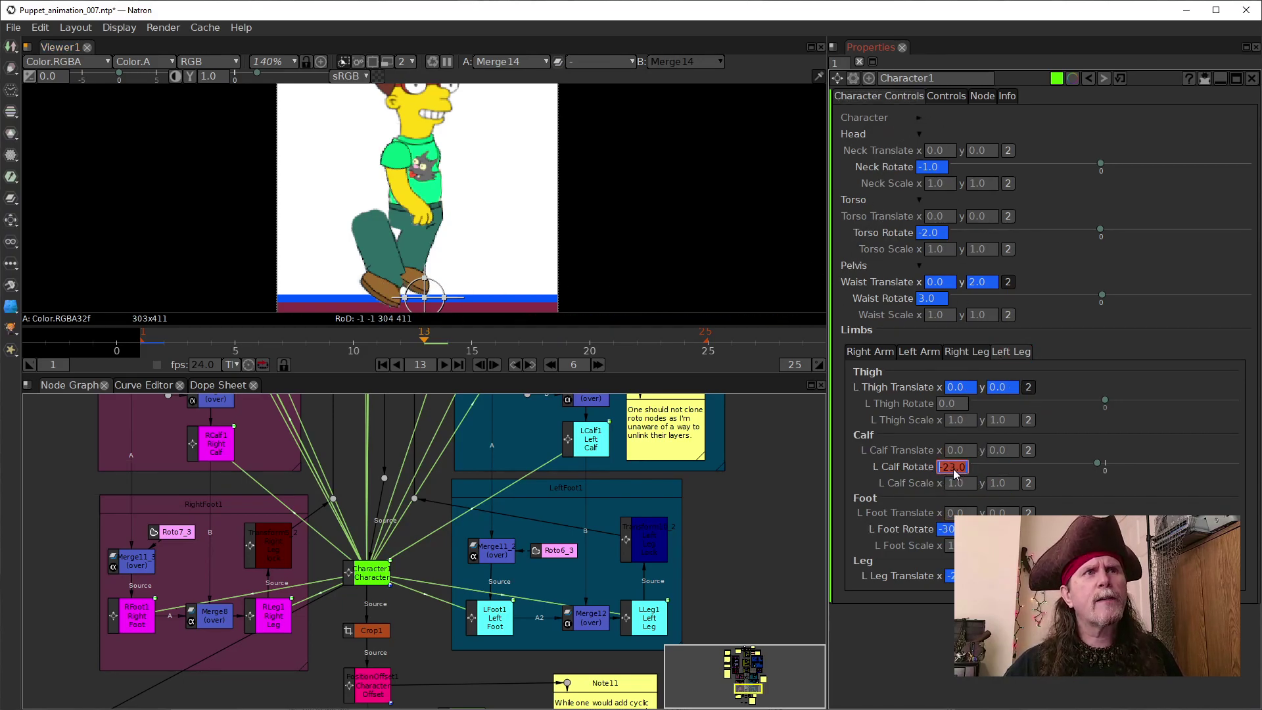
{"action": "left_click", "coordinate": [970, 353]}
{"action": "left_click", "coordinate": [960, 467]}
{"action": "left_click_drag", "start_coordinate": [968, 468], "coordinate": [903, 453]}
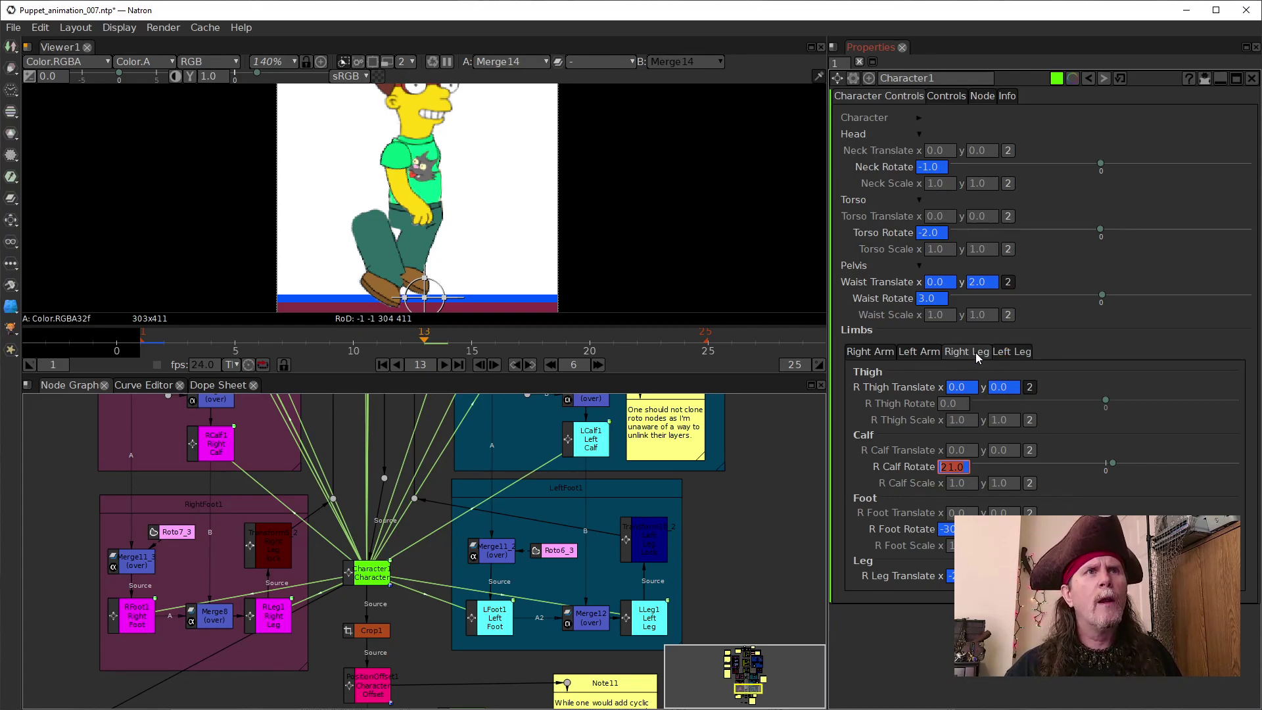
{"action": "left_click", "coordinate": [1004, 358]}
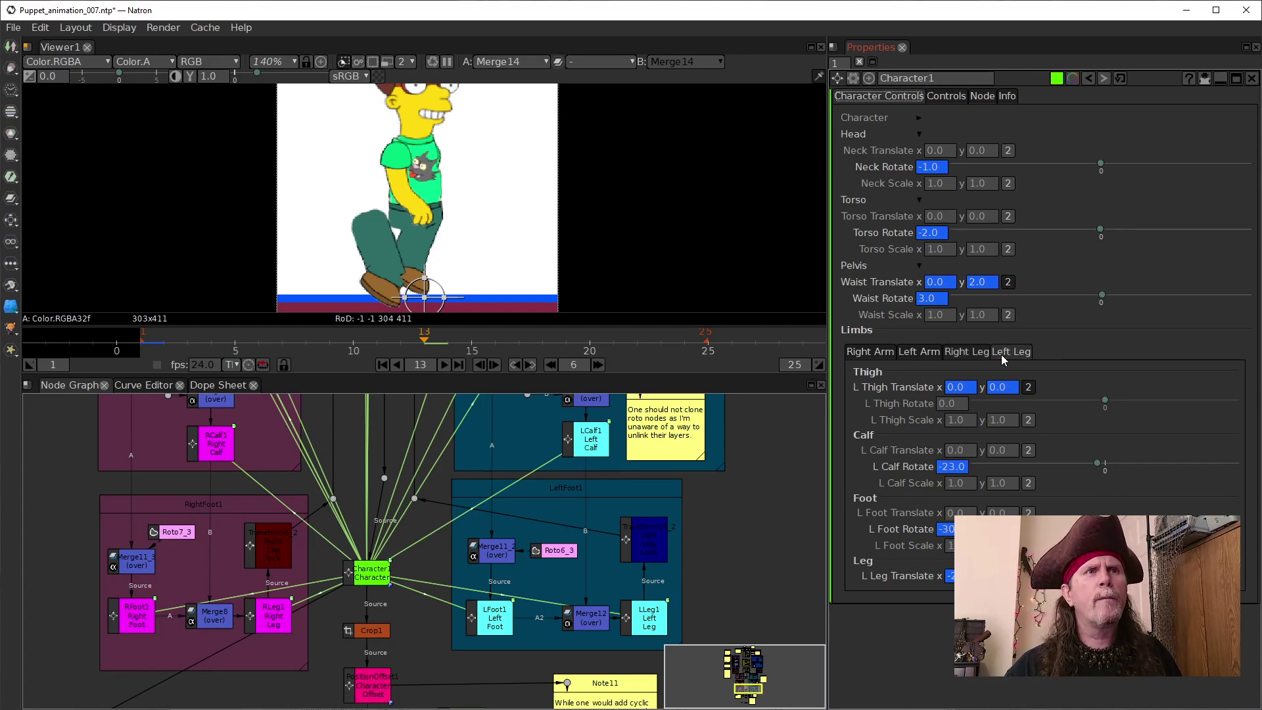
{"action": "left_click", "coordinate": [956, 352]}
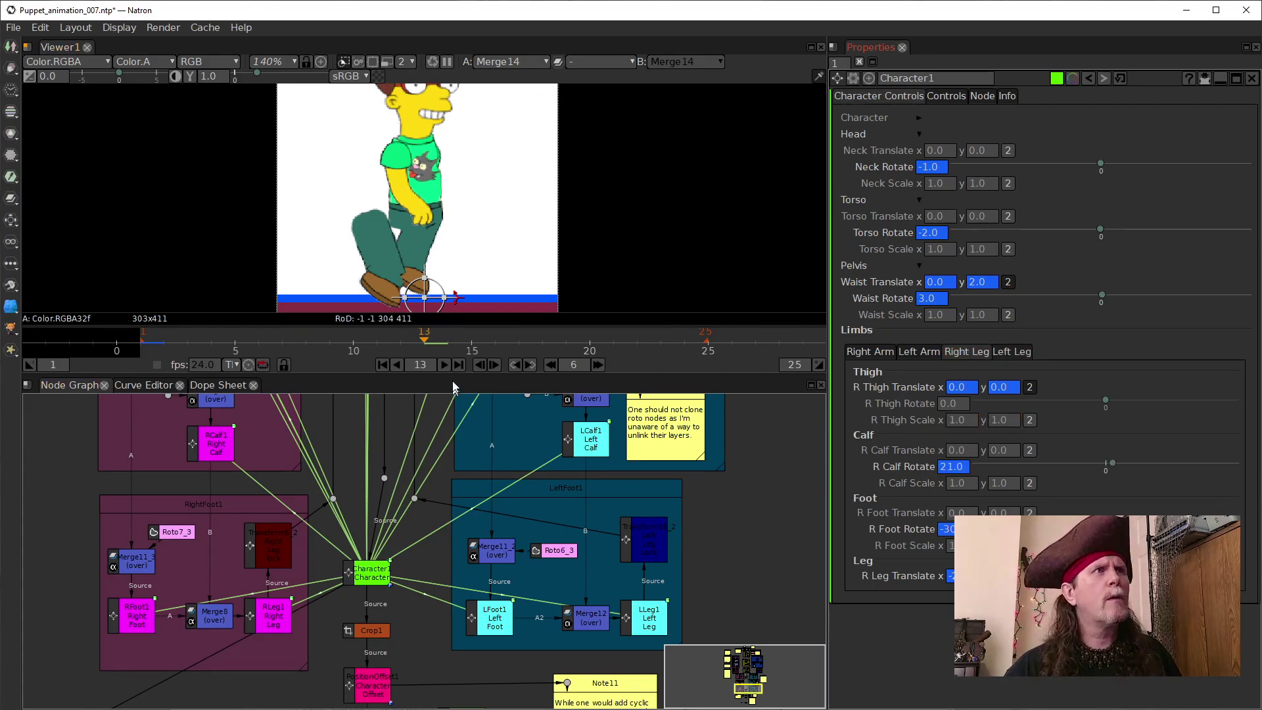
Step: Step from frame 1 through frame 7 to frame 13 to check the leg poses
{"action": "left_click", "coordinate": [383, 365]}
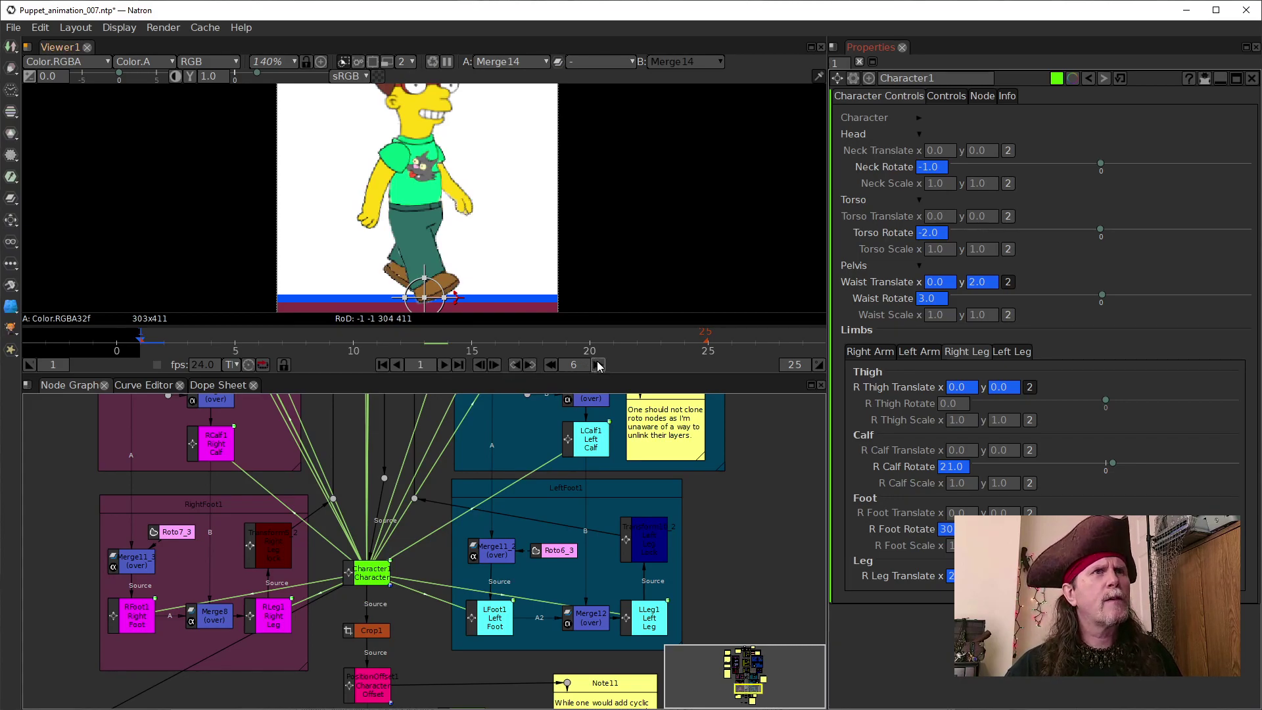
{"action": "left_click", "coordinate": [599, 366]}
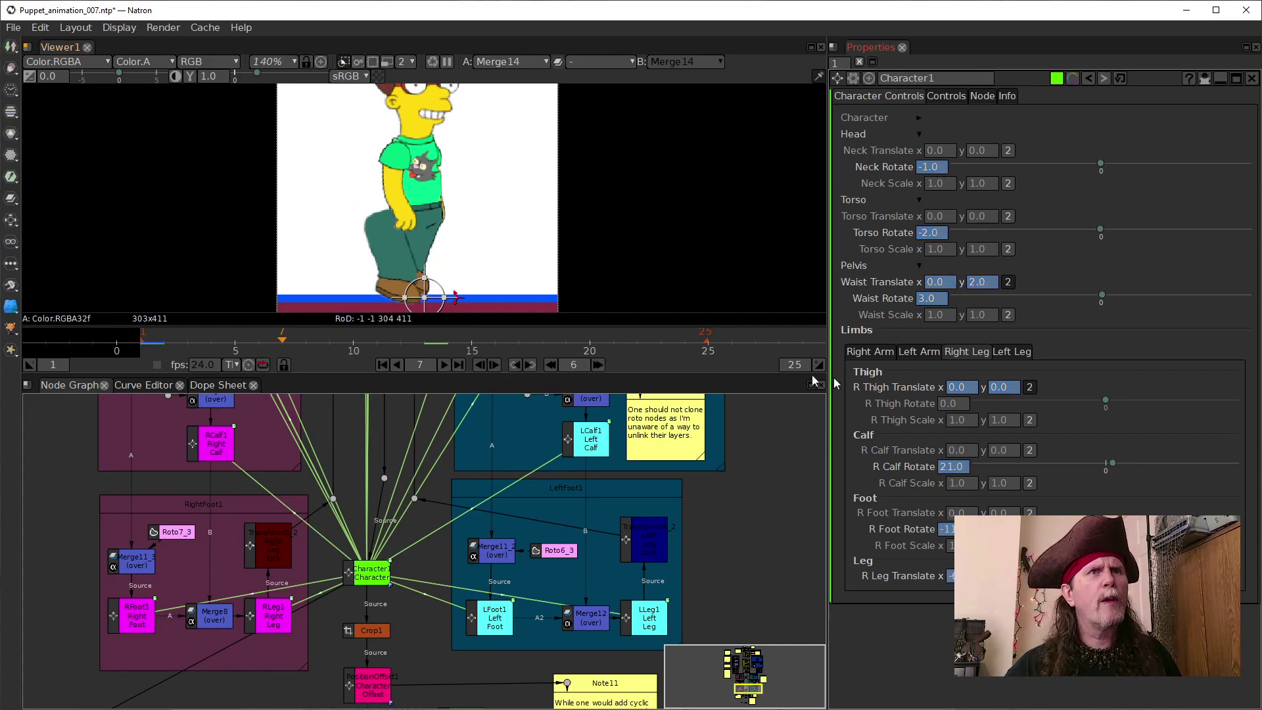
{"action": "left_click", "coordinate": [551, 366]}
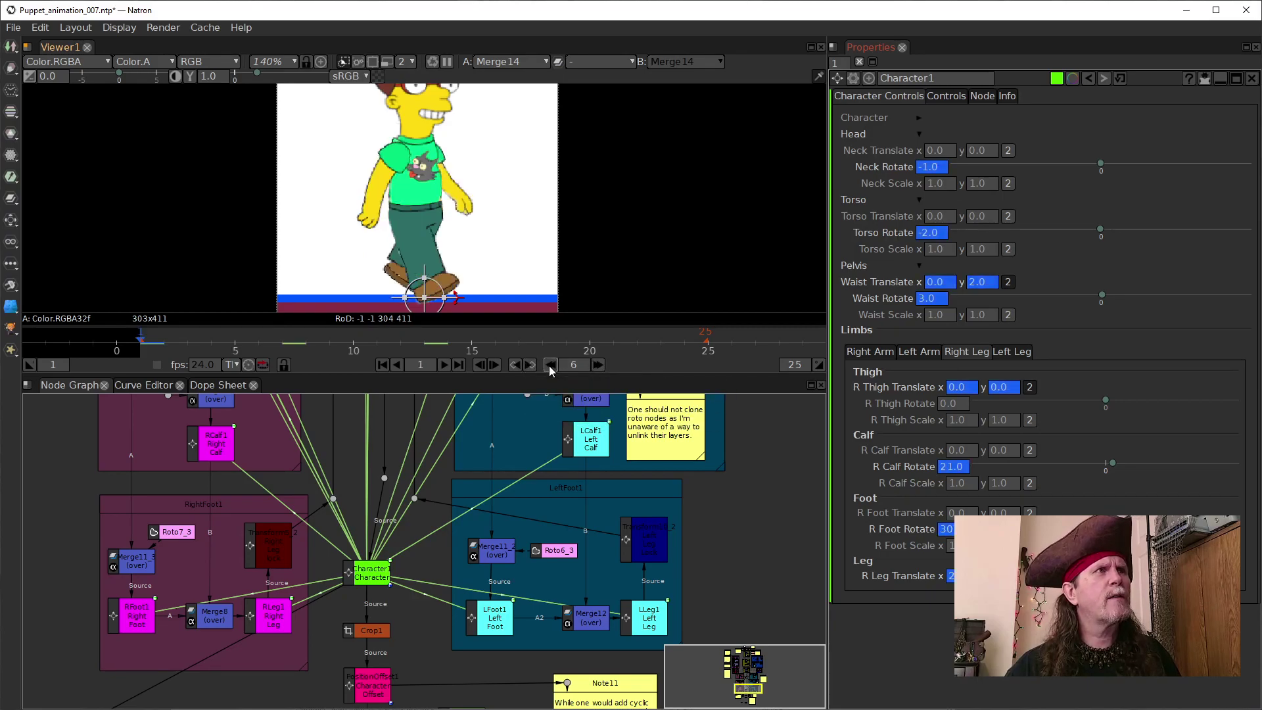
{"action": "left_click", "coordinate": [598, 364]}
{"action": "left_click", "coordinate": [600, 364]}
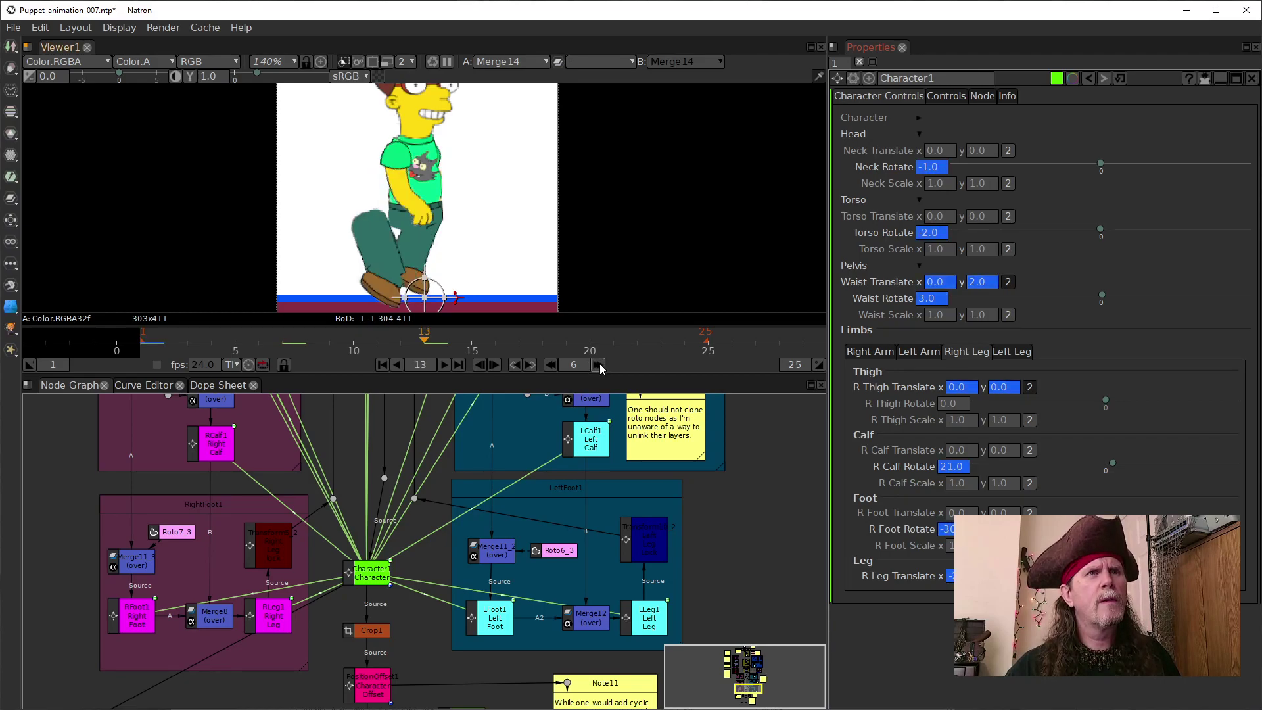
Step: Set the frame increment to 12 and jump back to frame 1 and forward to frame 13
{"action": "double_click", "coordinate": [580, 365]}
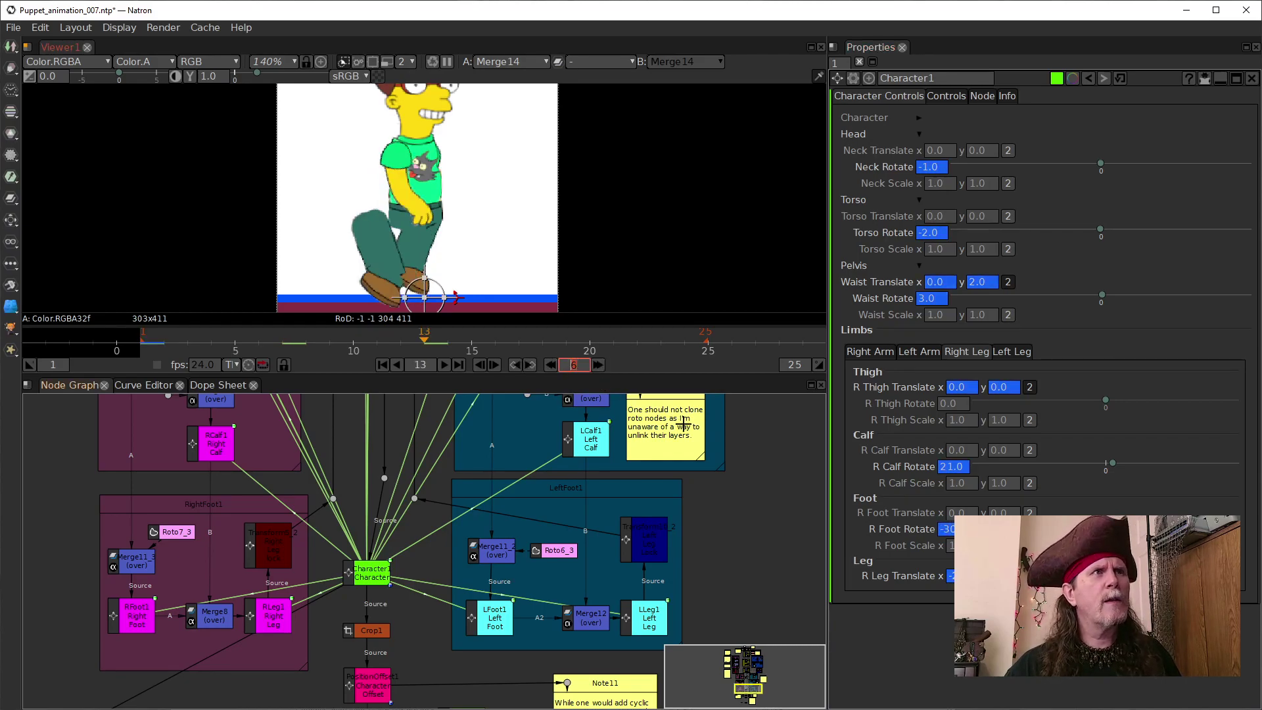
{"action": "type", "text": "12"}
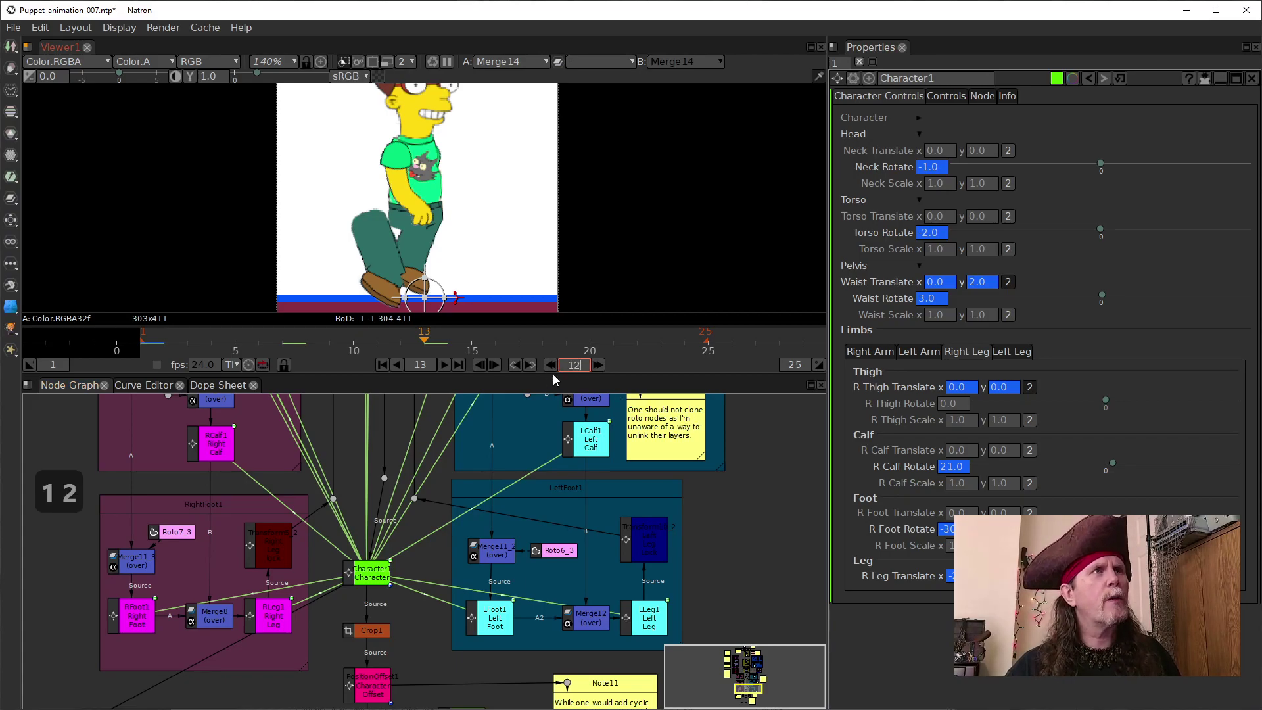
{"action": "left_click", "coordinate": [598, 364]}
{"action": "left_click", "coordinate": [601, 365]}
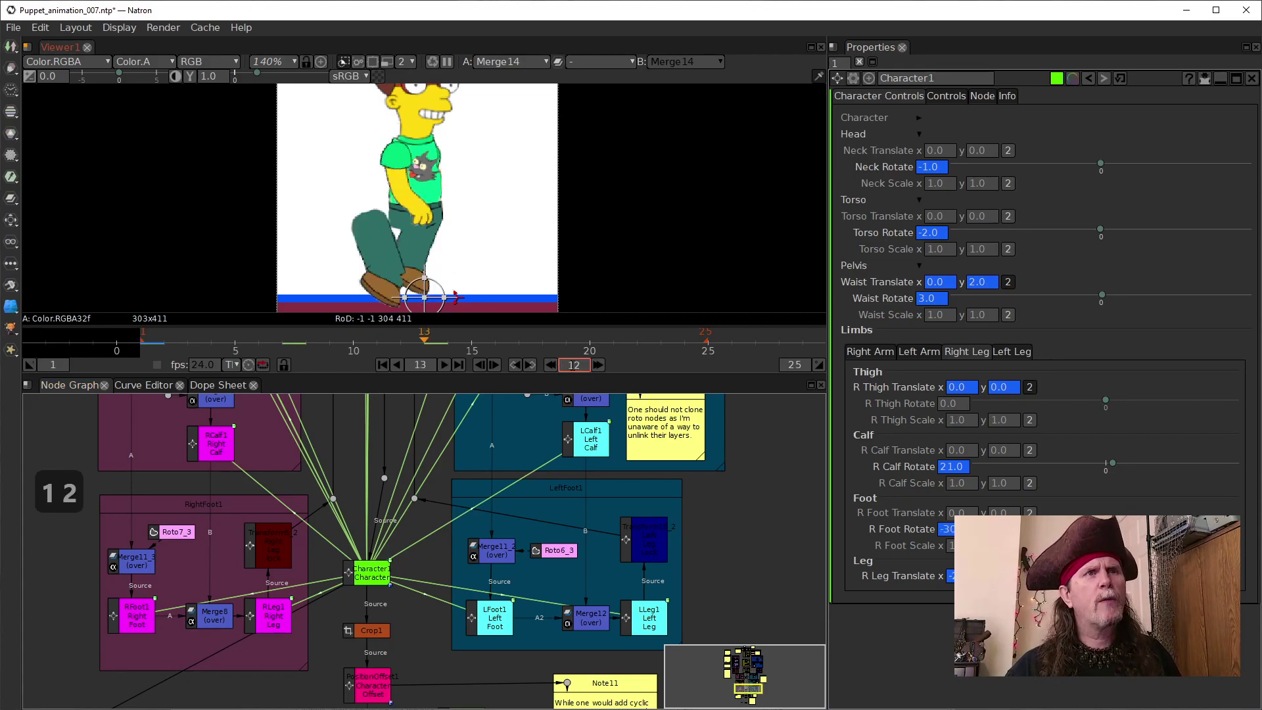
{"action": "left_click", "coordinate": [551, 365]}
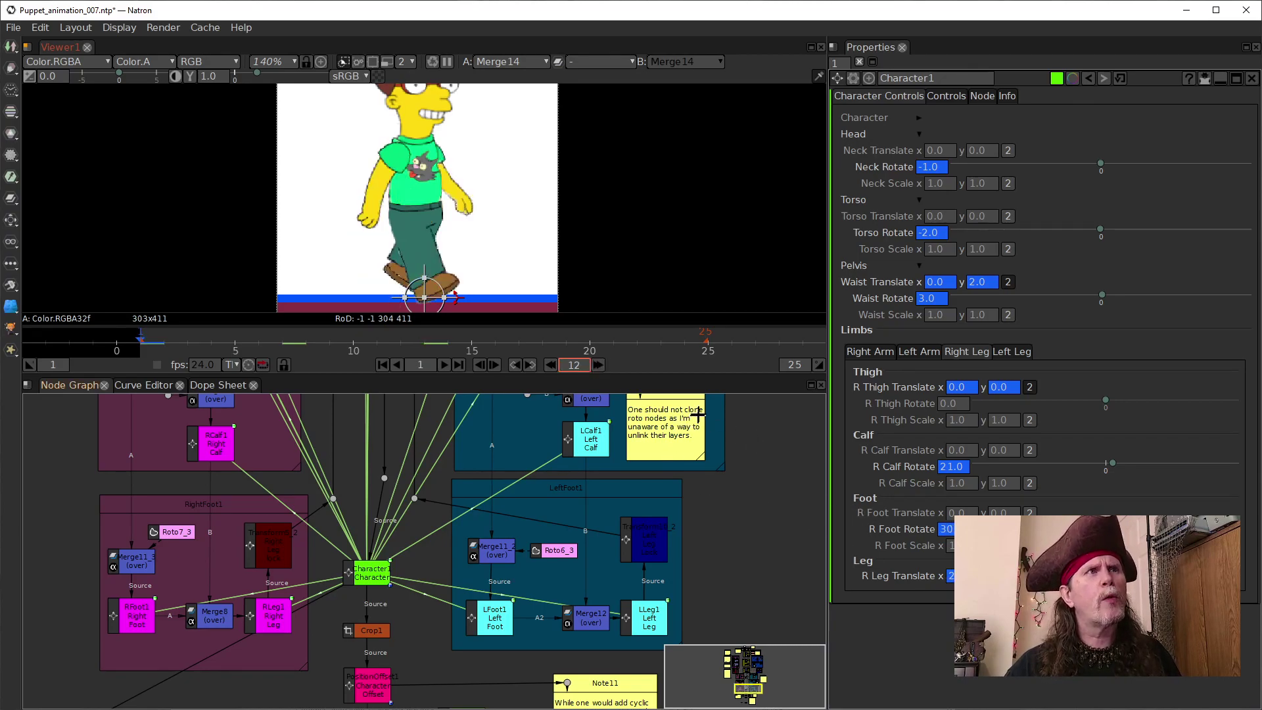
{"action": "left_click", "coordinate": [599, 365]}
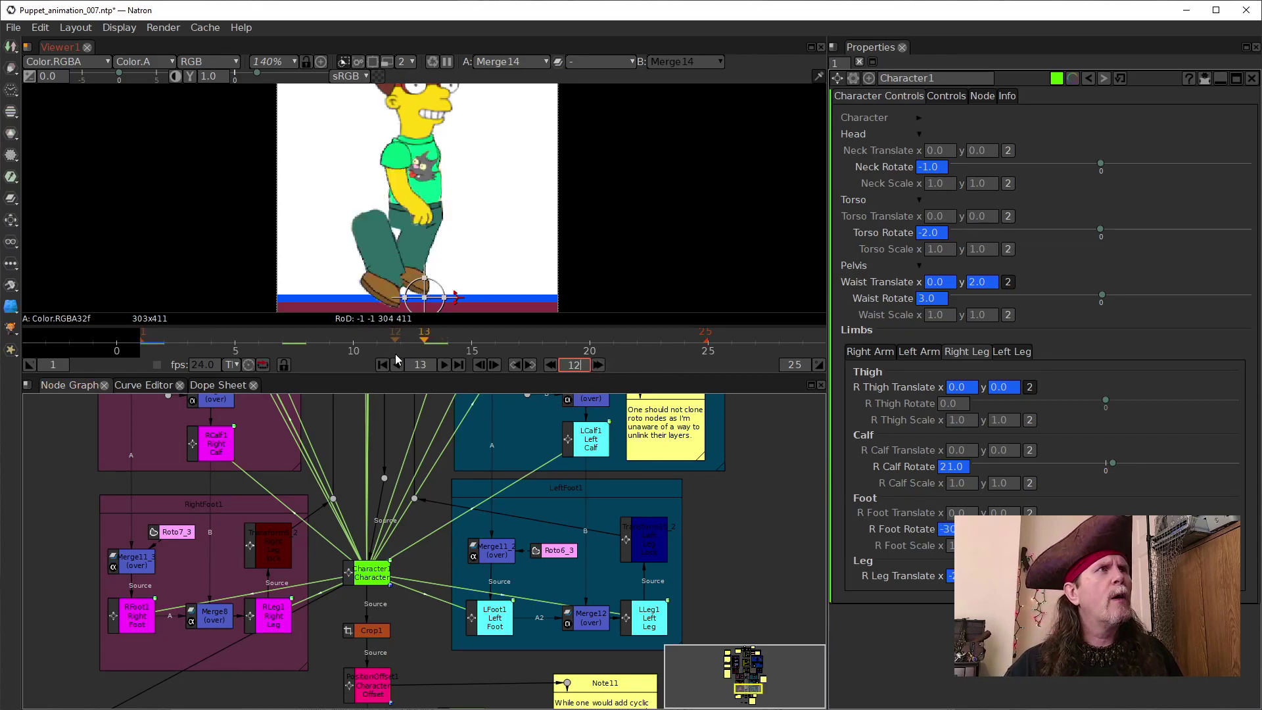
Step: Set the left leg's X translation to 23 at frame 13
{"action": "left_click", "coordinate": [1014, 351]}
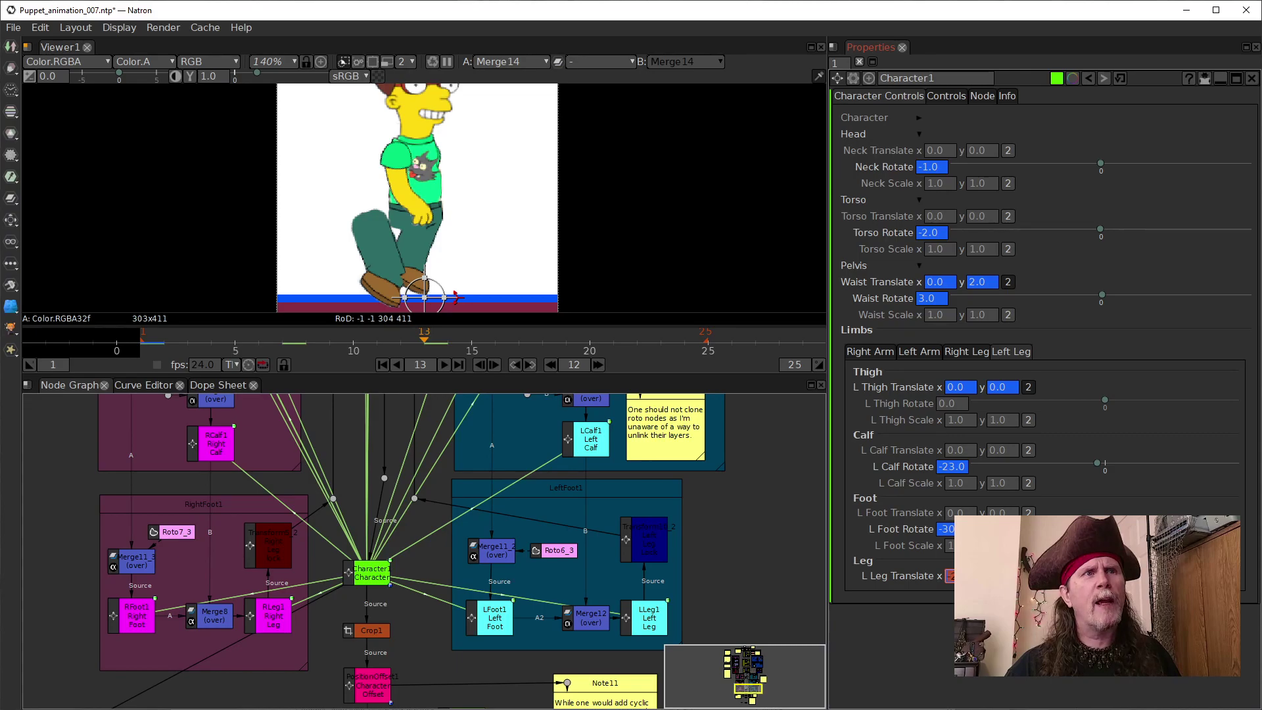
{"action": "type", "text": "23"}
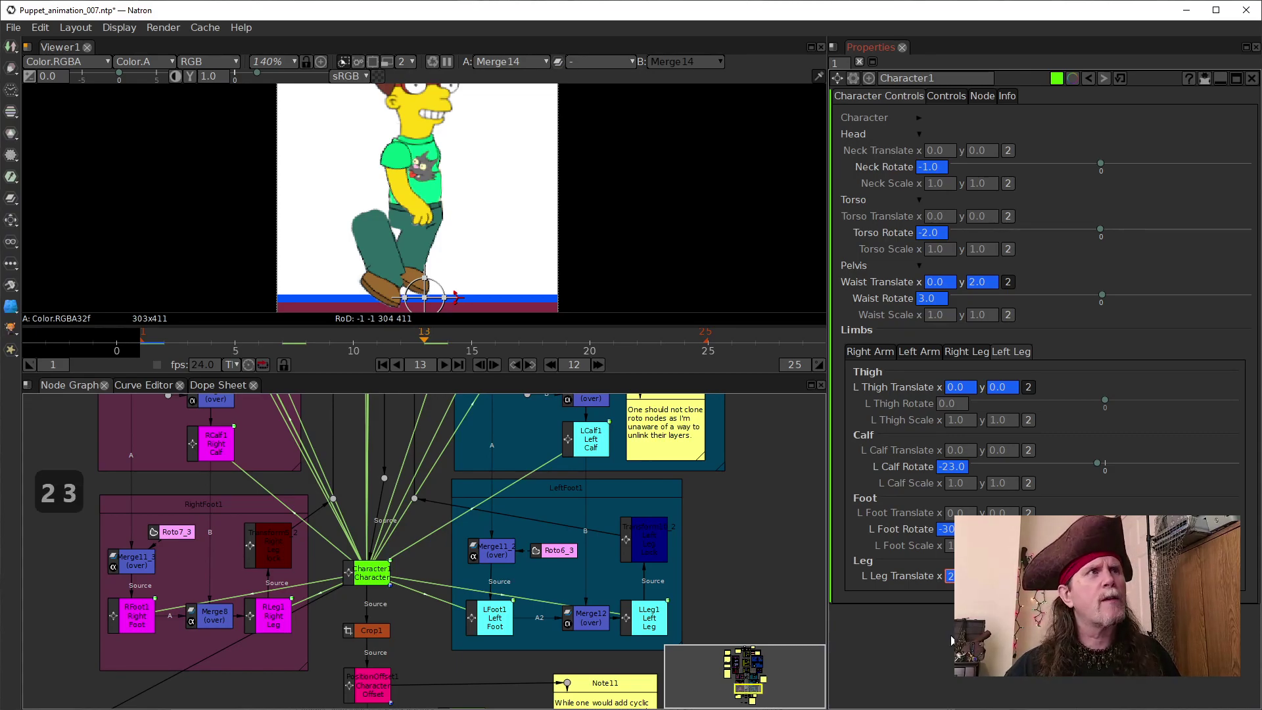
{"action": "key", "text": "Return"}
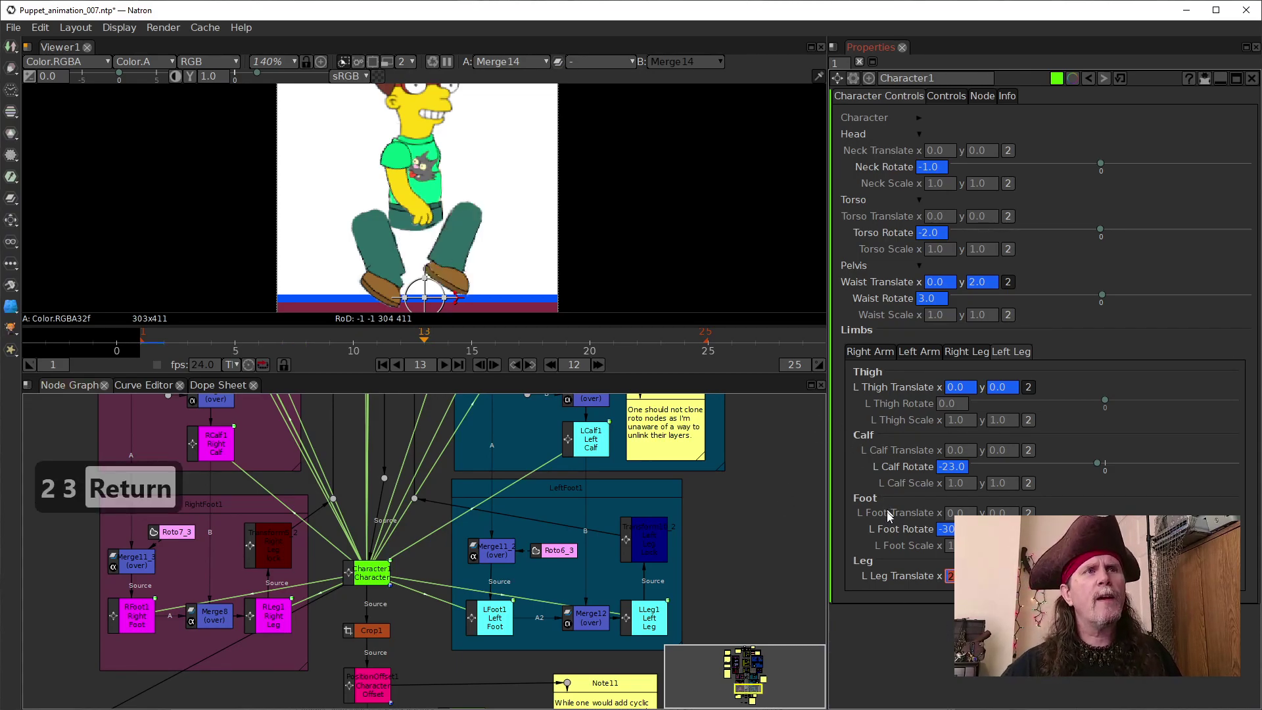
Step: Check the right foot's rotation at frame 1, return to frame 13 and set that rotation to 30
{"action": "left_click", "coordinate": [551, 365]}
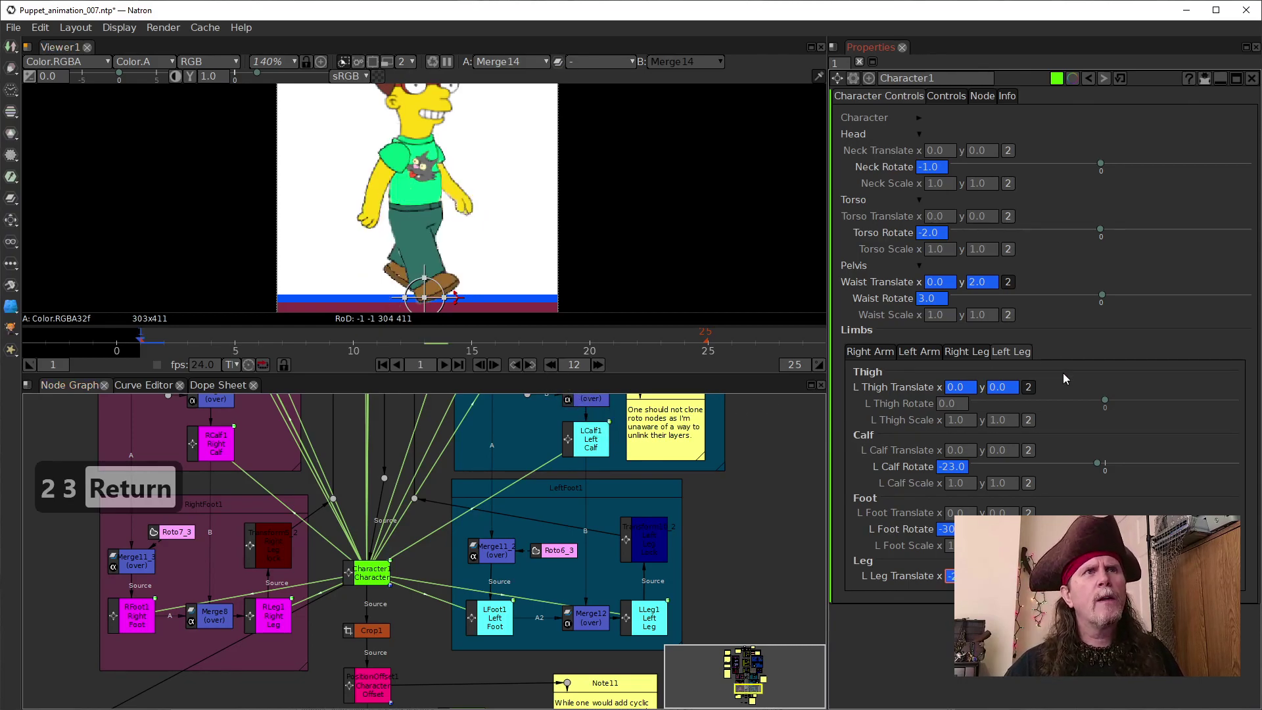
{"action": "left_click", "coordinate": [966, 352]}
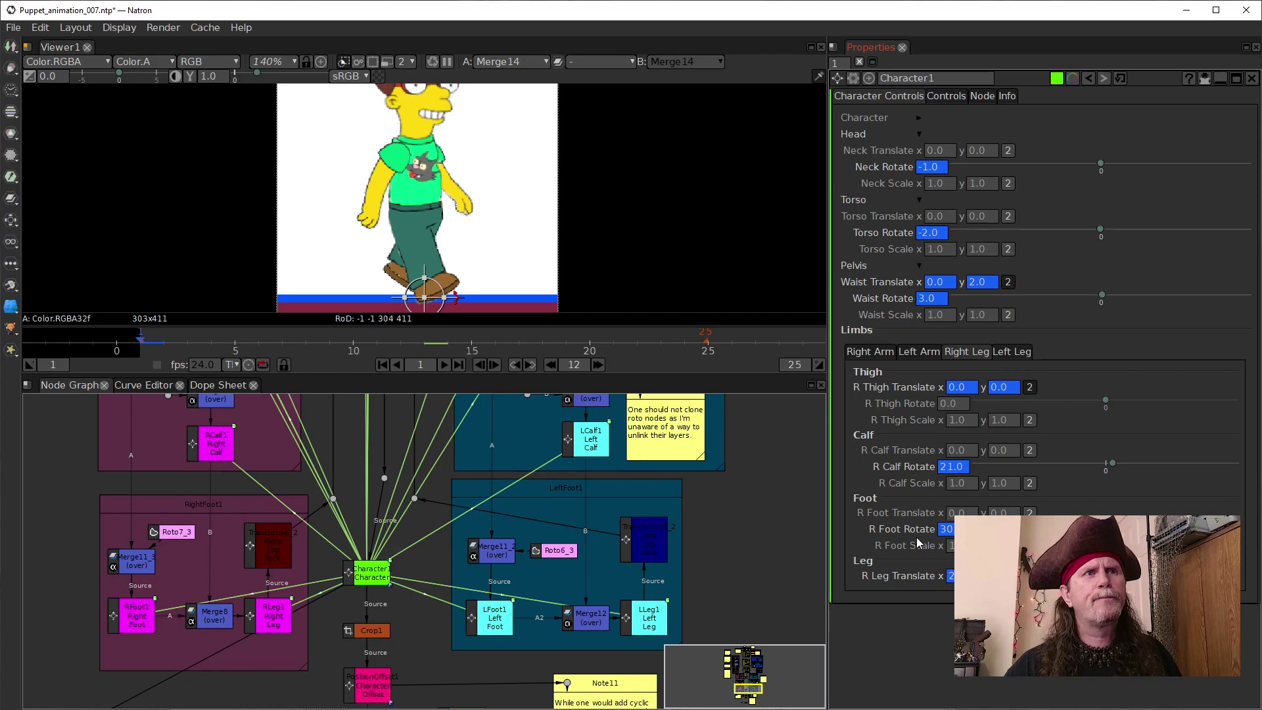
{"action": "left_click", "coordinate": [945, 529]}
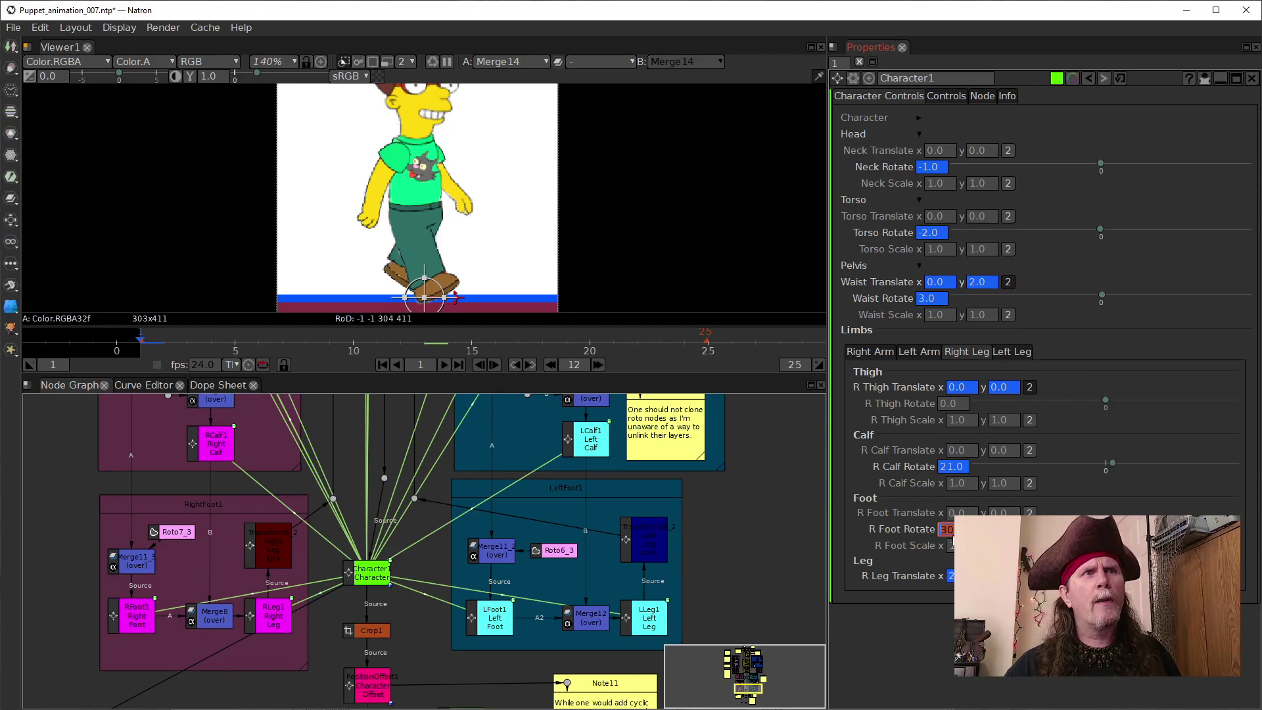
{"action": "left_click", "coordinate": [599, 365]}
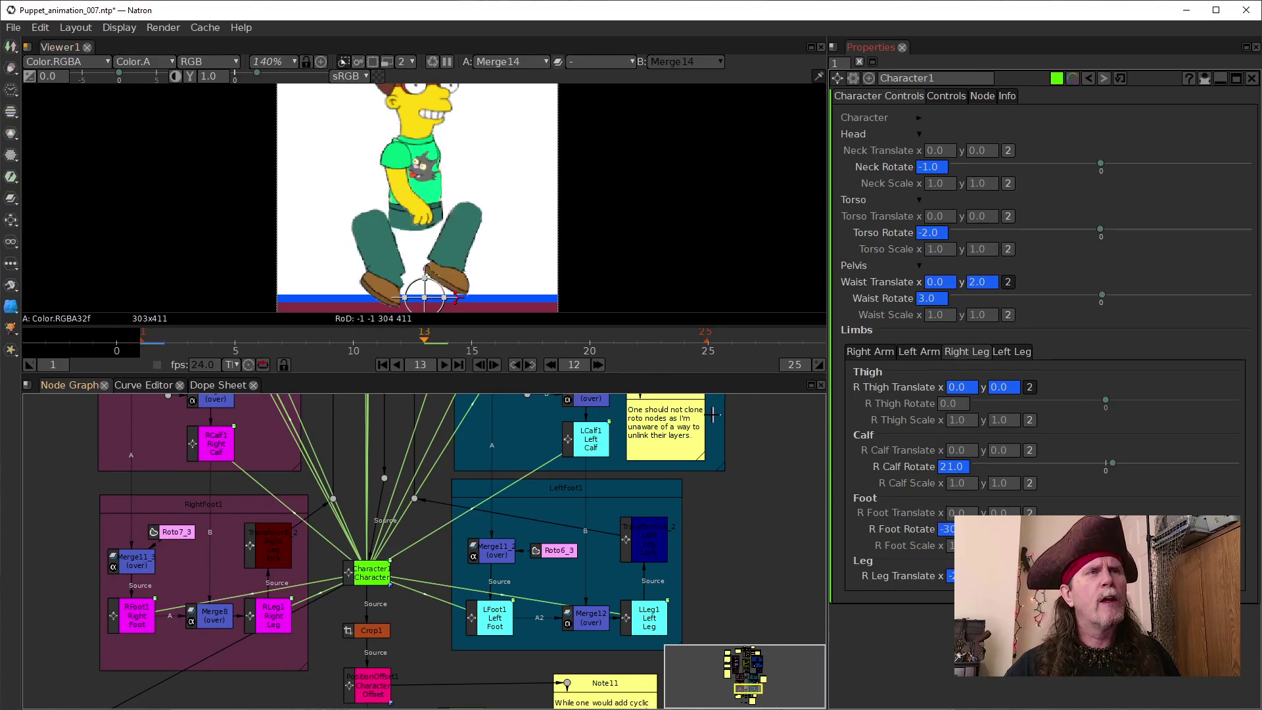
{"action": "left_click", "coordinate": [947, 530]}
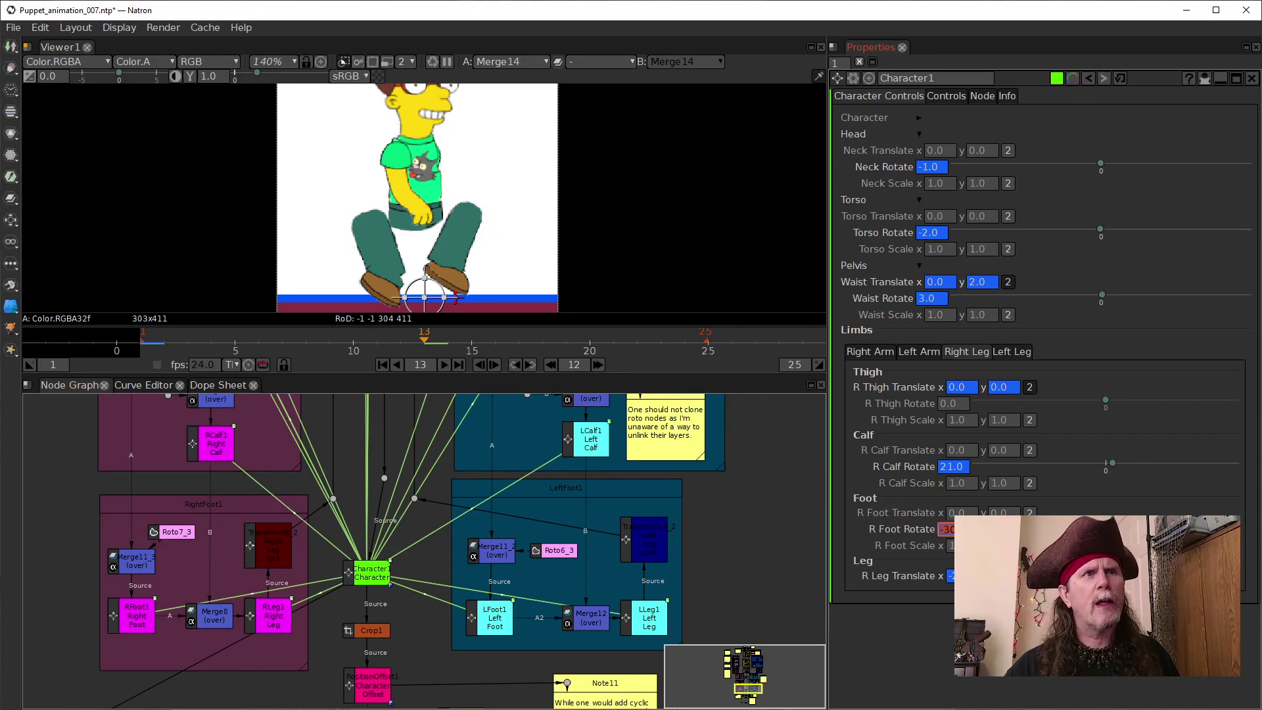
{"action": "type", "text": "30"}
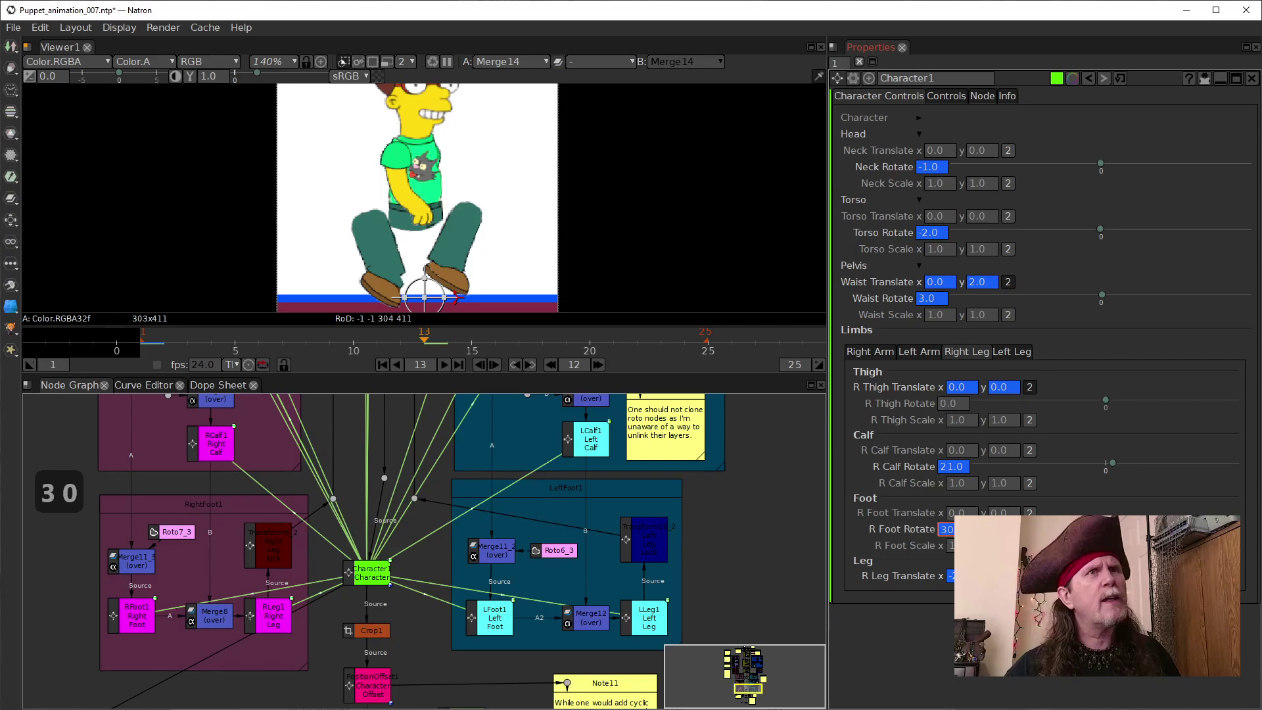
{"action": "key", "text": "Return"}
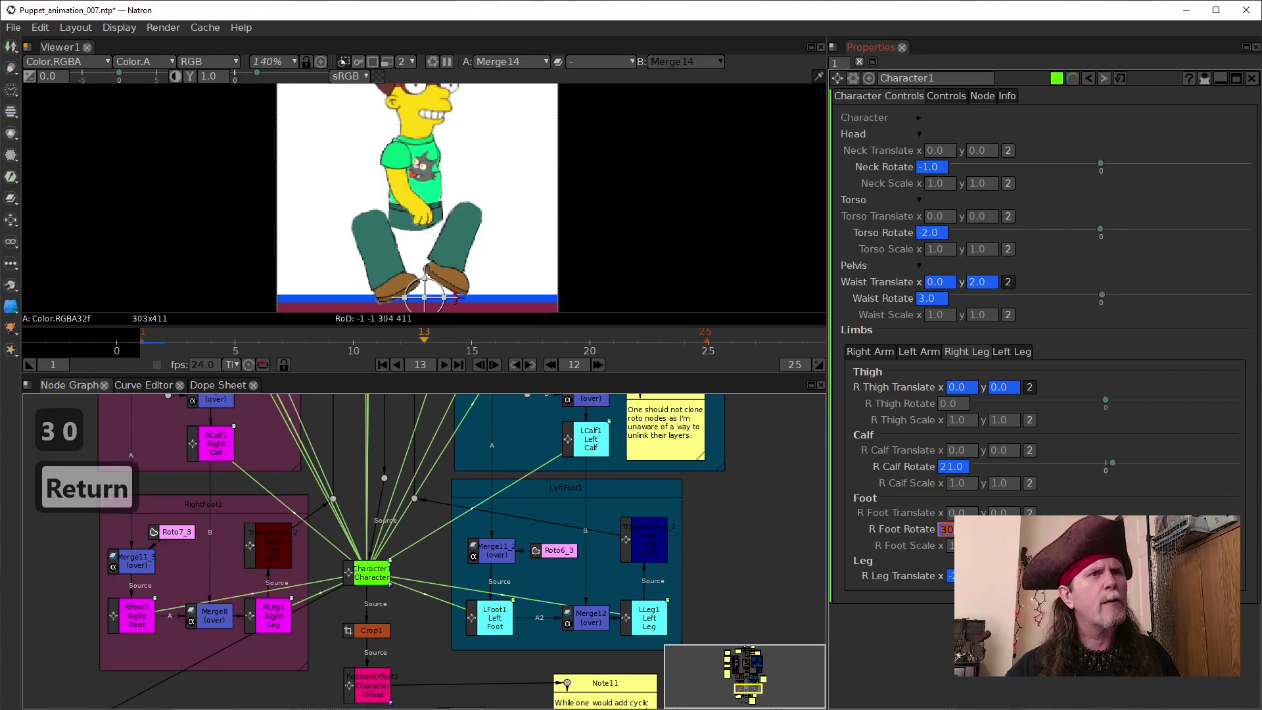
Step: Set the right foot's rotation to -30 and the left foot's rotation to 30 at frame 13
{"action": "type", "text": "-30"}
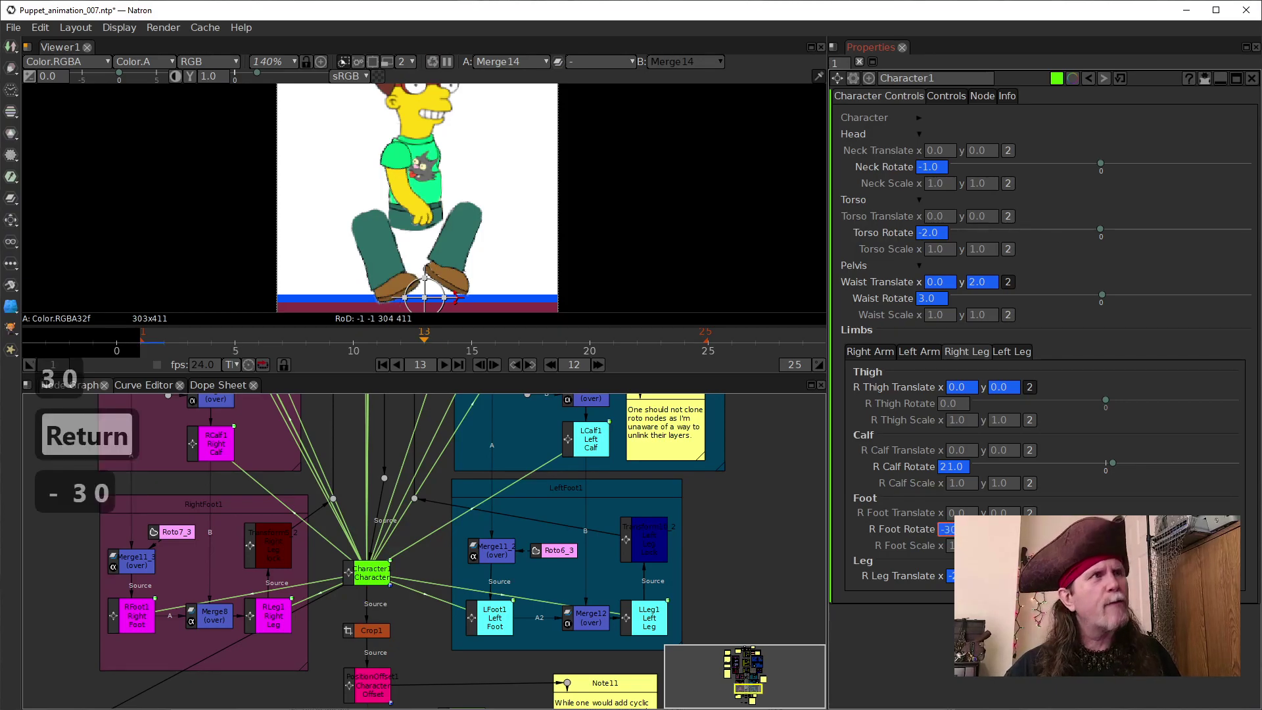
{"action": "key", "text": "Return"}
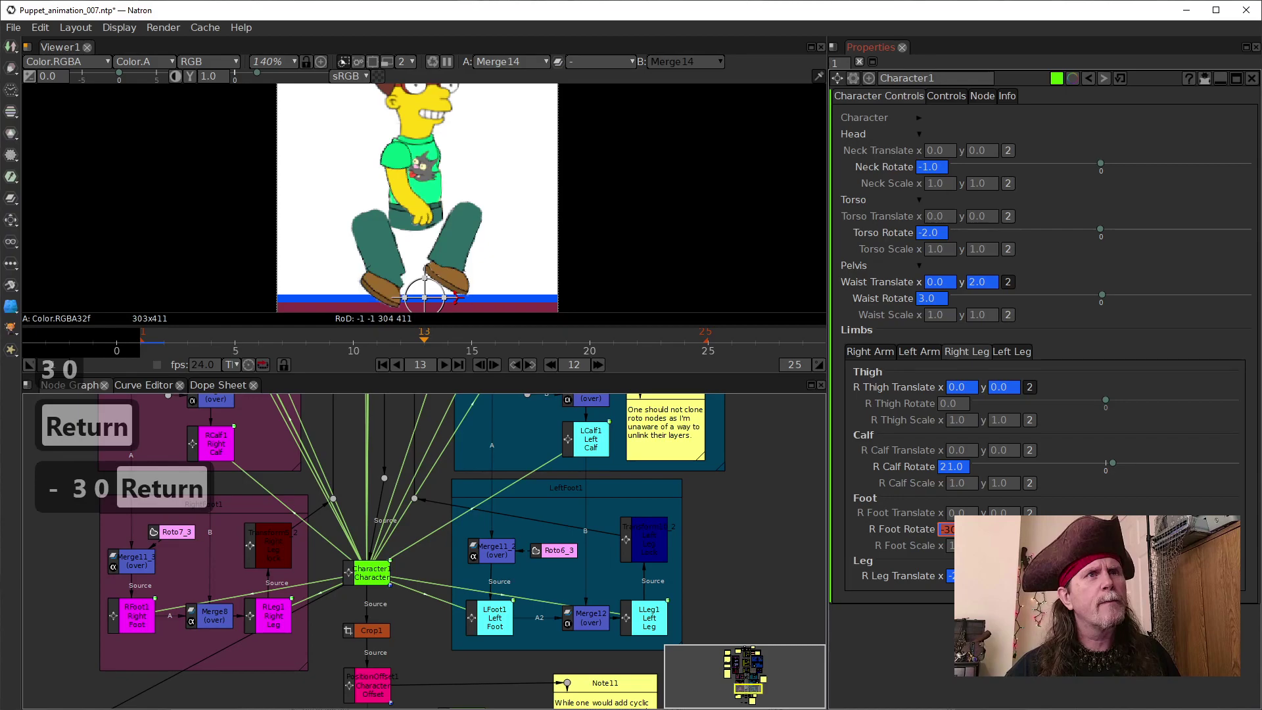
{"action": "left_click", "coordinate": [1006, 354]}
{"action": "left_click", "coordinate": [945, 531]}
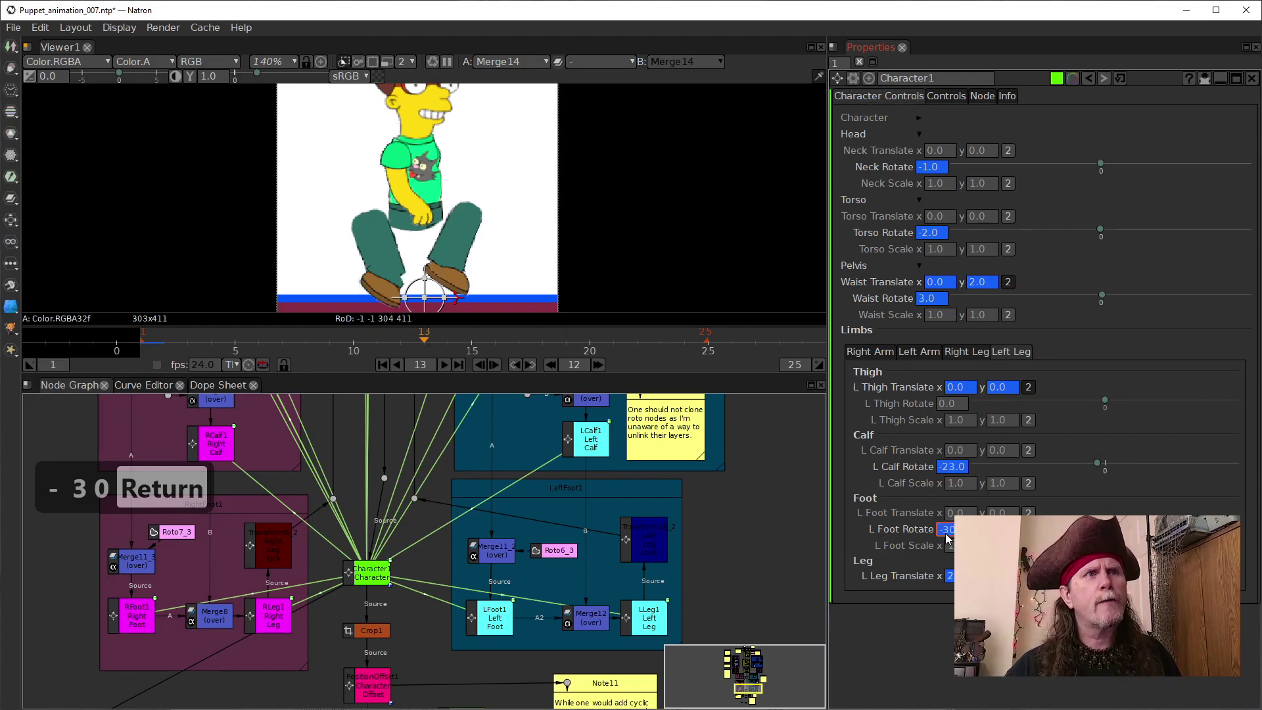
{"action": "key", "text": "BackSpace"}
{"action": "key", "text": "Return"}
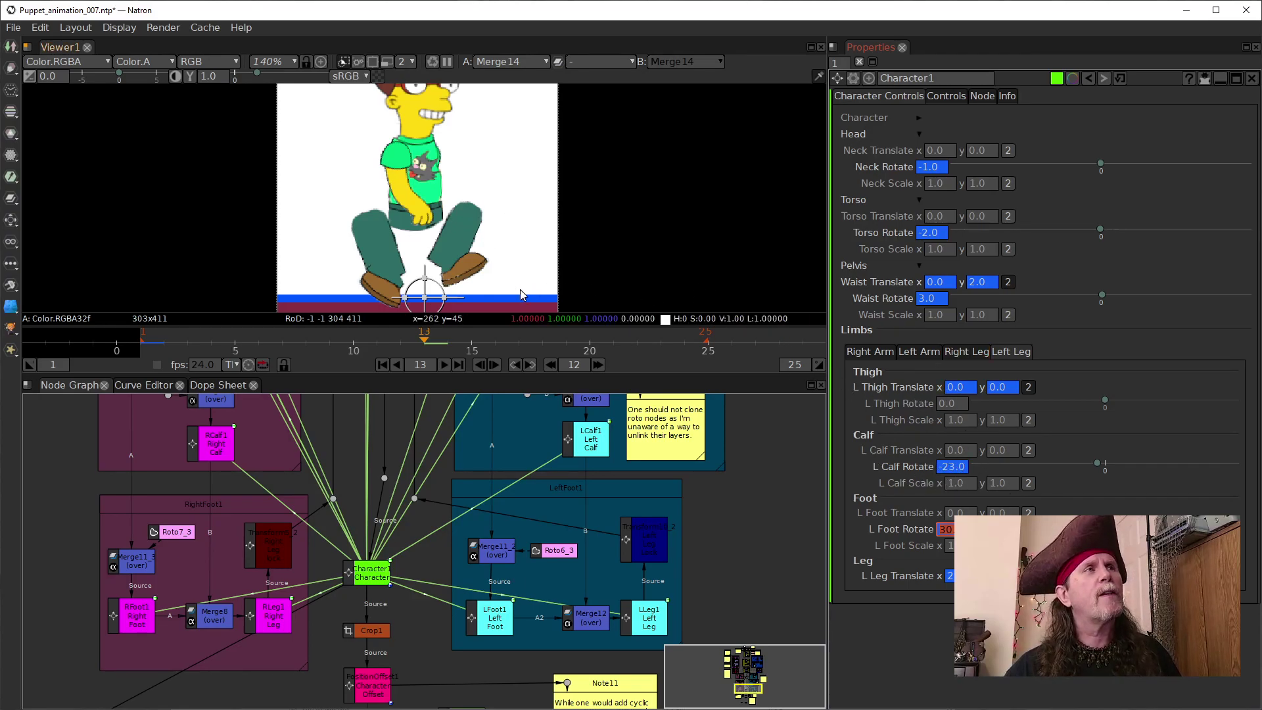
Step: Compare both legs' values at frame 13 and set the right calf's rotation to -23
{"action": "left_click", "coordinate": [963, 353]}
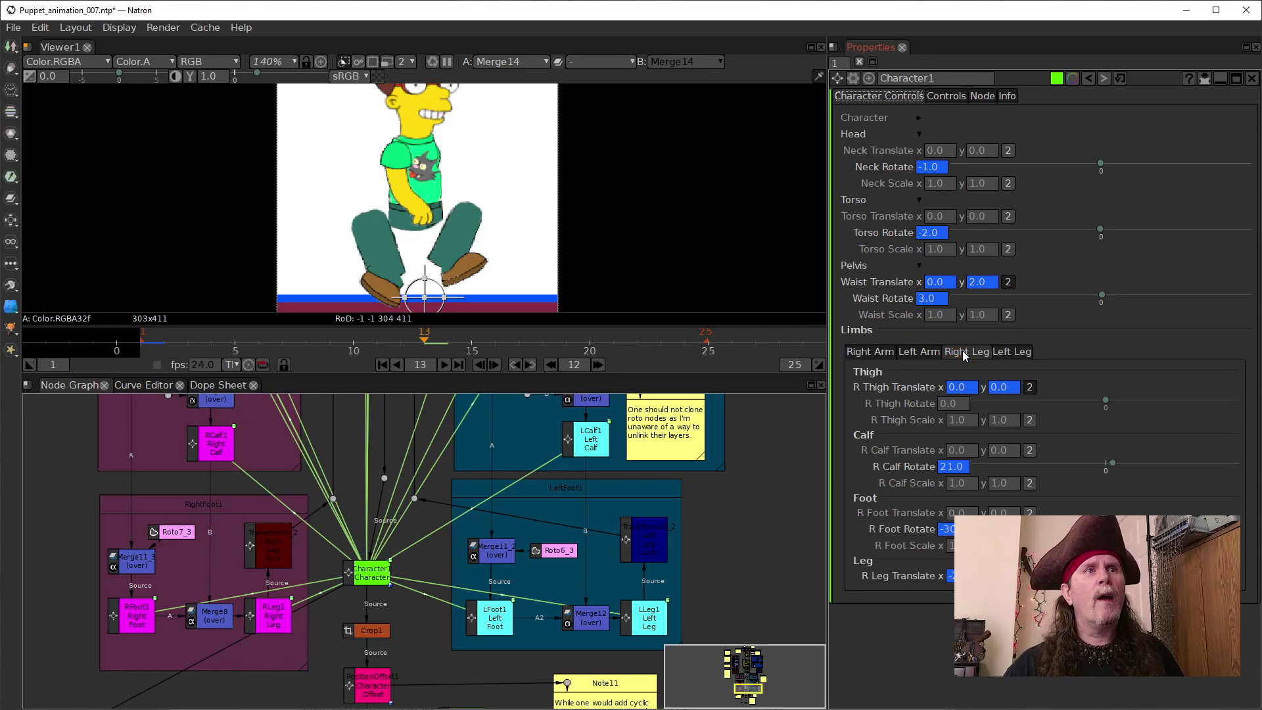
{"action": "left_click", "coordinate": [1012, 352]}
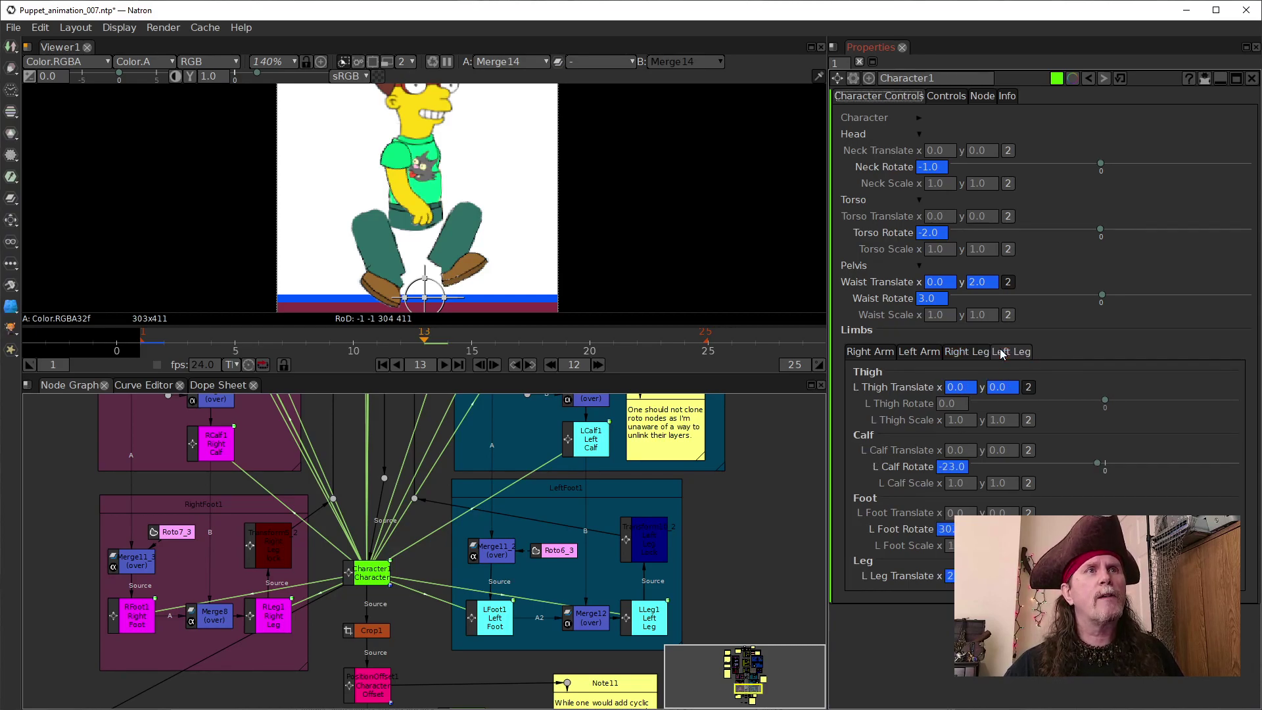
{"action": "left_click", "coordinate": [965, 352]}
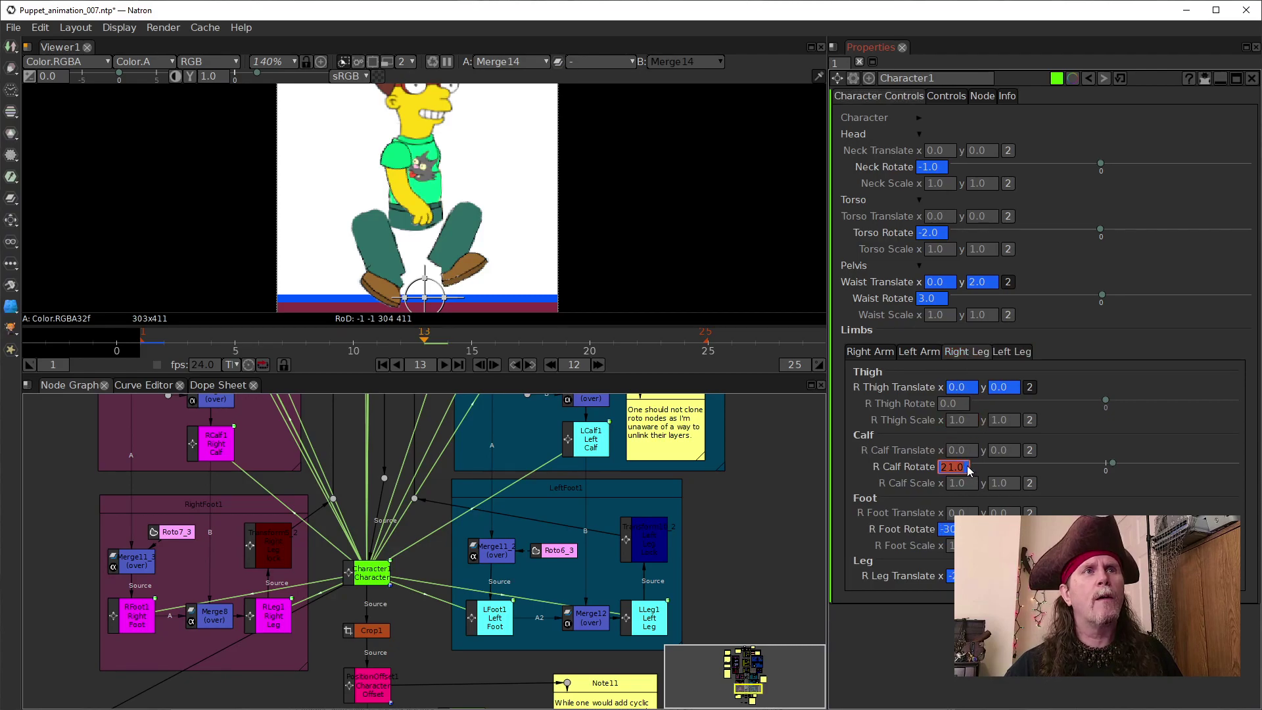
{"action": "type", "text": "-"}
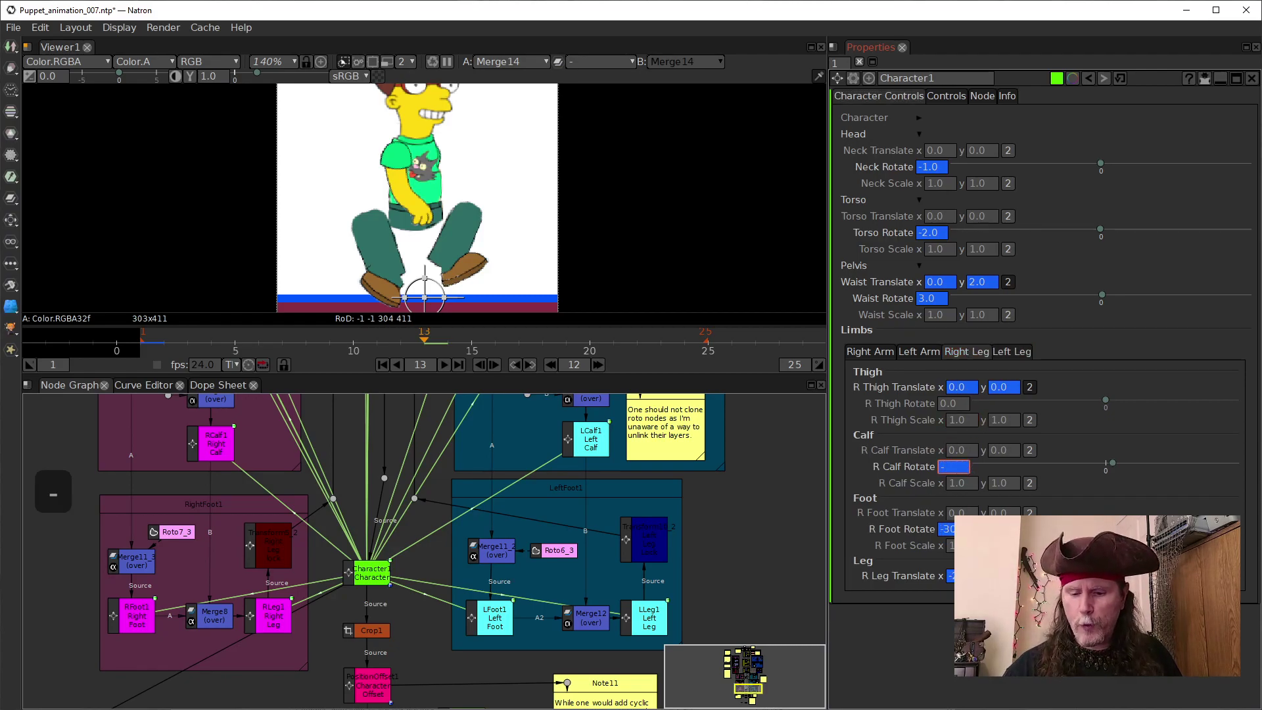
{"action": "type", "text": "23"}
{"action": "key", "text": "Return"}
Step: Set the left calf's rotation to 21 at frame 13
{"action": "left_click", "coordinate": [1011, 352]}
{"action": "left_click", "coordinate": [963, 468]}
{"action": "left_click_drag", "start_coordinate": [965, 473], "coordinate": [896, 466]}
{"action": "type", "text": "21"}
{"action": "key", "text": "Return"}
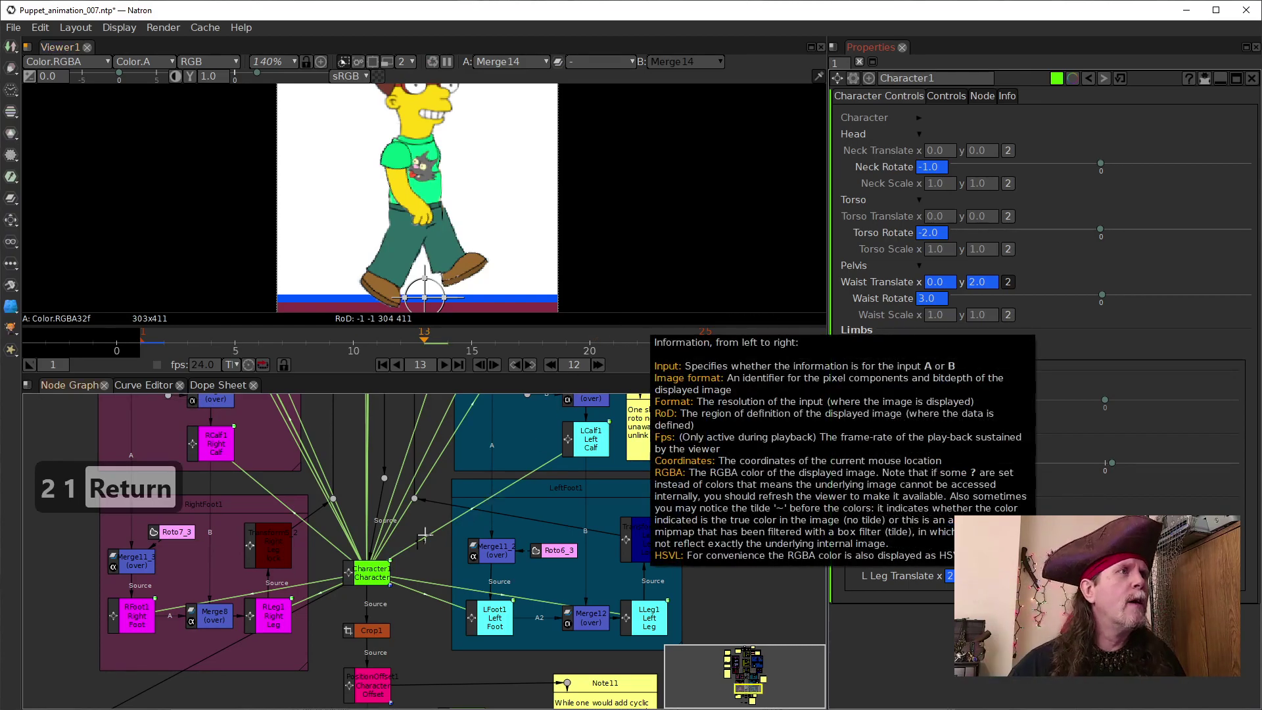
Step: Disconnect the left leg's A input from the main merge node to hide that leg in the viewer
{"action": "left_click_drag", "start_coordinate": [433, 514], "coordinate": [420, 571]}
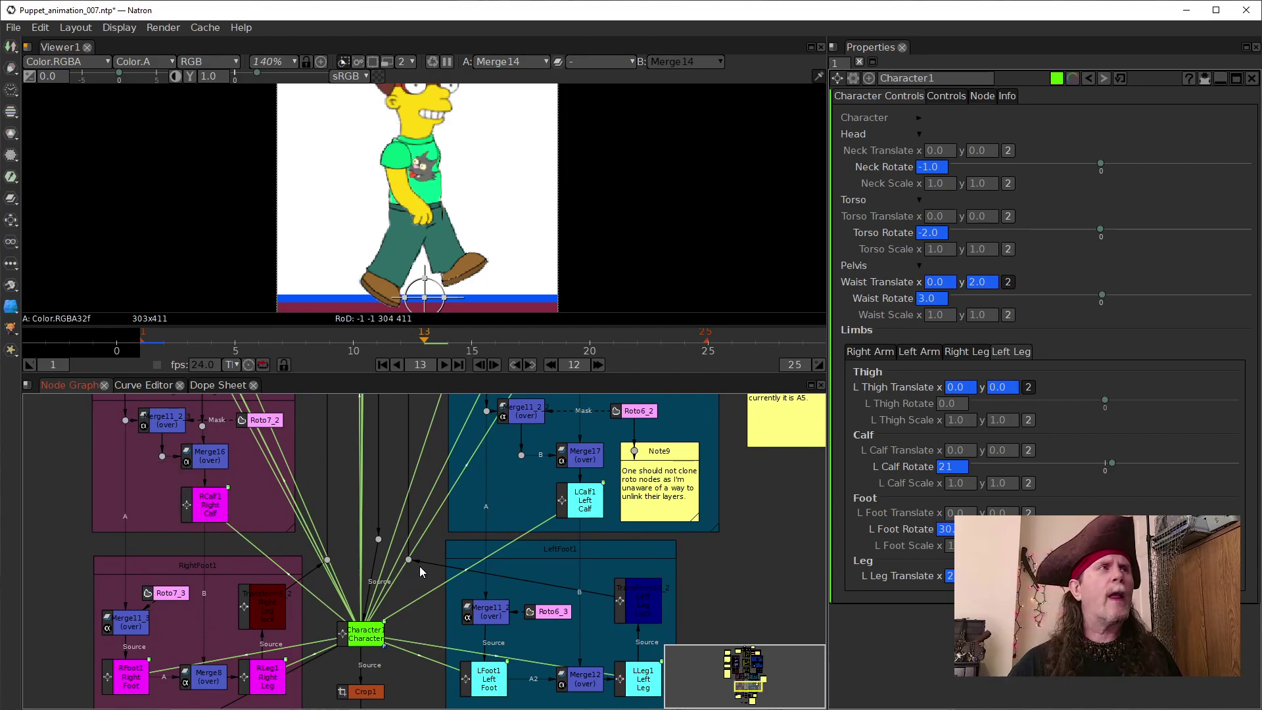
{"action": "left_click_drag", "start_coordinate": [369, 481], "coordinate": [329, 604]}
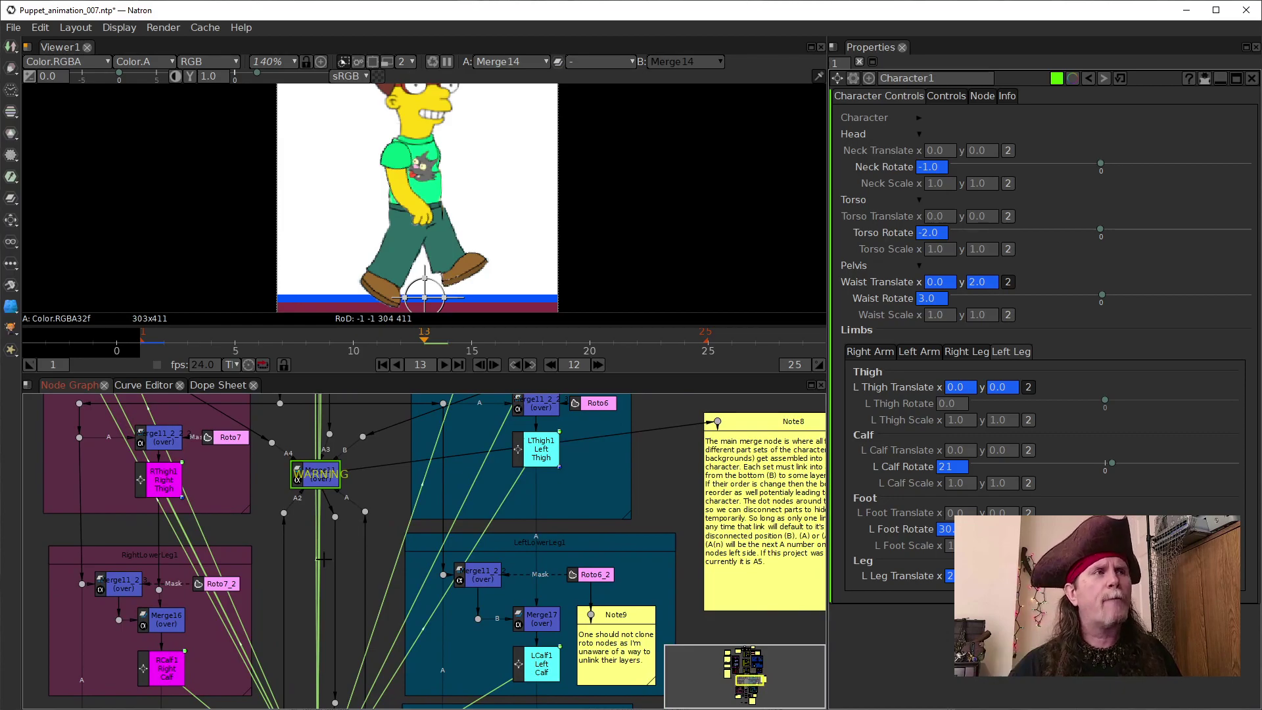
{"action": "left_click_drag", "start_coordinate": [354, 506], "coordinate": [395, 485]}
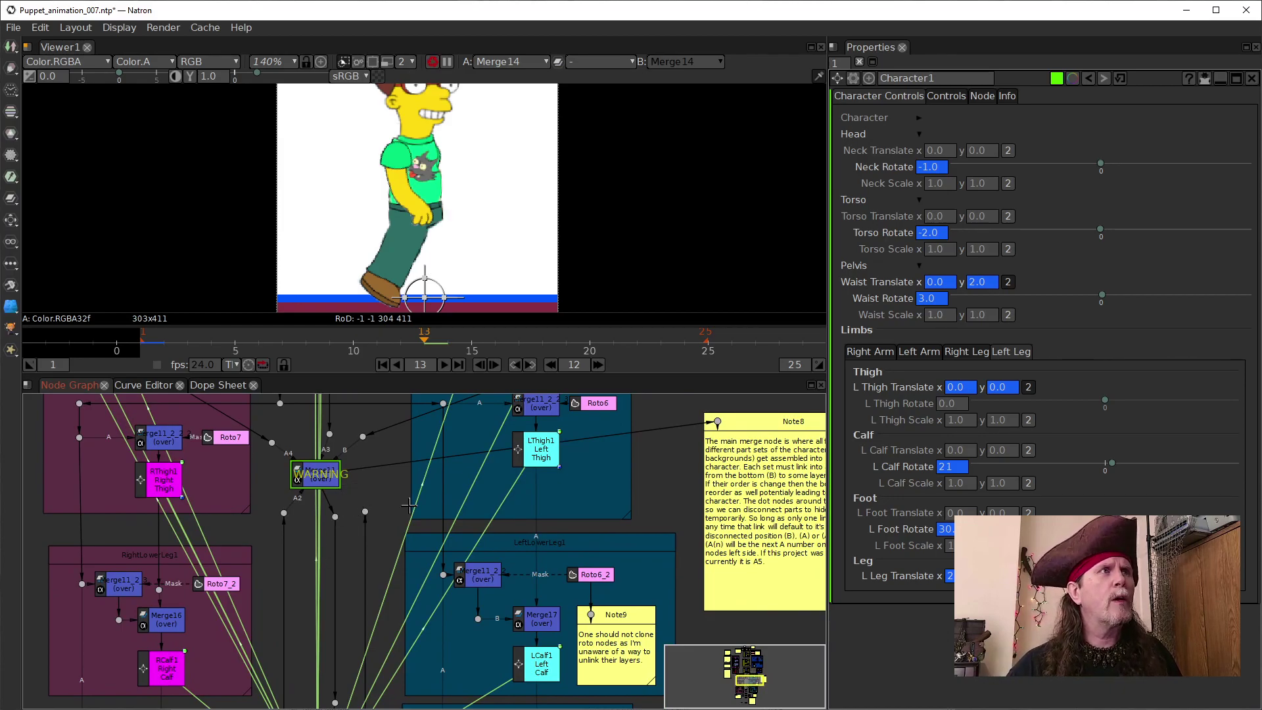
Step: Raise the right leg with its Y translation at frame 13 so the toe of the shoe rests on the blue ground strip
{"action": "scroll", "coordinate": [519, 282], "scroll_direction": "up", "scroll_amount": 6}
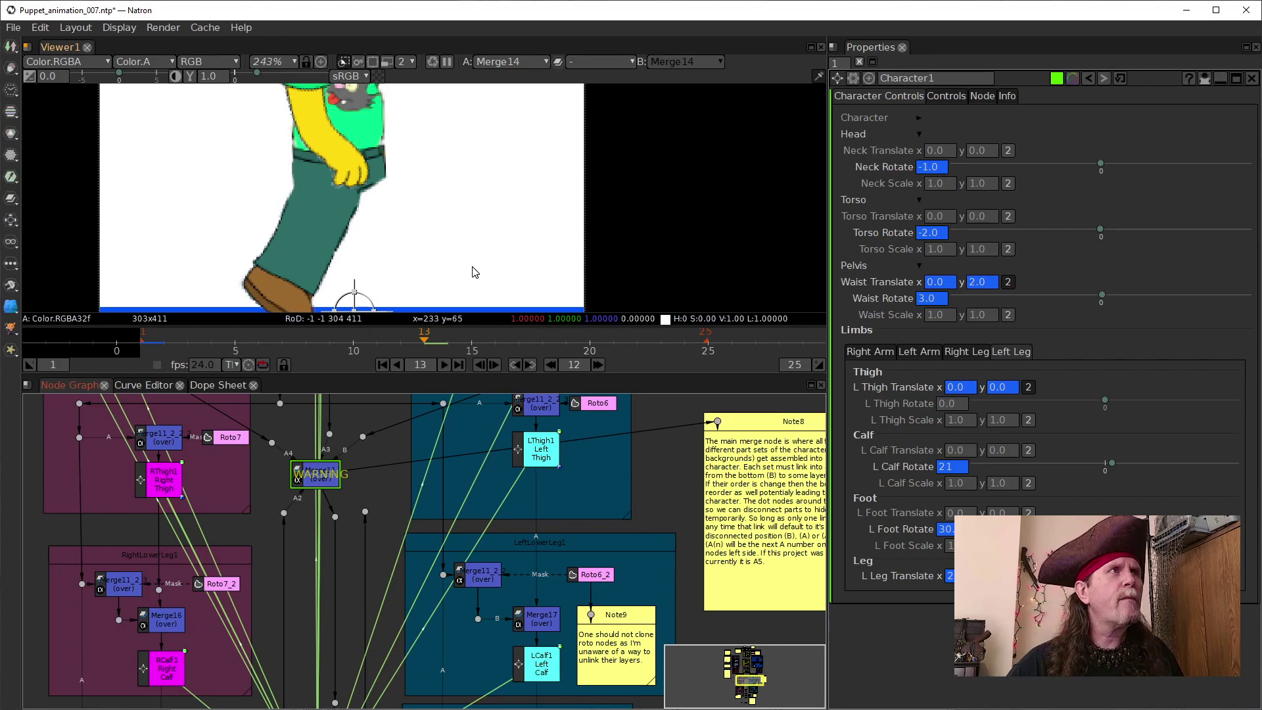
{"action": "left_click_drag", "start_coordinate": [475, 272], "coordinate": [541, 270]}
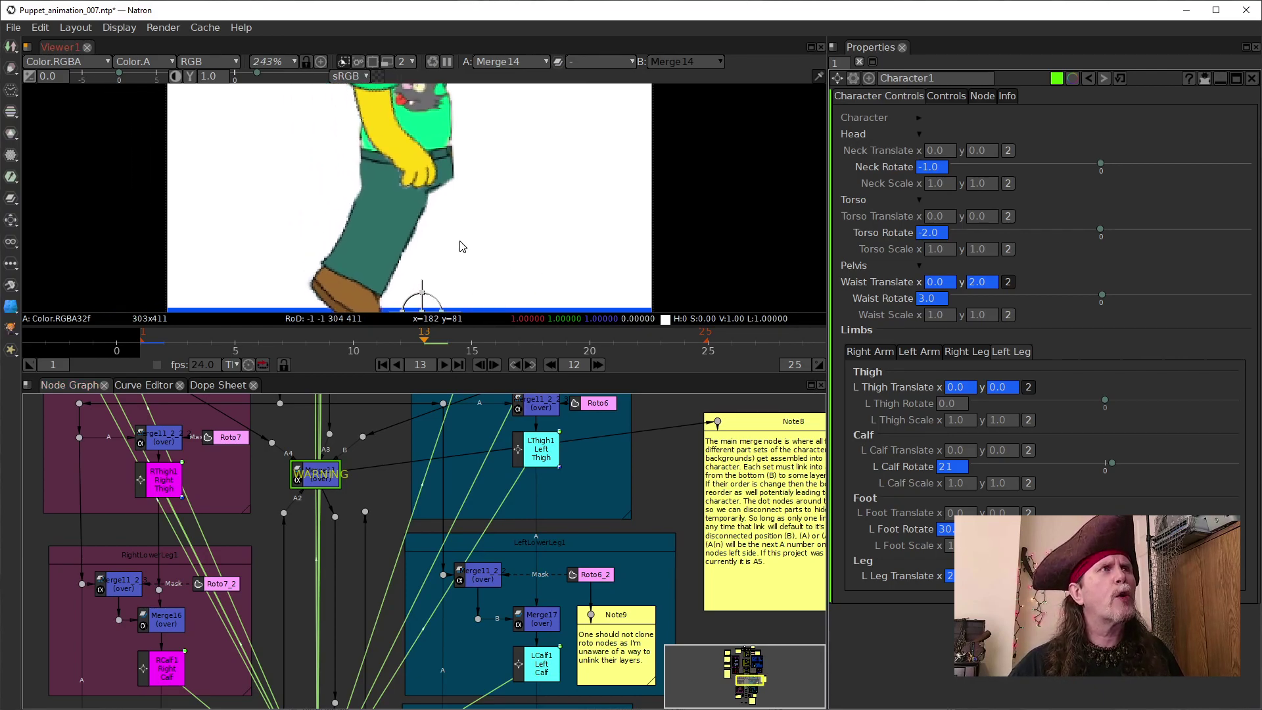
{"action": "left_click_drag", "start_coordinate": [493, 250], "coordinate": [493, 194]}
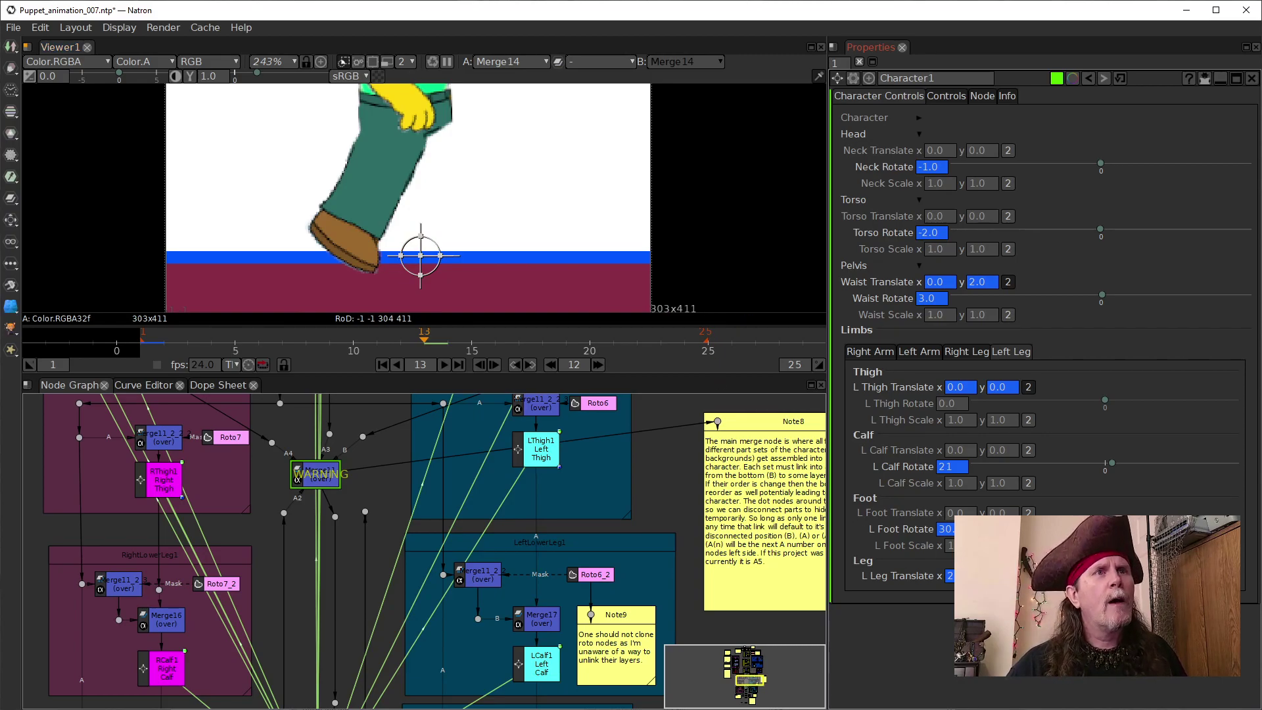
{"action": "key", "text": "Return"}
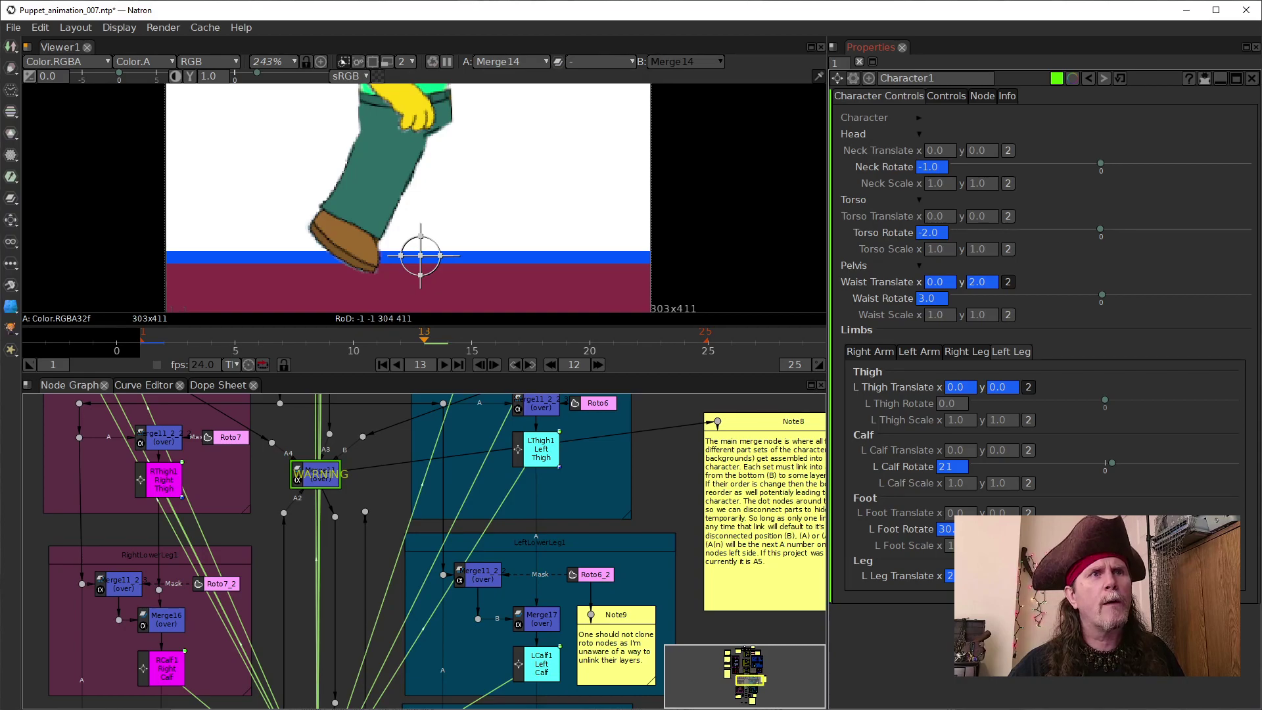
{"action": "left_click", "coordinate": [968, 353]}
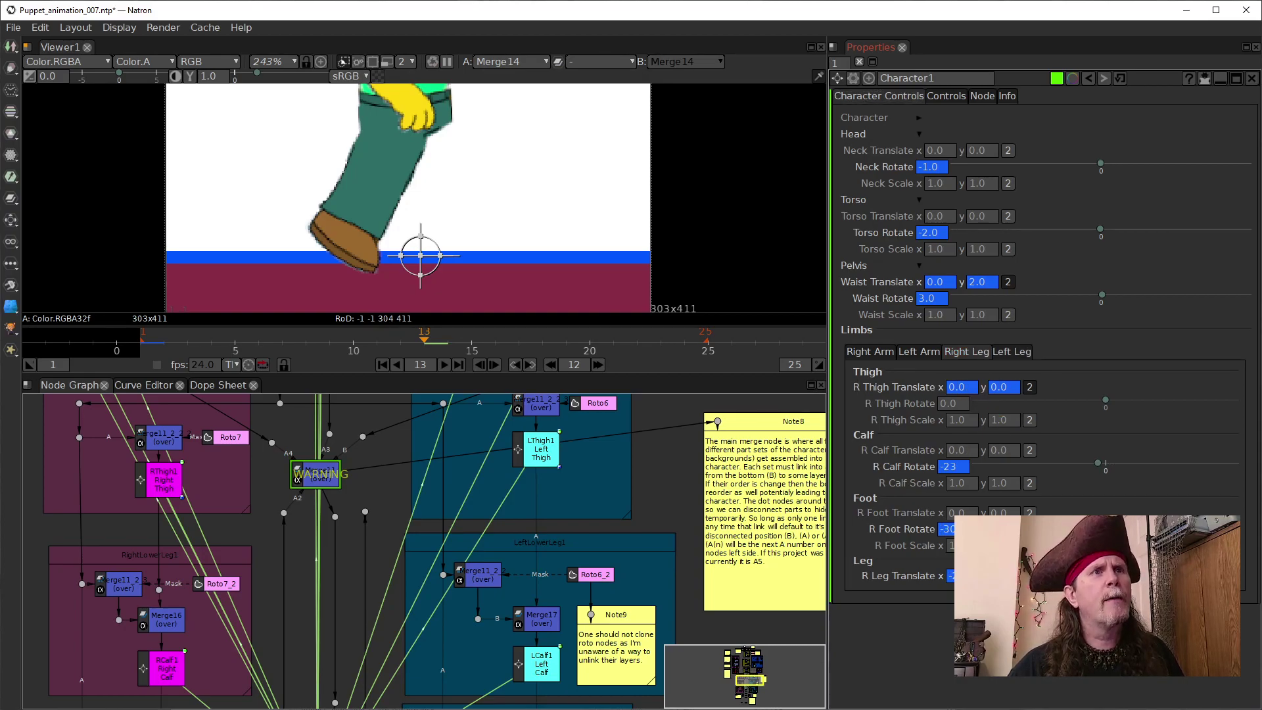
{"action": "type", "text": "14"}
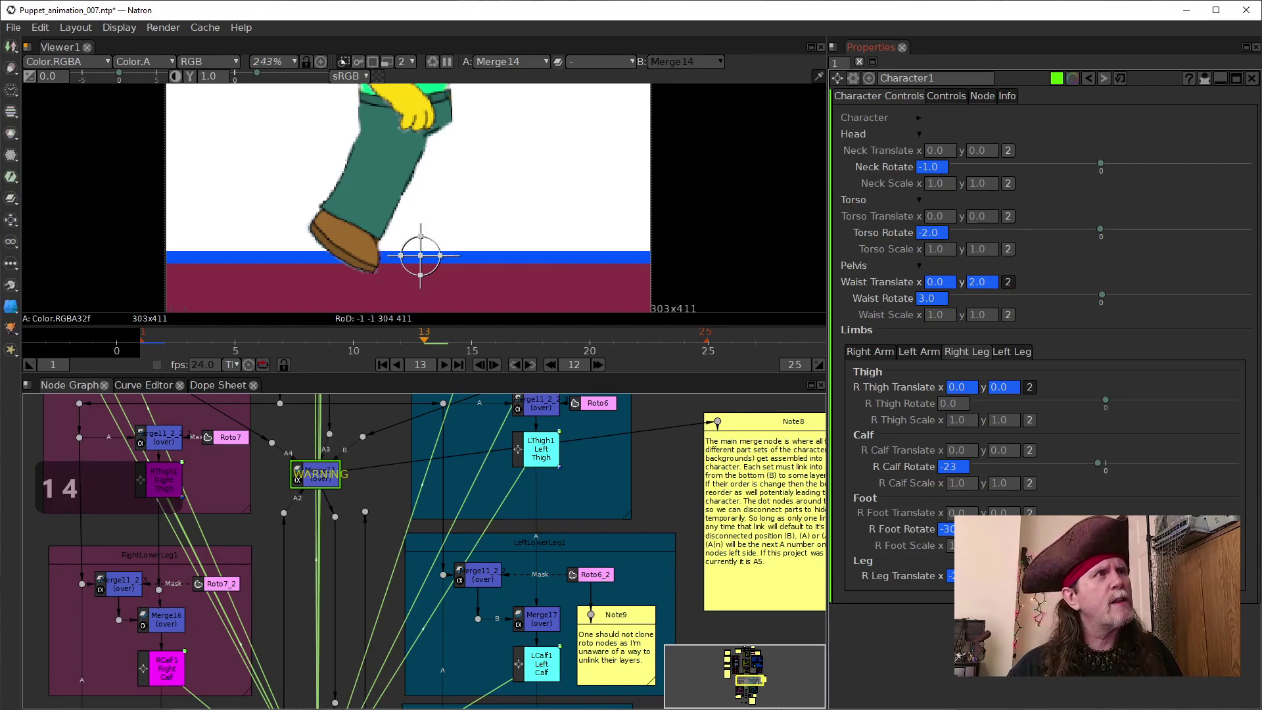
{"action": "key", "text": "Return"}
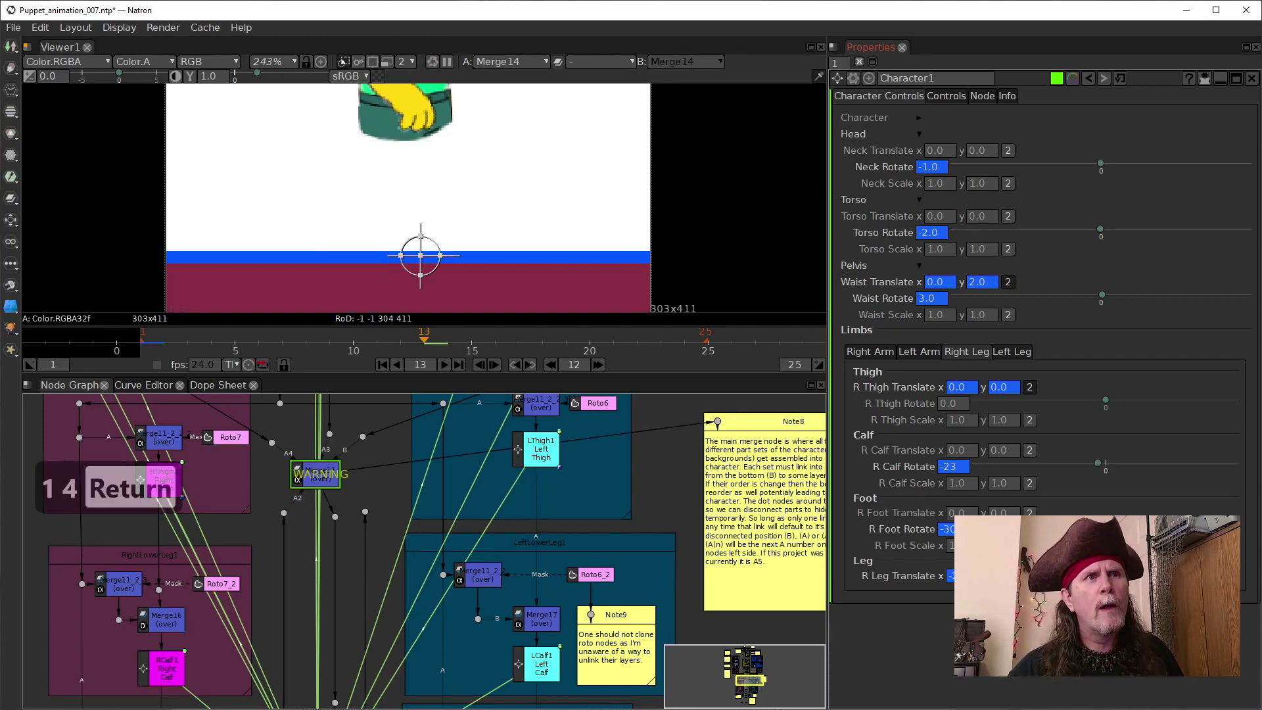
{"action": "key", "text": "BackSpace"}
{"action": "key", "text": "Return"}
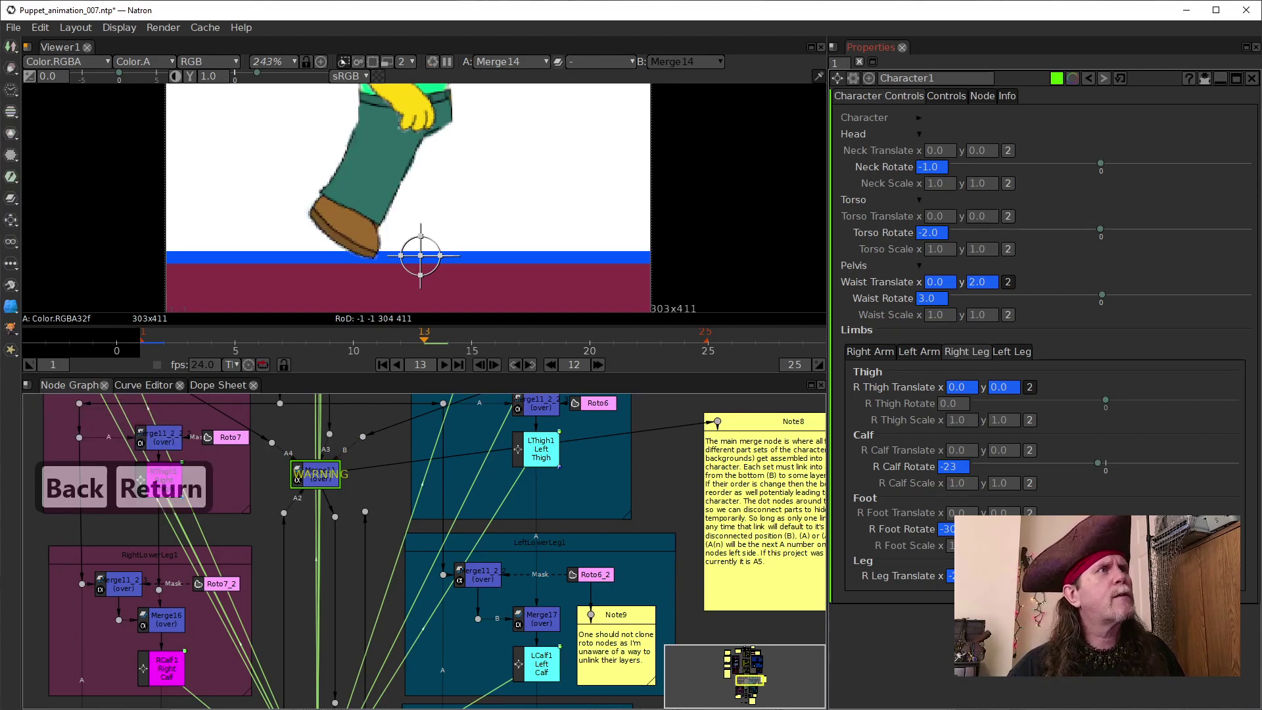
{"action": "scroll", "coordinate": [382, 295], "scroll_direction": "up", "scroll_amount": 10}
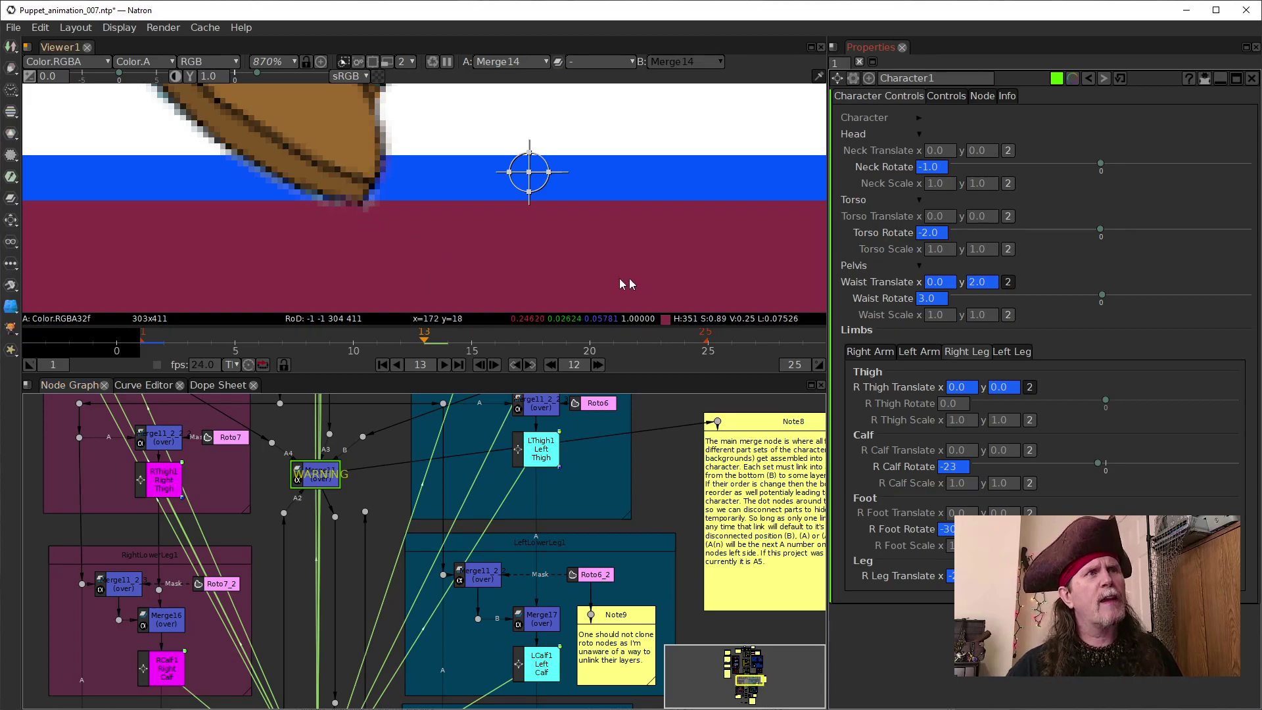
{"action": "scroll", "coordinate": [545, 227], "scroll_direction": "down", "scroll_amount": 4}
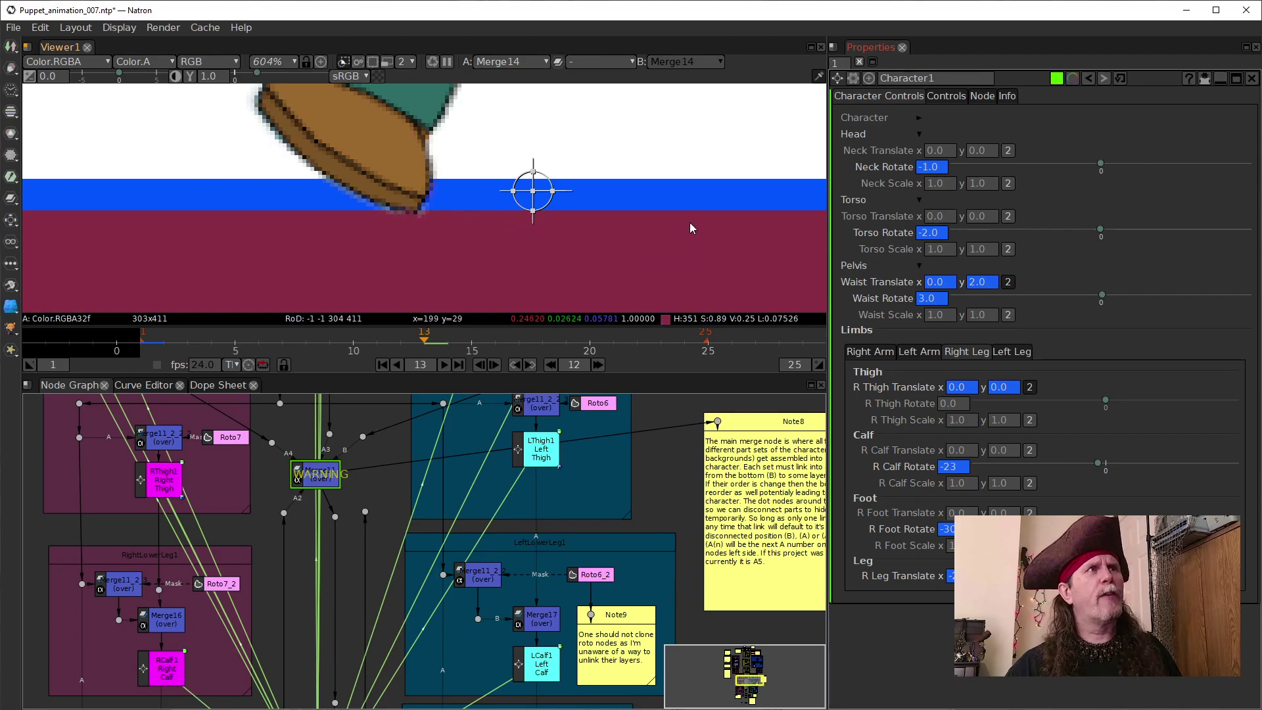
{"action": "scroll", "coordinate": [691, 221], "scroll_direction": "down", "scroll_amount": 4}
{"action": "scroll", "coordinate": [689, 166], "scroll_direction": "down", "scroll_amount": 2}
Step: Set the waist's rotation to -3 at frame 13
{"action": "left_click_drag", "start_coordinate": [695, 149], "coordinate": [485, 276]}
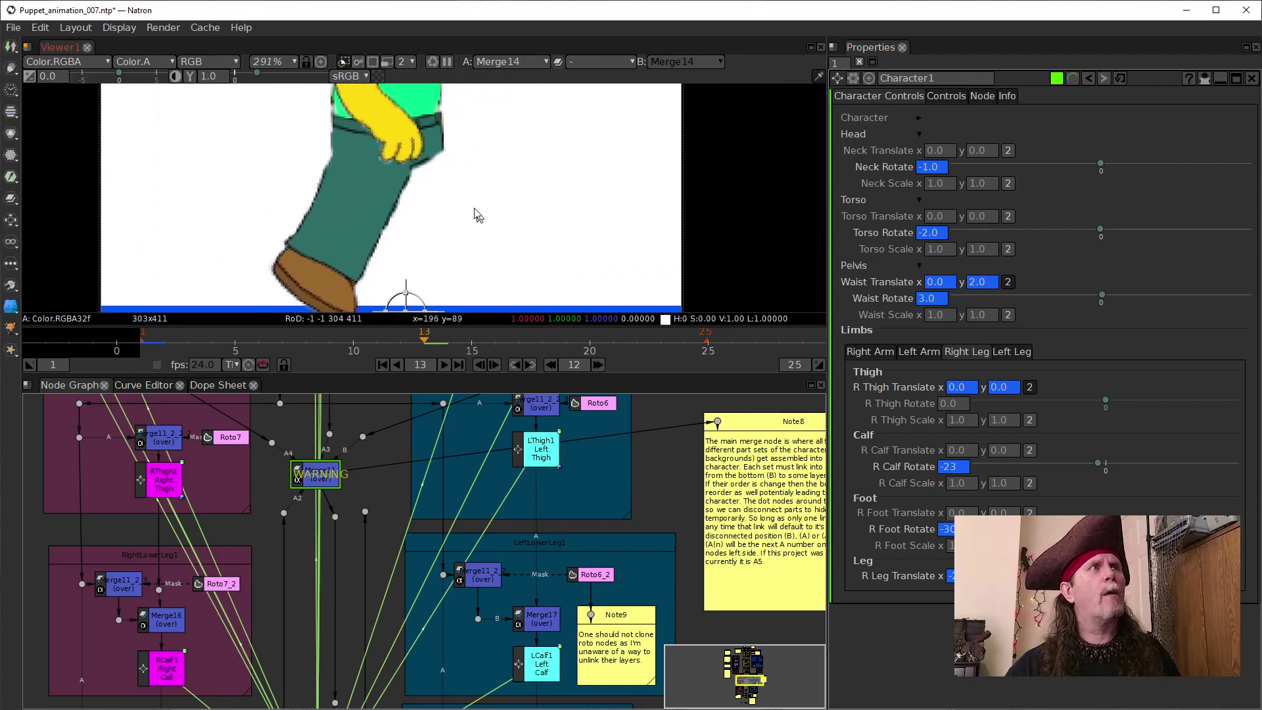
{"action": "scroll", "coordinate": [464, 208], "scroll_direction": "up", "scroll_amount": 1}
{"action": "scroll", "coordinate": [467, 214], "scroll_direction": "up", "scroll_amount": 2}
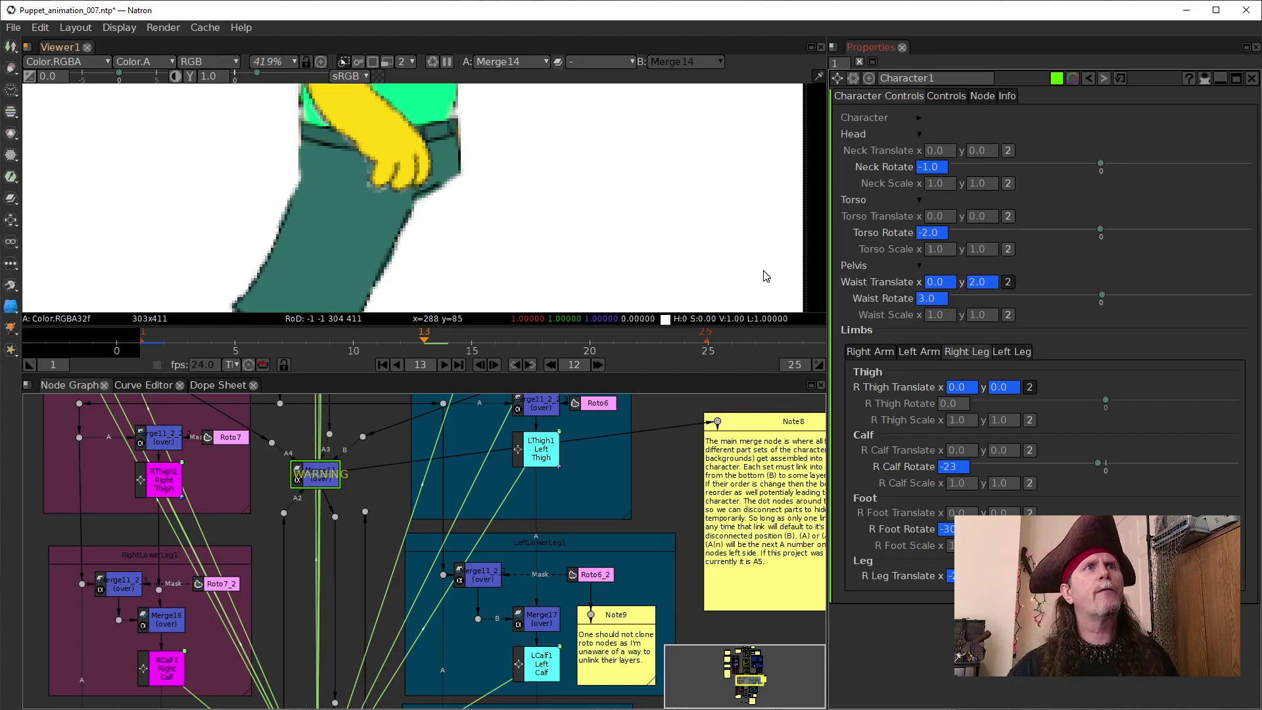
{"action": "left_click", "coordinate": [945, 284]}
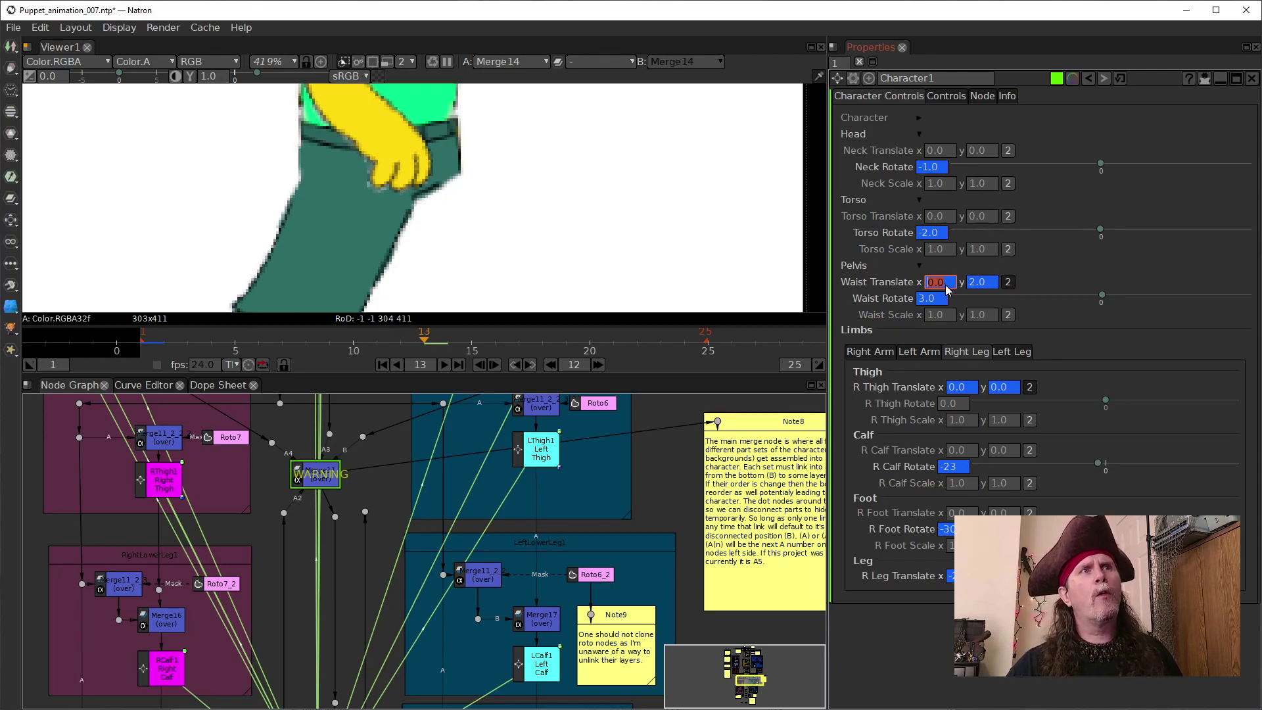
{"action": "left_click", "coordinate": [928, 300]}
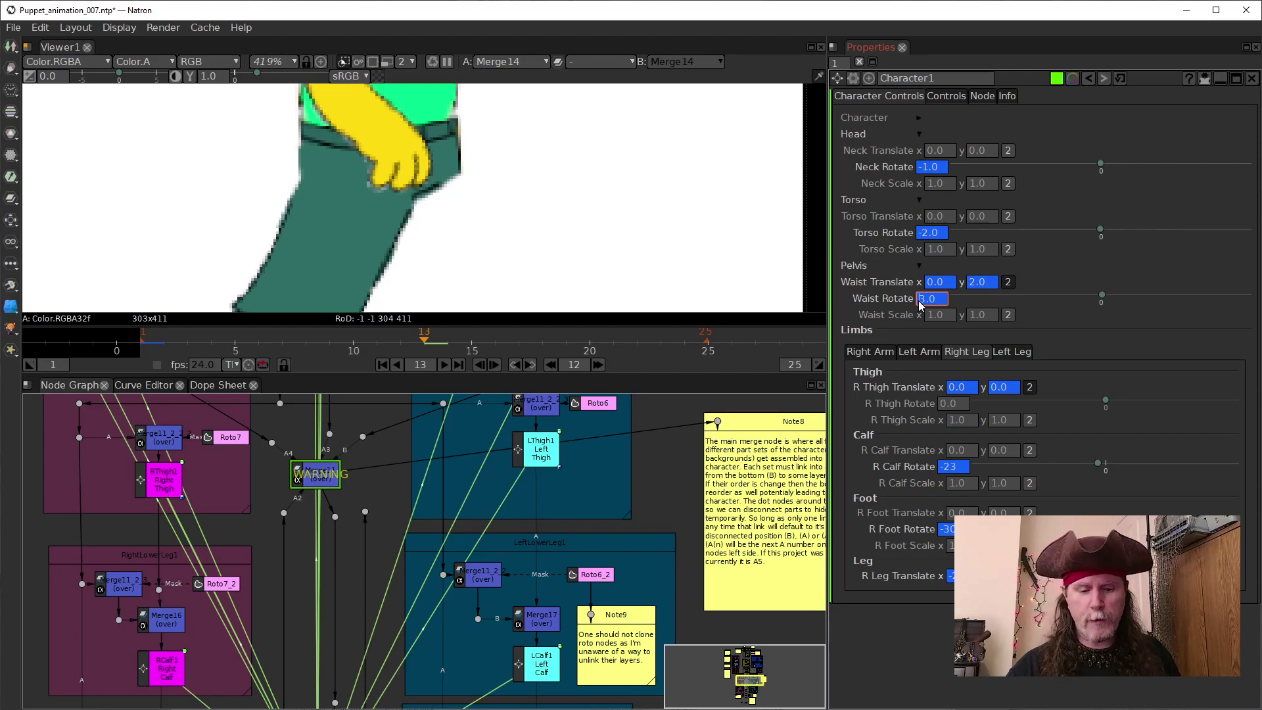
{"action": "key", "text": "BackSpace"}
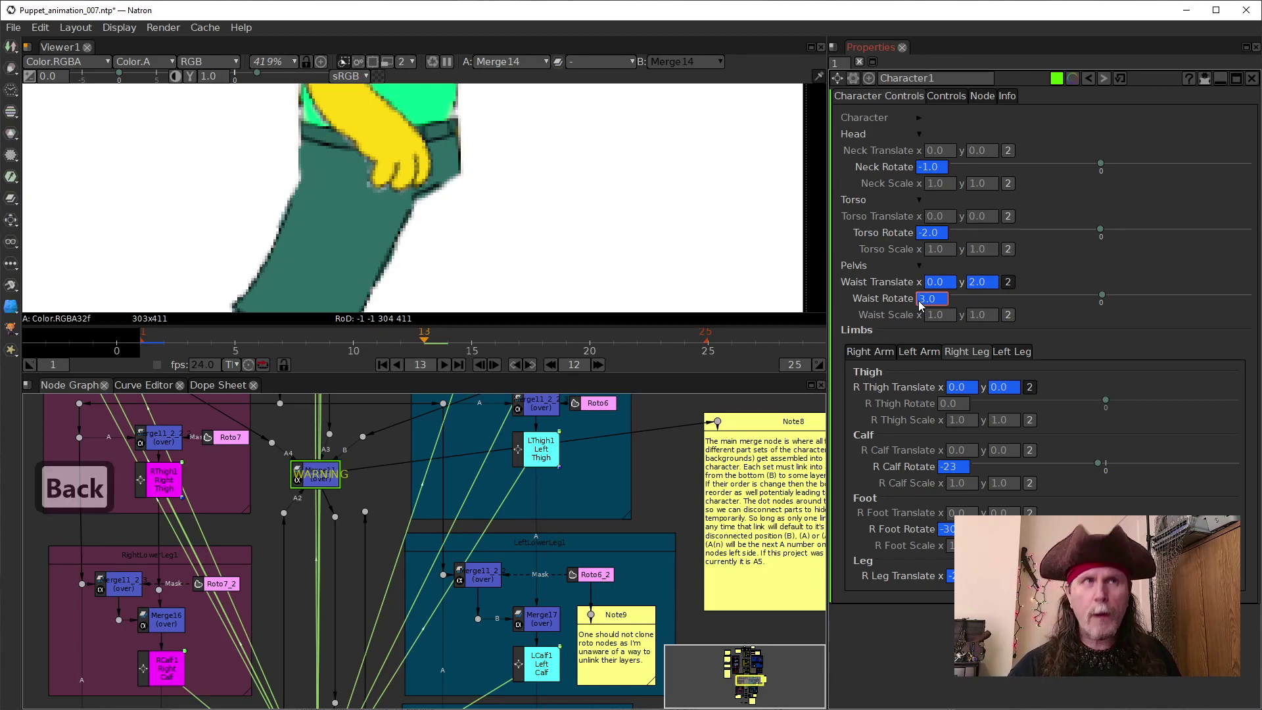
{"action": "type", "text": "-"}
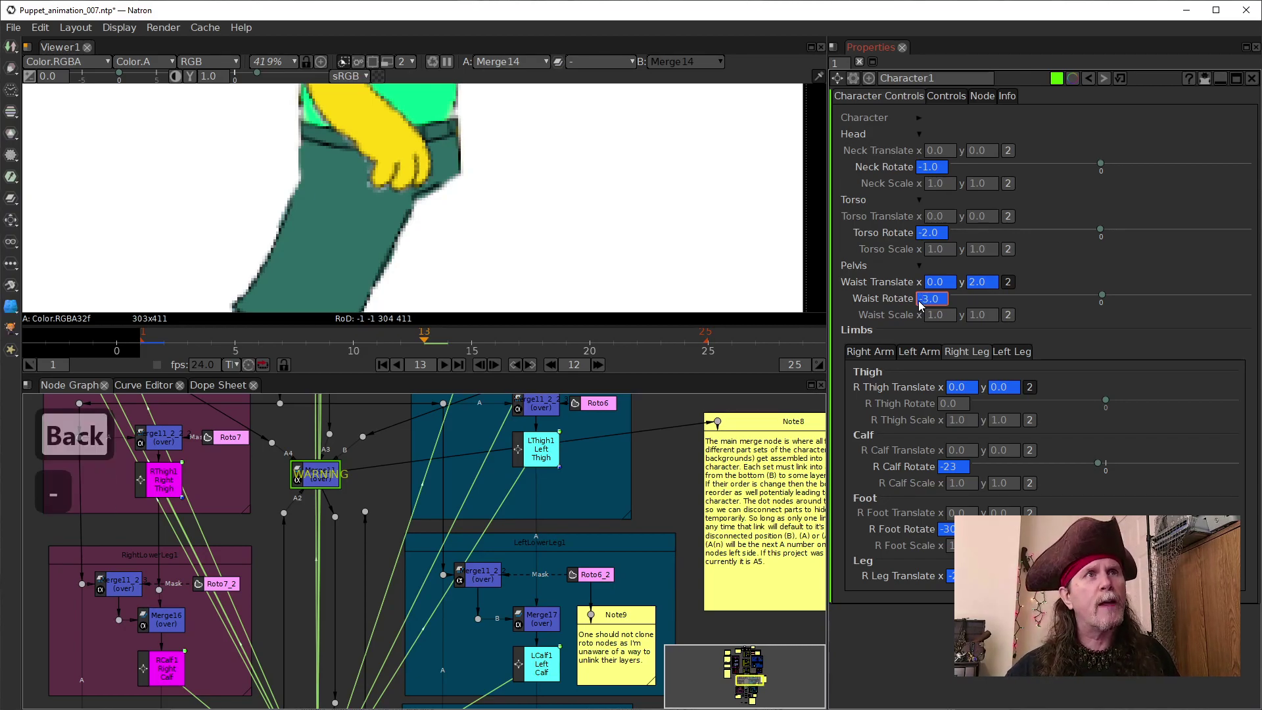
{"action": "key", "text": "Return"}
Step: Set the torso's rotation to 2 and the neck's rotation to 1 at frame 13
{"action": "left_click", "coordinate": [924, 235]}
{"action": "key", "text": "BackSpace"}
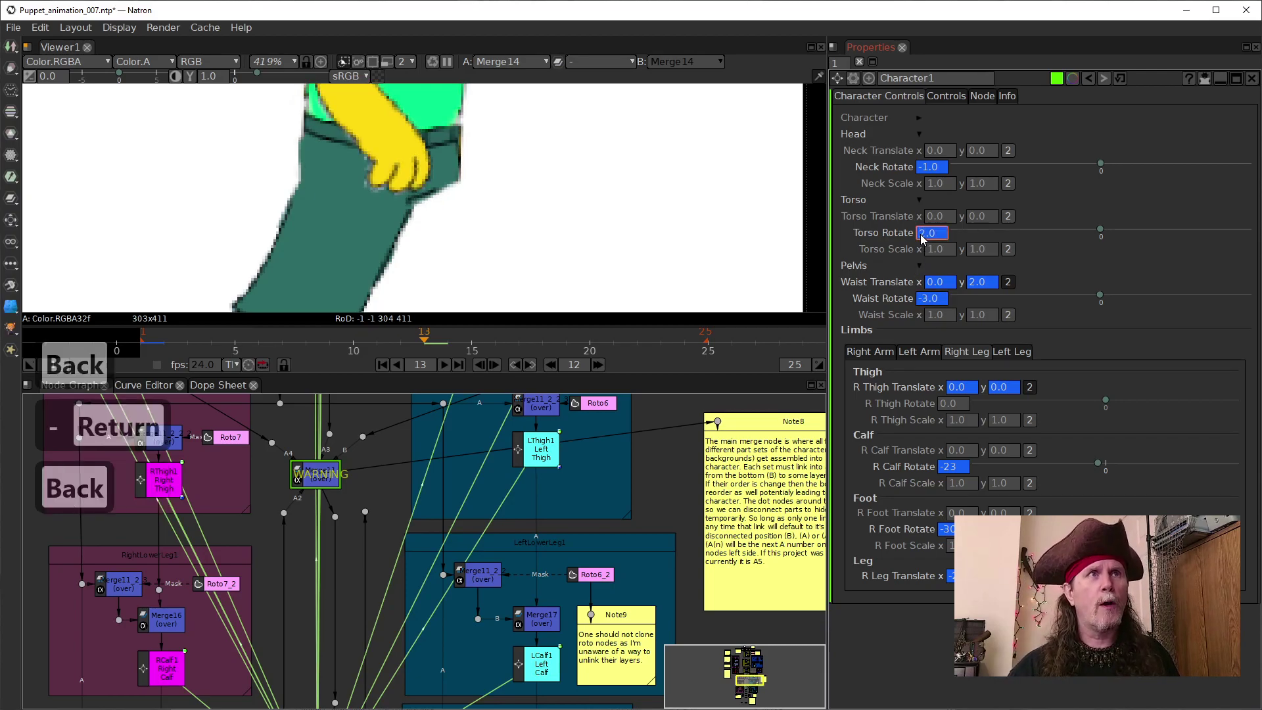
{"action": "left_click", "coordinate": [920, 167]}
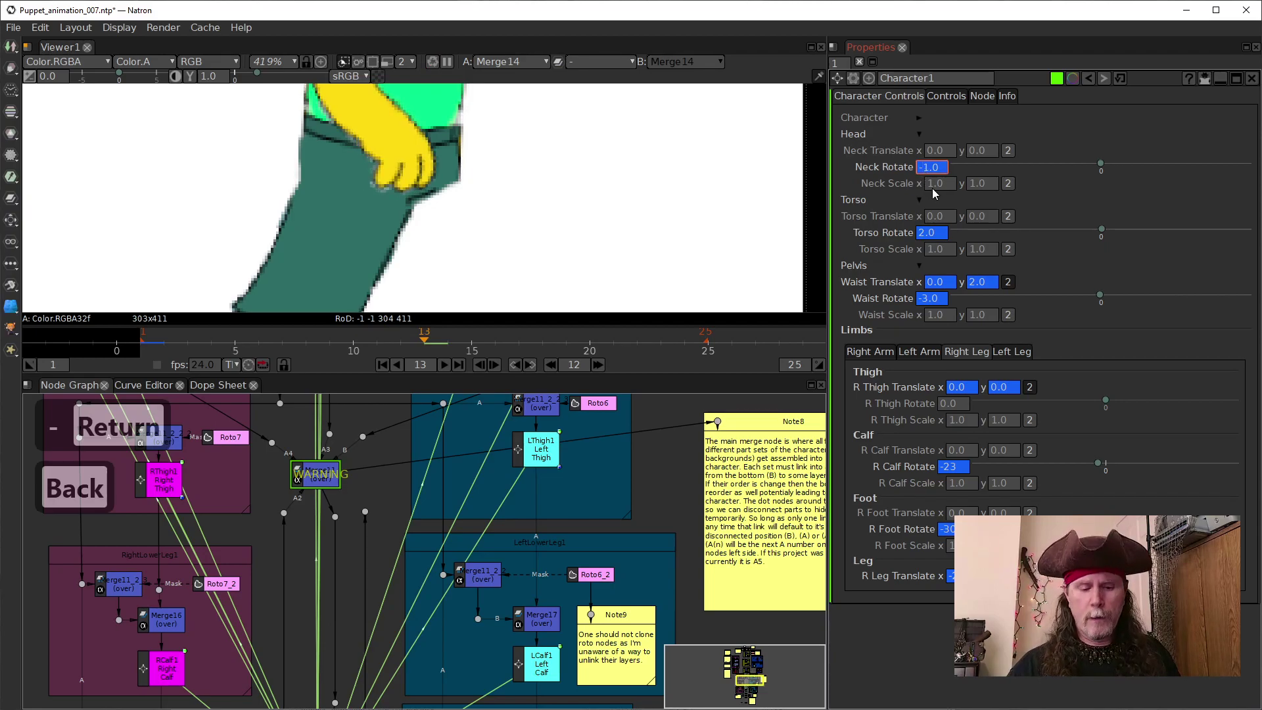
{"action": "key", "text": "BackSpace"}
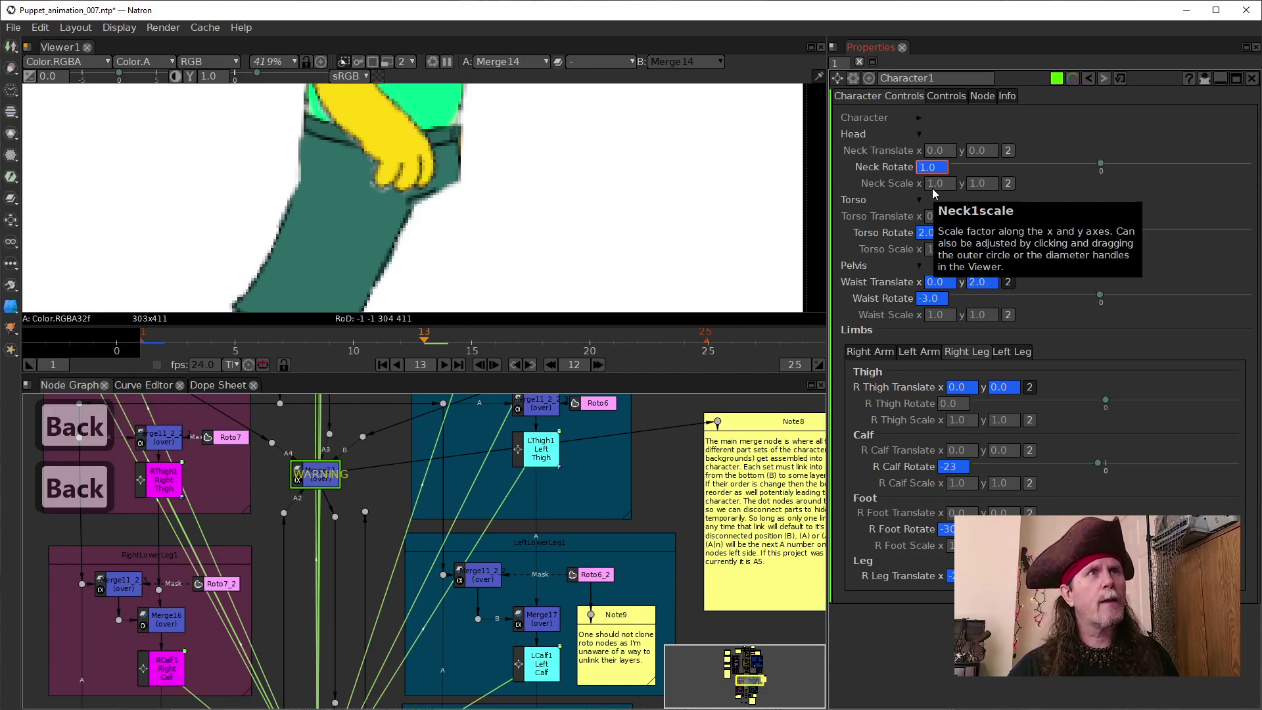
Step: Set the waist's rotation to -5 at frame 13
{"action": "scroll", "coordinate": [574, 207], "scroll_direction": "down", "scroll_amount": 3}
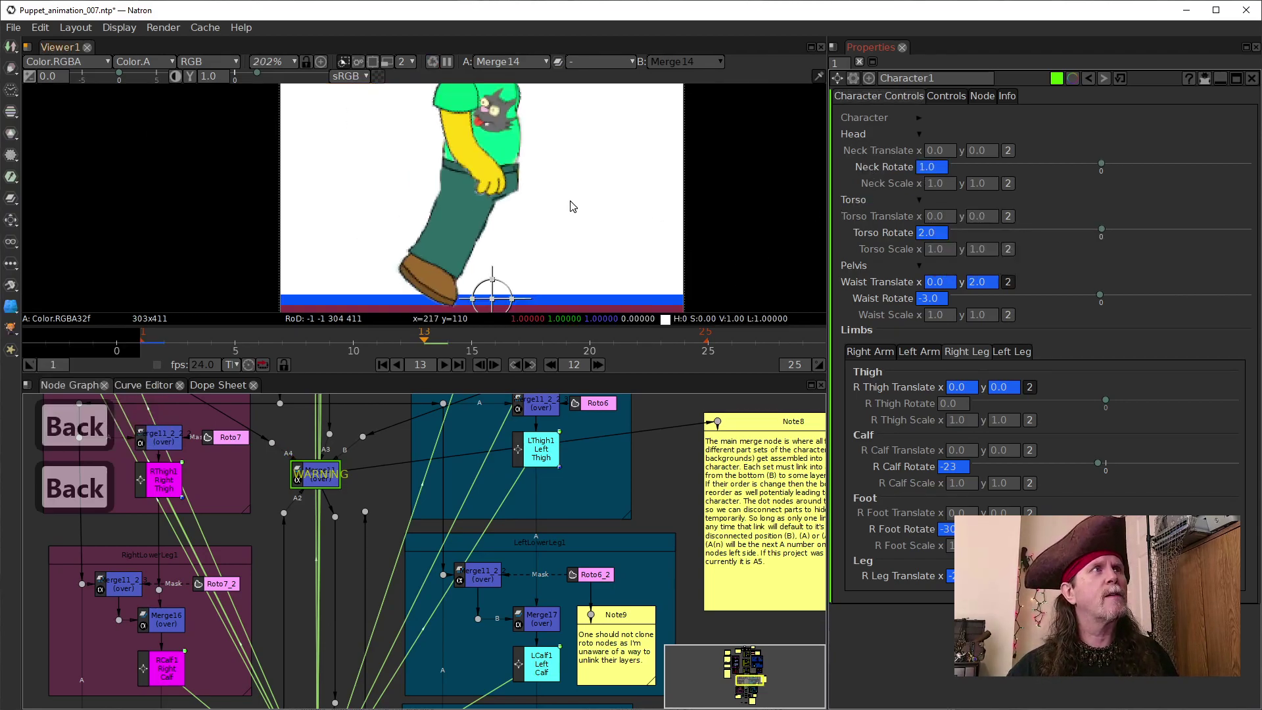
{"action": "scroll", "coordinate": [572, 206], "scroll_direction": "down", "scroll_amount": 2}
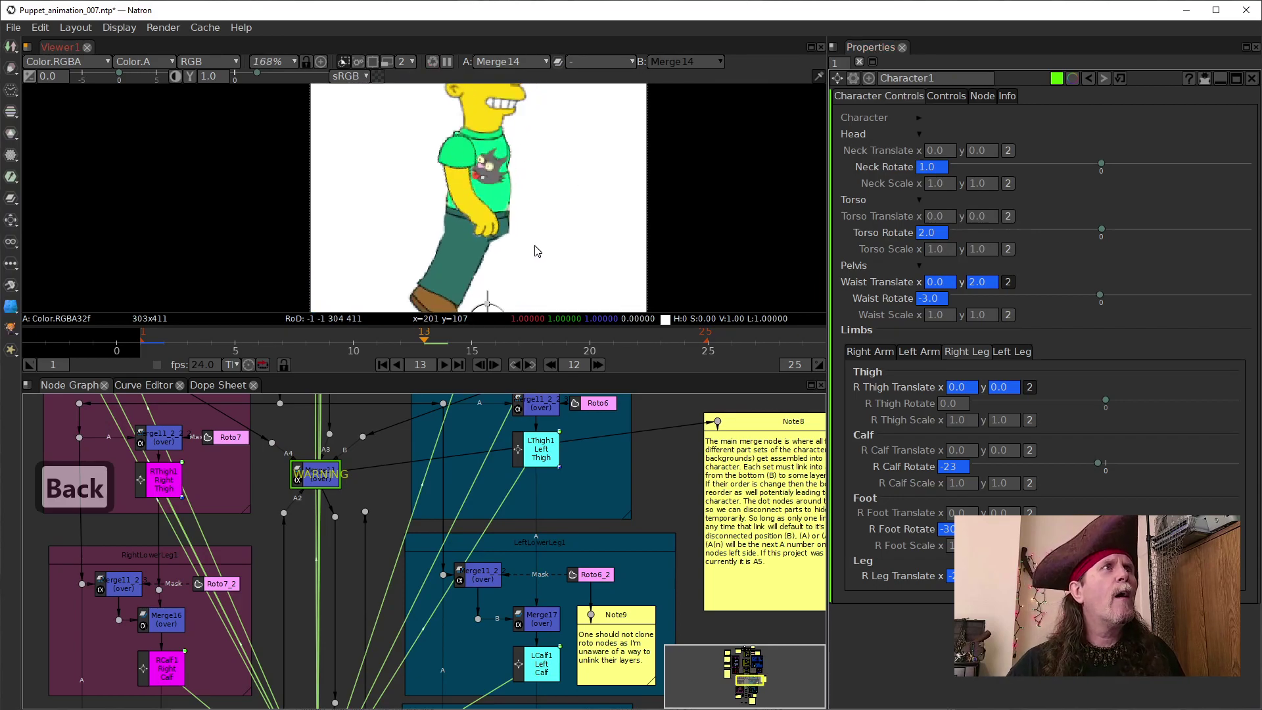
{"action": "scroll", "coordinate": [538, 251], "scroll_direction": "up", "scroll_amount": 2}
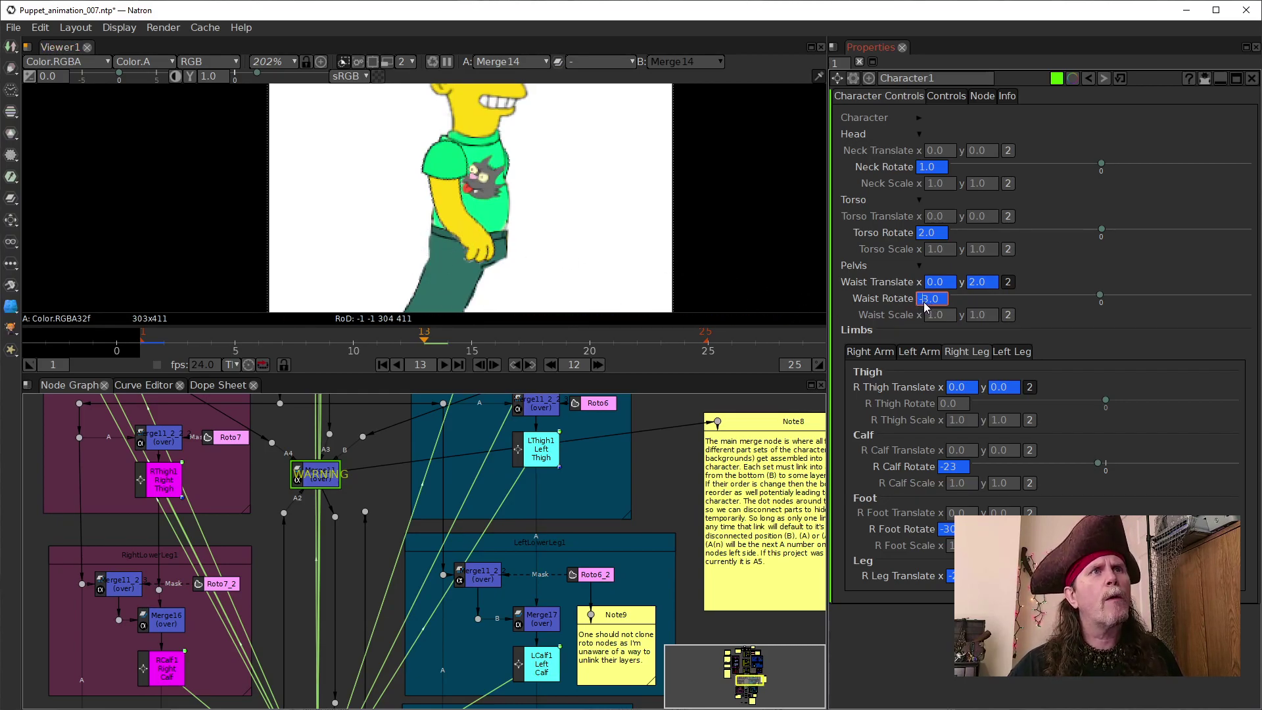
{"action": "scroll", "coordinate": [927, 299], "scroll_direction": "down", "scroll_amount": 3}
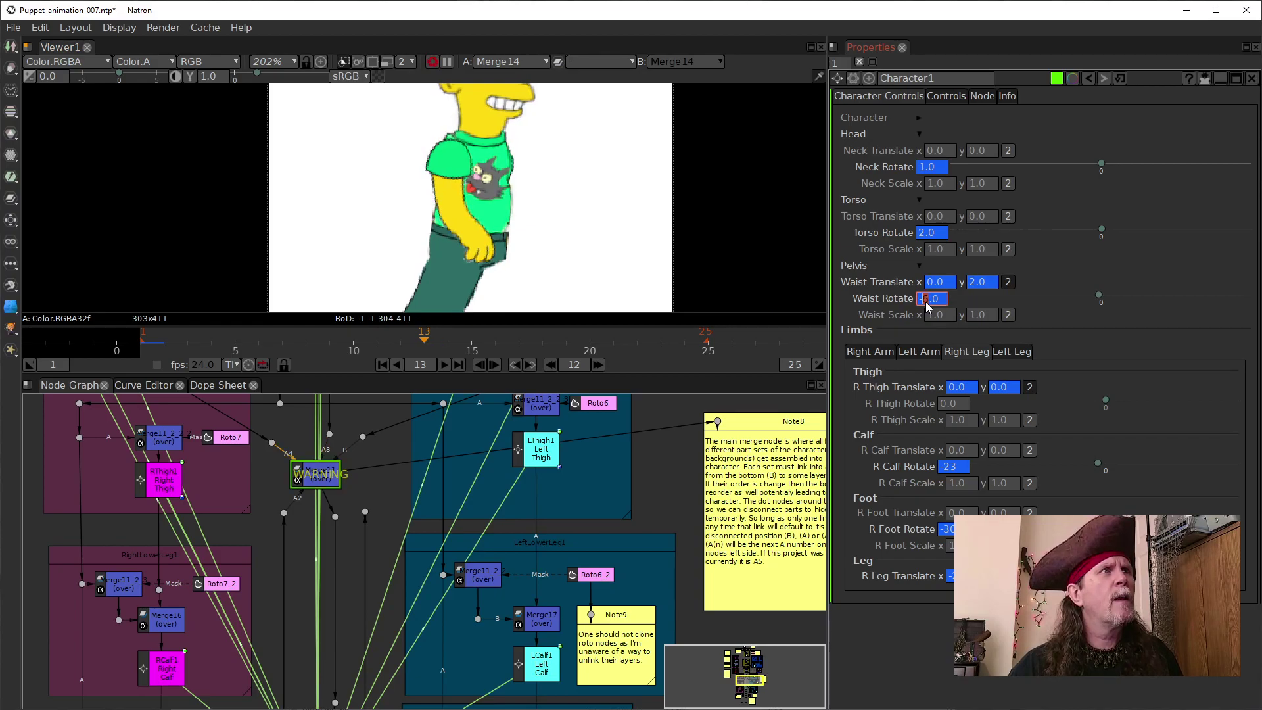
{"action": "scroll", "coordinate": [929, 307], "scroll_direction": "up", "scroll_amount": 1}
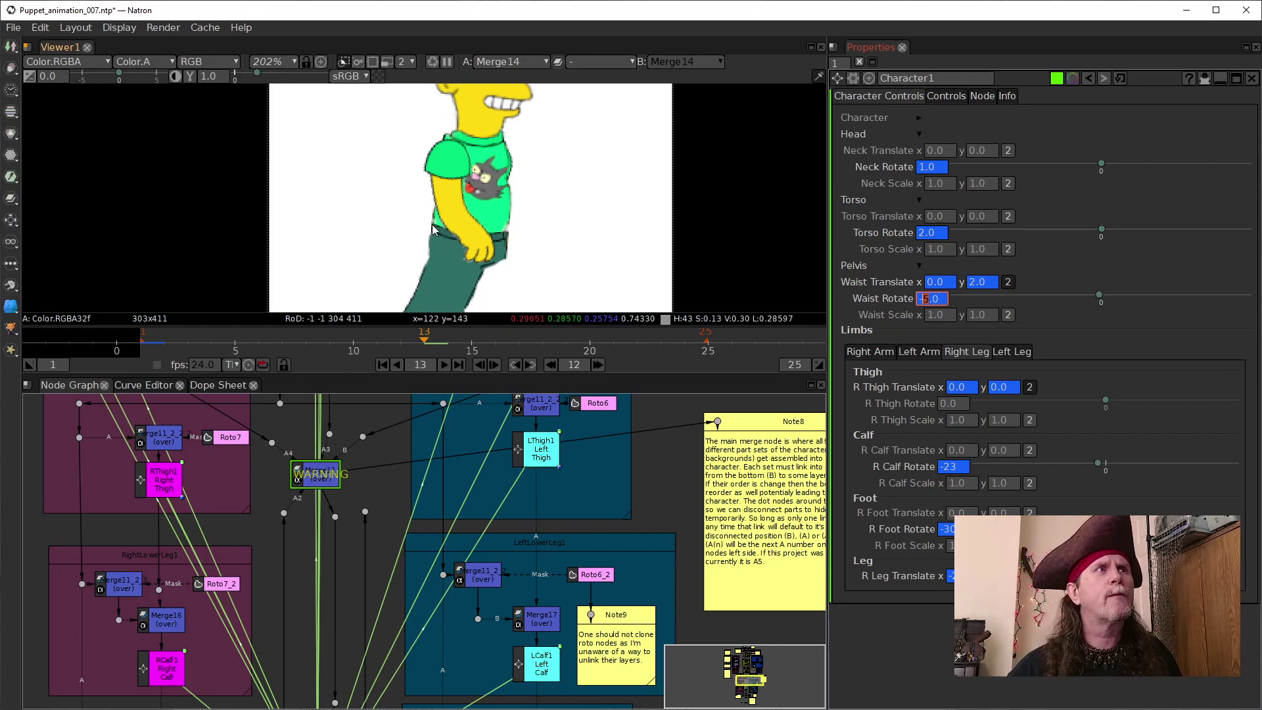
Step: Set the torso's rotation to 4 at frame 13
{"action": "left_click", "coordinate": [923, 234]}
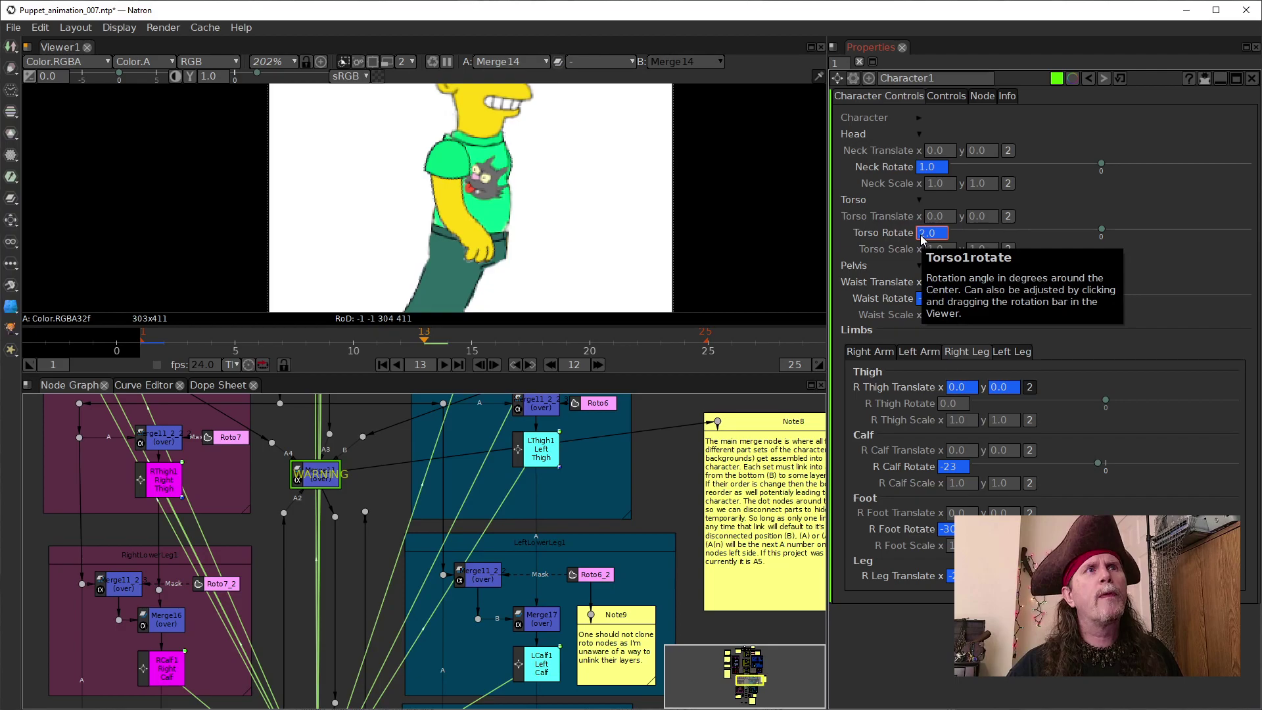
{"action": "key", "text": "Up"}
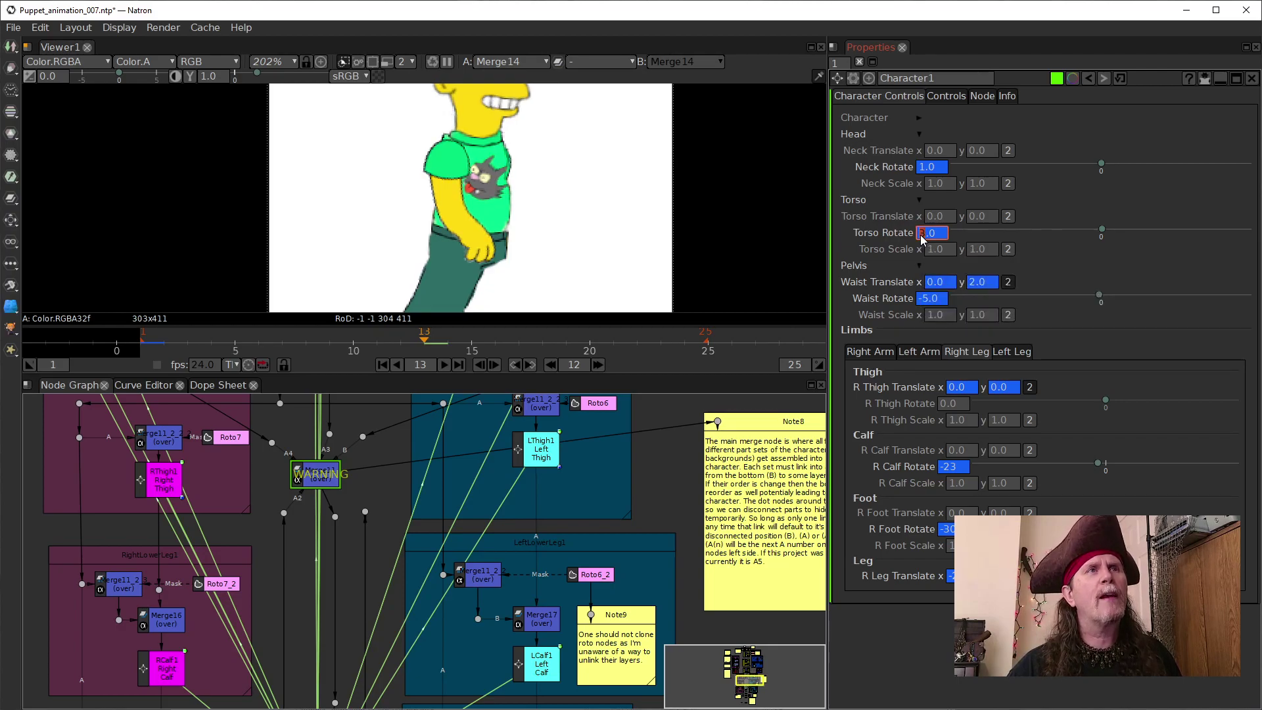
{"action": "key", "text": "Up"}
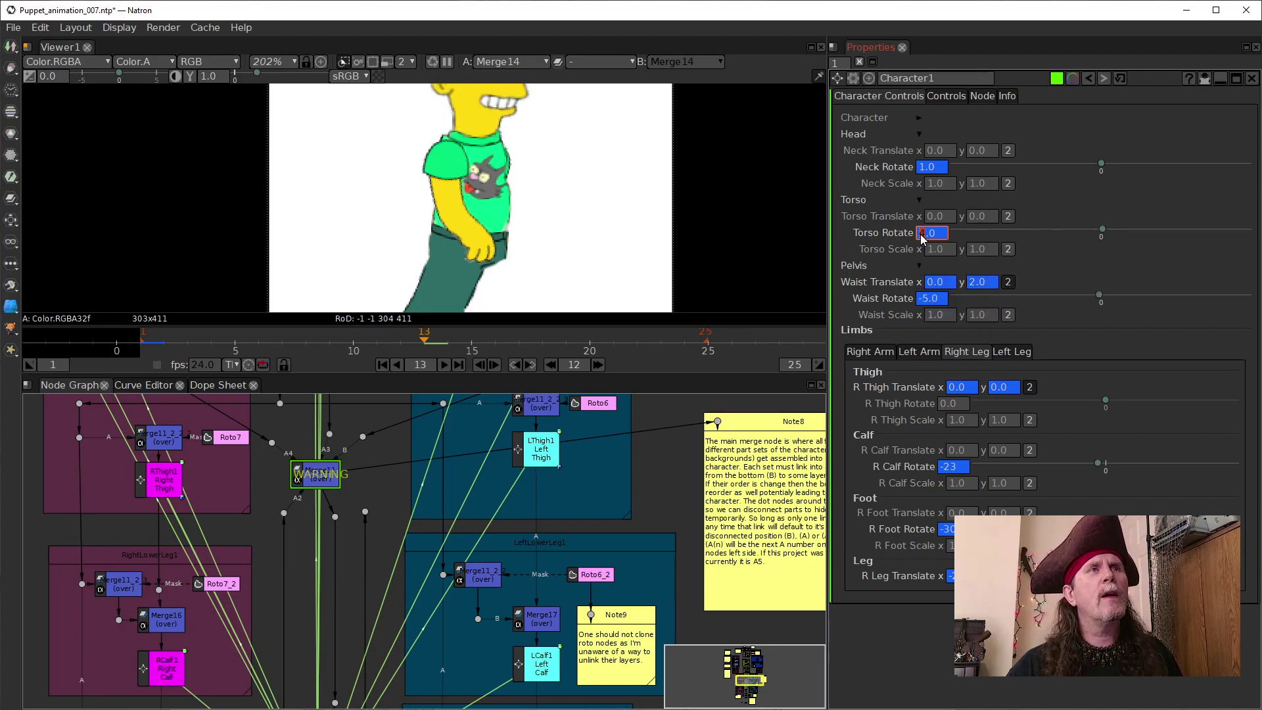
{"action": "left_click", "coordinate": [919, 169]}
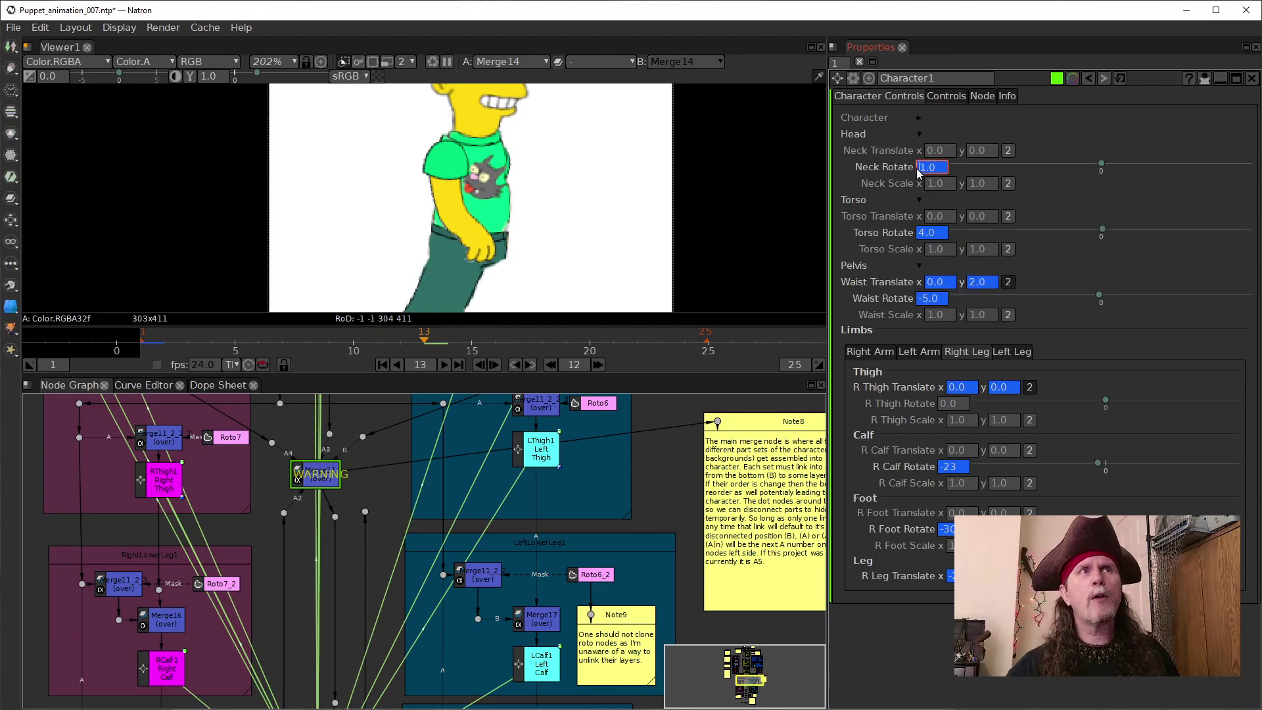
Step: Try to reconnect the left leg's A input to the main merge node
{"action": "left_click_drag", "start_coordinate": [536, 182], "coordinate": [518, 240]}
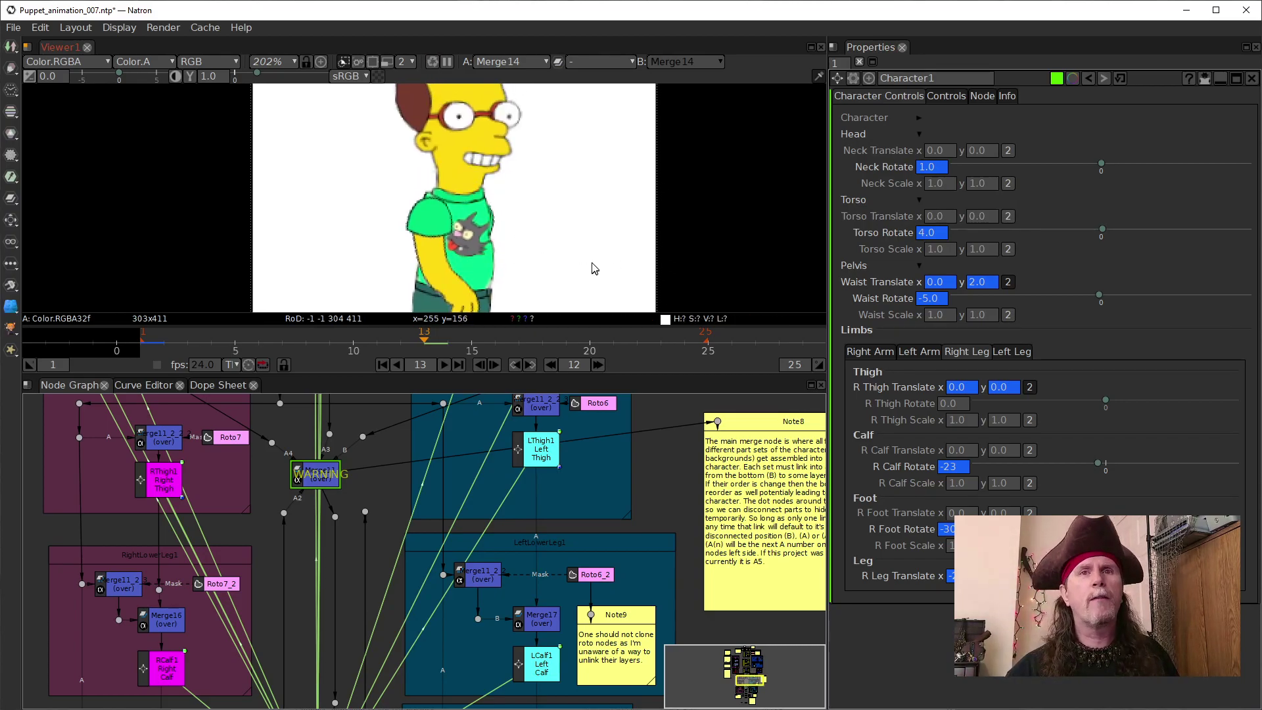
{"action": "left_click_drag", "start_coordinate": [593, 268], "coordinate": [582, 190]}
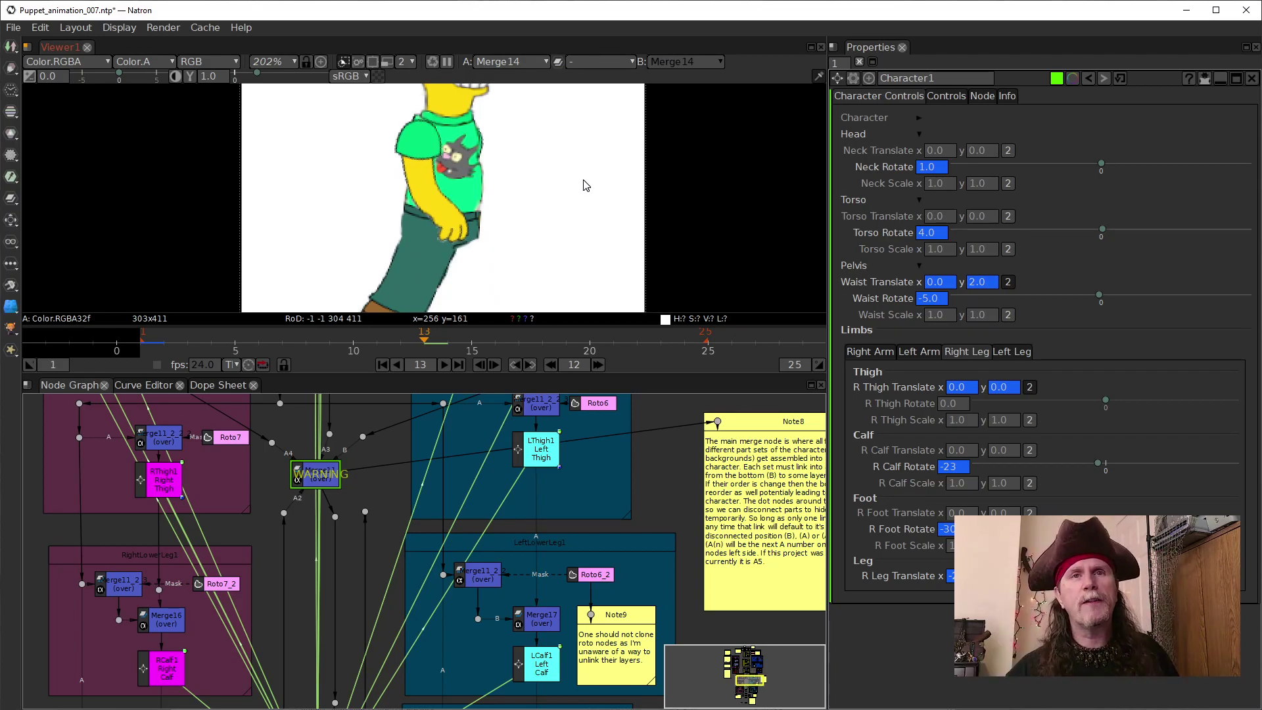
{"action": "scroll", "coordinate": [591, 220], "scroll_direction": "down", "scroll_amount": 1}
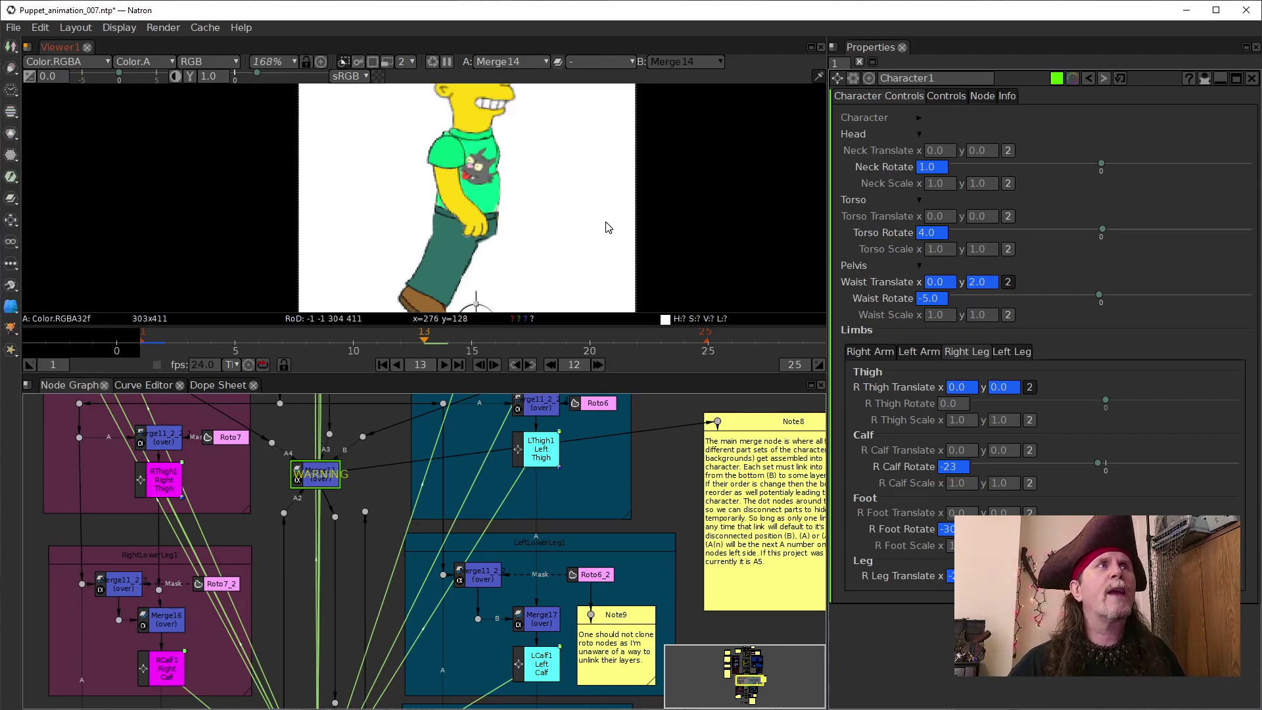
{"action": "scroll", "coordinate": [605, 222], "scroll_direction": "down", "scroll_amount": 1}
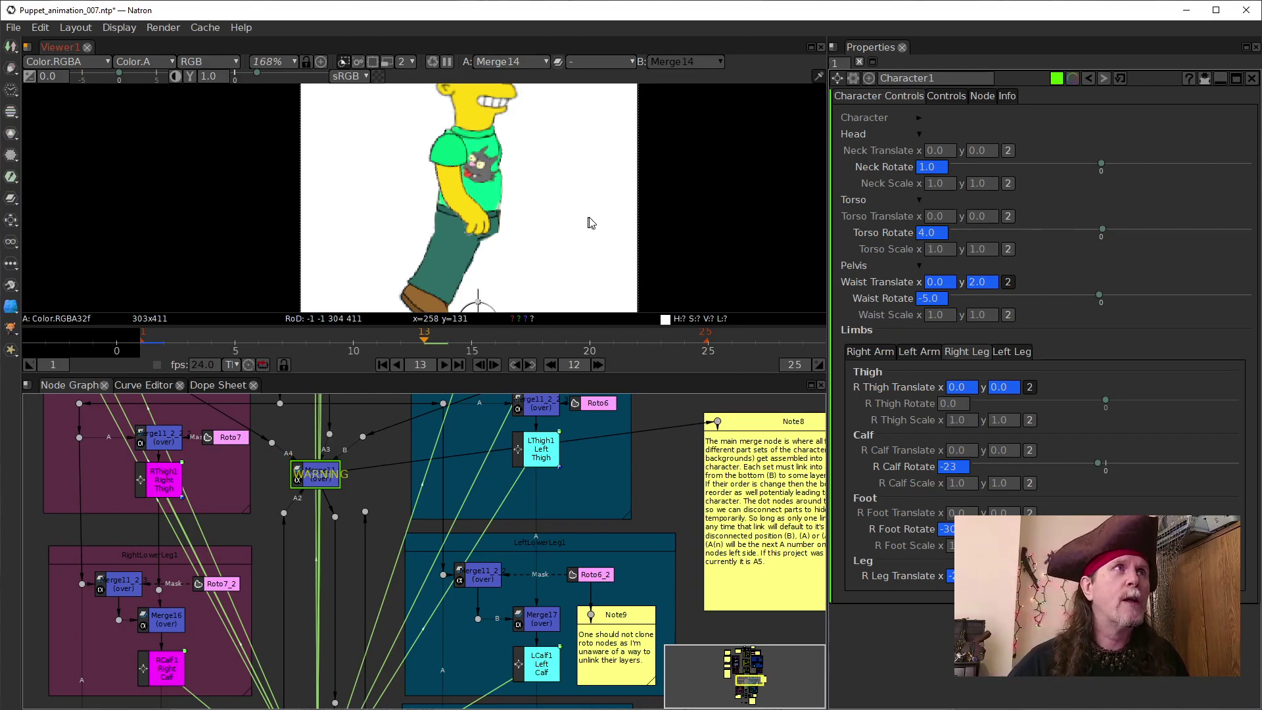
{"action": "scroll", "coordinate": [570, 232], "scroll_direction": "down", "scroll_amount": 1}
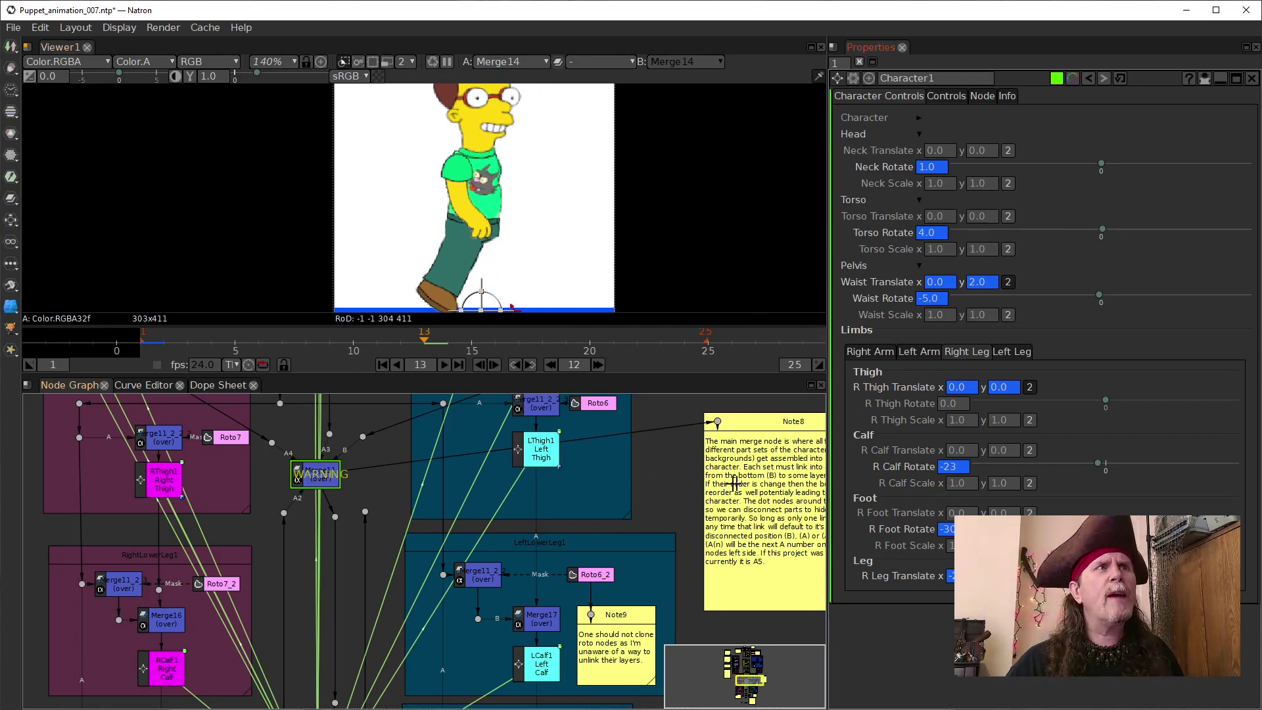
{"action": "left_click_drag", "start_coordinate": [404, 488], "coordinate": [413, 490]}
{"action": "left_click", "coordinate": [314, 480]}
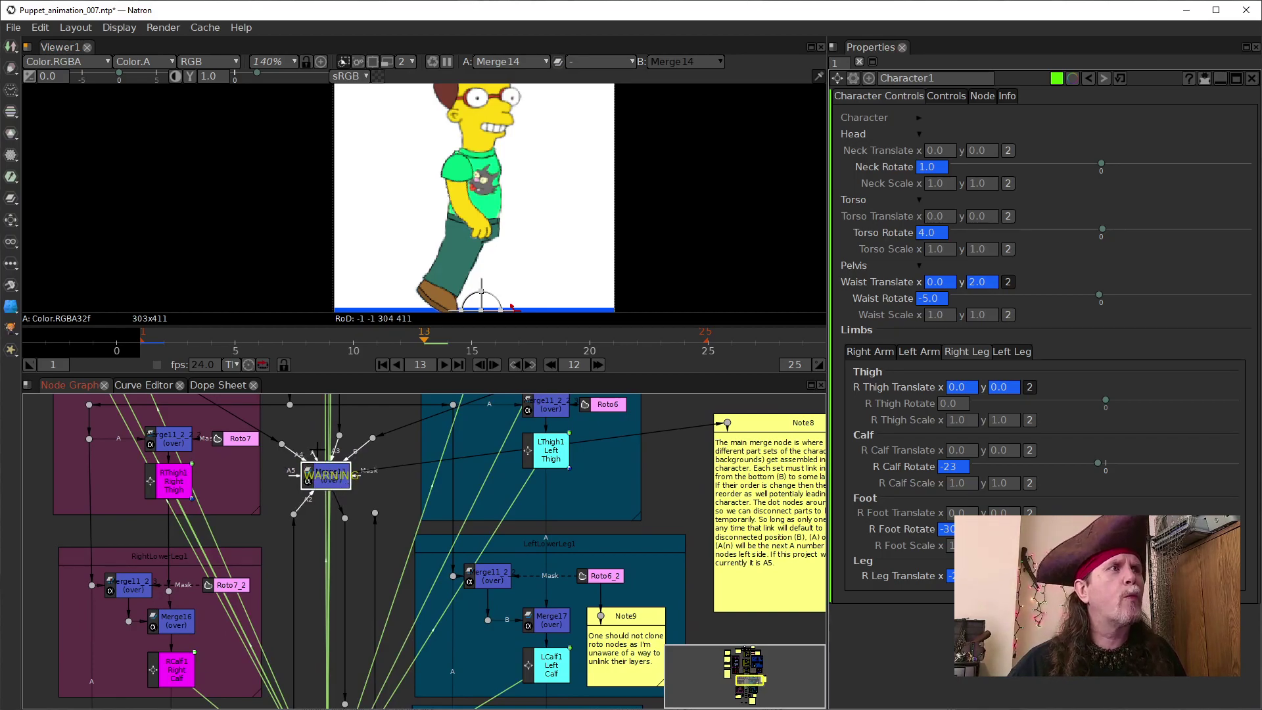
{"action": "left_click_drag", "start_coordinate": [315, 456], "coordinate": [373, 514]}
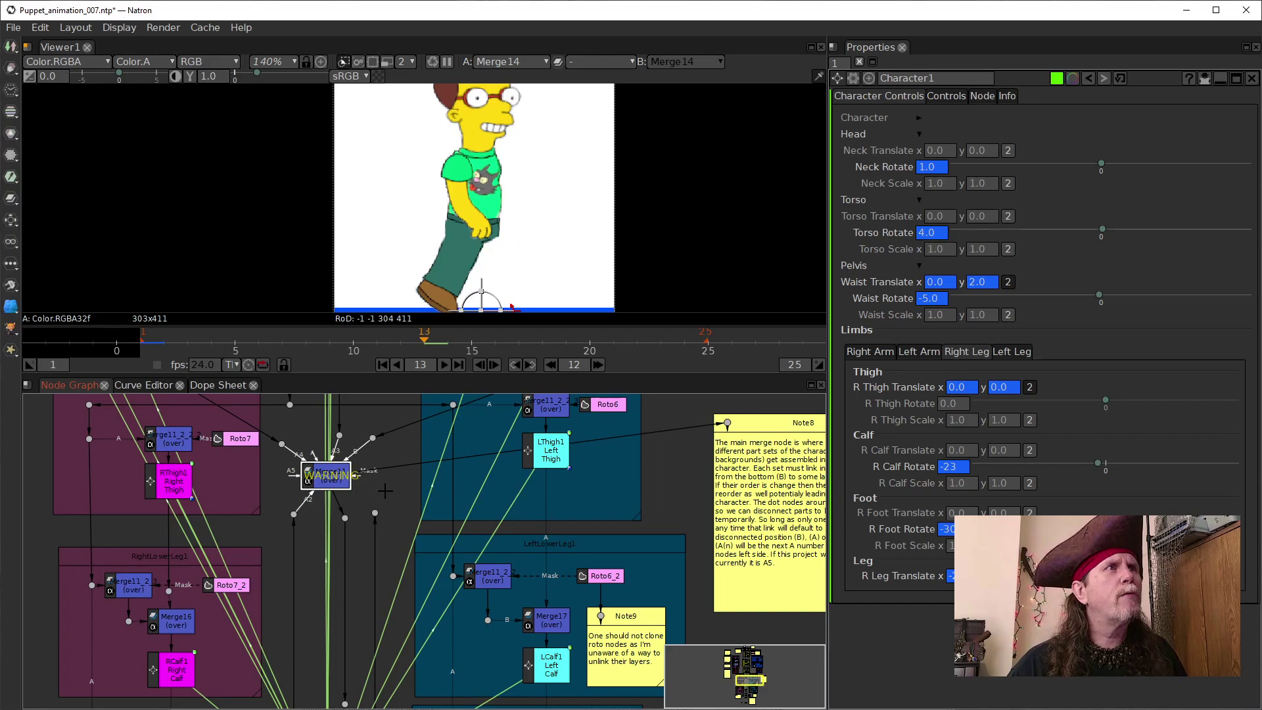
Step: Lower the waist by setting its Y translation to -2 at frame 13
{"action": "scroll", "coordinate": [537, 264], "scroll_direction": "up", "scroll_amount": 5}
{"action": "scroll", "coordinate": [480, 246], "scroll_direction": "up", "scroll_amount": 2}
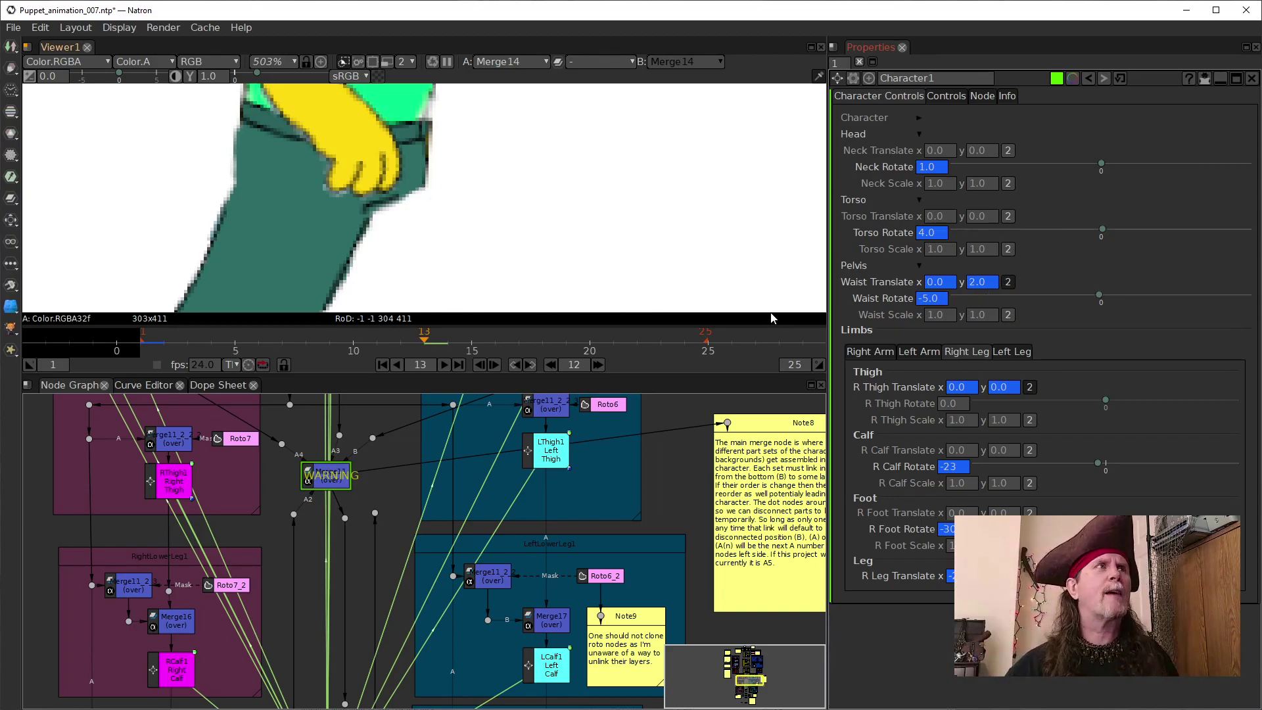
{"action": "left_click", "coordinate": [933, 300]}
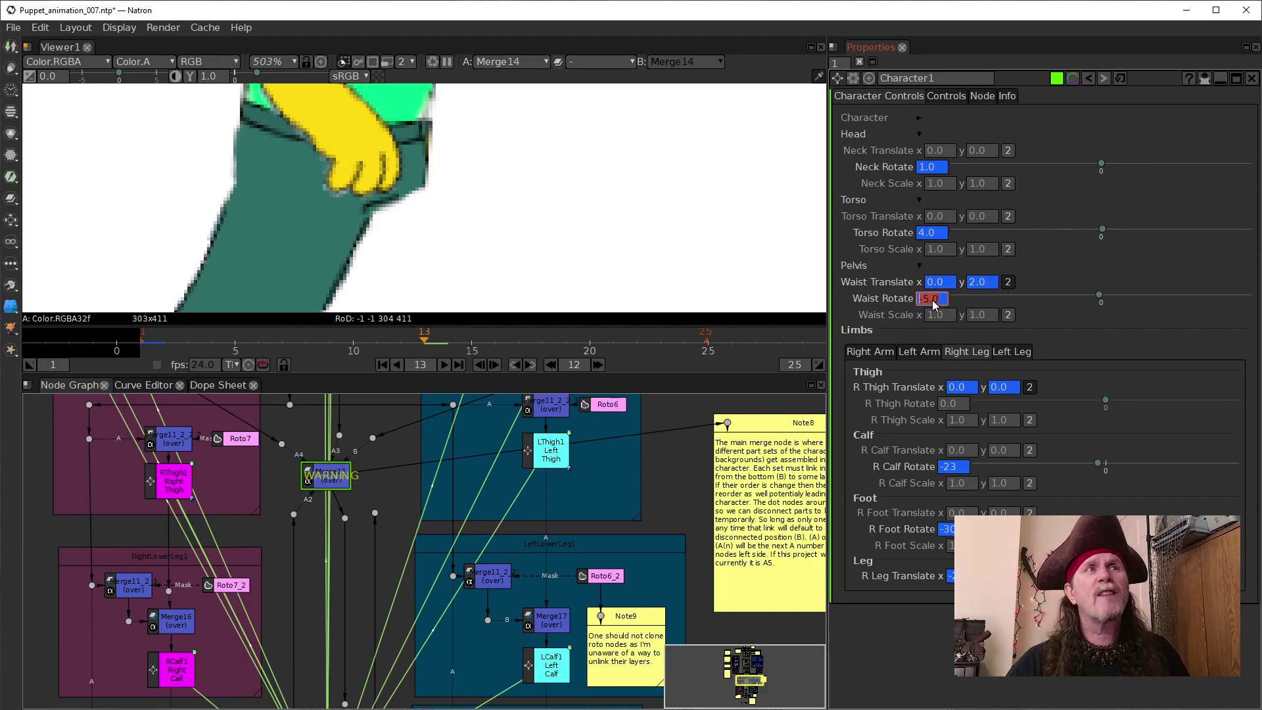
{"action": "left_click", "coordinate": [975, 283]}
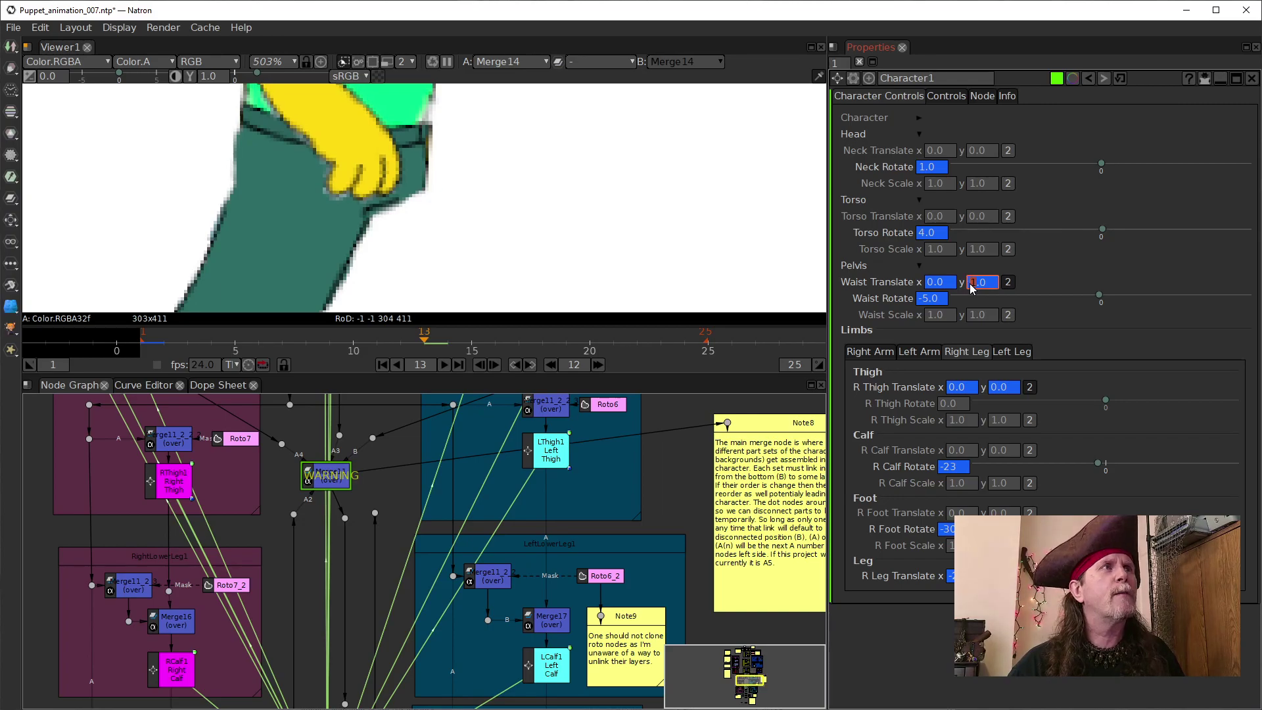
{"action": "key", "text": "Down"}
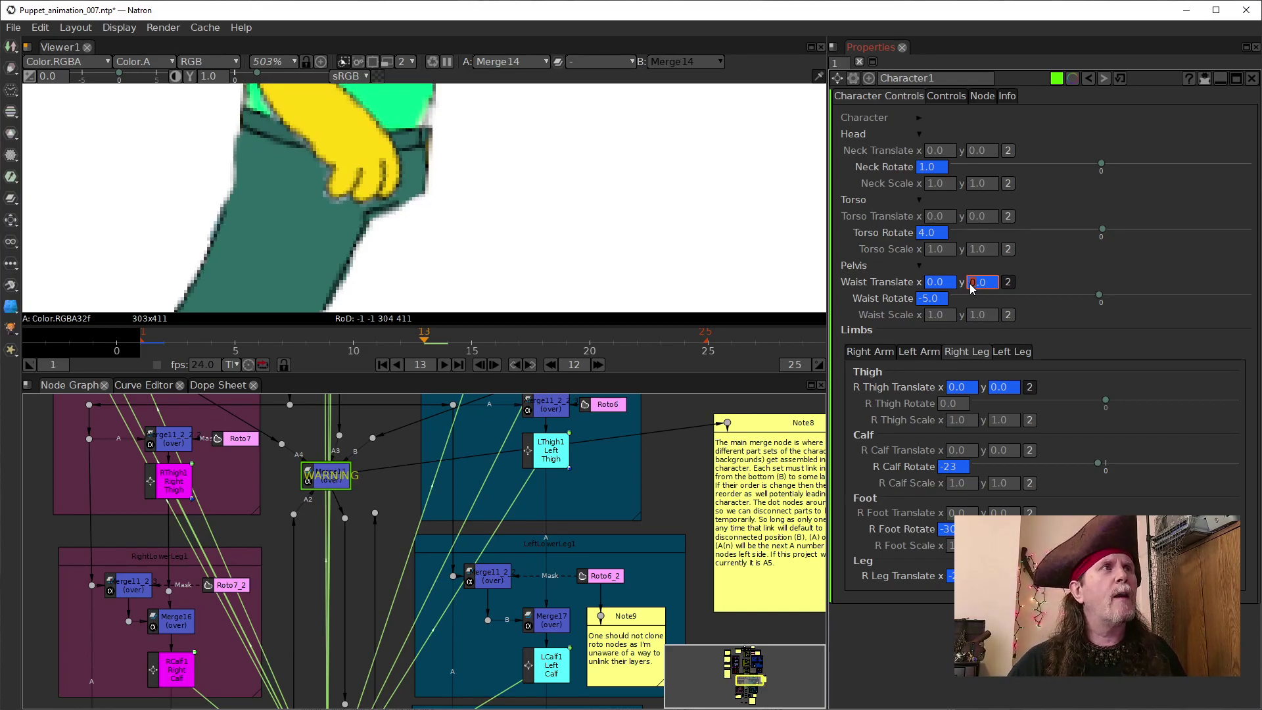
{"action": "key", "text": "Up"}
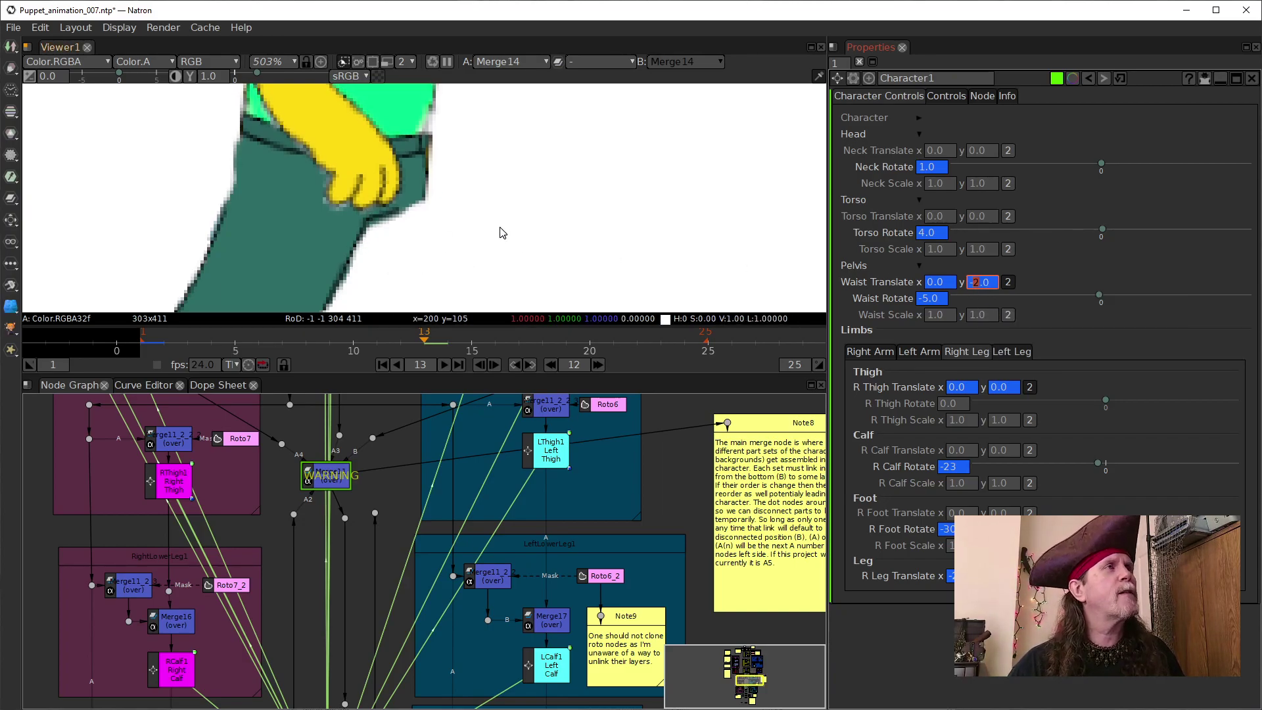
Step: Disconnect the right leg from the main merge node and reconnect the left leg, so only the left leg shows in the viewer
{"action": "scroll", "coordinate": [520, 231], "scroll_direction": "down", "scroll_amount": 4}
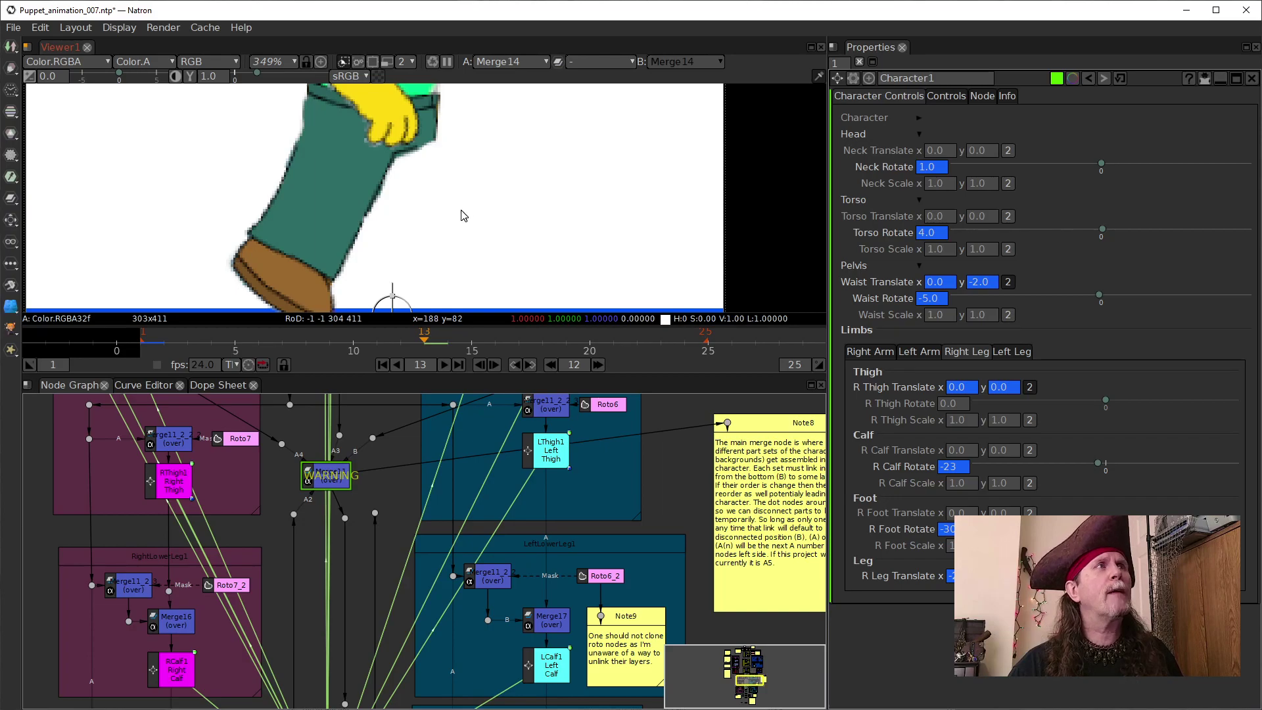
{"action": "scroll", "coordinate": [464, 216], "scroll_direction": "down", "scroll_amount": 2}
{"action": "scroll", "coordinate": [360, 290], "scroll_direction": "up", "scroll_amount": 2}
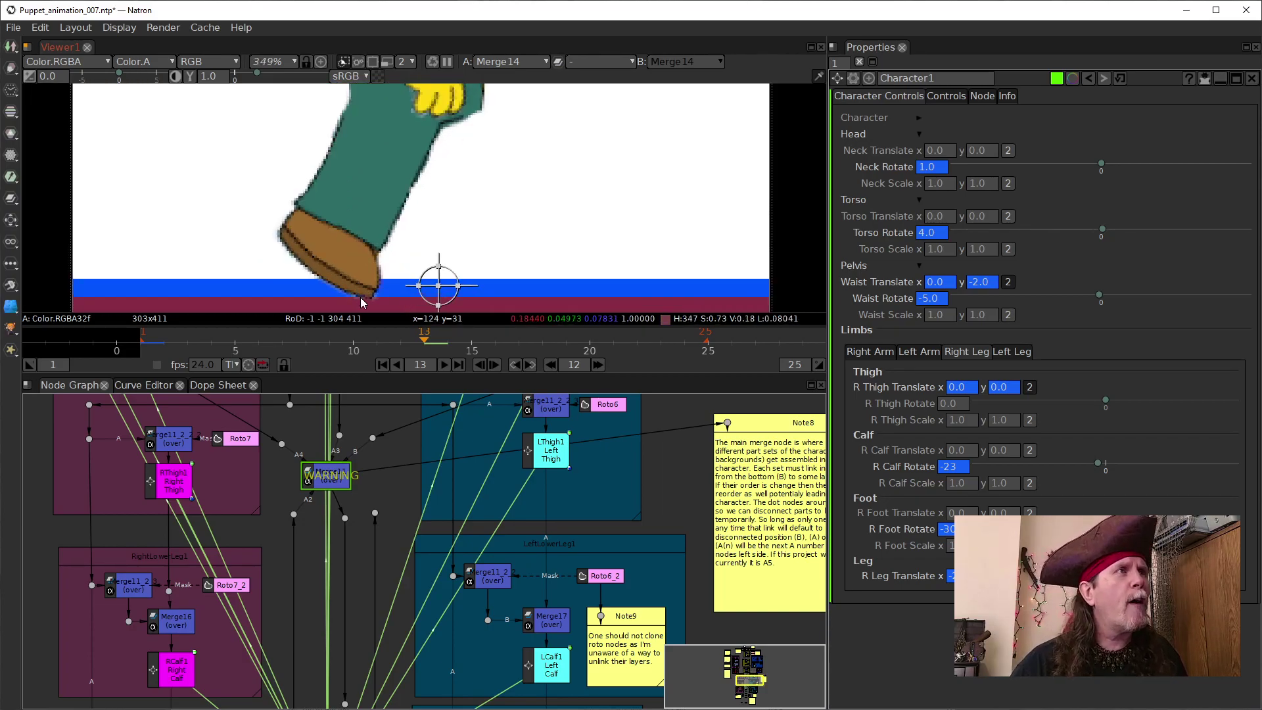
{"action": "left_click_drag", "start_coordinate": [534, 180], "coordinate": [492, 238]}
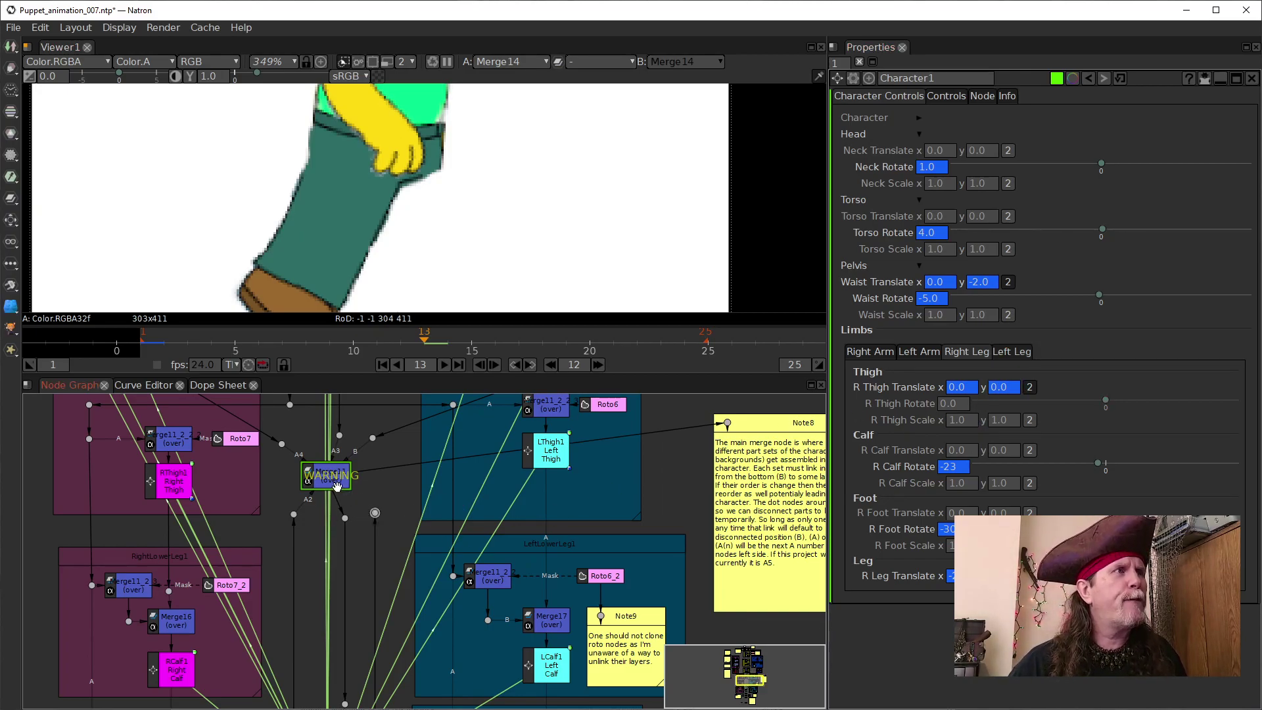
{"action": "left_click_drag", "start_coordinate": [313, 459], "coordinate": [290, 506]}
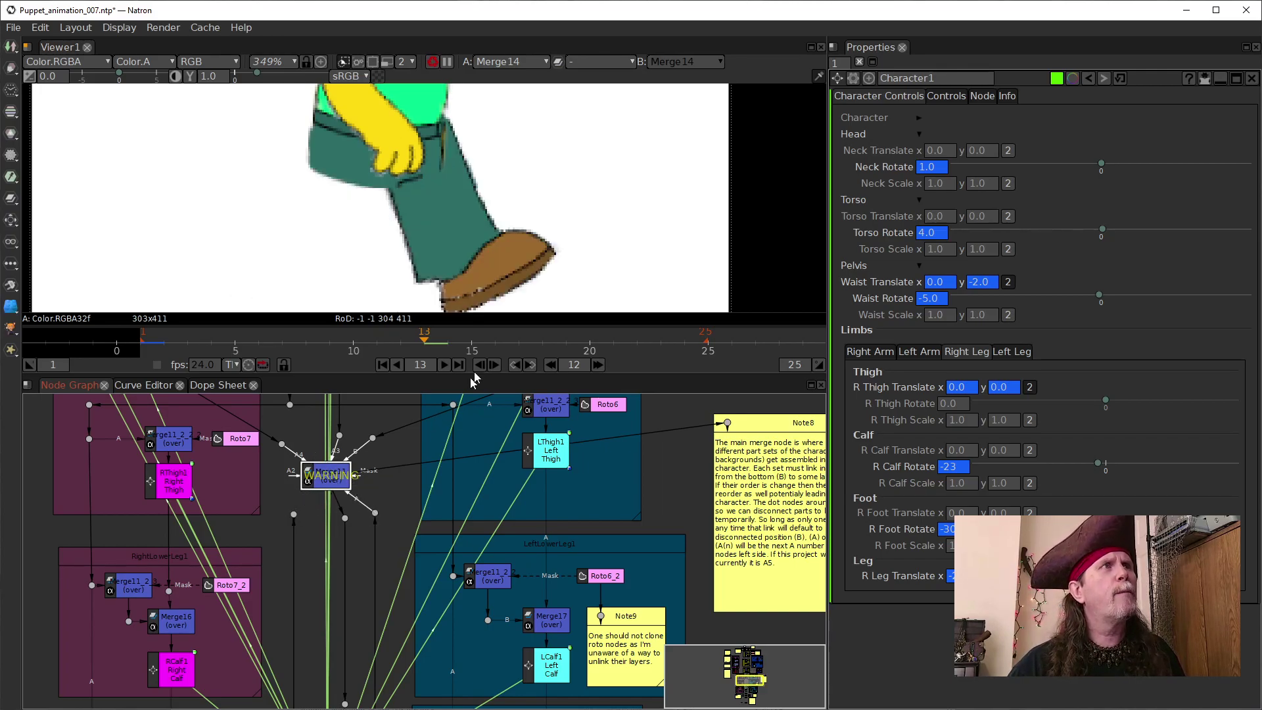
Step: Lower the left leg with its Y translation at frame 13 so the heel of the shoe rests on the blue ground strip
{"action": "left_click_drag", "start_coordinate": [526, 235], "coordinate": [494, 171]}
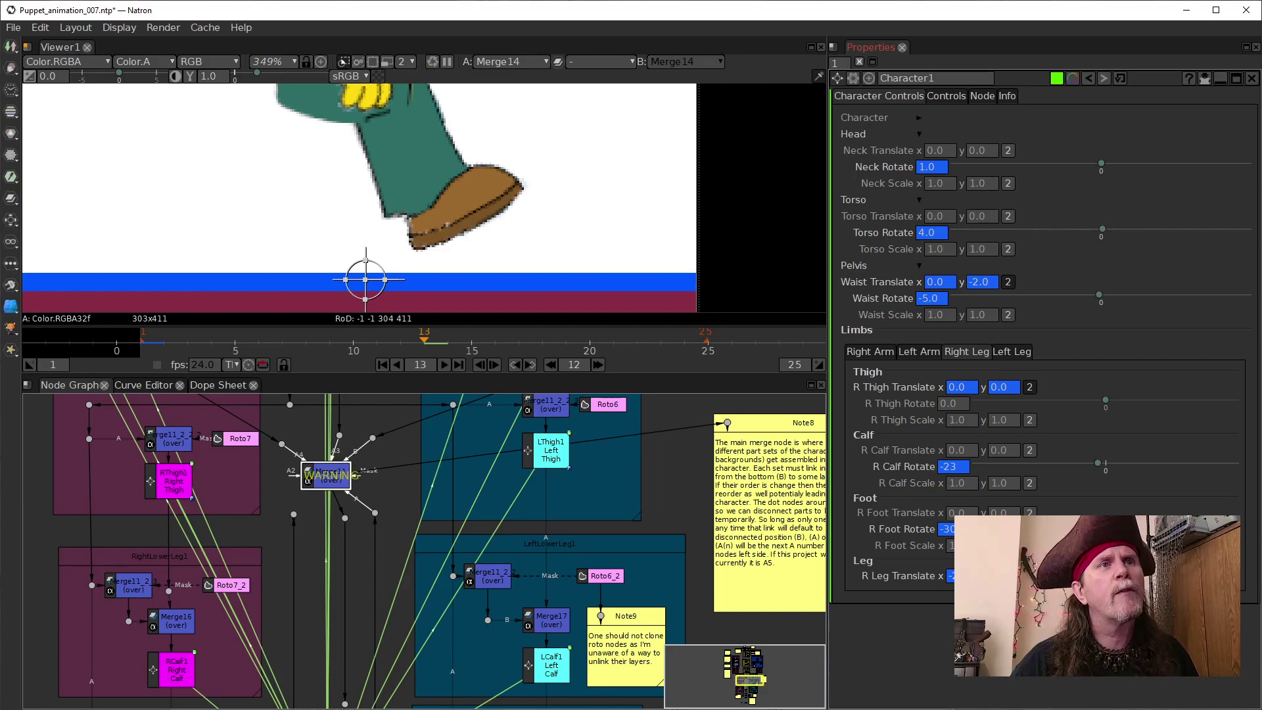
{"action": "left_click", "coordinate": [1012, 352]}
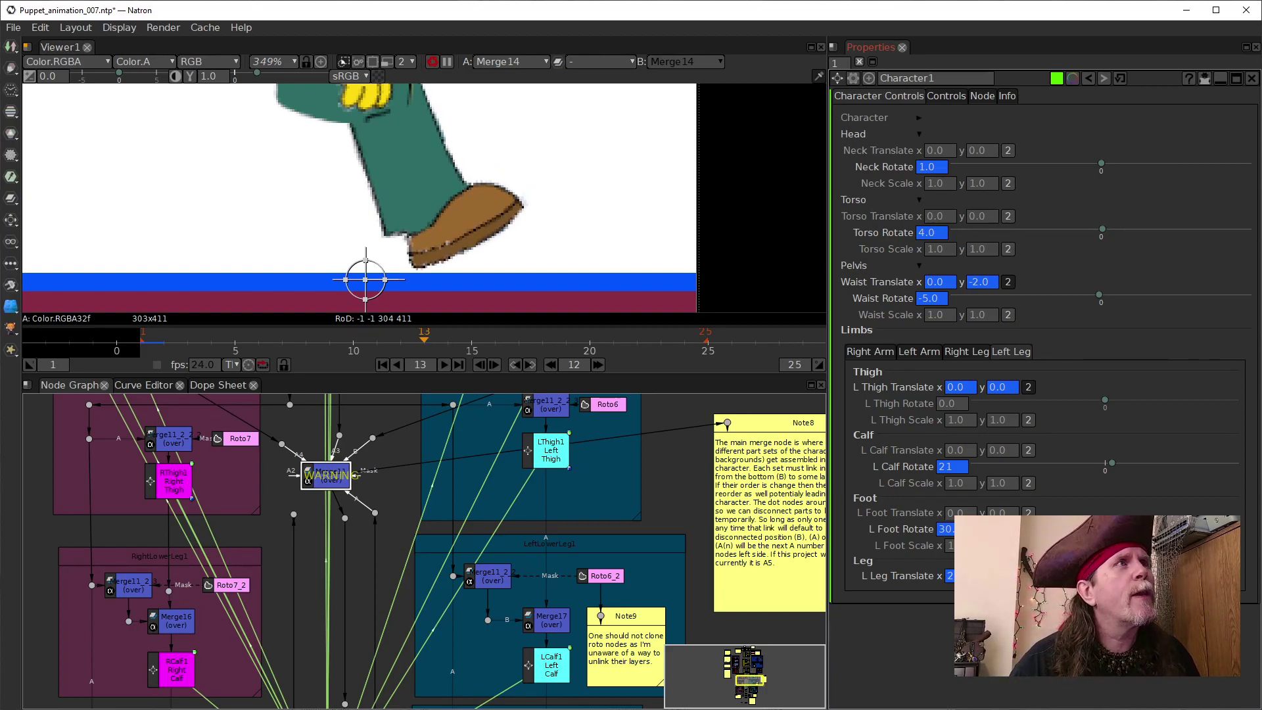
{"action": "scroll", "coordinate": [440, 250], "scroll_direction": "up", "scroll_amount": 6}
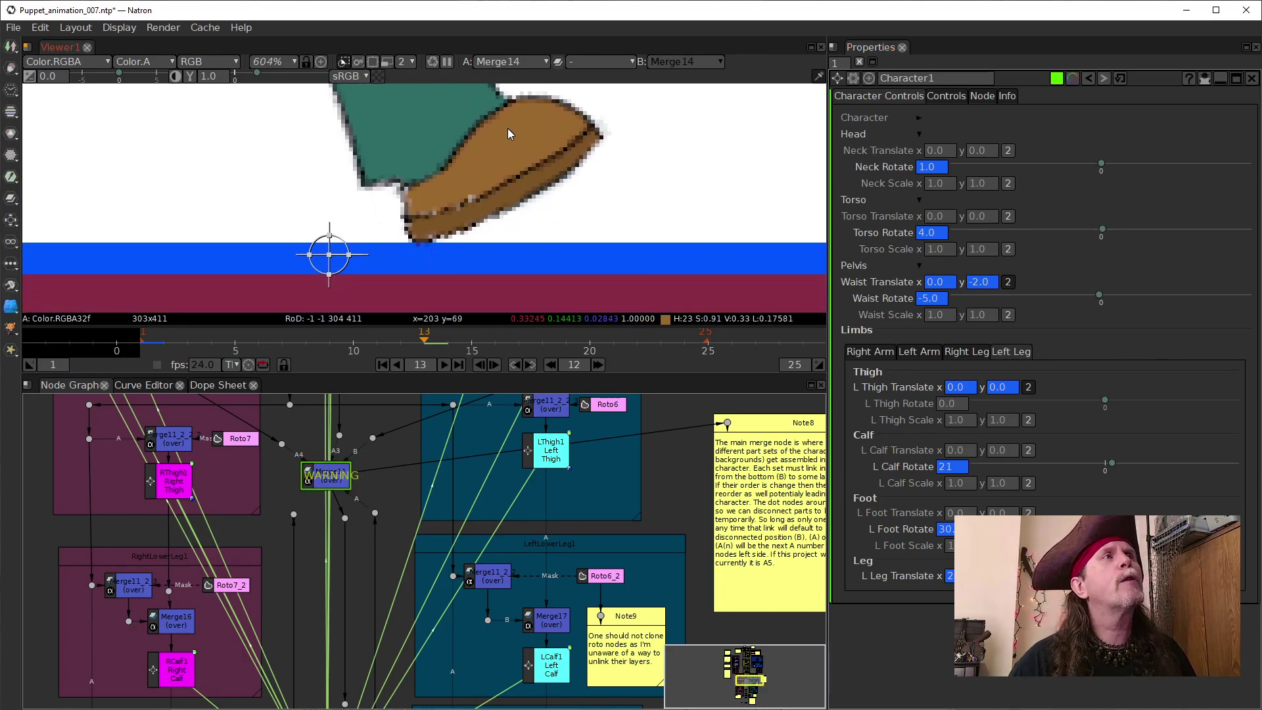
Step: Set the left calf's rotation to 27 at frame 13
{"action": "left_click_drag", "start_coordinate": [507, 128], "coordinate": [527, 246]}
{"action": "scroll", "coordinate": [473, 170], "scroll_direction": "down", "scroll_amount": 3}
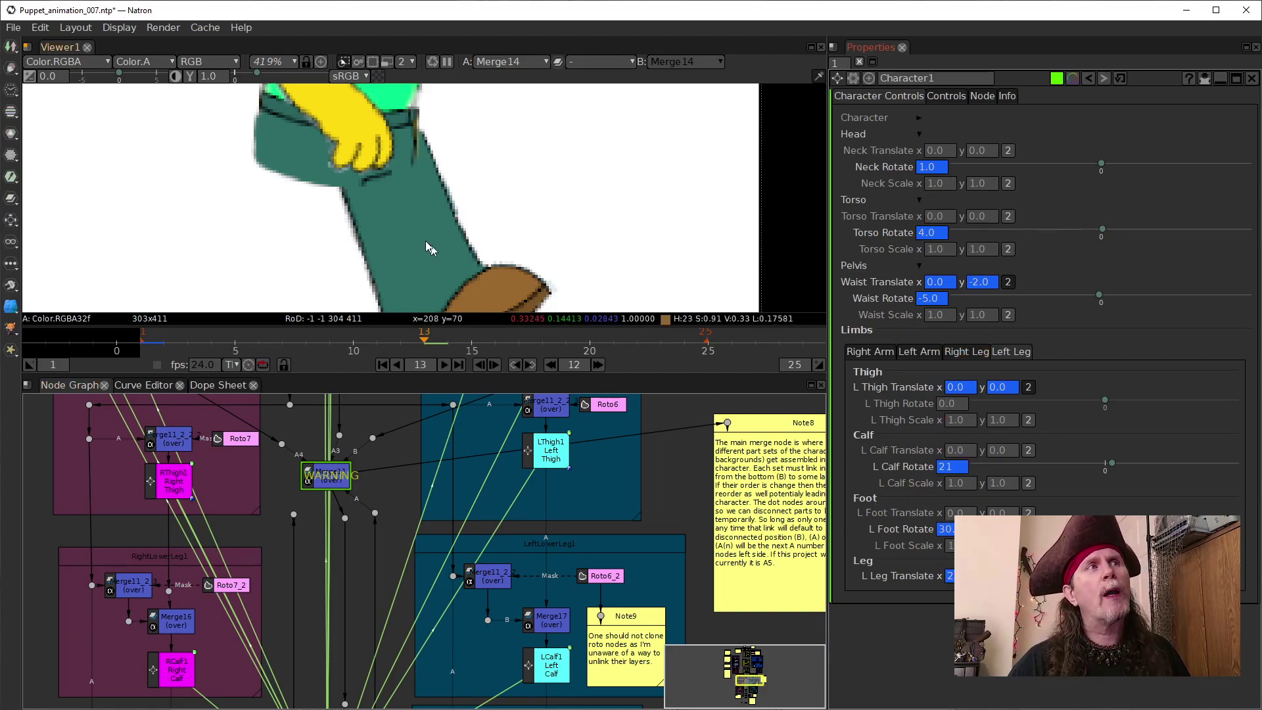
{"action": "double_click", "coordinate": [951, 469]}
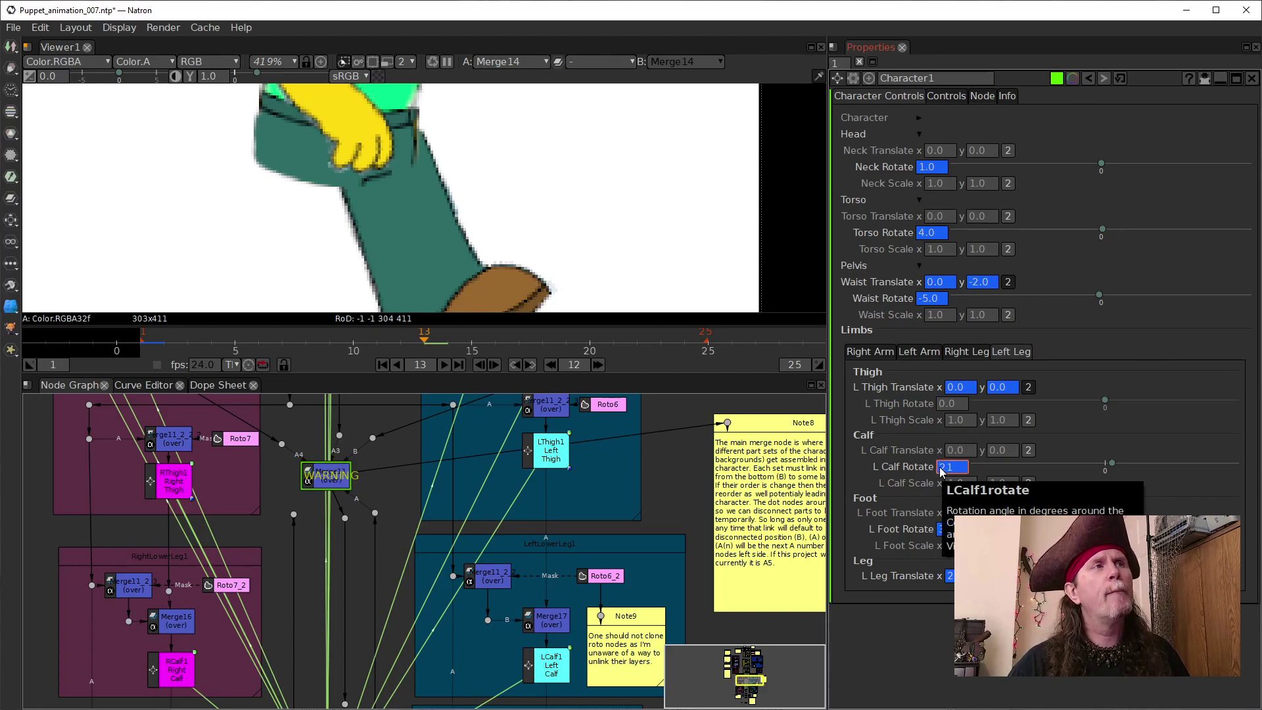
{"action": "scroll", "coordinate": [941, 468], "scroll_direction": "down", "scroll_amount": 1}
{"action": "scroll", "coordinate": [942, 471], "scroll_direction": "up", "scroll_amount": 2}
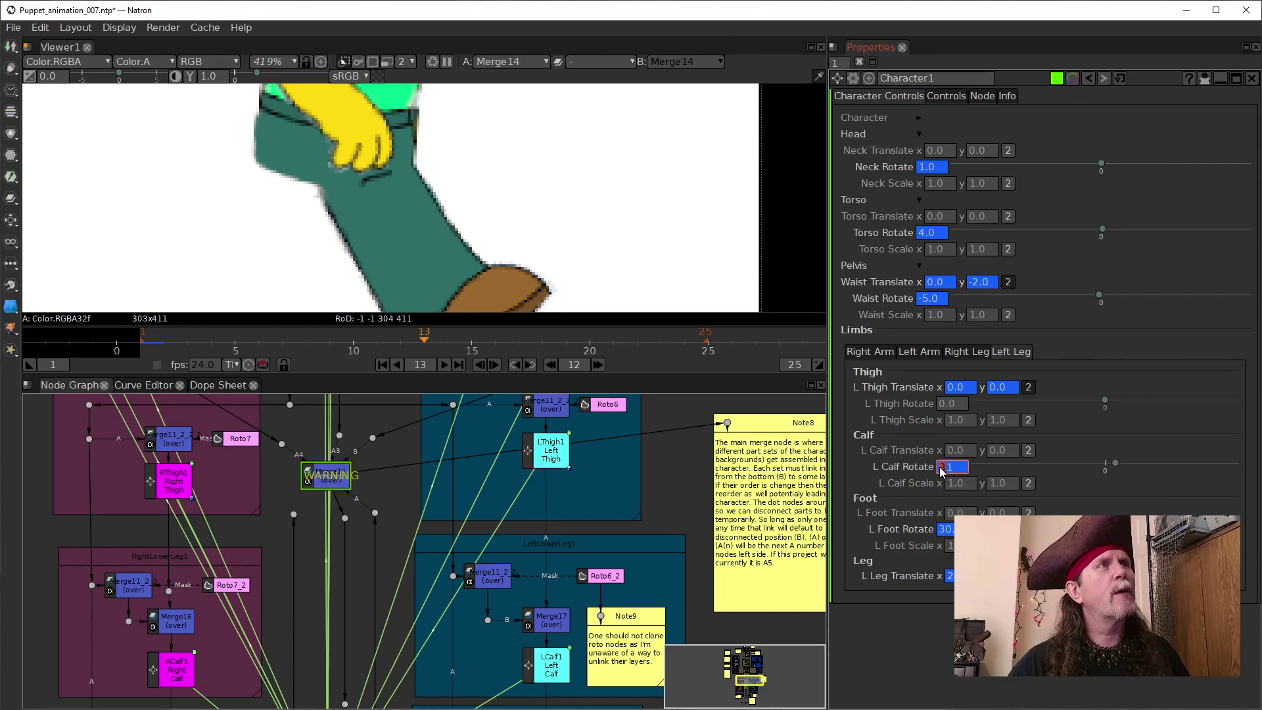
{"action": "scroll", "coordinate": [948, 475], "scroll_direction": "down", "scroll_amount": 1}
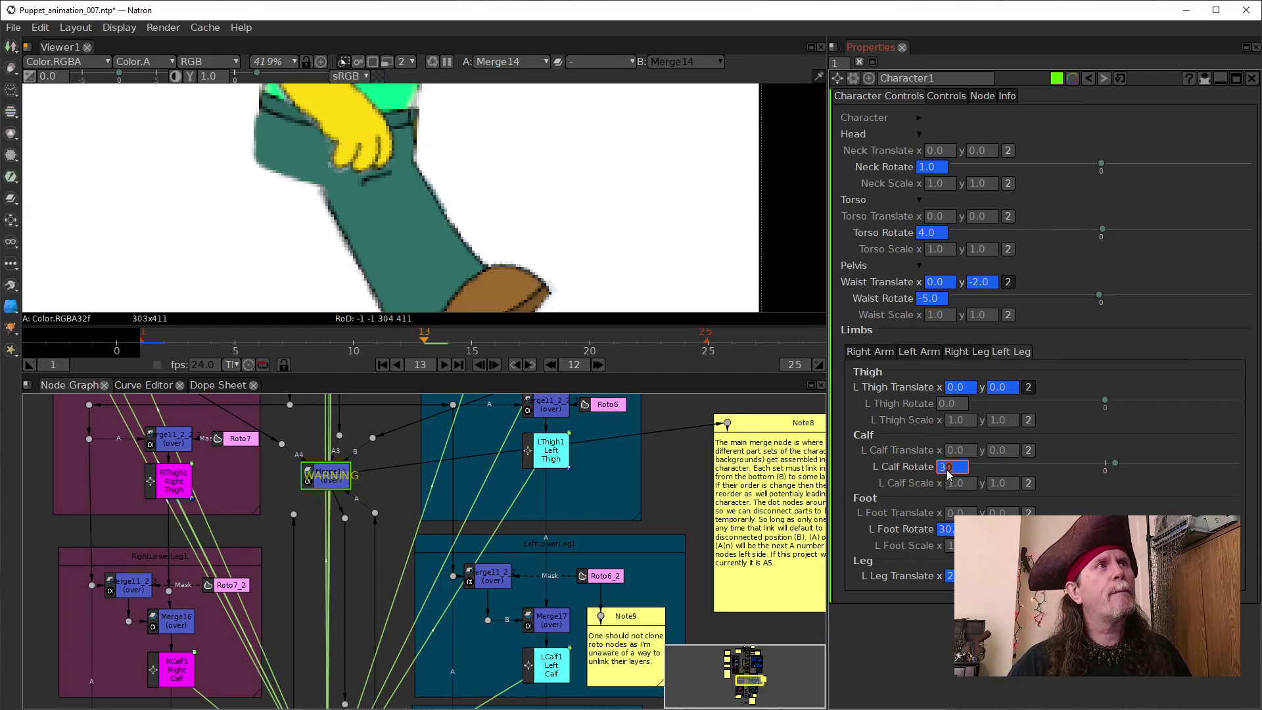
{"action": "scroll", "coordinate": [949, 475], "scroll_direction": "down", "scroll_amount": 3}
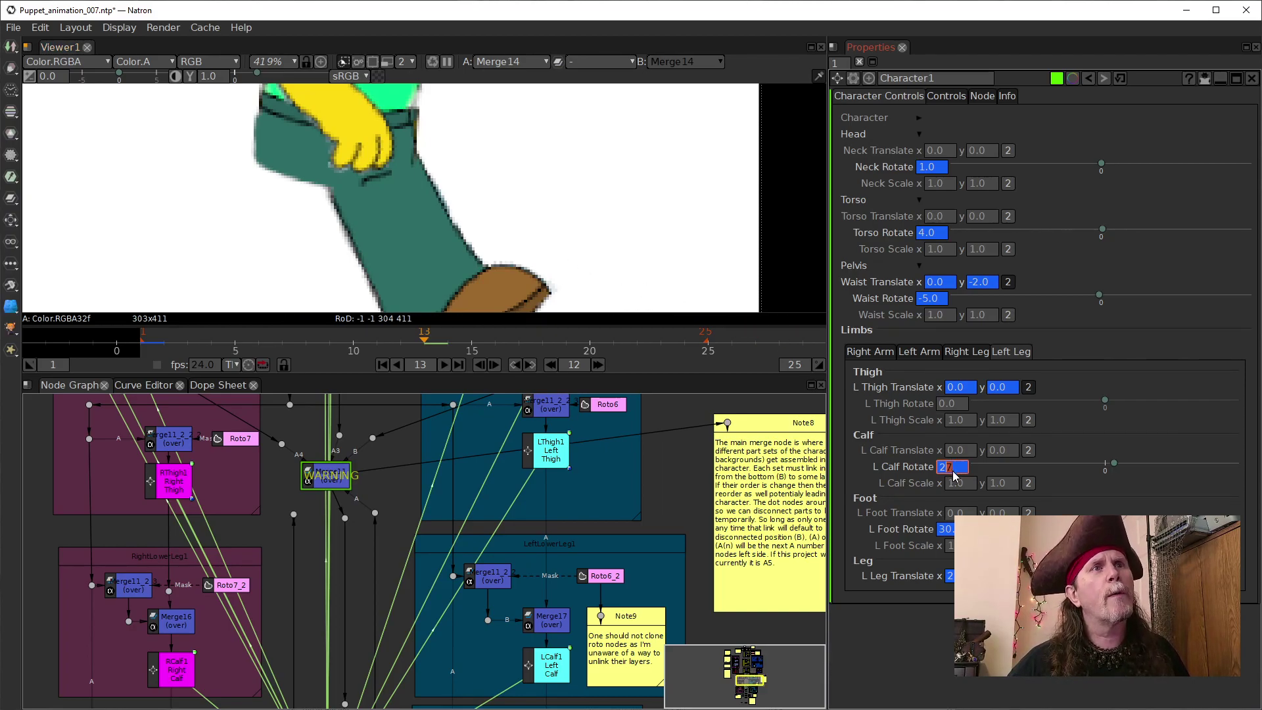
{"action": "scroll", "coordinate": [953, 471], "scroll_direction": "up", "scroll_amount": 1}
{"action": "scroll", "coordinate": [954, 471], "scroll_direction": "down", "scroll_amount": 2}
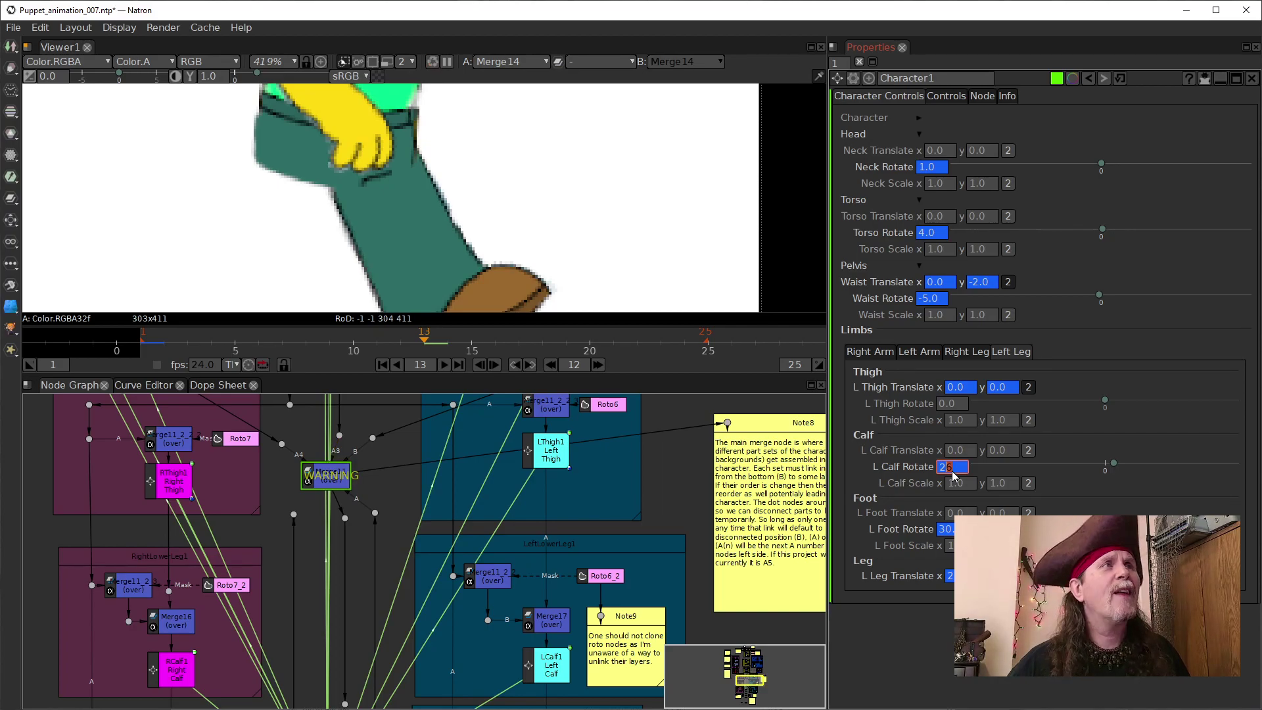
{"action": "scroll", "coordinate": [951, 476], "scroll_direction": "down", "scroll_amount": 1}
{"action": "scroll", "coordinate": [951, 476], "scroll_direction": "up", "scroll_amount": 1}
{"action": "scroll", "coordinate": [953, 475], "scroll_direction": "up", "scroll_amount": 1}
{"action": "scroll", "coordinate": [954, 476], "scroll_direction": "up", "scroll_amount": 1}
{"action": "scroll", "coordinate": [954, 476], "scroll_direction": "down", "scroll_amount": 1}
{"action": "scroll", "coordinate": [570, 257], "scroll_direction": "down", "scroll_amount": 2}
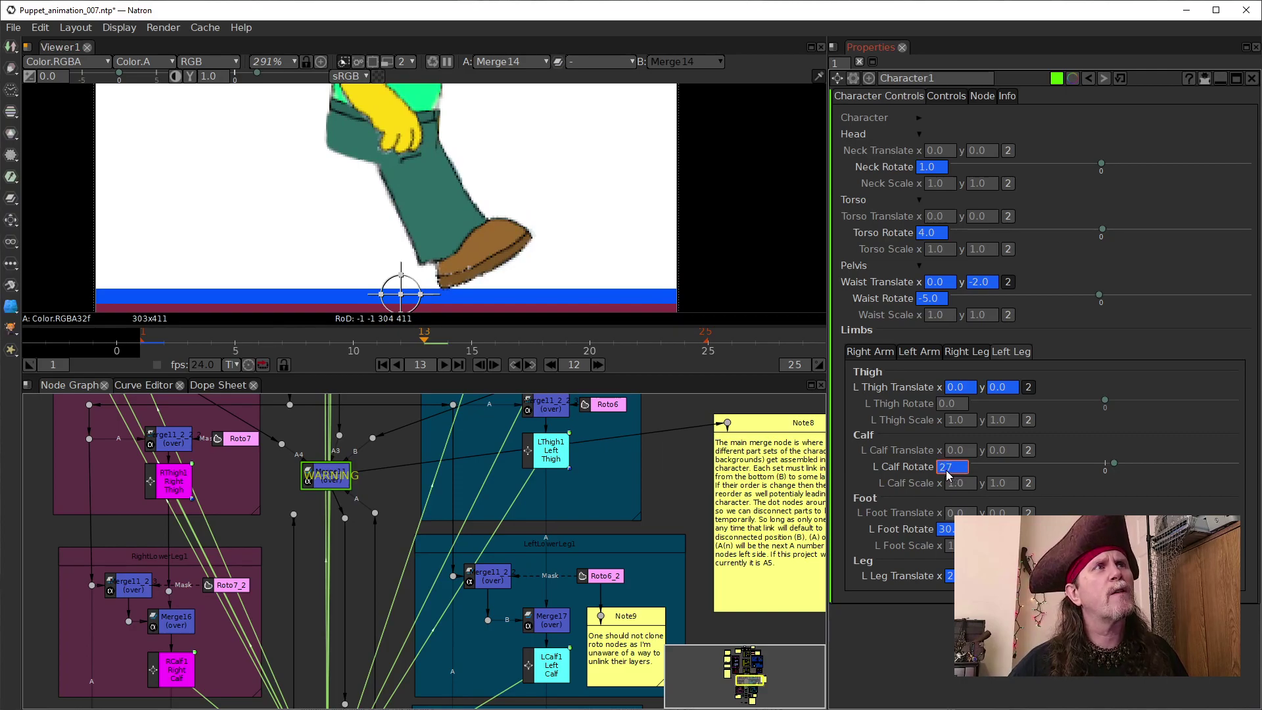
Step: Set the left calf's rotation to 26 at frame 13 and reconnect the right leg to the main merge node
{"action": "scroll", "coordinate": [948, 473], "scroll_direction": "down", "scroll_amount": 1}
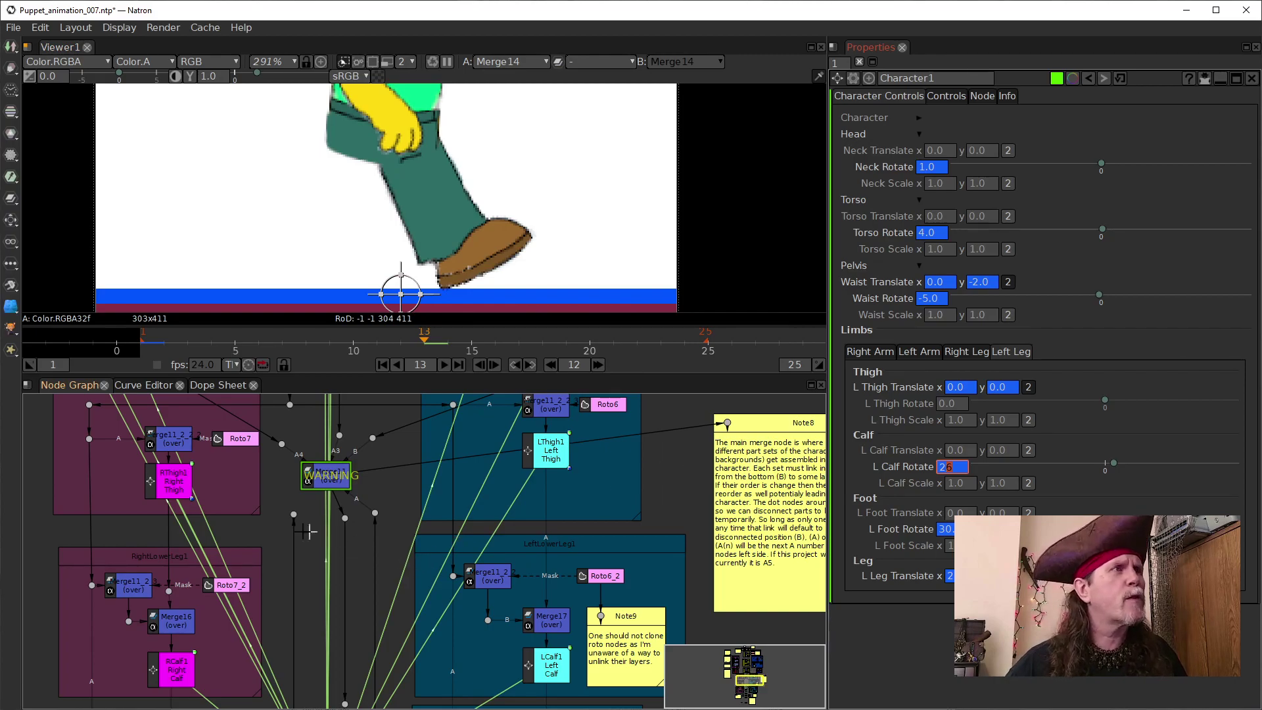
{"action": "left_click", "coordinate": [310, 478]}
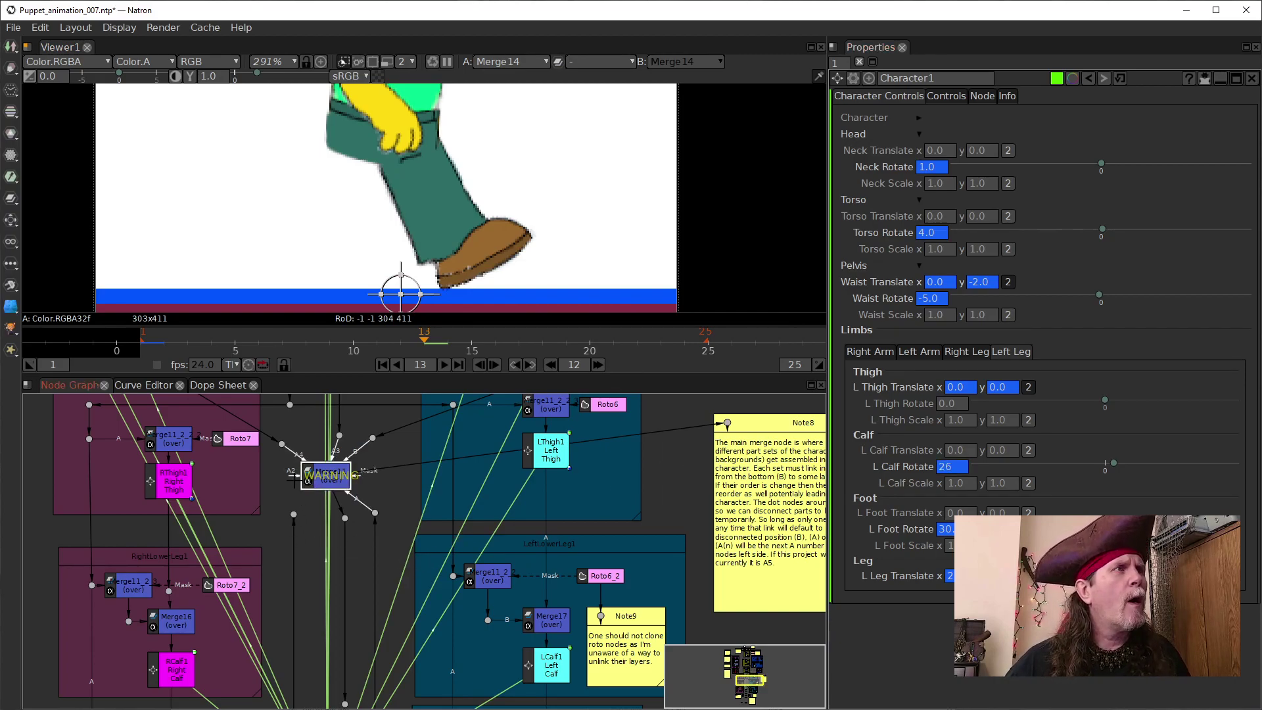
{"action": "left_click", "coordinate": [292, 514]}
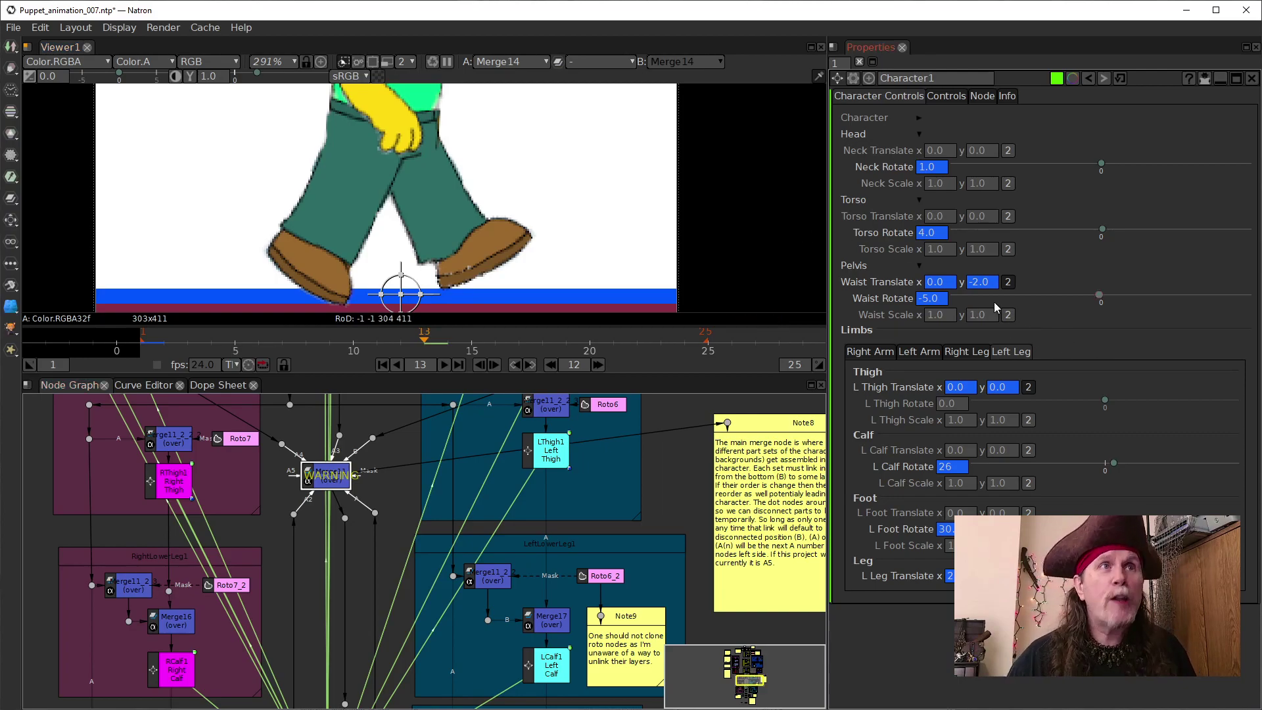
Step: Lower the waist by setting its Y translation to -2 at frames 1 and 25
{"action": "left_click", "coordinate": [550, 366]}
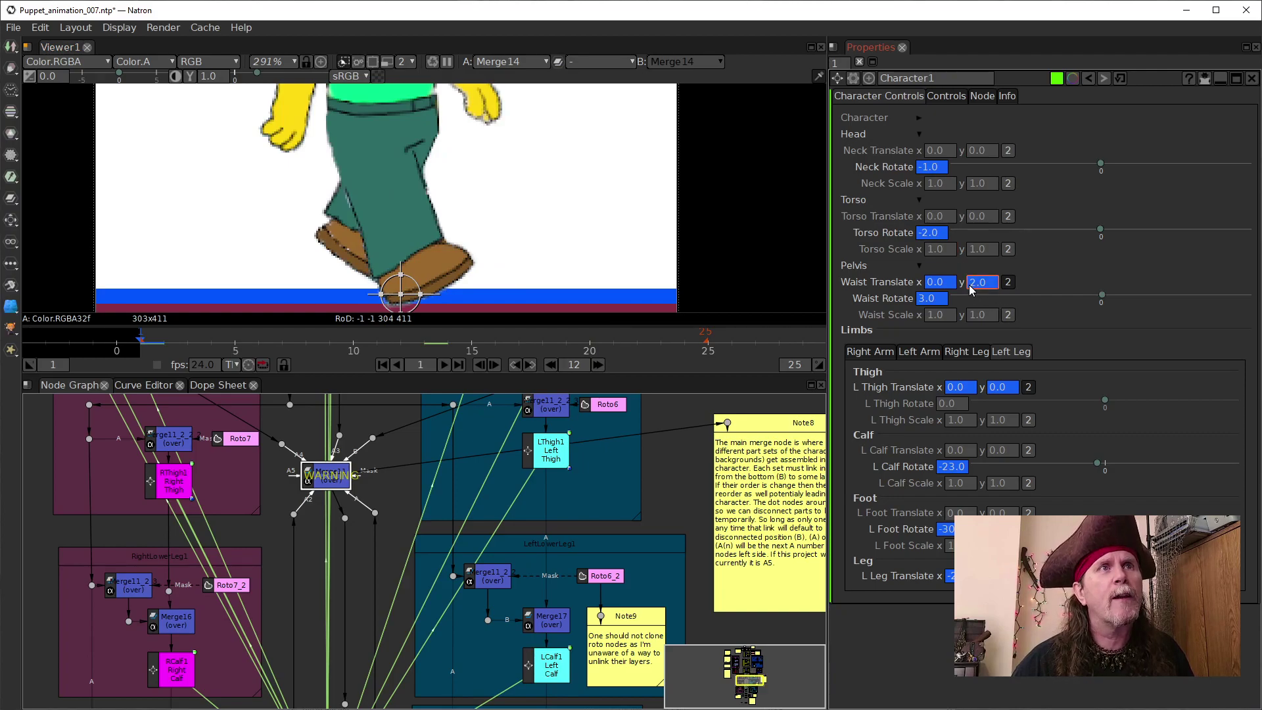
{"action": "type", "text": "-"}
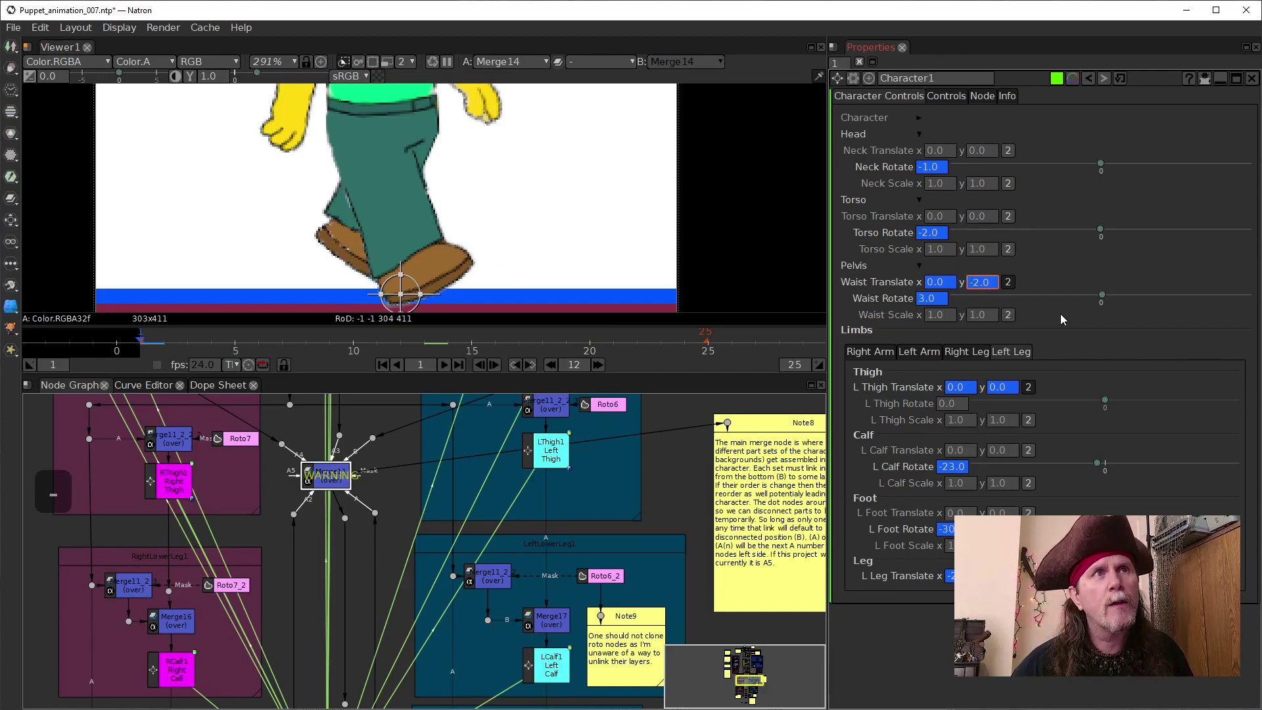
{"action": "key", "text": "Return"}
{"action": "left_click", "coordinate": [598, 365]}
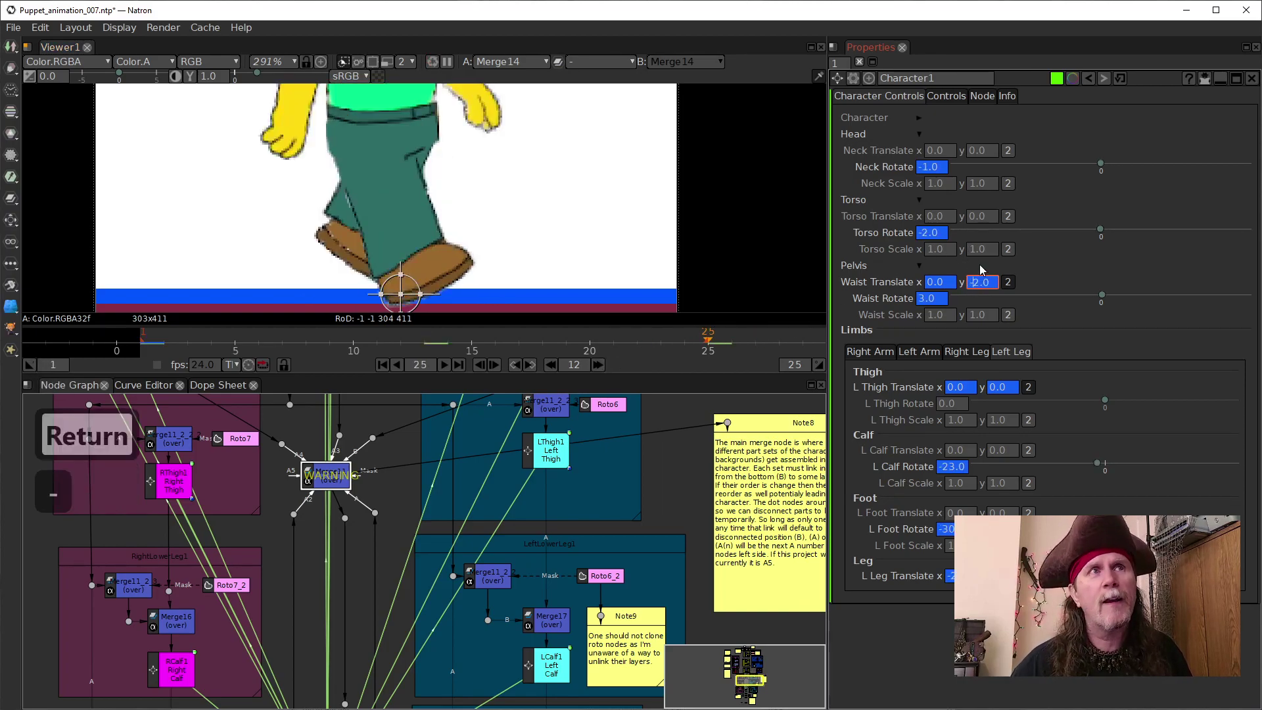
{"action": "type", "text": "-"}
{"action": "key", "text": "Return"}
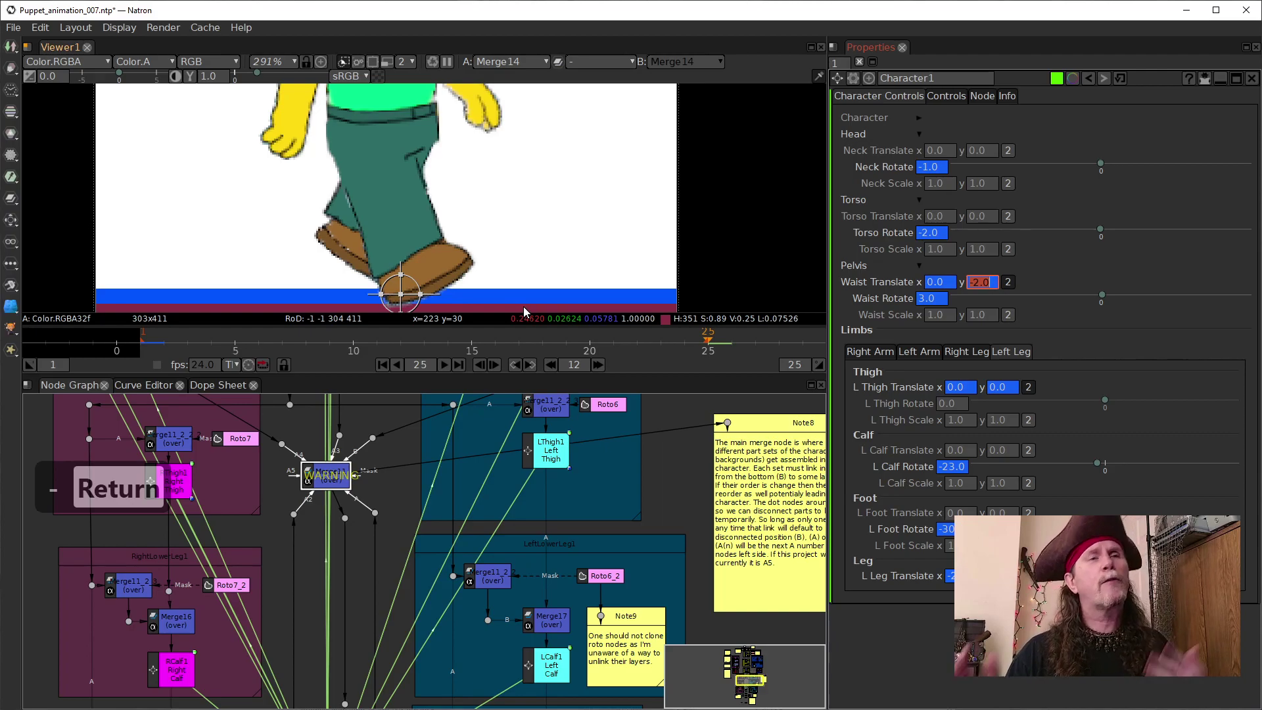
Step: Go to frame 1 and disconnect the right leg from the main merge node so only the left leg shows
{"action": "left_click", "coordinate": [551, 365]}
{"action": "left_click", "coordinate": [551, 365]}
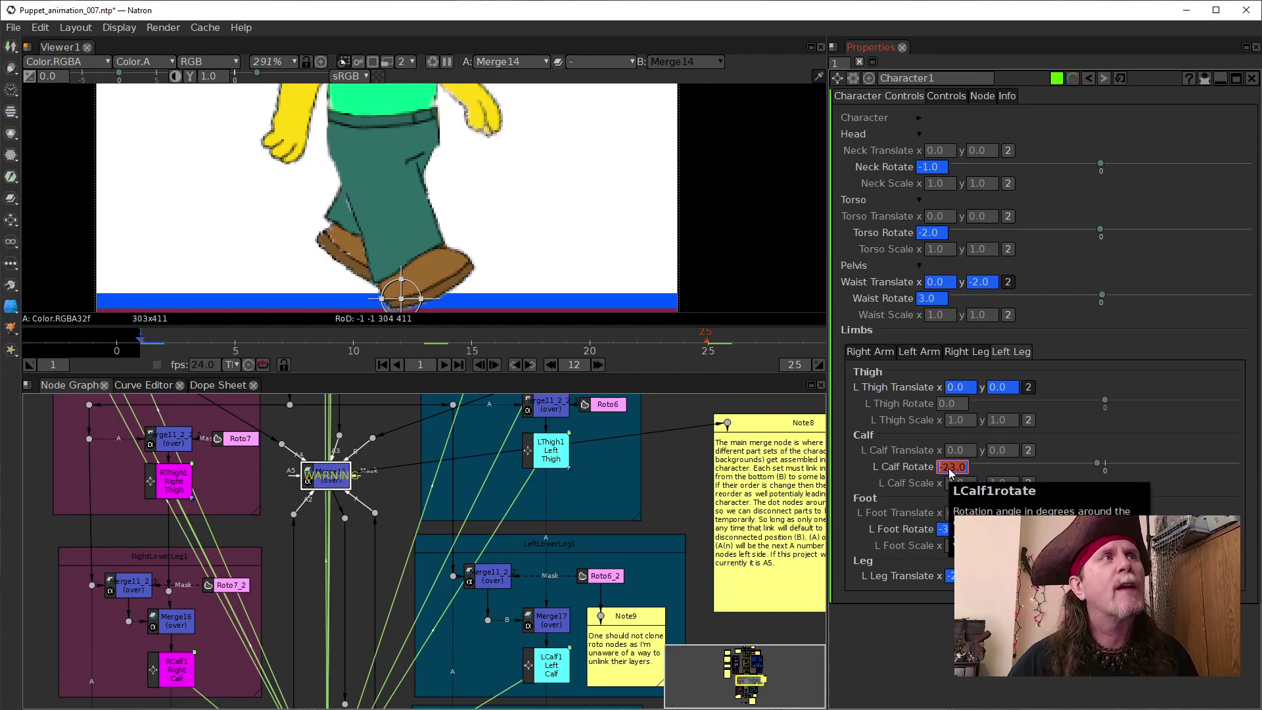
{"action": "left_click_drag", "start_coordinate": [367, 496], "coordinate": [373, 512]}
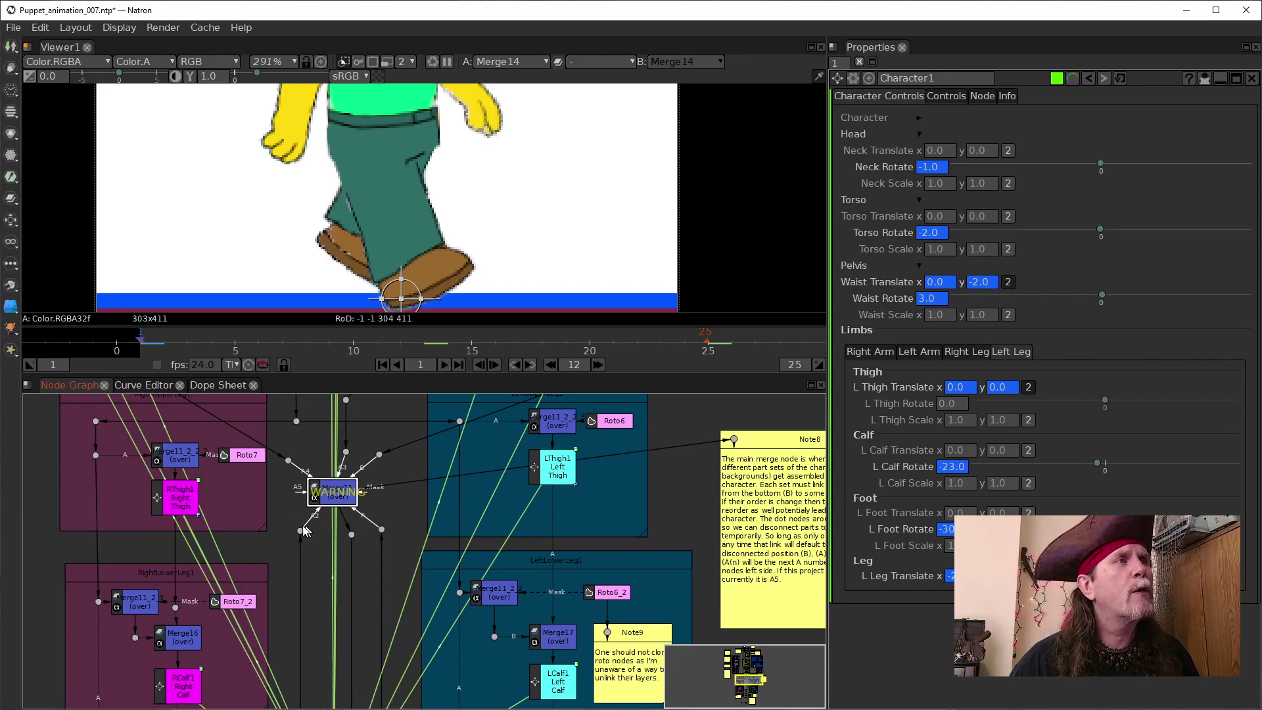
{"action": "left_click_drag", "start_coordinate": [308, 526], "coordinate": [250, 506]}
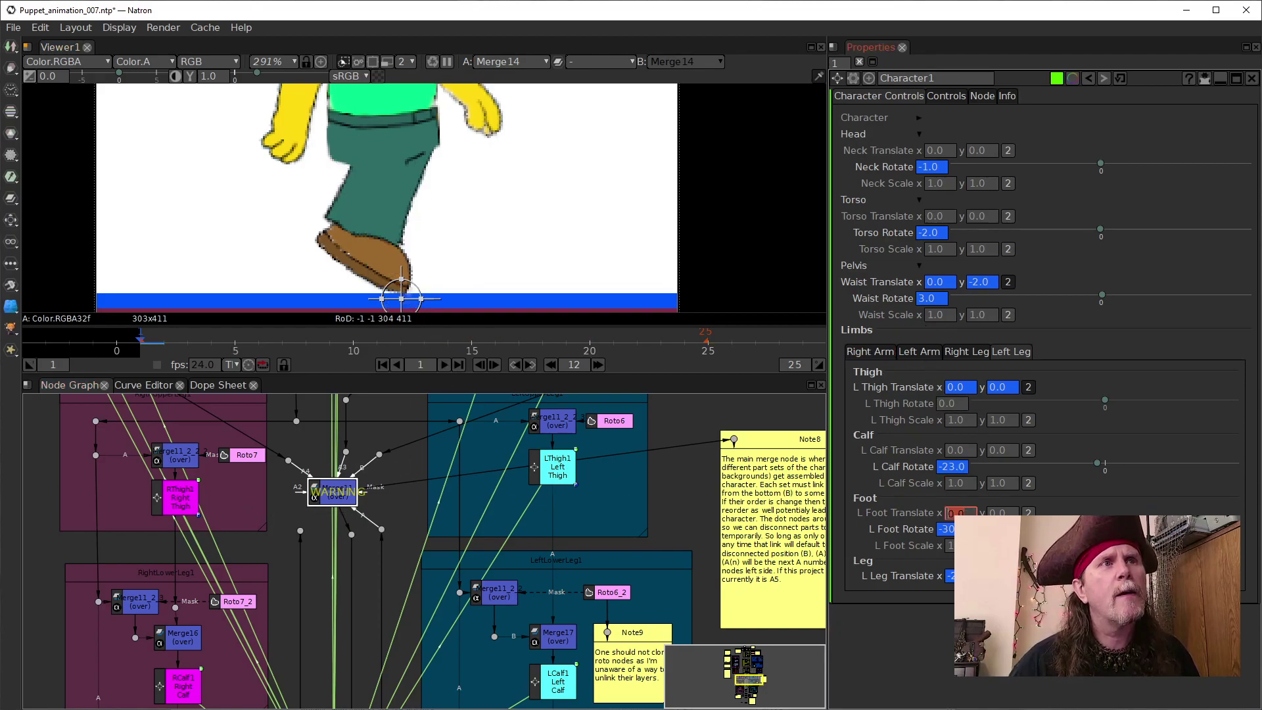
Step: Set the left calf's rotation to -24 at frames 1 and 25
{"action": "left_click", "coordinate": [950, 468]}
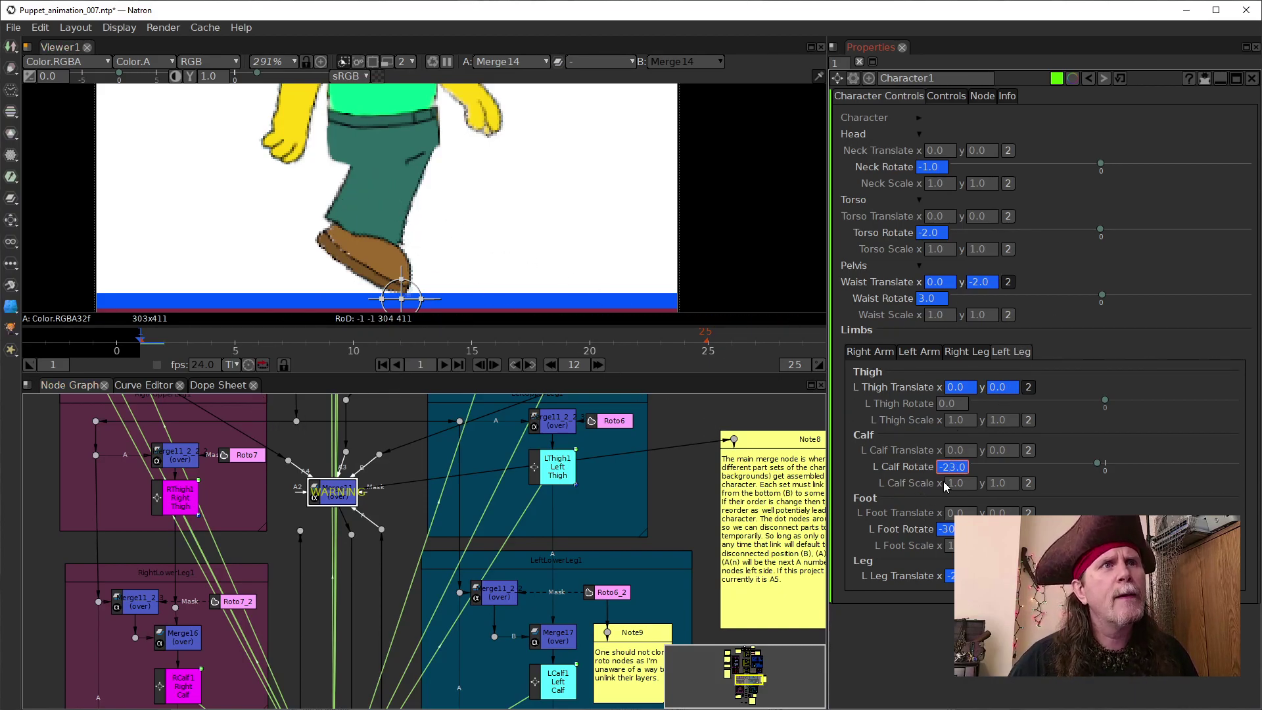
{"action": "scroll", "coordinate": [951, 473], "scroll_direction": "down", "scroll_amount": 2}
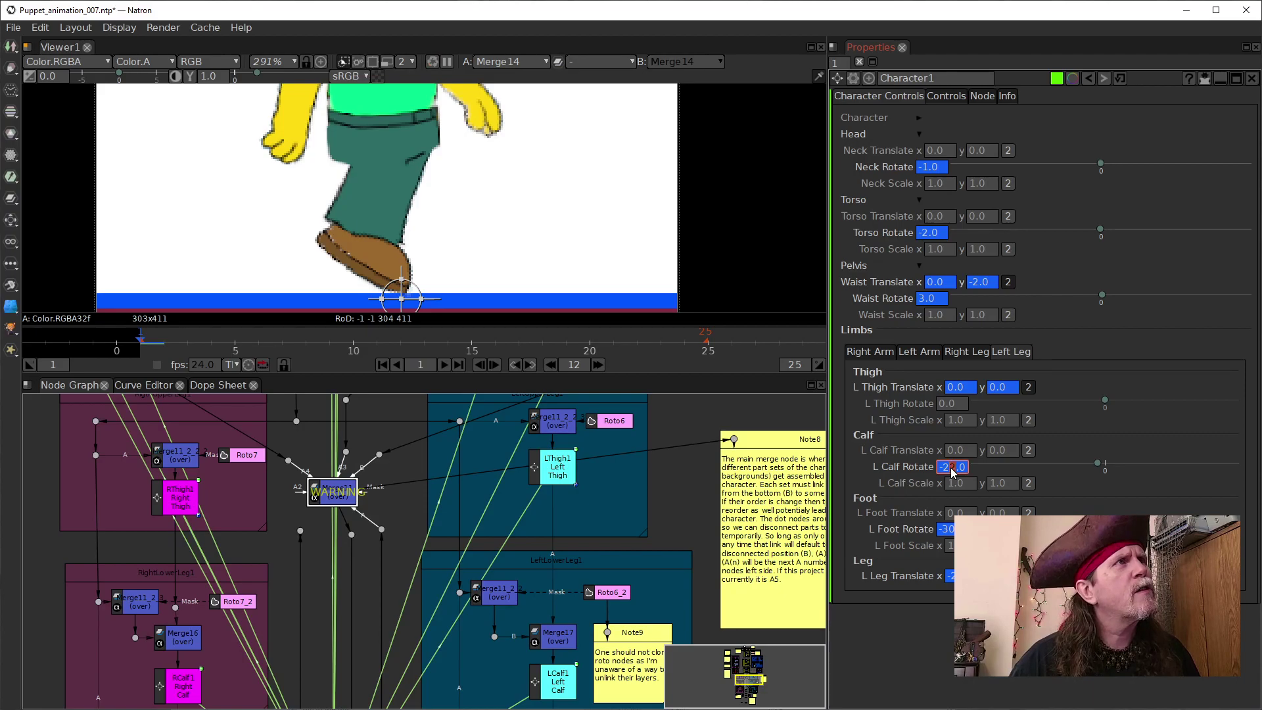
{"action": "scroll", "coordinate": [951, 472], "scroll_direction": "up", "scroll_amount": 1}
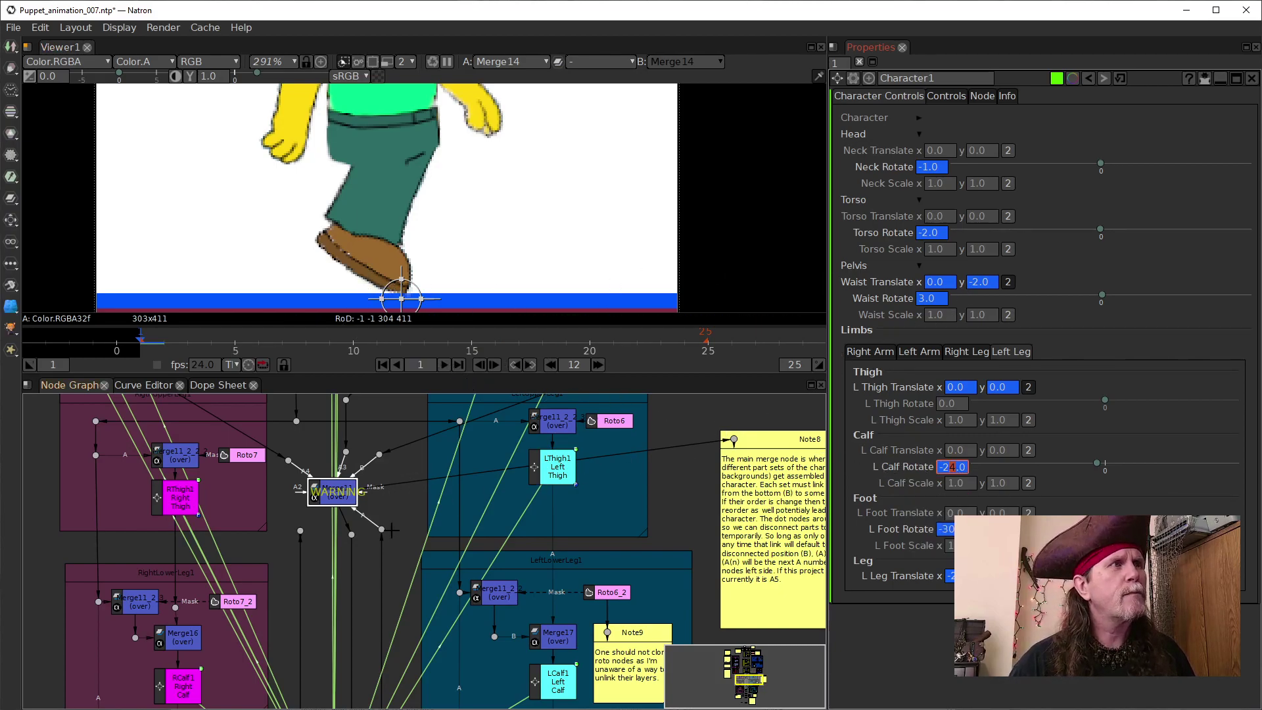
{"action": "left_click", "coordinate": [598, 365]}
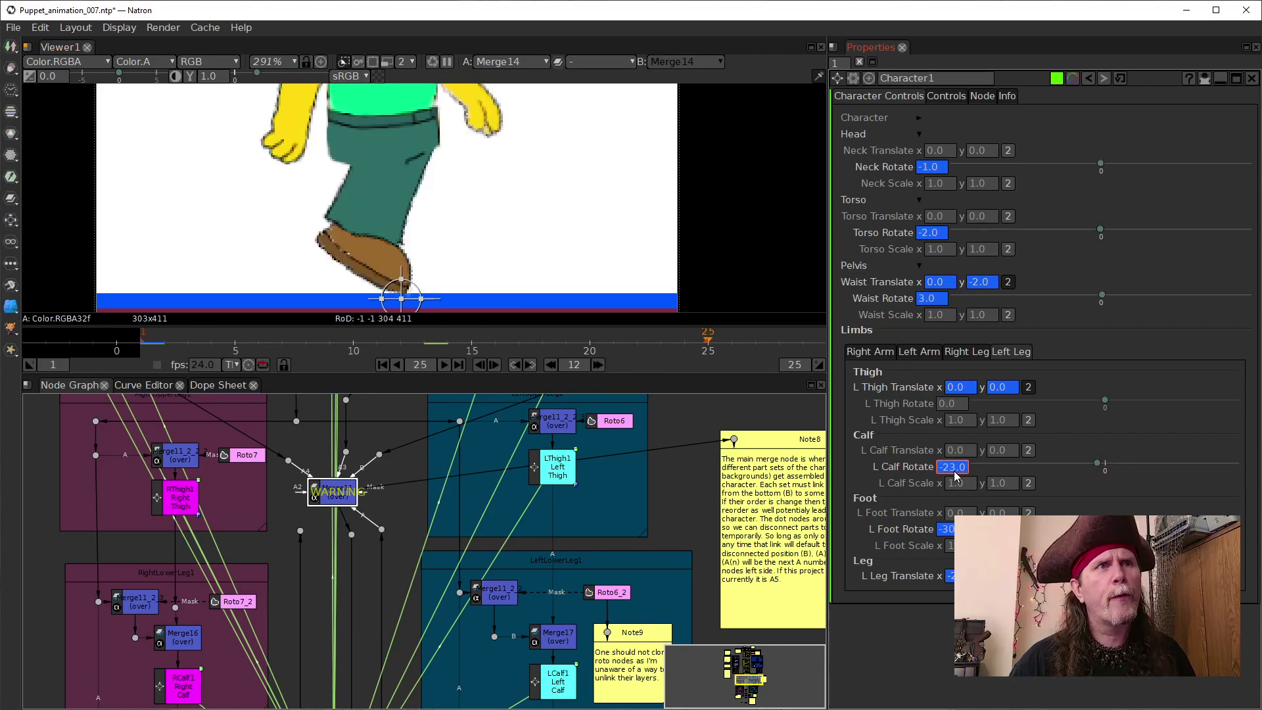
{"action": "type", "text": "4"}
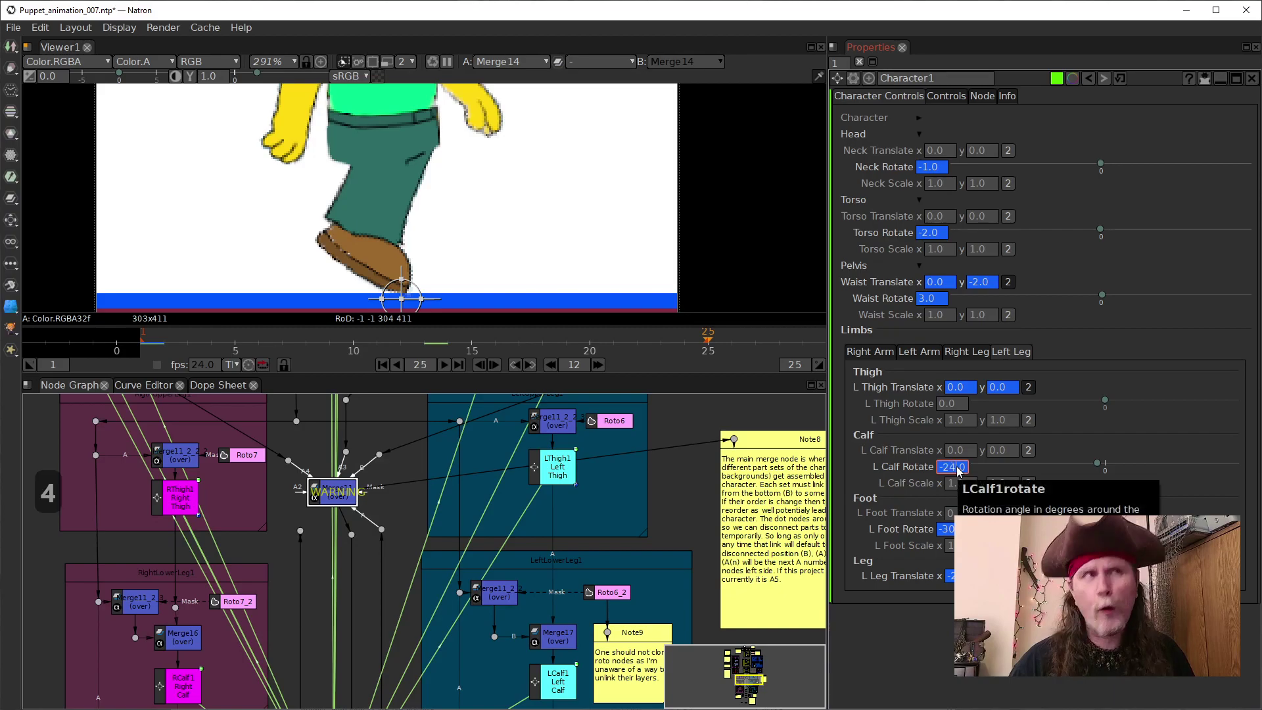
{"action": "key", "text": "Return"}
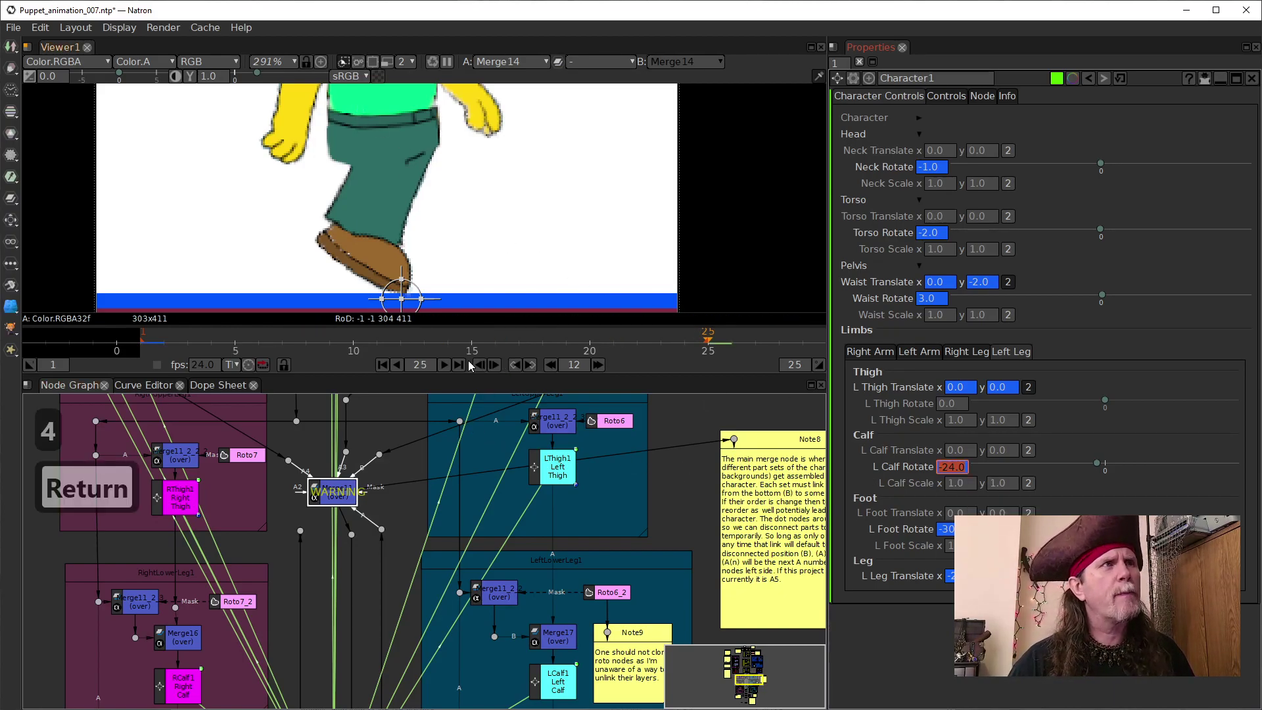
Step: Back at frame 1, reconnect the right leg and disconnect the left leg from the main merge node, so only the right leg shows
{"action": "left_click", "coordinate": [383, 366]}
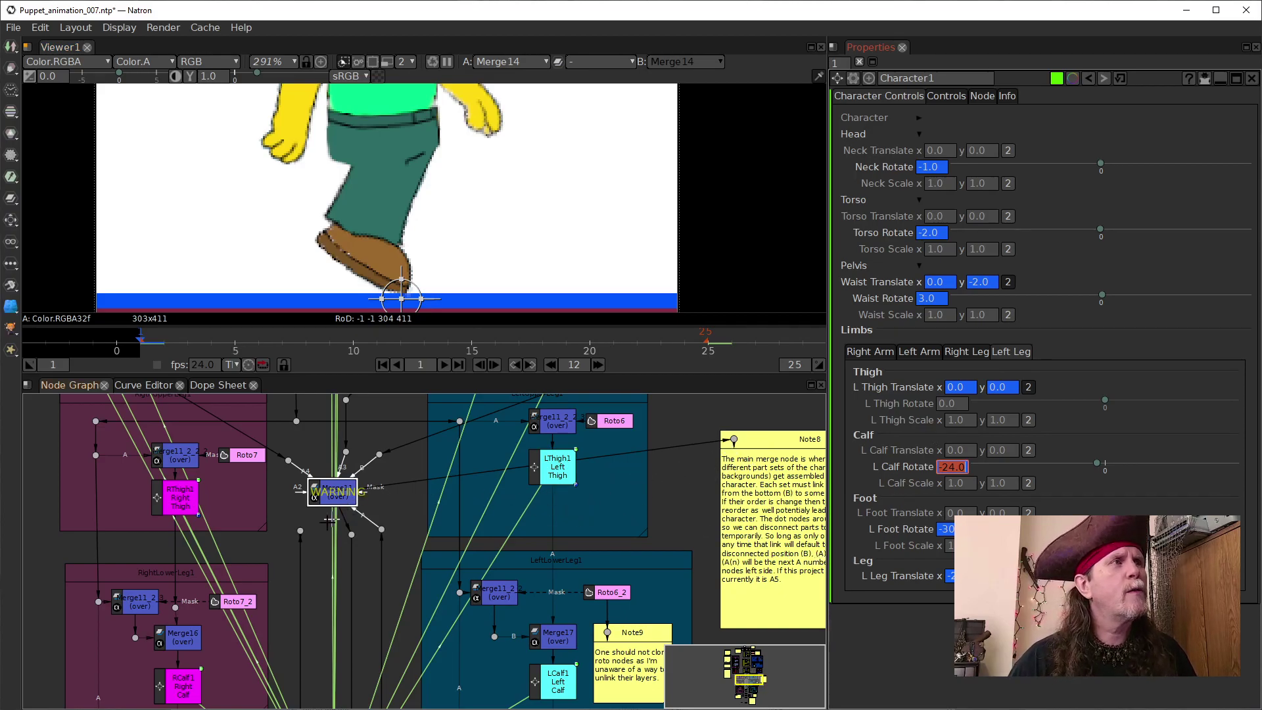
{"action": "left_click", "coordinate": [319, 496]}
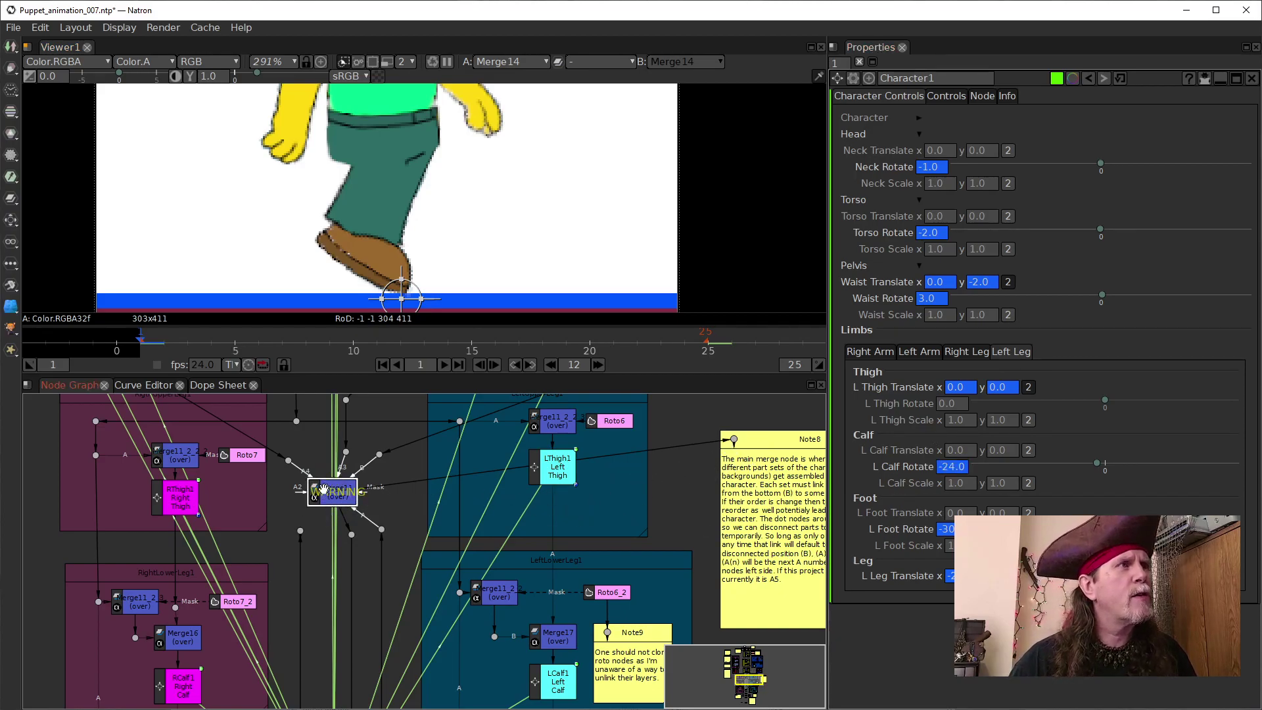
{"action": "left_click_drag", "start_coordinate": [301, 531], "coordinate": [388, 503]}
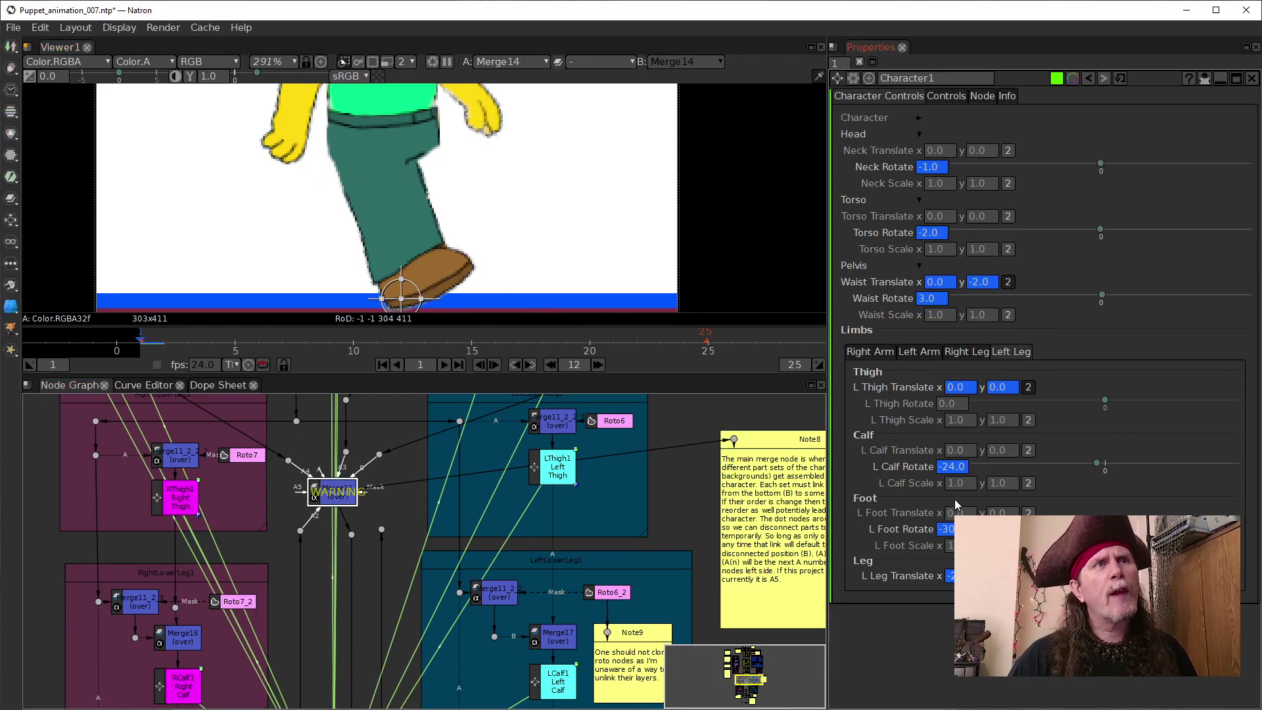
Step: Set the right calf's rotation to 23 at frame 1 and reconnect the left leg to the main merge node
{"action": "left_click", "coordinate": [966, 352]}
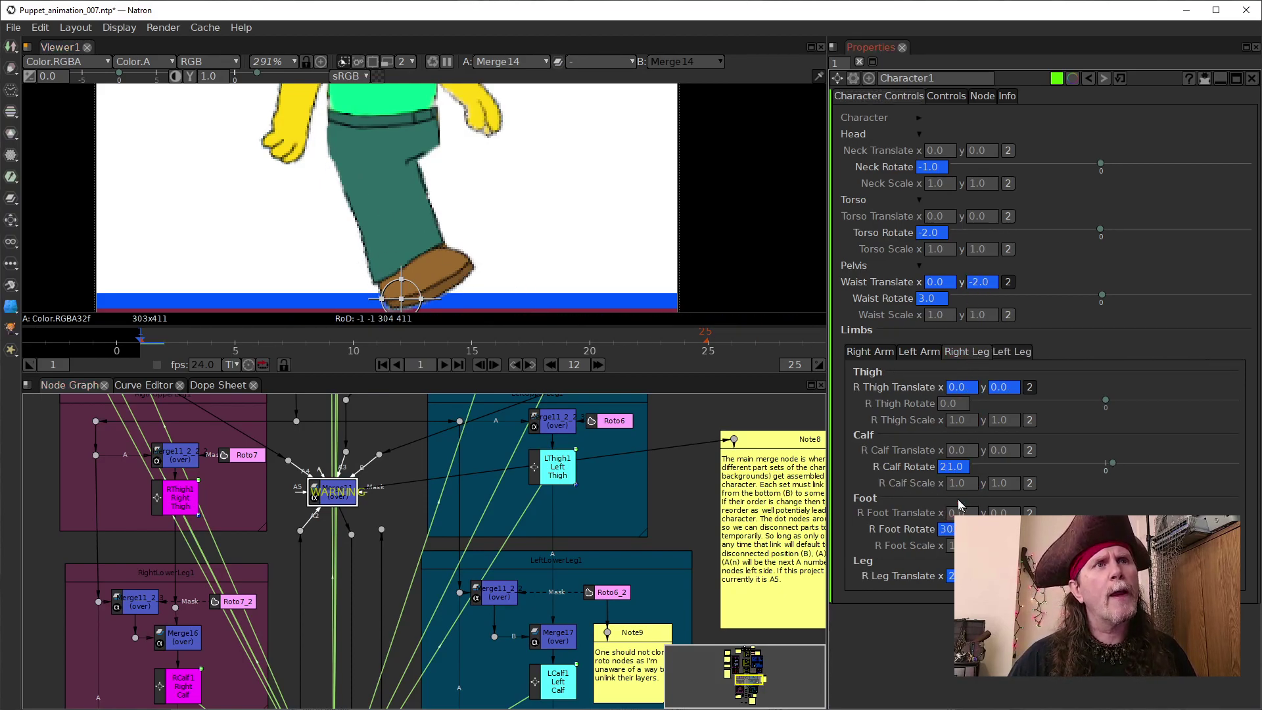
{"action": "left_click", "coordinate": [949, 472]}
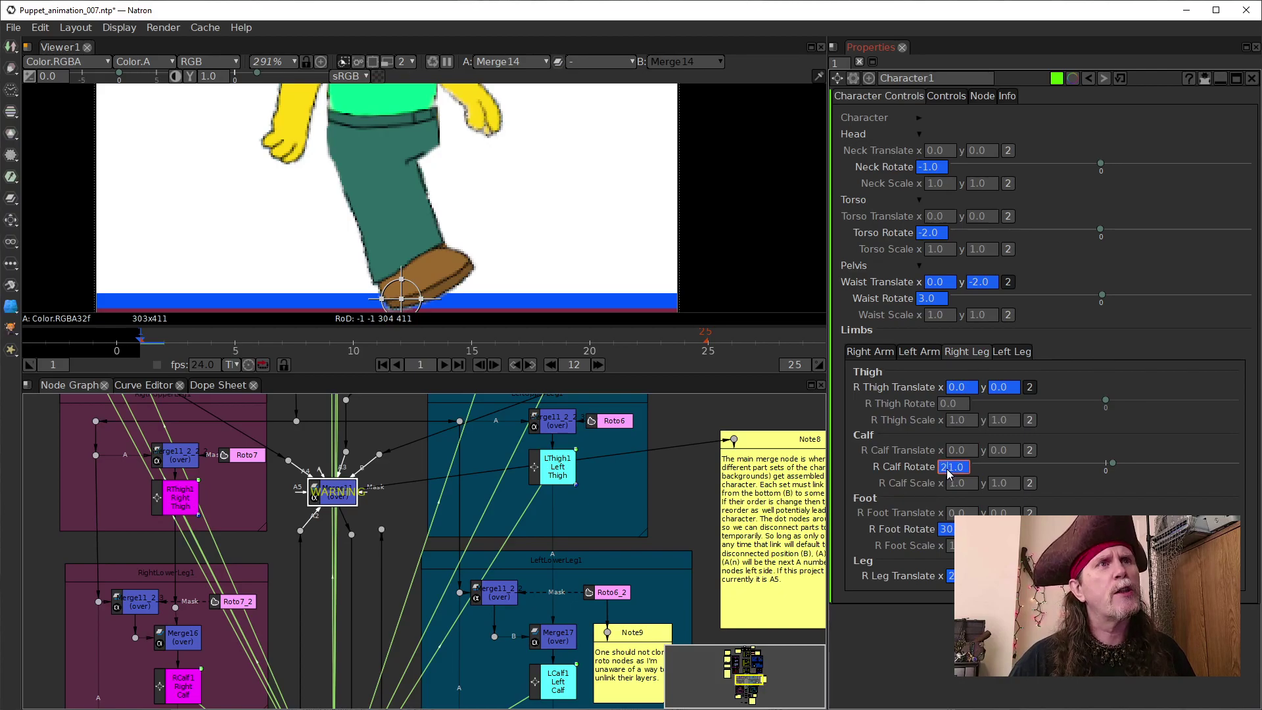
{"action": "left_click_drag", "start_coordinate": [525, 238], "coordinate": [527, 209]}
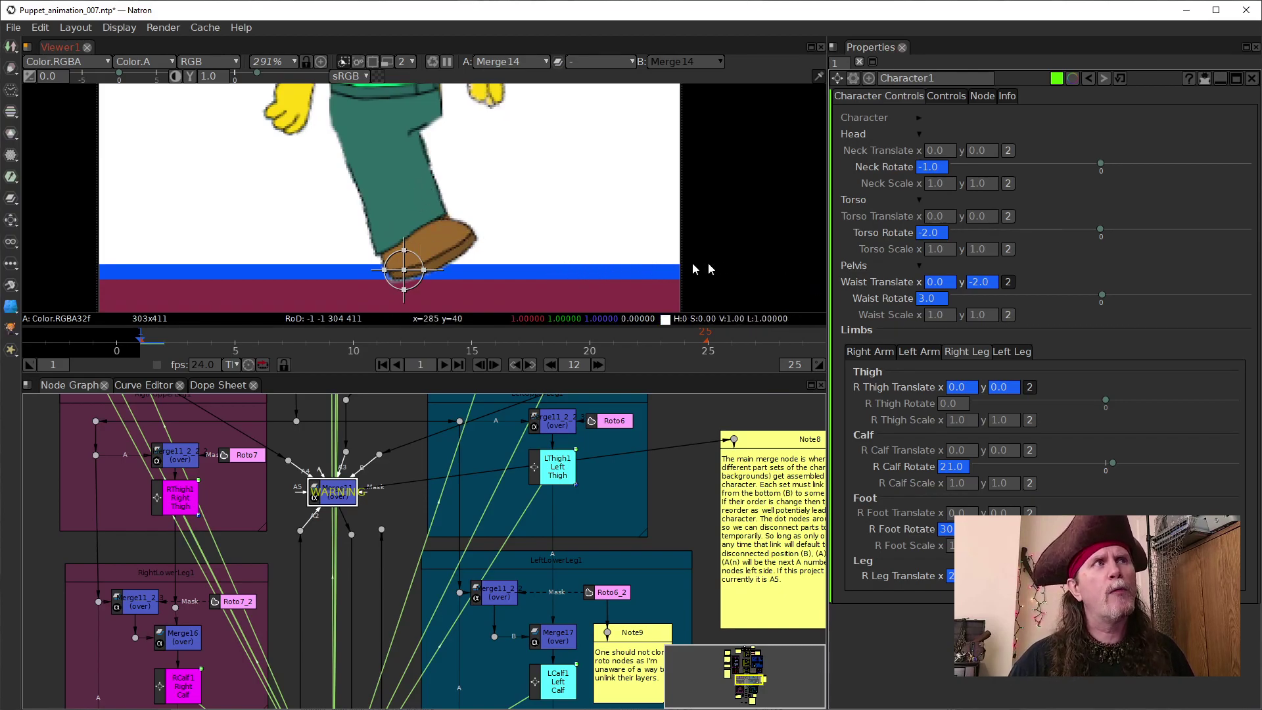
{"action": "left_click", "coordinate": [923, 299]}
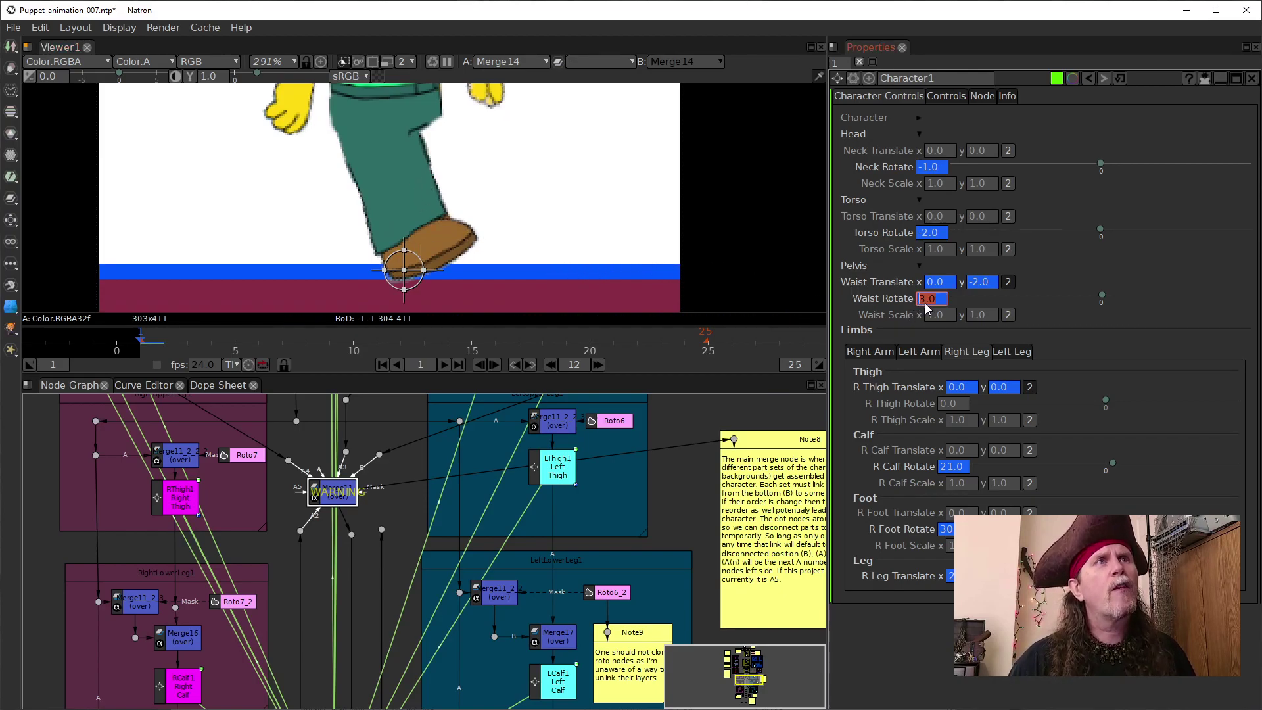
{"action": "left_click", "coordinate": [953, 469]}
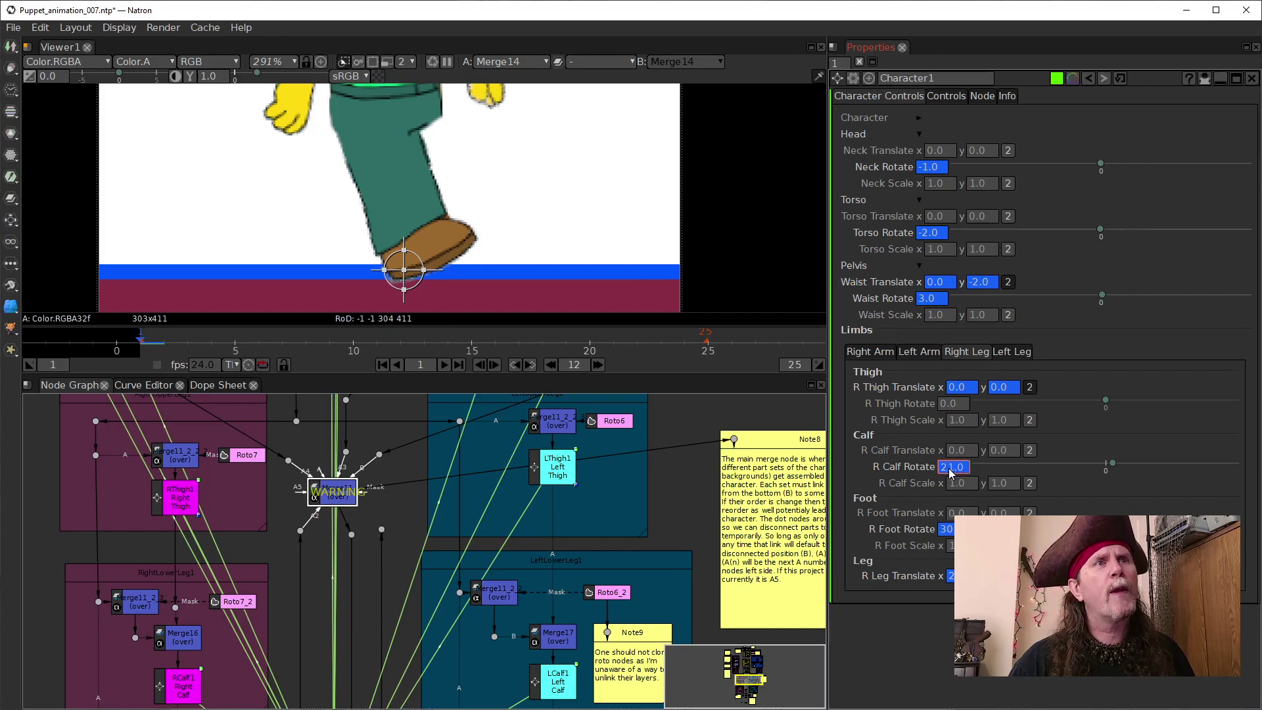
{"action": "scroll", "coordinate": [946, 471], "scroll_direction": "down", "scroll_amount": 1}
{"action": "scroll", "coordinate": [946, 471], "scroll_direction": "up", "scroll_amount": 3}
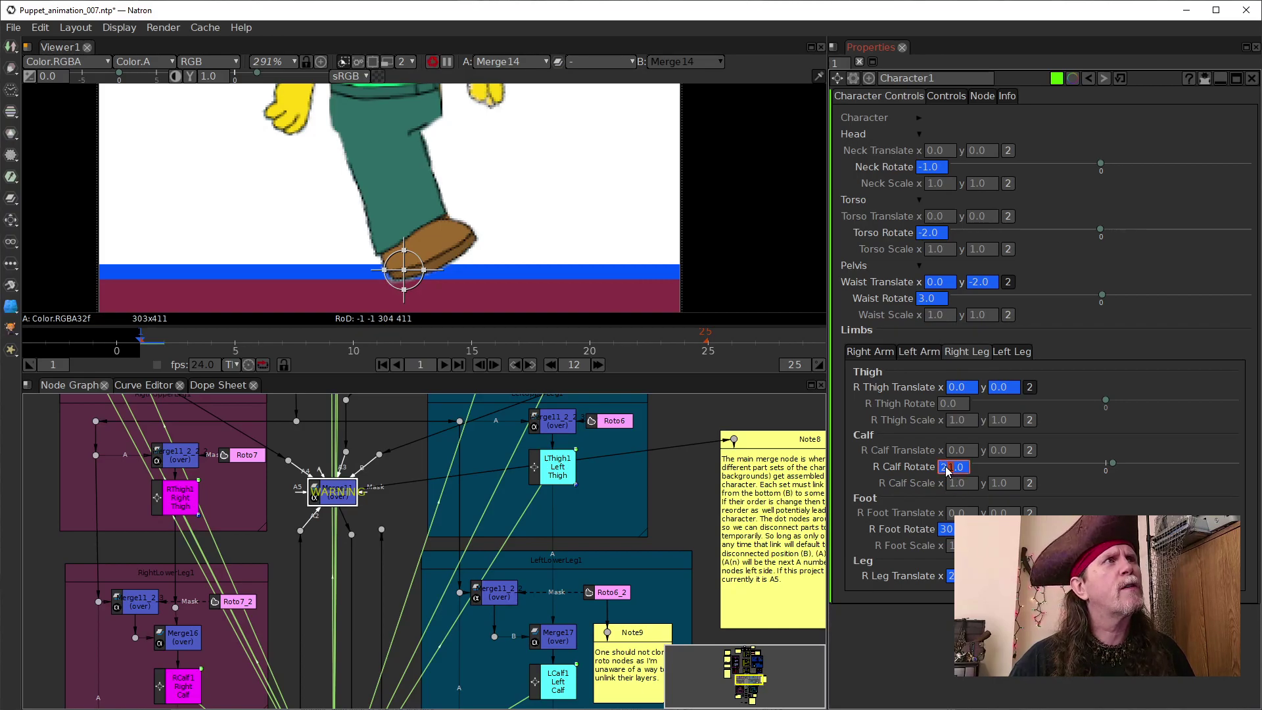
{"action": "scroll", "coordinate": [946, 471], "scroll_direction": "down", "scroll_amount": 1}
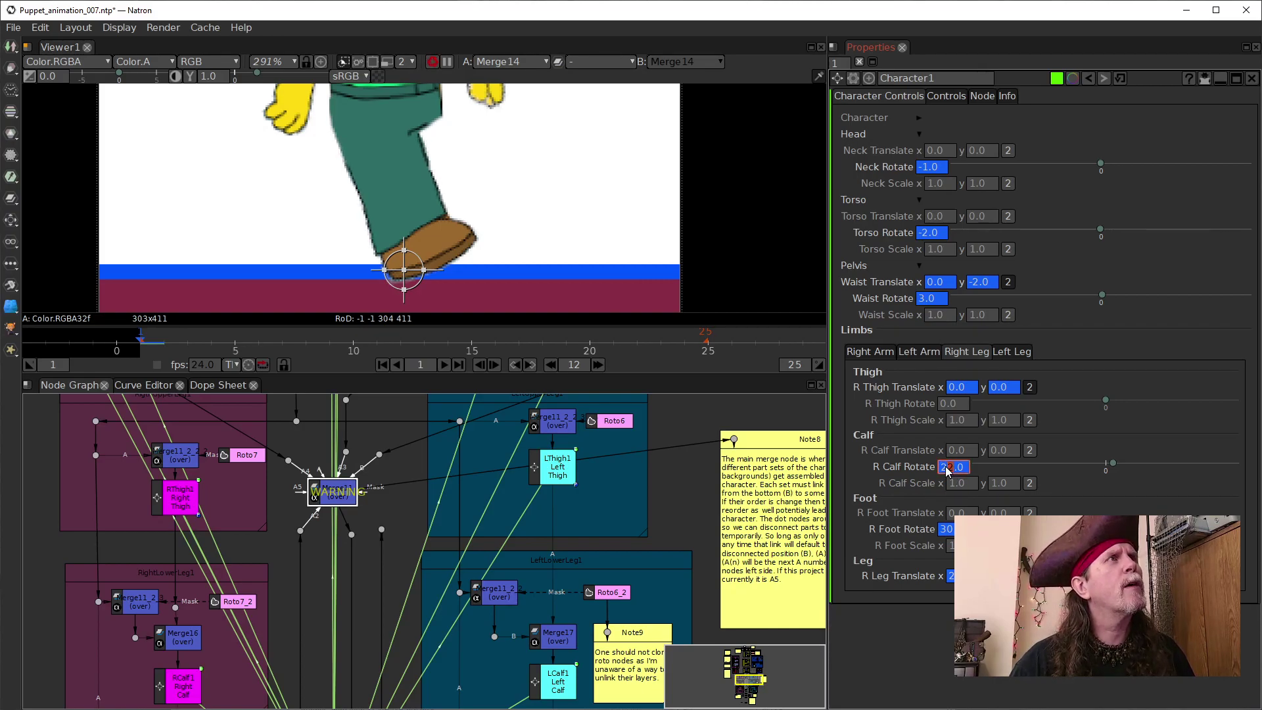
{"action": "scroll", "coordinate": [946, 470], "scroll_direction": "up", "scroll_amount": 1}
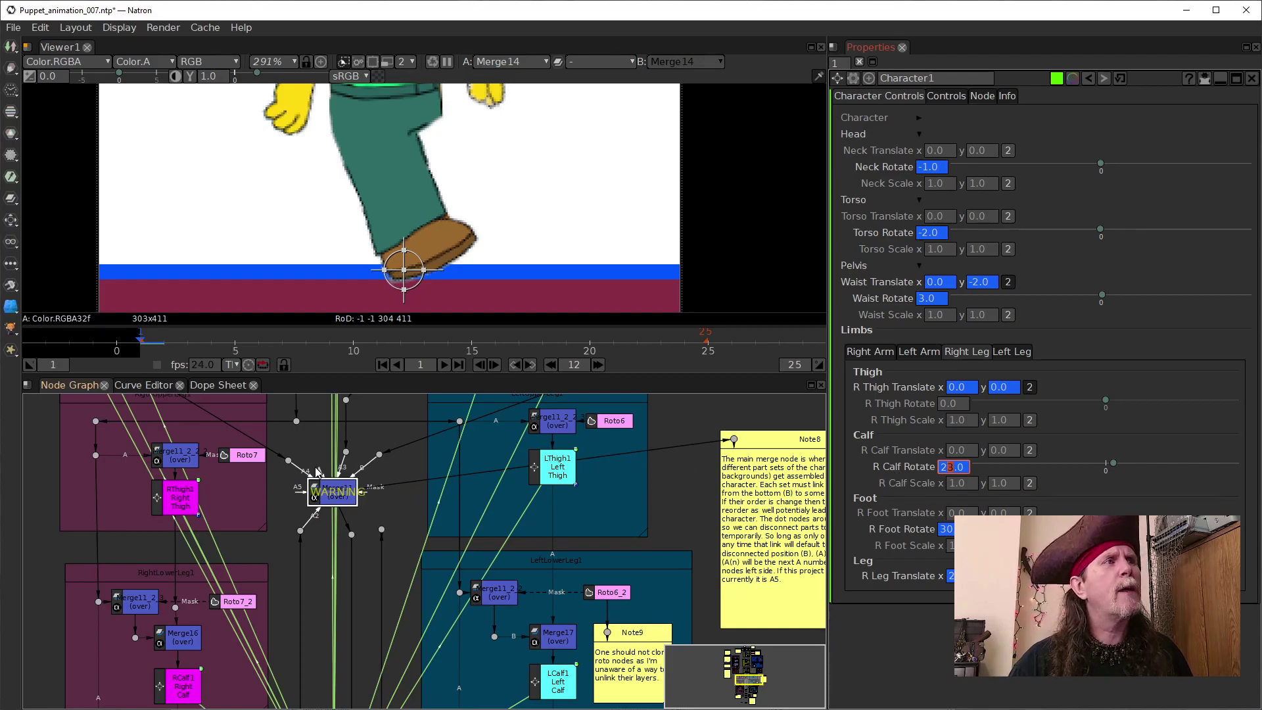
{"action": "left_click_drag", "start_coordinate": [322, 475], "coordinate": [406, 532]}
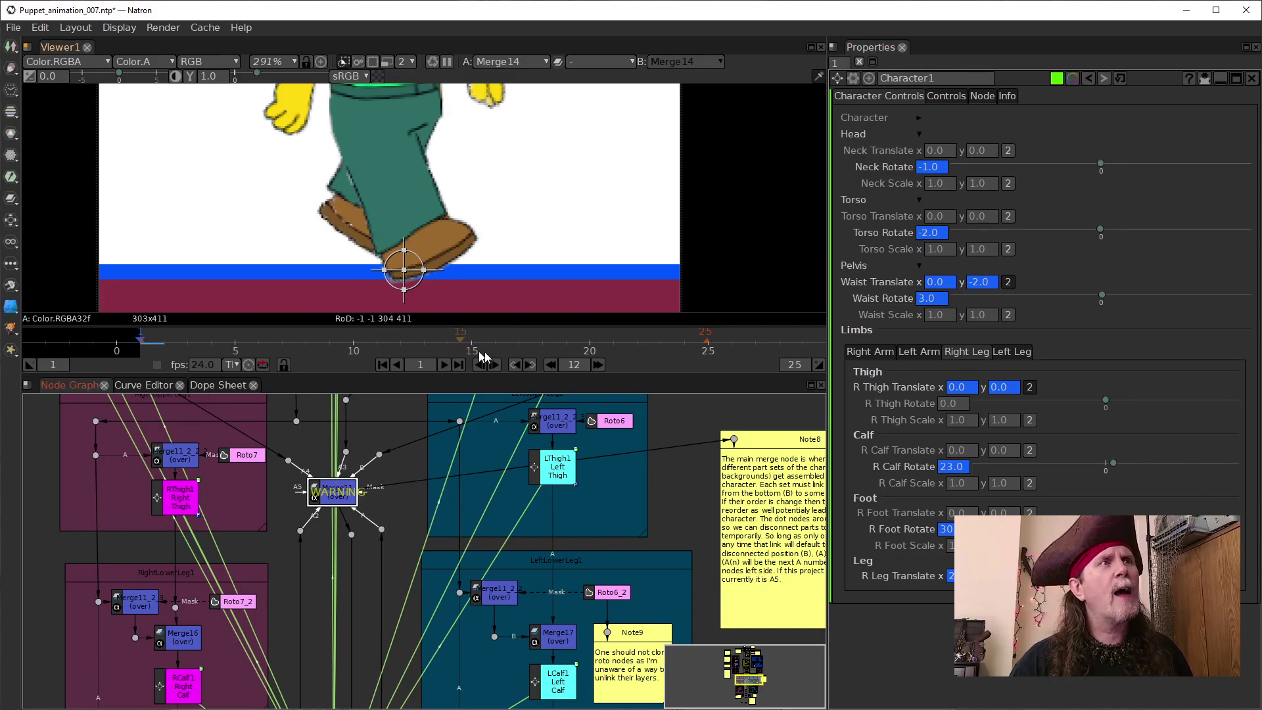
Step: Set the right calf's rotation to 23 at frame 25 to match the first frame
{"action": "left_click", "coordinate": [599, 366]}
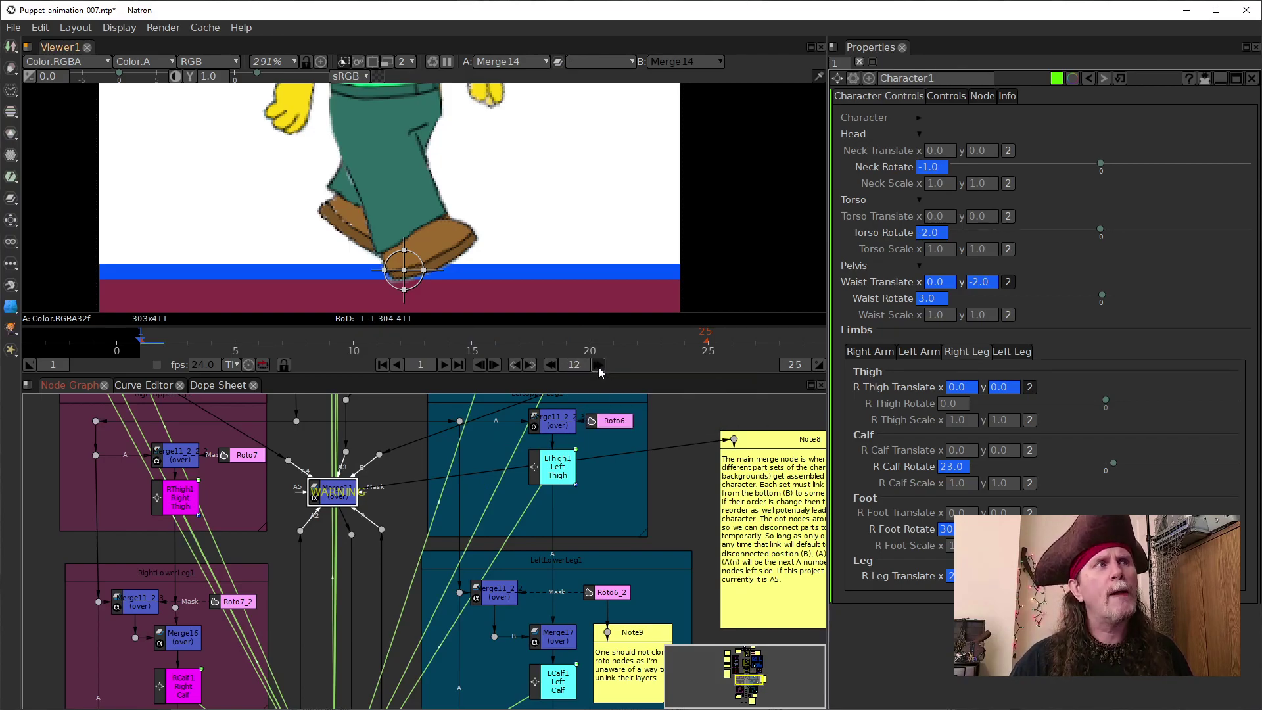
{"action": "left_click", "coordinate": [599, 366]}
{"action": "left_click", "coordinate": [953, 468]}
{"action": "left_click_drag", "start_coordinate": [953, 467], "coordinate": [948, 467]}
{"action": "type", "text": "3"}
{"action": "key", "text": "Return"}
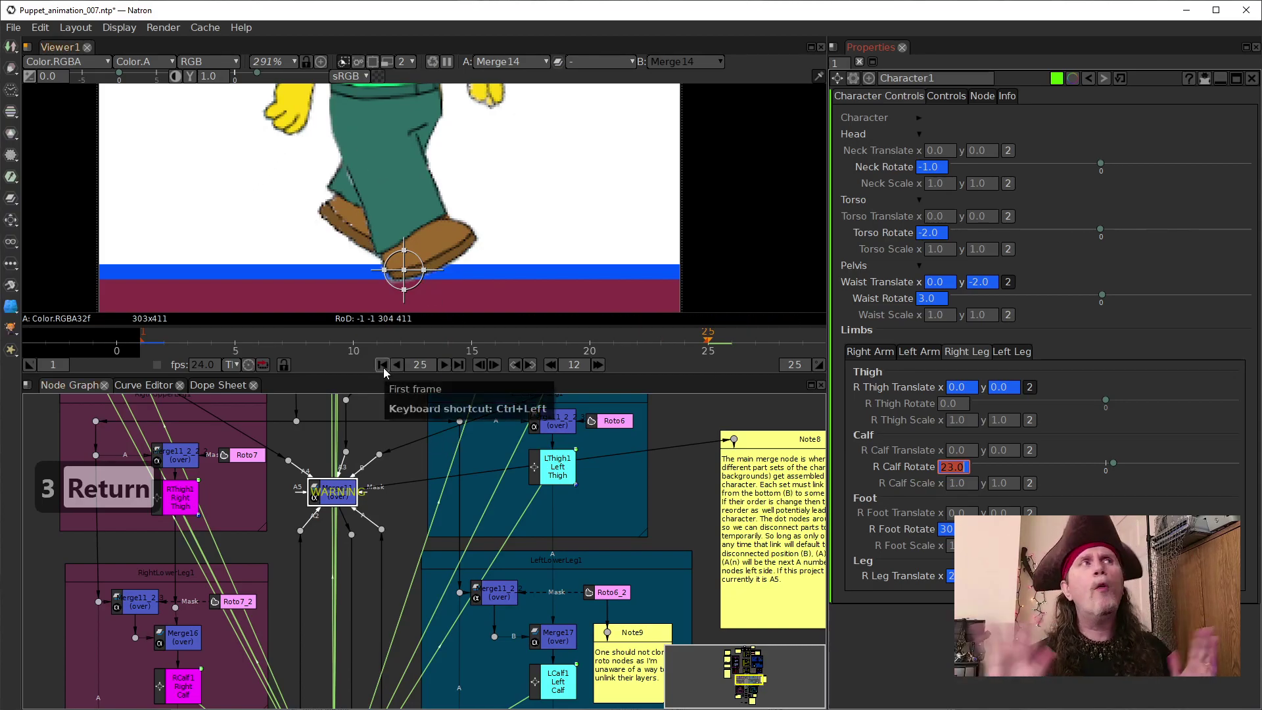
Step: Compare the poses at frames 13 and 1, and play back the walk cycle with the whole character in view
{"action": "scroll", "coordinate": [504, 202], "scroll_direction": "down", "scroll_amount": 6}
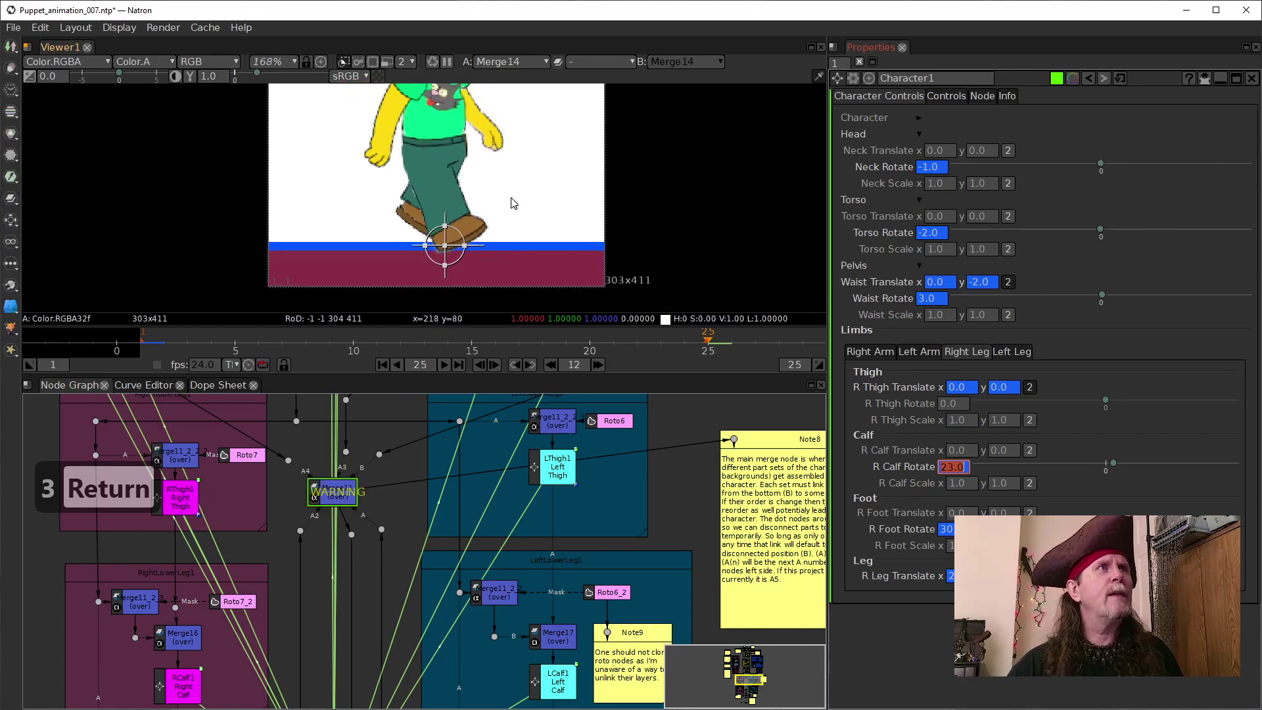
{"action": "left_click", "coordinate": [551, 369]}
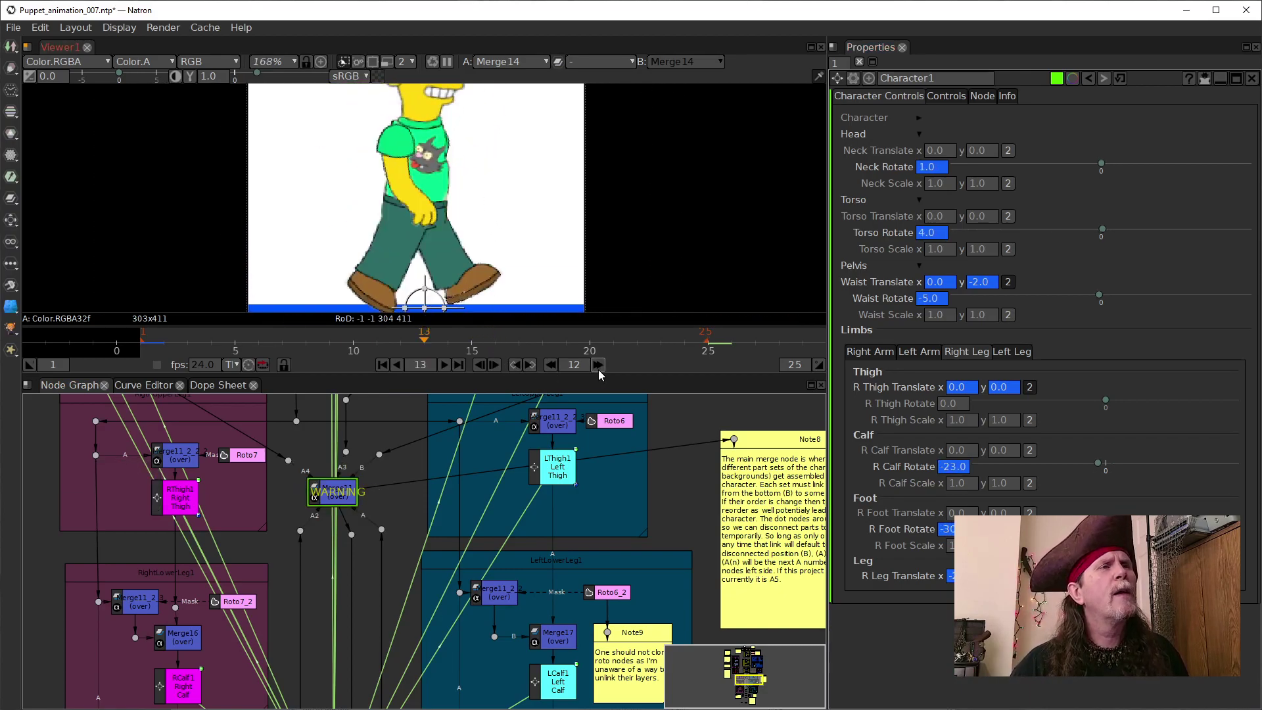
{"action": "left_click", "coordinate": [382, 368]}
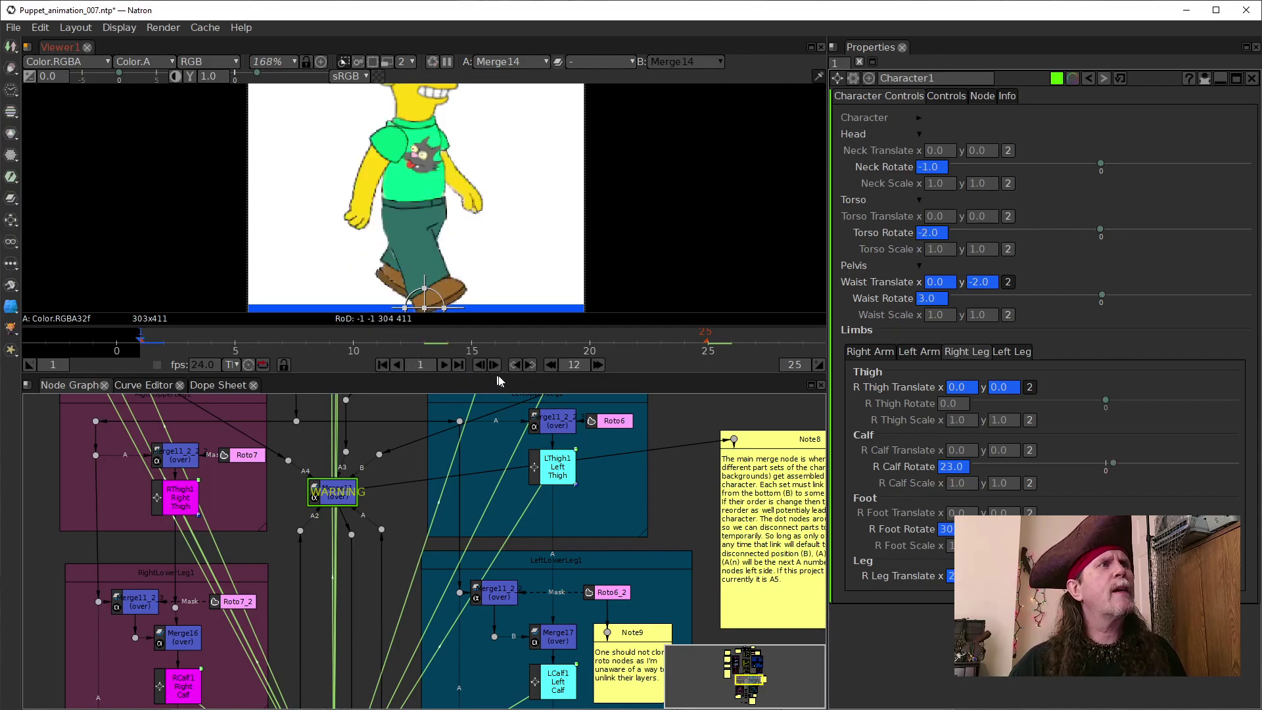
{"action": "left_click", "coordinate": [444, 366]}
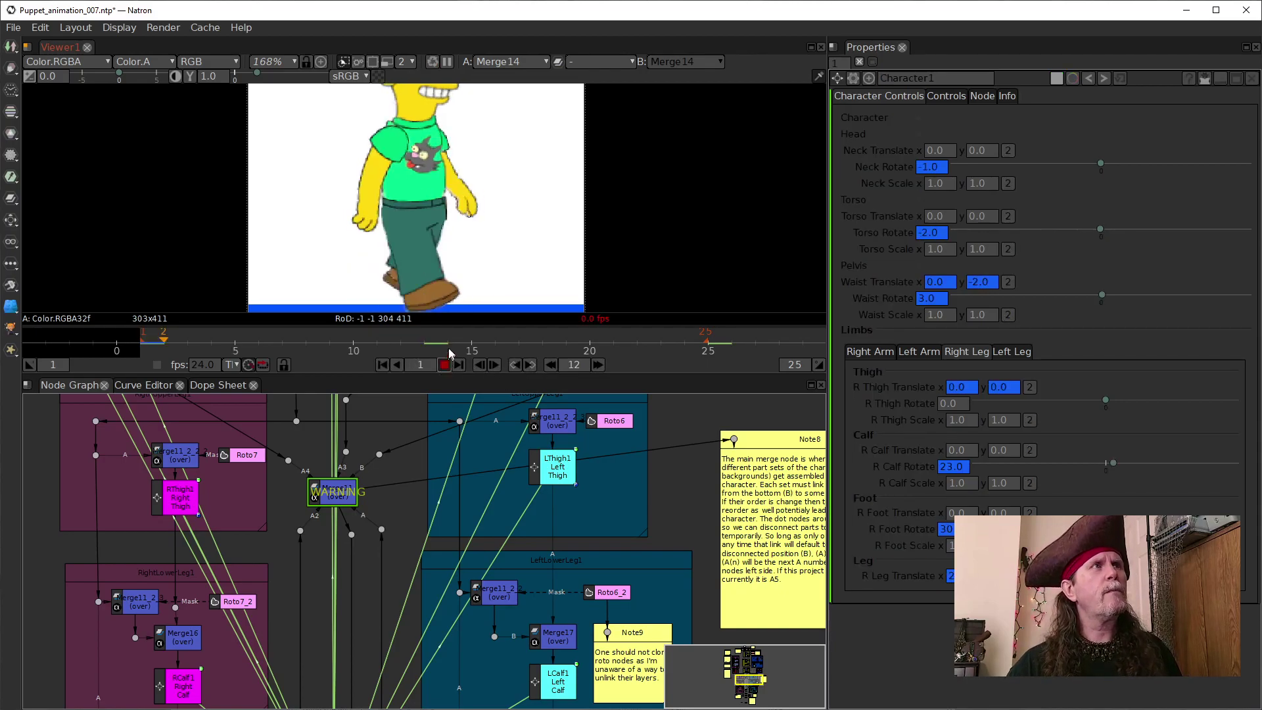
{"action": "scroll", "coordinate": [534, 266], "scroll_direction": "down", "scroll_amount": 5}
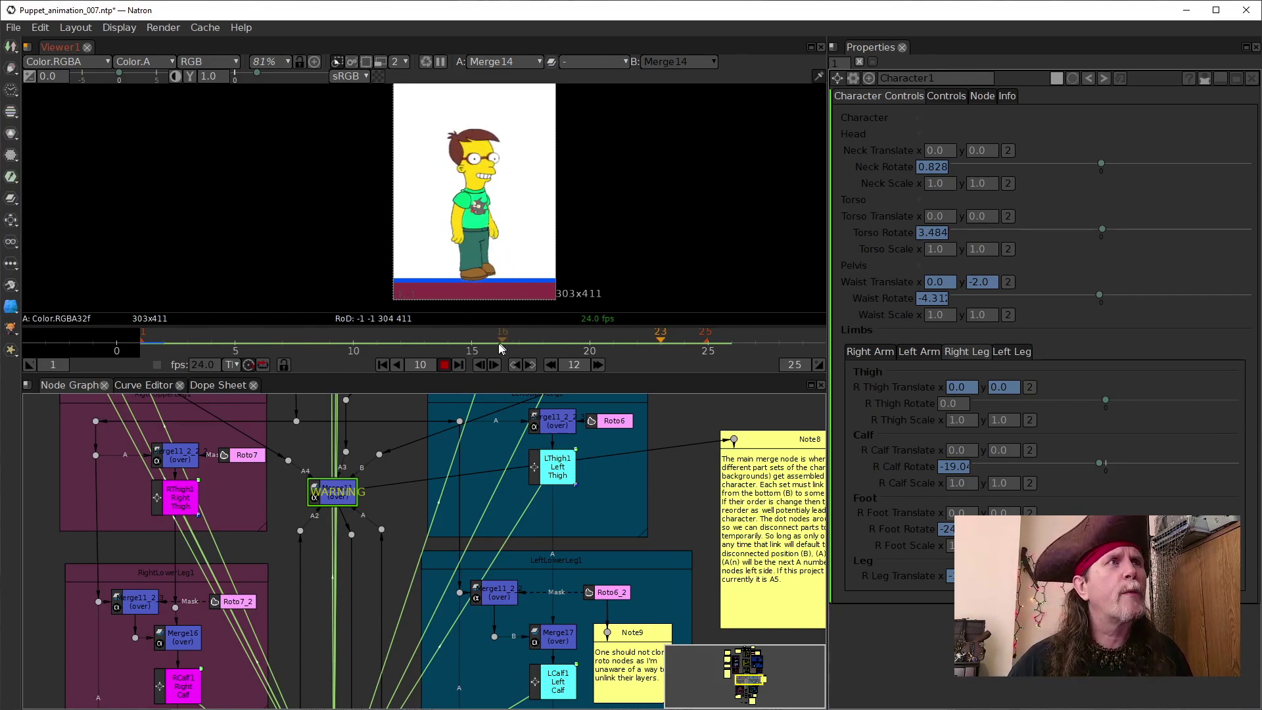
Step: Stop the playback and, at frame 7, key the neck rotation at 0
{"action": "left_click", "coordinate": [445, 366]}
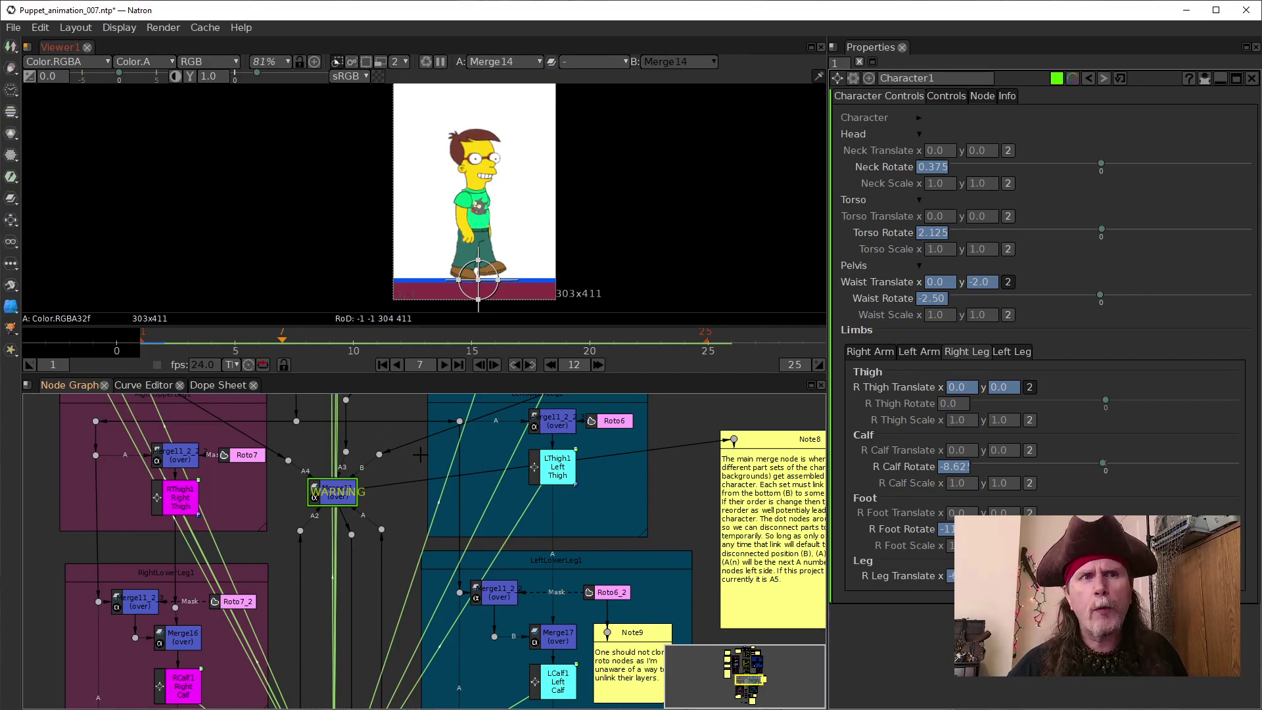
{"action": "scroll", "coordinate": [398, 454], "scroll_direction": "up", "scroll_amount": 3}
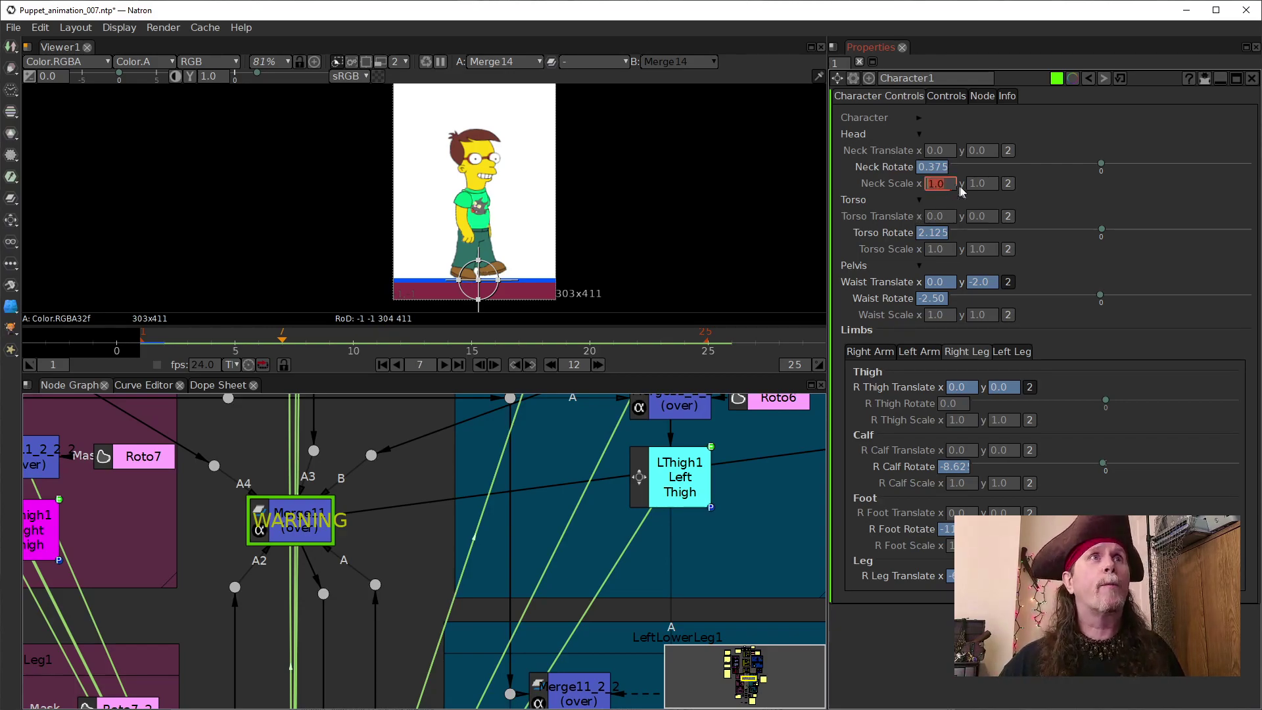
{"action": "double_click", "coordinate": [942, 170]}
{"action": "key", "text": "BackSpace"}
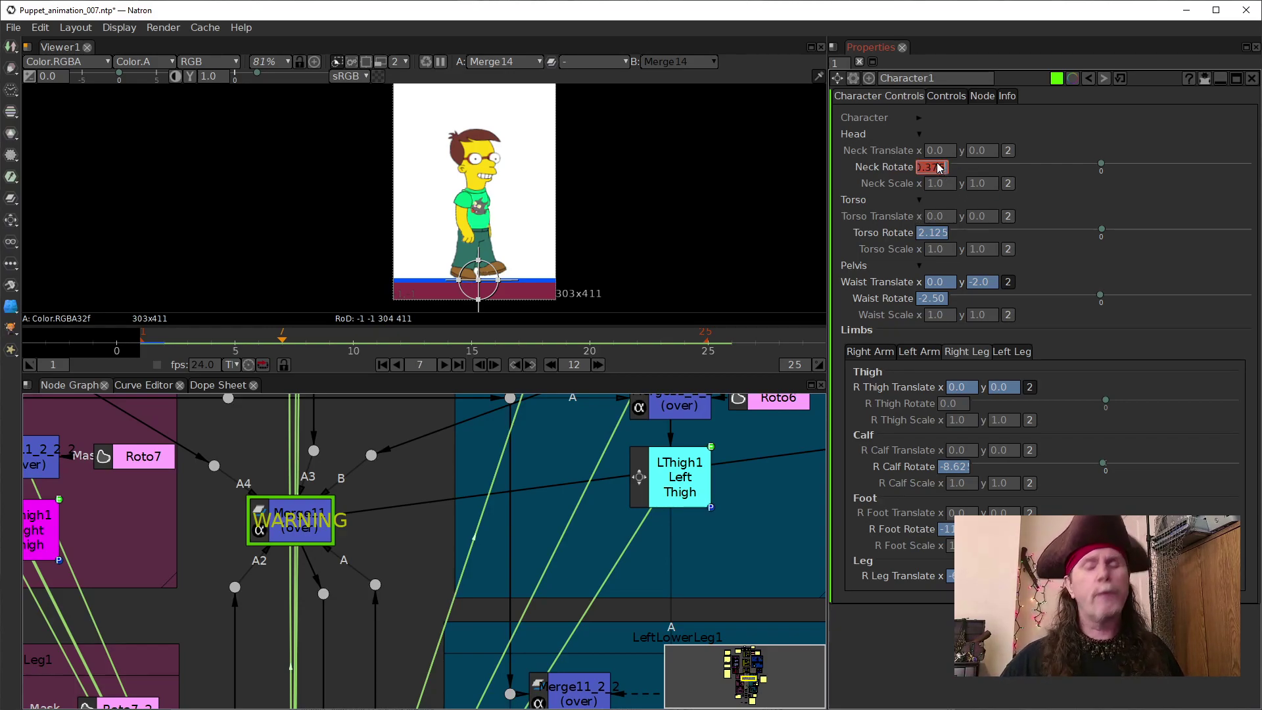
{"action": "type", "text": "0"}
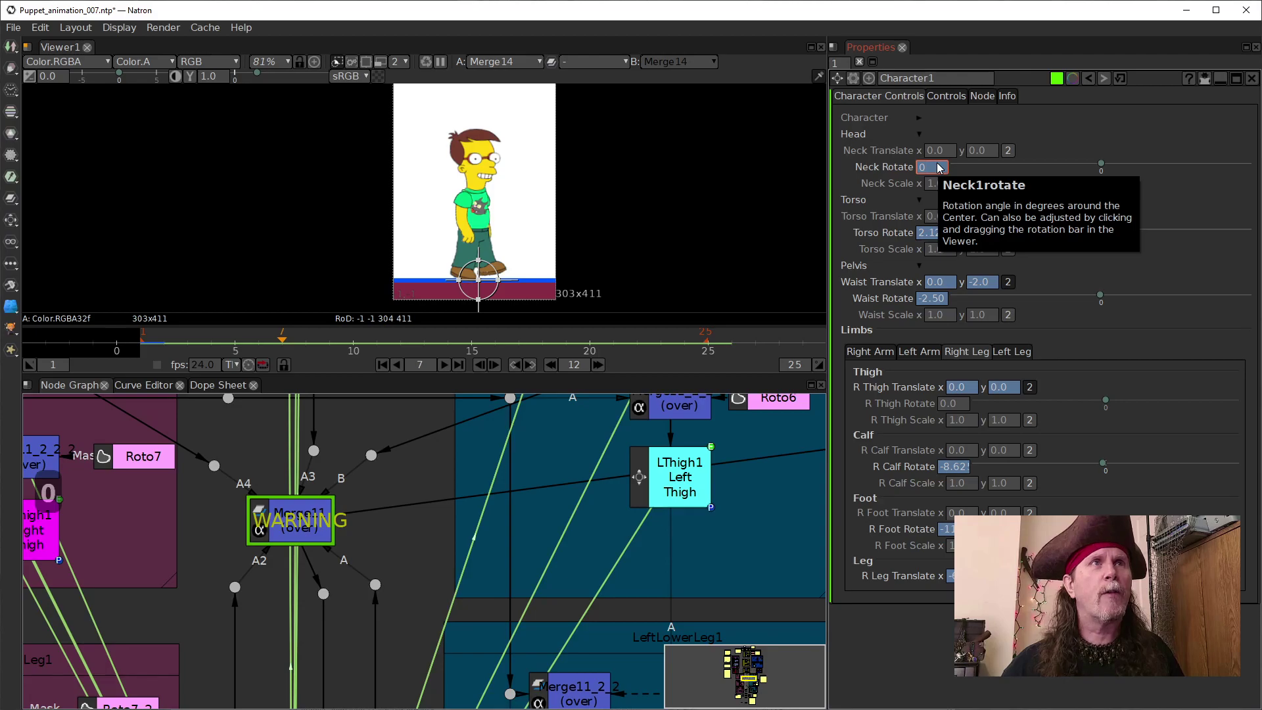
{"action": "key", "text": "Return"}
Step: Set a key on the torso rotation at frame 7 with a value of 0
{"action": "right_click", "coordinate": [929, 234]}
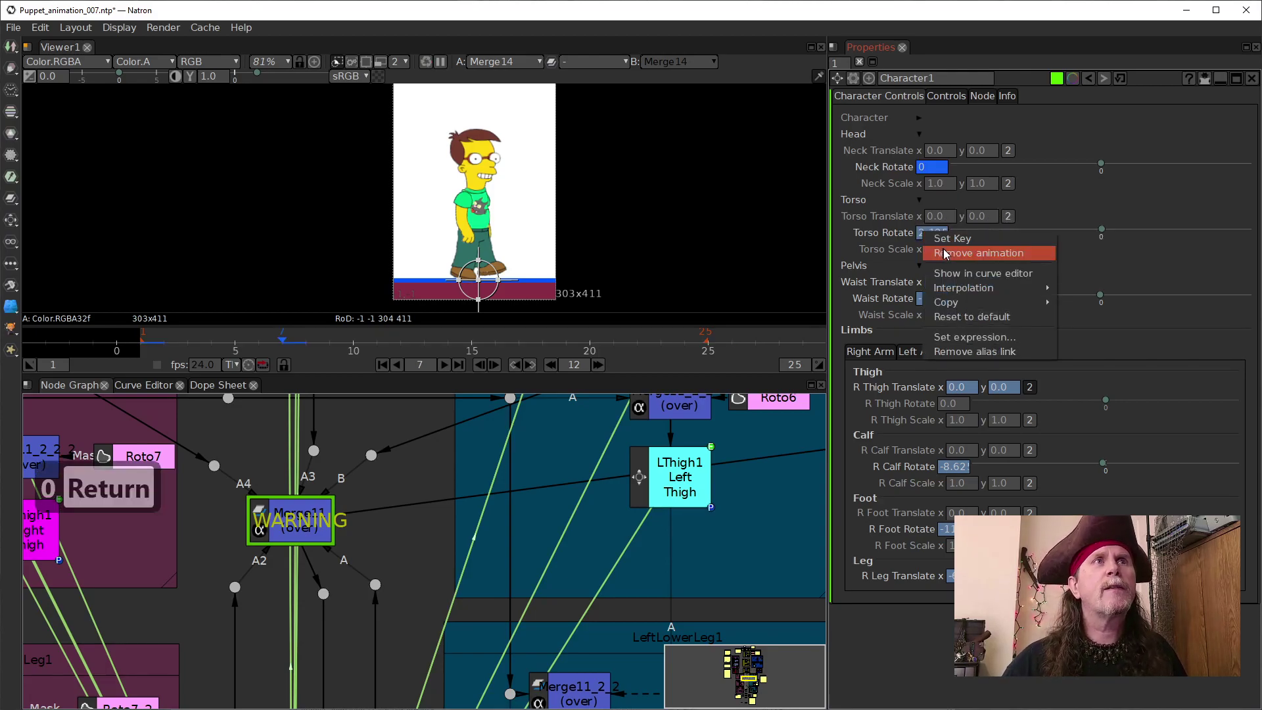
{"action": "left_click", "coordinate": [927, 238]}
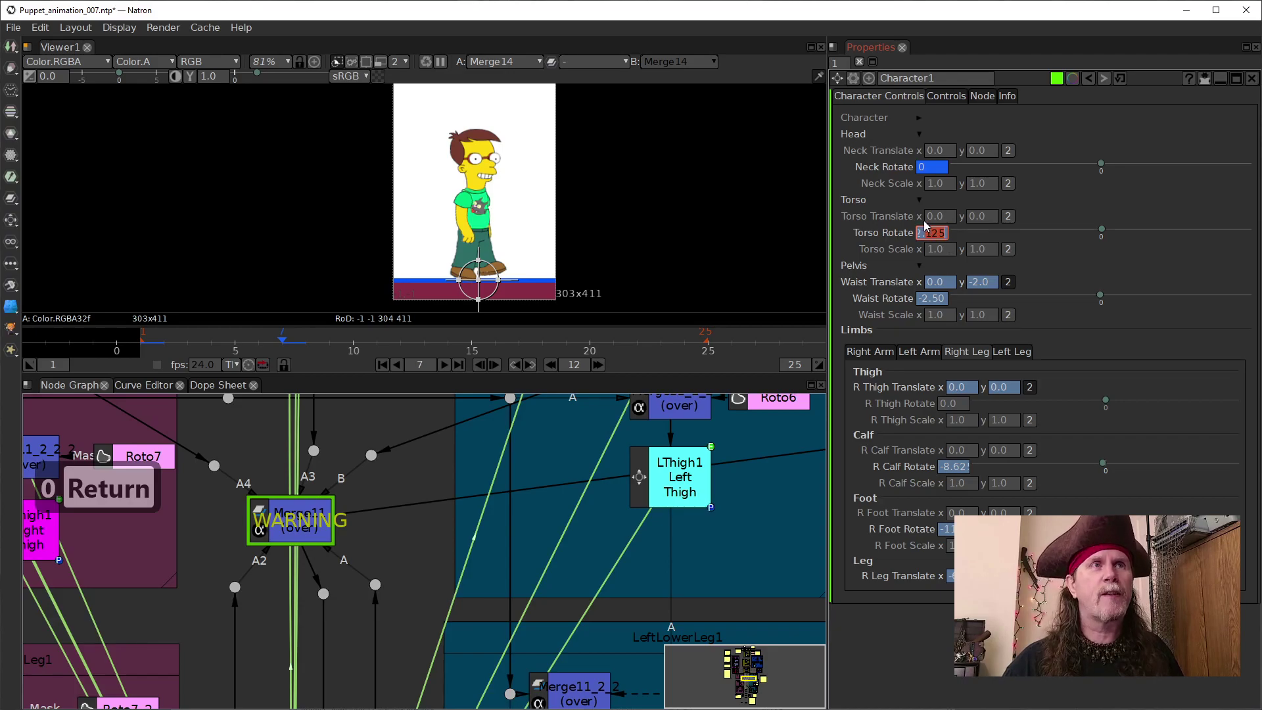
{"action": "key", "text": "ctrl+a"}
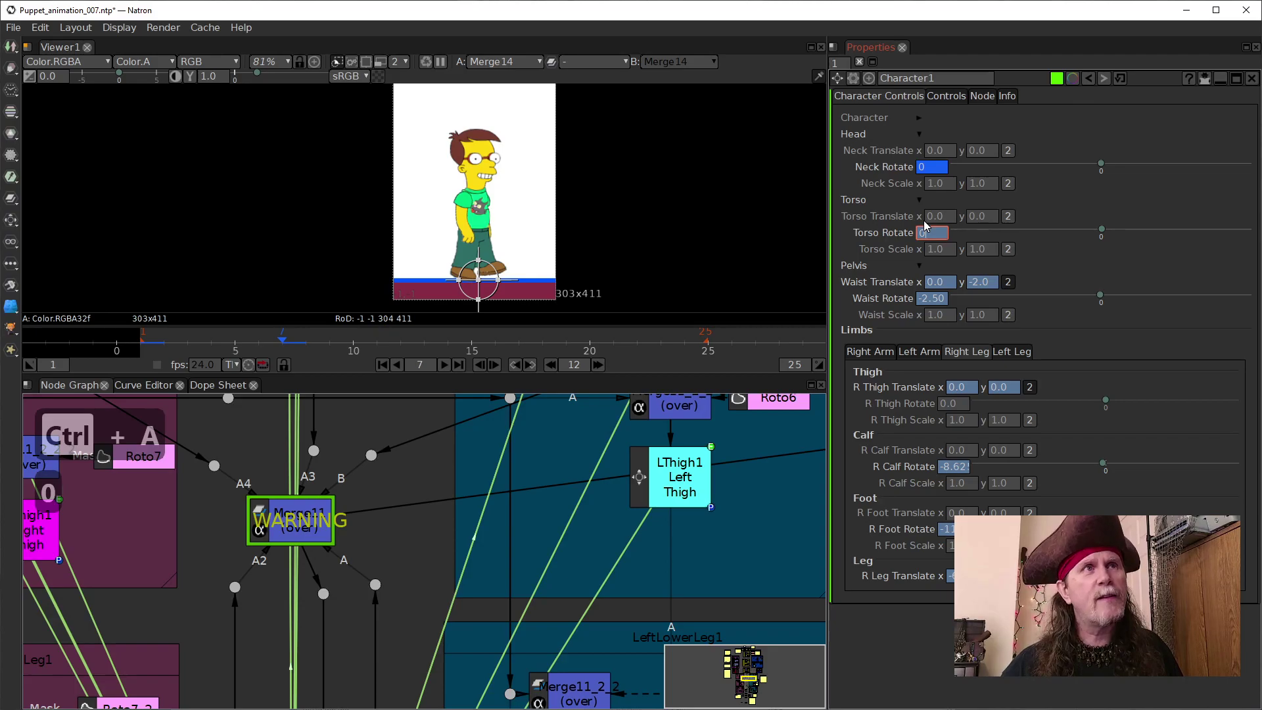
{"action": "type", "text": "0"}
{"action": "key", "text": "Return"}
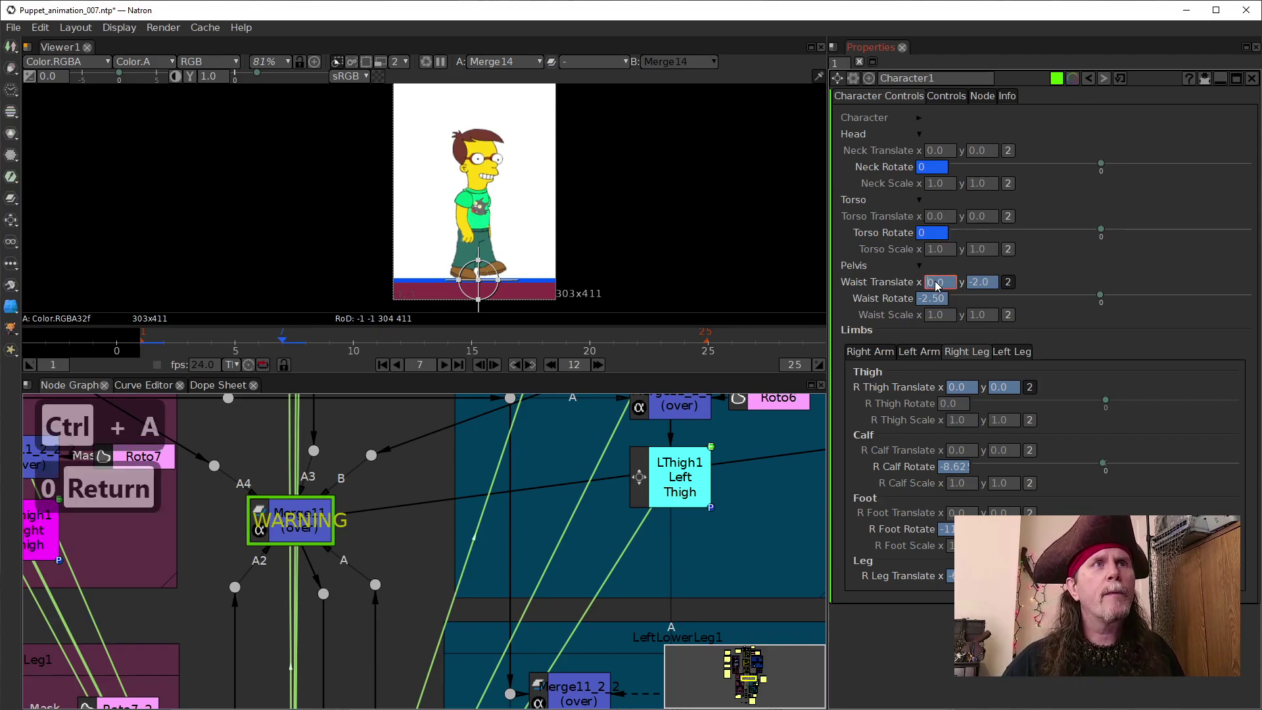
Step: Key the waist at frame 7, with both translation axes at 0 and the rotation at 0
{"action": "right_click", "coordinate": [938, 283]}
{"action": "left_click", "coordinate": [962, 290]}
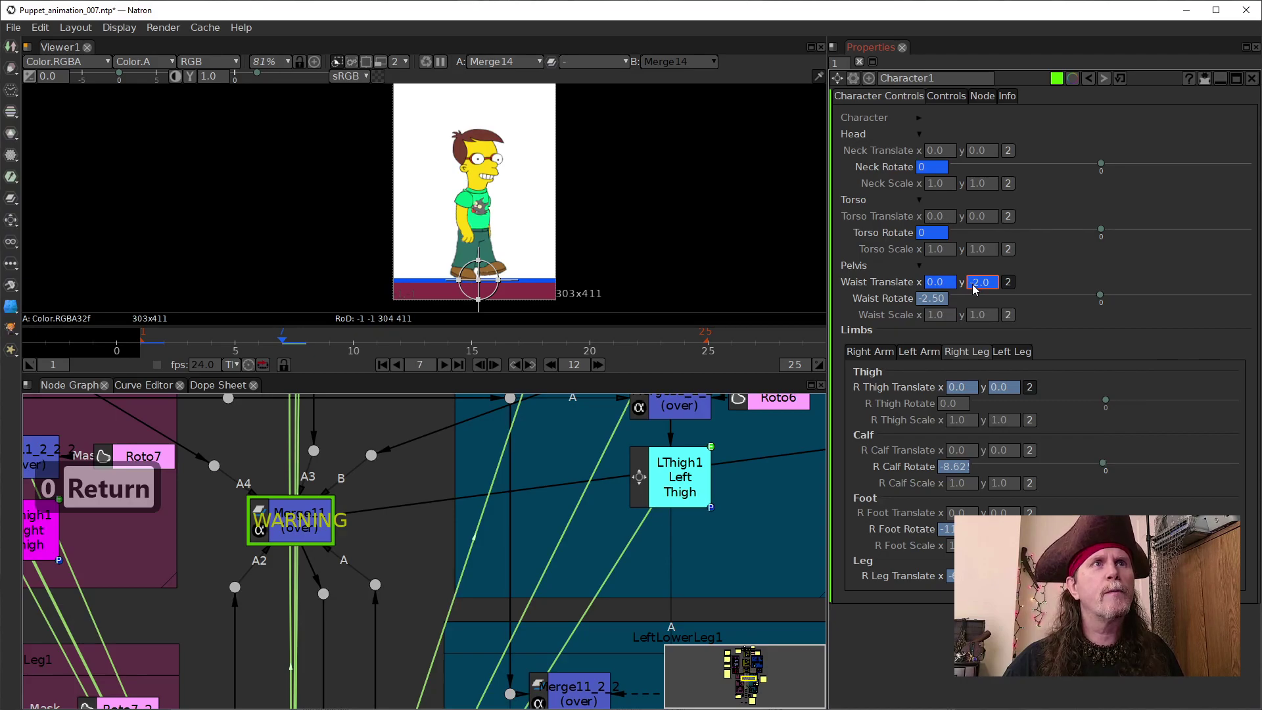
{"action": "scroll", "coordinate": [974, 290], "scroll_direction": "up", "scroll_amount": 2}
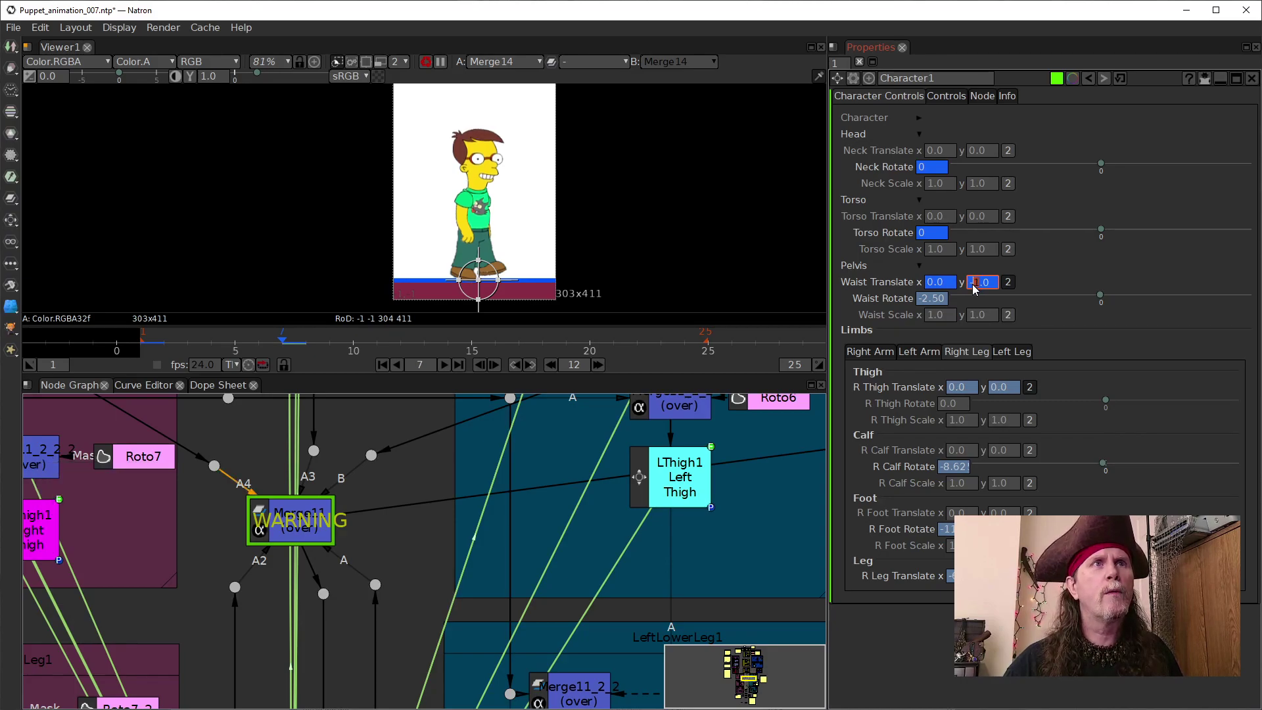
{"action": "right_click", "coordinate": [922, 299]}
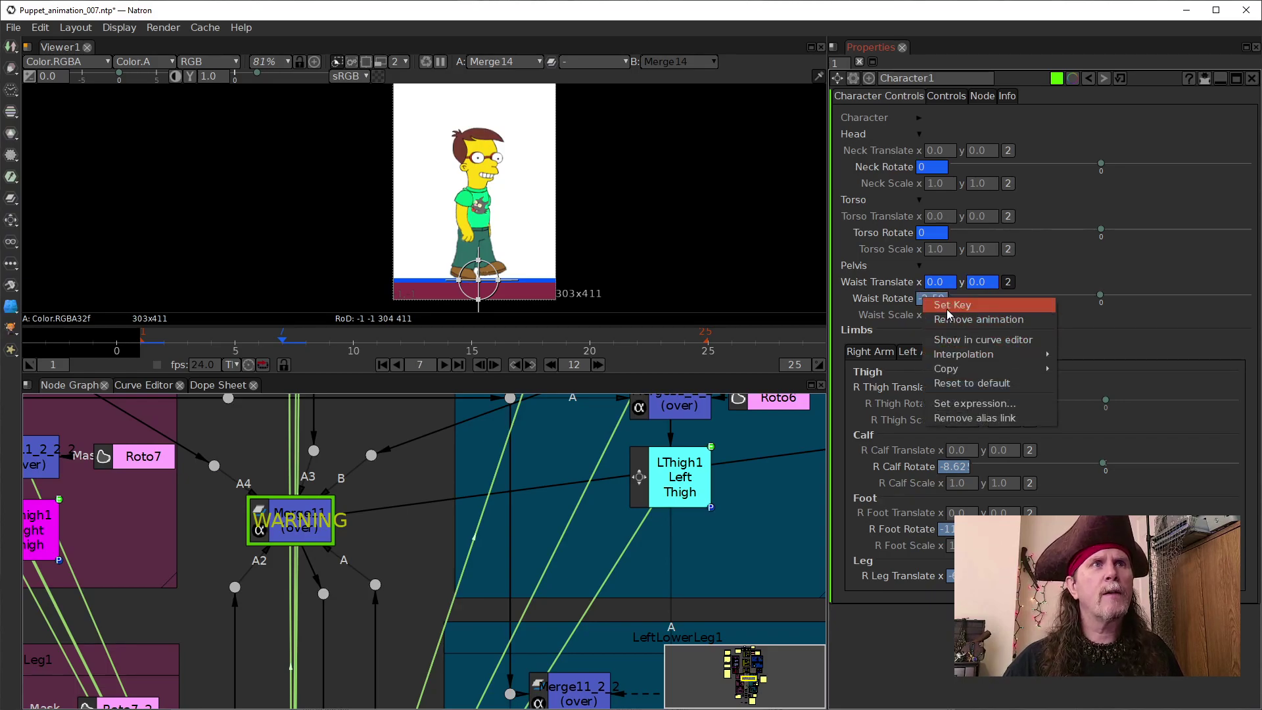
{"action": "left_click", "coordinate": [948, 309]}
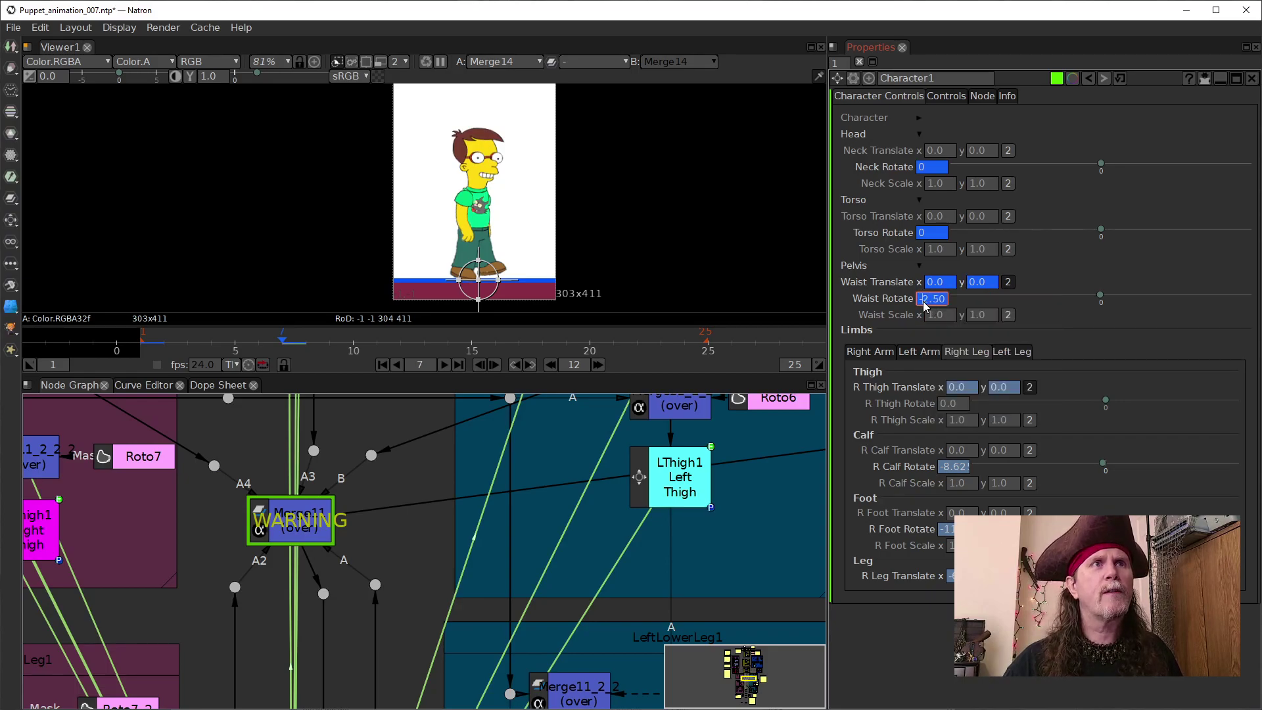
{"action": "type", "text": "0"}
{"action": "key", "text": "Return"}
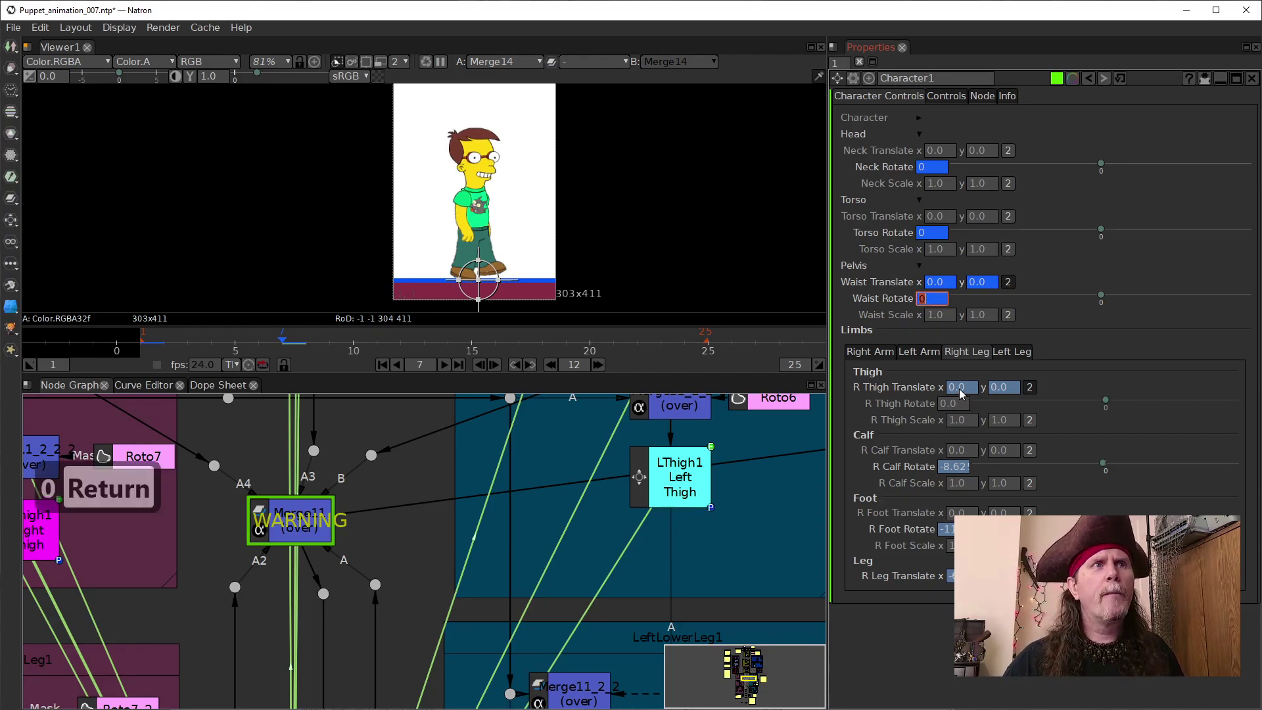
Step: Set the whole right leg's translation to 0 in x and 0 in y at frame 7
{"action": "left_click", "coordinate": [950, 576]}
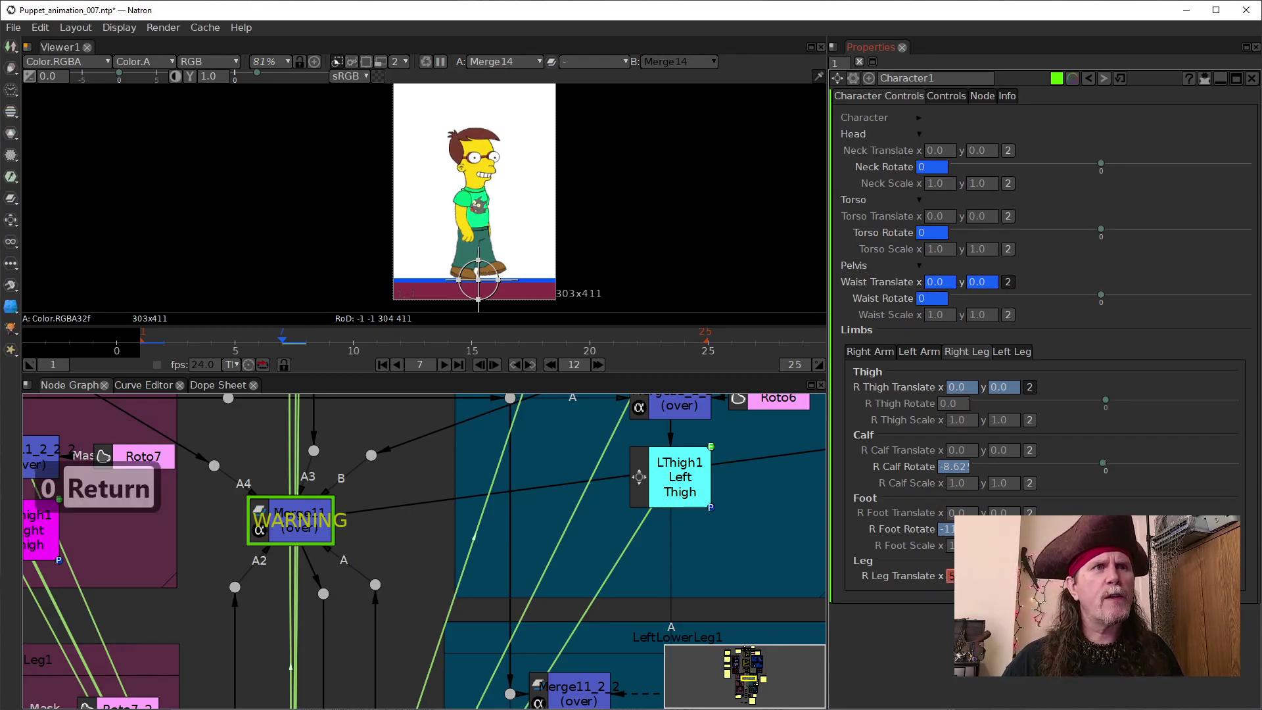
{"action": "left_click", "coordinate": [1004, 577]}
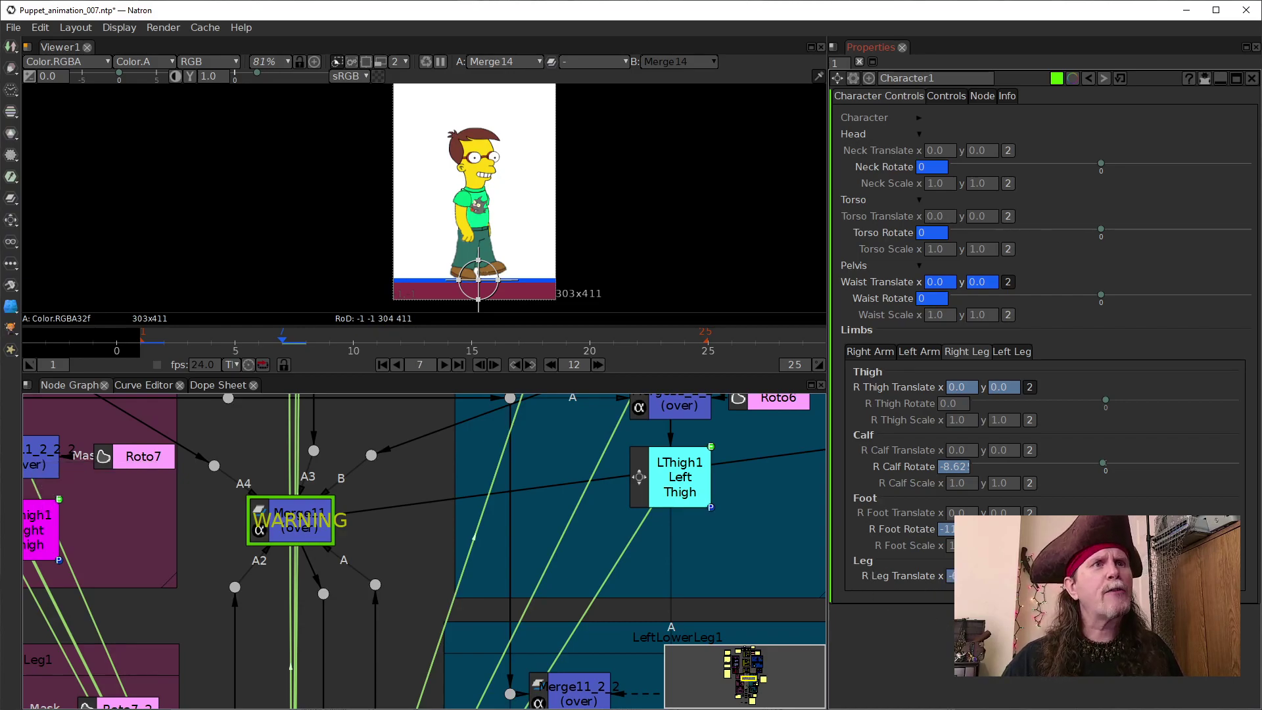
{"action": "left_click", "coordinate": [950, 577]}
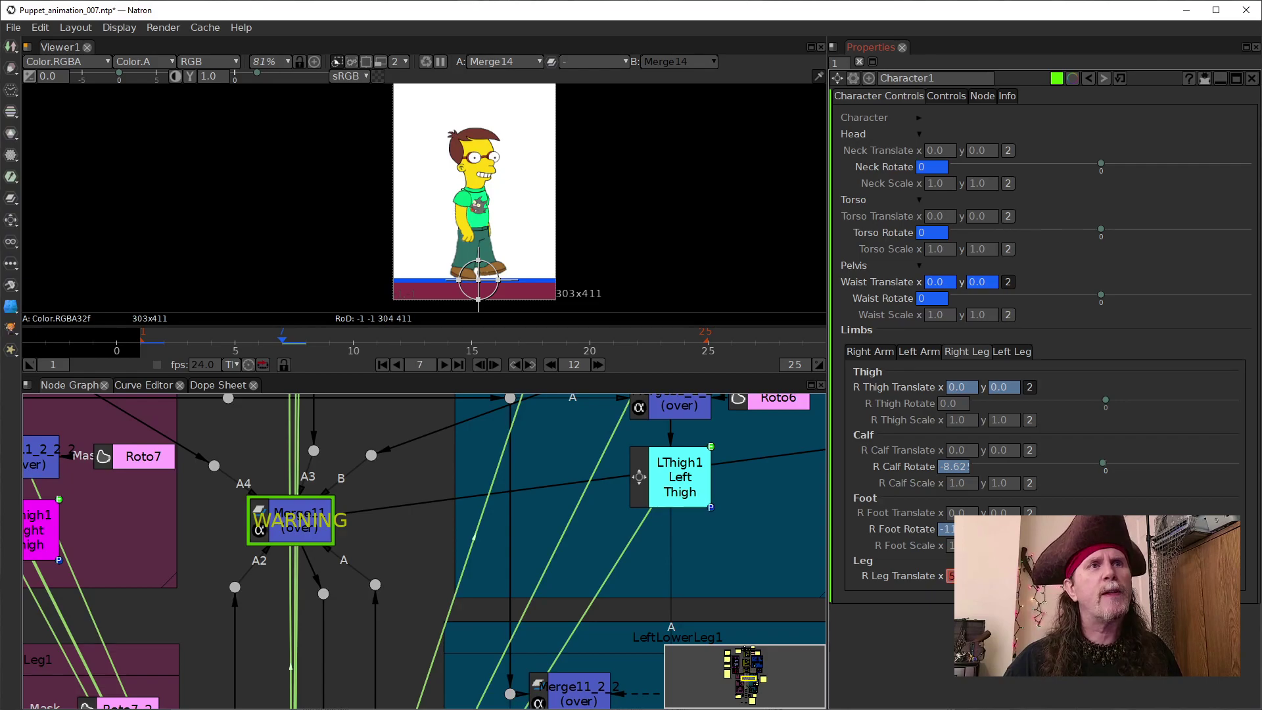
{"action": "type", "text": "0"}
{"action": "key", "text": "Return"}
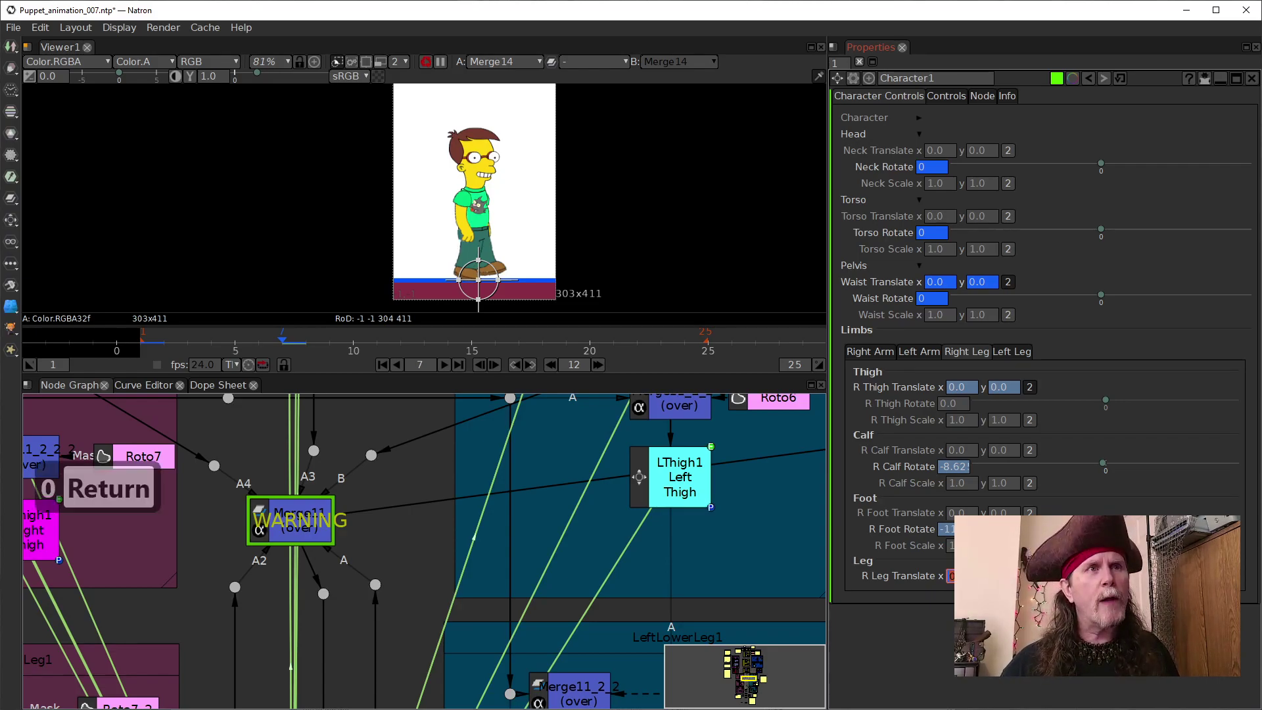
{"action": "left_click", "coordinate": [1004, 576]}
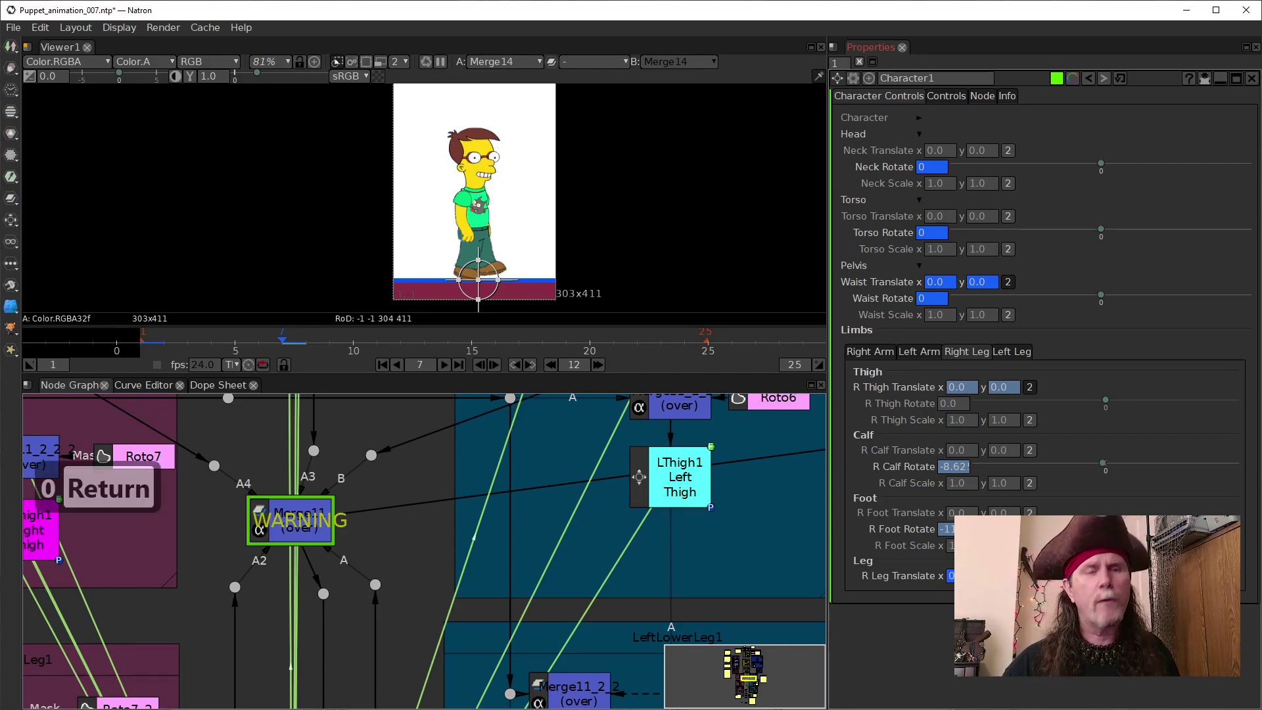
{"action": "type", "text": "0"}
{"action": "key", "text": "Return"}
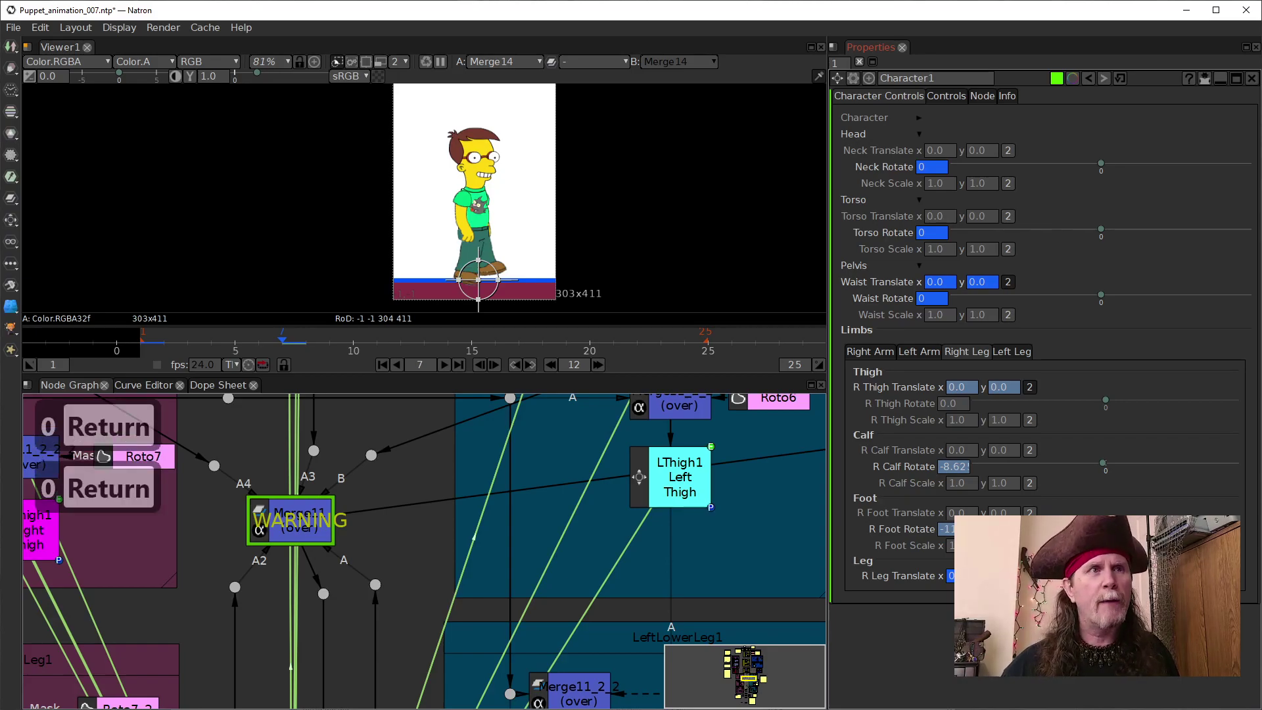
Step: Set the right calf's rotation and the right foot's rotation to 0 at frame 7
{"action": "double_click", "coordinate": [945, 466]}
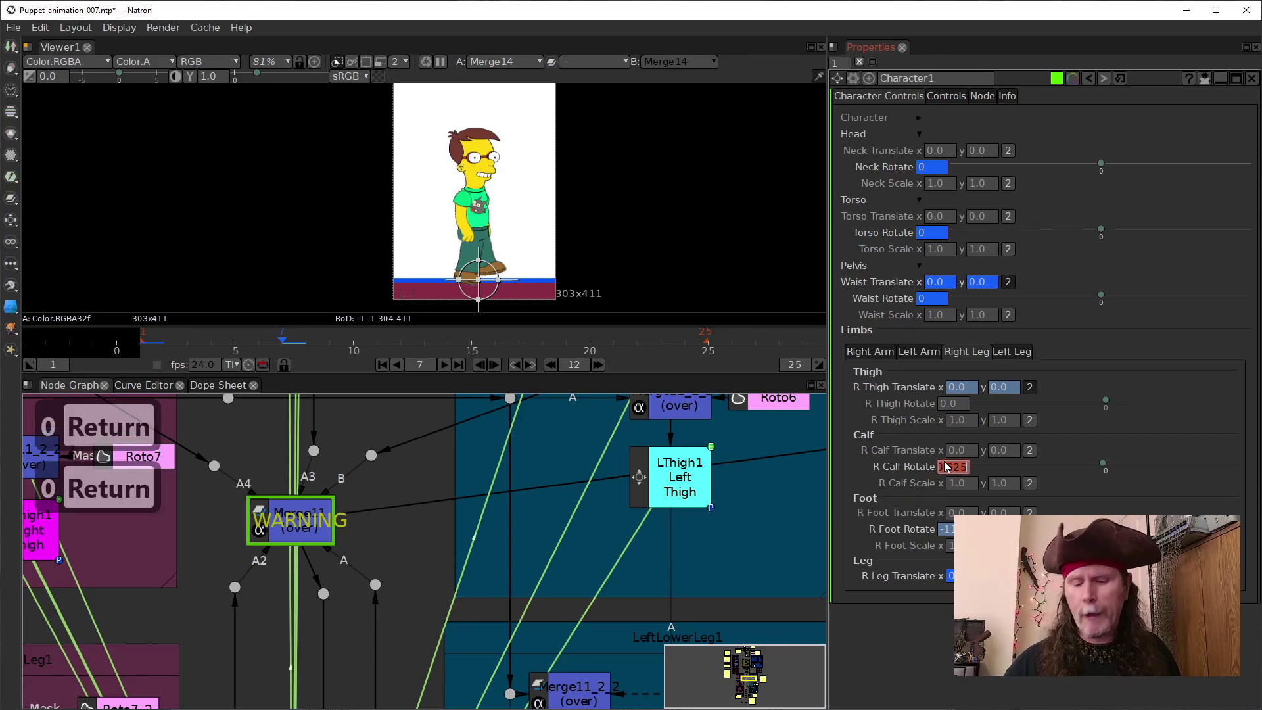
{"action": "type", "text": "0"}
{"action": "key", "text": "Return"}
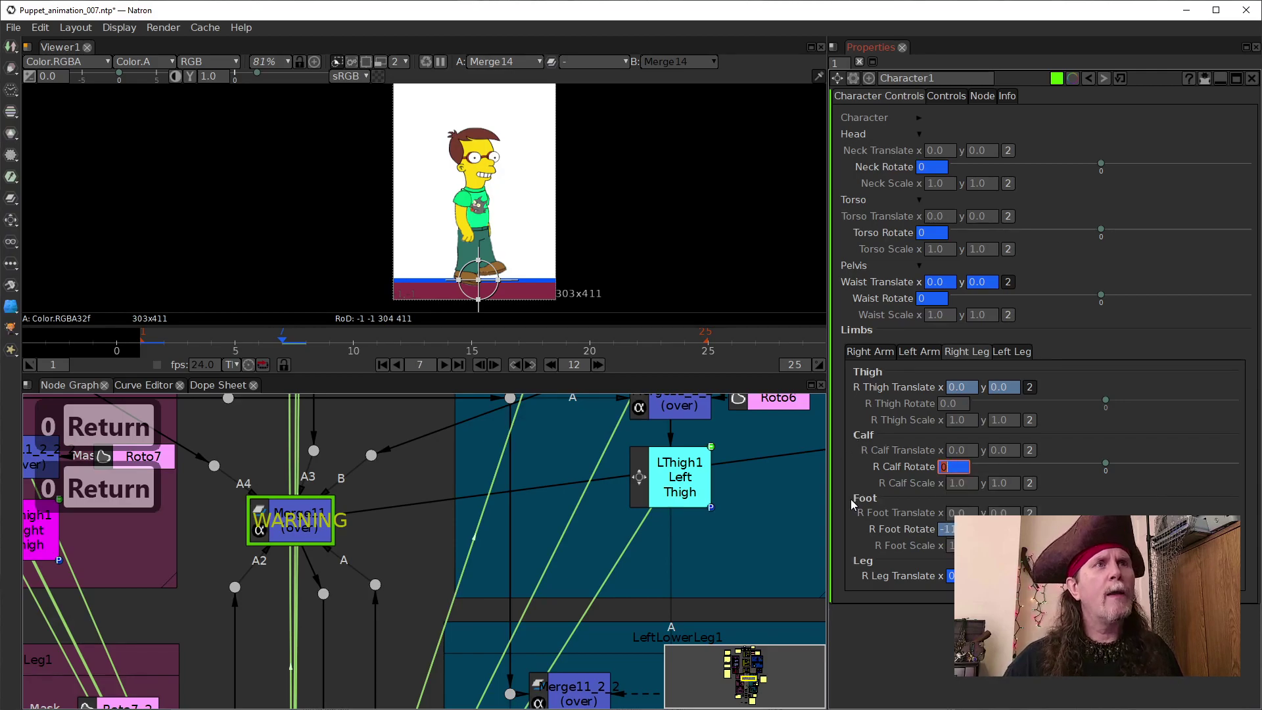
{"action": "double_click", "coordinate": [945, 530]}
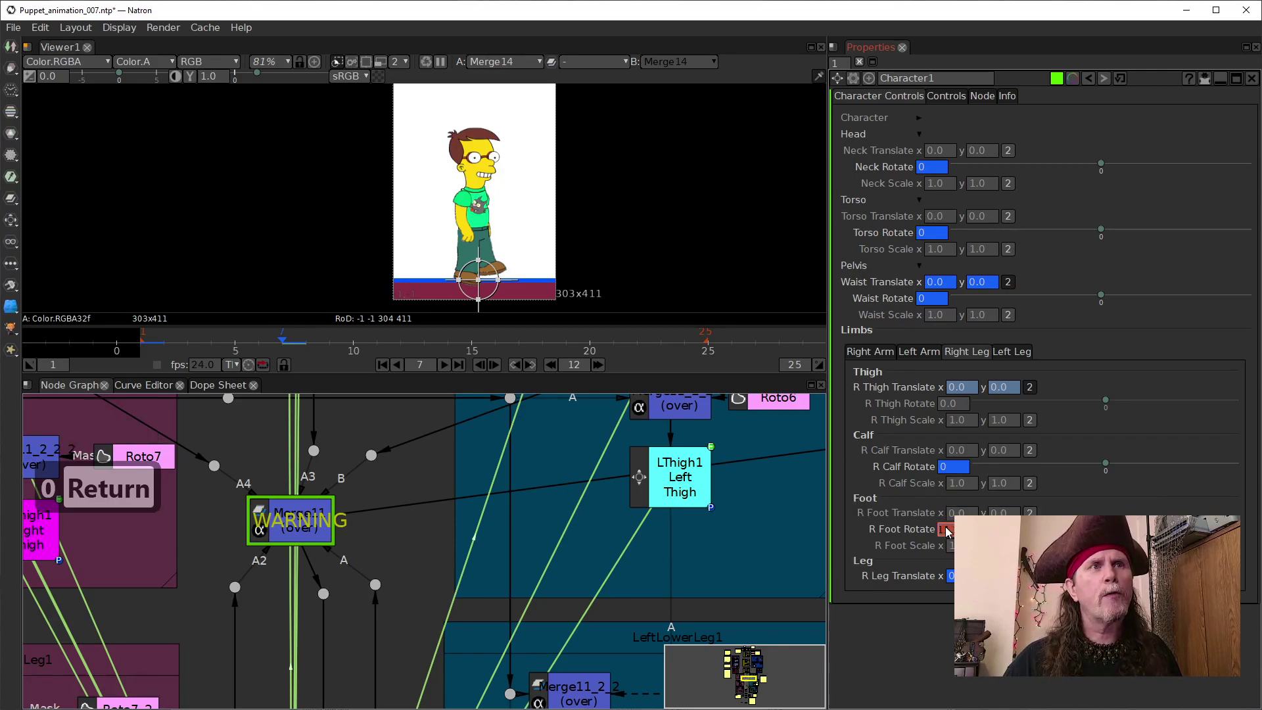
{"action": "left_click", "coordinate": [956, 389]}
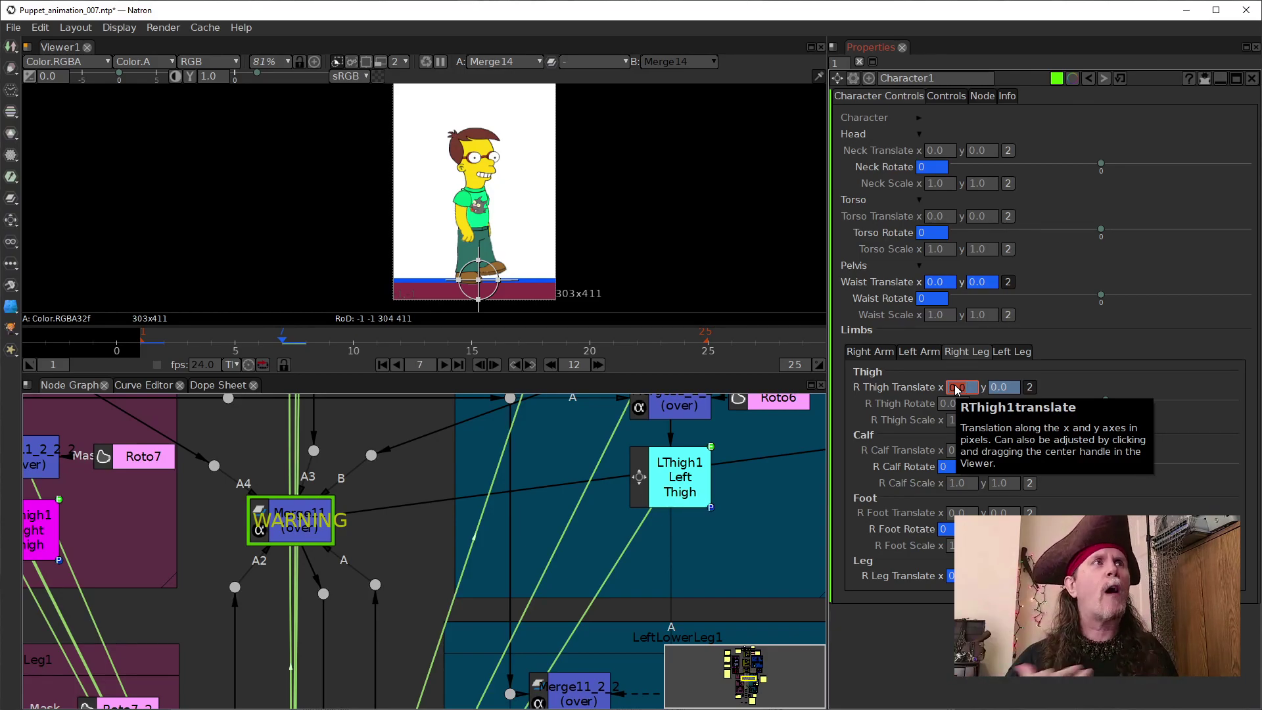
Step: Step through the animation from frame 1 to frame 7, checking the feet against the ground line up close
{"action": "left_click_drag", "start_coordinate": [297, 349], "coordinate": [146, 341]}
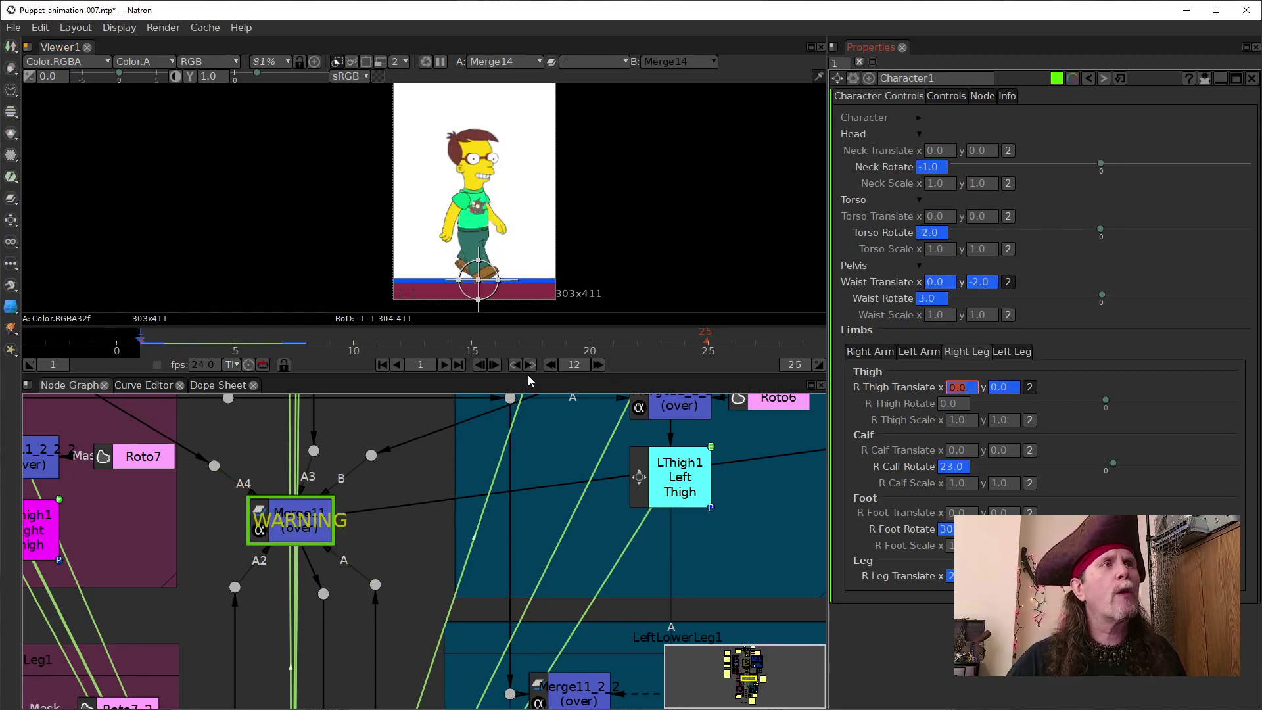
{"action": "left_click", "coordinate": [494, 366]}
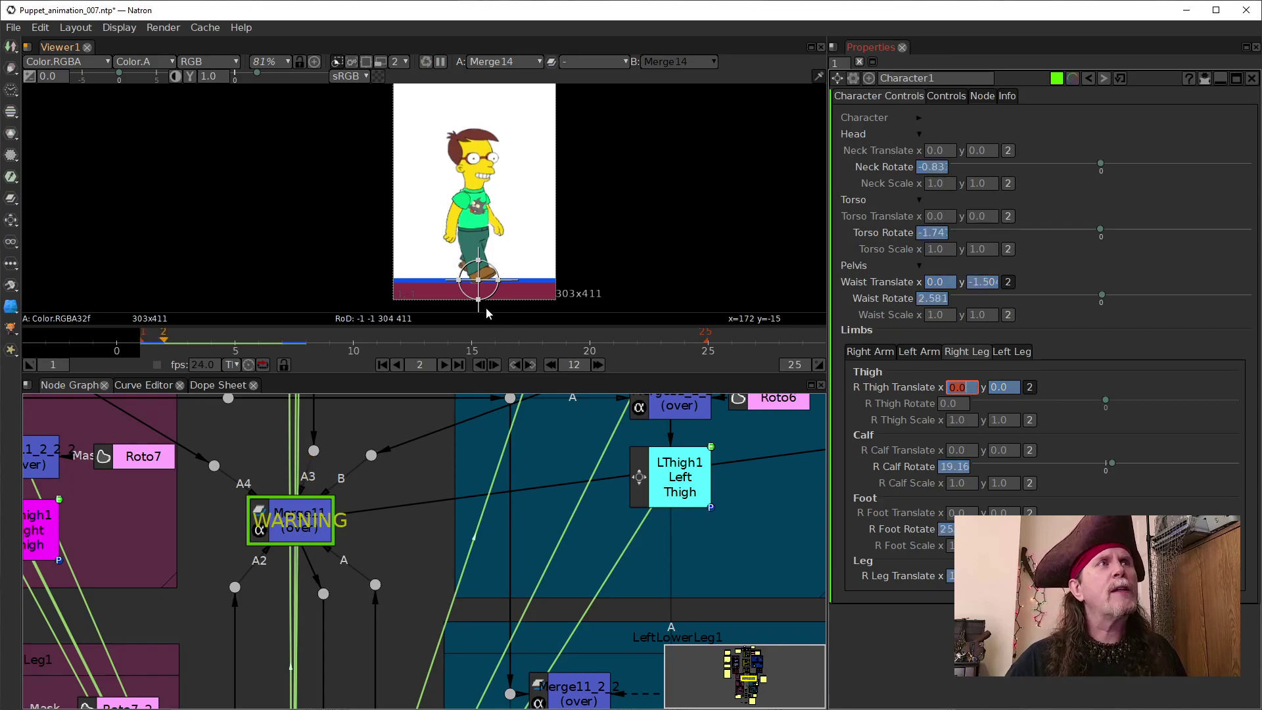
{"action": "scroll", "coordinate": [494, 307], "scroll_direction": "up", "scroll_amount": 6}
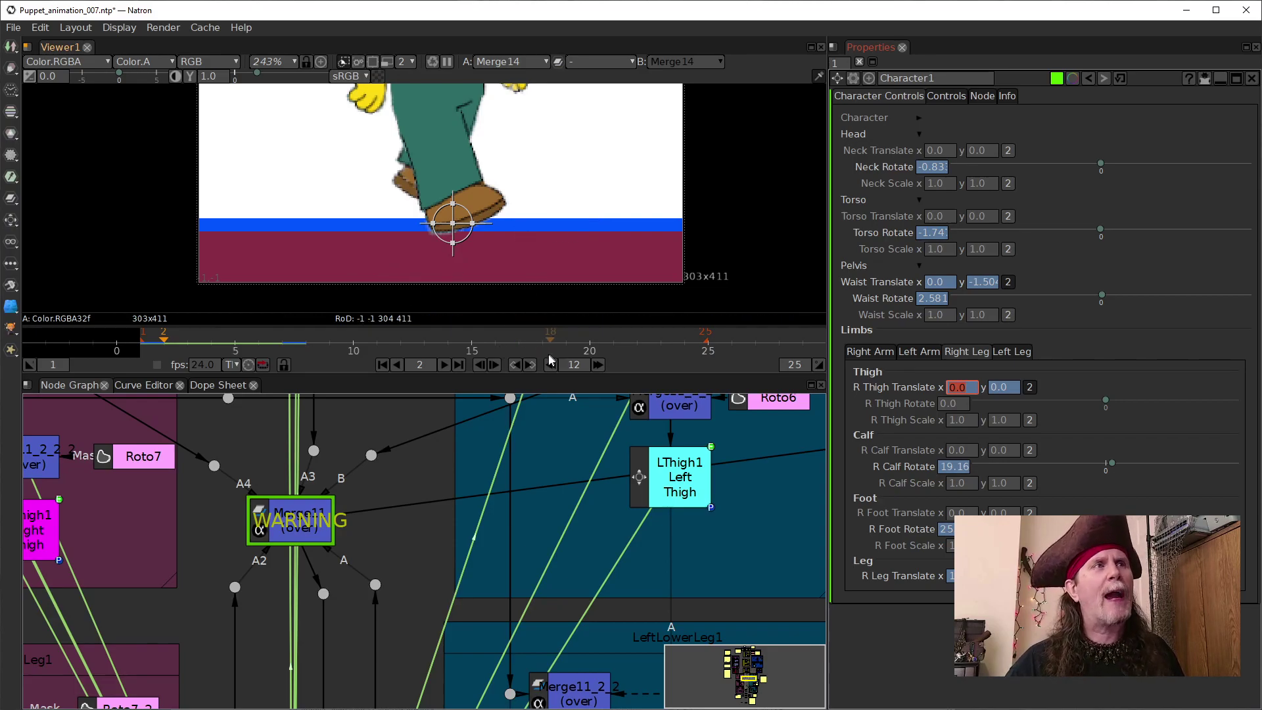
{"action": "left_click", "coordinate": [495, 368]}
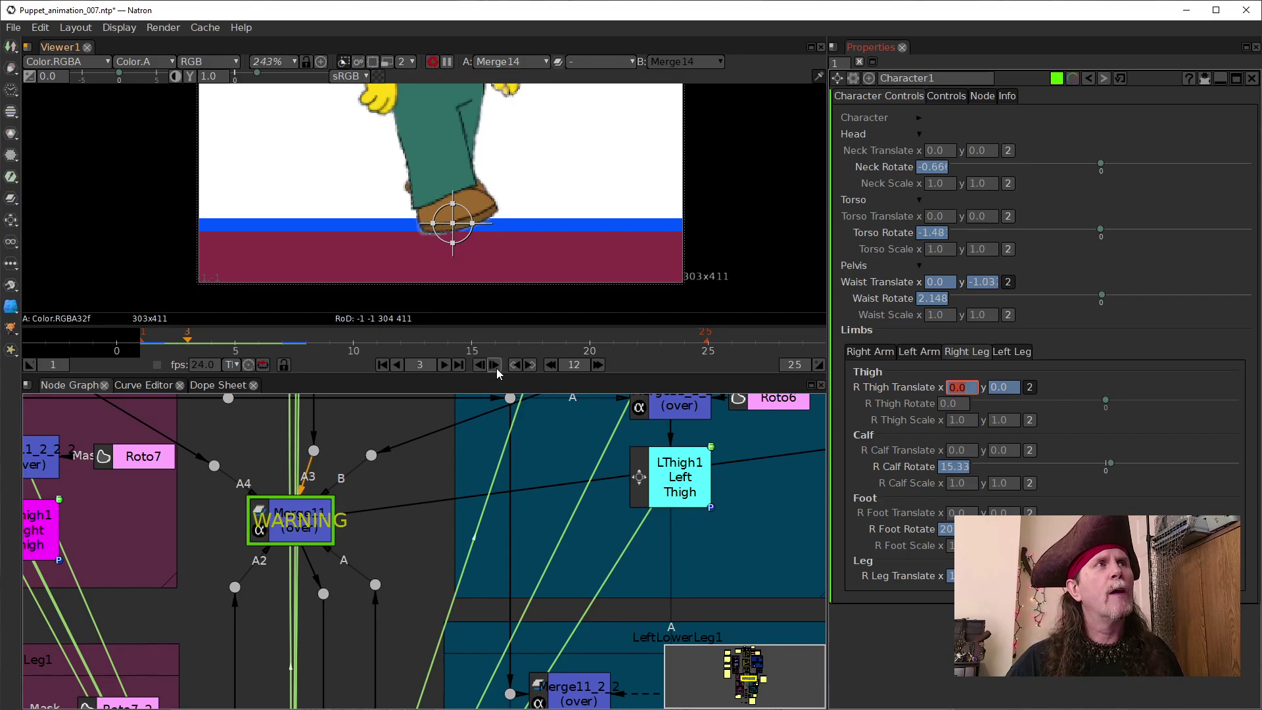
{"action": "left_click", "coordinate": [496, 369]}
{"action": "left_click", "coordinate": [496, 369]}
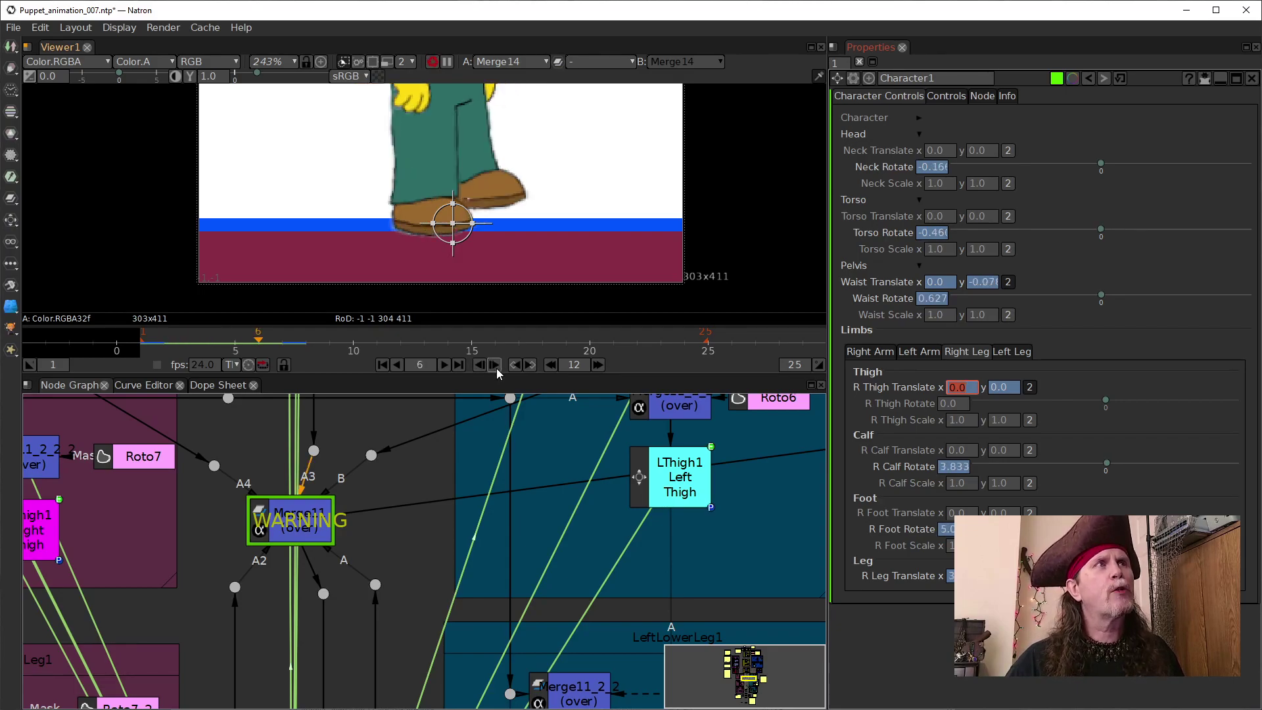
{"action": "left_click", "coordinate": [496, 368]}
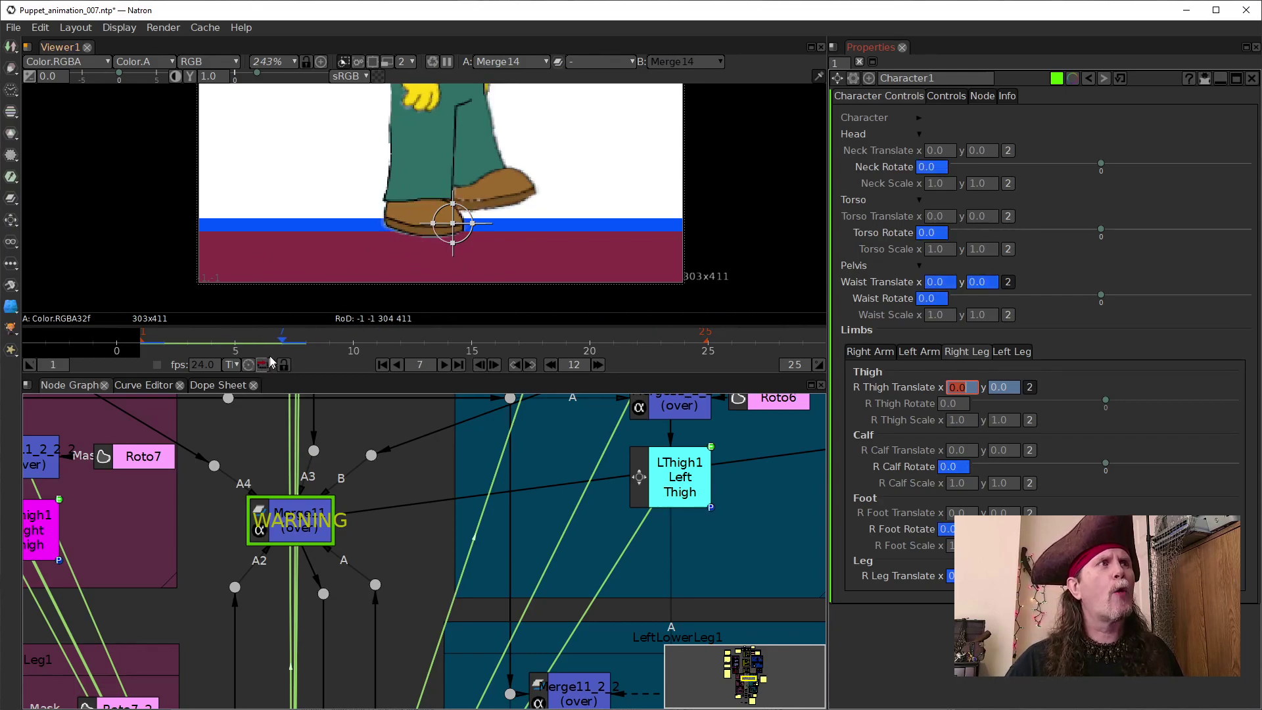
Step: Set a key on all dimensions of the right thigh's translation at frame 7
{"action": "left_click_drag", "start_coordinate": [605, 152], "coordinate": [595, 219]}
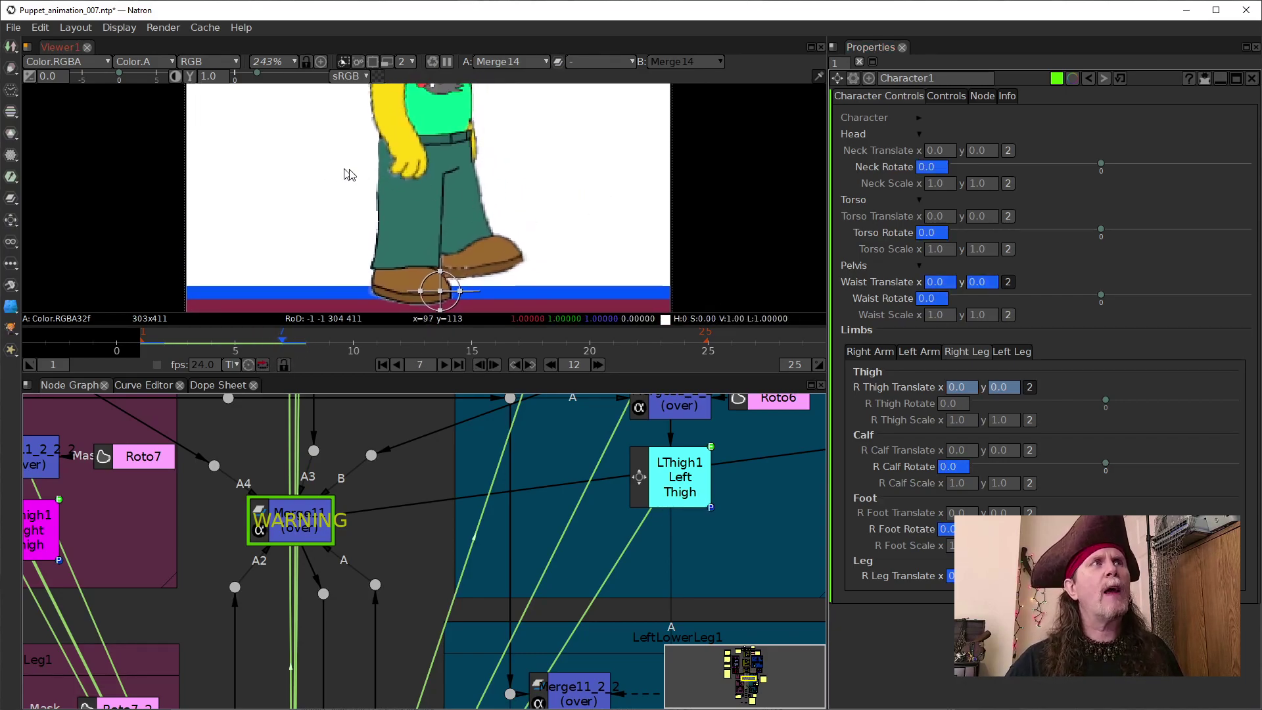
{"action": "right_click", "coordinate": [963, 387]}
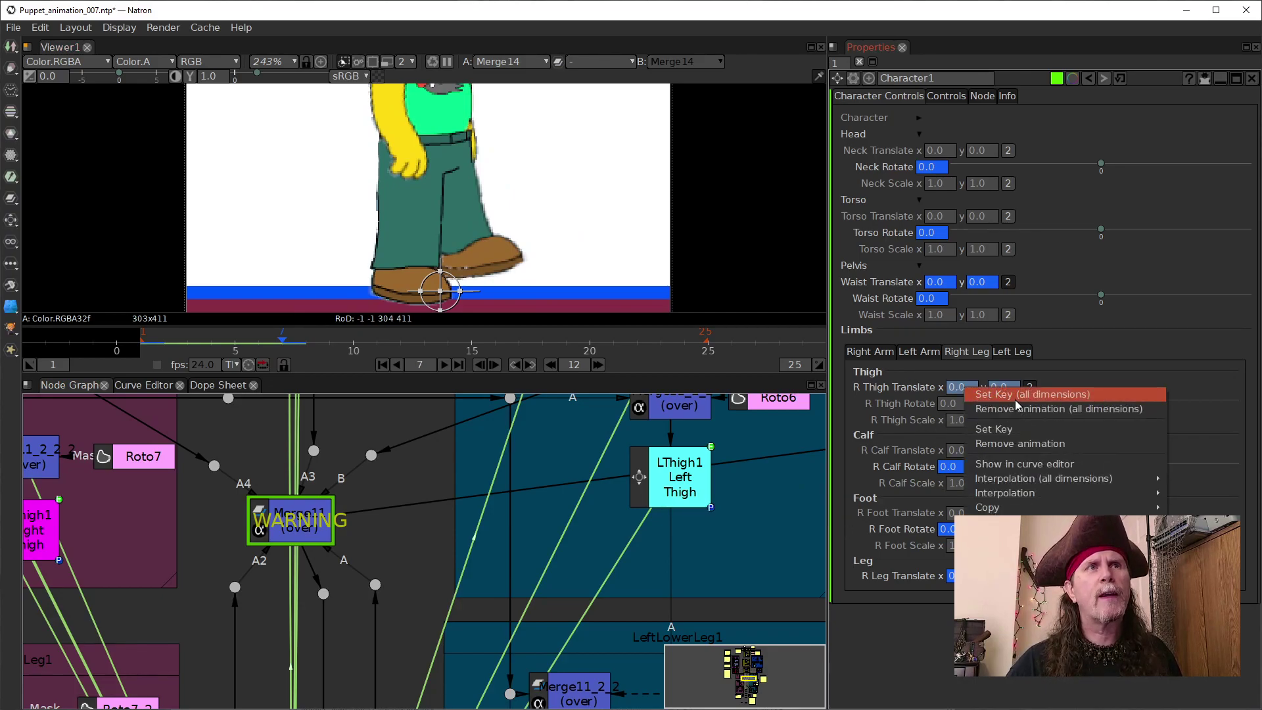
{"action": "left_click", "coordinate": [1016, 394]}
{"action": "left_click", "coordinate": [929, 166]}
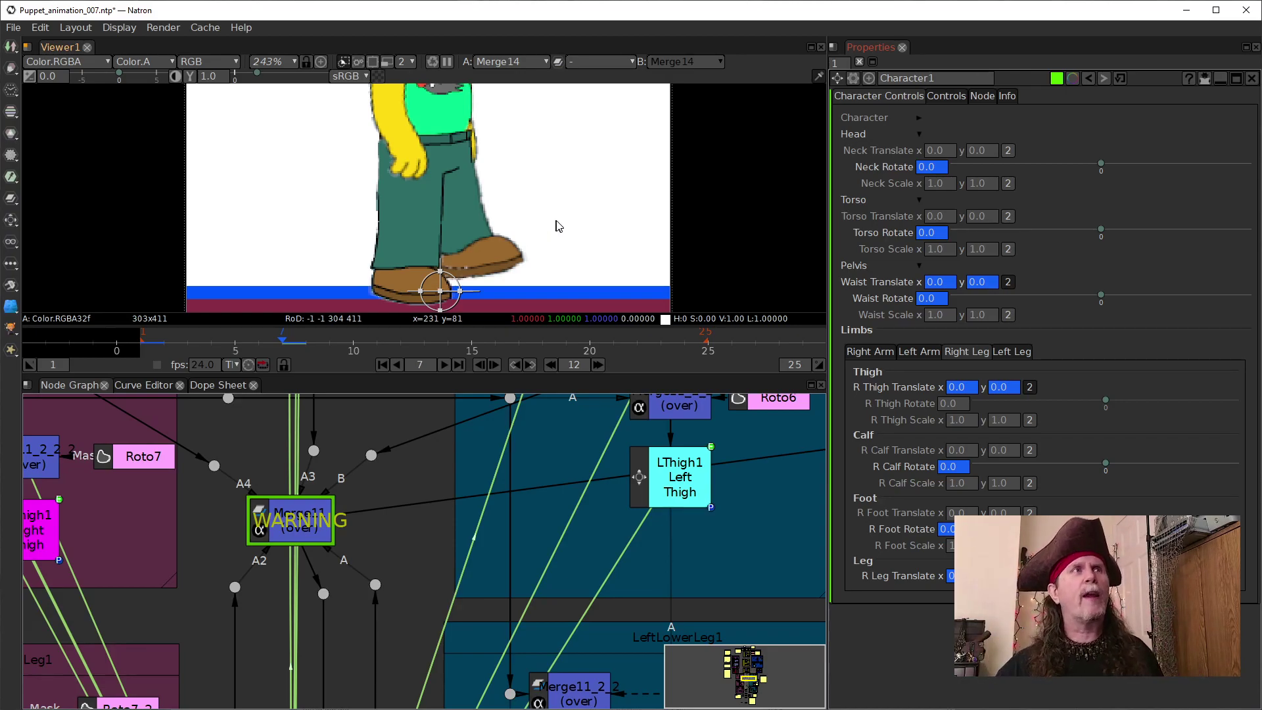
Step: Set the right elbow's scale to 0.2 at frame 7
{"action": "left_click_drag", "start_coordinate": [564, 202], "coordinate": [538, 259]}
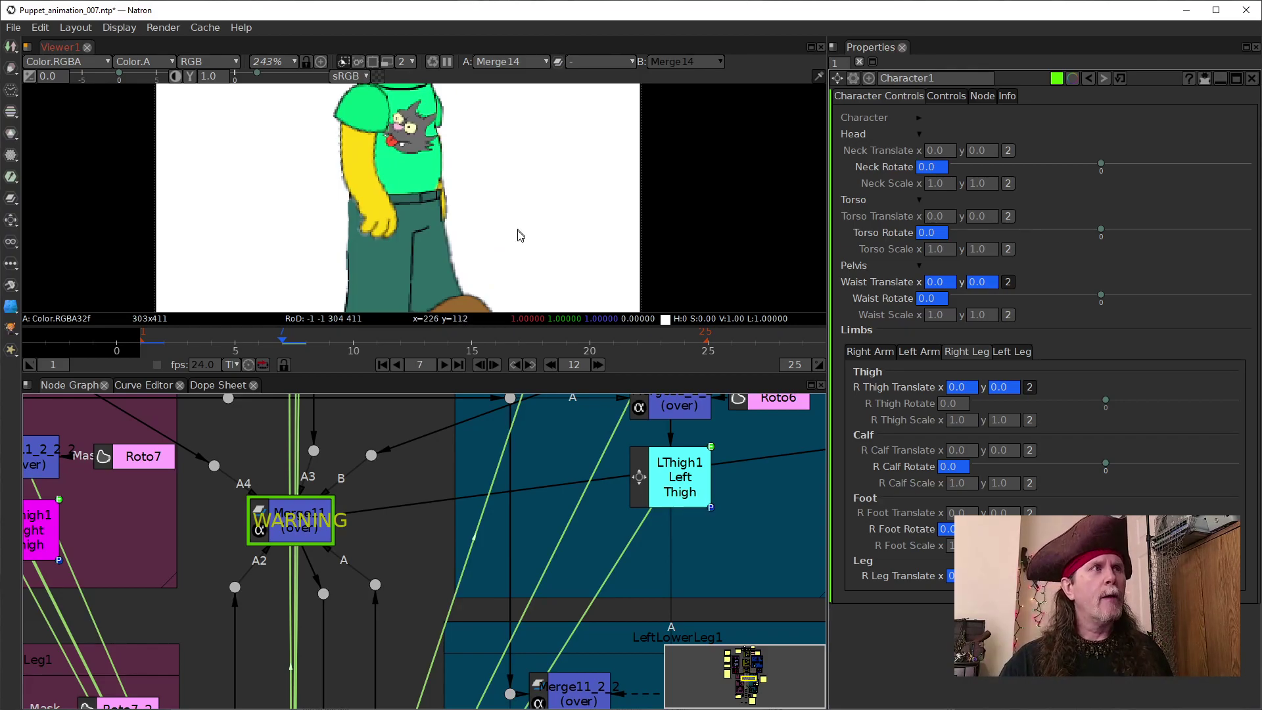
{"action": "scroll", "coordinate": [490, 214], "scroll_direction": "down", "scroll_amount": 2}
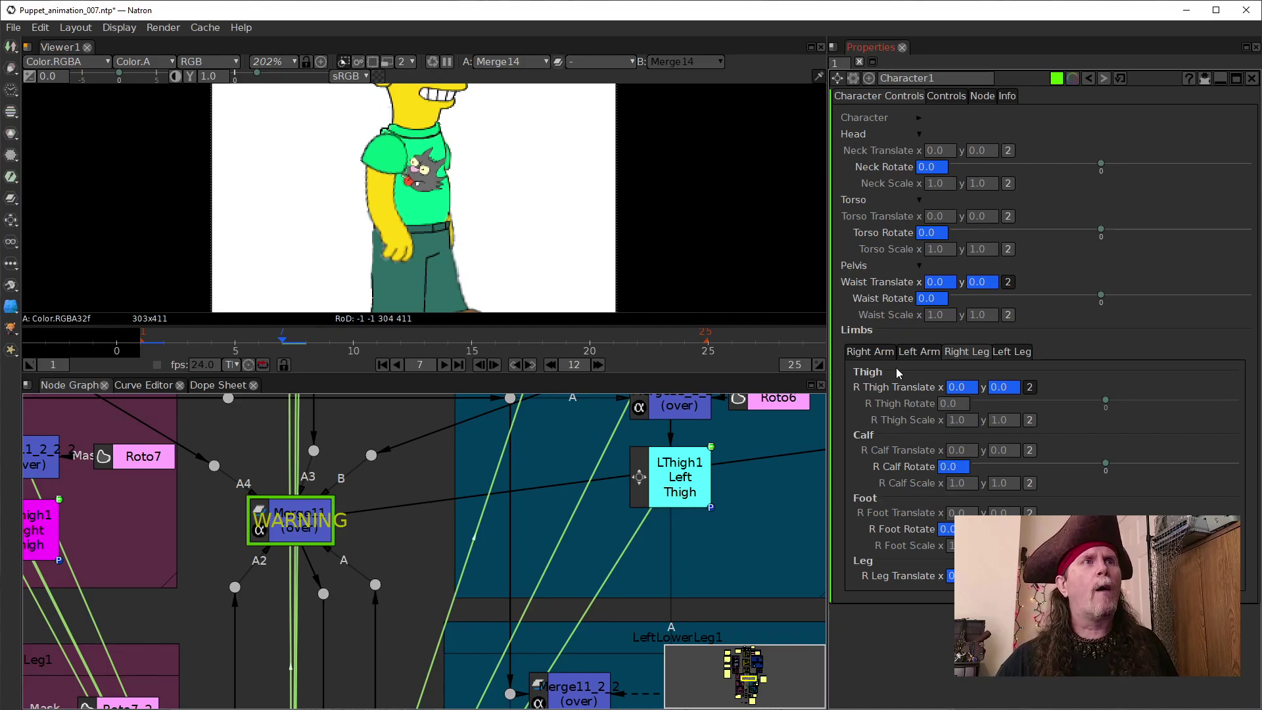
{"action": "left_click", "coordinate": [918, 352]}
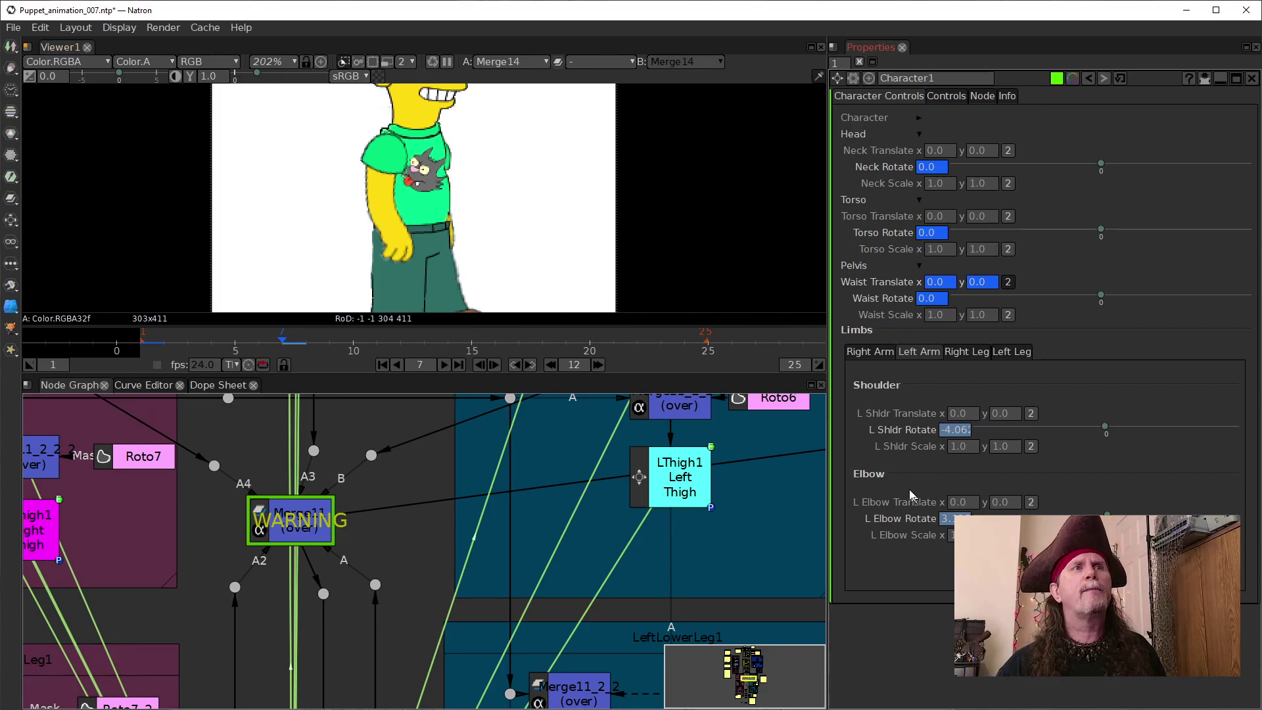
{"action": "left_click", "coordinate": [870, 352]}
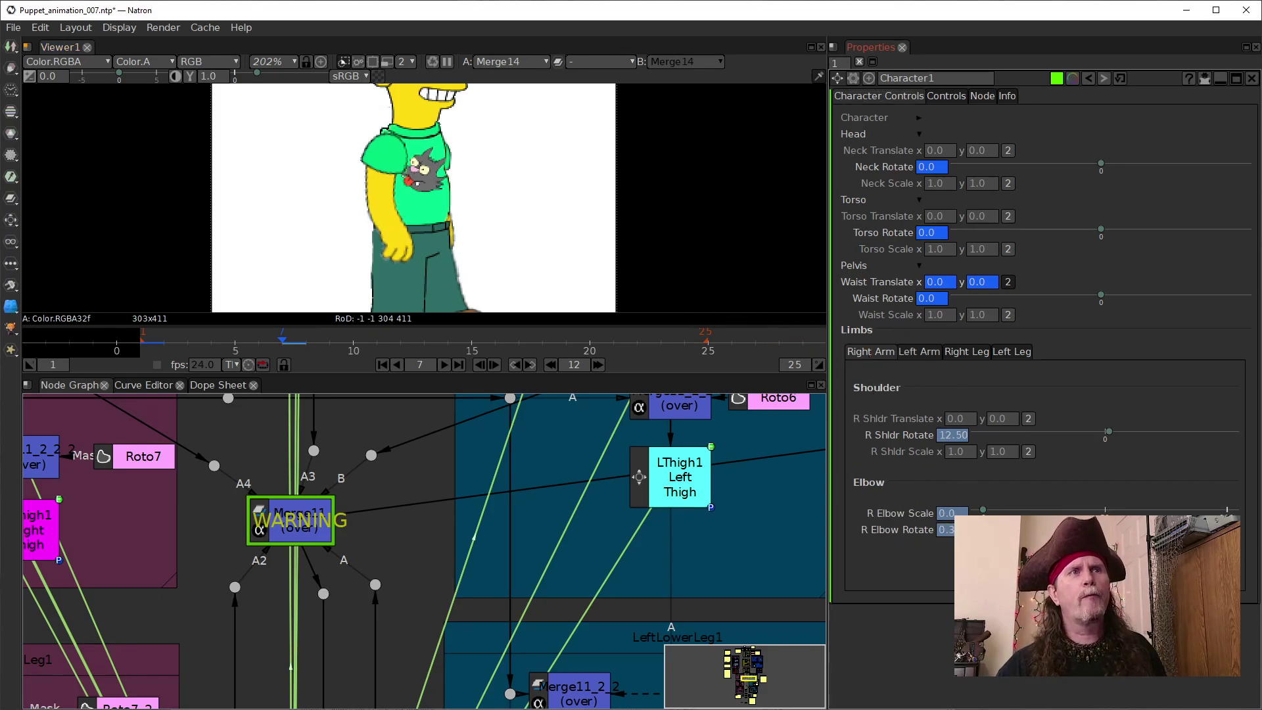
{"action": "left_click", "coordinate": [944, 515]}
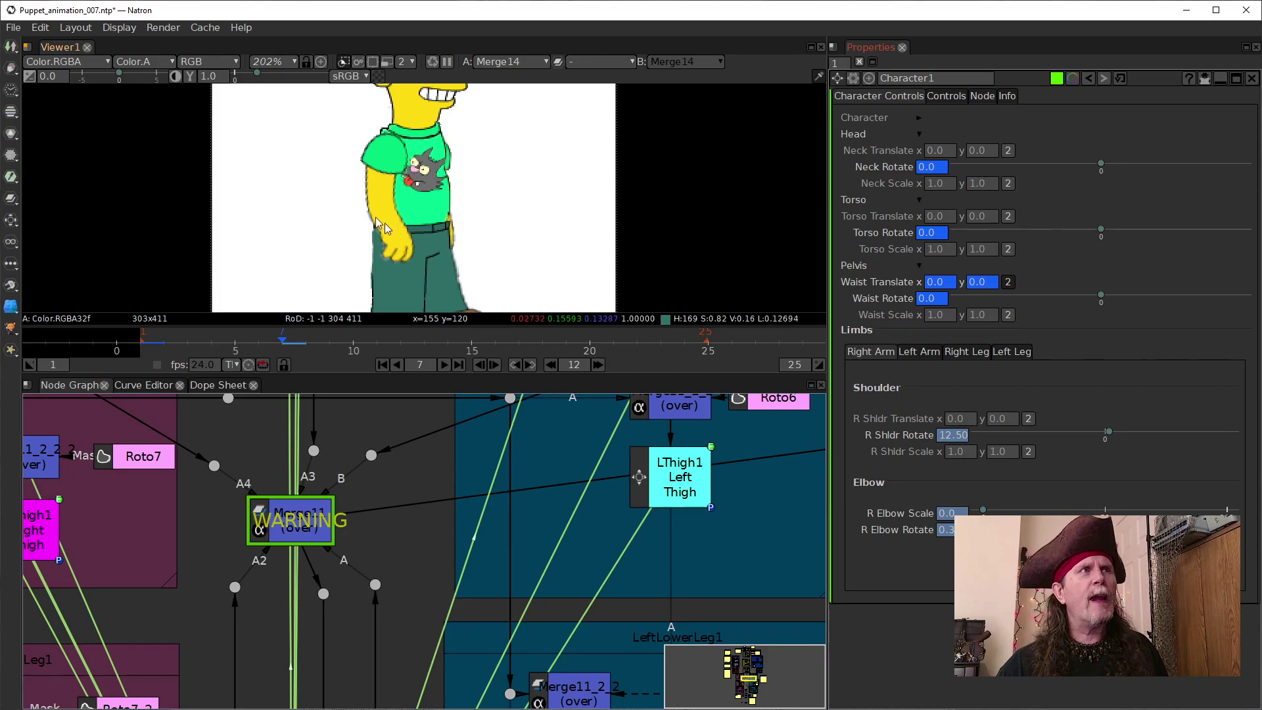
{"action": "double_click", "coordinate": [945, 515]}
{"action": "type", "text": "1.0"}
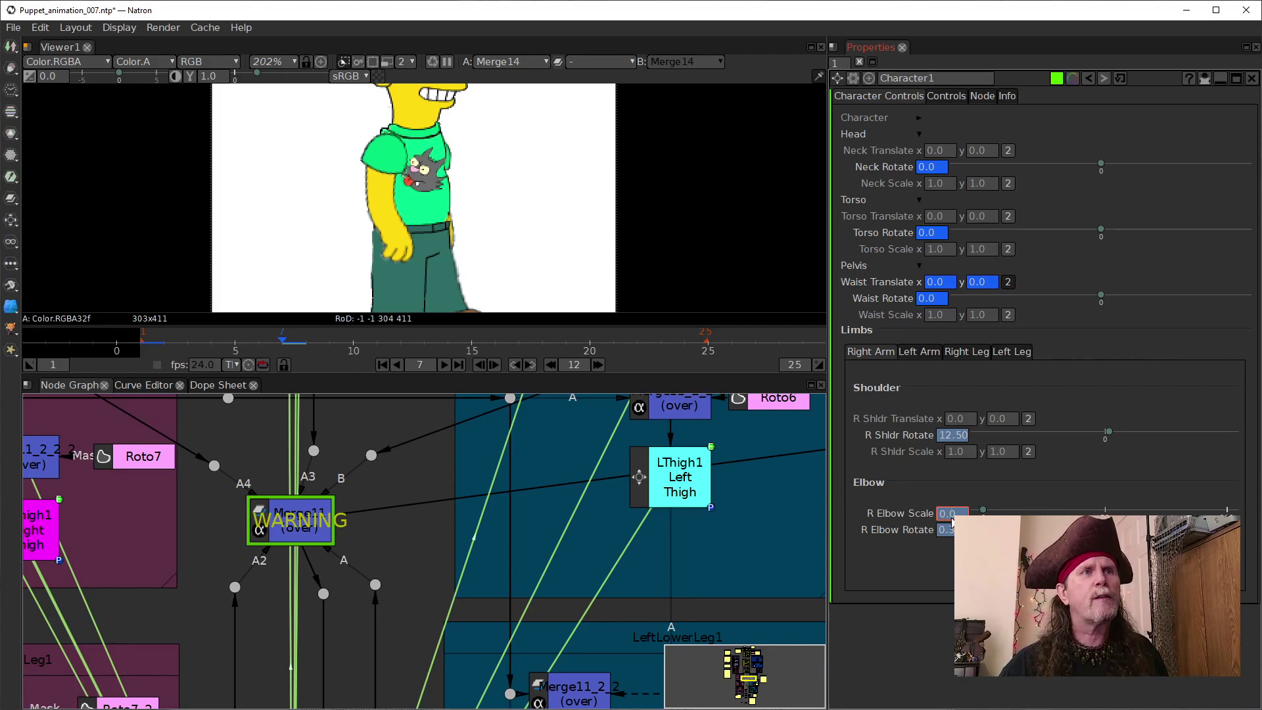
{"action": "scroll", "coordinate": [953, 516], "scroll_direction": "up", "scroll_amount": 1}
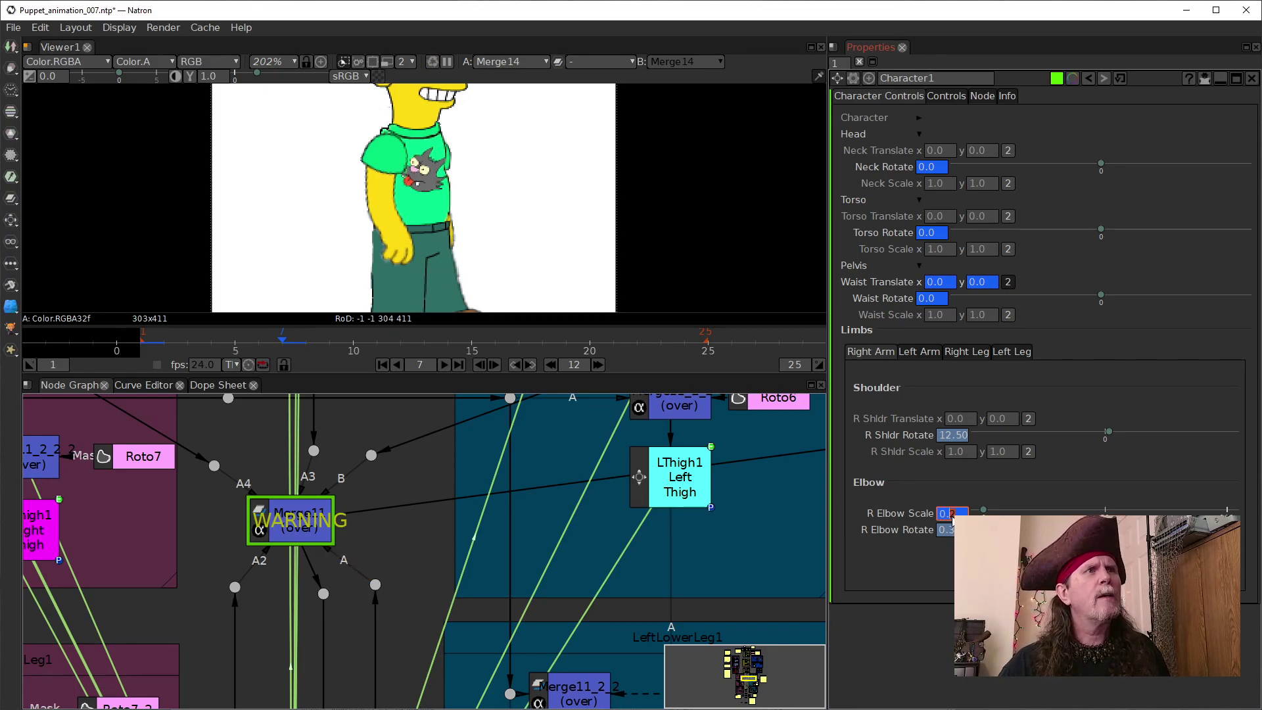
Step: Go 12 frames ahead to frame 19 and set the right elbow's scale to 0.2 there as well
{"action": "left_click", "coordinate": [595, 366]}
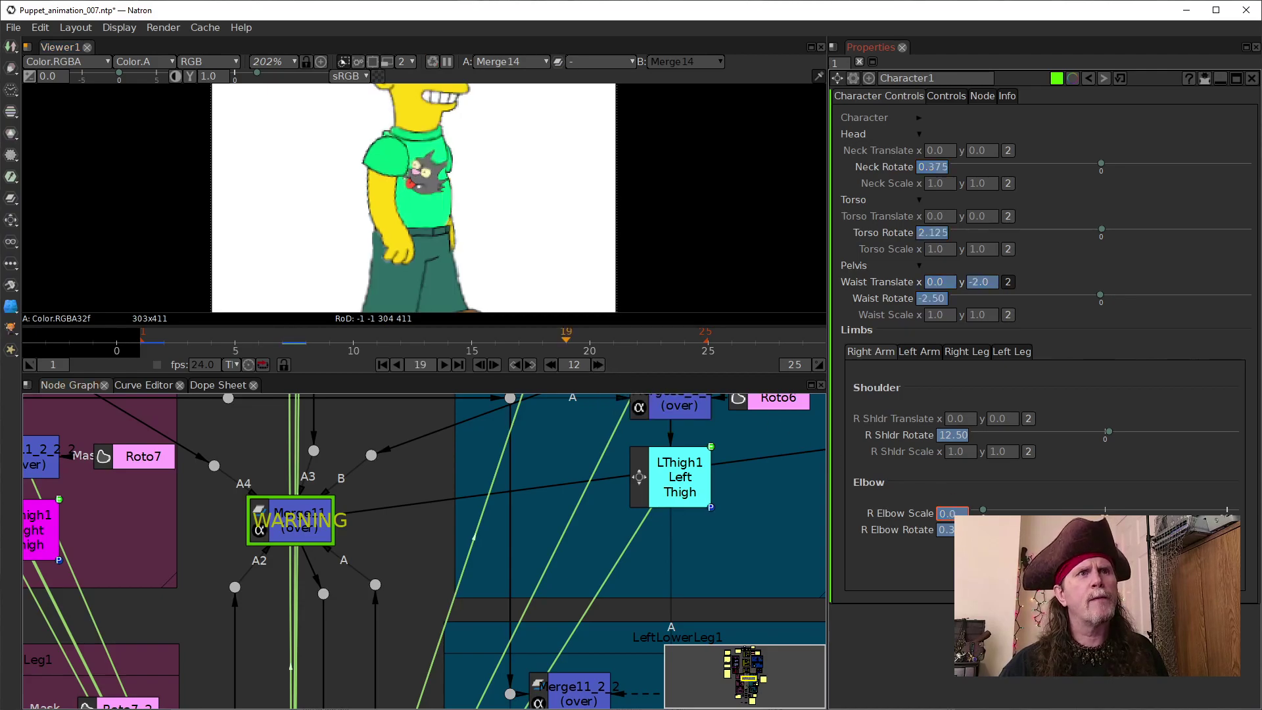
{"action": "scroll", "coordinate": [952, 519], "scroll_direction": "up", "scroll_amount": 1}
{"action": "scroll", "coordinate": [952, 519], "scroll_direction": "up", "scroll_amount": 1}
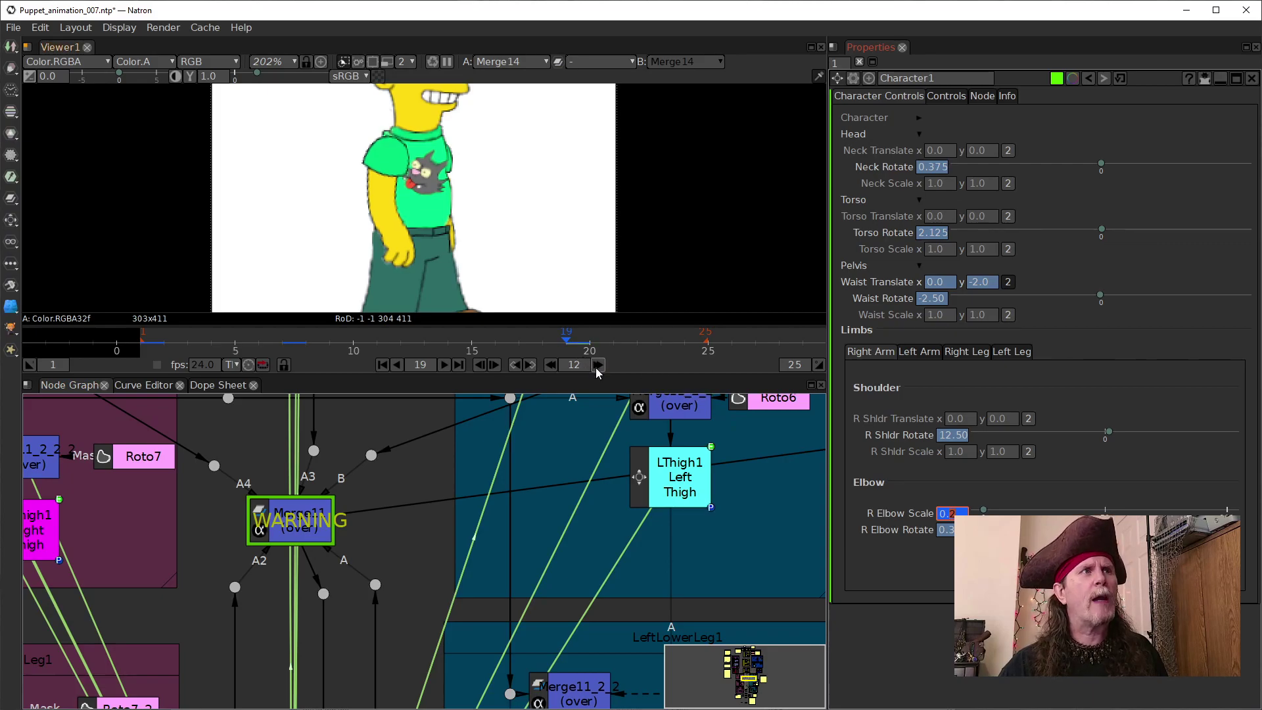
Step: Play the walk cycle from frame 1 and step forward to frame 7, examining the right arm's bend
{"action": "left_click", "coordinate": [459, 371]}
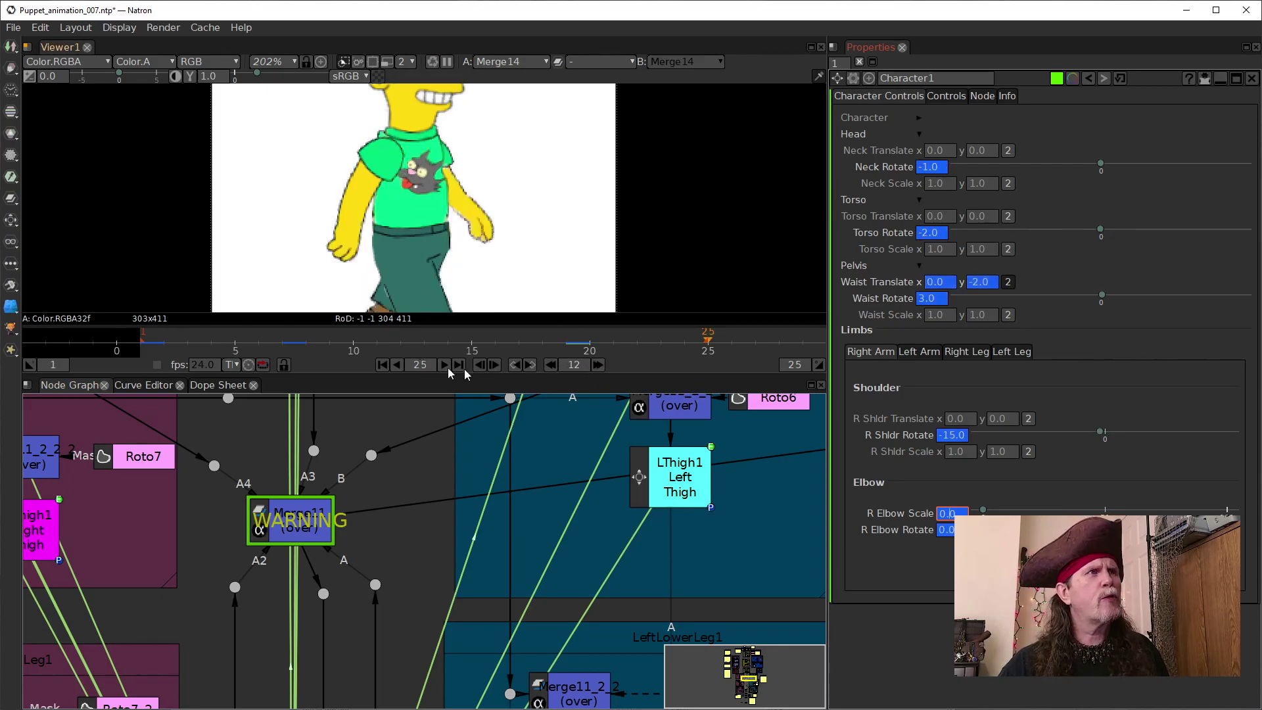
{"action": "left_click", "coordinate": [551, 365]}
{"action": "left_click", "coordinate": [551, 365]}
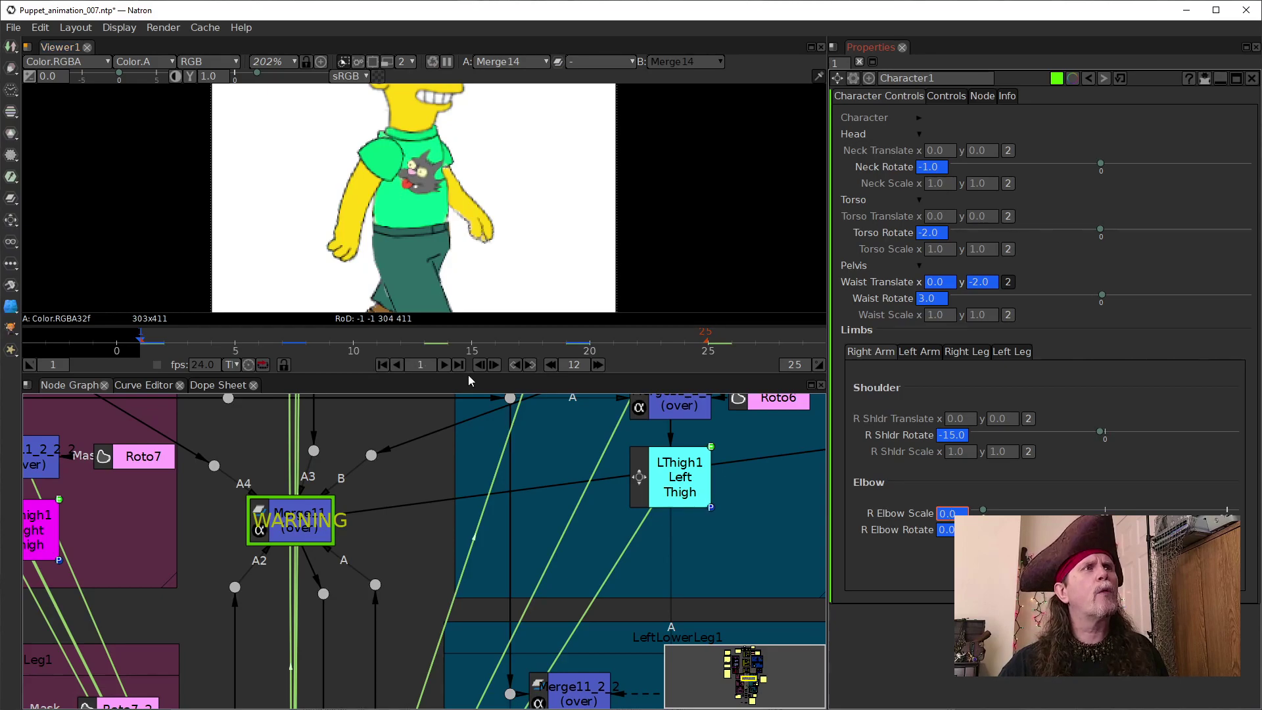
{"action": "left_click", "coordinate": [443, 364]}
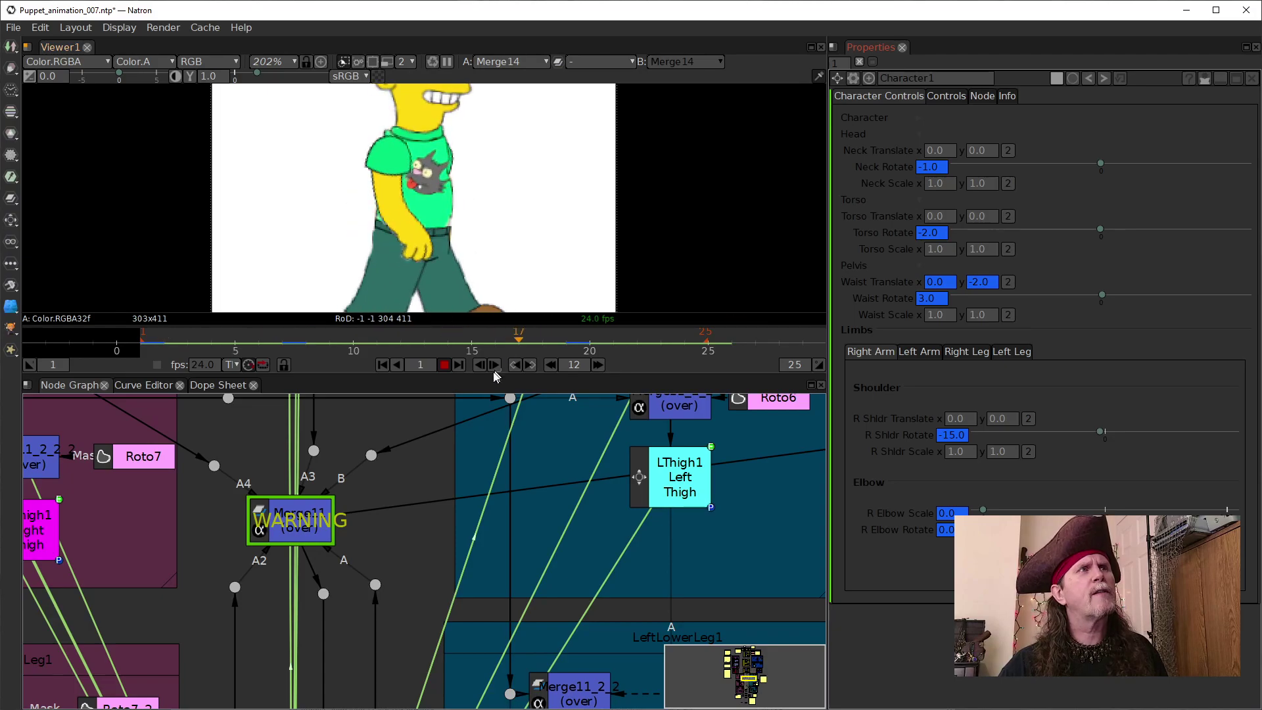
{"action": "left_click", "coordinate": [444, 365]}
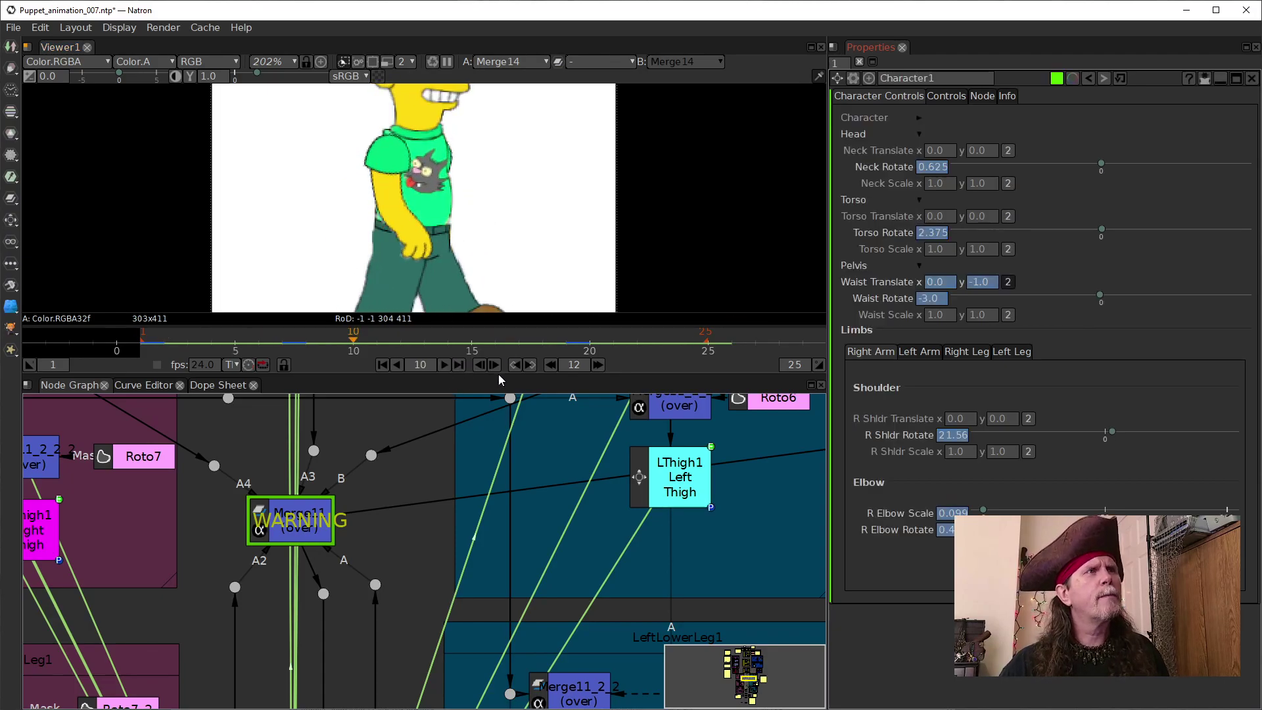
{"action": "left_click", "coordinate": [385, 366]}
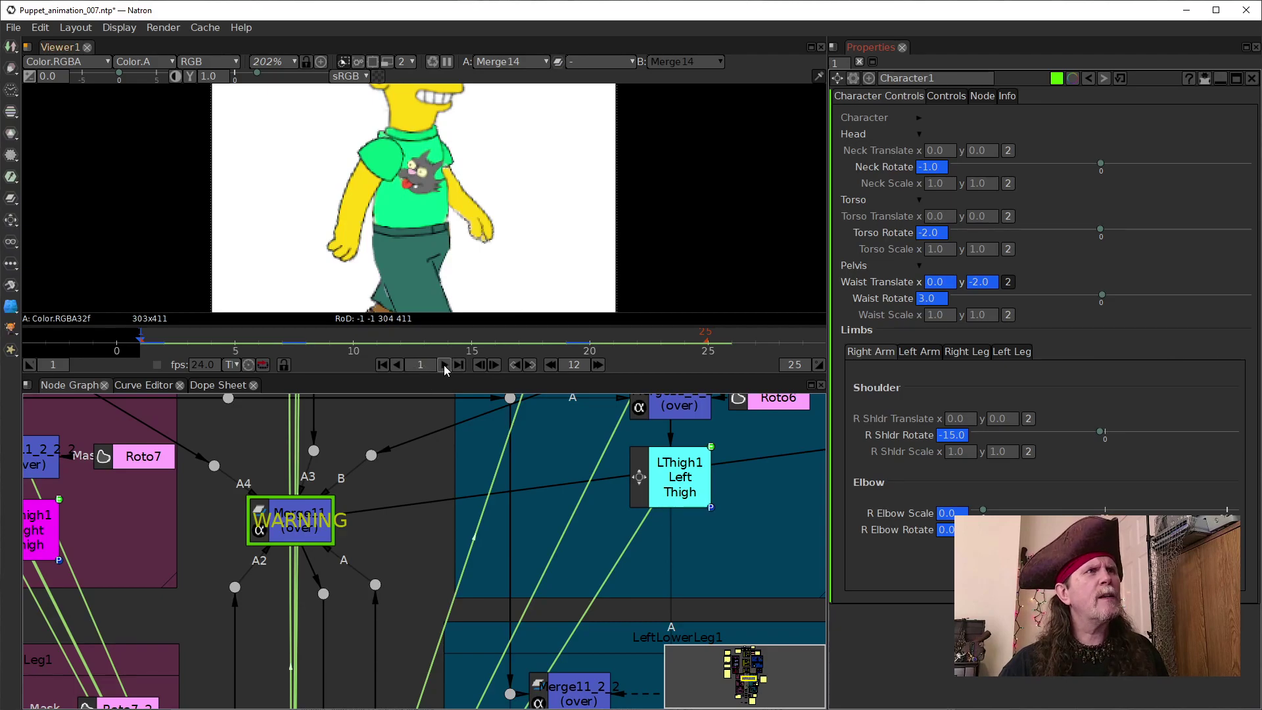
{"action": "left_click", "coordinate": [494, 366]}
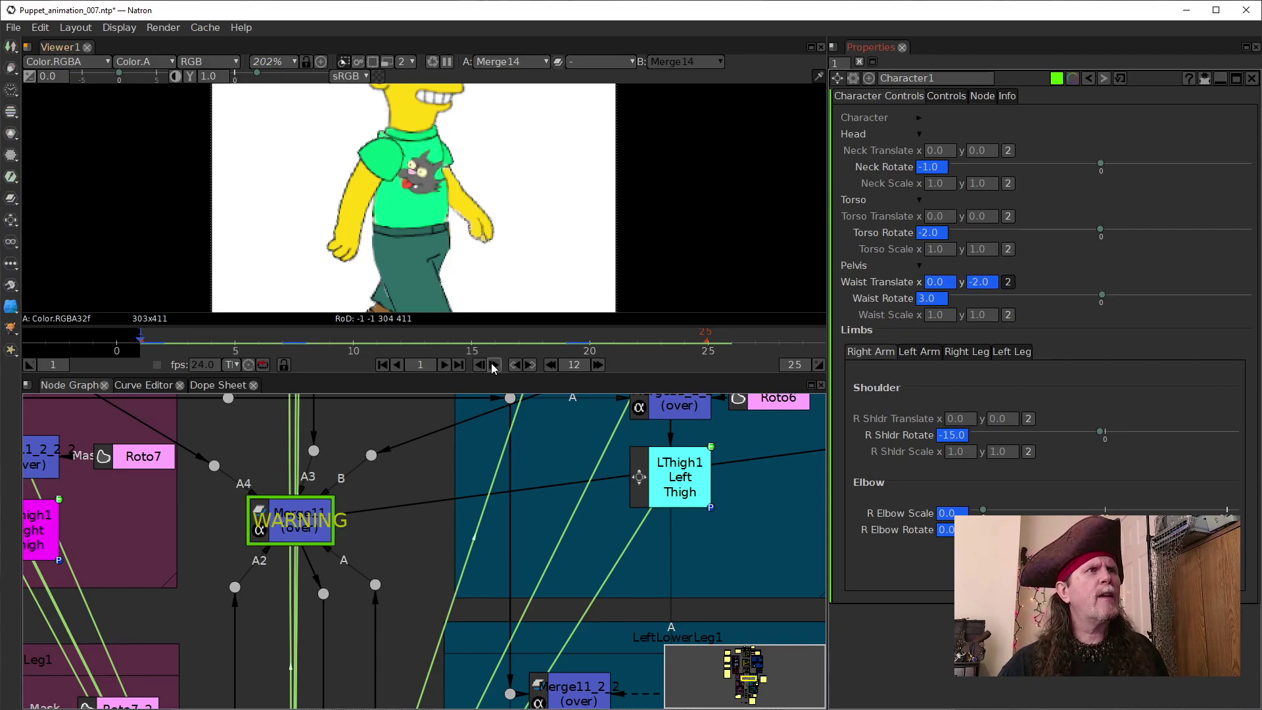
{"action": "left_click", "coordinate": [494, 365]}
{"action": "left_click", "coordinate": [495, 365]}
{"action": "left_click", "coordinate": [495, 366]}
{"action": "left_click", "coordinate": [494, 365]}
{"action": "left_click", "coordinate": [494, 365]}
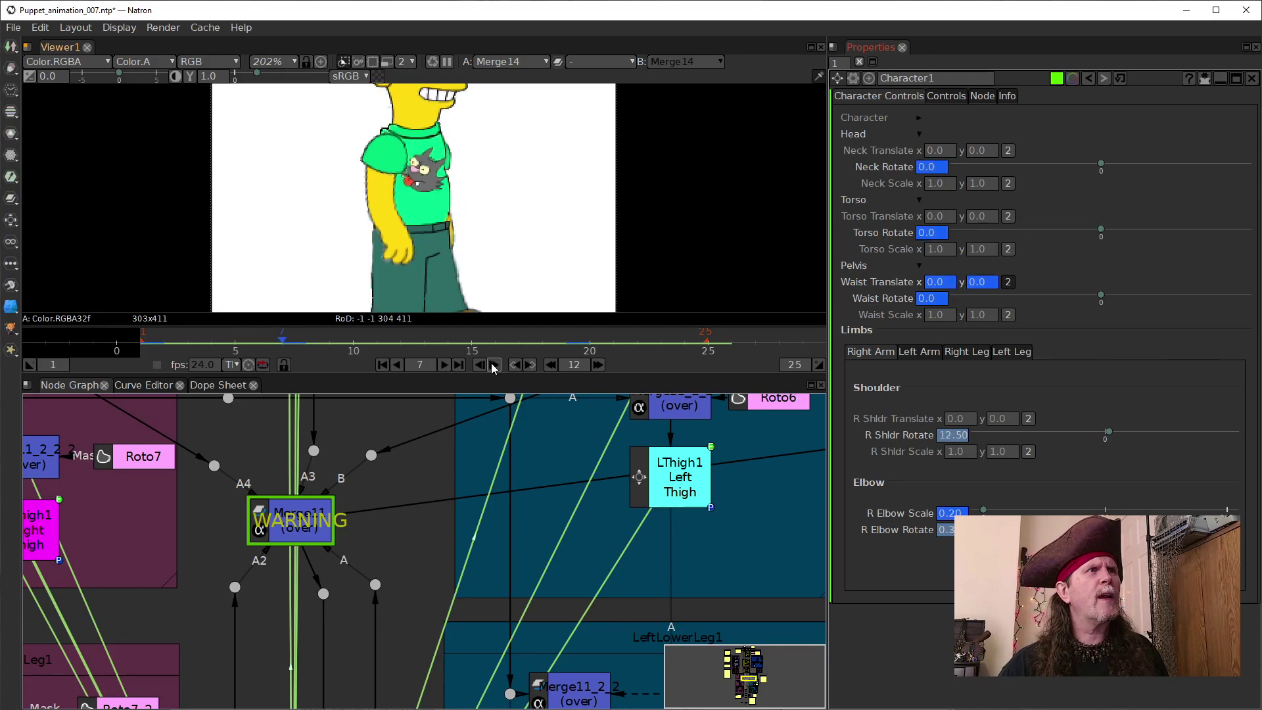
Step: Try changing the right elbow's rotation at frame 7 and set it back to 0.3
{"action": "double_click", "coordinate": [953, 514]}
{"action": "double_click", "coordinate": [956, 530]}
{"action": "left_click", "coordinate": [952, 534]}
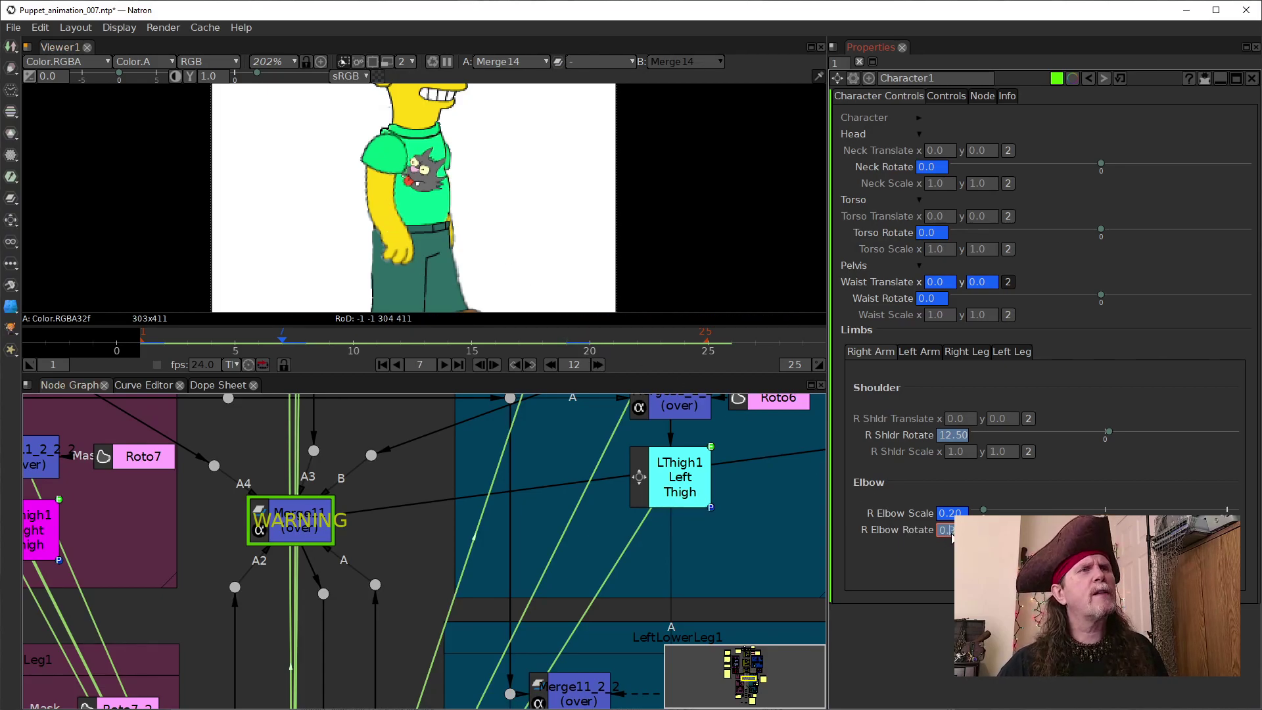
{"action": "type", "text": "43"}
{"action": "key", "text": "Return"}
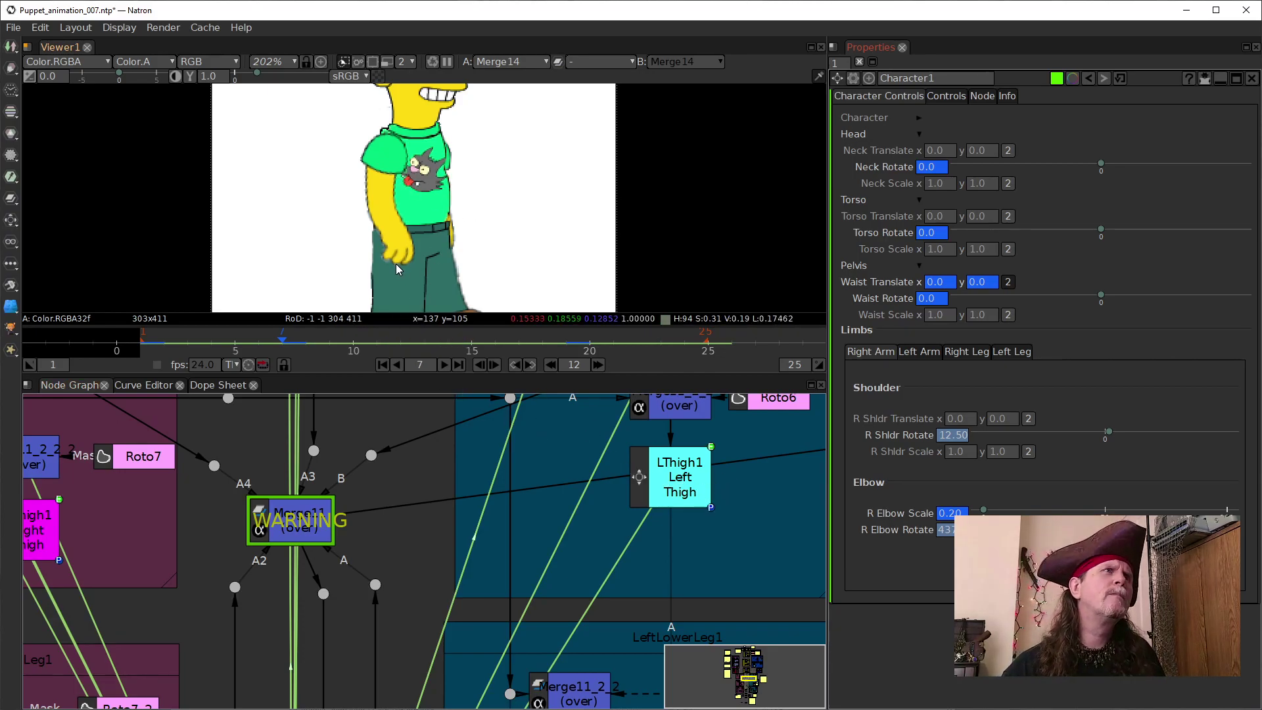
{"action": "double_click", "coordinate": [942, 514]}
{"action": "left_click", "coordinate": [947, 531]}
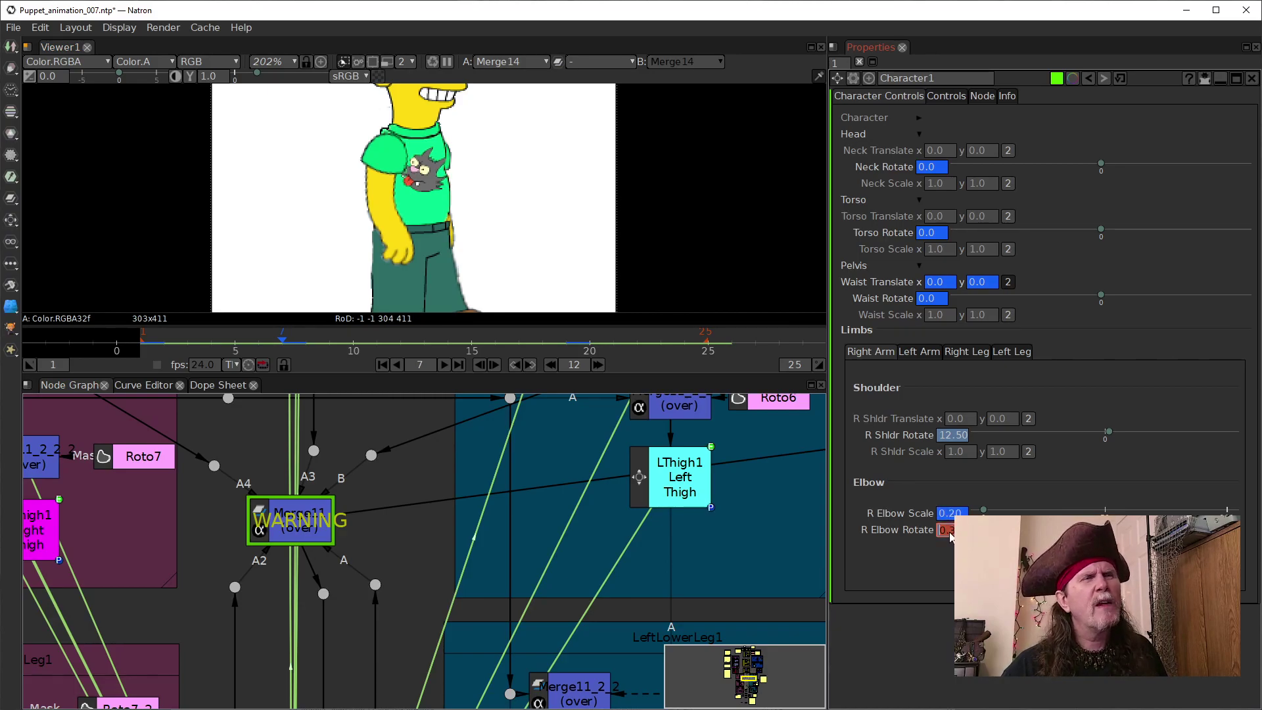
{"action": "left_click", "coordinate": [952, 532]}
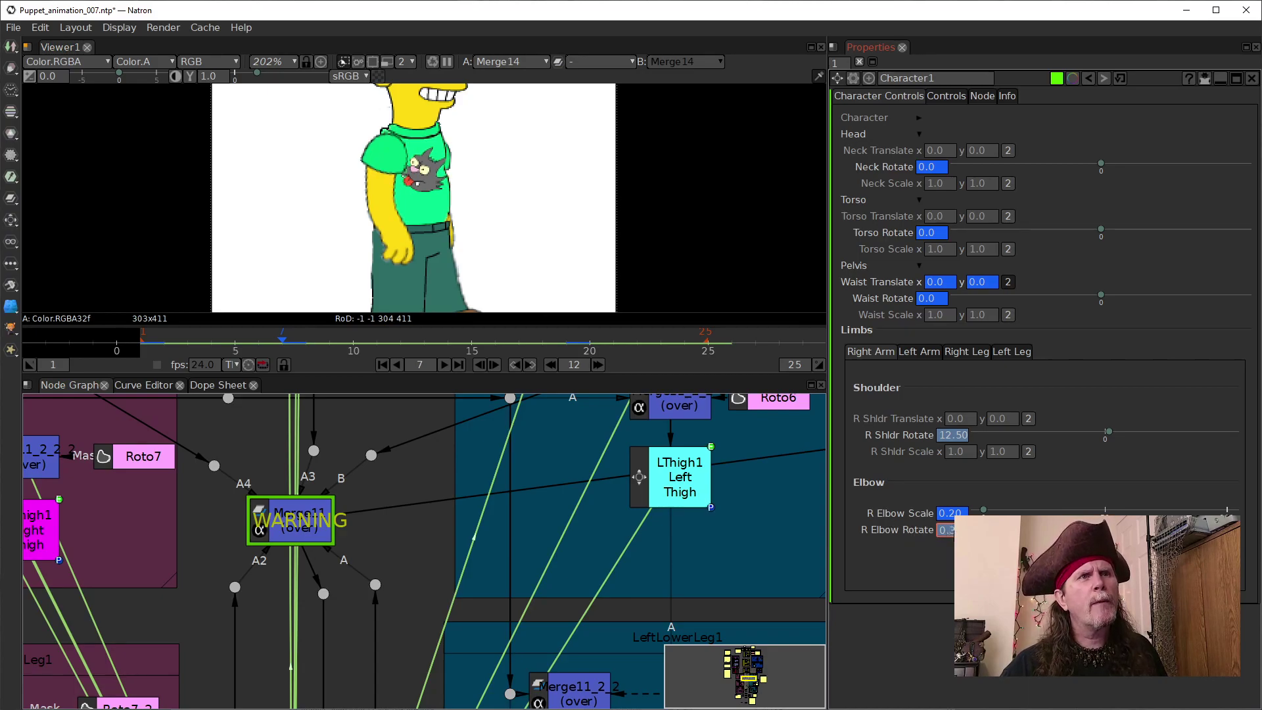
{"action": "type", "text": "43"}
{"action": "key", "text": "Return"}
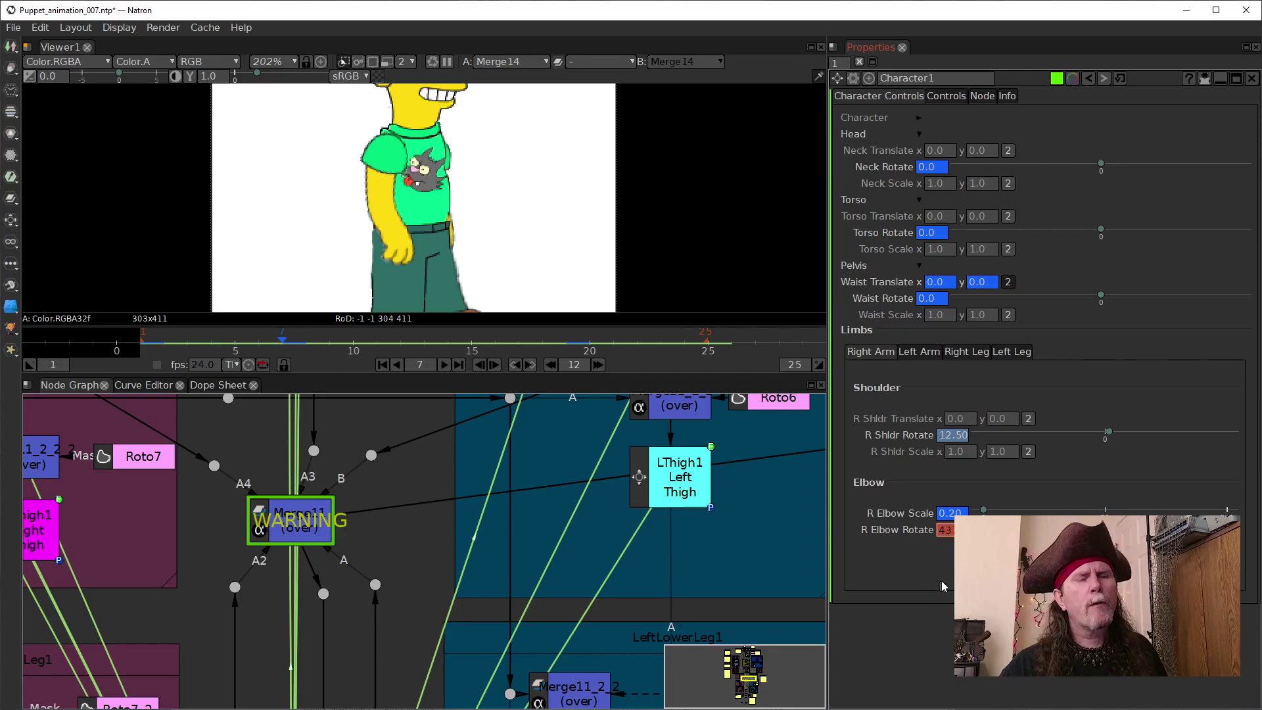
{"action": "type", "text": ".3"}
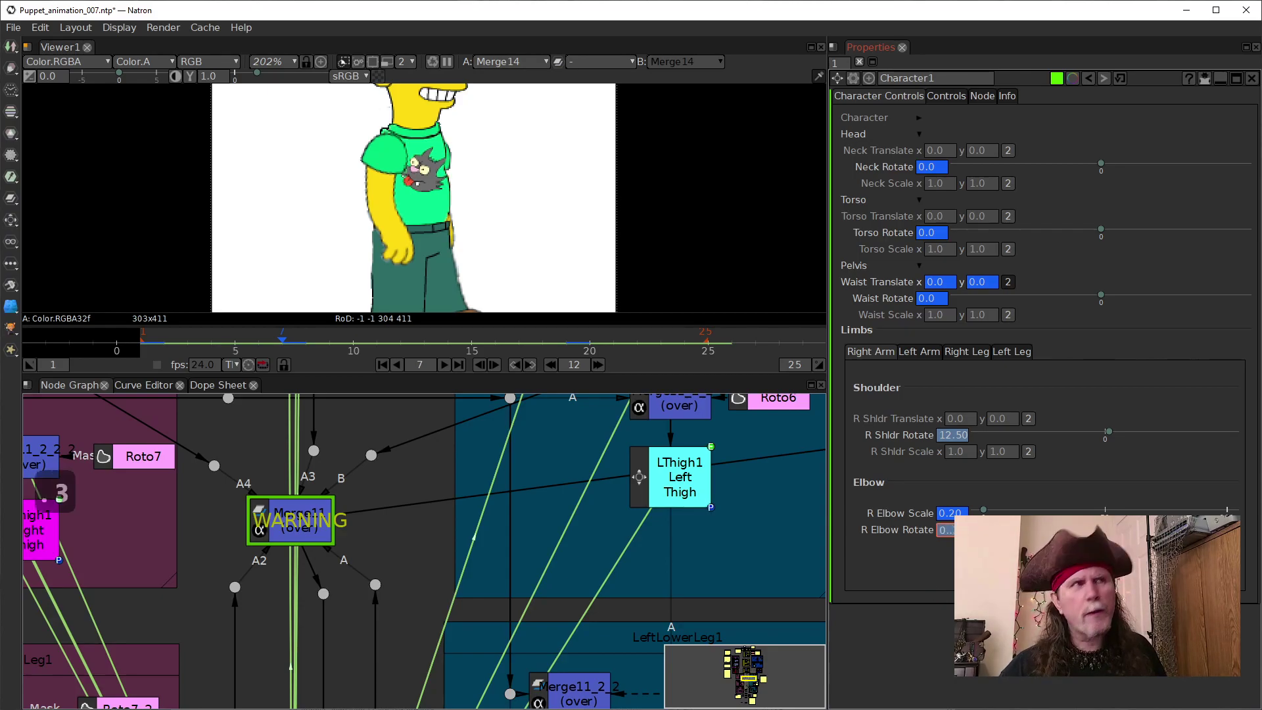
{"action": "key", "text": "BackSpace"}
{"action": "key", "text": "BackSpace"}
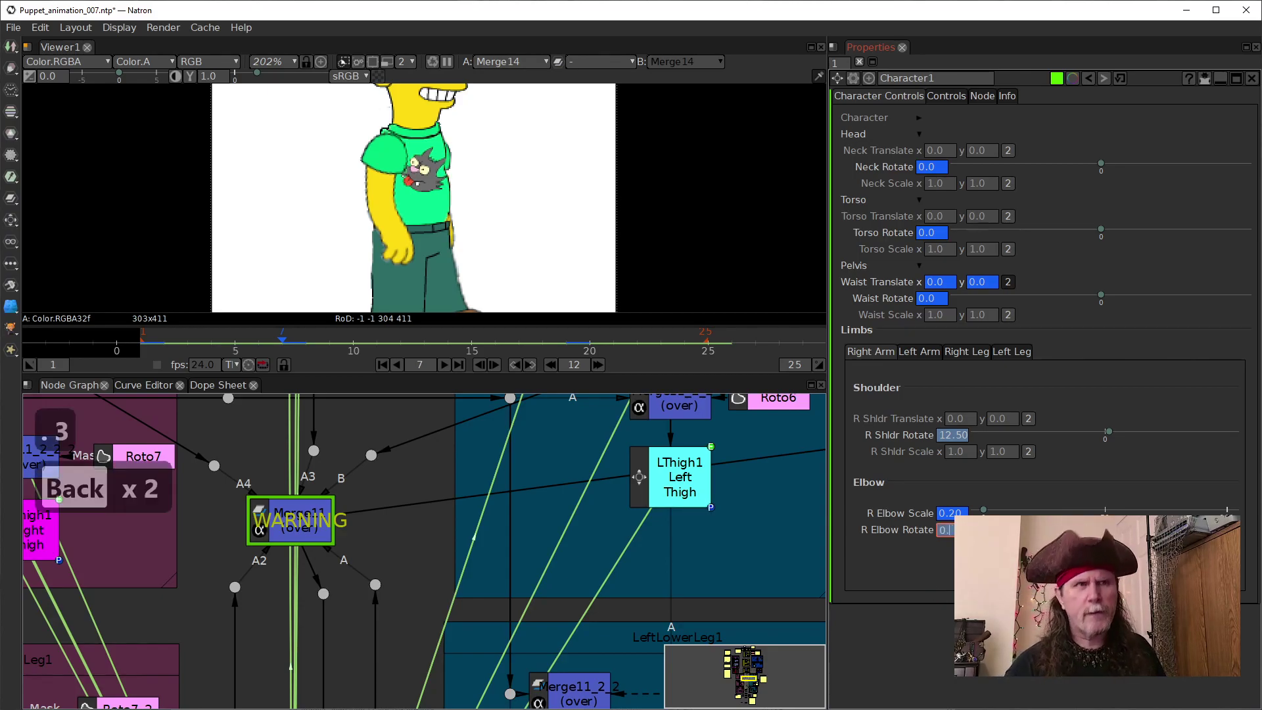
{"action": "type", "text": "3"}
{"action": "key", "text": "Return"}
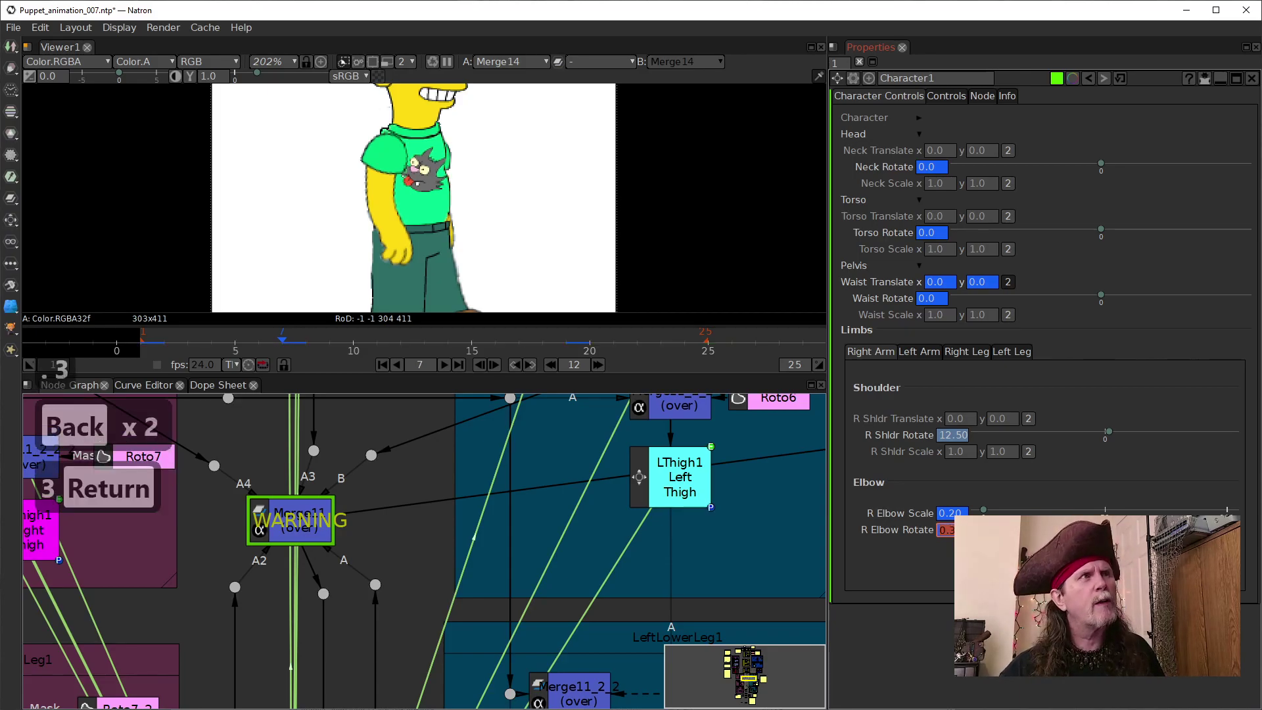
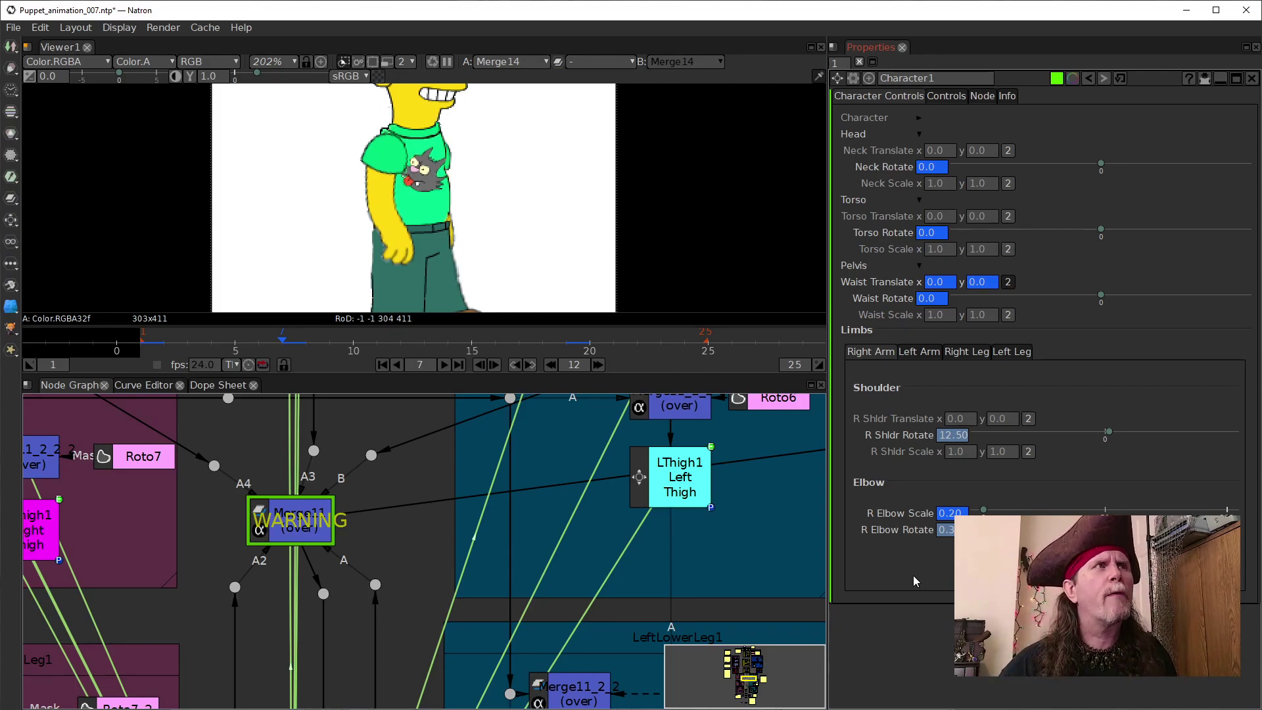
Step: Compare the right arm's pose between frames 6 and 7
{"action": "left_click", "coordinate": [479, 365]}
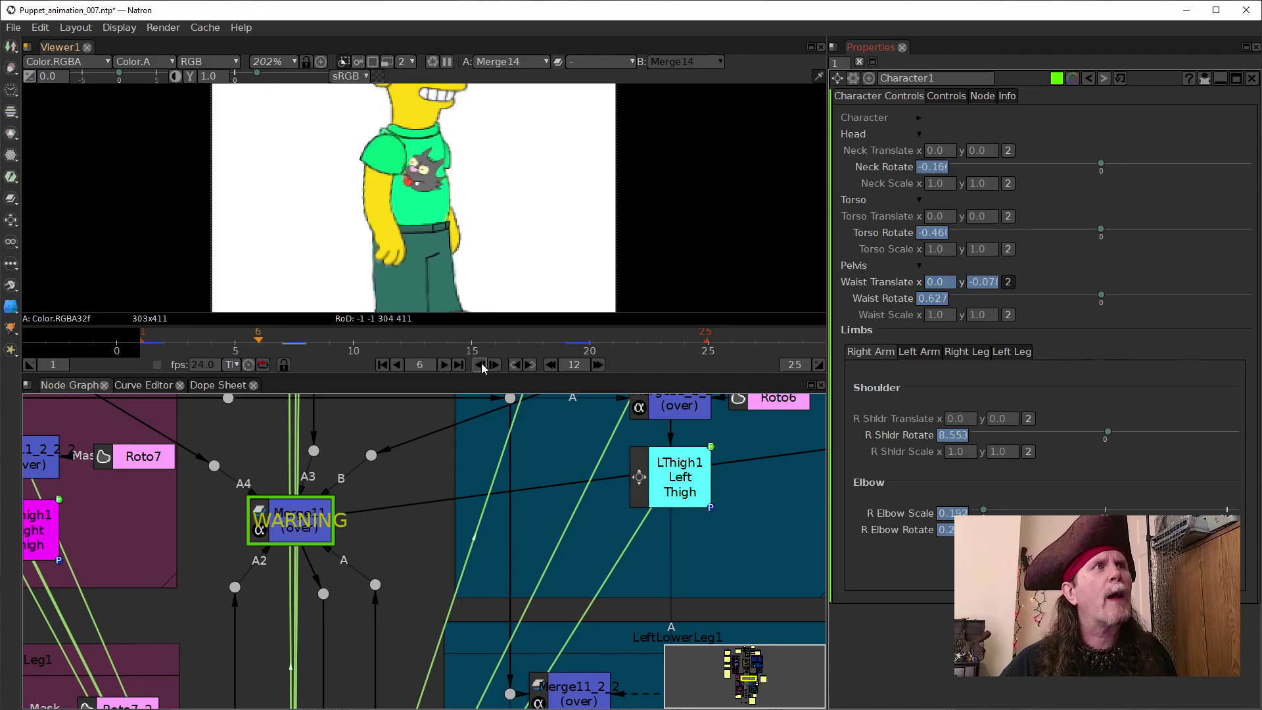
{"action": "left_click", "coordinate": [494, 365]}
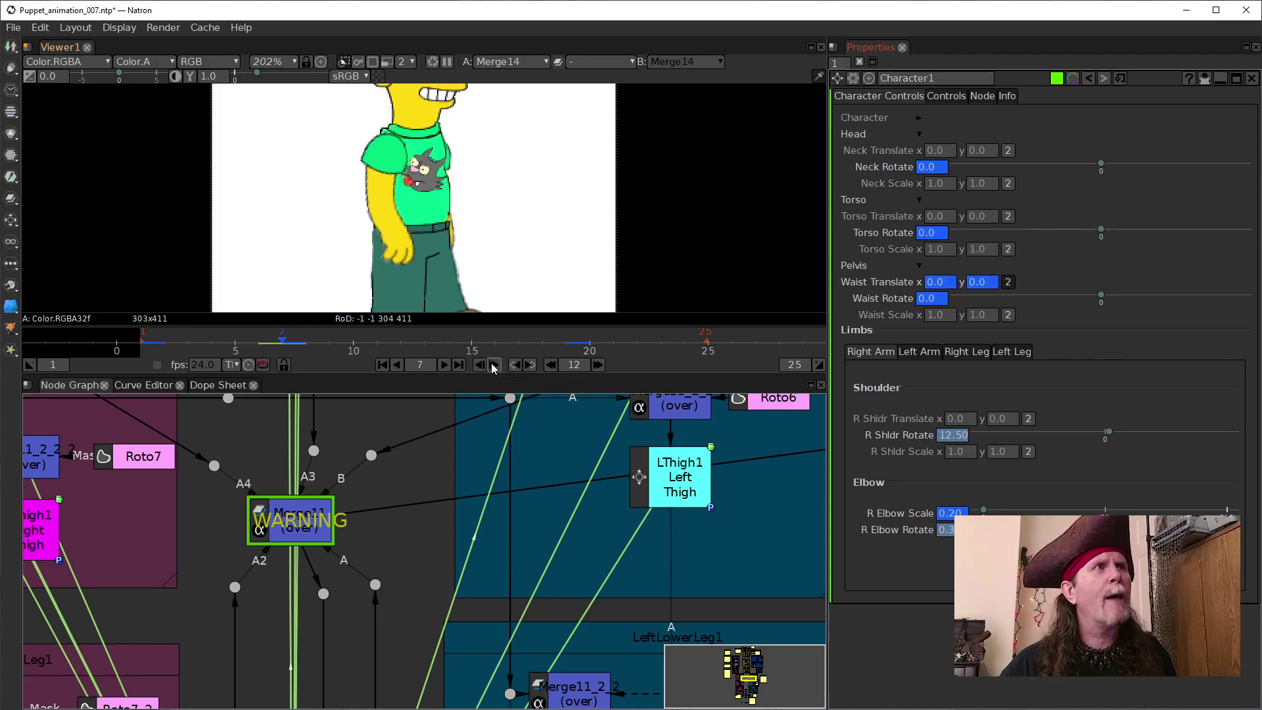
{"action": "left_click", "coordinate": [478, 366]}
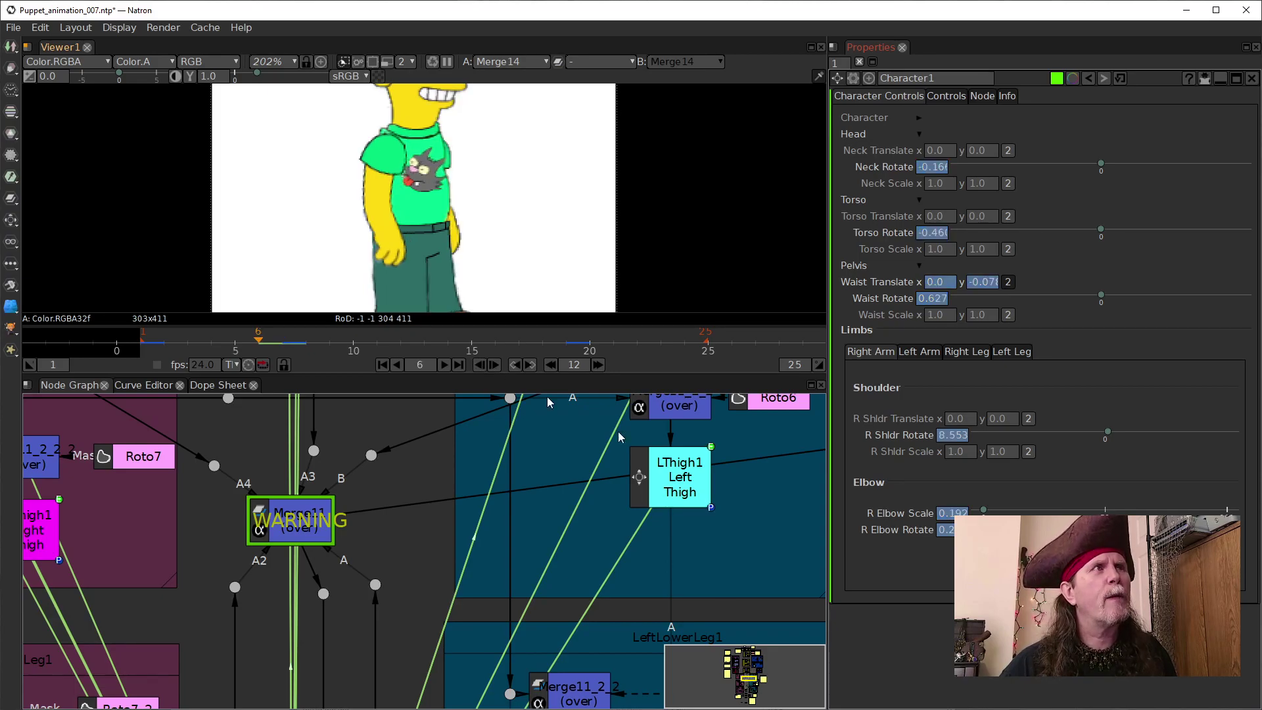
{"action": "left_click", "coordinate": [493, 367]}
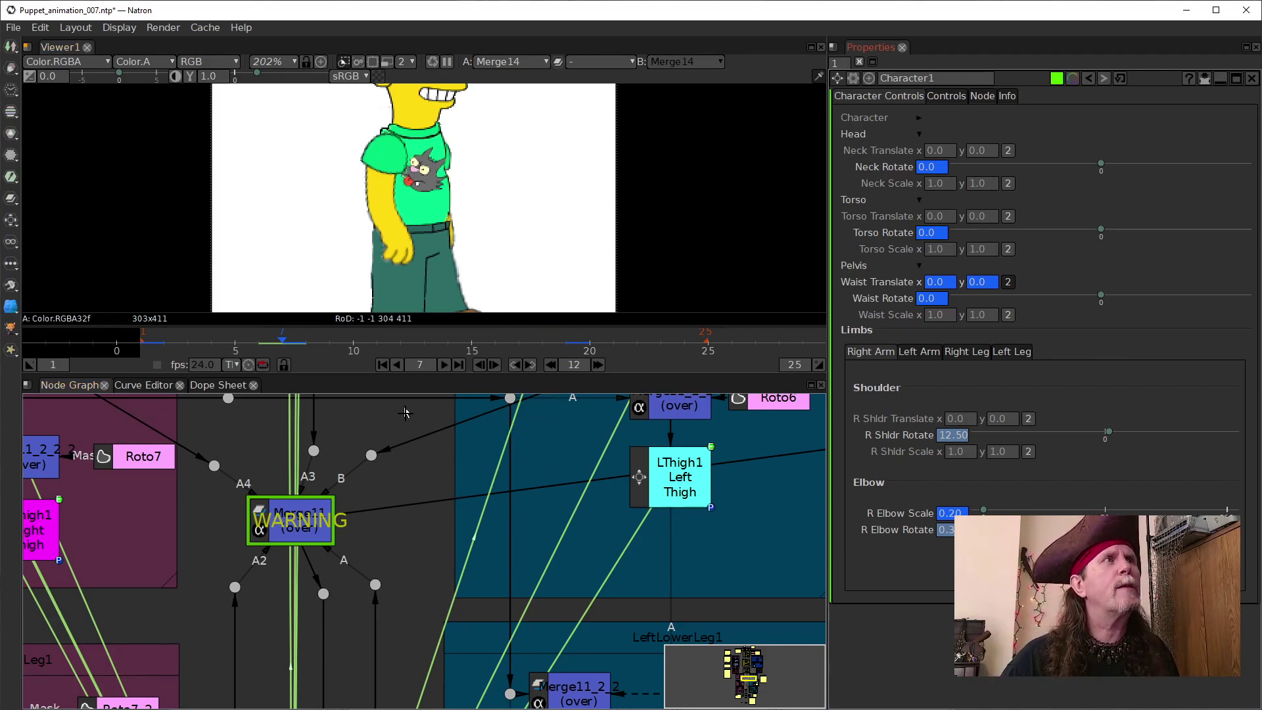
Step: Disconnect the A2 input of the Merge11 node to isolate the raised left leg in the viewer
{"action": "left_click_drag", "start_coordinate": [451, 480], "coordinate": [422, 542]}
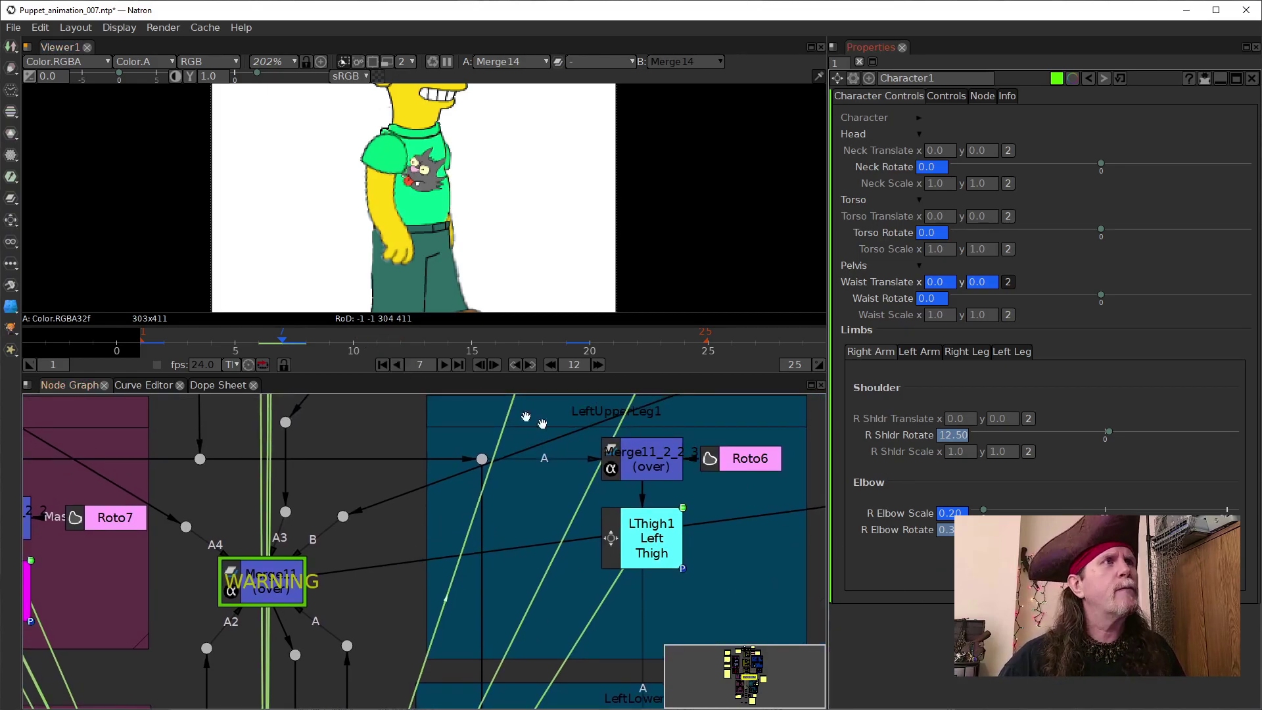
{"action": "scroll", "coordinate": [562, 249], "scroll_direction": "down", "scroll_amount": 6}
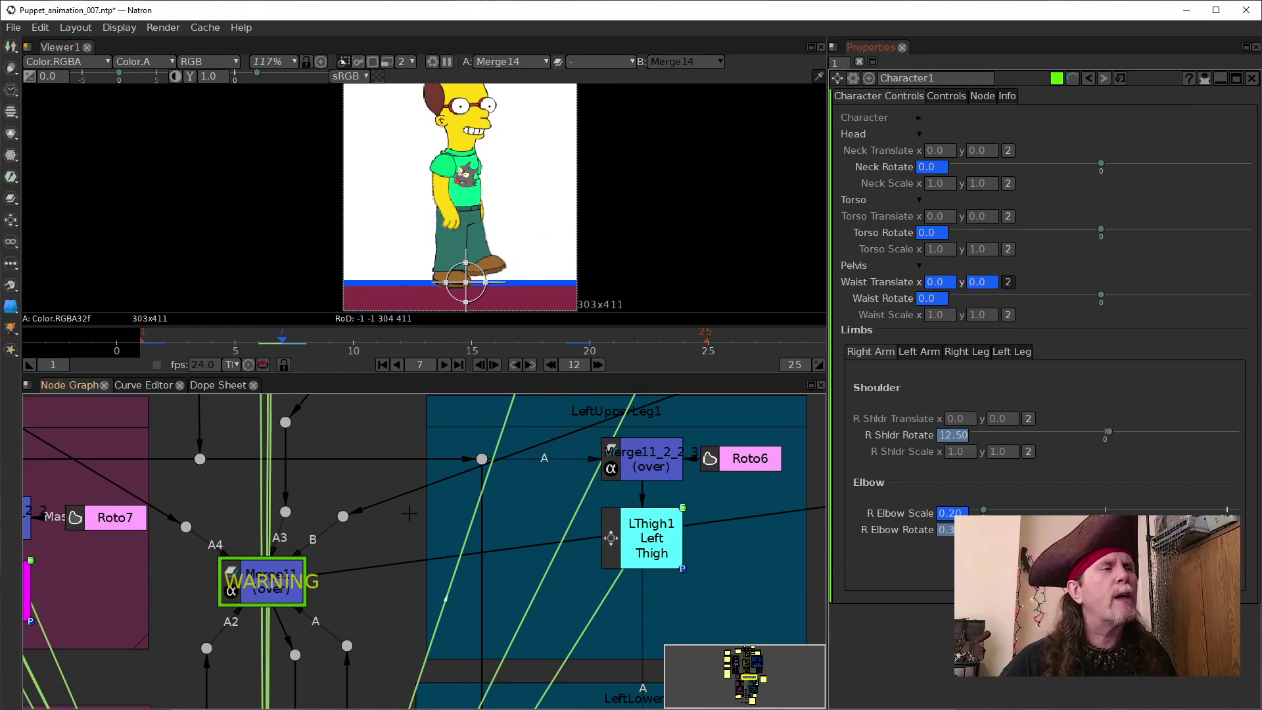
{"action": "left_click_drag", "start_coordinate": [344, 472], "coordinate": [358, 442]}
{"action": "scroll", "coordinate": [342, 584], "scroll_direction": "up", "scroll_amount": 1}
{"action": "left_click_drag", "start_coordinate": [319, 628], "coordinate": [322, 620]}
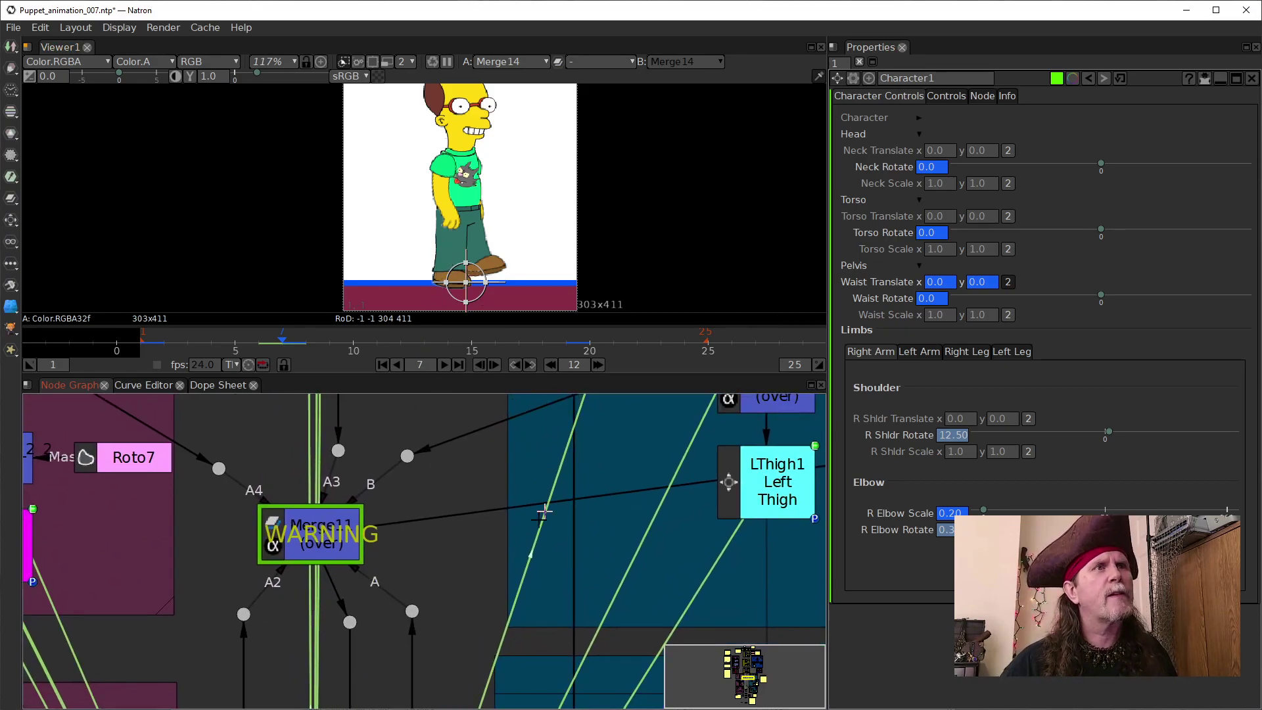
{"action": "left_click_drag", "start_coordinate": [272, 587], "coordinate": [233, 588]}
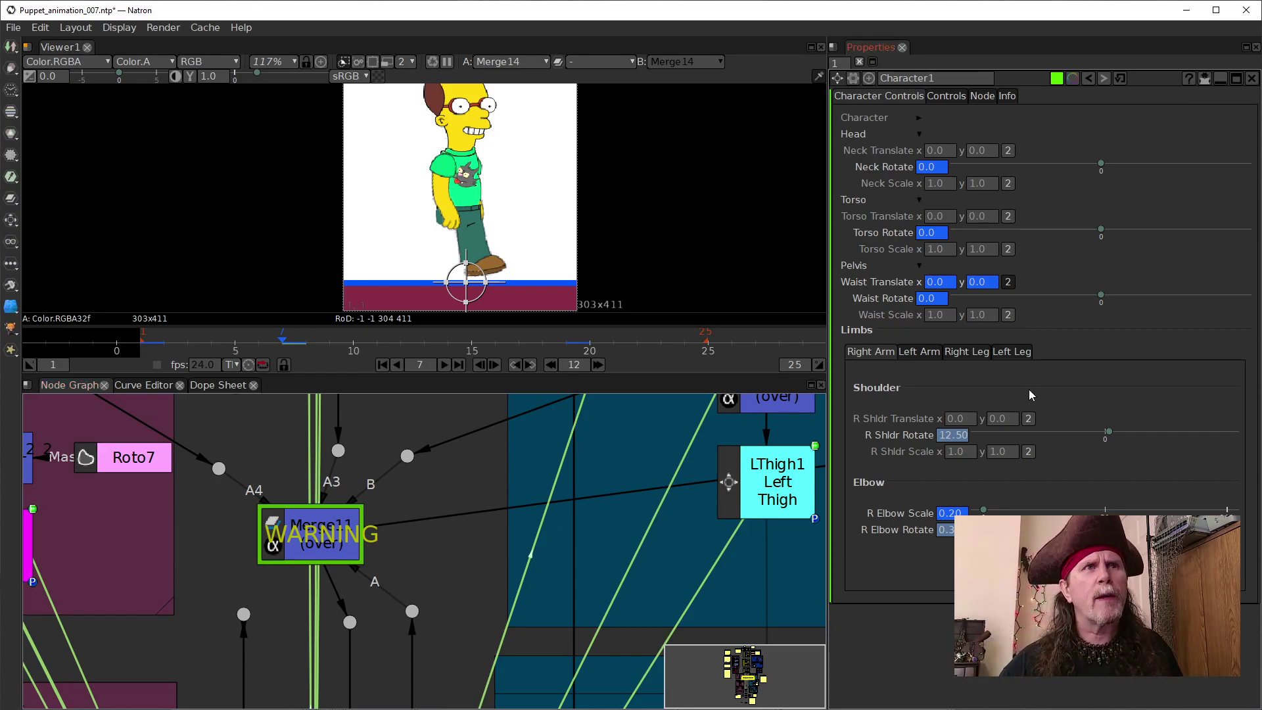
Step: Display the left leg's controls and reconnect the A2 input of the Merge11 node to bring back the standing right leg
{"action": "left_click", "coordinate": [1015, 353]}
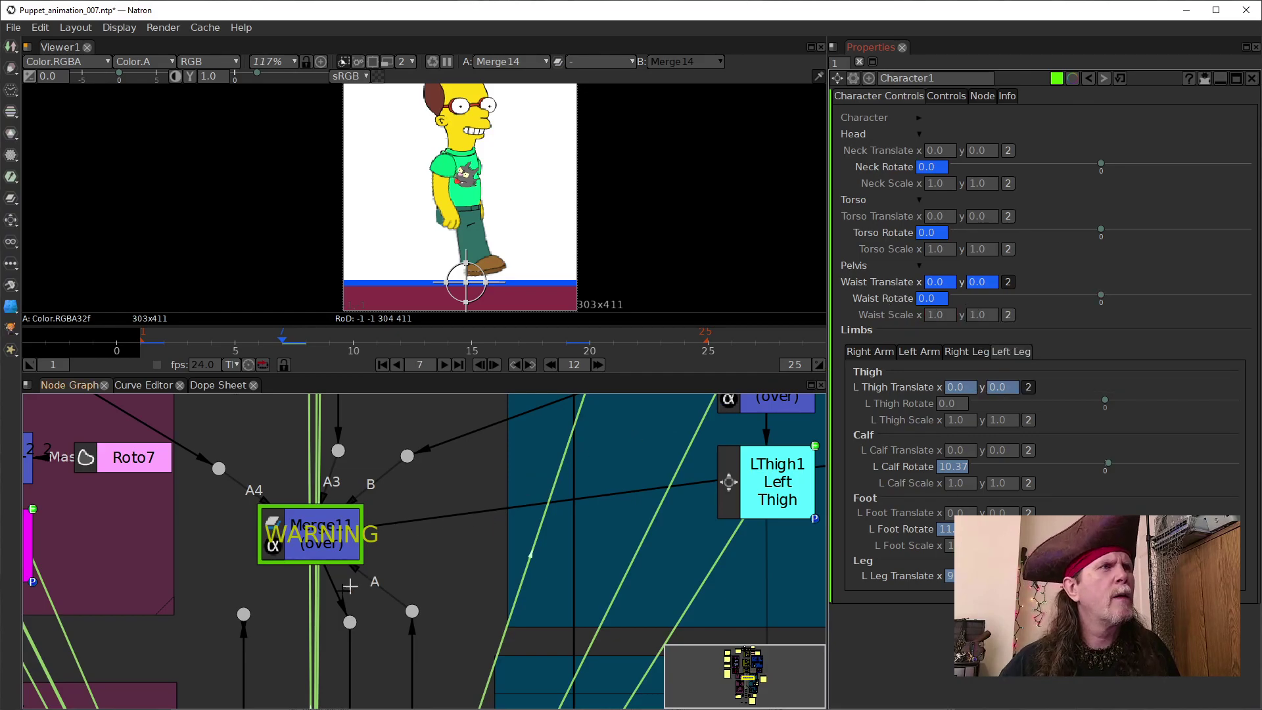
{"action": "left_click", "coordinate": [284, 538]}
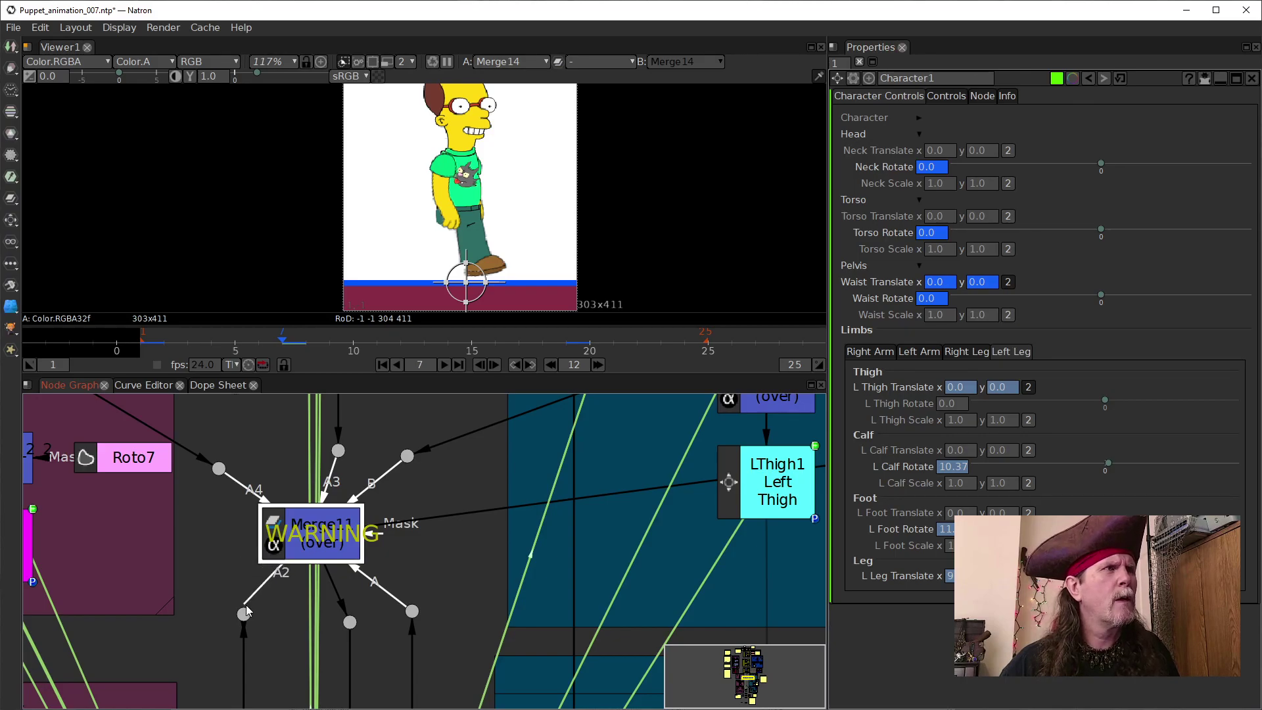
Step: Raise the waist at frame 7 by setting Waist Translate y to 4.0
{"action": "scroll", "coordinate": [458, 254], "scroll_direction": "up", "scroll_amount": 5}
{"action": "scroll", "coordinate": [459, 254], "scroll_direction": "up", "scroll_amount": 5}
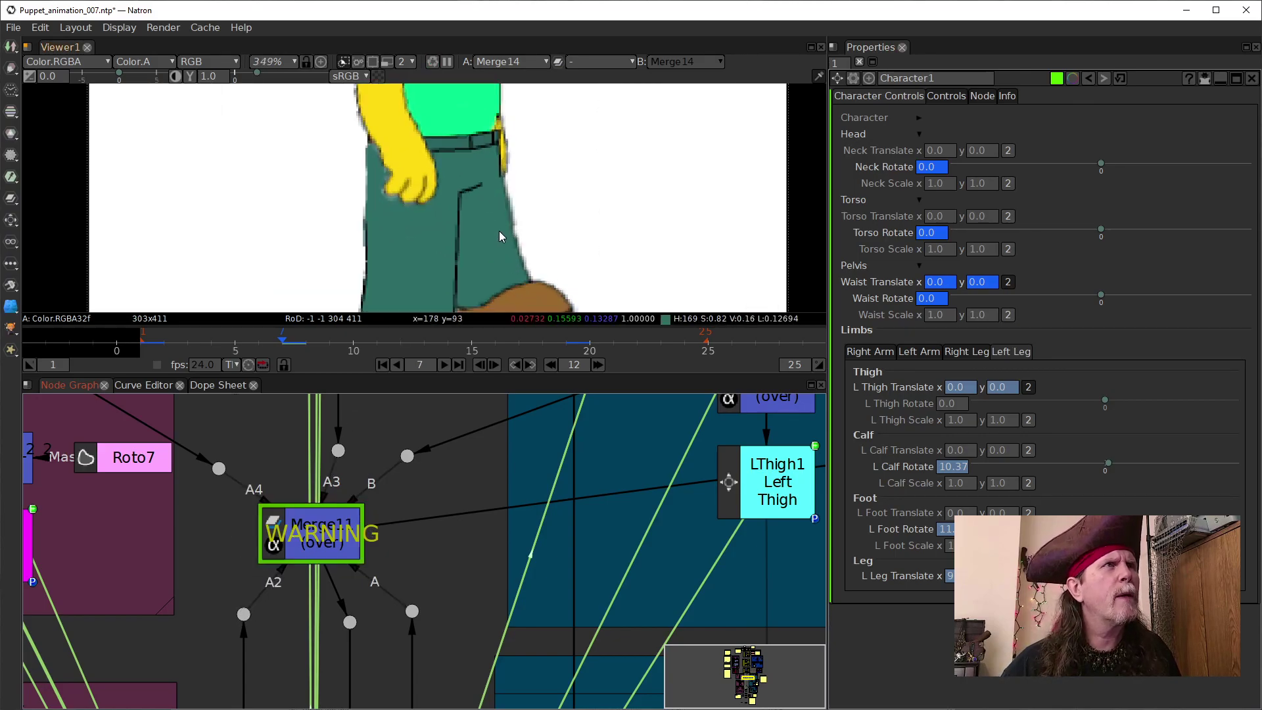
{"action": "left_click", "coordinate": [975, 284]}
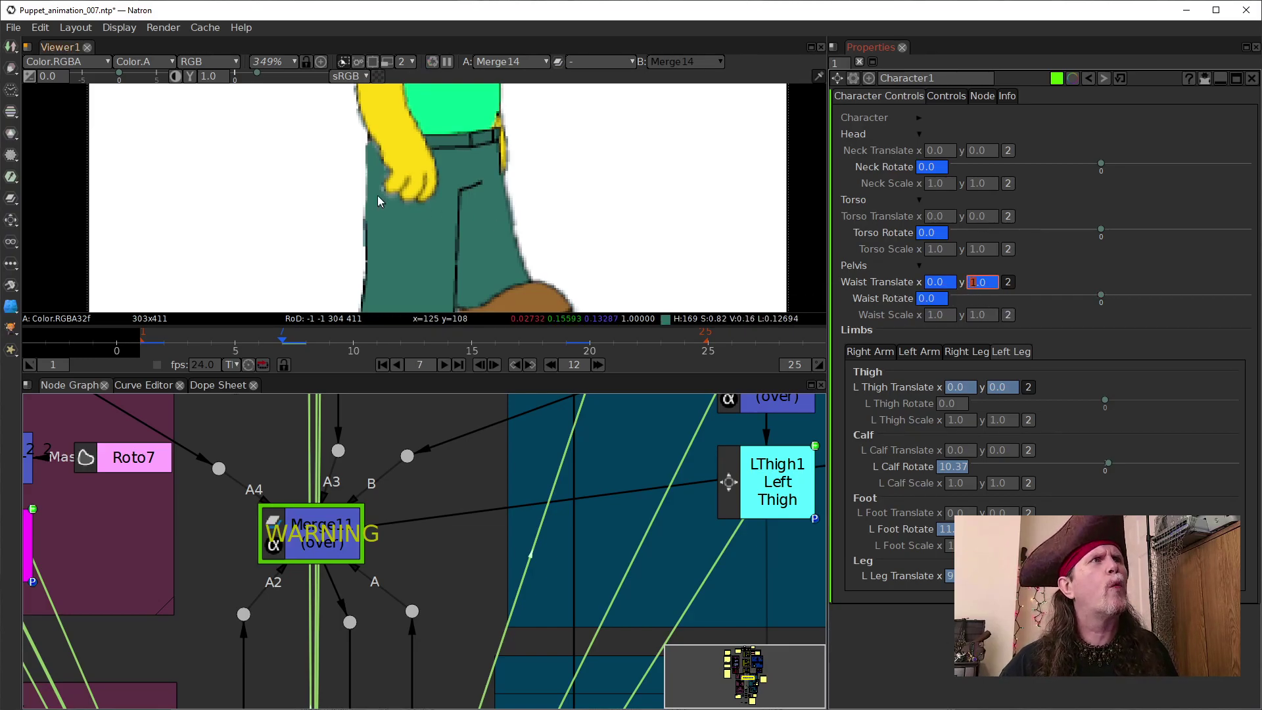
{"action": "key", "text": "Up"}
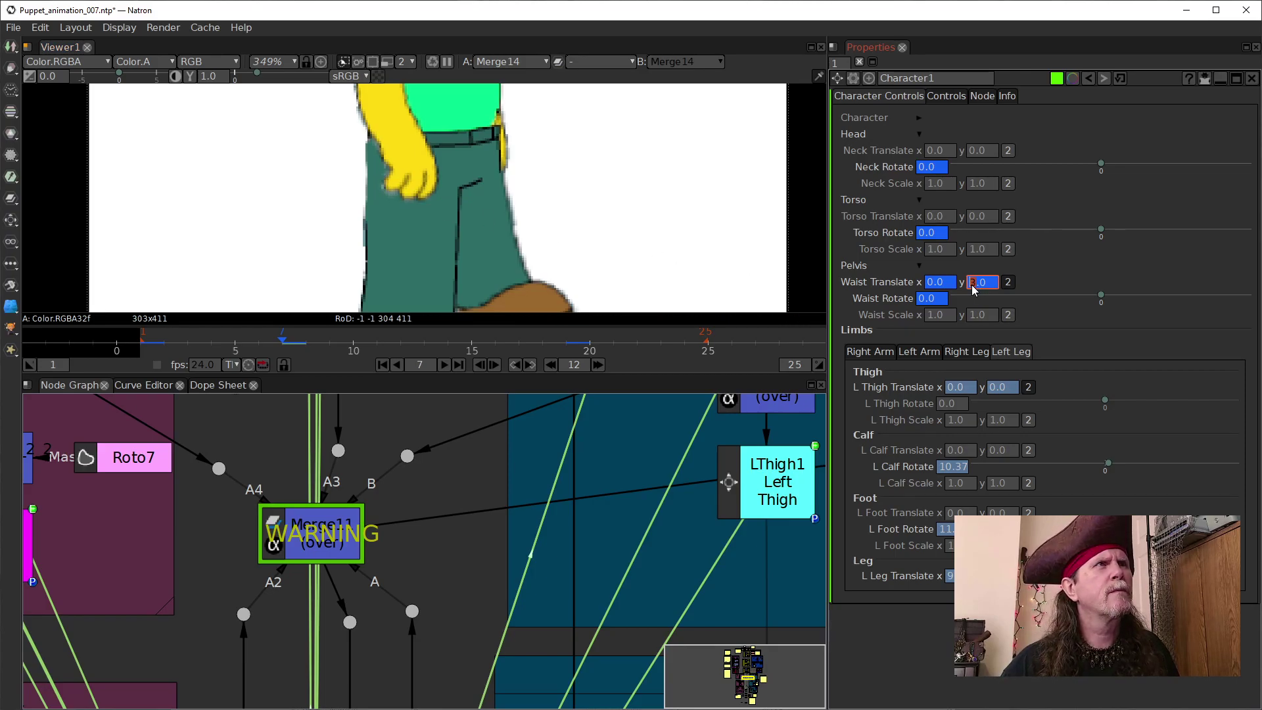
{"action": "key", "text": "Up"}
{"action": "key", "text": "Up"}
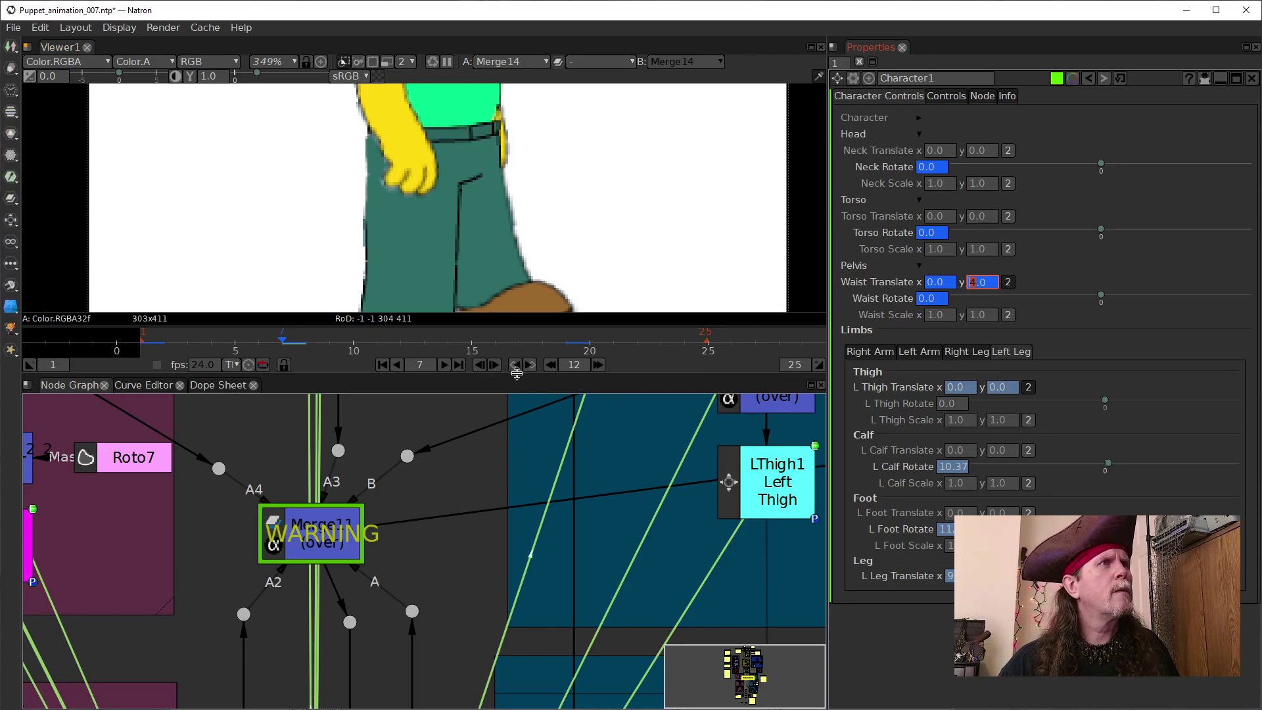
Step: Compare the waist height across the poses at frames 1, 13, 25 and 19, and return to frame 7
{"action": "left_click", "coordinate": [382, 365]}
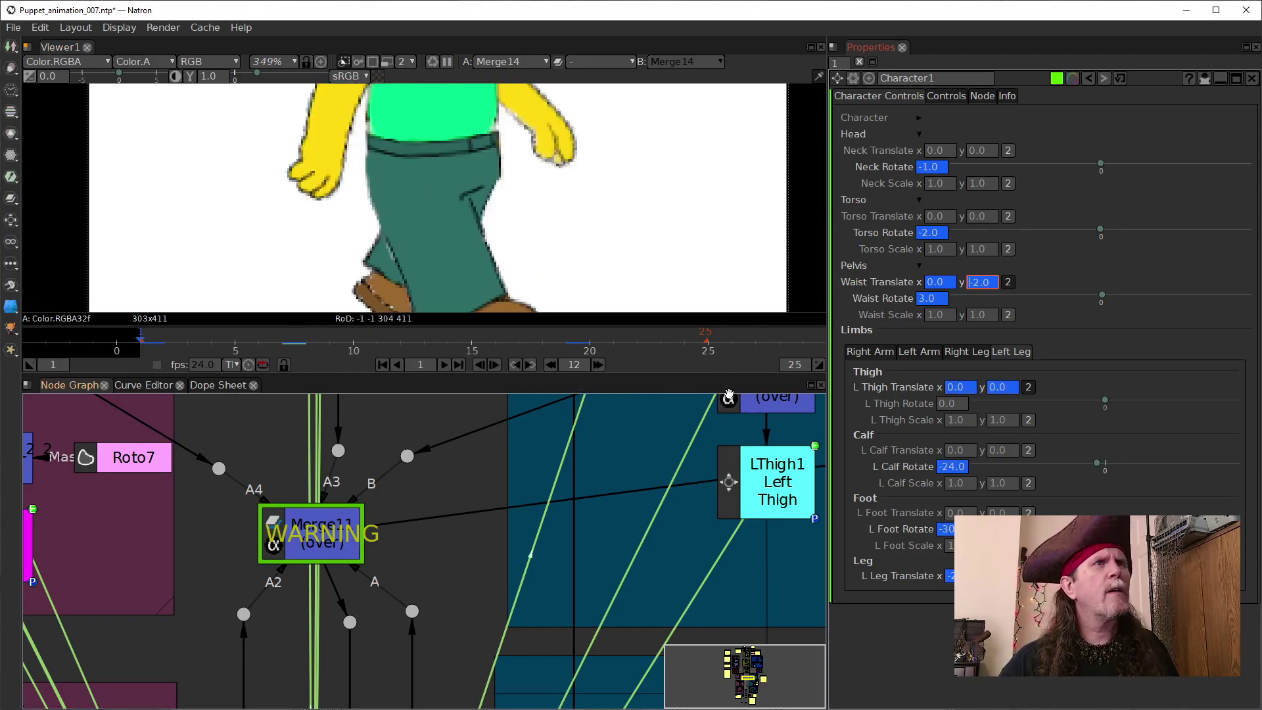
{"action": "left_click", "coordinate": [601, 369]}
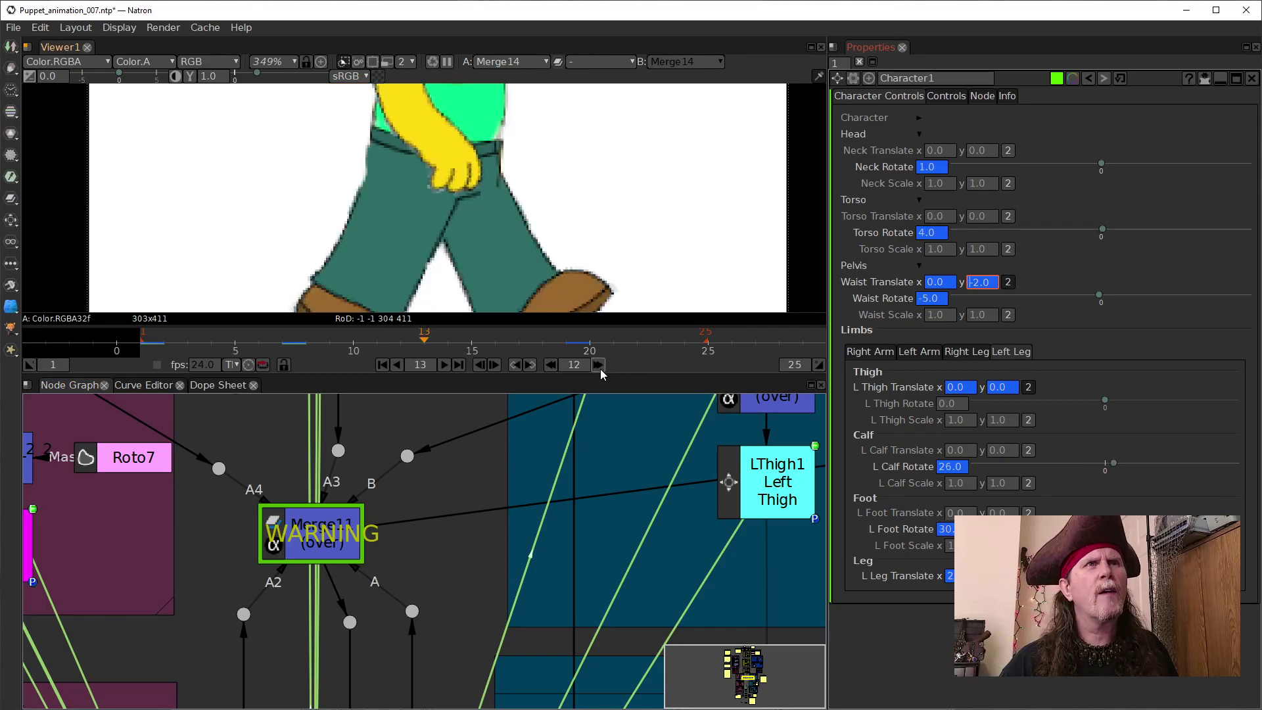
{"action": "left_click", "coordinate": [601, 369]}
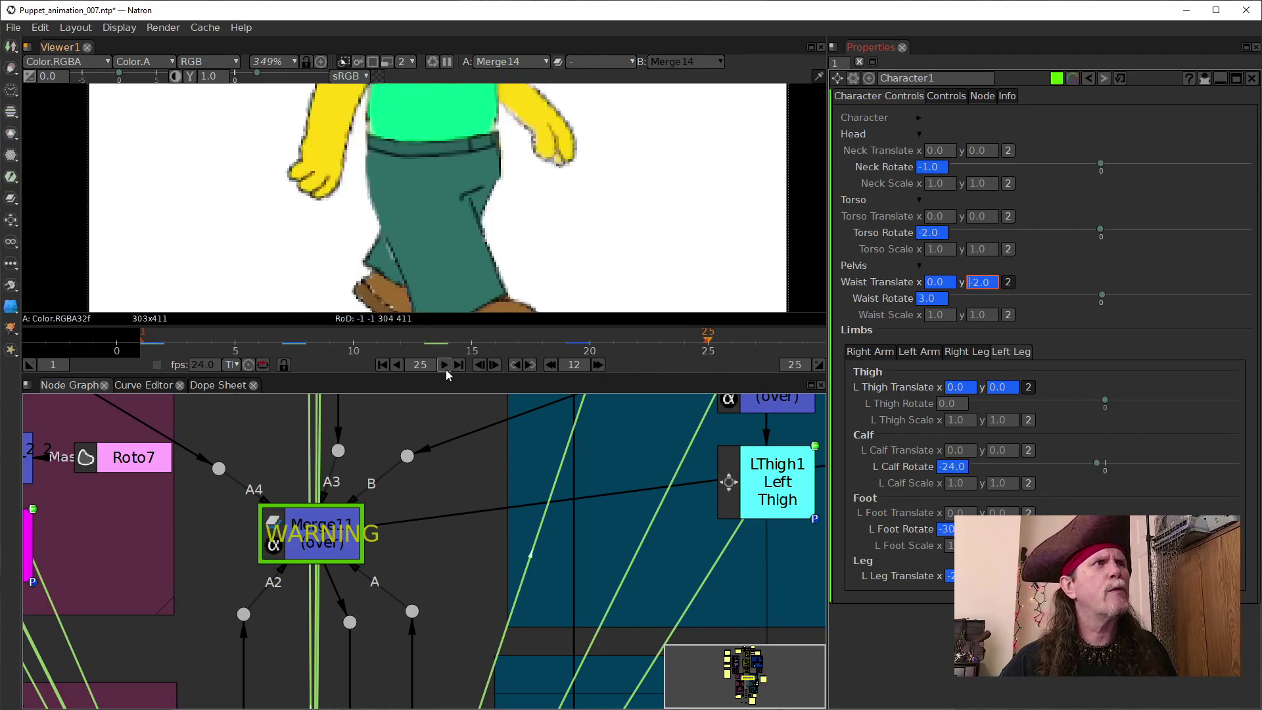
{"action": "left_click", "coordinate": [523, 366]}
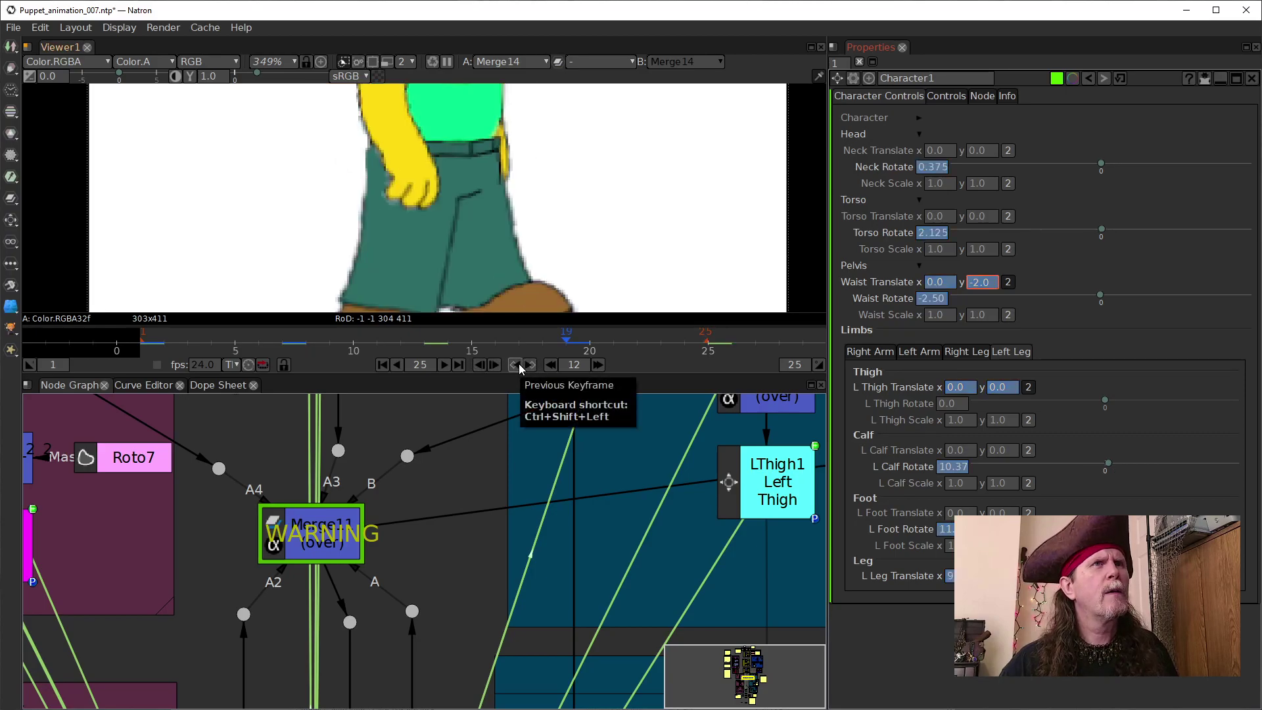
{"action": "left_click", "coordinate": [520, 366]}
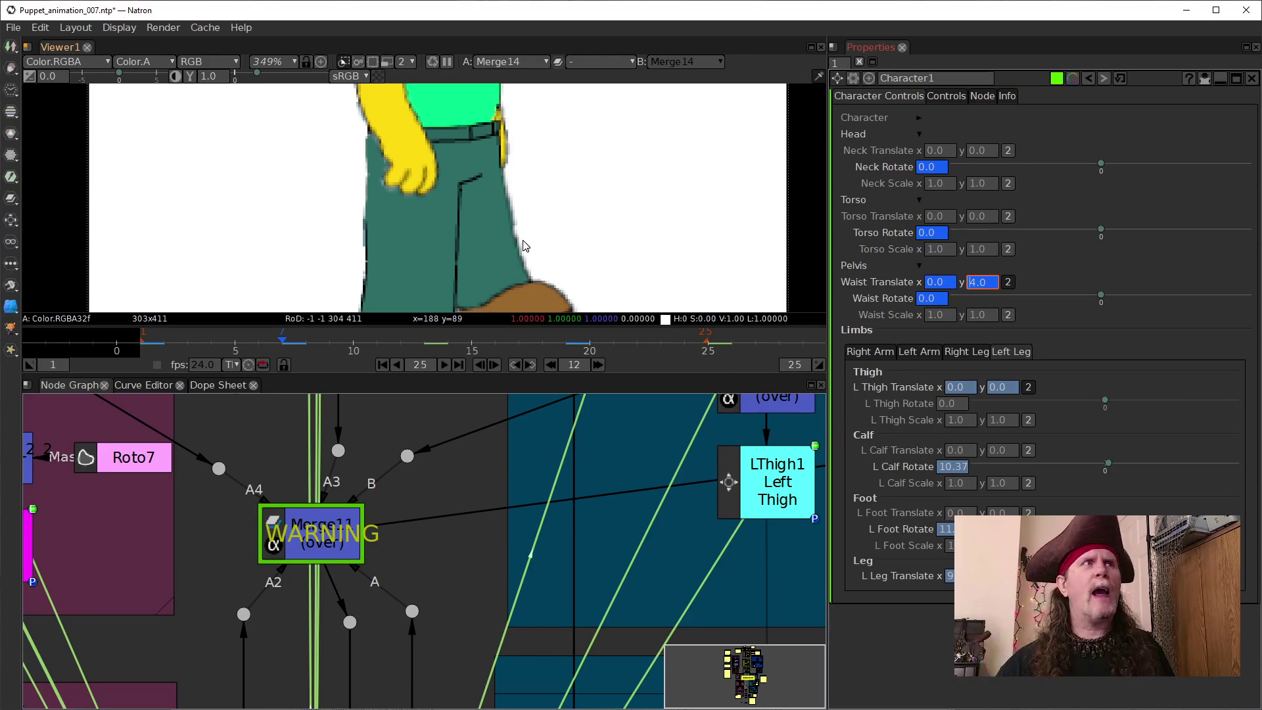
Step: Try raising the waist slightly higher at frame 7 and set Waist Translate y back to 4.0
{"action": "scroll", "coordinate": [524, 233], "scroll_direction": "down", "scroll_amount": 3}
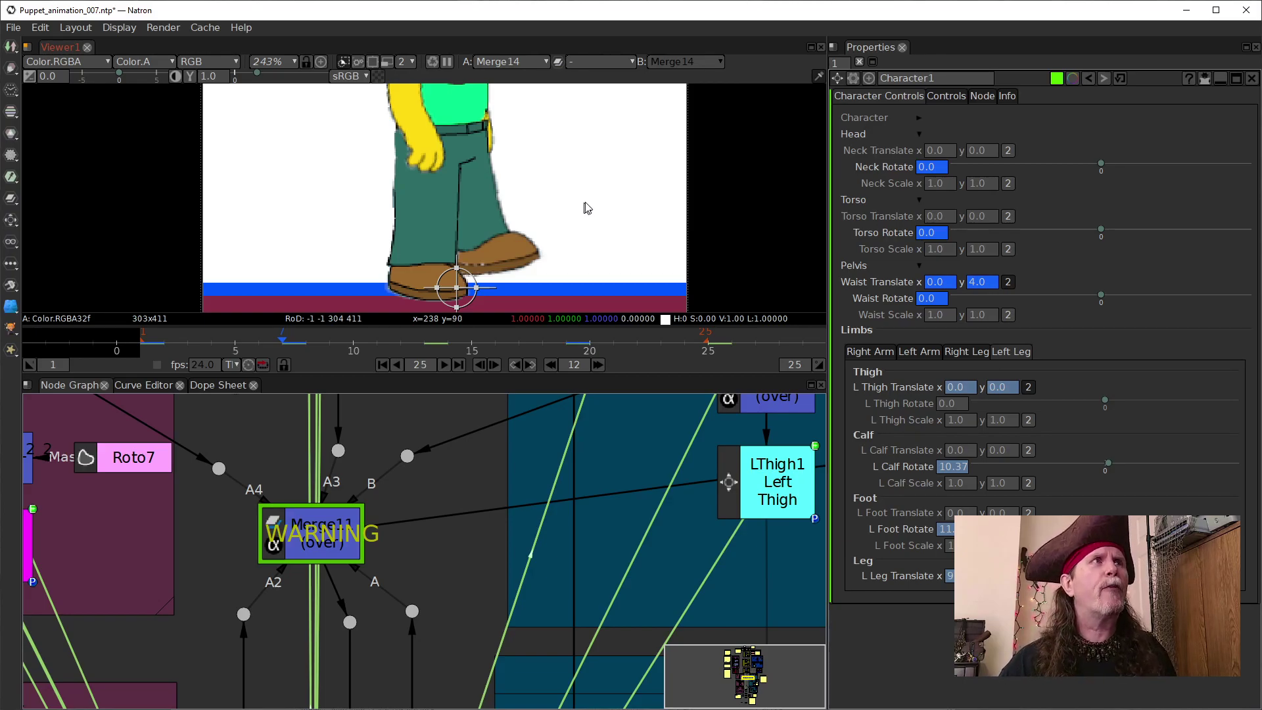
{"action": "scroll", "coordinate": [468, 185], "scroll_direction": "up", "scroll_amount": 5}
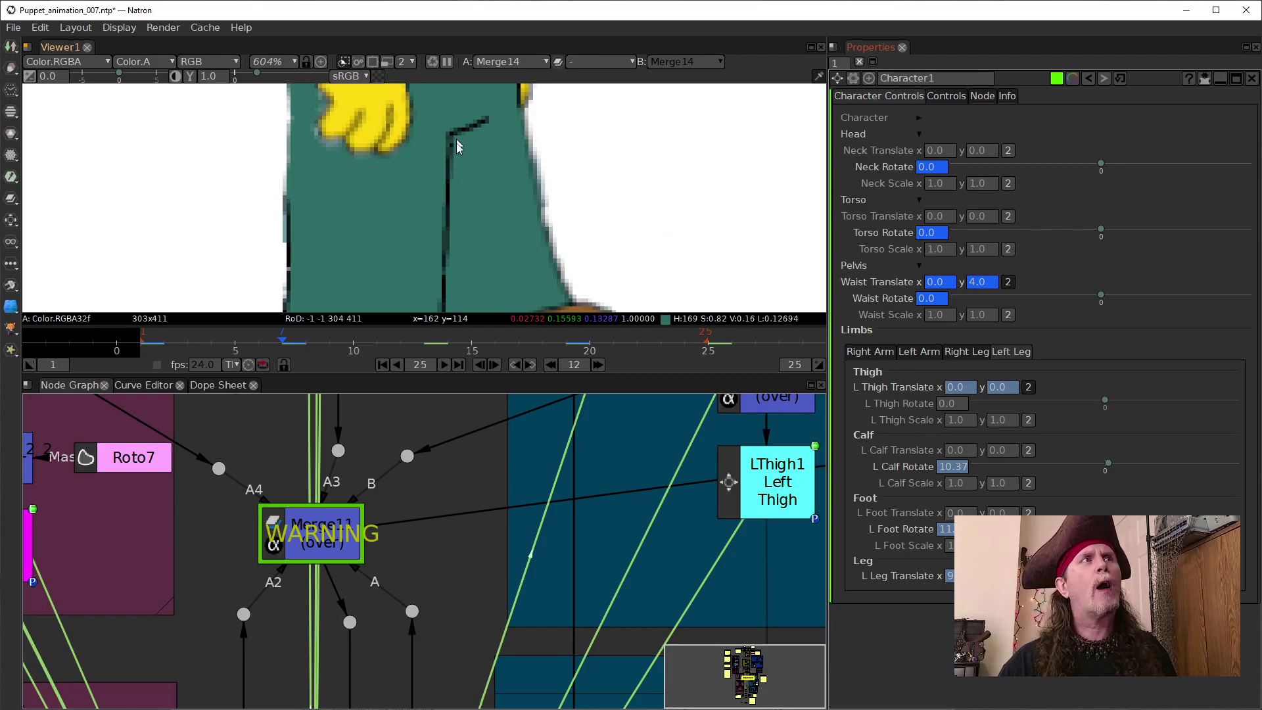
{"action": "left_click", "coordinate": [978, 282]}
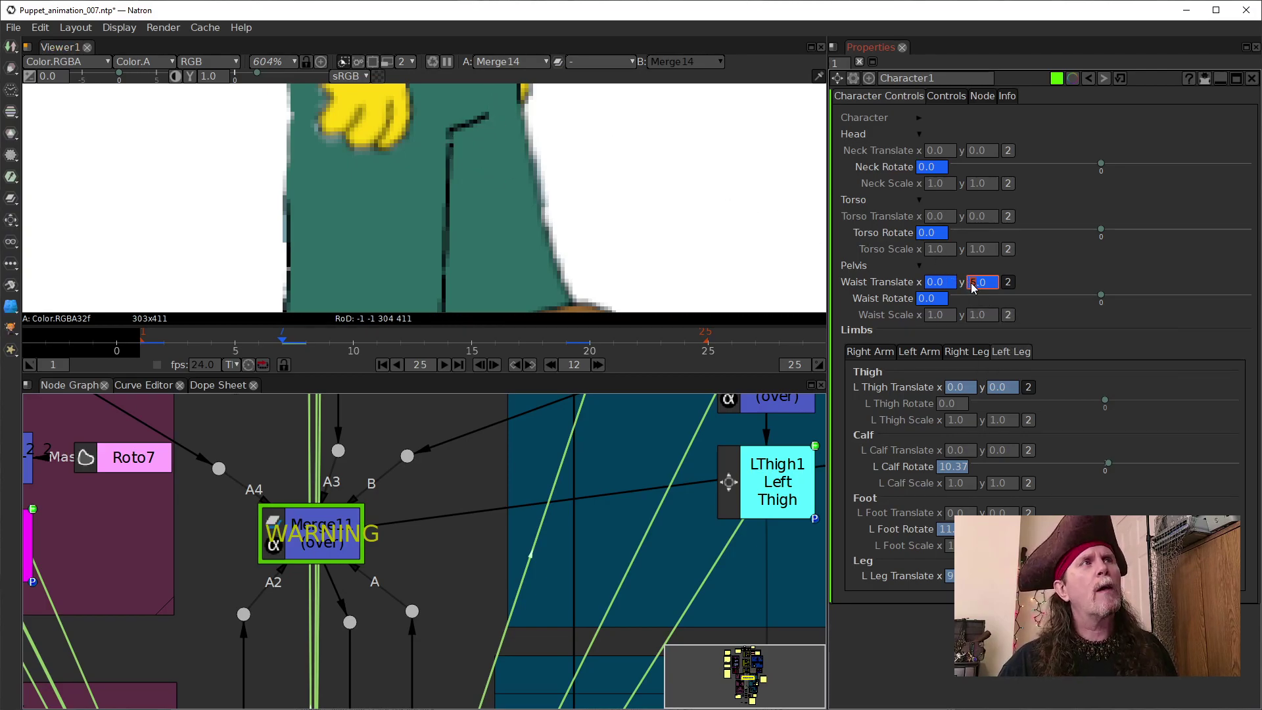
{"action": "scroll", "coordinate": [974, 288], "scroll_direction": "down", "scroll_amount": 1}
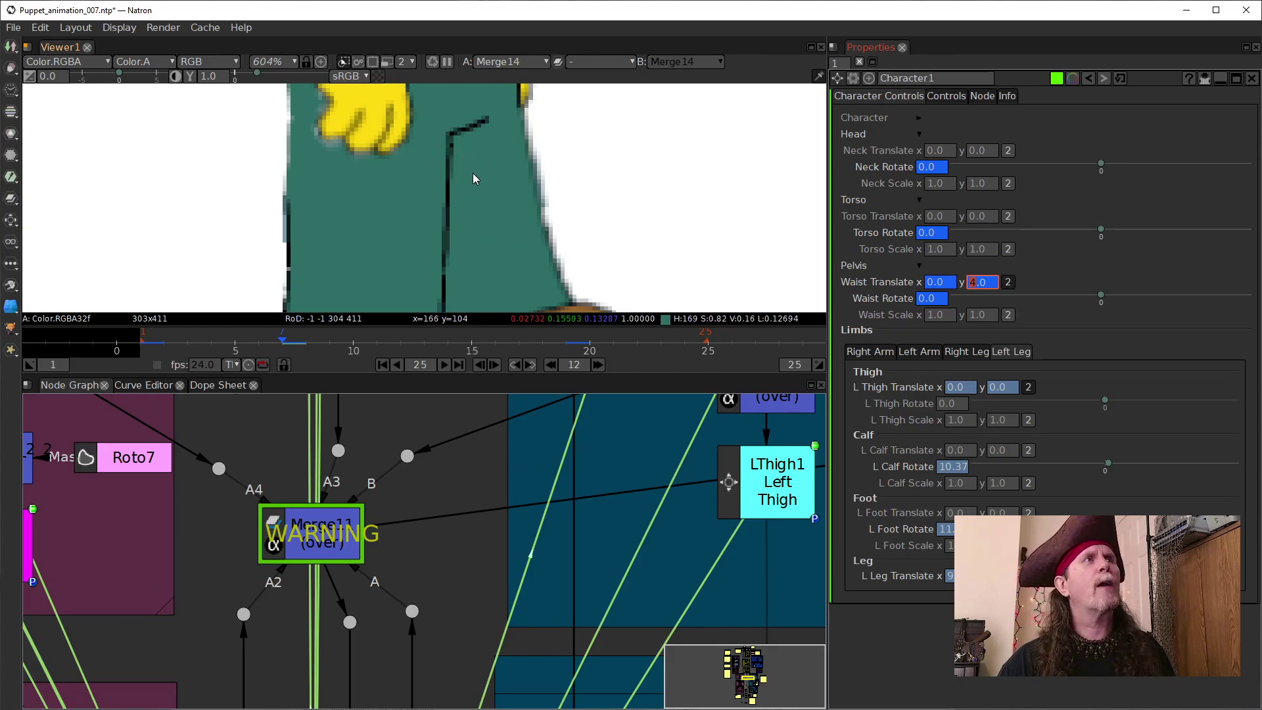
Step: Disconnect Merge11's A input to hide the left leg and set Waist Translate y to 3.0 at frame 7
{"action": "scroll", "coordinate": [476, 198], "scroll_direction": "down", "scroll_amount": 4}
{"action": "scroll", "coordinate": [462, 239], "scroll_direction": "down", "scroll_amount": 4}
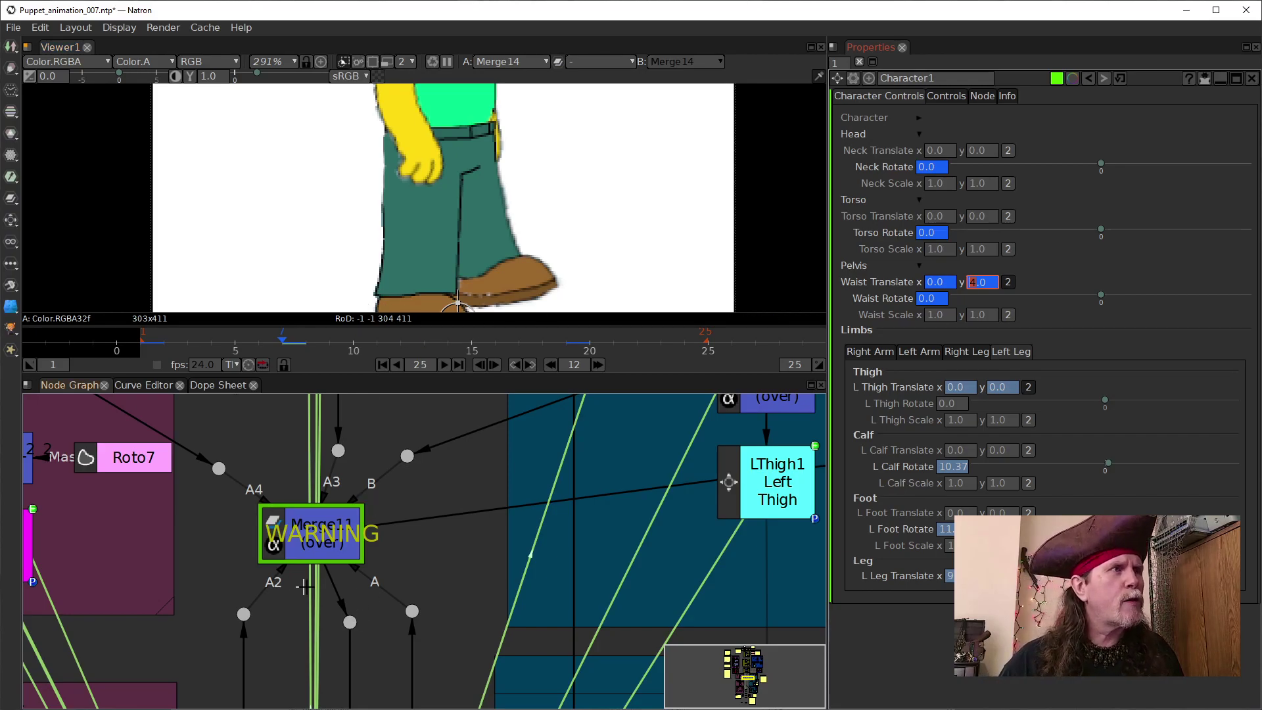
{"action": "left_click", "coordinate": [385, 590]}
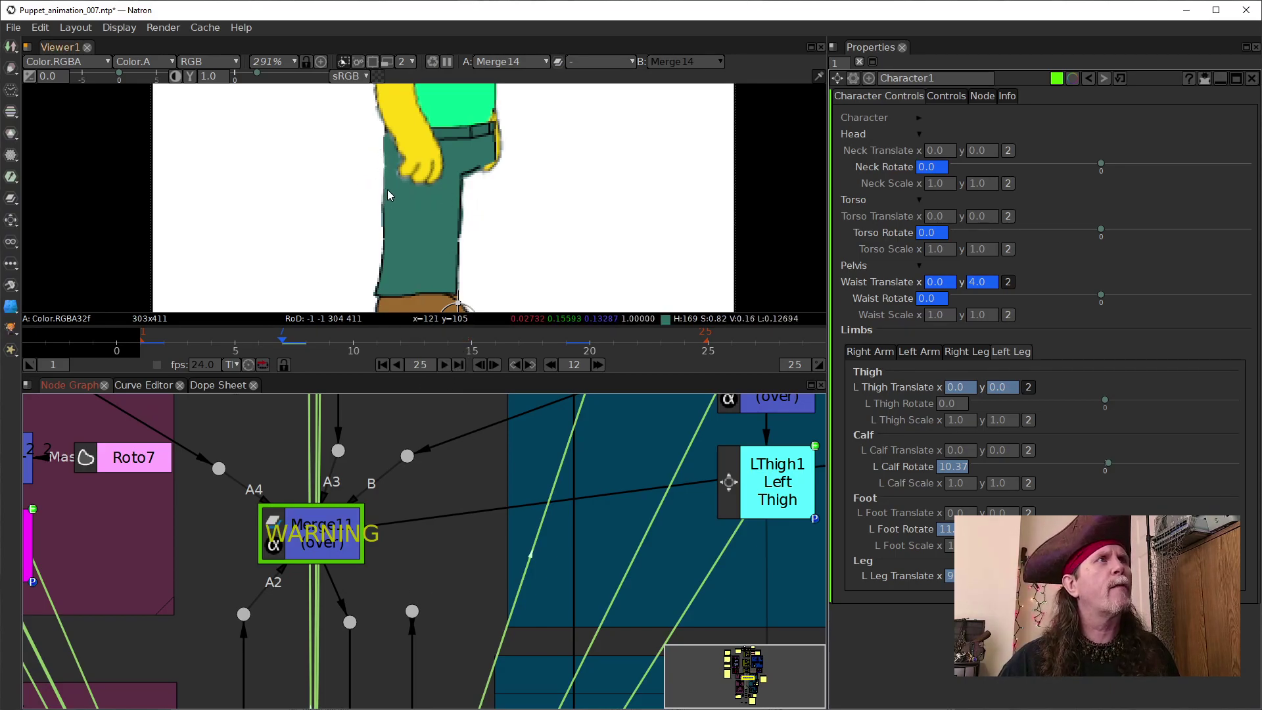
{"action": "scroll", "coordinate": [394, 194], "scroll_direction": "up", "scroll_amount": 4}
{"action": "left_click_drag", "start_coordinate": [387, 160], "coordinate": [367, 211]}
{"action": "left_click_drag", "start_coordinate": [988, 284], "coordinate": [969, 286]}
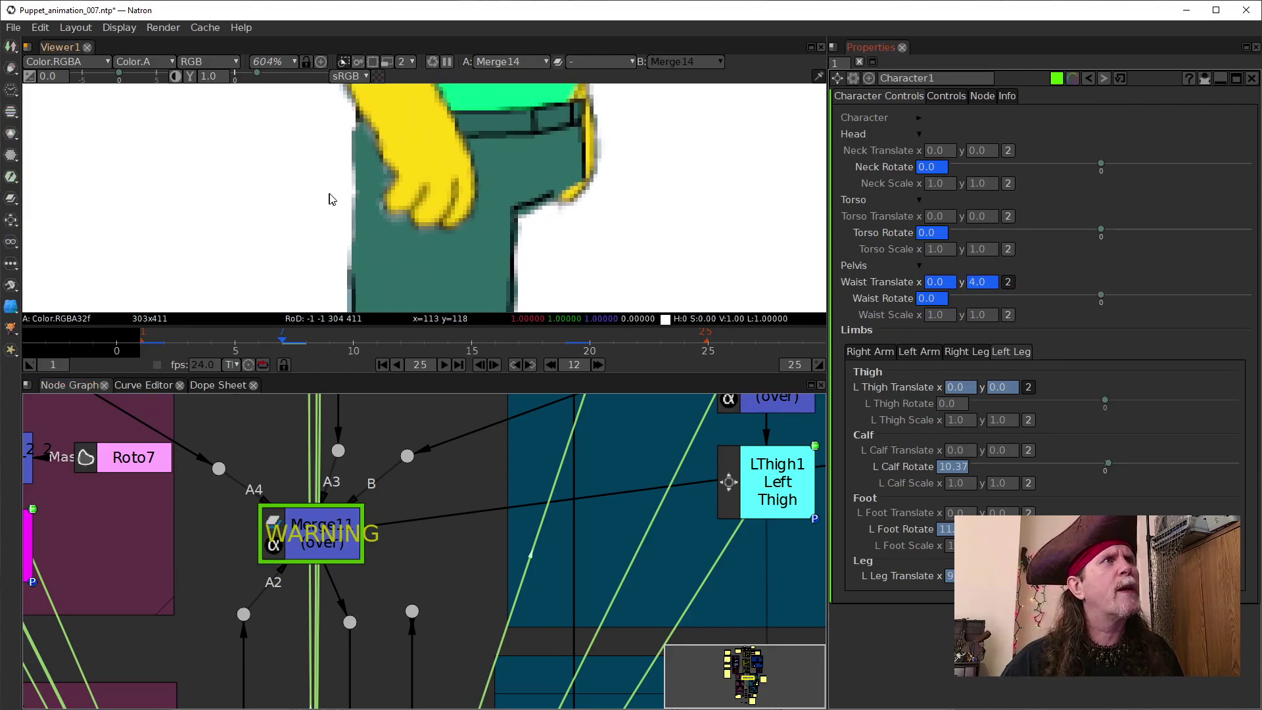
{"action": "left_click", "coordinate": [971, 286]}
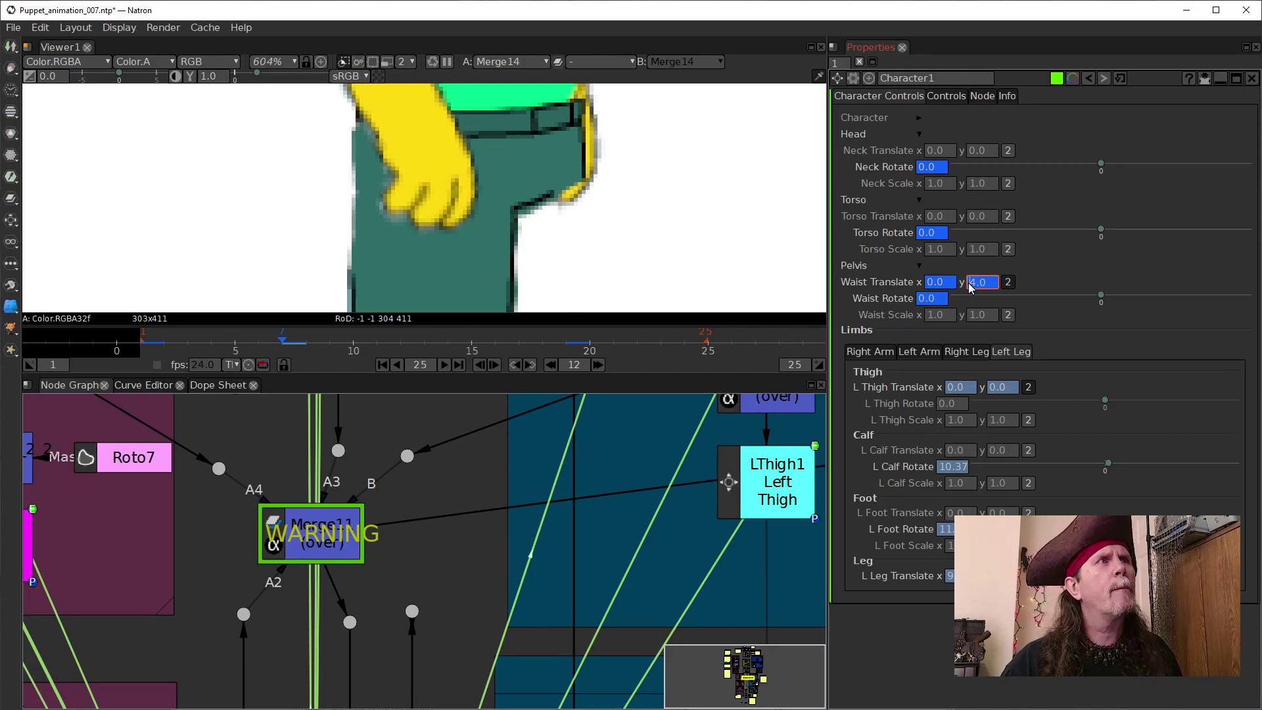
{"action": "scroll", "coordinate": [969, 284], "scroll_direction": "down", "scroll_amount": 1}
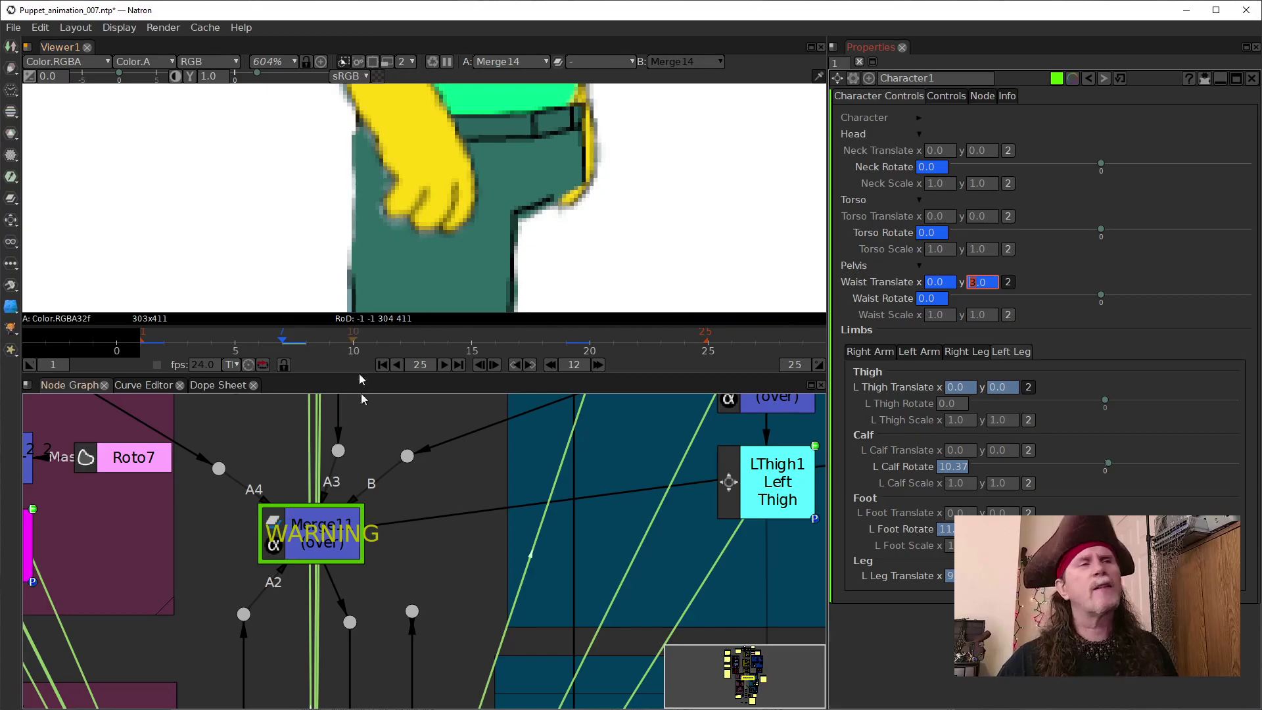
Step: Reconnect the A input of the Merge11 node to the left leg's branch
{"action": "left_click", "coordinate": [360, 534]}
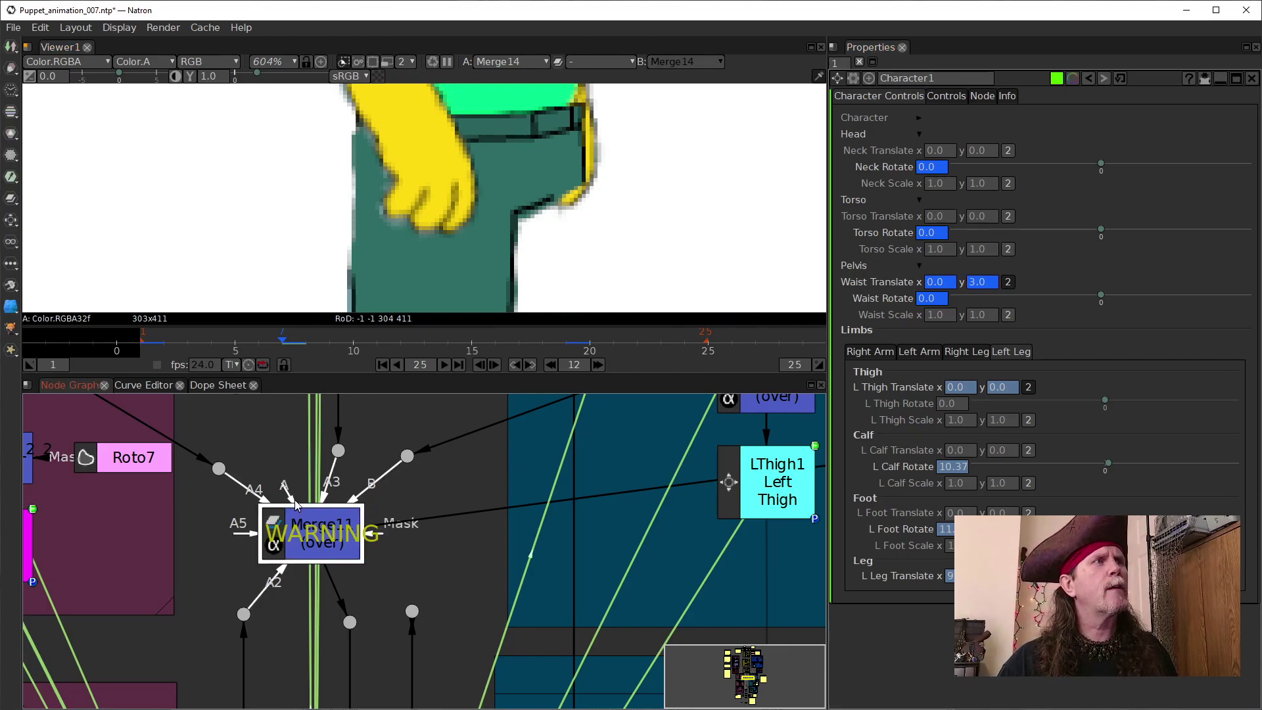
{"action": "left_click_drag", "start_coordinate": [285, 492], "coordinate": [412, 611]}
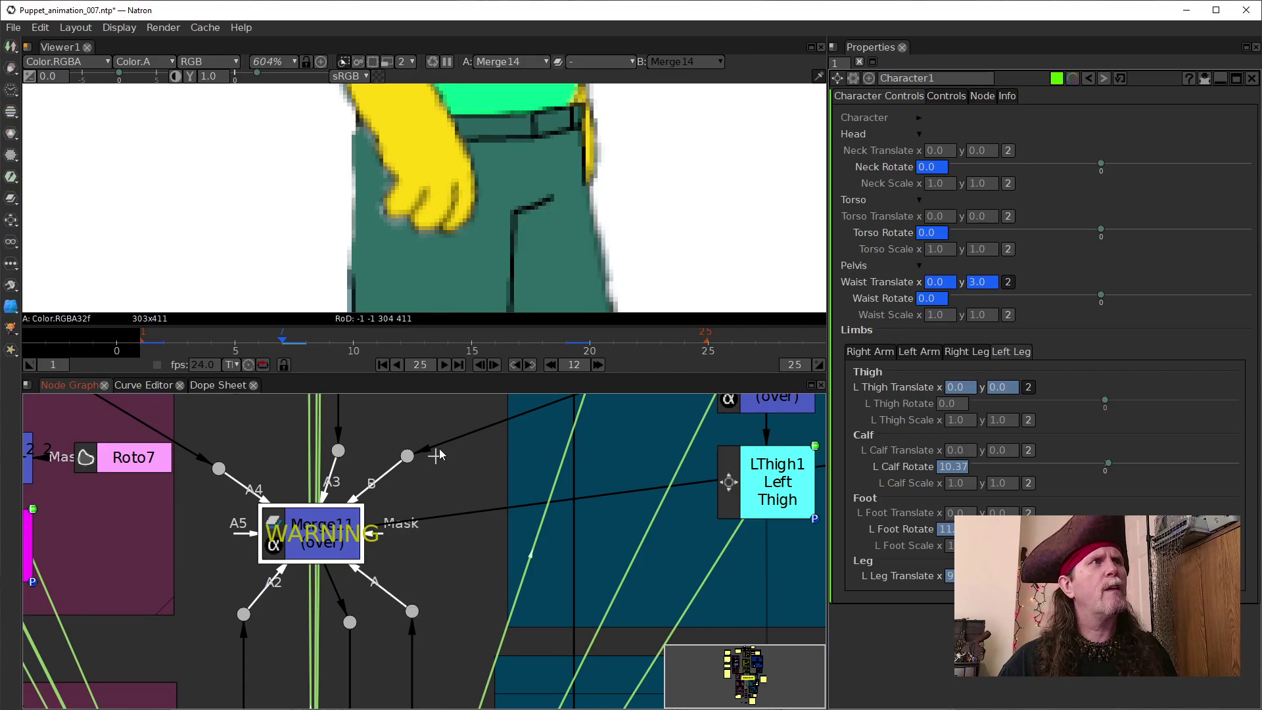
{"action": "scroll", "coordinate": [563, 230], "scroll_direction": "down", "scroll_amount": 1}
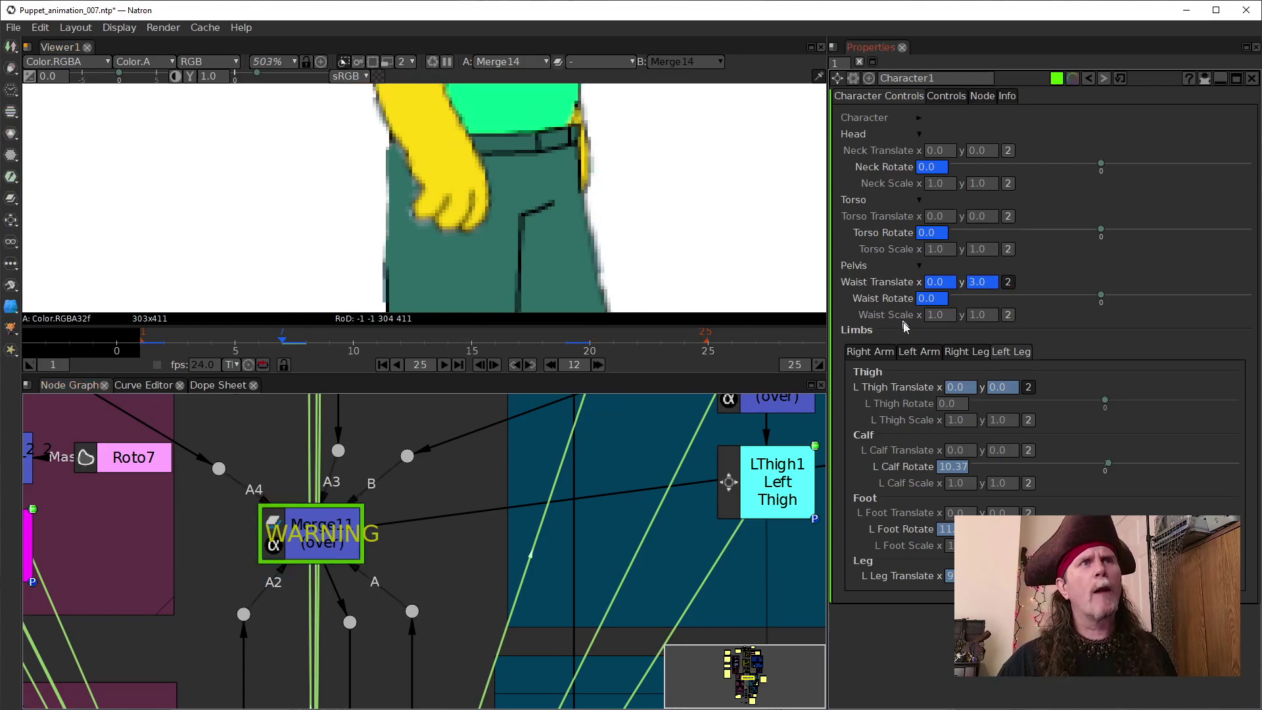
Step: Disconnect the A2 input of the Merge11 node to hide the right leg and inspect the raised left leg down to the foot
{"action": "left_click_drag", "start_coordinate": [432, 569], "coordinate": [434, 448]}
{"action": "scroll", "coordinate": [434, 448], "scroll_direction": "down", "scroll_amount": 1}
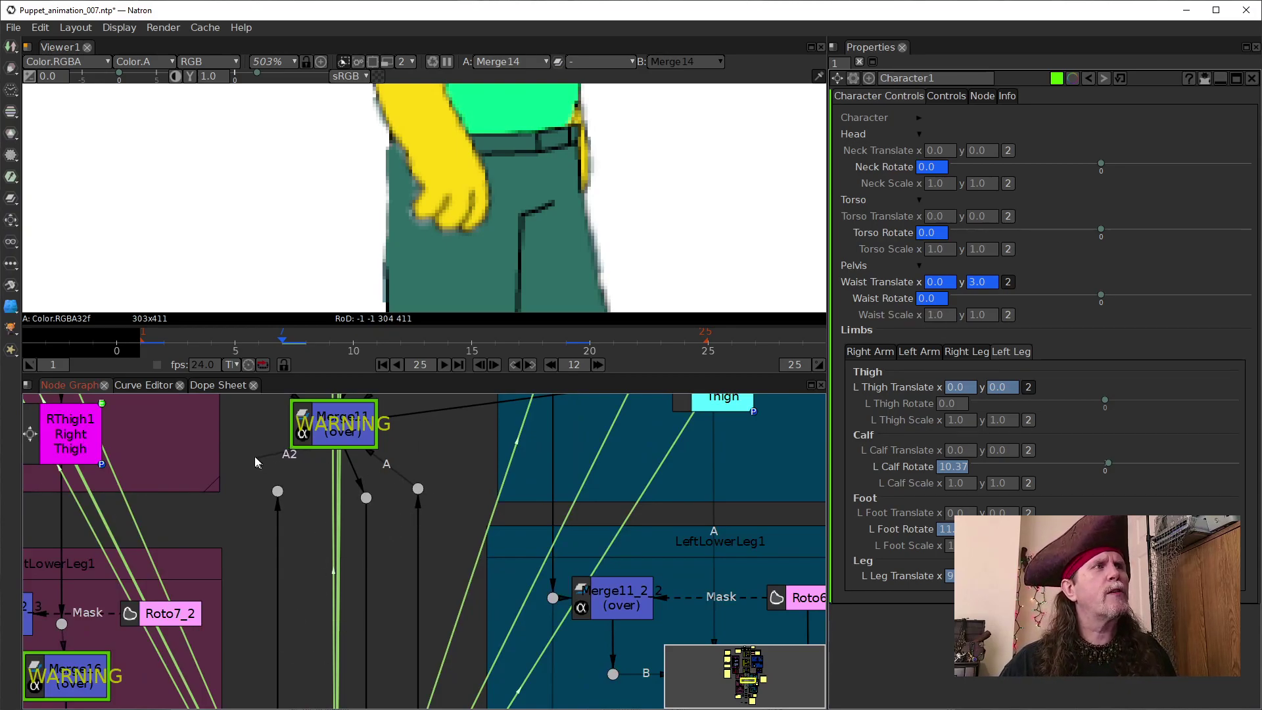
{"action": "left_click_drag", "start_coordinate": [564, 211], "coordinate": [439, 201]}
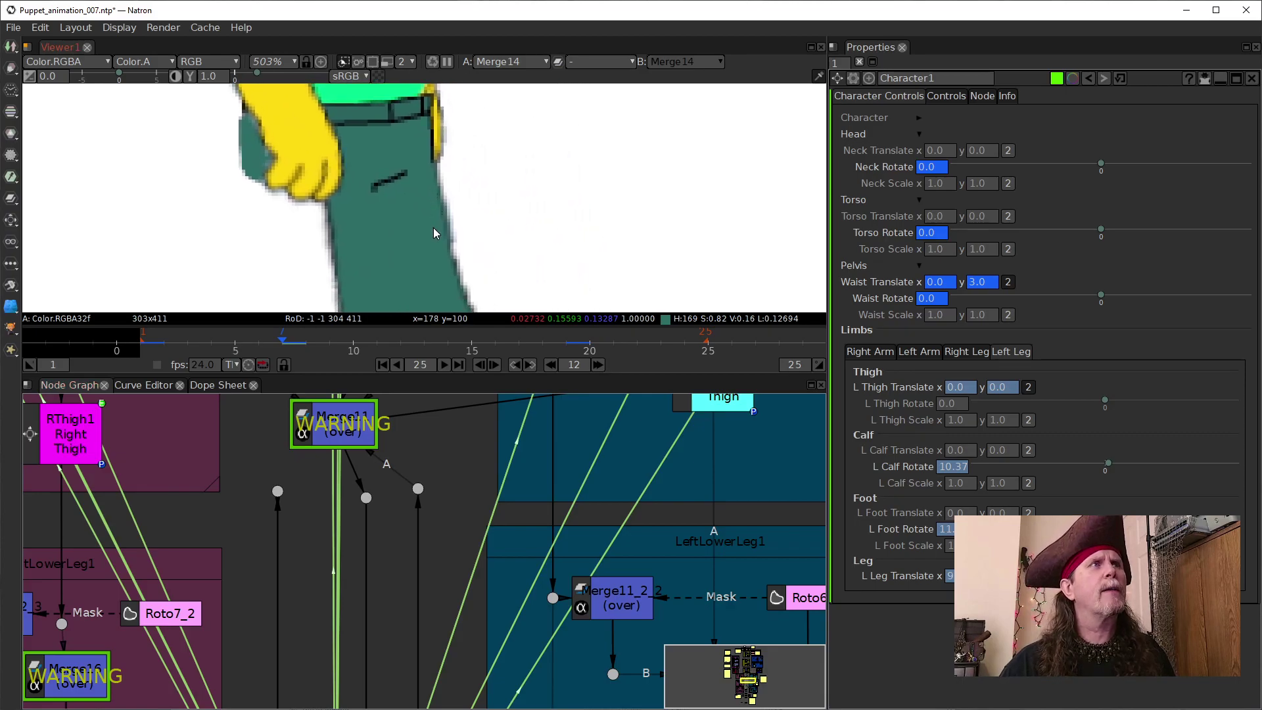
{"action": "scroll", "coordinate": [433, 228], "scroll_direction": "down", "scroll_amount": 2}
{"action": "left_click_drag", "start_coordinate": [500, 297], "coordinate": [554, 235]}
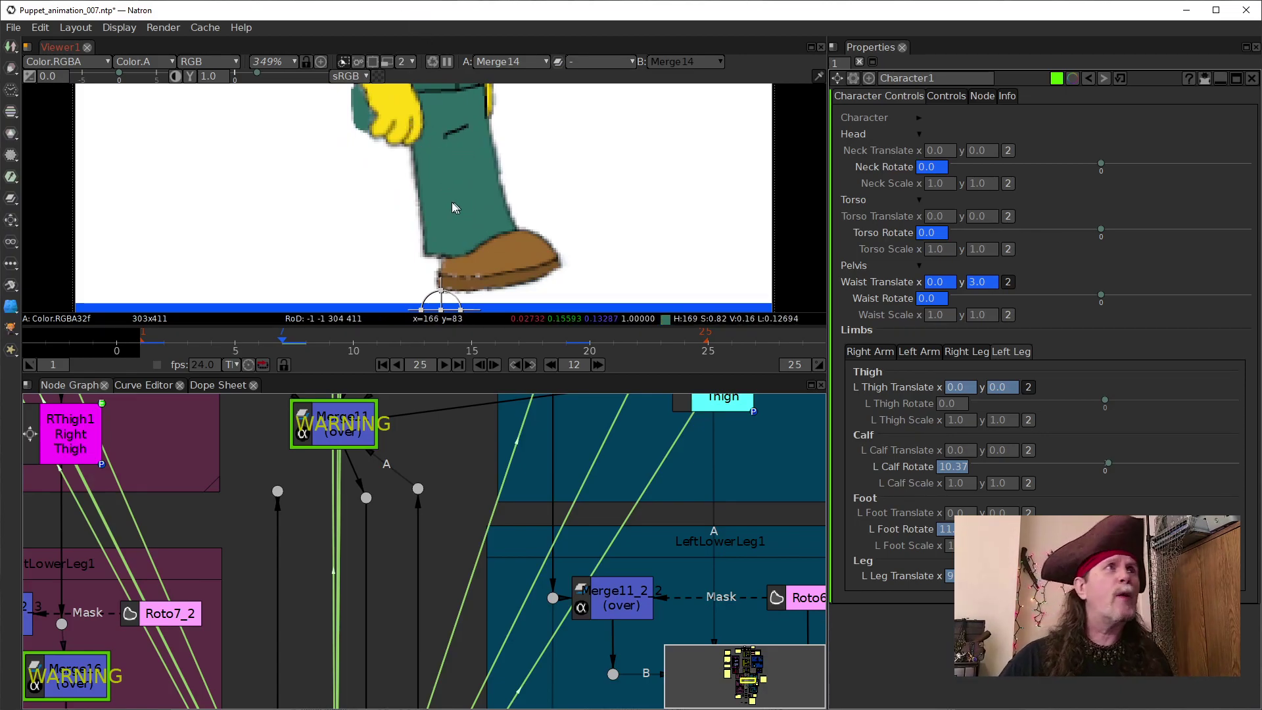
{"action": "left_click_drag", "start_coordinate": [573, 192], "coordinate": [566, 217]}
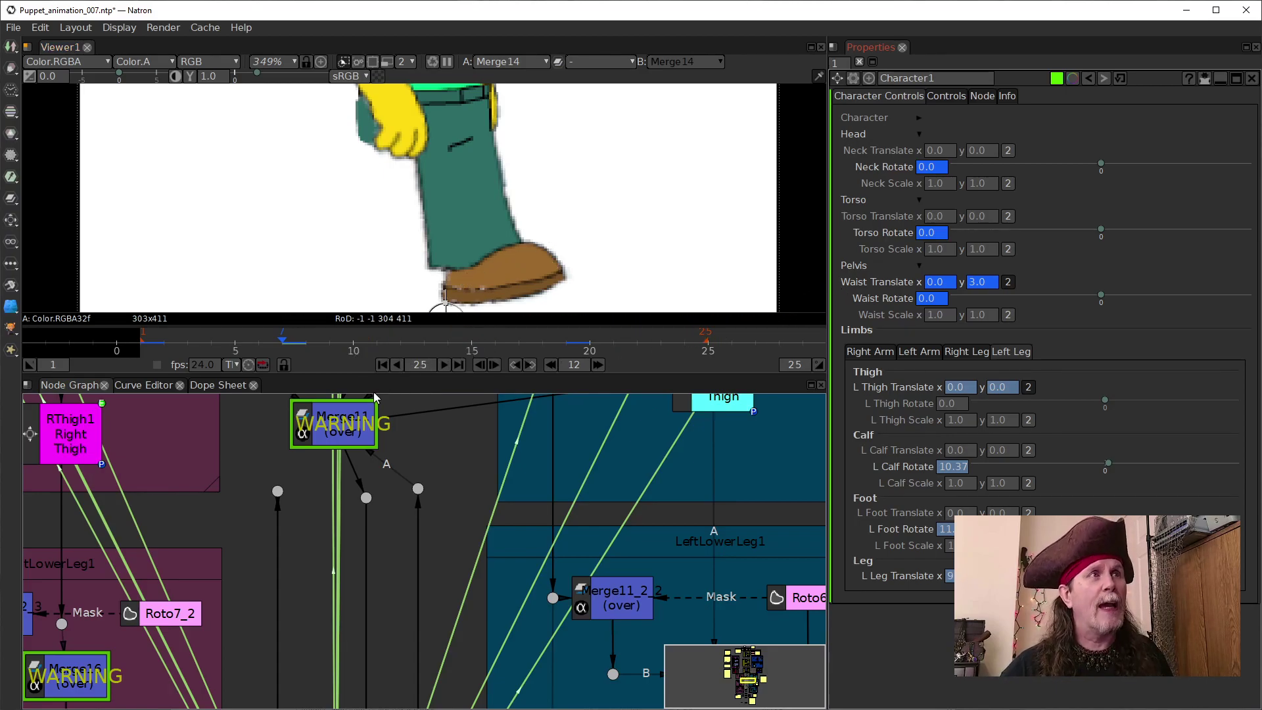
Step: Compare the left leg's pose at the frame 1 keyframe with its pose at frame 7
{"action": "left_click", "coordinate": [518, 365]}
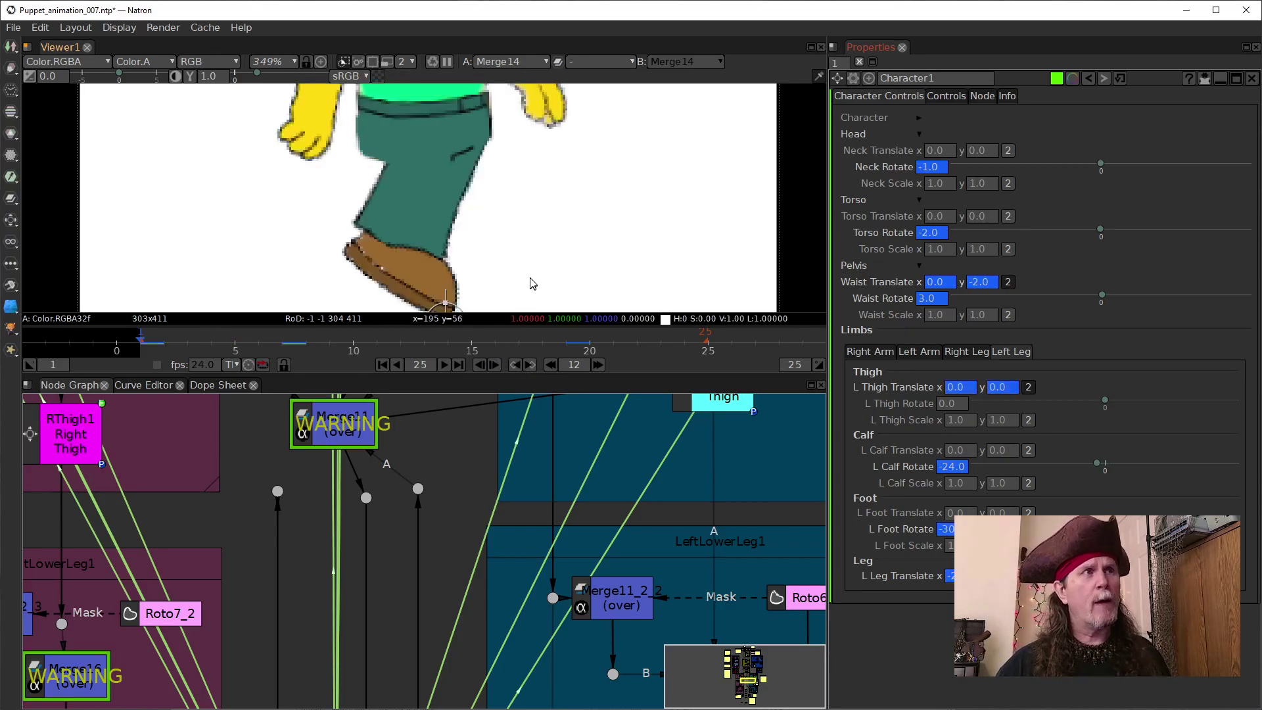
{"action": "left_click_drag", "start_coordinate": [531, 279], "coordinate": [510, 249]}
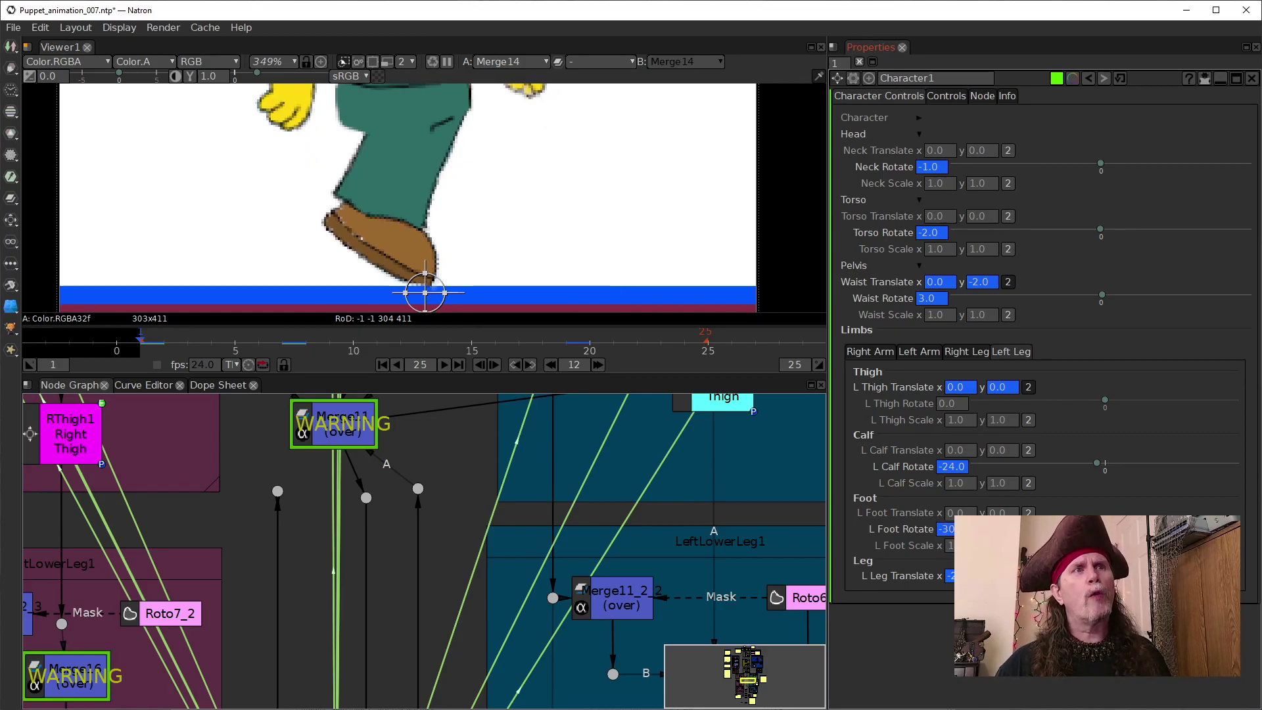
{"action": "left_click", "coordinate": [529, 364]}
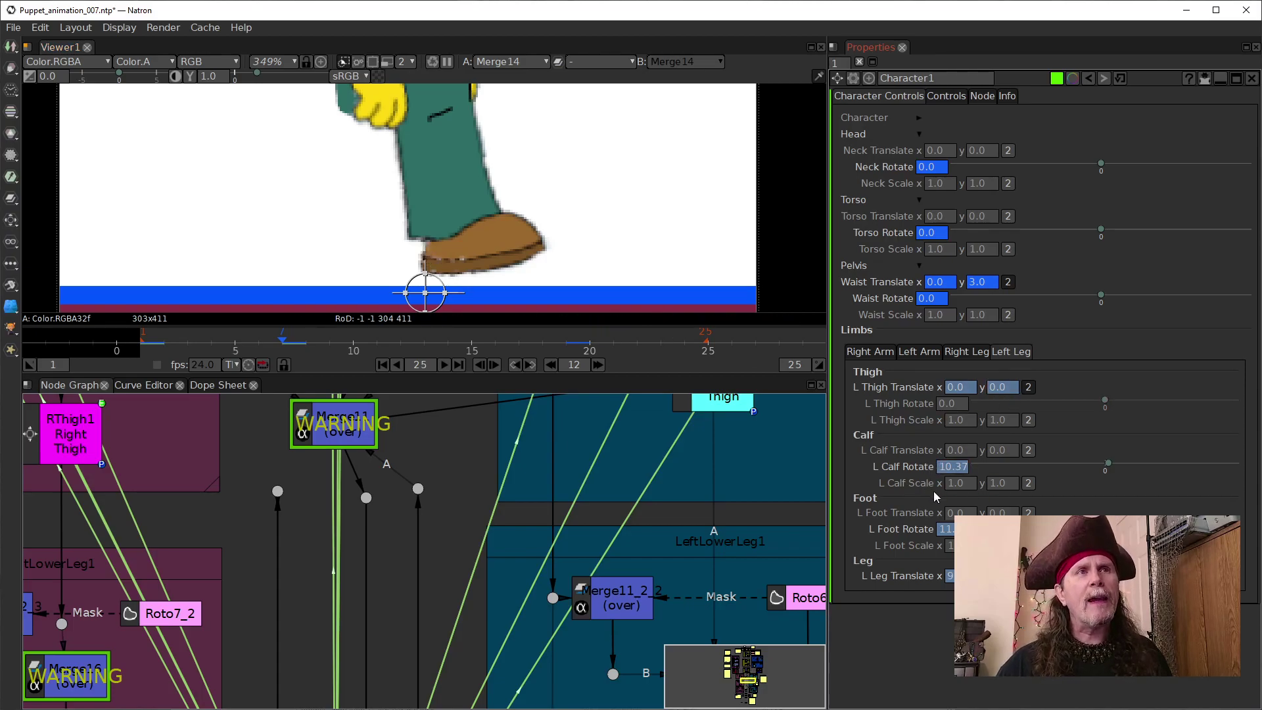
Step: Set the left foot's rotation to -50 at frame 7
{"action": "double_click", "coordinate": [945, 533]}
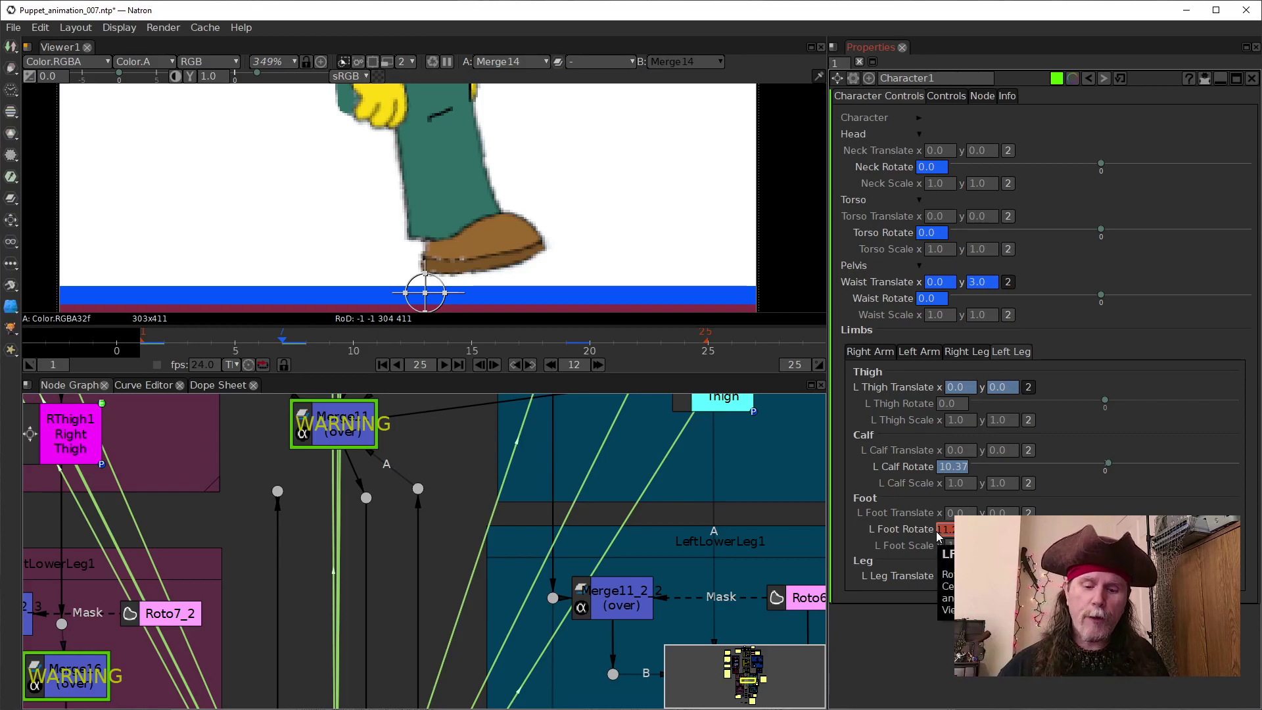
{"action": "type", "text": "-"}
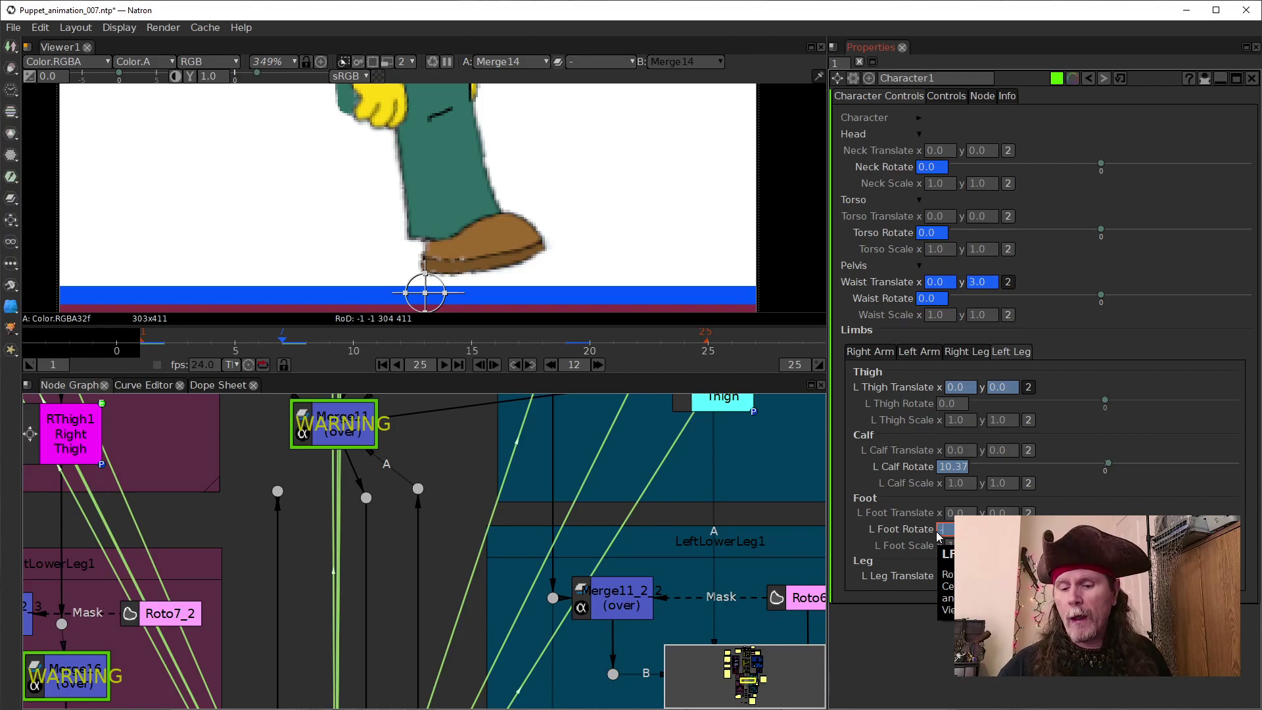
{"action": "type", "text": "50"}
{"action": "key", "text": "Return"}
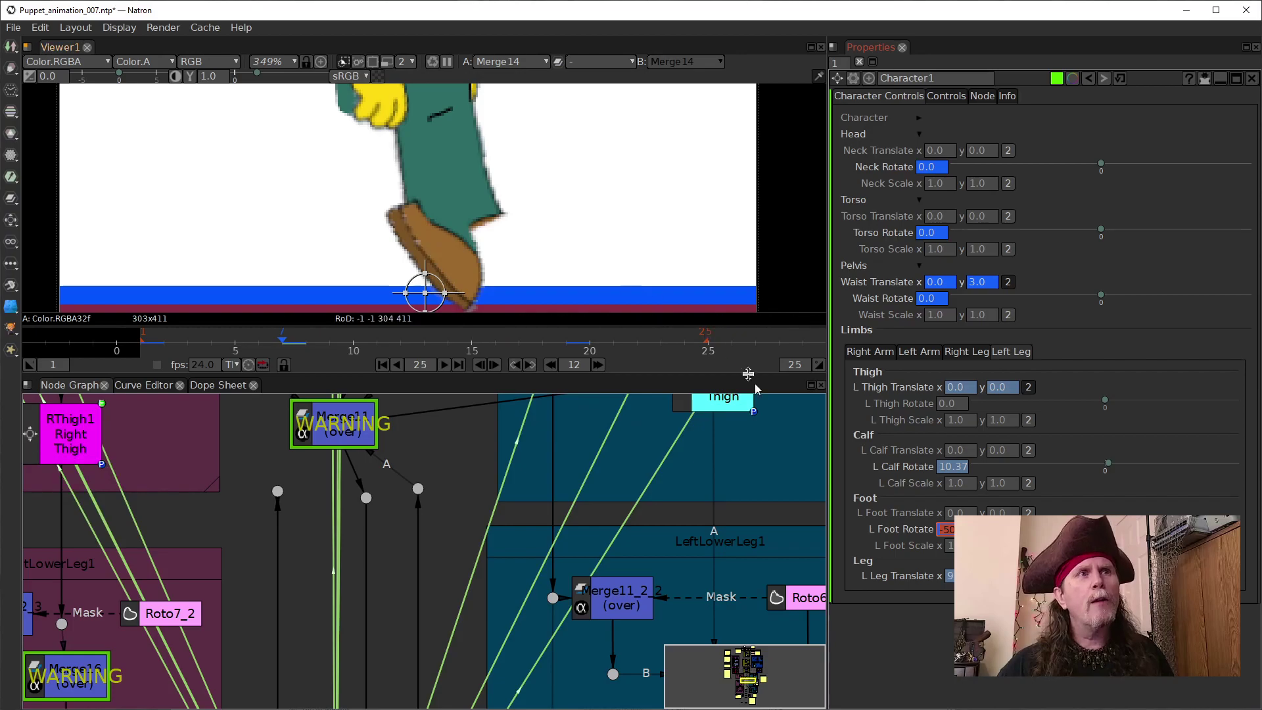
Step: Try a rotation of -80 for the left calf at frame 7
{"action": "left_click", "coordinate": [943, 468]}
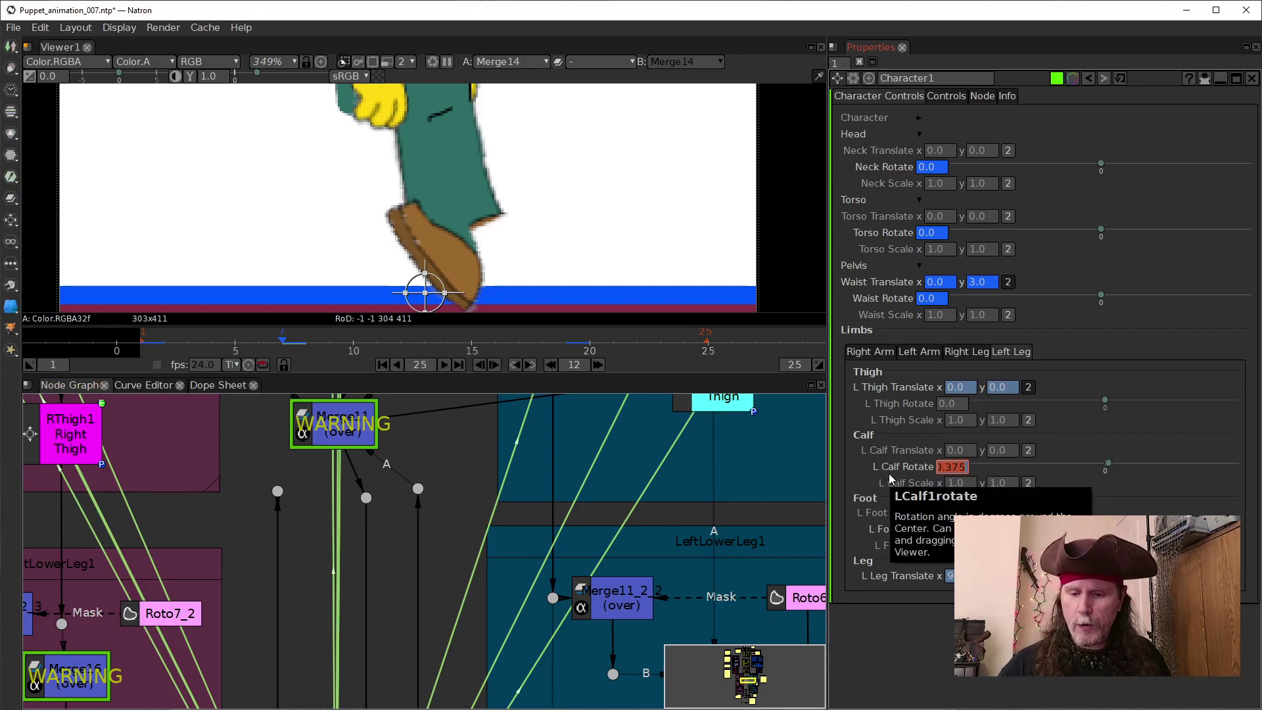
{"action": "type", "text": "-80"}
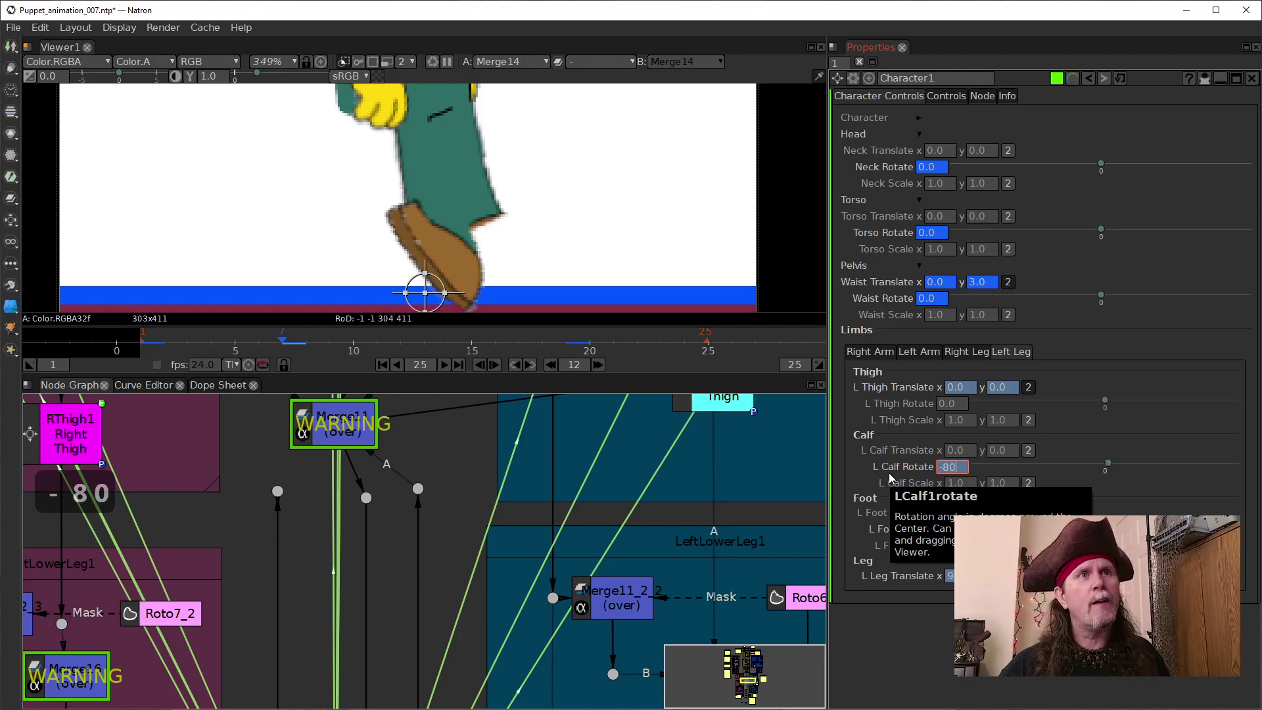
{"action": "key", "text": "Return"}
Step: Adjust the left calf's rotation in steps of ten and settle on -50 at frame 7
{"action": "left_click", "coordinate": [949, 483]}
{"action": "left_click", "coordinate": [948, 468]}
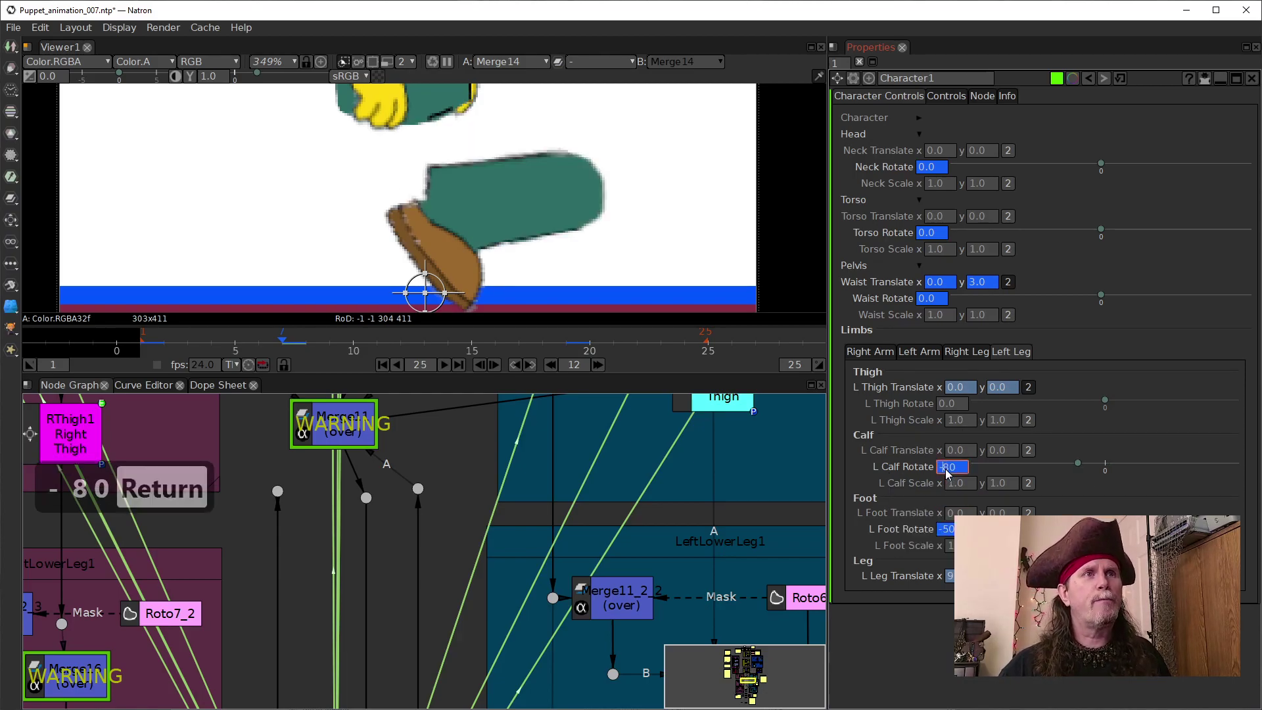
{"action": "scroll", "coordinate": [946, 465], "scroll_direction": "down", "scroll_amount": 1}
{"action": "scroll", "coordinate": [946, 465], "scroll_direction": "up", "scroll_amount": 3}
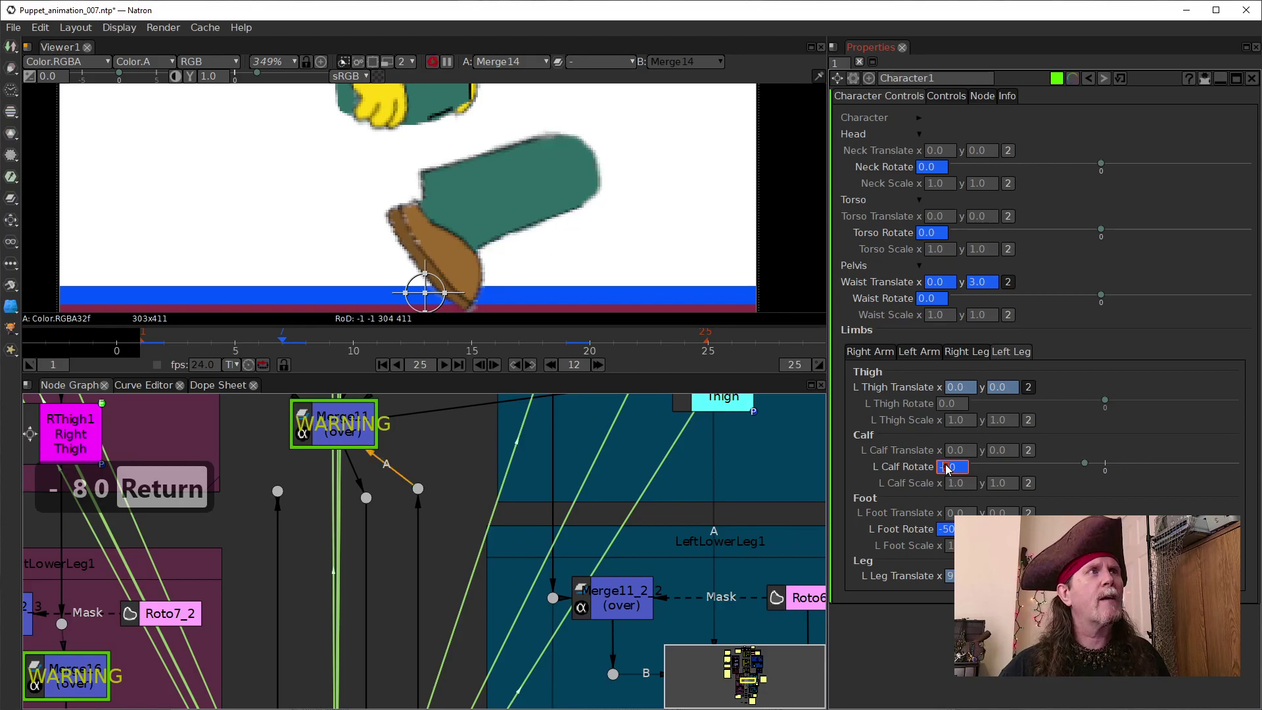
{"action": "scroll", "coordinate": [947, 468], "scroll_direction": "up", "scroll_amount": 1}
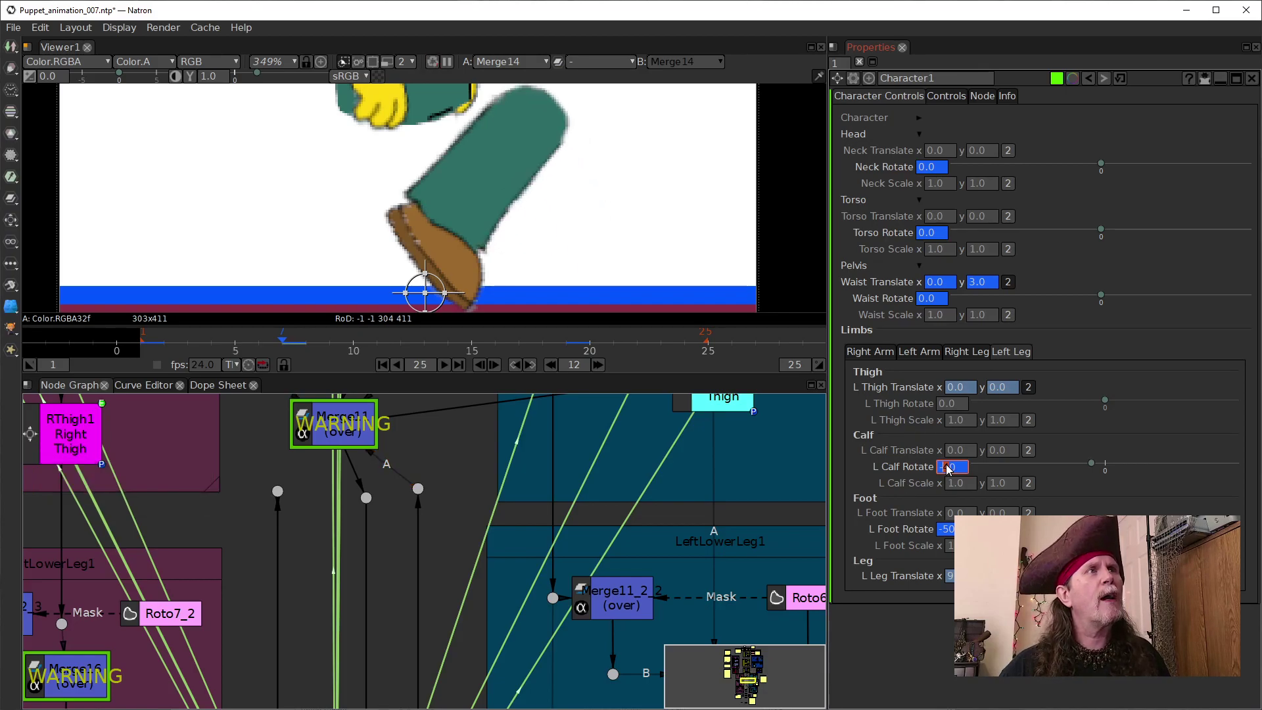
{"action": "scroll", "coordinate": [948, 469], "scroll_direction": "down", "scroll_amount": 1}
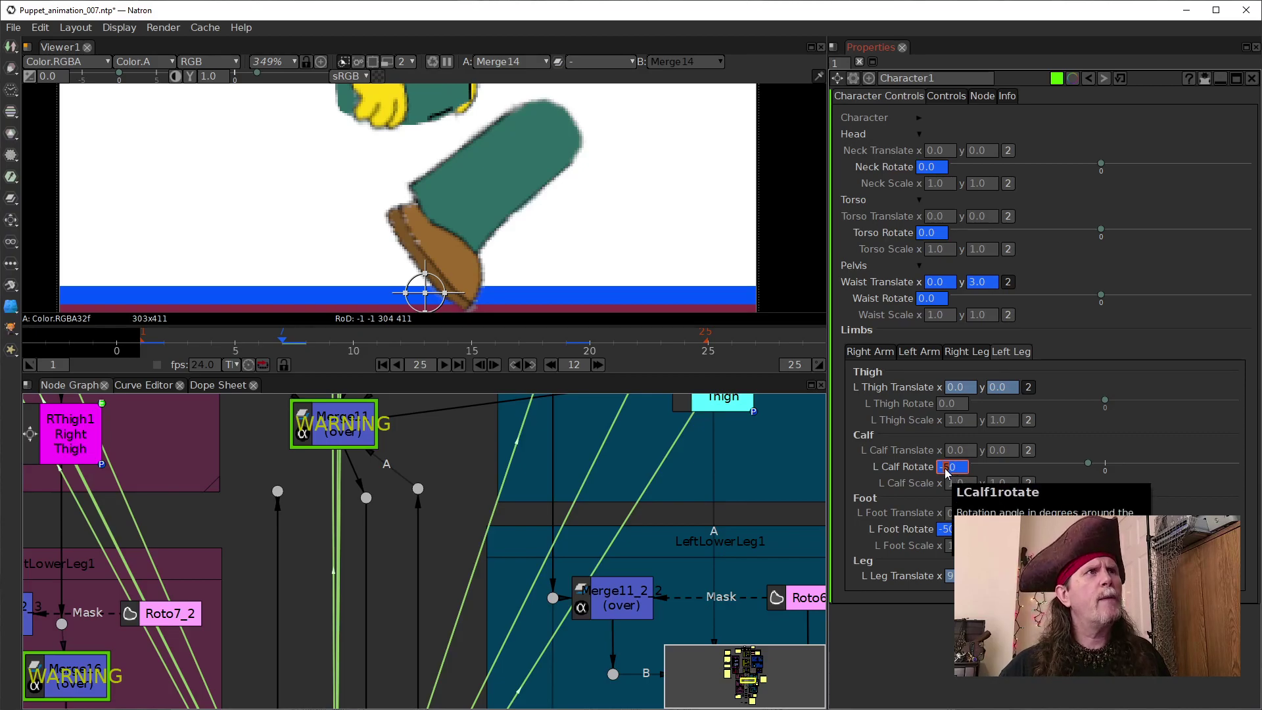
{"action": "scroll", "coordinate": [945, 473], "scroll_direction": "down", "scroll_amount": 1}
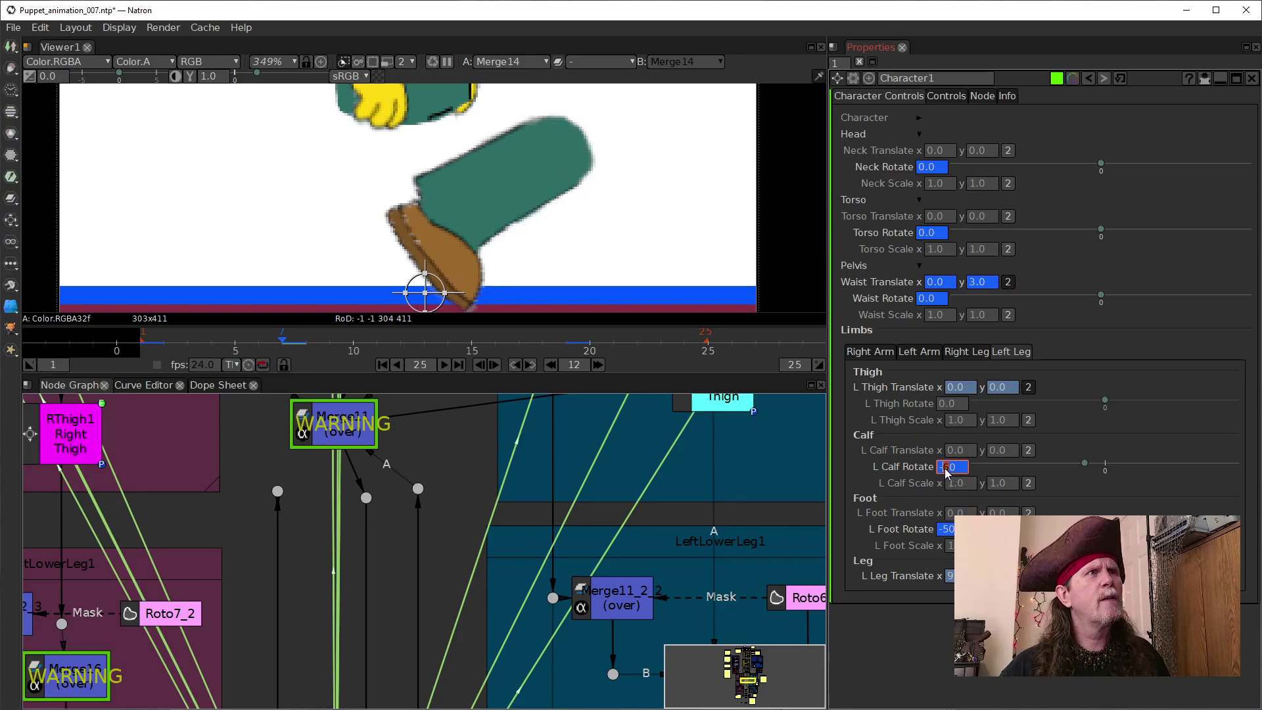
{"action": "scroll", "coordinate": [945, 472], "scroll_direction": "down", "scroll_amount": 1}
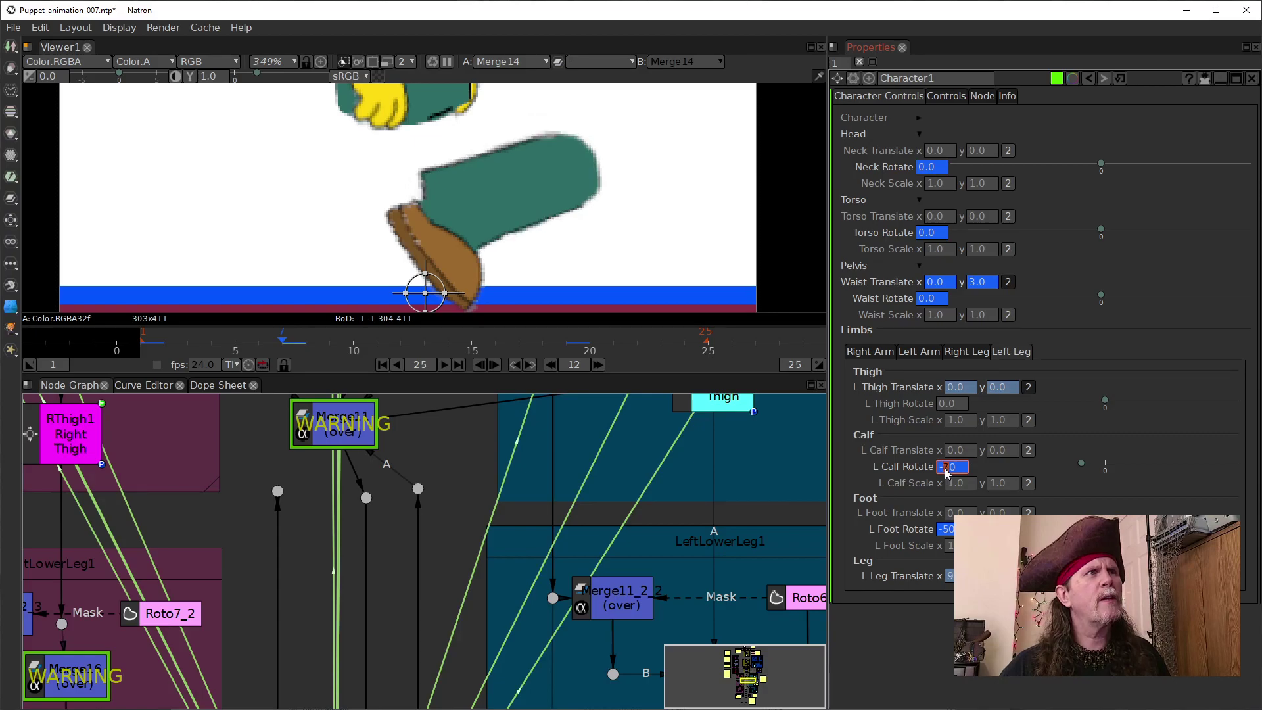
{"action": "scroll", "coordinate": [945, 472], "scroll_direction": "up", "scroll_amount": 1}
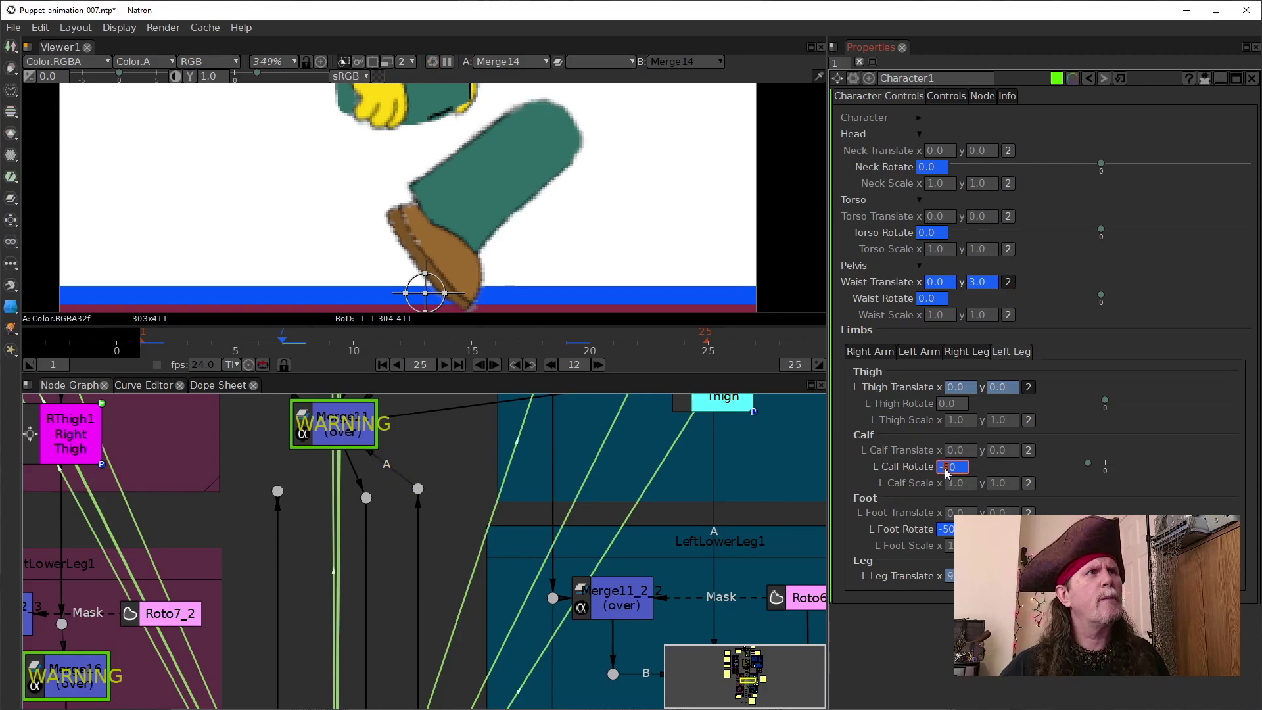
{"action": "scroll", "coordinate": [947, 472], "scroll_direction": "down", "scroll_amount": 1}
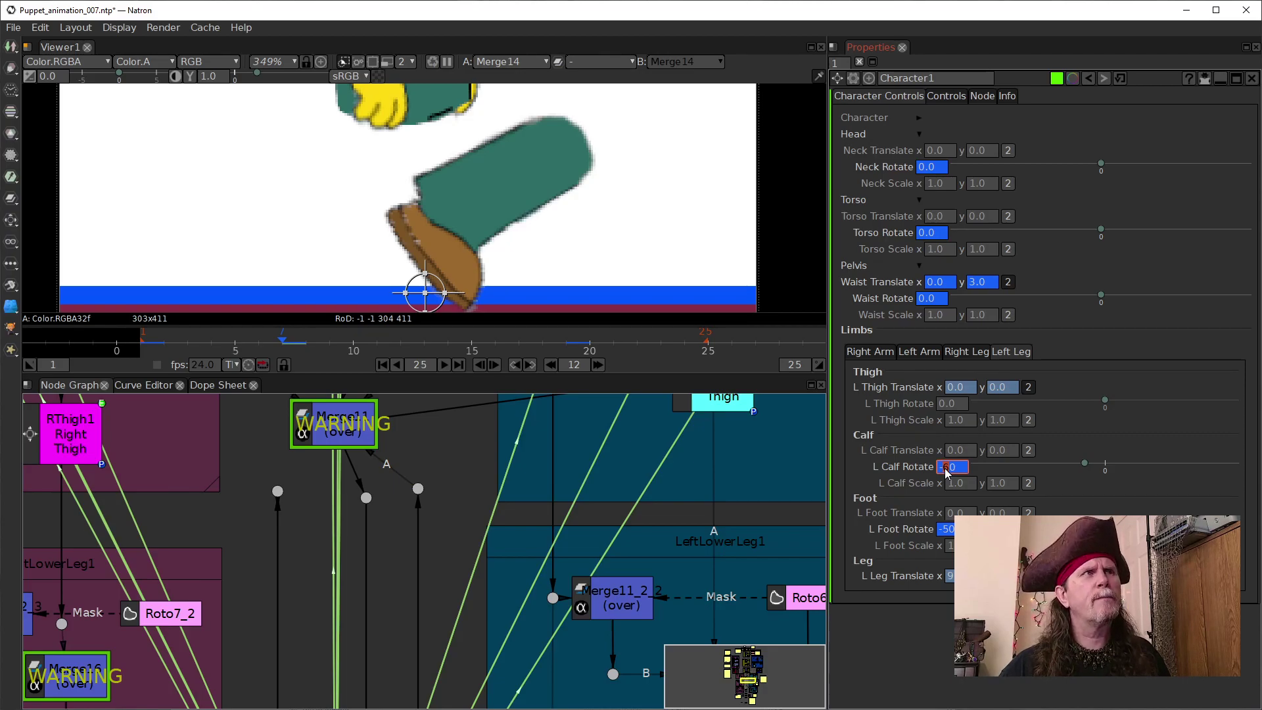
{"action": "scroll", "coordinate": [947, 472], "scroll_direction": "up", "scroll_amount": 1}
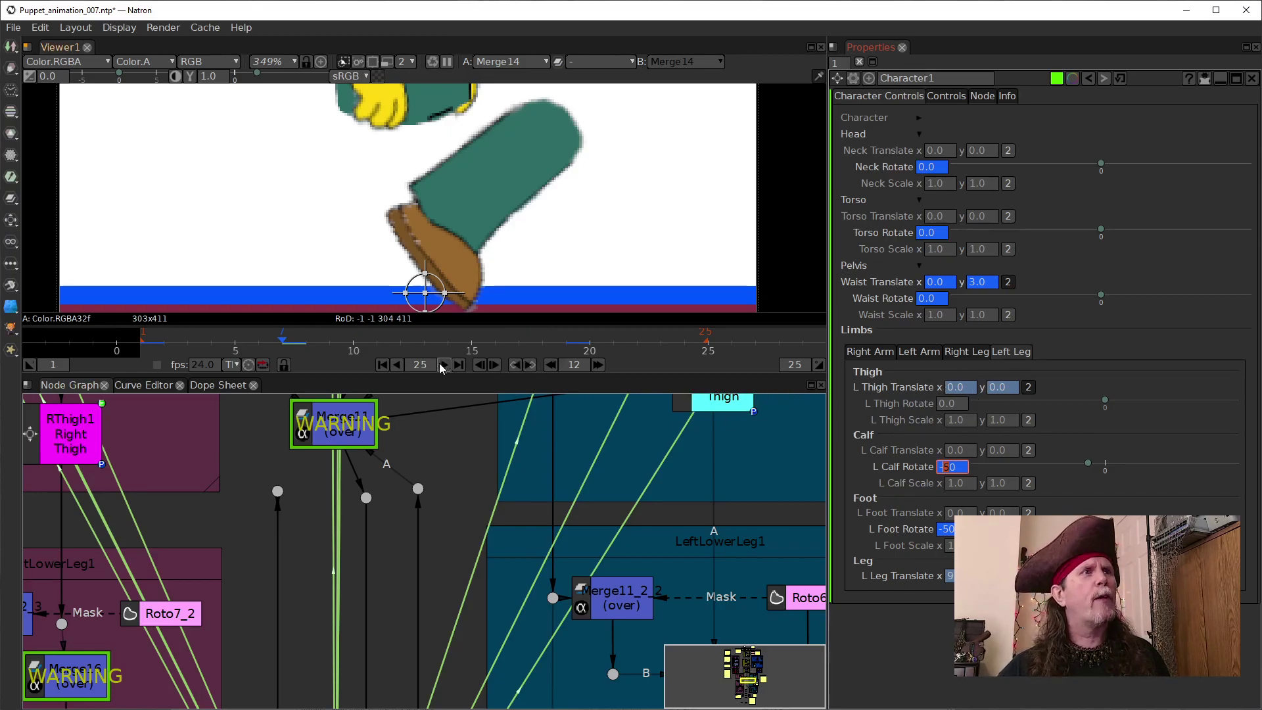
Step: Set keys for the left thigh's rotation at frames 1, 13 and 25, keeping the value 0.0
{"action": "left_click", "coordinate": [382, 366]}
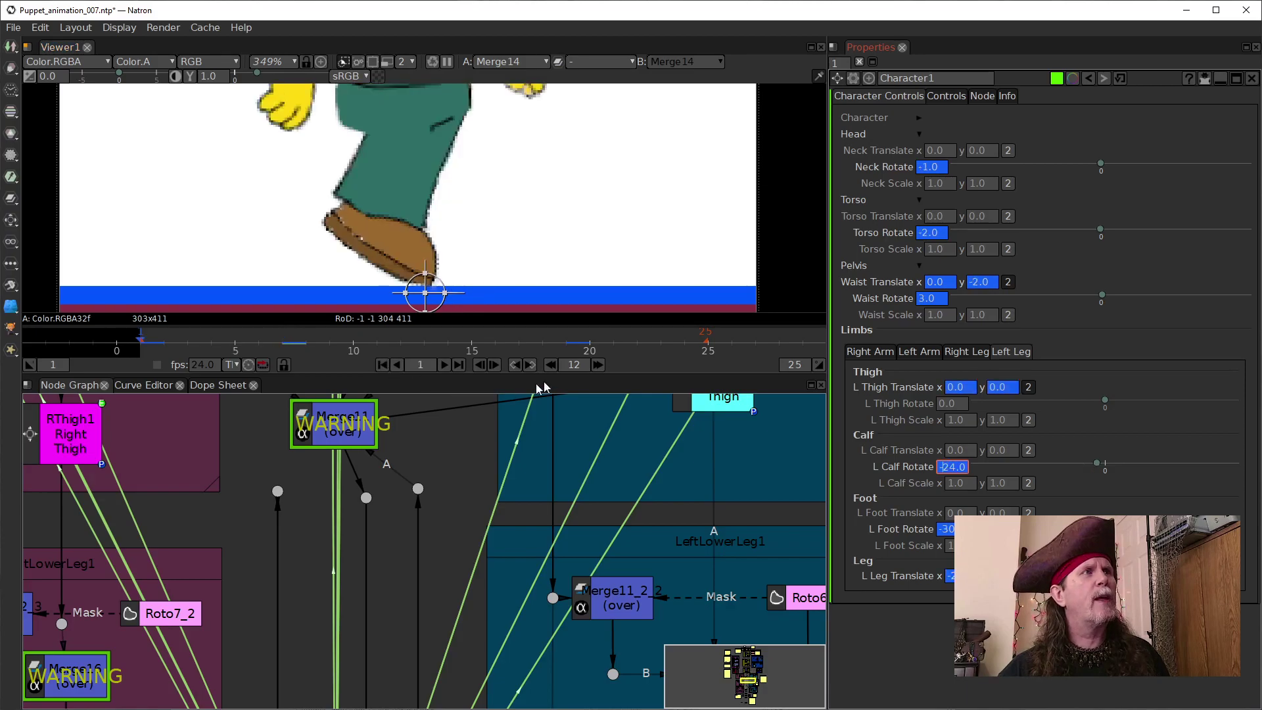
{"action": "right_click", "coordinate": [938, 405]}
{"action": "left_click", "coordinate": [953, 409]}
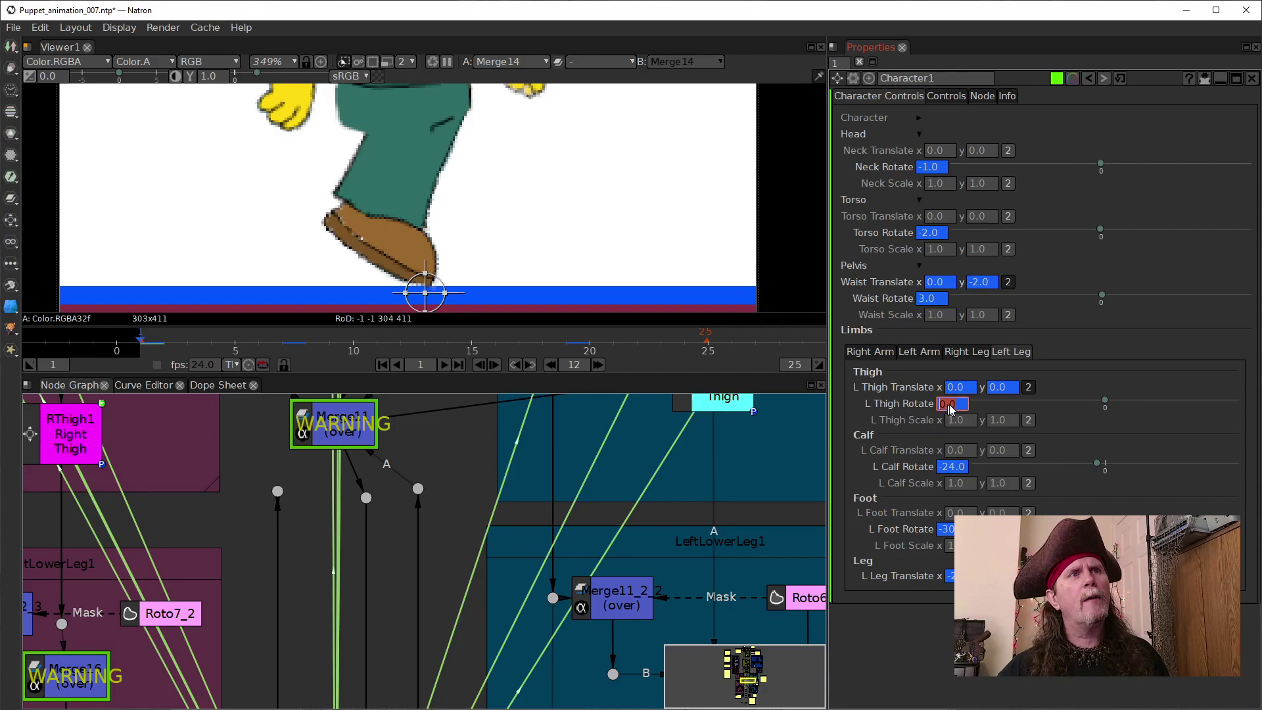
{"action": "left_click", "coordinate": [598, 365]}
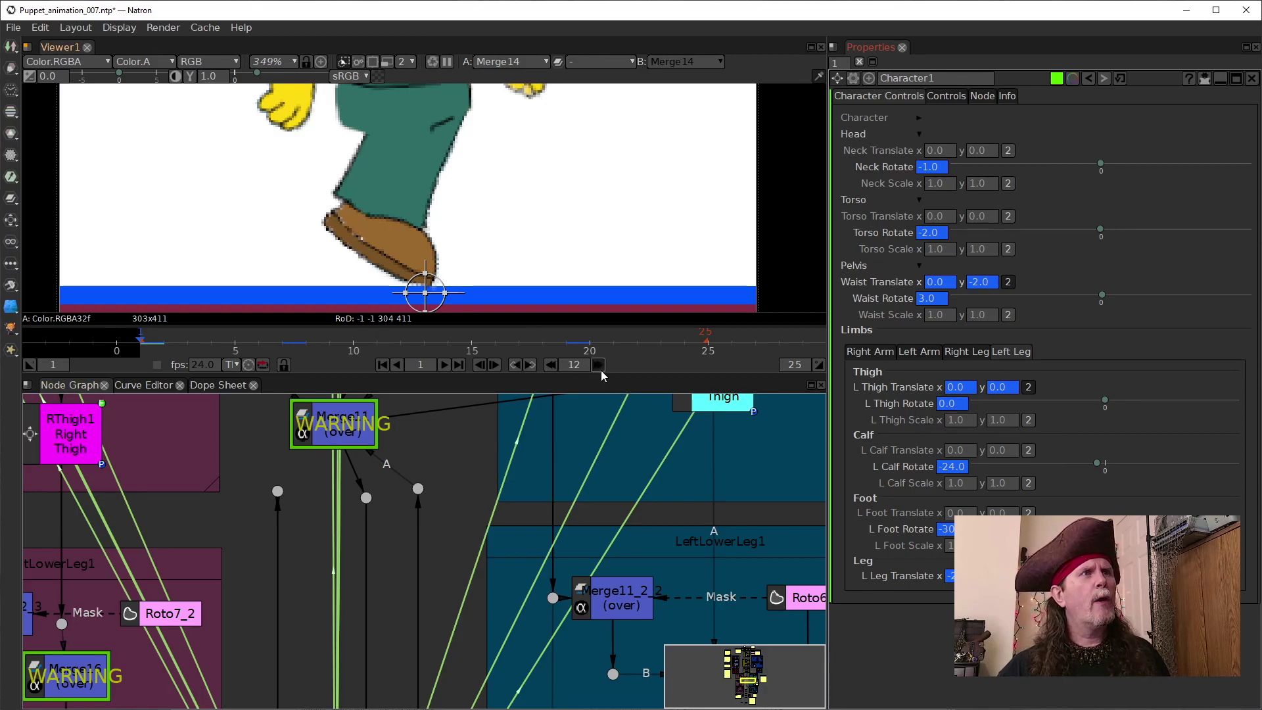
{"action": "left_click", "coordinate": [948, 405]}
{"action": "right_click", "coordinate": [947, 405]}
{"action": "left_click", "coordinate": [957, 409]}
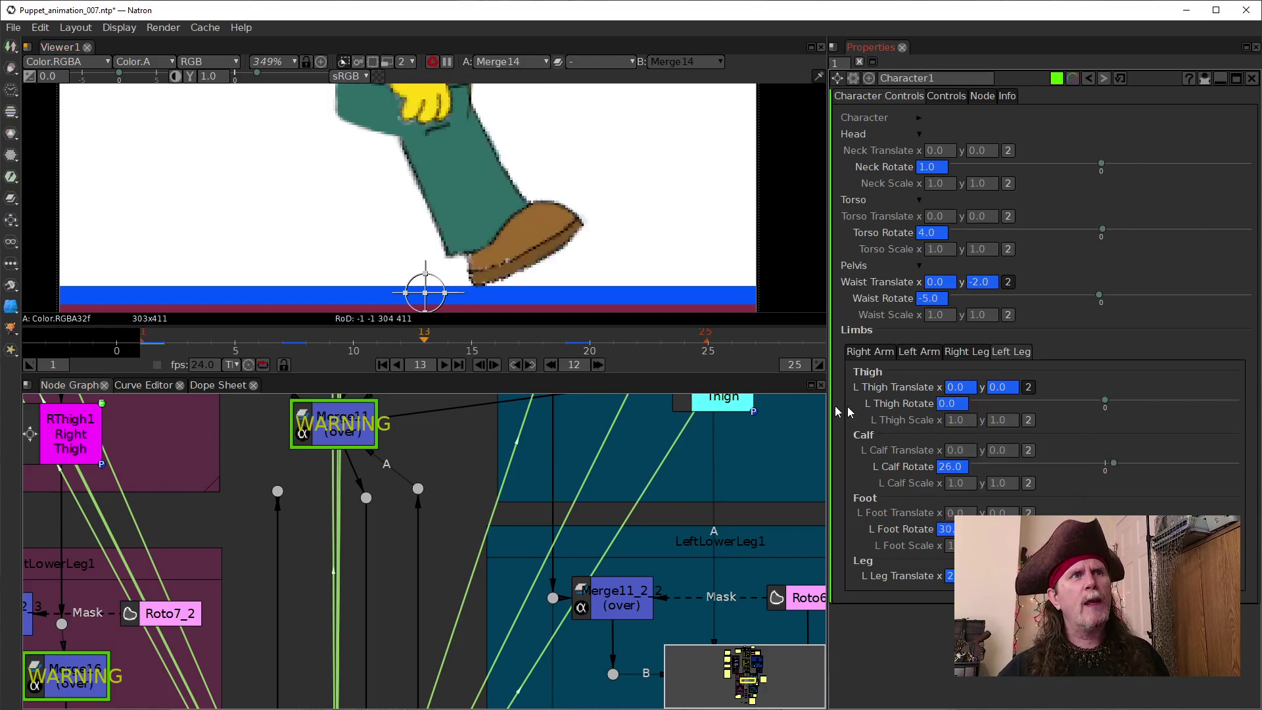
{"action": "left_click", "coordinate": [594, 366]}
{"action": "right_click", "coordinate": [956, 404]}
{"action": "left_click", "coordinate": [996, 414]}
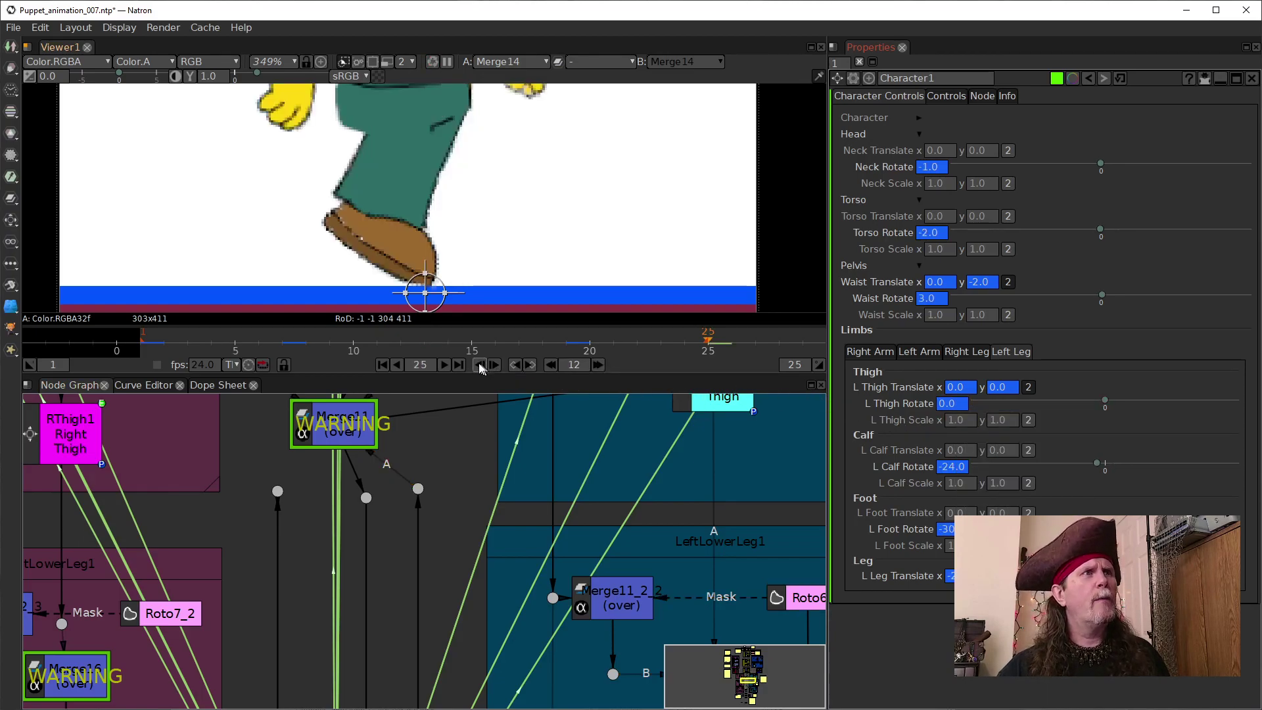
Step: Set keys for the left thigh's rotation at frames 19 and 7 with the value 0.0
{"action": "left_click", "coordinate": [519, 365]}
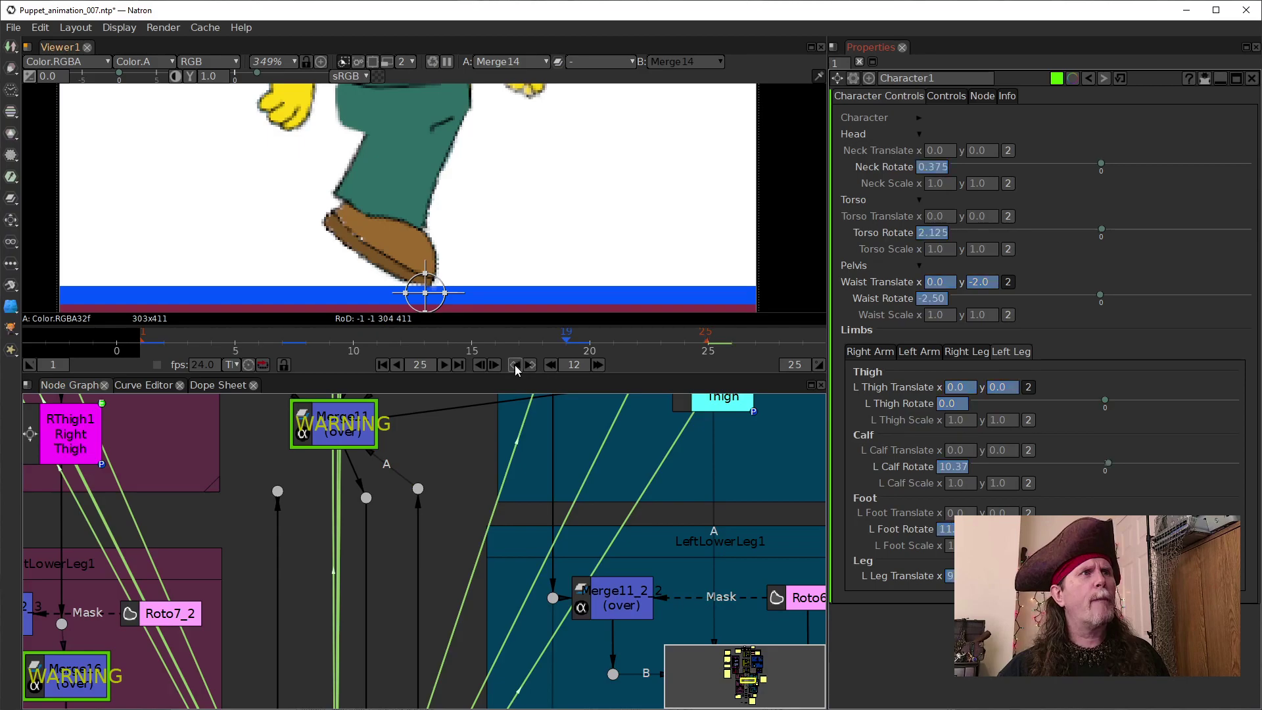
{"action": "right_click", "coordinate": [956, 406]}
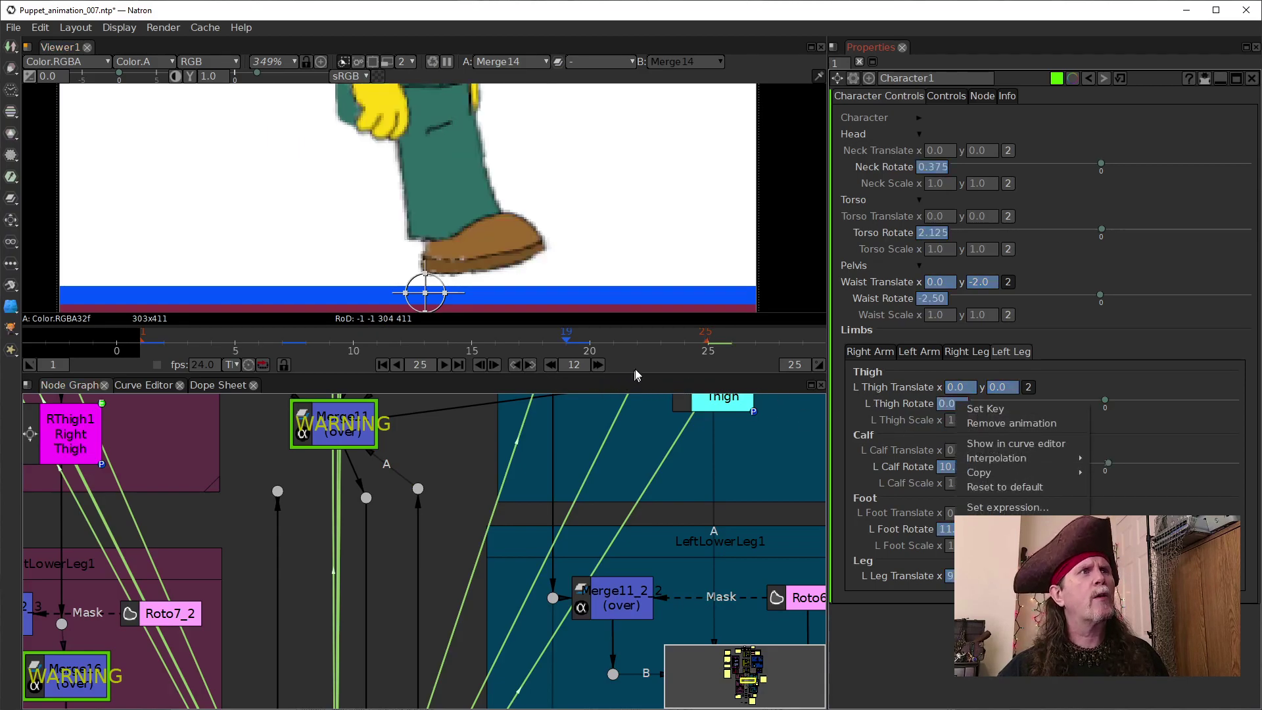
{"action": "left_click", "coordinate": [478, 366]}
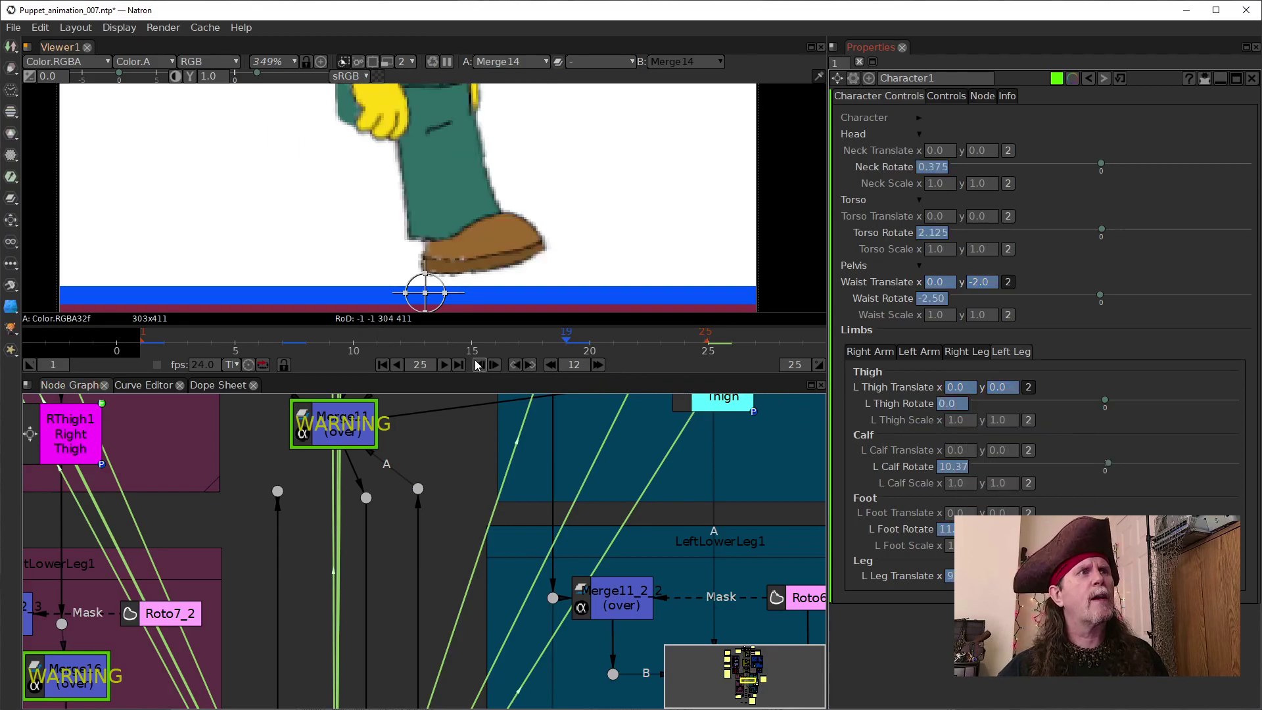
{"action": "left_click", "coordinate": [512, 365]}
{"action": "right_click", "coordinate": [945, 407]}
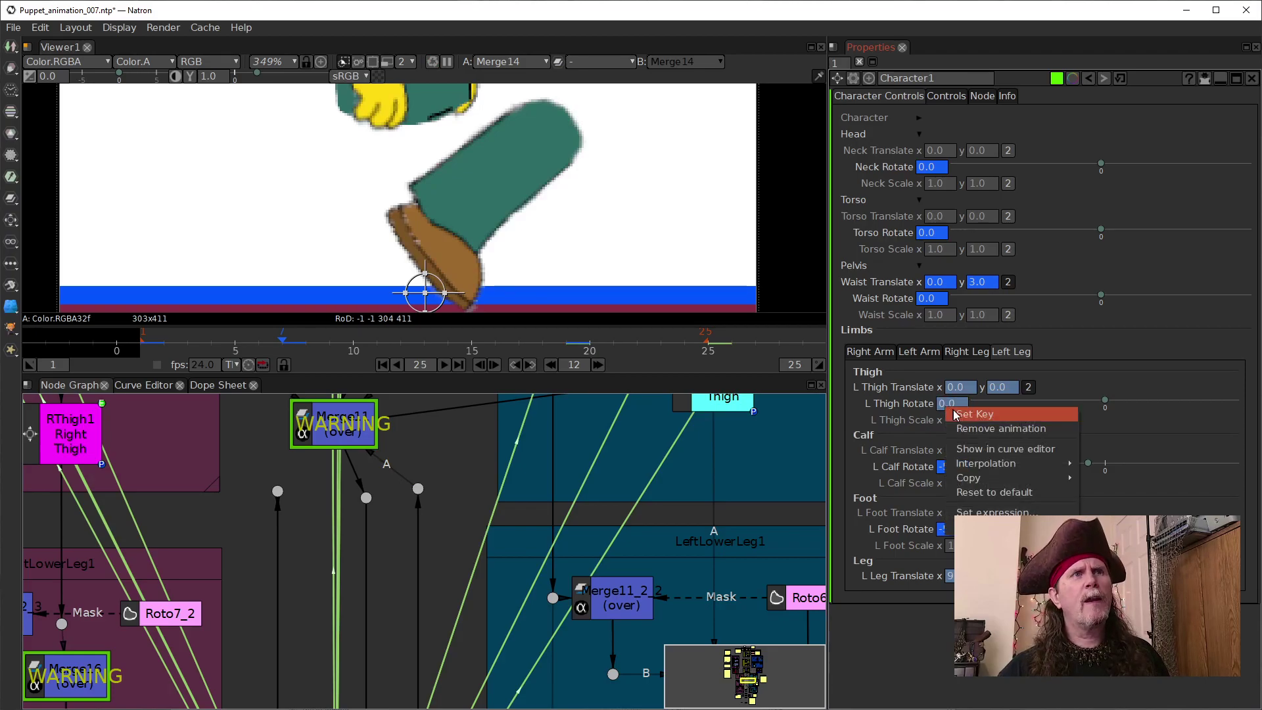
{"action": "left_click", "coordinate": [968, 418]}
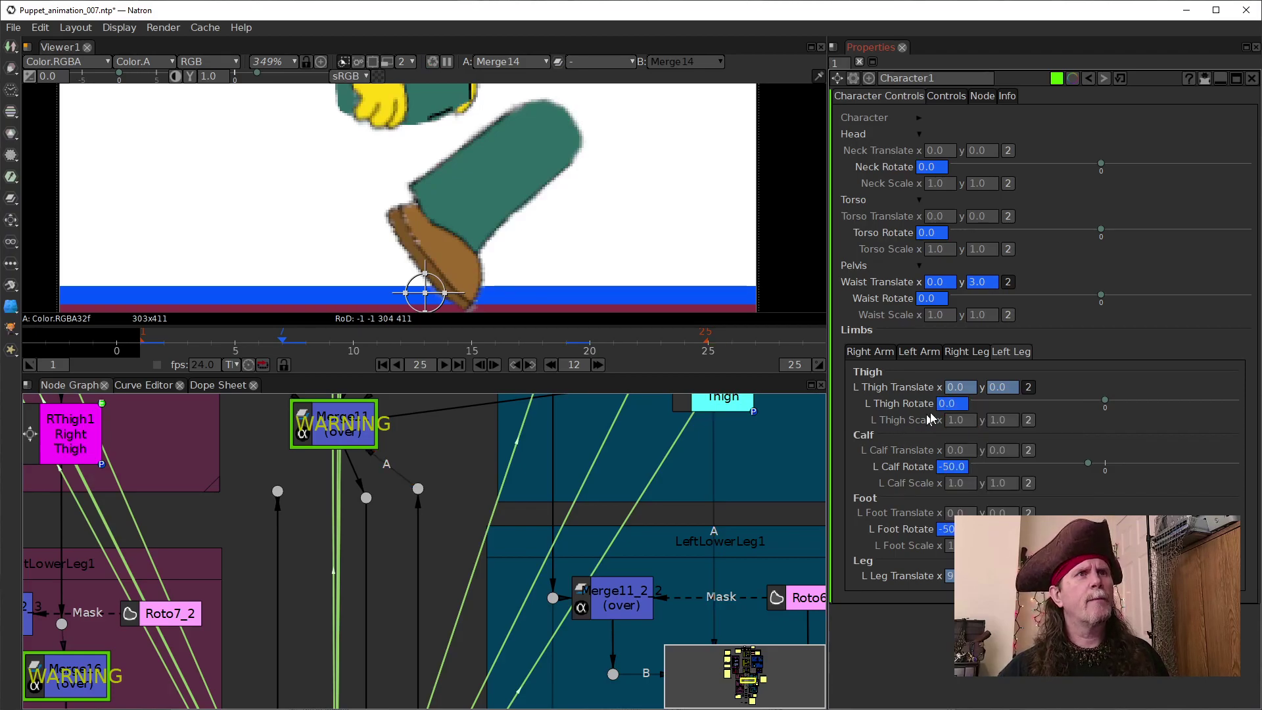
{"action": "right_click", "coordinate": [965, 387]}
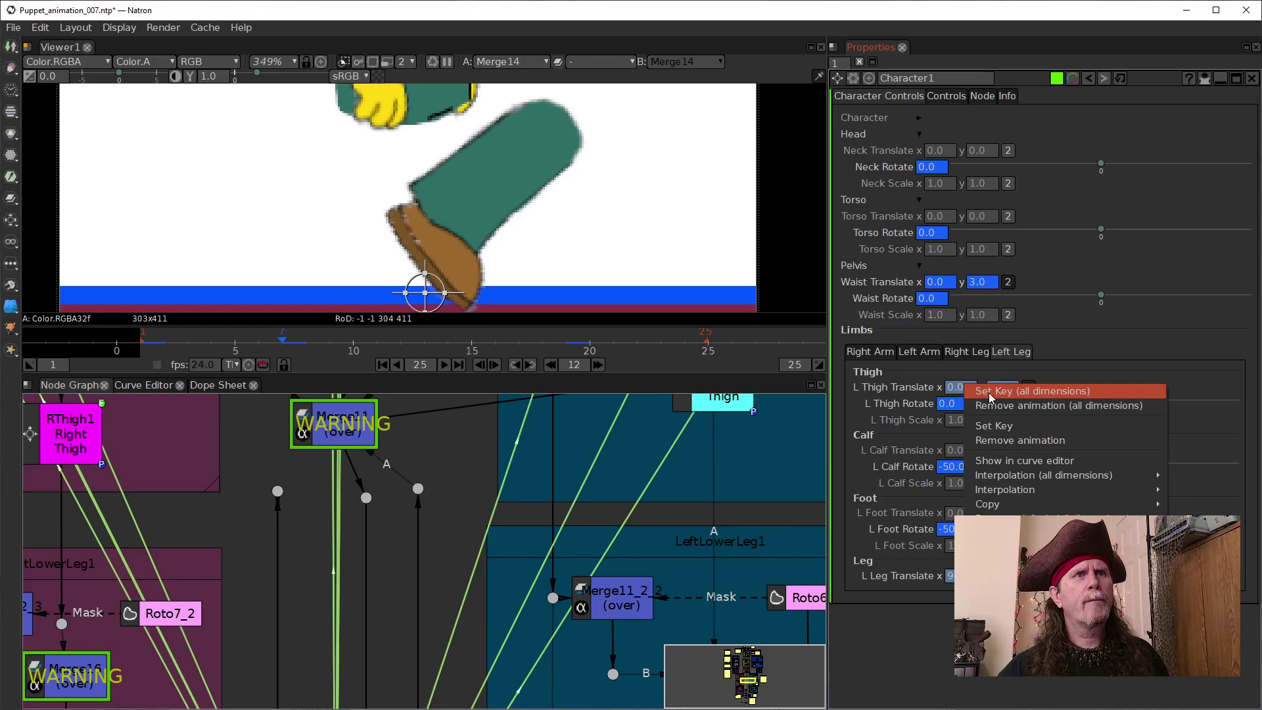
{"action": "left_click", "coordinate": [989, 392]}
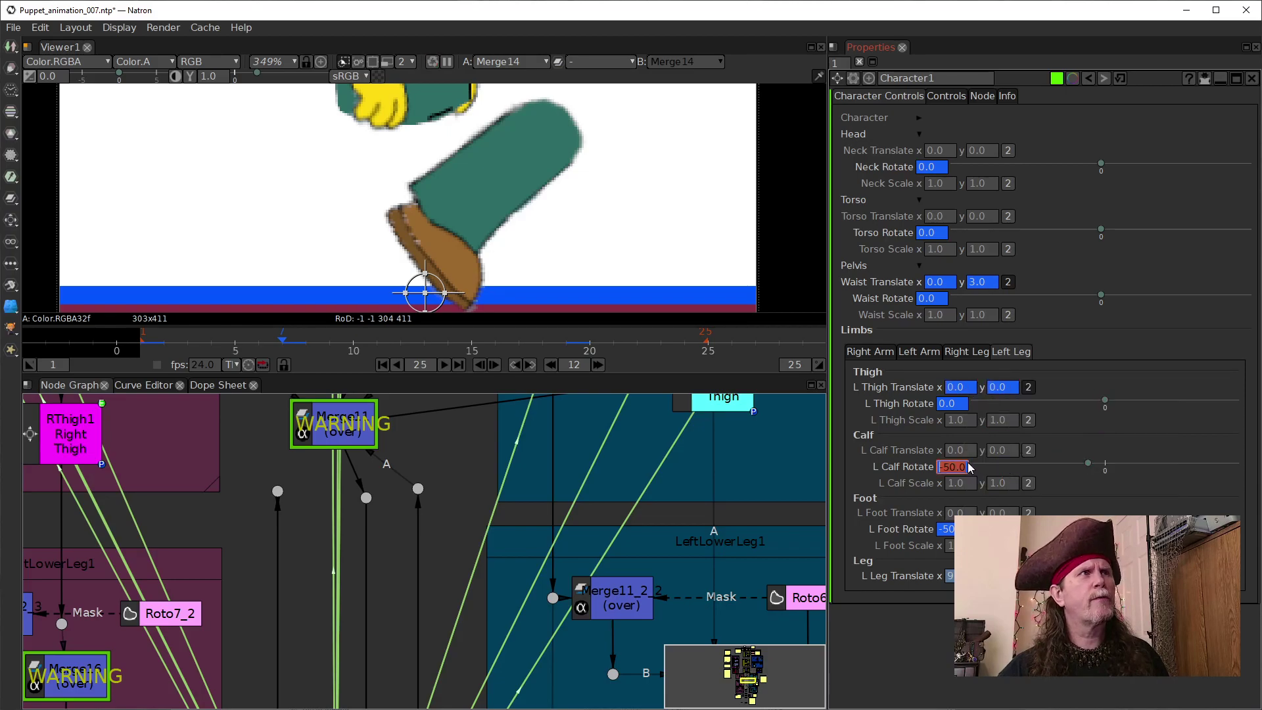
{"action": "right_click", "coordinate": [952, 389]}
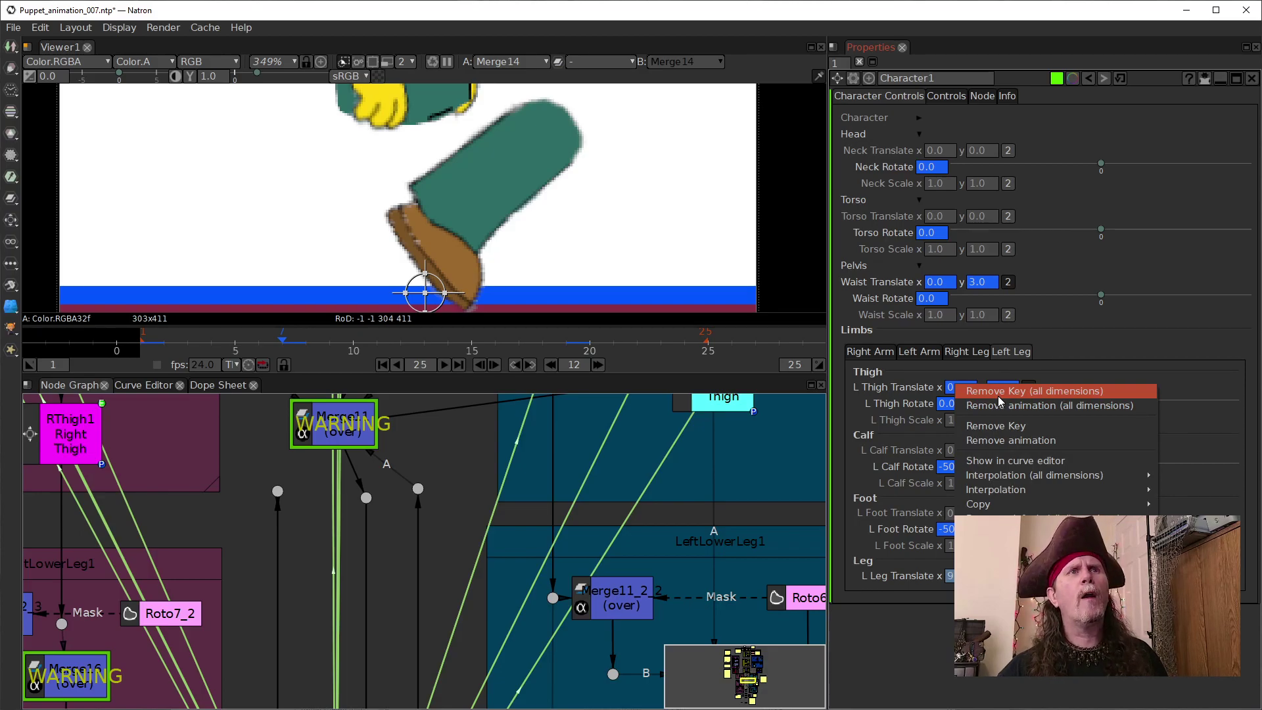
{"action": "left_click", "coordinate": [998, 395]}
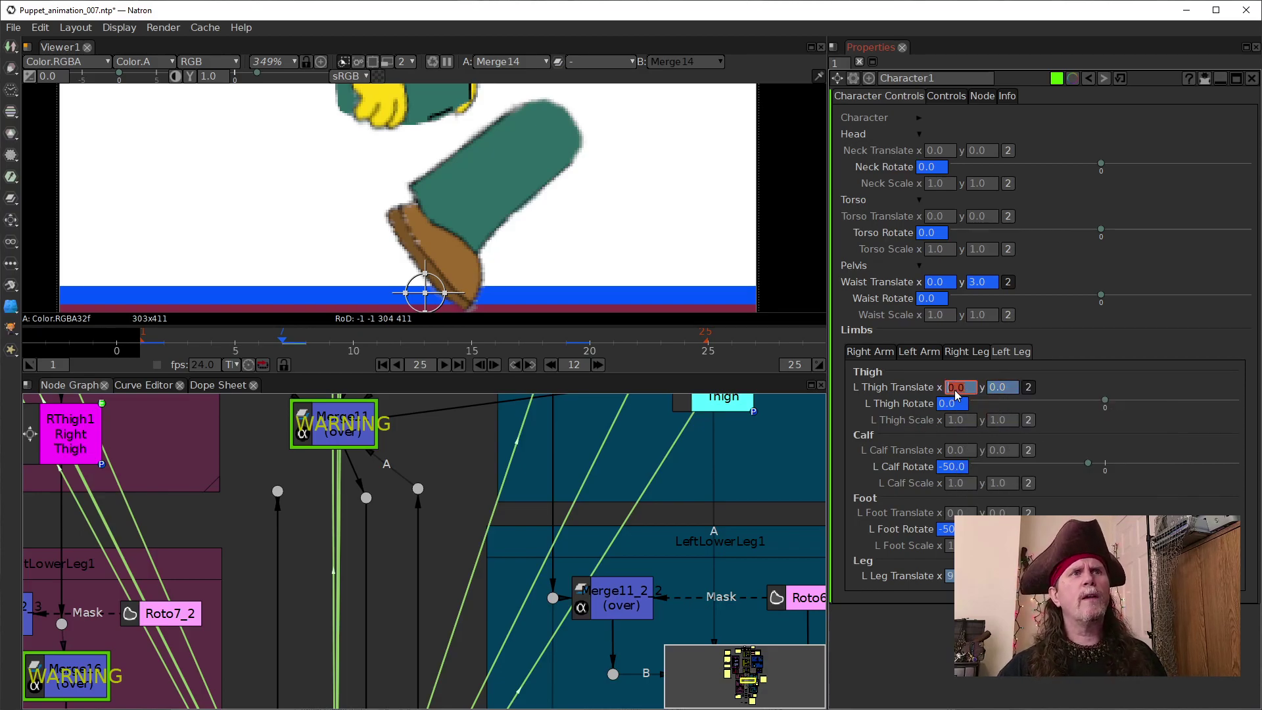
Step: Remove the left thigh's translate animation in all dimensions
{"action": "right_click", "coordinate": [955, 389]}
{"action": "left_click", "coordinate": [1020, 415]}
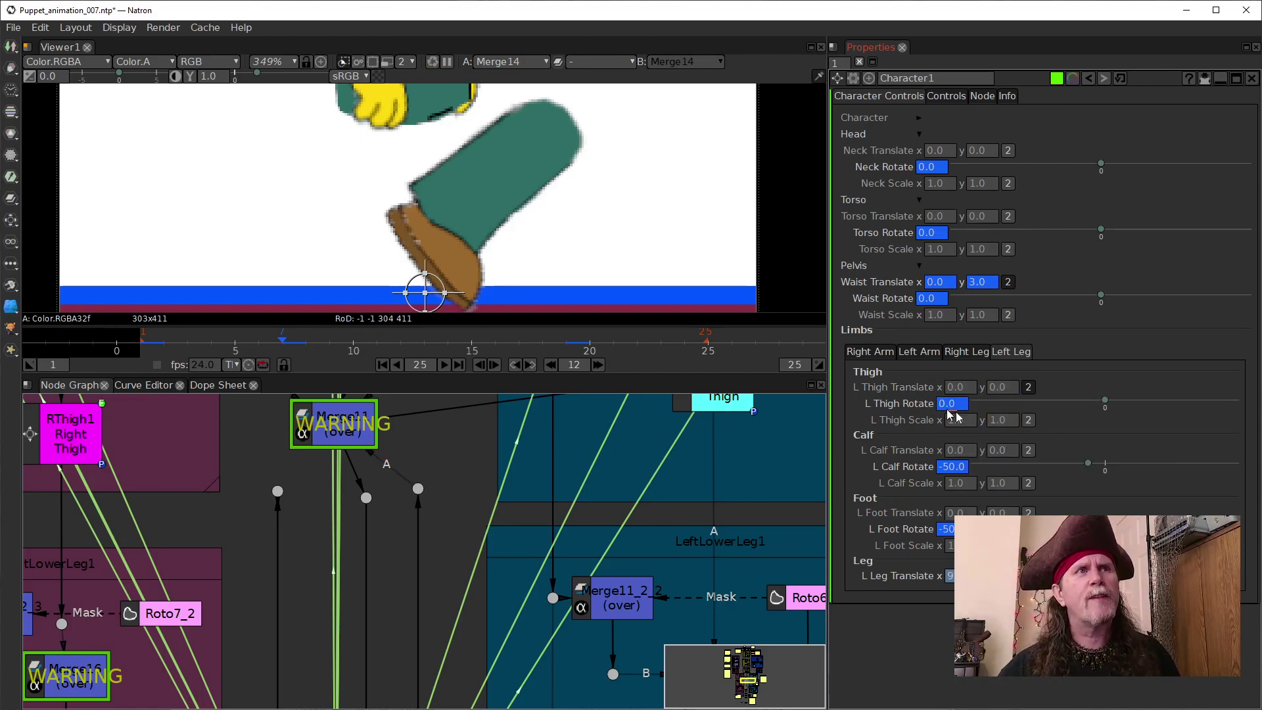
{"action": "left_click", "coordinate": [943, 406]}
Step: Set a key for the right thigh's rotation at frame 7 with the value 0.0
{"action": "left_click", "coordinate": [965, 351]}
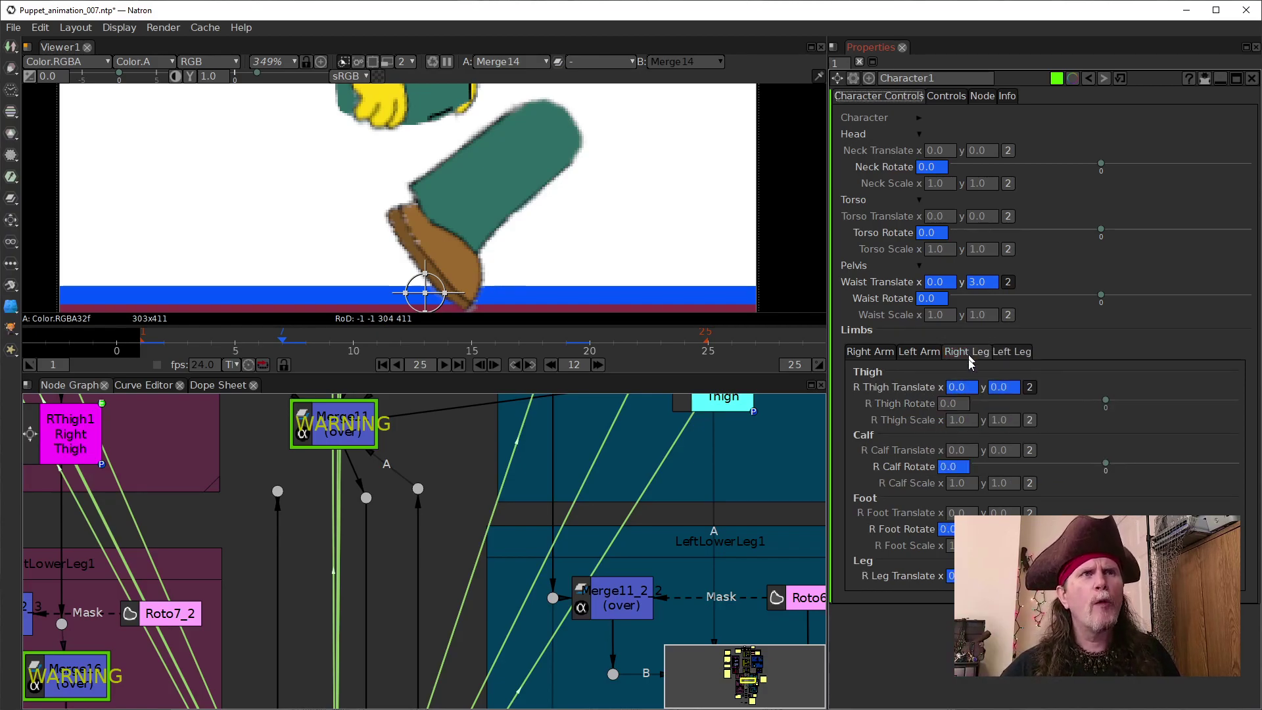
{"action": "right_click", "coordinate": [951, 403]}
{"action": "left_click", "coordinate": [988, 409]}
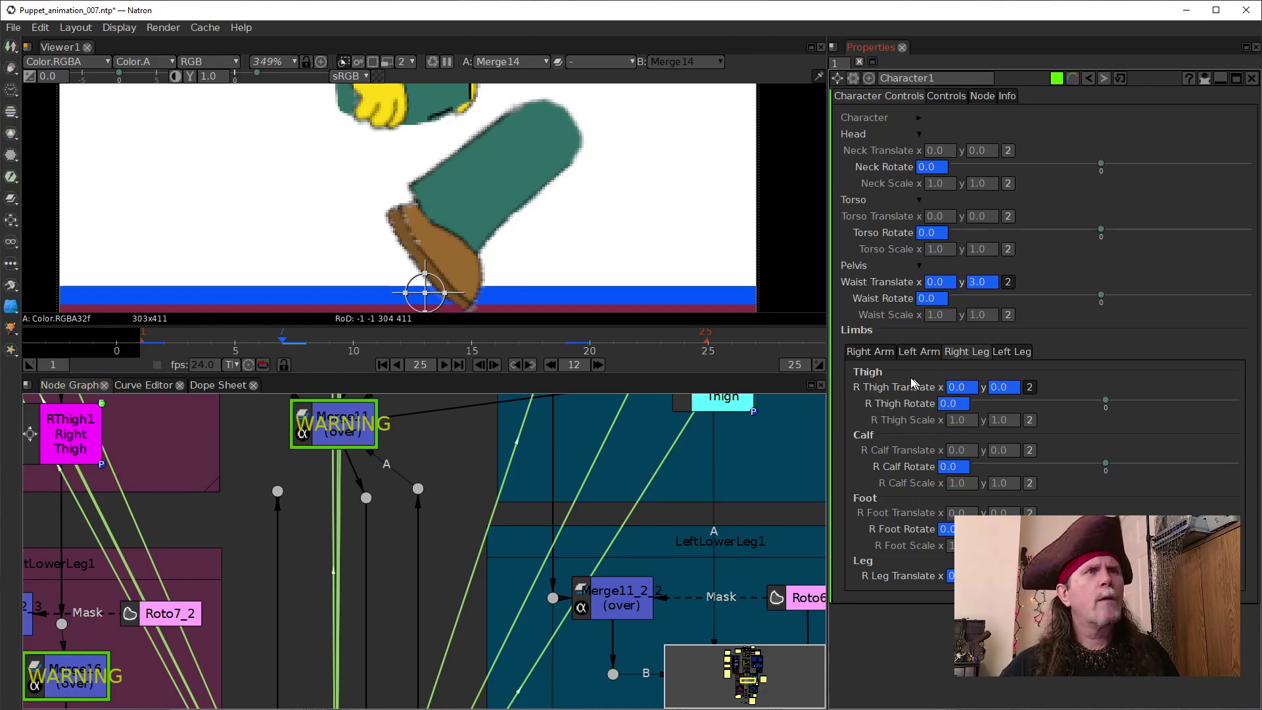
Step: Set keys for the right thigh's rotation at frames 1, 13 and 25 with the value 0.0
{"action": "left_click", "coordinate": [382, 365]}
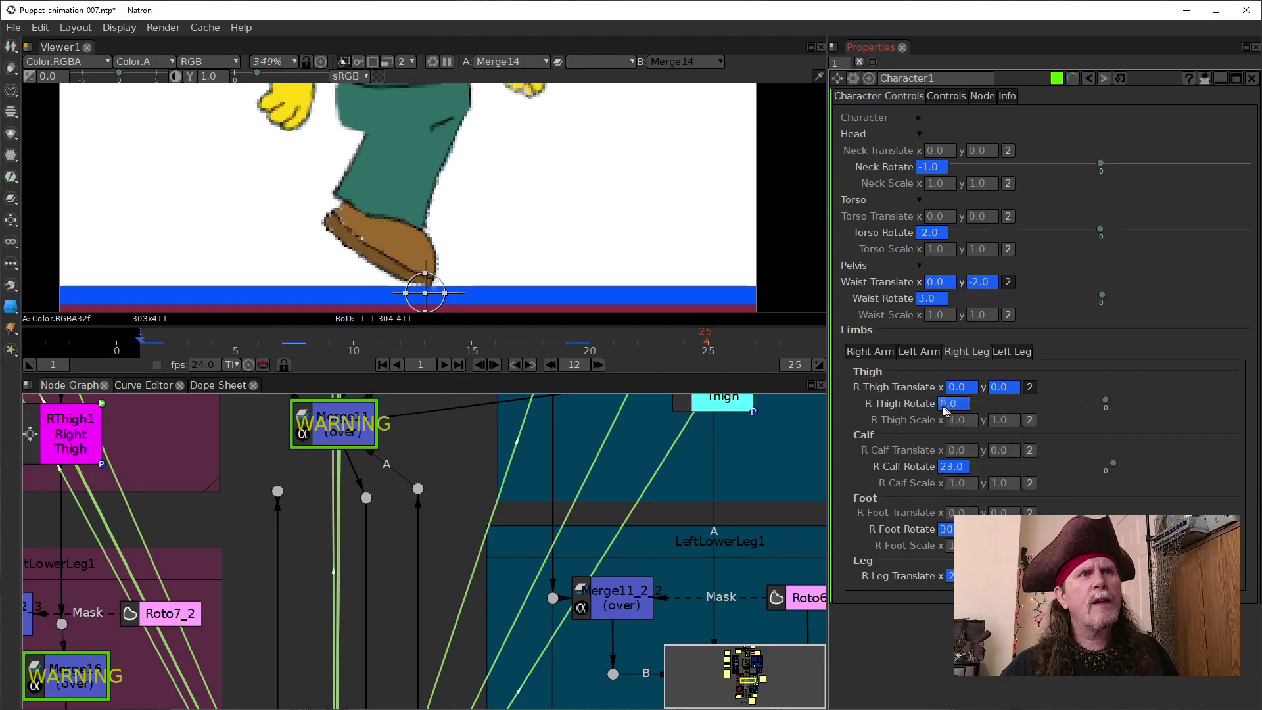
{"action": "left_click", "coordinate": [598, 365]}
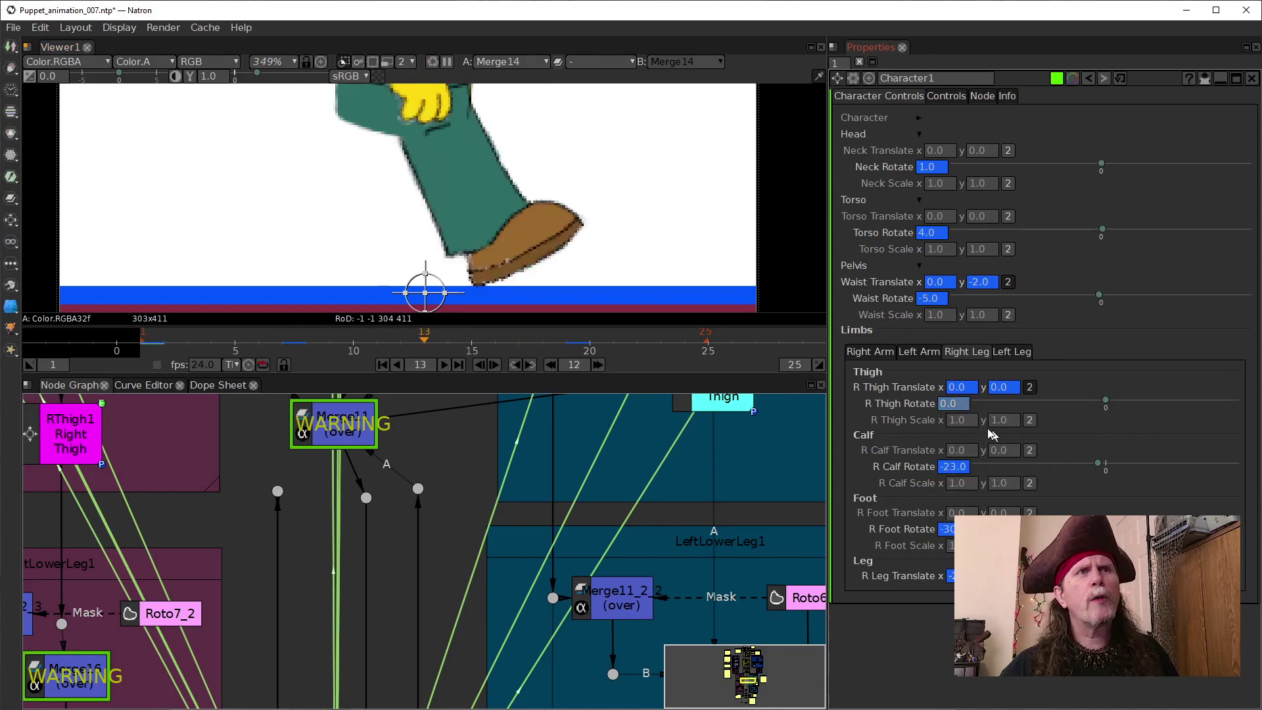
{"action": "left_click", "coordinate": [599, 365]}
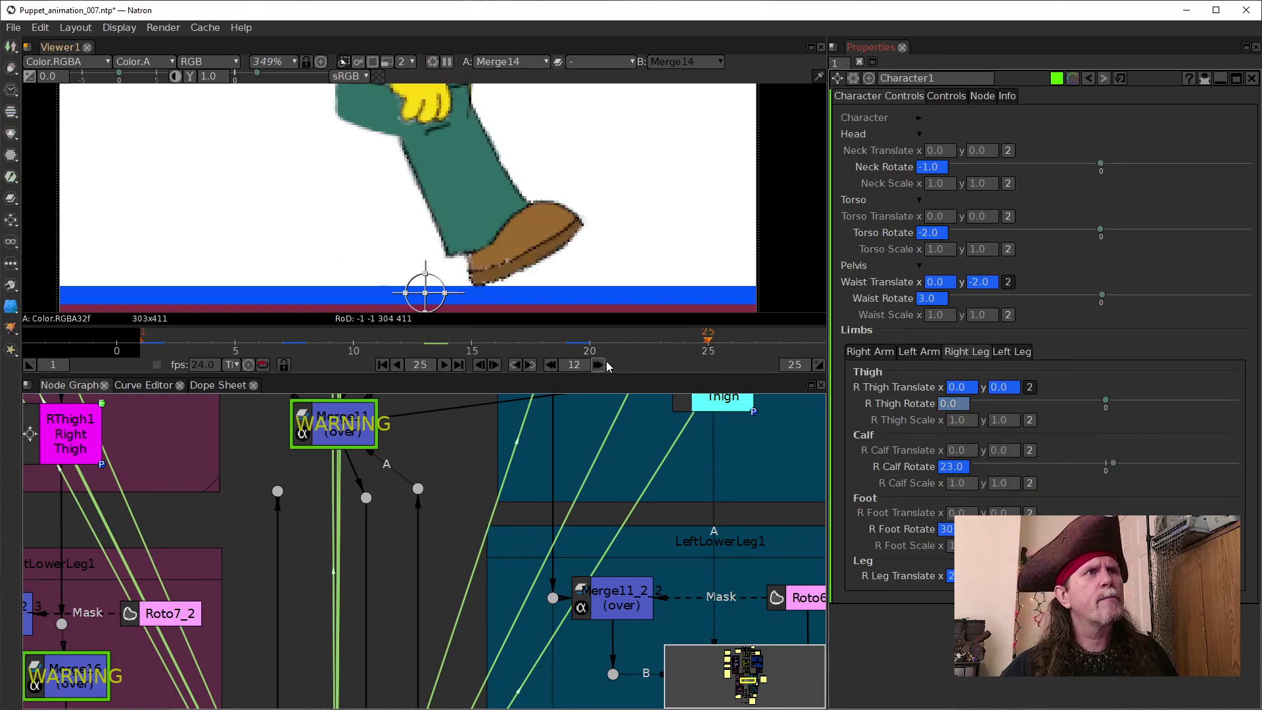
{"action": "right_click", "coordinate": [947, 404]}
{"action": "left_click", "coordinate": [972, 411]}
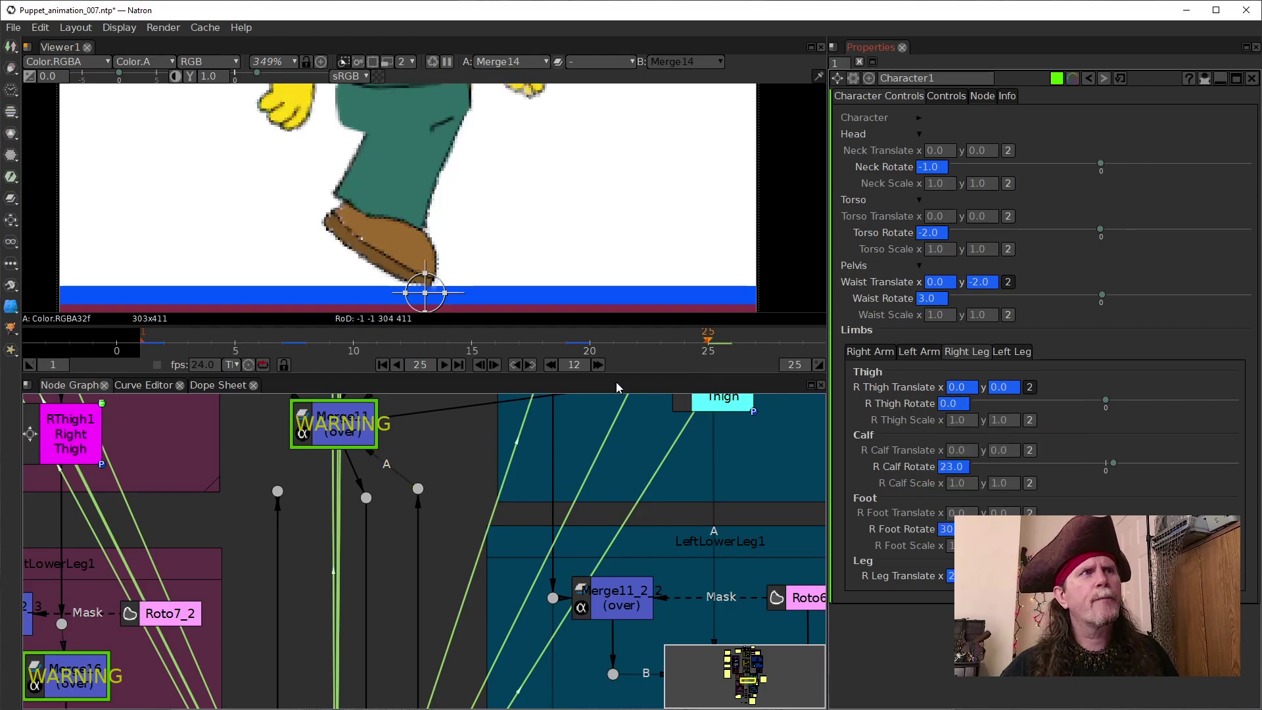
Step: Set a key for the right thigh's rotation at frame 19 and return to frame 7
{"action": "left_click", "coordinate": [571, 344]}
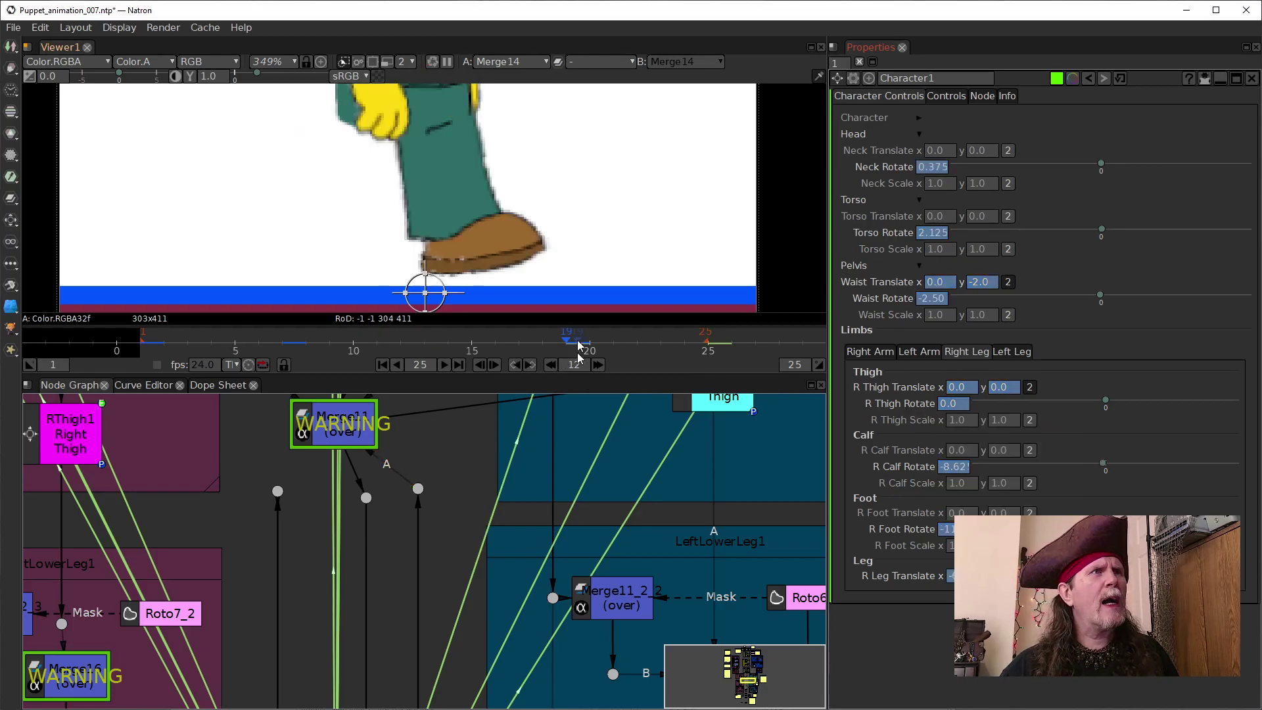
{"action": "right_click", "coordinate": [948, 406]}
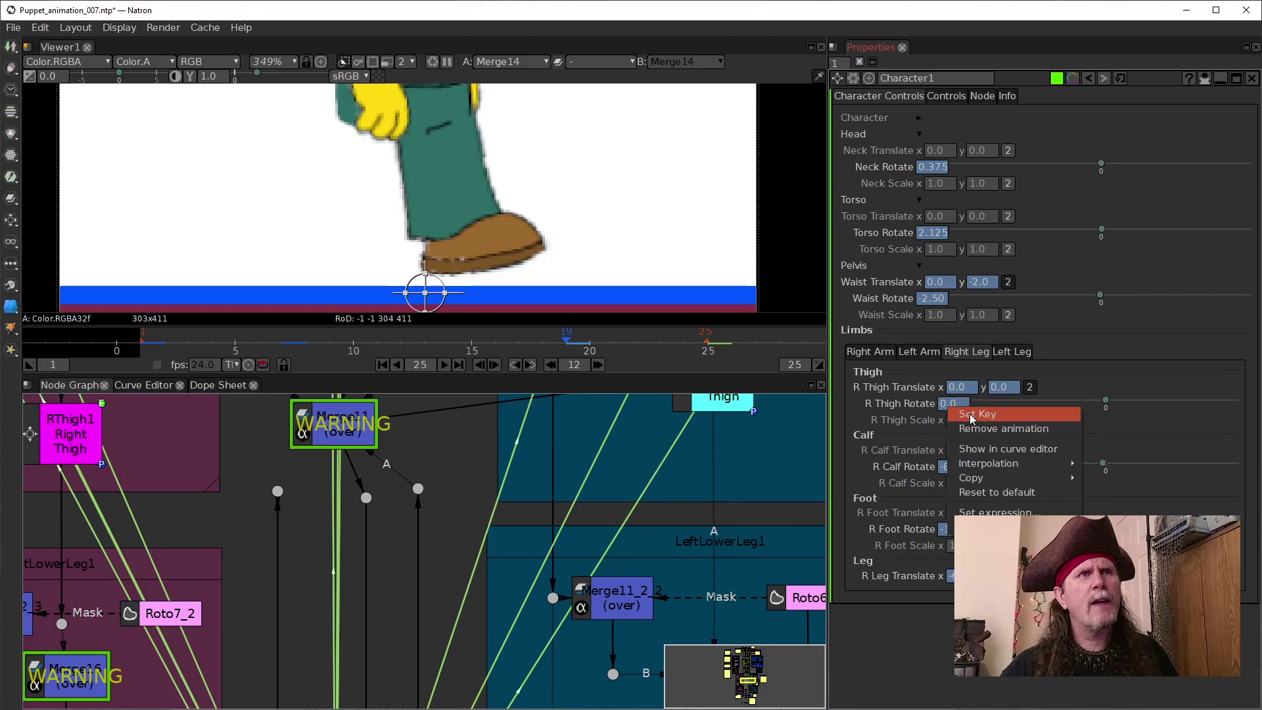
{"action": "left_click", "coordinate": [971, 414]}
{"action": "left_click", "coordinate": [551, 364]}
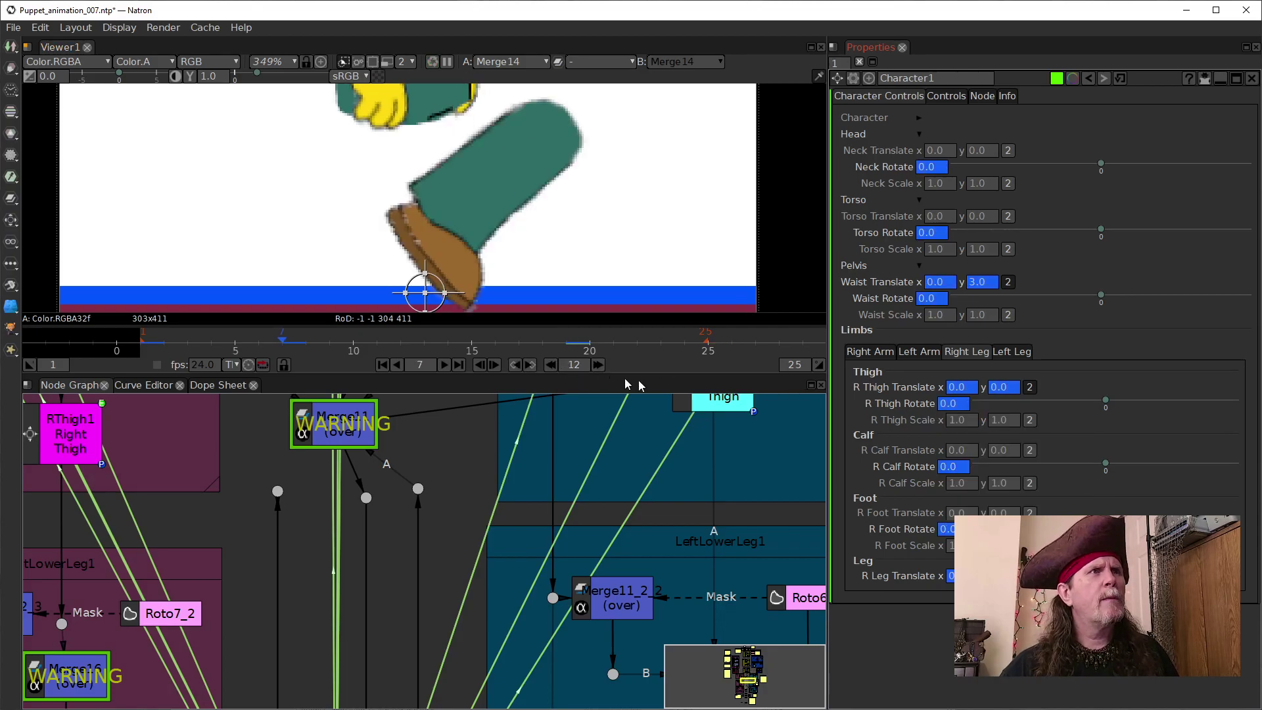
Step: Raise the left leg's vertical translation at frame 7 above 8 so the foot sits just above the blue ground line
{"action": "right_click", "coordinate": [949, 407]}
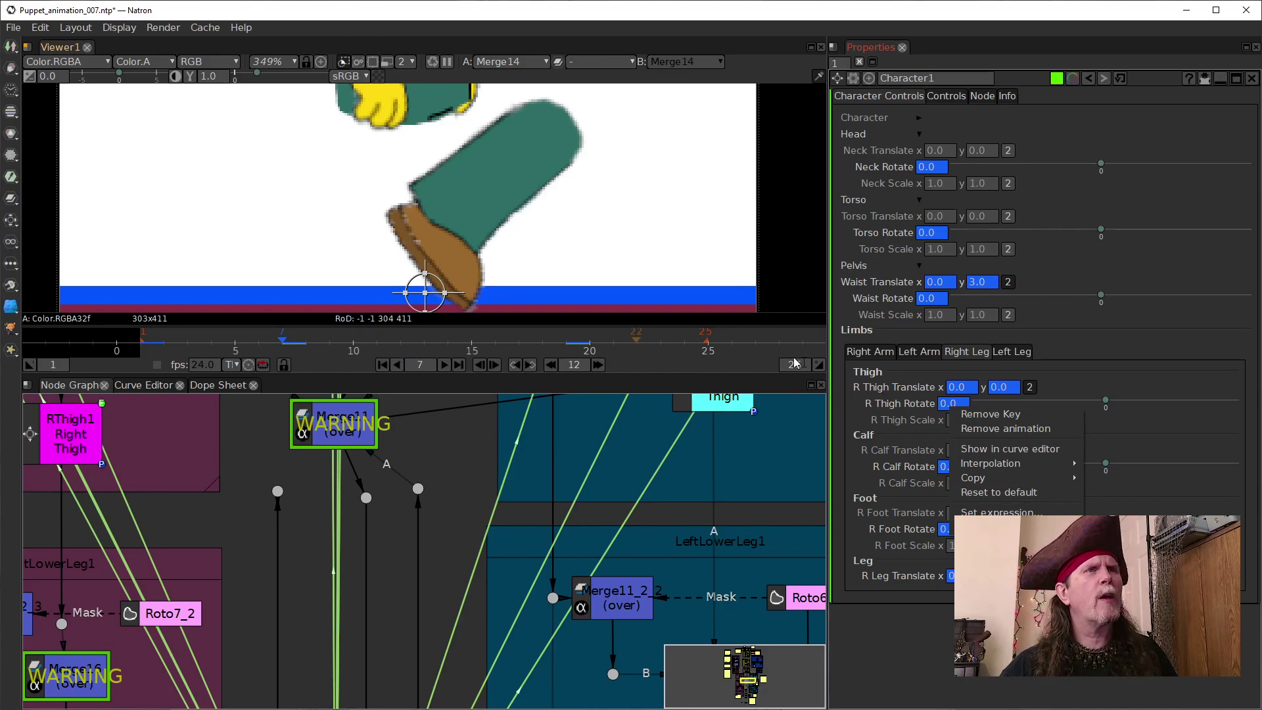
{"action": "left_click", "coordinate": [895, 389]}
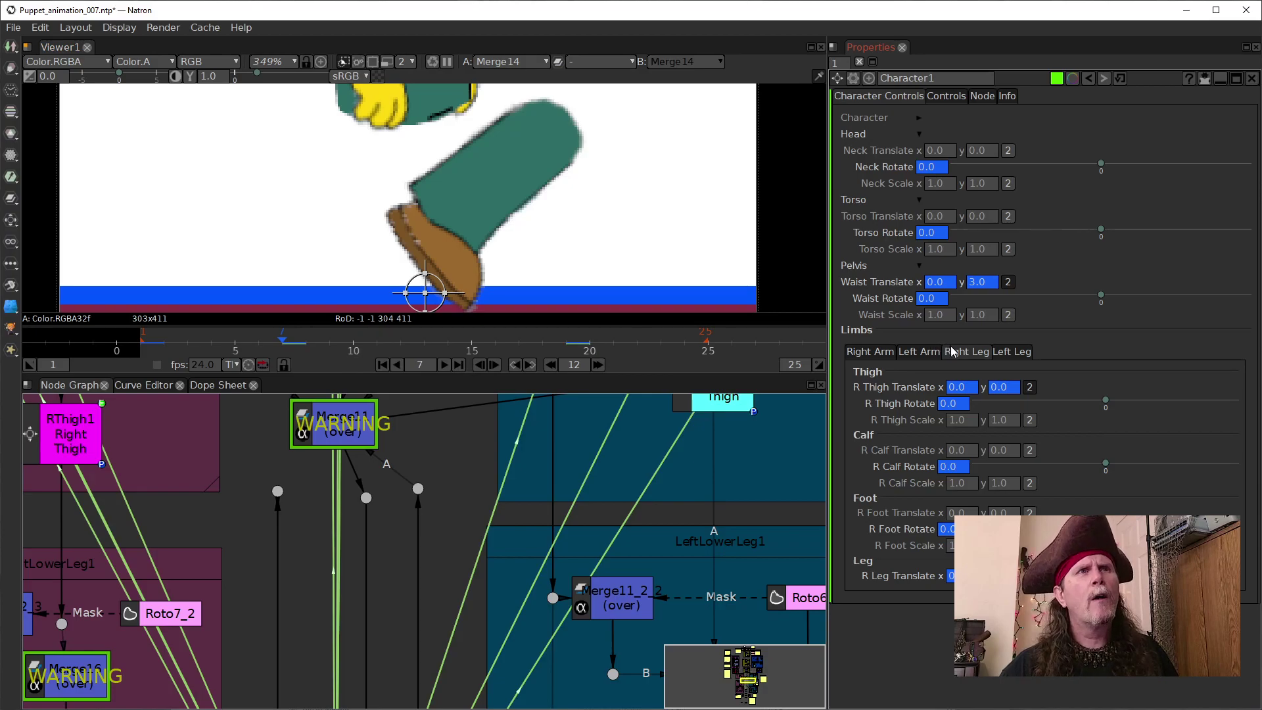
{"action": "left_click", "coordinate": [1001, 351]}
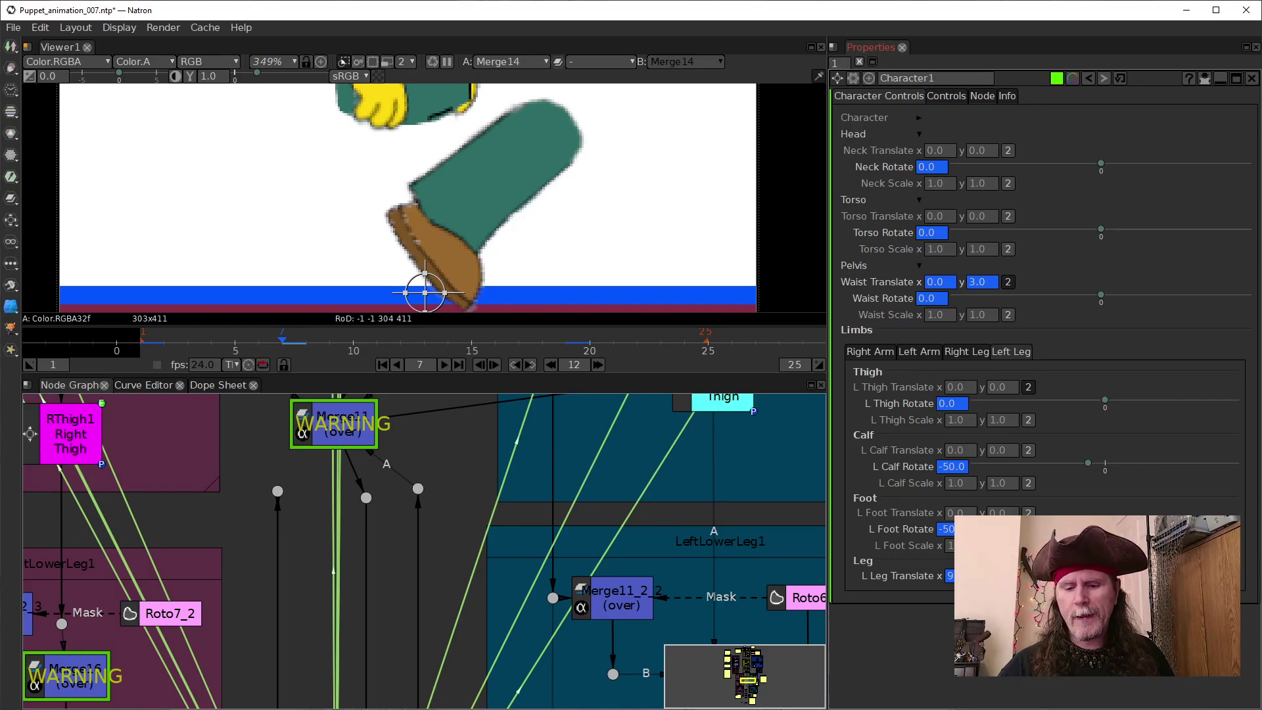
{"action": "type", "text": "8"}
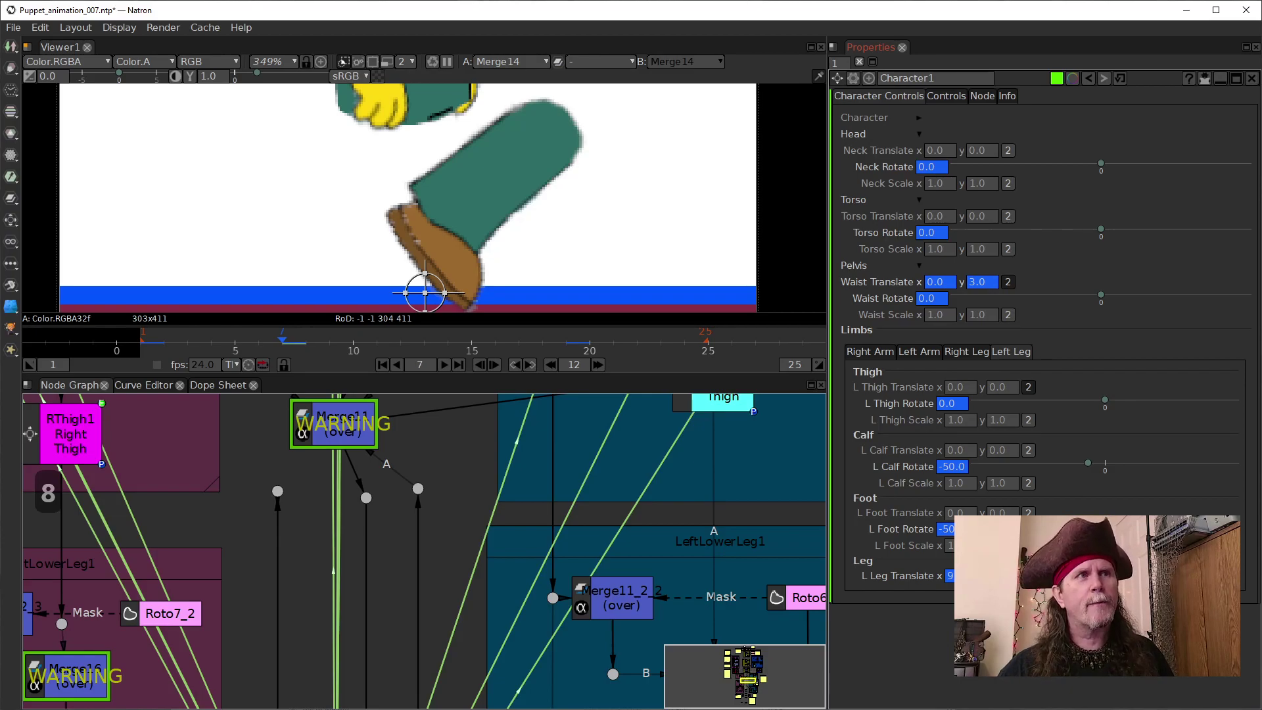
{"action": "key", "text": "Return"}
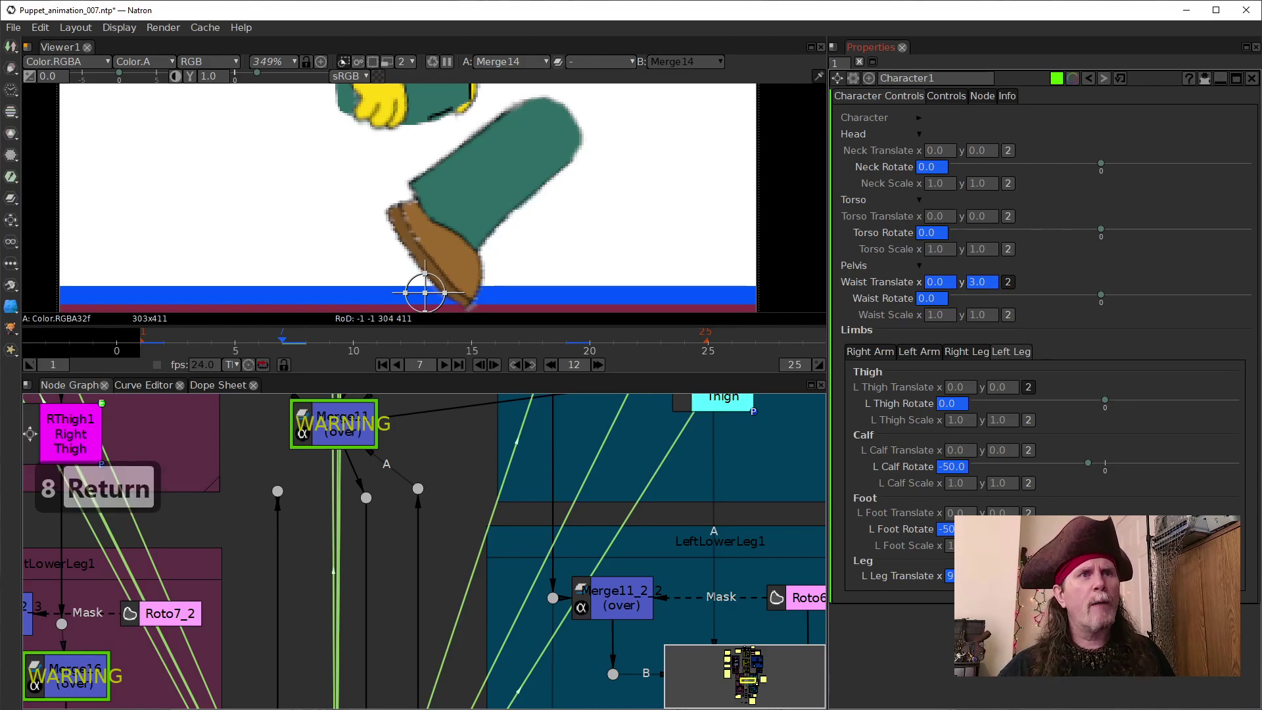
{"action": "scroll", "coordinate": [1003, 576], "scroll_direction": "up", "scroll_amount": 7}
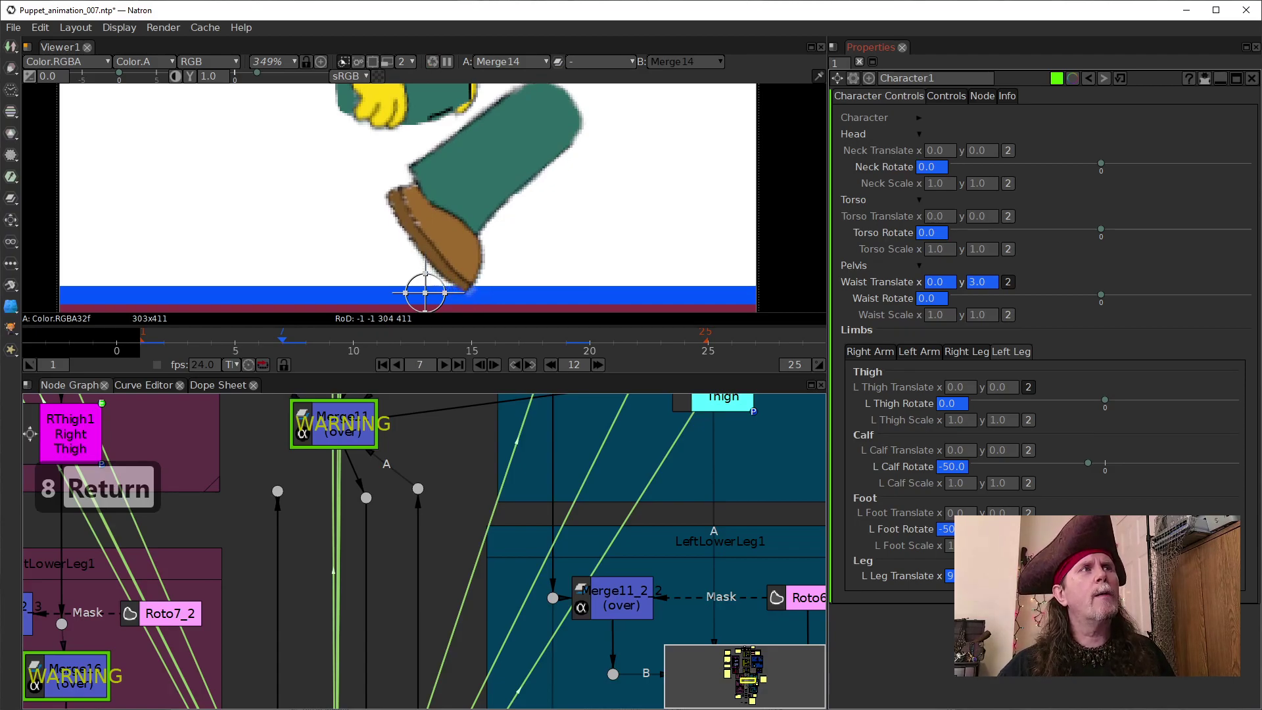
{"action": "scroll", "coordinate": [1003, 576], "scroll_direction": "up", "scroll_amount": 2}
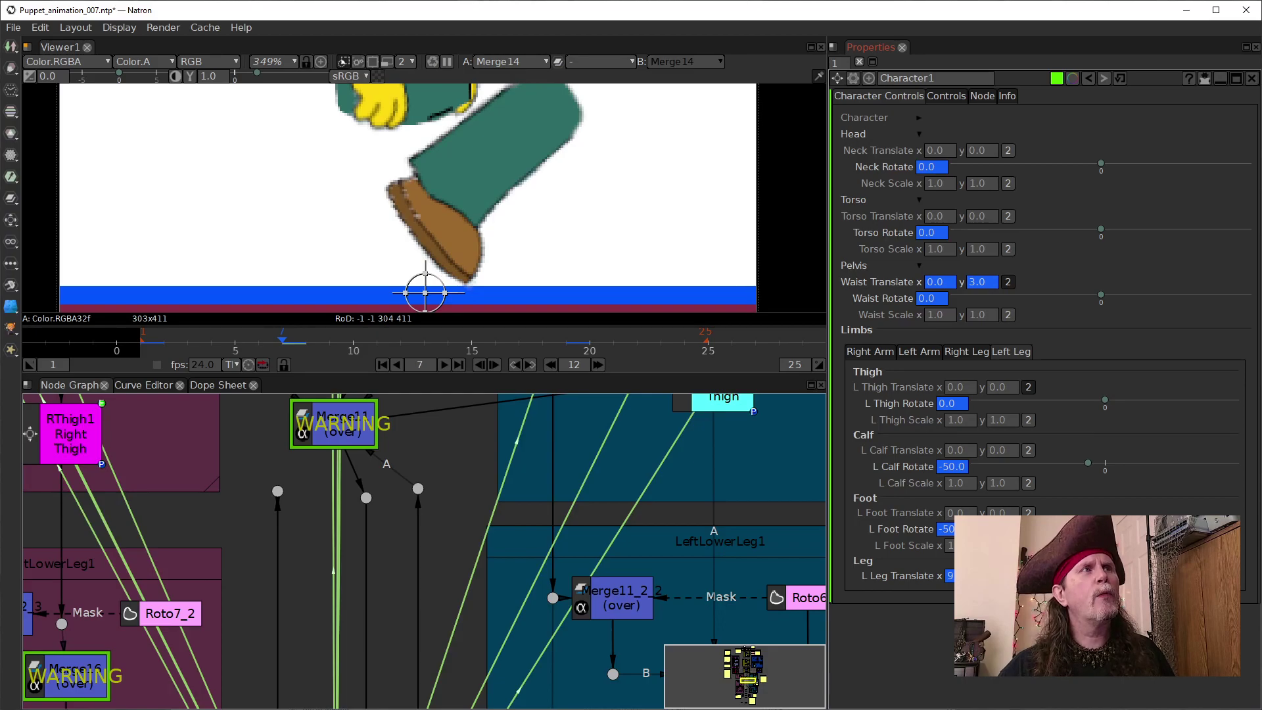
{"action": "scroll", "coordinate": [1003, 576], "scroll_direction": "up", "scroll_amount": 2}
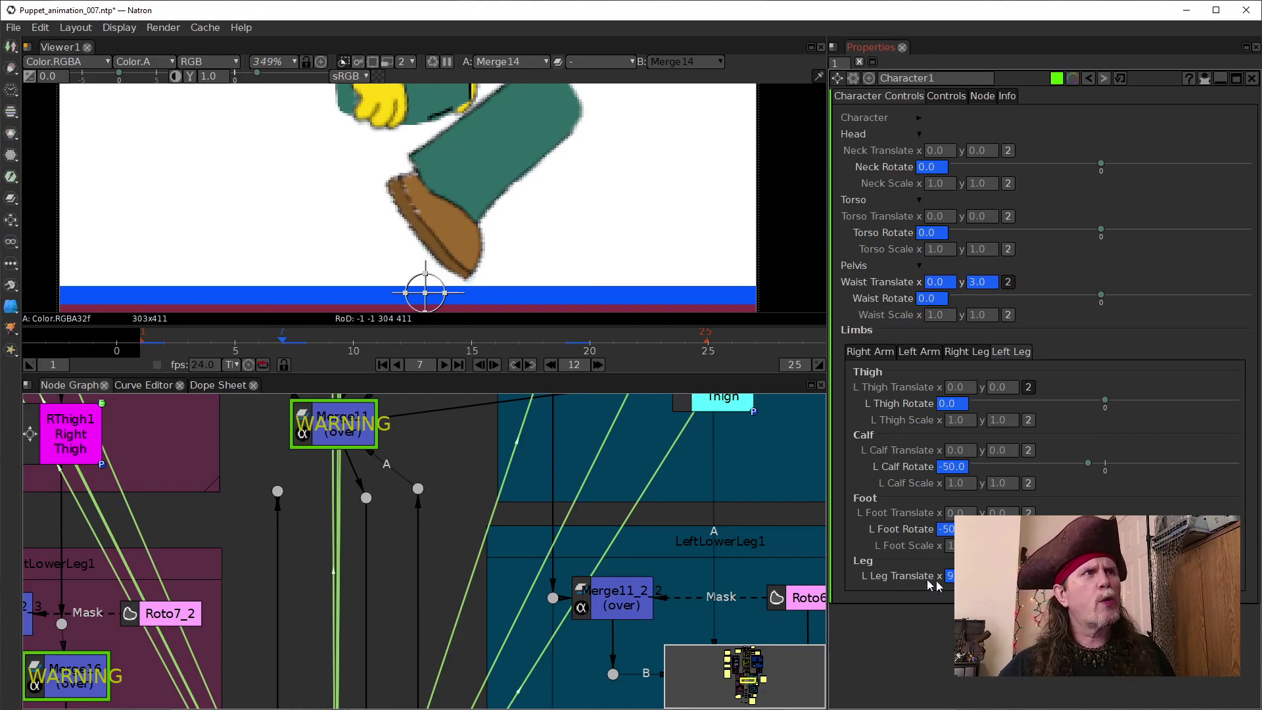
{"action": "scroll", "coordinate": [1003, 576], "scroll_direction": "down", "scroll_amount": 2}
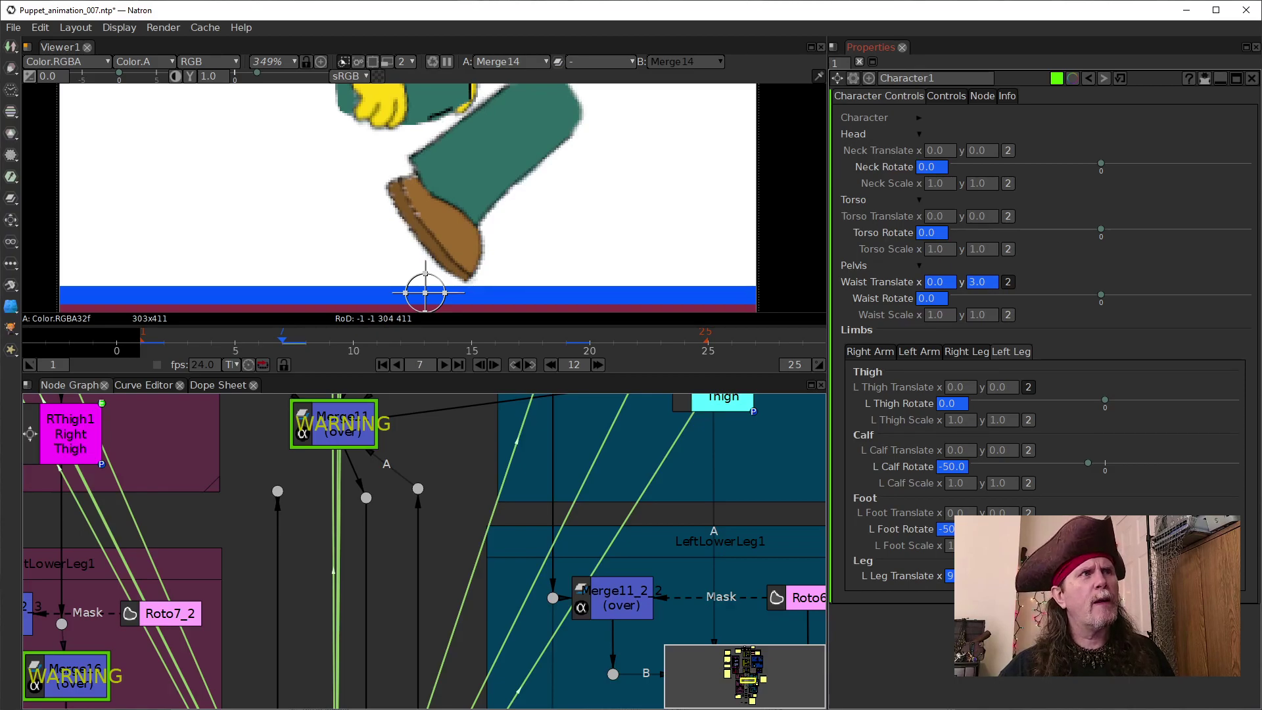
{"action": "scroll", "coordinate": [1003, 576], "scroll_direction": "up", "scroll_amount": 1}
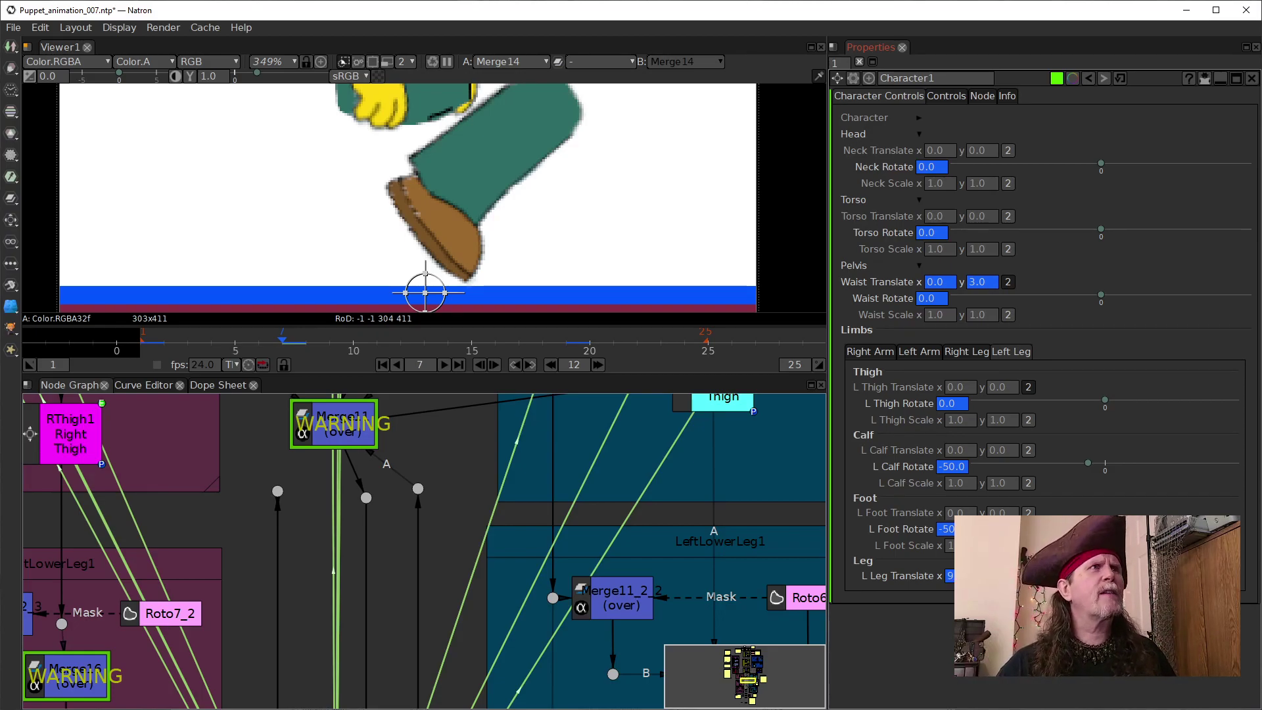
Step: Set the left thigh's rotation at frame 7 to 30.0
{"action": "left_click_drag", "start_coordinate": [623, 156], "coordinate": [616, 197]}
{"action": "left_click", "coordinate": [945, 407]}
{"action": "scroll", "coordinate": [943, 406], "scroll_direction": "up", "scroll_amount": 5}
{"action": "scroll", "coordinate": [942, 403], "scroll_direction": "down", "scroll_amount": 3}
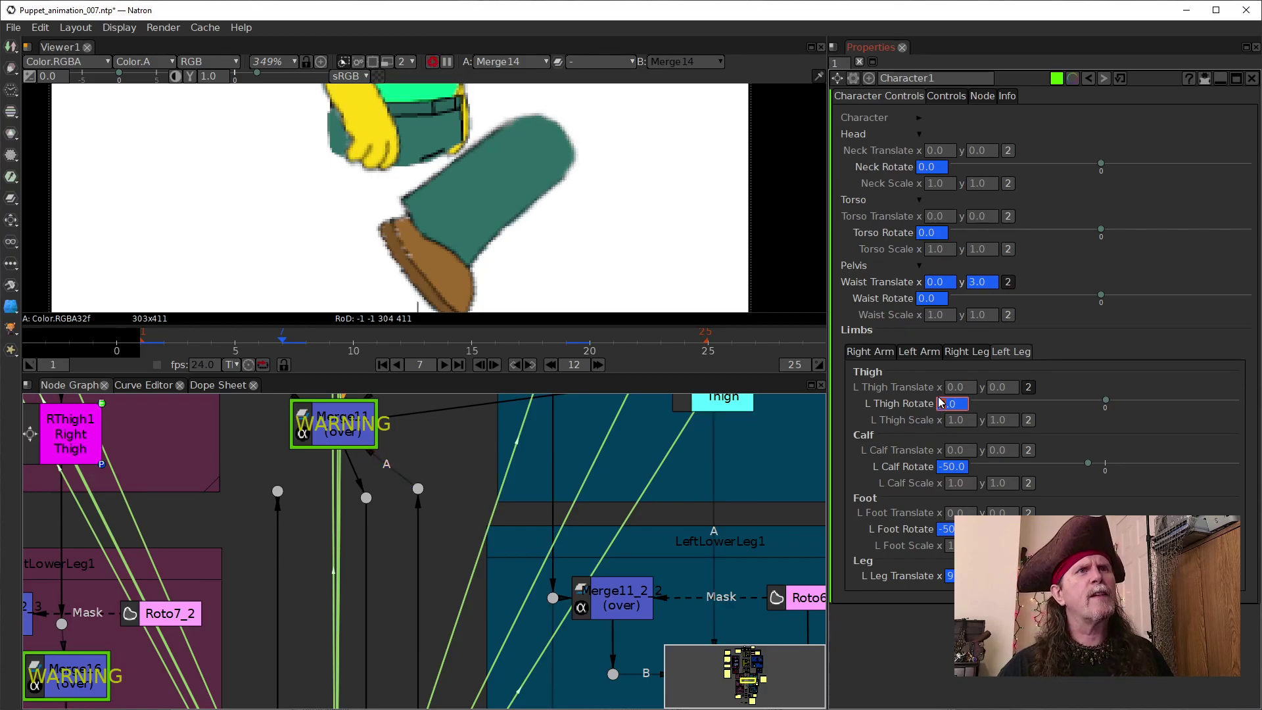
{"action": "left_click", "coordinate": [920, 383]}
{"action": "double_click", "coordinate": [942, 406]}
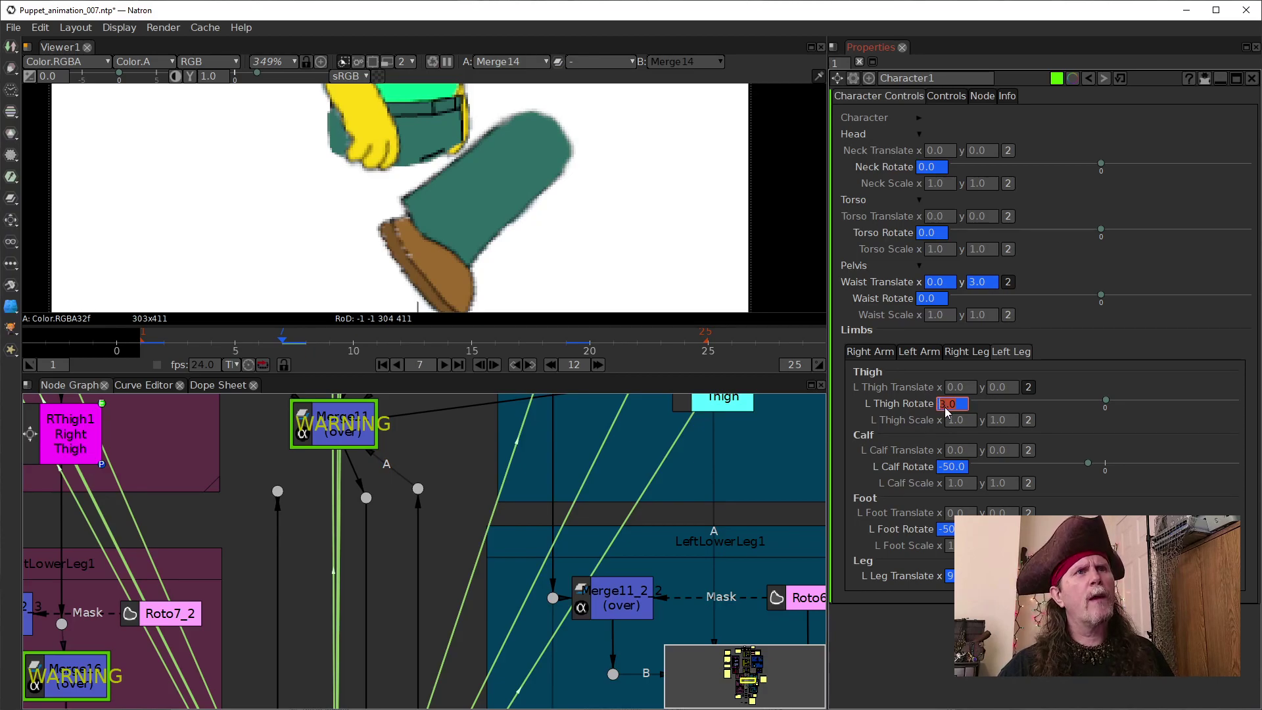
{"action": "scroll", "coordinate": [943, 408], "scroll_direction": "up", "scroll_amount": 5}
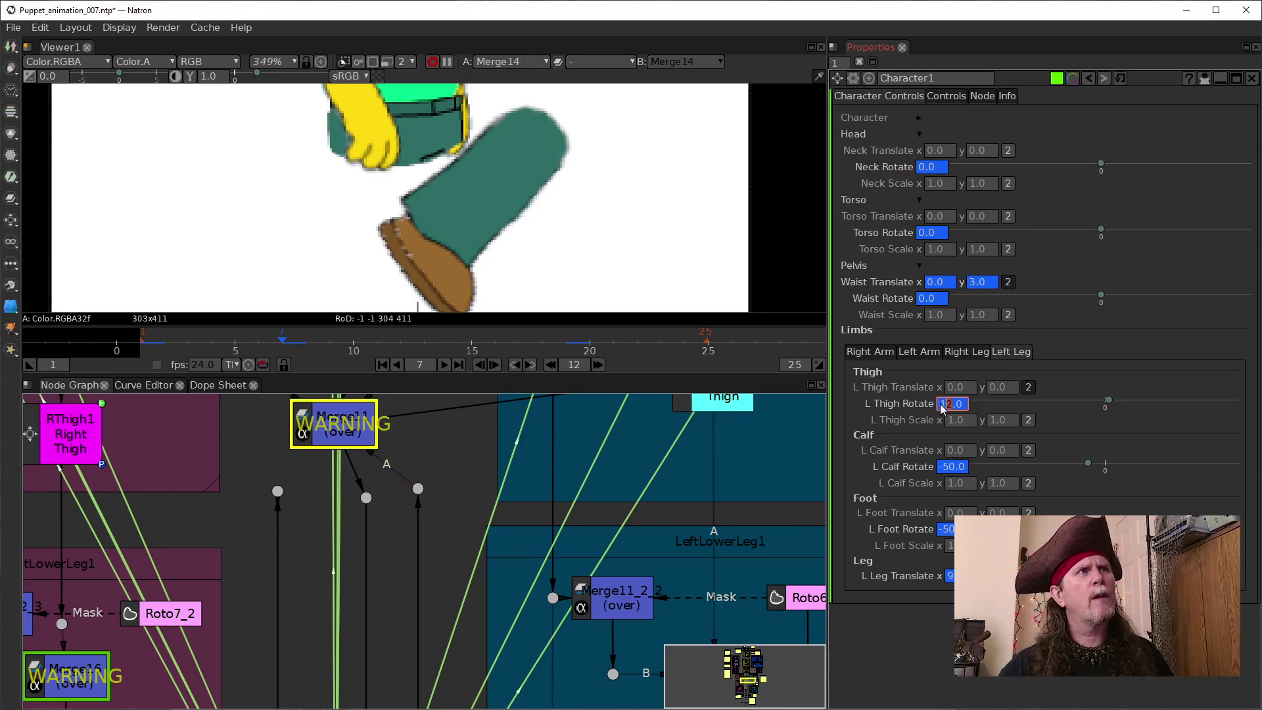
{"action": "scroll", "coordinate": [943, 405], "scroll_direction": "up", "scroll_amount": 5}
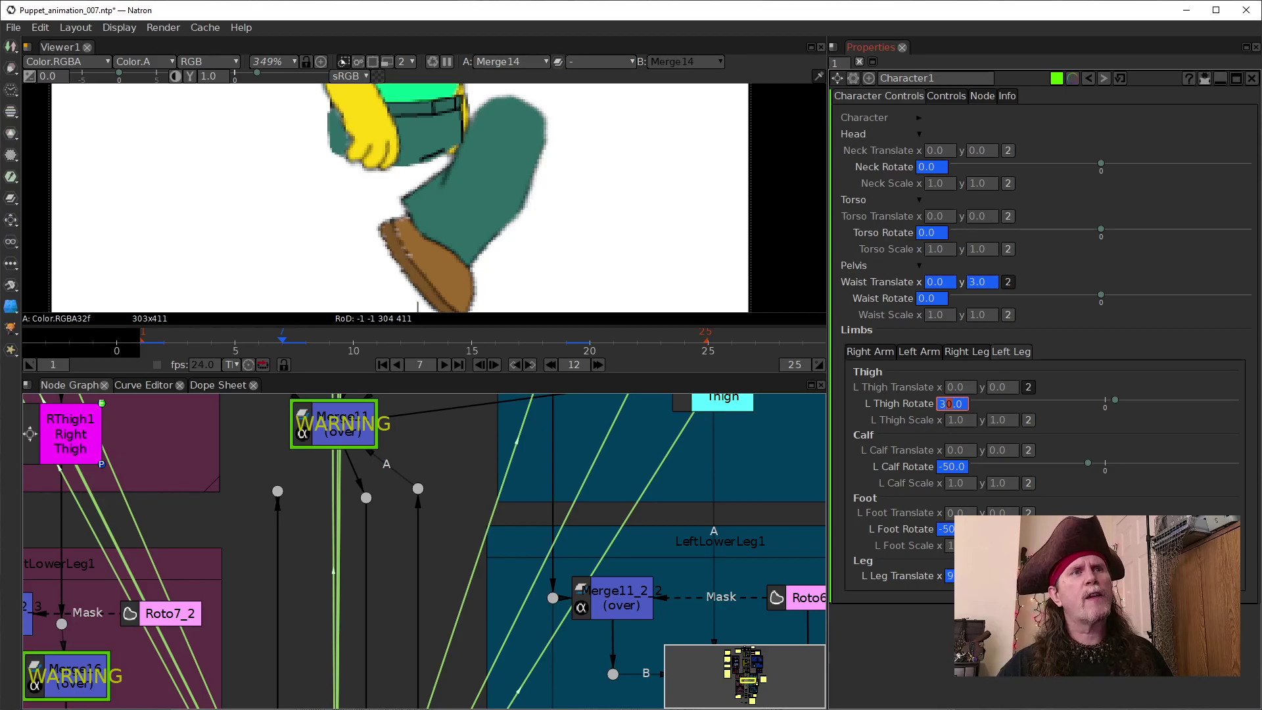
Step: Remove the left leg's translate key at frame 7 and set the left thigh's rotation to 100.0
{"action": "right_click", "coordinate": [958, 575]}
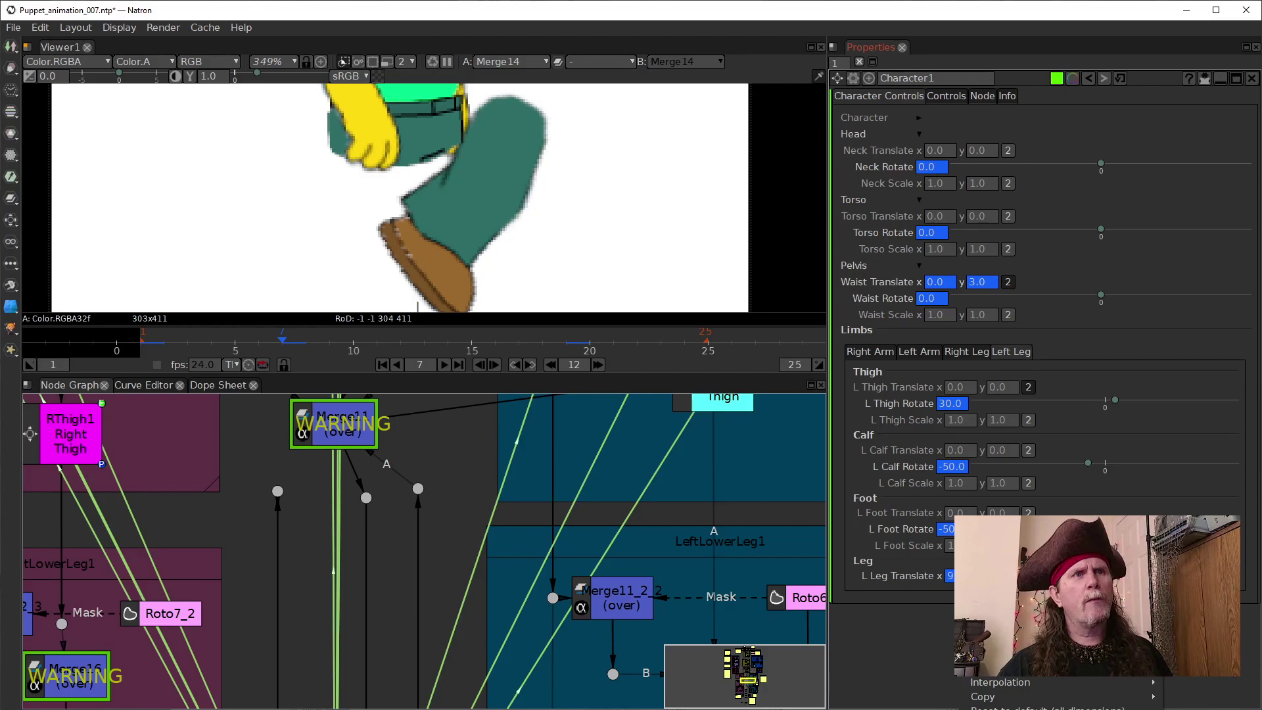
{"action": "left_click", "coordinate": [993, 585]}
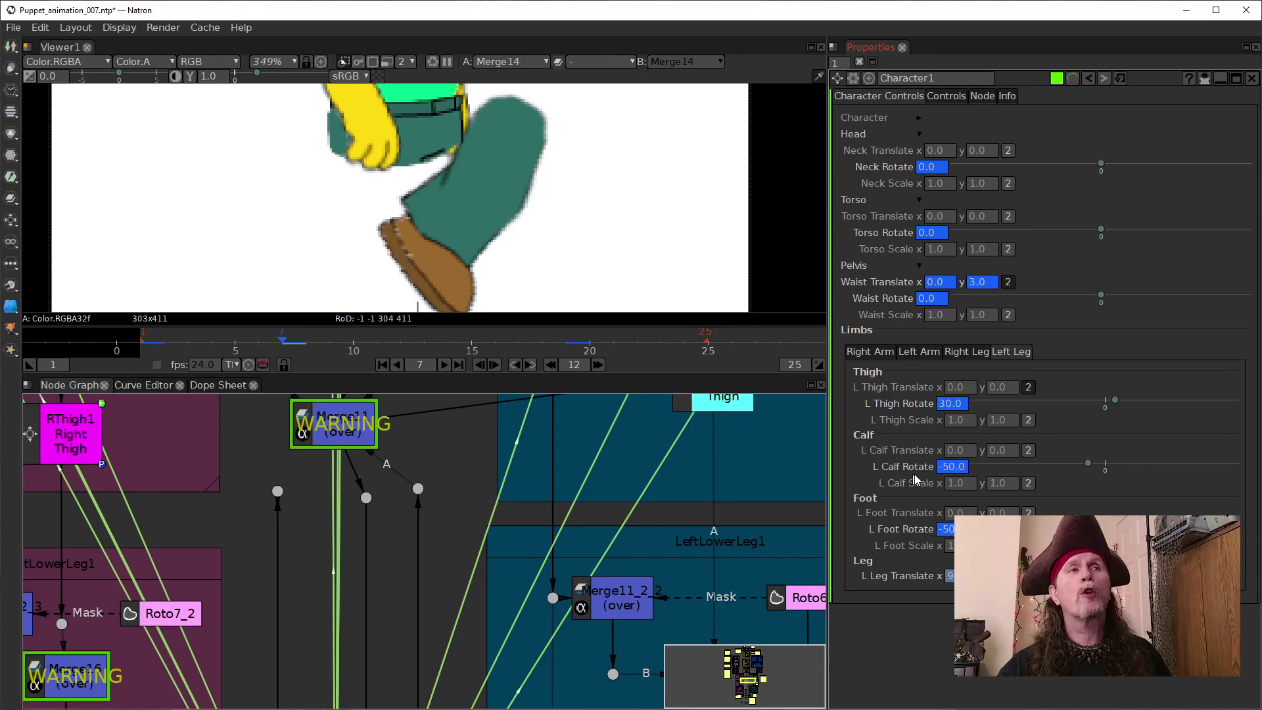
{"action": "left_click", "coordinate": [942, 403]}
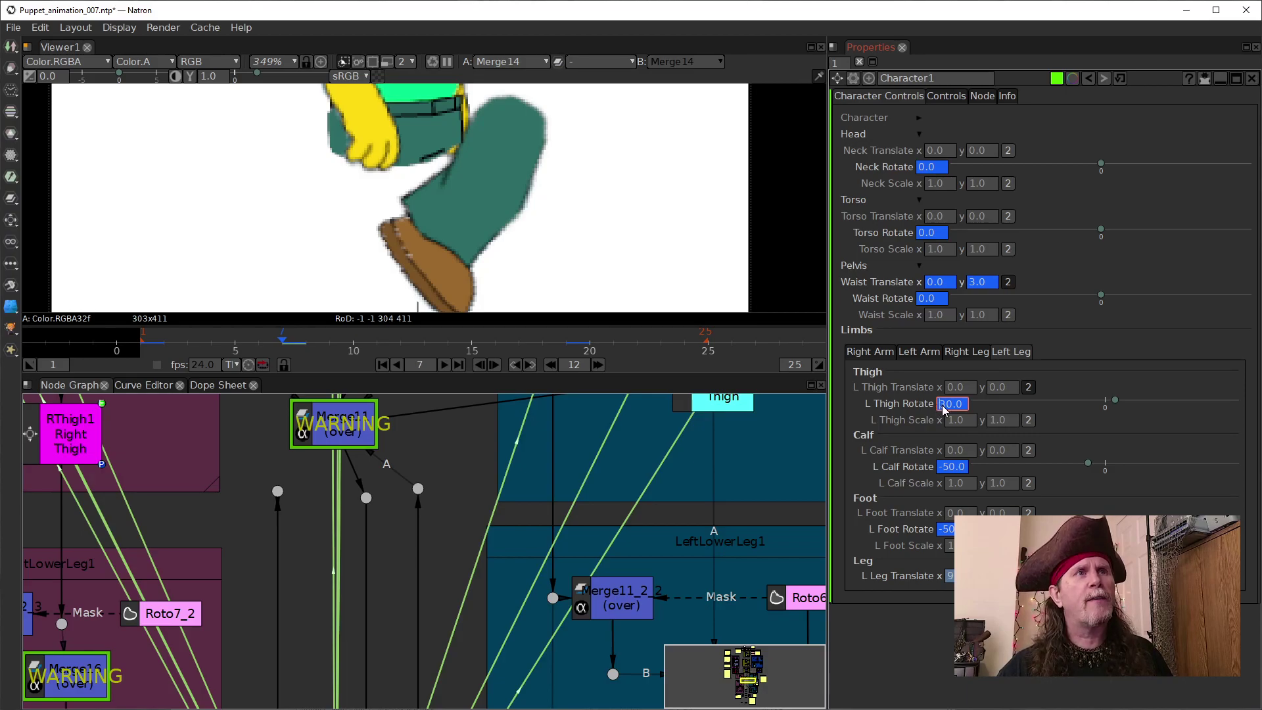
{"action": "scroll", "coordinate": [945, 407], "scroll_direction": "up", "scroll_amount": 8}
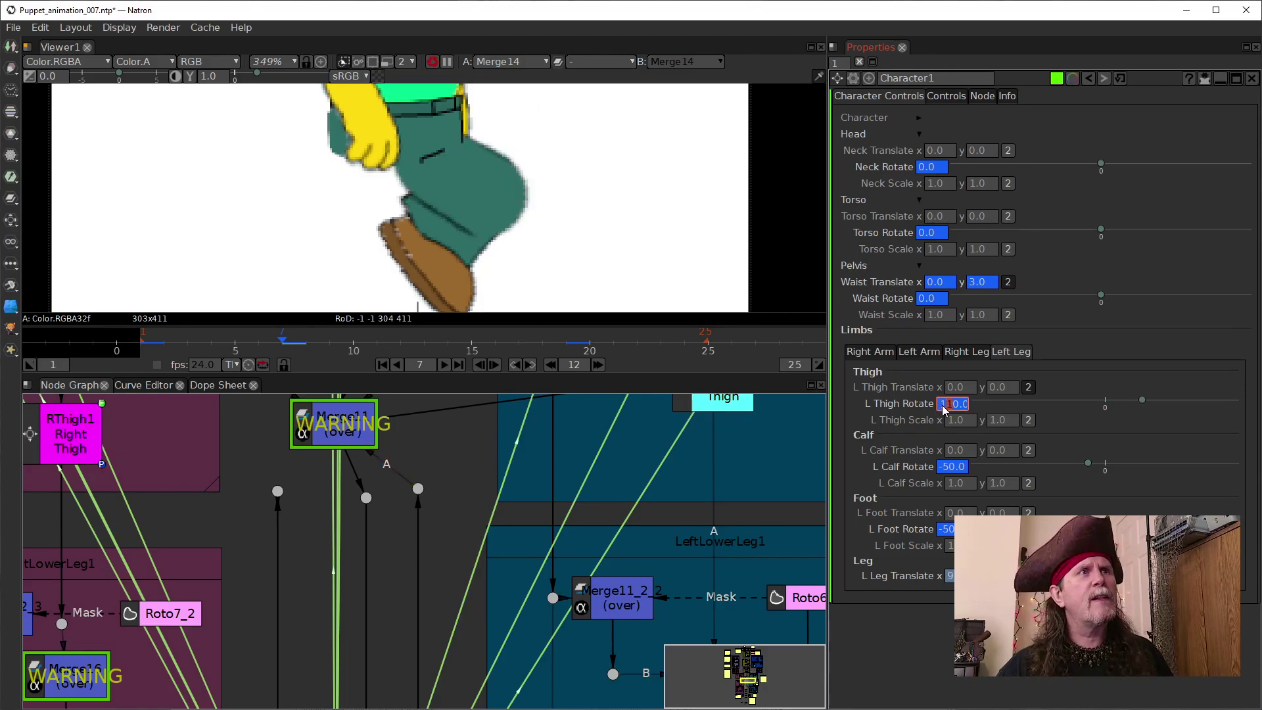
{"action": "scroll", "coordinate": [945, 409], "scroll_direction": "down", "scroll_amount": 1}
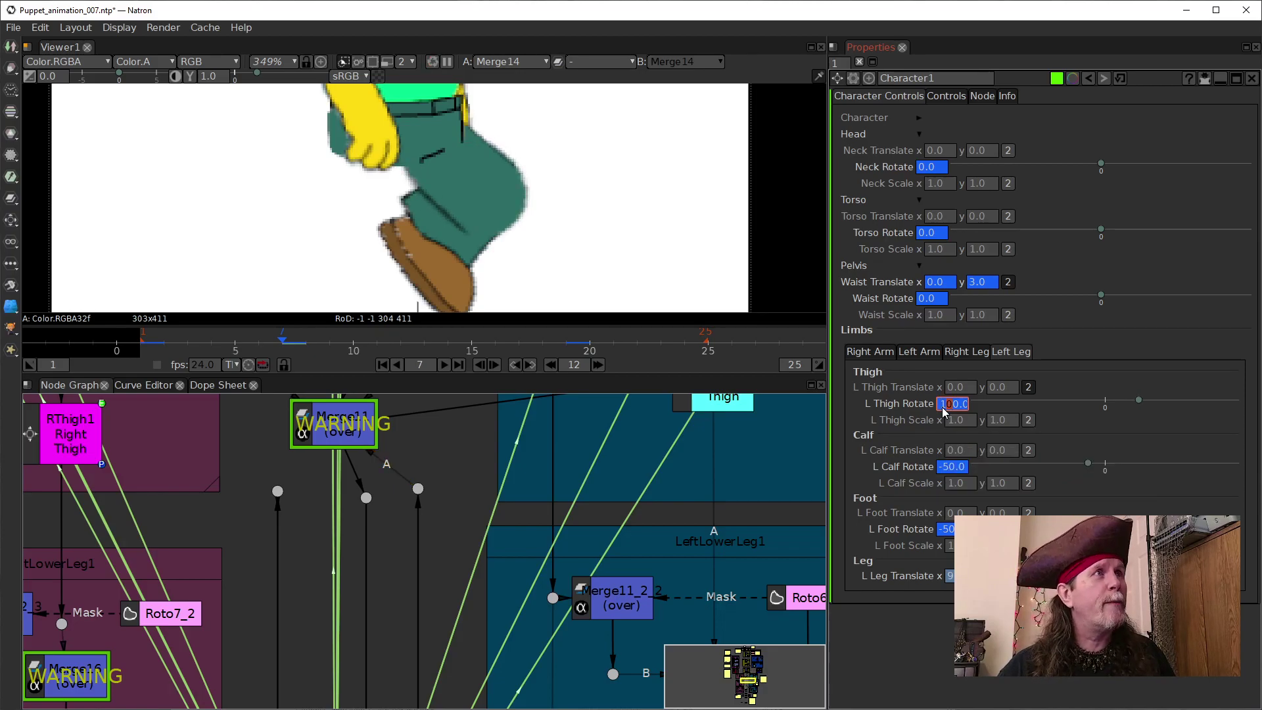
Step: Set the left thigh's rotation to 110 and the left foot's rotation to -80 at frame 7
{"action": "scroll", "coordinate": [942, 408], "scroll_direction": "up", "scroll_amount": 1}
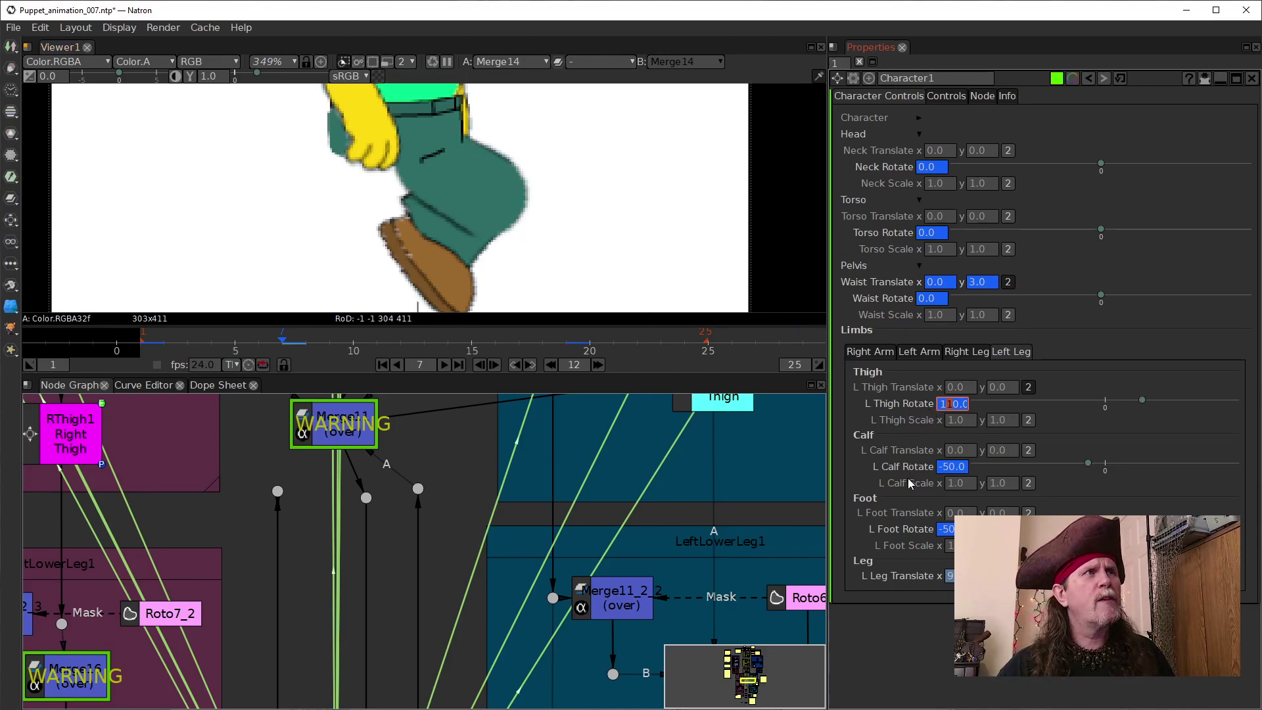
{"action": "left_click", "coordinate": [592, 260]}
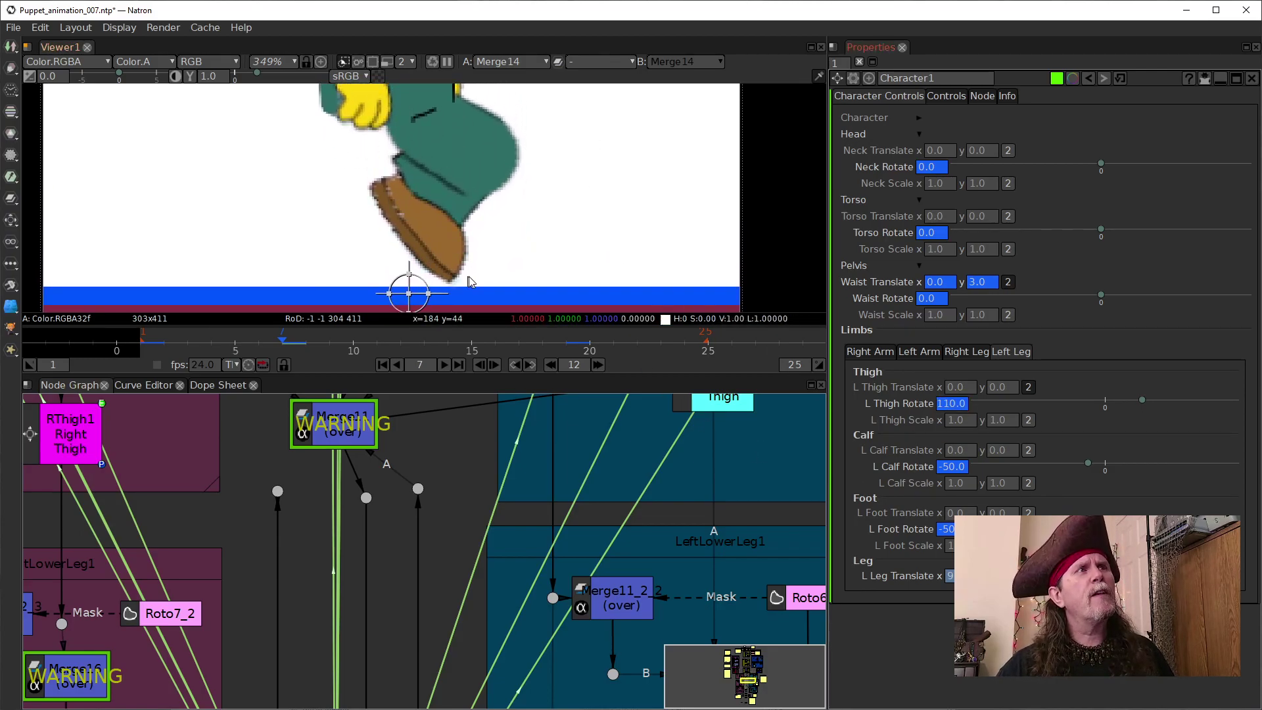
{"action": "left_click", "coordinate": [947, 532]}
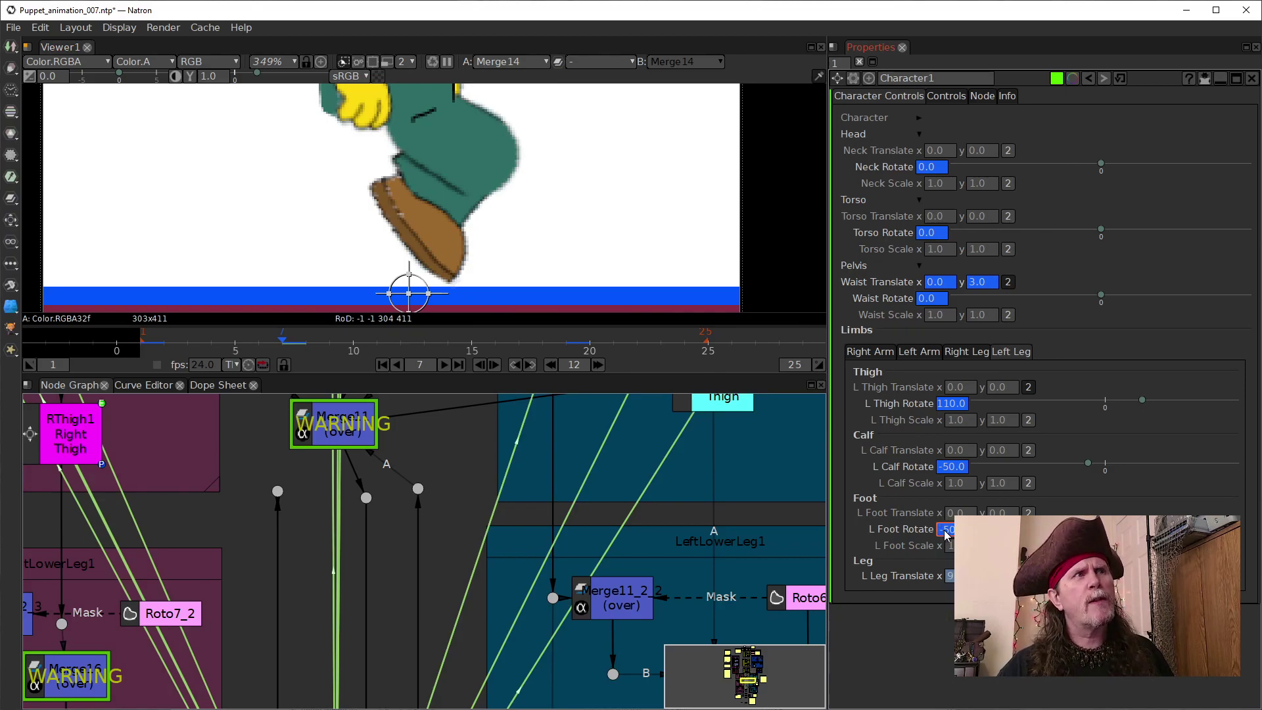
{"action": "scroll", "coordinate": [947, 530], "scroll_direction": "down", "scroll_amount": 5}
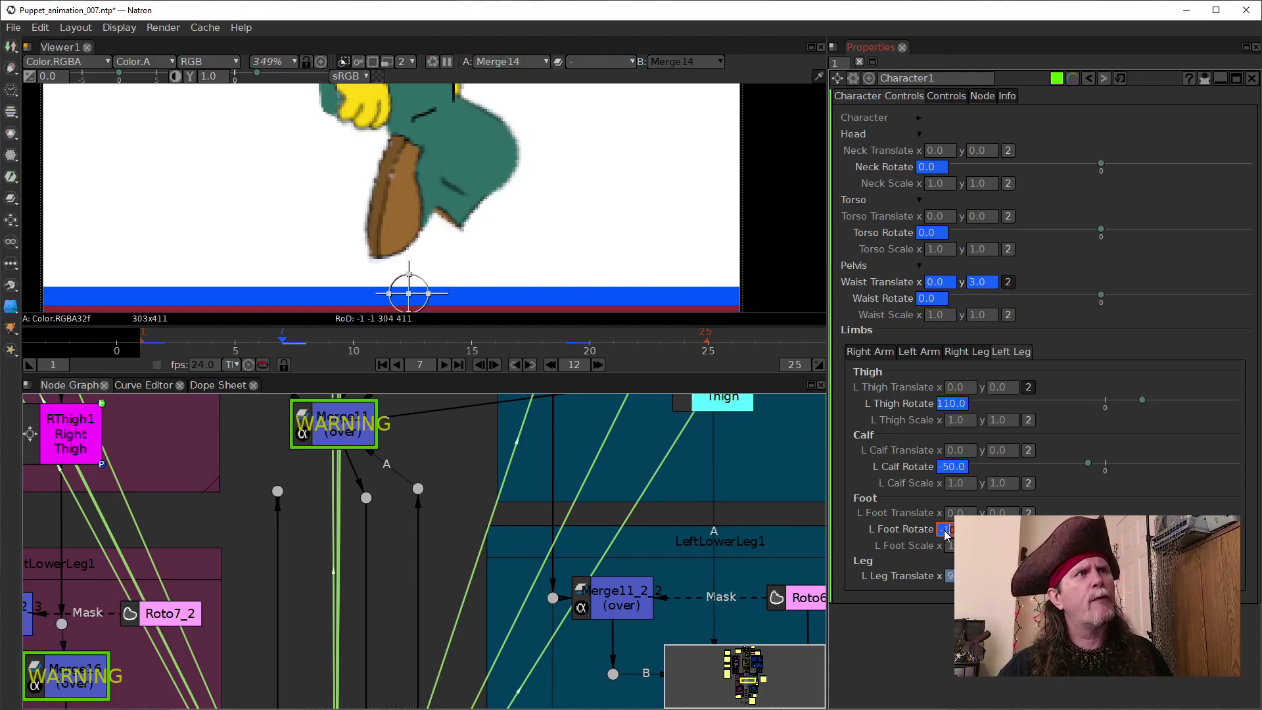
{"action": "scroll", "coordinate": [947, 534], "scroll_direction": "down", "scroll_amount": 2}
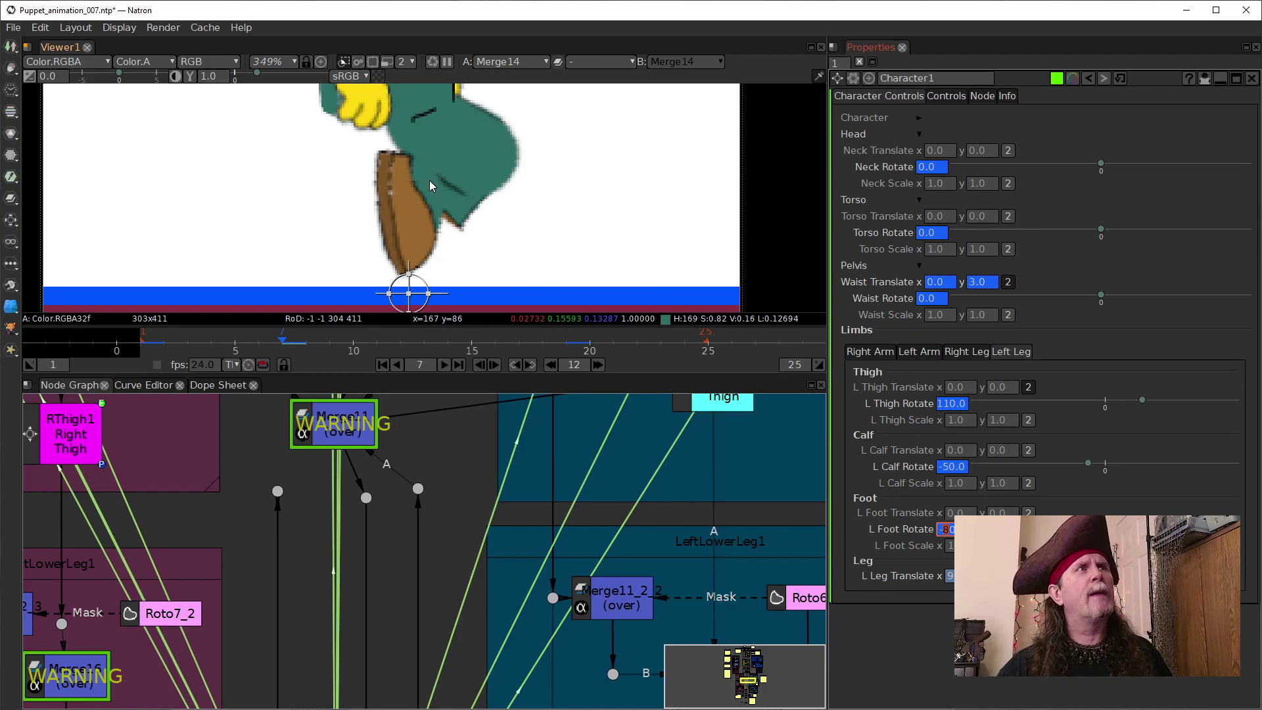
{"action": "middle_click", "coordinate": [548, 208]}
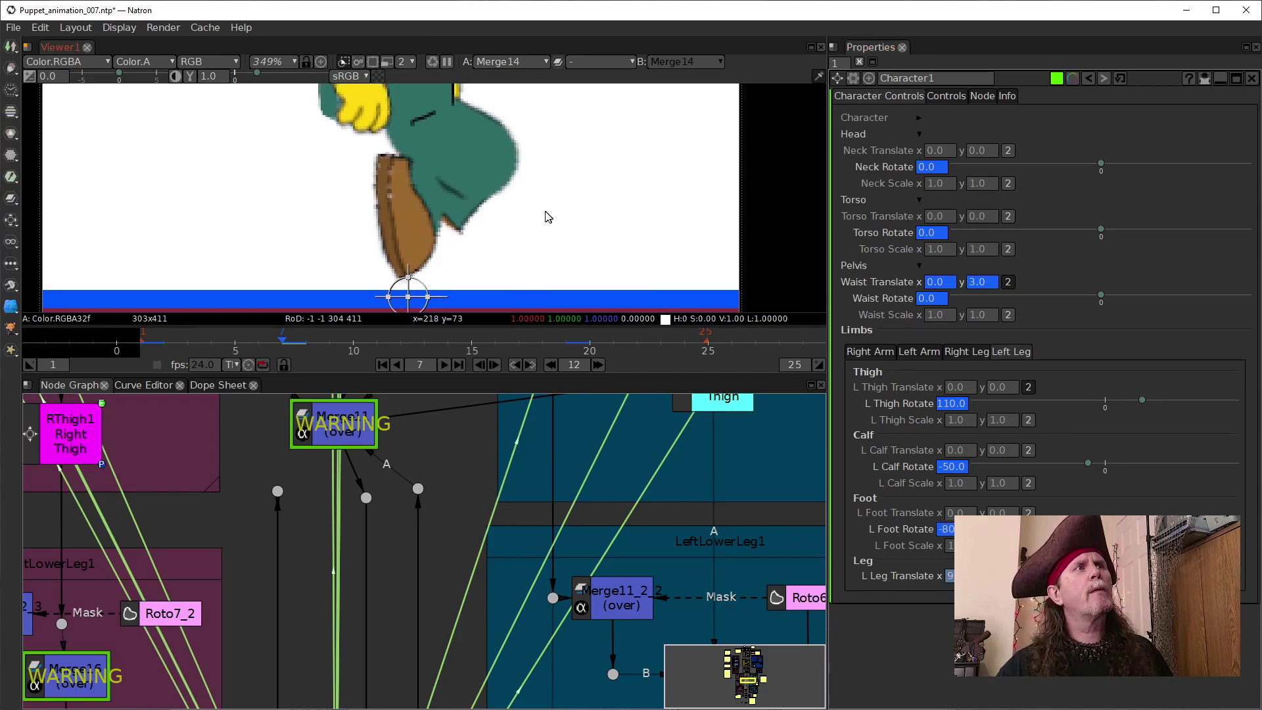
Step: Reconnect the right leg's branch to the free A2 input of the central merge node marked with a warning
{"action": "left_click_drag", "start_coordinate": [434, 444], "coordinate": [422, 490]}
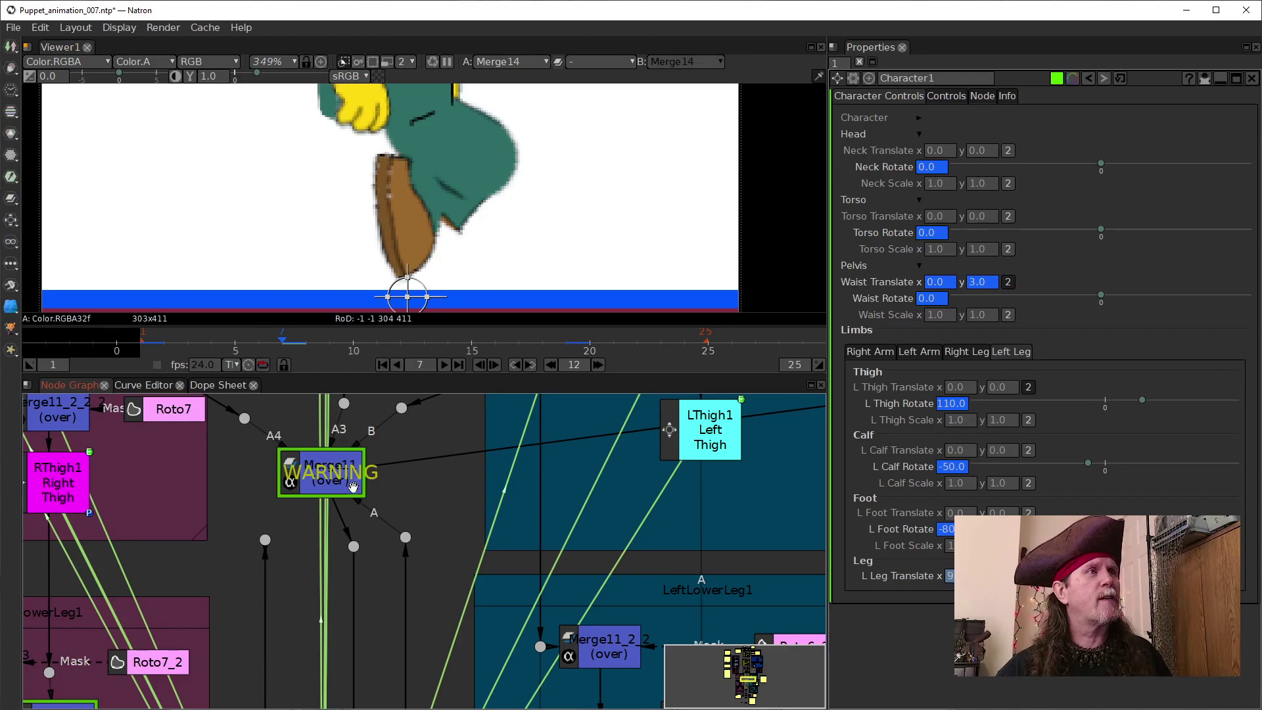
{"action": "left_click", "coordinate": [307, 466]}
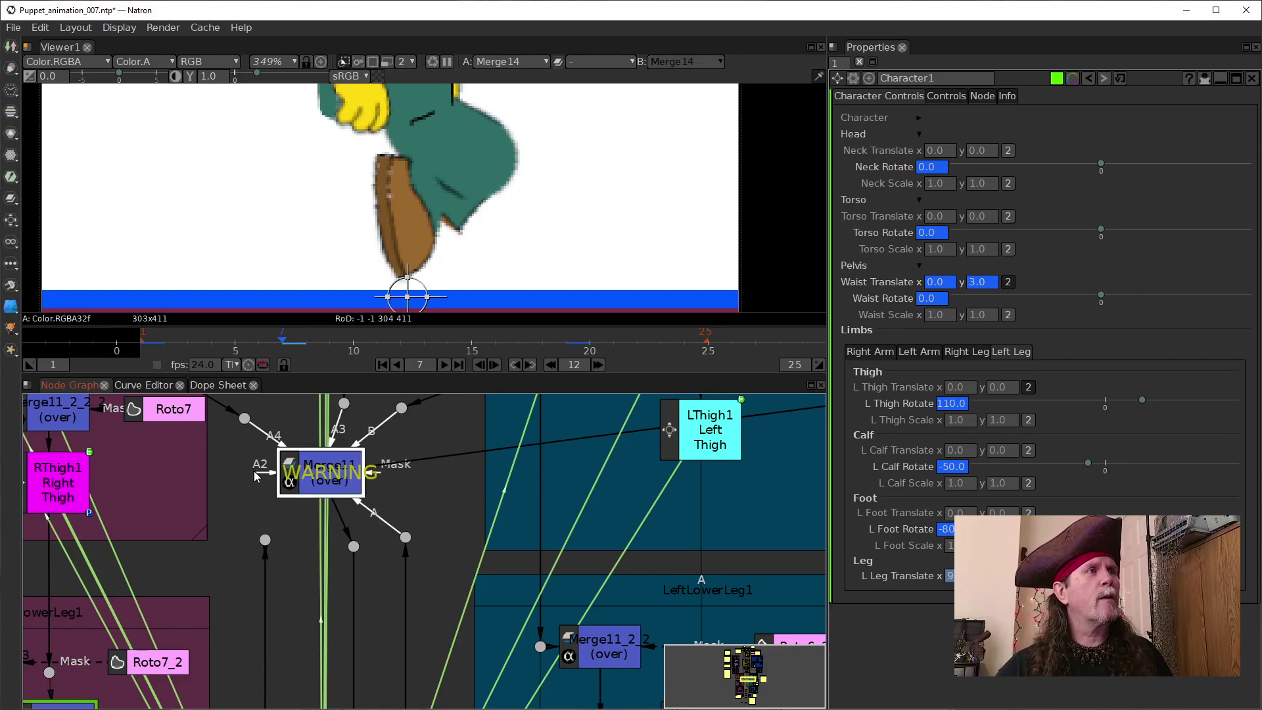
{"action": "left_click_drag", "start_coordinate": [267, 540], "coordinate": [265, 540]}
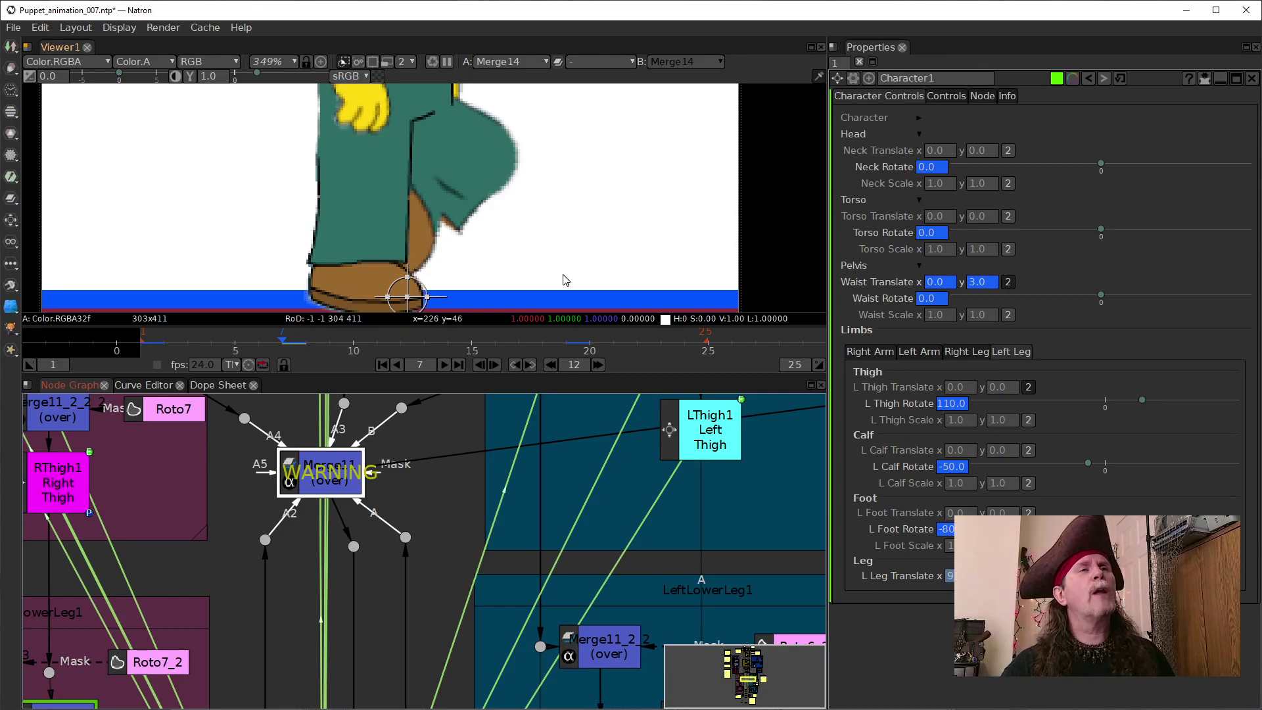
Step: Try the left foot's rotation at -50 with the right leg displayed
{"action": "left_click", "coordinate": [945, 531]}
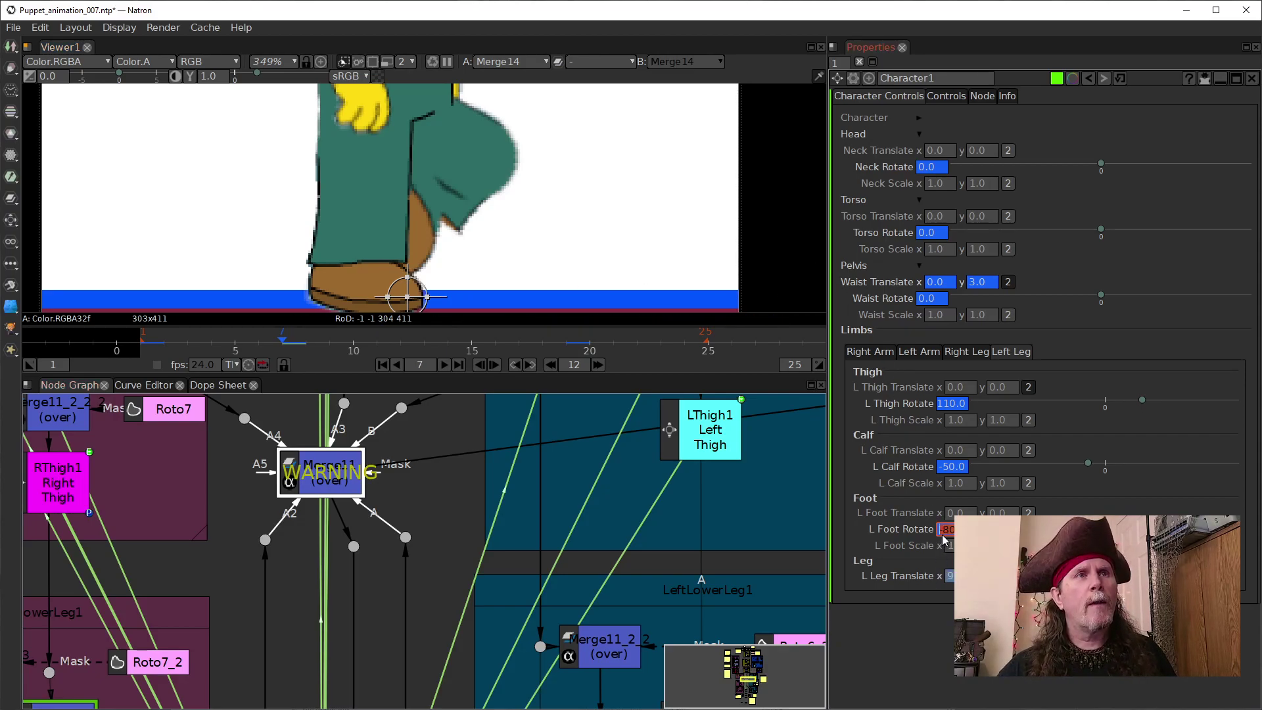
{"action": "scroll", "coordinate": [943, 531], "scroll_direction": "down", "scroll_amount": 1}
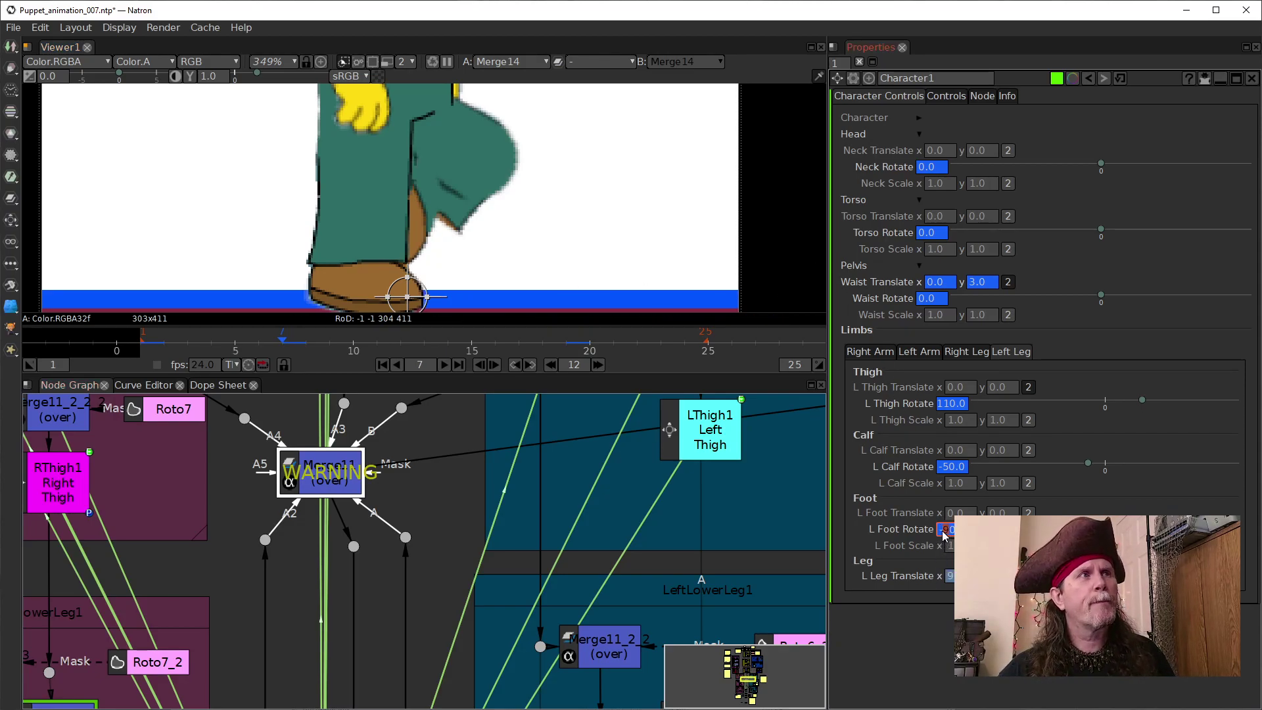
{"action": "scroll", "coordinate": [945, 535], "scroll_direction": "up", "scroll_amount": 2}
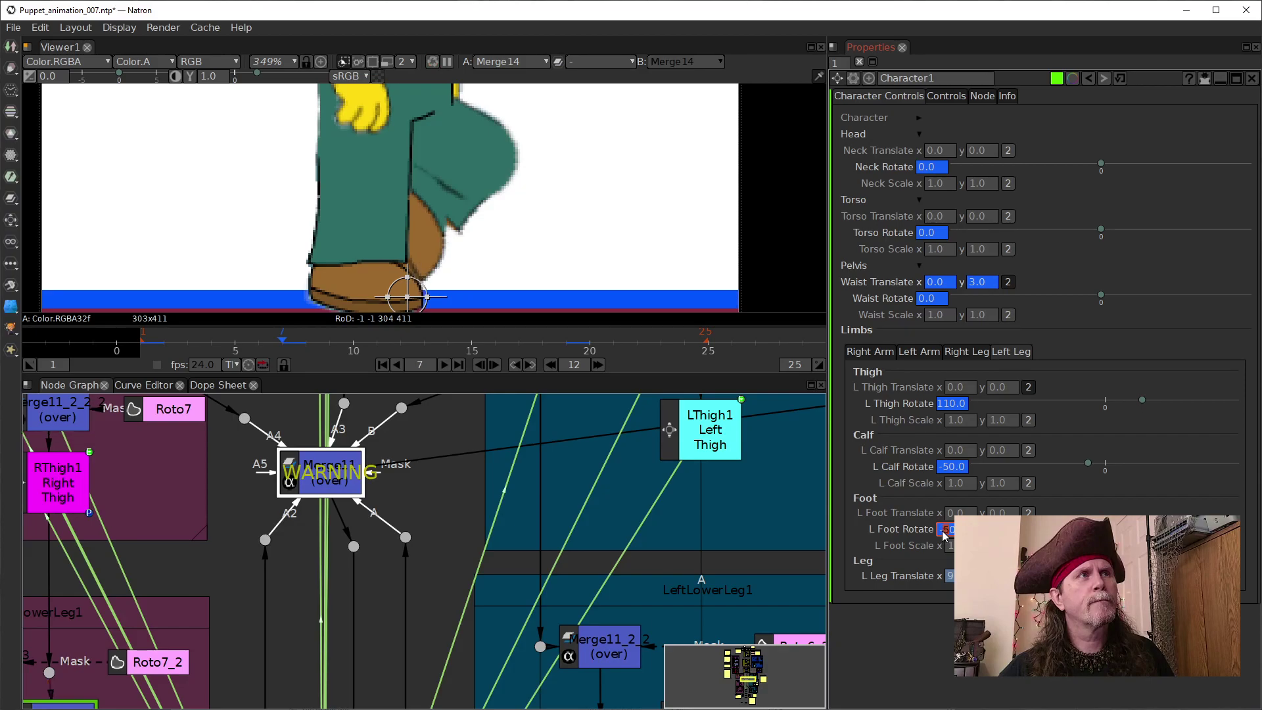
{"action": "scroll", "coordinate": [944, 534], "scroll_direction": "up", "scroll_amount": 1}
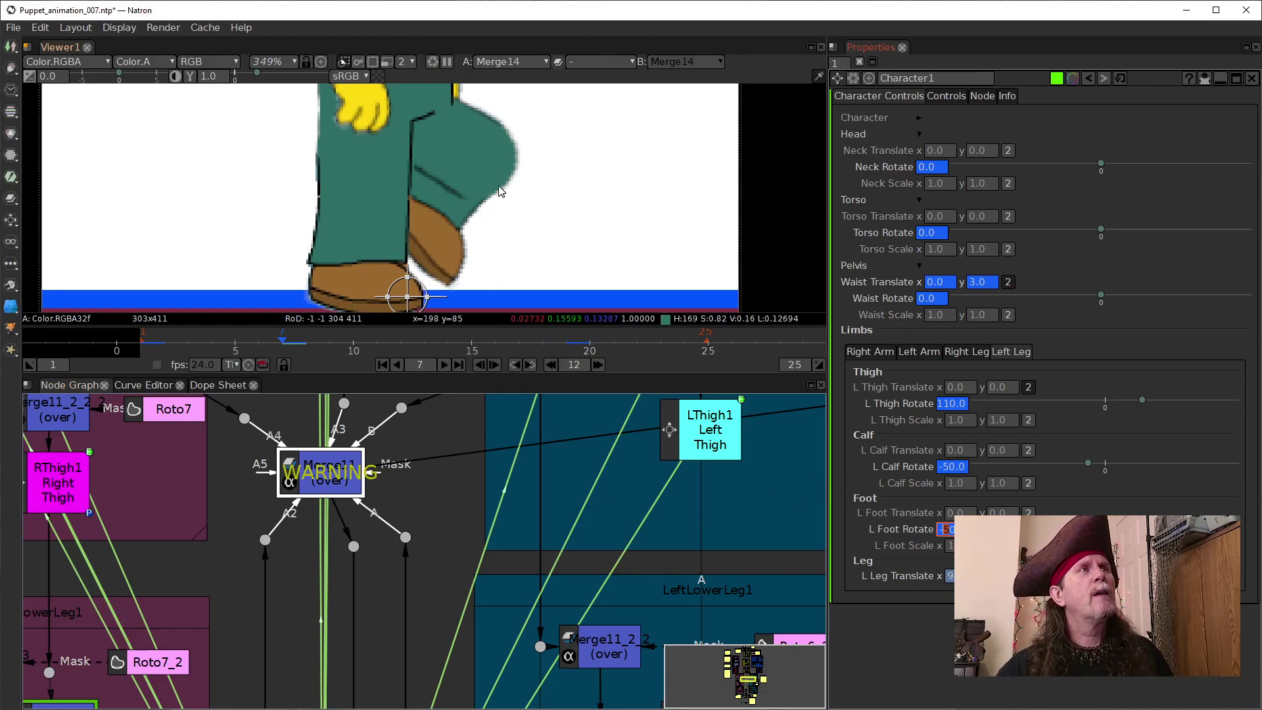
{"action": "scroll", "coordinate": [502, 210], "scroll_direction": "down", "scroll_amount": 4}
{"action": "scroll", "coordinate": [523, 230], "scroll_direction": "down", "scroll_amount": 6}
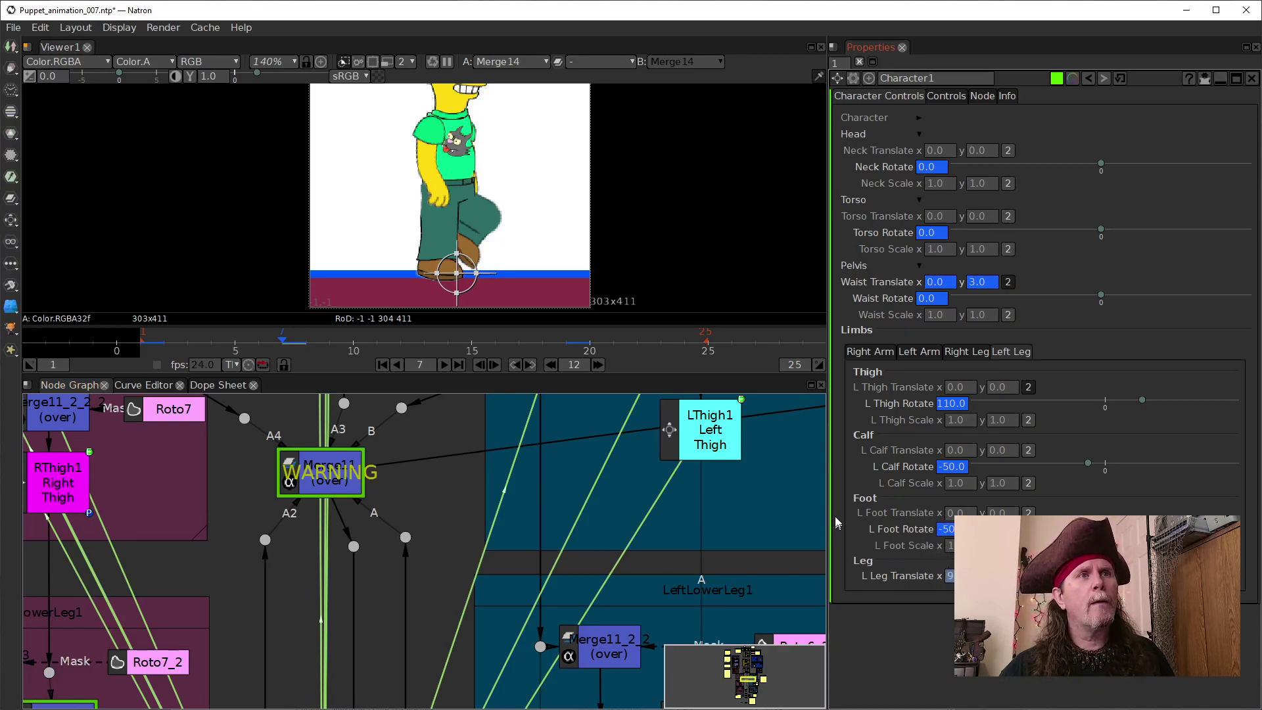
Step: Set the left foot's rotation to -80 at frame 7
{"action": "left_click", "coordinate": [945, 530]}
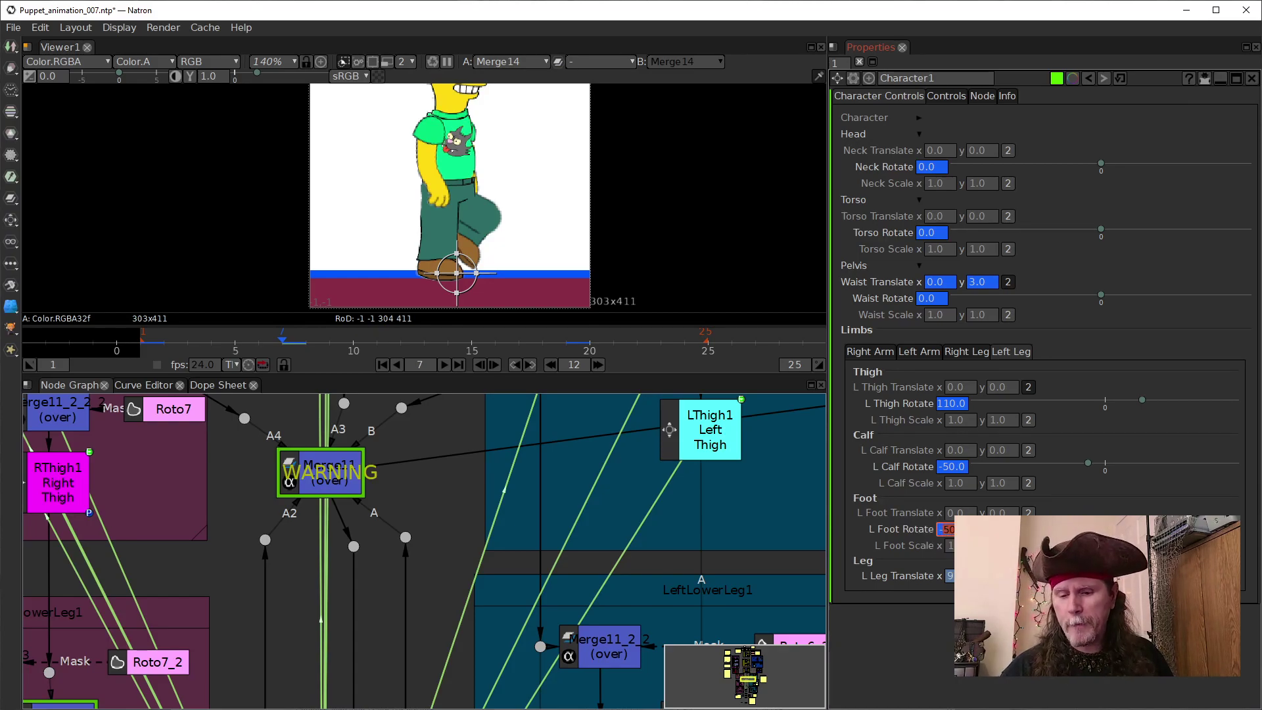
{"action": "type", "text": "-8"}
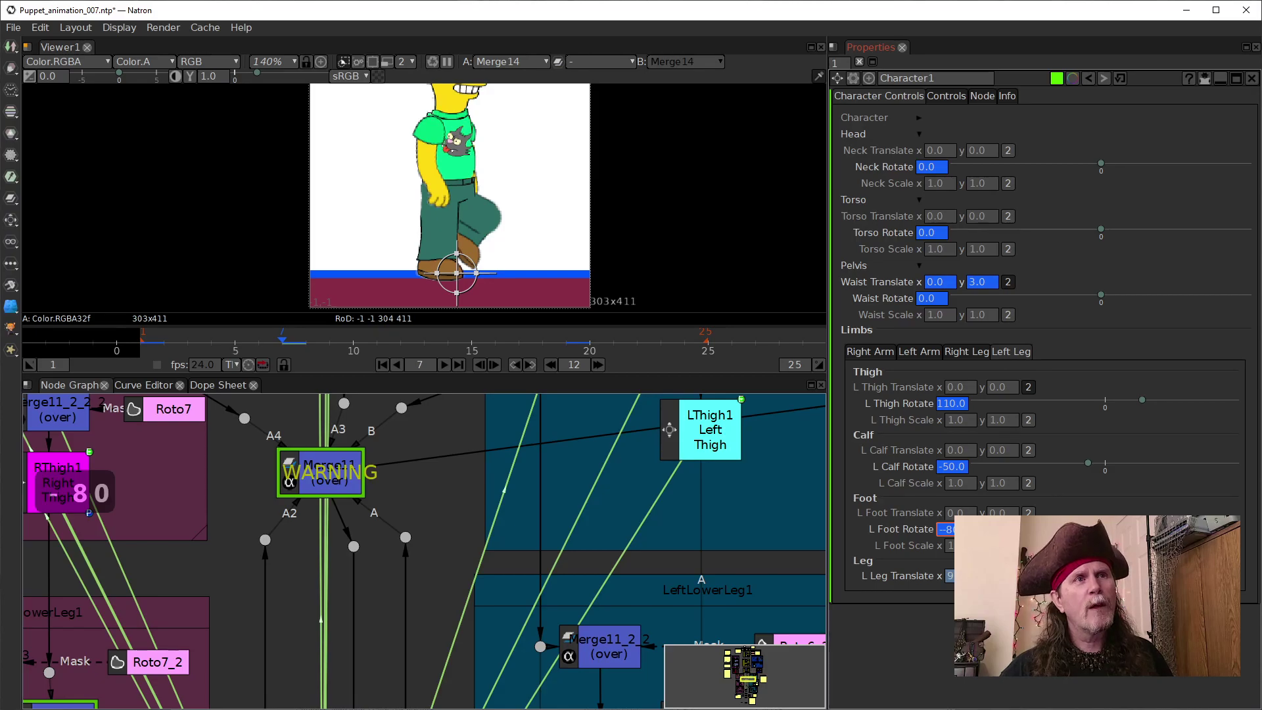
{"action": "key", "text": "Return"}
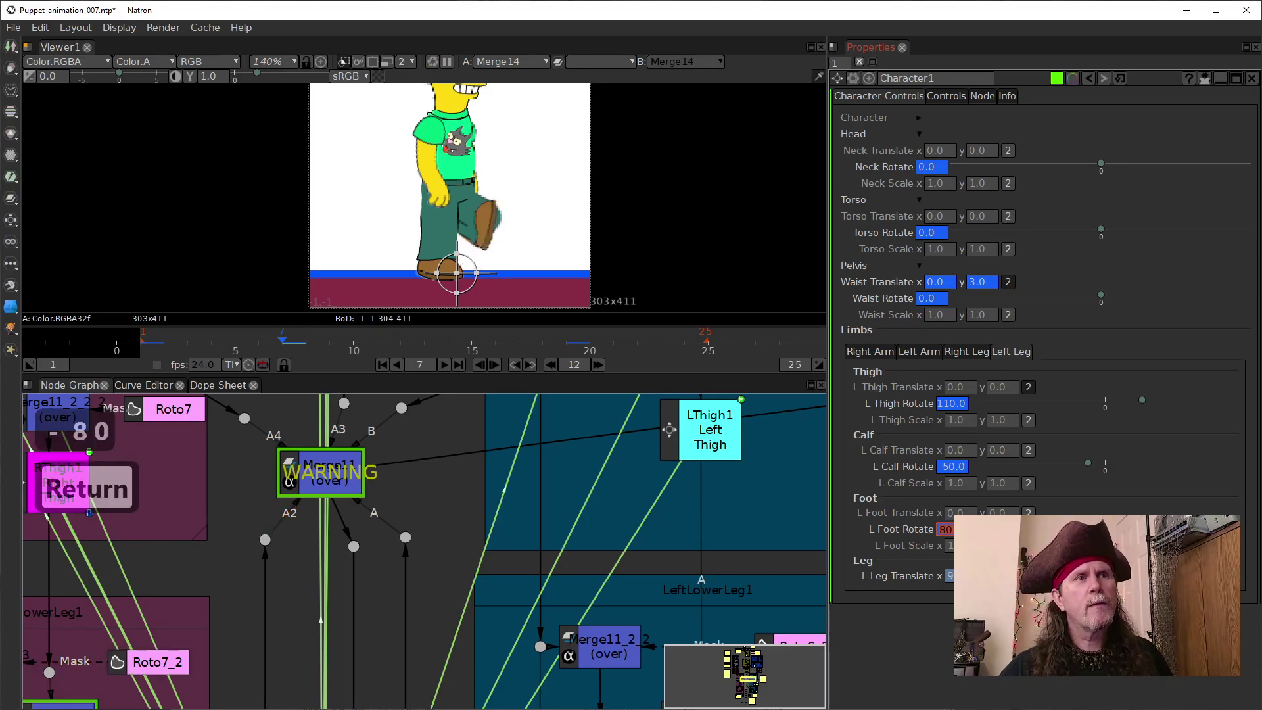
{"action": "type", "text": "-80"}
{"action": "key", "text": "Return"}
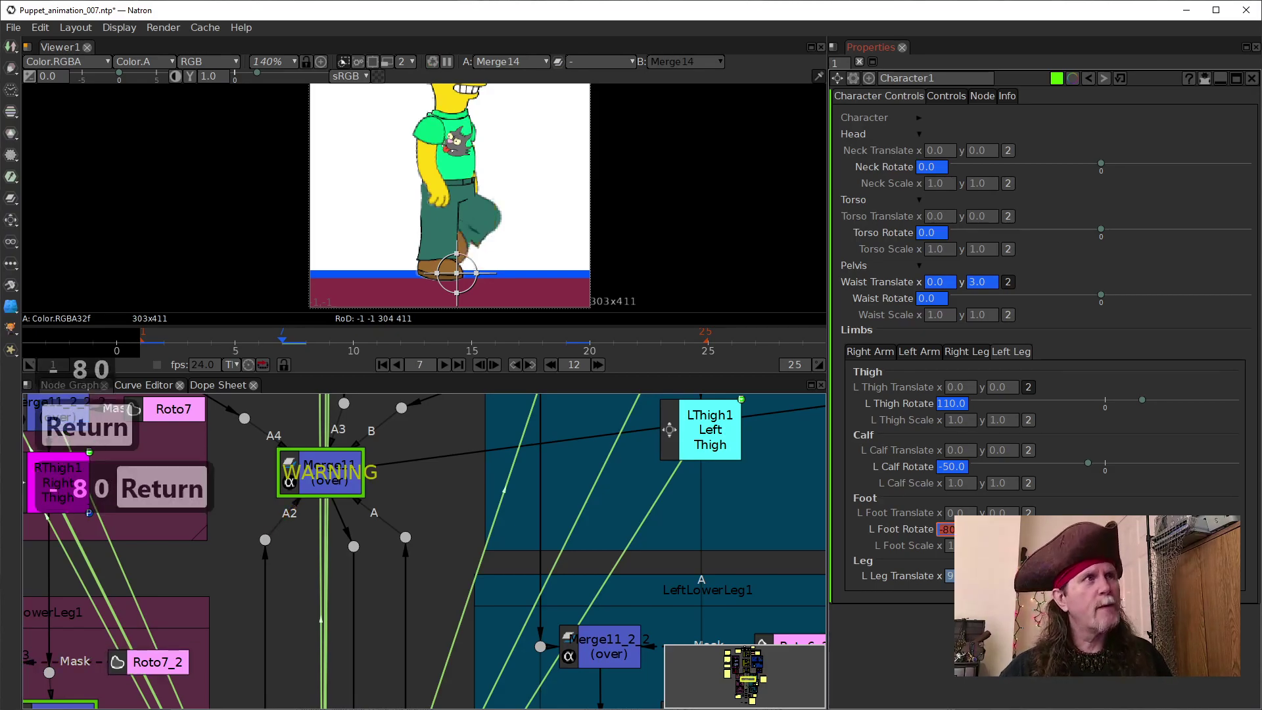
Step: Lower the left leg's X translation to shift the raised leg backward behind the standing right leg
{"action": "left_click", "coordinate": [950, 576]}
{"action": "scroll", "coordinate": [950, 579], "scroll_direction": "down", "scroll_amount": 5}
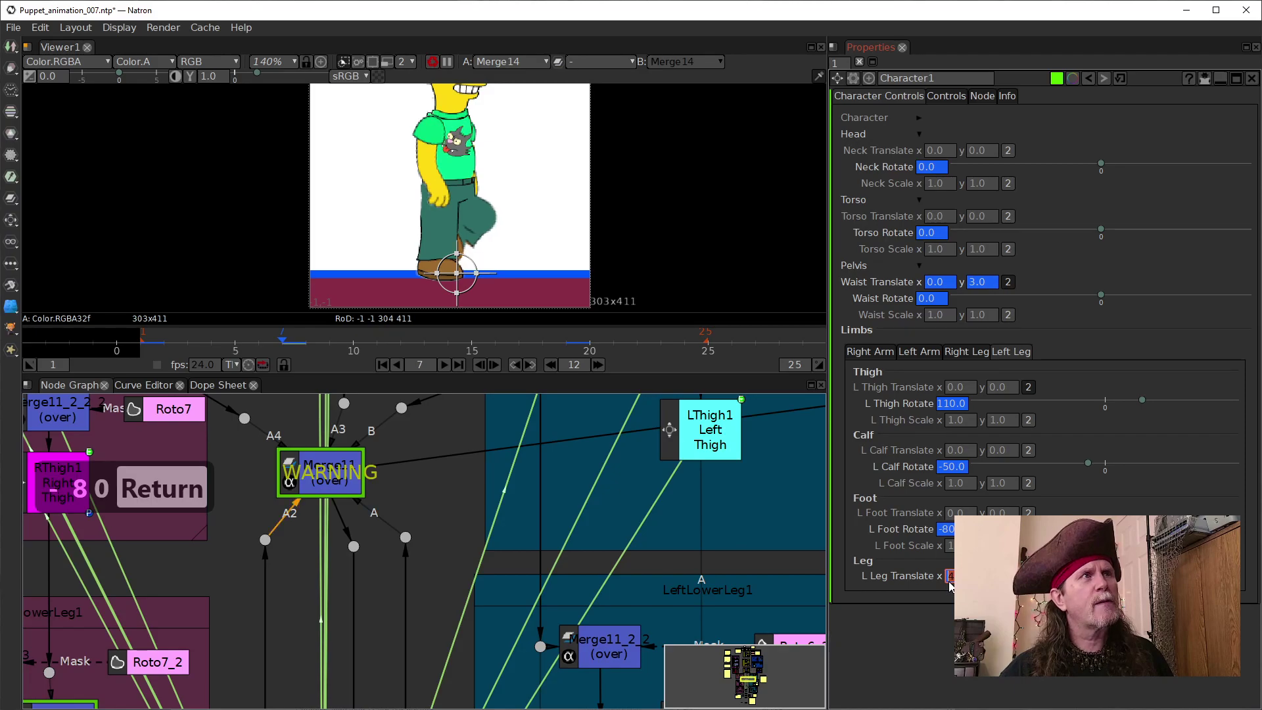
{"action": "scroll", "coordinate": [950, 579], "scroll_direction": "down", "scroll_amount": 6}
{"action": "scroll", "coordinate": [951, 582], "scroll_direction": "down", "scroll_amount": 4}
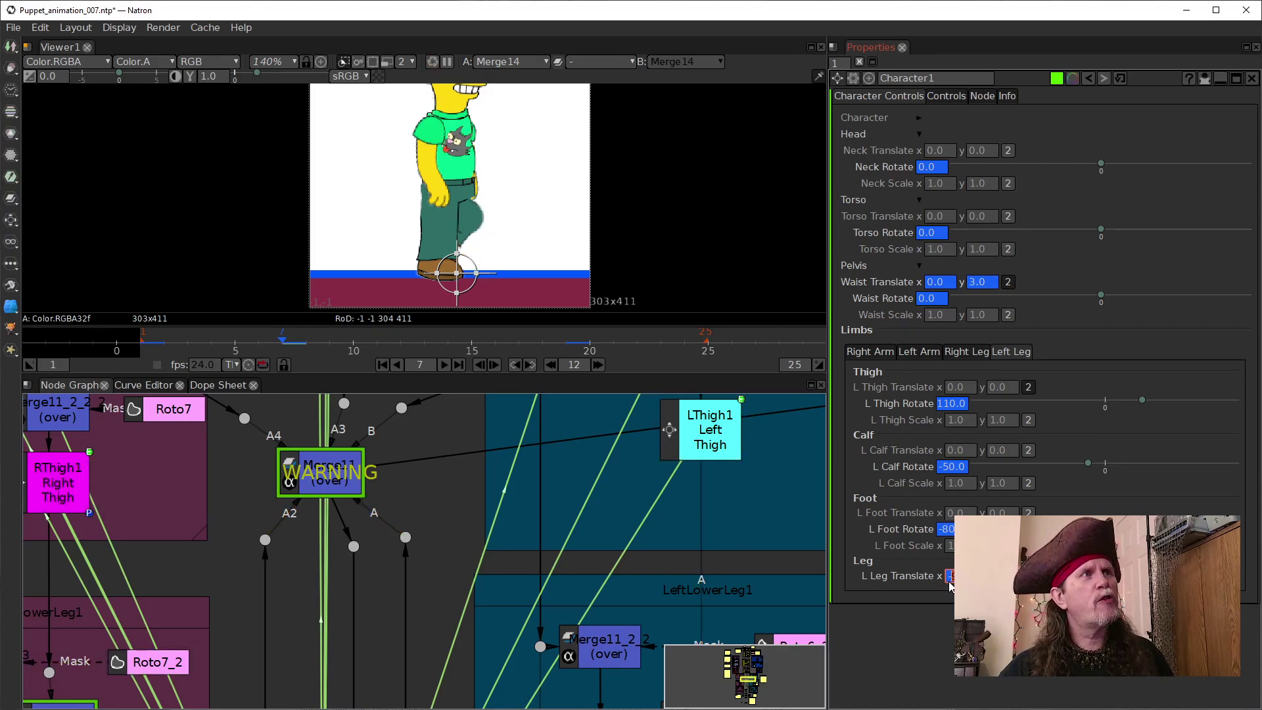
{"action": "scroll", "coordinate": [420, 227], "scroll_direction": "up", "scroll_amount": 5}
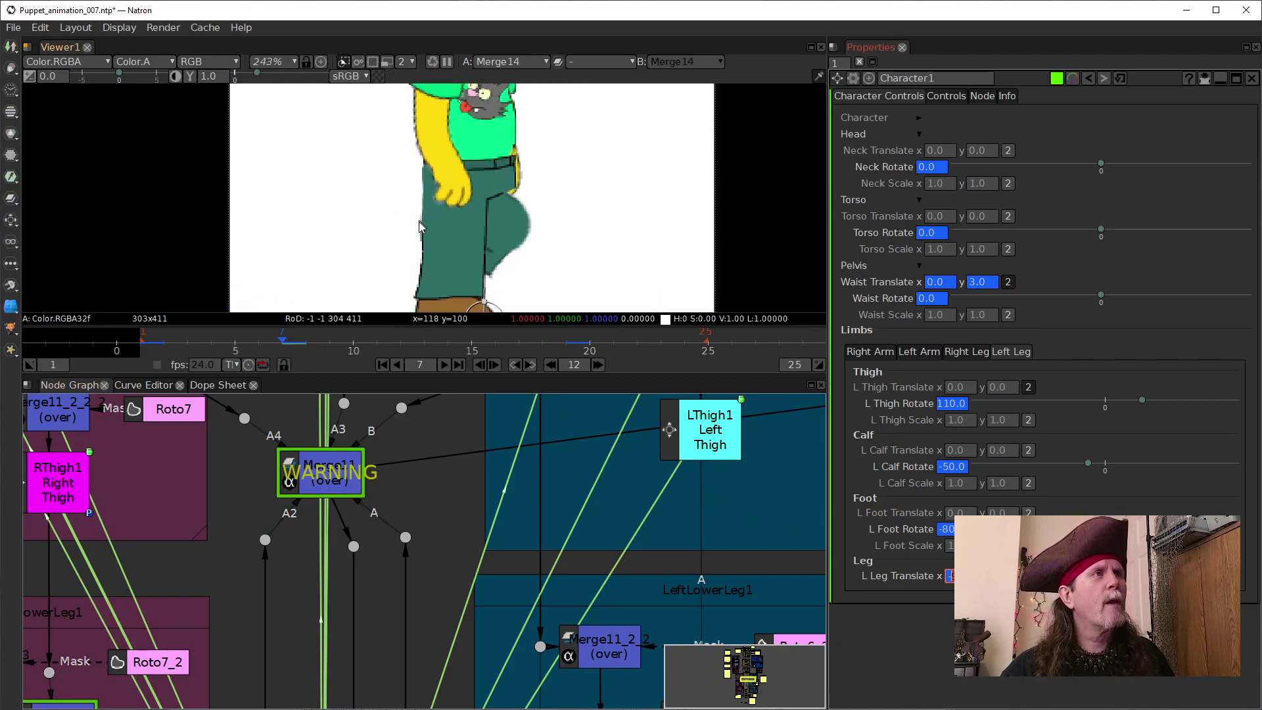
{"action": "scroll", "coordinate": [561, 290], "scroll_direction": "up", "scroll_amount": 2}
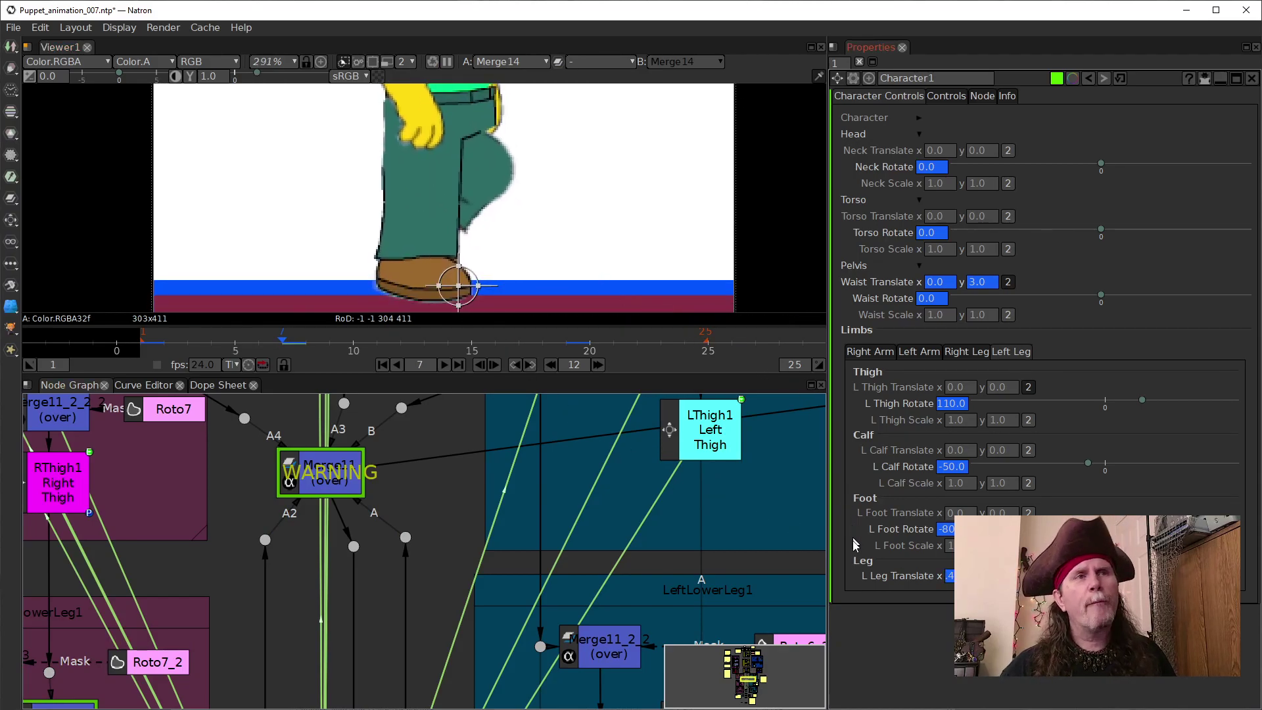
{"action": "left_click", "coordinate": [951, 577]}
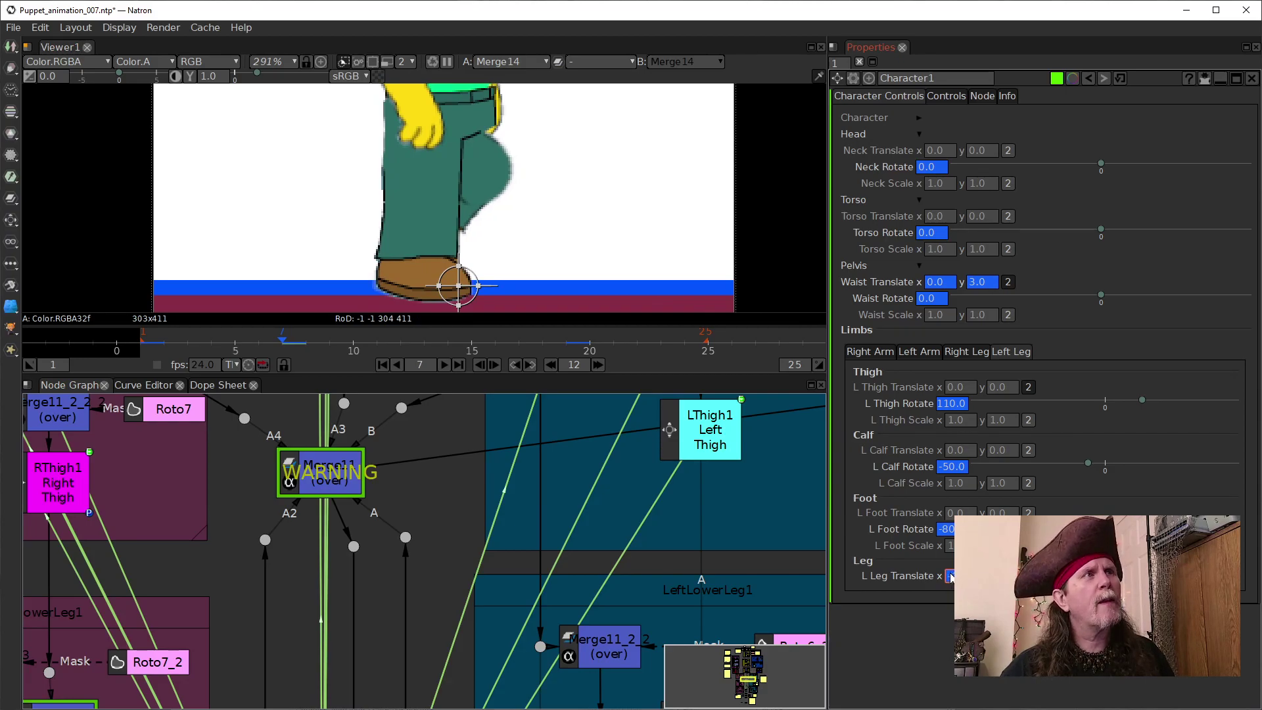
{"action": "scroll", "coordinate": [951, 577], "scroll_direction": "up", "scroll_amount": 1}
{"action": "scroll", "coordinate": [951, 577], "scroll_direction": "up", "scroll_amount": 1}
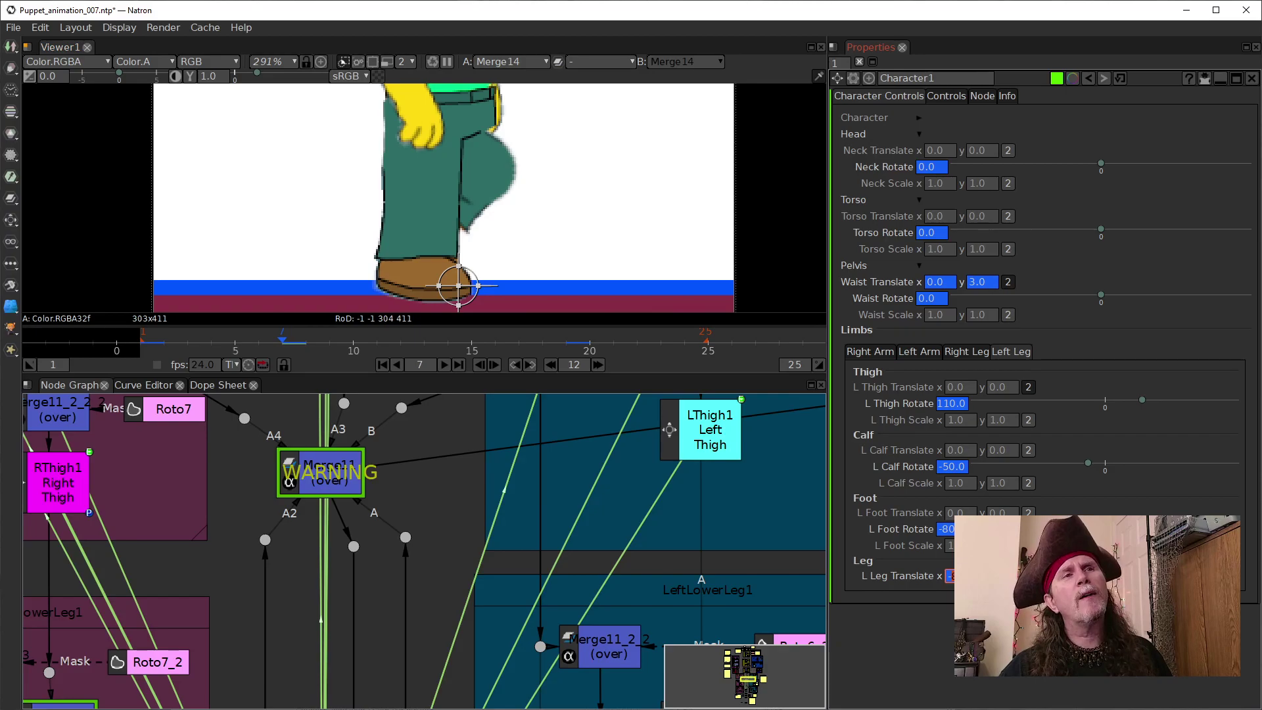
Step: Set the left calf's rotation to -70 and the left thigh's rotation to 100 at frame 7
{"action": "left_click", "coordinate": [949, 468]}
{"action": "scroll", "coordinate": [948, 470], "scroll_direction": "up", "scroll_amount": 1}
{"action": "scroll", "coordinate": [948, 471], "scroll_direction": "up", "scroll_amount": 1}
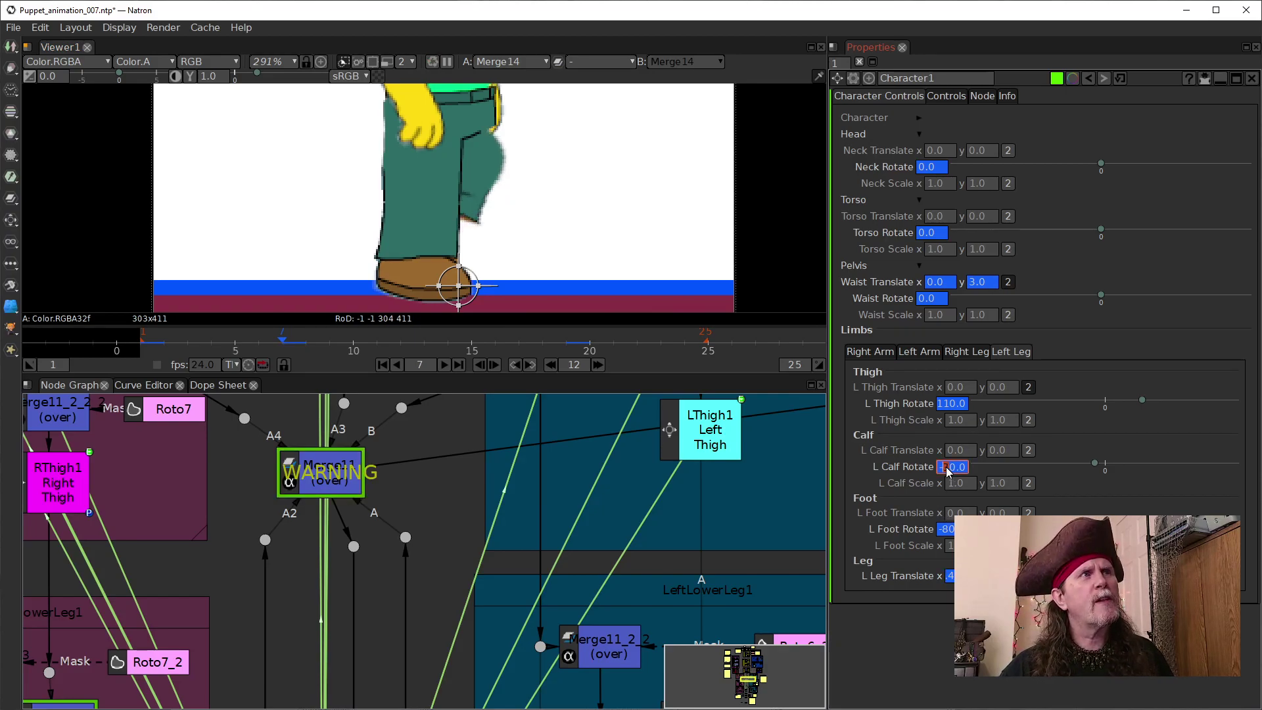
{"action": "scroll", "coordinate": [948, 471], "scroll_direction": "down", "scroll_amount": 1}
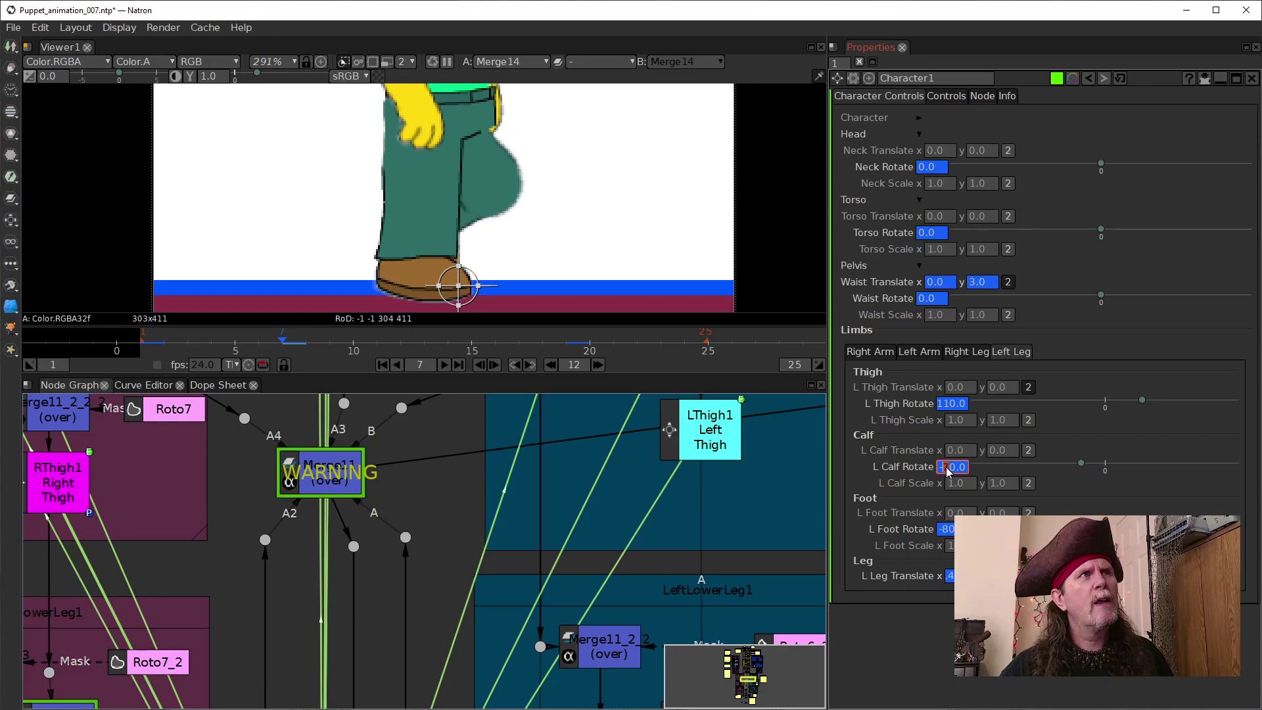
{"action": "scroll", "coordinate": [949, 471], "scroll_direction": "down", "scroll_amount": 1}
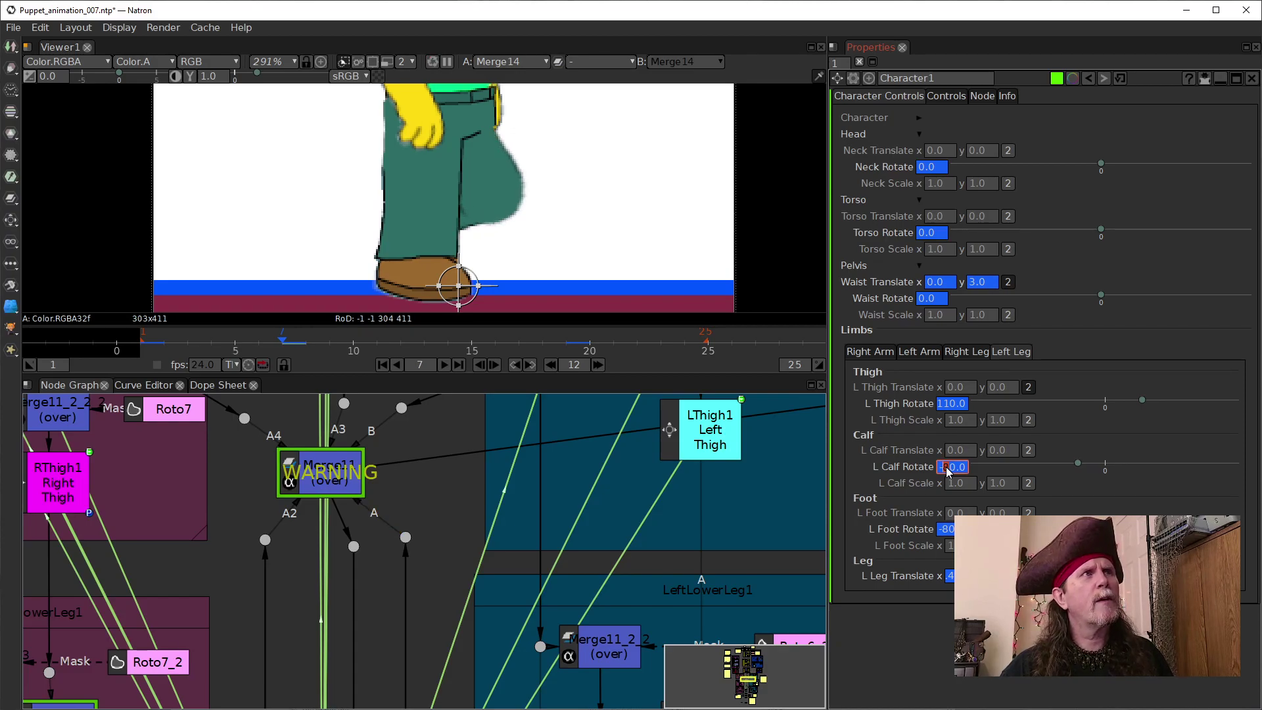
{"action": "scroll", "coordinate": [949, 471], "scroll_direction": "down", "scroll_amount": 1}
{"action": "scroll", "coordinate": [948, 471], "scroll_direction": "up", "scroll_amount": 1}
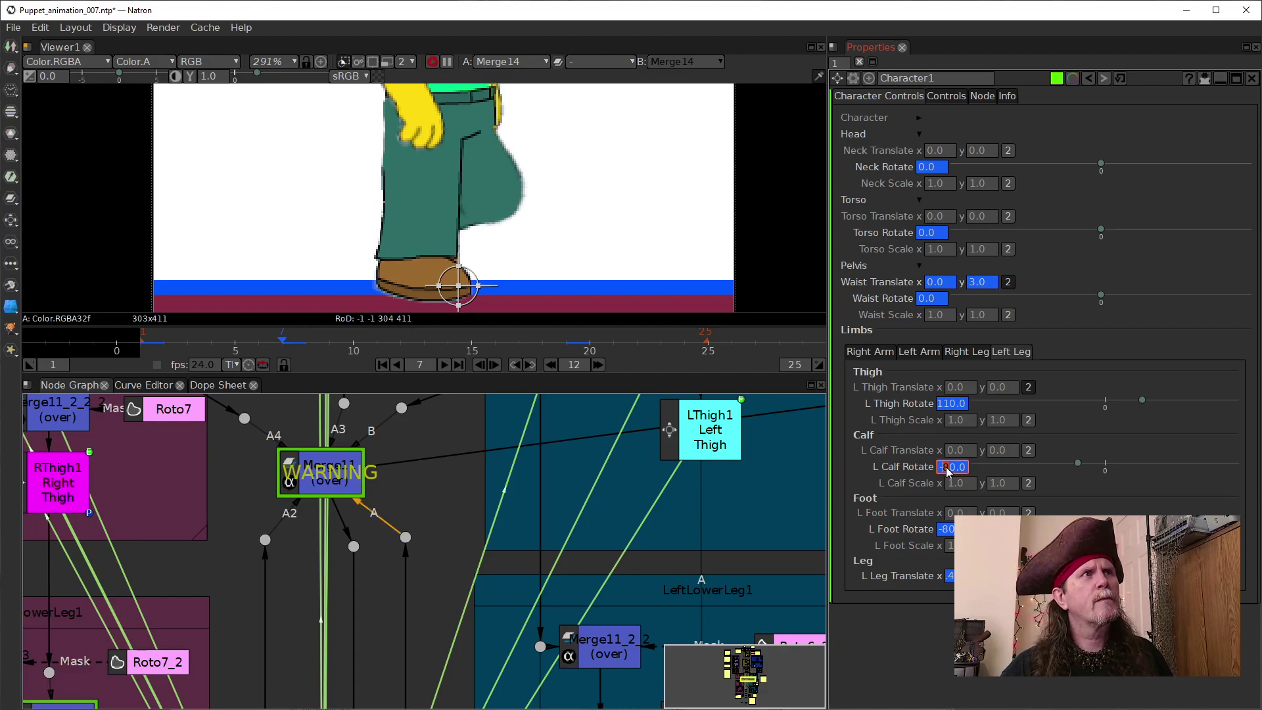
{"action": "scroll", "coordinate": [949, 471], "scroll_direction": "up", "scroll_amount": 1}
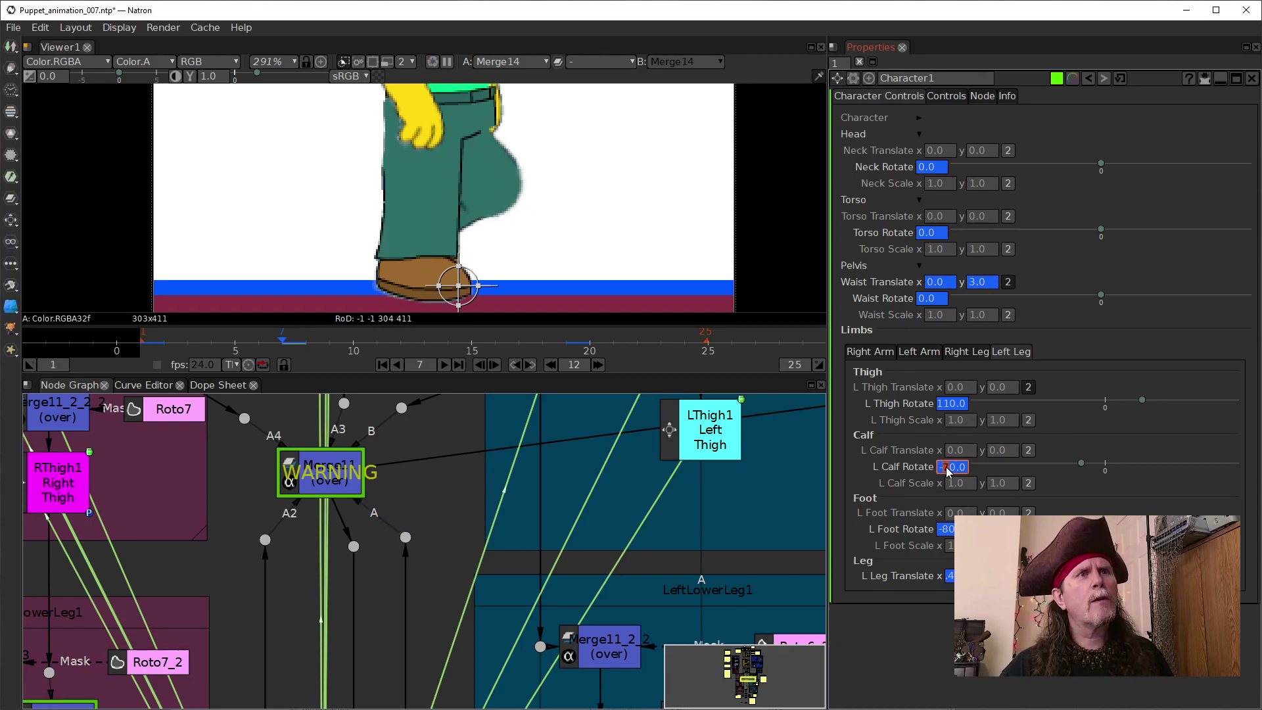
{"action": "scroll", "coordinate": [949, 472], "scroll_direction": "down", "scroll_amount": 1}
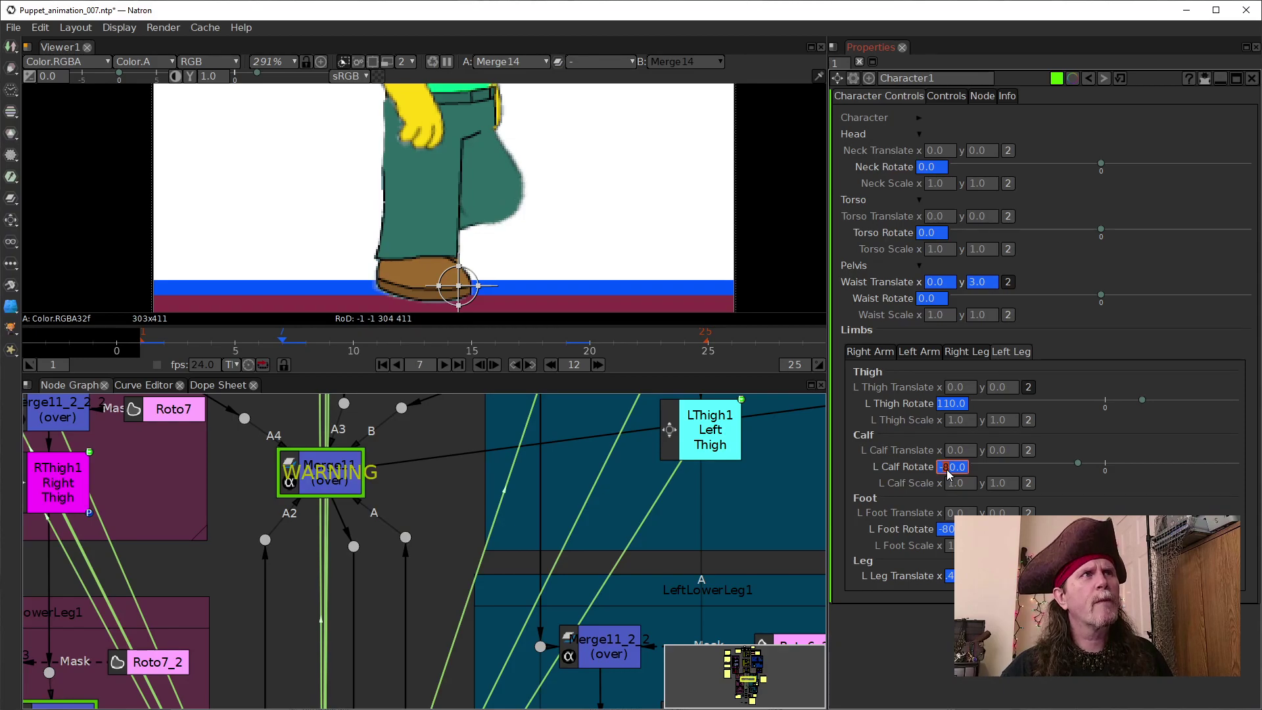
{"action": "left_click", "coordinate": [947, 405]}
{"action": "scroll", "coordinate": [947, 407], "scroll_direction": "down", "scroll_amount": 1}
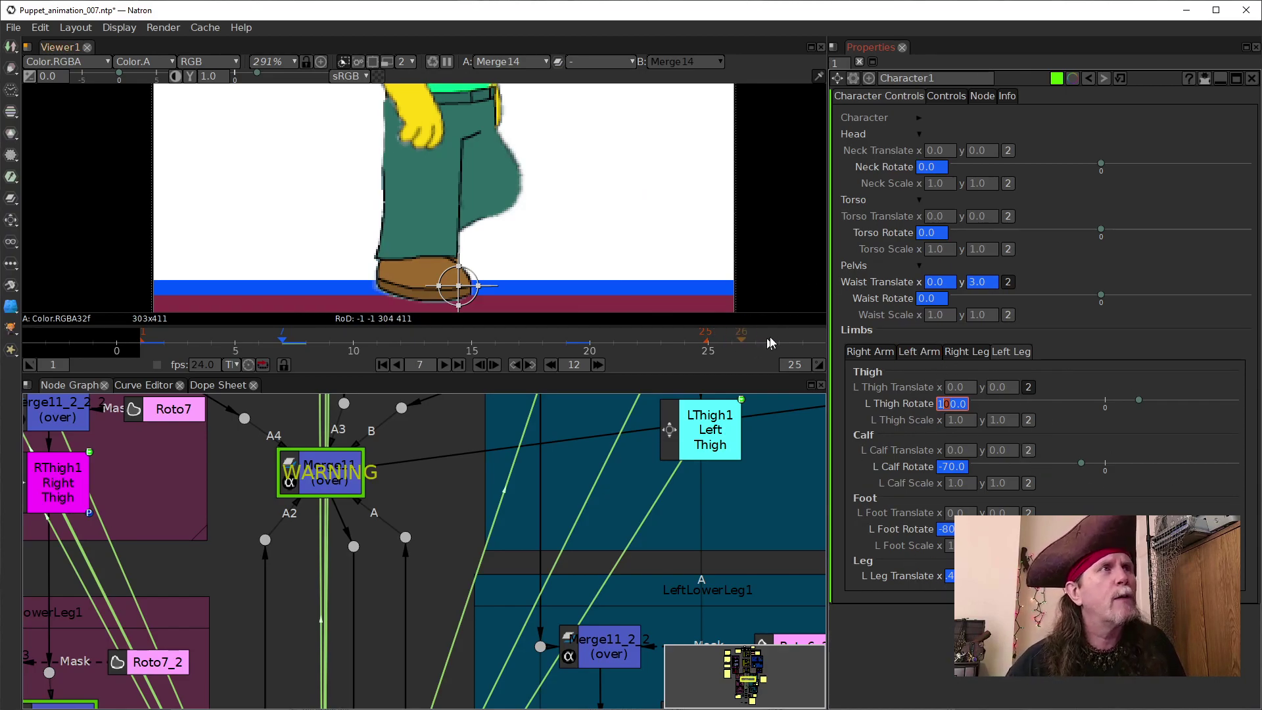
Step: Play the walk cycle from frame 1 to check the passing pose's motion, stopping at frame 12
{"action": "scroll", "coordinate": [559, 202], "scroll_direction": "down", "scroll_amount": 5}
{"action": "left_click_drag", "start_coordinate": [582, 219], "coordinate": [510, 254]}
{"action": "scroll", "coordinate": [500, 299], "scroll_direction": "down", "scroll_amount": 2}
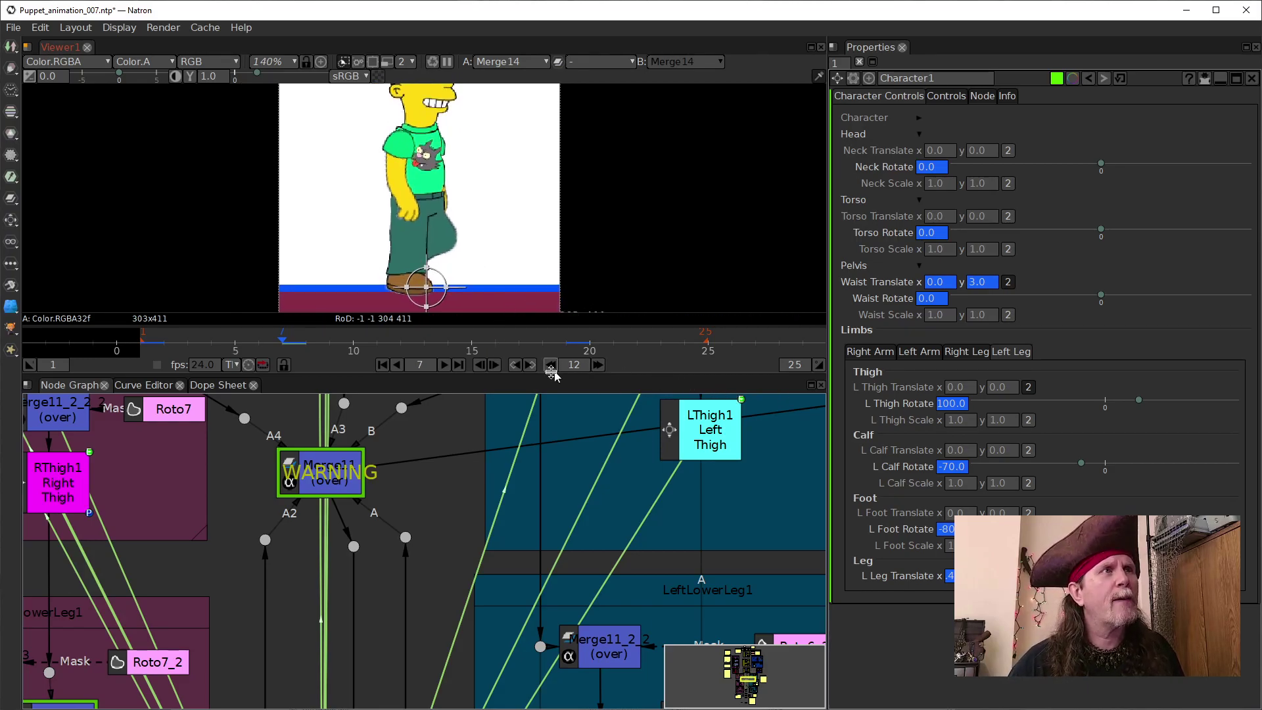
{"action": "left_click", "coordinate": [379, 366]}
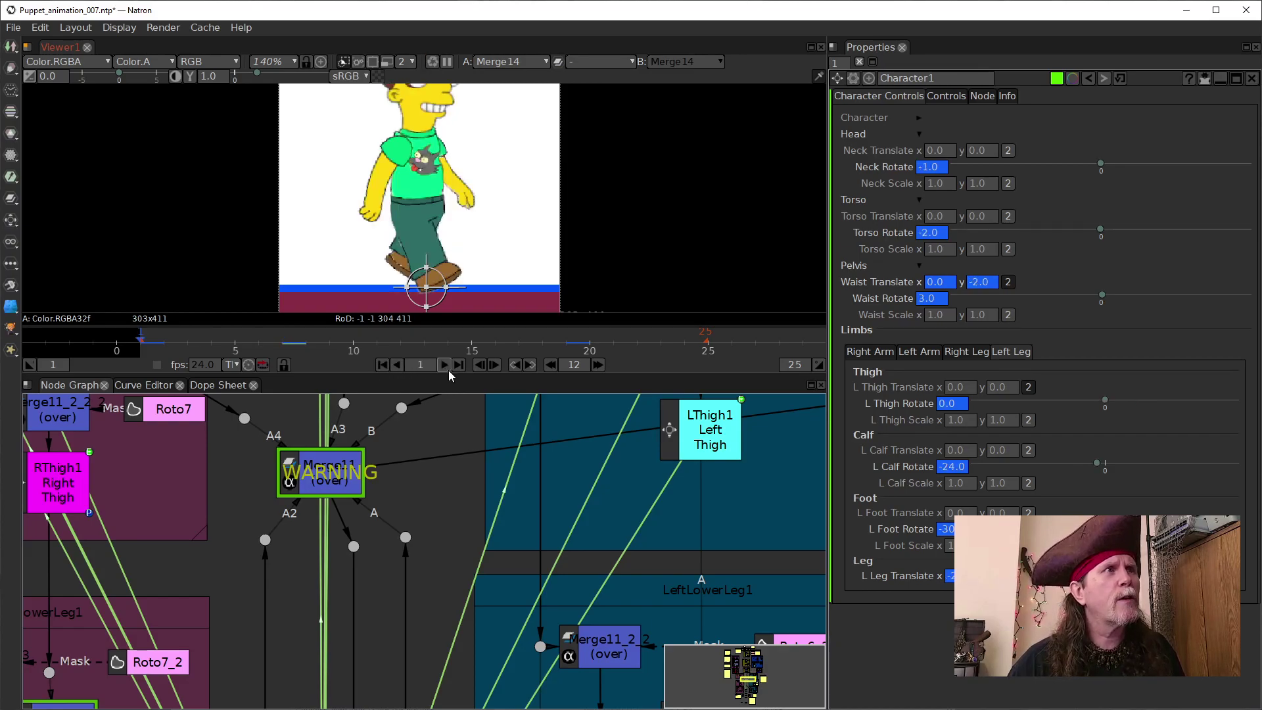
{"action": "left_click", "coordinate": [445, 366]}
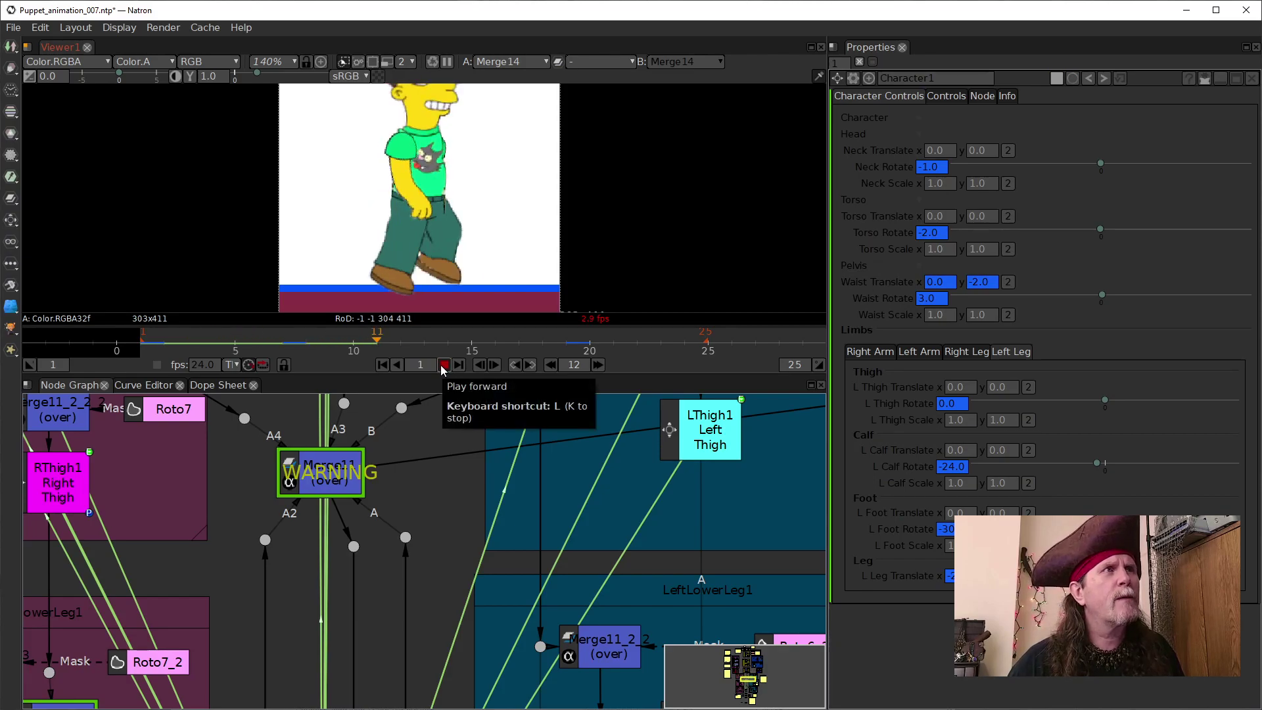
{"action": "left_click", "coordinate": [443, 367]}
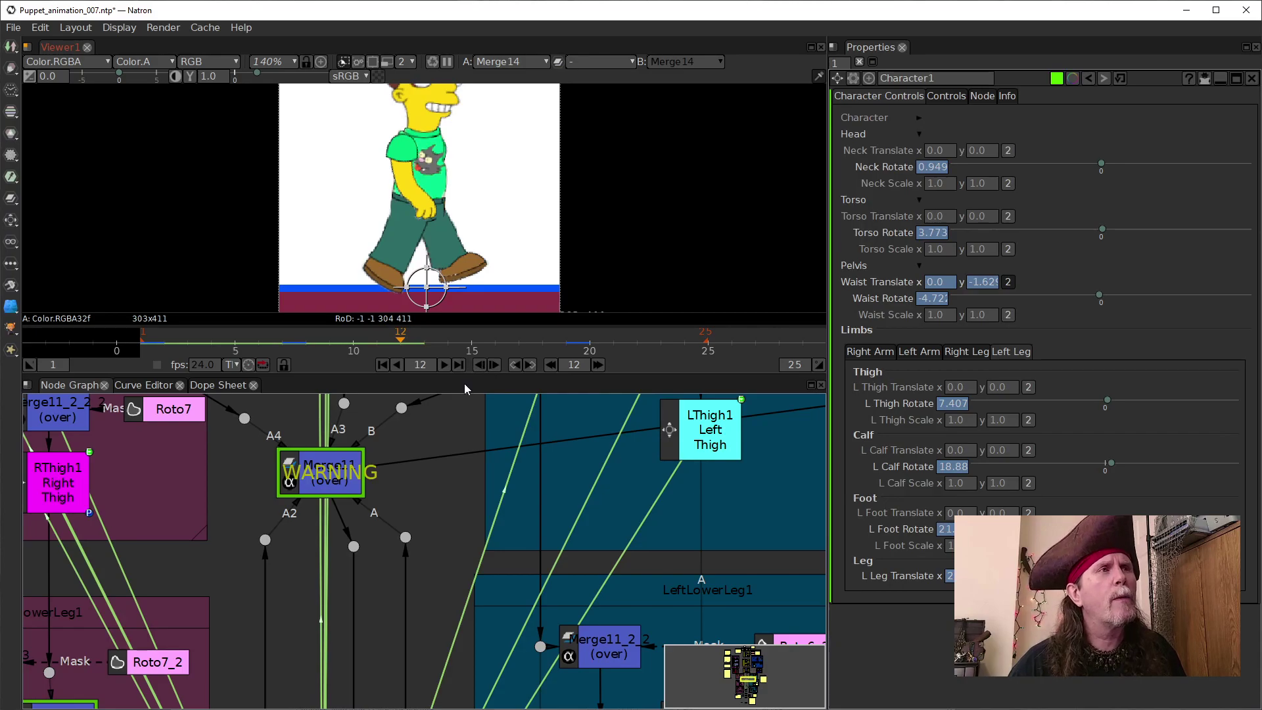
Step: Step back from frame 12 to frame 9 and examine the left foot's movement close up
{"action": "left_click", "coordinate": [479, 370]}
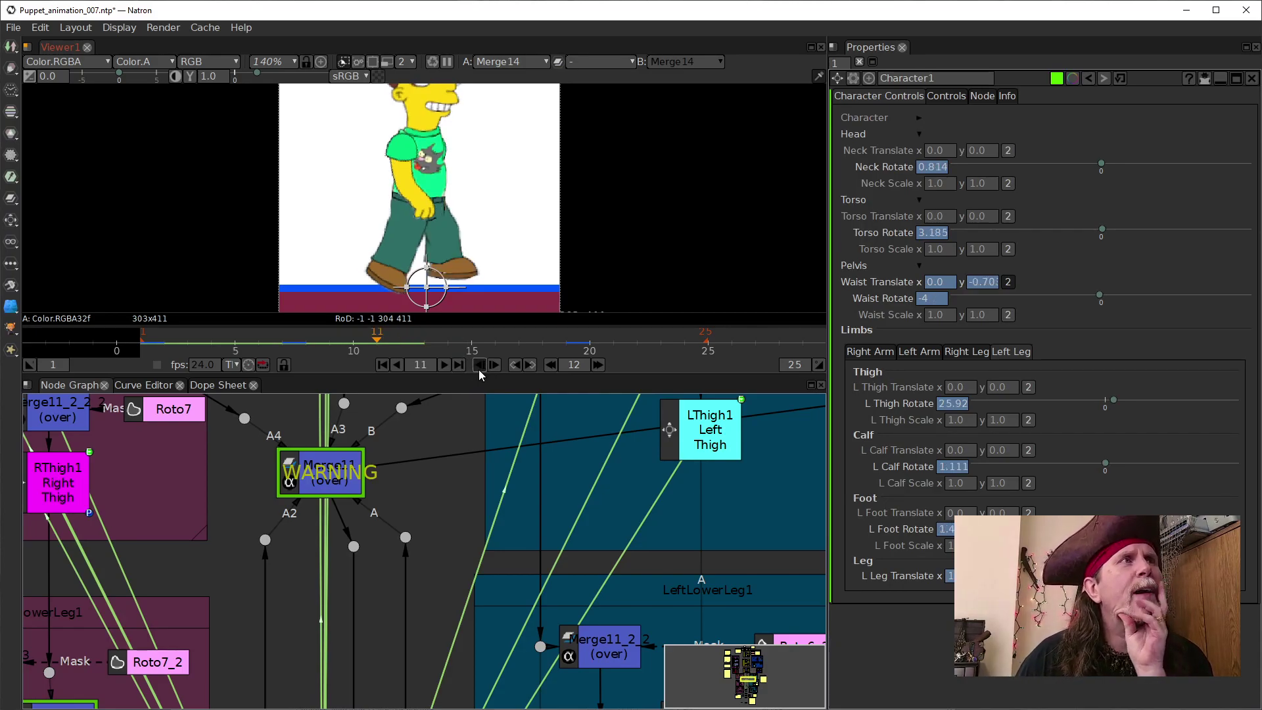
{"action": "left_click", "coordinate": [478, 370]}
{"action": "scroll", "coordinate": [523, 267], "scroll_direction": "up", "scroll_amount": 4}
{"action": "left_click_drag", "start_coordinate": [473, 277], "coordinate": [522, 233]}
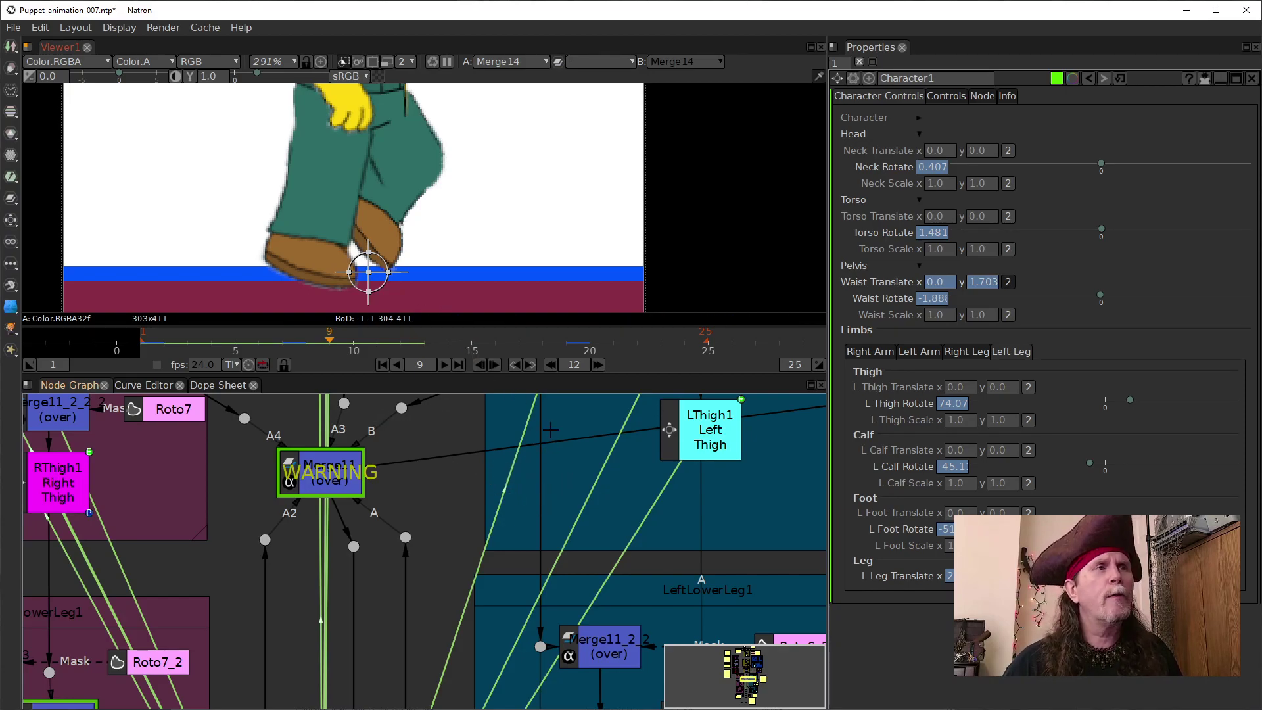
Step: Compare the left leg's keyed poses at frames 1 and 7 with the in-between poses at frames 8 and 9
{"action": "left_click", "coordinate": [382, 366]}
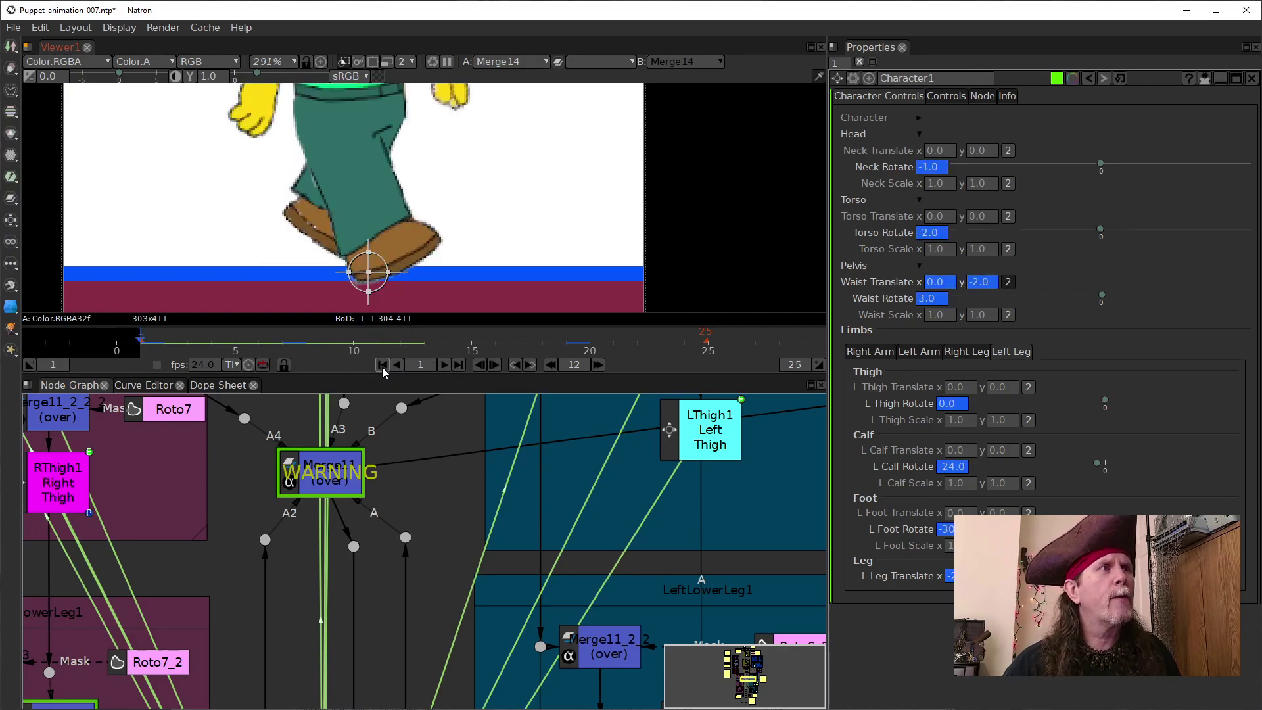
{"action": "left_click", "coordinate": [533, 365]}
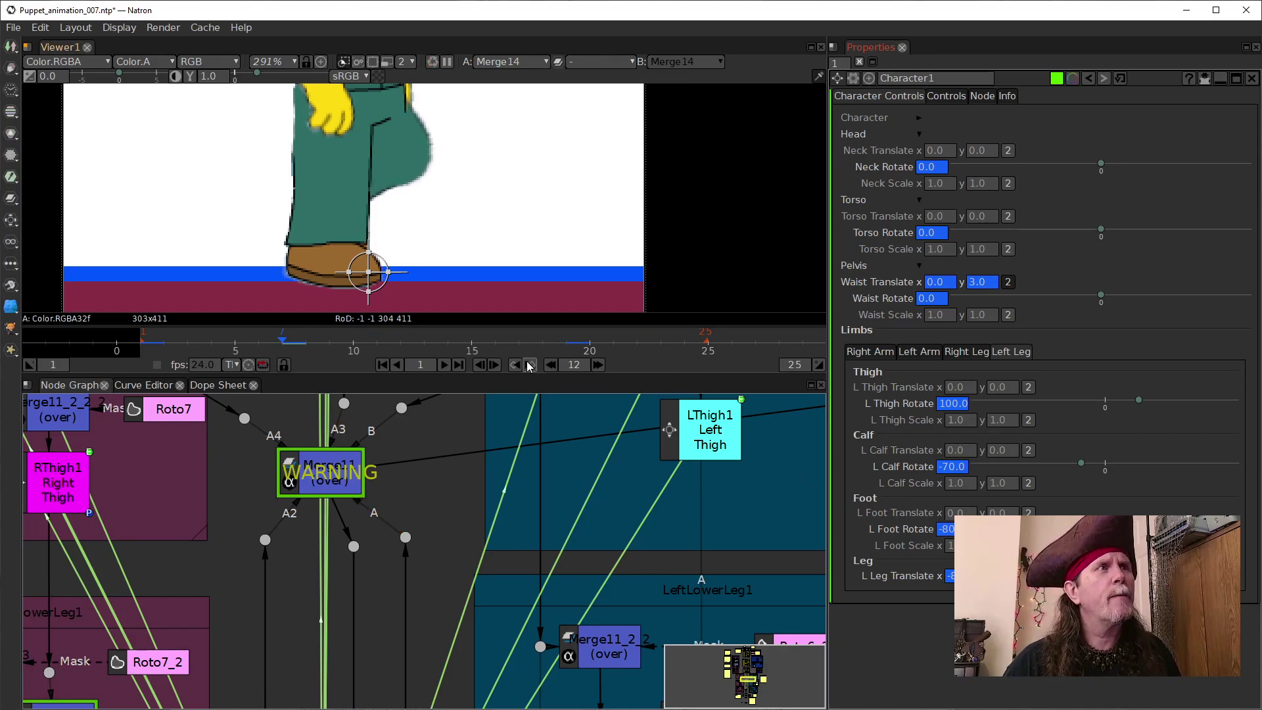
{"action": "left_click", "coordinate": [493, 366]}
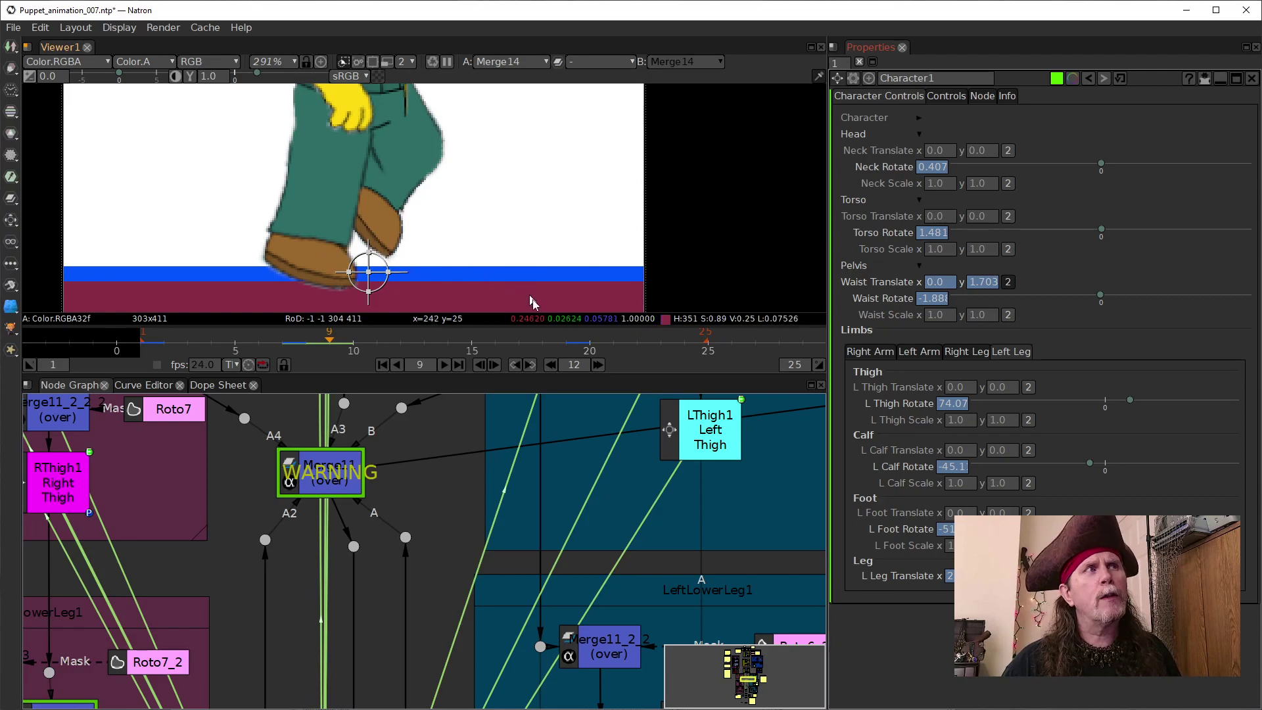
{"action": "left_click", "coordinate": [514, 366]}
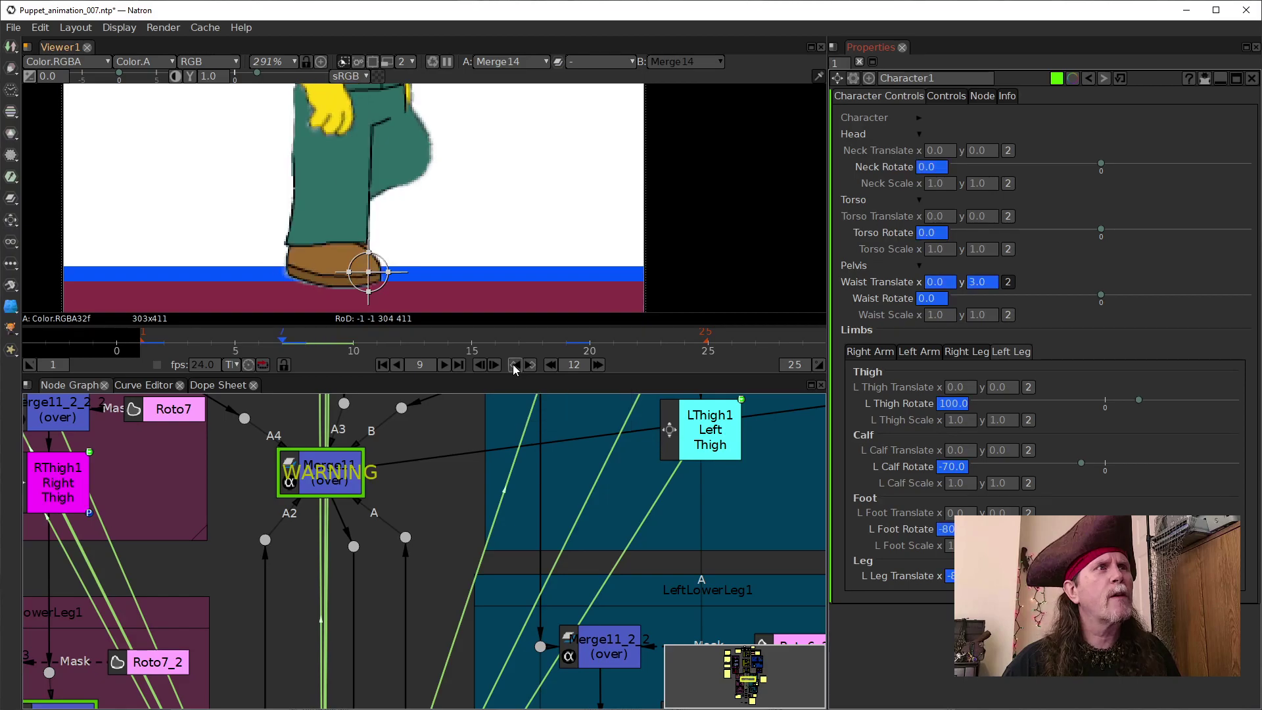
{"action": "left_click", "coordinate": [513, 364]}
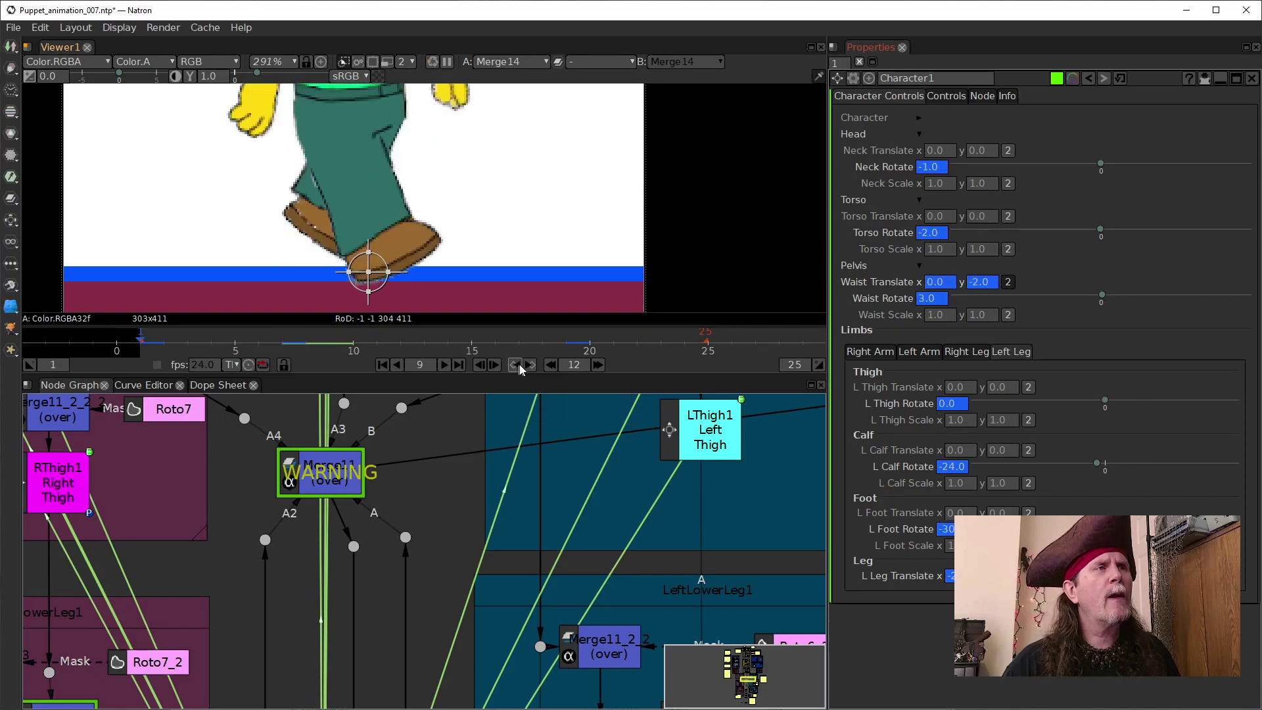
{"action": "left_click", "coordinate": [531, 365]}
{"action": "left_click", "coordinate": [494, 365]}
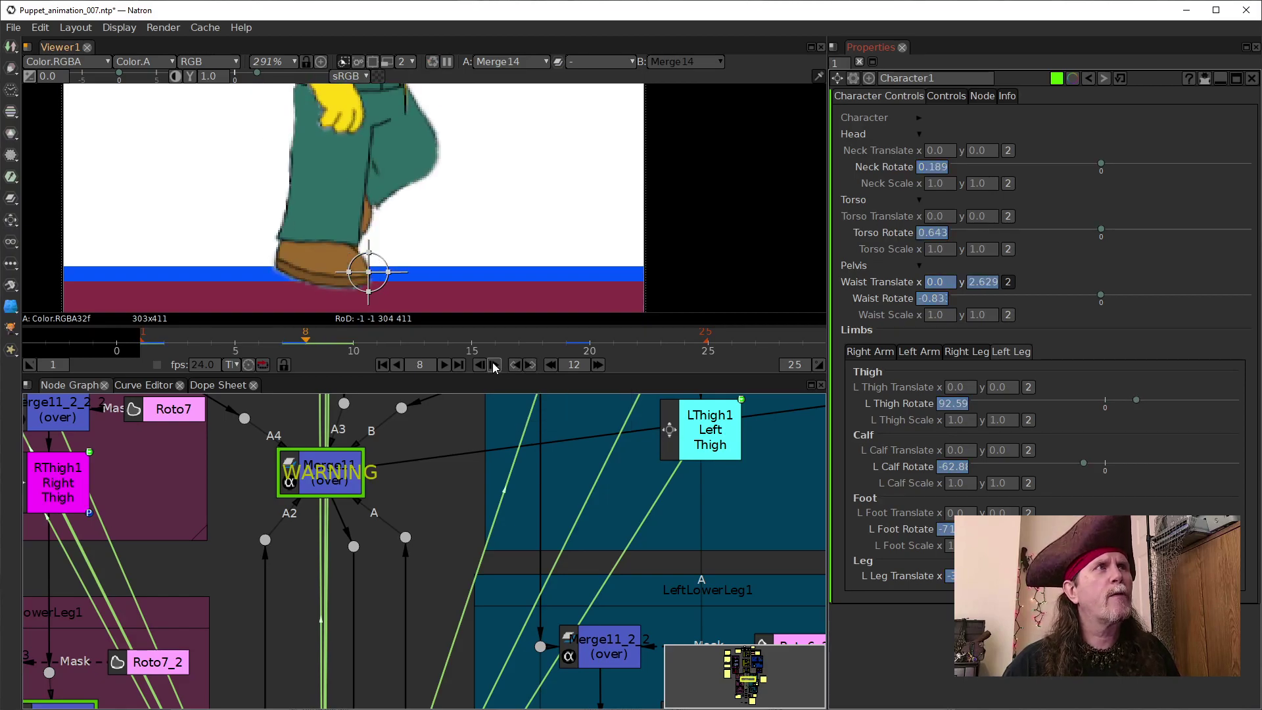
{"action": "left_click", "coordinate": [495, 365]}
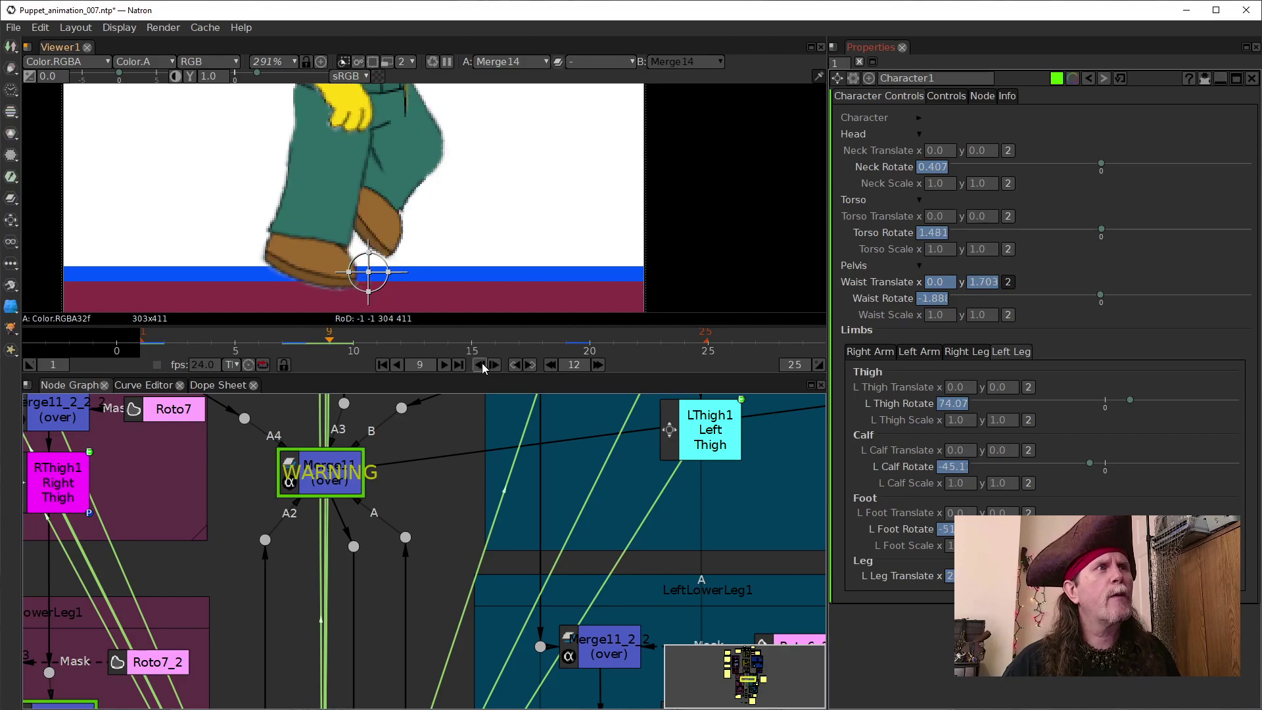
{"action": "left_click", "coordinate": [483, 363]}
{"action": "left_click", "coordinate": [483, 363]}
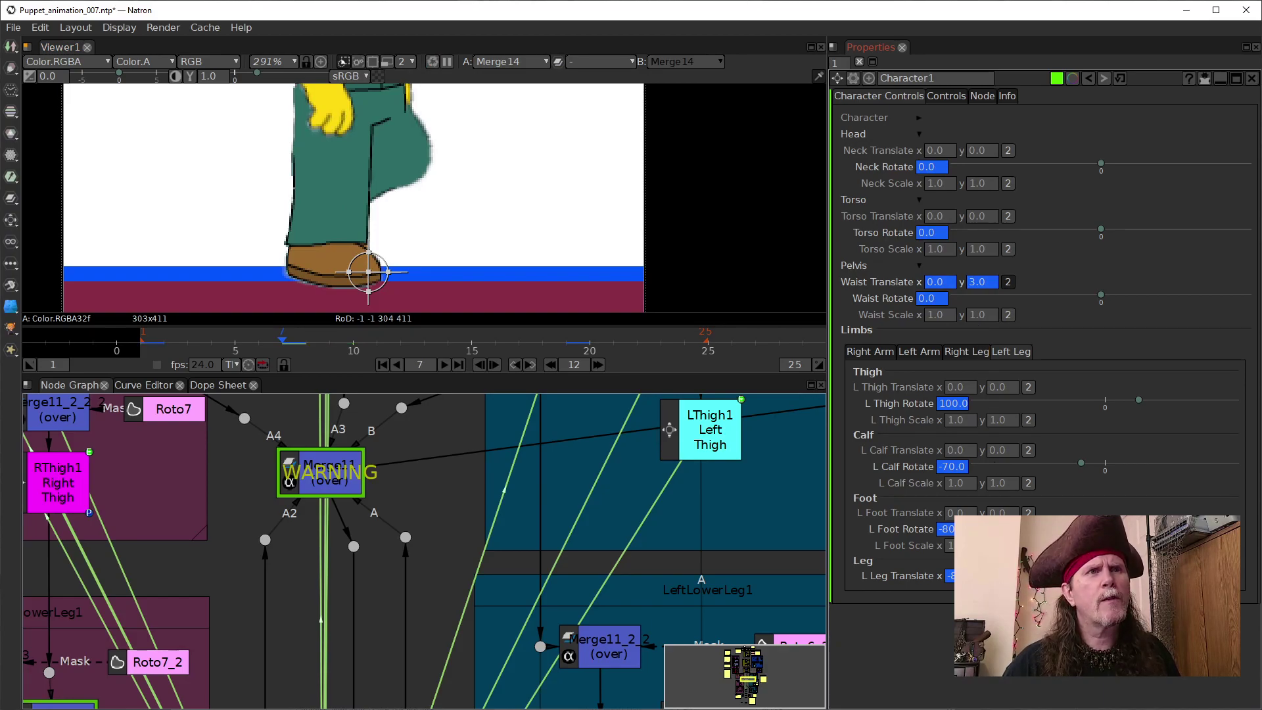
{"action": "left_click", "coordinate": [497, 363]}
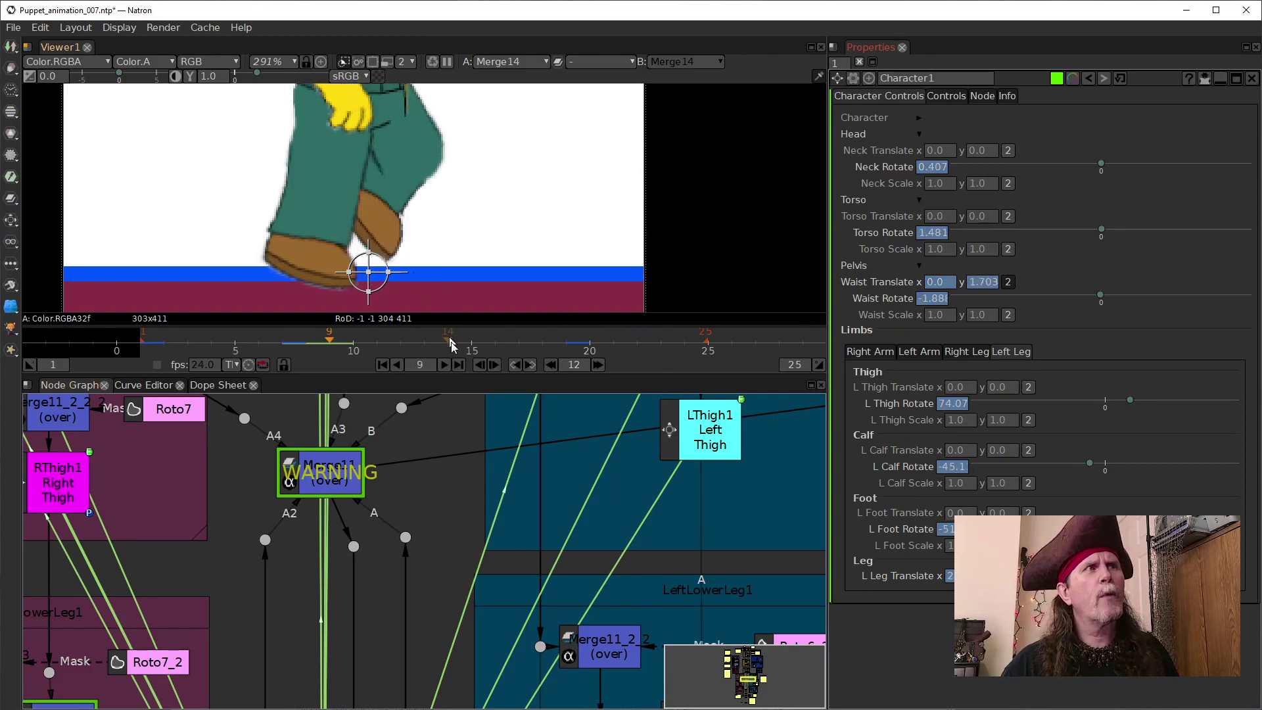
Step: Hide the viewer overlays and step forward from frame 9 to frame 13 to inspect the left leg's swing
{"action": "right_click", "coordinate": [630, 261]}
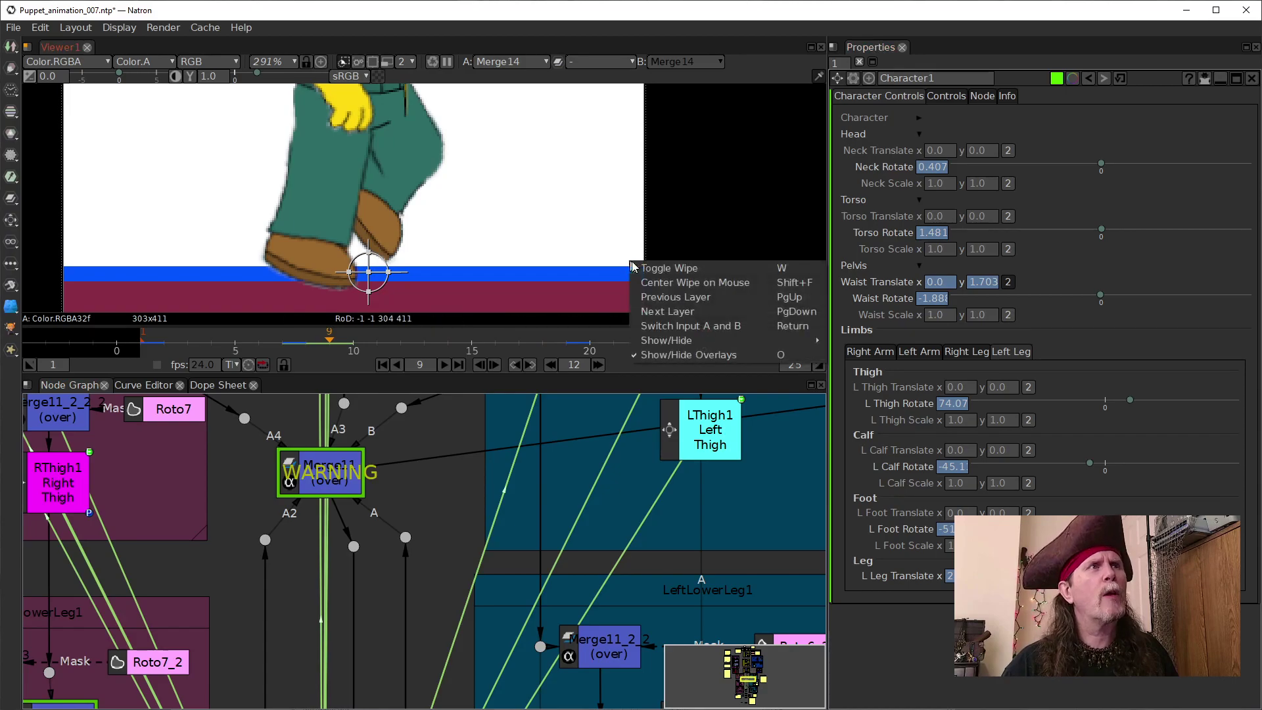
{"action": "left_click", "coordinate": [688, 358]}
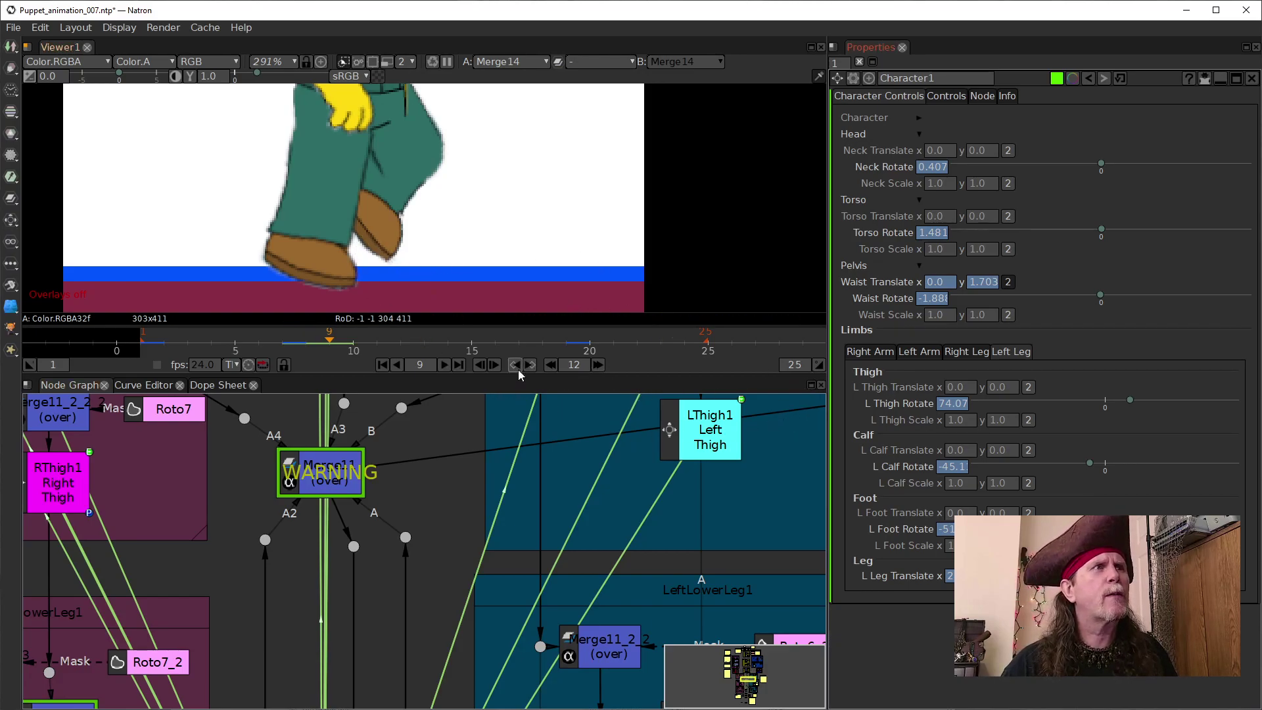
{"action": "left_click", "coordinate": [495, 365]}
{"action": "left_click", "coordinate": [494, 366]}
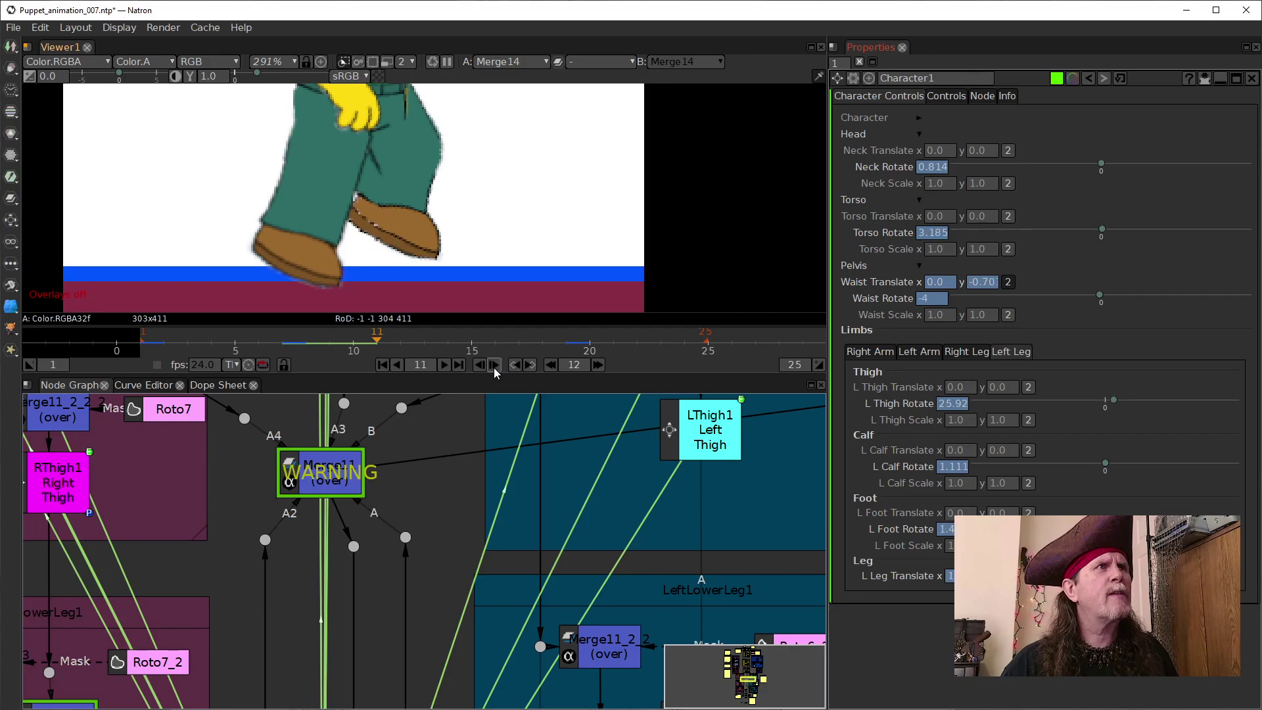
{"action": "left_click", "coordinate": [495, 366]}
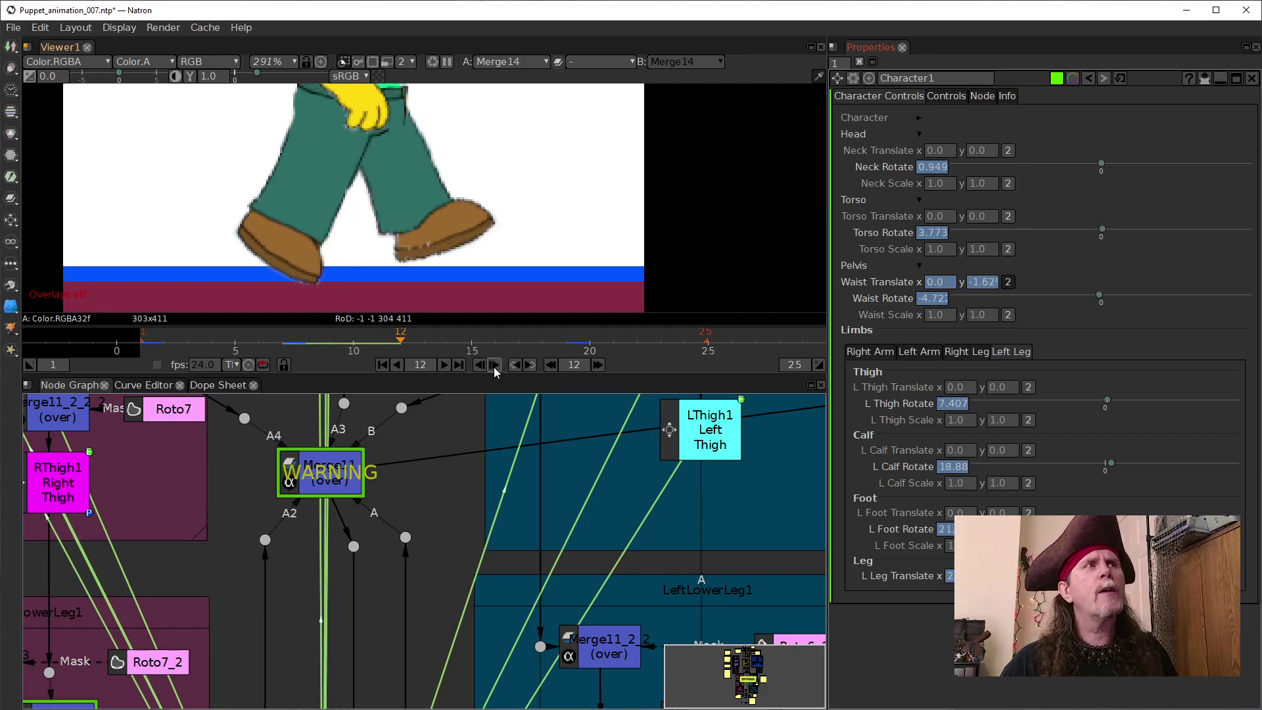
{"action": "left_click", "coordinate": [495, 365]}
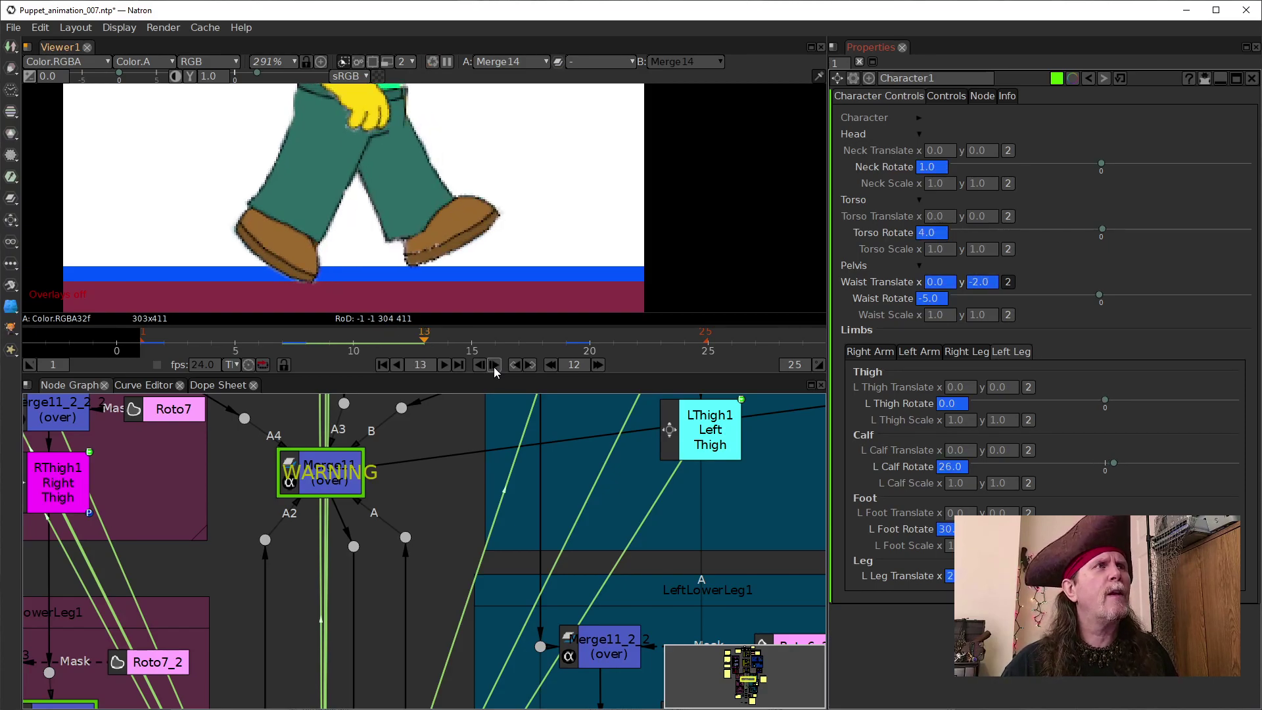
Step: Step back from frame 13 to frame 8 and recheck the left foot's path around frames 8 and 9
{"action": "left_click", "coordinate": [479, 365]}
{"action": "left_click", "coordinate": [480, 364]}
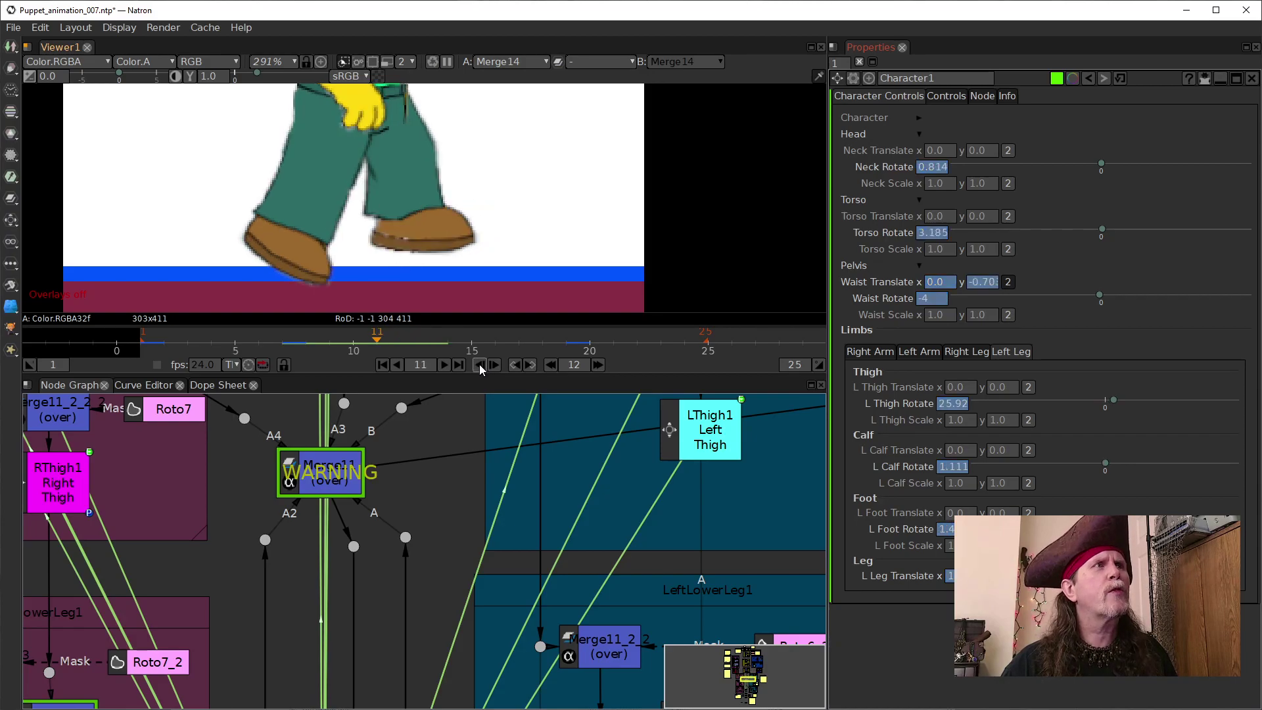
{"action": "left_click", "coordinate": [479, 364]}
{"action": "left_click", "coordinate": [479, 365]}
{"action": "left_click", "coordinate": [480, 364]}
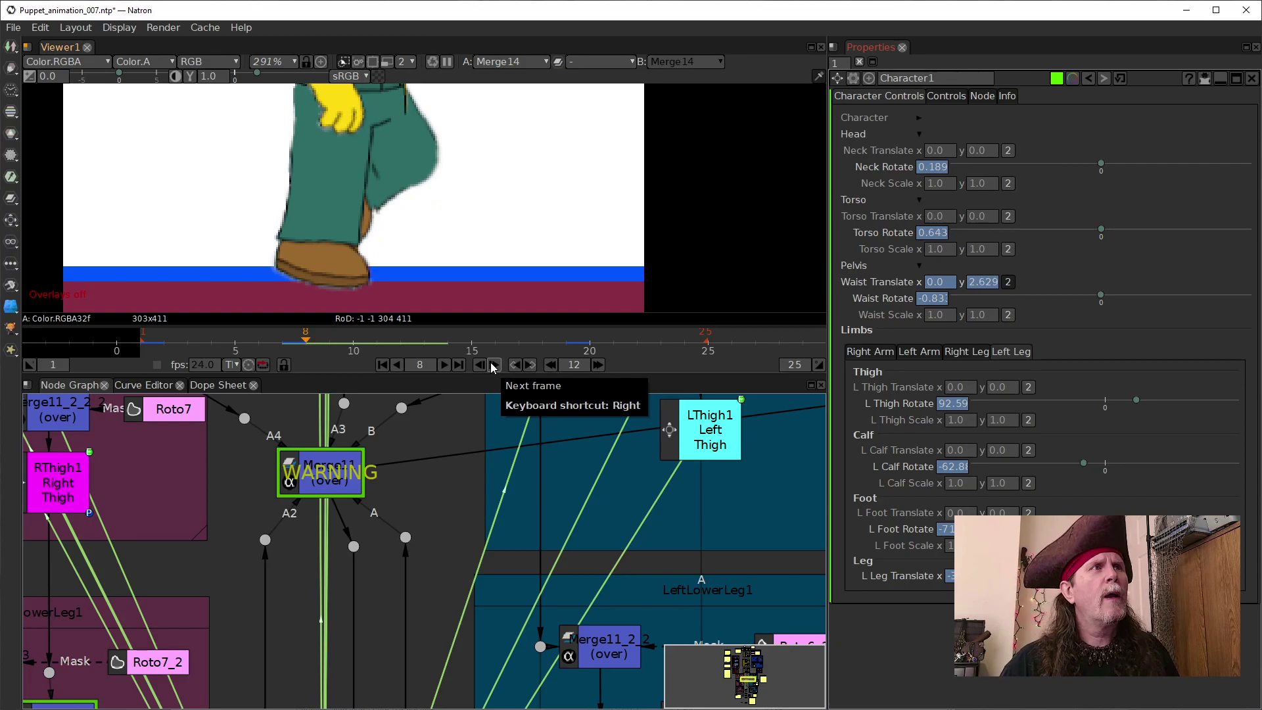
{"action": "left_click", "coordinate": [500, 365]}
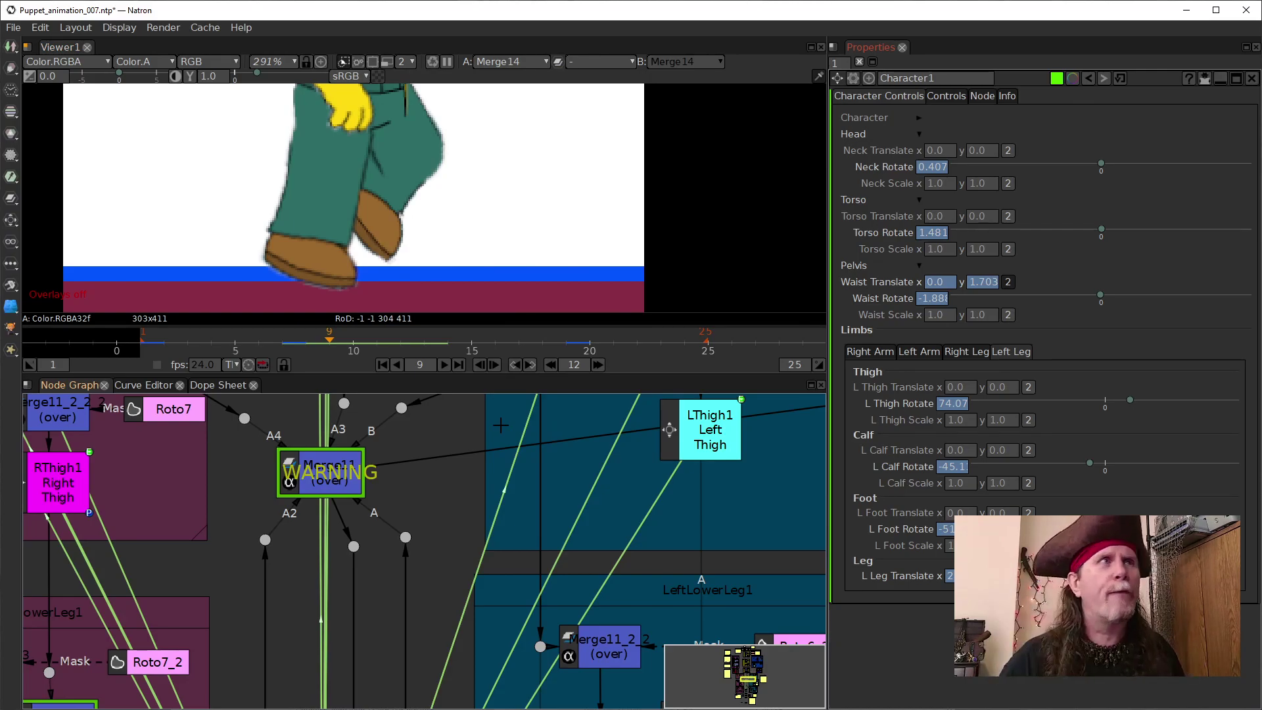
{"action": "left_click", "coordinate": [480, 365]}
{"action": "left_click", "coordinate": [480, 365]}
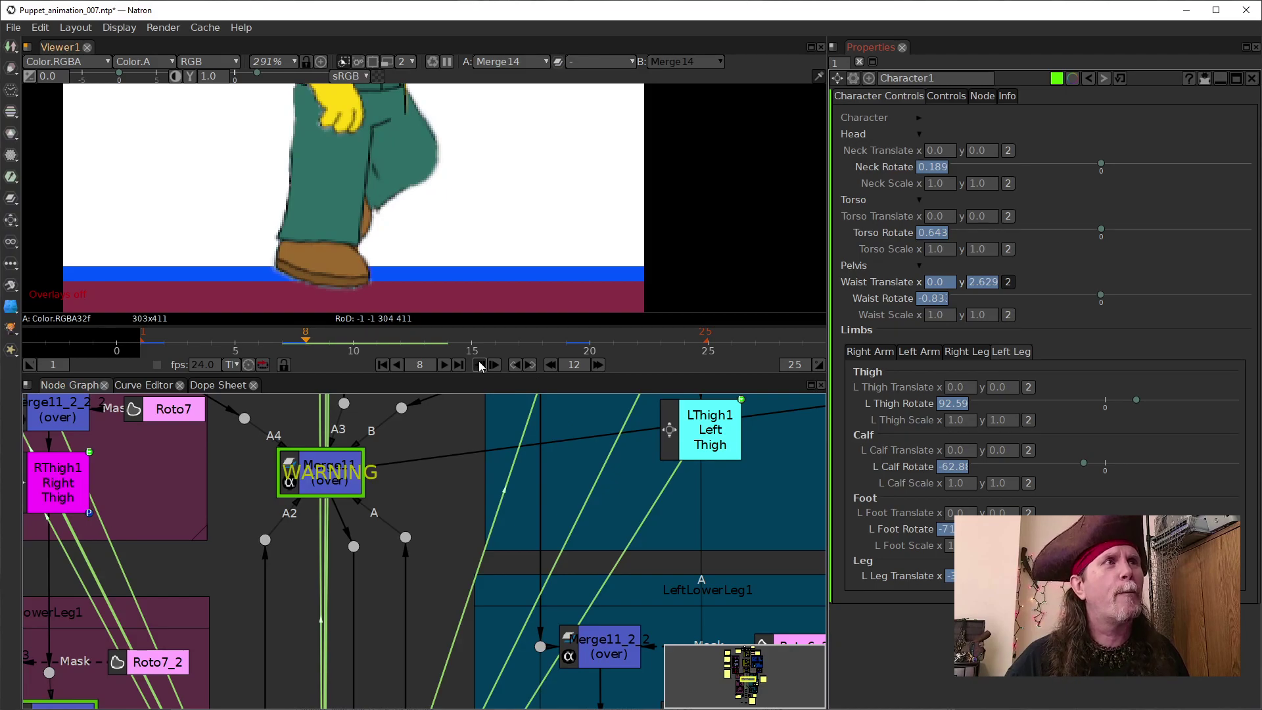
Step: Step backward from frame 8 past the start of the loop to frame 20, examining the leg positions
{"action": "left_click", "coordinate": [480, 366]}
{"action": "left_click", "coordinate": [480, 366]}
{"action": "left_click", "coordinate": [480, 366]}
{"action": "left_click", "coordinate": [480, 366]}
{"action": "left_click", "coordinate": [480, 365]}
{"action": "left_click", "coordinate": [480, 366]}
{"action": "left_click", "coordinate": [480, 365]}
{"action": "left_click", "coordinate": [480, 366]}
{"action": "left_click", "coordinate": [480, 366]}
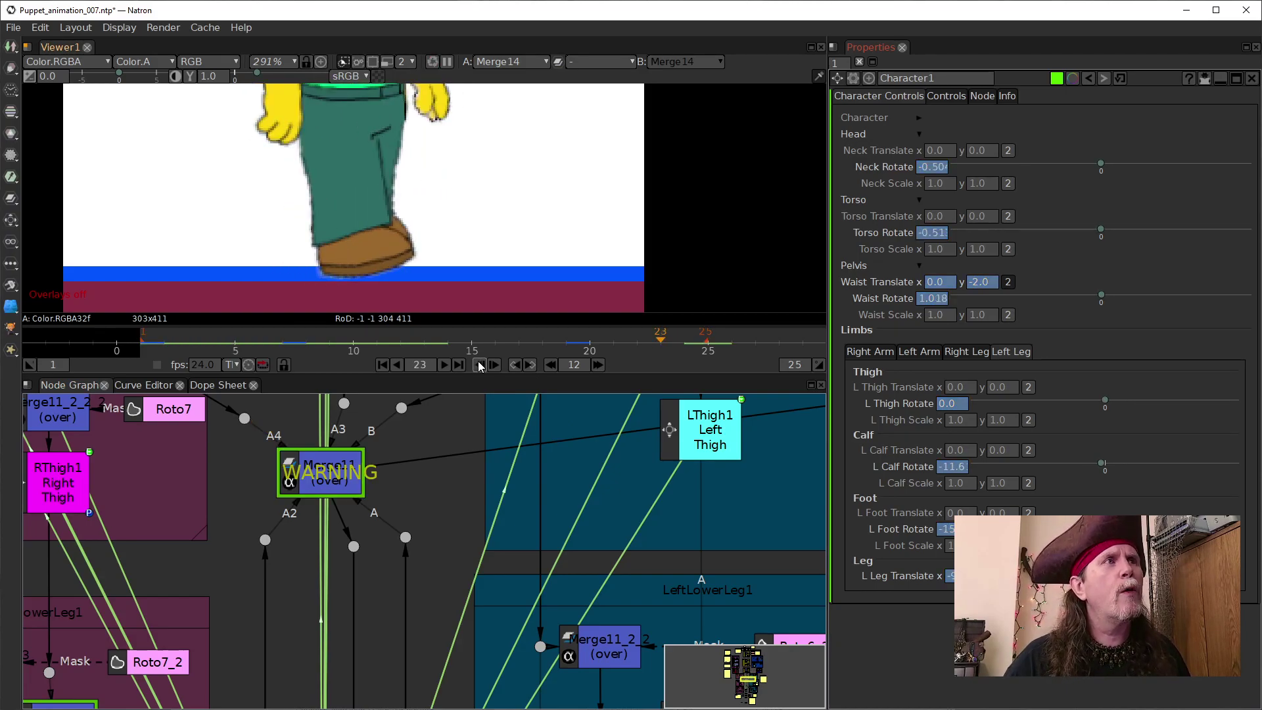
{"action": "left_click", "coordinate": [480, 365]}
{"action": "left_click", "coordinate": [480, 365]}
{"action": "left_click", "coordinate": [480, 365]}
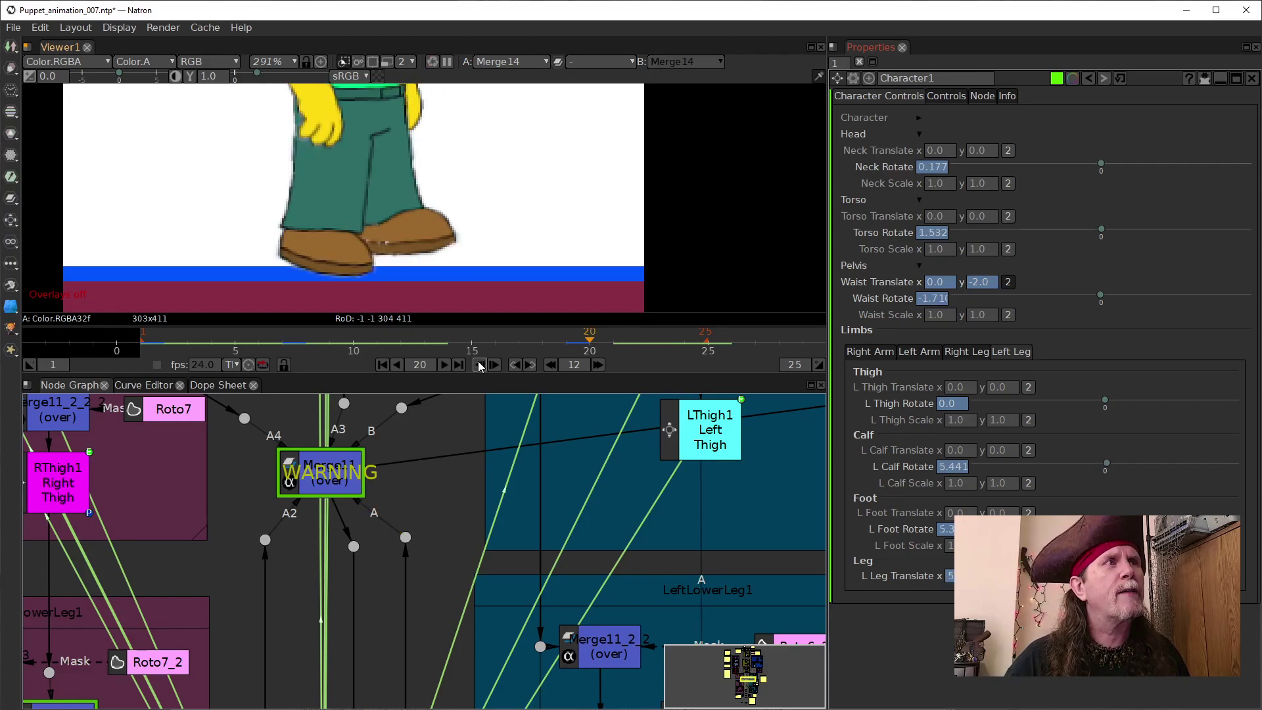
Step: Step forward from frame 20 across the loop point to frame 1 to check the legs' transition
{"action": "left_click", "coordinate": [495, 364]}
{"action": "left_click", "coordinate": [496, 364]}
{"action": "left_click", "coordinate": [495, 364]}
{"action": "left_click", "coordinate": [495, 364]}
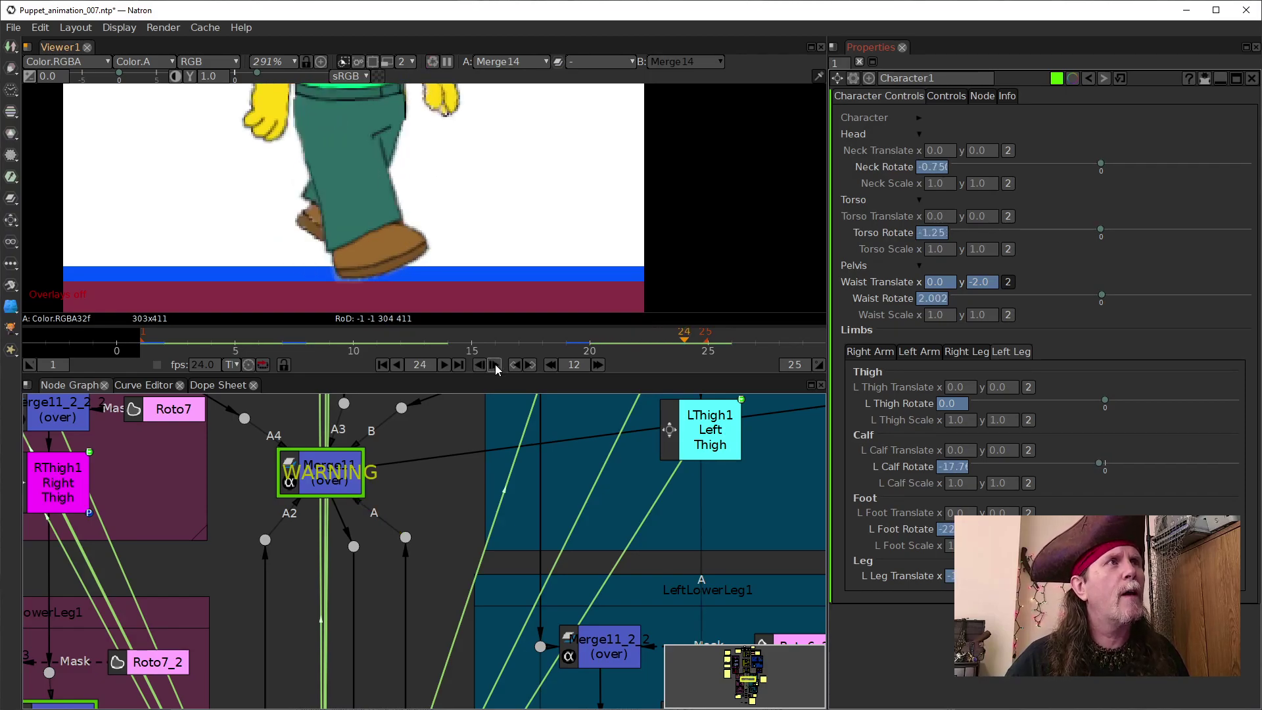
{"action": "left_click", "coordinate": [495, 365]}
{"action": "left_click", "coordinate": [495, 364]}
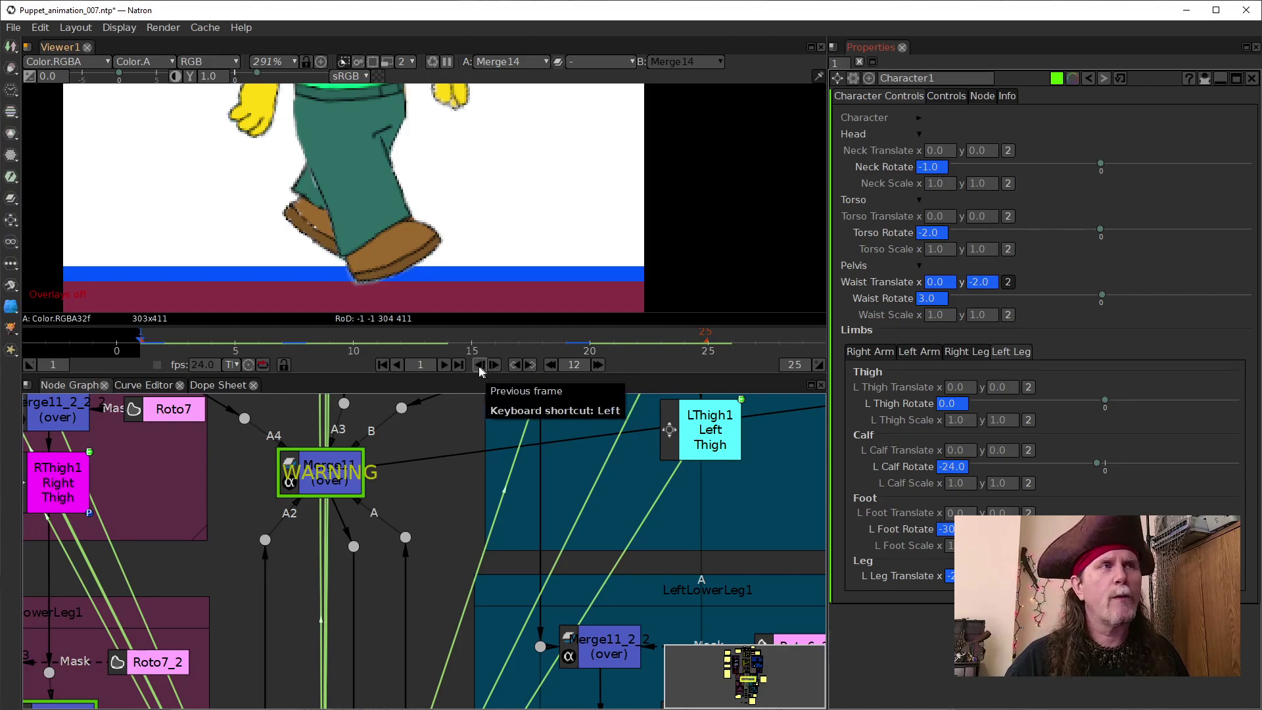
Step: Step forward from frame 1 to frame 11 to examine the left leg lifting, passing and swinging forward
{"action": "left_click", "coordinate": [494, 365]}
{"action": "left_click", "coordinate": [494, 365]}
{"action": "left_click", "coordinate": [494, 366]}
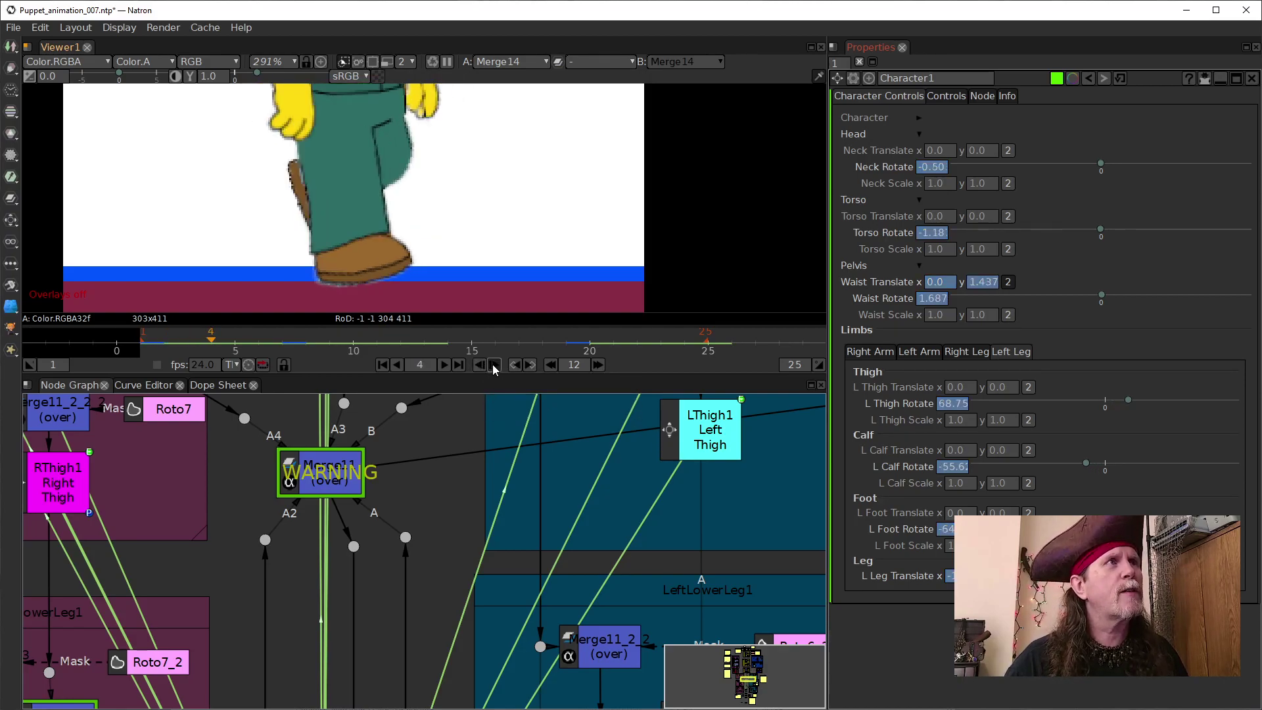
{"action": "left_click", "coordinate": [494, 365]}
{"action": "left_click", "coordinate": [494, 365]}
{"action": "left_click", "coordinate": [493, 365]}
{"action": "left_click", "coordinate": [493, 366]}
{"action": "left_click", "coordinate": [494, 365]}
{"action": "left_click", "coordinate": [494, 366]}
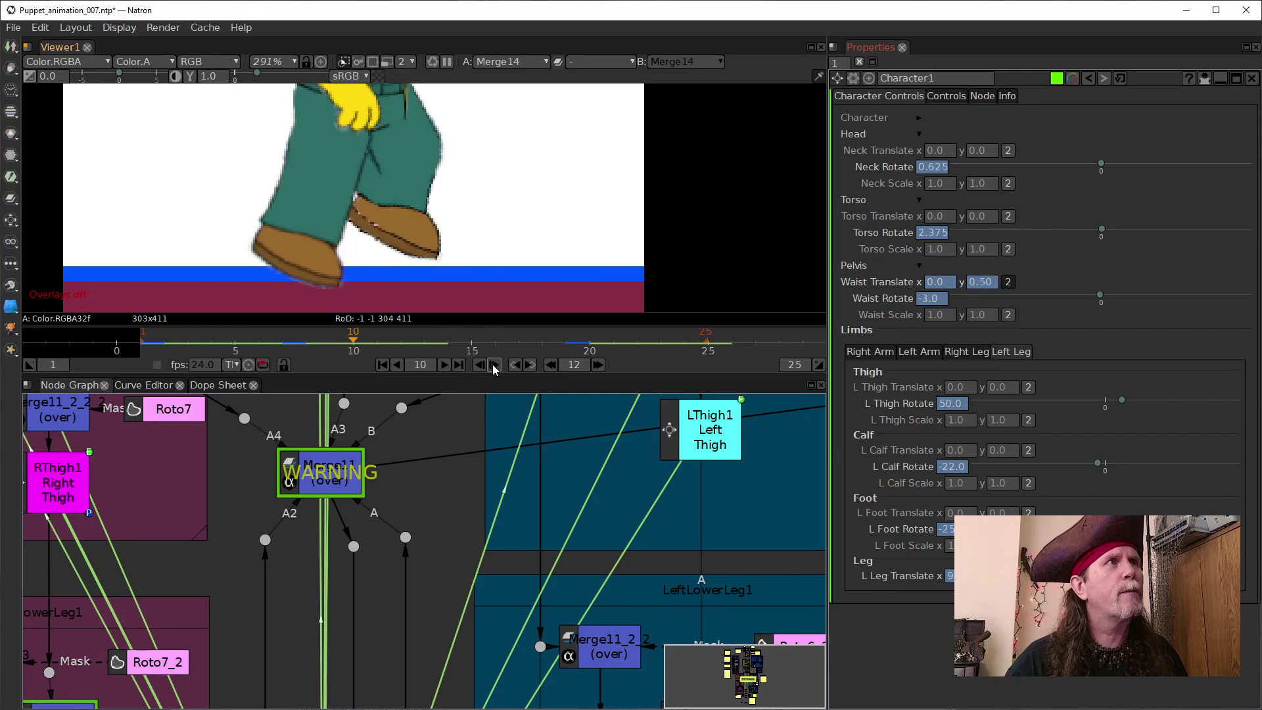
{"action": "left_click", "coordinate": [493, 366]}
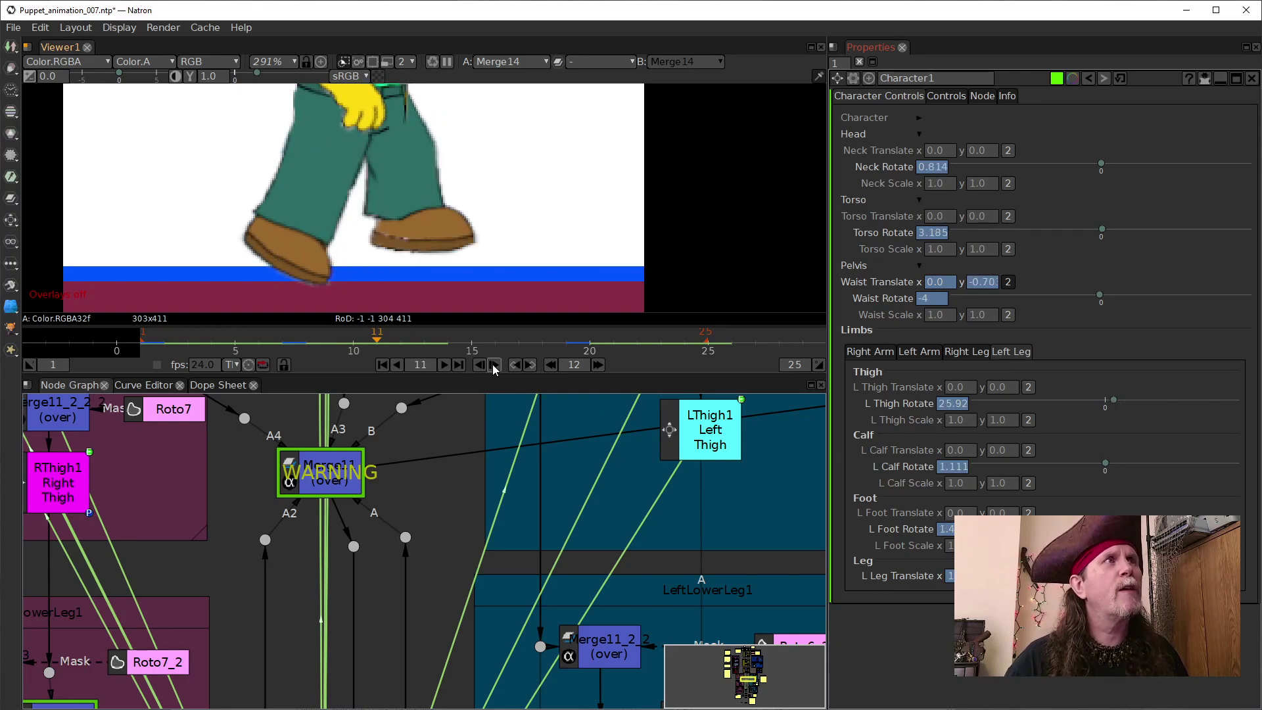
Step: Step back from frame 11 to the passing pose at frame 7, checking the upper legs
{"action": "left_click_drag", "start_coordinate": [571, 141], "coordinate": [560, 181]}
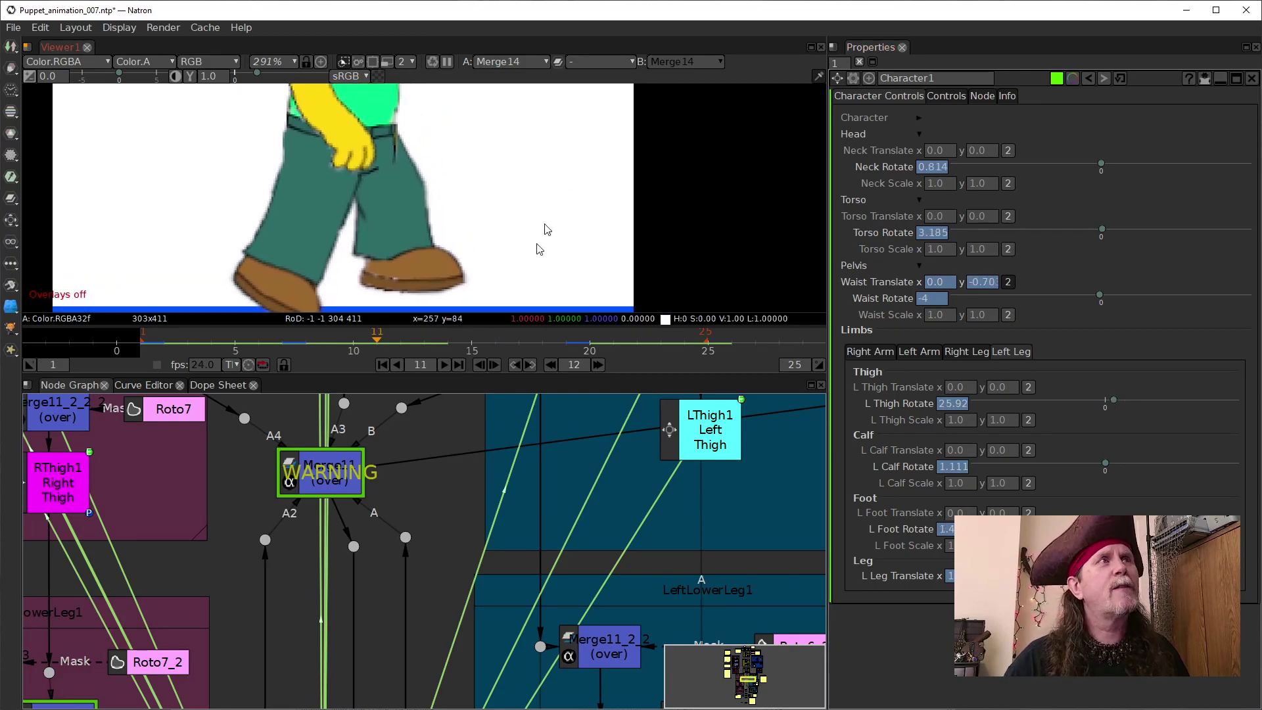
{"action": "left_click", "coordinate": [480, 365]}
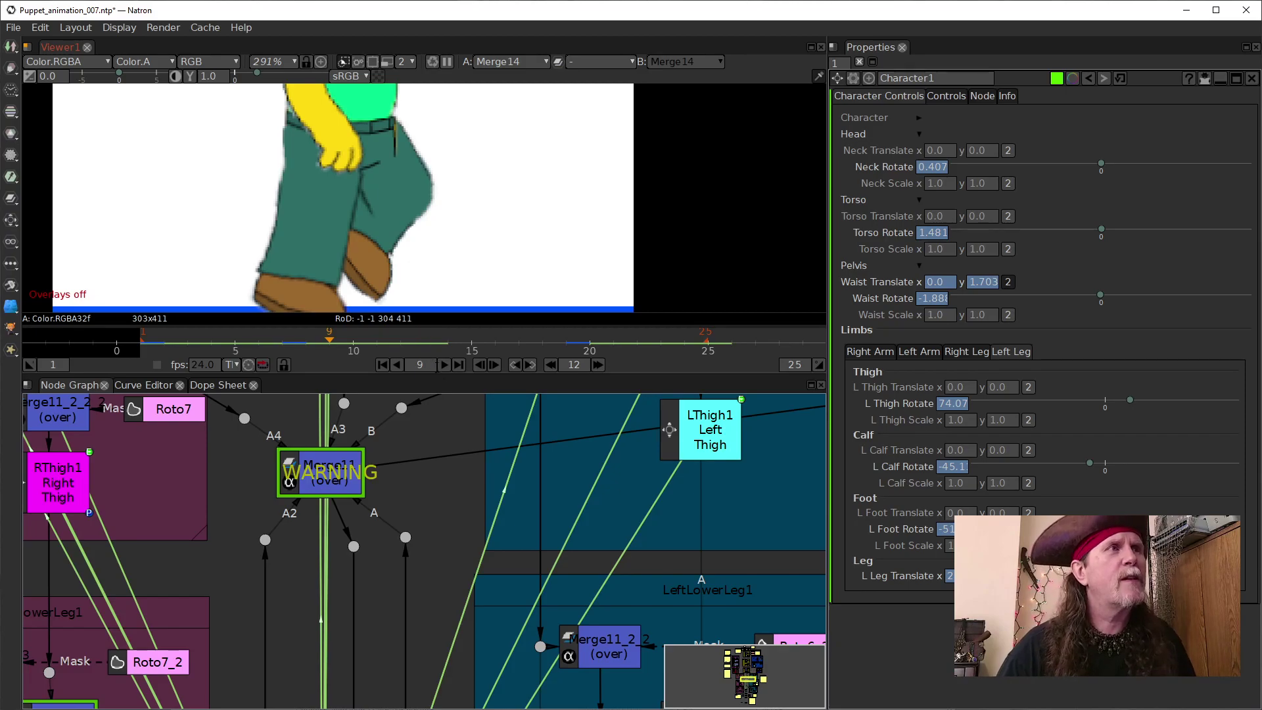
{"action": "left_click", "coordinate": [478, 369]}
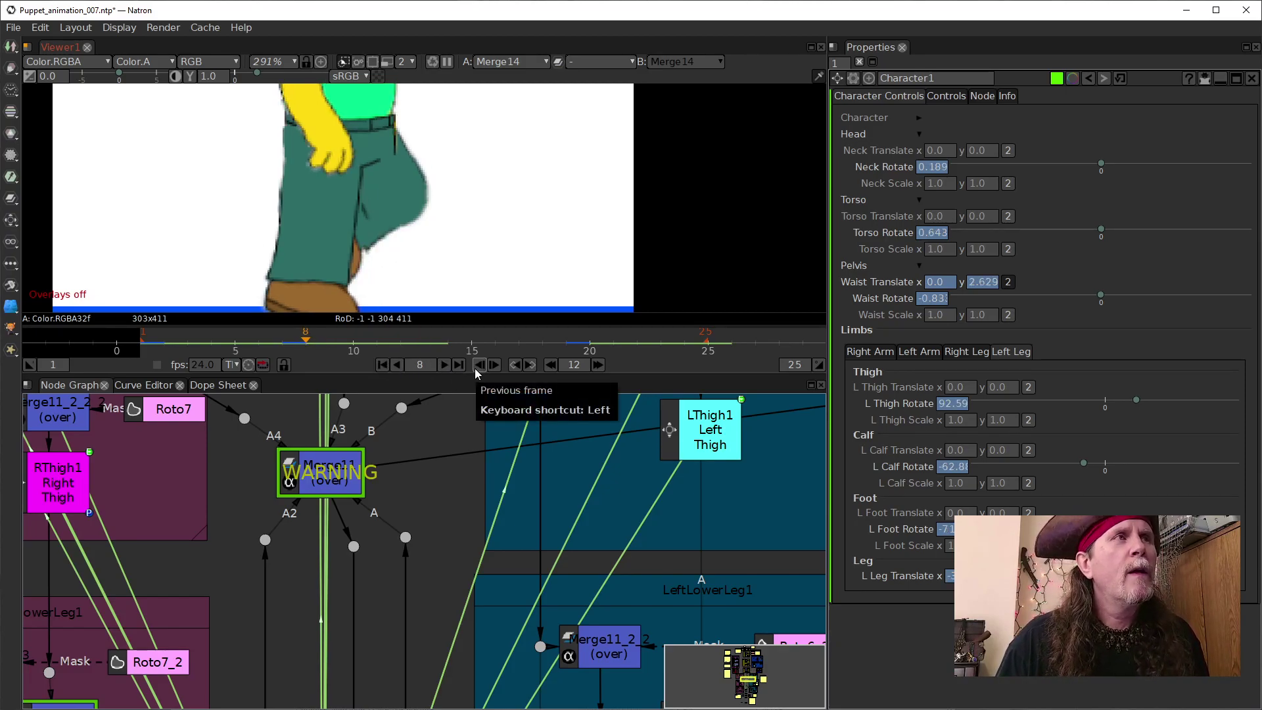
{"action": "left_click", "coordinate": [475, 369]}
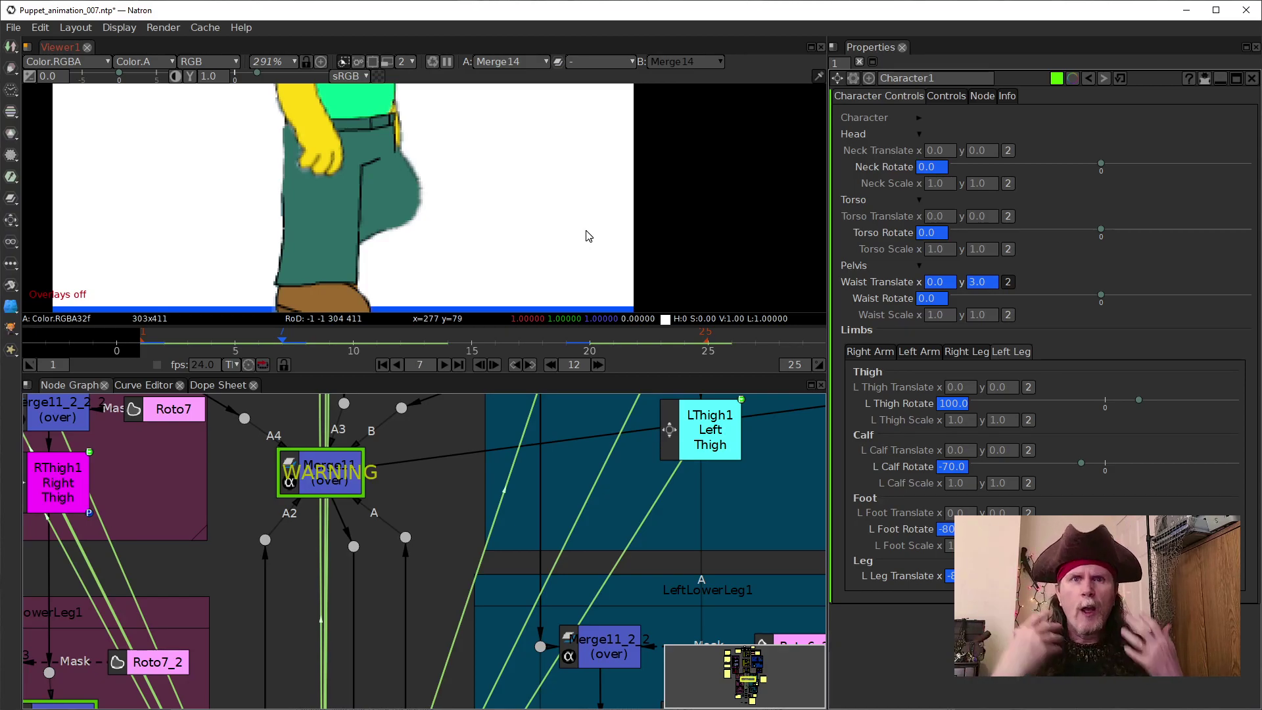
{"action": "left_click_drag", "start_coordinate": [446, 582], "coordinate": [415, 621]}
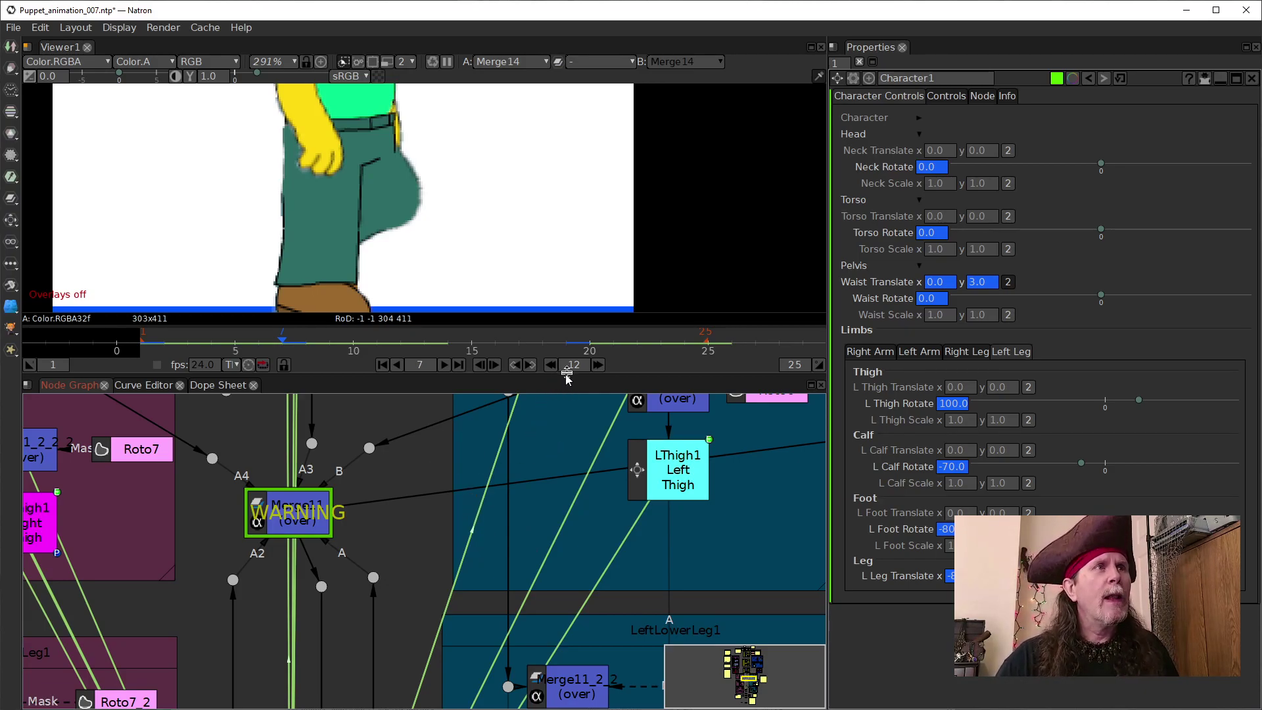
Step: Advance the timeline by 12 frames to frame 19, with the whole legs in view
{"action": "scroll", "coordinate": [460, 232], "scroll_direction": "down", "scroll_amount": 4}
{"action": "scroll", "coordinate": [454, 250], "scroll_direction": "up", "scroll_amount": 1}
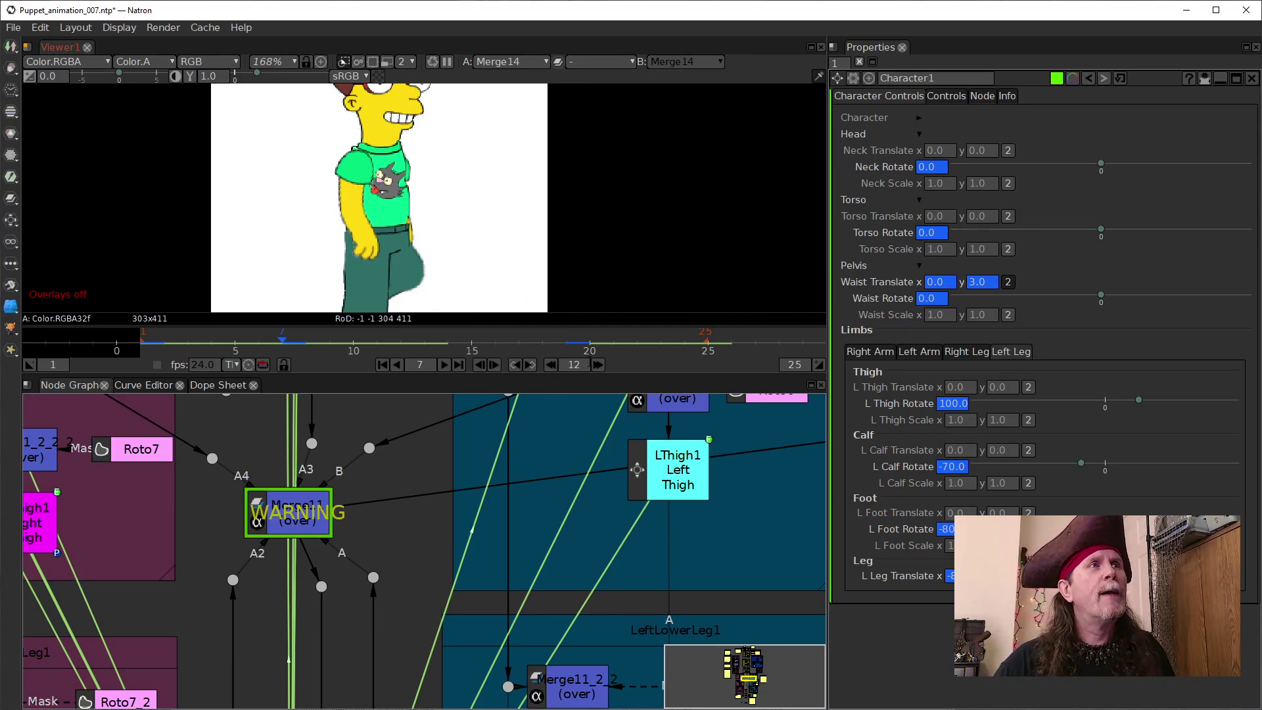
{"action": "left_click", "coordinate": [597, 366]}
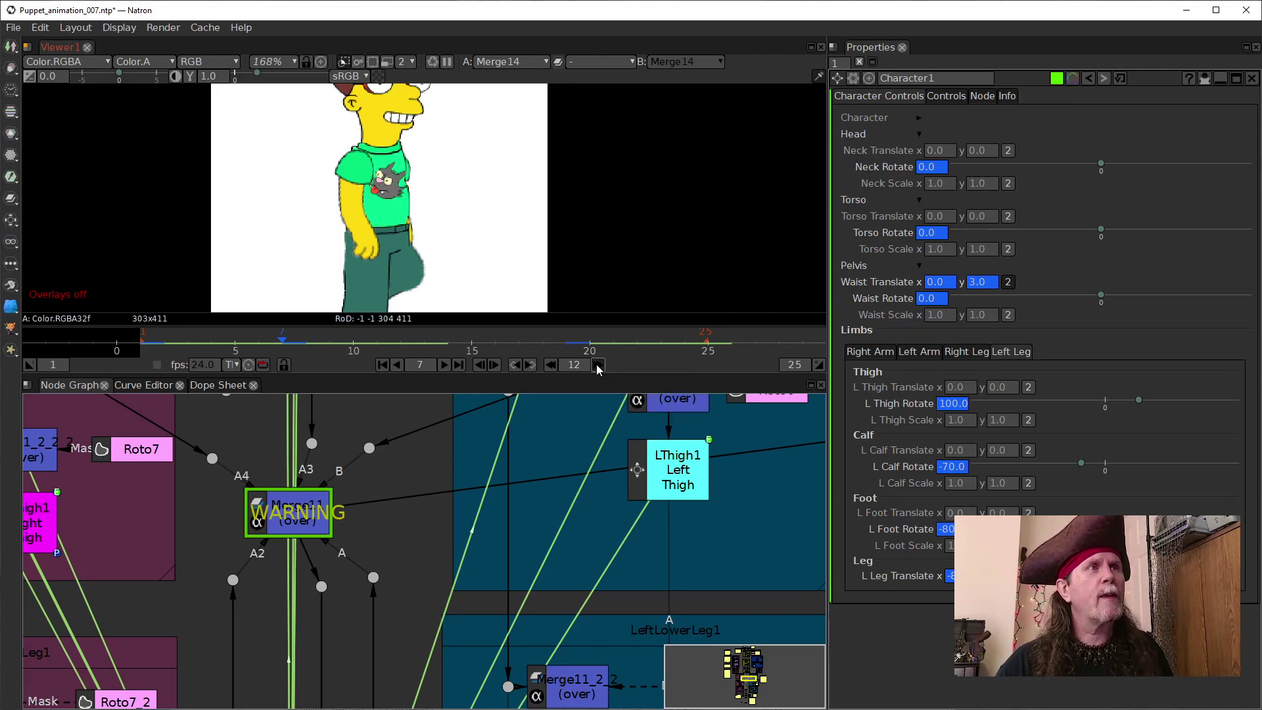
{"action": "left_click_drag", "start_coordinate": [570, 168], "coordinate": [583, 158]}
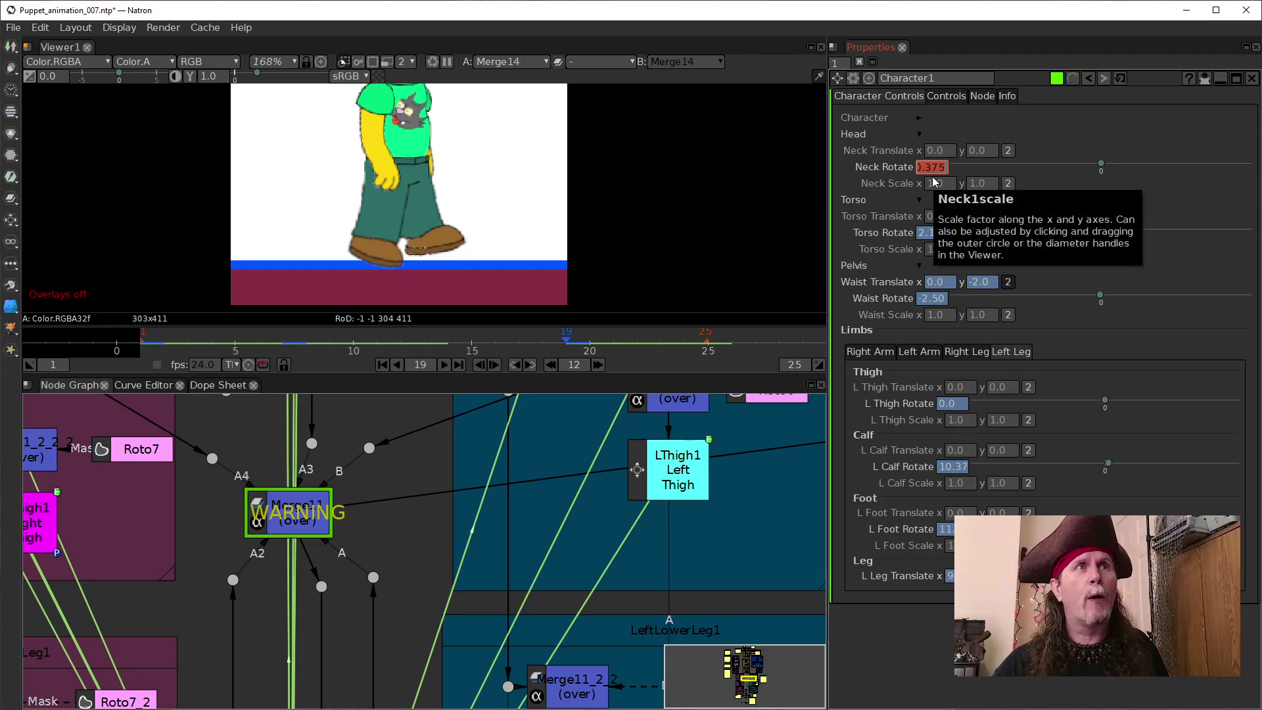
Step: Set the character's neck rotation and torso rotation to 0 at frame 19
{"action": "type", "text": "0"}
{"action": "key", "text": "Return"}
{"action": "key", "text": "Return"}
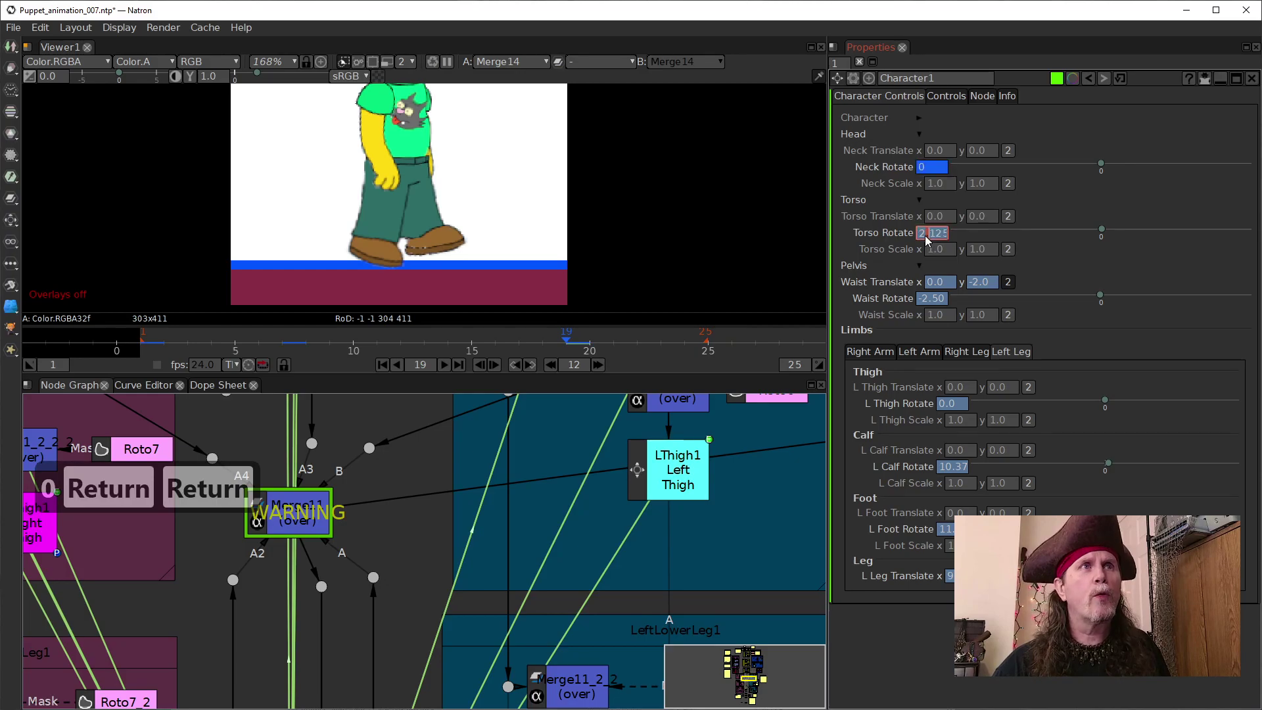
{"action": "type", "text": "0"}
{"action": "key", "text": "Return"}
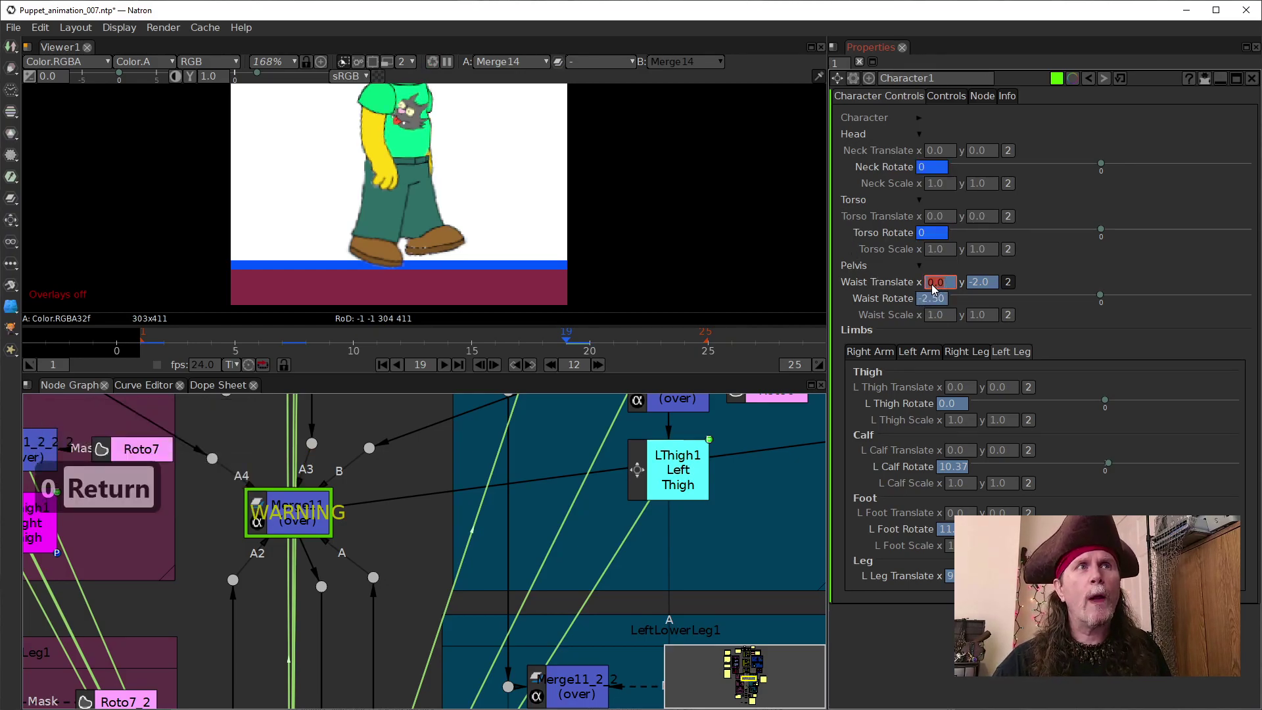
Step: Set the waist's X translation and rotation to 0 and its Y translation to 3 at frame 19
{"action": "type", "text": "0"}
{"action": "key", "text": "Return"}
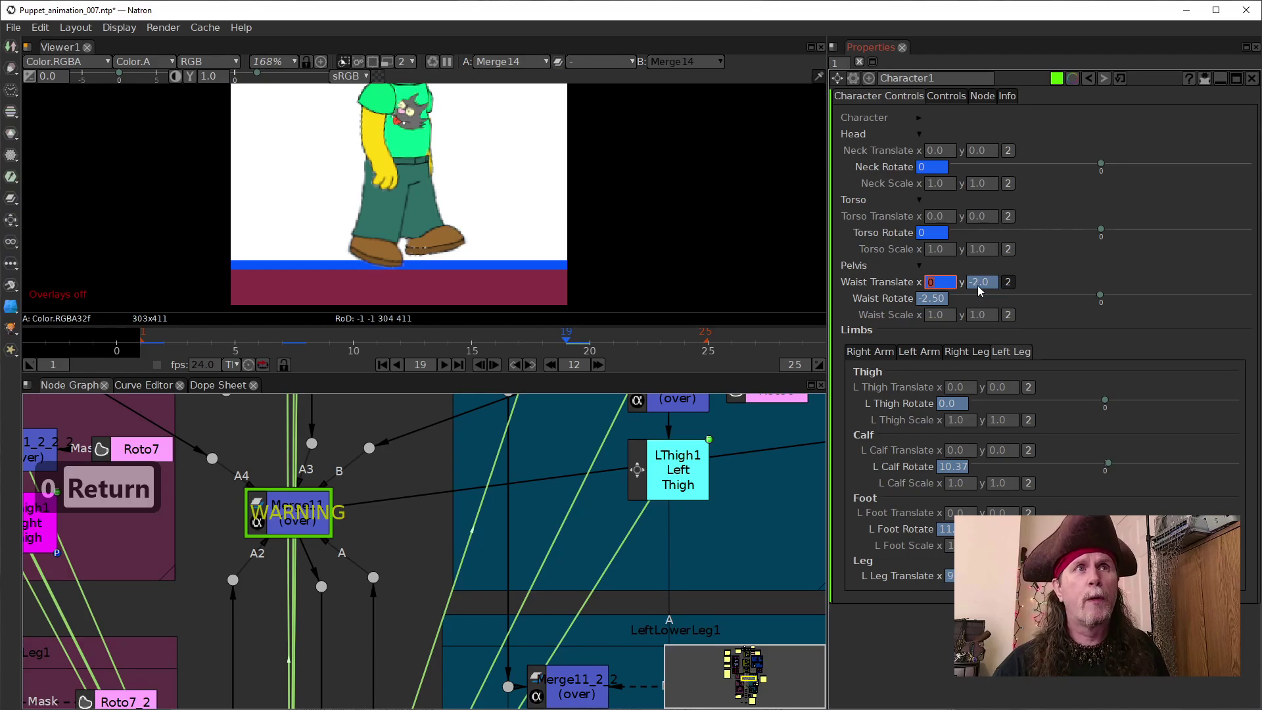
{"action": "left_click", "coordinate": [926, 302]}
{"action": "type", "text": "0"}
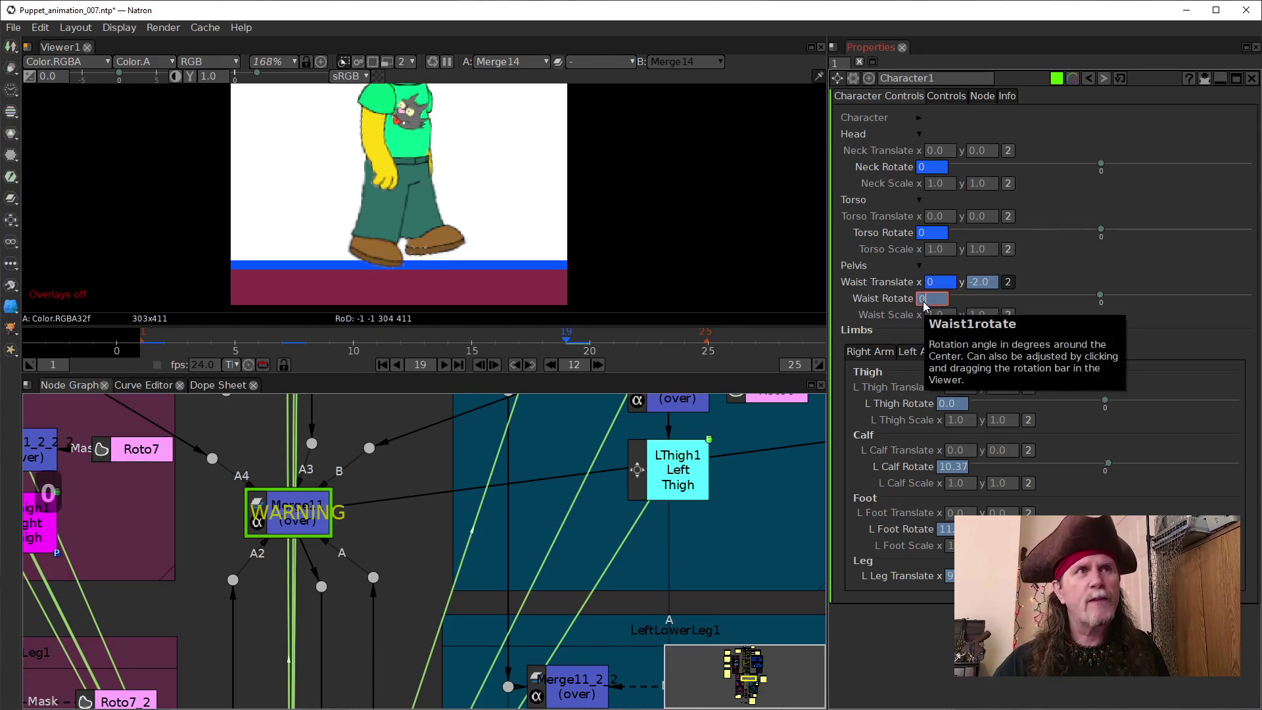
{"action": "key", "text": "Return"}
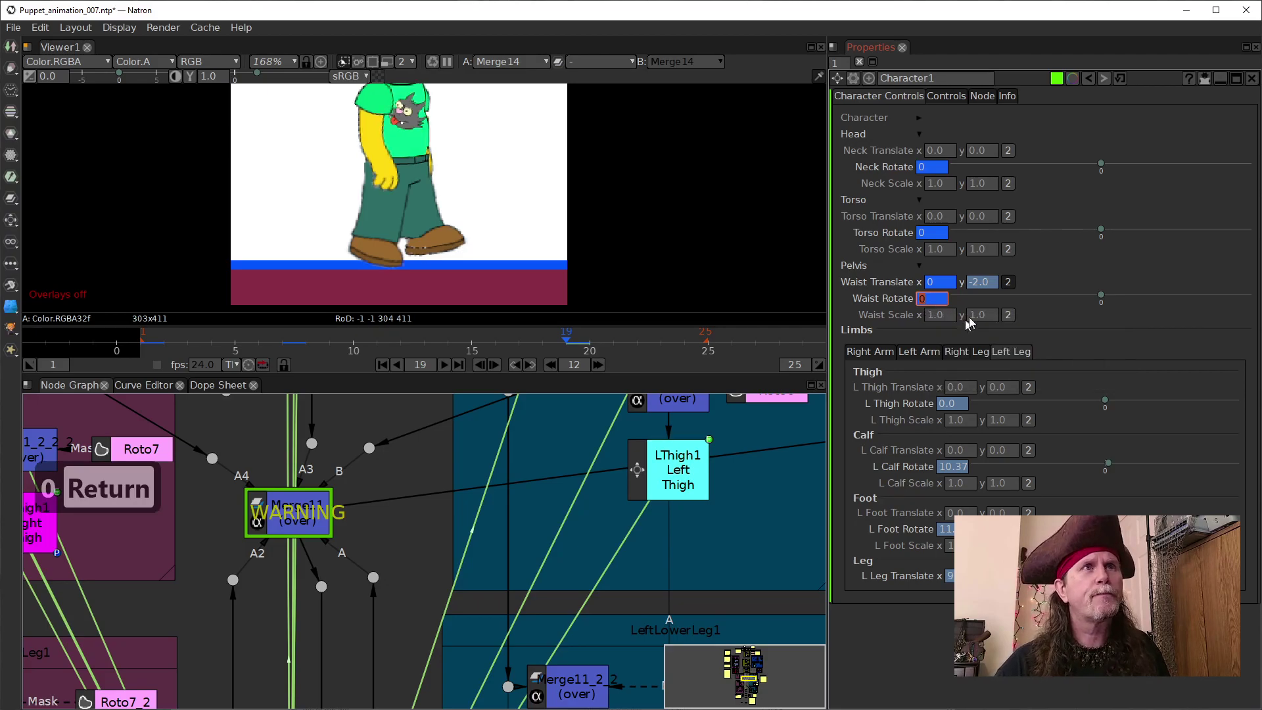
{"action": "left_click", "coordinate": [976, 284]}
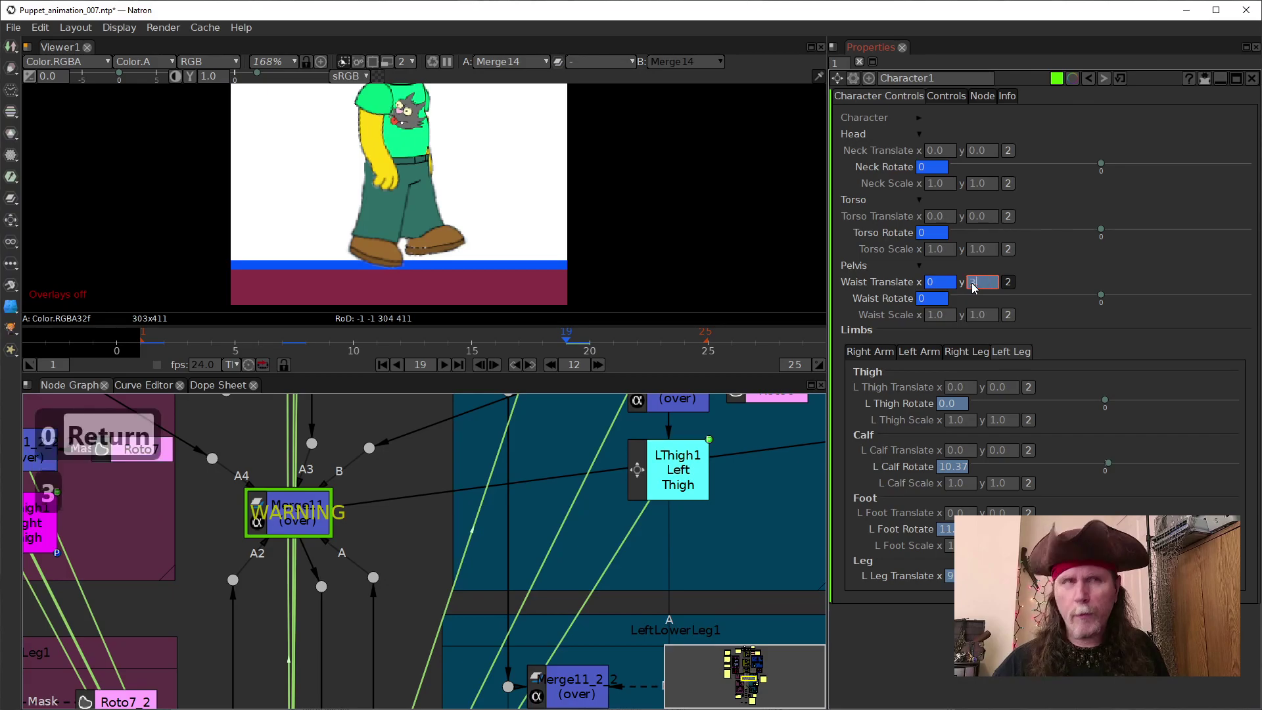
{"action": "type", "text": "3"}
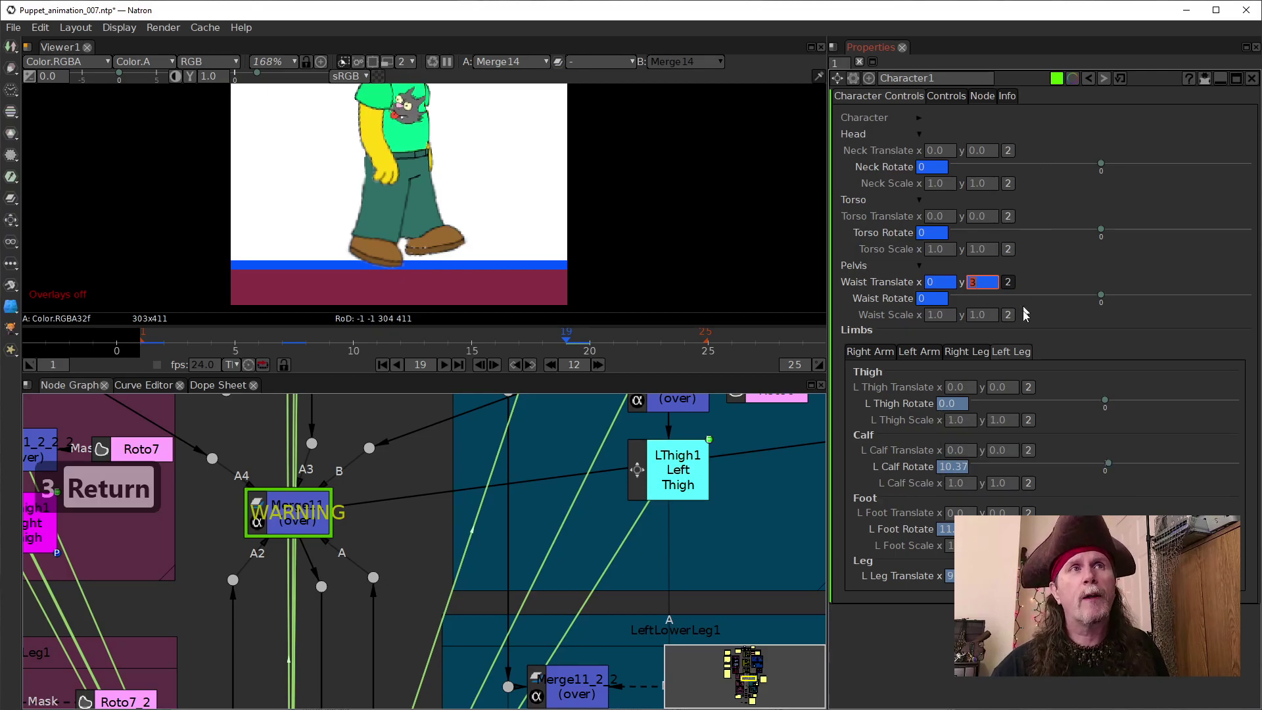
Step: Set a key on the left thigh's rotation and key the left calf's rotation at 0
{"action": "right_click", "coordinate": [944, 408]}
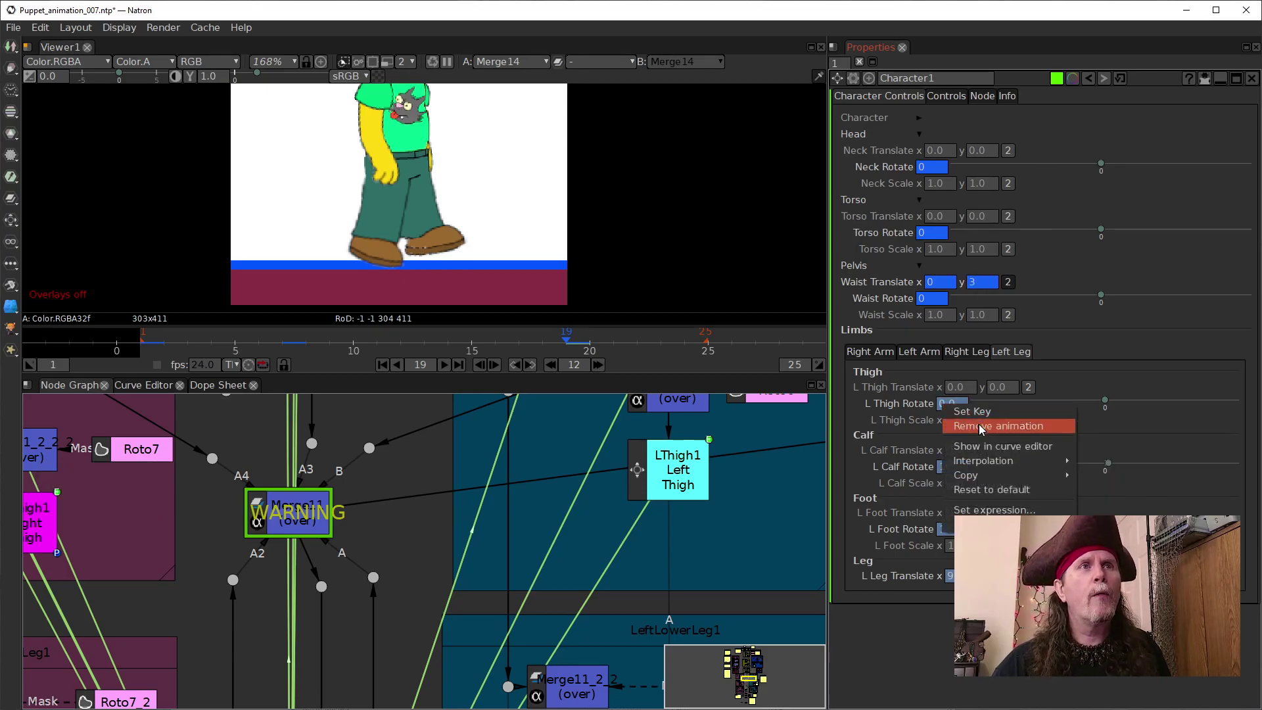
{"action": "left_click", "coordinate": [982, 414]}
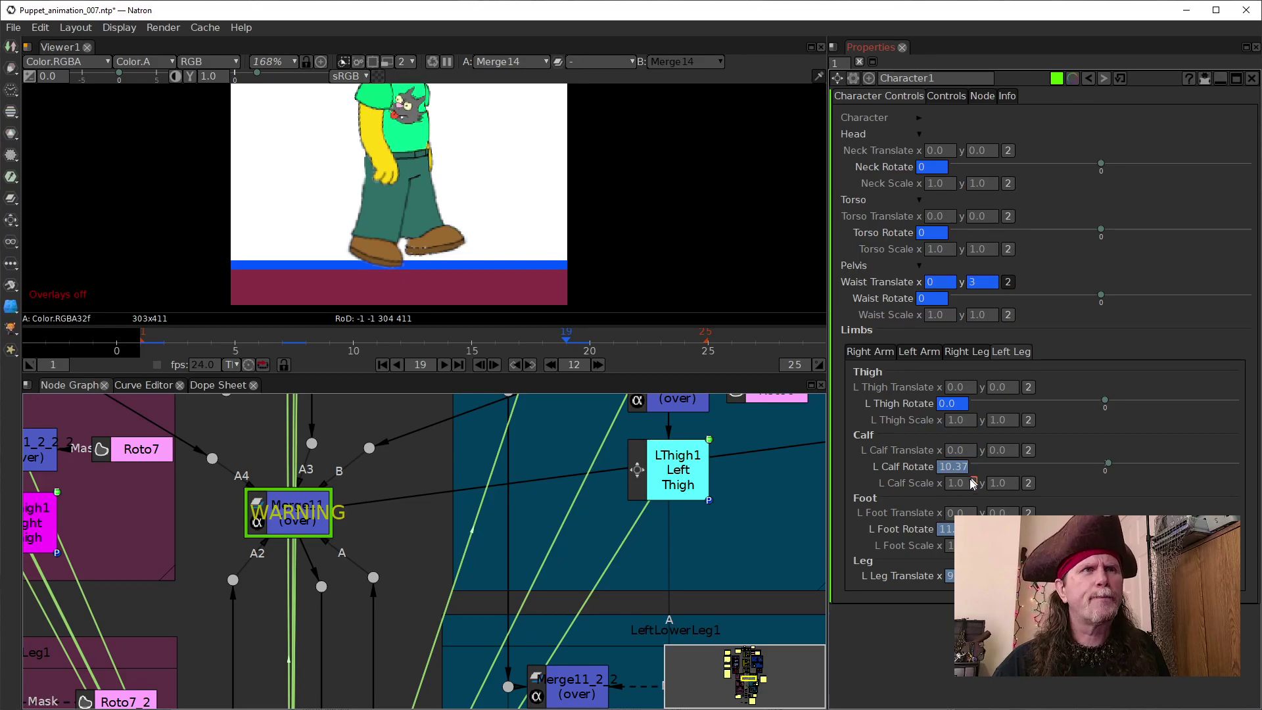
{"action": "right_click", "coordinate": [951, 470]}
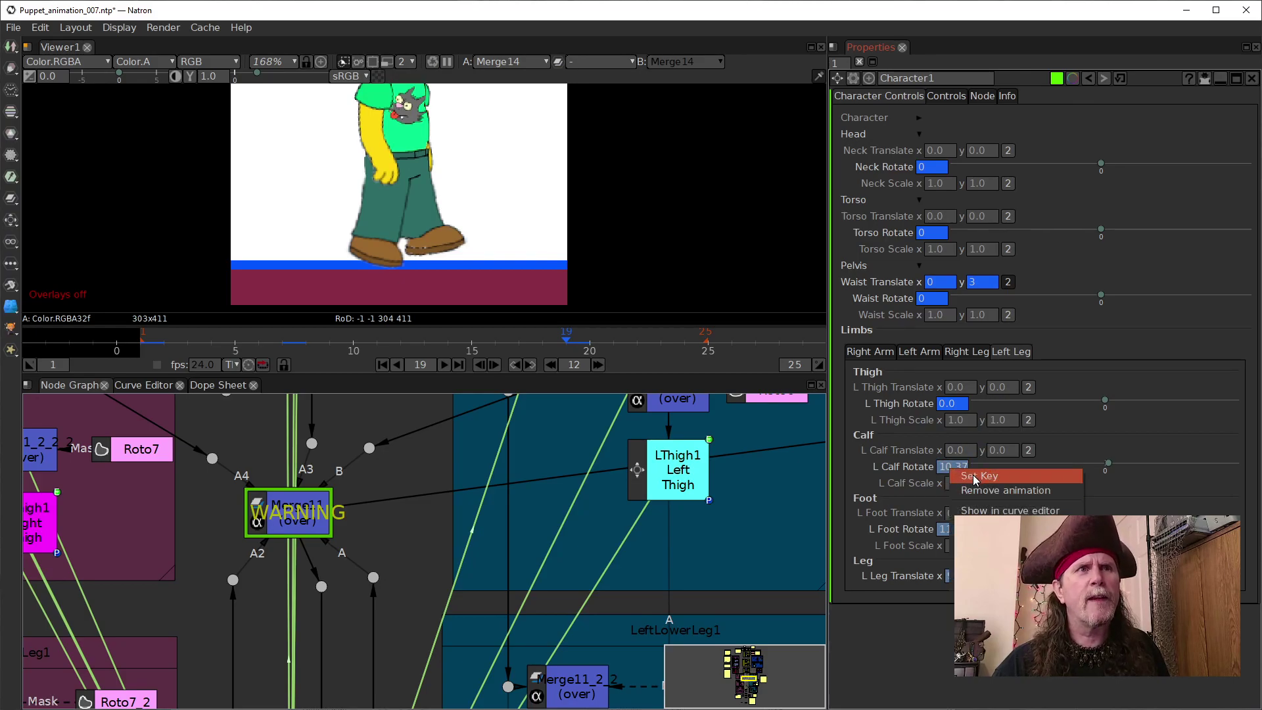
{"action": "left_click", "coordinate": [975, 477]}
{"action": "scroll", "coordinate": [941, 468], "scroll_direction": "down", "scroll_amount": 2}
{"action": "type", "text": "0"}
{"action": "key", "text": "Return"}
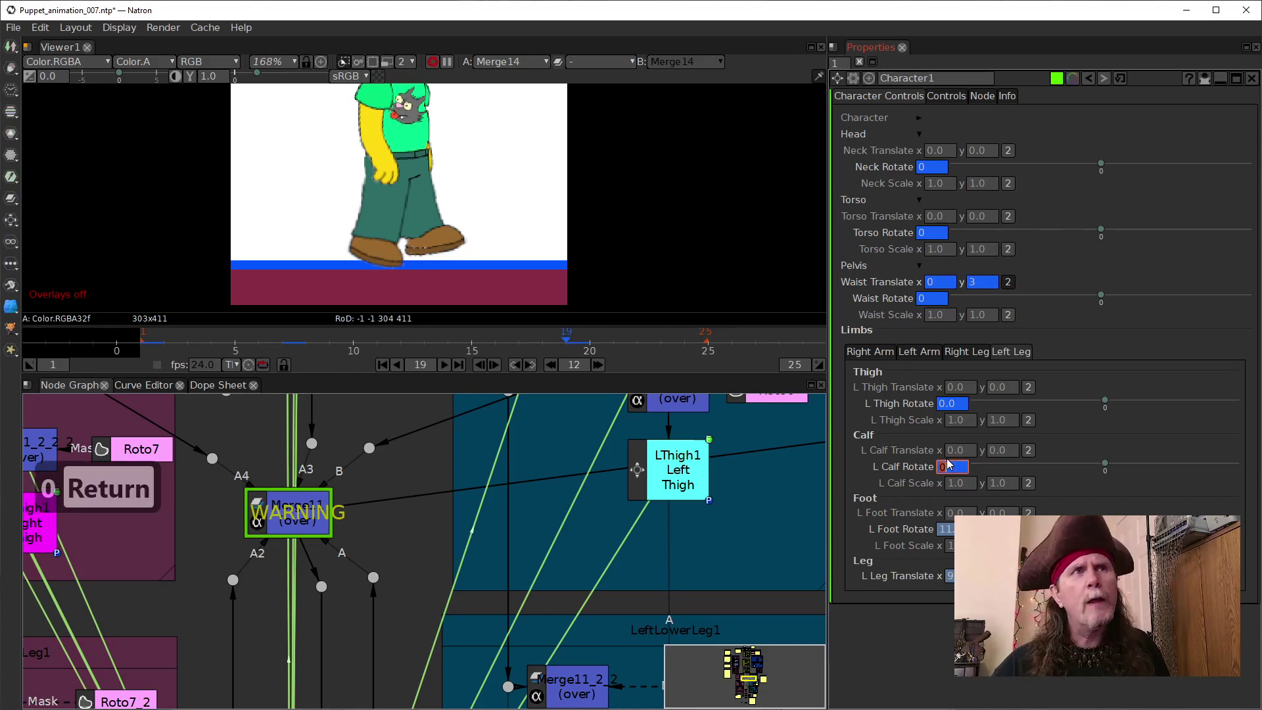
Step: Set the left foot's rotation and the left leg's X translation to 0 at frame 19
{"action": "double_click", "coordinate": [949, 534]}
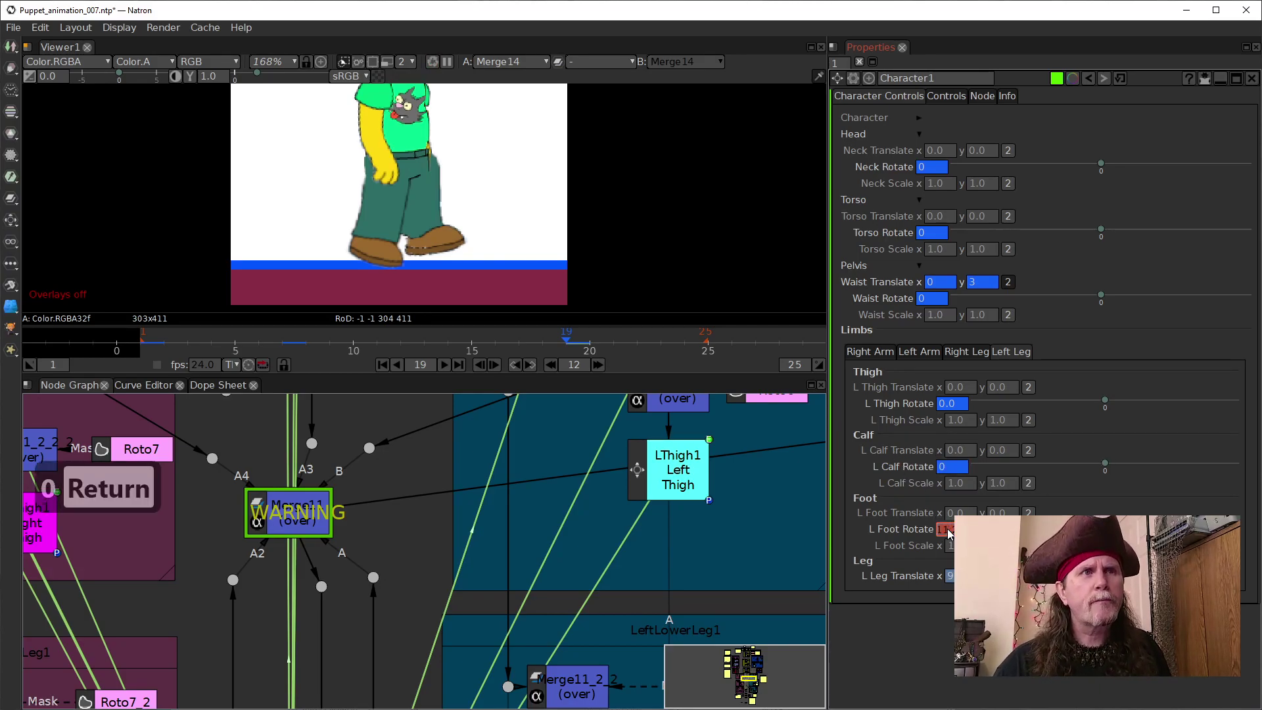
{"action": "type", "text": "0"}
{"action": "key", "text": "Return"}
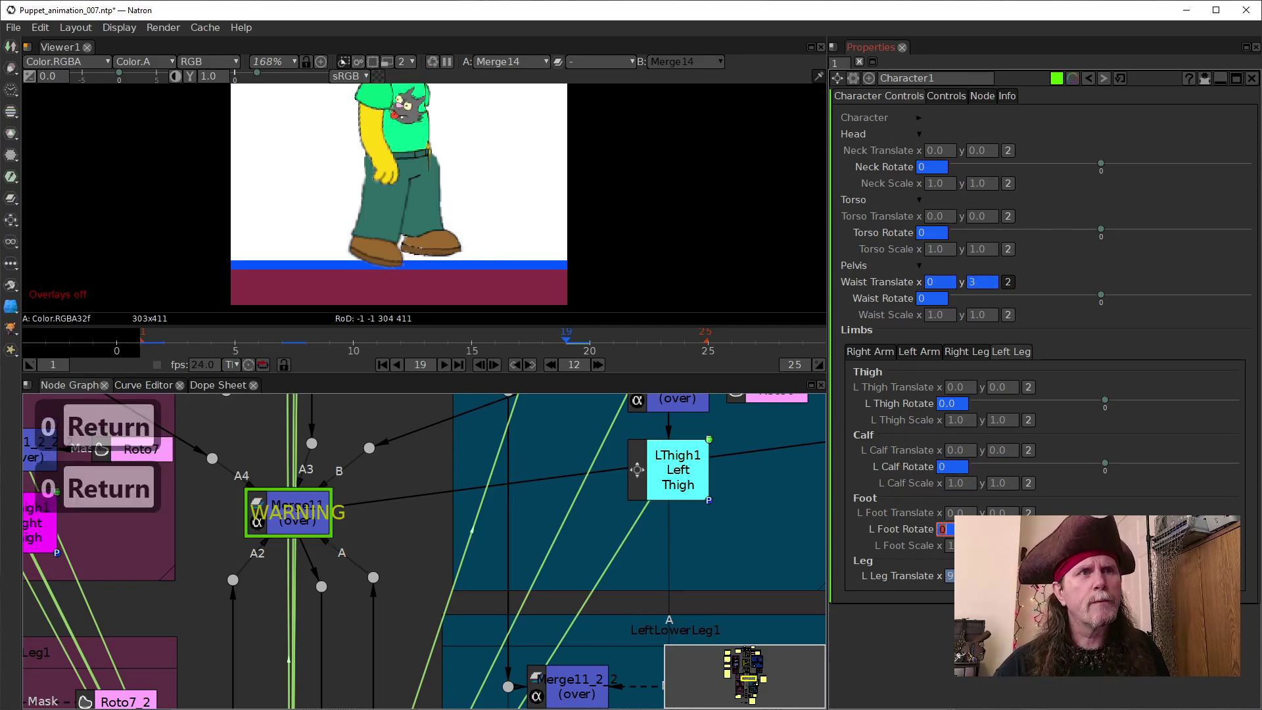
{"action": "double_click", "coordinate": [950, 577]}
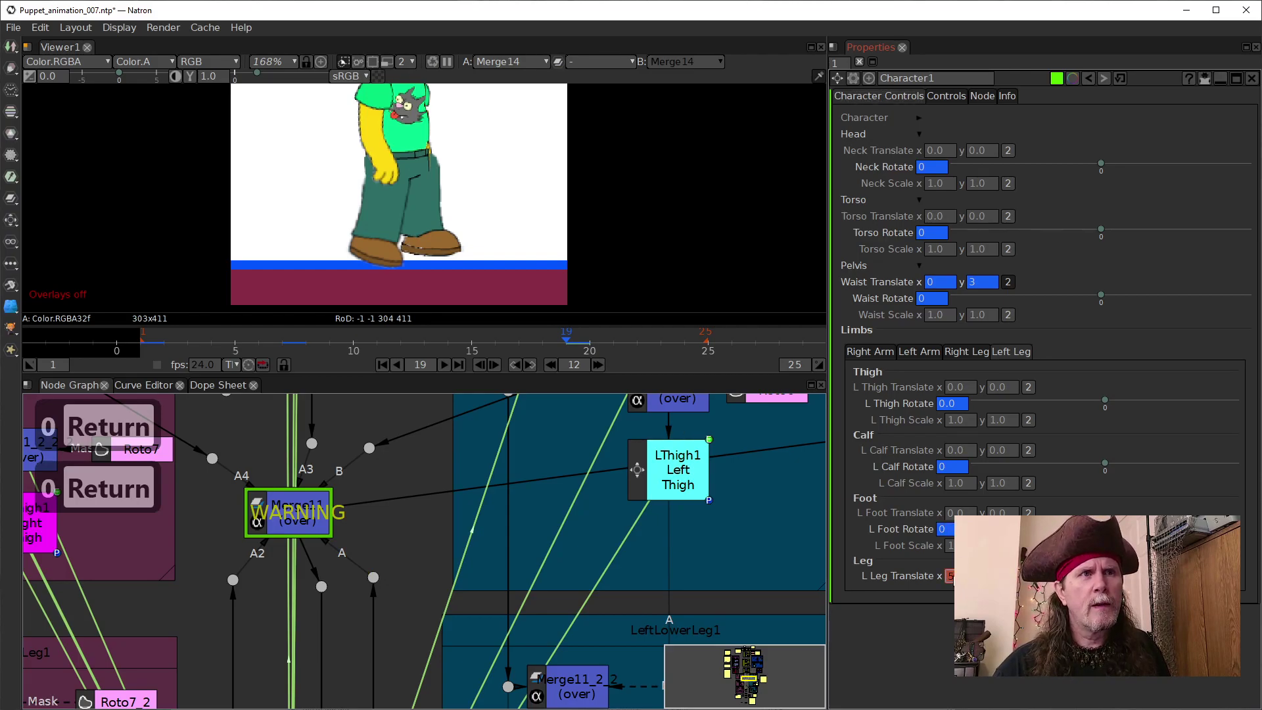
{"action": "type", "text": "0"}
{"action": "key", "text": "Return"}
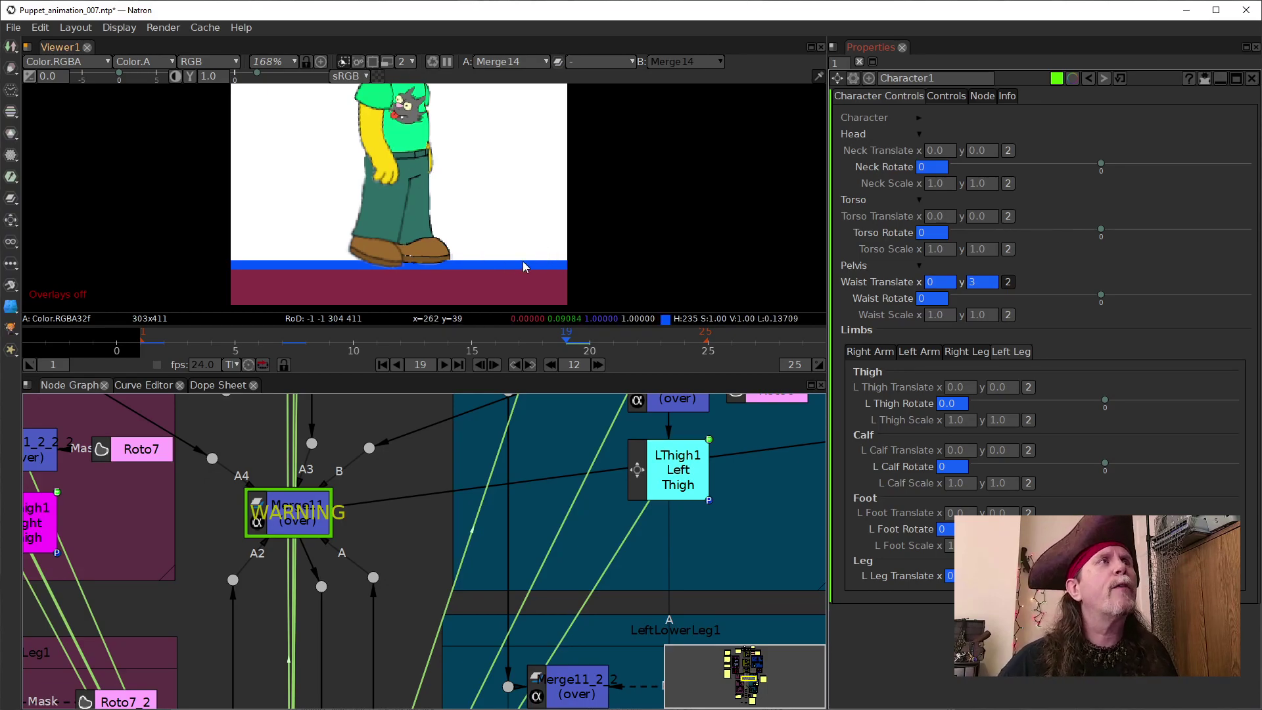
Step: Examine the feet against the floor line and the alignment of the thighs and waist at frame 19
{"action": "scroll", "coordinate": [463, 235], "scroll_direction": "up", "scroll_amount": 1}
{"action": "scroll", "coordinate": [459, 237], "scroll_direction": "up", "scroll_amount": 2}
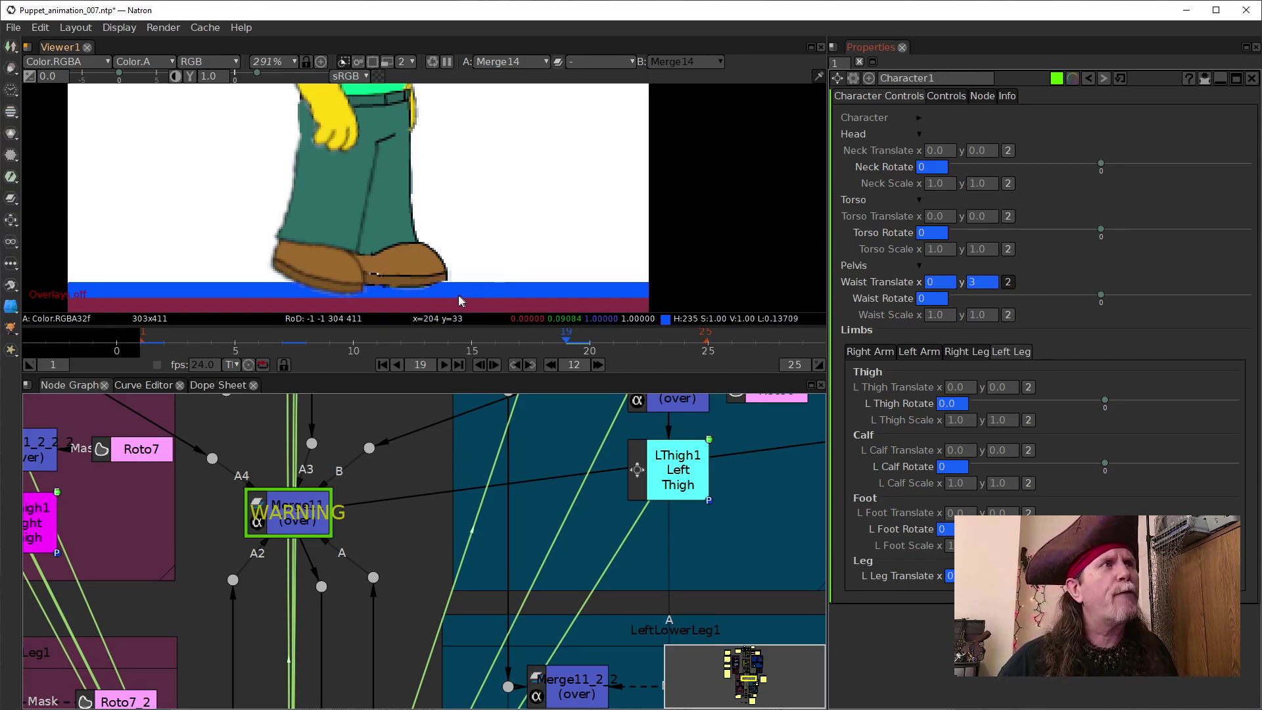
{"action": "scroll", "coordinate": [460, 296], "scroll_direction": "up", "scroll_amount": 3}
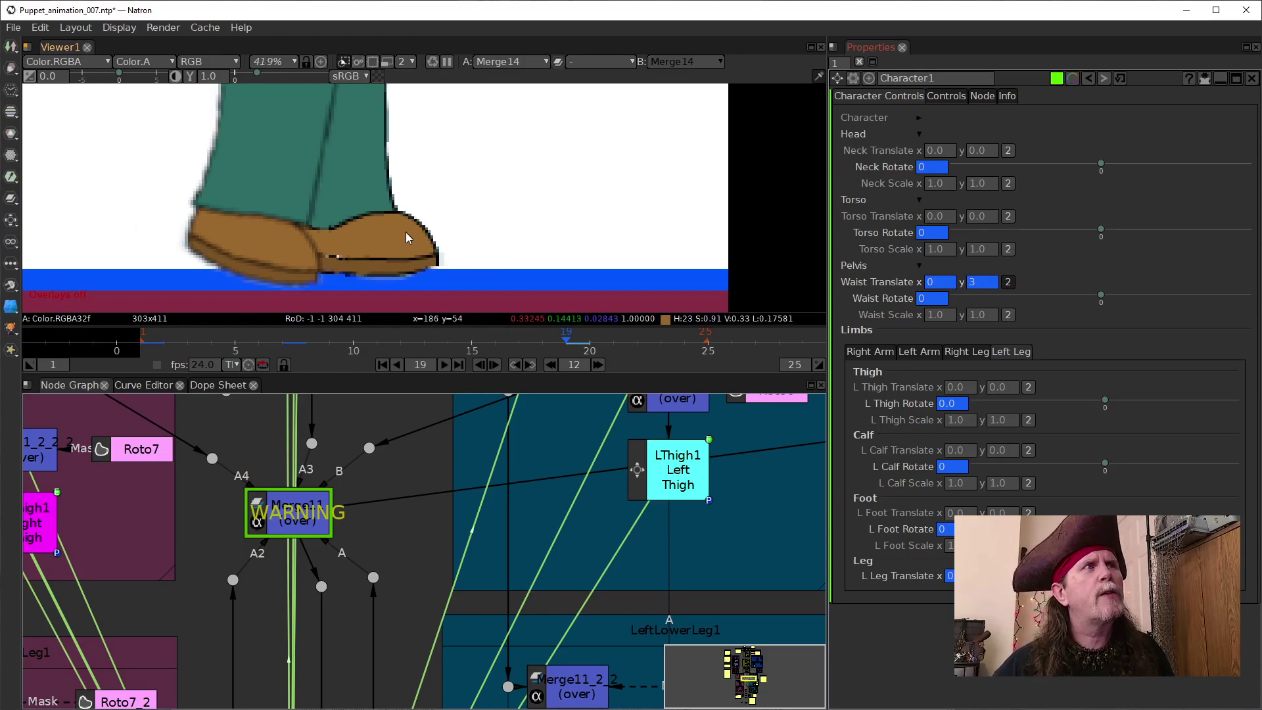
{"action": "scroll", "coordinate": [457, 227], "scroll_direction": "down", "scroll_amount": 5}
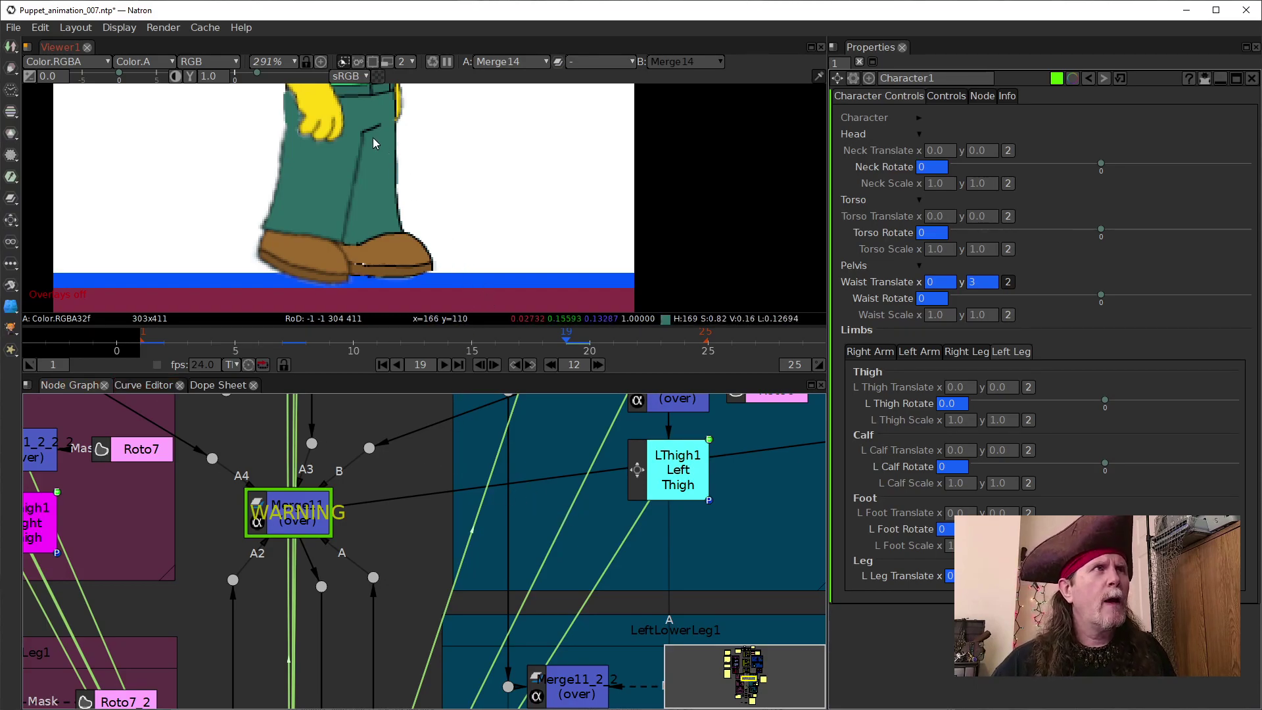
{"action": "scroll", "coordinate": [385, 131], "scroll_direction": "up", "scroll_amount": 4}
{"action": "scroll", "coordinate": [434, 158], "scroll_direction": "up", "scroll_amount": 8}
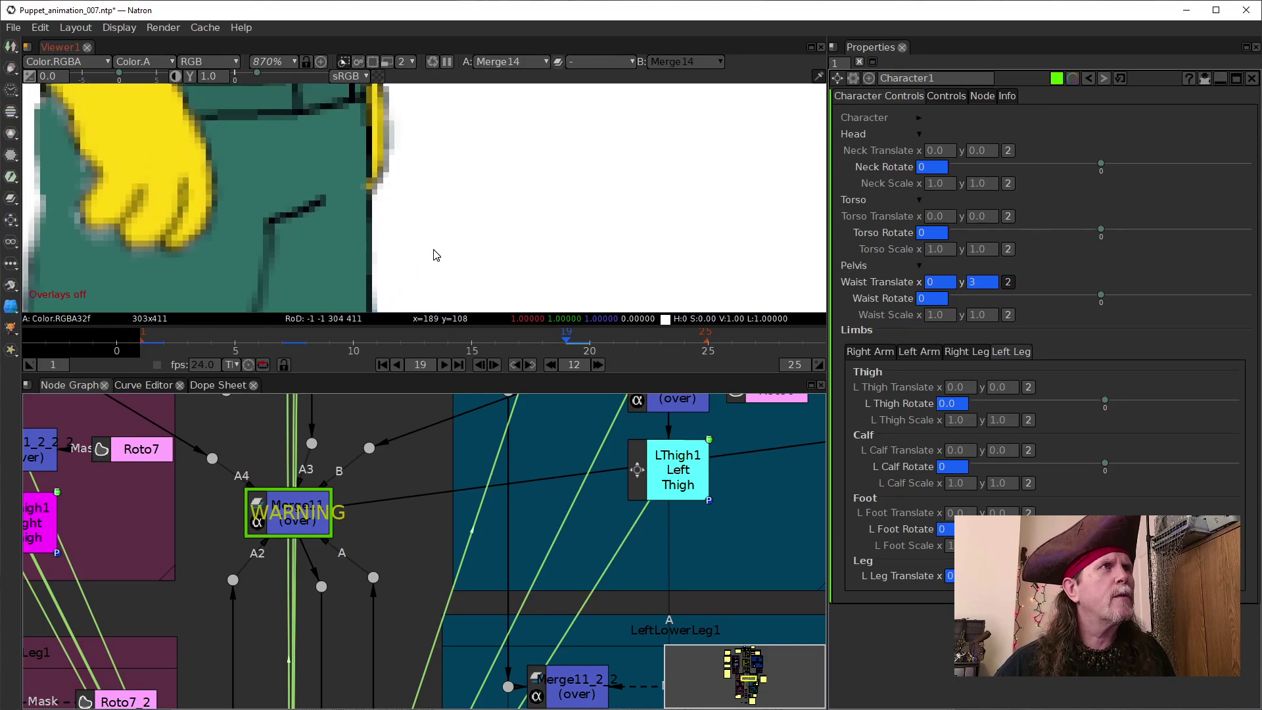
{"action": "scroll", "coordinate": [435, 256], "scroll_direction": "down", "scroll_amount": 4}
{"action": "scroll", "coordinate": [465, 175], "scroll_direction": "down", "scroll_amount": 6}
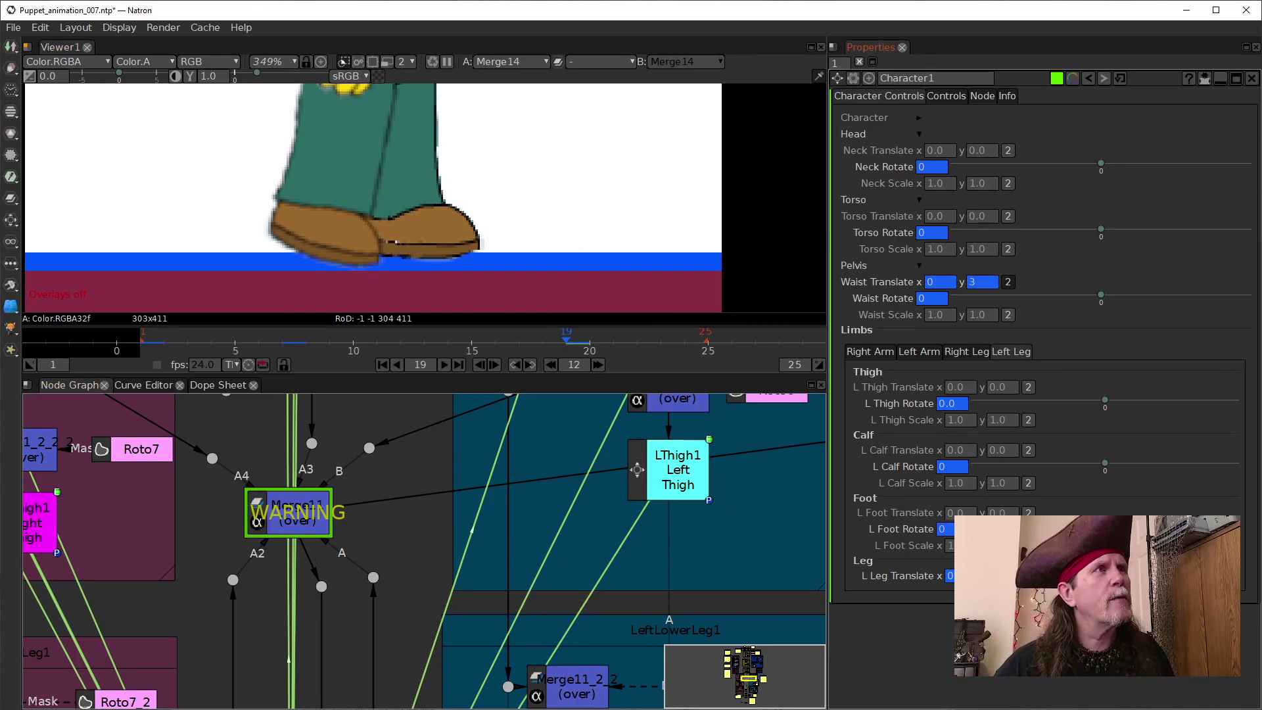
Step: Lower the waist's Y translation to 0 at frame 19
{"action": "left_click_drag", "start_coordinate": [493, 153], "coordinate": [518, 255]}
{"action": "scroll", "coordinate": [505, 227], "scroll_direction": "up", "scroll_amount": 1}
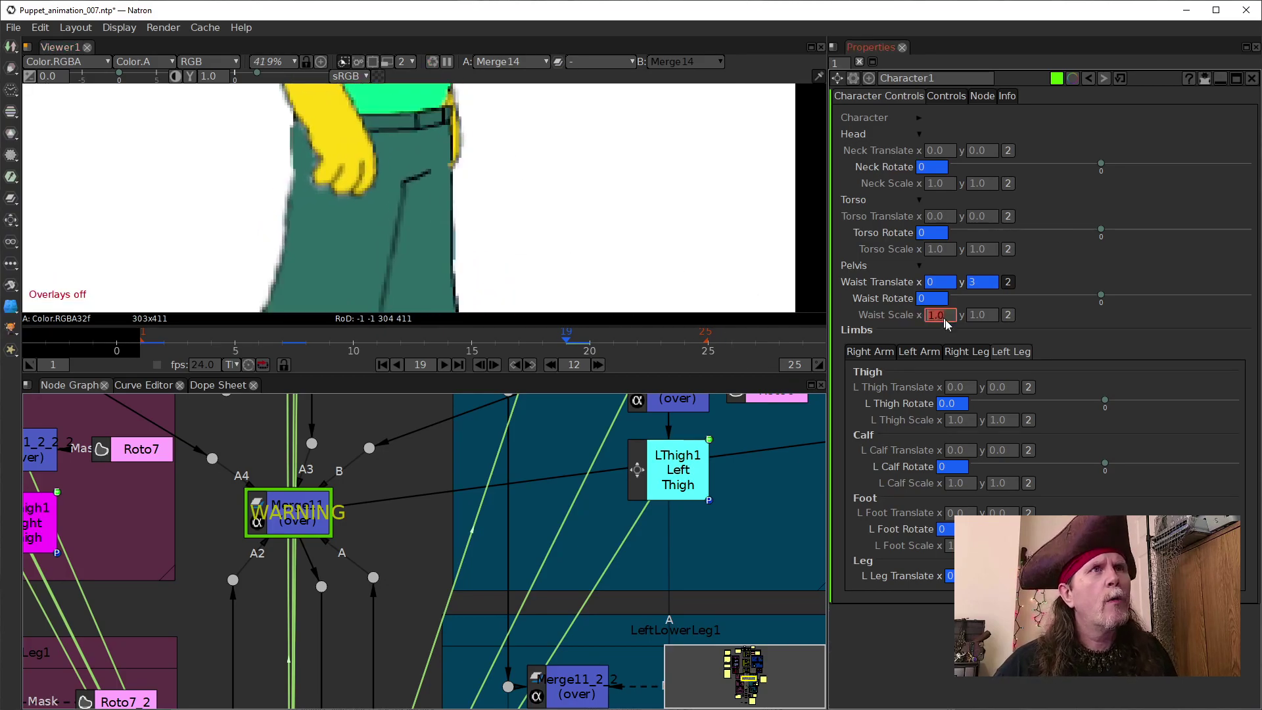
{"action": "left_click", "coordinate": [980, 285]}
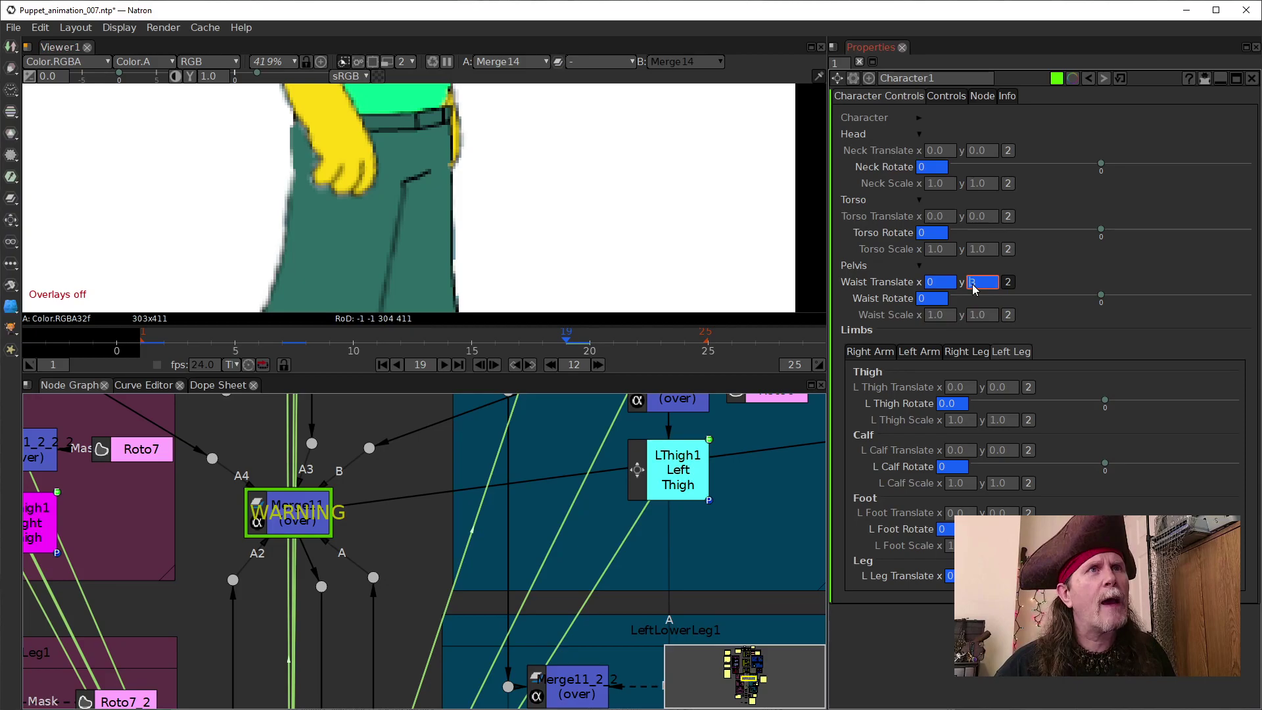
{"action": "scroll", "coordinate": [973, 290], "scroll_direction": "down", "scroll_amount": 1}
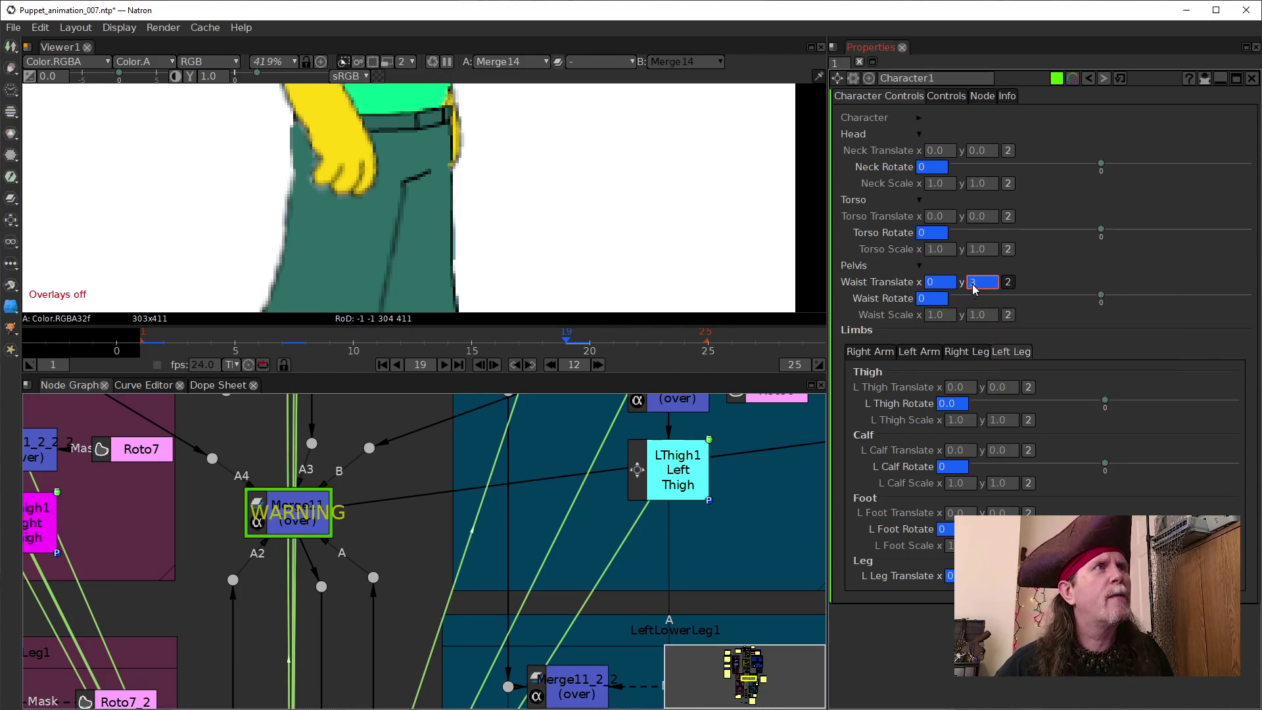
{"action": "scroll", "coordinate": [975, 290], "scroll_direction": "down", "scroll_amount": 1}
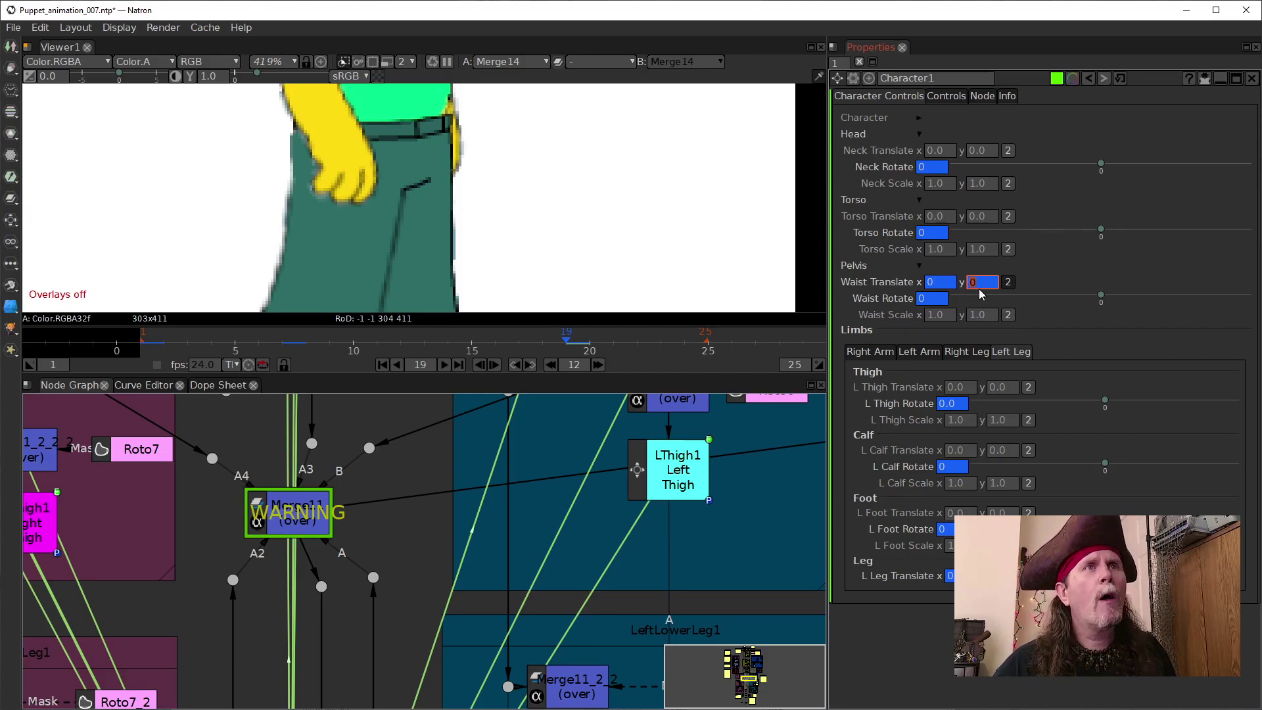
{"action": "mouse_move", "coordinate": [483, 217]}
{"action": "left_mouse_down"}
{"action": "mouse_move", "coordinate": [492, 126]}
{"action": "mouse_move", "coordinate": [478, 221]}
{"action": "left_mouse_up"}
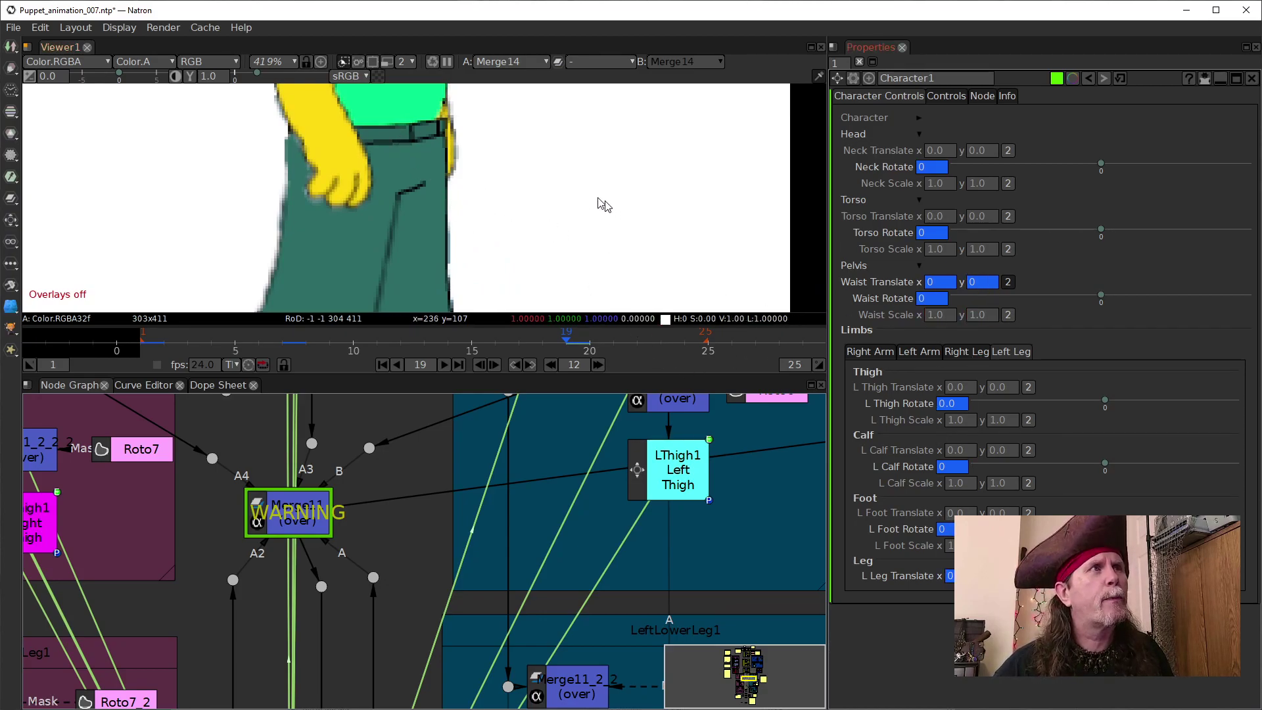
Step: Check the feet at frame 19 and scrub the timeline back to frame 13
{"action": "left_click_drag", "start_coordinate": [559, 258], "coordinate": [614, 124]}
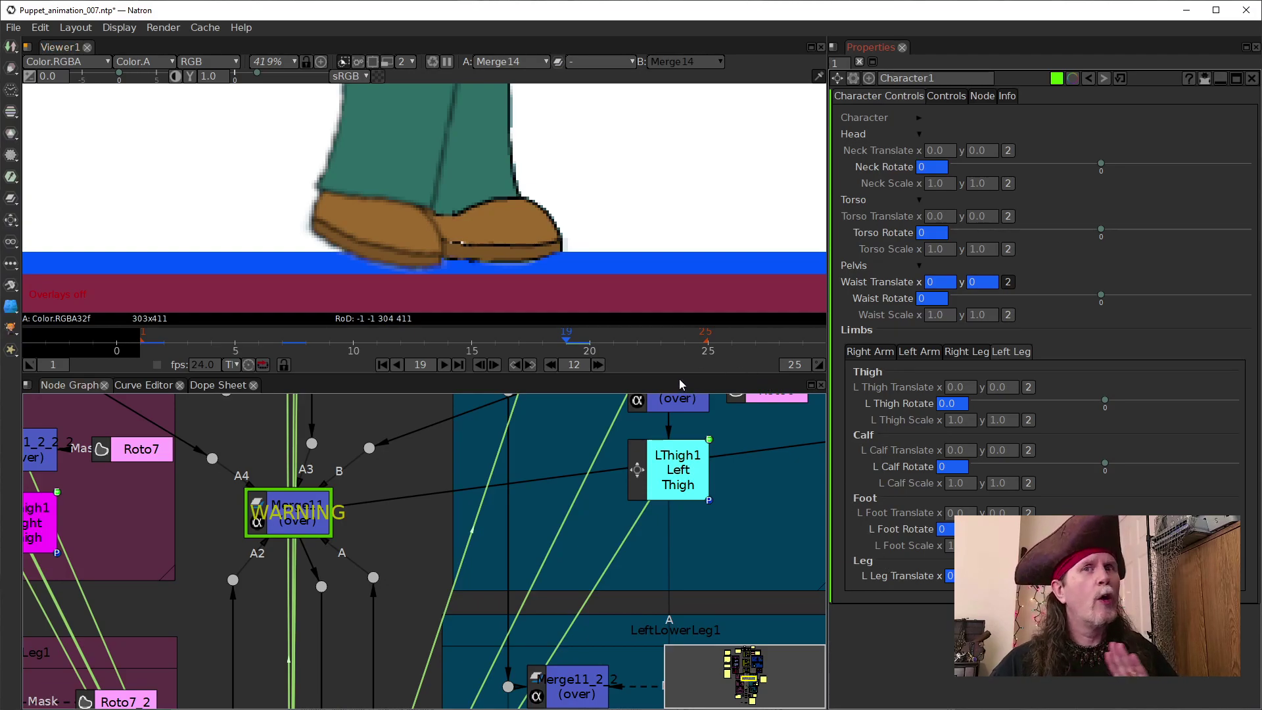
{"action": "left_click_drag", "start_coordinate": [598, 203], "coordinate": [525, 255]}
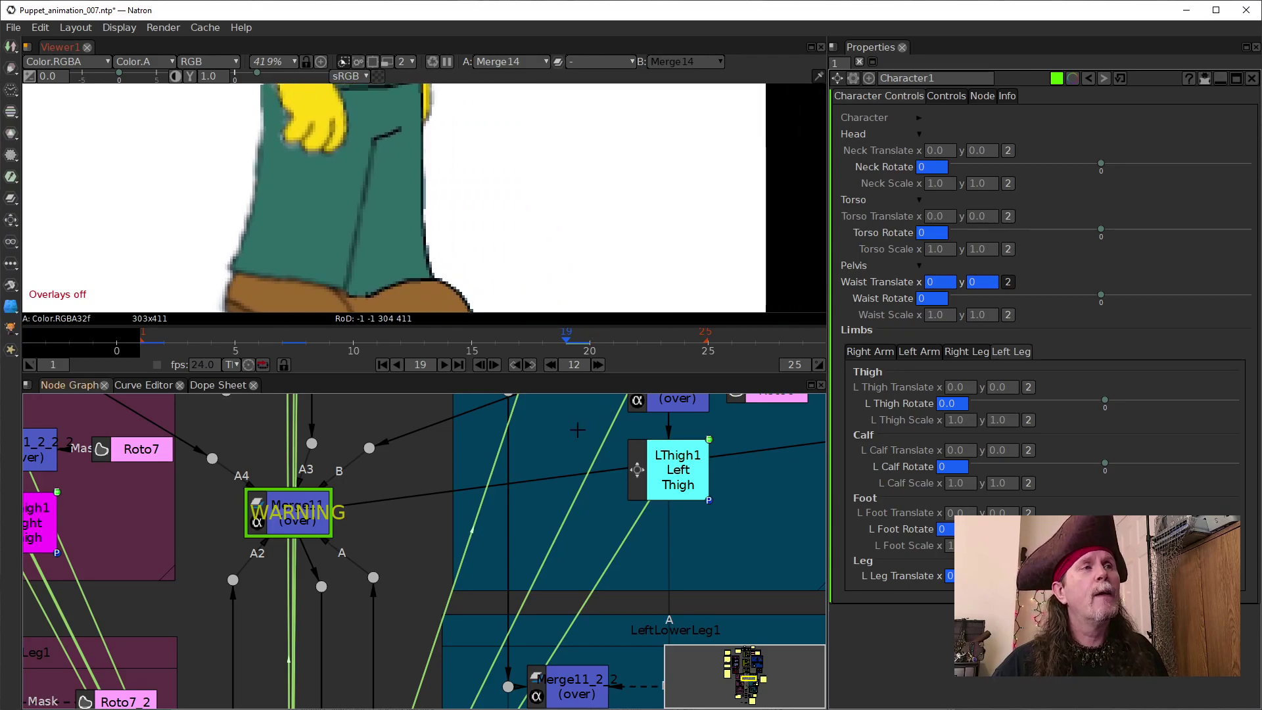
{"action": "left_click_drag", "start_coordinate": [558, 342], "coordinate": [496, 342]}
{"action": "scroll", "coordinate": [555, 214], "scroll_direction": "down", "scroll_amount": 2}
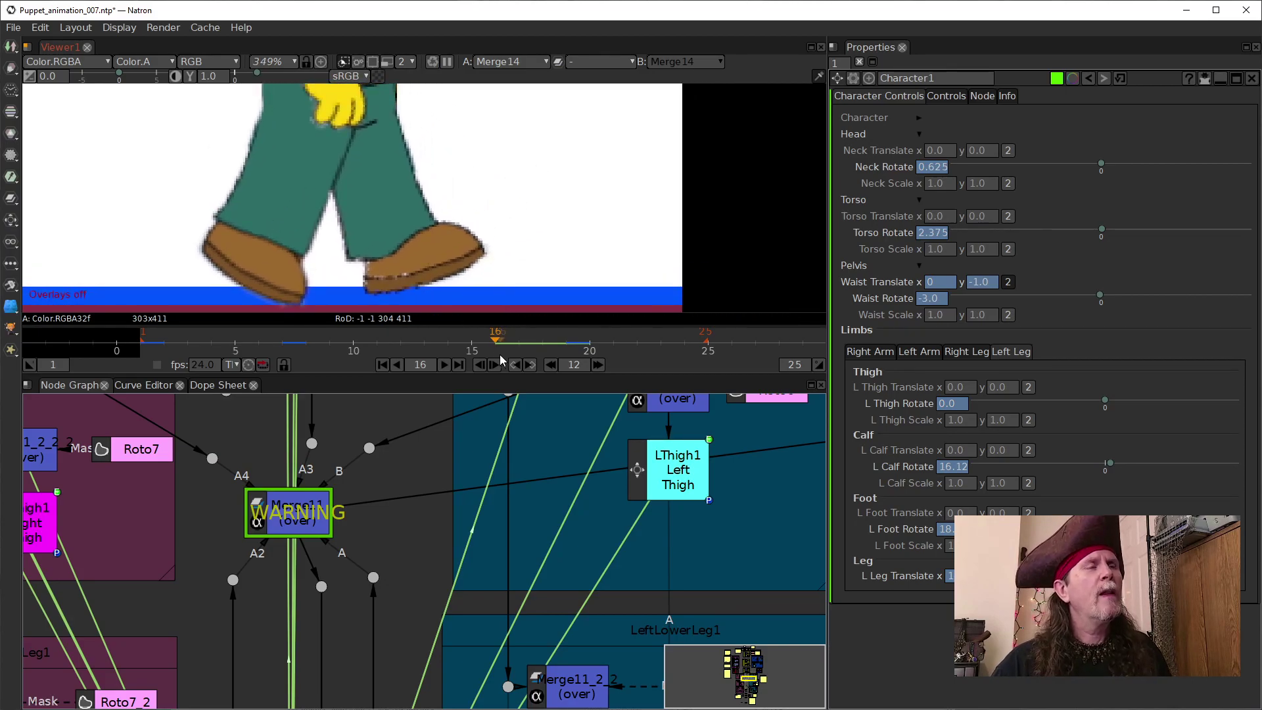
{"action": "scroll", "coordinate": [498, 348], "scroll_direction": "down", "scroll_amount": 2}
{"action": "left_click", "coordinate": [474, 342]}
{"action": "left_click_drag", "start_coordinate": [473, 342], "coordinate": [445, 348]}
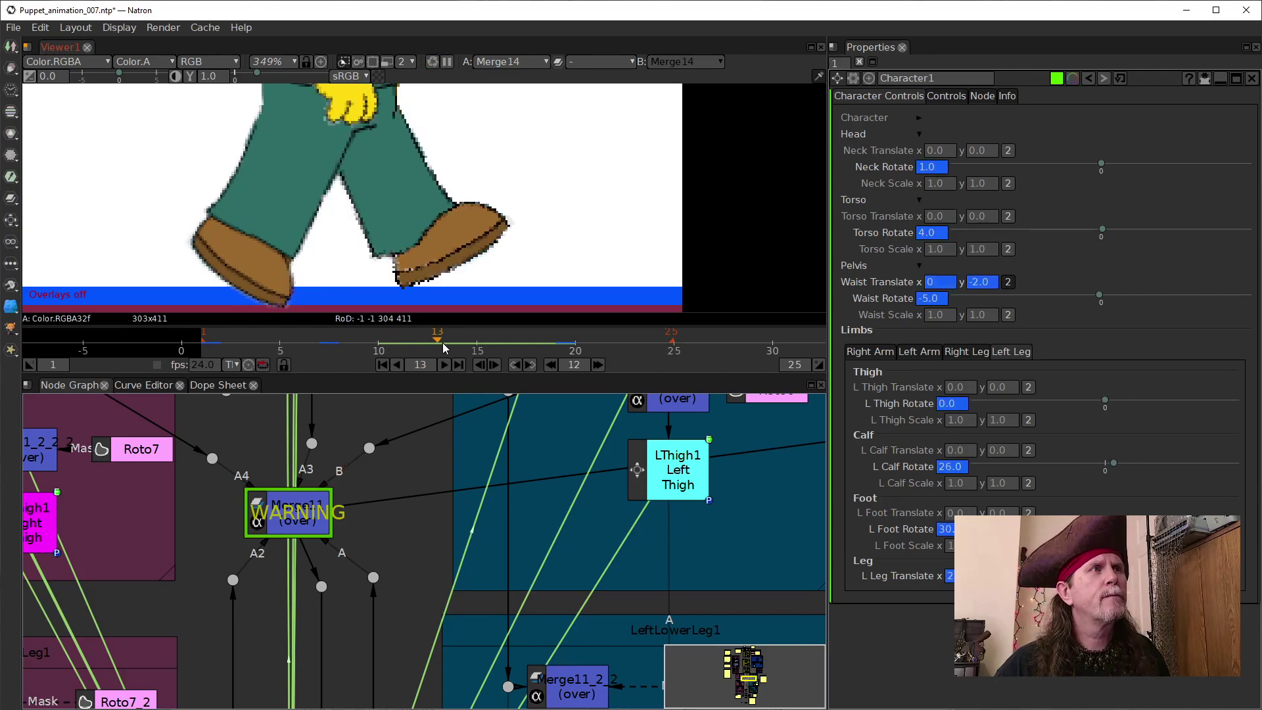
Step: Step forward from frame 13 to frame 19 to check the legs moving into the passing pose
{"action": "left_click", "coordinate": [491, 365]}
{"action": "left_click", "coordinate": [492, 365]}
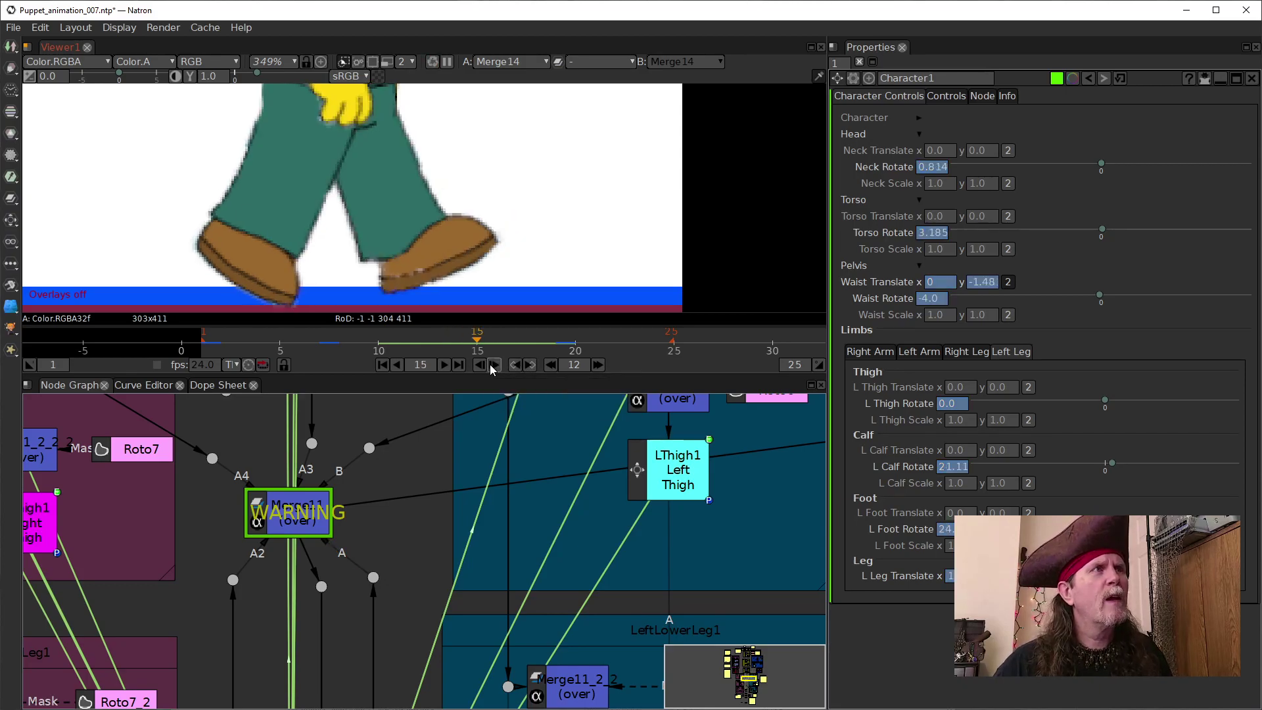
{"action": "left_click", "coordinate": [492, 365]}
{"action": "left_click", "coordinate": [492, 365]}
{"action": "left_click", "coordinate": [491, 365]}
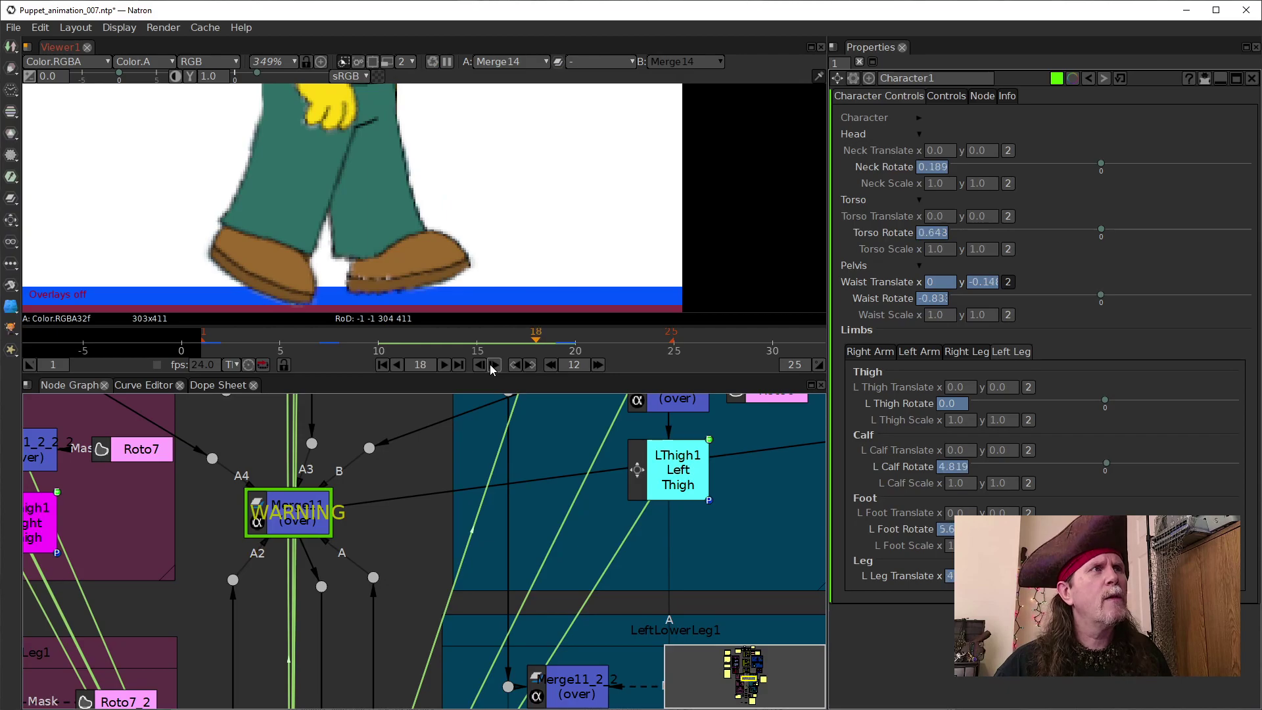
{"action": "left_click", "coordinate": [492, 365]}
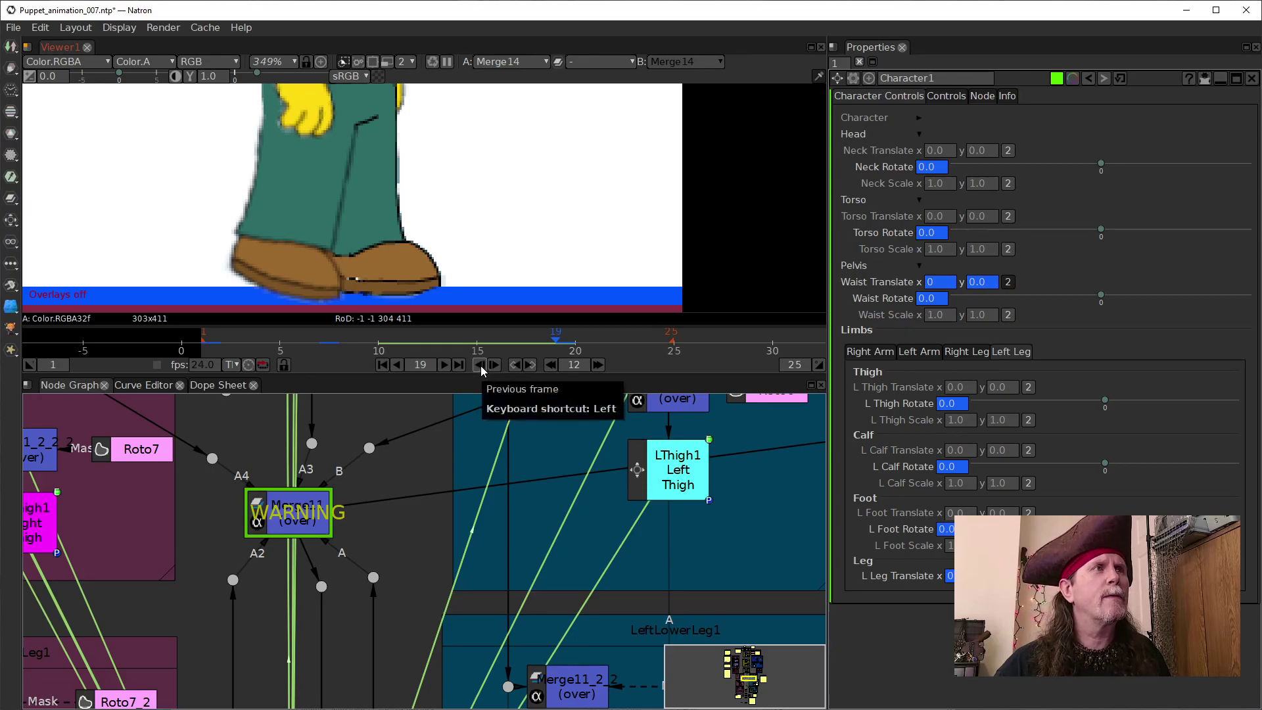
Step: Step back from frame 19 to frame 13, watching the feet against the floor line
{"action": "left_click", "coordinate": [480, 366]}
{"action": "left_click", "coordinate": [480, 365]}
{"action": "left_click", "coordinate": [480, 366]}
{"action": "left_click", "coordinate": [480, 366]}
{"action": "left_click", "coordinate": [480, 365]}
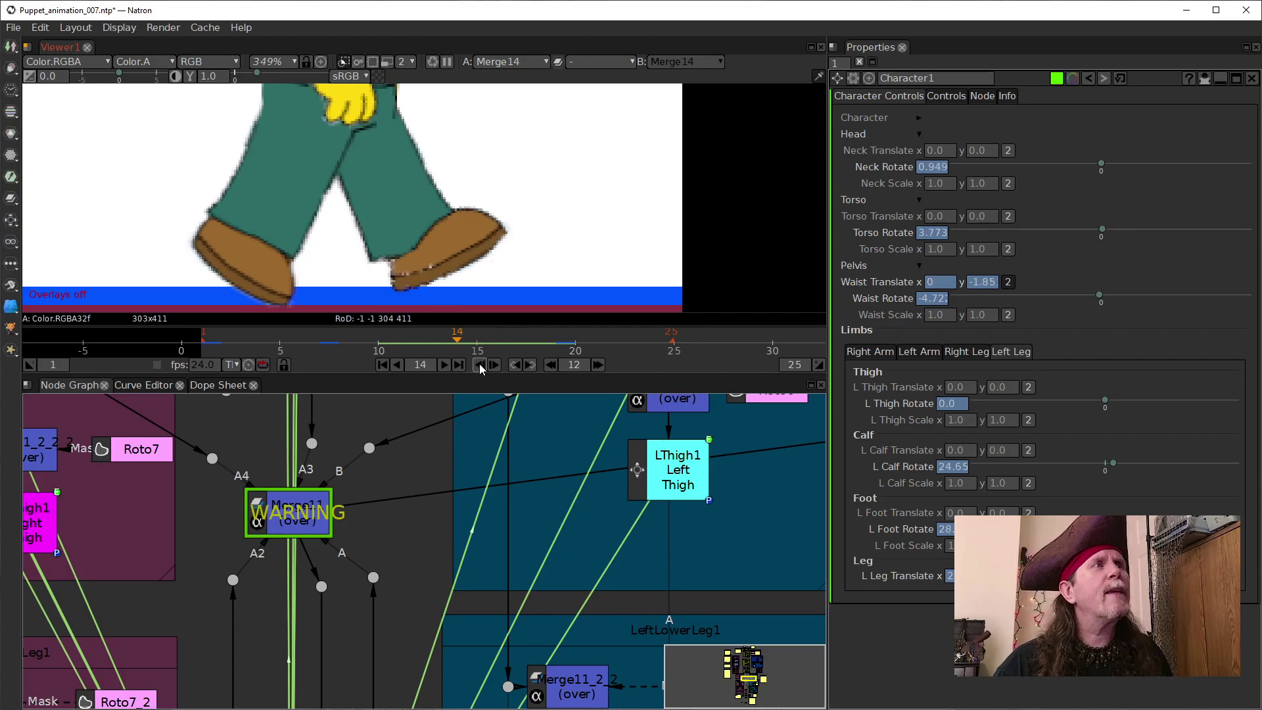
{"action": "left_click", "coordinate": [479, 364]}
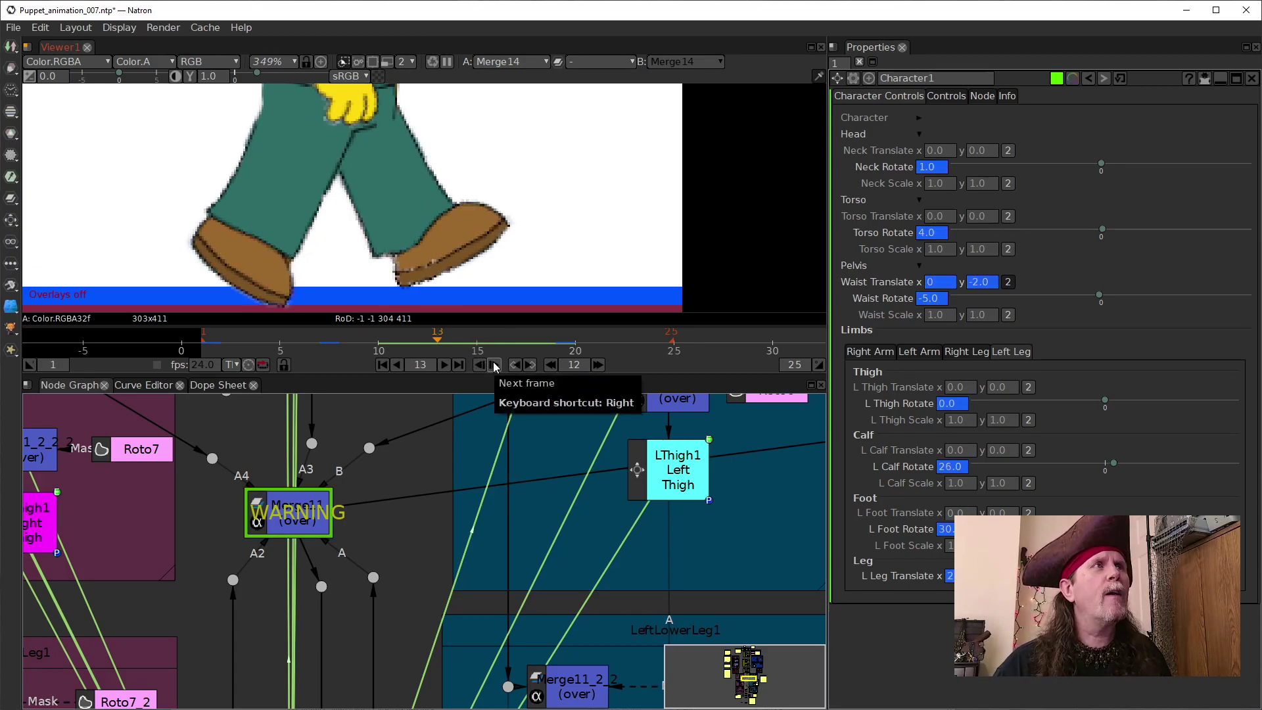
Step: Step forward from frame 13 to frame 17 to review the front foot coming down
{"action": "left_click", "coordinate": [495, 366]}
{"action": "left_click", "coordinate": [495, 365]}
{"action": "left_click", "coordinate": [495, 365]}
{"action": "left_click", "coordinate": [495, 366]}
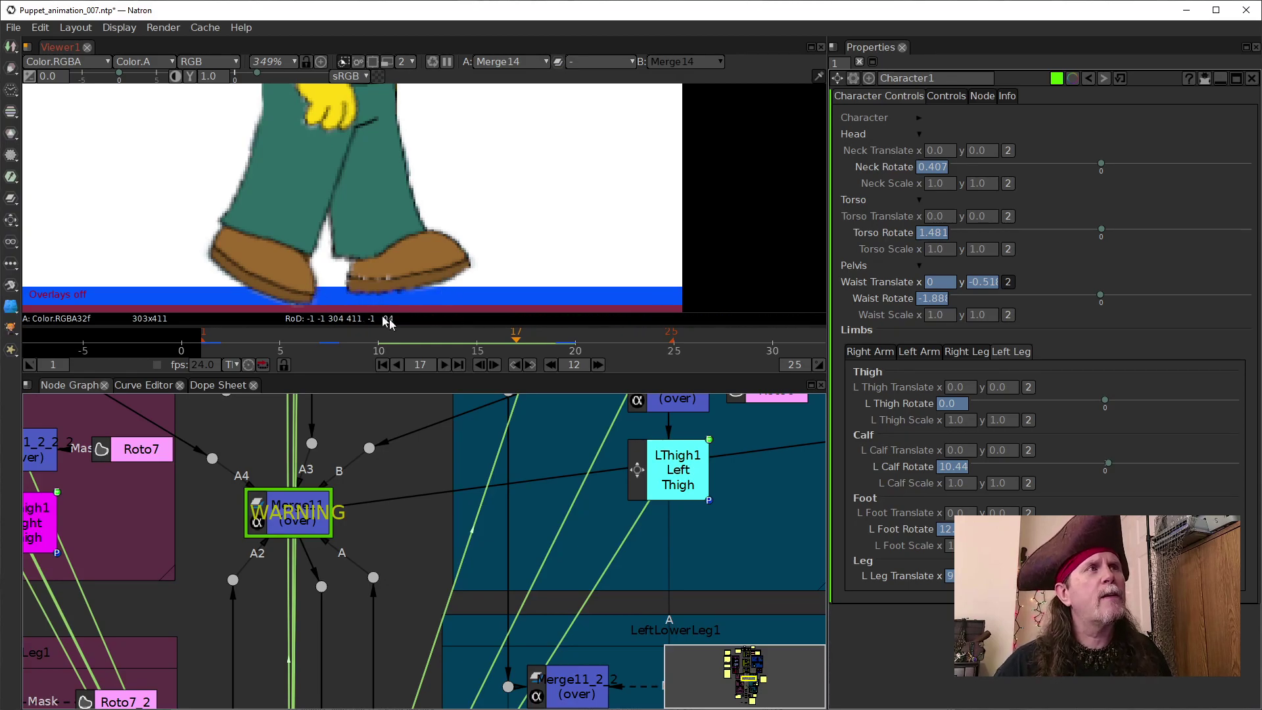
Step: Inspect the feet at frame 19 and read the left leg's rotation values at frame 7 for comparison
{"action": "left_click", "coordinate": [493, 365]}
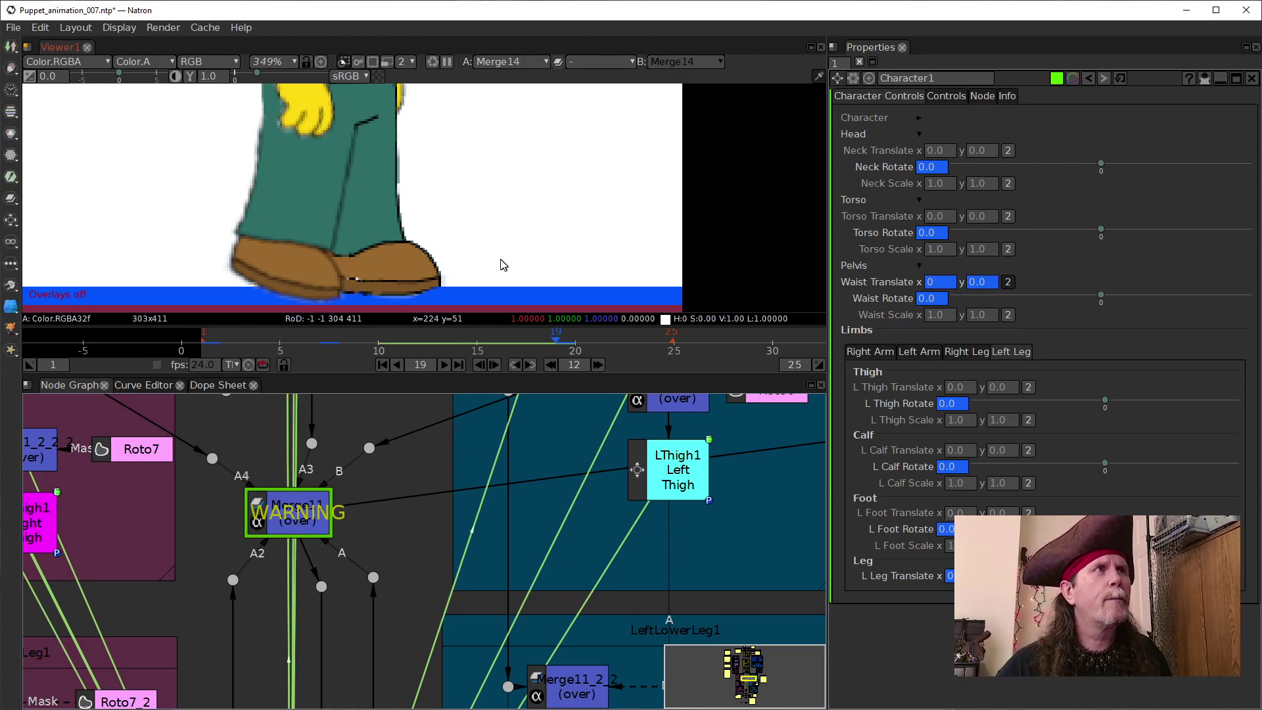
{"action": "left_click_drag", "start_coordinate": [487, 254], "coordinate": [536, 243]}
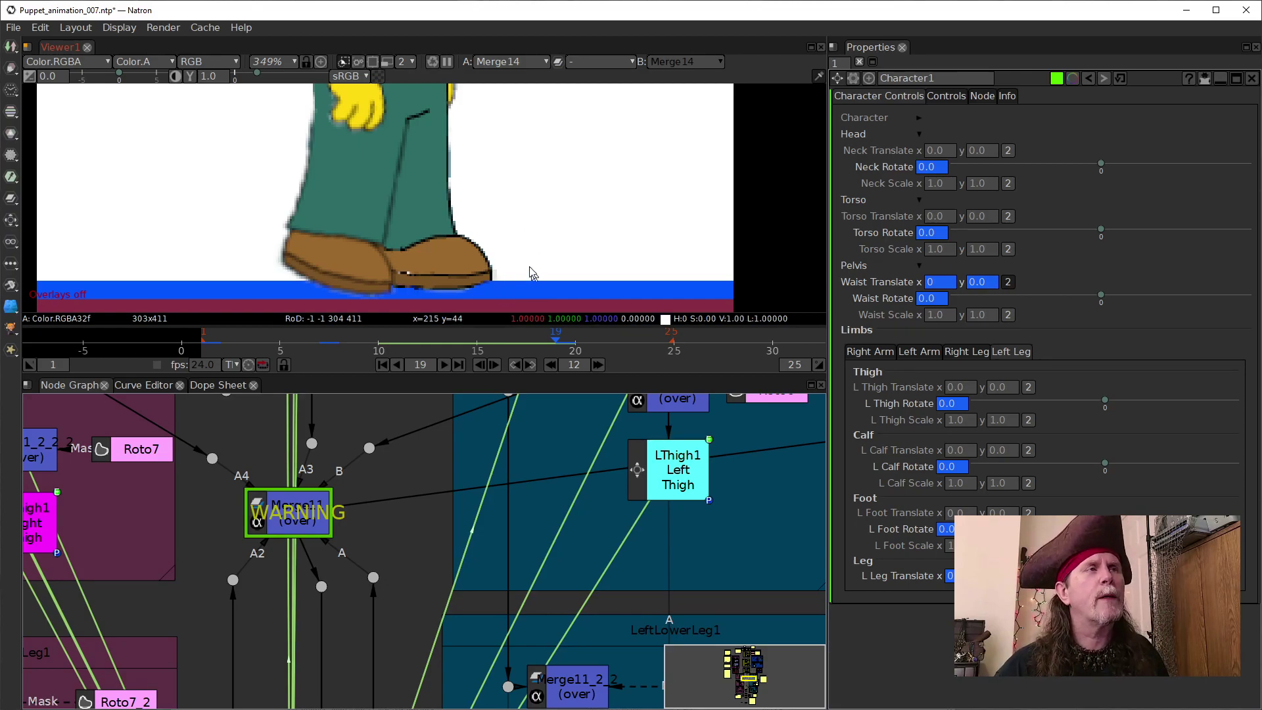
{"action": "mouse_move", "coordinate": [549, 222]}
{"action": "left_mouse_down"}
{"action": "mouse_move", "coordinate": [546, 266]}
{"action": "mouse_move", "coordinate": [568, 230]}
{"action": "left_mouse_up"}
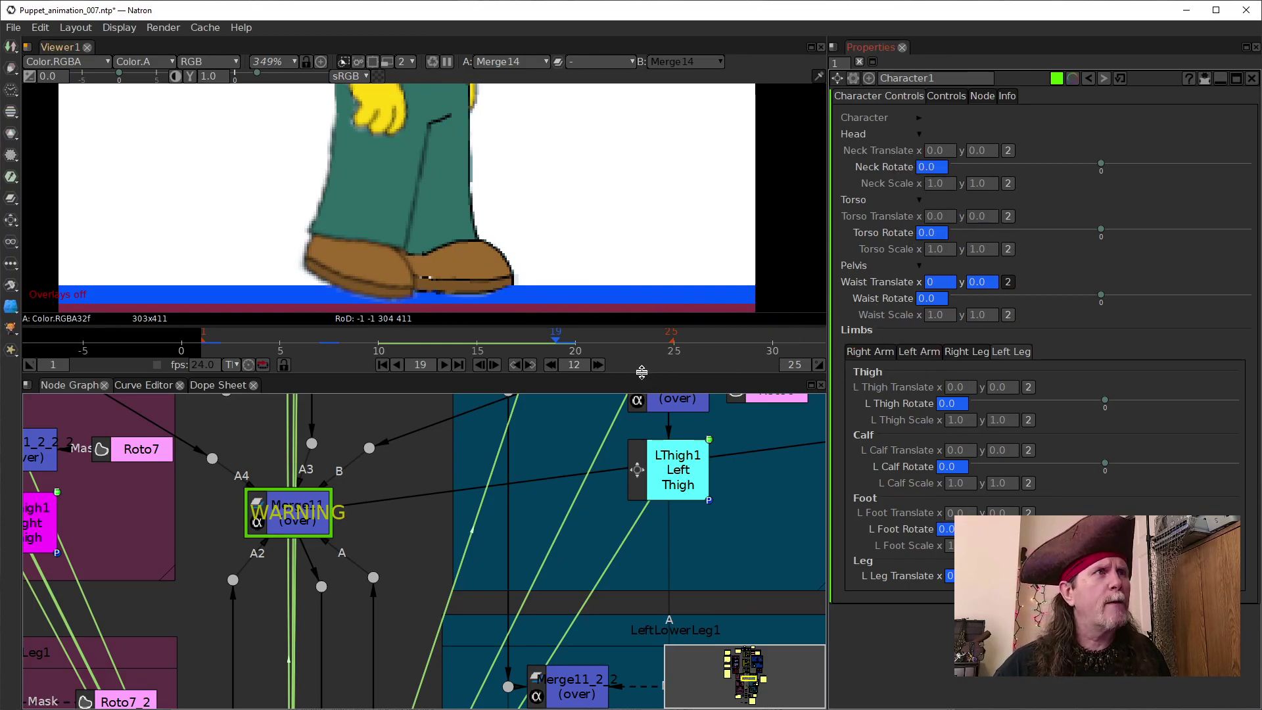
{"action": "left_click", "coordinate": [550, 364]}
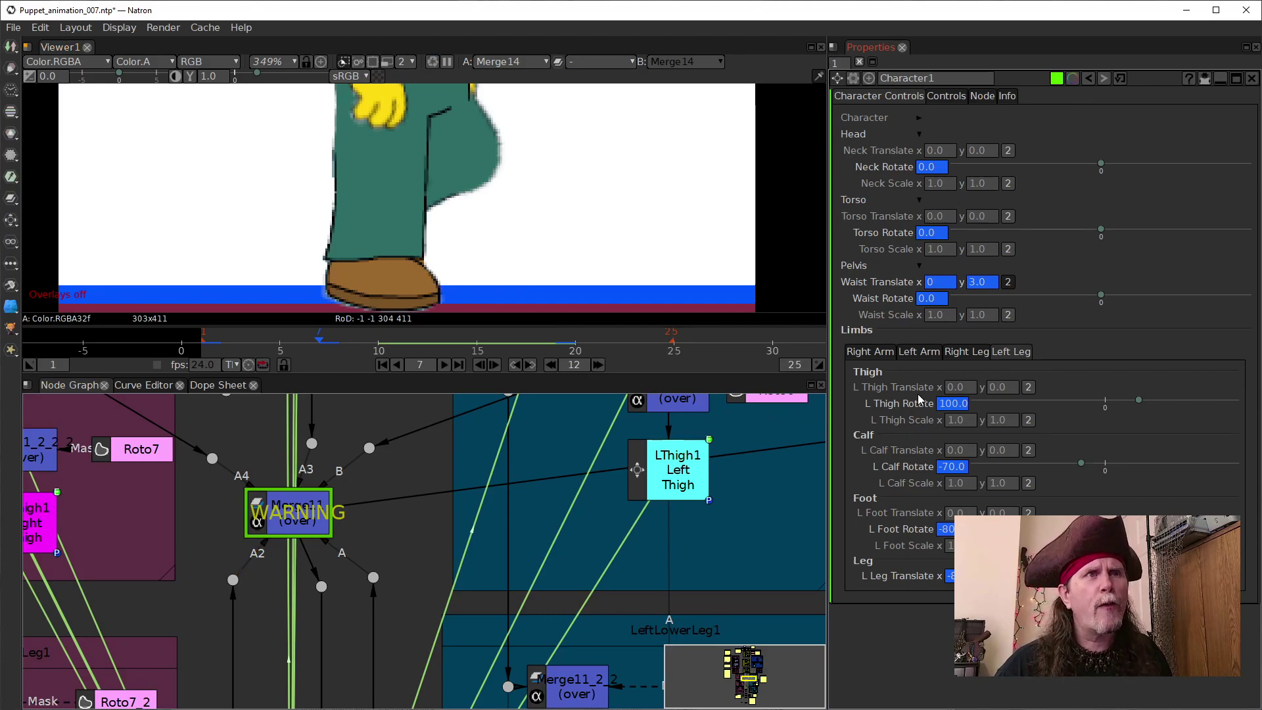
{"action": "double_click", "coordinate": [942, 407]}
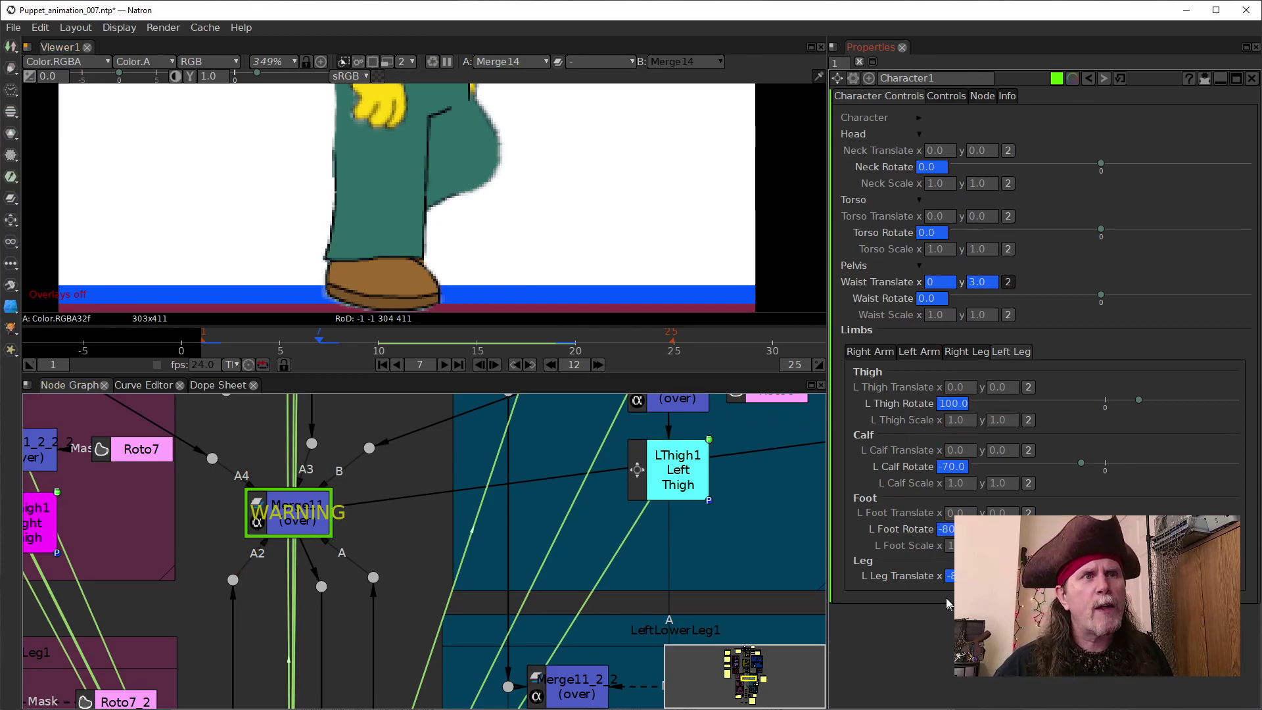
{"action": "left_click", "coordinate": [598, 369]}
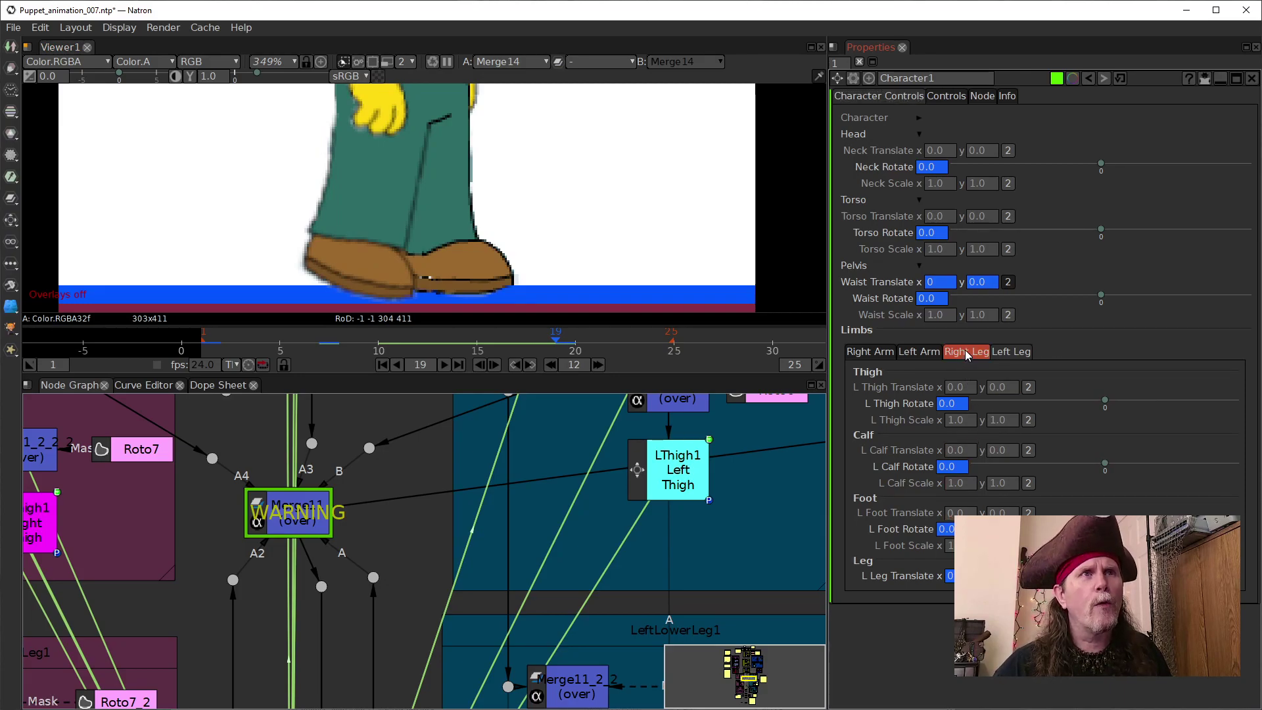
Step: Set the right foot's rotation to -50 at frame 19
{"action": "left_click", "coordinate": [967, 353]}
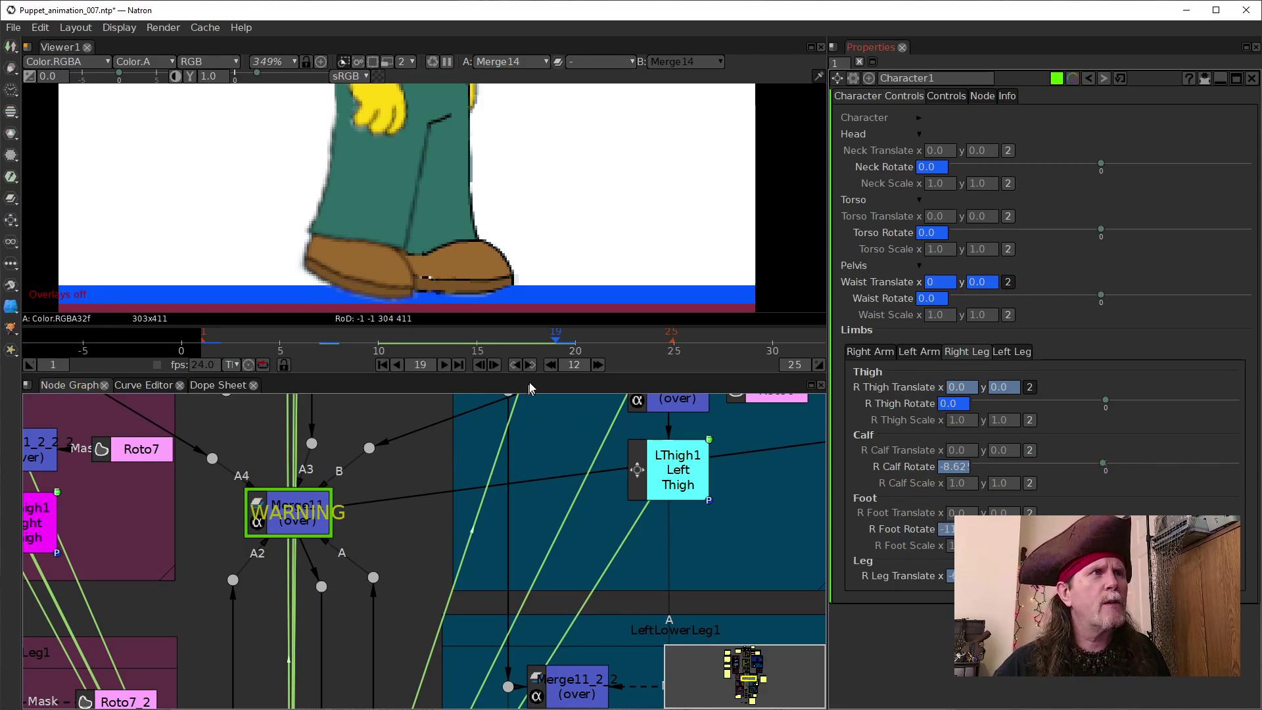
{"action": "double_click", "coordinate": [958, 530]}
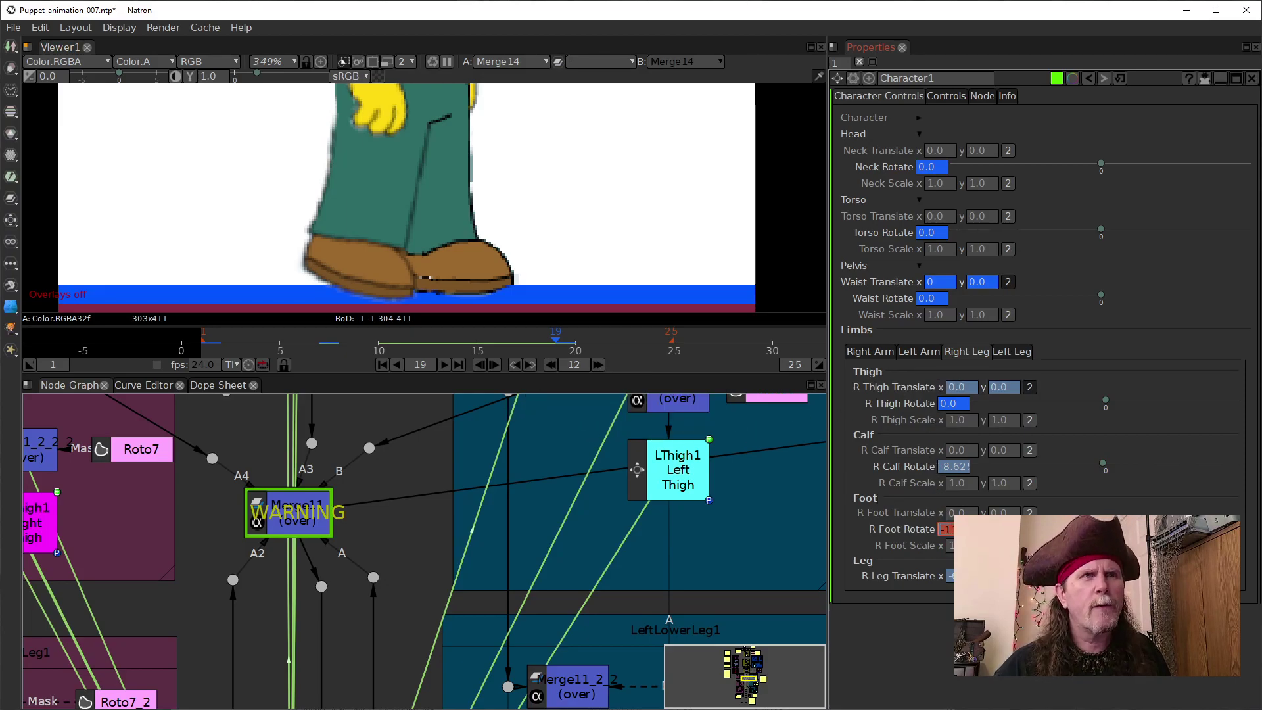
{"action": "type", "text": "-"}
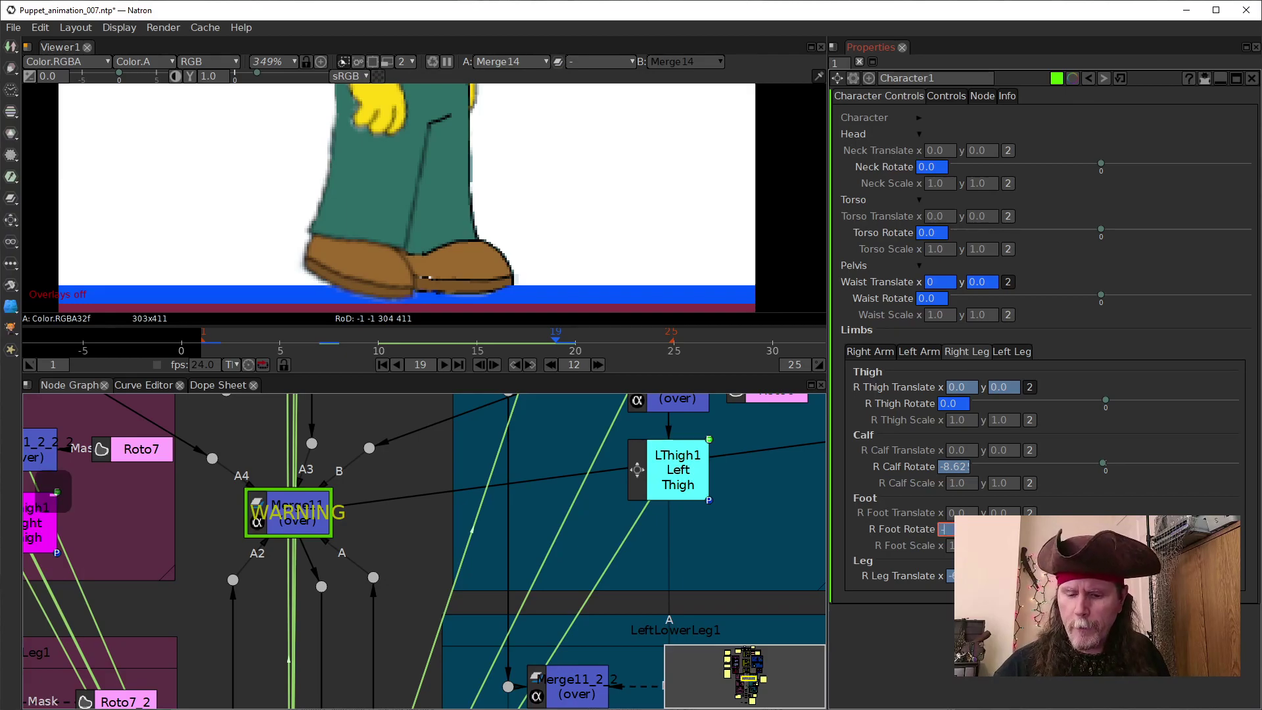
{"action": "type", "text": "50"}
{"action": "key", "text": "Return"}
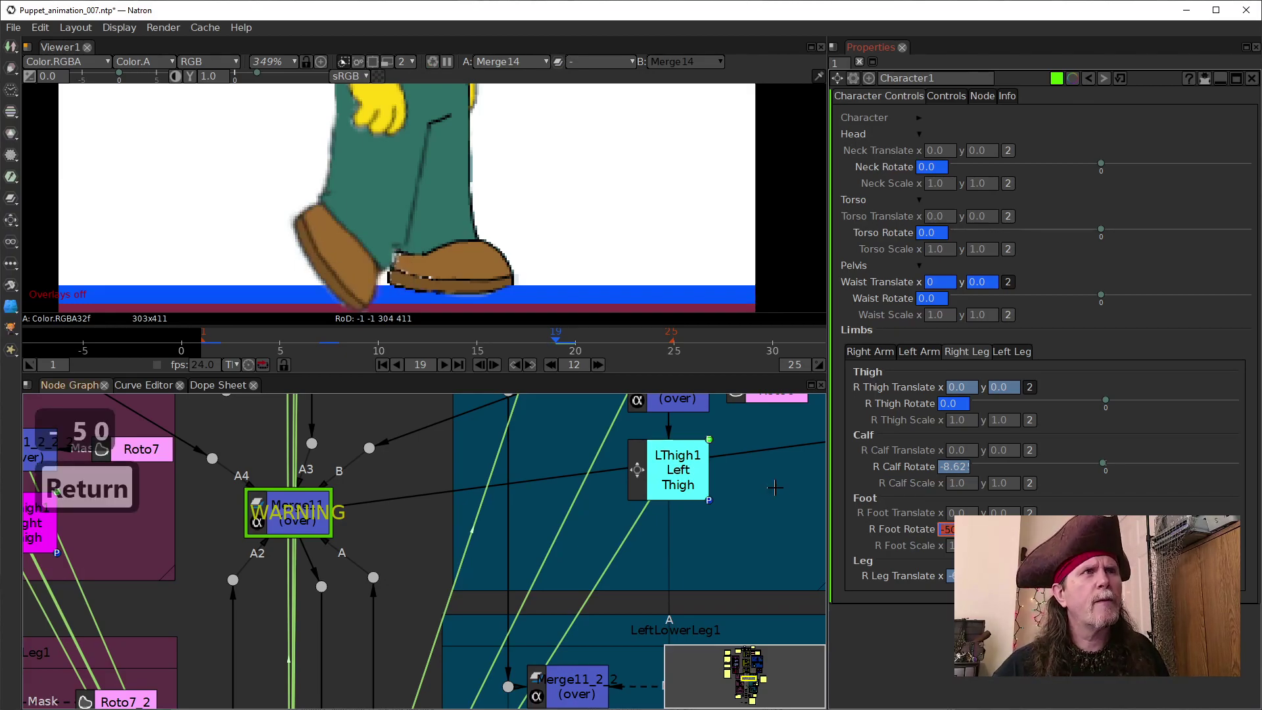
Step: Set the right calf's rotation to -70 at frame 19, and the right thigh's rotation to 100 after trying -100
{"action": "double_click", "coordinate": [954, 468]}
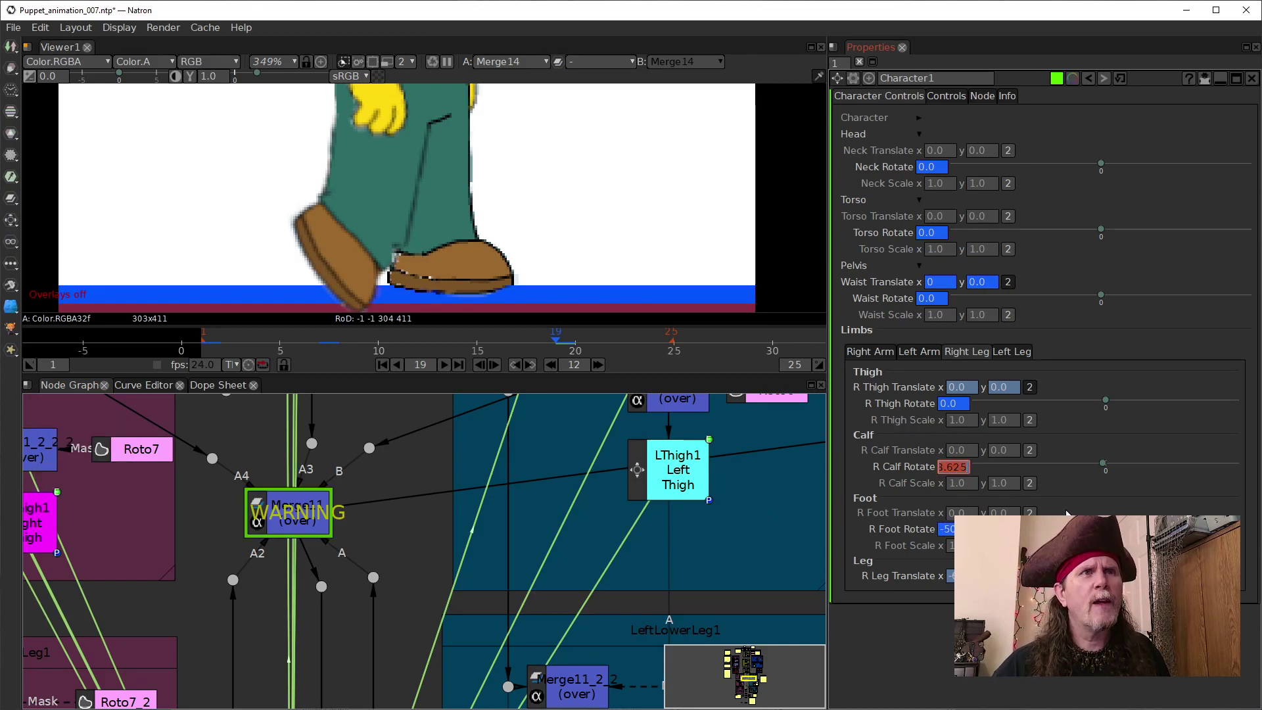
{"action": "type", "text": "-70"}
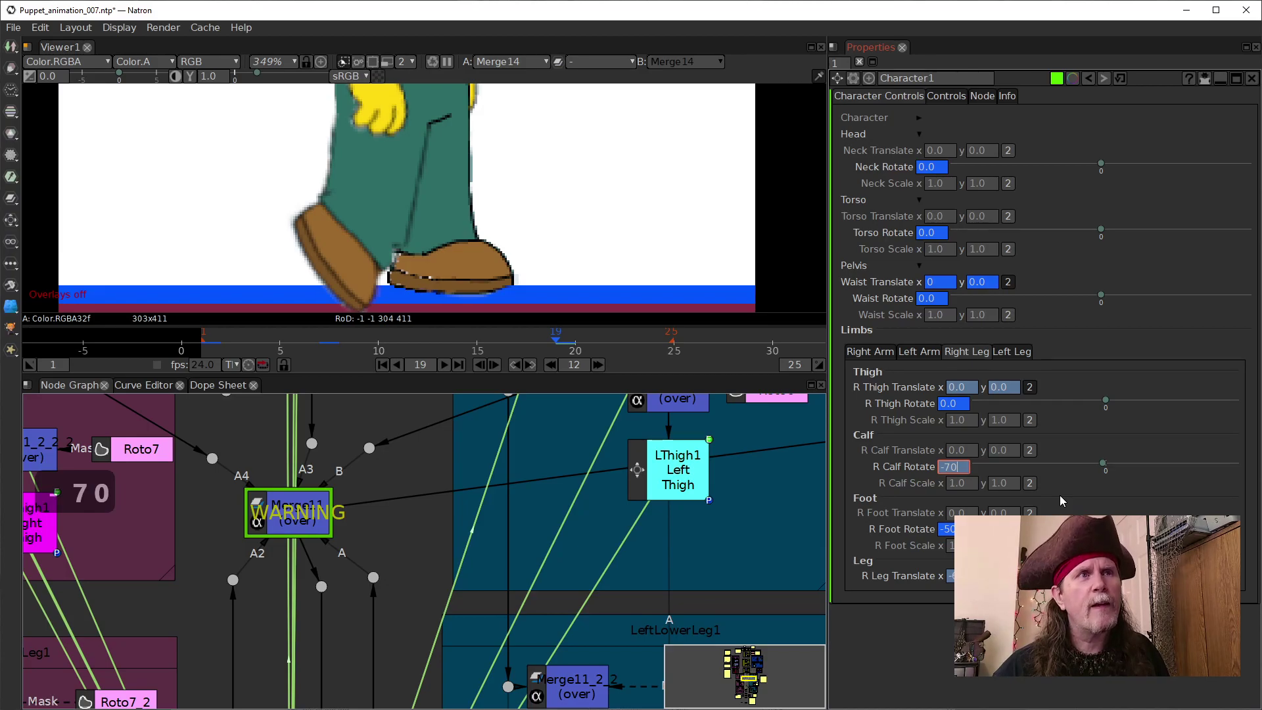
{"action": "key", "text": "Return"}
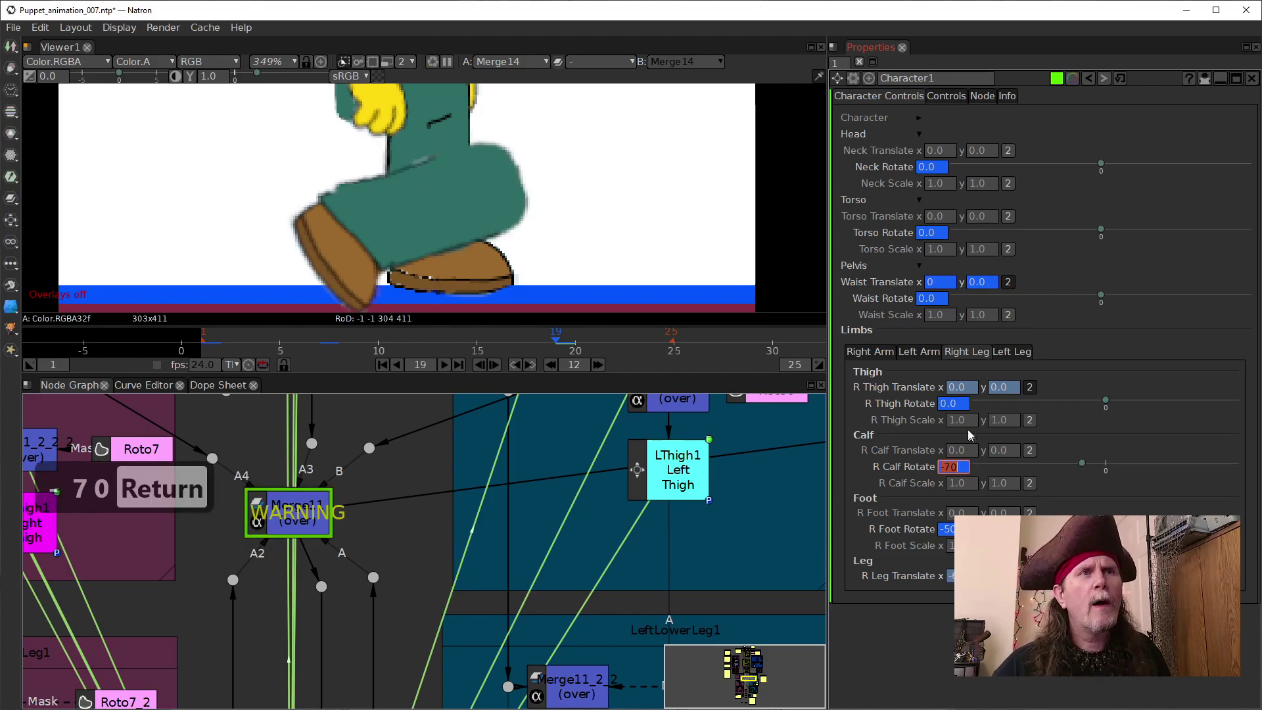
{"action": "left_click", "coordinate": [947, 404]}
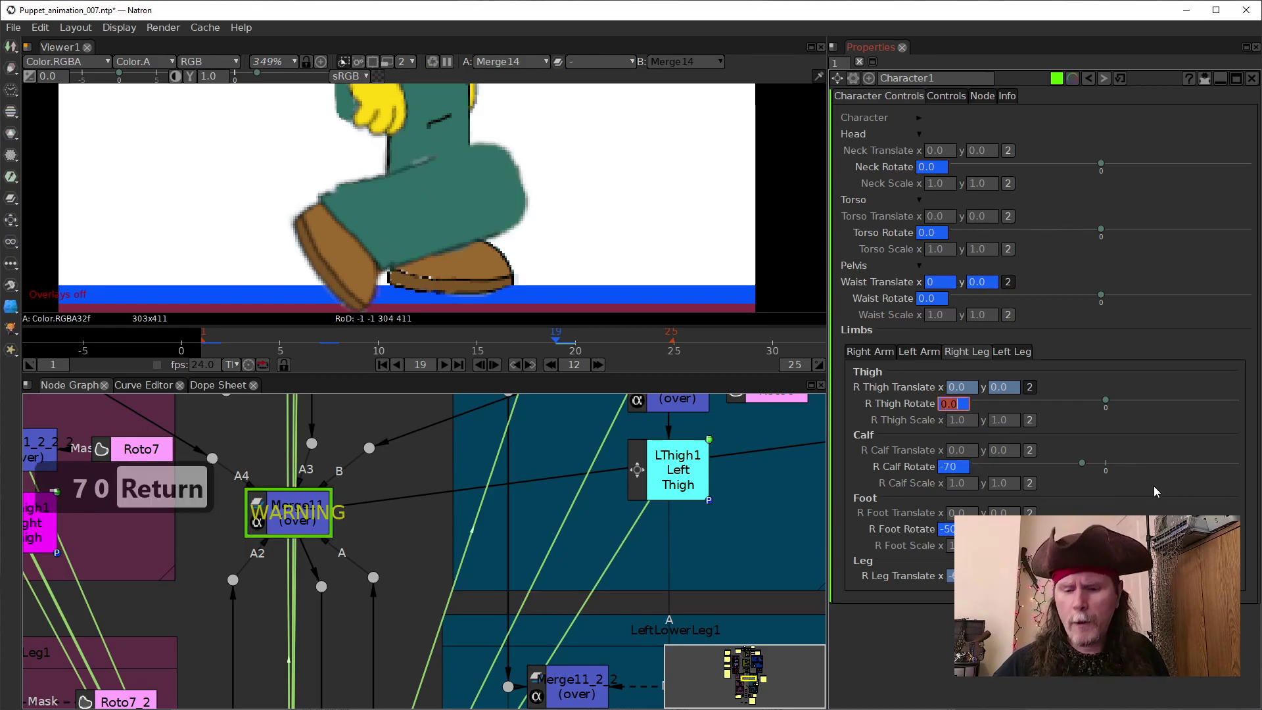
{"action": "type", "text": "-100"}
{"action": "key", "text": "Return"}
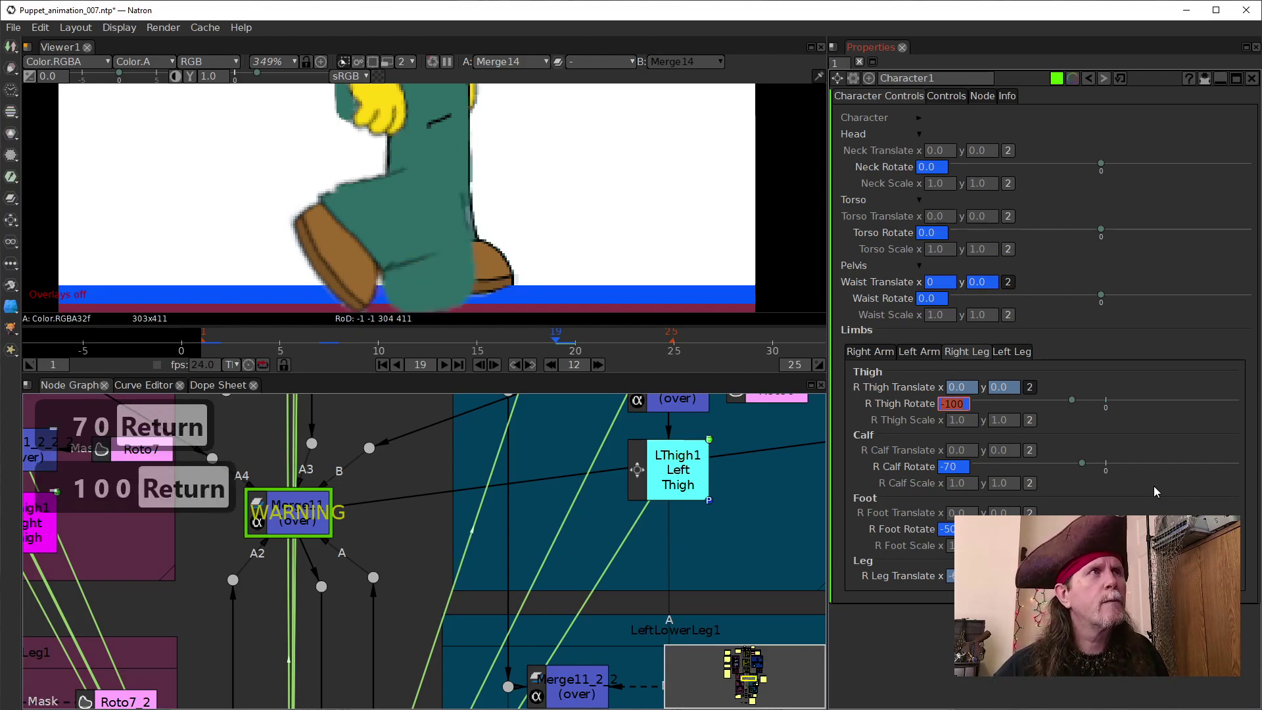
{"action": "type", "text": "100"}
{"action": "key", "text": "Return"}
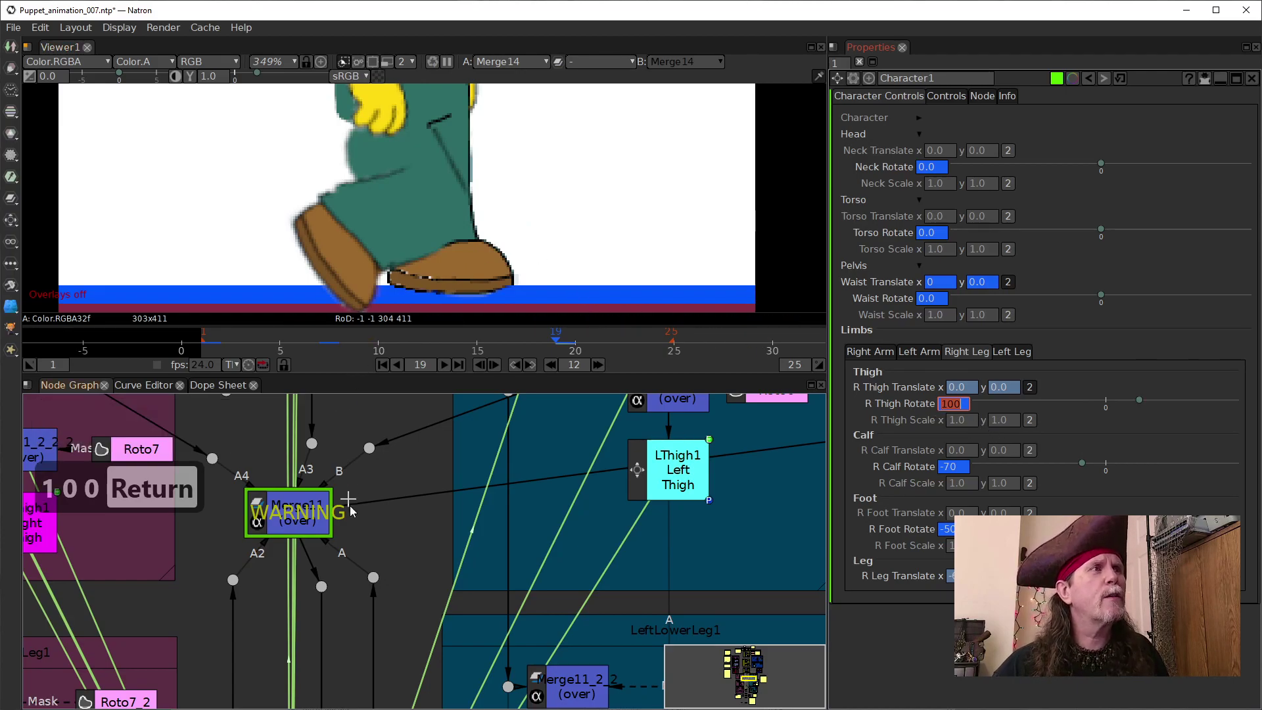
Step: Disconnect the central Merge node's A4 and A inputs to hide the overlapping arm and the left leg
{"action": "left_click_drag", "start_coordinate": [381, 466], "coordinate": [426, 514]}
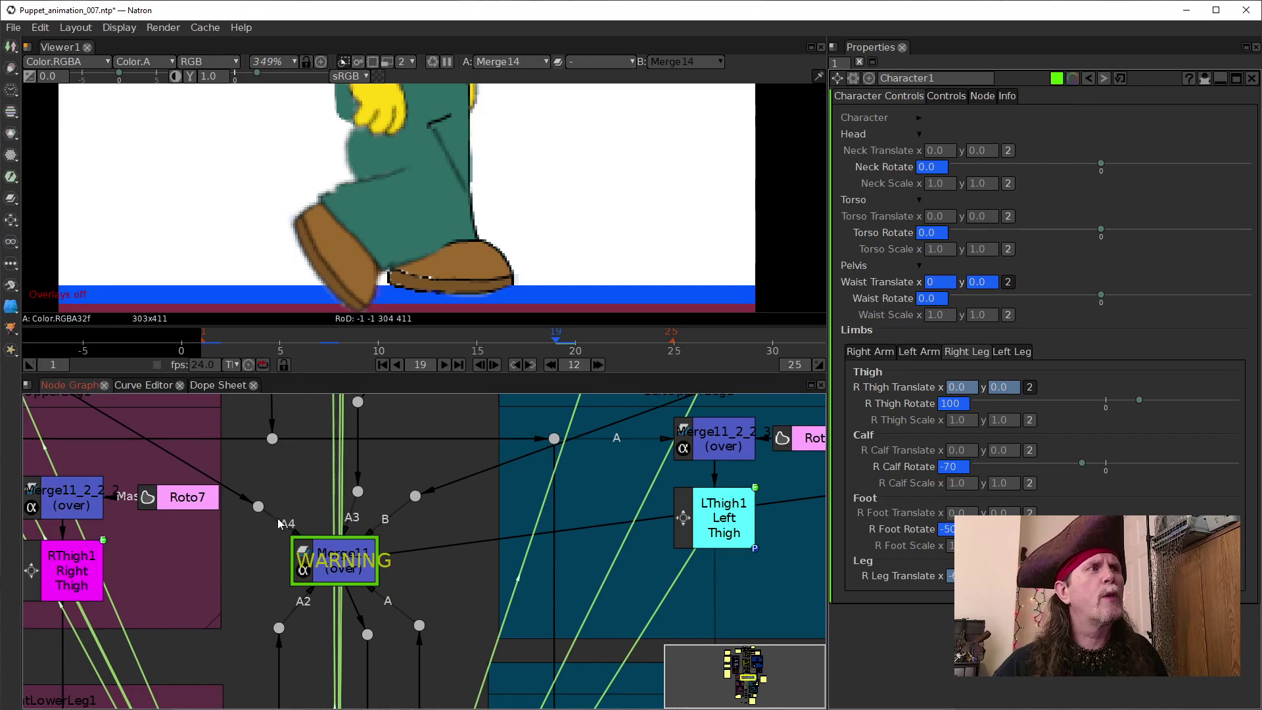
{"action": "left_click_drag", "start_coordinate": [299, 490], "coordinate": [300, 490]}
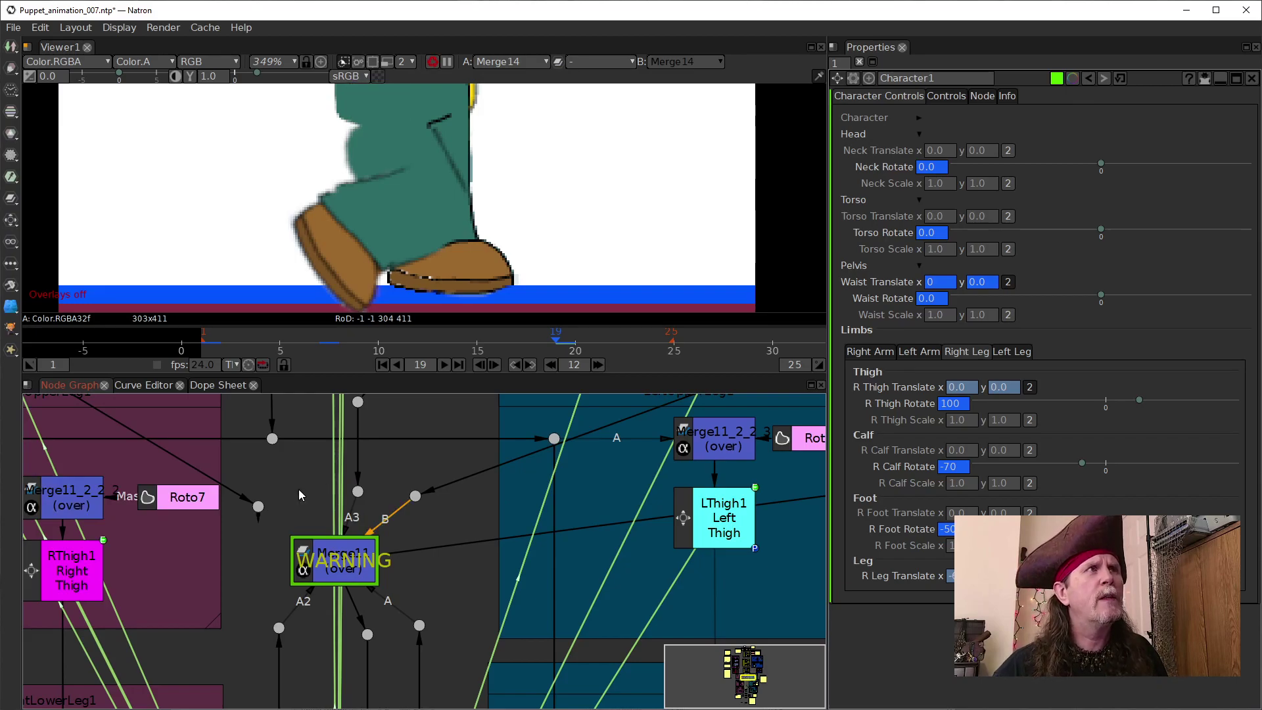
{"action": "left_click_drag", "start_coordinate": [447, 188], "coordinate": [442, 191]}
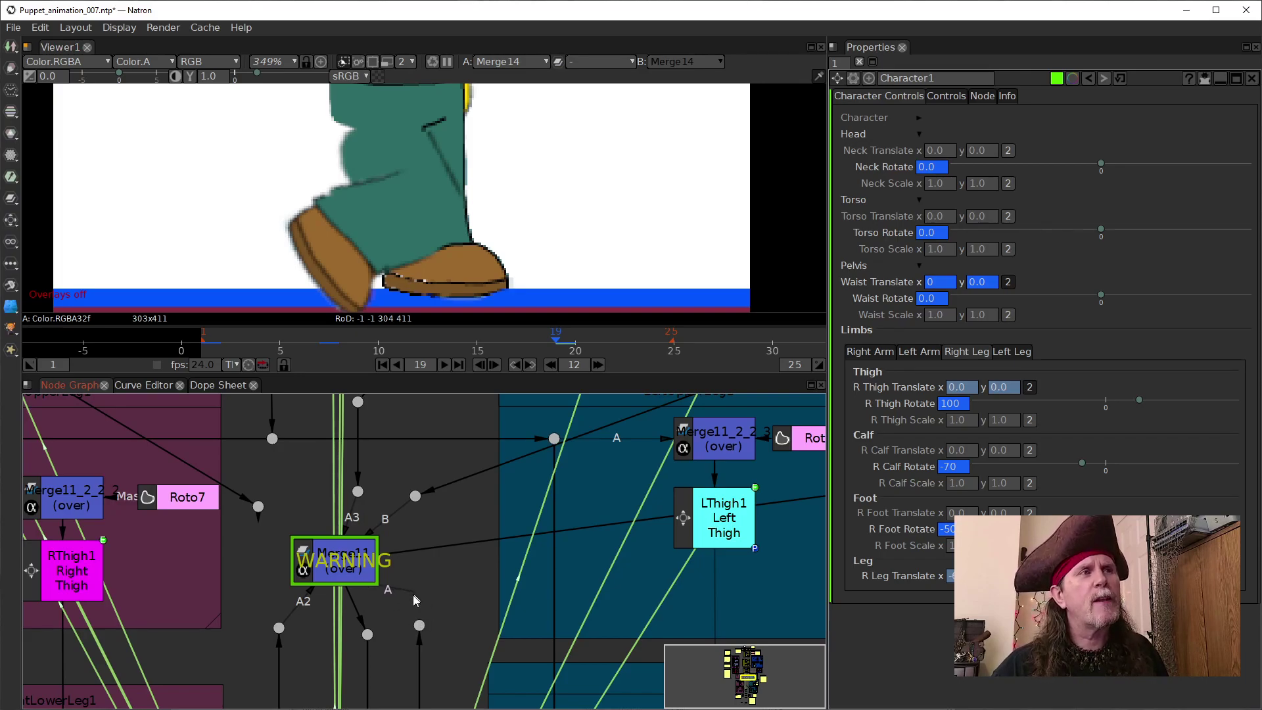
{"action": "left_click_drag", "start_coordinate": [406, 611], "coordinate": [305, 540]}
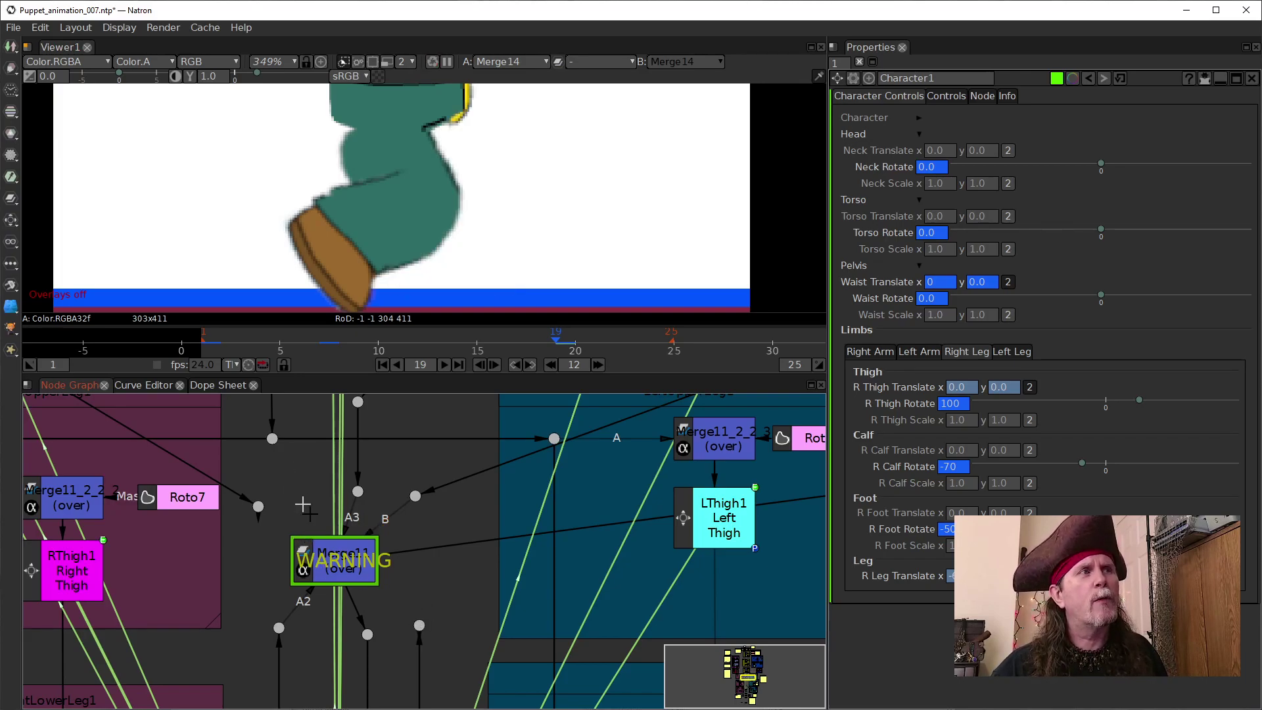
{"action": "left_click", "coordinate": [298, 574]}
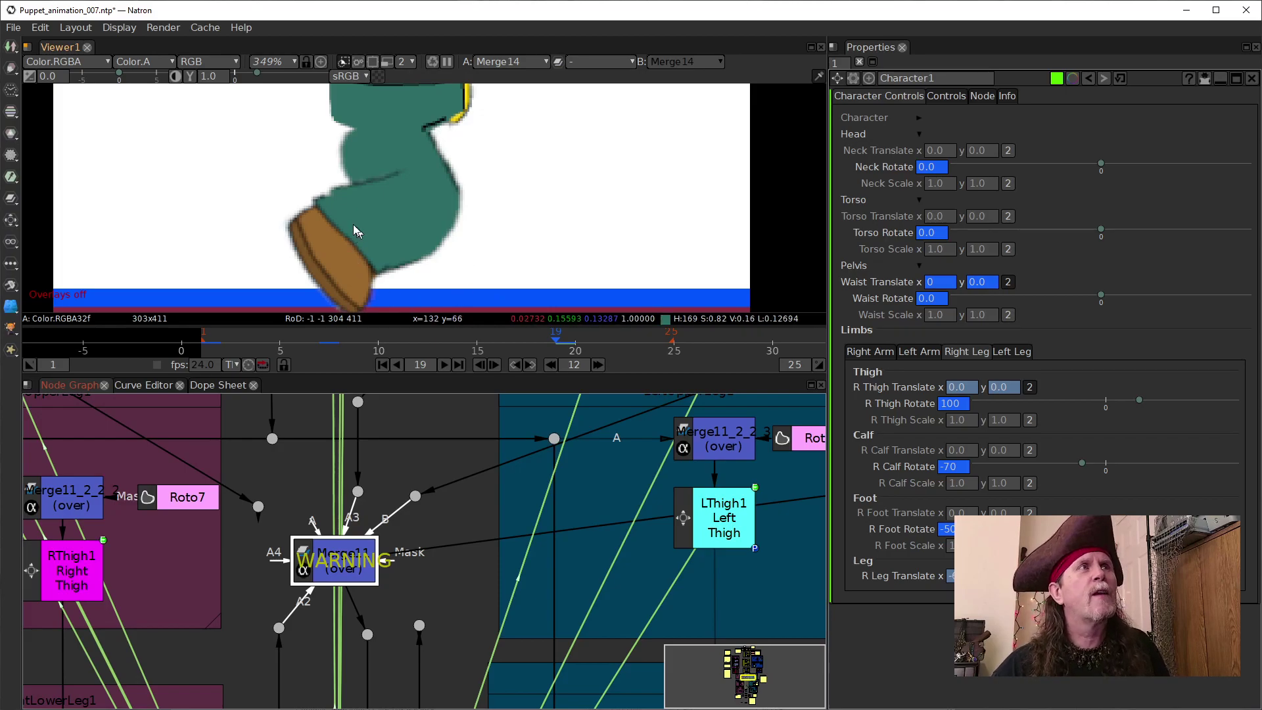
{"action": "key", "text": "Return"}
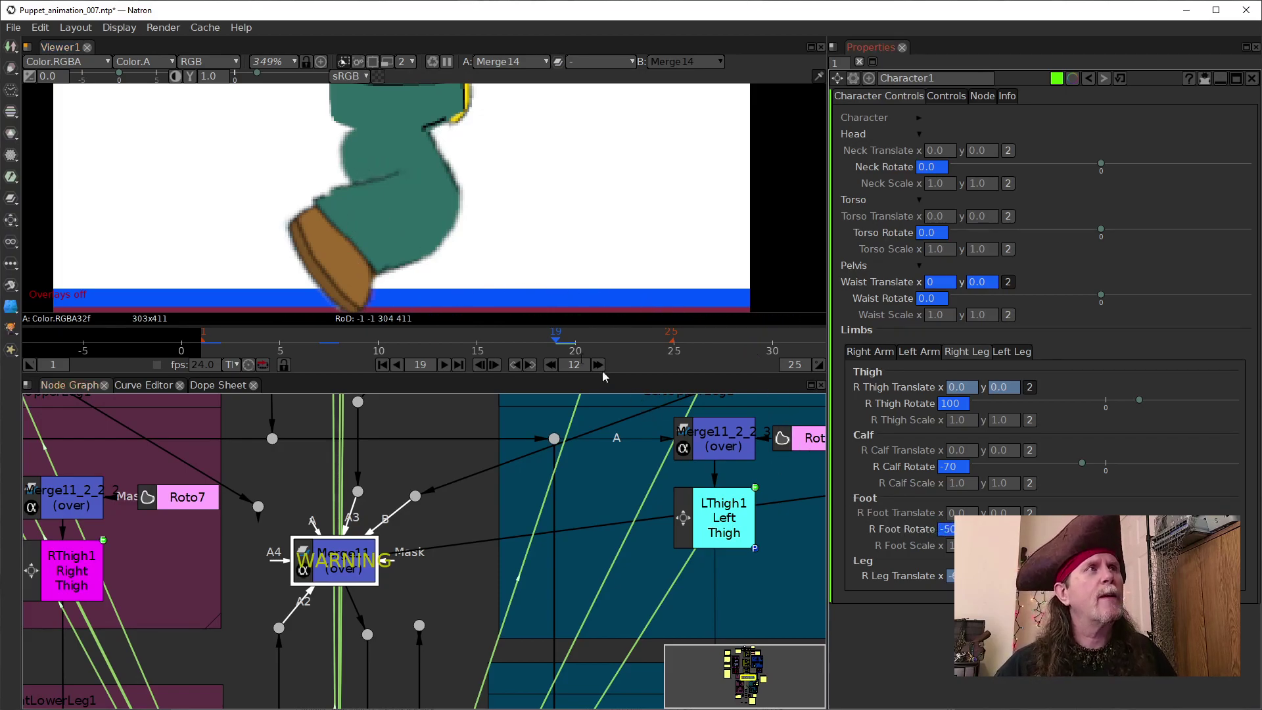
Step: Look up the left leg's thigh, calf and foot rotations at frame 7 and return to frame 19
{"action": "mouse_move", "coordinate": [459, 239]}
{"action": "left_mouse_down"}
{"action": "mouse_move", "coordinate": [467, 172]}
{"action": "mouse_move", "coordinate": [462, 209]}
{"action": "left_mouse_up"}
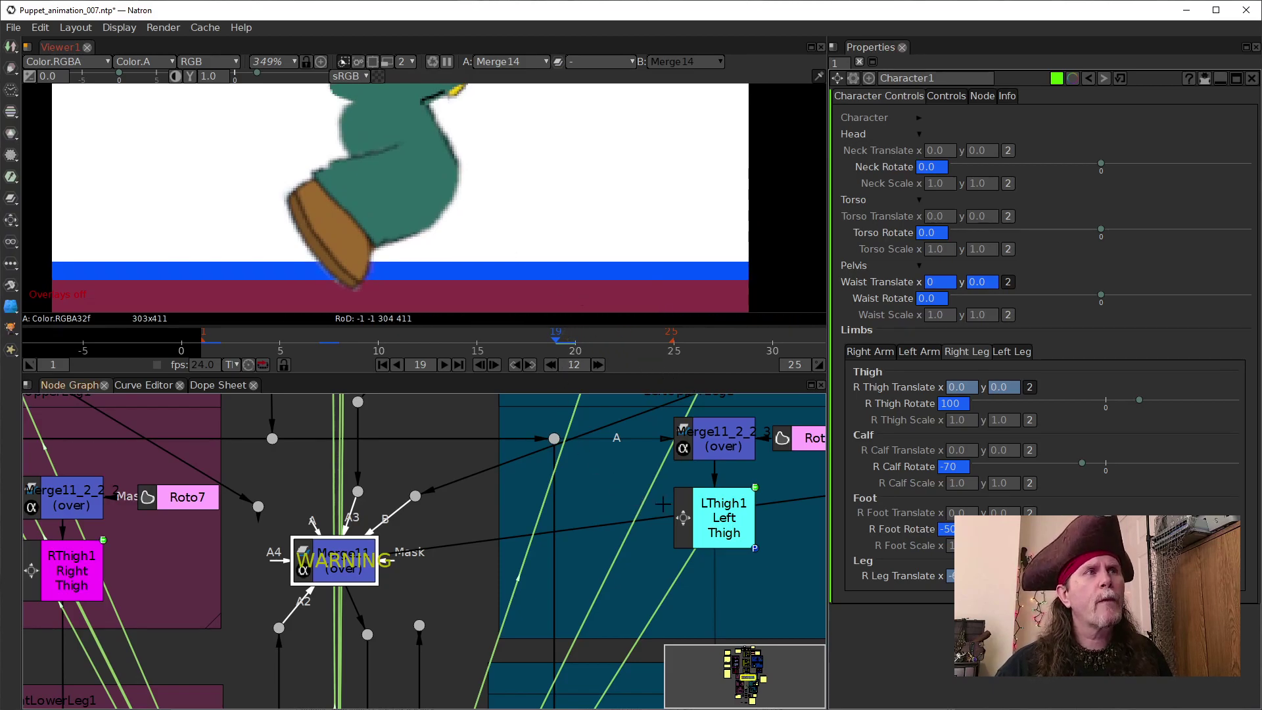
{"action": "left_click", "coordinate": [552, 366]}
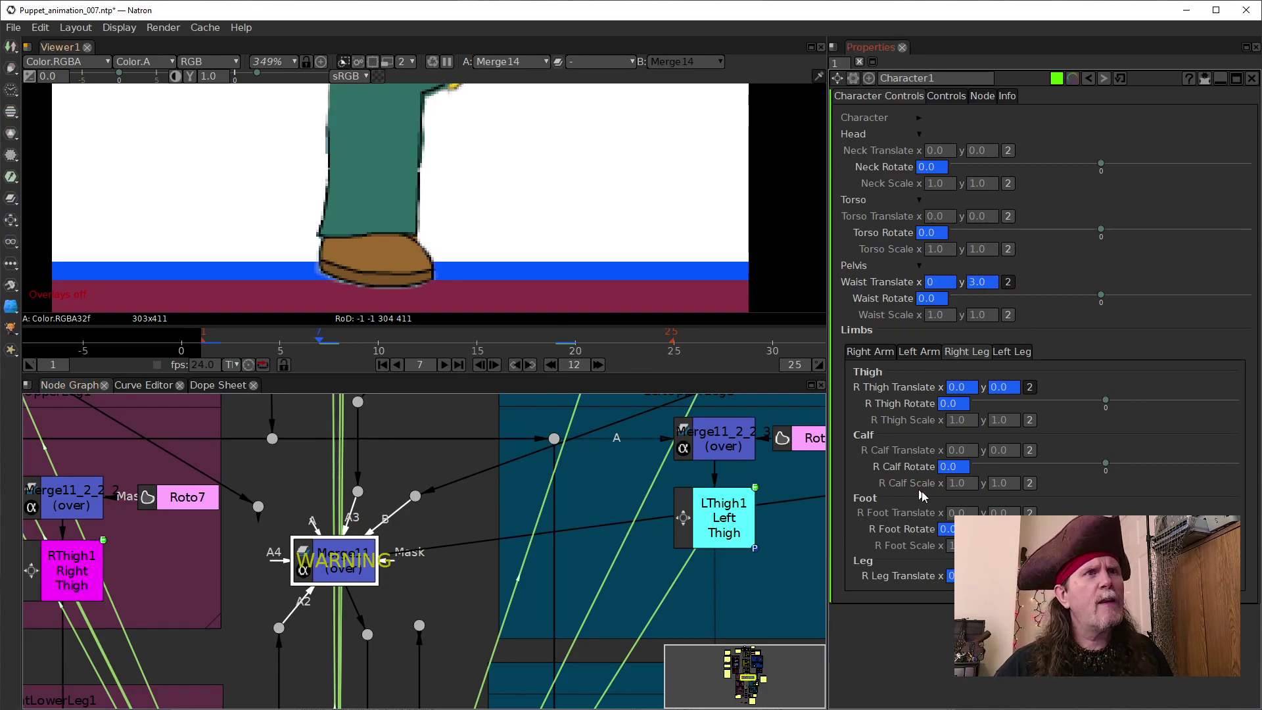
{"action": "left_click", "coordinate": [1004, 352]}
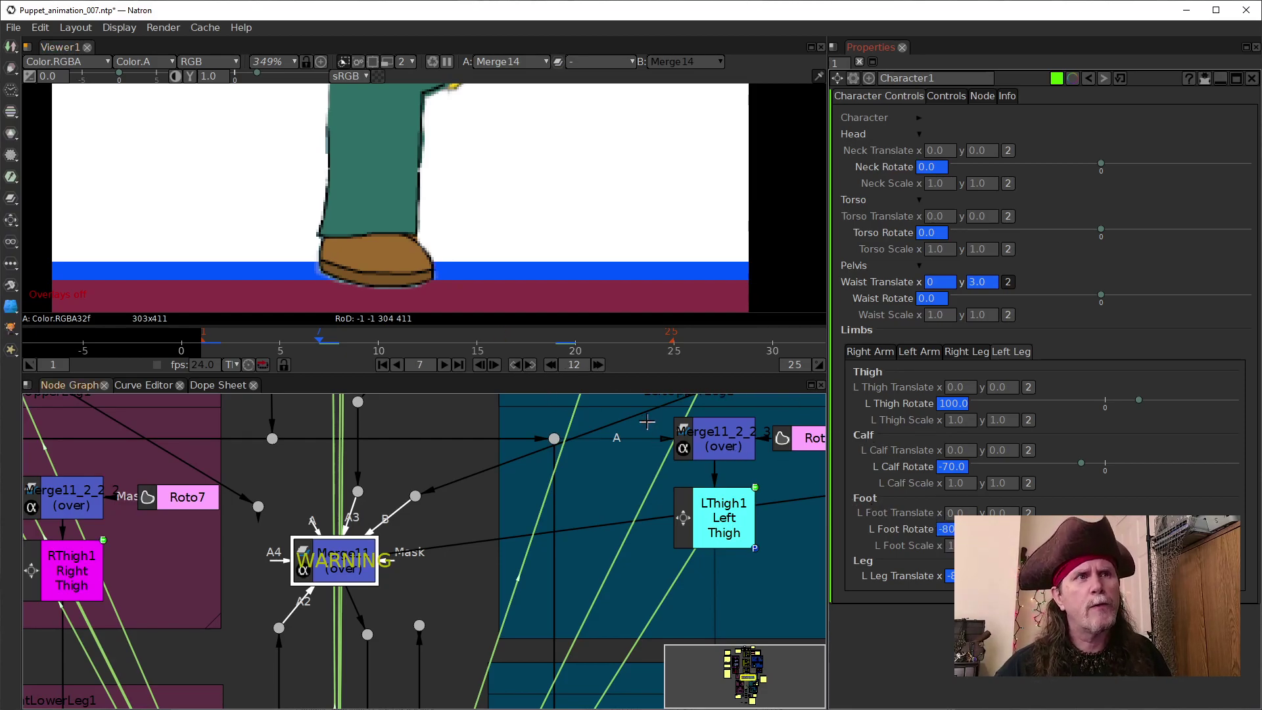
{"action": "left_click", "coordinate": [600, 366]}
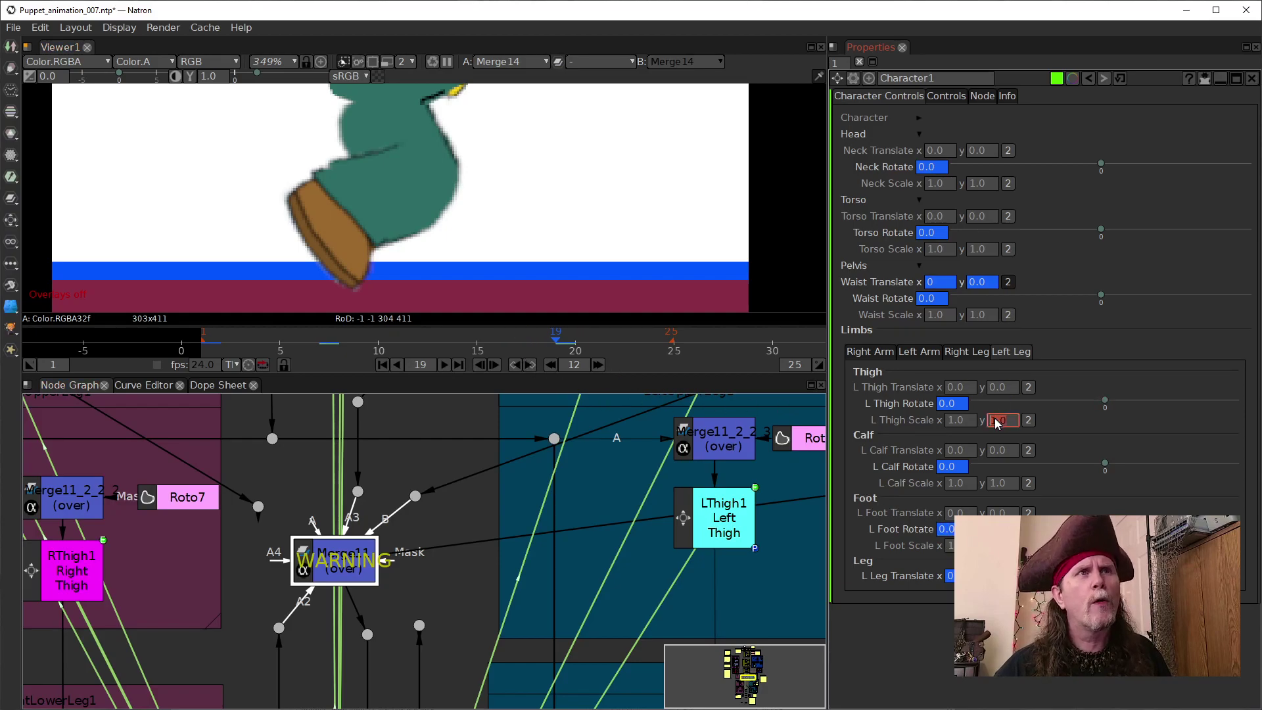
Step: Set the right foot's rotation to -80 at frame 19 and inspect the bent right leg
{"action": "left_click", "coordinate": [957, 357]}
{"action": "left_click", "coordinate": [945, 530]}
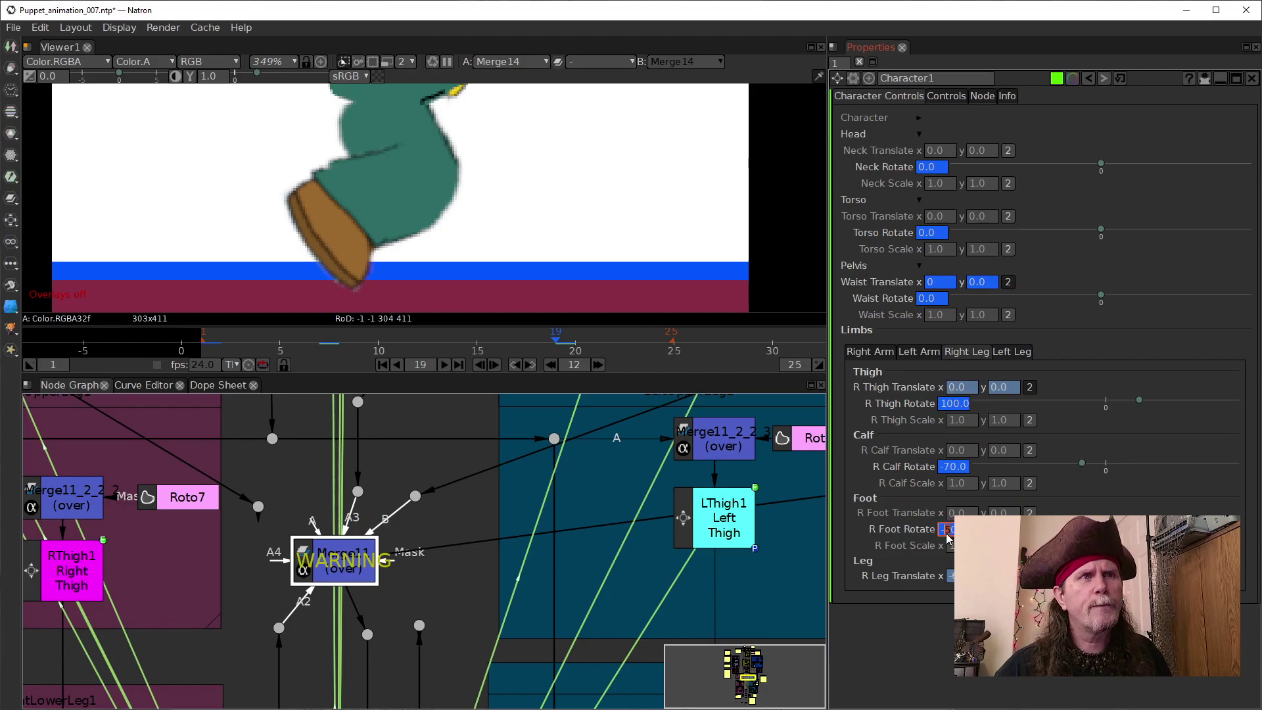
{"action": "type", "text": "-38"}
{"action": "key", "text": "Return"}
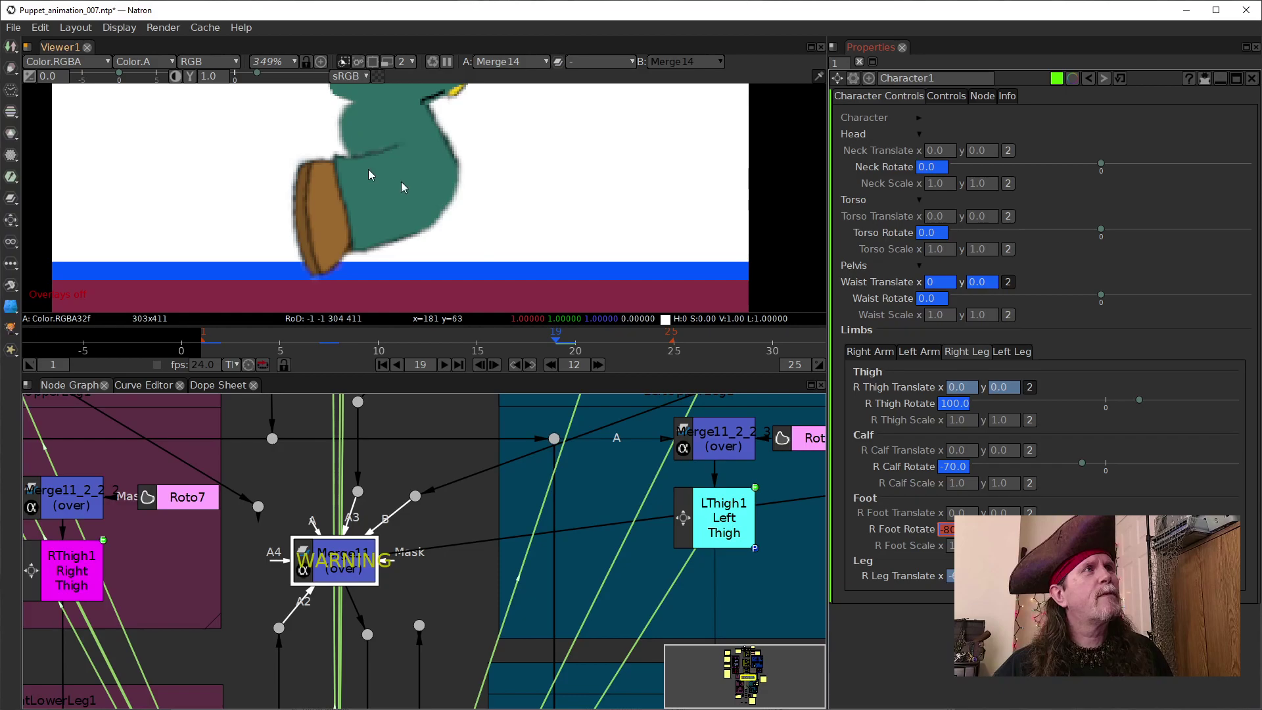
{"action": "left_click_drag", "start_coordinate": [519, 171], "coordinate": [524, 217]}
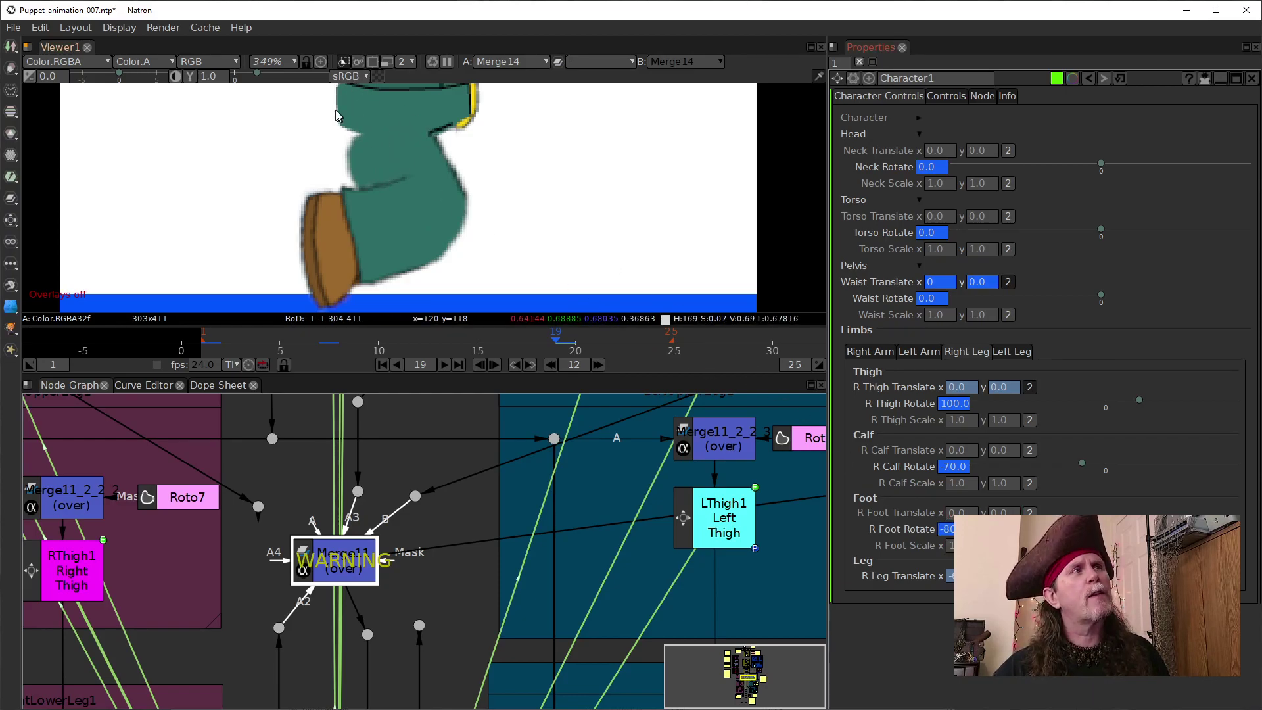
{"action": "left_click_drag", "start_coordinate": [434, 221], "coordinate": [442, 203]}
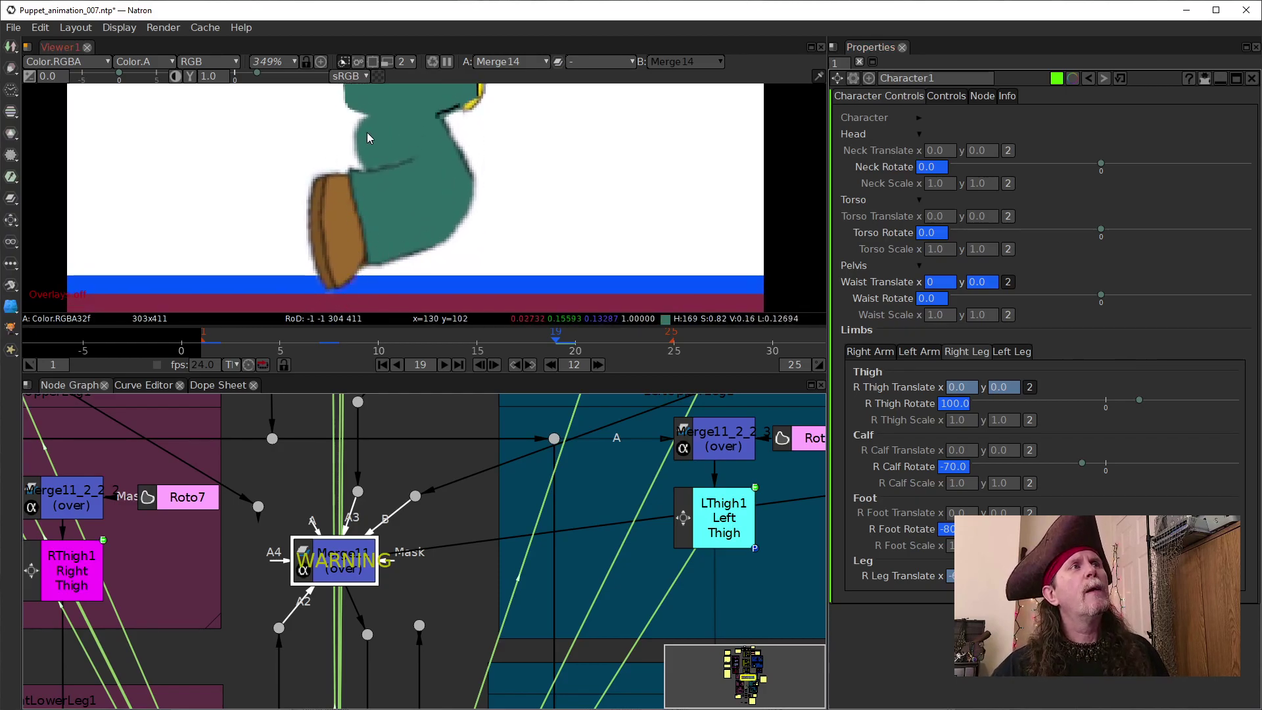
{"action": "left_click", "coordinate": [950, 467]}
{"action": "key", "text": "Return"}
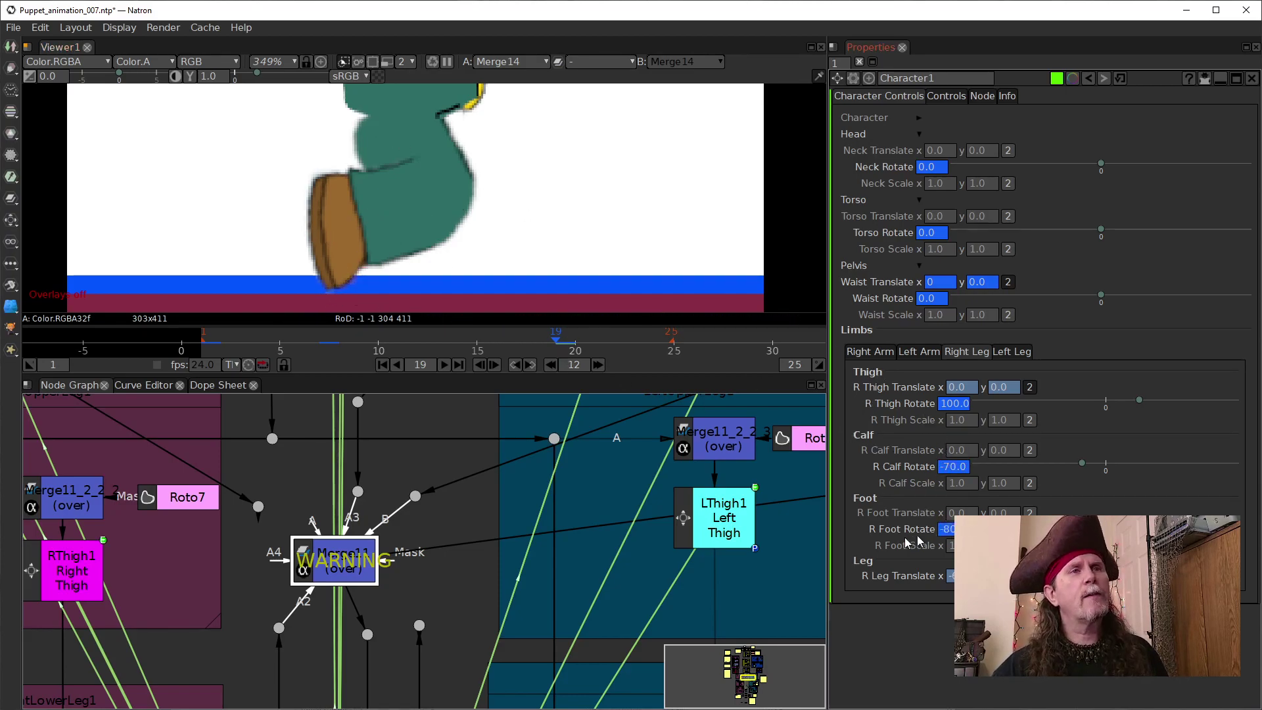
Step: Compare the right leg at frames 21 and 9, and go back to frame 19
{"action": "left_click", "coordinate": [494, 369]}
{"action": "left_click", "coordinate": [495, 366]}
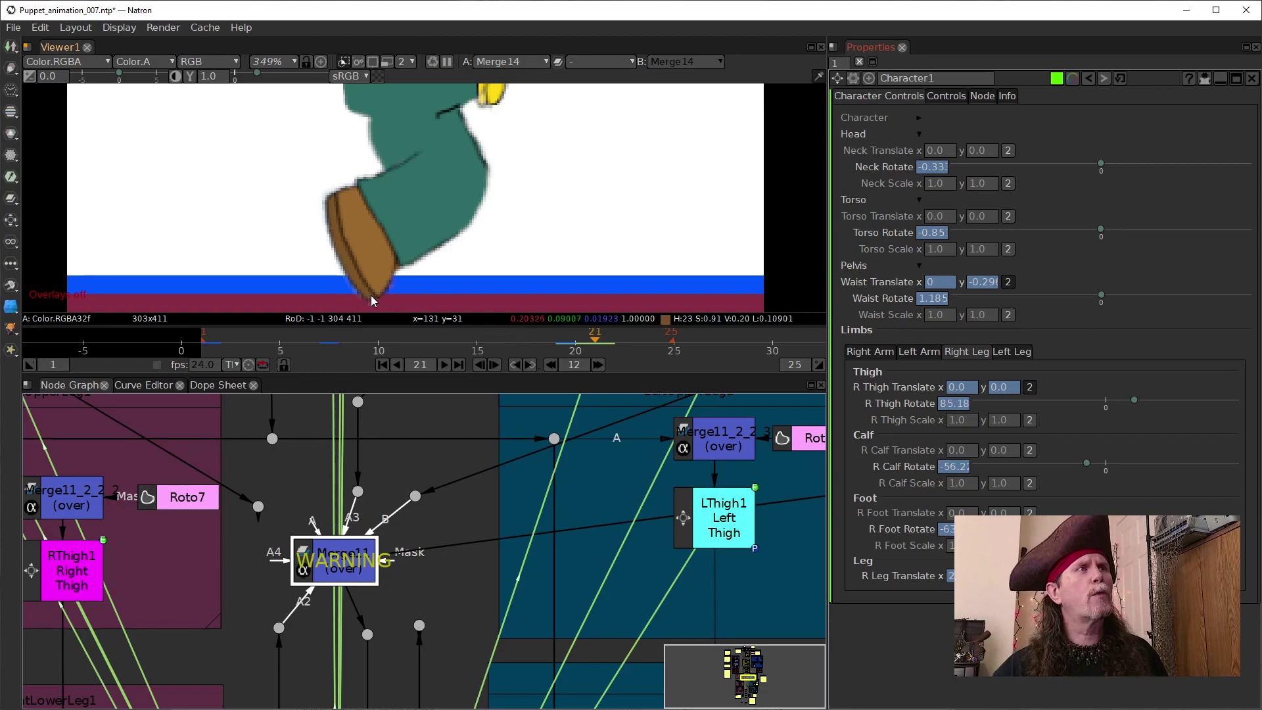
{"action": "left_click", "coordinate": [551, 366]}
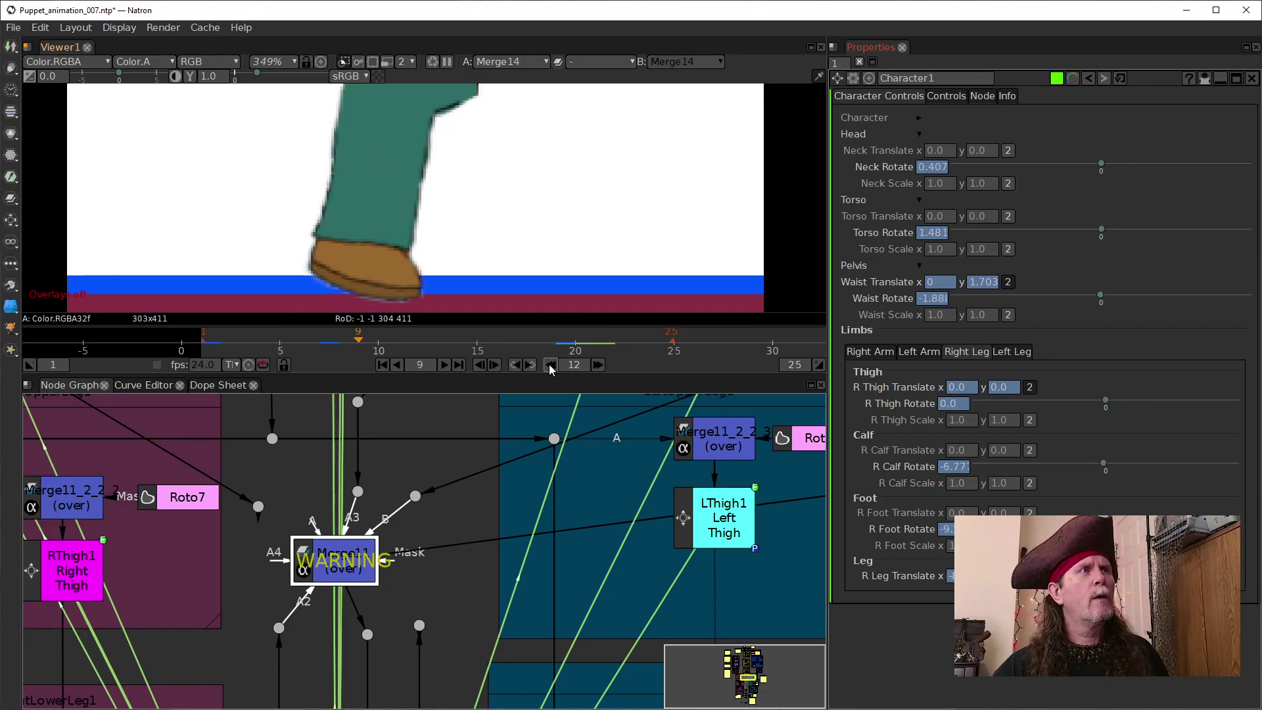
{"action": "left_click", "coordinate": [599, 366]}
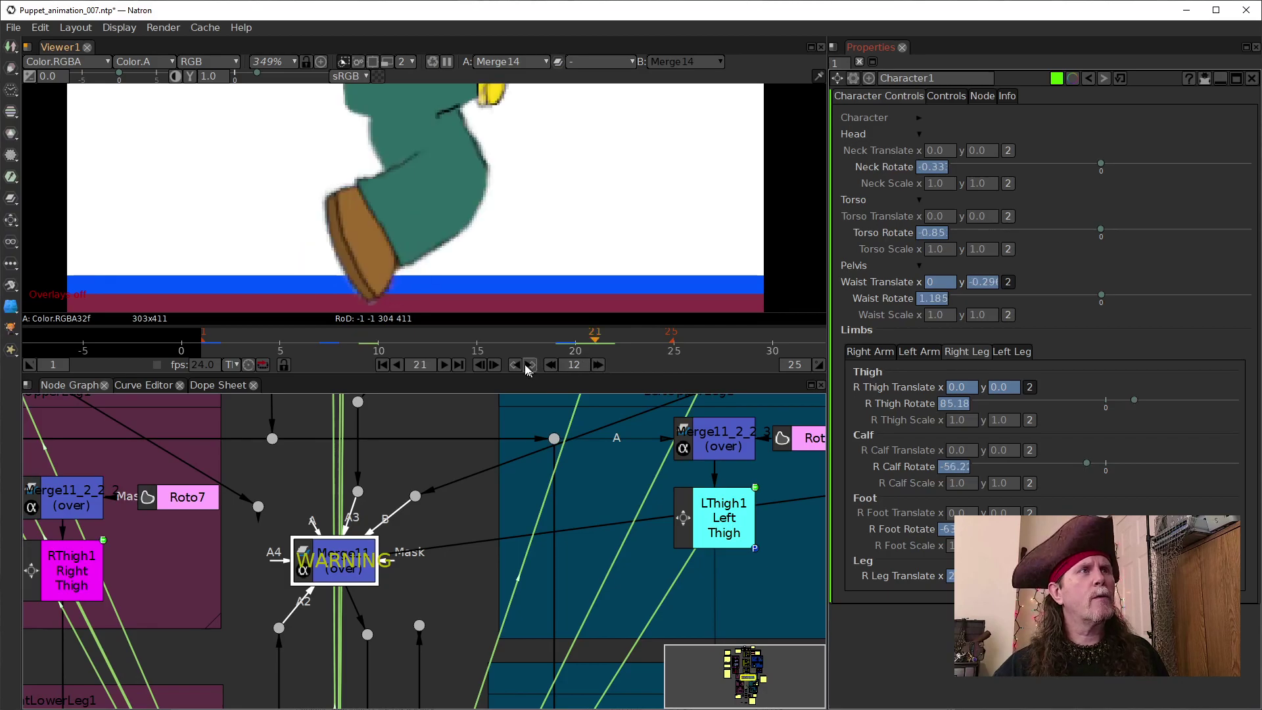
{"action": "left_click", "coordinate": [487, 365]}
{"action": "left_click", "coordinate": [486, 365]}
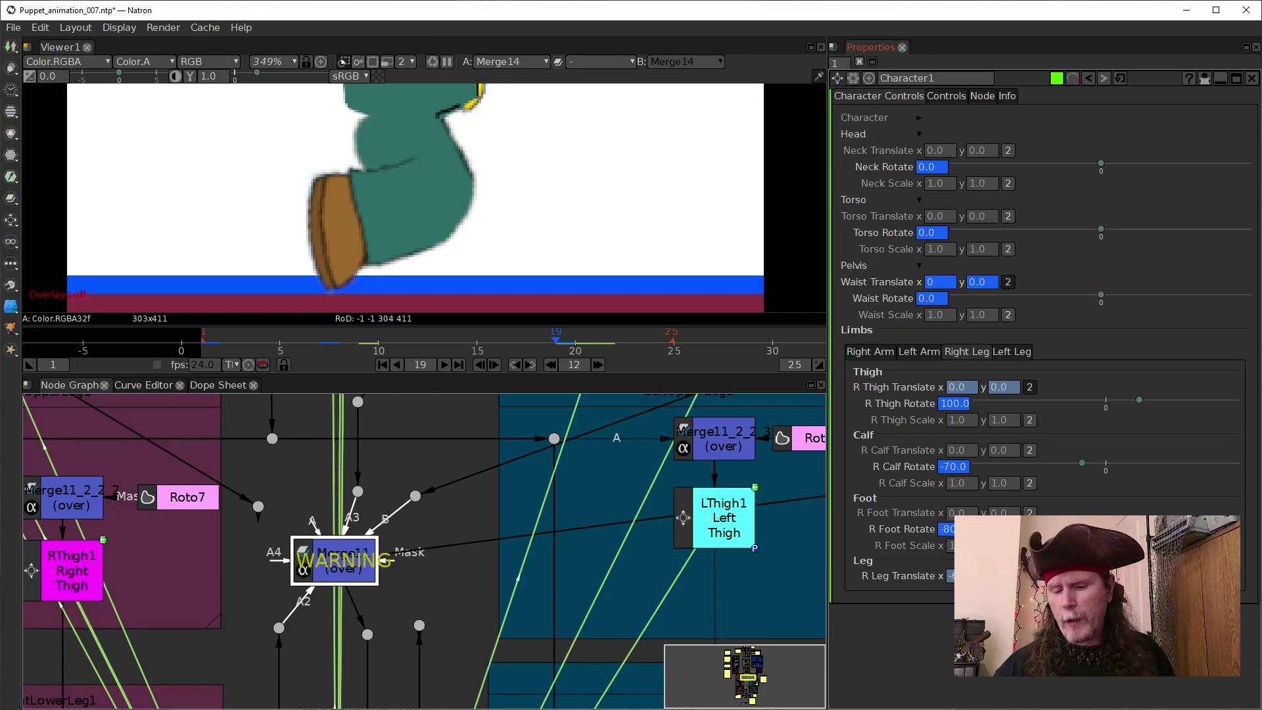
Step: Set the right leg's vertical translation to 9 and the right calf's rotation to -60 at frame 19
{"action": "key", "text": "9"}
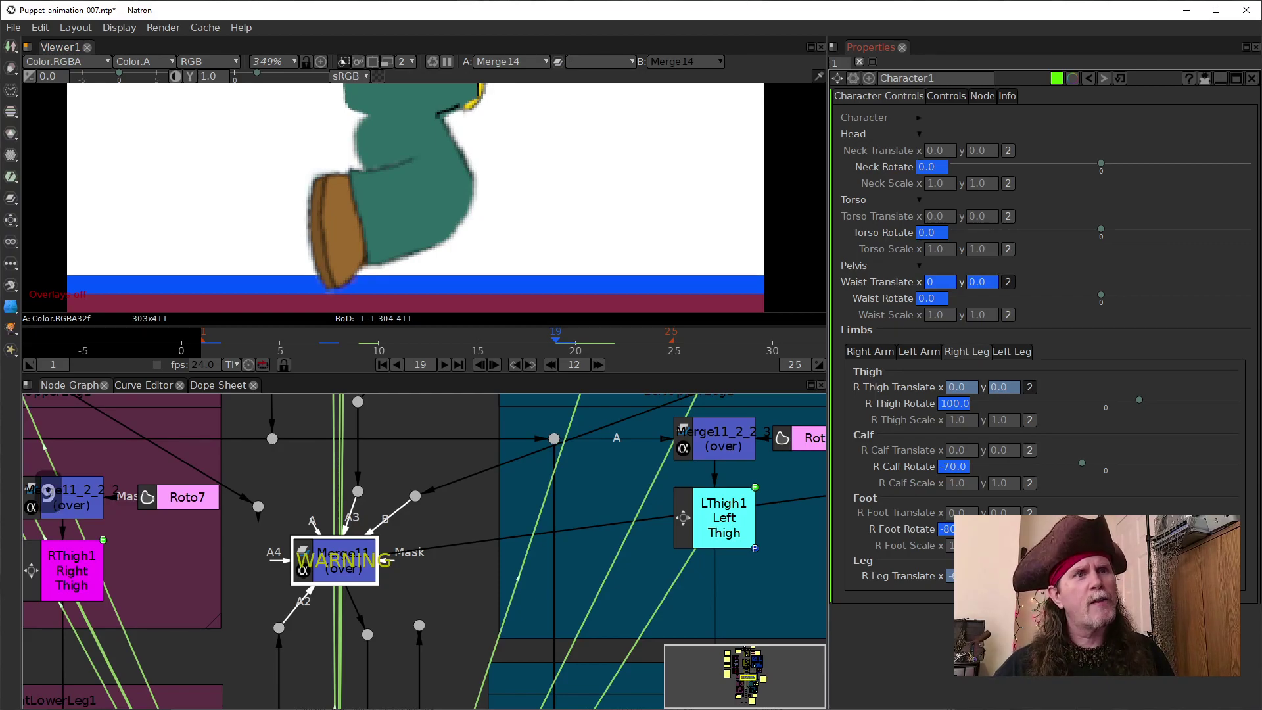
{"action": "key", "text": "Return"}
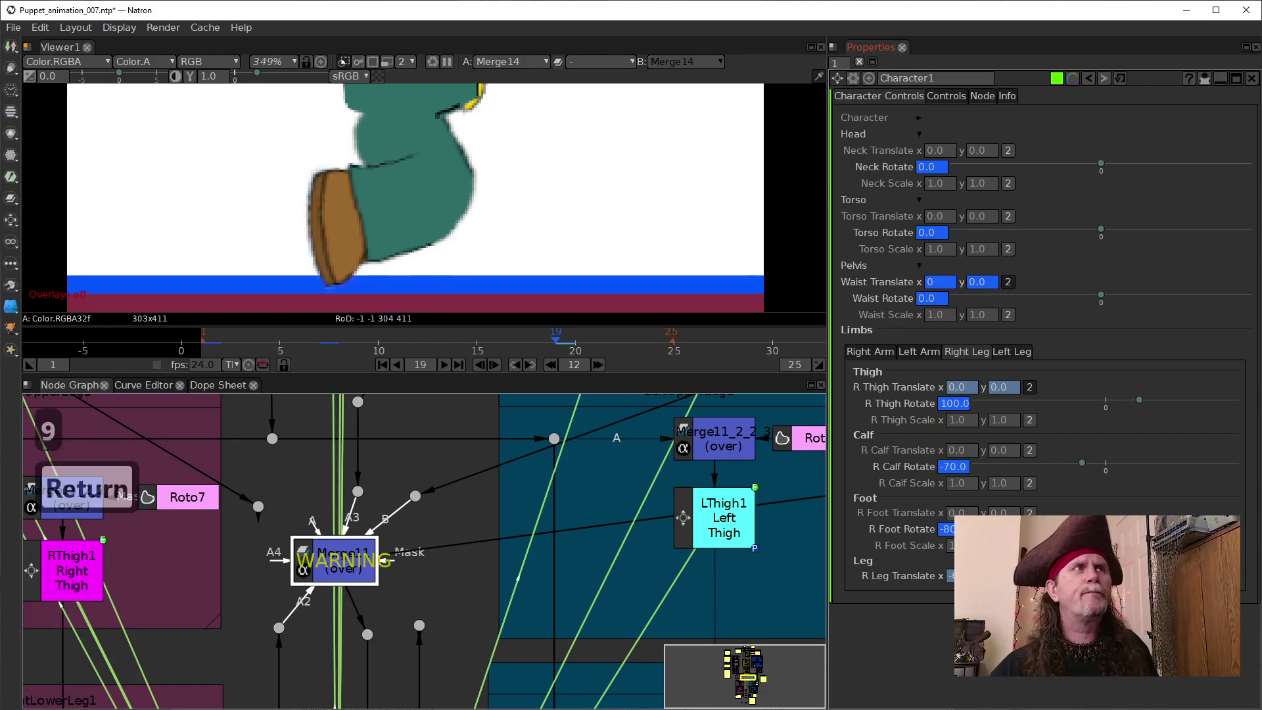
{"action": "left_click", "coordinate": [946, 531]}
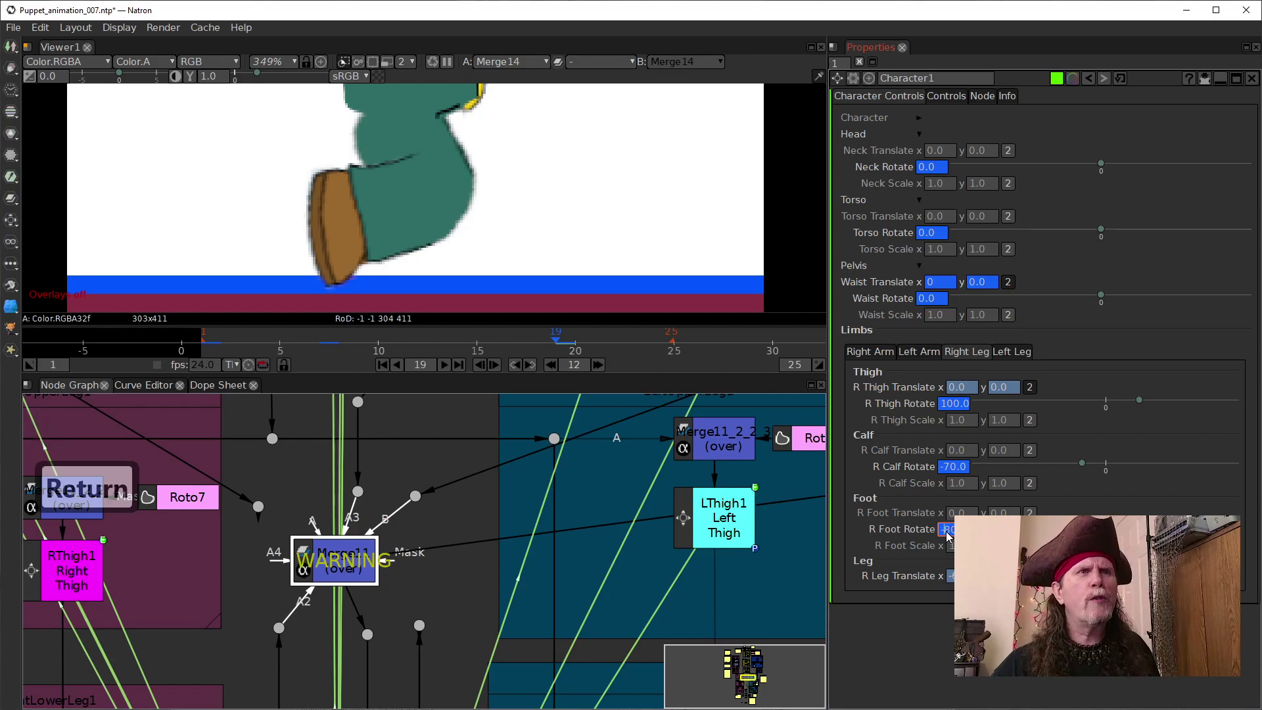
{"action": "left_click", "coordinate": [945, 468]}
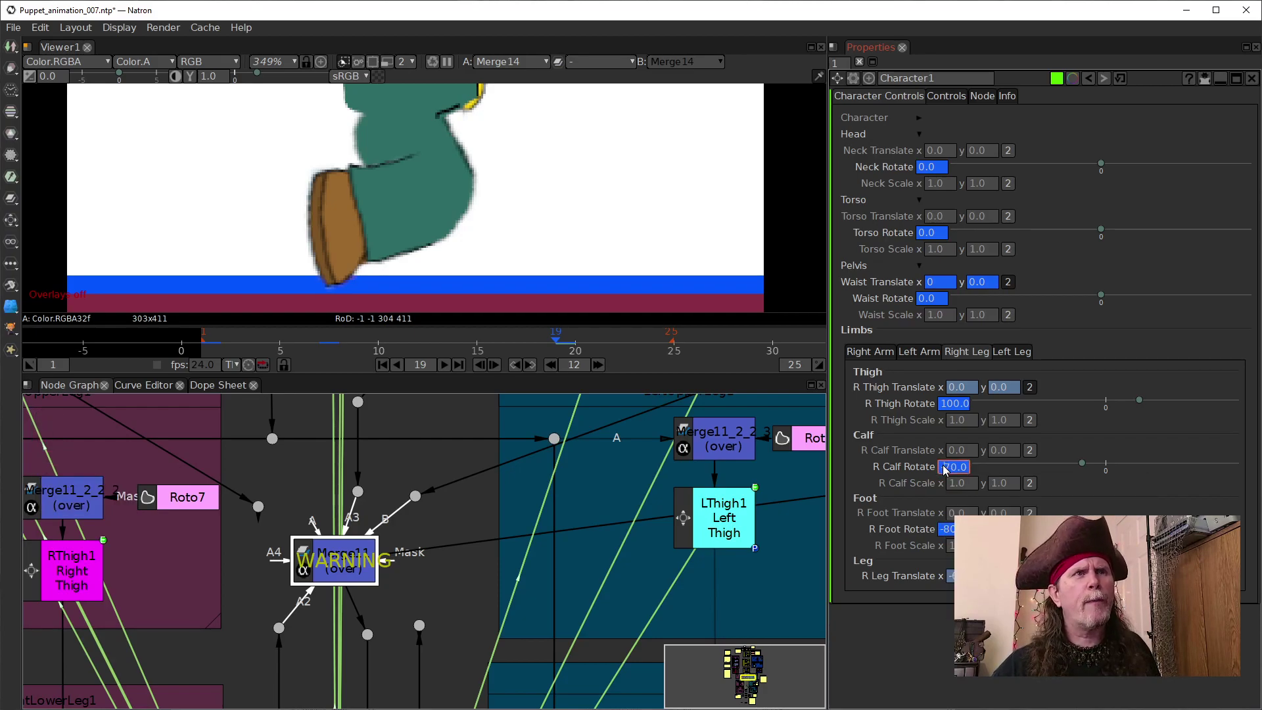
{"action": "scroll", "coordinate": [944, 470], "scroll_direction": "down", "scroll_amount": 1}
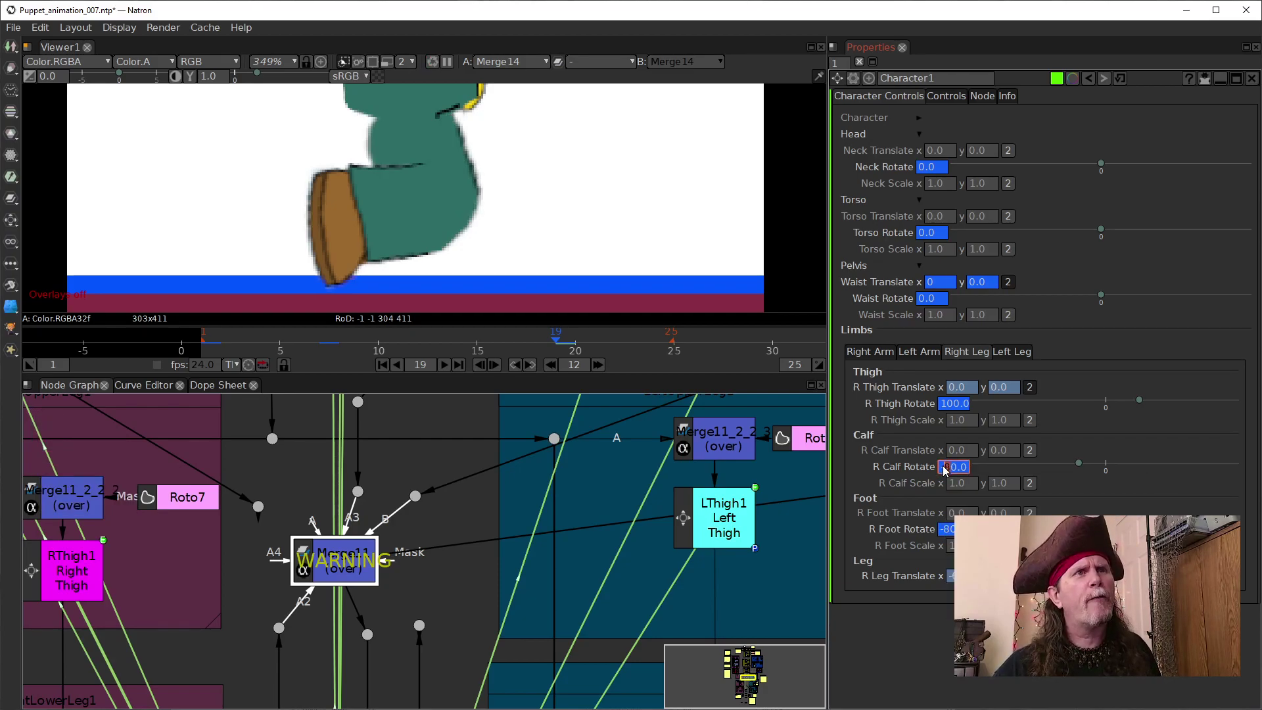
{"action": "scroll", "coordinate": [944, 469], "scroll_direction": "up", "scroll_amount": 1}
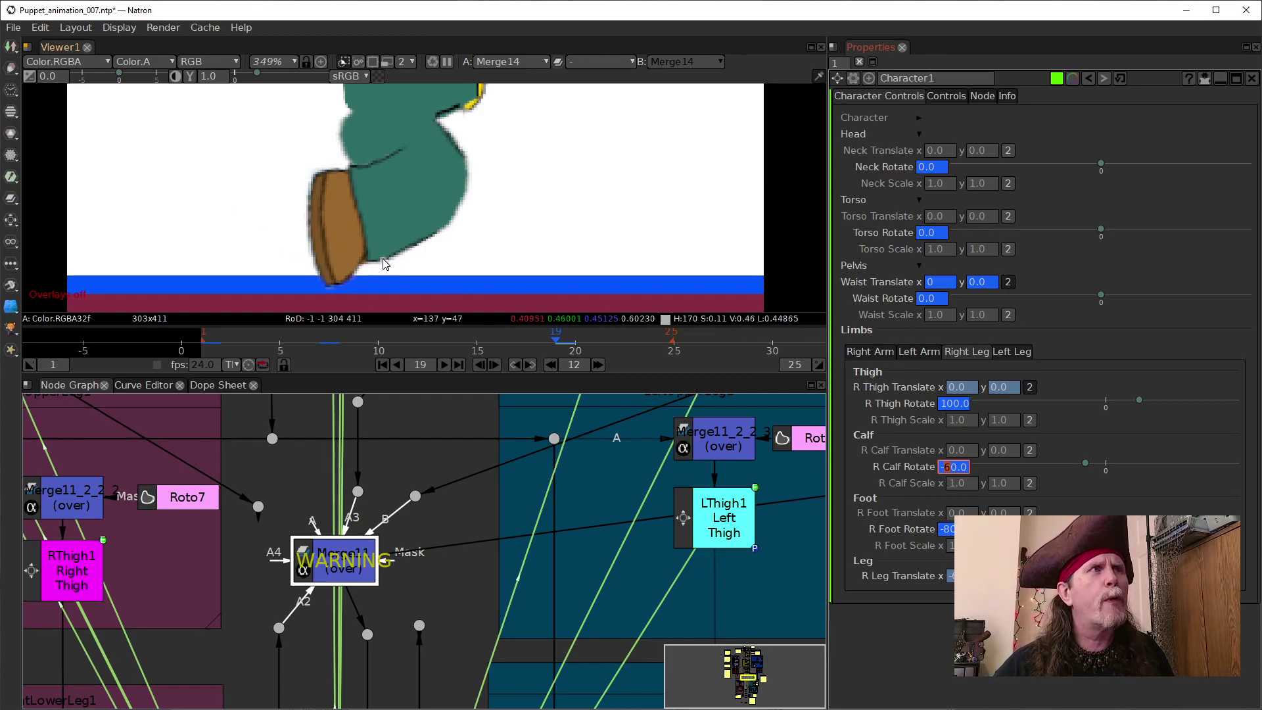
Step: Set the right thigh's rotation to 80 and the right calf's rotation to -50 at frame 19
{"action": "left_click", "coordinate": [950, 406]}
{"action": "scroll", "coordinate": [948, 405], "scroll_direction": "down", "scroll_amount": 1}
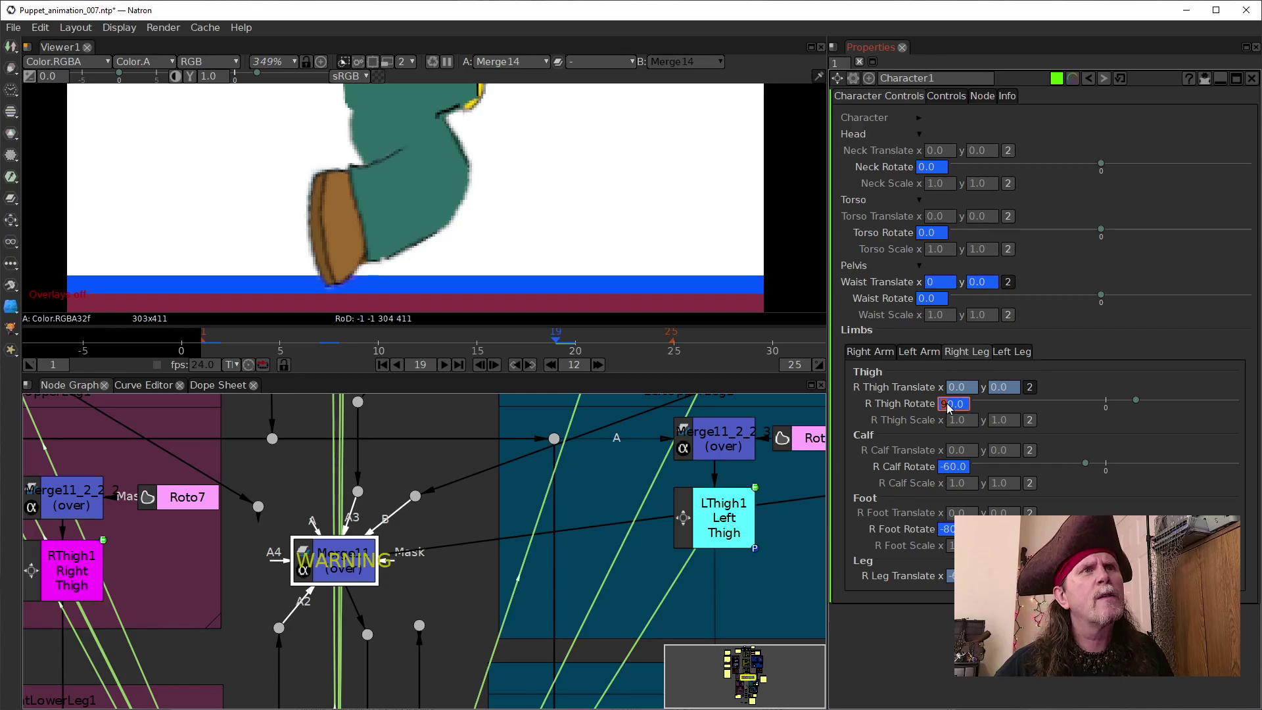
{"action": "scroll", "coordinate": [947, 413], "scroll_direction": "down", "scroll_amount": 1}
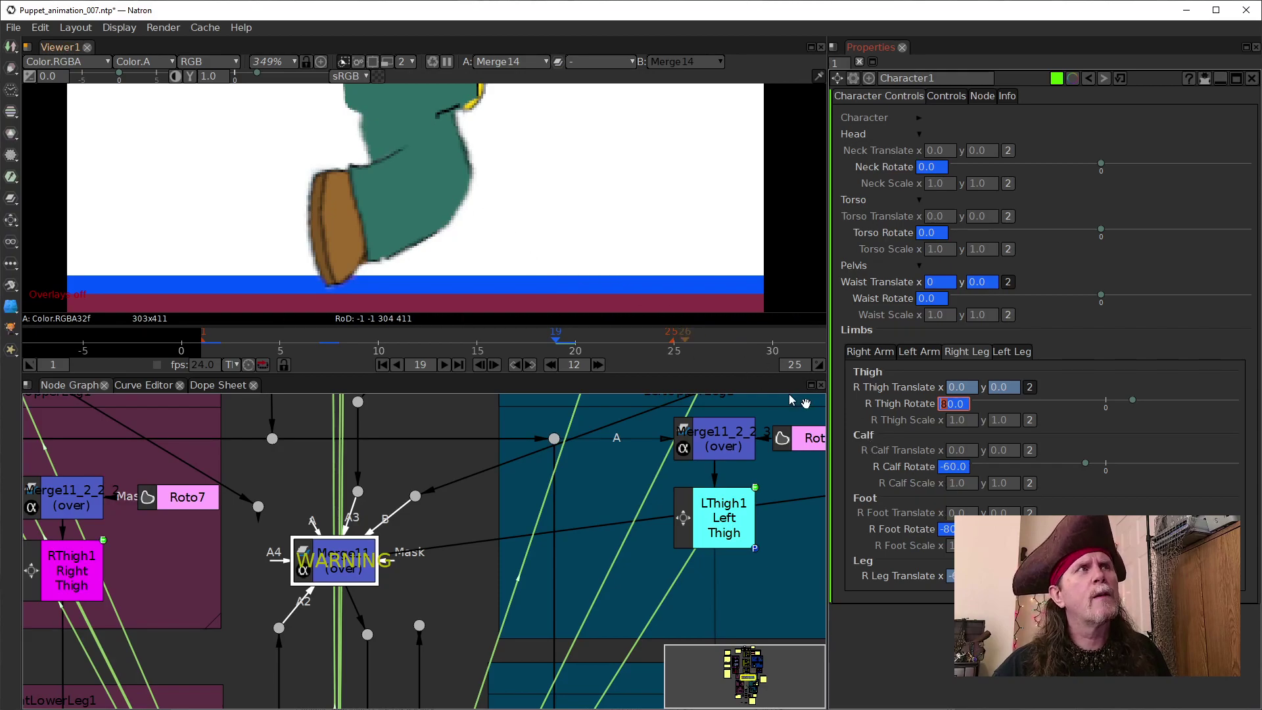
{"action": "left_click", "coordinate": [947, 468]}
{"action": "key", "text": "Up"}
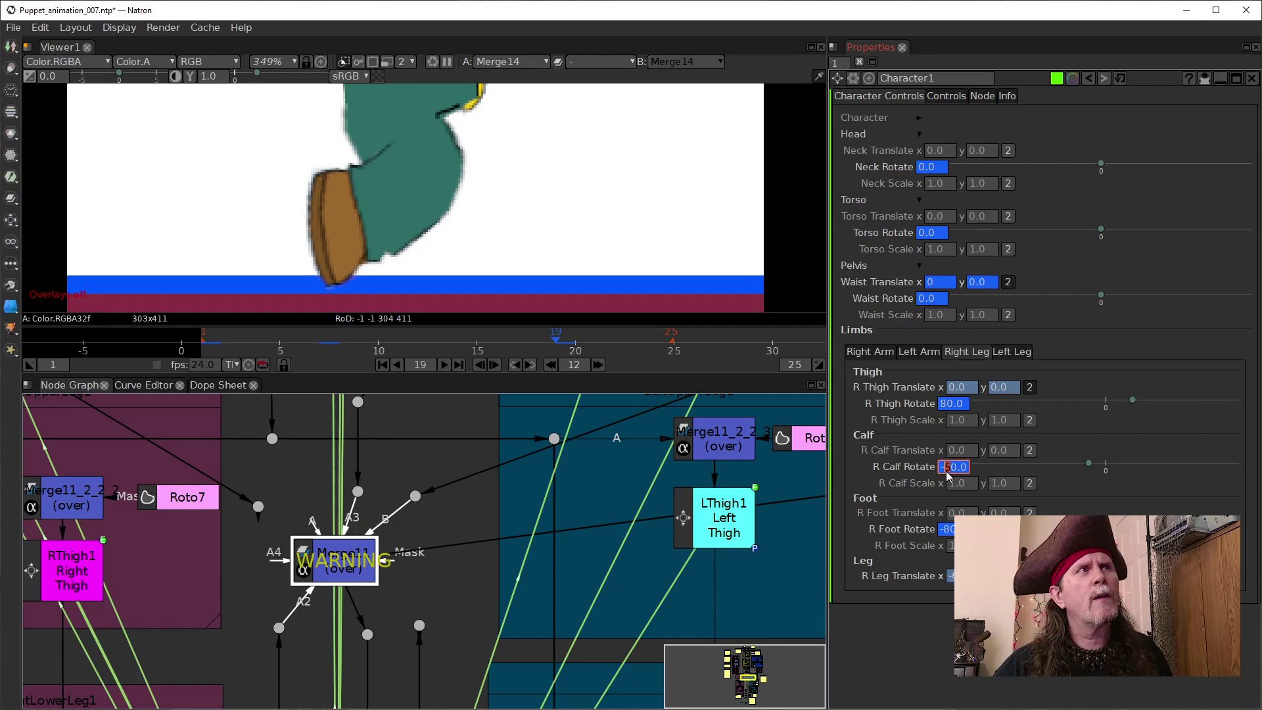
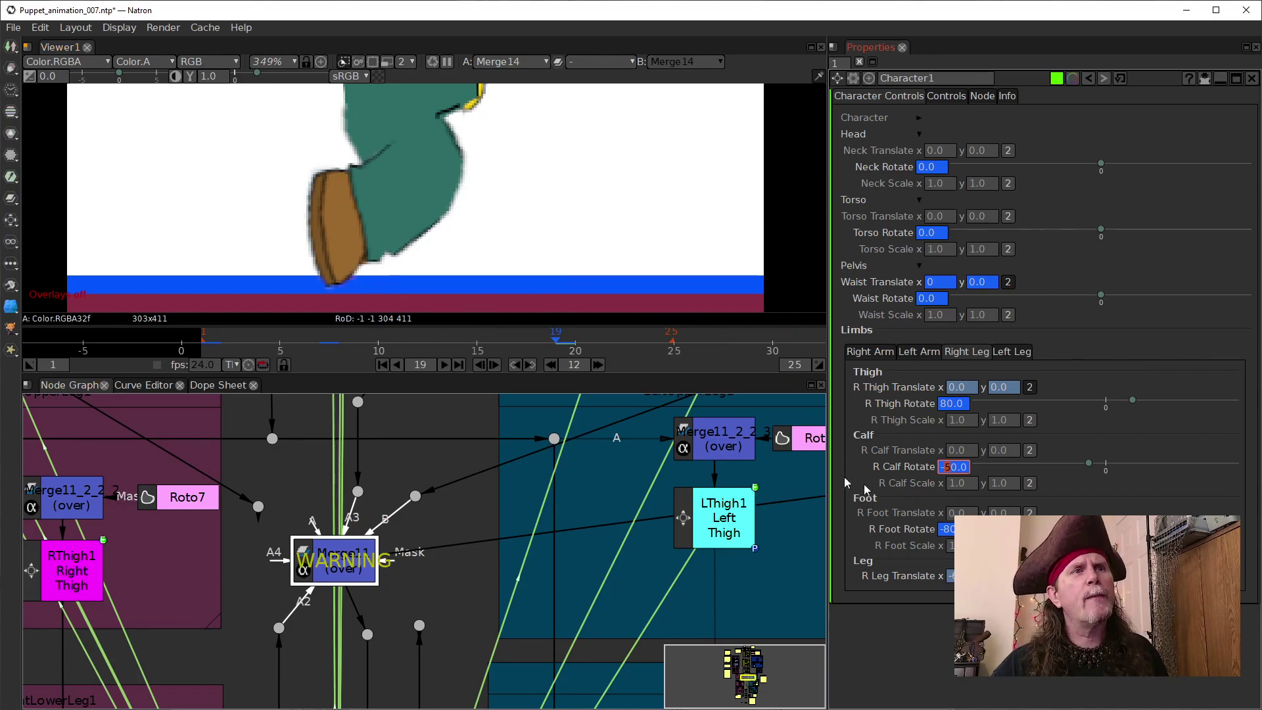
Step: Raise the right leg's vertical translation in small increments at frame 19, comparing the foot height with frame 21 between changes
{"action": "left_click", "coordinate": [493, 367]}
{"action": "left_click", "coordinate": [492, 367]}
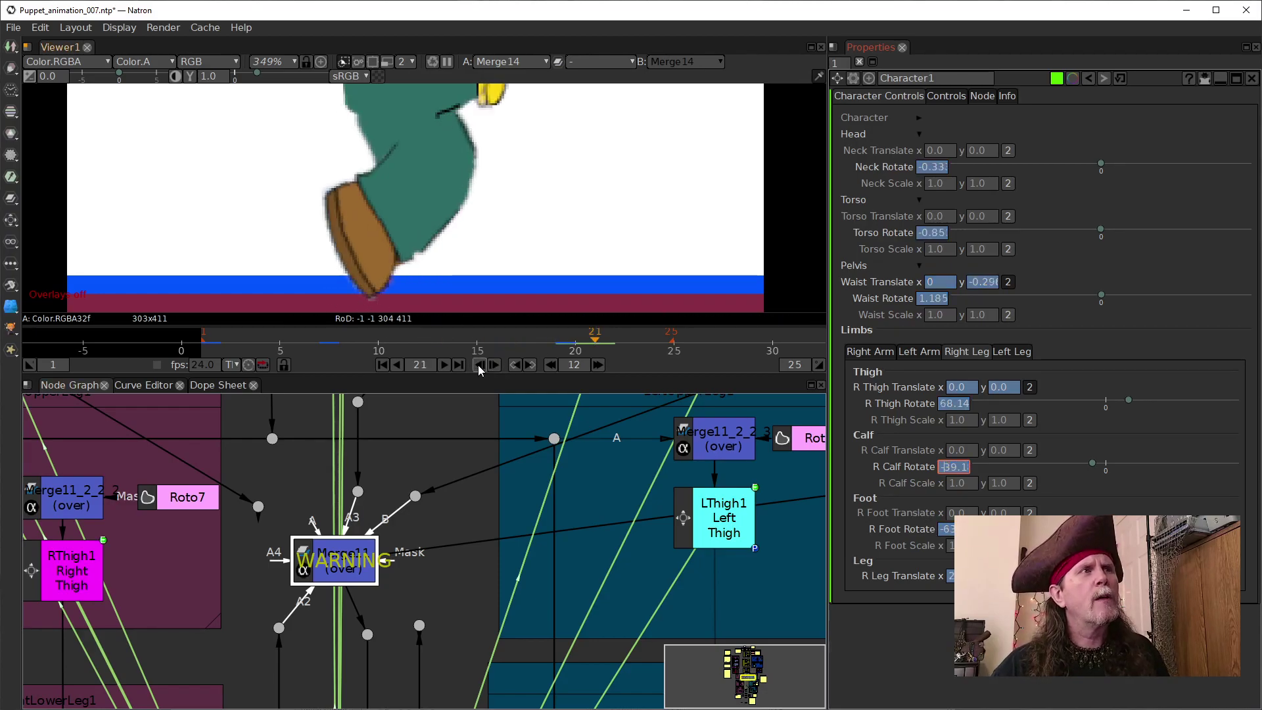
{"action": "left_click", "coordinate": [479, 369]}
{"action": "left_click", "coordinate": [478, 368]}
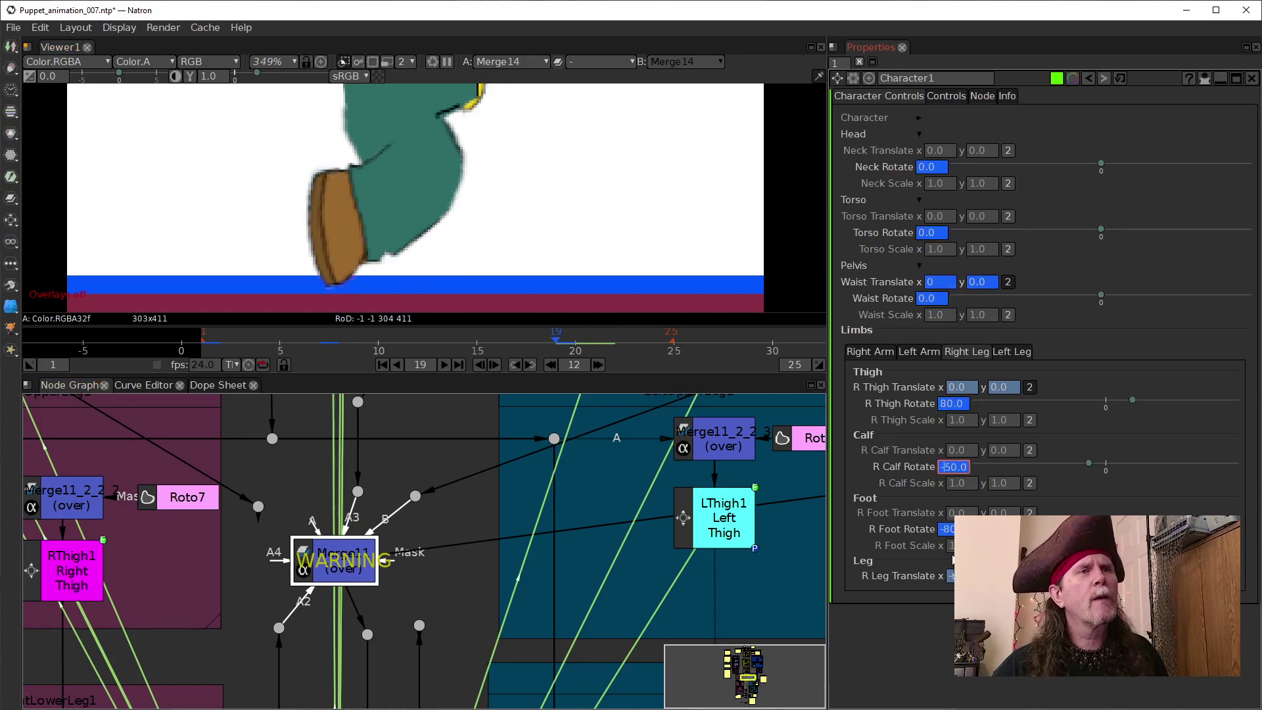
{"action": "left_click", "coordinate": [1004, 576]}
{"action": "key", "text": "Up"}
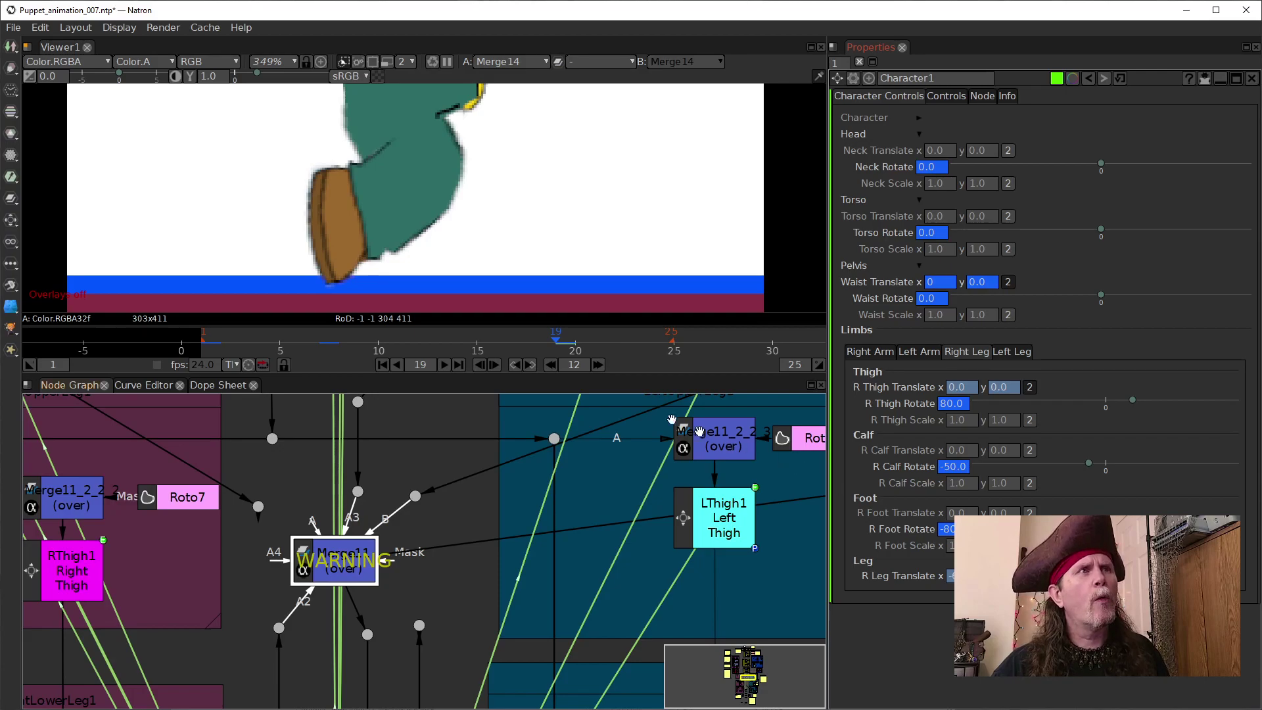
{"action": "left_click", "coordinate": [494, 365]}
{"action": "left_click", "coordinate": [494, 365]}
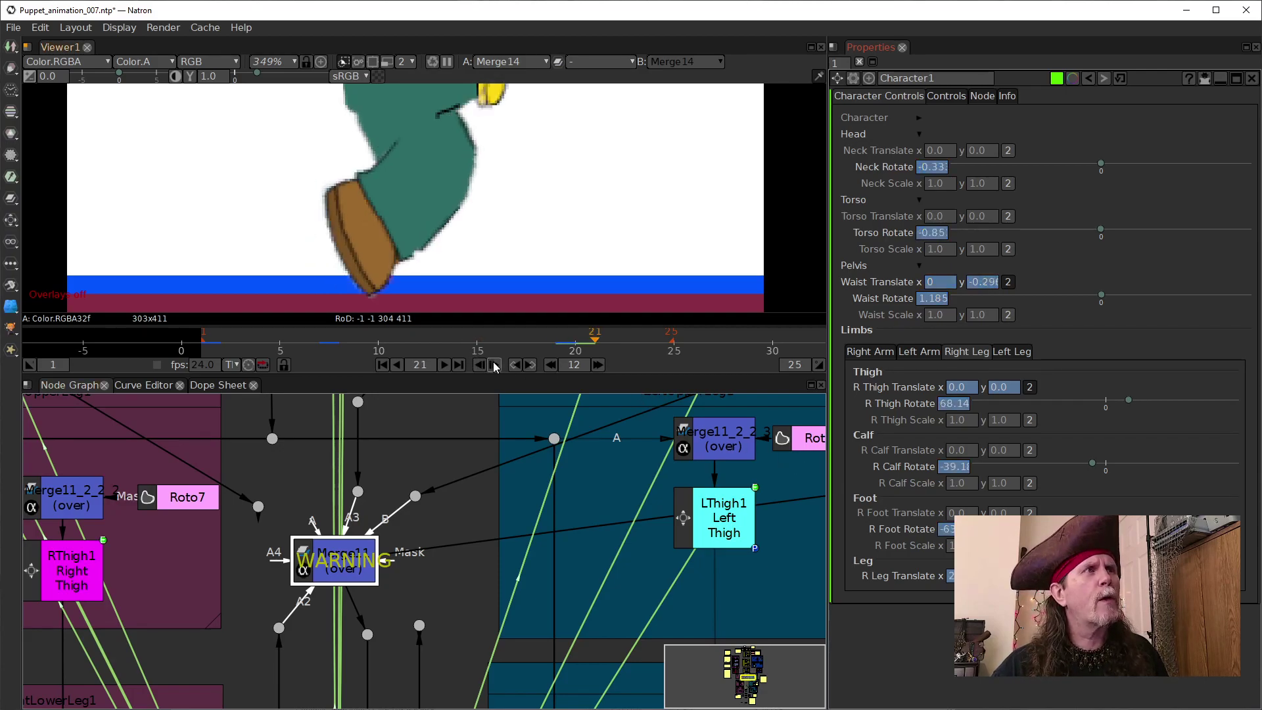
{"action": "left_click", "coordinate": [479, 366]}
{"action": "left_click", "coordinate": [479, 366]}
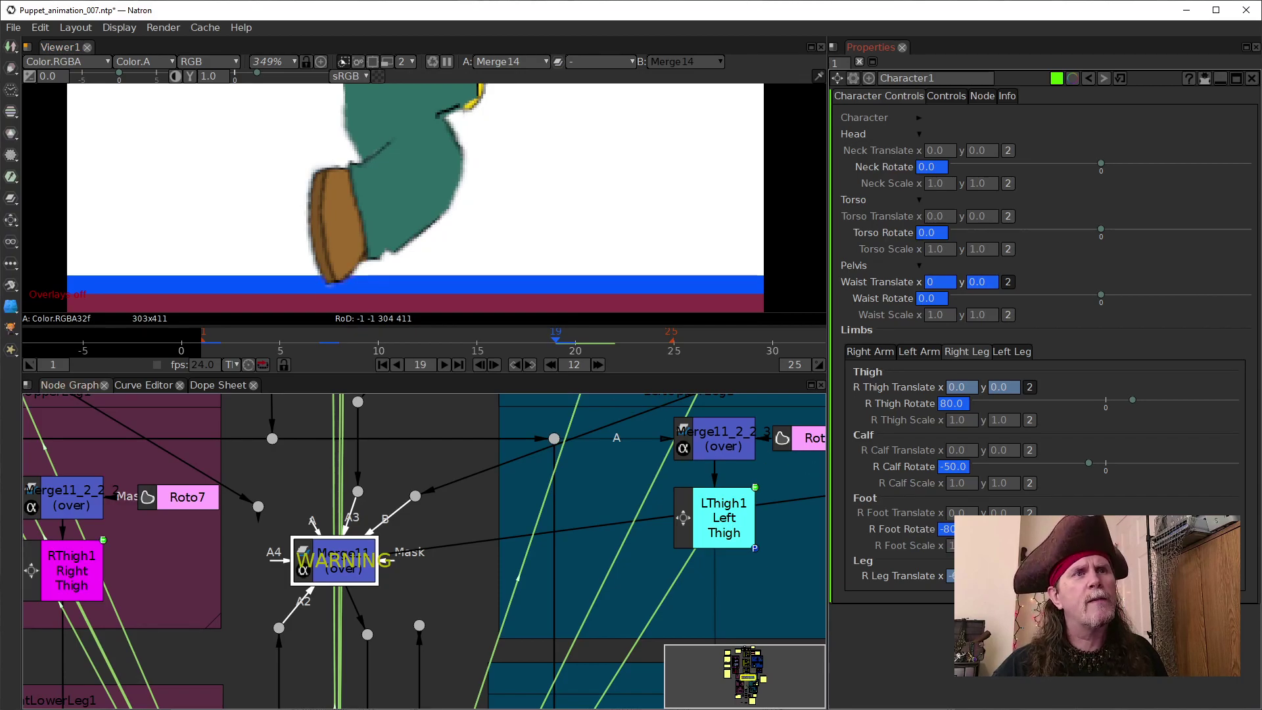
{"action": "key", "text": "Up"}
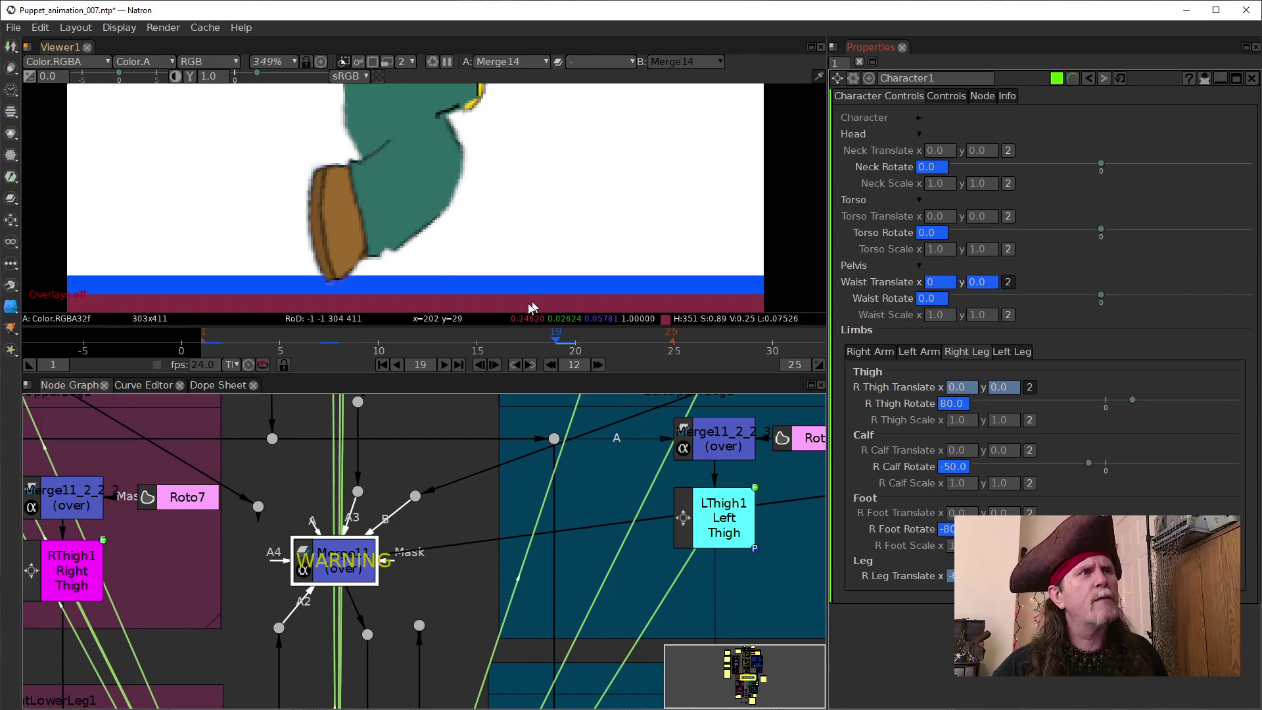
Step: Raise the right leg a little further at frame 19, checking the foot's path through frames 20 to 22
{"action": "left_click", "coordinate": [495, 365]}
{"action": "left_click", "coordinate": [494, 366]}
{"action": "left_click", "coordinate": [479, 366]}
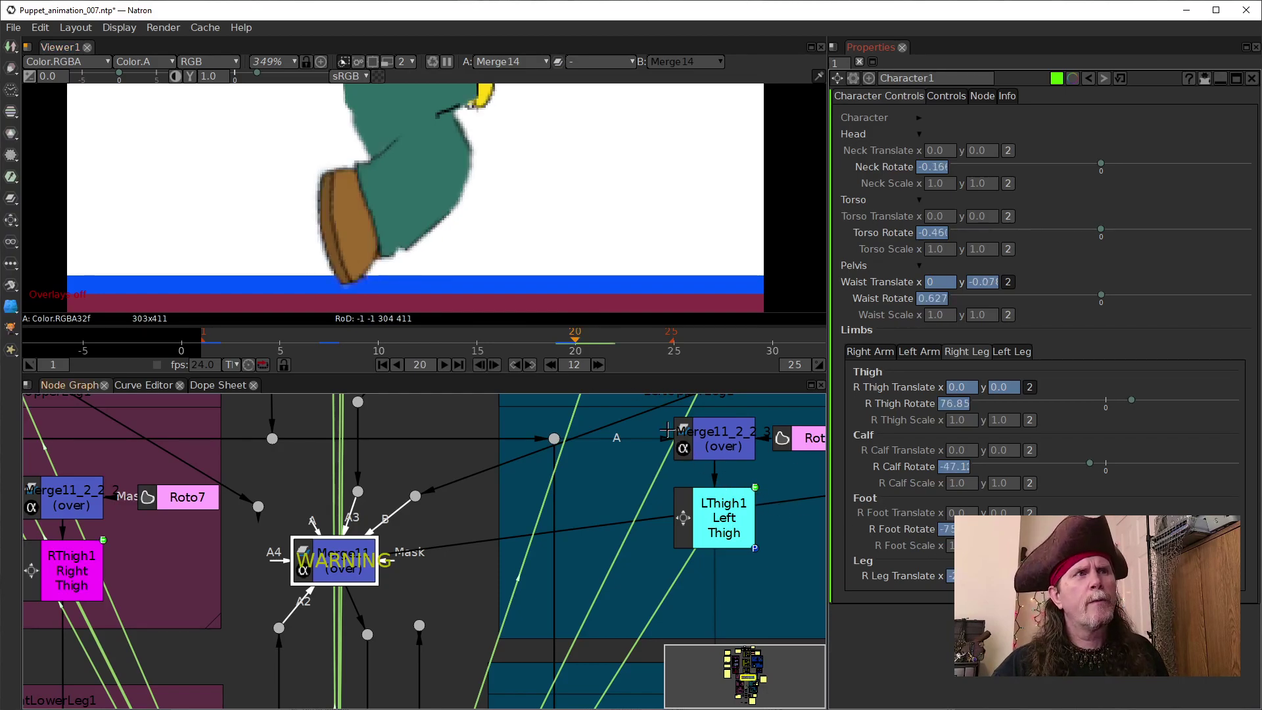
{"action": "left_click", "coordinate": [480, 365]}
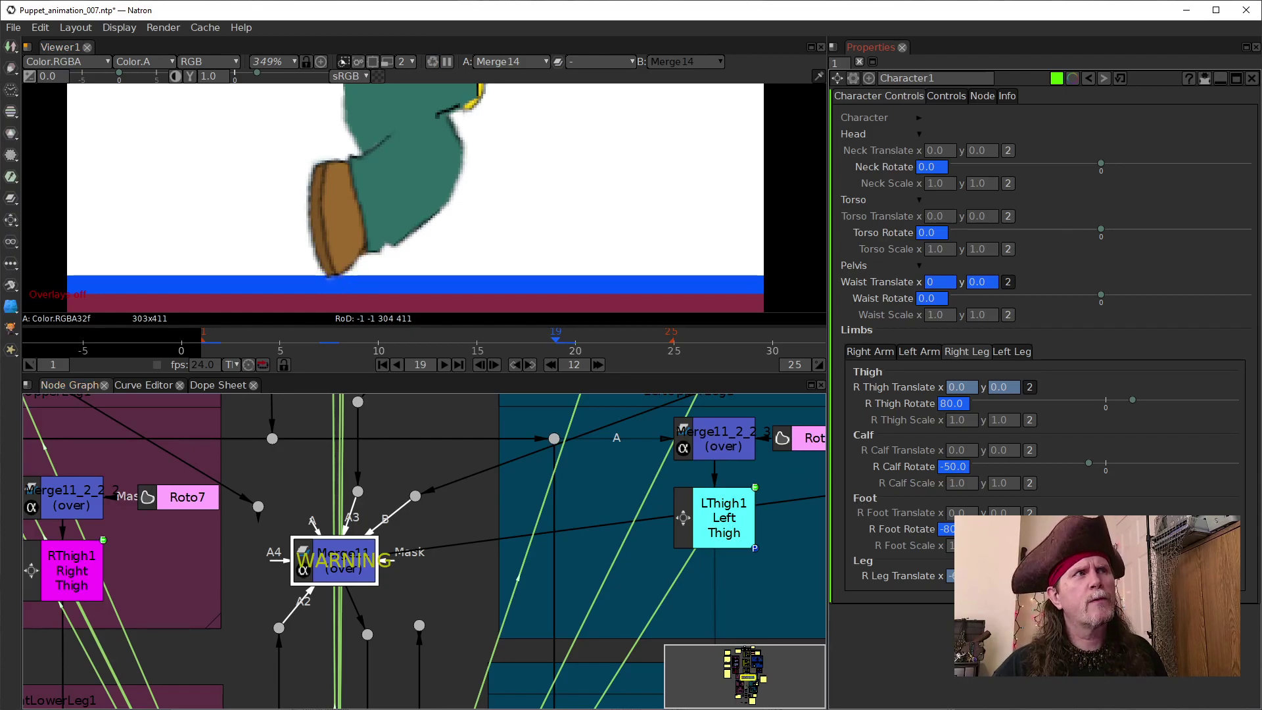
{"action": "left_click", "coordinate": [495, 365]}
{"action": "left_click", "coordinate": [495, 365]}
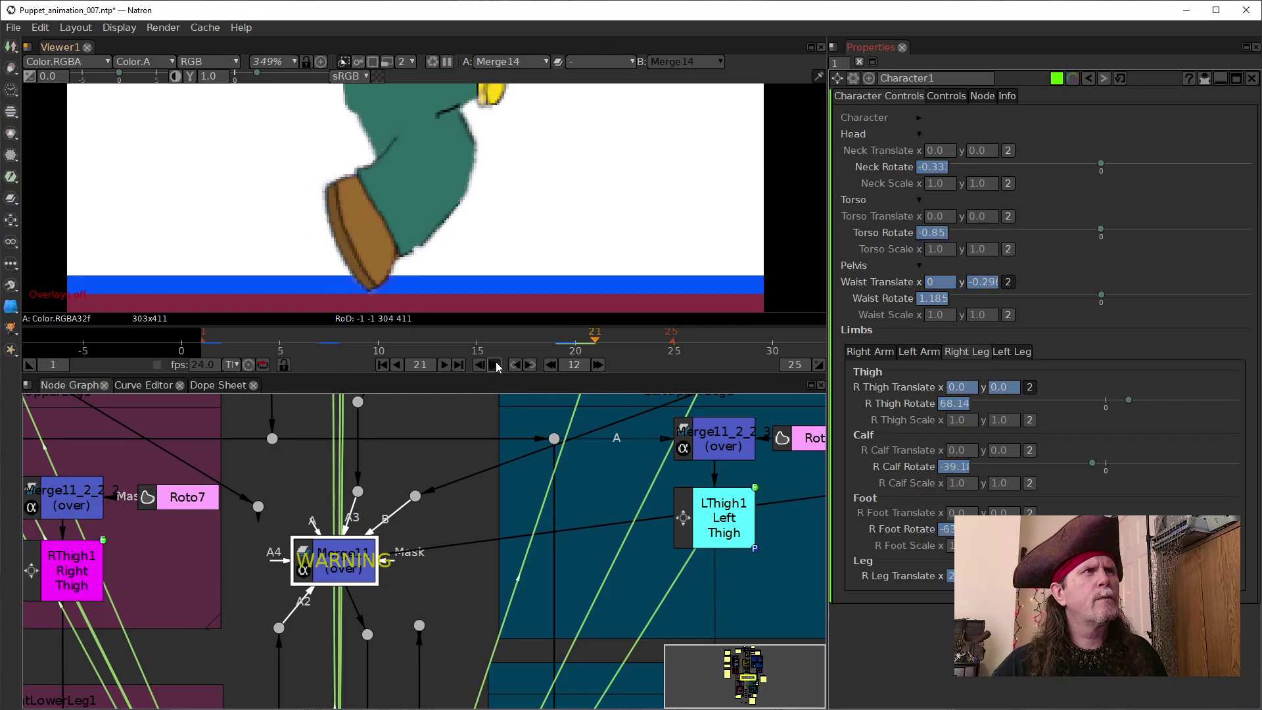
{"action": "left_click", "coordinate": [495, 365]}
{"action": "left_click", "coordinate": [479, 365]}
{"action": "left_click", "coordinate": [478, 365]}
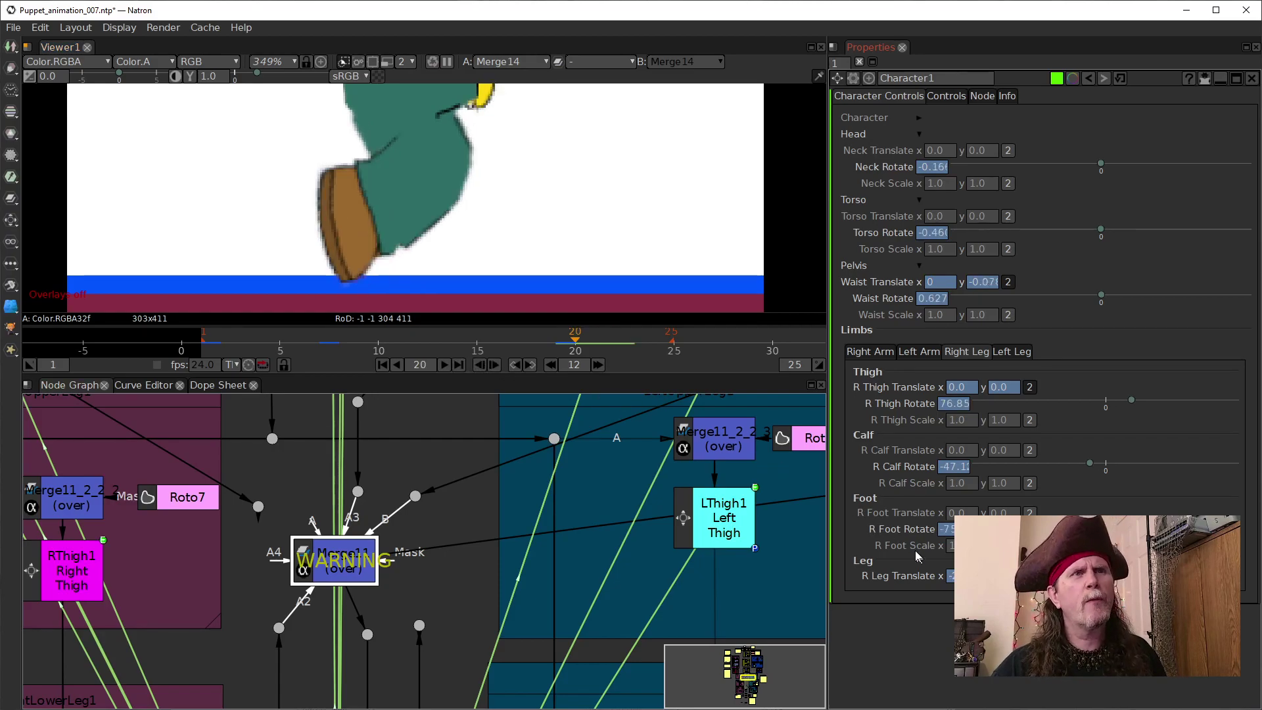
{"action": "left_click", "coordinate": [479, 365]}
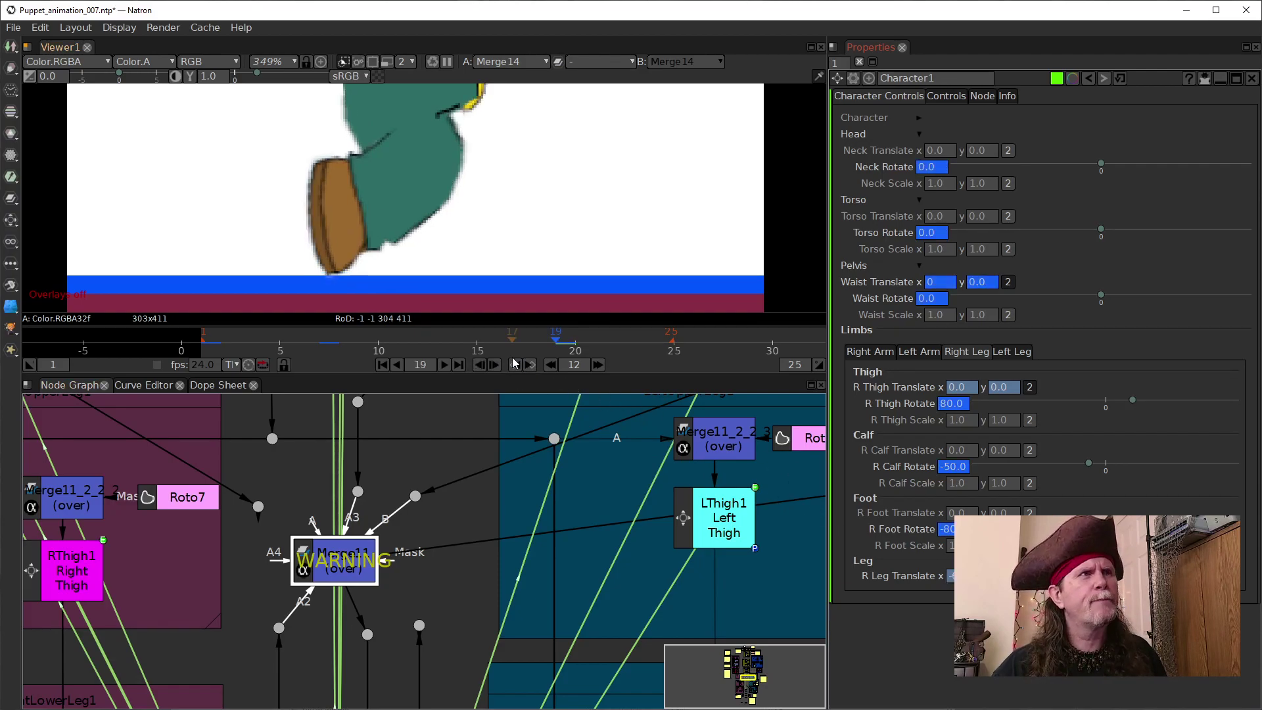
Step: Review the right leg's motion across frames 18 to 22 and fine-tune its height upward at frame 19
{"action": "left_click", "coordinate": [494, 364]}
{"action": "left_click", "coordinate": [494, 365]}
{"action": "left_click", "coordinate": [494, 365]}
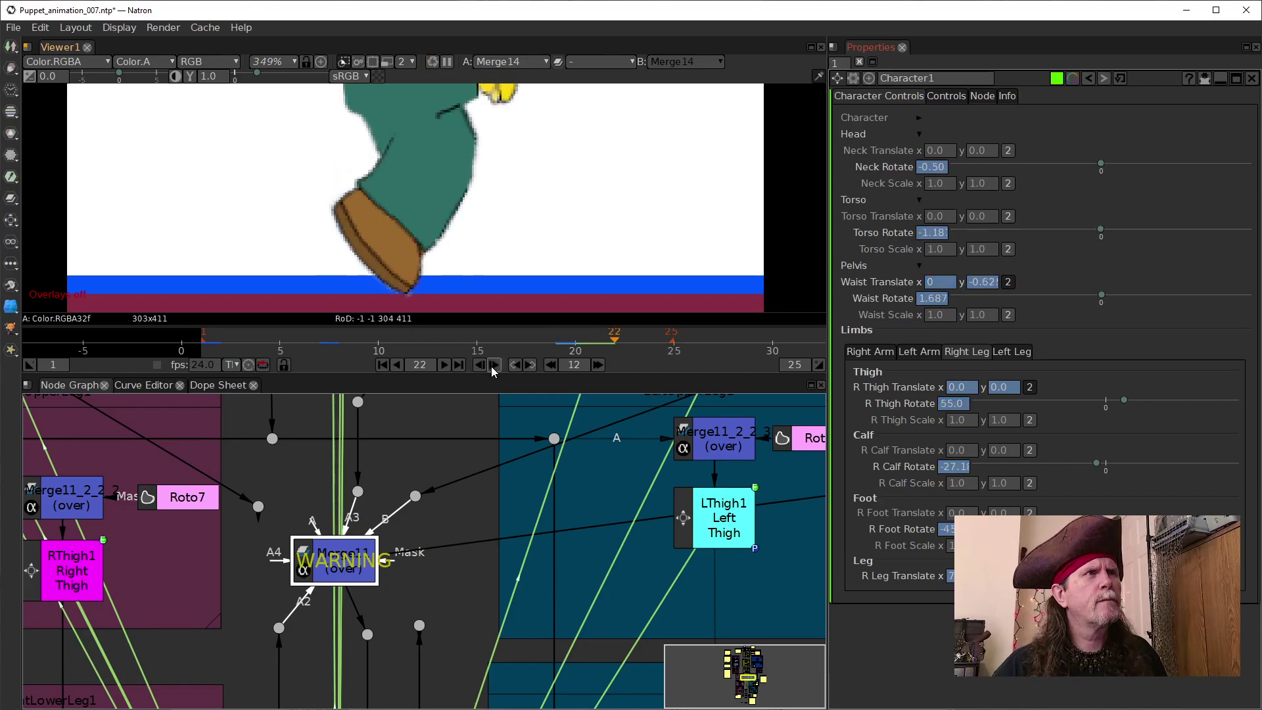
{"action": "left_click", "coordinate": [478, 367]}
{"action": "left_click", "coordinate": [479, 367]}
{"action": "left_click", "coordinate": [478, 367]}
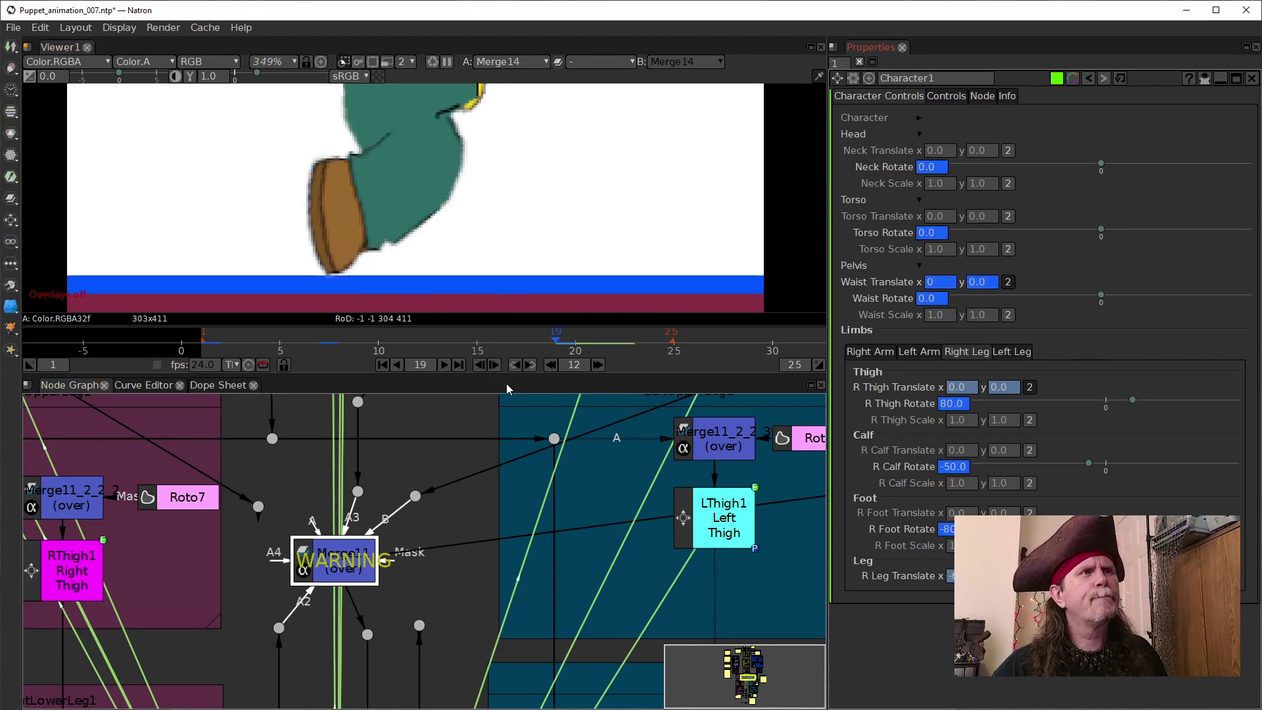
{"action": "left_click", "coordinate": [479, 367]}
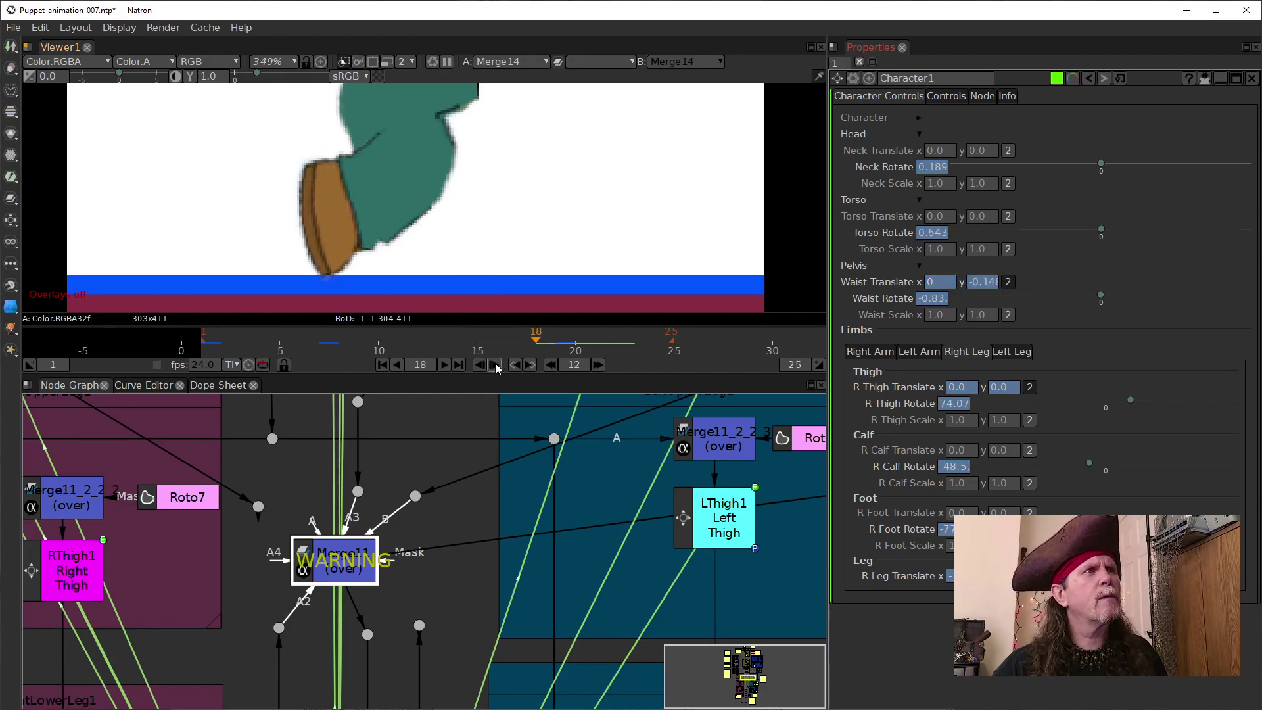
{"action": "left_click", "coordinate": [495, 363]}
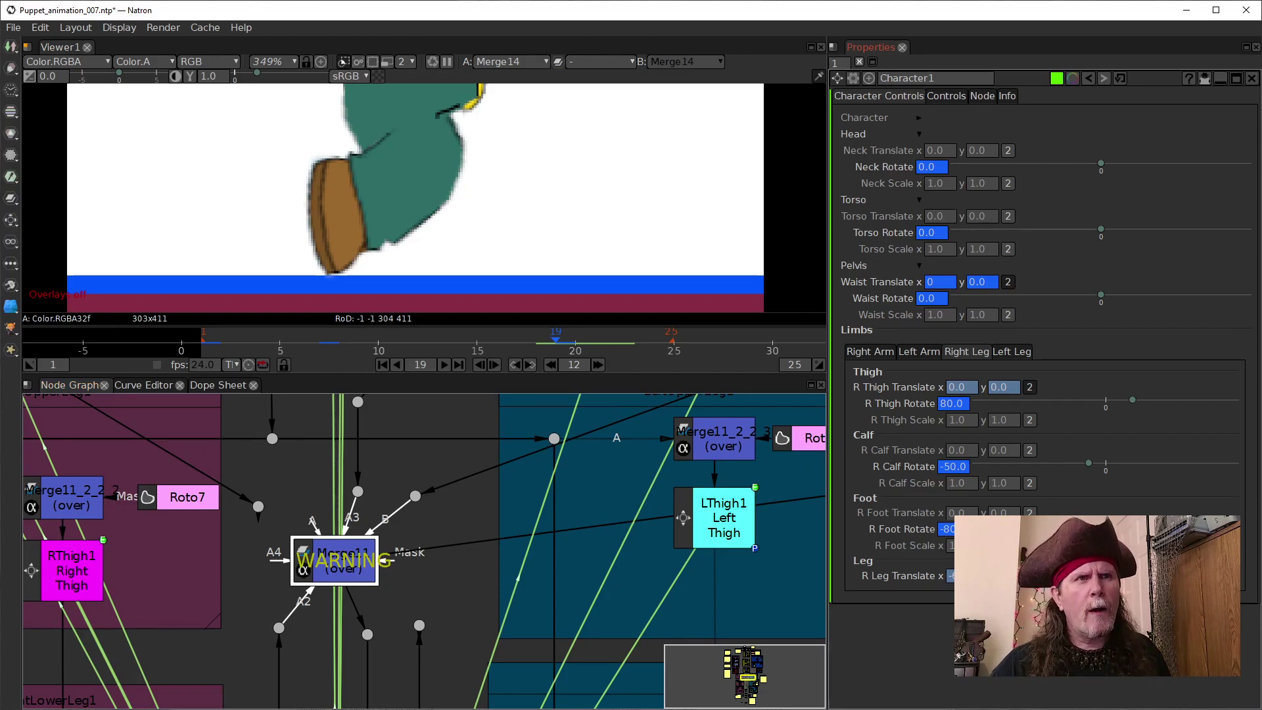
{"action": "scroll", "coordinate": [1004, 576], "scroll_direction": "up", "scroll_amount": 2}
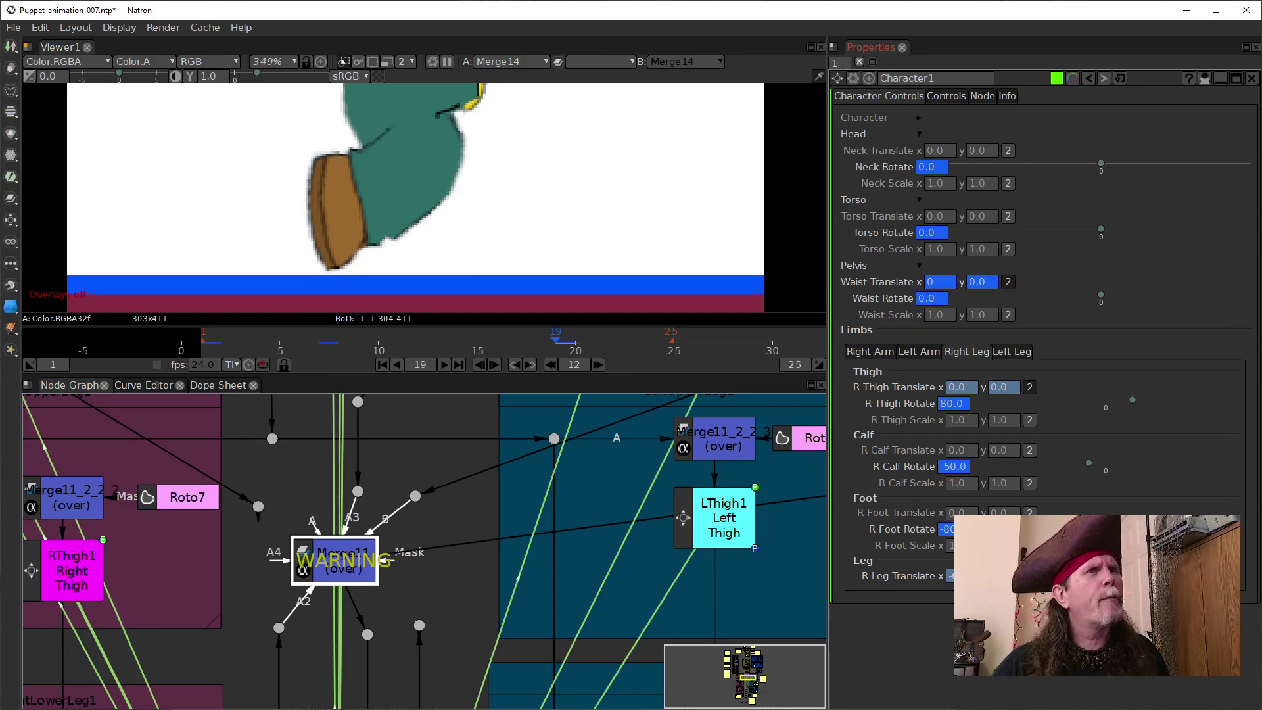
Step: Step through the right leg's motion from frame 19 to 23 and back, examining the foot's clearance above the ground
{"action": "left_click", "coordinate": [496, 369]}
{"action": "left_click", "coordinate": [496, 369]}
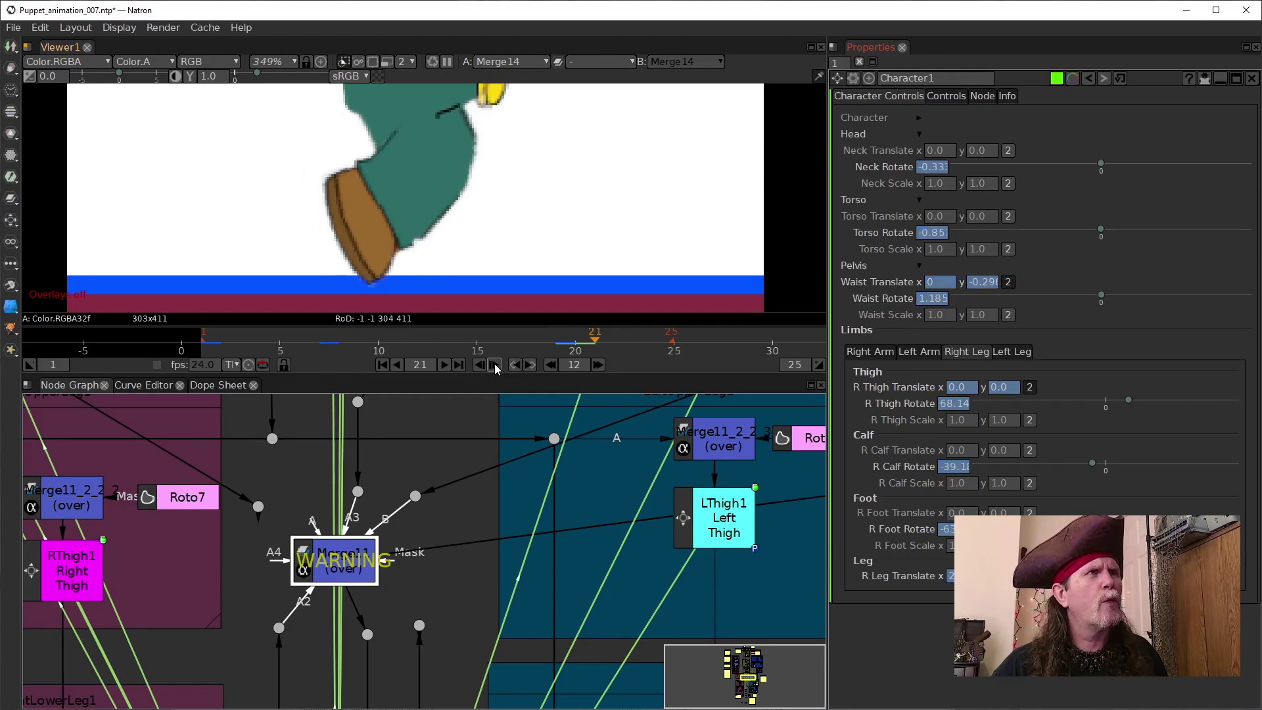
{"action": "left_click", "coordinate": [496, 370]}
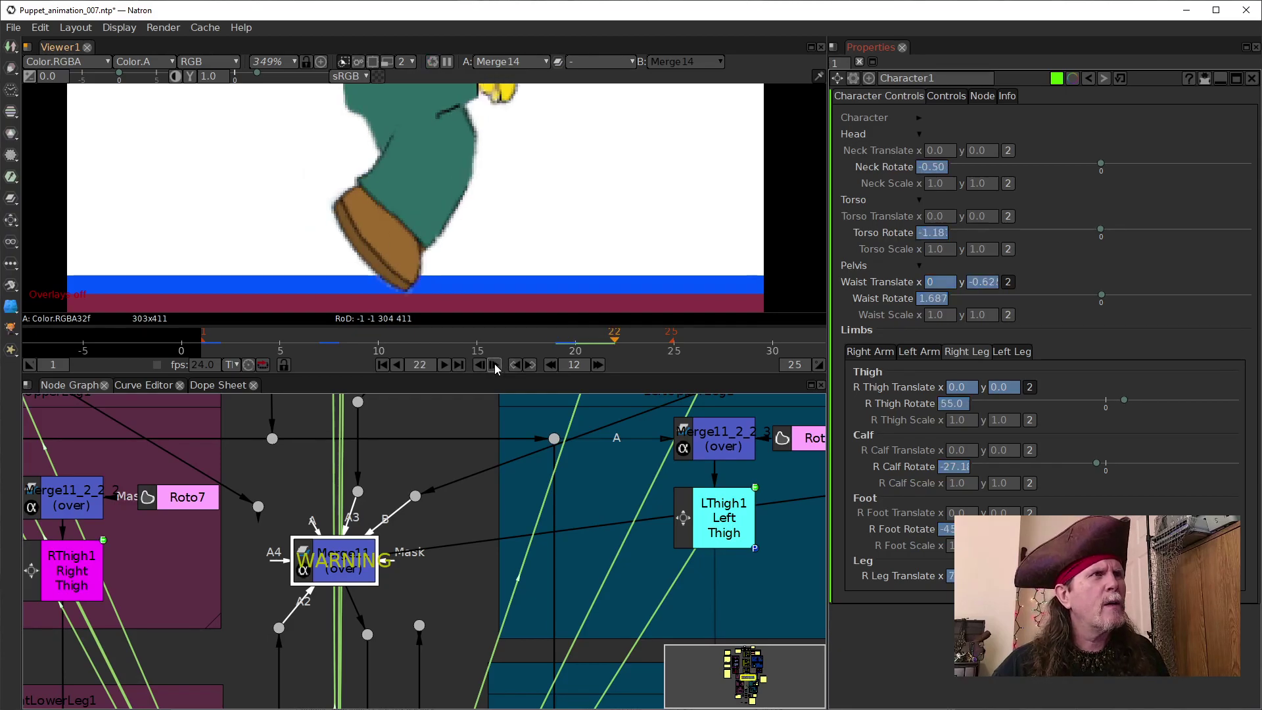
{"action": "left_click", "coordinate": [497, 369]}
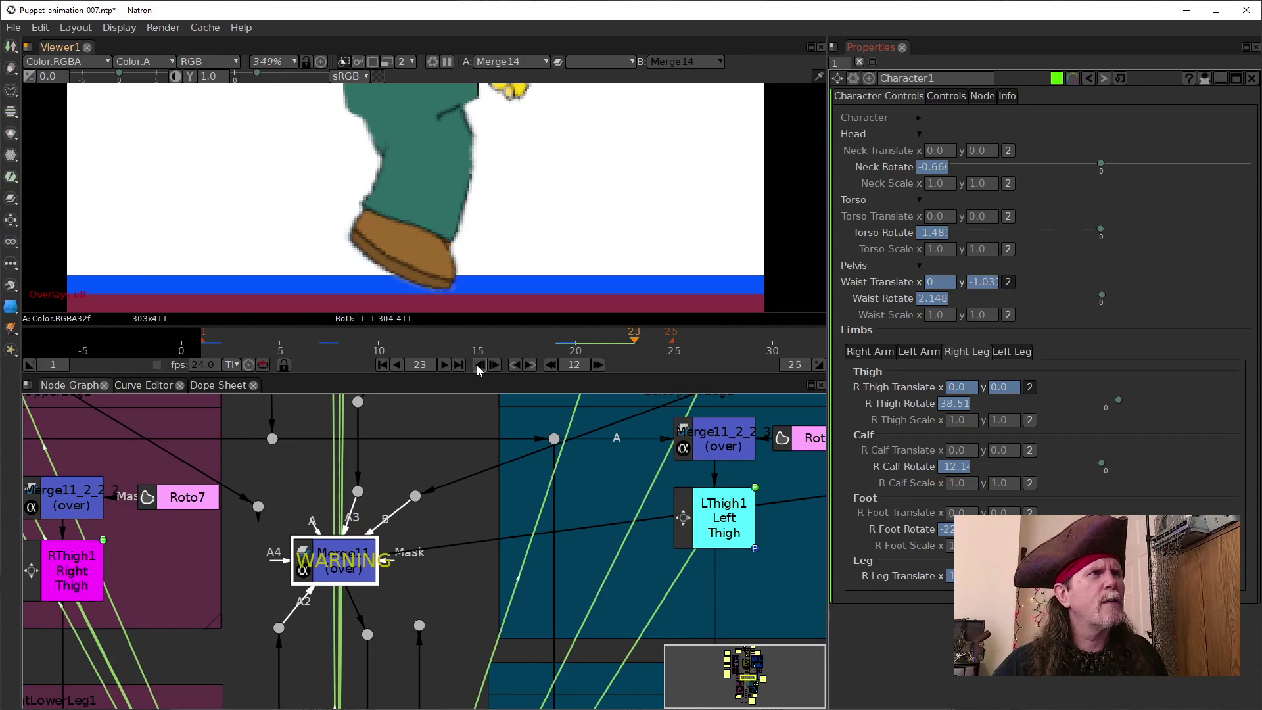
{"action": "left_click", "coordinate": [479, 370]}
{"action": "left_click", "coordinate": [479, 370]}
{"action": "left_click", "coordinate": [478, 370]}
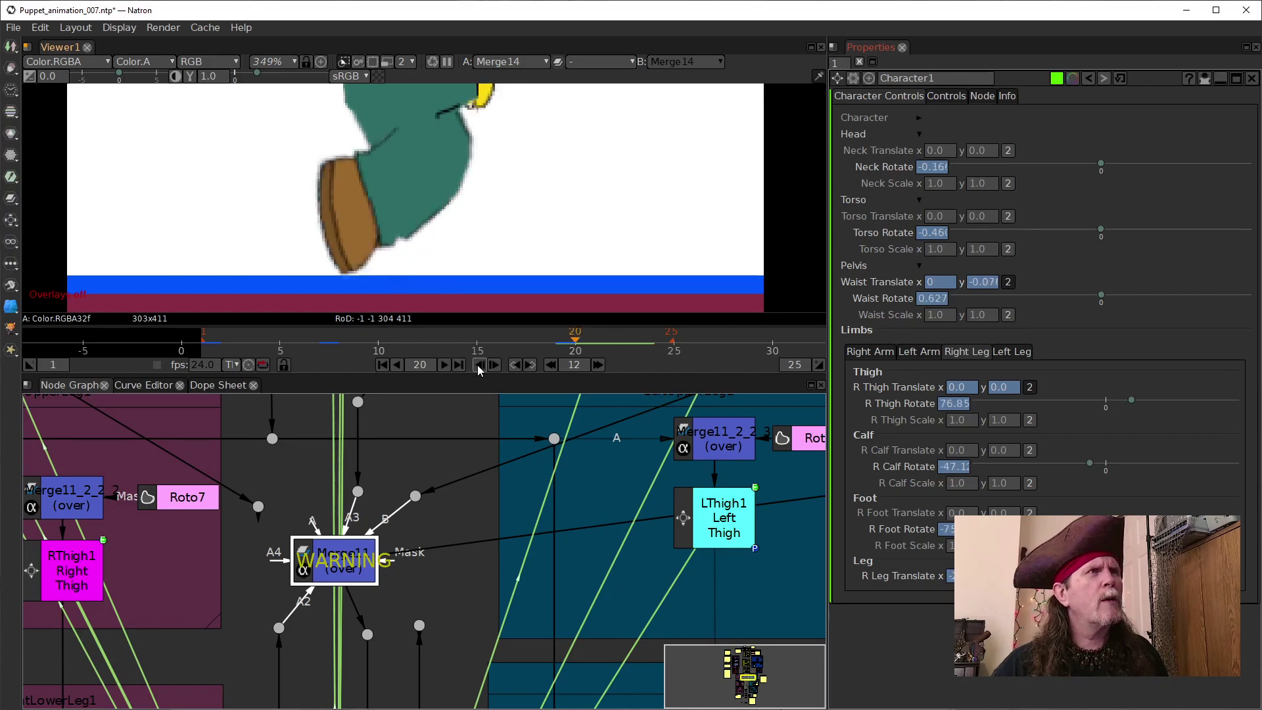
{"action": "left_click", "coordinate": [479, 370]}
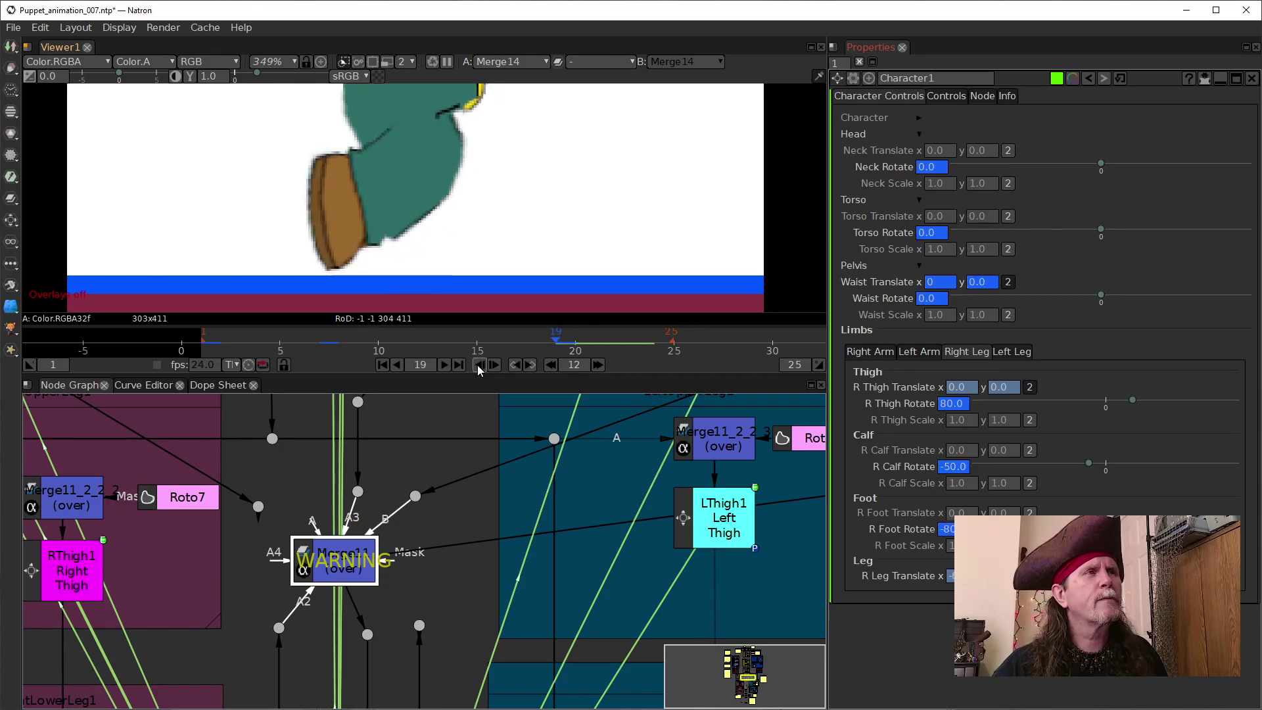
Step: Step back to frame 15 and forward to frame 21 to examine how the right leg lifts into the passing pose
{"action": "left_click", "coordinate": [479, 369]}
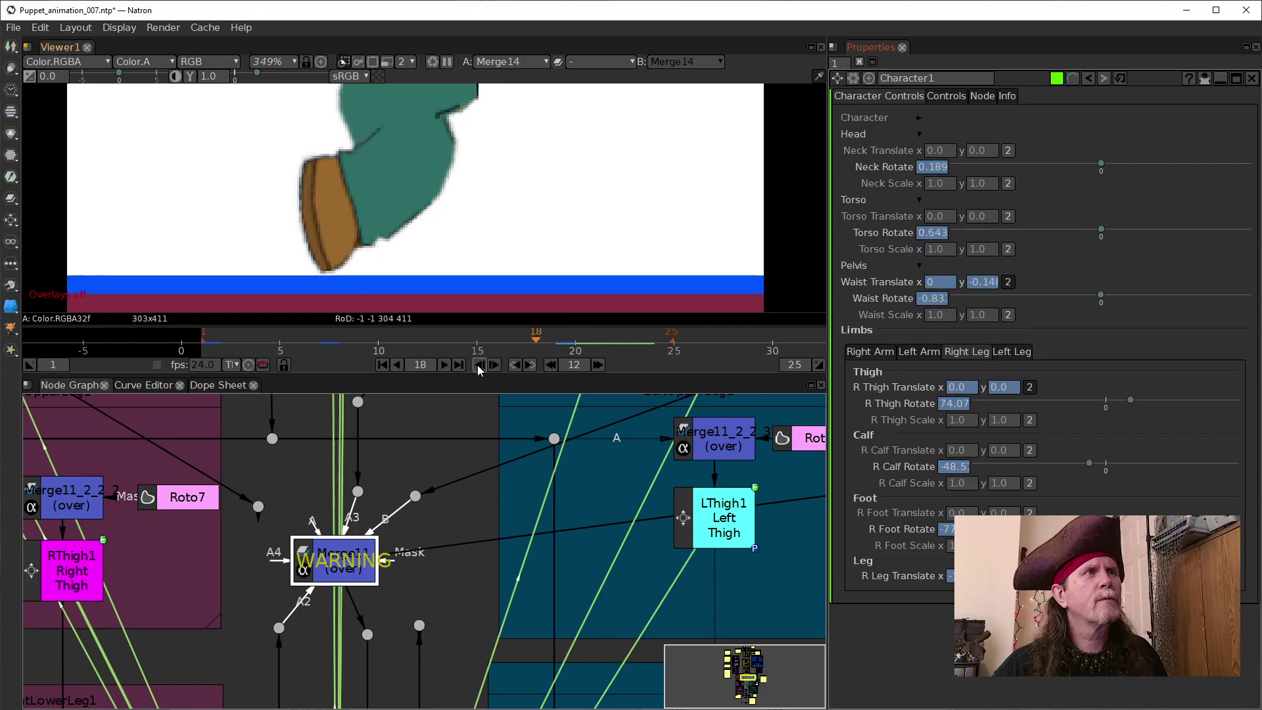
{"action": "left_click", "coordinate": [478, 369]}
{"action": "left_click", "coordinate": [478, 369]}
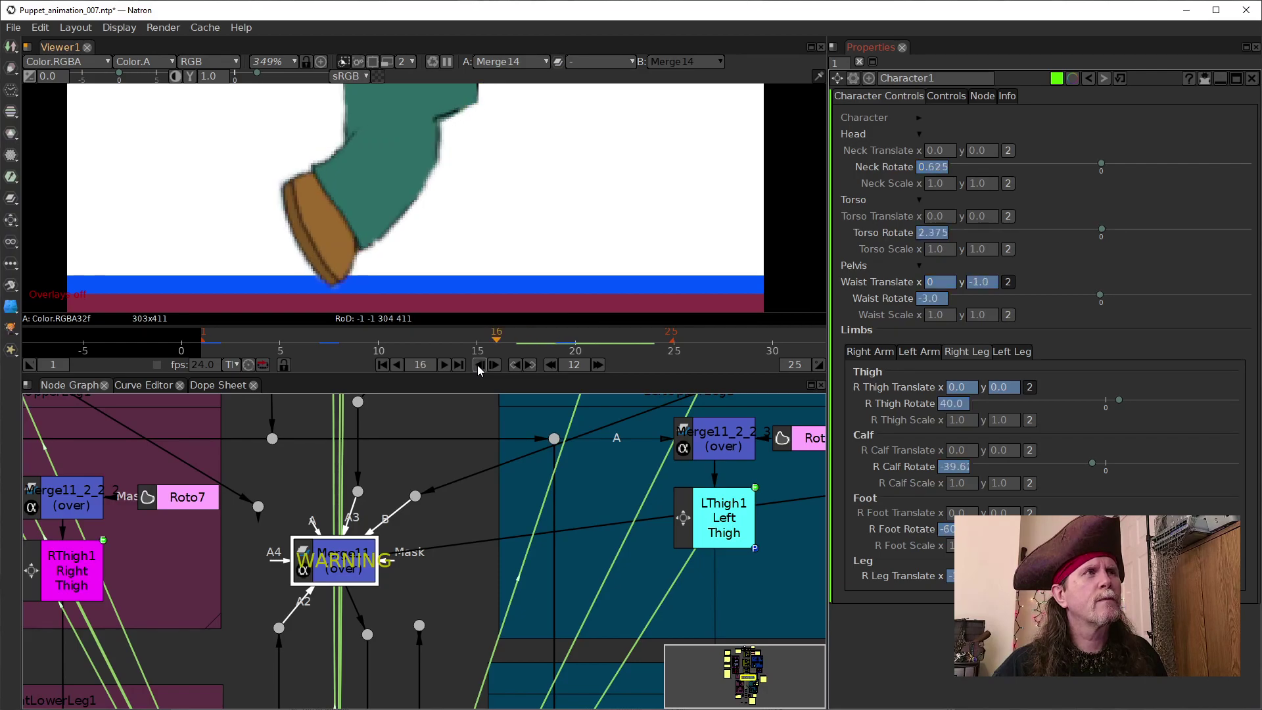
{"action": "left_click", "coordinate": [479, 370]}
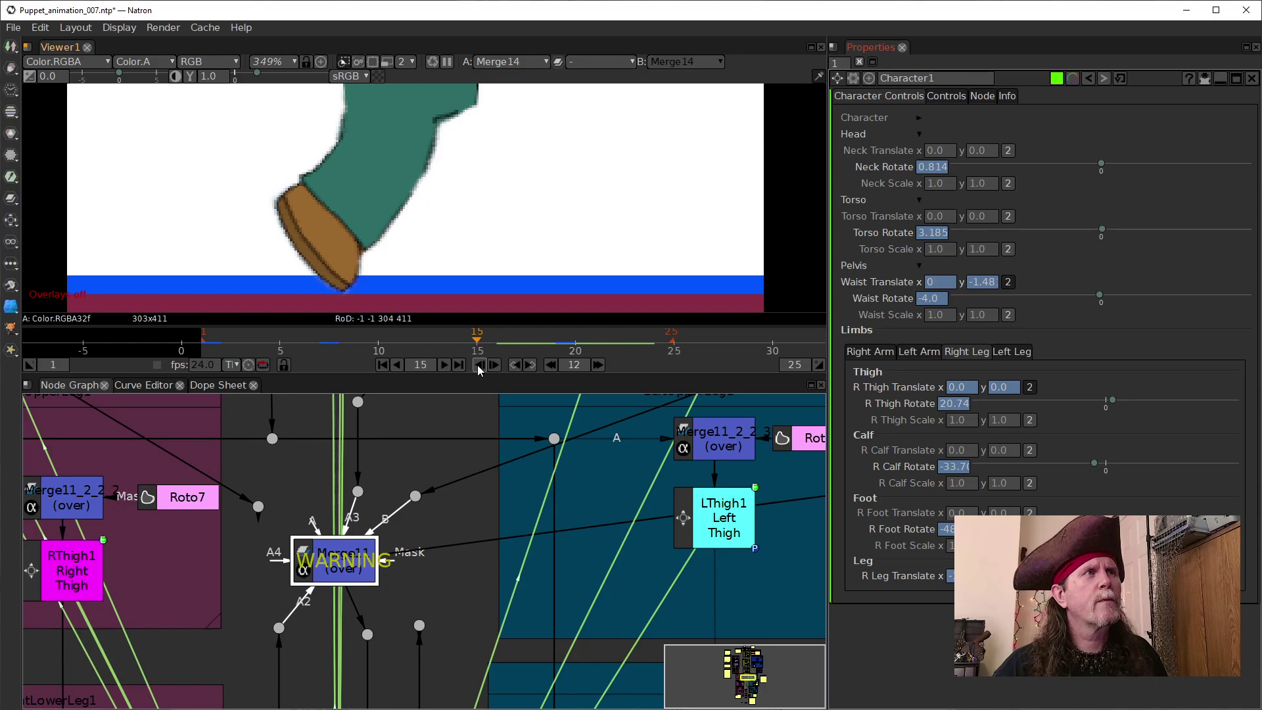
{"action": "left_click", "coordinate": [497, 367]}
{"action": "left_click", "coordinate": [497, 367]}
{"action": "left_click", "coordinate": [498, 364]}
{"action": "left_click", "coordinate": [499, 364]}
{"action": "left_click", "coordinate": [498, 363]}
{"action": "left_click", "coordinate": [498, 363]}
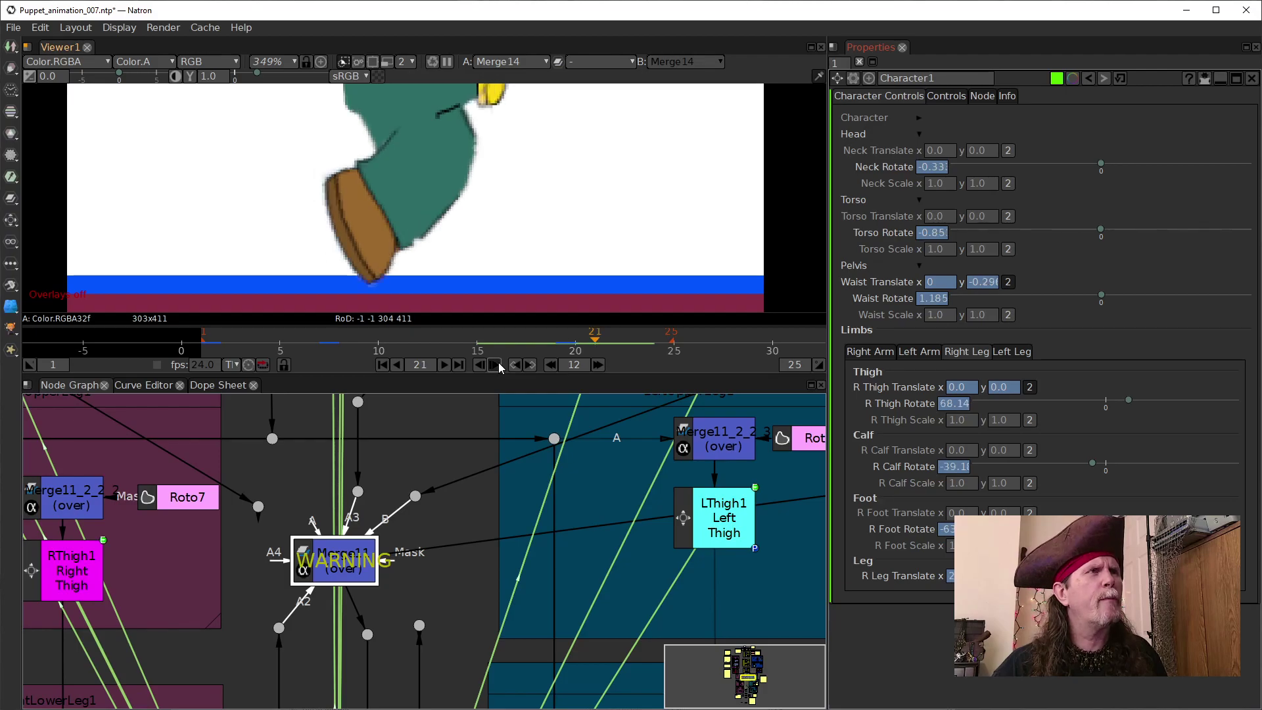
Step: Step from frame 22 back to 15 and forward to 19 to examine the right leg's lift and foot clearance
{"action": "left_click", "coordinate": [498, 365]}
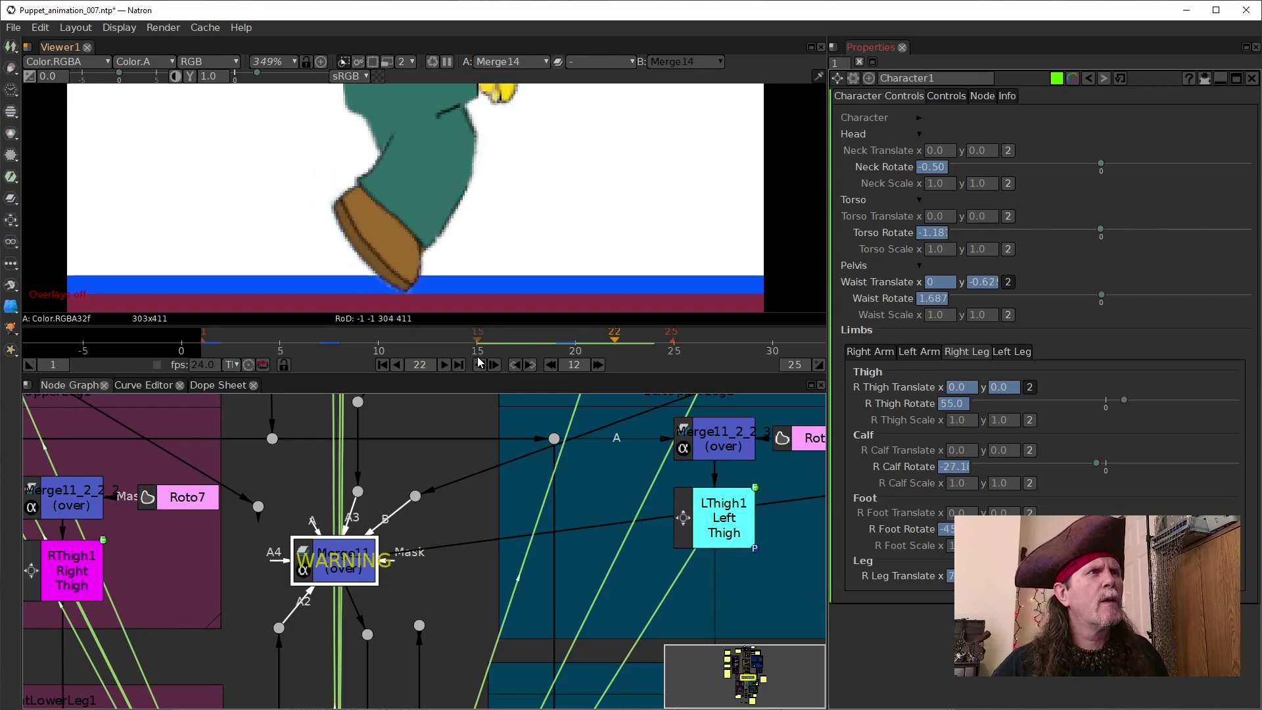
{"action": "left_click", "coordinate": [479, 364]}
{"action": "left_click", "coordinate": [479, 364]}
{"action": "left_click", "coordinate": [479, 364]}
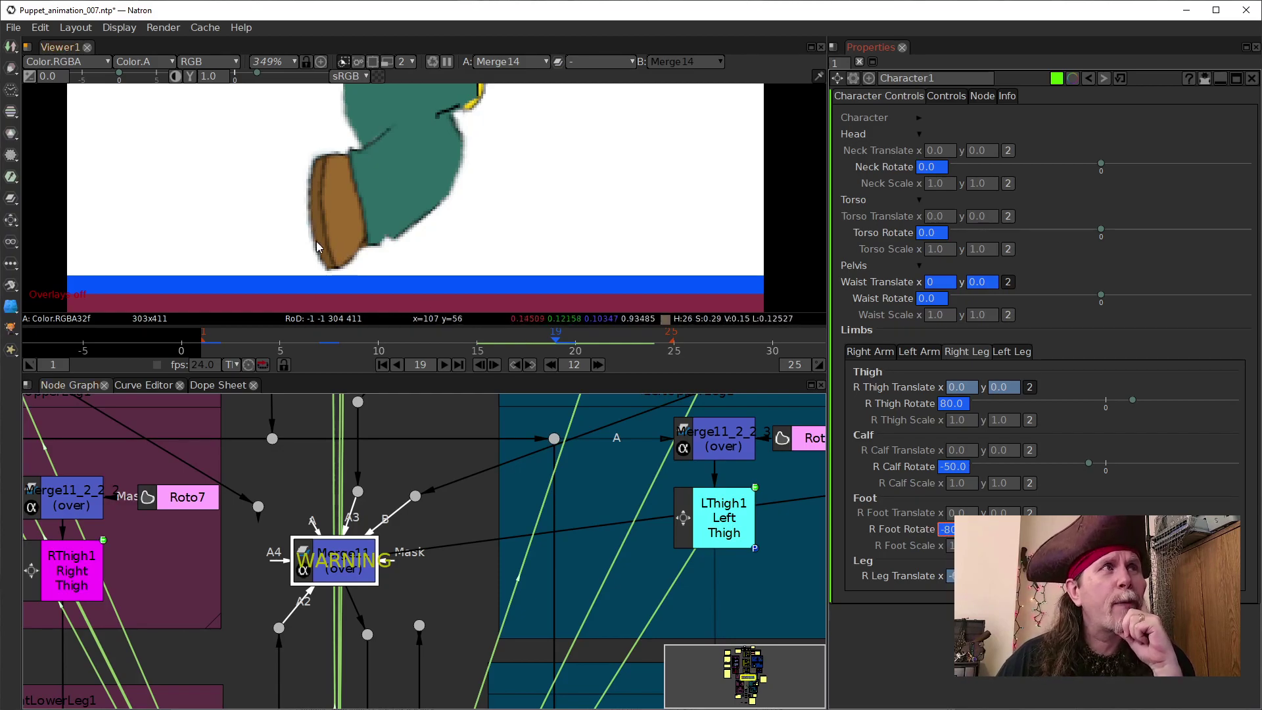
{"action": "left_click", "coordinate": [480, 365]}
{"action": "left_click", "coordinate": [480, 365]}
{"action": "left_click", "coordinate": [480, 365]}
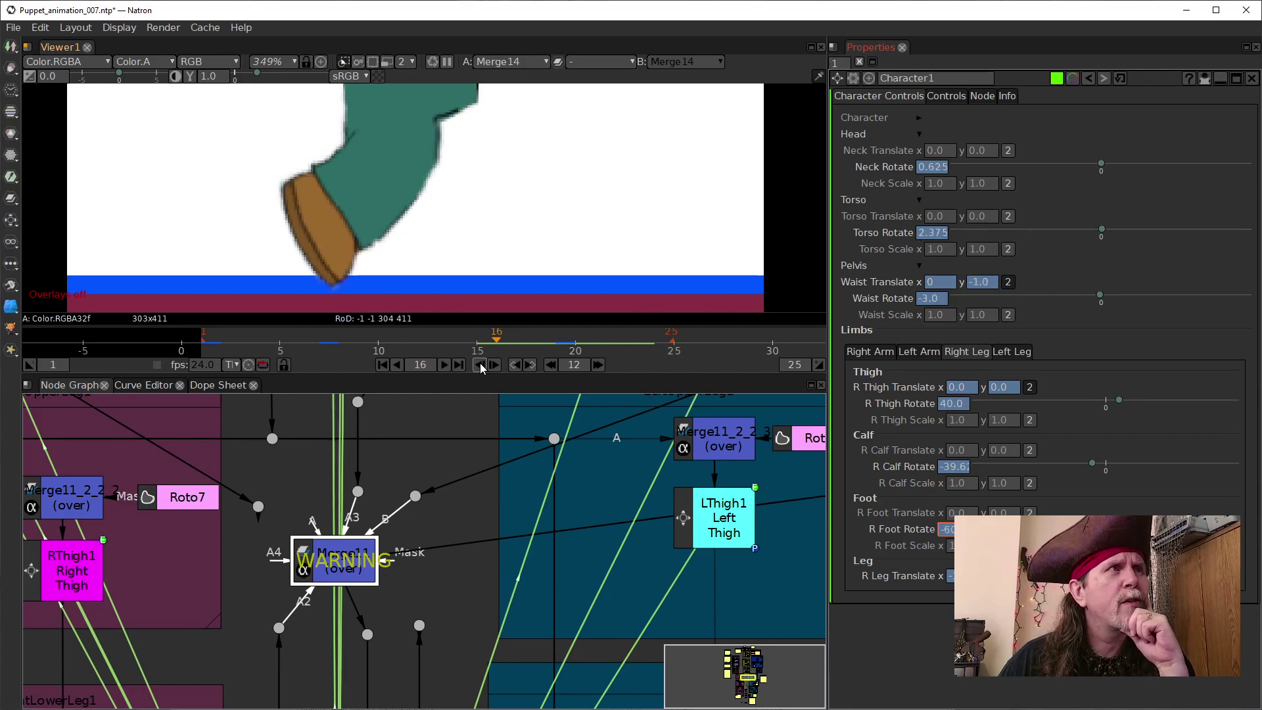
{"action": "left_click", "coordinate": [480, 365]}
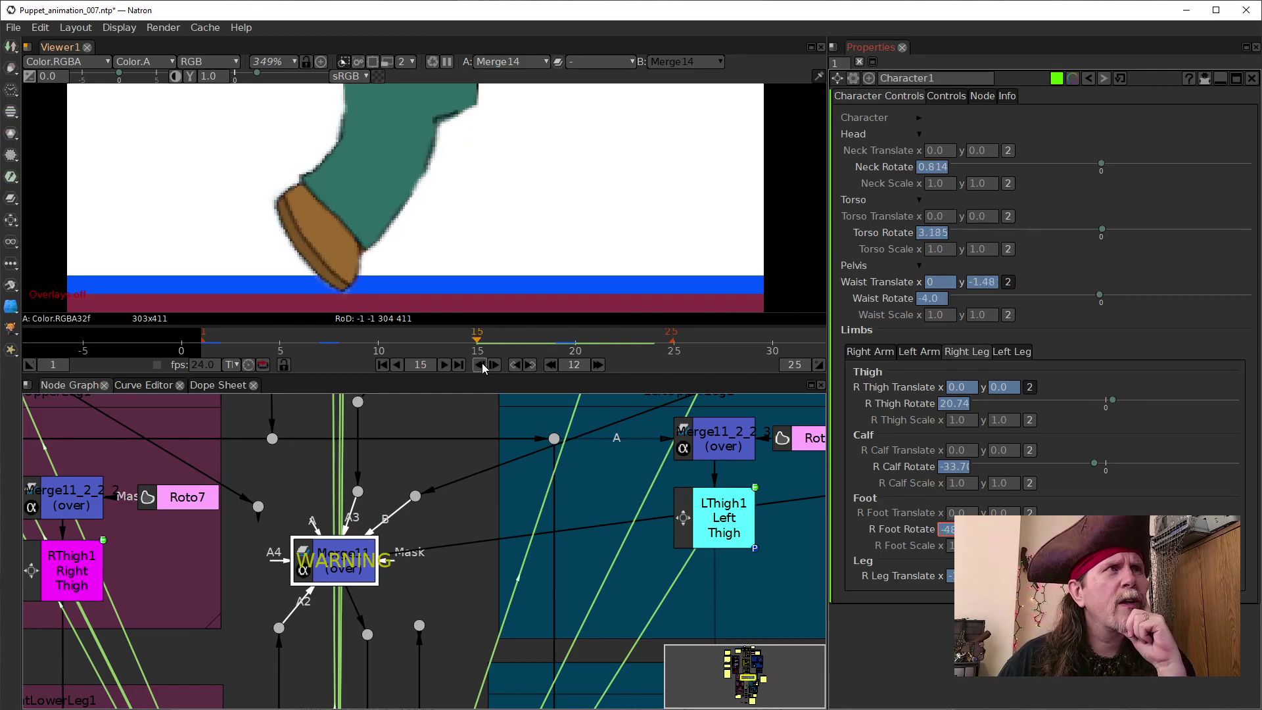
{"action": "left_click", "coordinate": [493, 365]}
{"action": "left_click", "coordinate": [493, 365]}
{"action": "left_click", "coordinate": [493, 364]}
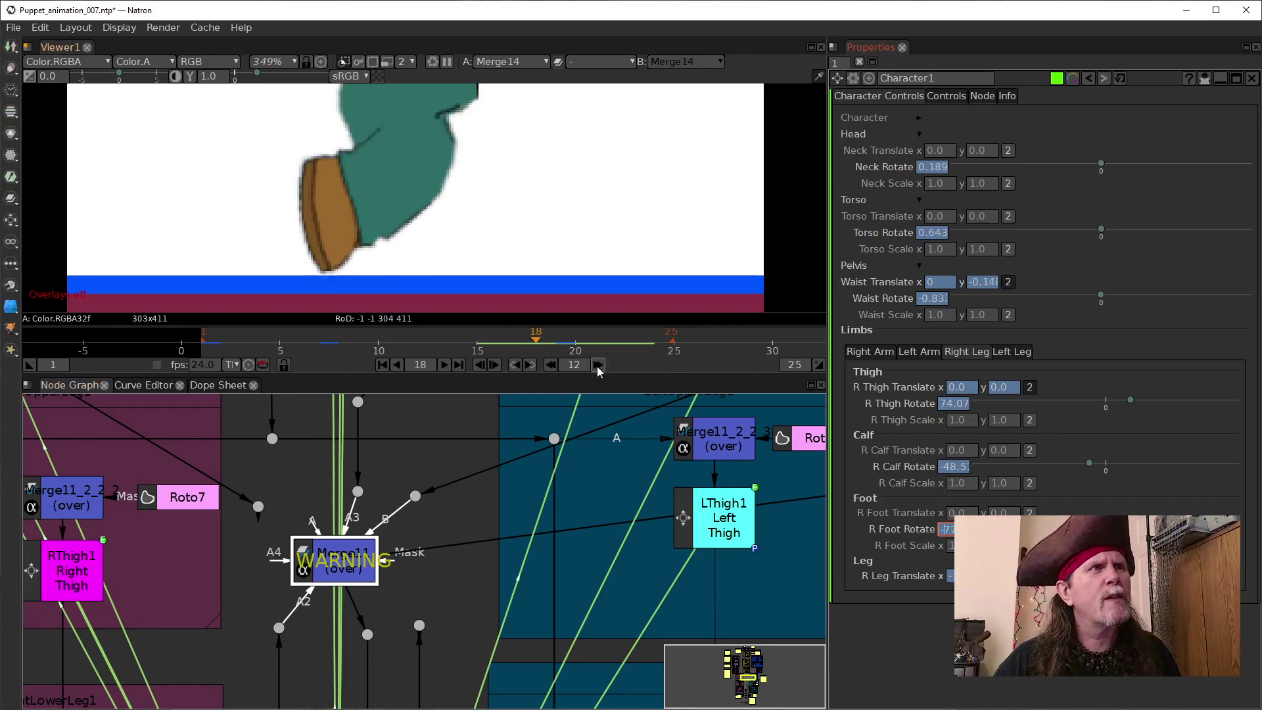
{"action": "left_click", "coordinate": [493, 365]}
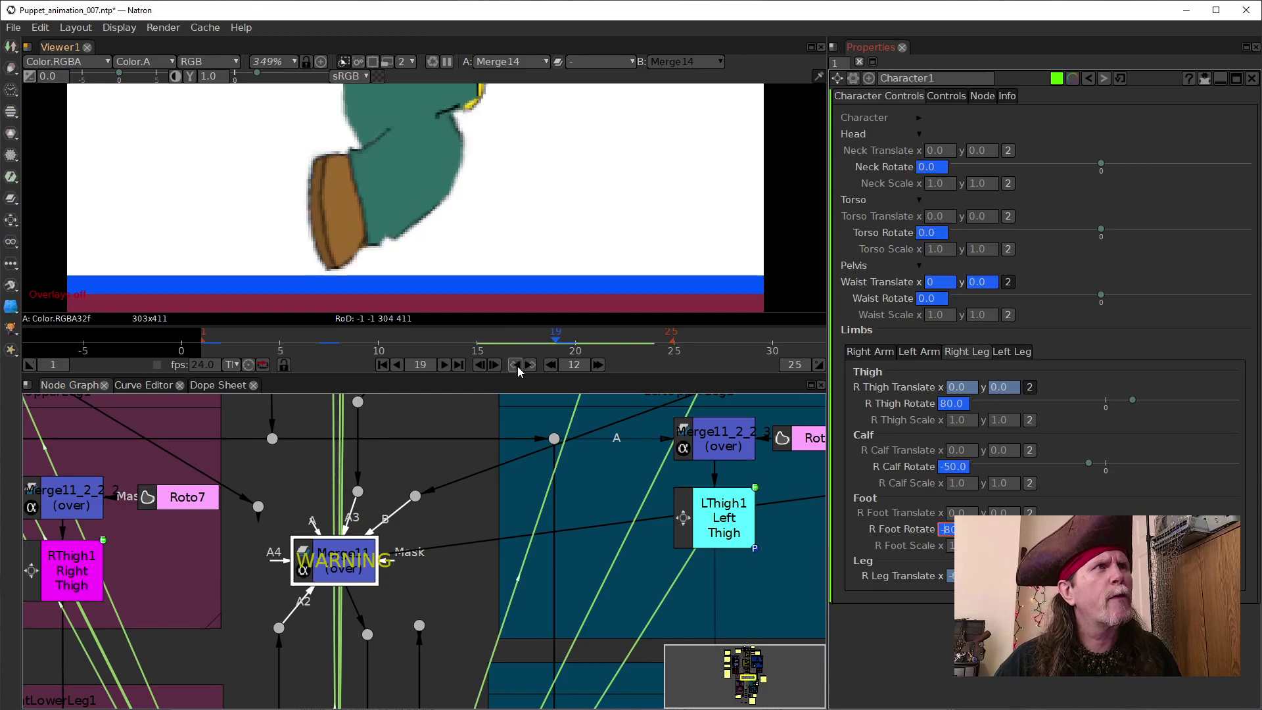
Step: Bend the right knee further at frame 19 by setting R Calf Rotate to -66
{"action": "left_click", "coordinate": [946, 468]}
{"action": "scroll", "coordinate": [946, 472], "scroll_direction": "up", "scroll_amount": 1}
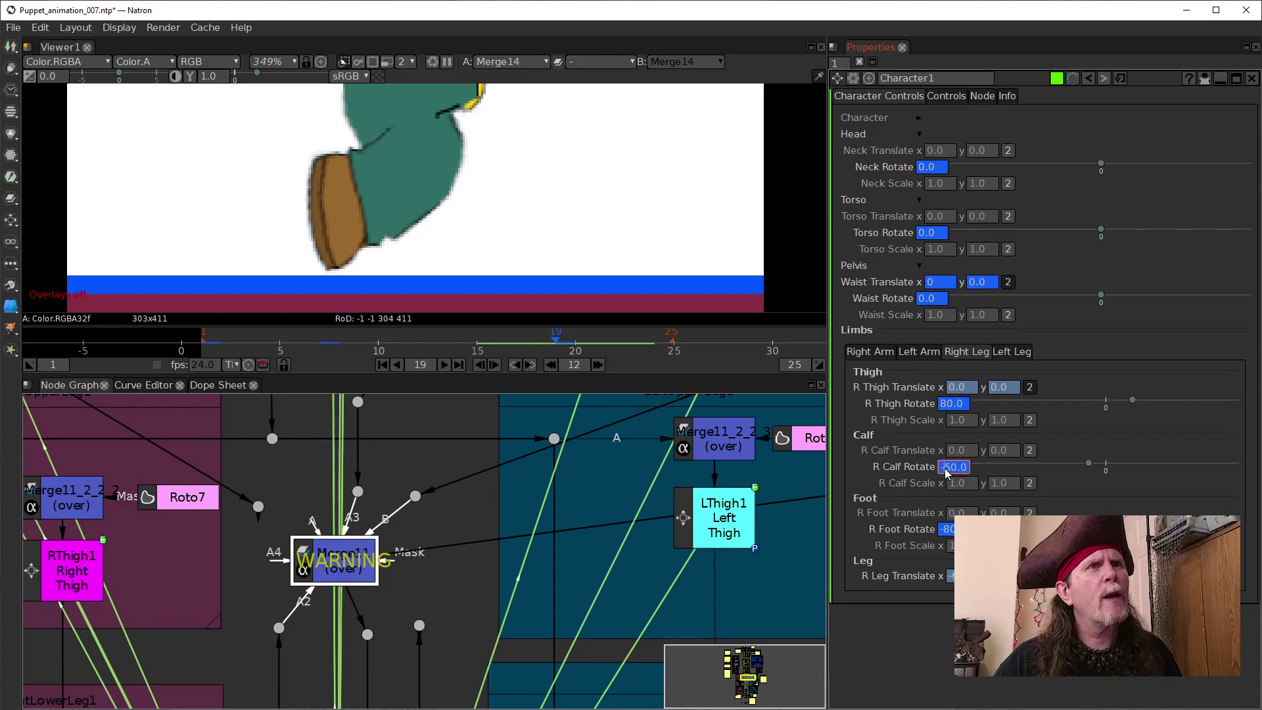
{"action": "scroll", "coordinate": [947, 471], "scroll_direction": "down", "scroll_amount": 3}
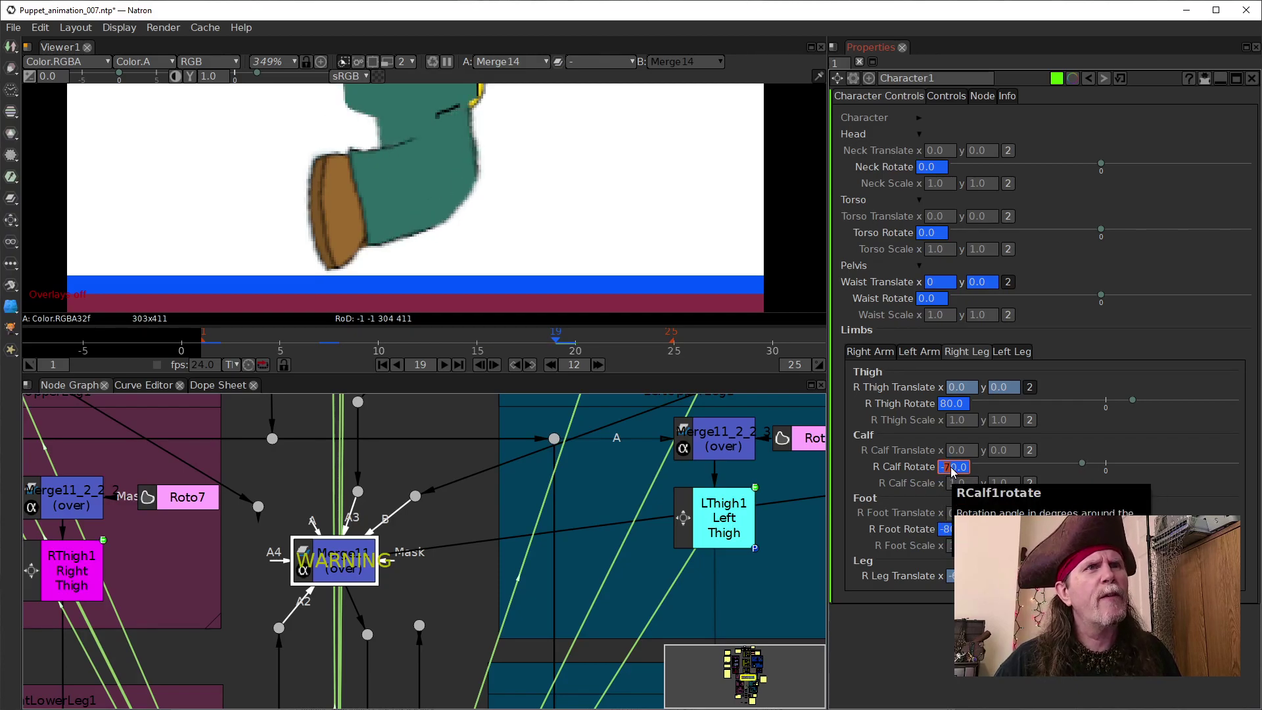
{"action": "scroll", "coordinate": [952, 471], "scroll_direction": "up", "scroll_amount": 1}
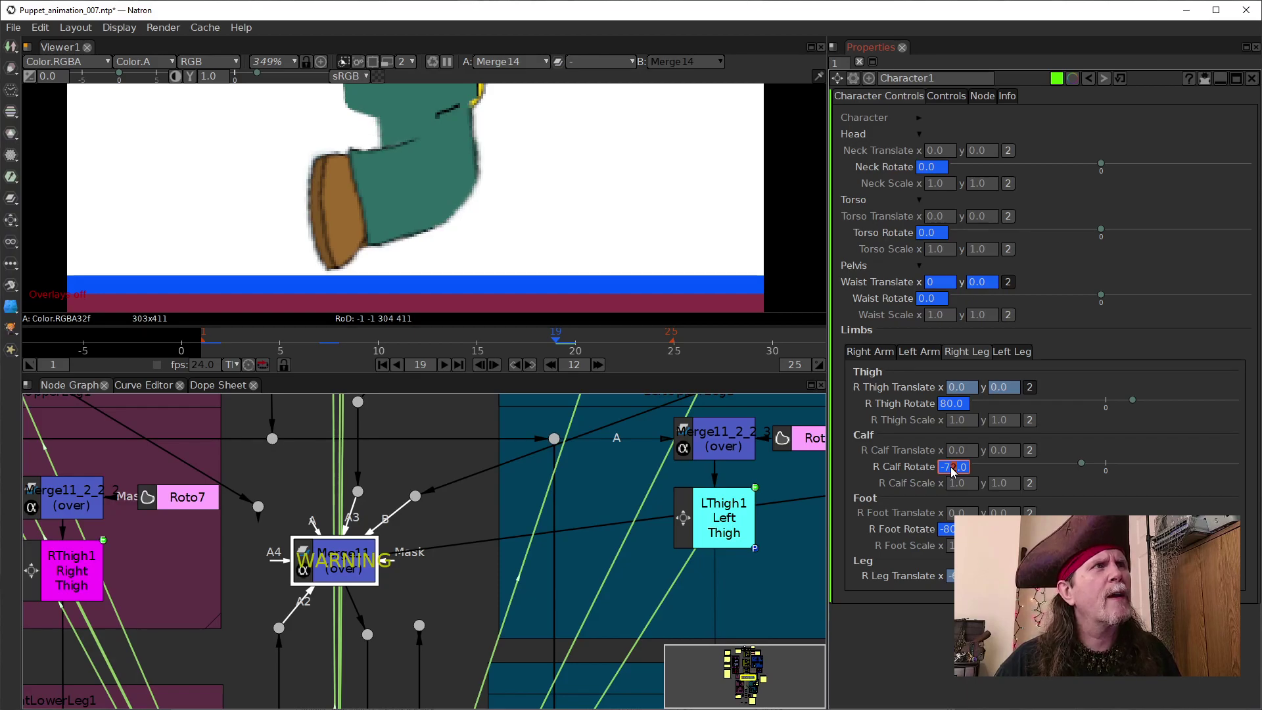
{"action": "scroll", "coordinate": [952, 472], "scroll_direction": "up", "scroll_amount": 4}
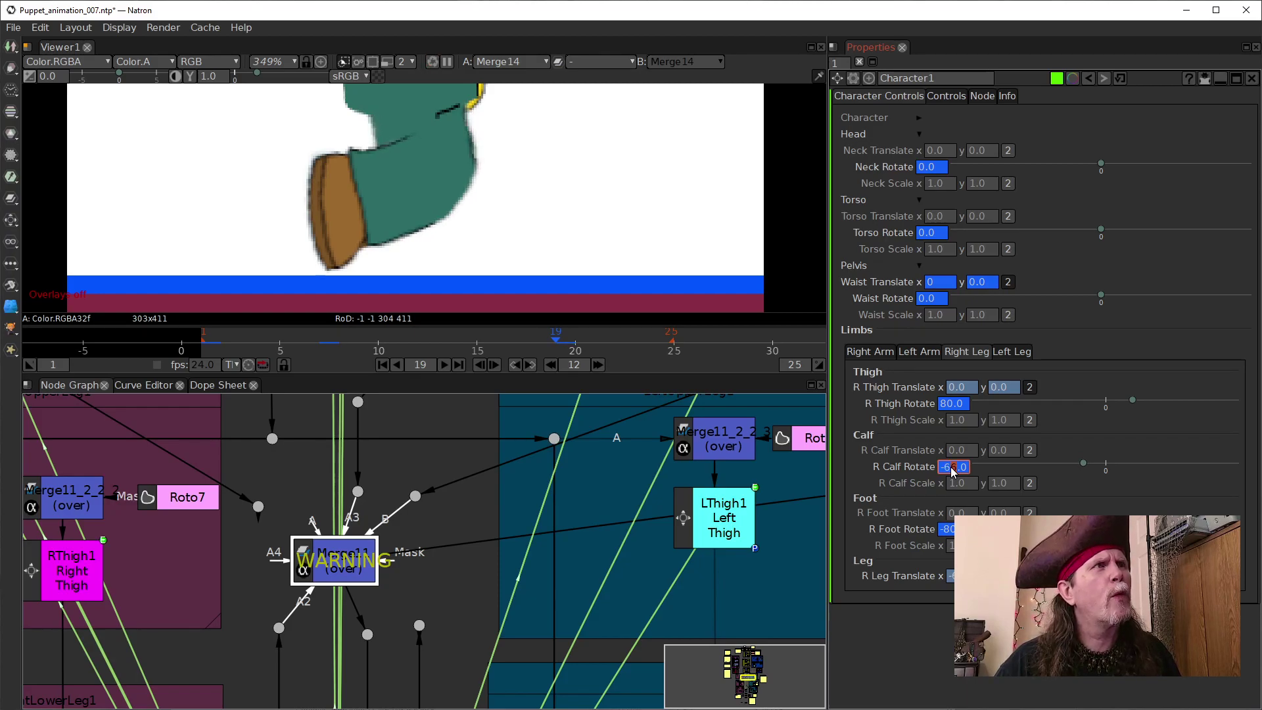
{"action": "scroll", "coordinate": [952, 471], "scroll_direction": "up", "scroll_amount": 2}
{"action": "scroll", "coordinate": [952, 471], "scroll_direction": "down", "scroll_amount": 2}
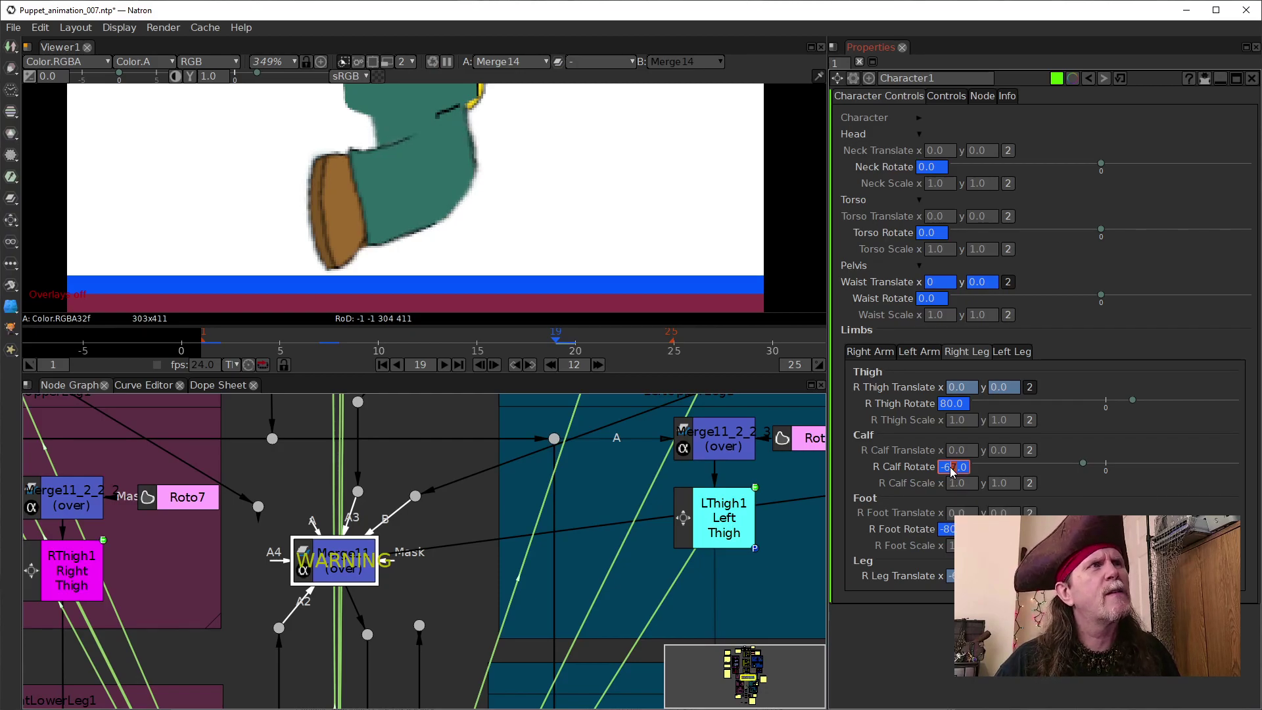
Step: Swing the right thigh further forward at frame 19 by setting R Thigh Rotate to 90
{"action": "left_click", "coordinate": [947, 405]}
{"action": "scroll", "coordinate": [942, 407], "scroll_direction": "up", "scroll_amount": 3}
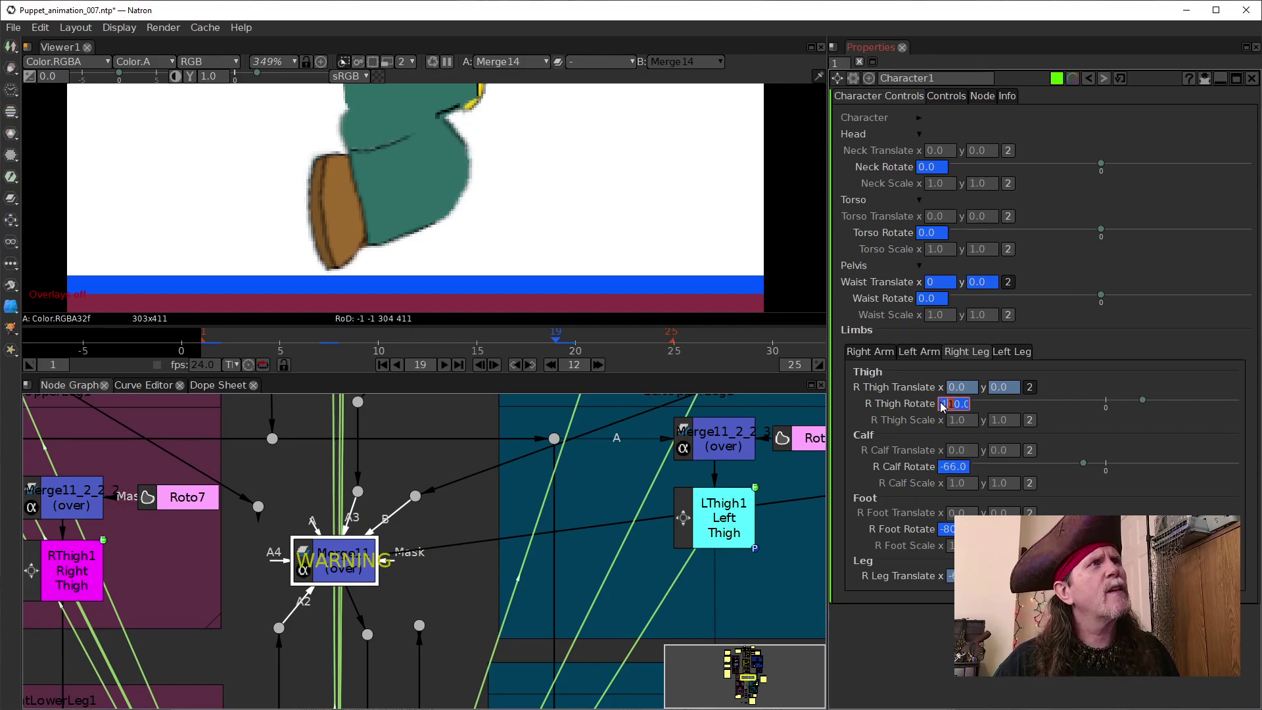
{"action": "scroll", "coordinate": [942, 407], "scroll_direction": "down", "scroll_amount": 1}
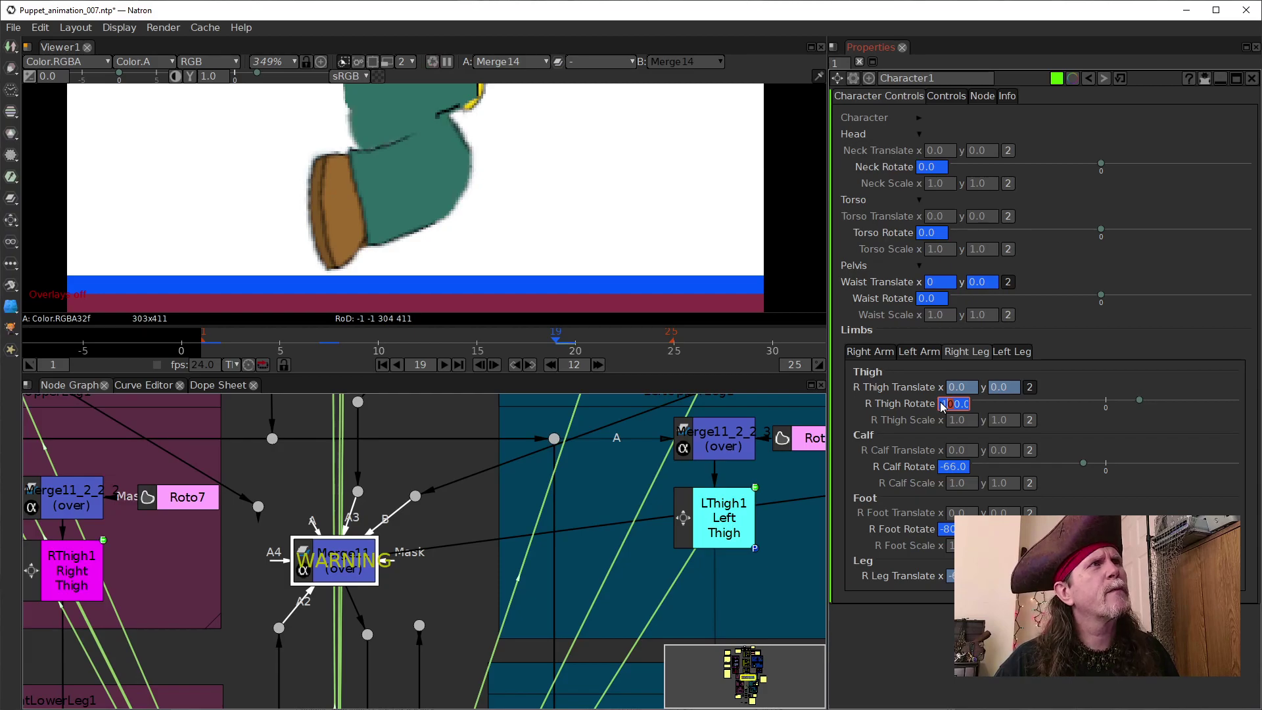
{"action": "scroll", "coordinate": [942, 407], "scroll_direction": "down", "scroll_amount": 1}
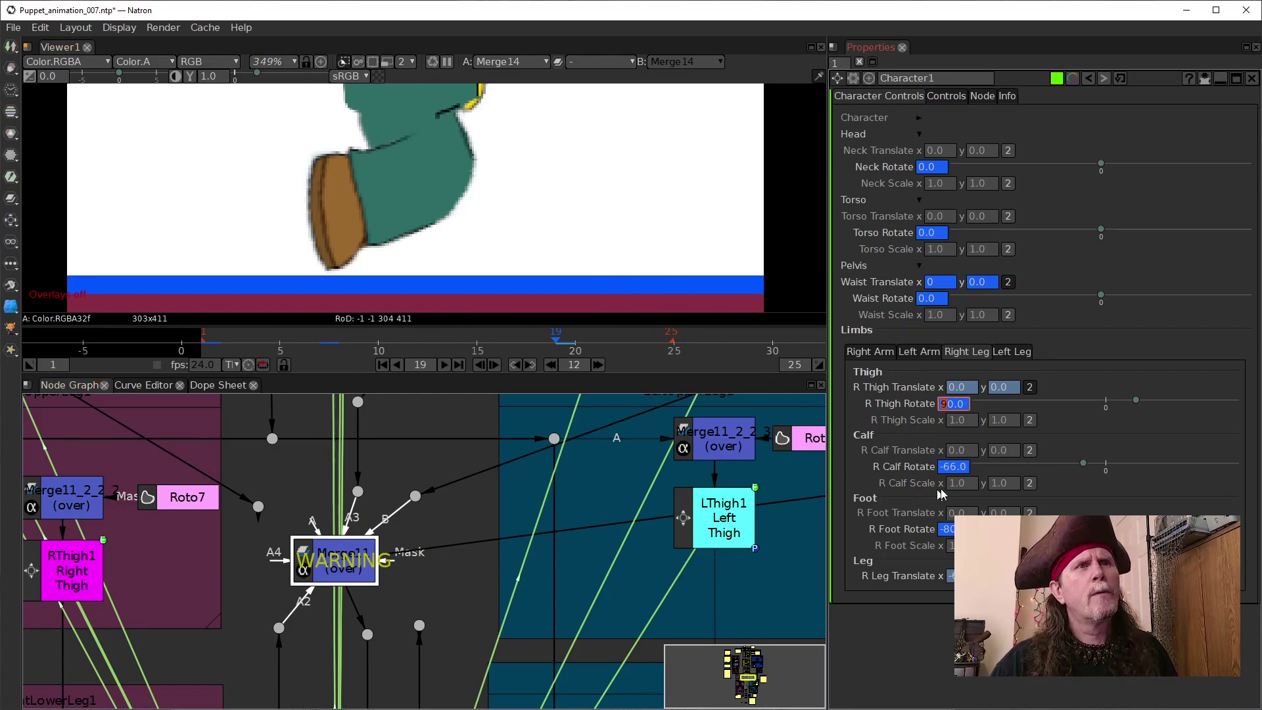
Step: Ease the right calf's bend at frame 19 by setting R Calf Rotate to -57
{"action": "left_click", "coordinate": [950, 469]}
{"action": "key", "text": "Up"}
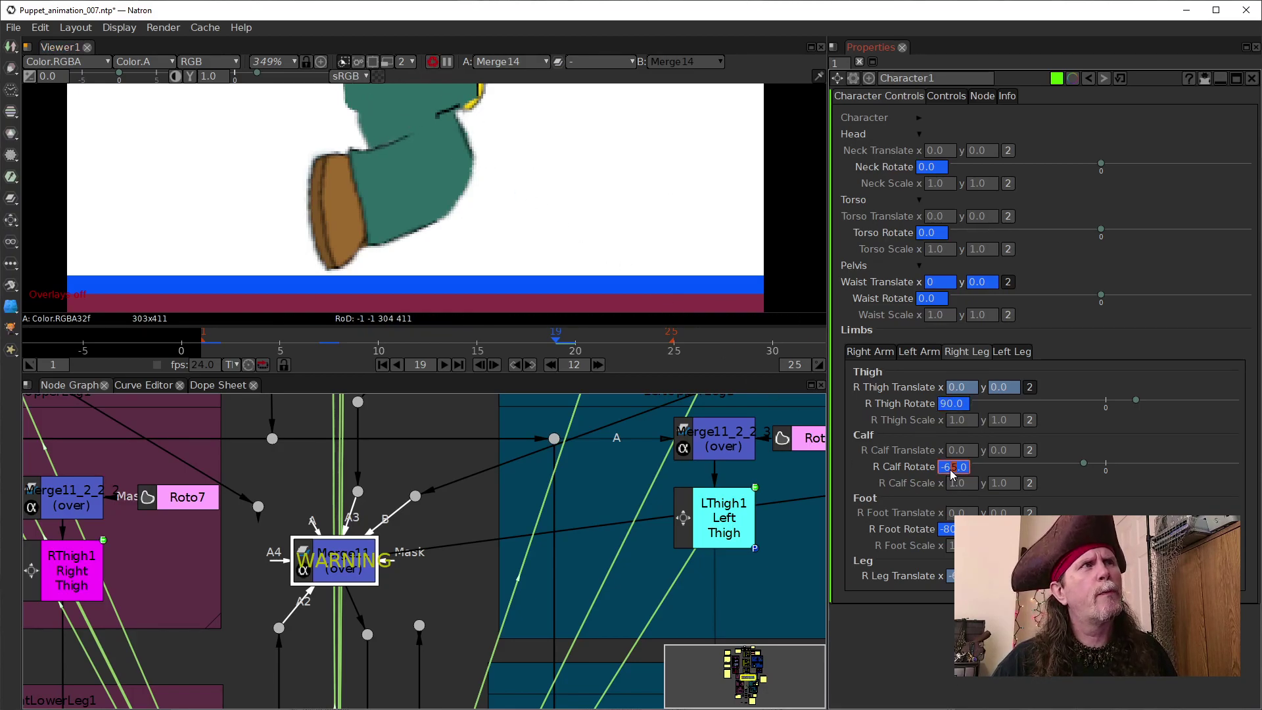
{"action": "key", "text": "Up"}
{"action": "key", "text": "Up"}
{"action": "key", "text": "Up"}
{"action": "key", "text": "Up"}
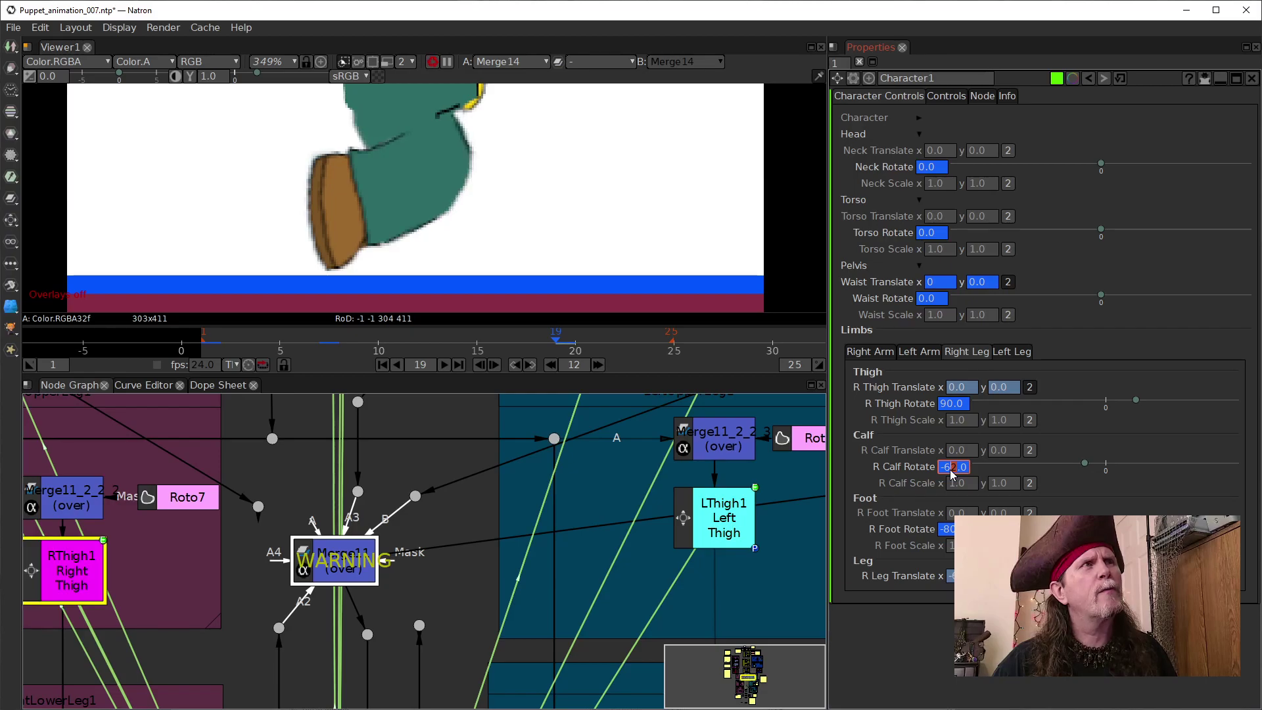
{"action": "key", "text": "Up"}
{"action": "key", "text": "Up"}
{"action": "key", "text": "Up"}
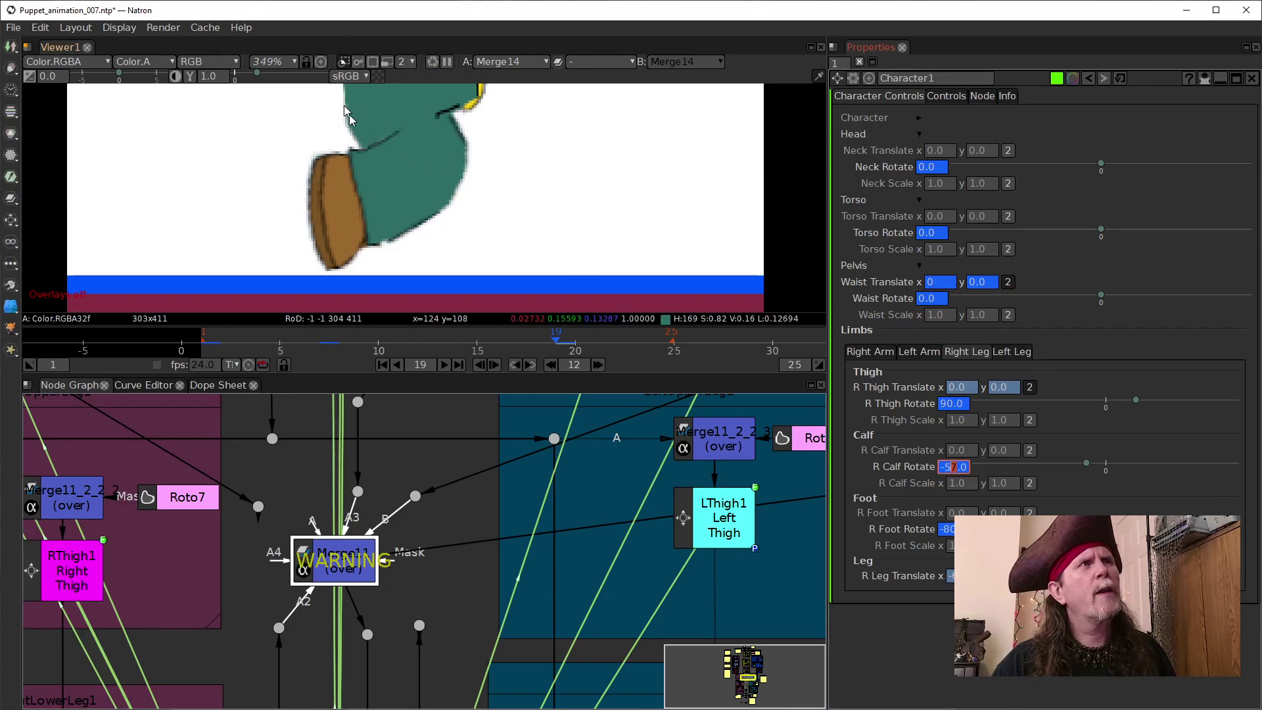
Step: Tilt the right foot at frame 19 by setting R Foot Rotate to -70
{"action": "left_click", "coordinate": [950, 534]}
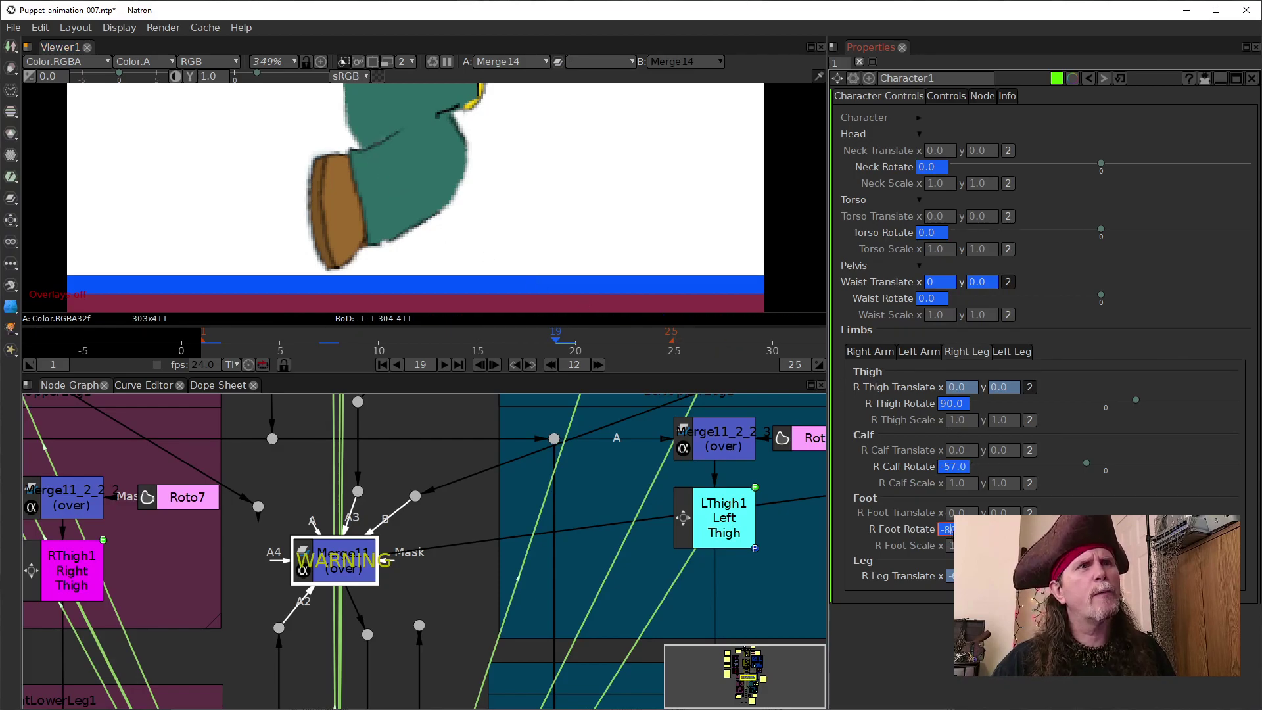
{"action": "scroll", "coordinate": [951, 534], "scroll_direction": "up", "scroll_amount": 2}
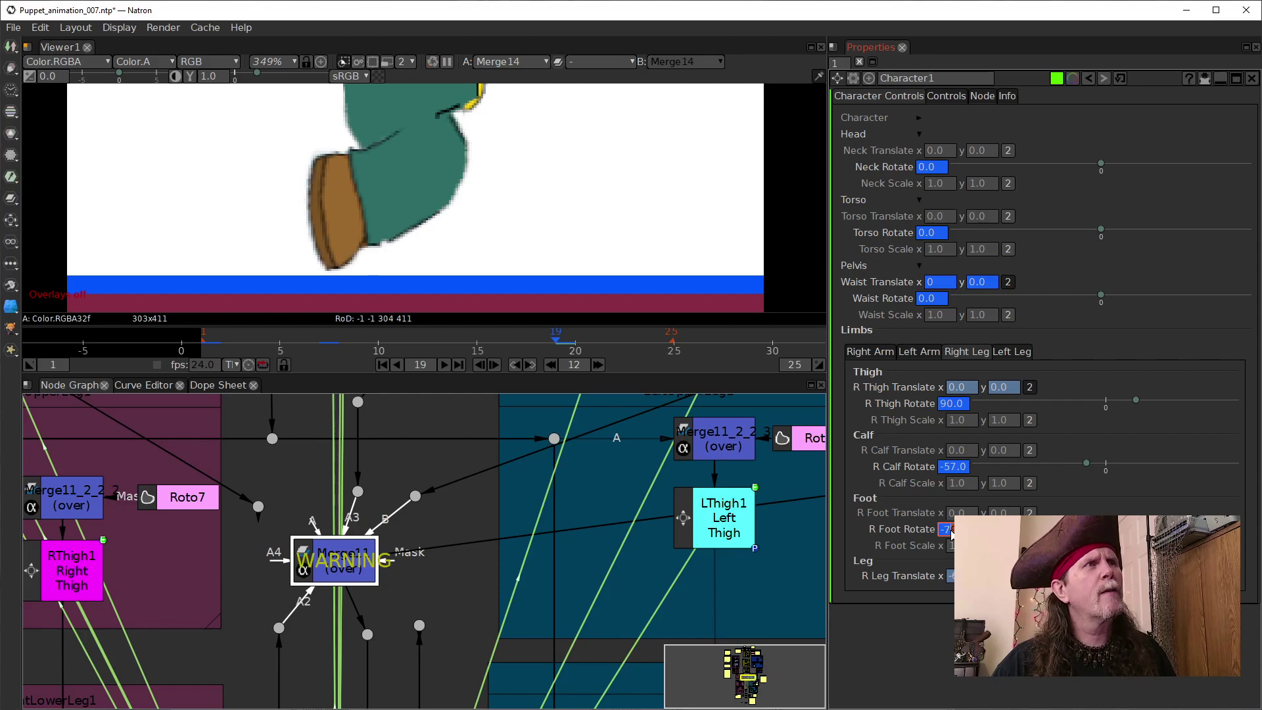
{"action": "scroll", "coordinate": [951, 535], "scroll_direction": "up", "scroll_amount": 5}
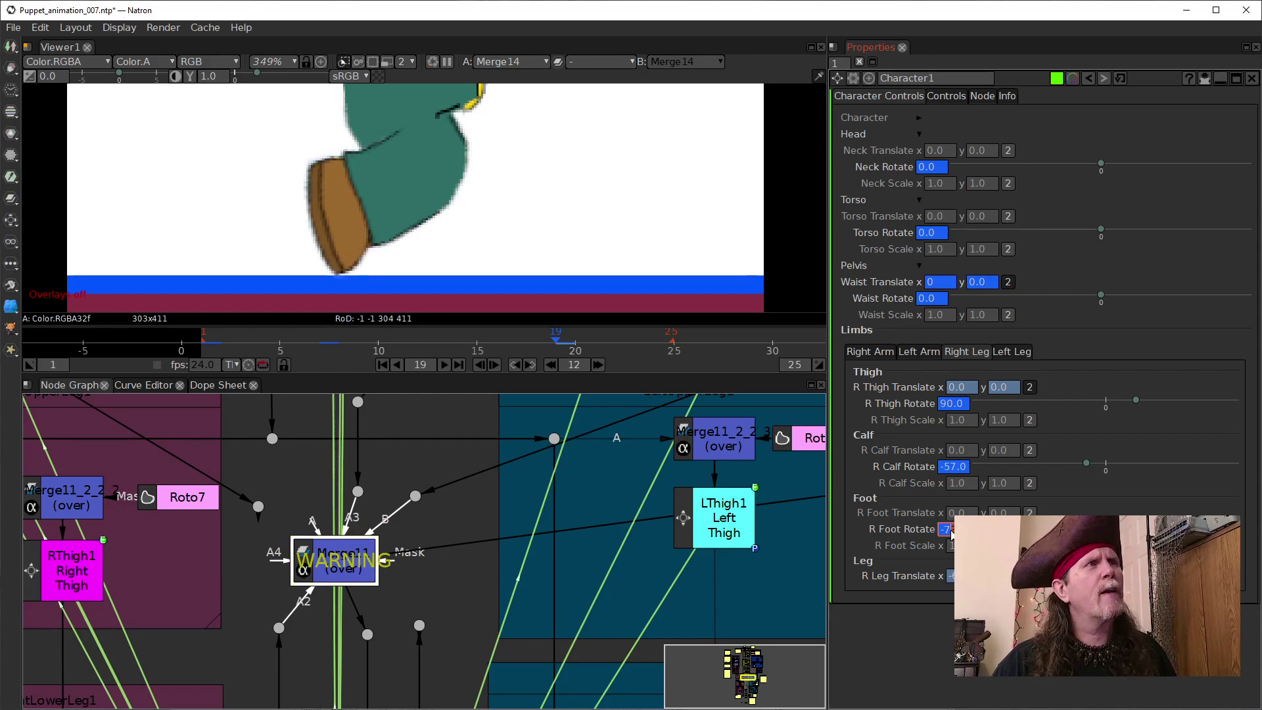
{"action": "scroll", "coordinate": [951, 534], "scroll_direction": "up", "scroll_amount": 2}
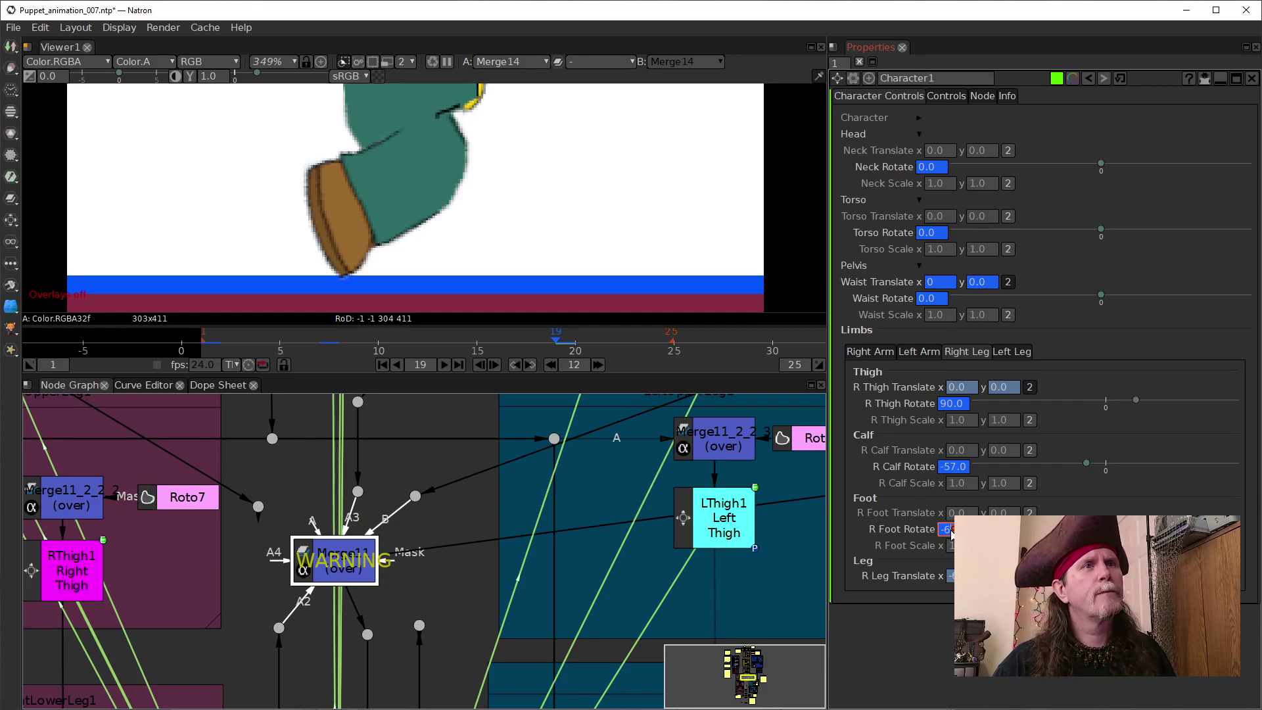
{"action": "scroll", "coordinate": [952, 534], "scroll_direction": "down", "scroll_amount": 2}
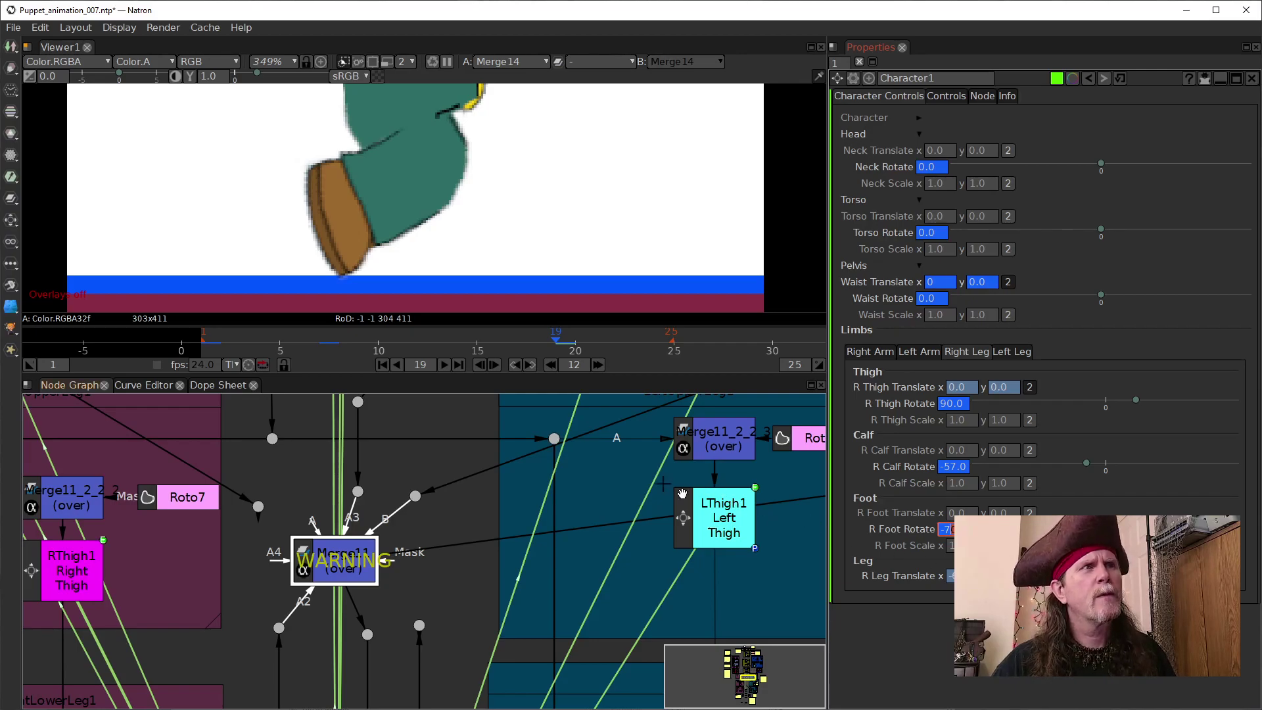
Step: Review the right leg's poses at frames 7, 19, 13, 1 and 25 of the walk cycle
{"action": "left_click", "coordinate": [513, 369]}
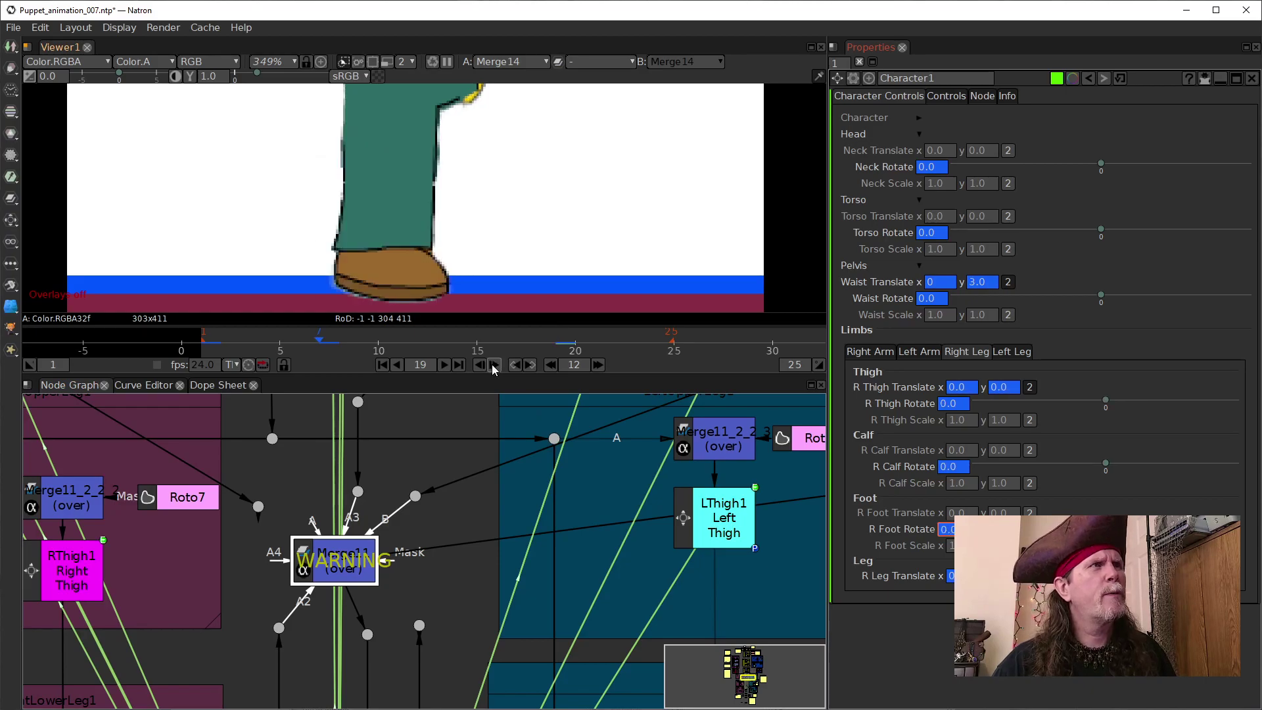
{"action": "left_click", "coordinate": [530, 365]}
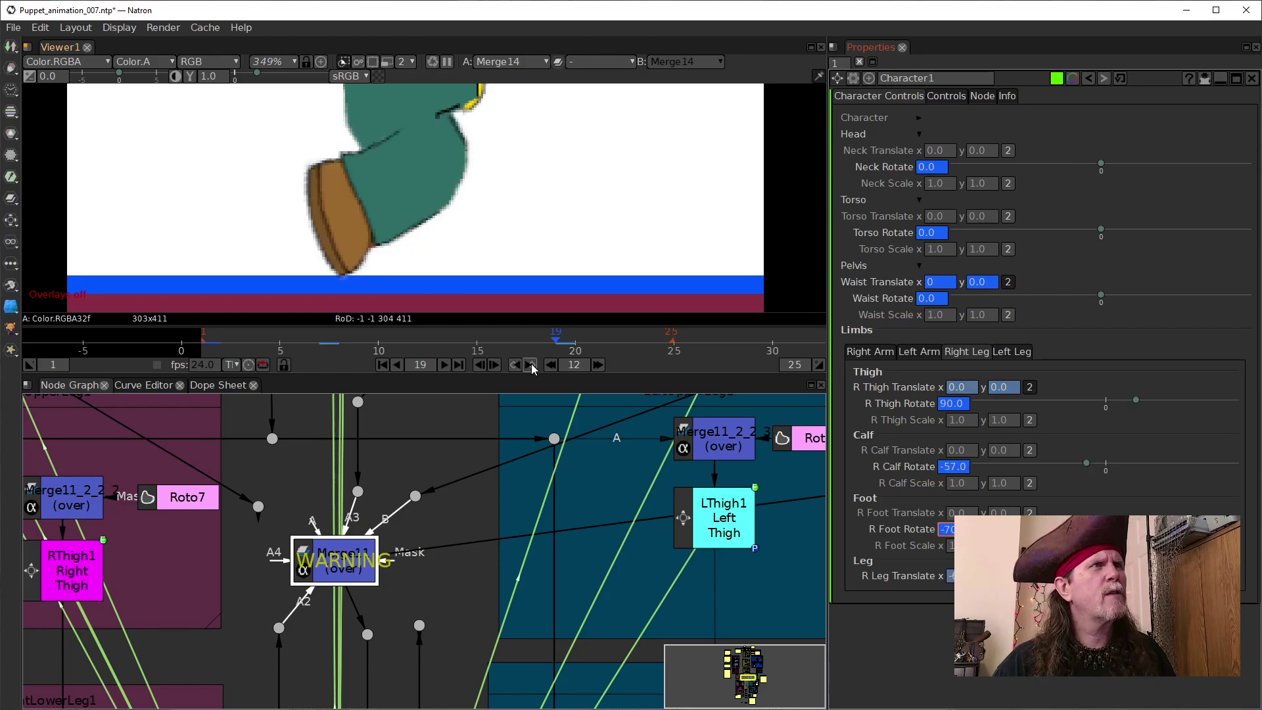
{"action": "left_click", "coordinate": [478, 366]}
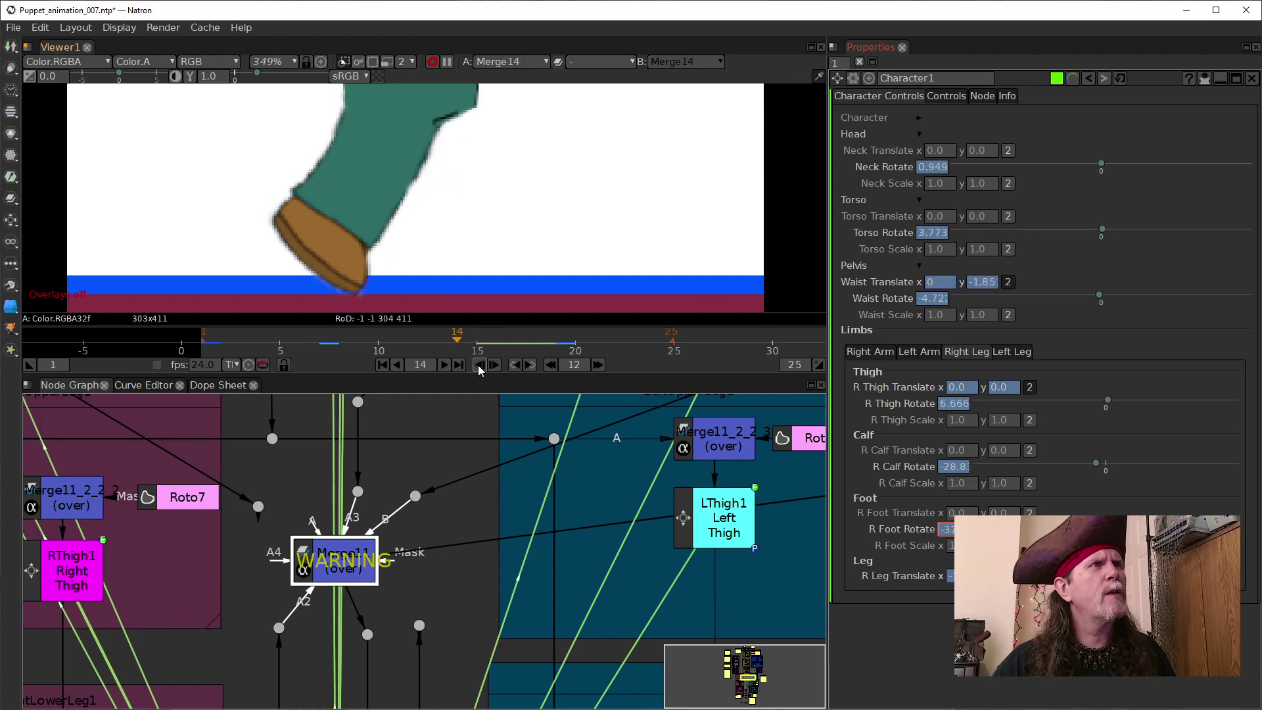
{"action": "left_click", "coordinate": [478, 366]}
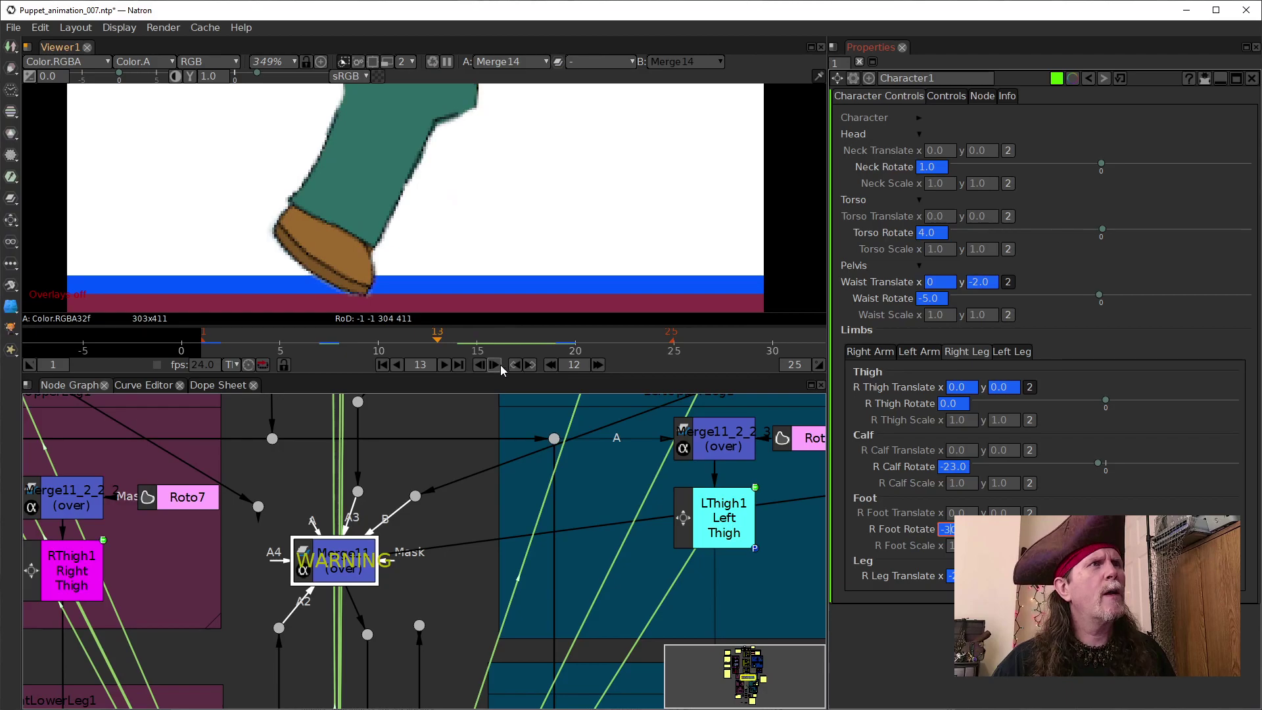
{"action": "left_click", "coordinate": [551, 365]}
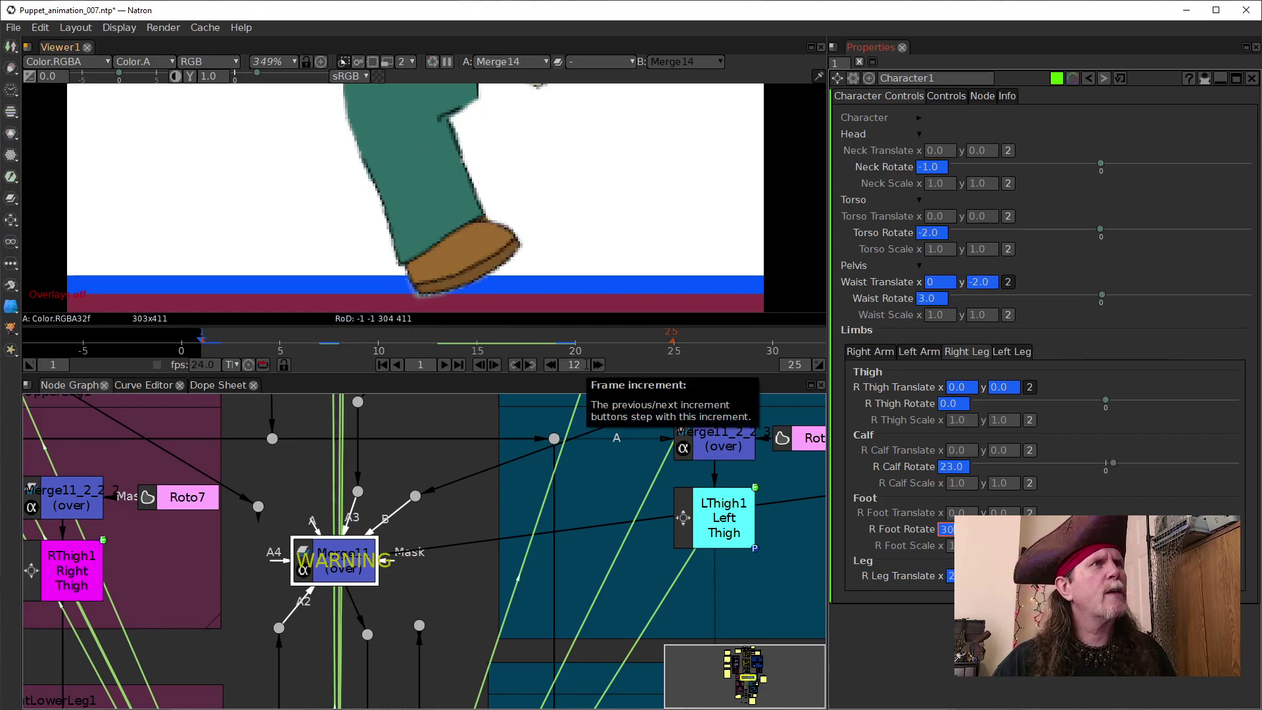
{"action": "left_click", "coordinate": [460, 367]}
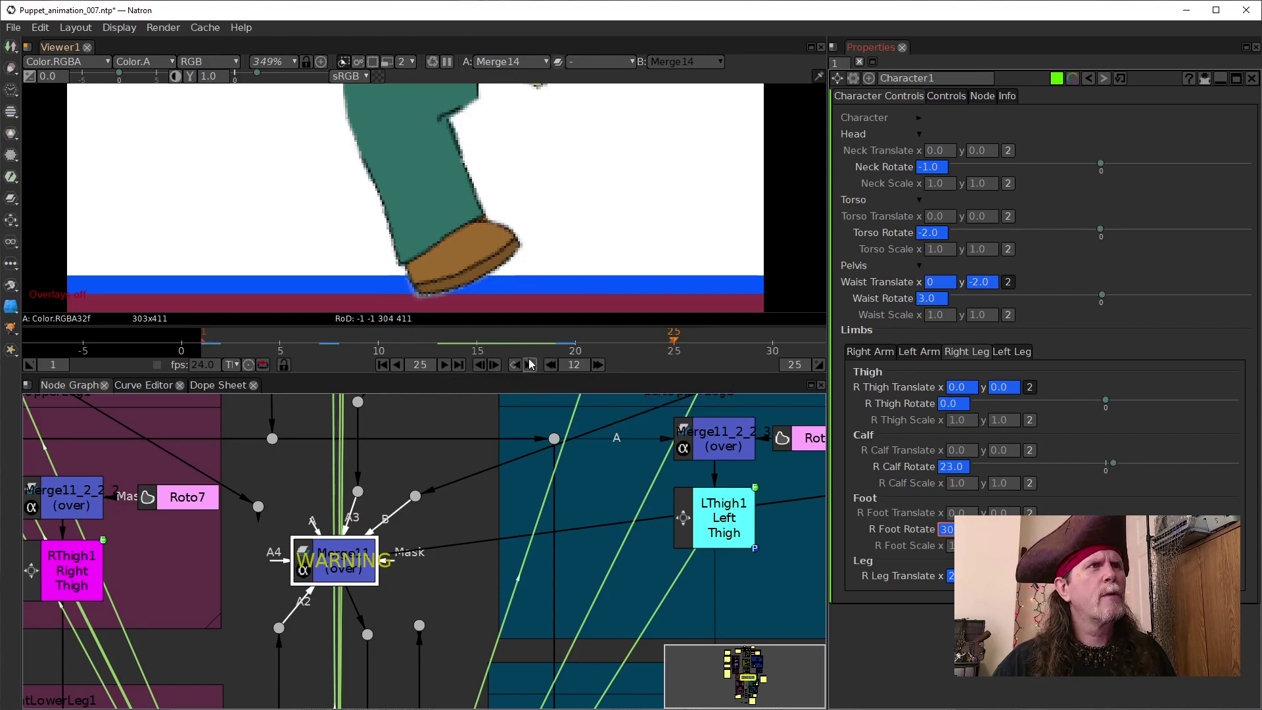
Step: Set the frame increment to 6 and compare the right leg's poses at frames 19 and 13
{"action": "double_click", "coordinate": [574, 365]}
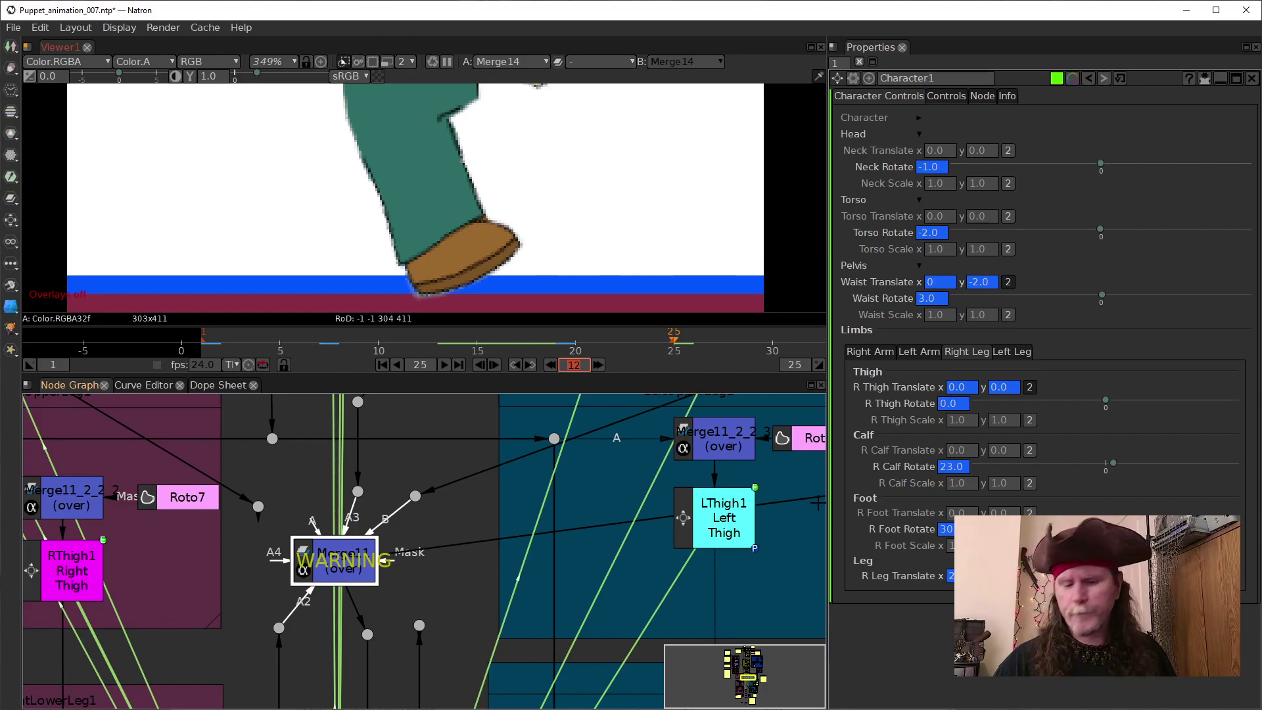
{"action": "type", "text": "6"}
{"action": "key", "text": "Return"}
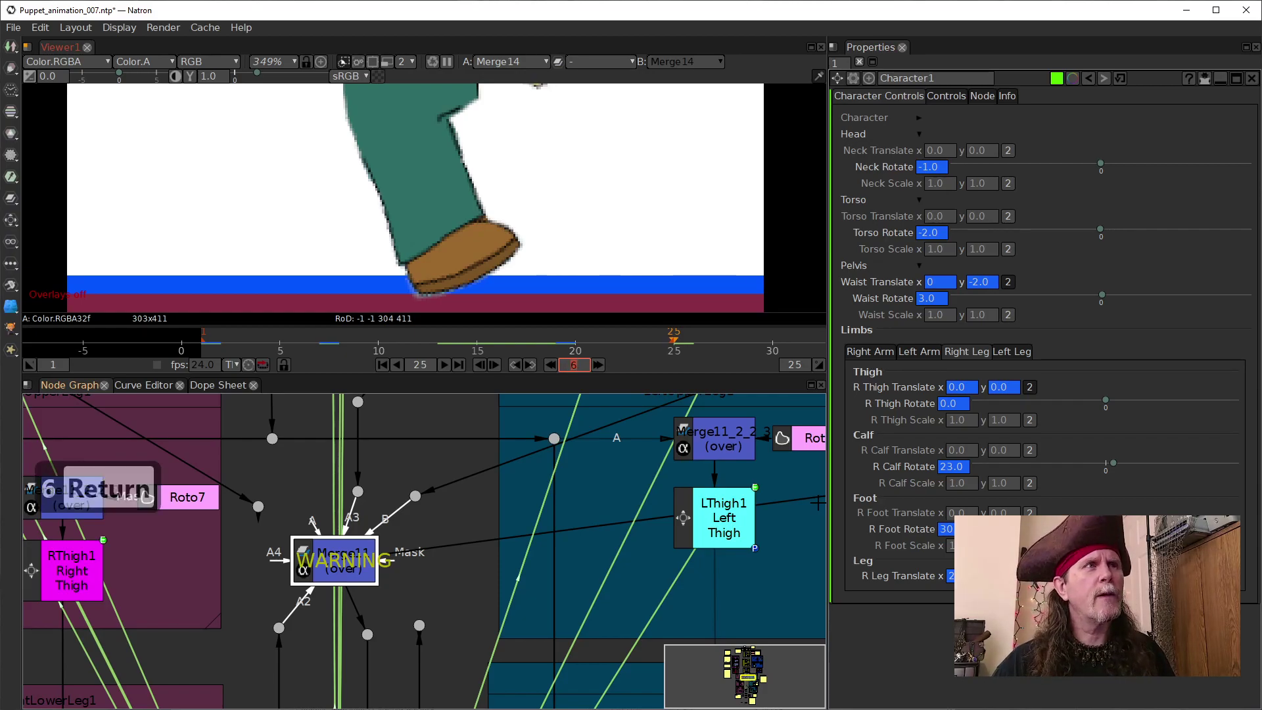
{"action": "left_click", "coordinate": [550, 366]}
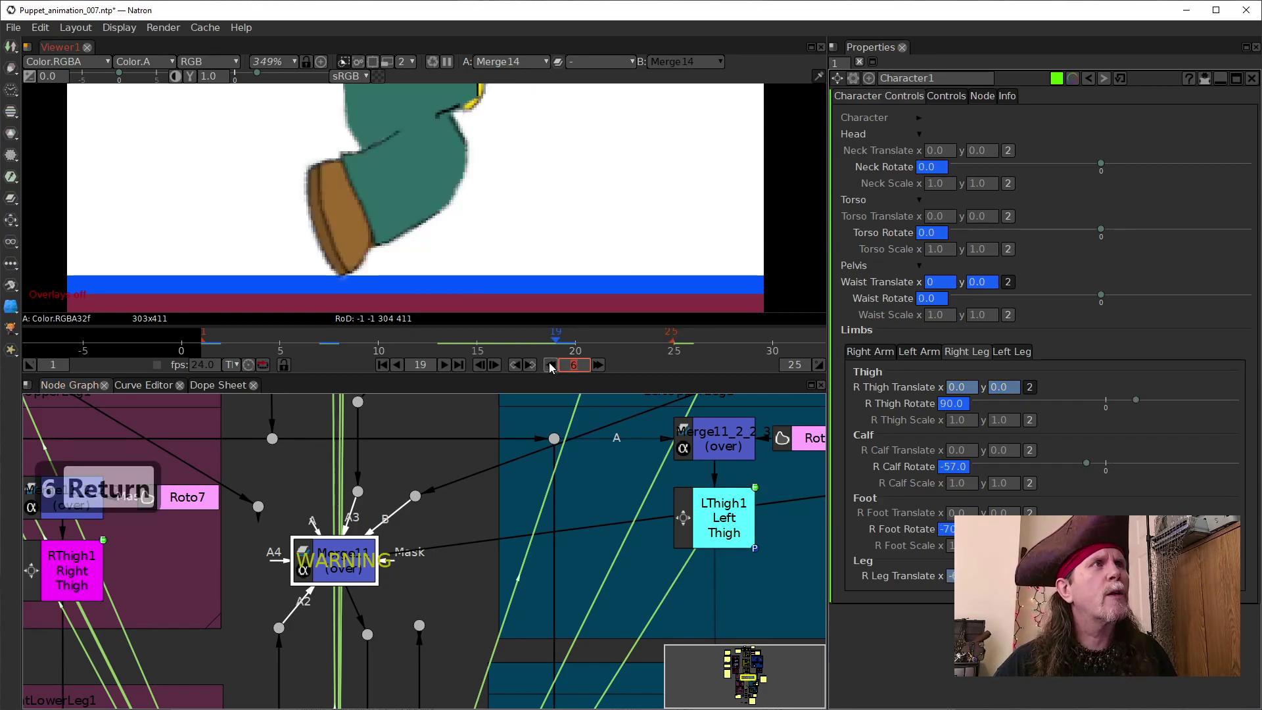
{"action": "left_click", "coordinate": [551, 366]}
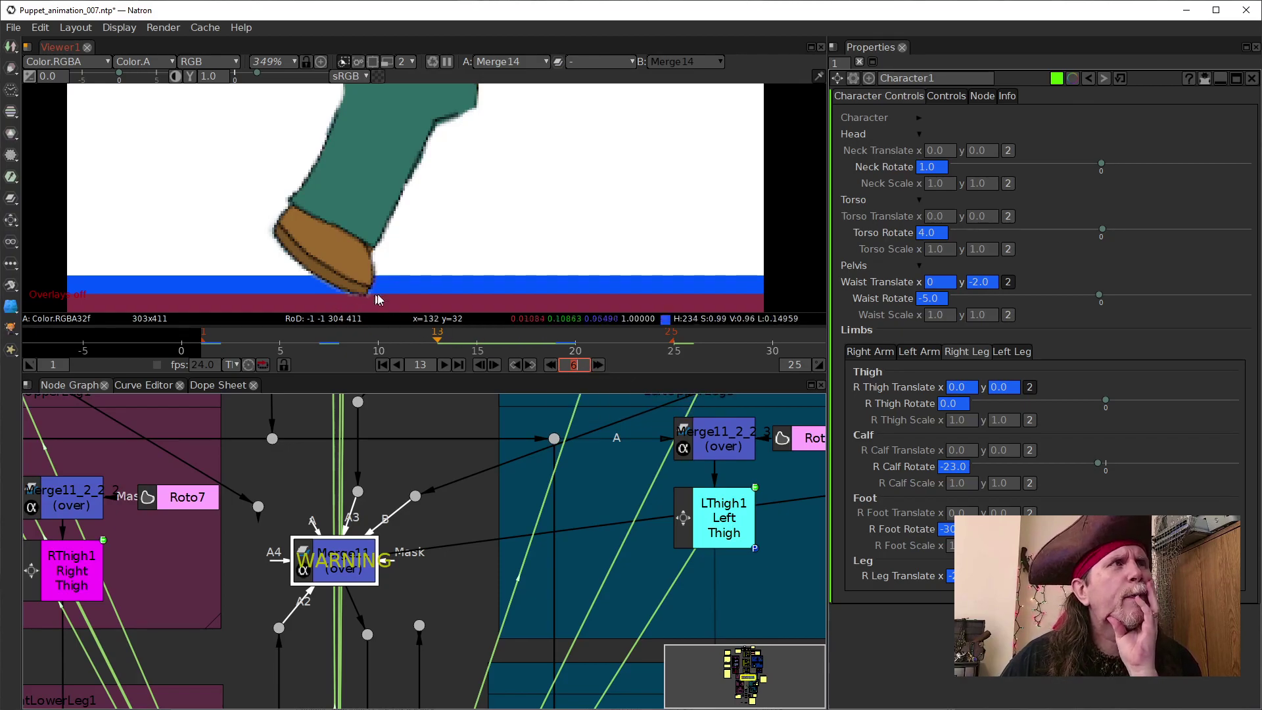
{"action": "left_click", "coordinate": [596, 366]}
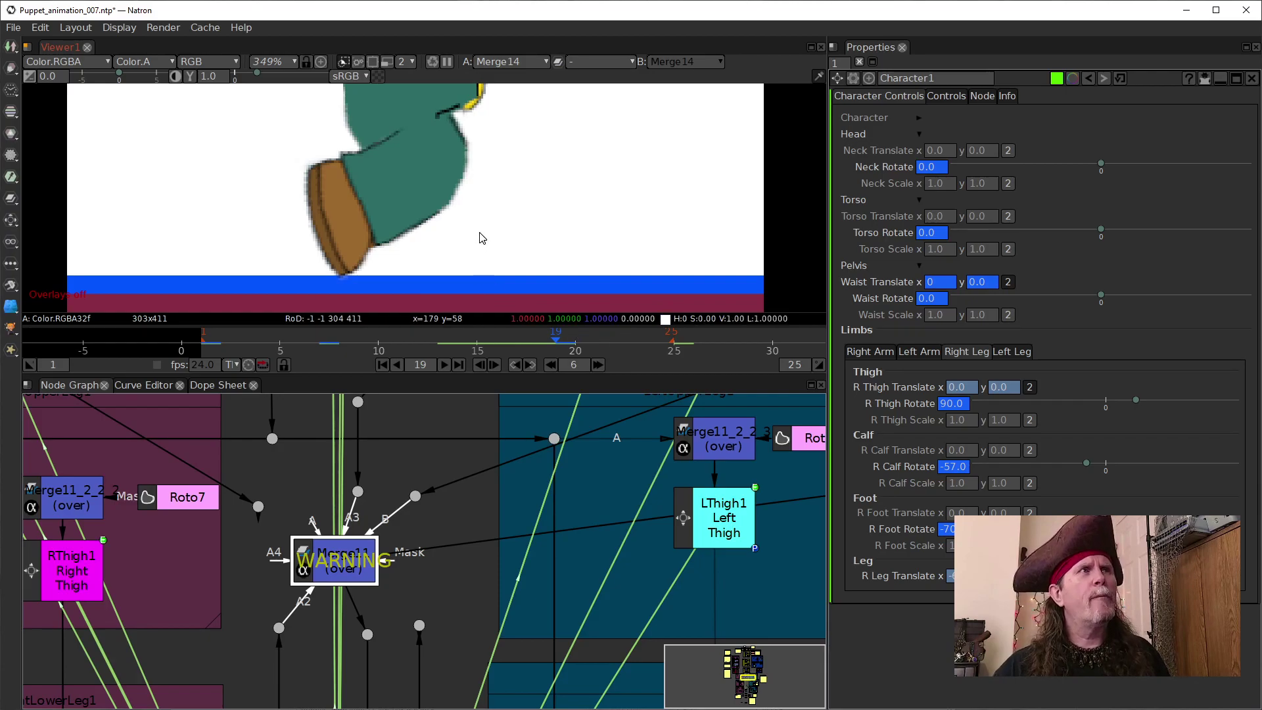
{"action": "scroll", "coordinate": [482, 241], "scroll_direction": "down", "scroll_amount": 1}
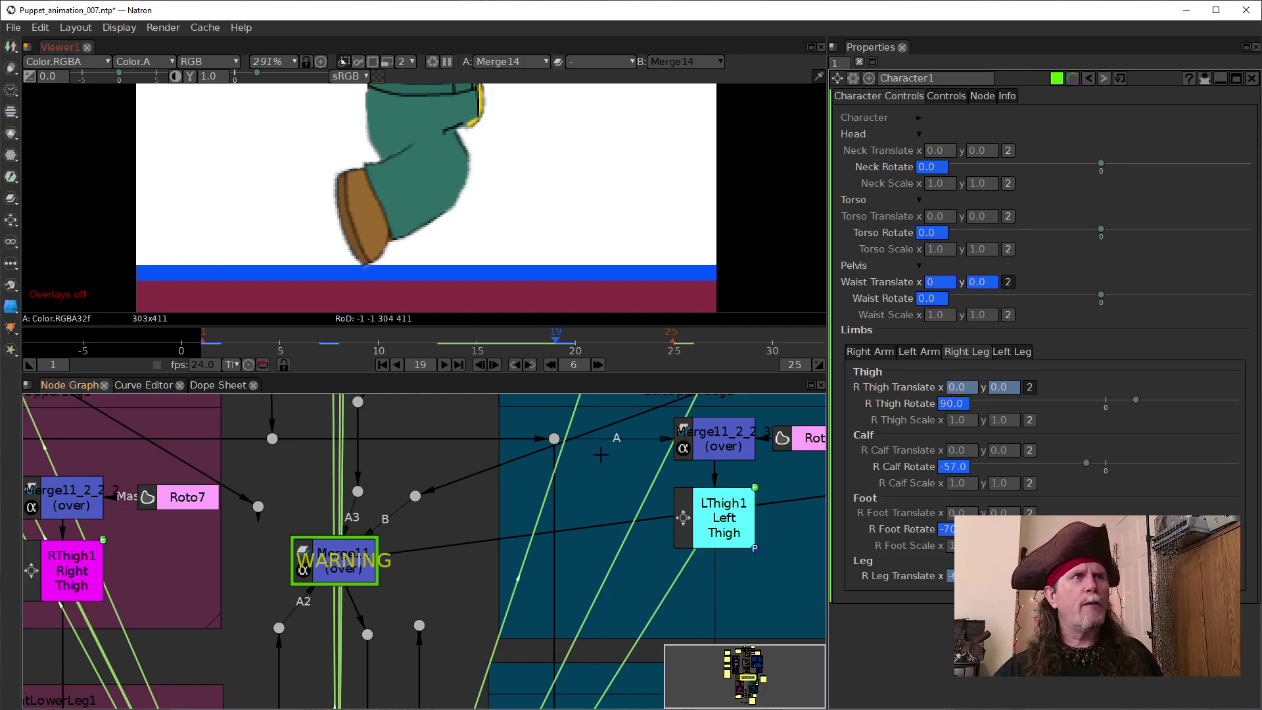
{"action": "left_click", "coordinate": [550, 366]}
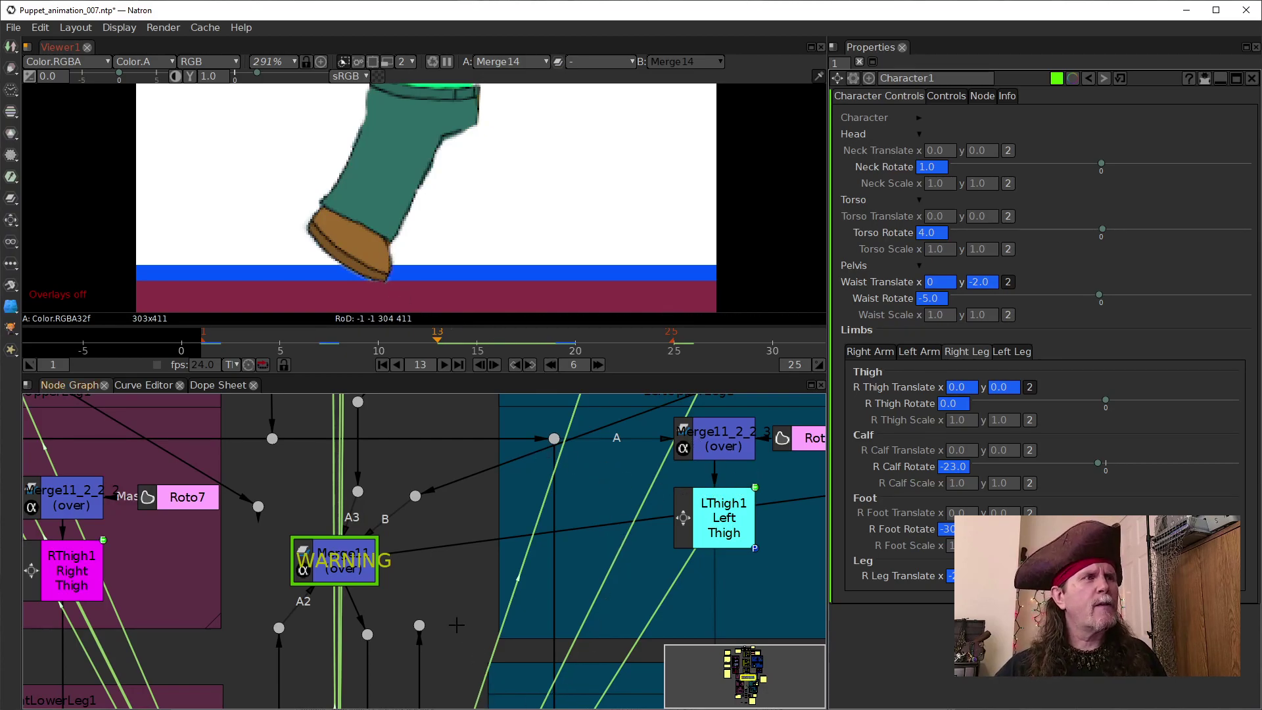
{"action": "left_click_drag", "start_coordinate": [456, 625], "coordinate": [459, 376]}
{"action": "scroll", "coordinate": [391, 554], "scroll_direction": "down", "scroll_amount": 2}
{"action": "left_click_drag", "start_coordinate": [379, 553], "coordinate": [398, 369]}
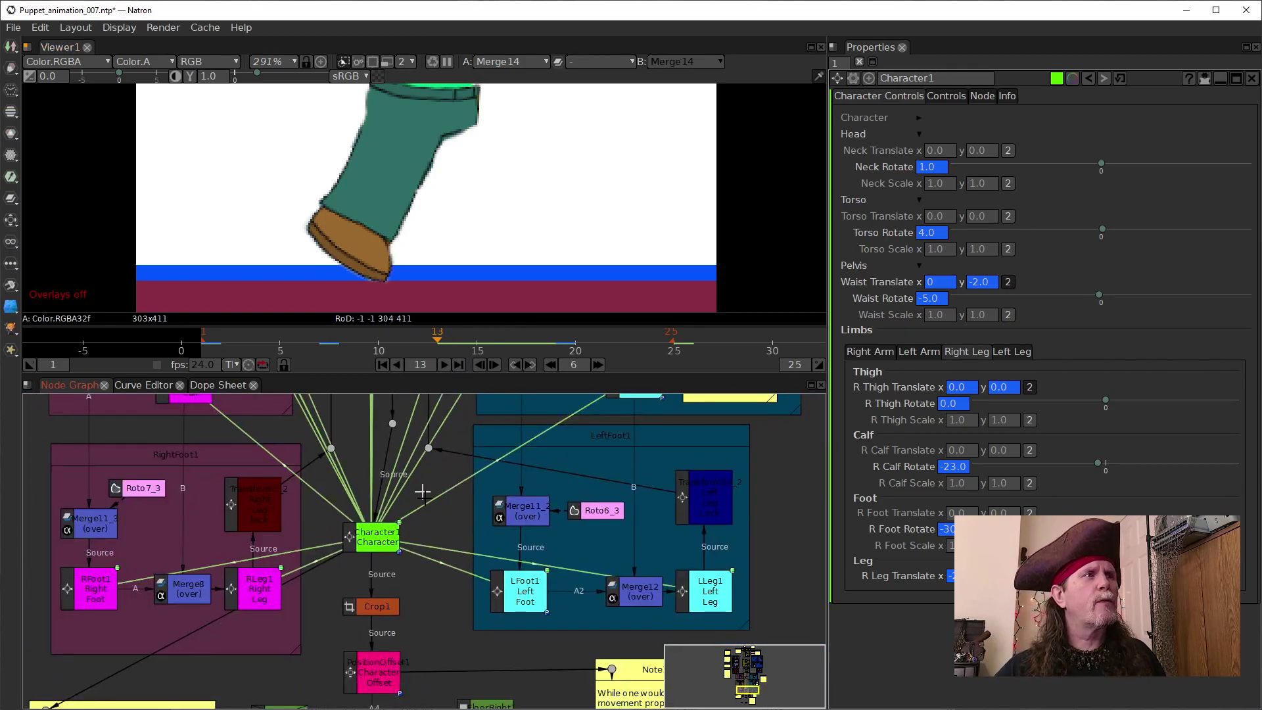
Step: Step frame by frame back and forth between frames 12 and 19 to examine the right leg's swing
{"action": "left_click", "coordinate": [495, 363]}
{"action": "left_click", "coordinate": [495, 363]}
{"action": "left_click", "coordinate": [495, 363]}
{"action": "left_click", "coordinate": [495, 363]}
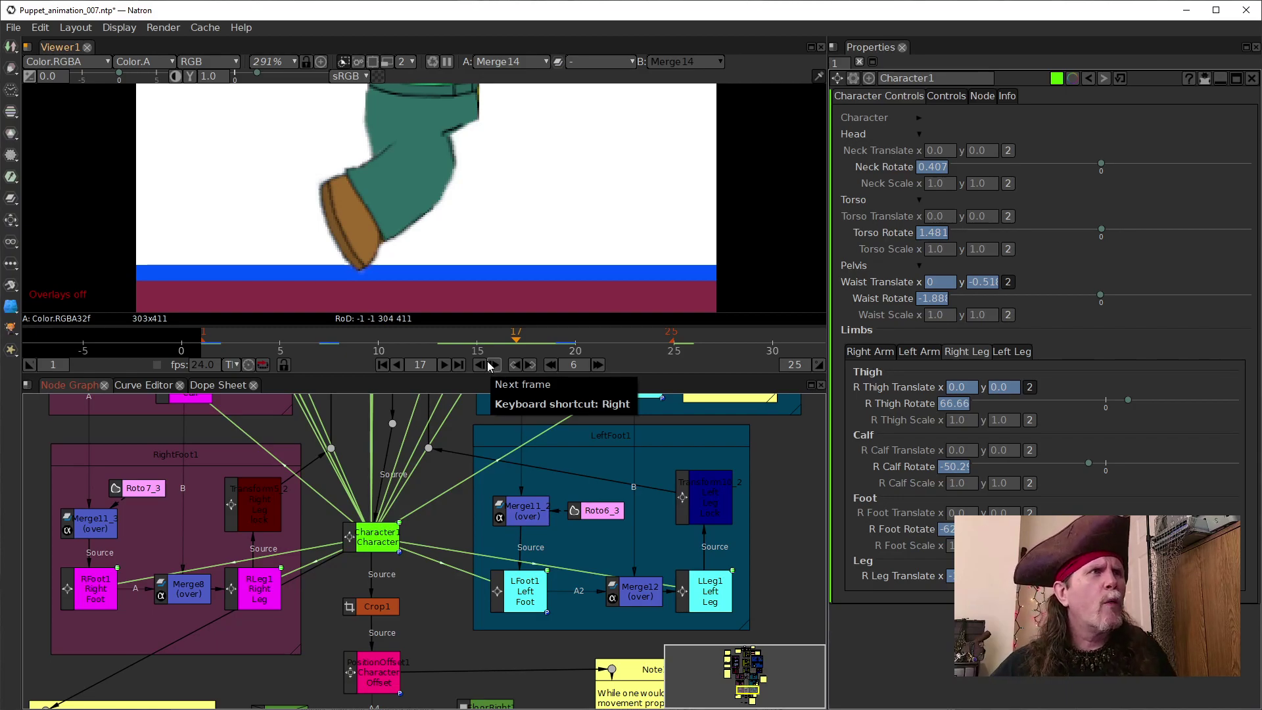
{"action": "left_click", "coordinate": [481, 364]}
{"action": "left_click", "coordinate": [481, 364]}
{"action": "left_click", "coordinate": [481, 364]}
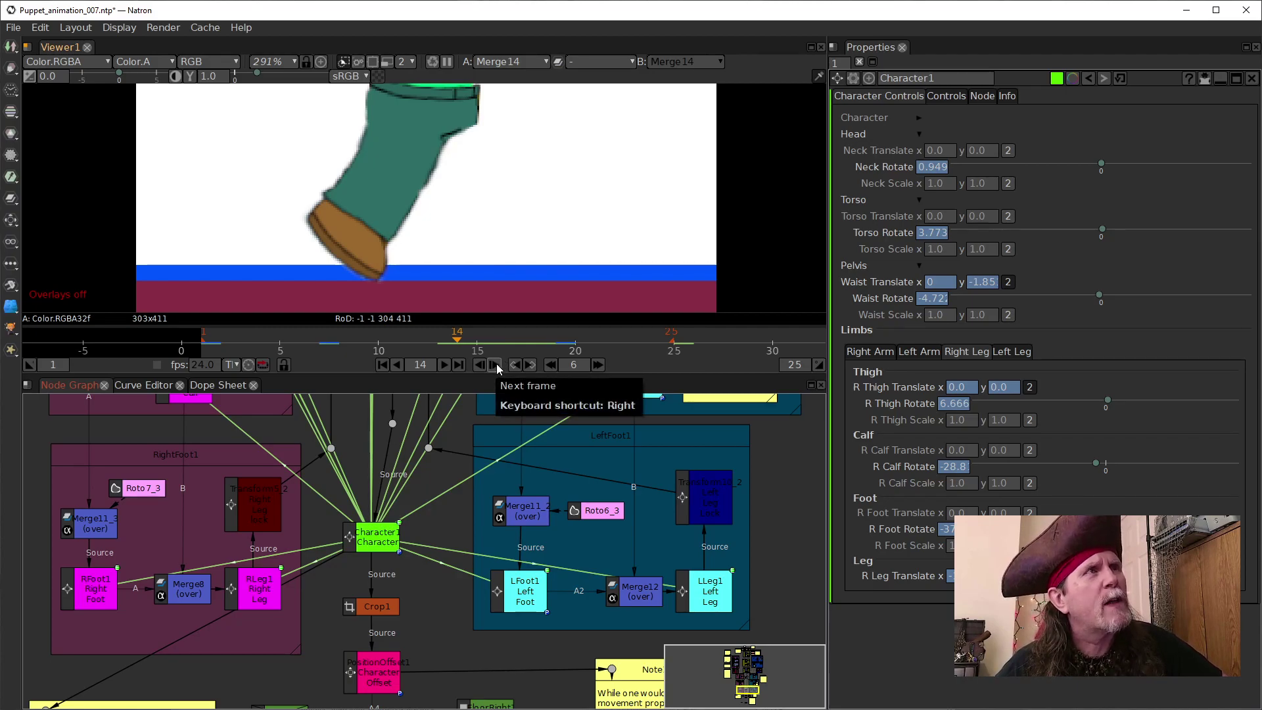
{"action": "left_click", "coordinate": [498, 361]}
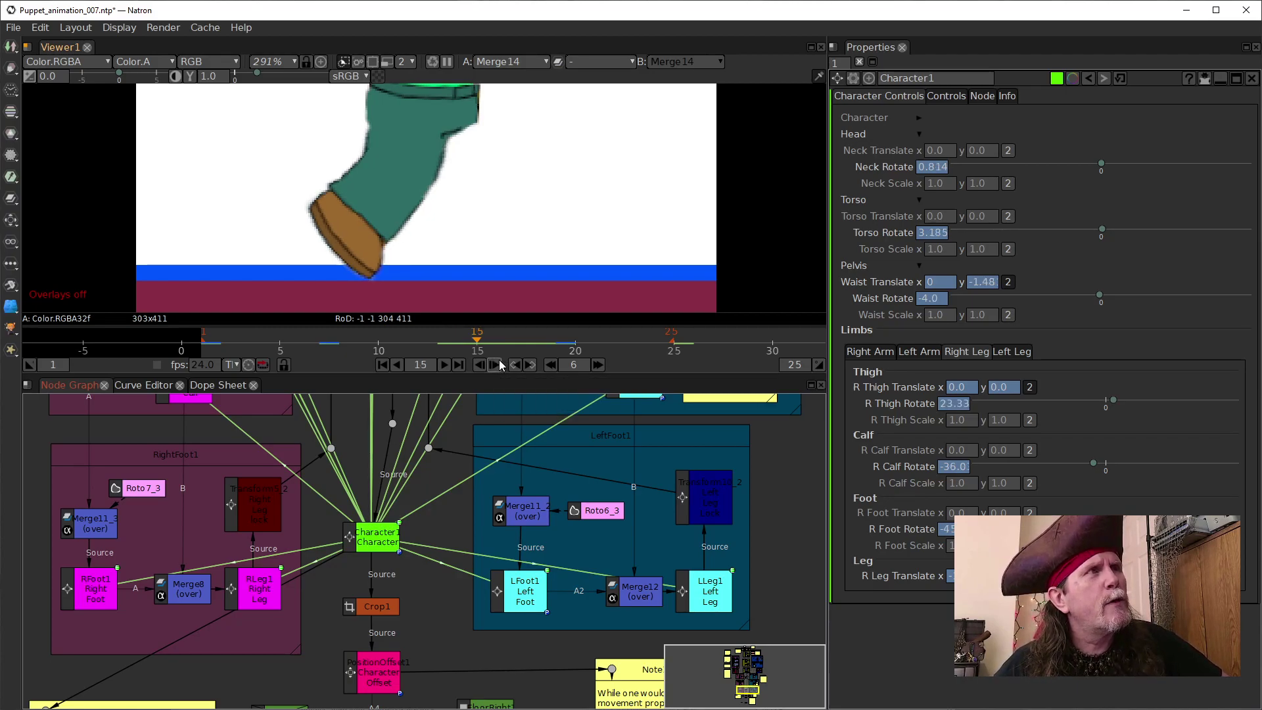
{"action": "left_click", "coordinate": [500, 360]}
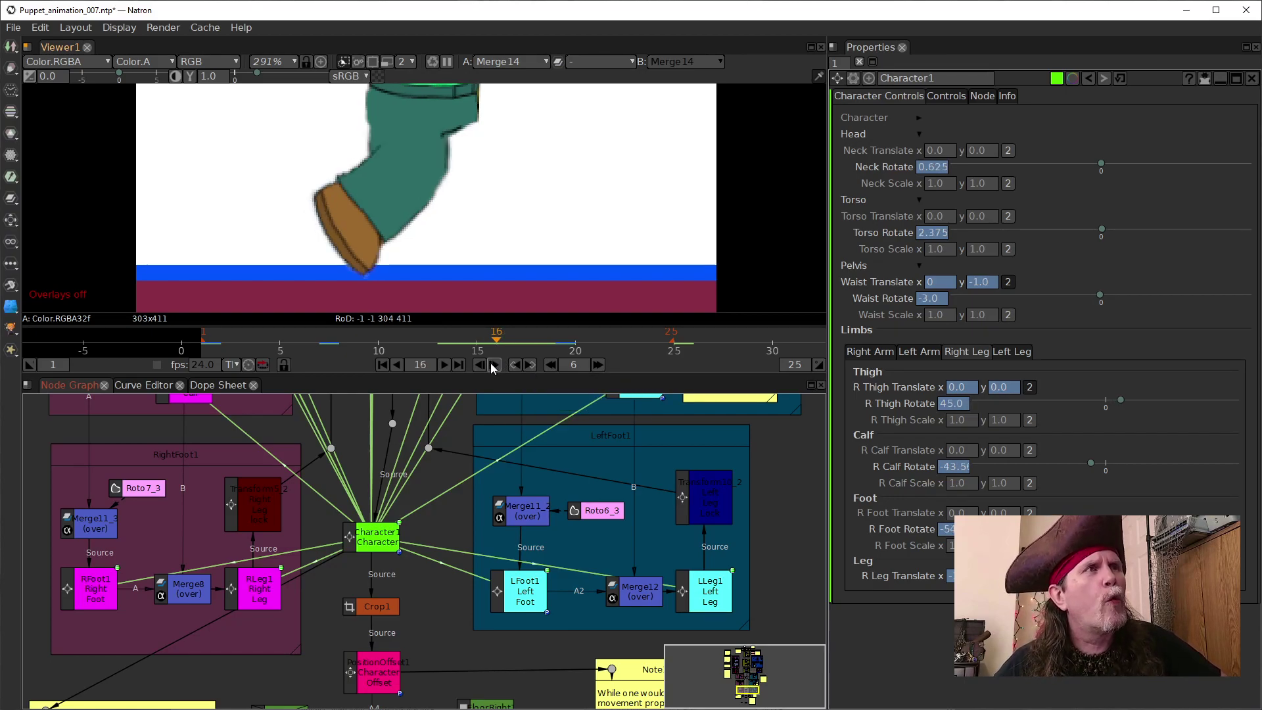
{"action": "left_click", "coordinate": [494, 366]}
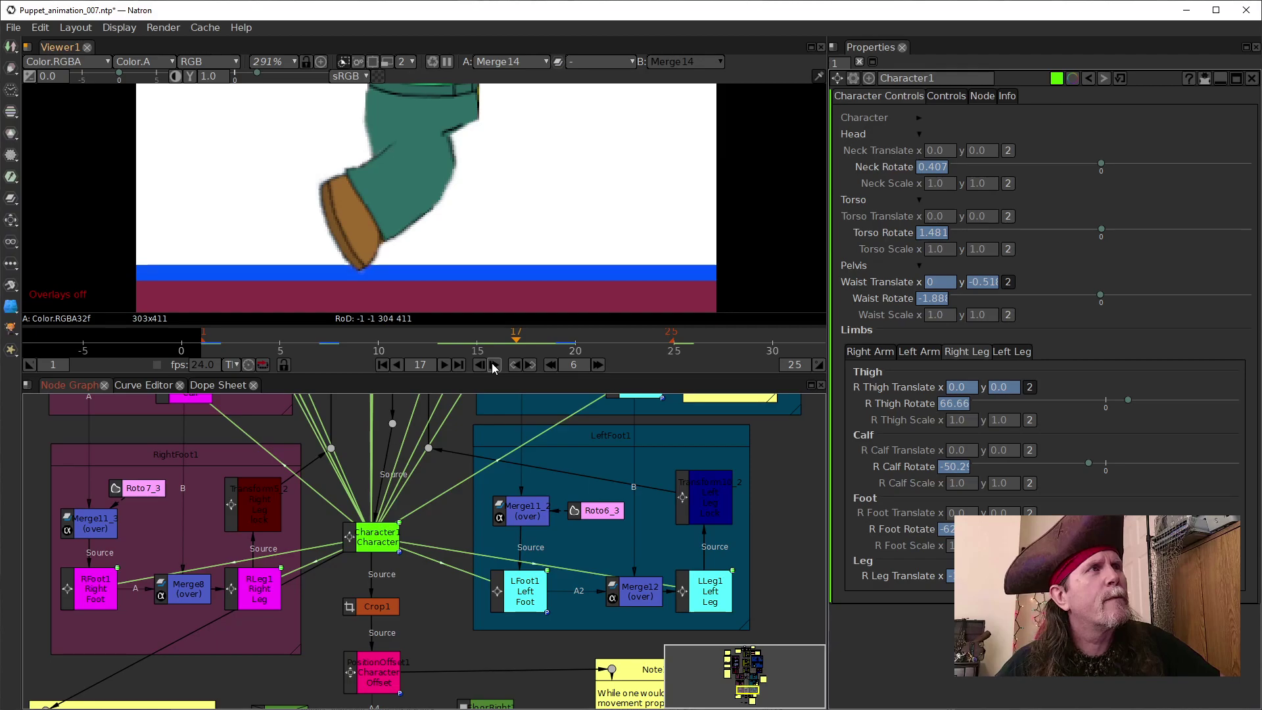
{"action": "left_click", "coordinate": [494, 365]}
{"action": "left_click", "coordinate": [494, 365]}
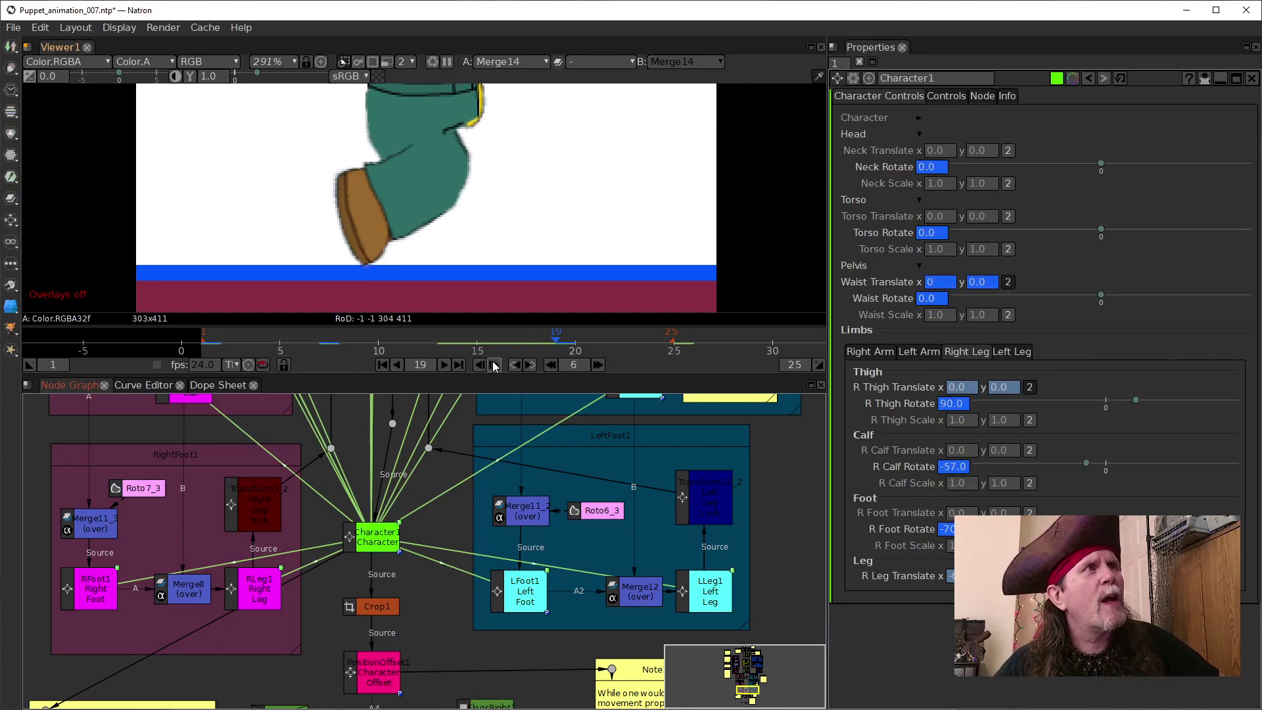
{"action": "left_click", "coordinate": [480, 365]}
{"action": "left_click", "coordinate": [480, 365]}
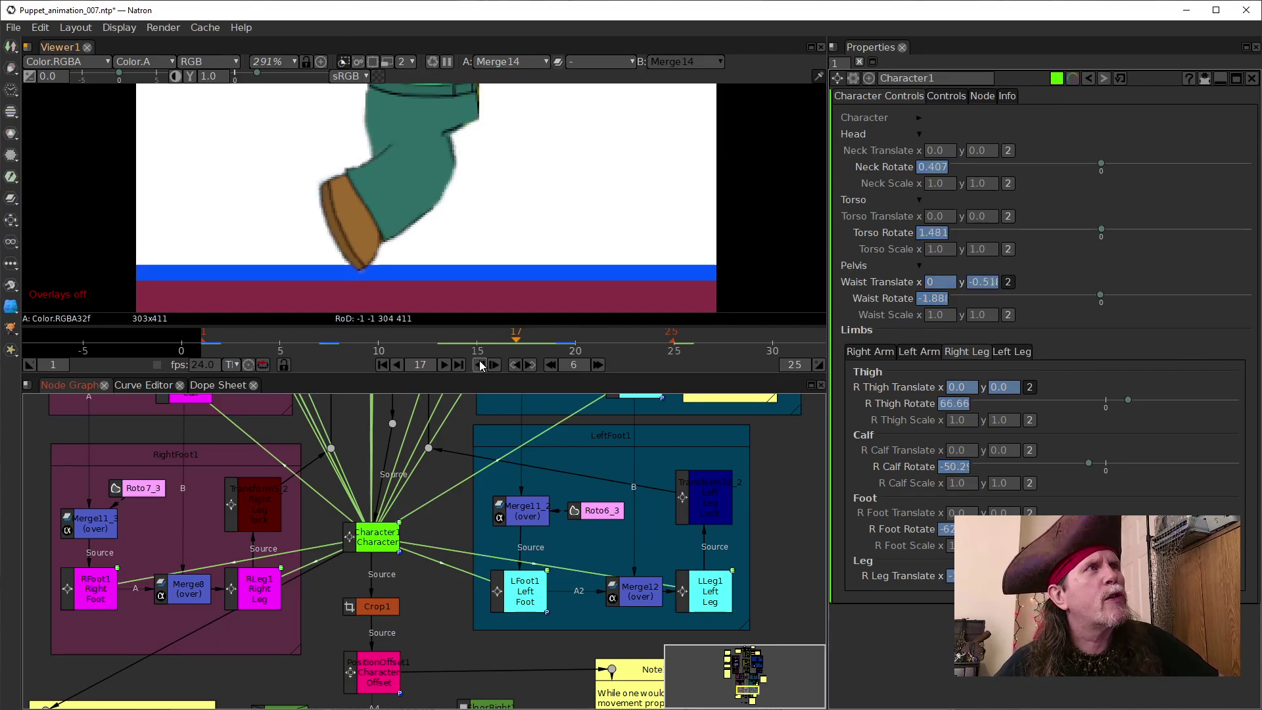
{"action": "left_click", "coordinate": [480, 365]}
{"action": "left_click", "coordinate": [480, 365]}
{"action": "left_click", "coordinate": [480, 366]}
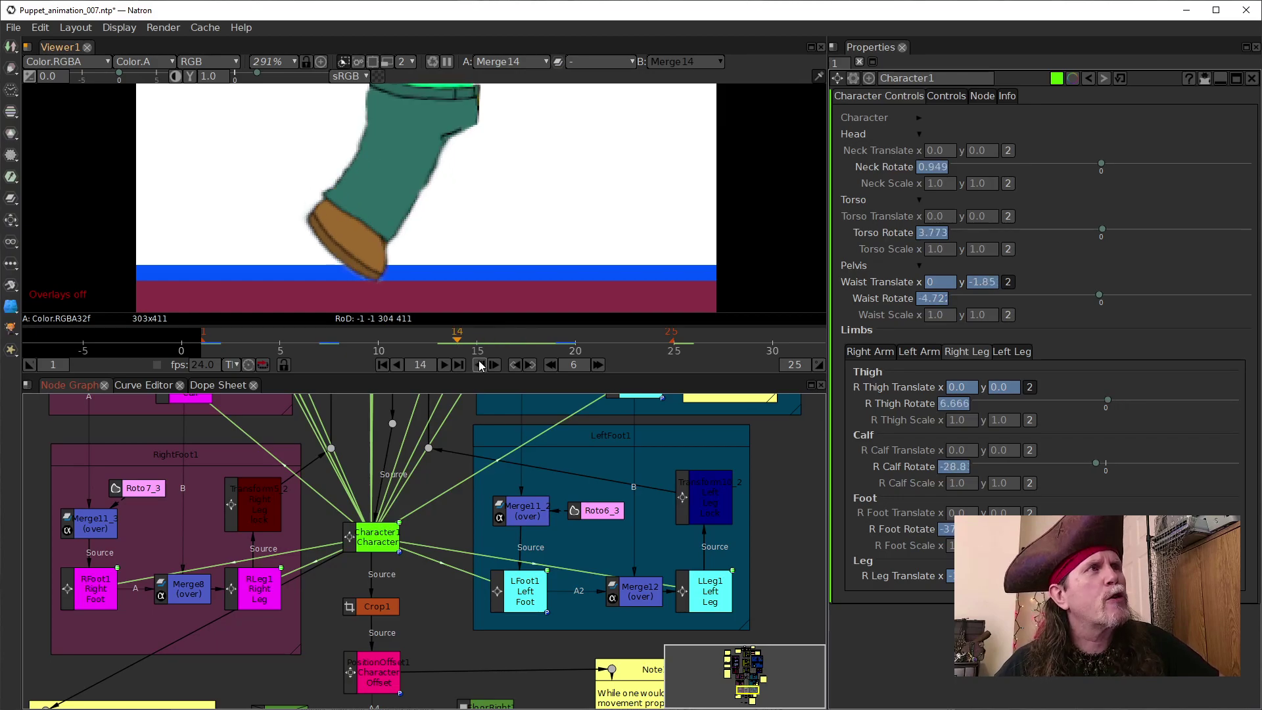
{"action": "left_click", "coordinate": [480, 365]}
{"action": "left_click", "coordinate": [480, 365]}
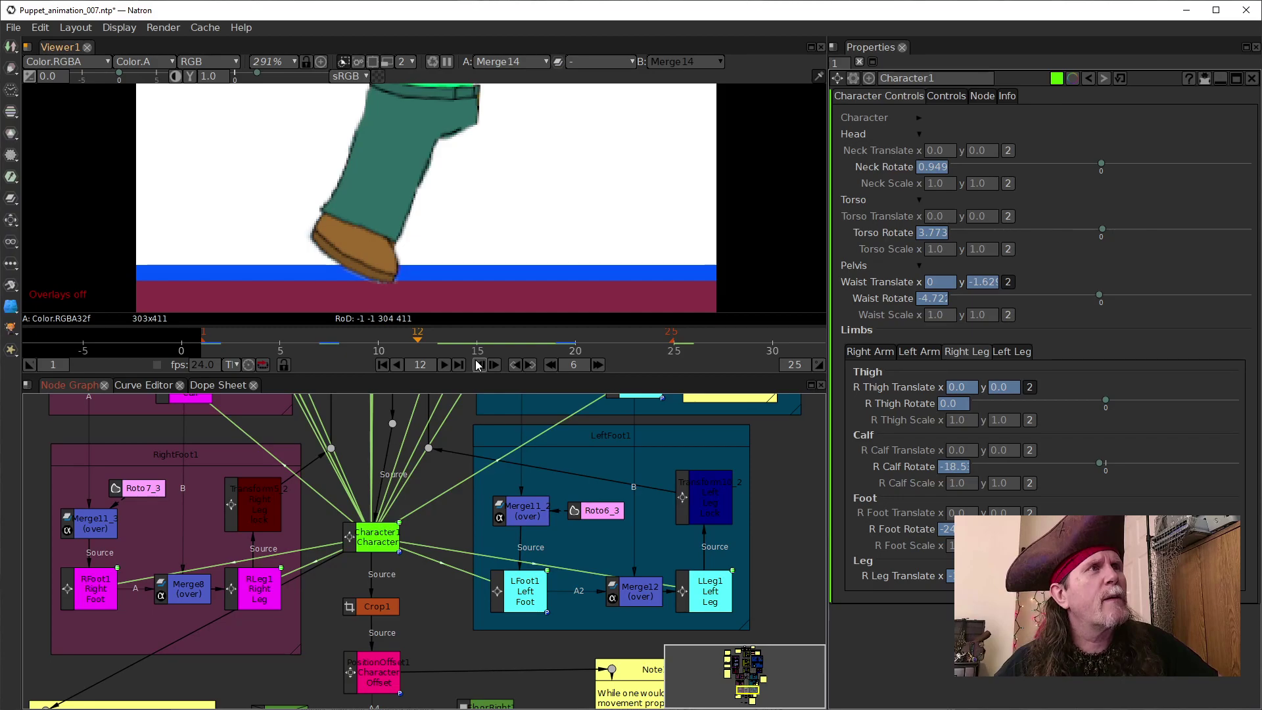
{"action": "left_click", "coordinate": [496, 366]}
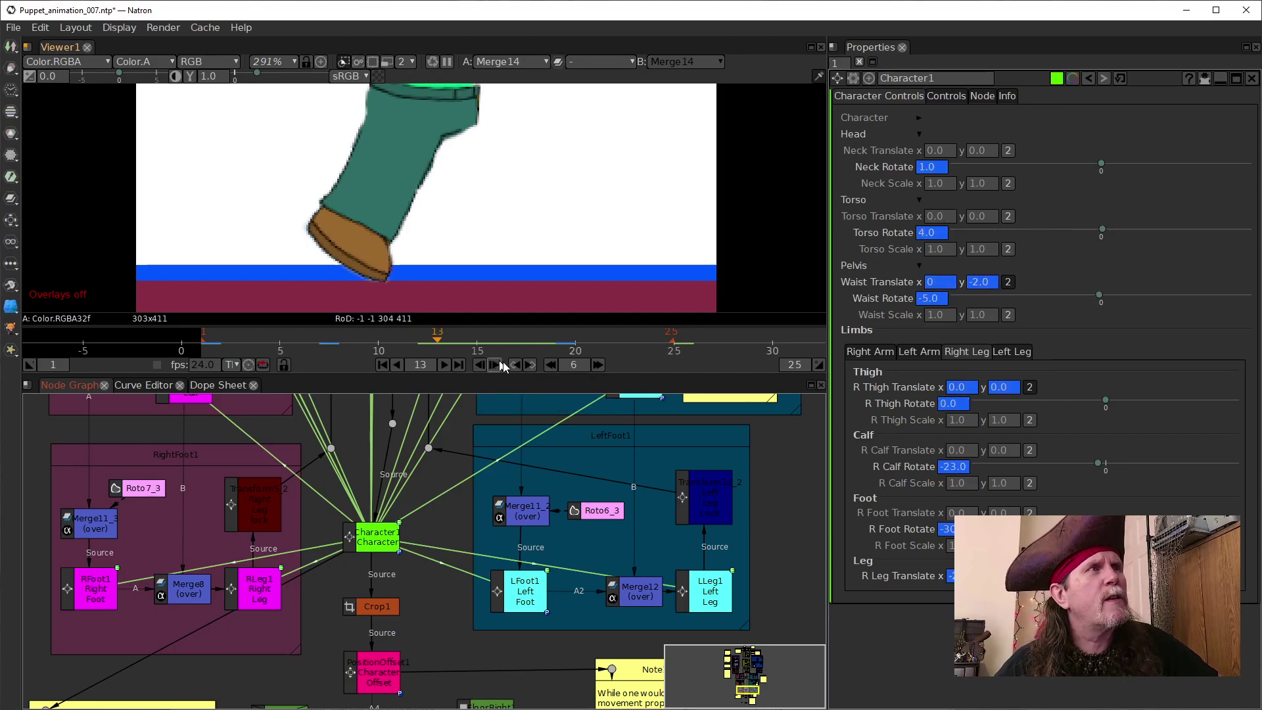
Step: Shift the right leg slightly forward at frame 19 by raising the horizontal R Leg Translate value
{"action": "left_click", "coordinate": [598, 364]}
{"action": "left_click", "coordinate": [964, 404]}
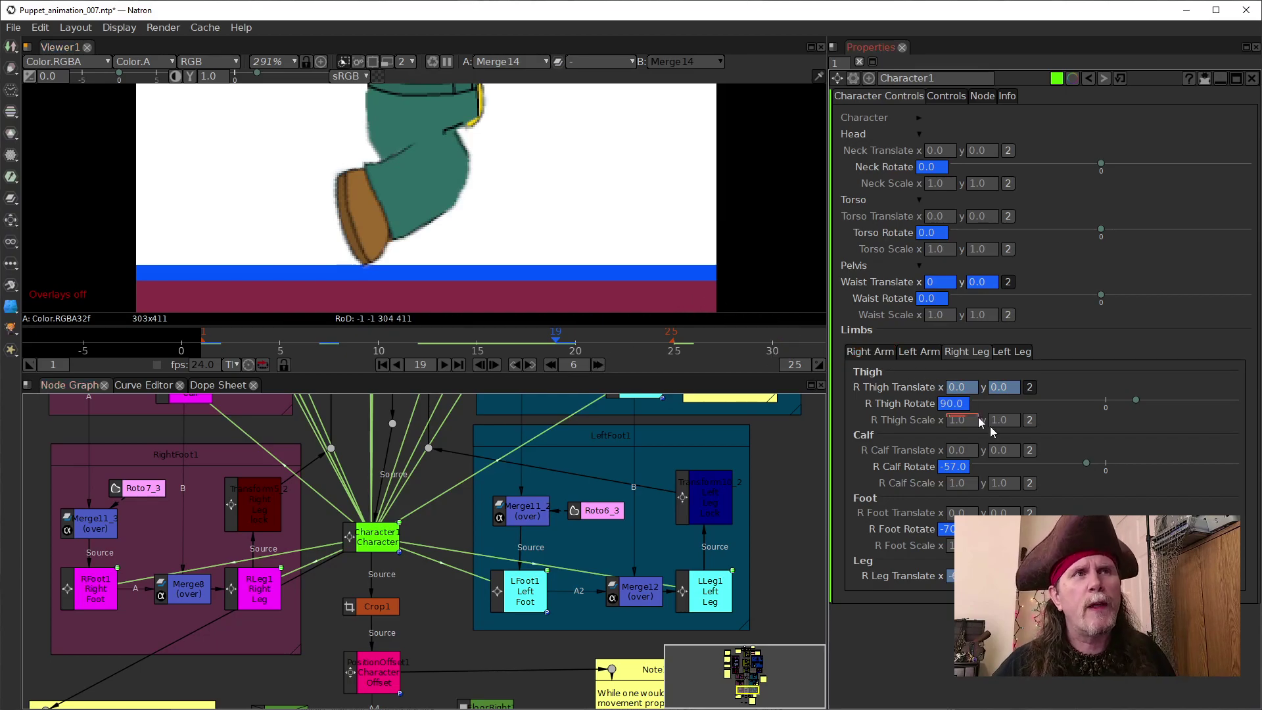
{"action": "left_click", "coordinate": [950, 576]}
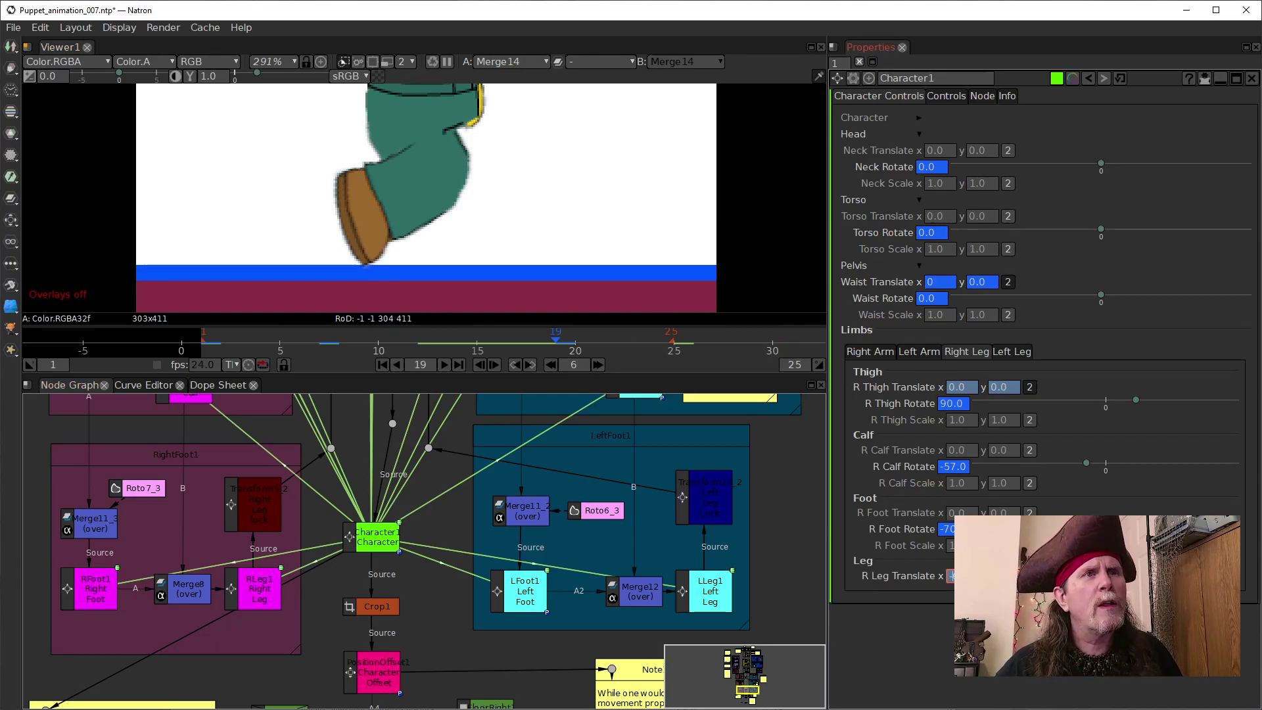
{"action": "key", "text": "Up"}
{"action": "key", "text": "Up"}
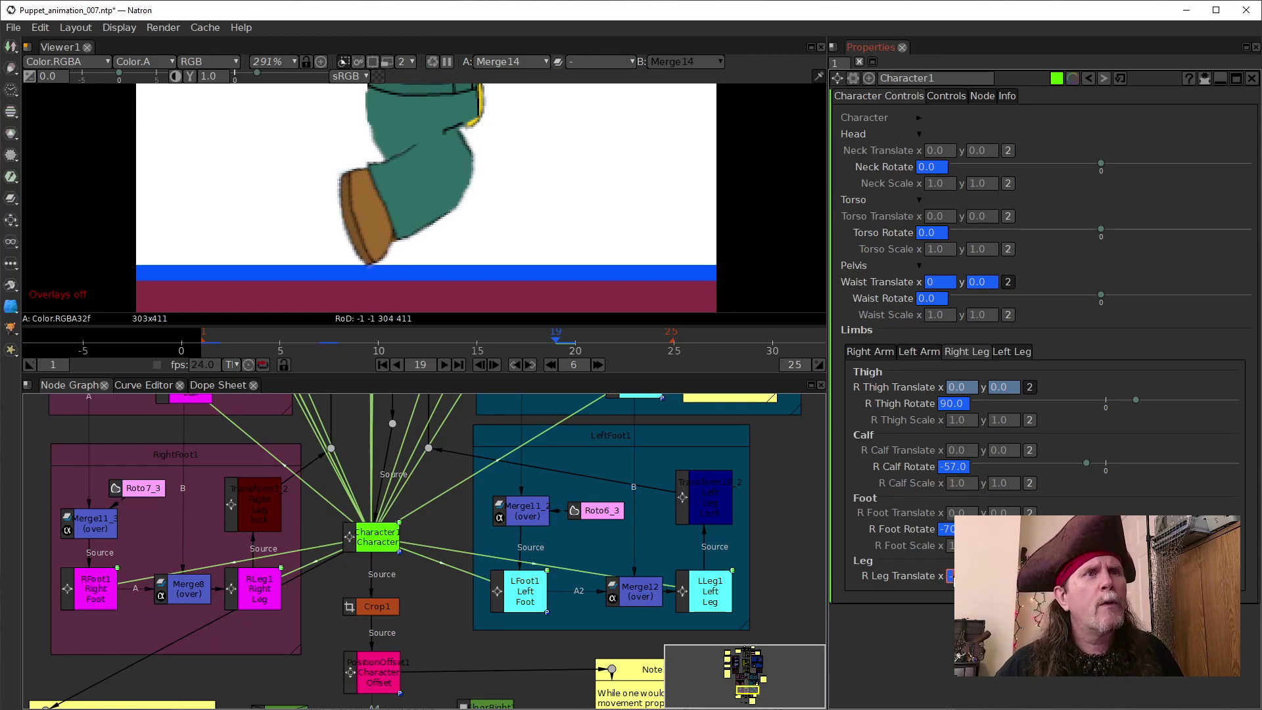
{"action": "key", "text": "Up"}
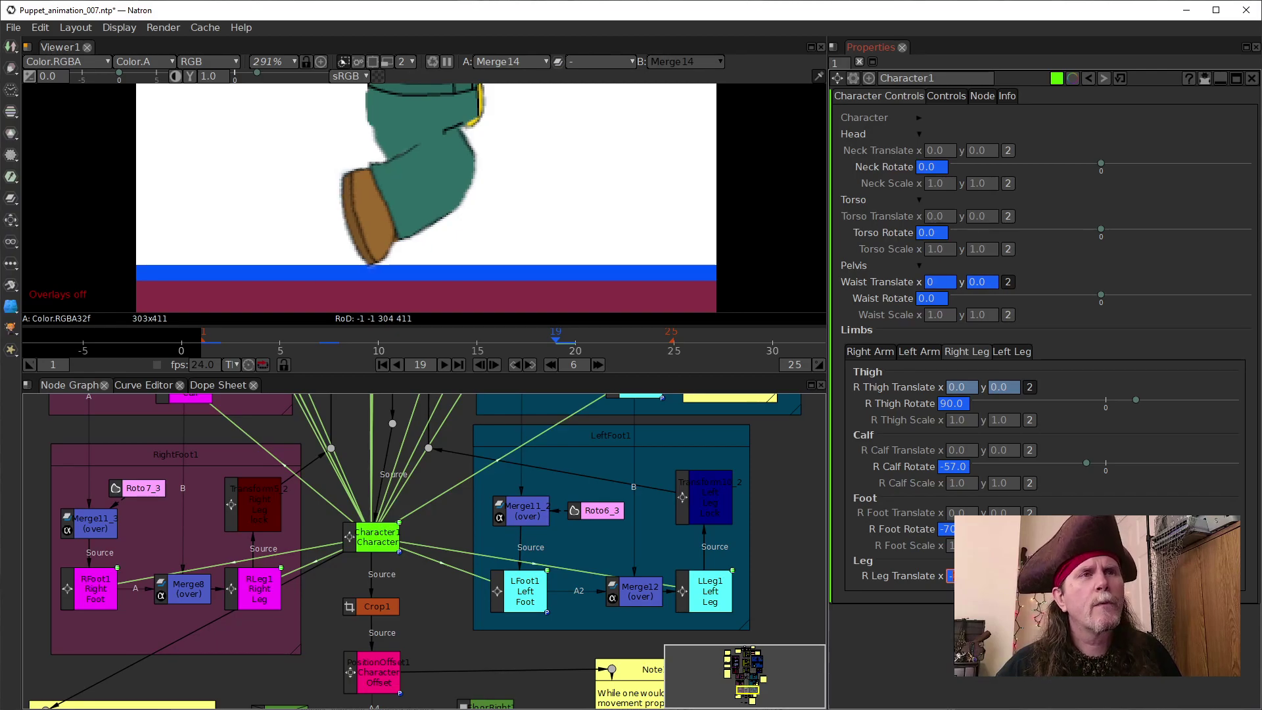
Step: Try a lower R Foot Rotate value at frame 19 and restore the foot's previous tilt
{"action": "left_click", "coordinate": [943, 530]}
{"action": "key", "text": "Down"}
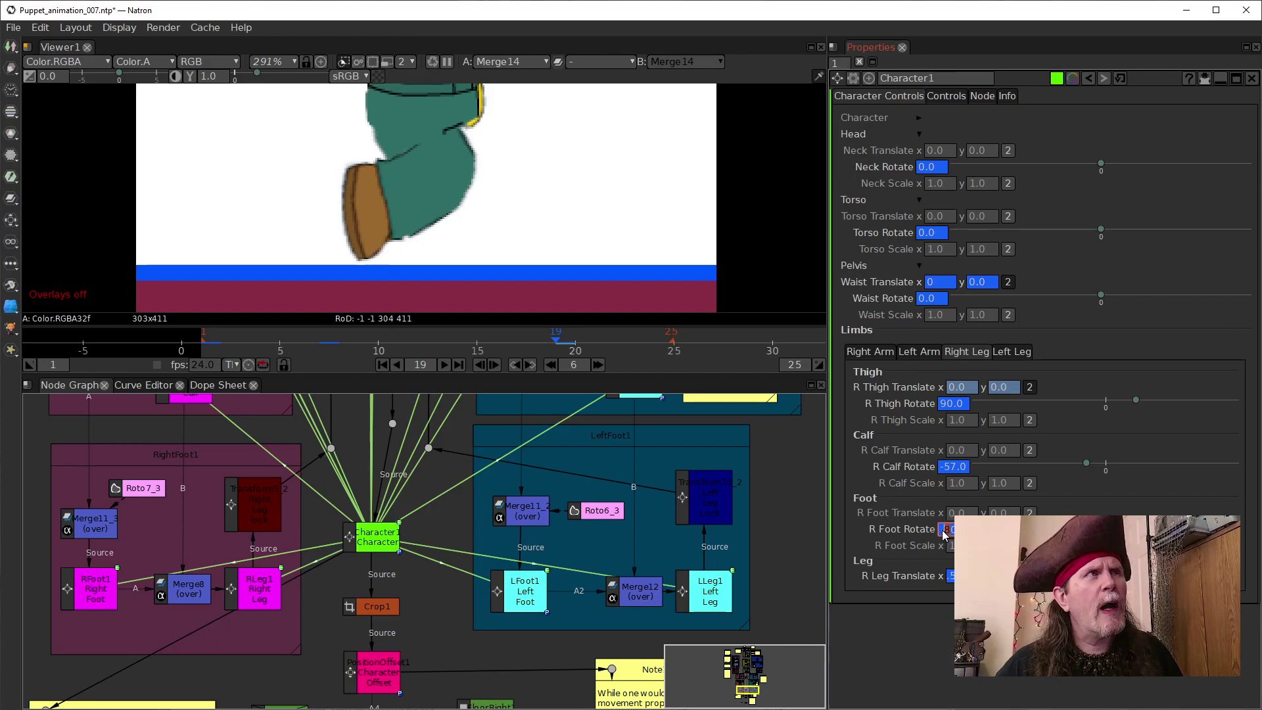
{"action": "key", "text": "Up"}
Step: Ease the right calf's bend at frame 19 by setting R Calf Rotate to -50
{"action": "left_click", "coordinate": [948, 468]}
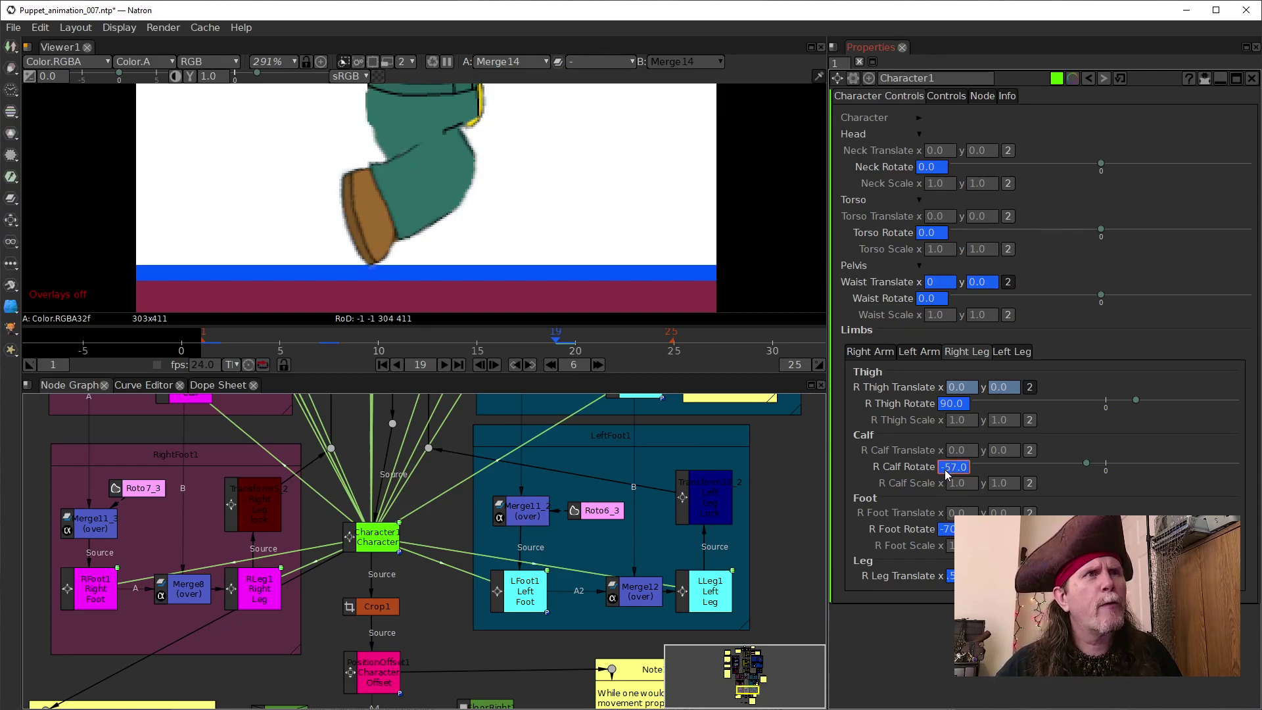
{"action": "left_click", "coordinate": [948, 468]}
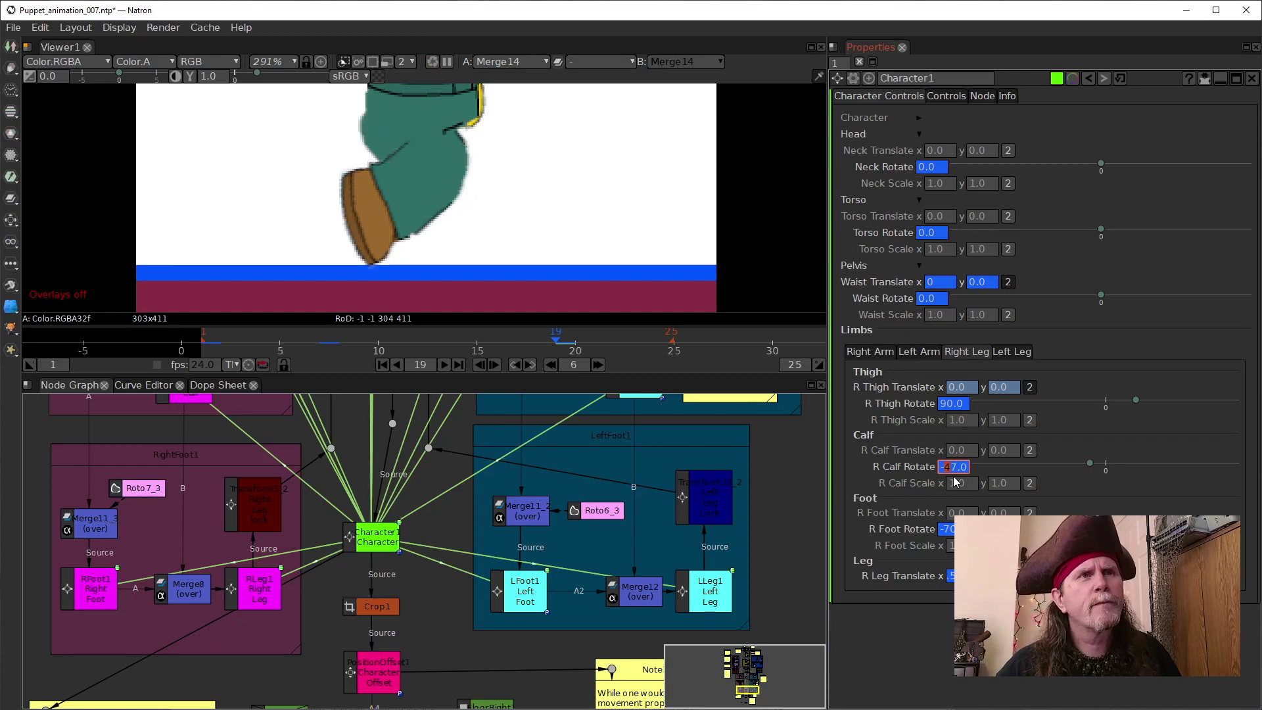
{"action": "left_click", "coordinate": [951, 469]}
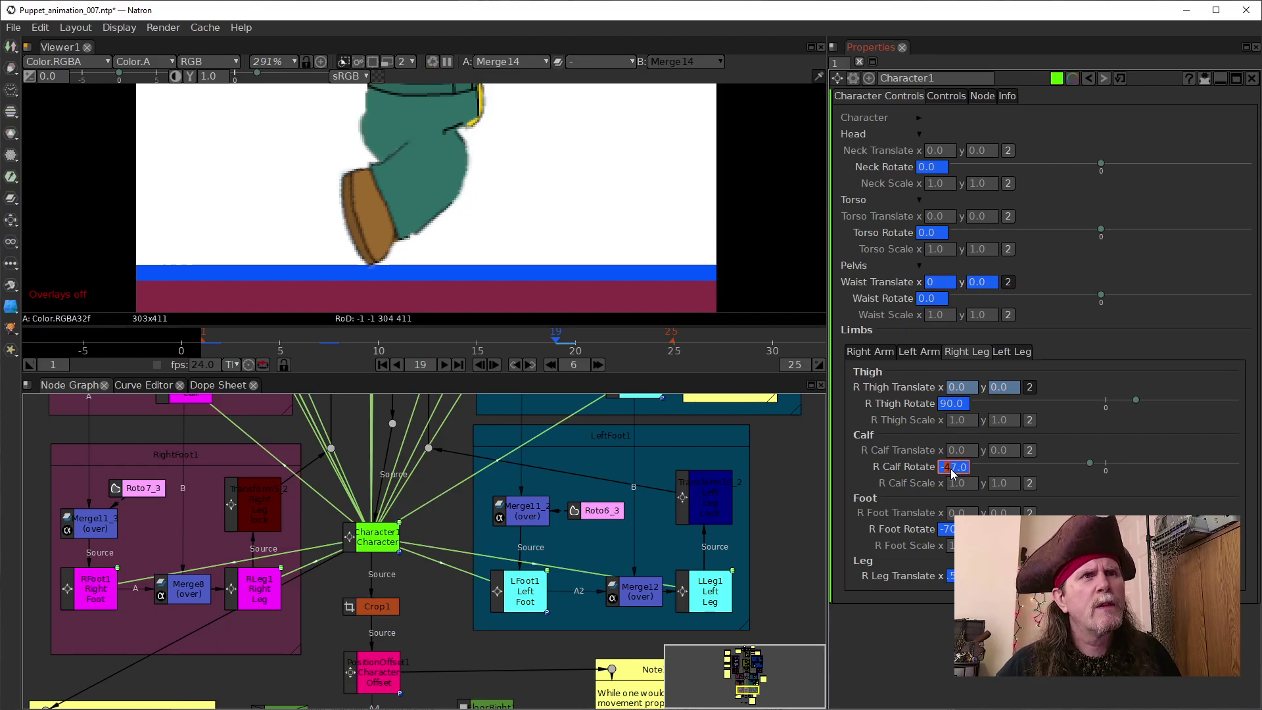
{"action": "scroll", "coordinate": [951, 468], "scroll_direction": "down", "scroll_amount": 1}
{"action": "scroll", "coordinate": [951, 471], "scroll_direction": "down", "scroll_amount": 1}
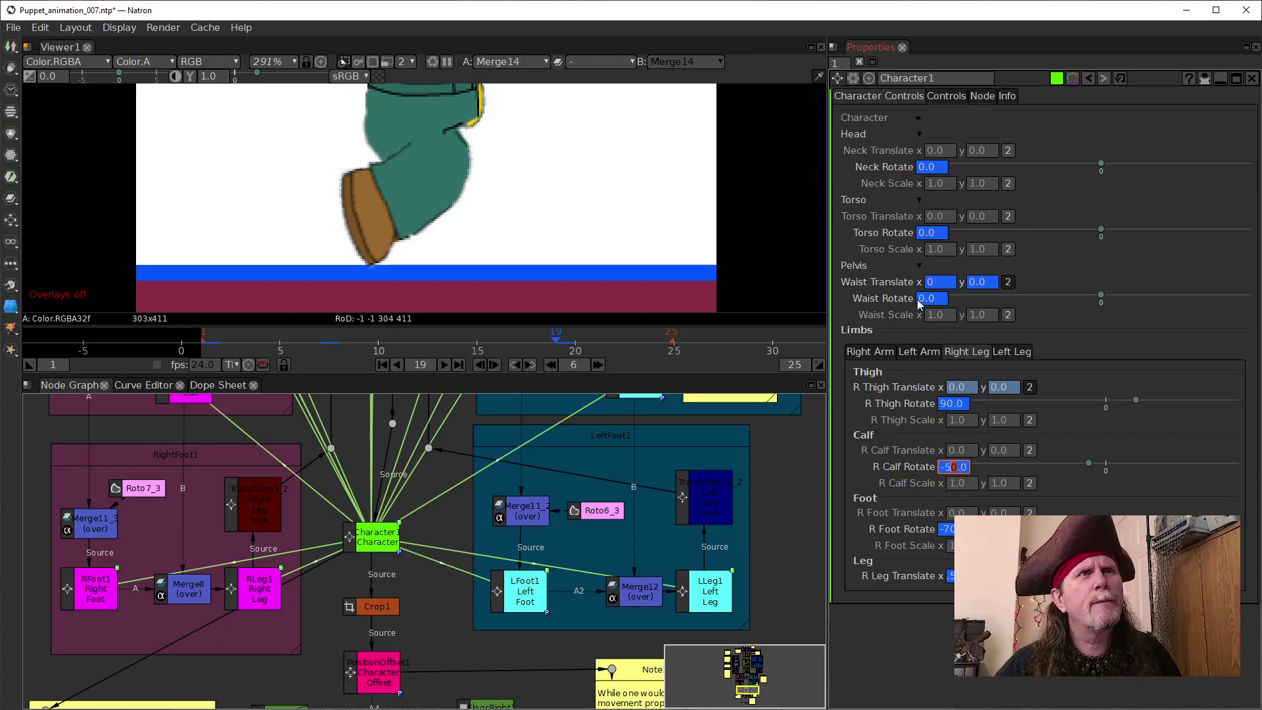
Step: Set R Thigh Rotate to 85 at frame 19 and lift the right leg slightly off the ground
{"action": "scroll", "coordinate": [947, 411], "scroll_direction": "down", "scroll_amount": 1}
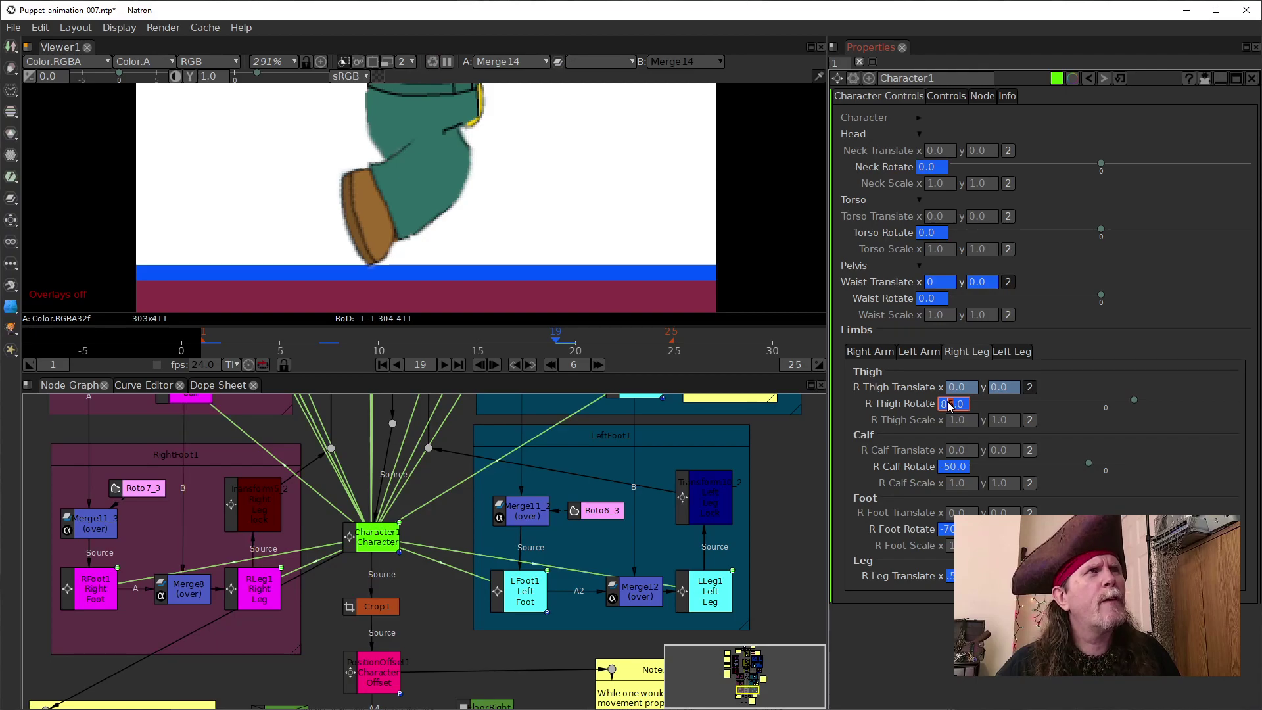
{"action": "type", "text": "5"}
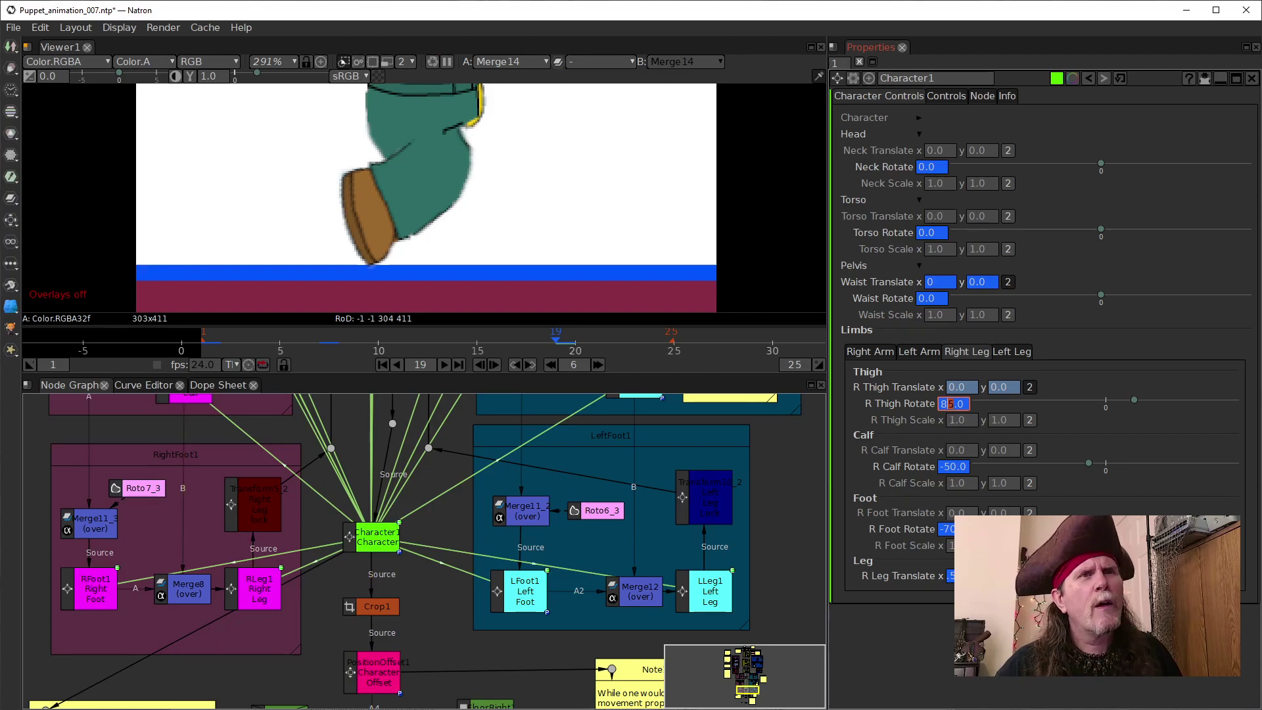
{"action": "key", "text": "Return"}
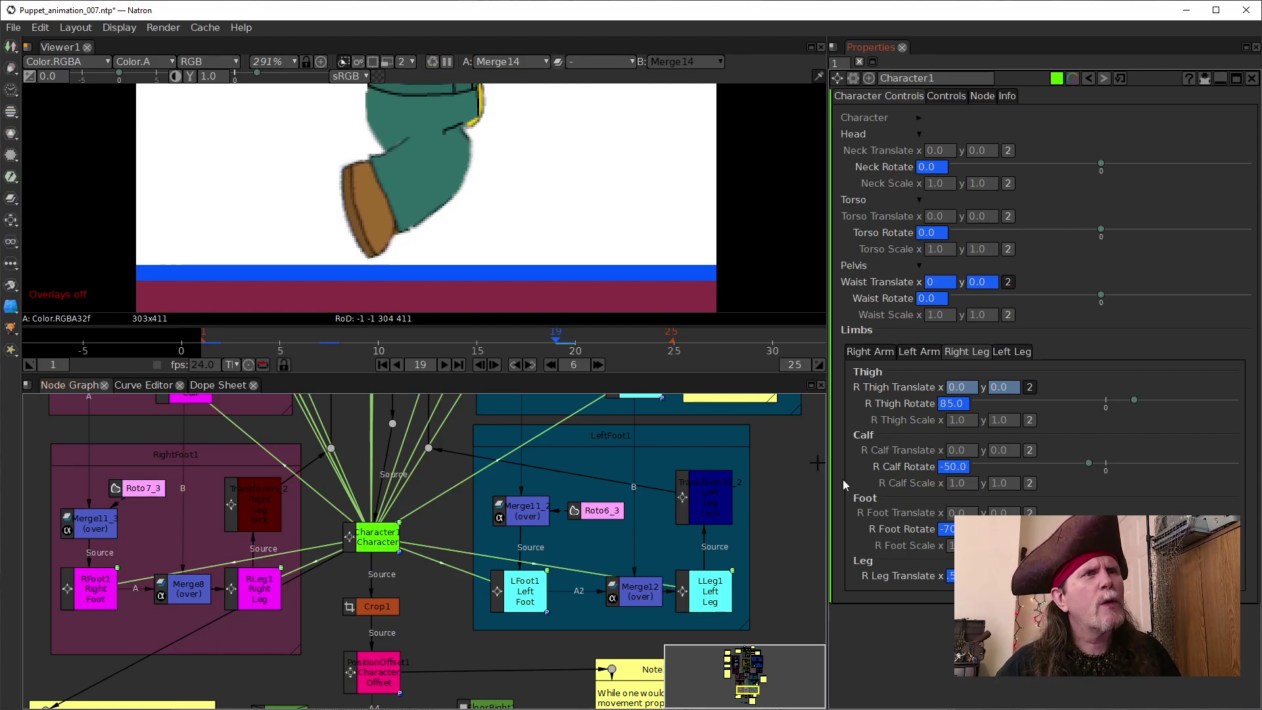
Step: Set the frame increment to 3 and compare the right leg's poses at frames 19 and 22
{"action": "left_click", "coordinate": [495, 365]}
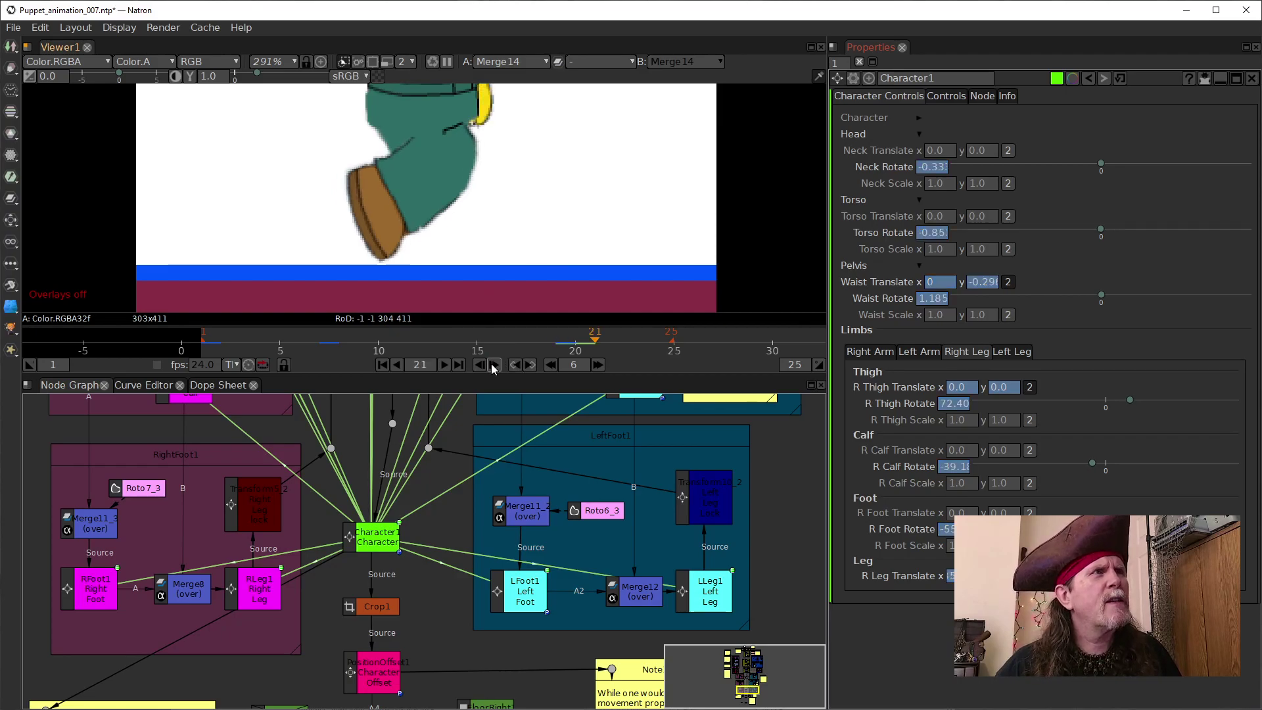
{"action": "left_click", "coordinate": [494, 366]}
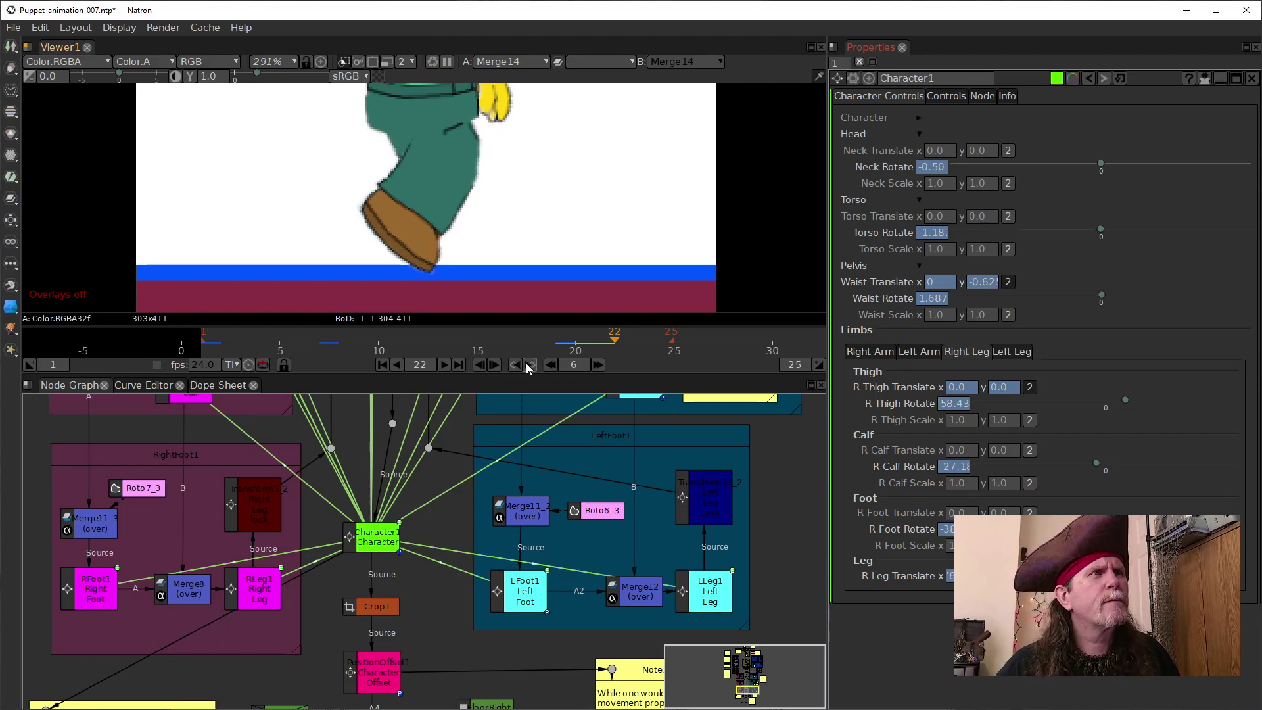
{"action": "left_click", "coordinate": [482, 367]}
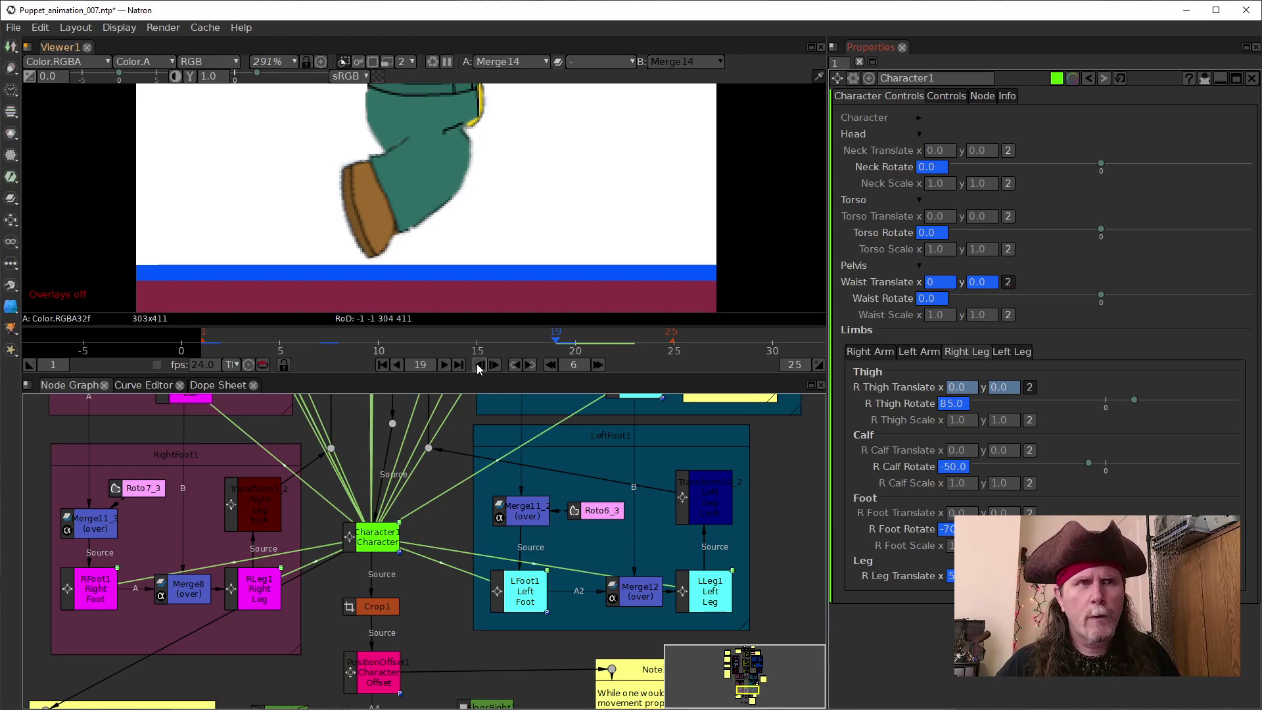
{"action": "double_click", "coordinate": [574, 364]}
{"action": "type", "text": "3"}
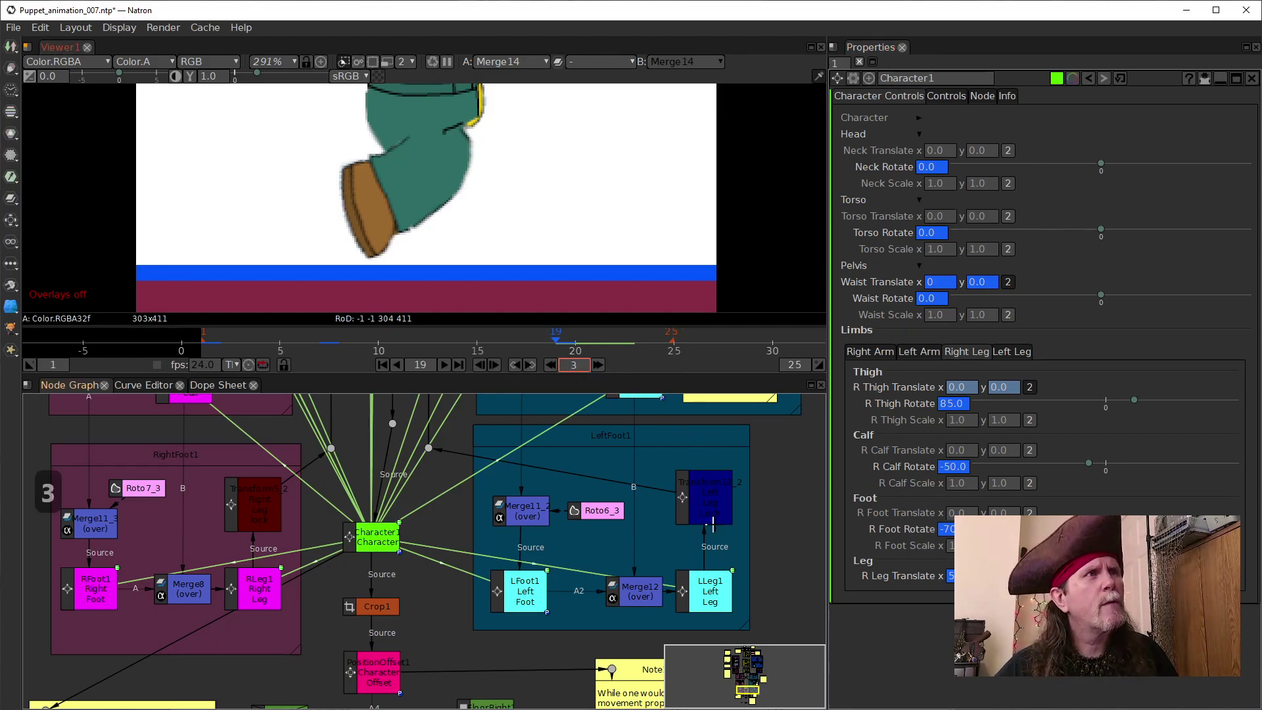
{"action": "left_click", "coordinate": [597, 364]}
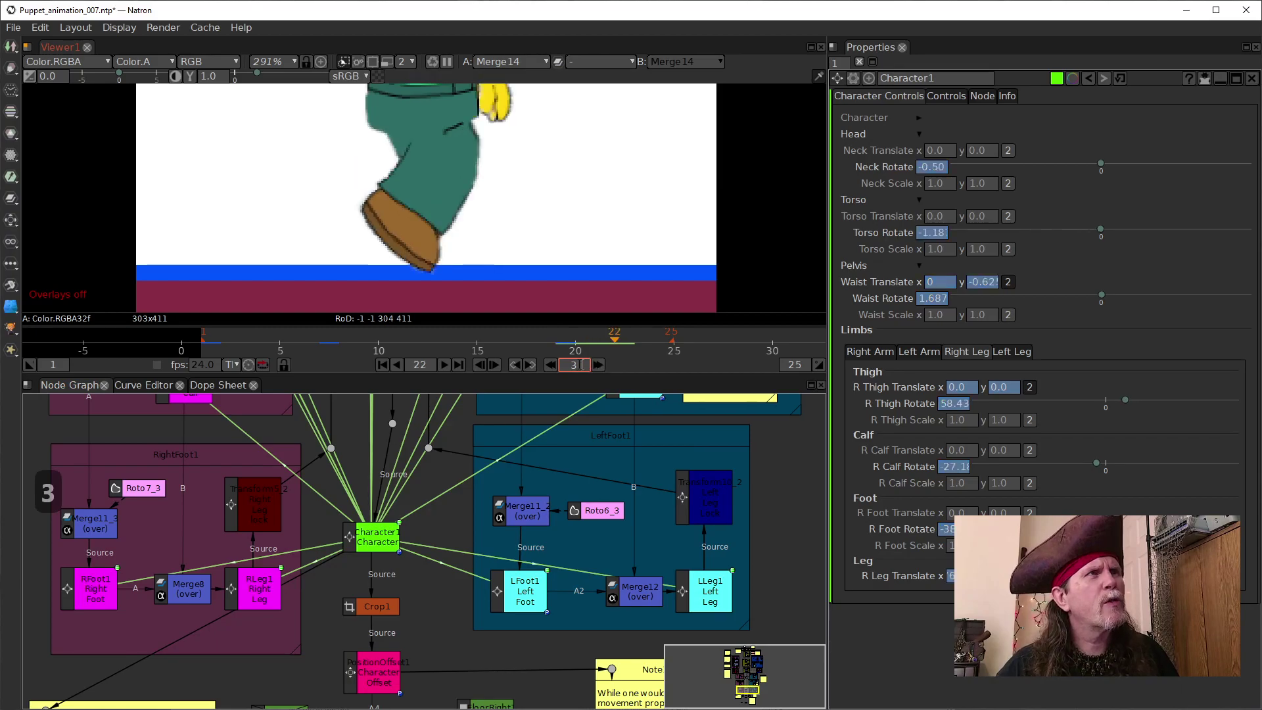
{"action": "left_click", "coordinate": [549, 365]}
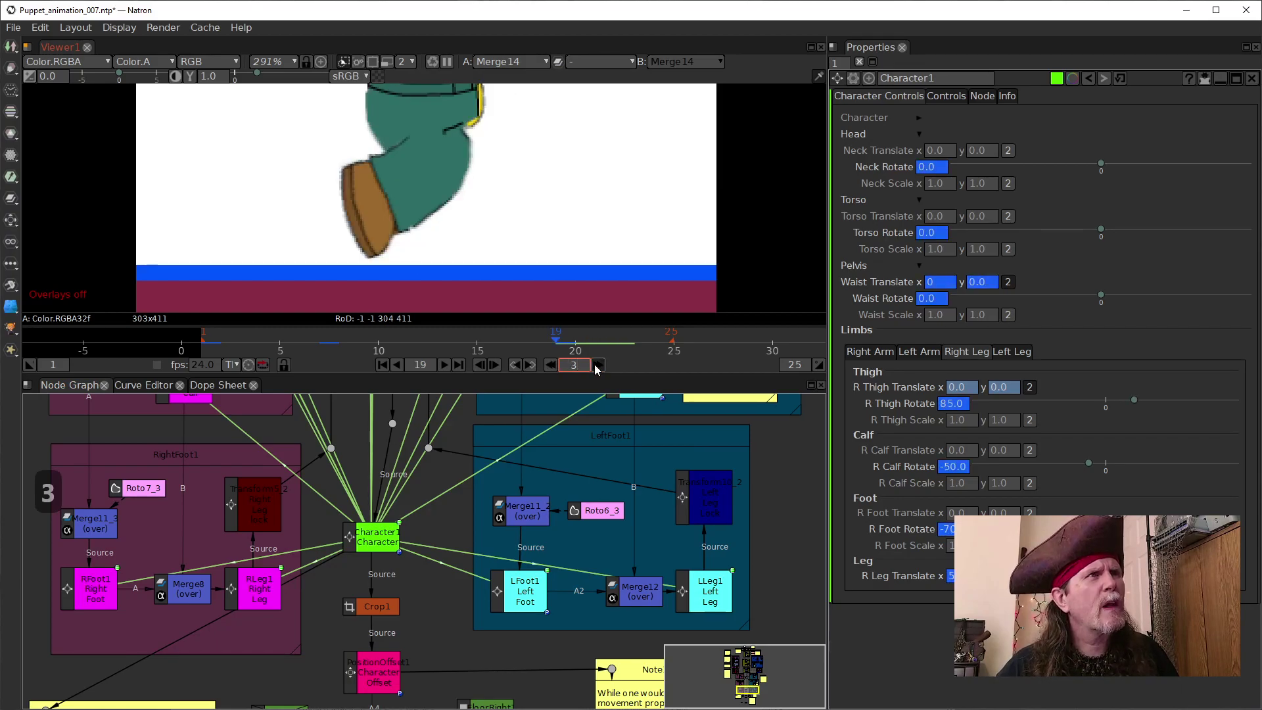
{"action": "left_click", "coordinate": [595, 365]}
{"action": "left_click", "coordinate": [552, 365]}
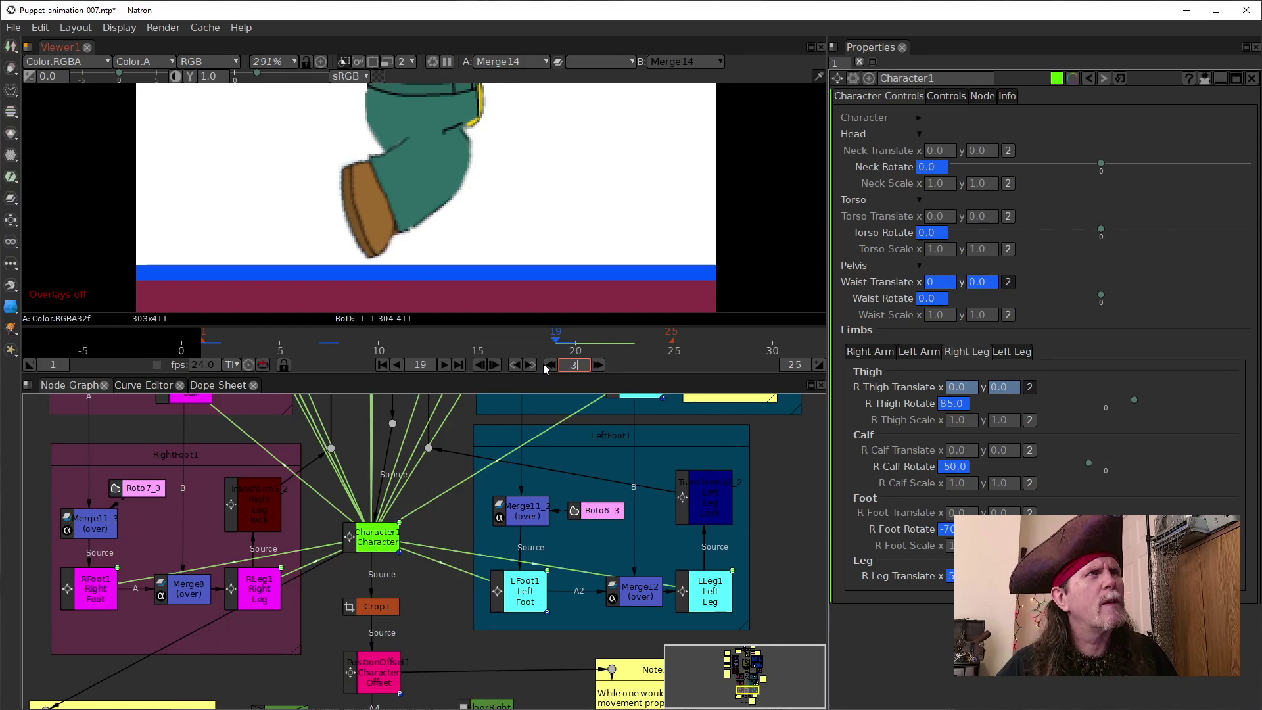
Step: Lift the right leg at frame 22 by raising its vertical R Leg Translate value so the toe clears the ground
{"action": "left_click", "coordinate": [600, 366]}
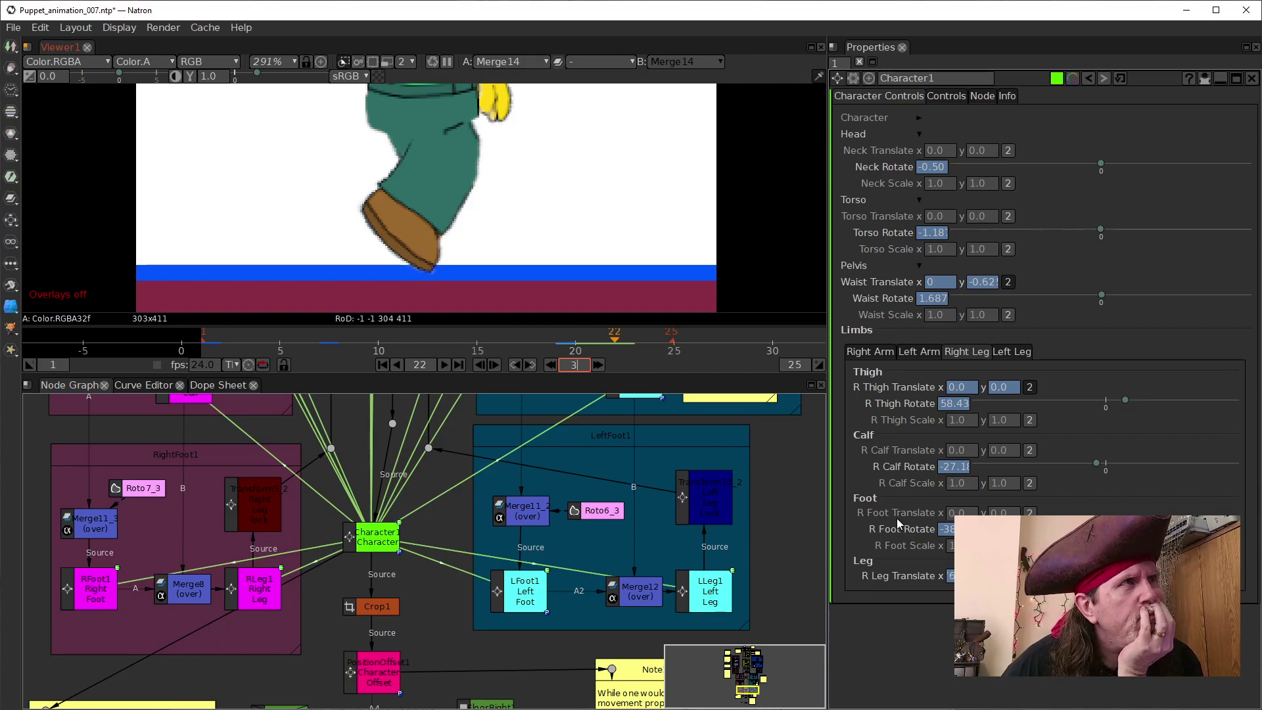
{"action": "left_click", "coordinate": [1005, 576]}
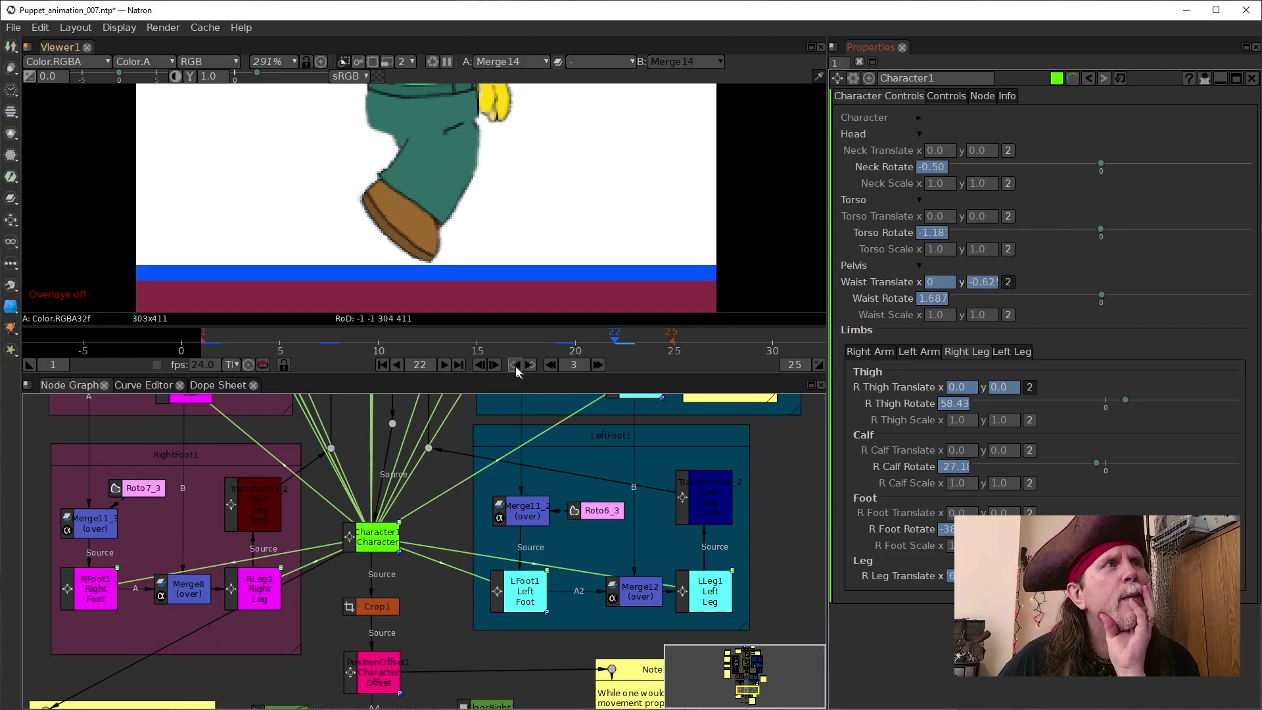
Step: Step frame by frame from 22 back to 19 and forward to 23 to check the right leg's swing
{"action": "left_click", "coordinate": [478, 365]}
{"action": "left_click", "coordinate": [479, 365]}
{"action": "left_click", "coordinate": [479, 365]}
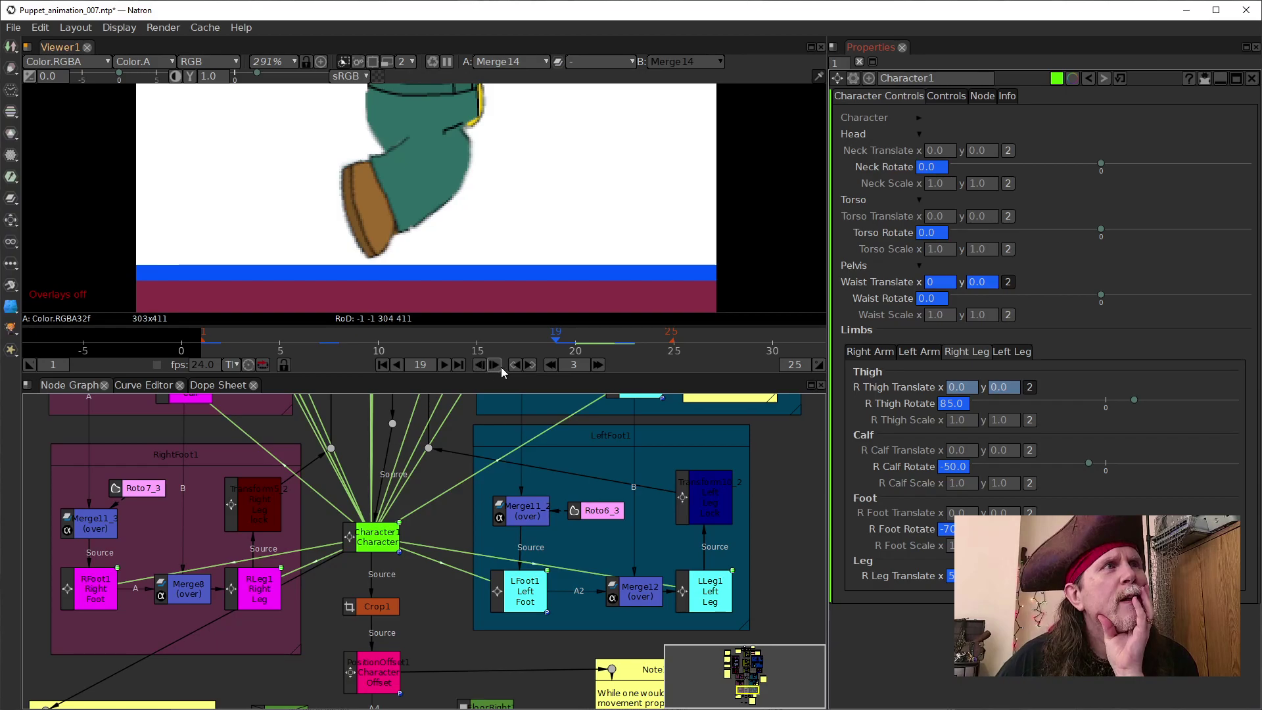
{"action": "left_click", "coordinate": [497, 365]}
{"action": "left_click", "coordinate": [497, 366]}
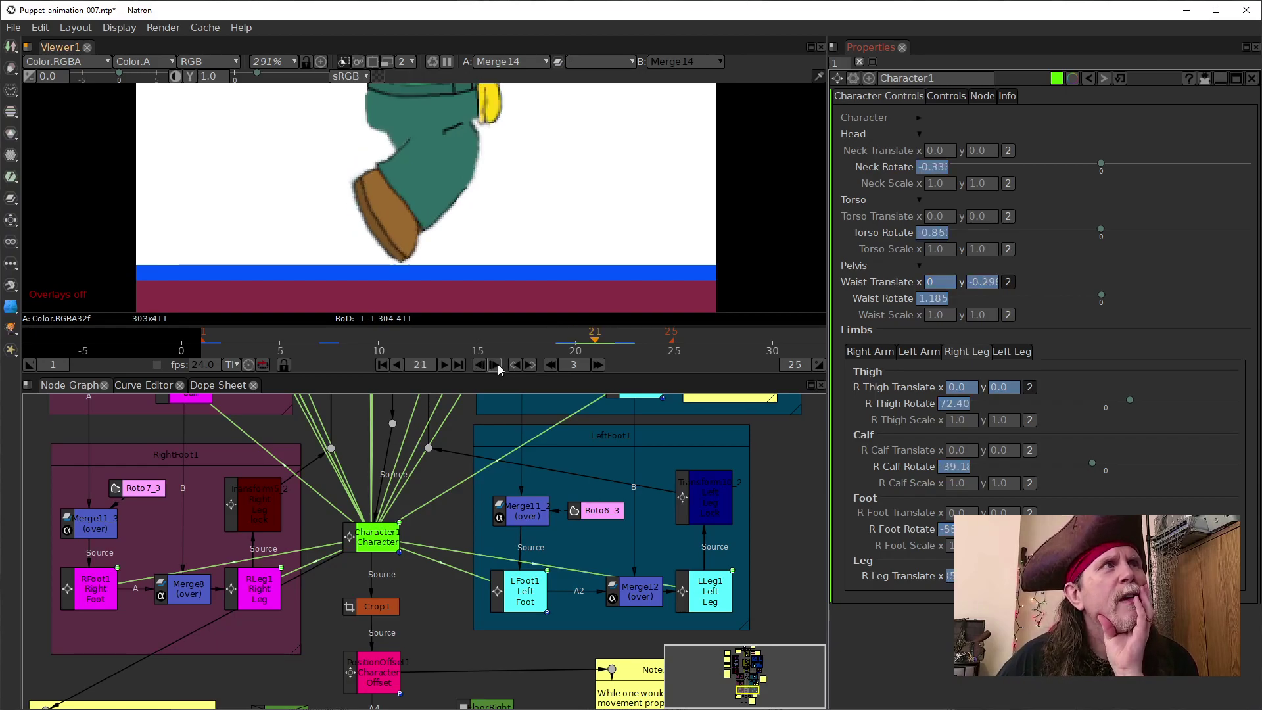
{"action": "left_click", "coordinate": [497, 366]}
{"action": "left_click", "coordinate": [497, 366]}
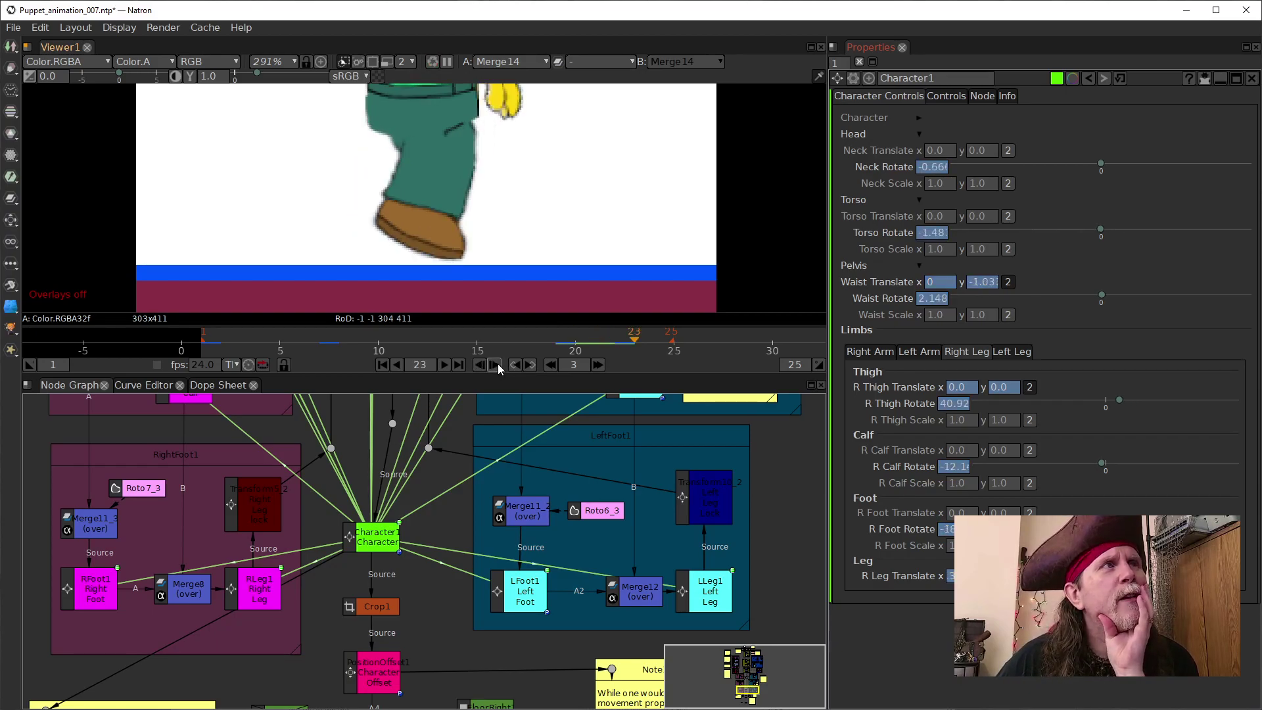
Step: Step through frames 15 to 24 and return to frame 19 to examine the right leg's forward swing
{"action": "left_click", "coordinate": [497, 365]}
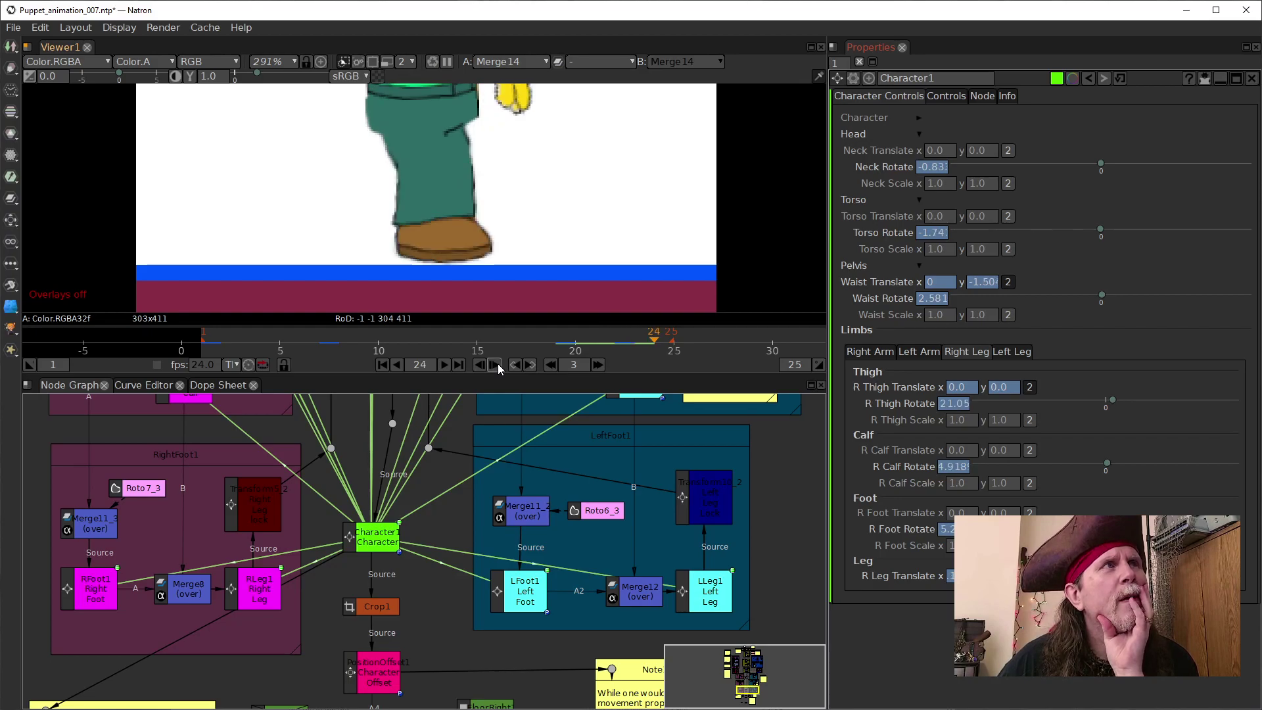
{"action": "left_click", "coordinate": [478, 365]}
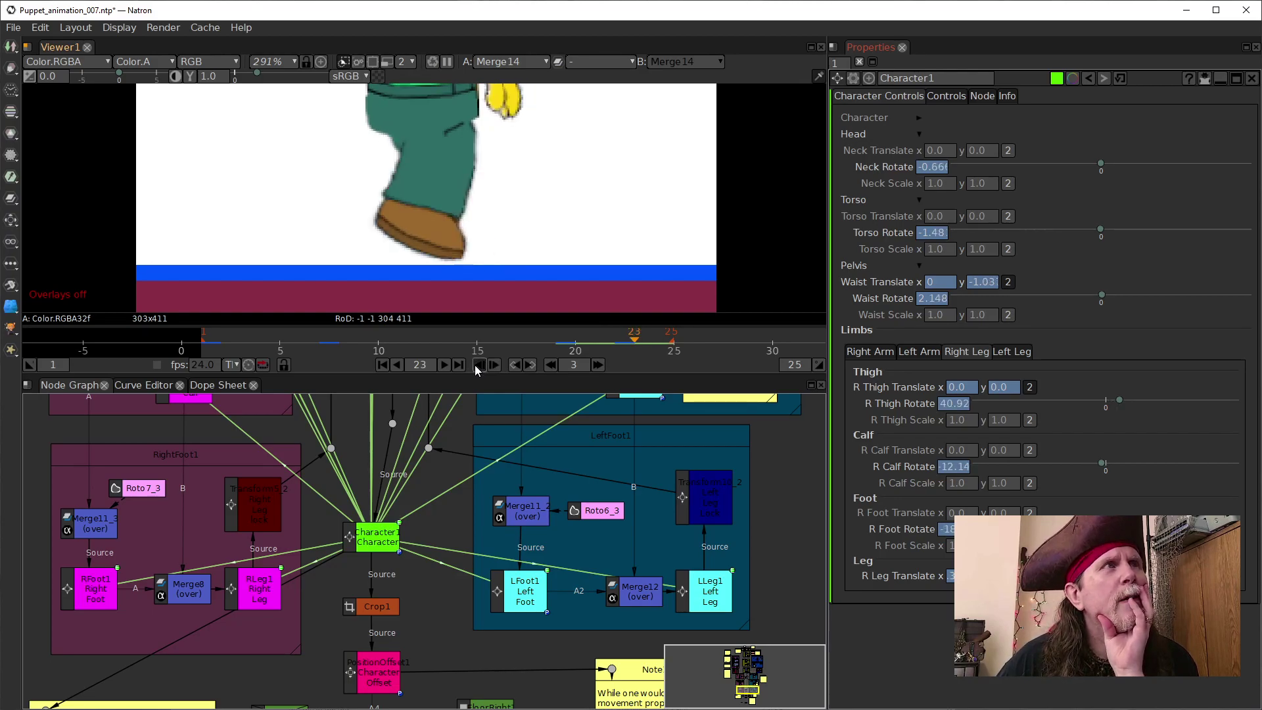
{"action": "left_click", "coordinate": [478, 365]}
{"action": "left_click", "coordinate": [478, 365]}
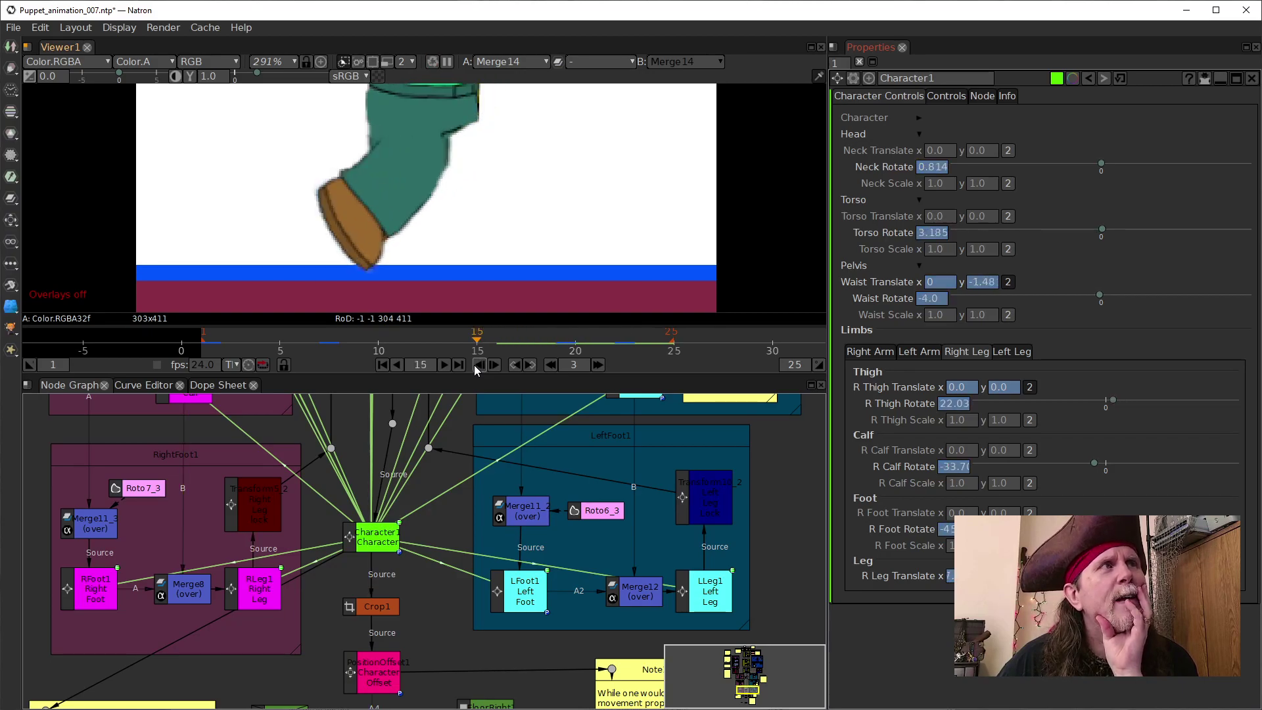
{"action": "left_click", "coordinate": [494, 366]}
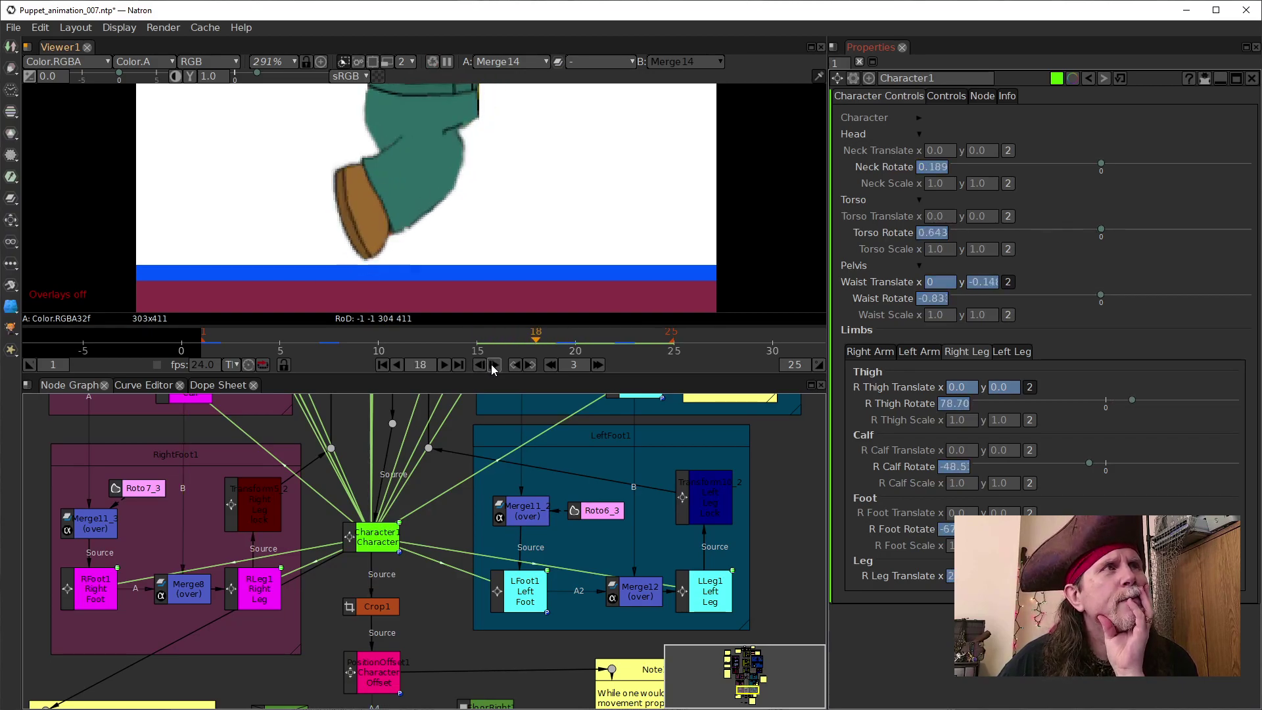
{"action": "left_click", "coordinate": [479, 365]}
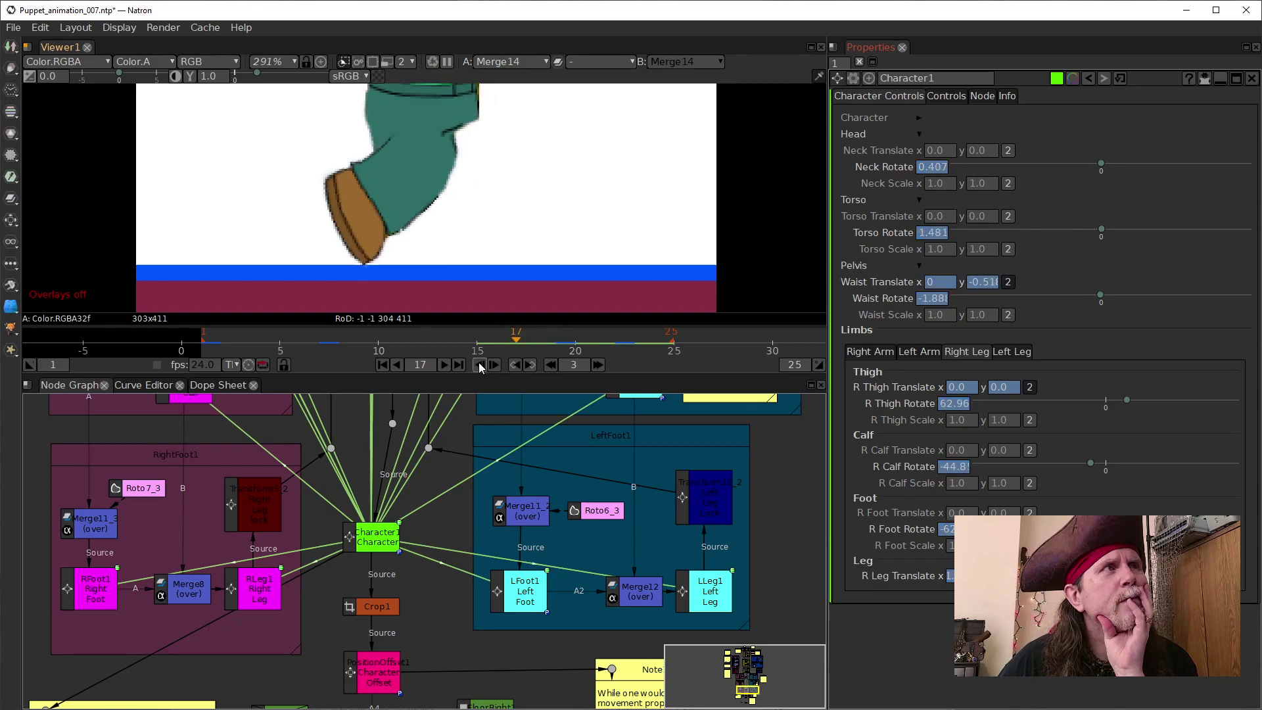
{"action": "left_click", "coordinate": [495, 366]}
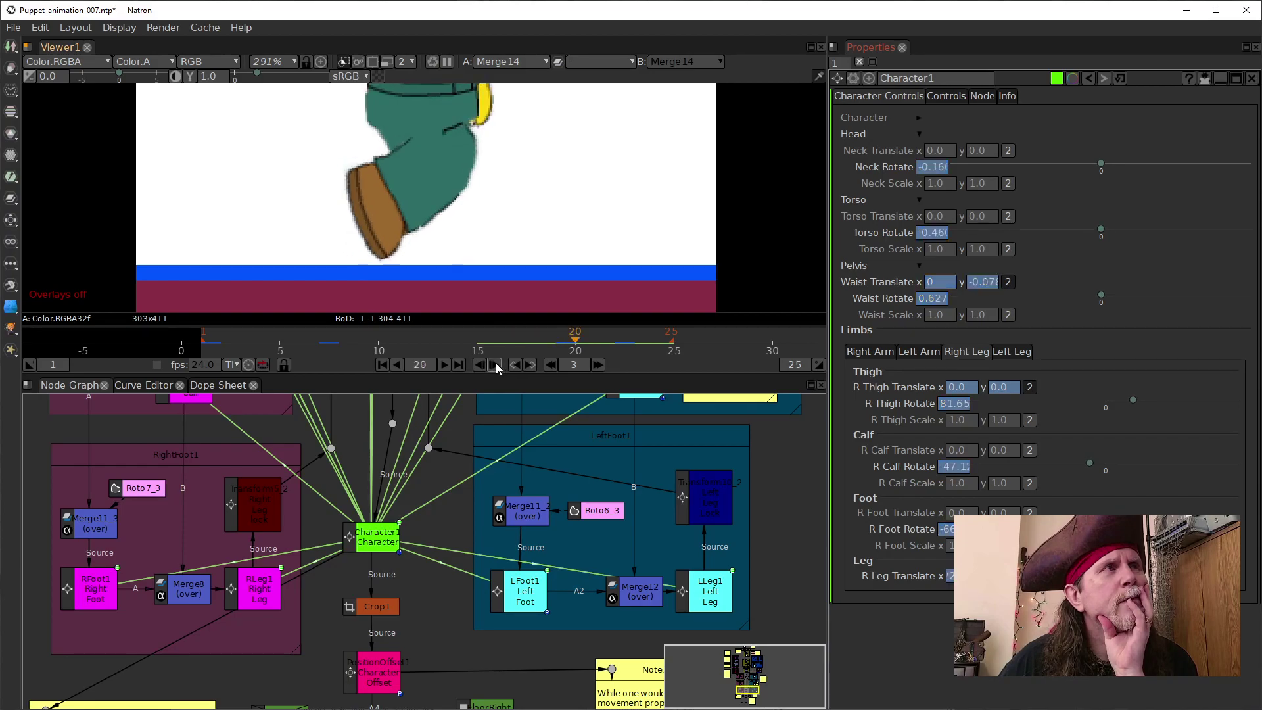
{"action": "left_click", "coordinate": [495, 363]}
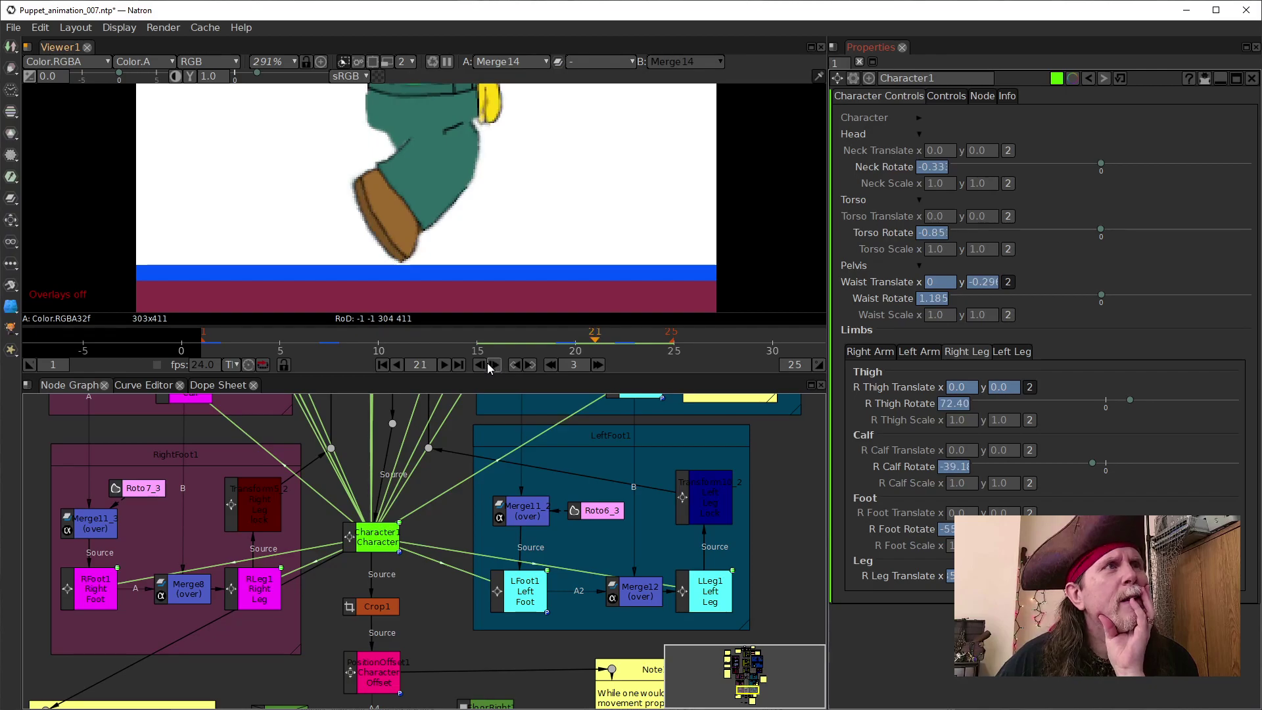
{"action": "left_click", "coordinate": [495, 365]}
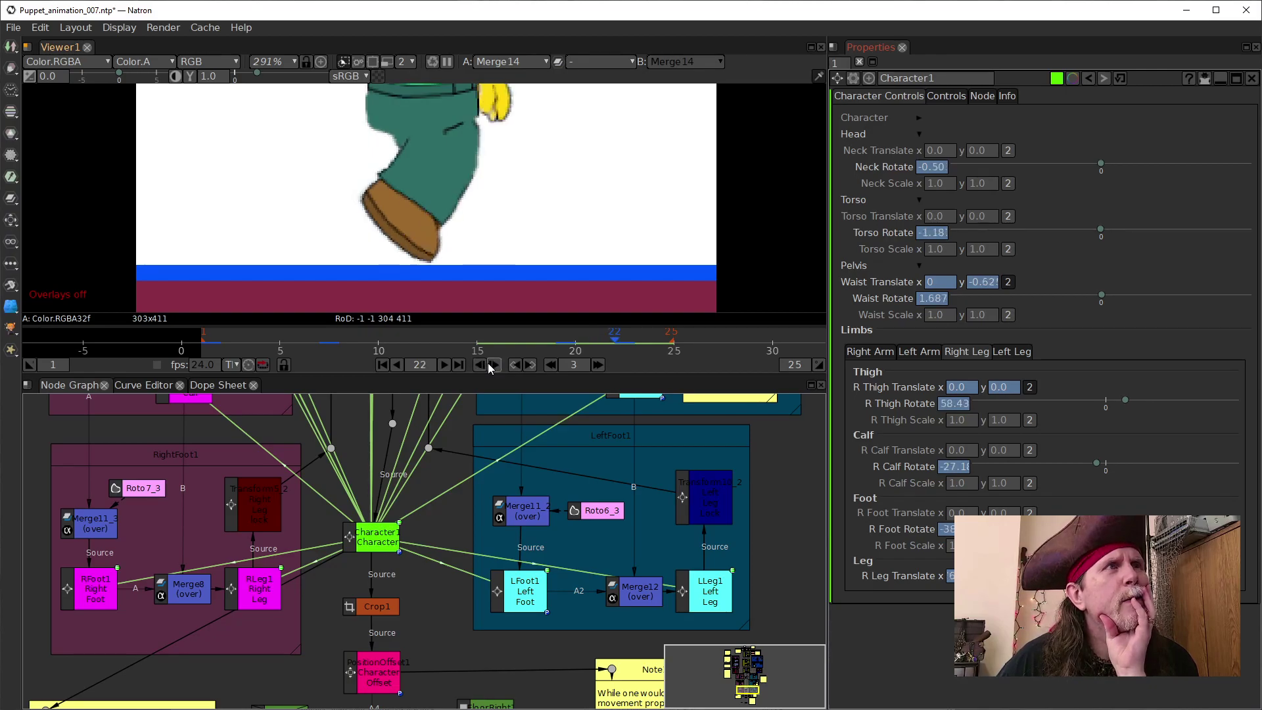
{"action": "left_click", "coordinate": [480, 365]}
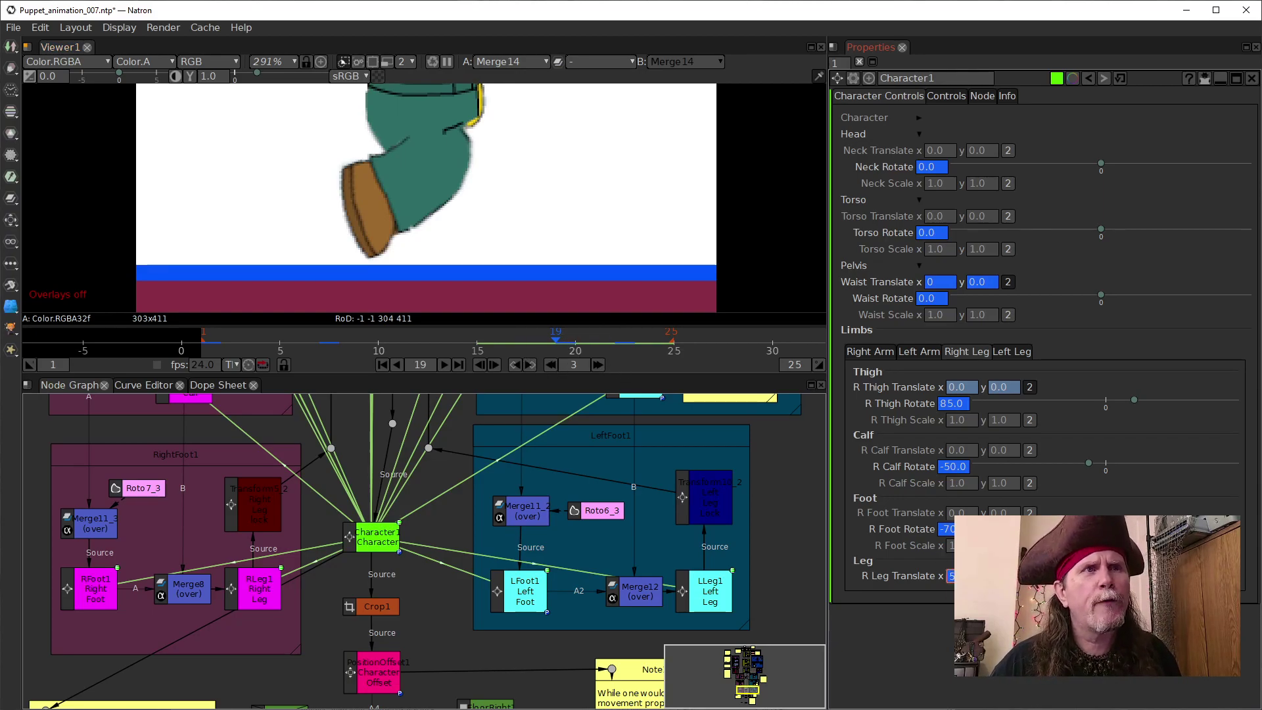
Step: Shift the right leg slightly forward at frame 19 by raising its horizontal R Leg Translate value
{"action": "key", "text": "Left"}
{"action": "key", "text": "Left"}
{"action": "key", "text": "Left"}
{"action": "key", "text": "Left"}
{"action": "key", "text": "Left"}
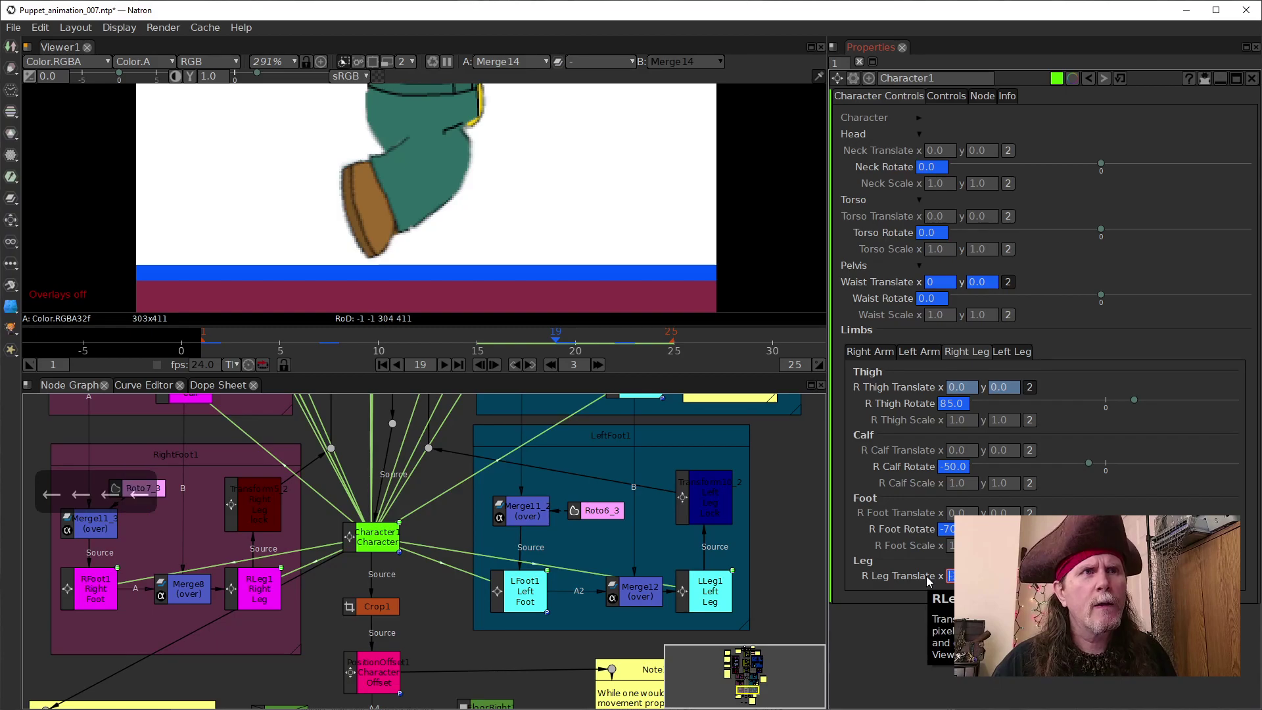
{"action": "key", "text": "Right"}
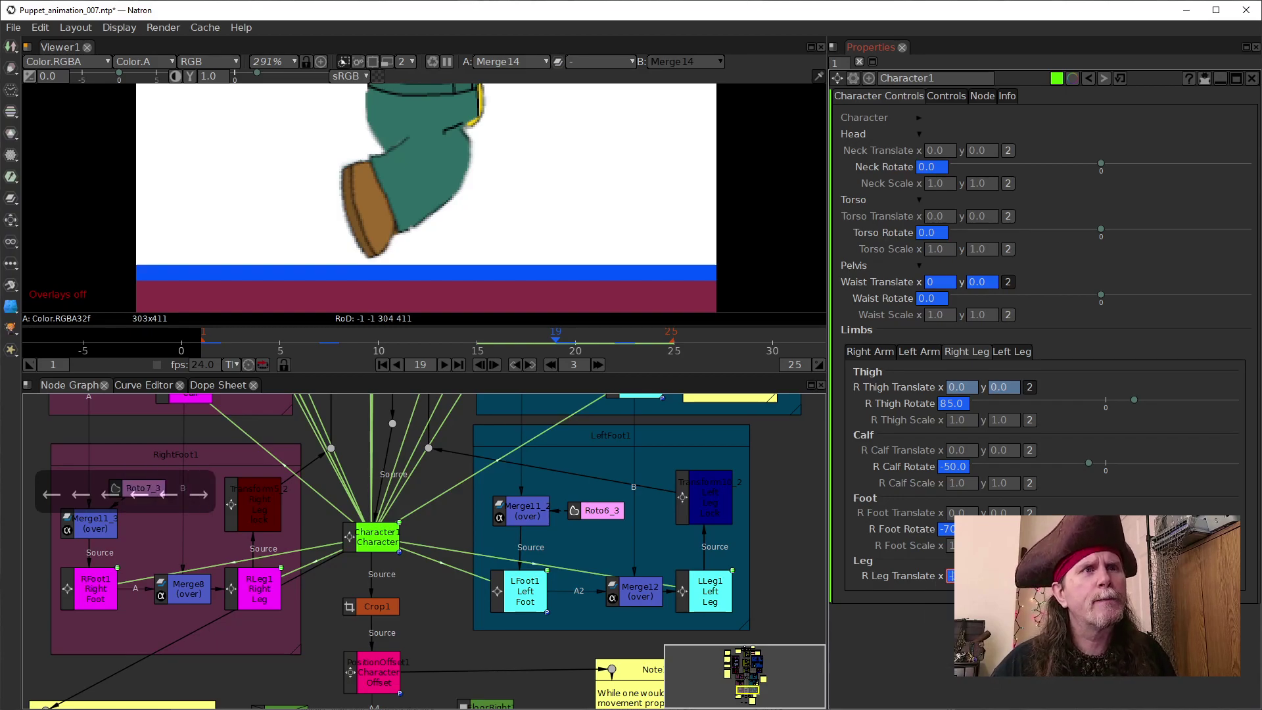
{"action": "scroll", "coordinate": [953, 578], "scroll_direction": "up", "scroll_amount": 1}
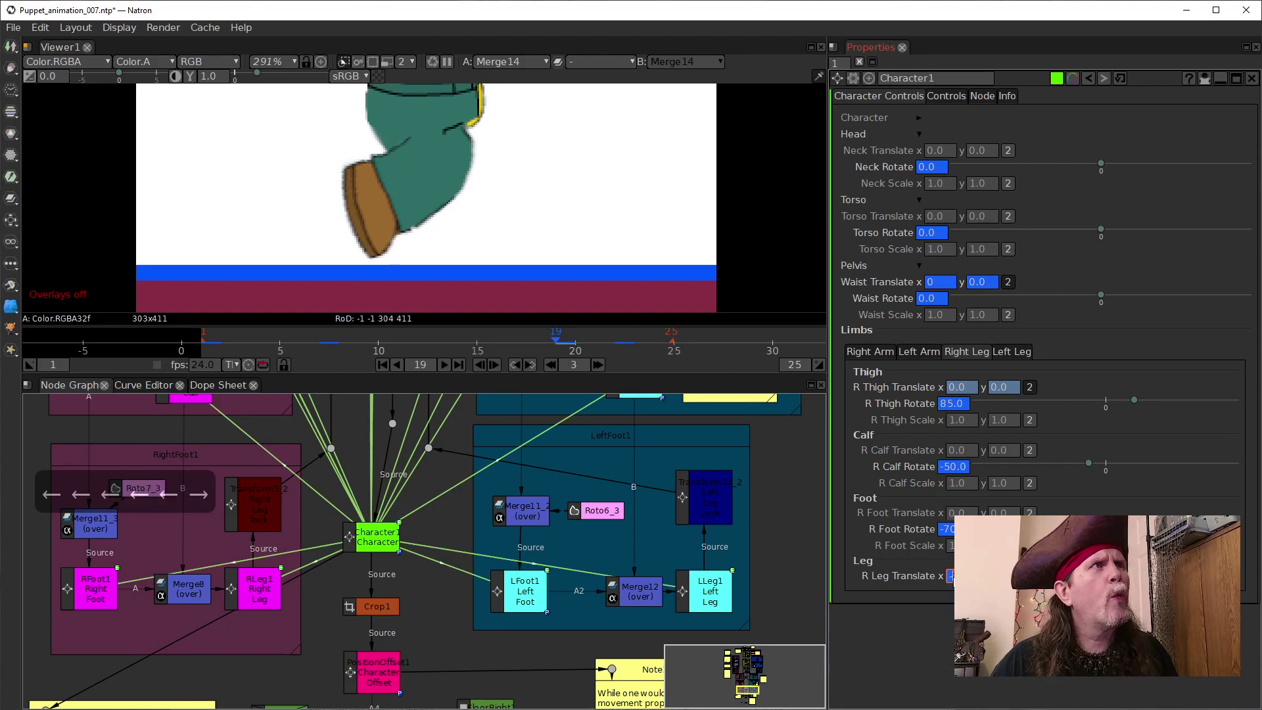
{"action": "scroll", "coordinate": [953, 578], "scroll_direction": "up", "scroll_amount": 2}
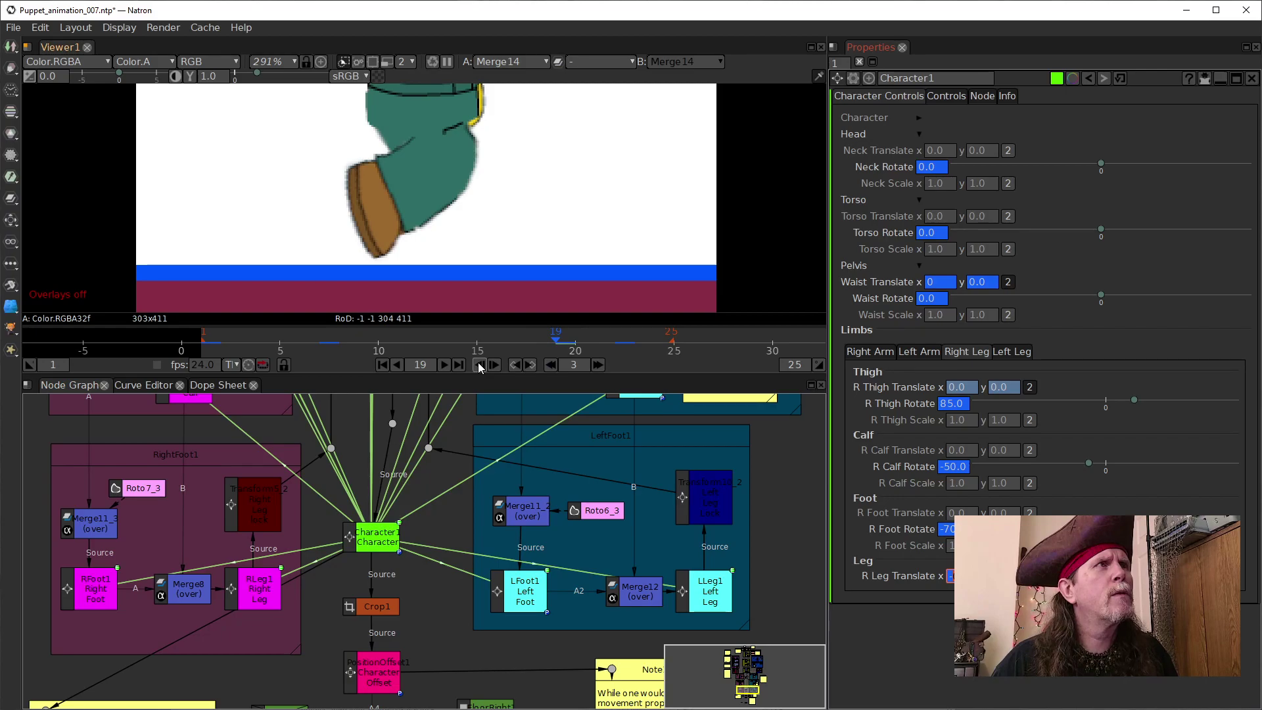
Step: Set the frame increment to 6 and compare the right leg's poses at frames 13 and 19
{"action": "left_click", "coordinate": [568, 364]}
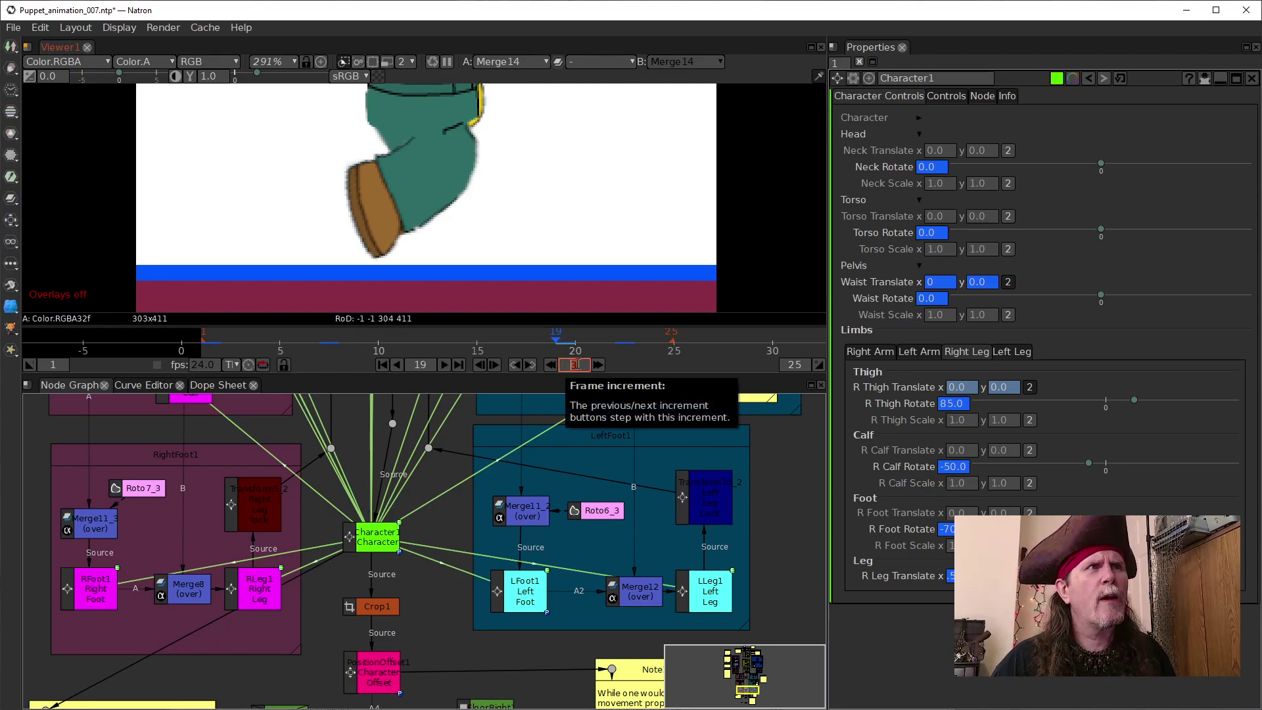
{"action": "type", "text": "6"}
{"action": "key", "text": "Return"}
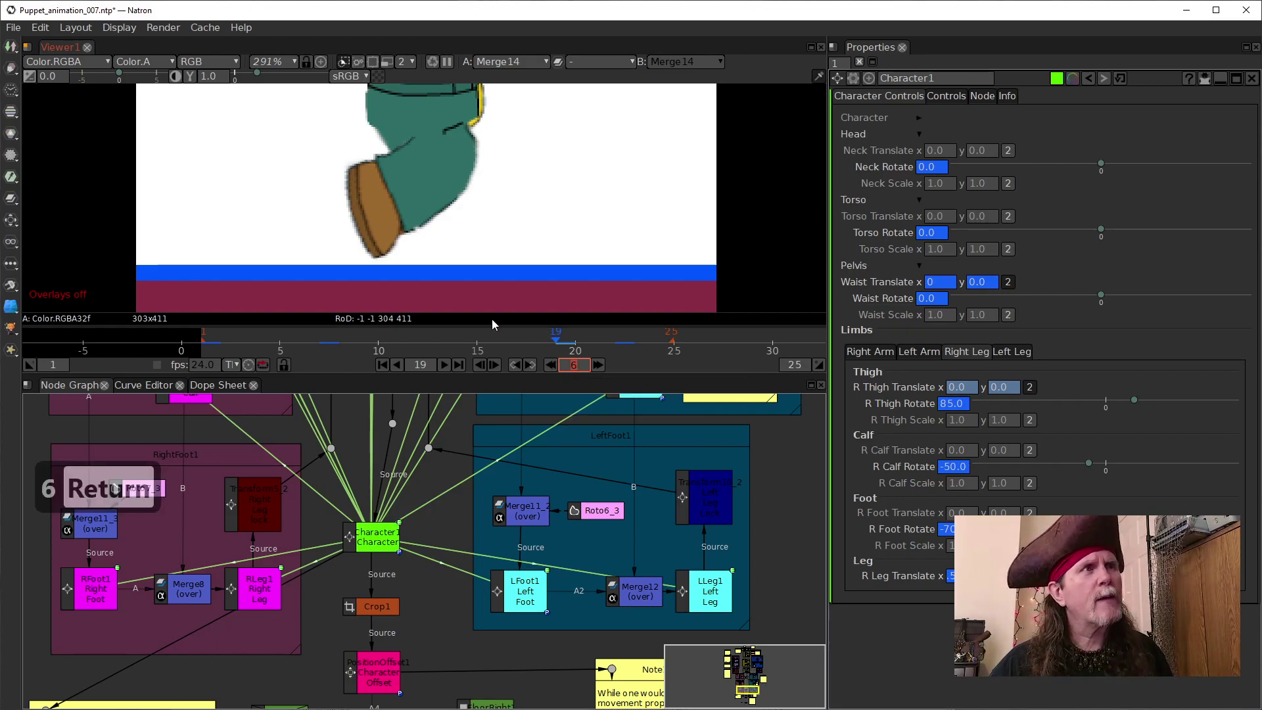
{"action": "left_click", "coordinate": [550, 365]}
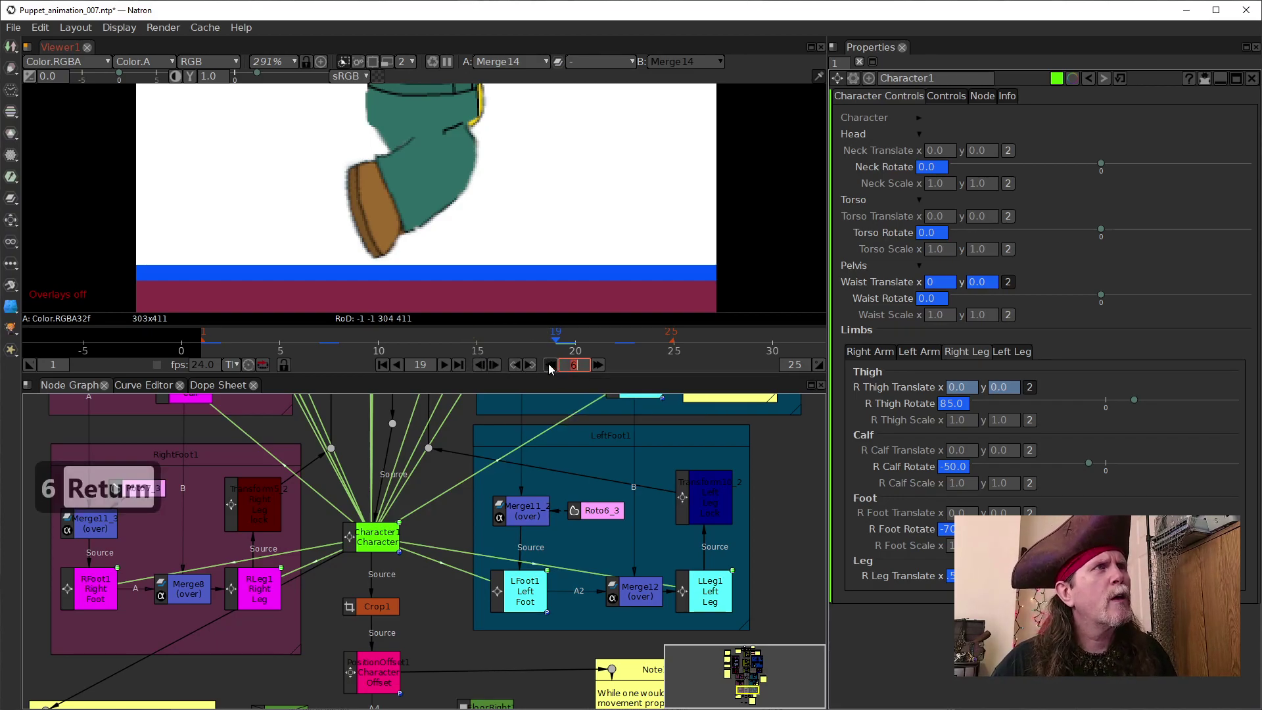
{"action": "left_click", "coordinate": [598, 366]}
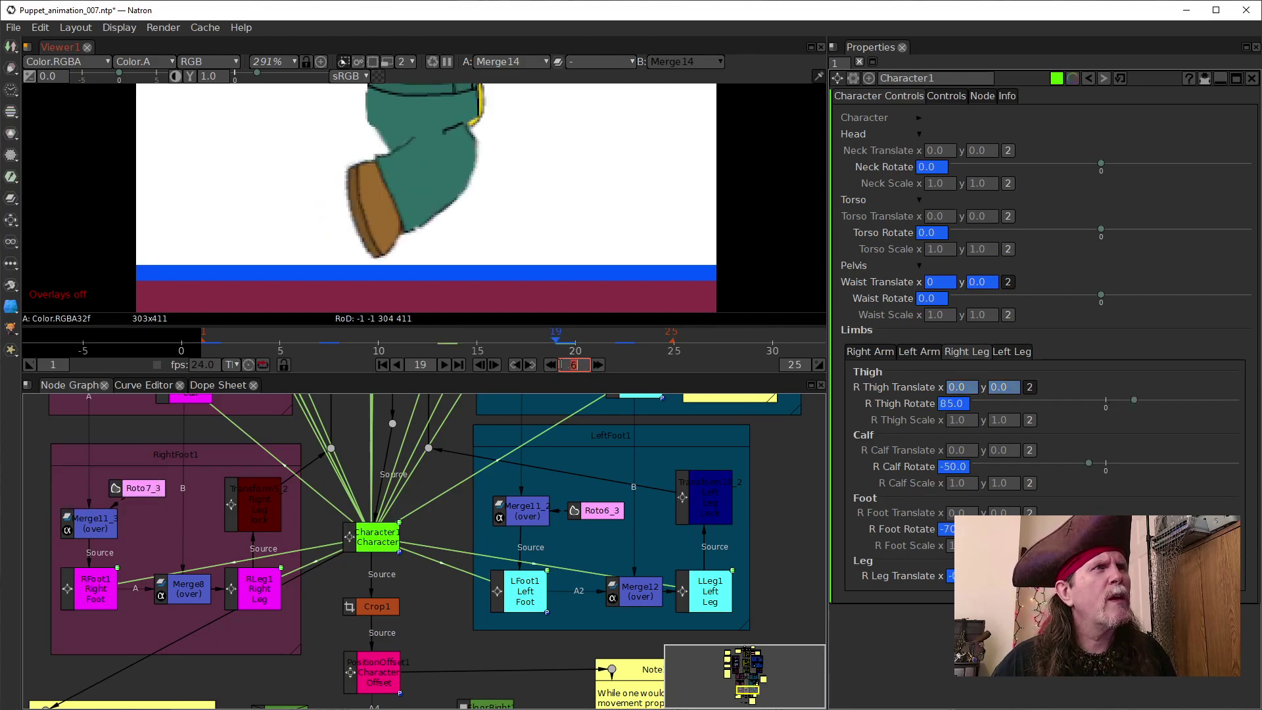
{"action": "left_click", "coordinate": [550, 366]}
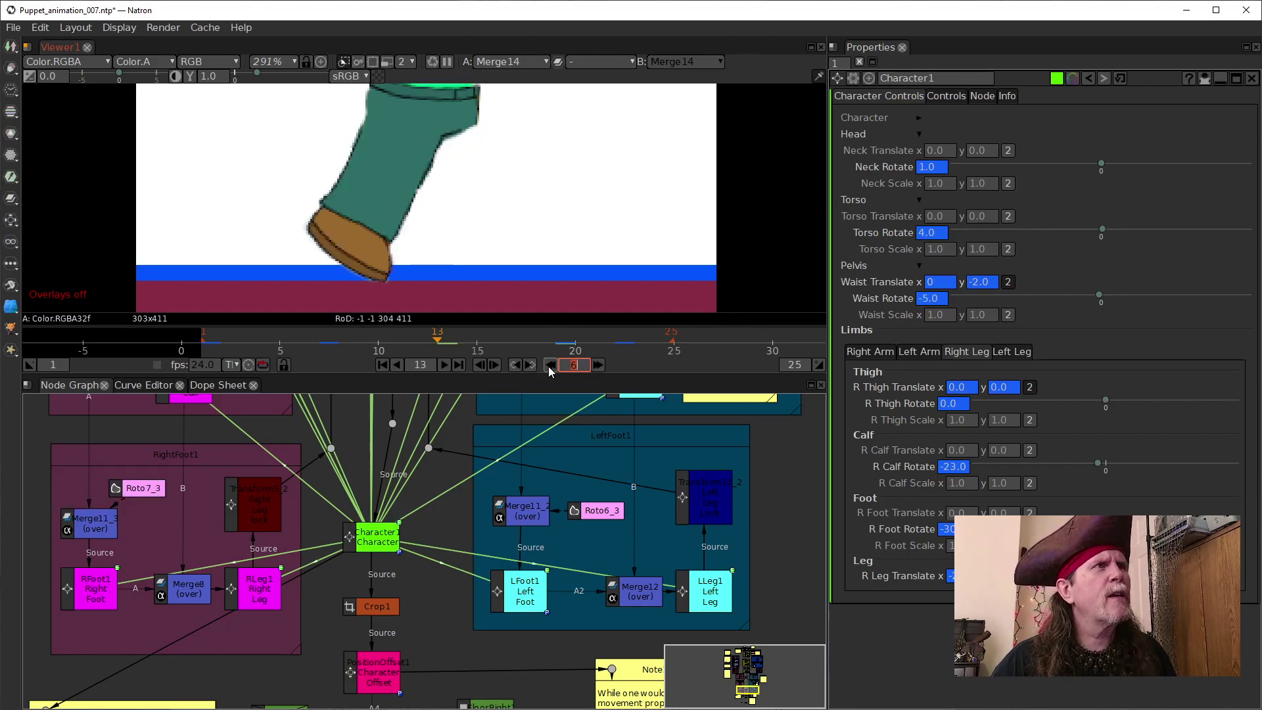
{"action": "left_click", "coordinate": [596, 365]}
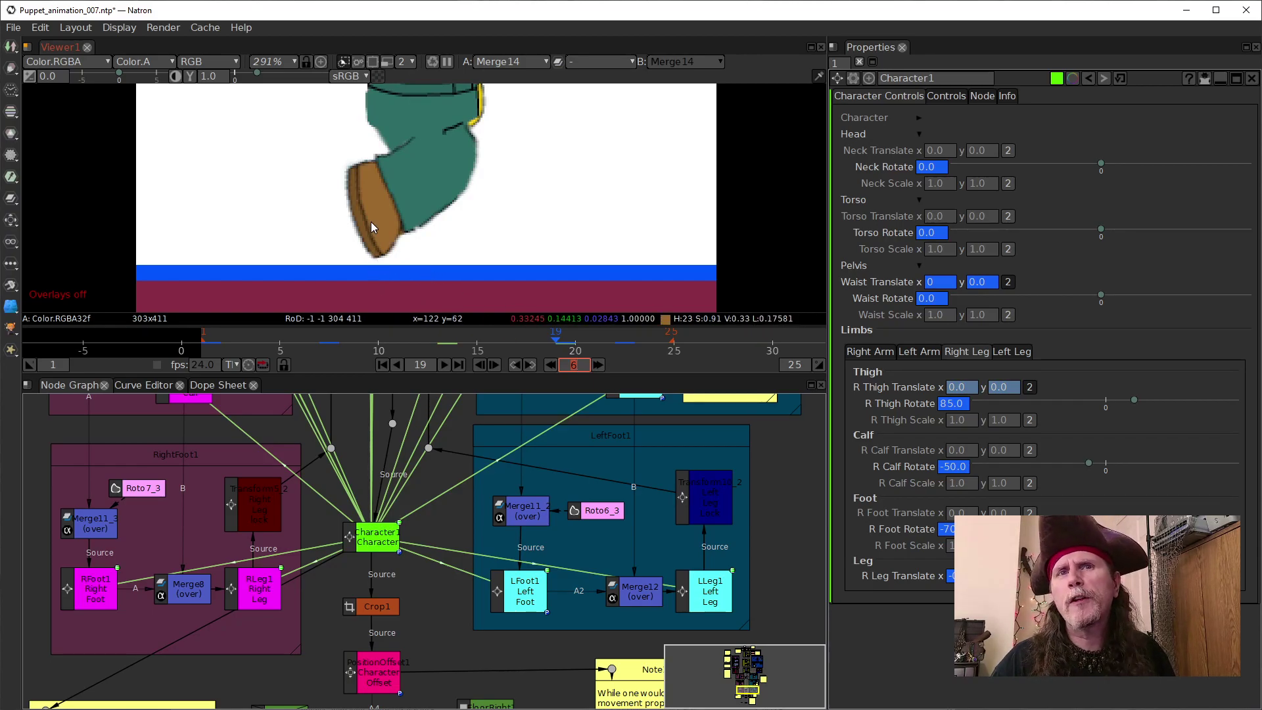
Step: Enable the Onion_S1 assist node to overlay the frames before and after frame 19
{"action": "mouse_move", "coordinate": [421, 570]}
{"action": "left_mouse_down"}
{"action": "mouse_move", "coordinate": [393, 373]}
{"action": "mouse_move", "coordinate": [398, 519]}
{"action": "left_mouse_up"}
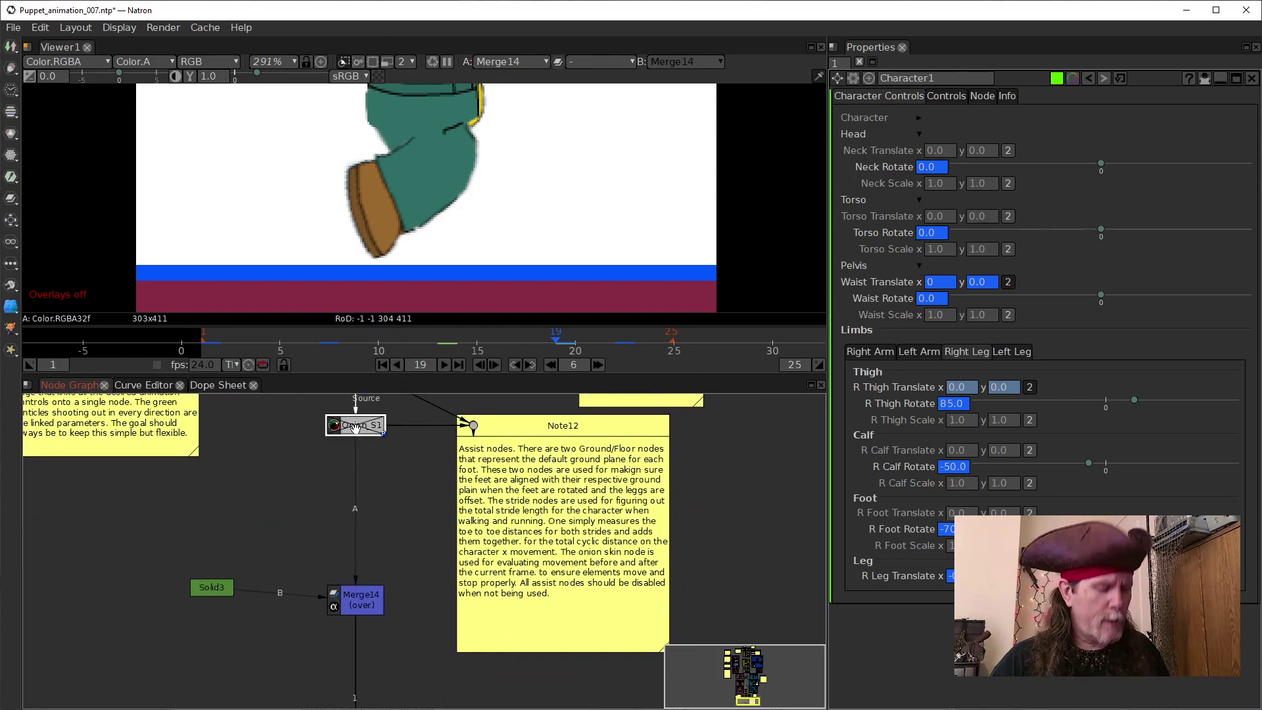
{"action": "key", "text": "d"}
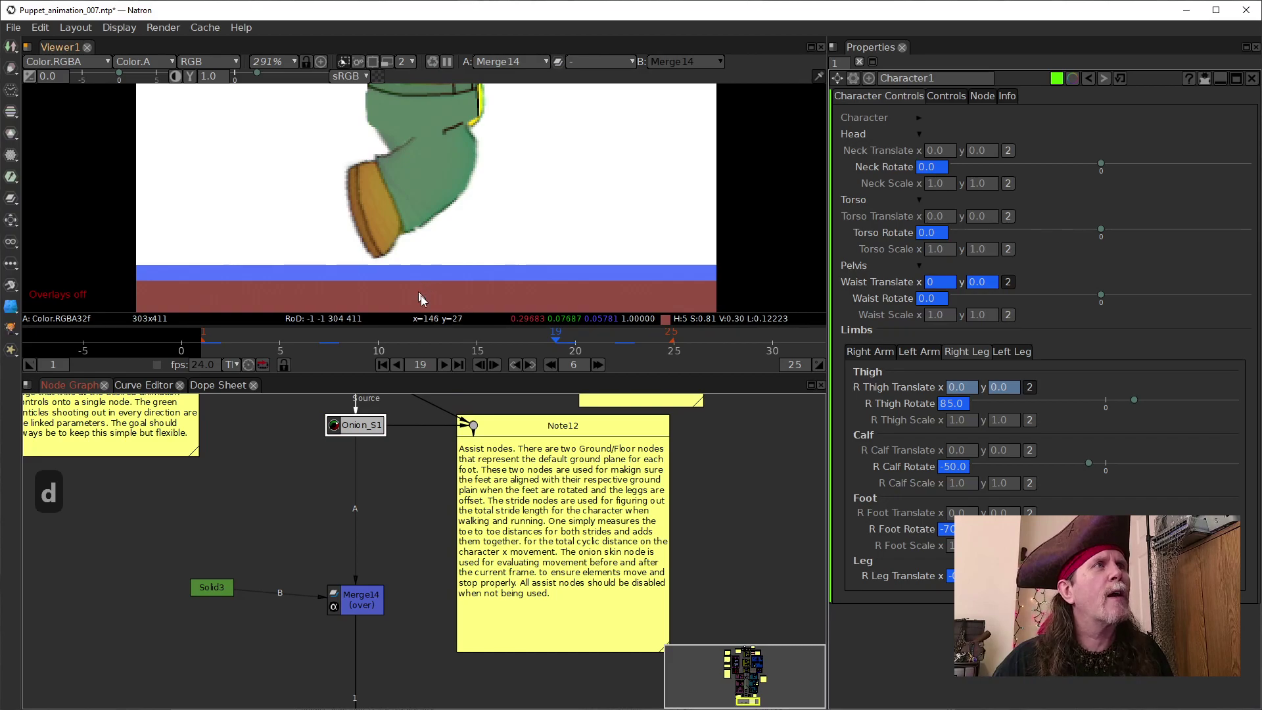
{"action": "left_click_drag", "start_coordinate": [390, 454], "coordinate": [355, 610]}
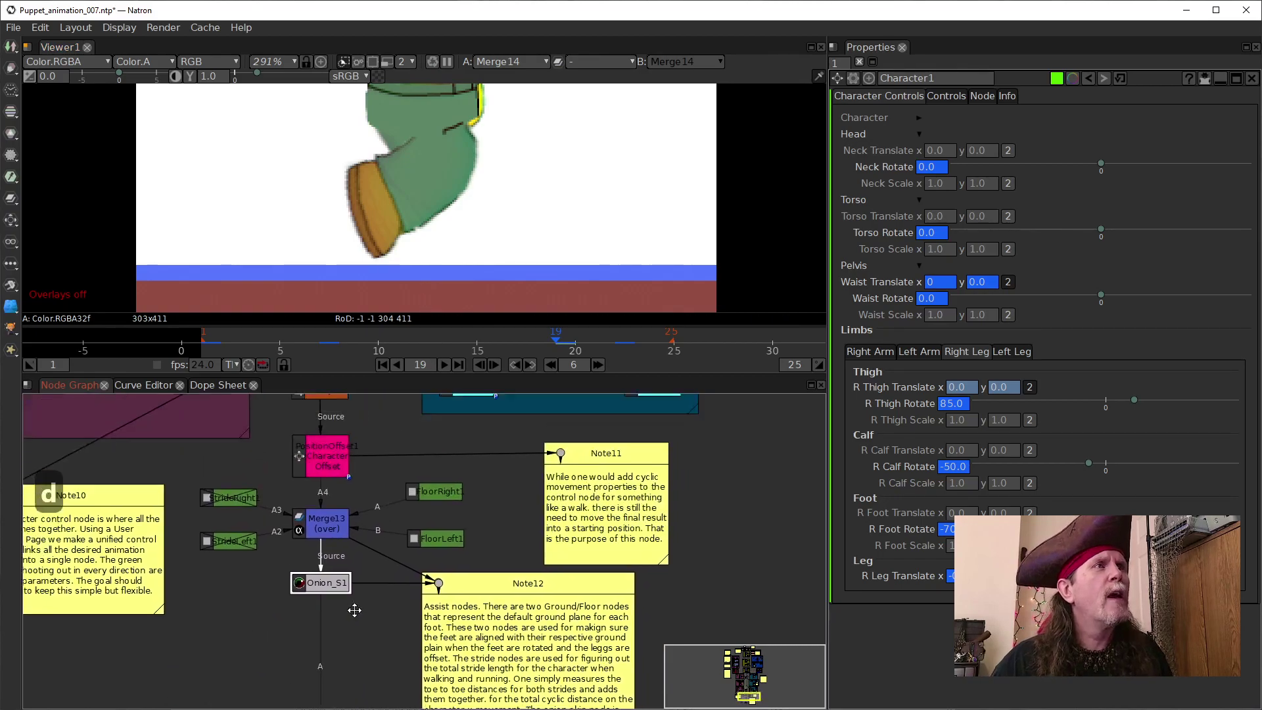
{"action": "left_click_drag", "start_coordinate": [313, 649], "coordinate": [301, 459]}
{"action": "left_click", "coordinate": [309, 582]}
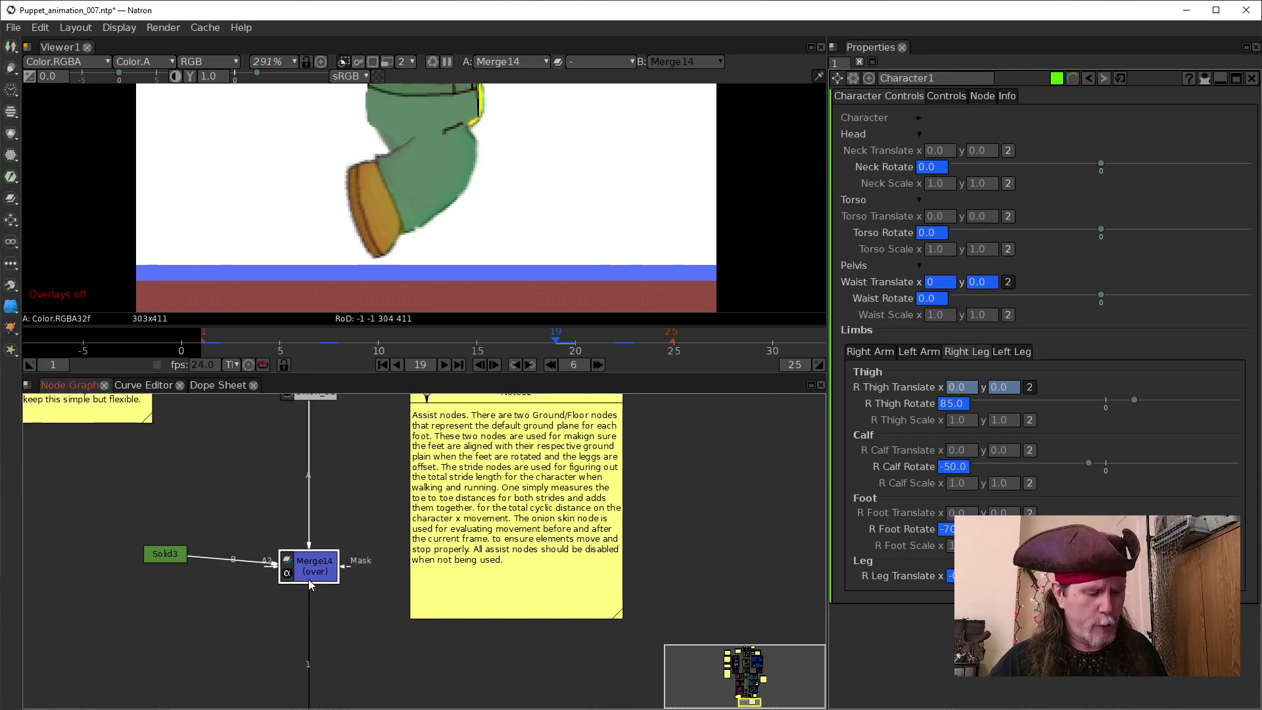
{"action": "key", "text": "d"}
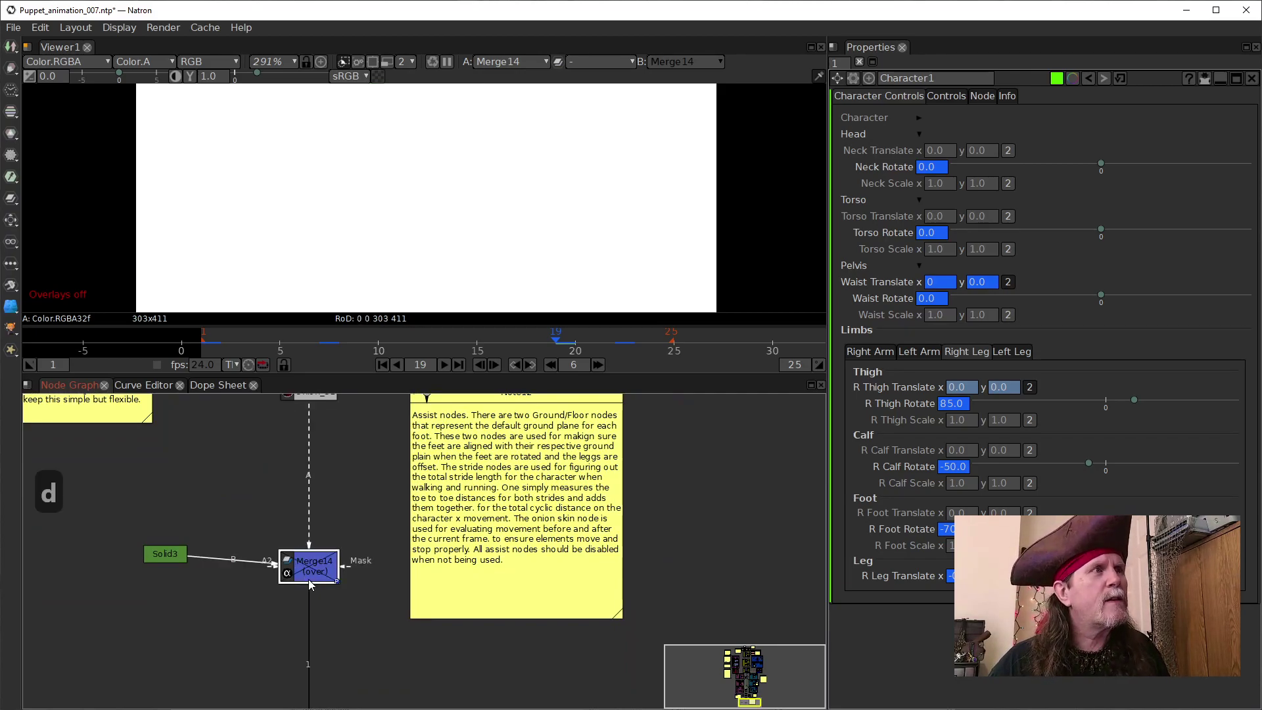
{"action": "key", "text": "d"}
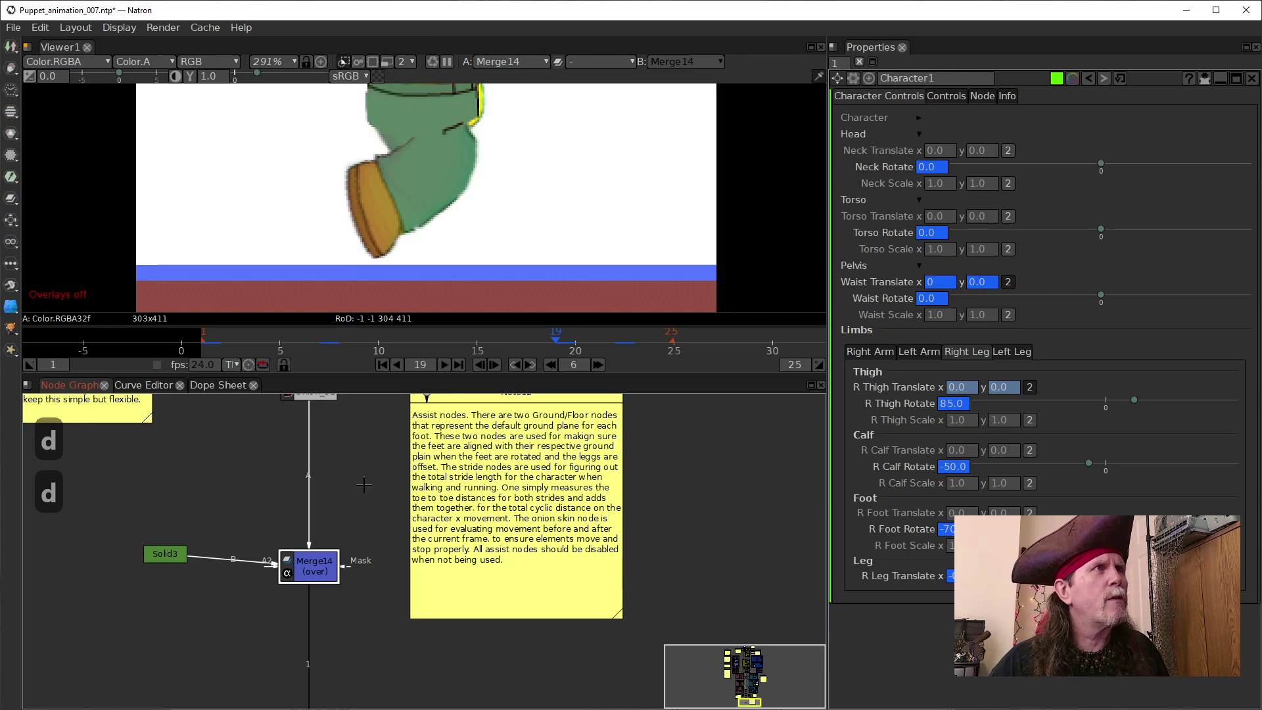
Step: Disable the Solid3 background node and inspect the right foot's onion skin trail near the ground
{"action": "left_click", "coordinate": [165, 555]}
{"action": "key", "text": "d"}
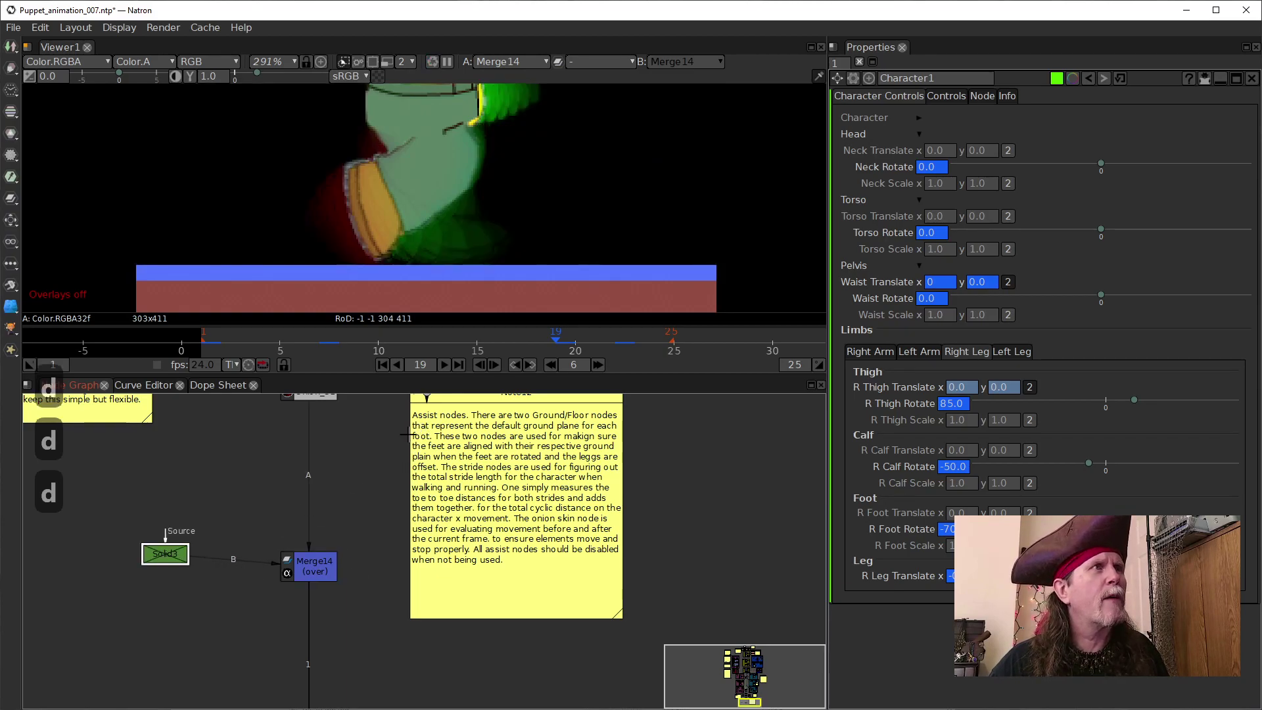
{"action": "left_click", "coordinate": [437, 250]}
{"action": "scroll", "coordinate": [430, 253], "scroll_direction": "up", "scroll_amount": 2}
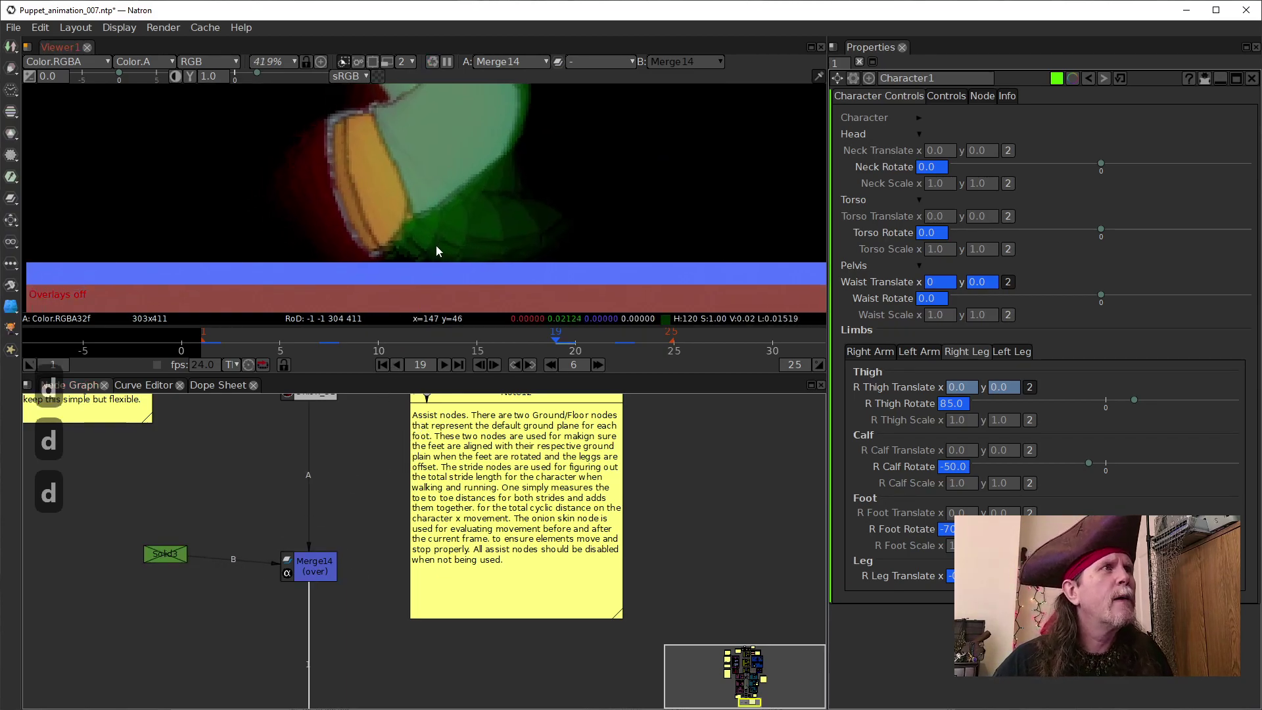
{"action": "scroll", "coordinate": [441, 247], "scroll_direction": "up", "scroll_amount": 2}
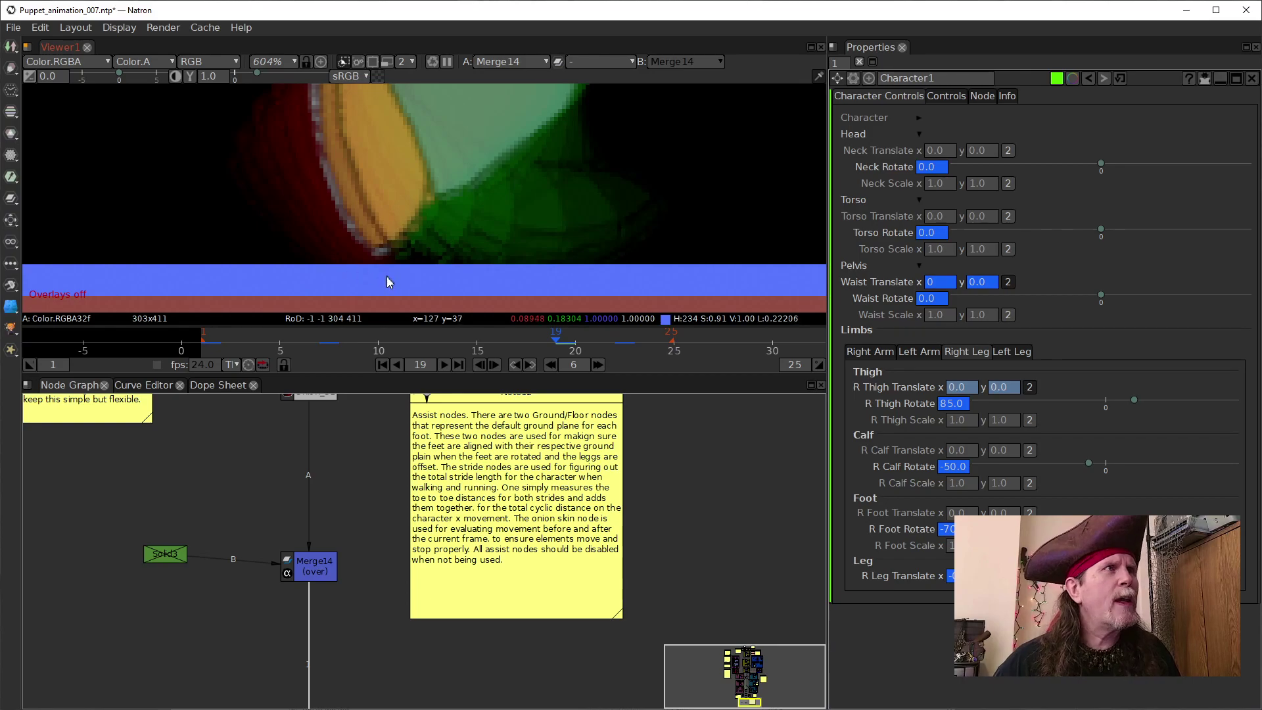
Step: Disable the FloorLeft1 and FloorRight1 nodes so the ground planes don't cover the onion skin
{"action": "left_click_drag", "start_coordinate": [350, 471], "coordinate": [348, 666]}
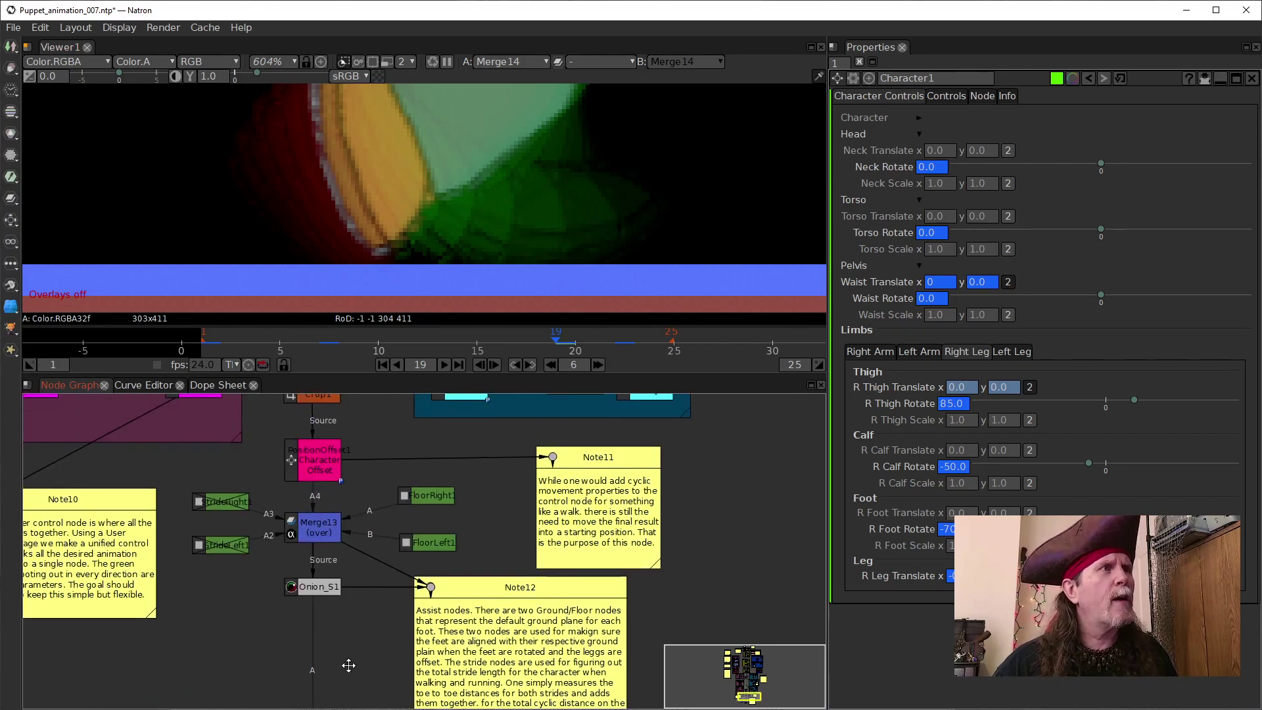
{"action": "left_click", "coordinate": [442, 546]}
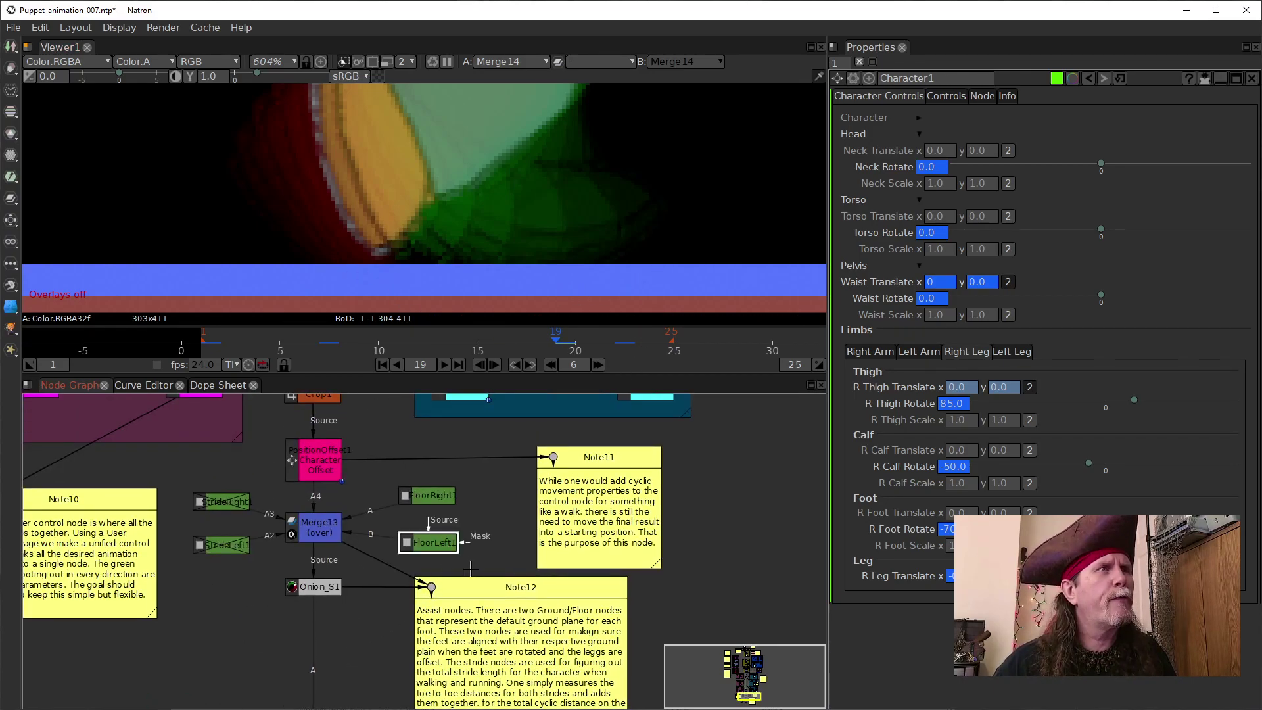
{"action": "left_click", "coordinate": [430, 498]}
{"action": "left_click_drag", "start_coordinate": [479, 558], "coordinate": [369, 473]}
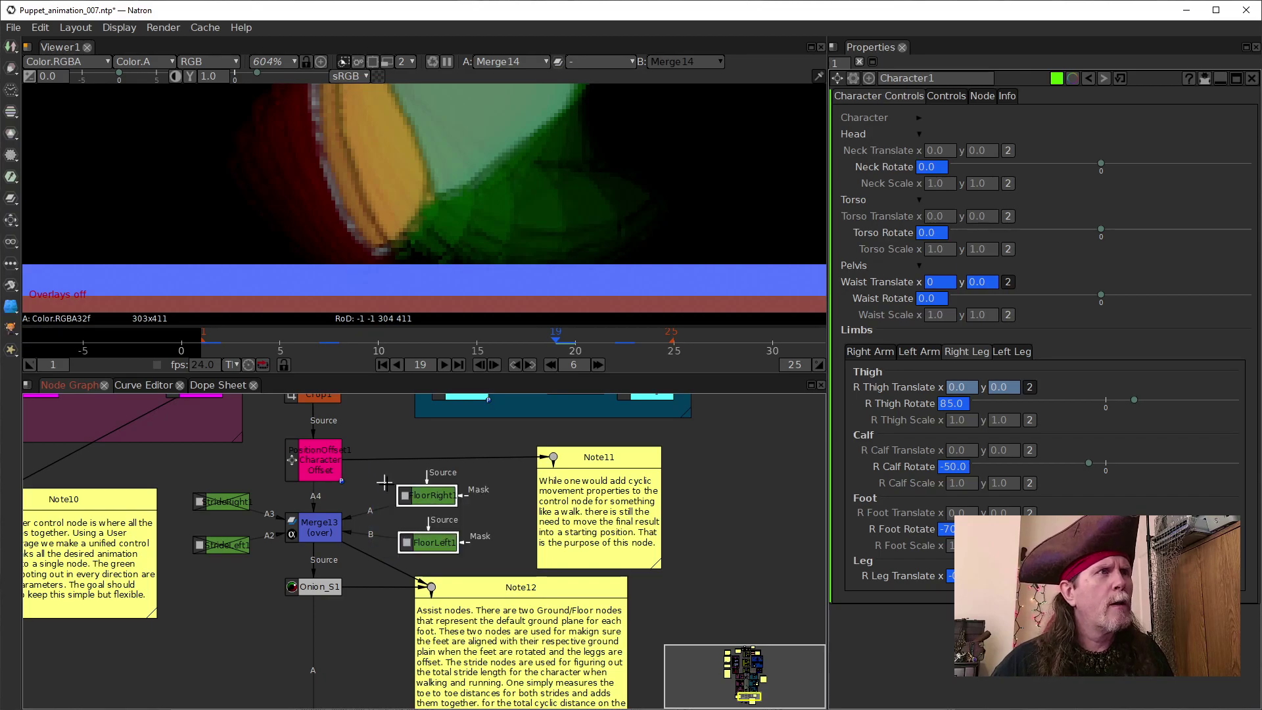
{"action": "key", "text": "d"}
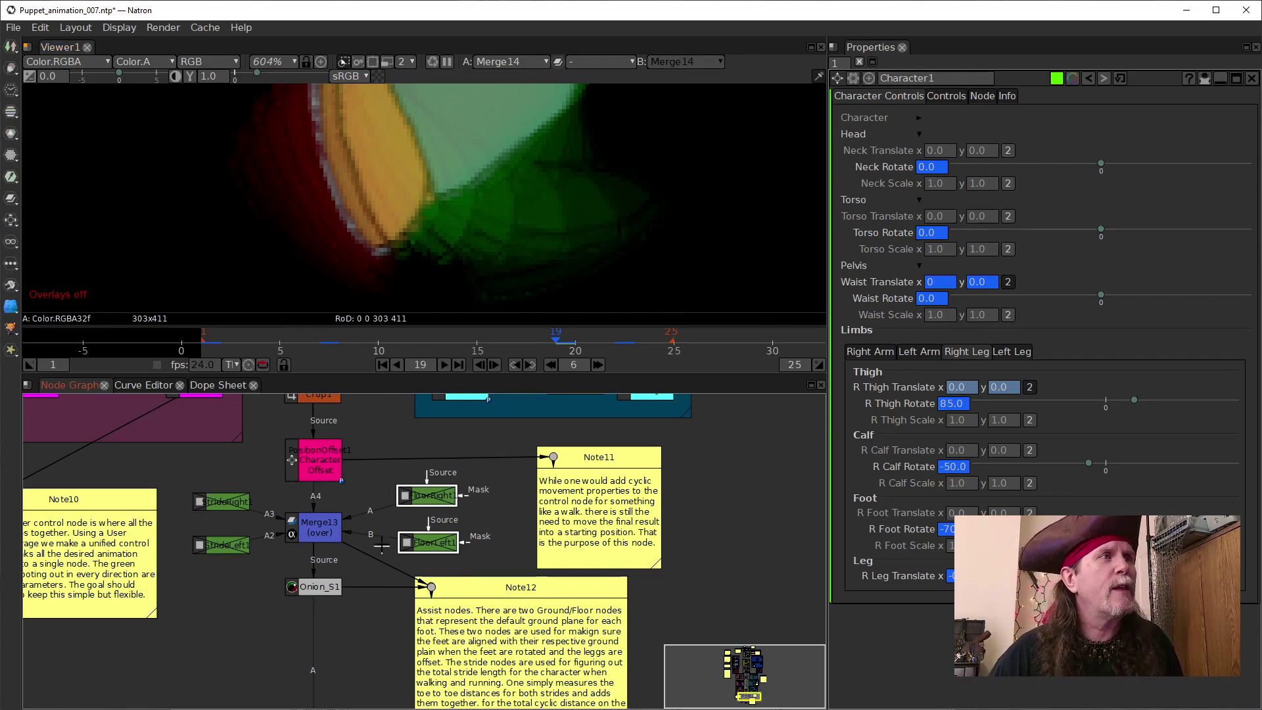
{"action": "scroll", "coordinate": [376, 516], "scroll_direction": "down", "scroll_amount": 1}
{"action": "scroll", "coordinate": [385, 471], "scroll_direction": "down", "scroll_amount": 3}
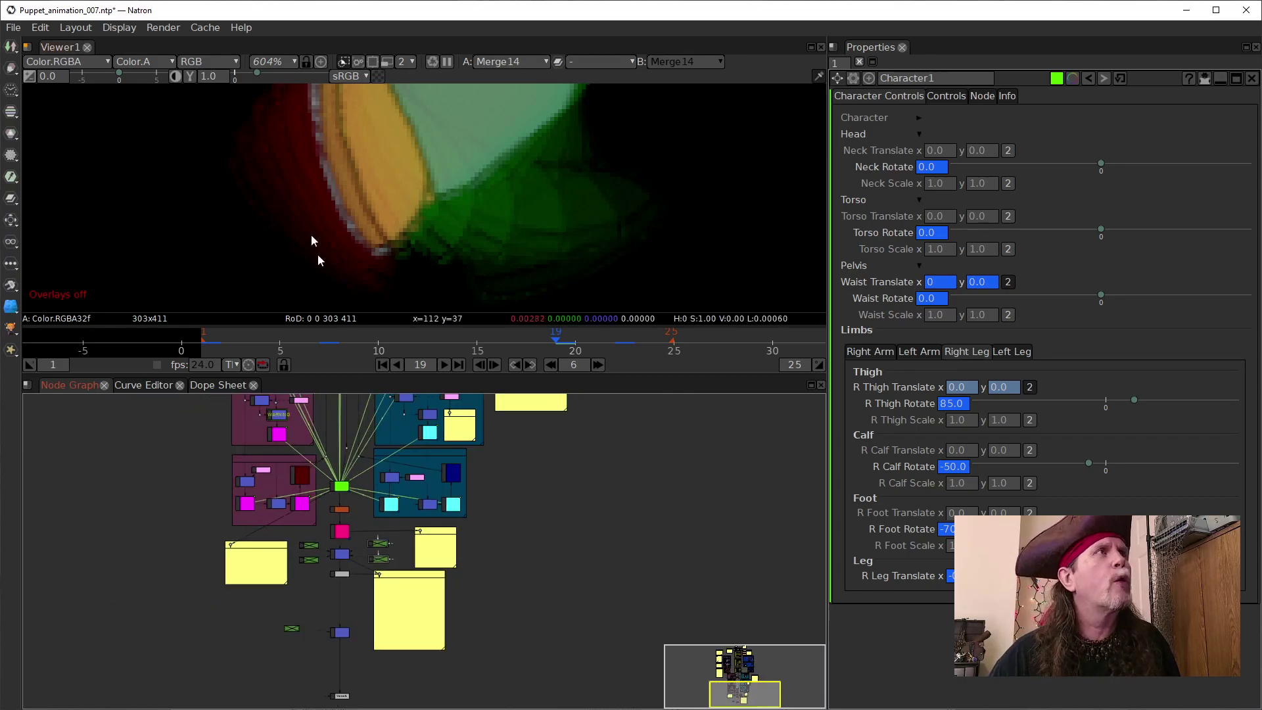
{"action": "left_click", "coordinate": [14, 29]}
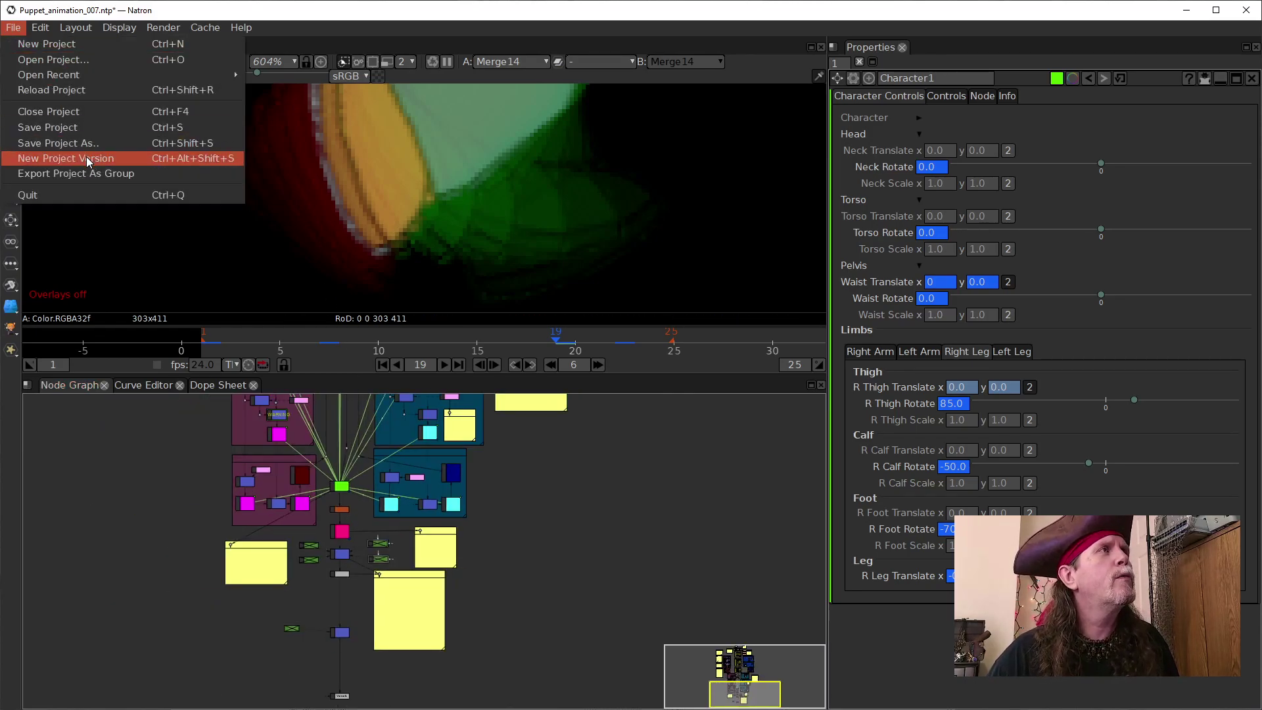
{"action": "key", "text": "Escape"}
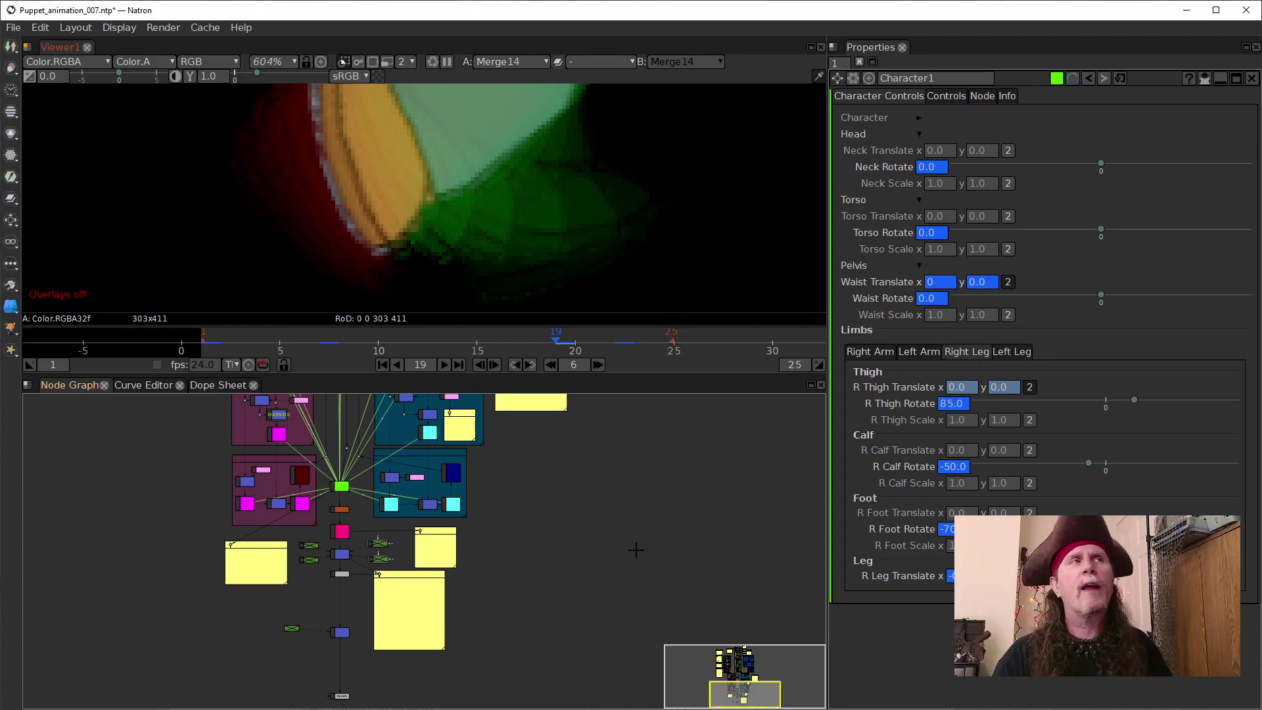
Step: Inspect the right leg's onion skin trail around the foot and knee, and disable the Onion_S1 node
{"action": "scroll", "coordinate": [611, 187], "scroll_direction": "down", "scroll_amount": 6}
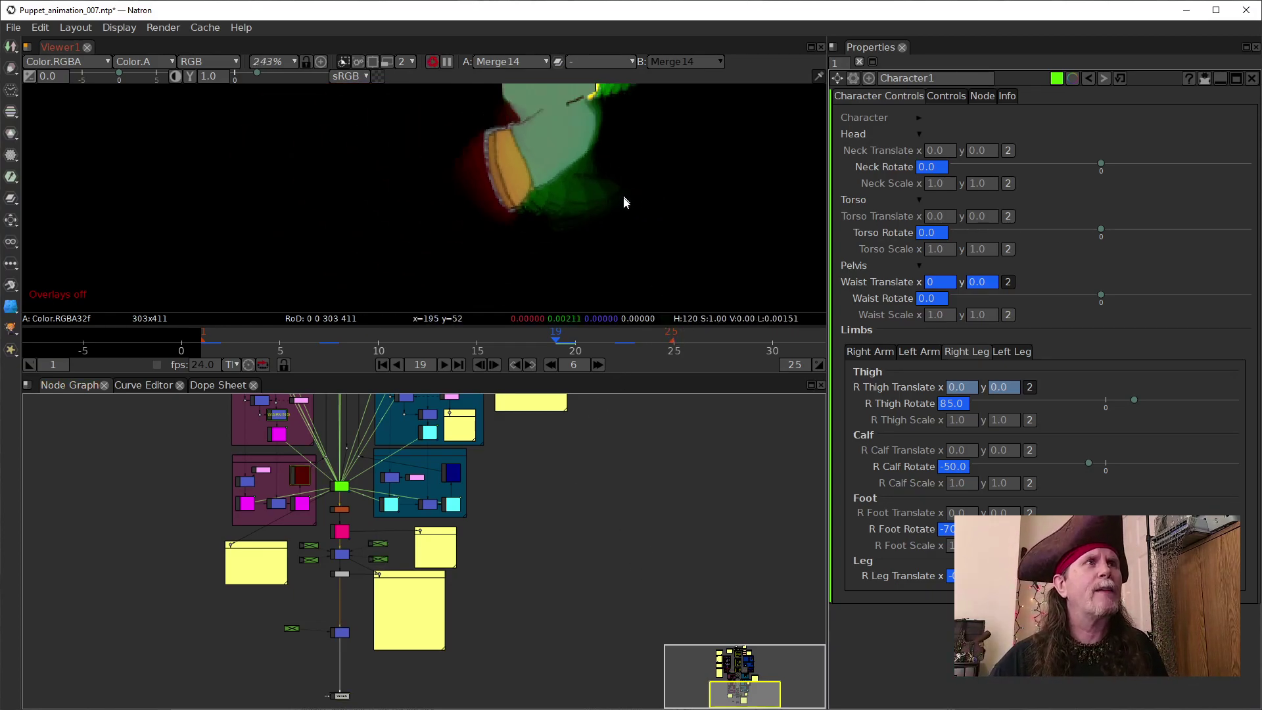
{"action": "scroll", "coordinate": [623, 196], "scroll_direction": "down", "scroll_amount": 3}
{"action": "left_click_drag", "start_coordinate": [625, 197], "coordinate": [561, 247]}
{"action": "scroll", "coordinate": [495, 192], "scroll_direction": "up", "scroll_amount": 5}
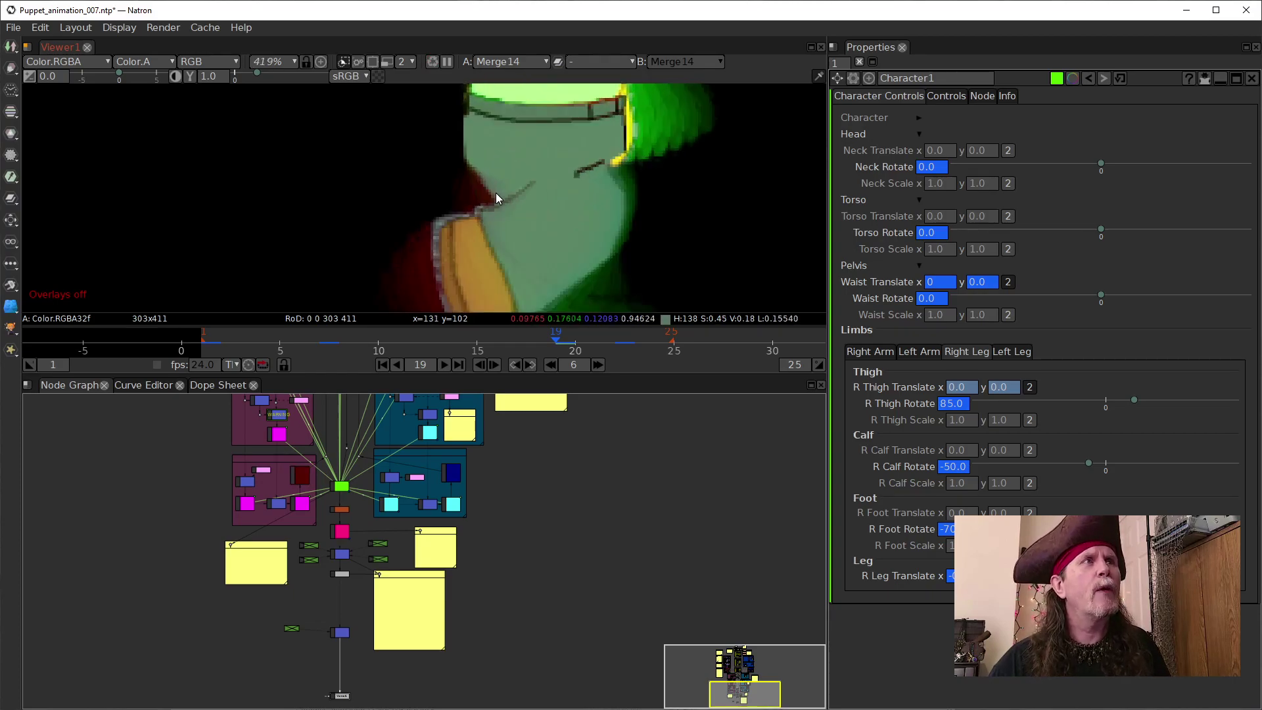
{"action": "scroll", "coordinate": [495, 192], "scroll_direction": "up", "scroll_amount": 2}
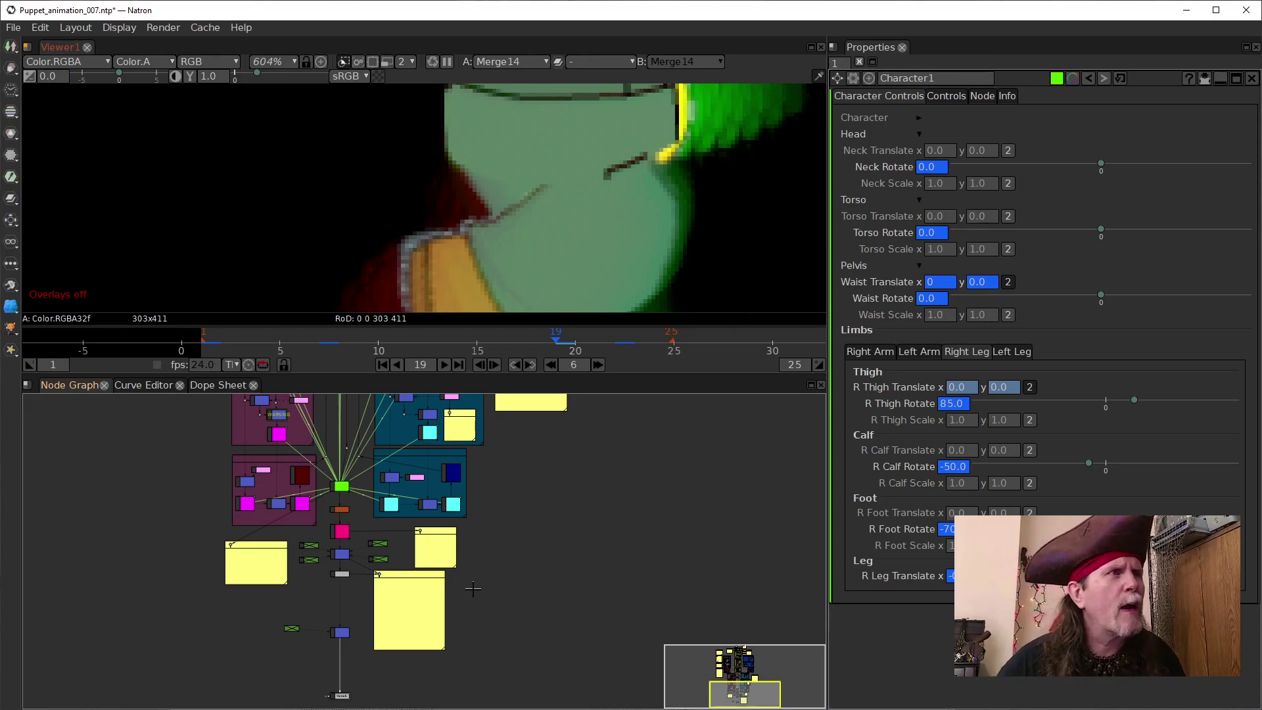
{"action": "left_click_drag", "start_coordinate": [347, 646], "coordinate": [349, 639]}
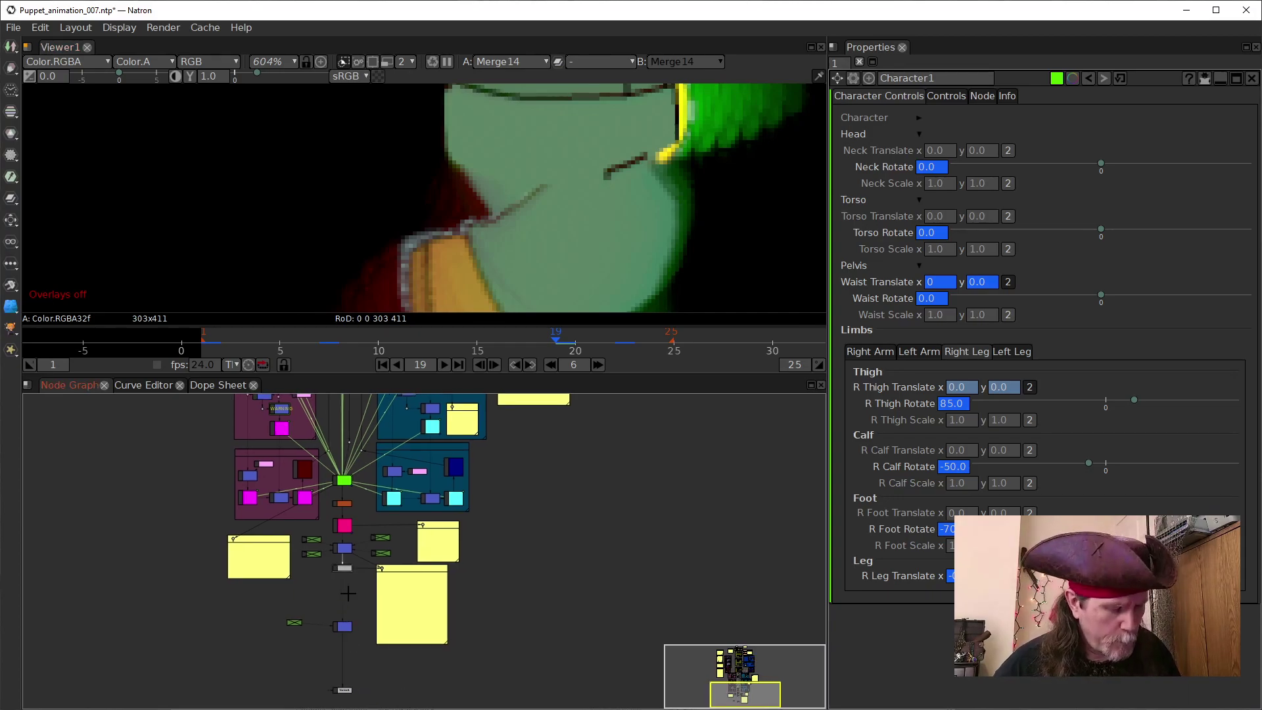
{"action": "key", "text": "d"}
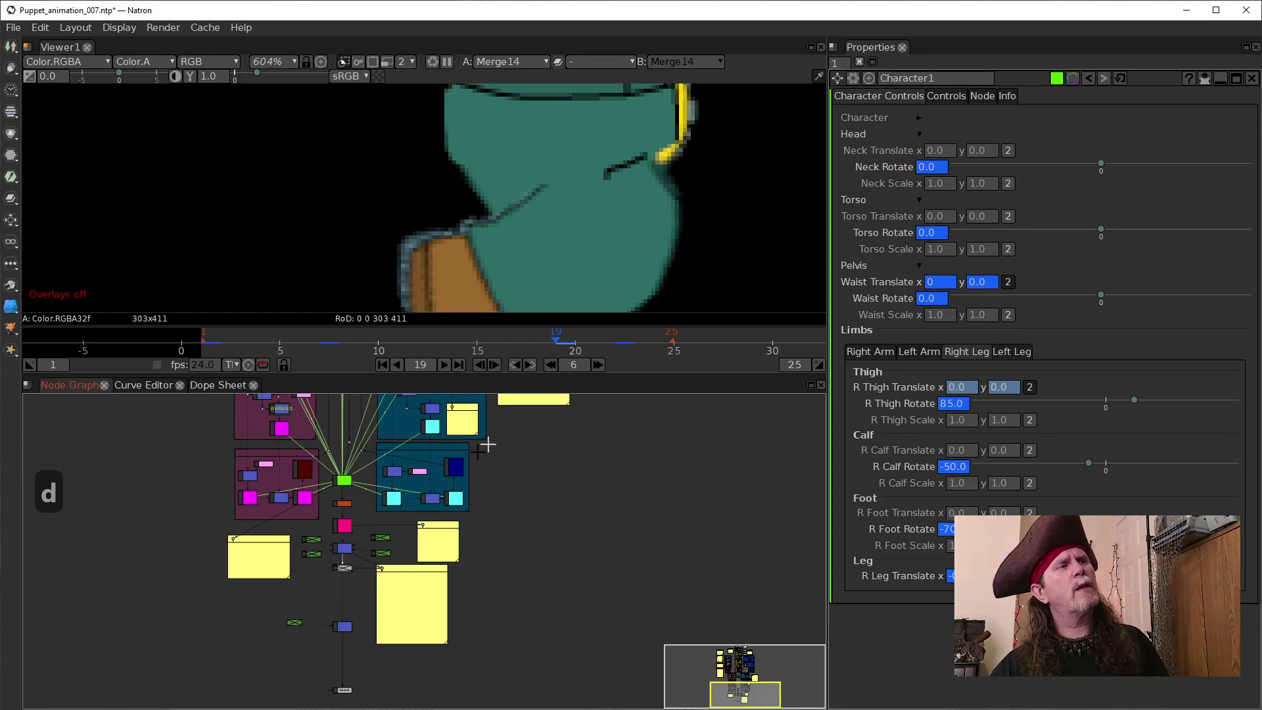
Step: Remove the animation from R Thigh Translate in all dimensions
{"action": "left_click", "coordinate": [956, 387]}
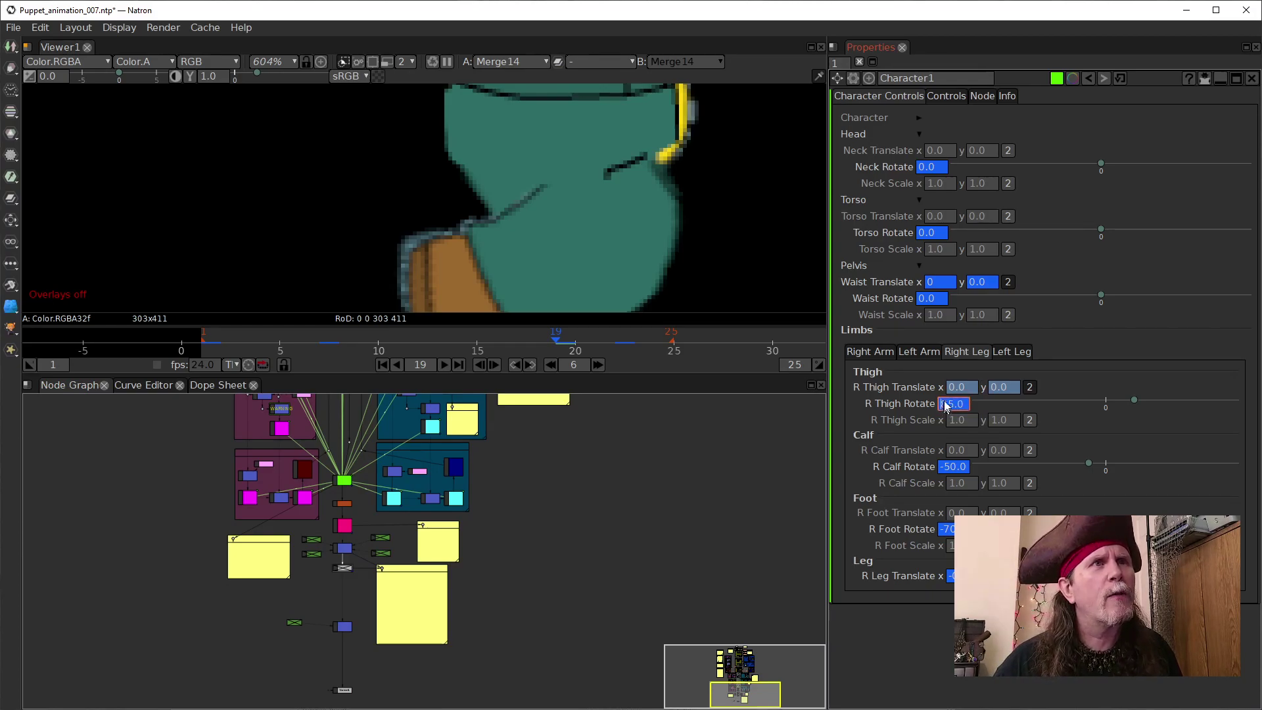
{"action": "right_click", "coordinate": [952, 386]}
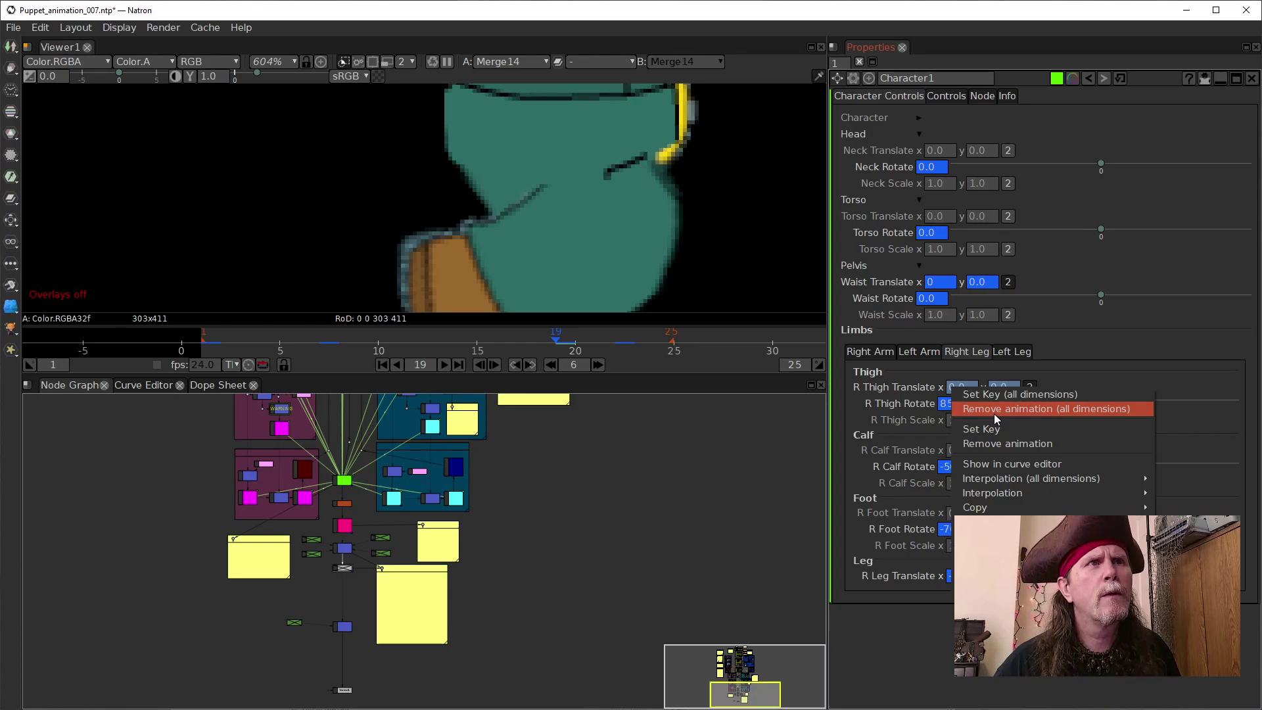
{"action": "left_click", "coordinate": [996, 412]}
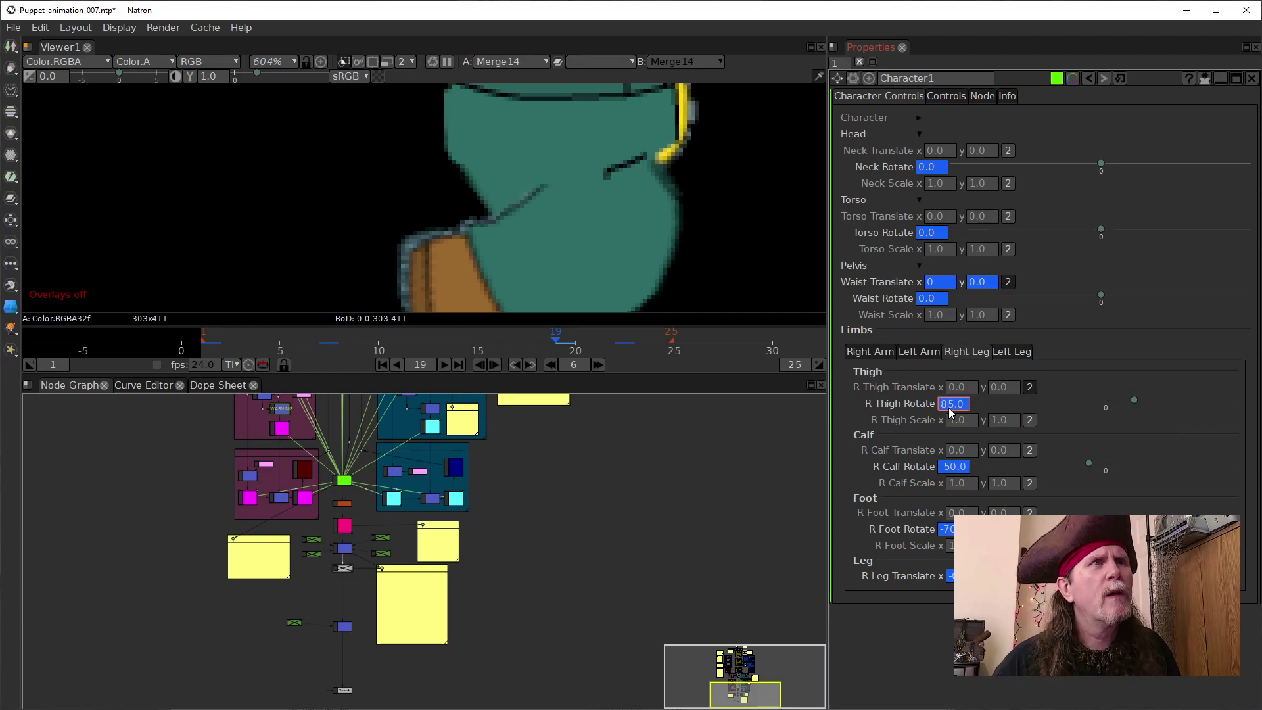
Step: Set R Thigh Rotate to 86 at frame 19
{"action": "scroll", "coordinate": [949, 407], "scroll_direction": "up", "scroll_amount": 3}
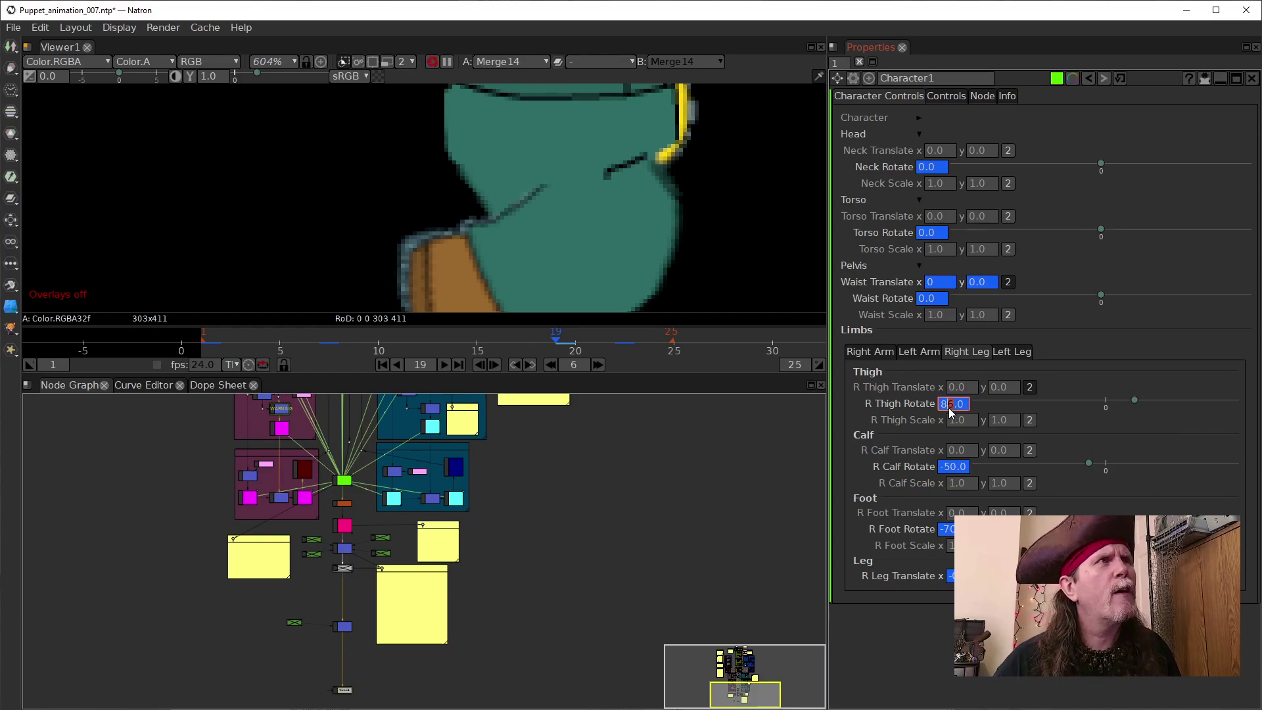
{"action": "scroll", "coordinate": [949, 408], "scroll_direction": "down", "scroll_amount": 2}
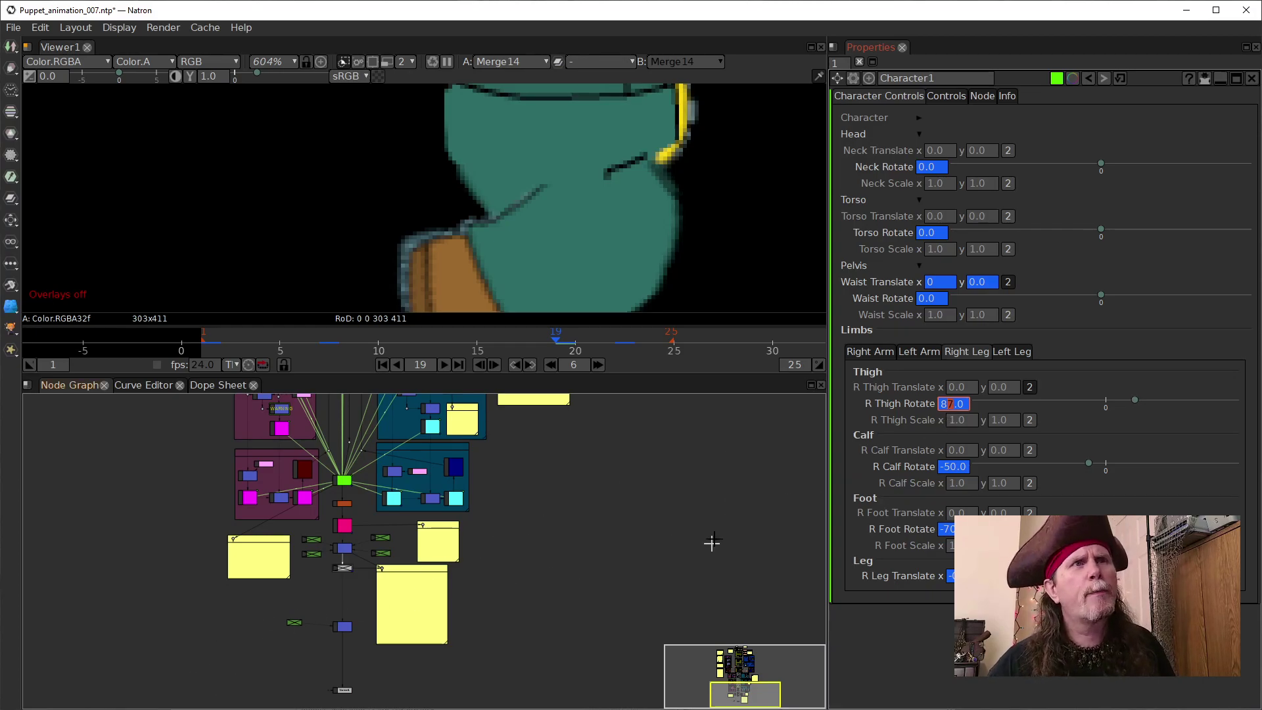
{"action": "key", "text": "Down"}
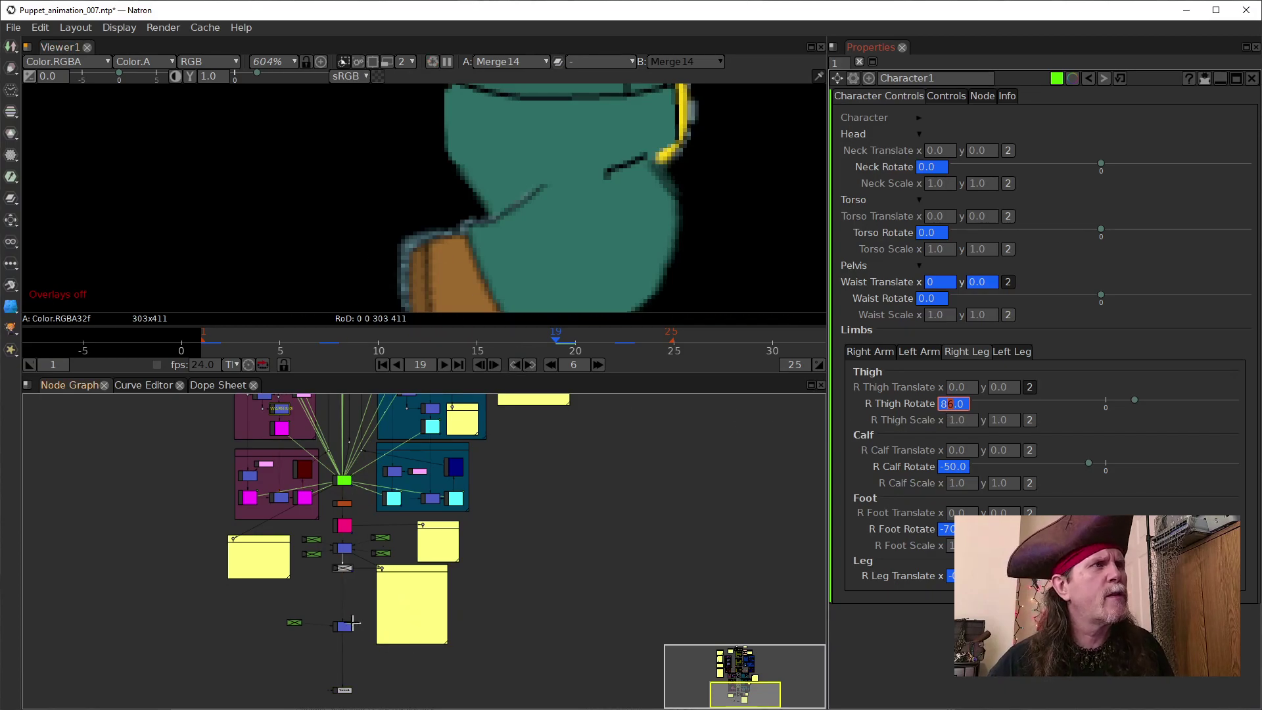
Step: Re-enable the Solid3 background node to view the right leg against white
{"action": "left_click", "coordinate": [296, 622]}
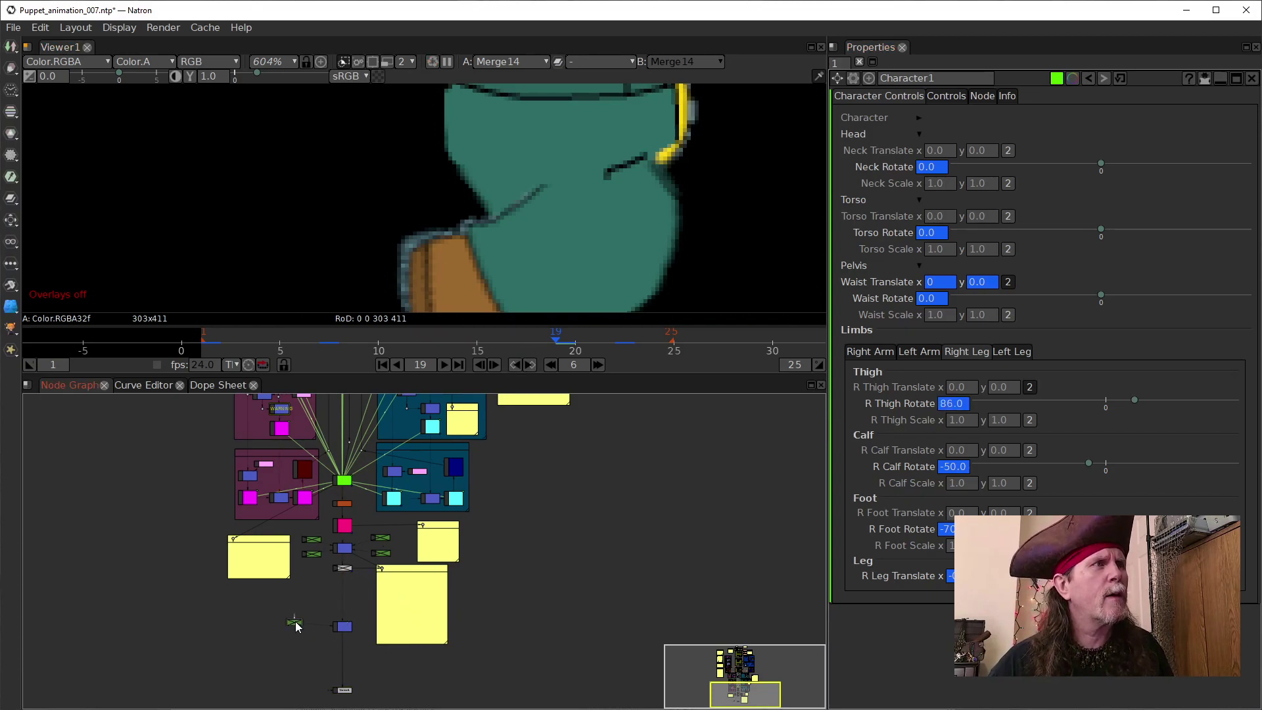
{"action": "key", "text": "d"}
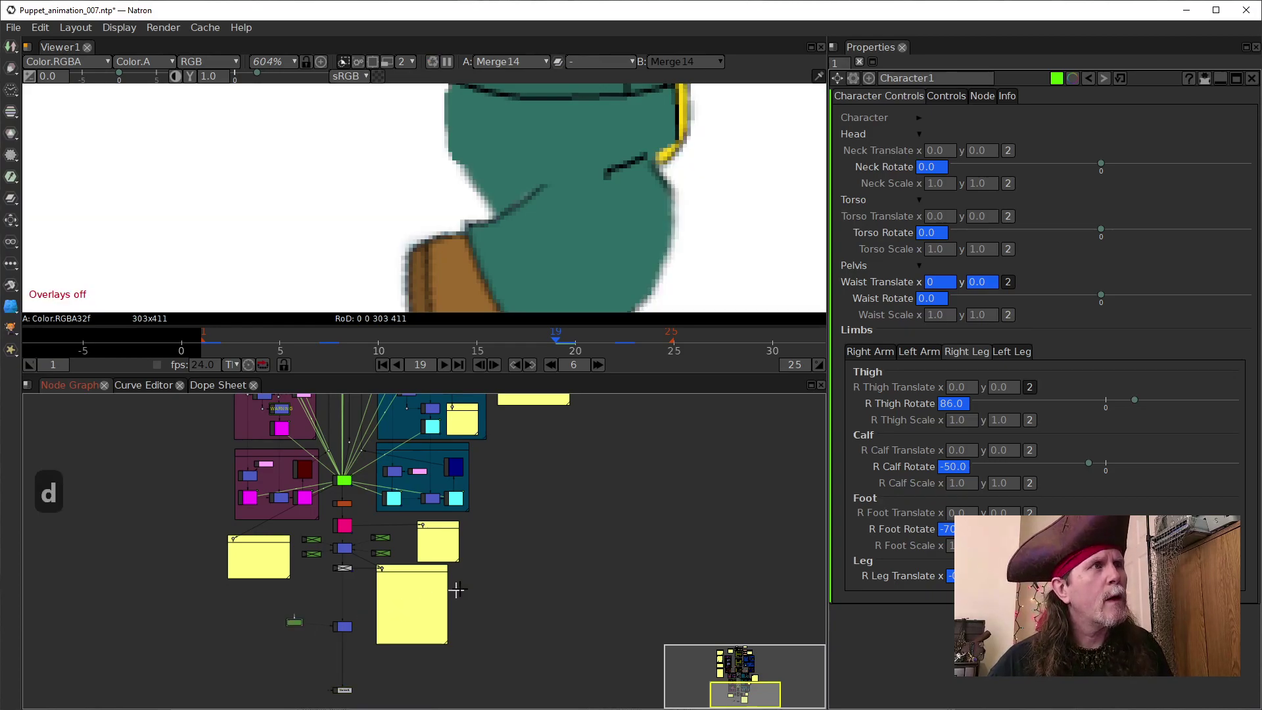
{"action": "scroll", "coordinate": [530, 199], "scroll_direction": "down", "scroll_amount": 6}
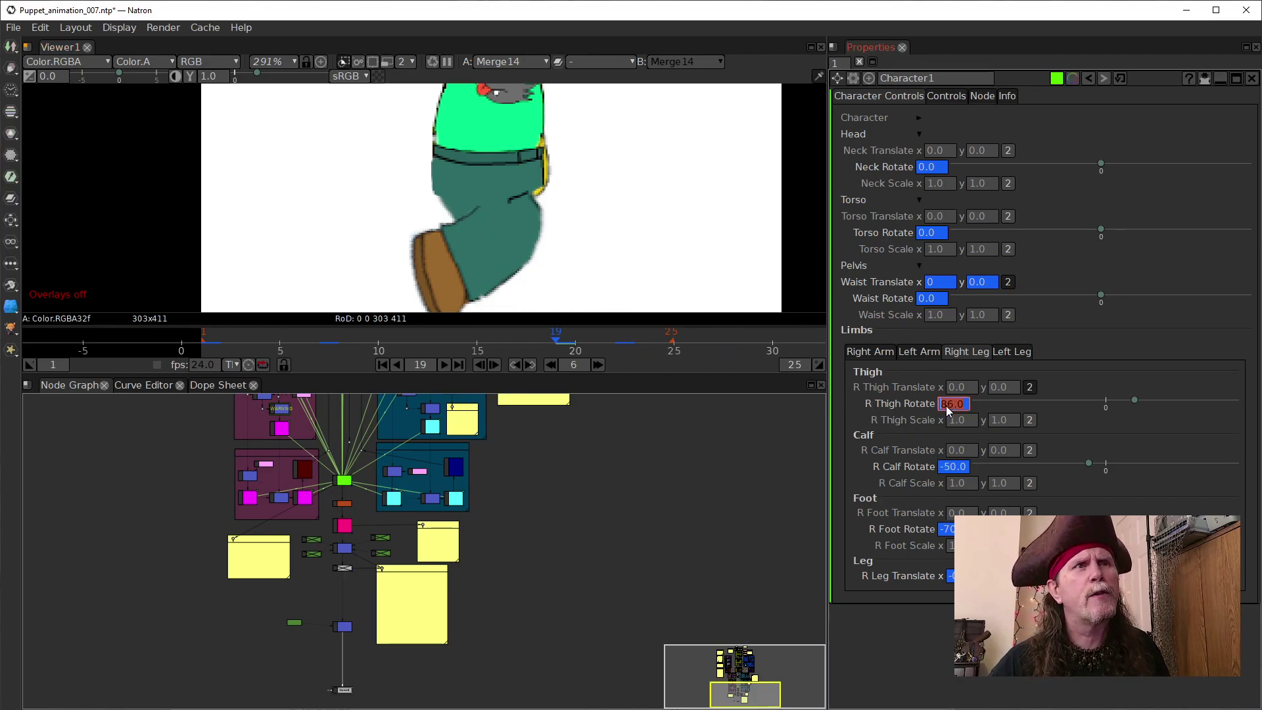
Step: Keep R Thigh Rotate at 86 after testing a neighbouring value, and set R Calf Rotate to -46 at frame 19
{"action": "key", "text": "Up"}
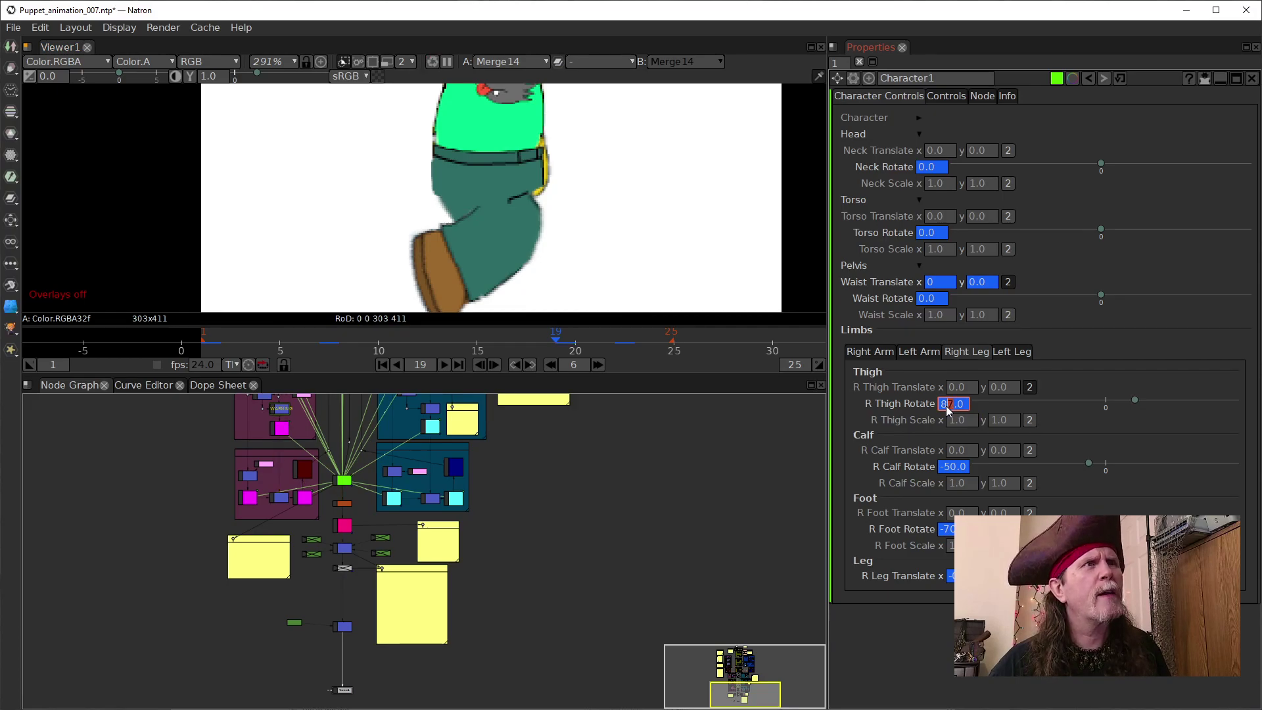
{"action": "key", "text": "Down"}
{"action": "left_click", "coordinate": [951, 471]}
{"action": "key", "text": "Up"}
{"action": "key", "text": "Up"}
{"action": "key", "text": "Up"}
{"action": "key", "text": "Up"}
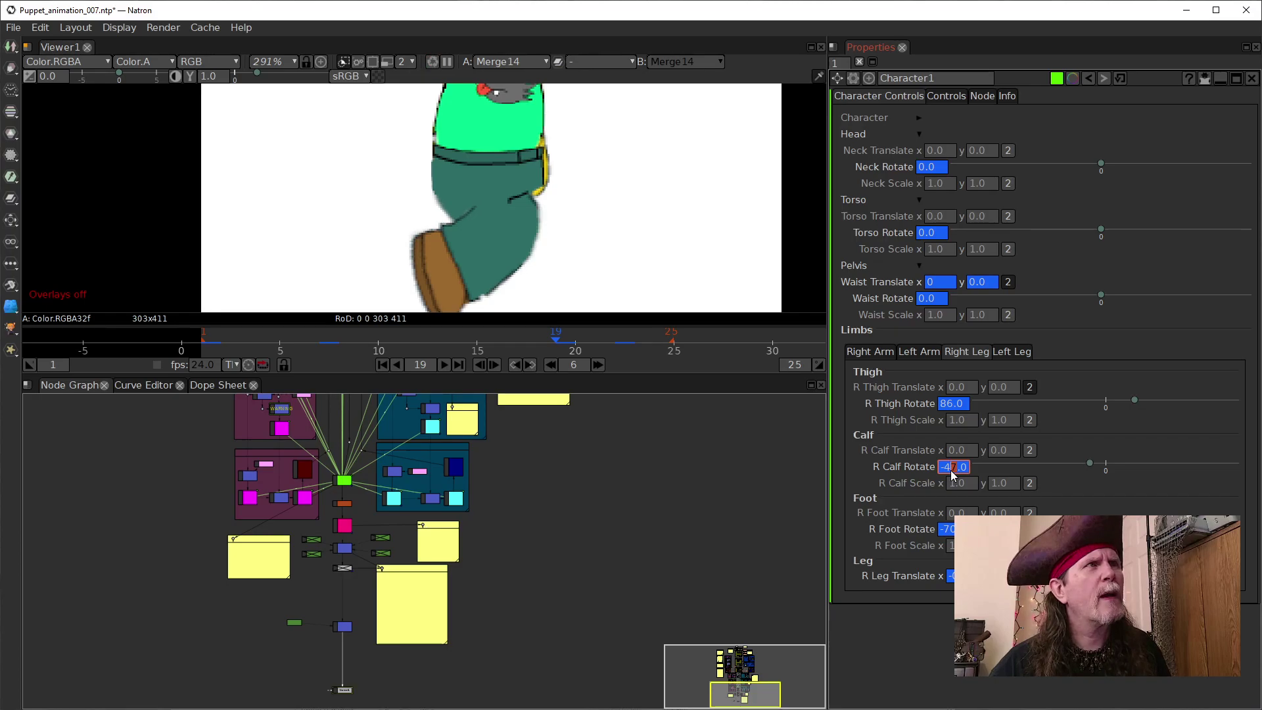
{"action": "key", "text": "Up"}
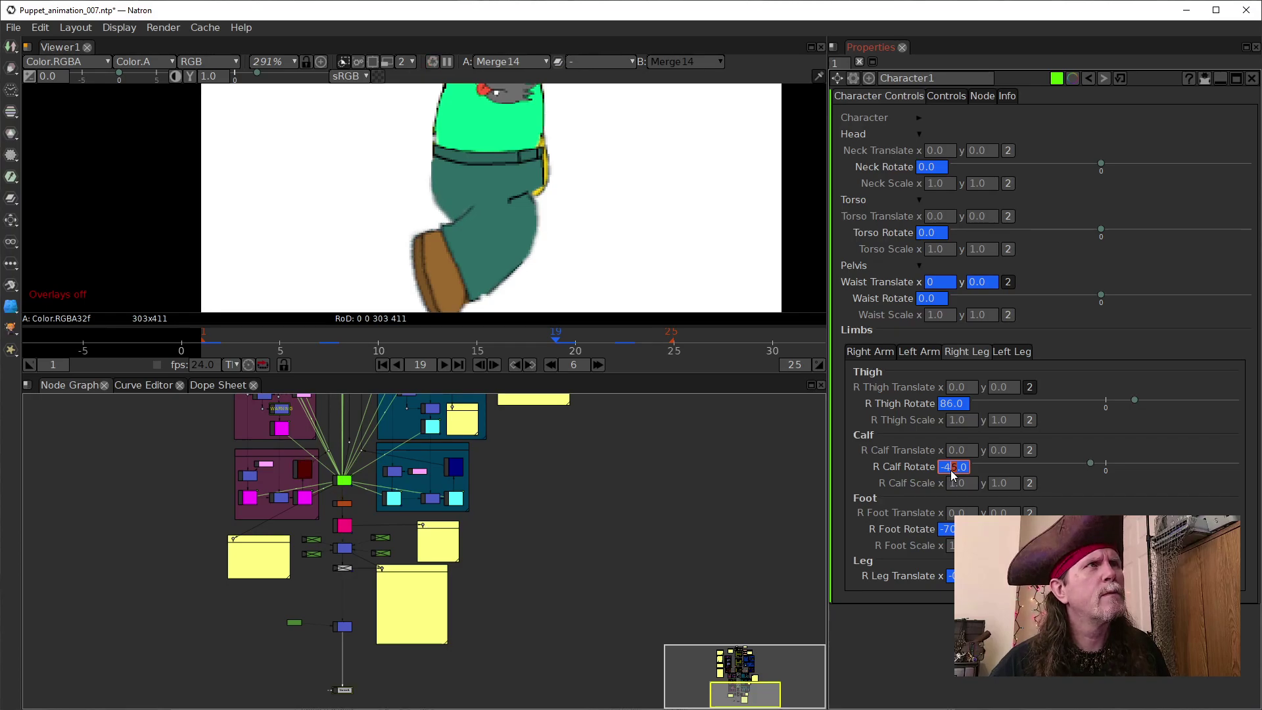
{"action": "key", "text": "Down"}
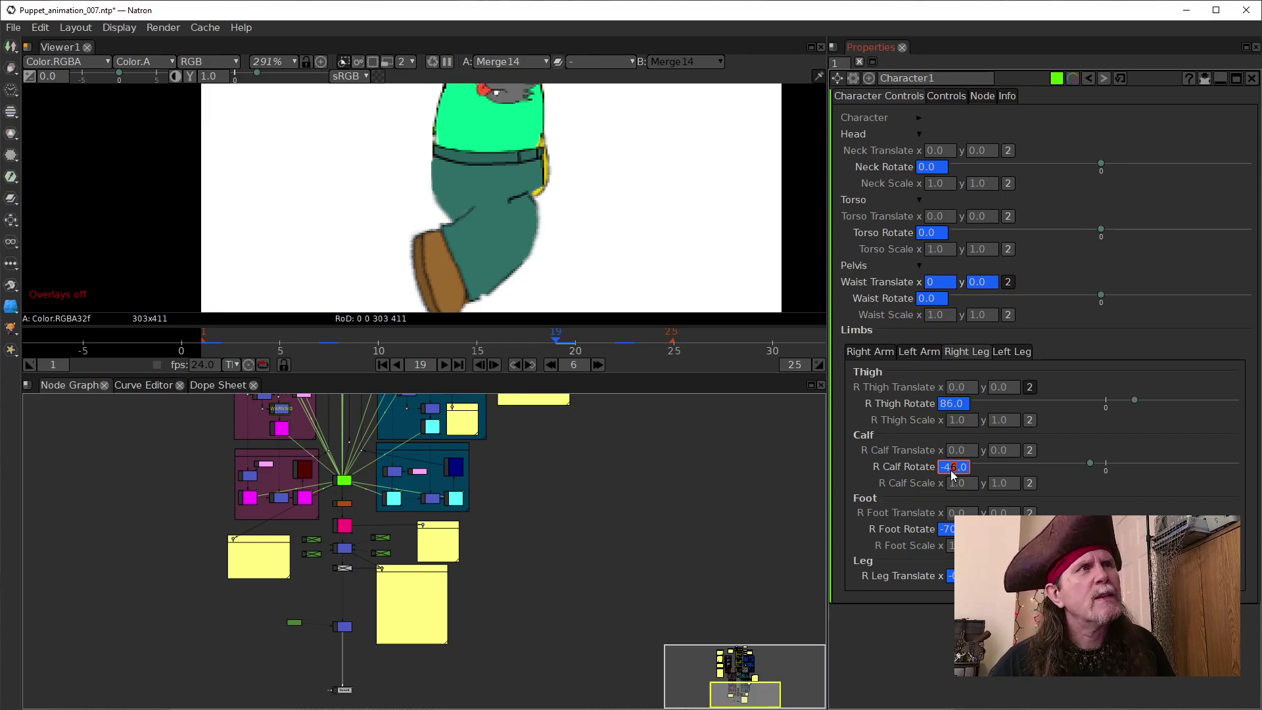
Step: Set R Foot Rotate to -60 at frame 19 to tilt the raised right foot
{"action": "left_click_drag", "start_coordinate": [591, 214], "coordinate": [594, 149]}
{"action": "left_click", "coordinate": [948, 530]}
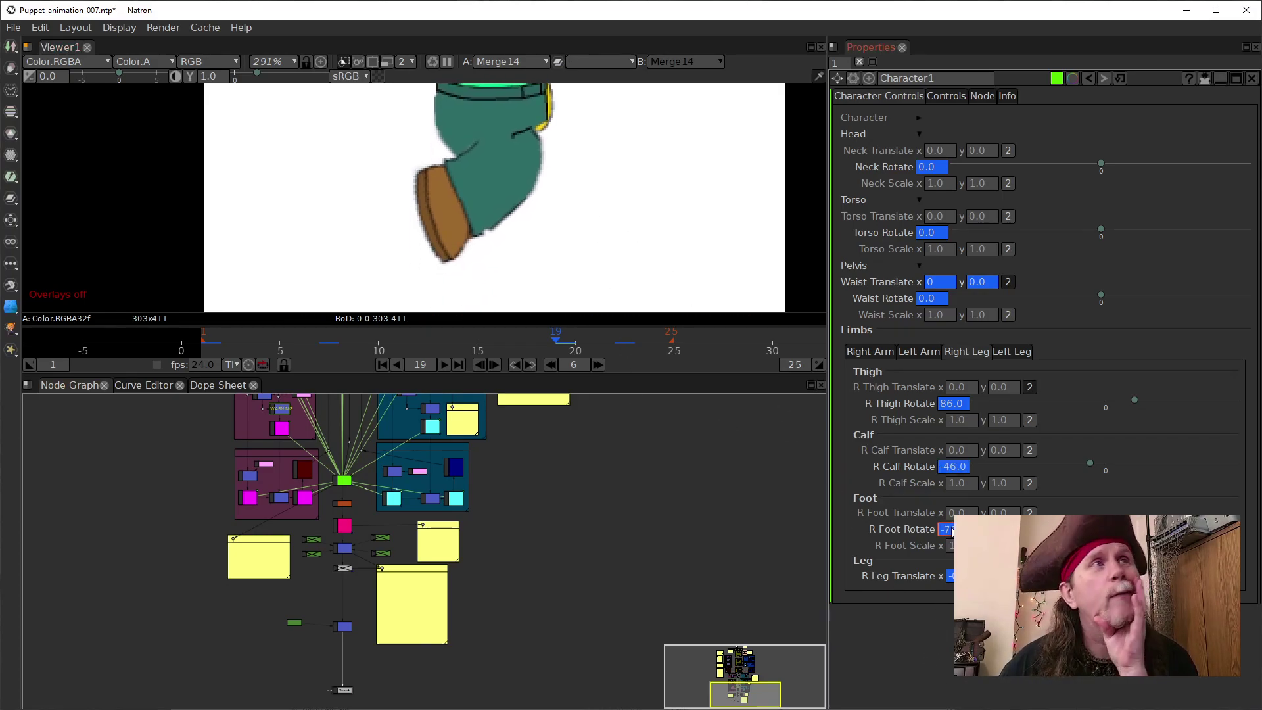
{"action": "scroll", "coordinate": [952, 533], "scroll_direction": "up", "scroll_amount": 1}
{"action": "scroll", "coordinate": [952, 533], "scroll_direction": "up", "scroll_amount": 5}
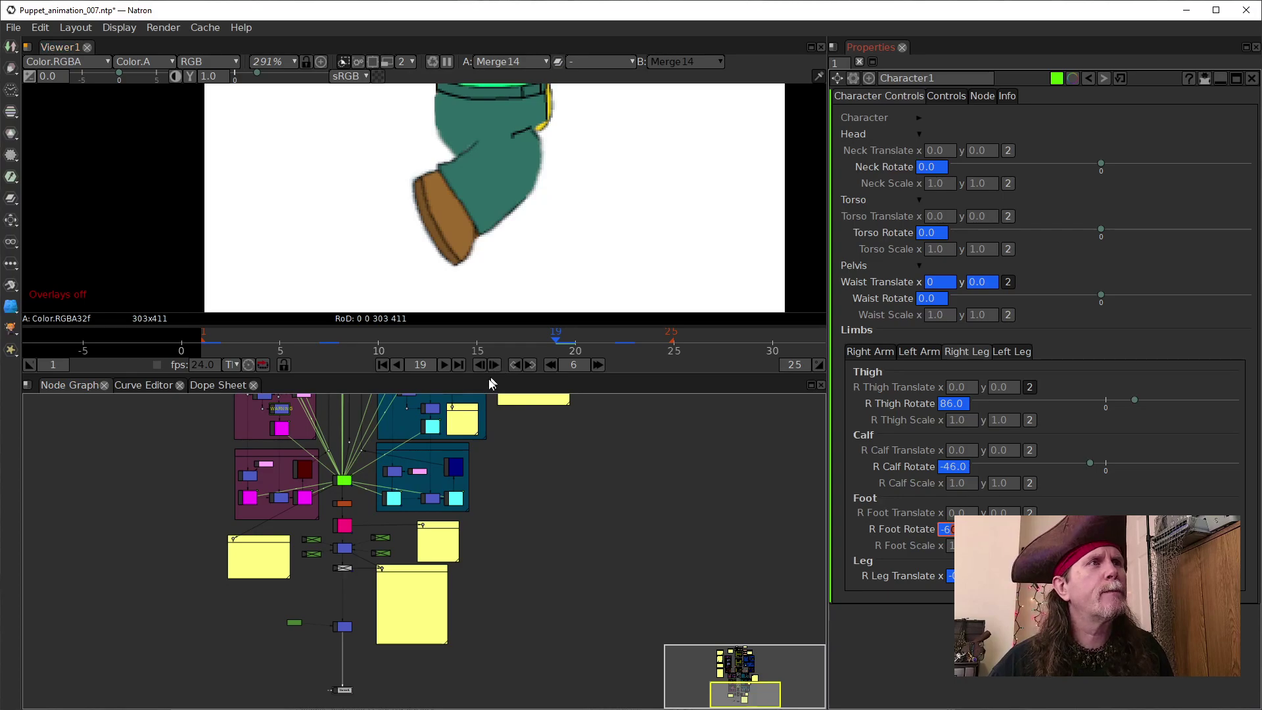
Step: Disable the Solid3 background, re-enable Onion_S1 and examine the right foot's trail near its toe
{"action": "left_click", "coordinate": [296, 623]}
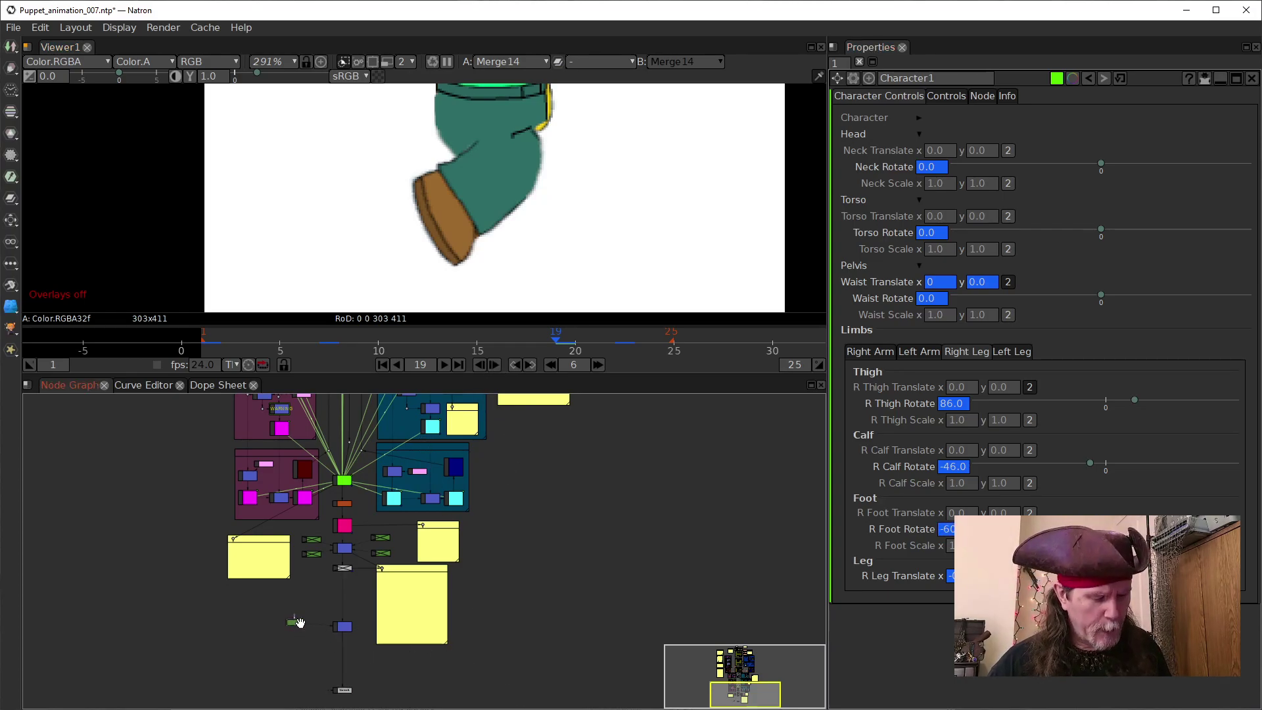
{"action": "key", "text": "d"}
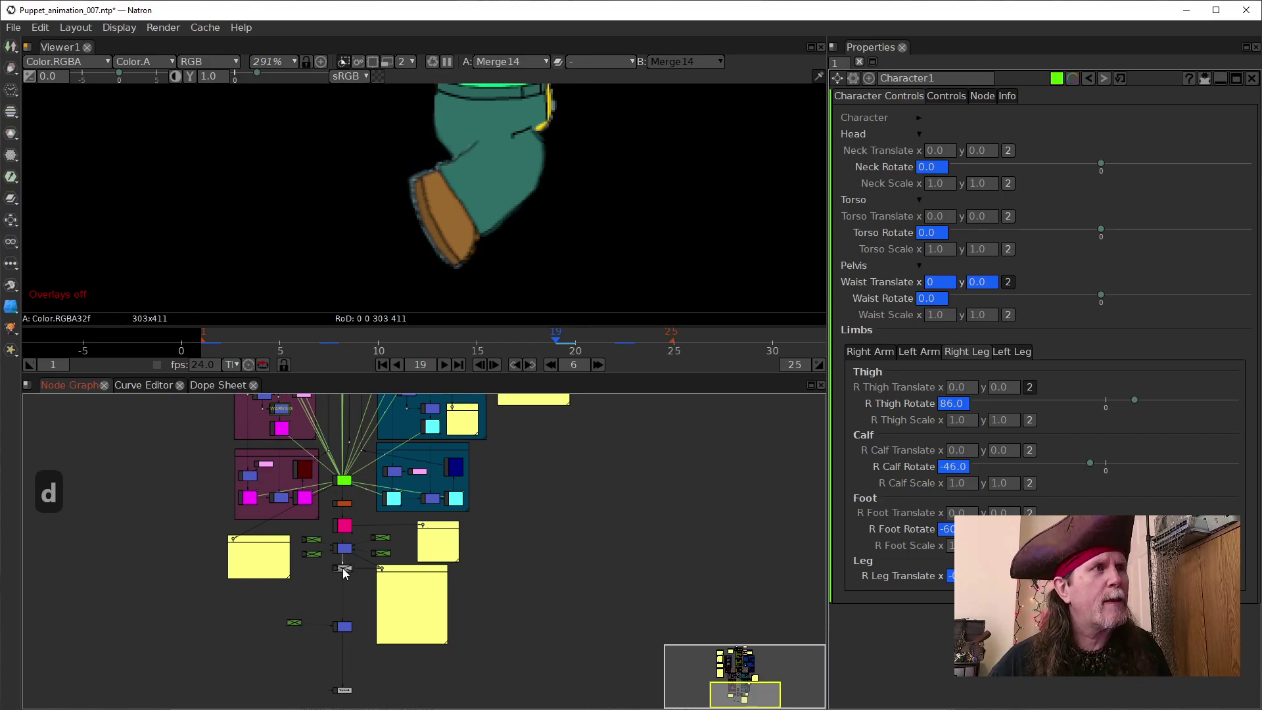
{"action": "key", "text": "d"}
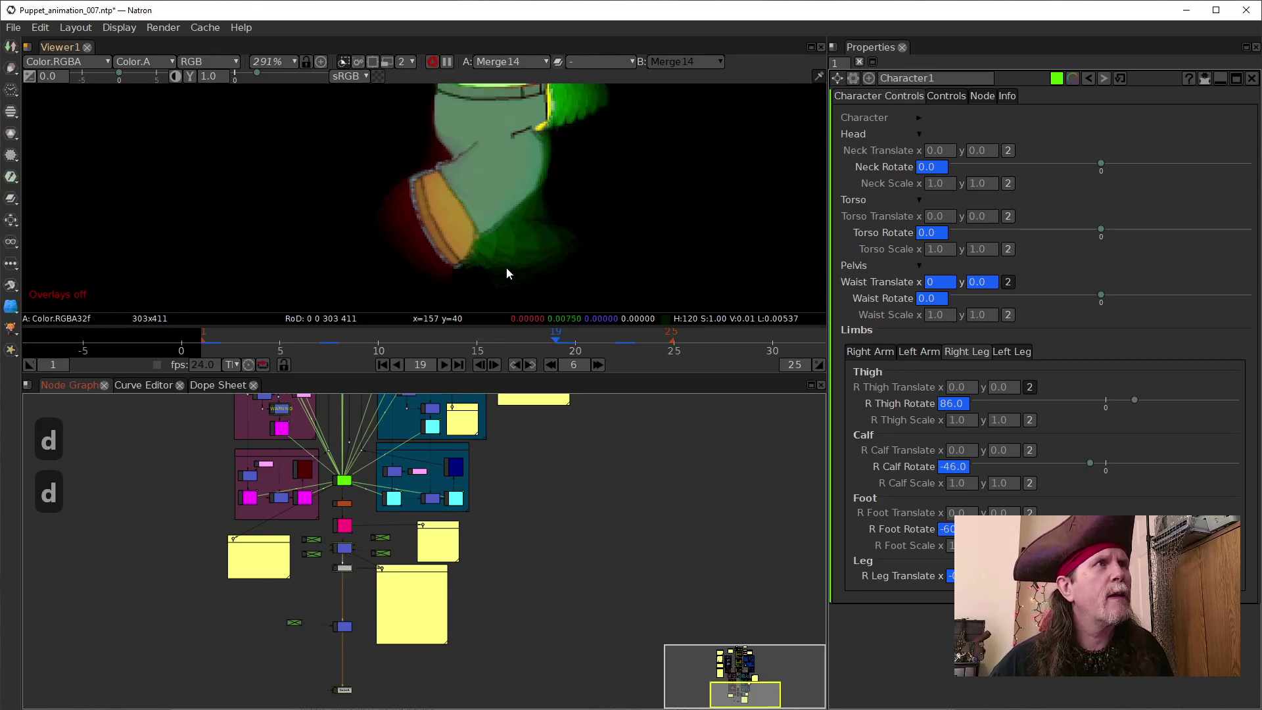
{"action": "scroll", "coordinate": [492, 263], "scroll_direction": "up", "scroll_amount": 4}
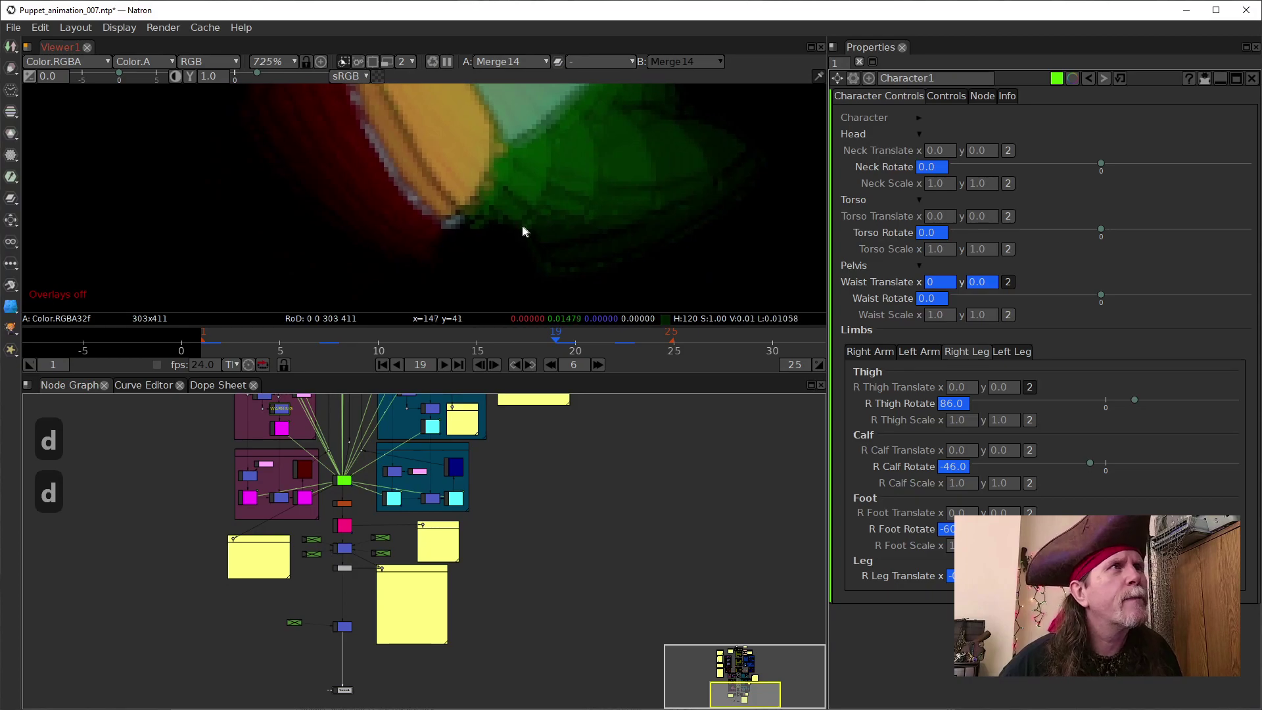
{"action": "scroll", "coordinate": [421, 237], "scroll_direction": "up", "scroll_amount": 1}
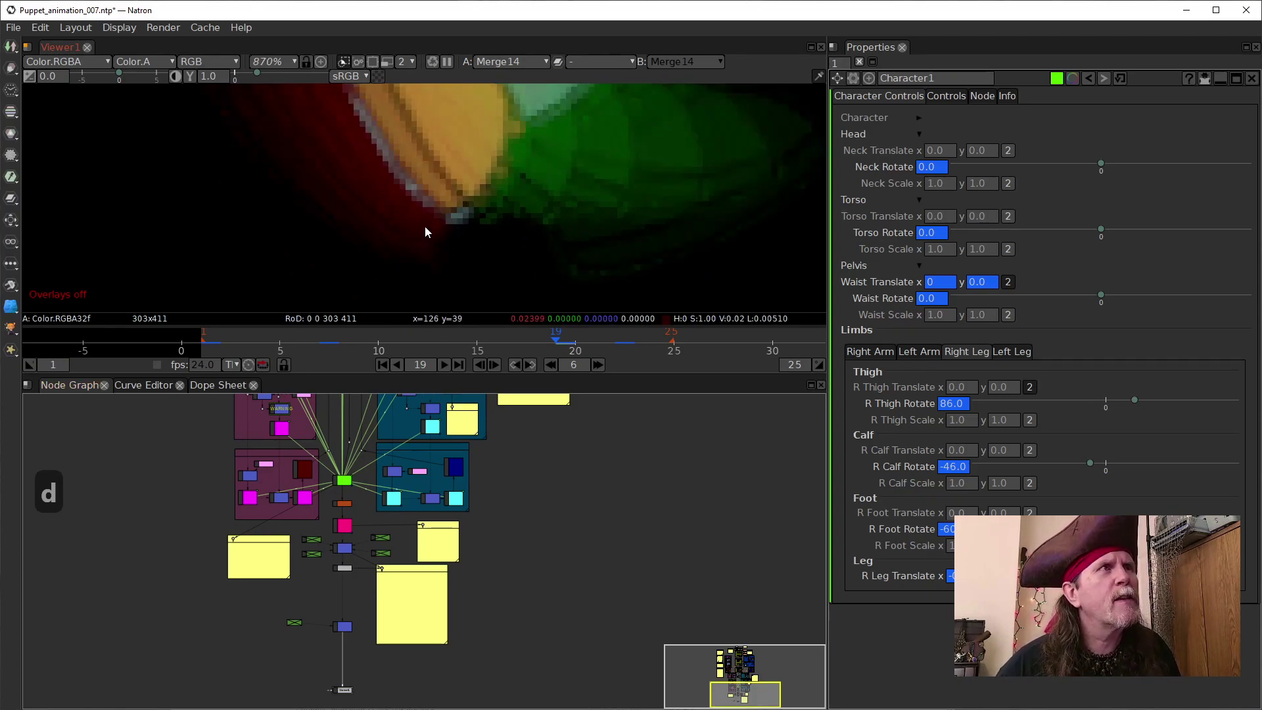
Step: Open the Onion_S1 settings and try raising the Backward Opacity to 0.70
{"action": "double_click", "coordinate": [341, 566]}
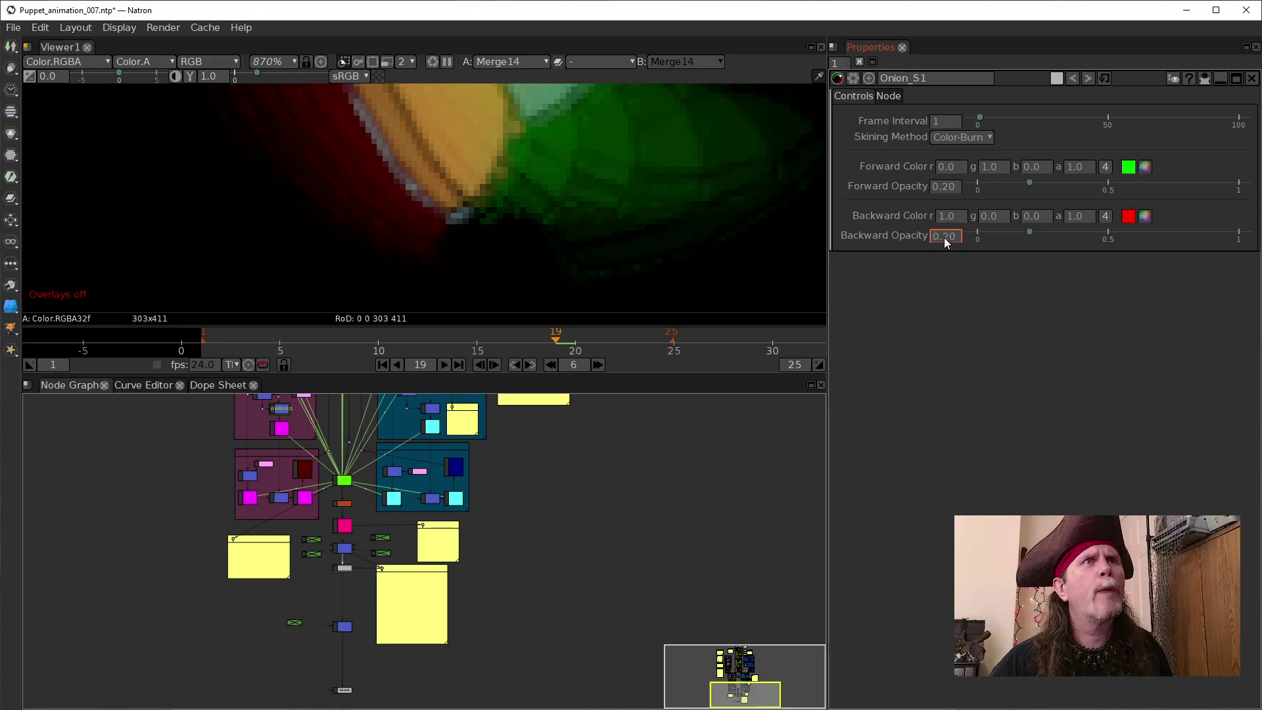
{"action": "scroll", "coordinate": [941, 236], "scroll_direction": "up", "scroll_amount": 1}
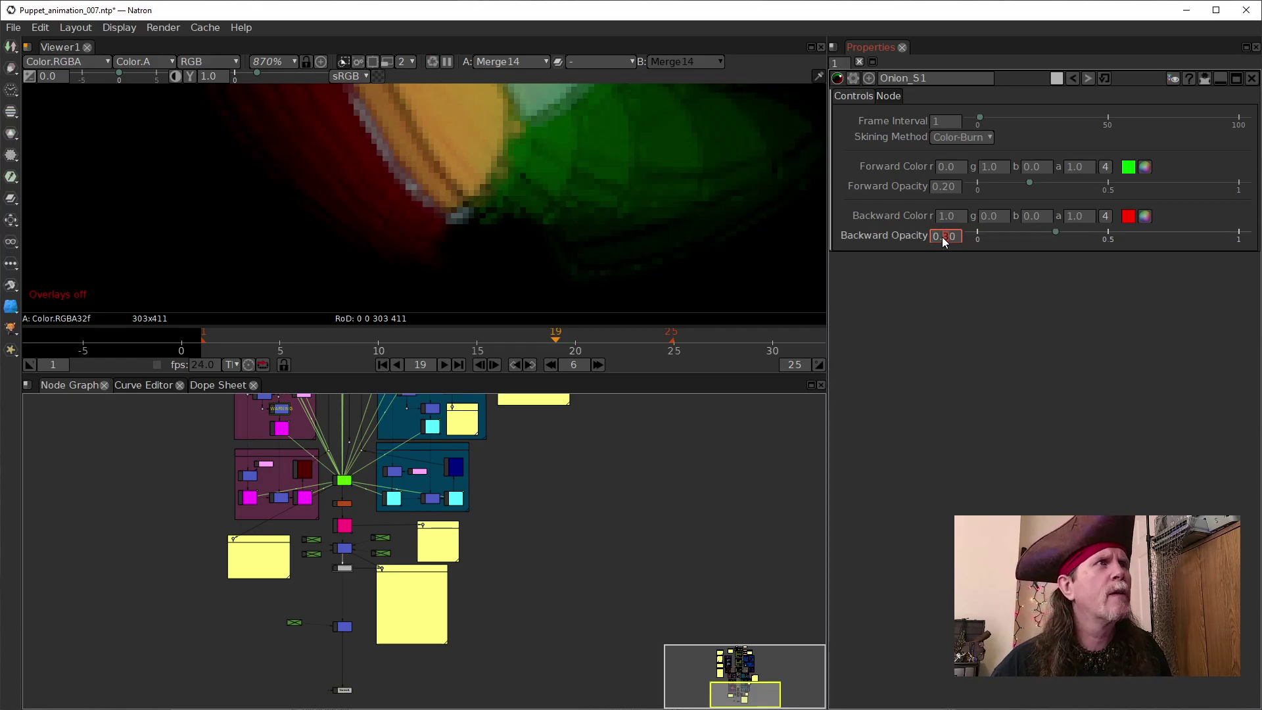
{"action": "scroll", "coordinate": [942, 236], "scroll_direction": "up", "scroll_amount": 1}
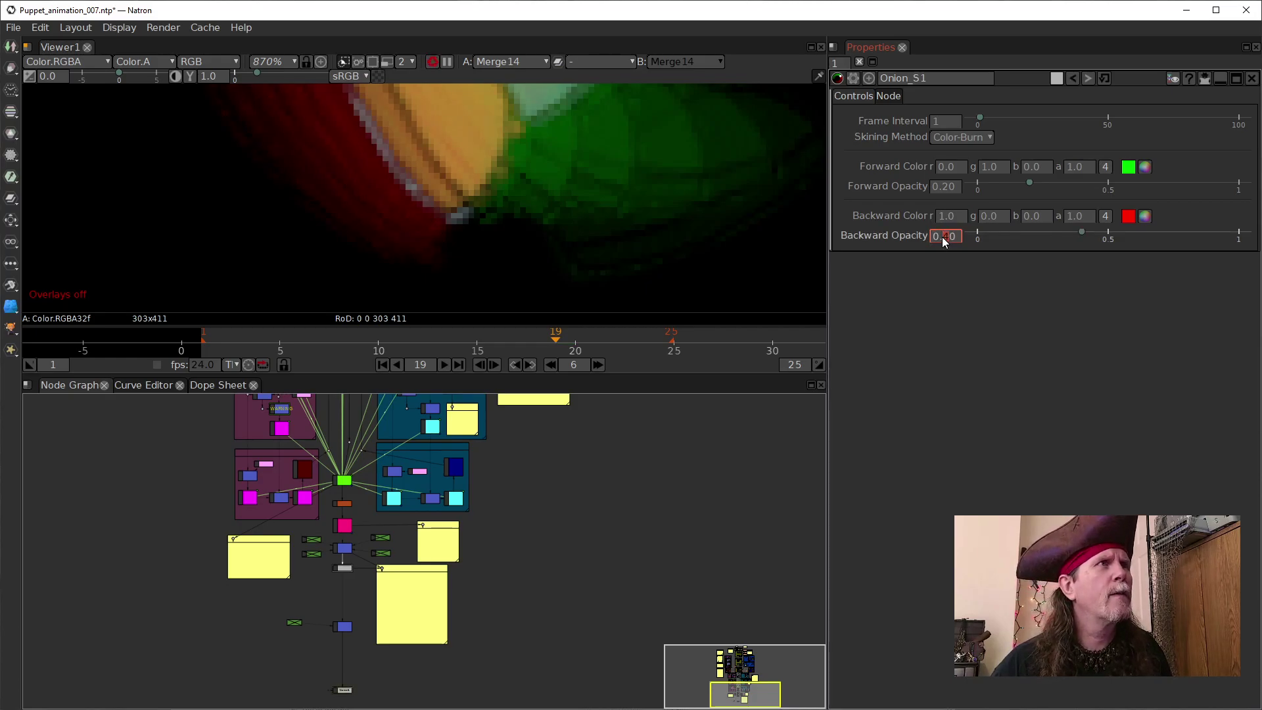
{"action": "scroll", "coordinate": [941, 237], "scroll_direction": "up", "scroll_amount": 1}
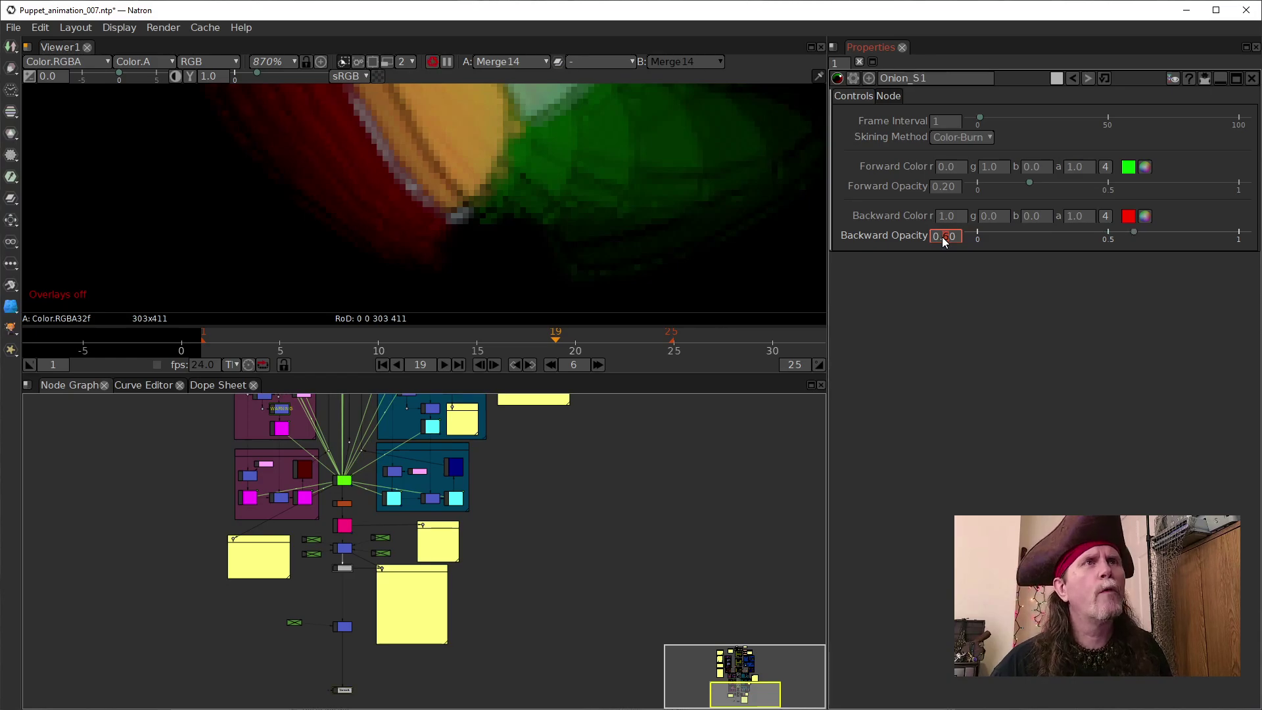
{"action": "scroll", "coordinate": [942, 237], "scroll_direction": "up", "scroll_amount": 1}
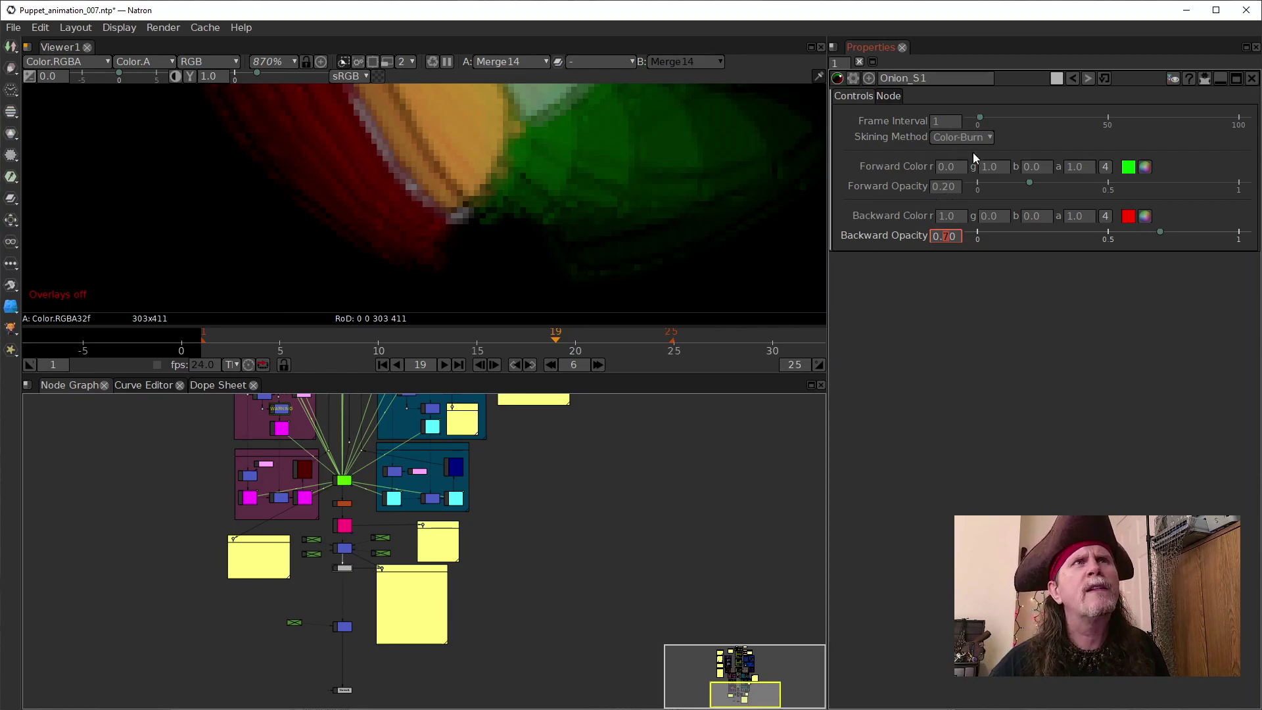
Step: Try an Onion_S1 Frame Interval of 2 with the Backward Opacity lowered to 0.30
{"action": "left_click", "coordinate": [935, 124]}
{"action": "type", "text": "2"}
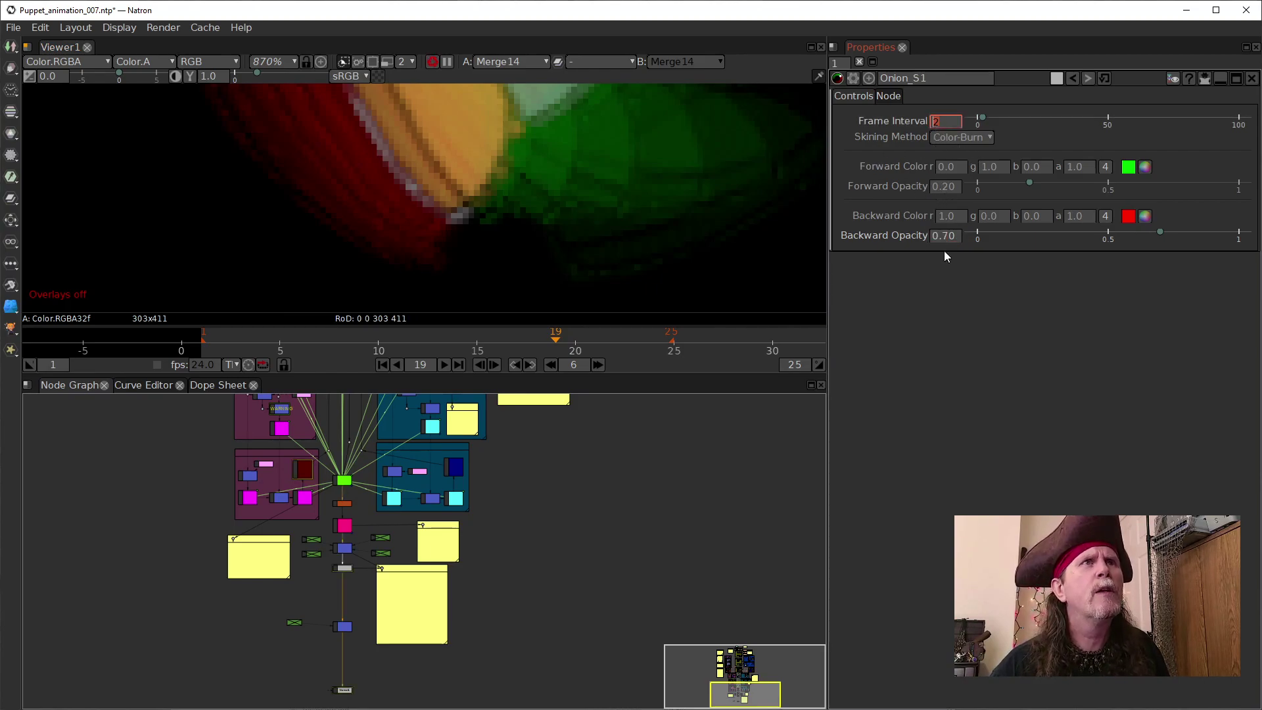
{"action": "left_click", "coordinate": [945, 237]}
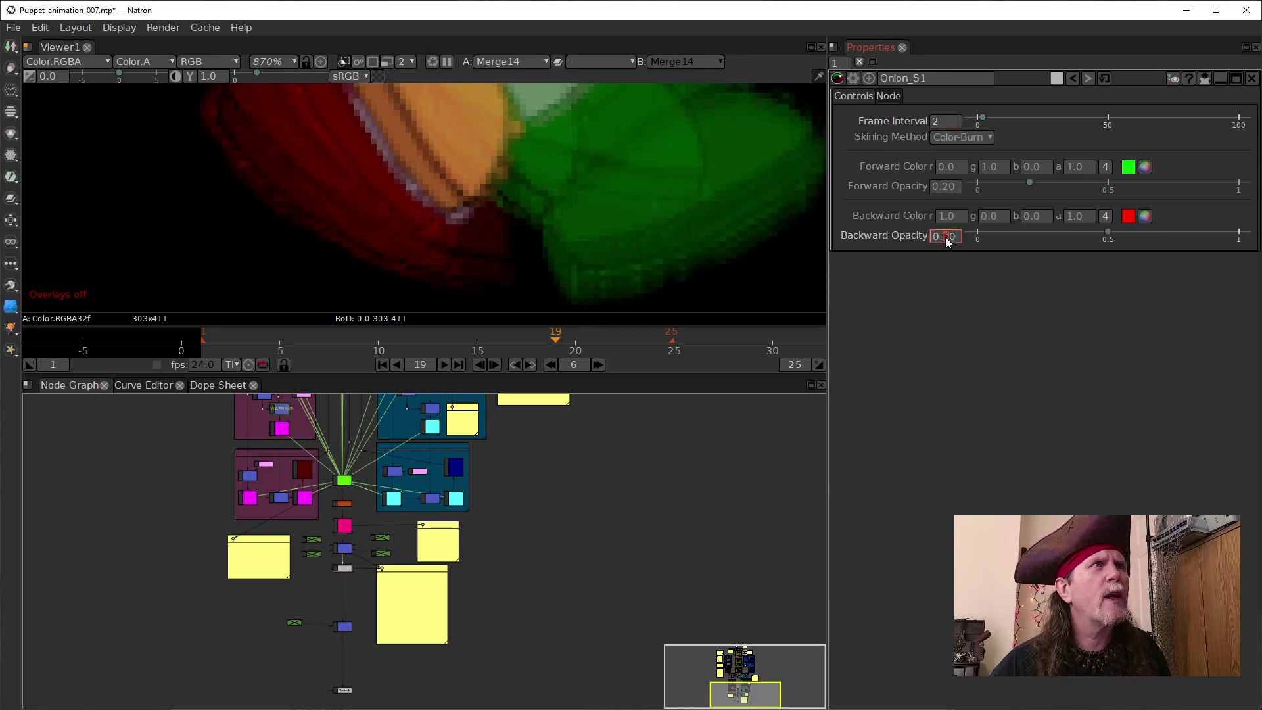
{"action": "key", "text": "Down"}
{"action": "key", "text": "Down"}
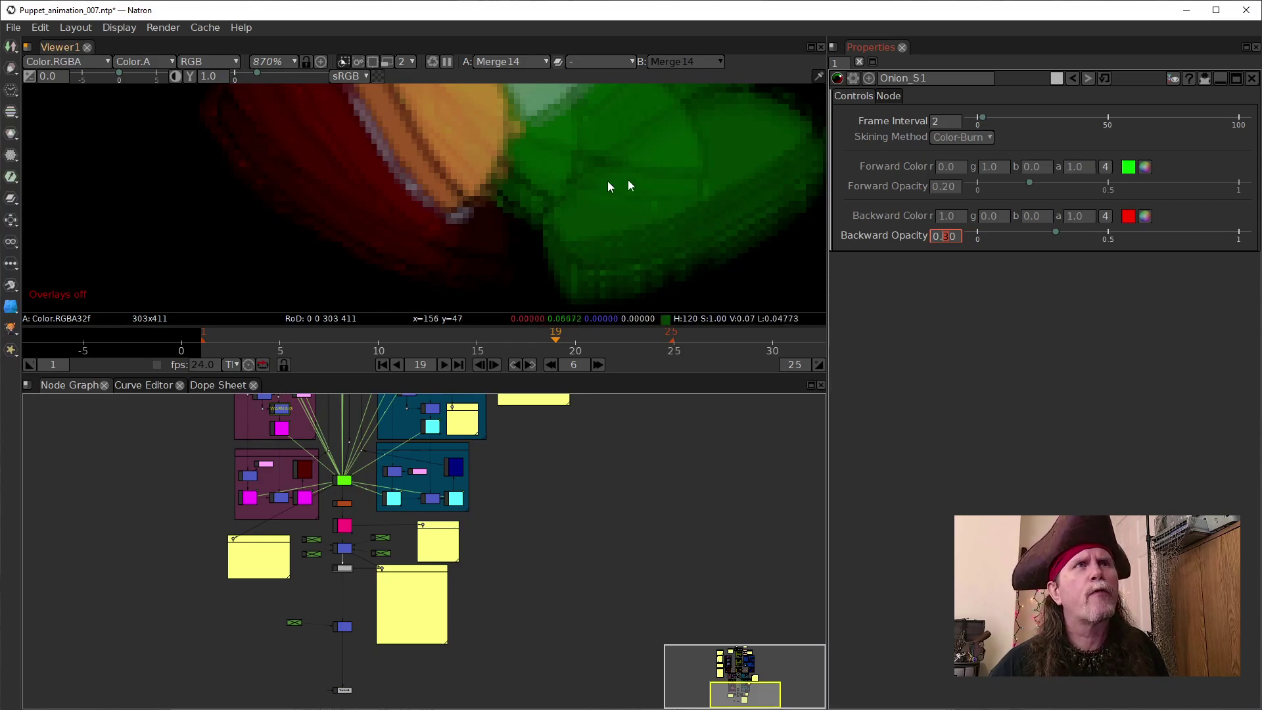
Step: Return the Onion_S1 Frame Interval to 1 and reset the Backward Opacity to its default of 0.20
{"action": "left_click", "coordinate": [932, 125]}
{"action": "scroll", "coordinate": [933, 121], "scroll_direction": "down", "scroll_amount": 1}
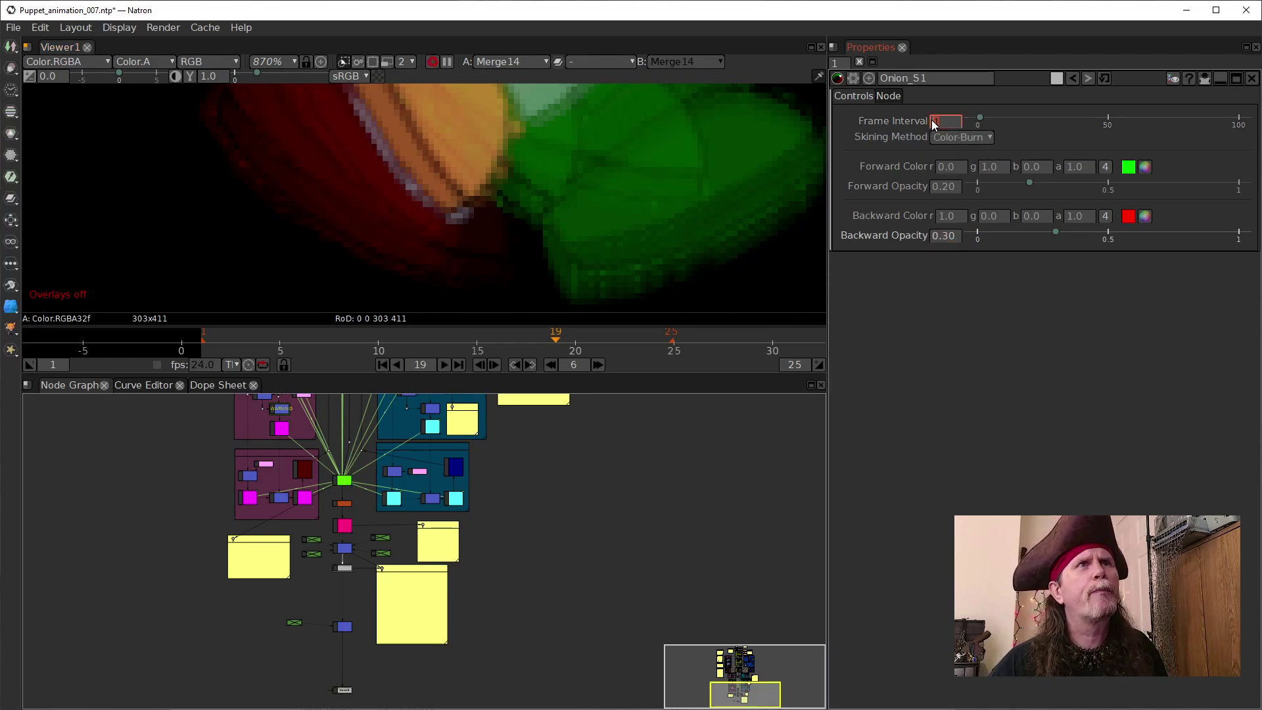
{"action": "right_click", "coordinate": [945, 238]}
{"action": "left_click", "coordinate": [973, 281]}
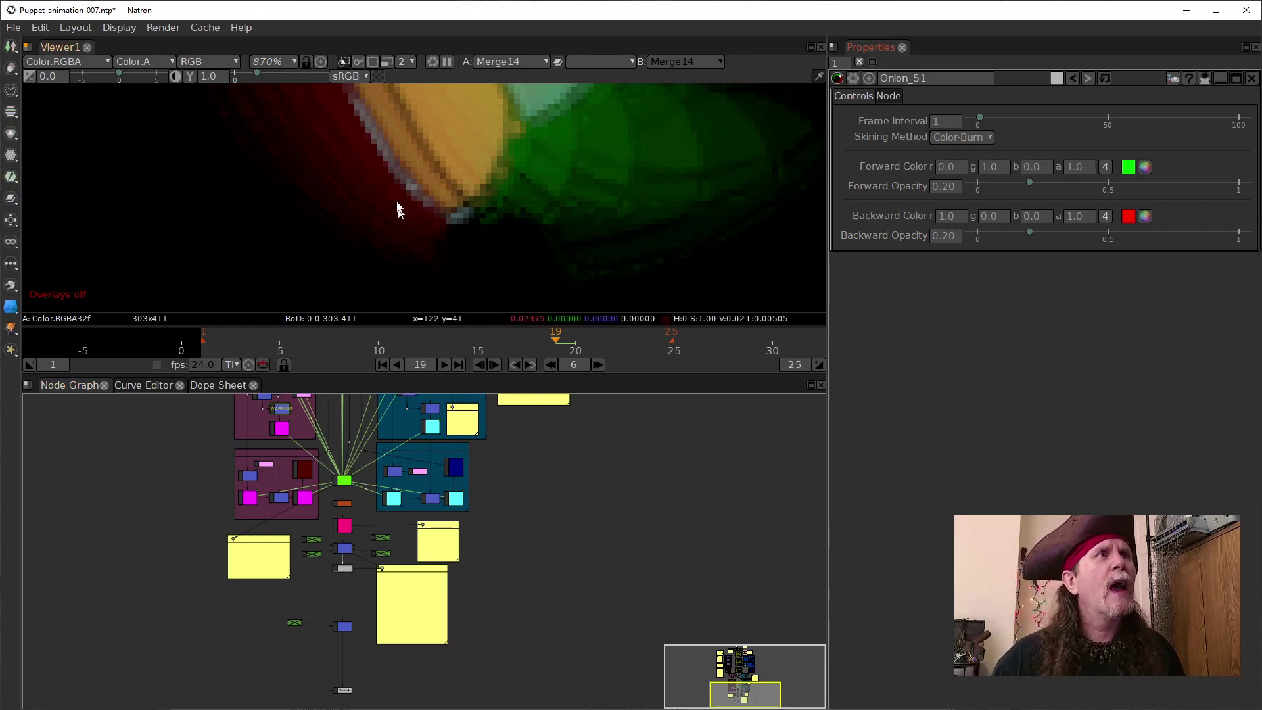
Step: Examine the red and green onion-skin trails around the right foot and lower leg at frame 19
{"action": "scroll", "coordinate": [589, 198], "scroll_direction": "down", "scroll_amount": 4}
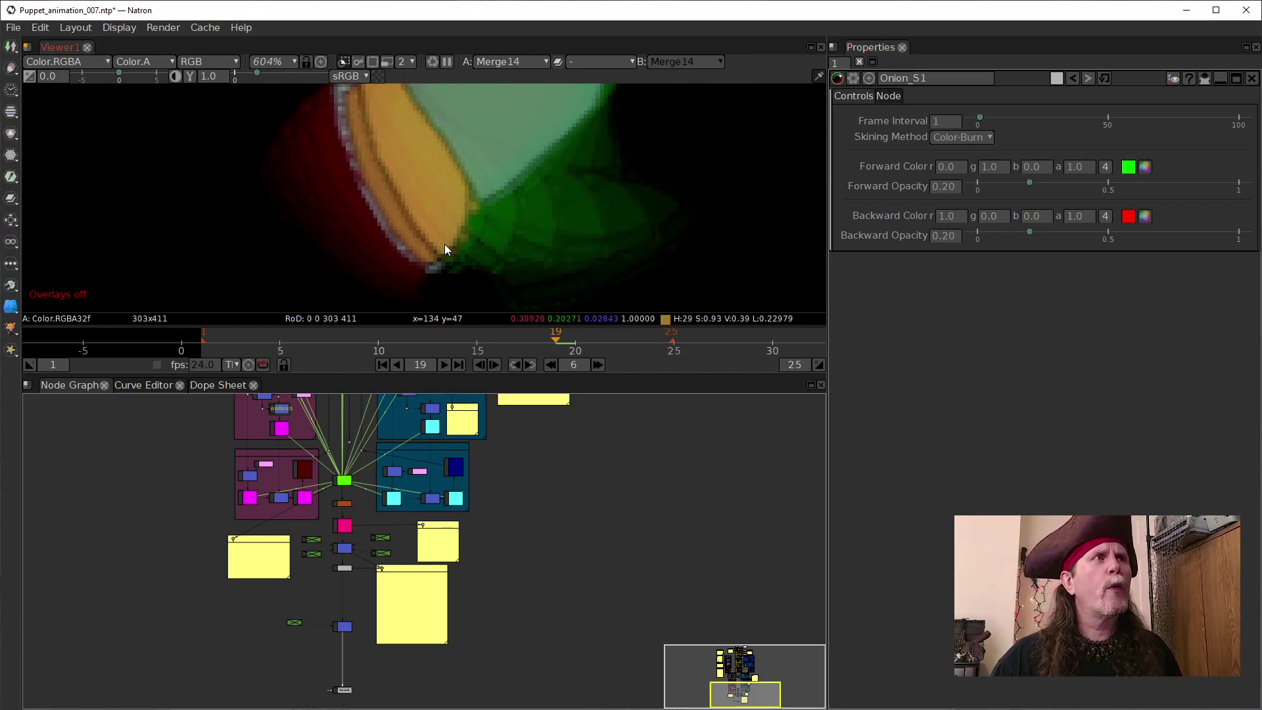
{"action": "left_click_drag", "start_coordinate": [459, 265], "coordinate": [480, 221]}
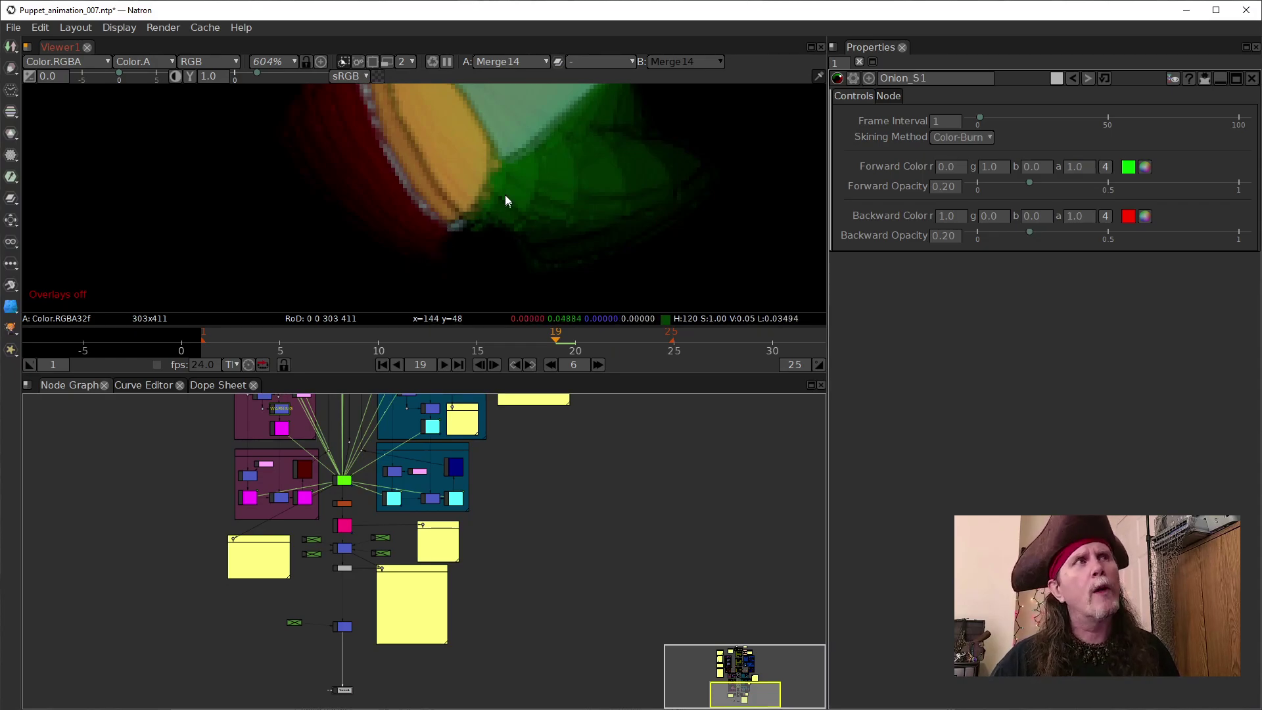
{"action": "scroll", "coordinate": [503, 200], "scroll_direction": "down", "scroll_amount": 2}
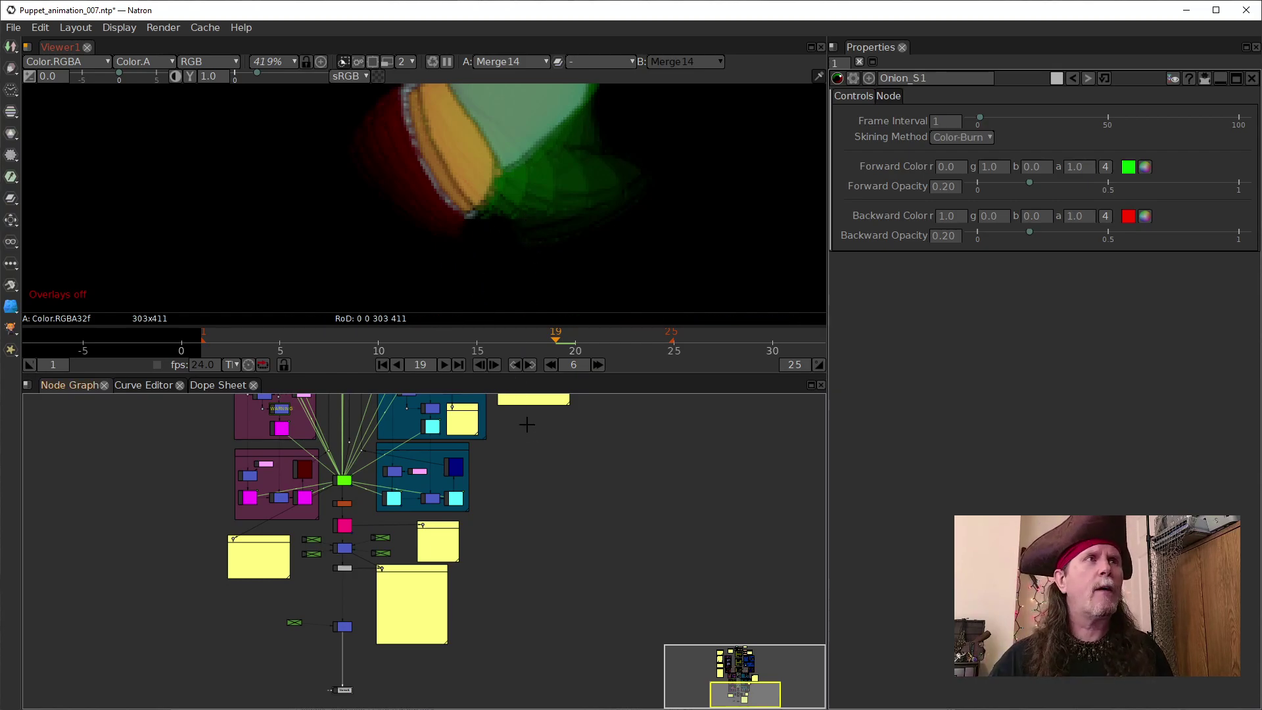
{"action": "scroll", "coordinate": [609, 181], "scroll_direction": "down", "scroll_amount": 4}
{"action": "left_click_drag", "start_coordinate": [606, 183], "coordinate": [567, 267]}
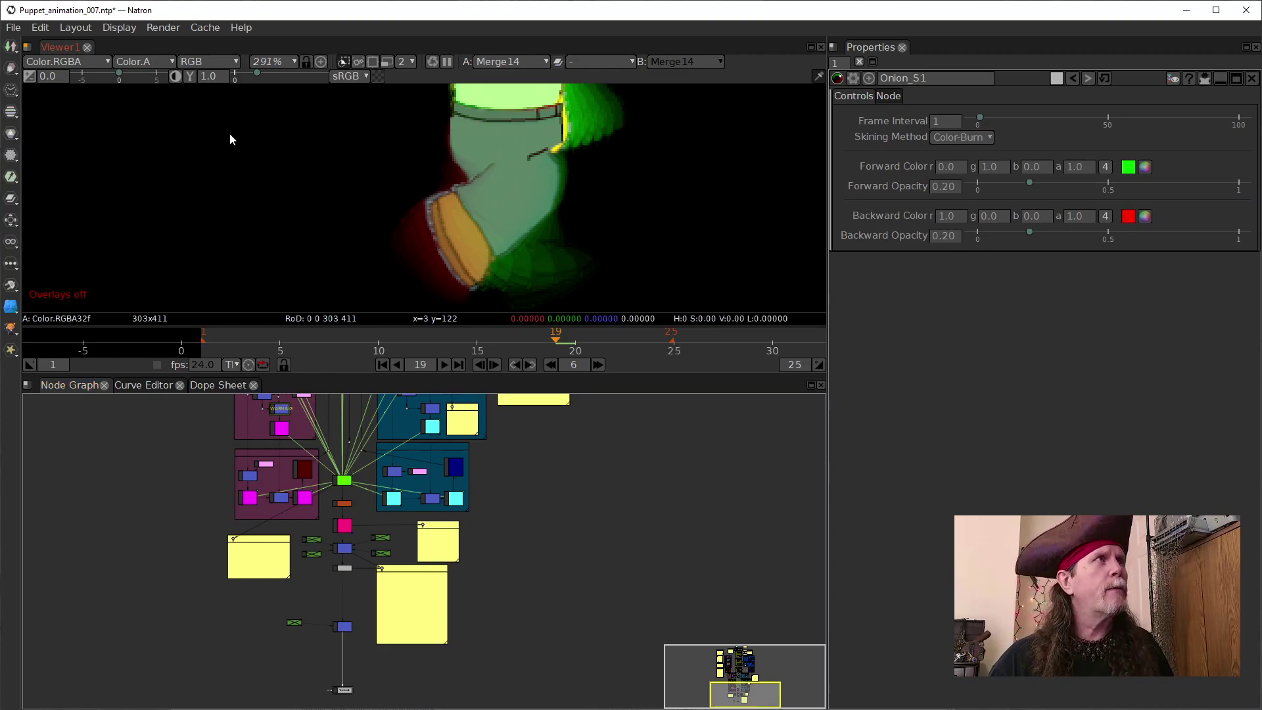
{"action": "left_click", "coordinate": [13, 27]}
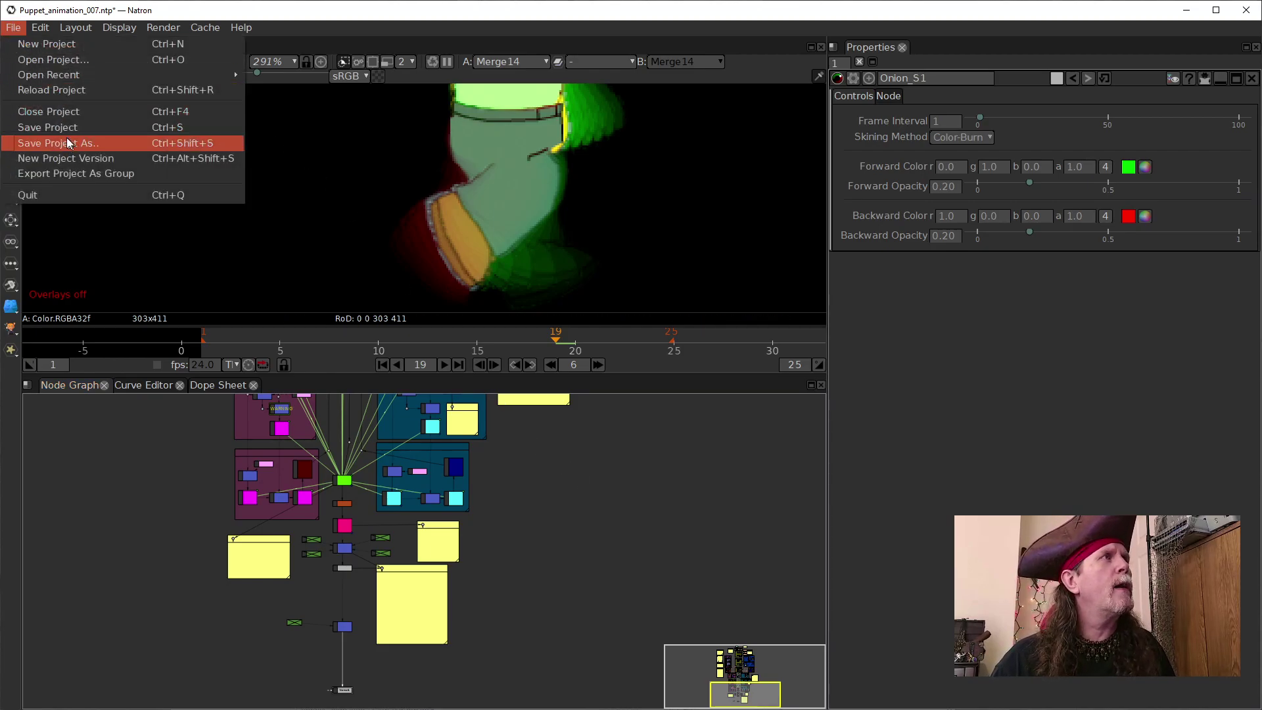
{"action": "key", "text": "Escape"}
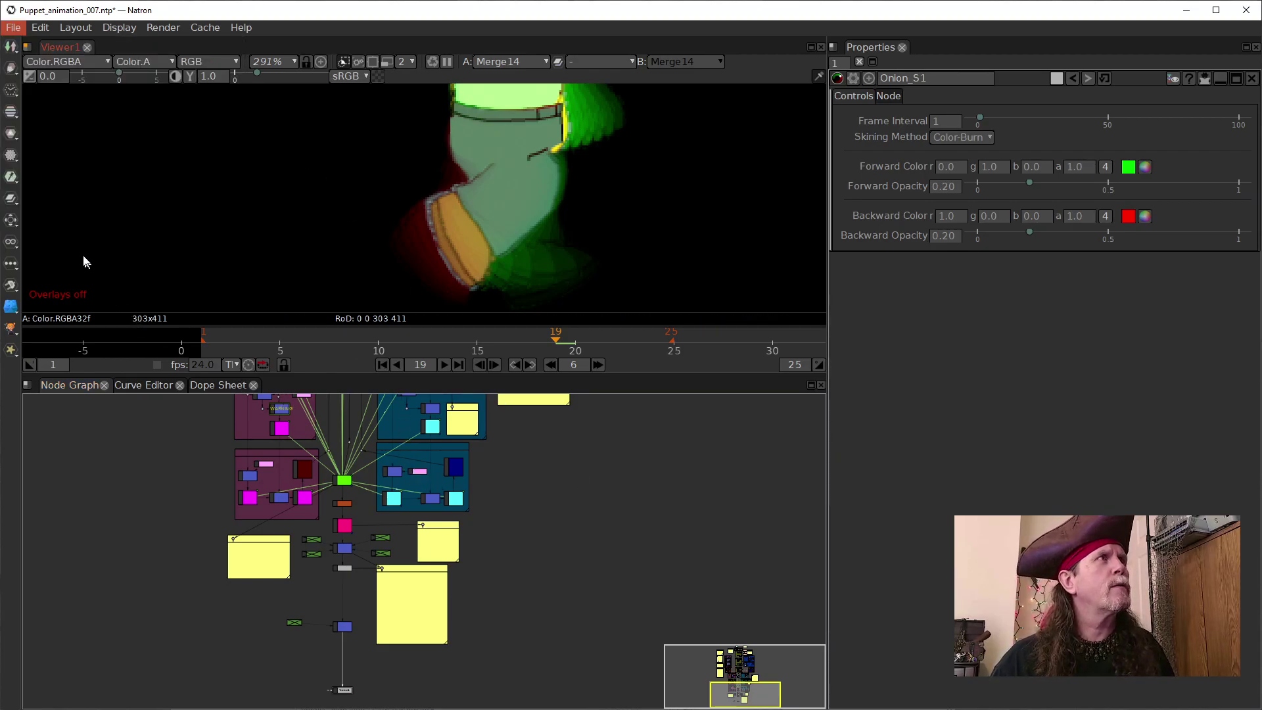